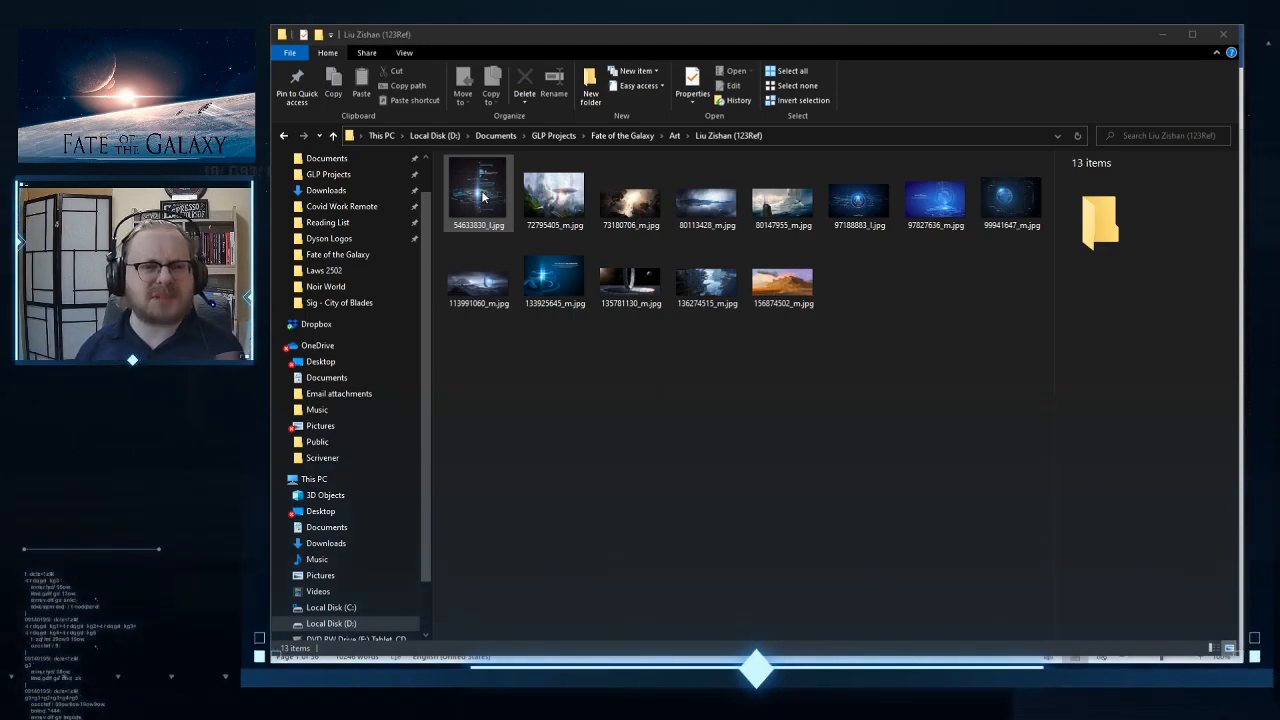
Step: Open 54633830_l.jpg from the artwork folder and view the images in sequence up to 80147955_m.jpg
{"action": "left_click", "coordinate": [483, 197]}
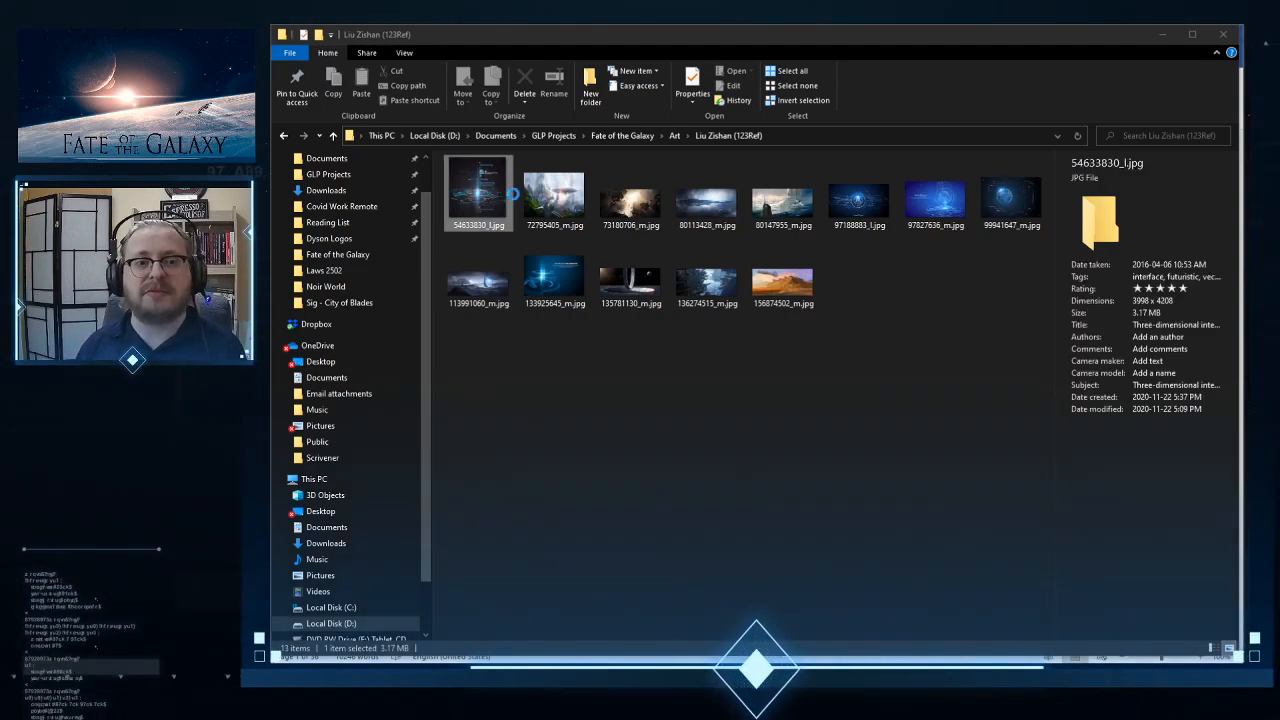
{"action": "key", "text": "shift+F10"}
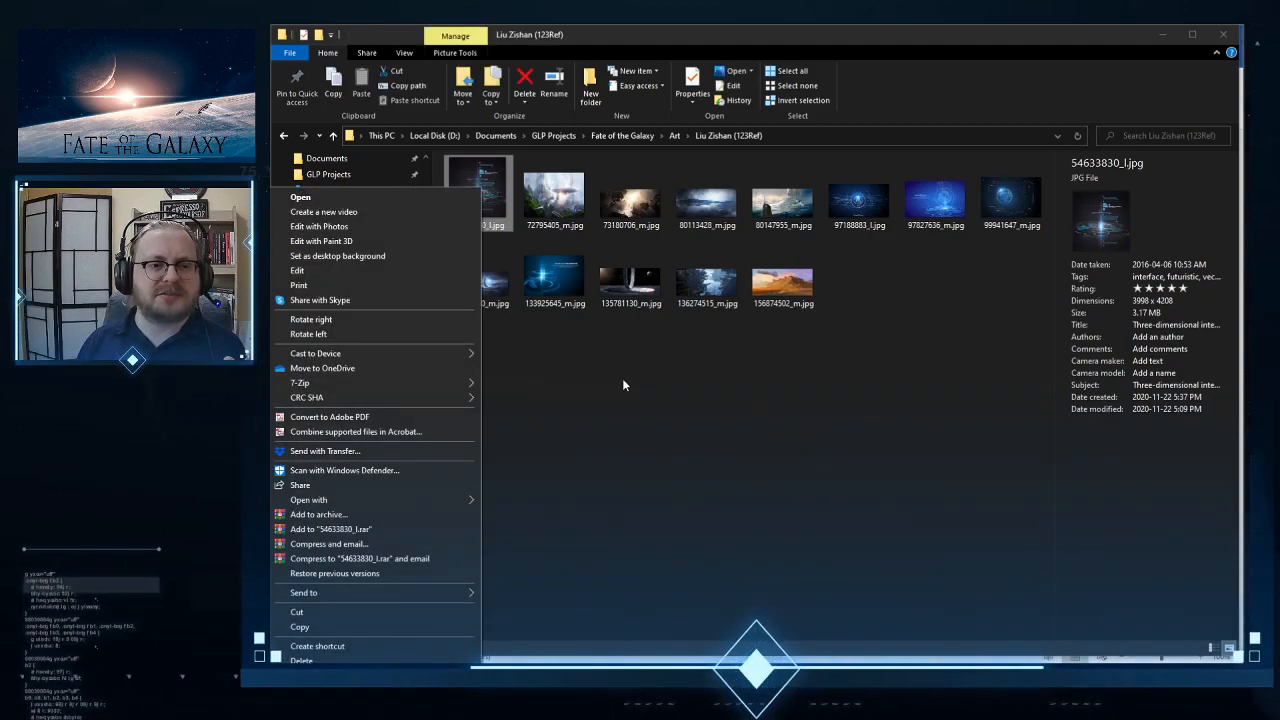
{"action": "key", "text": "Escape"}
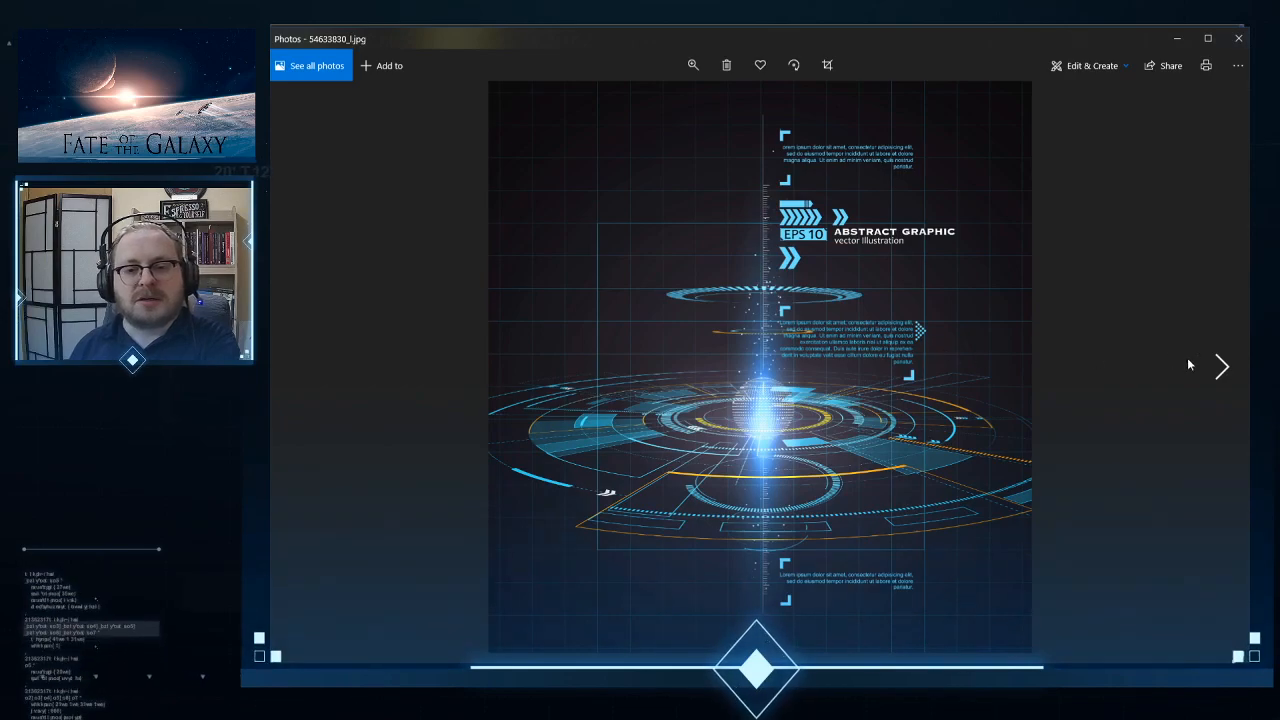
{"action": "left_click", "coordinate": [1223, 369]}
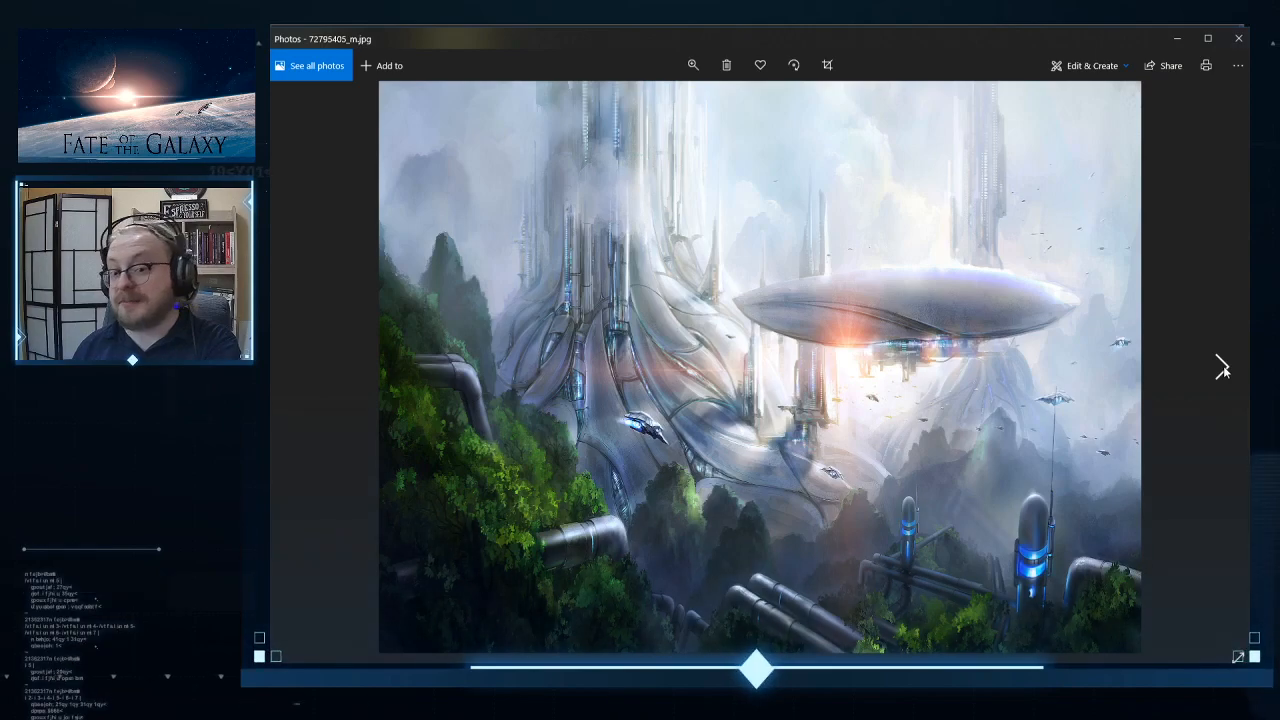
{"action": "left_click", "coordinate": [1223, 369]}
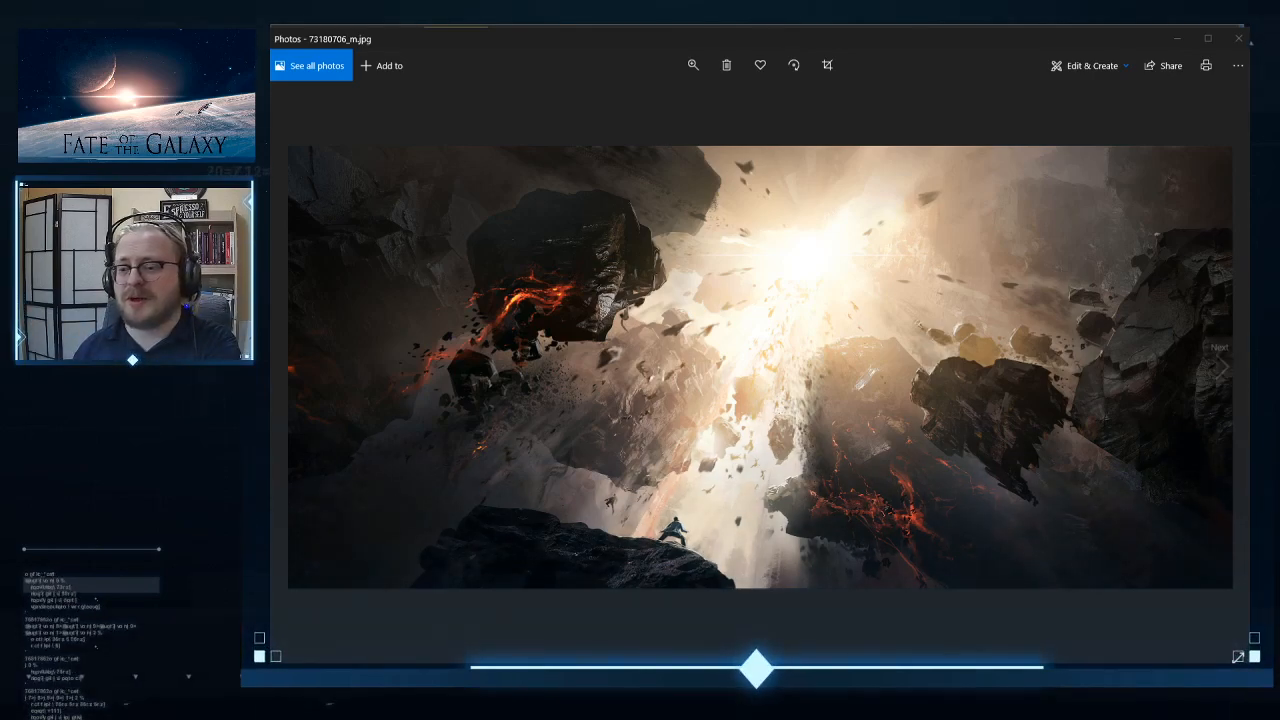
{"action": "left_click", "coordinate": [1222, 368]}
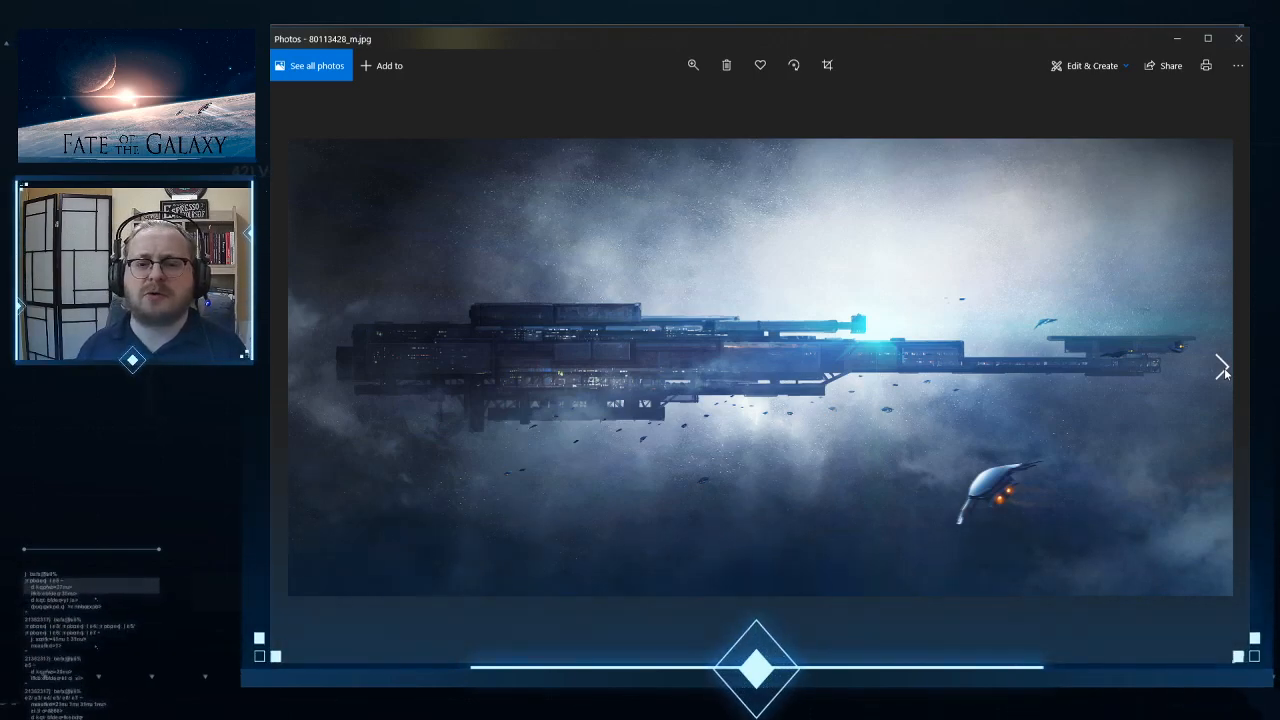
{"action": "left_click", "coordinate": [1222, 368]}
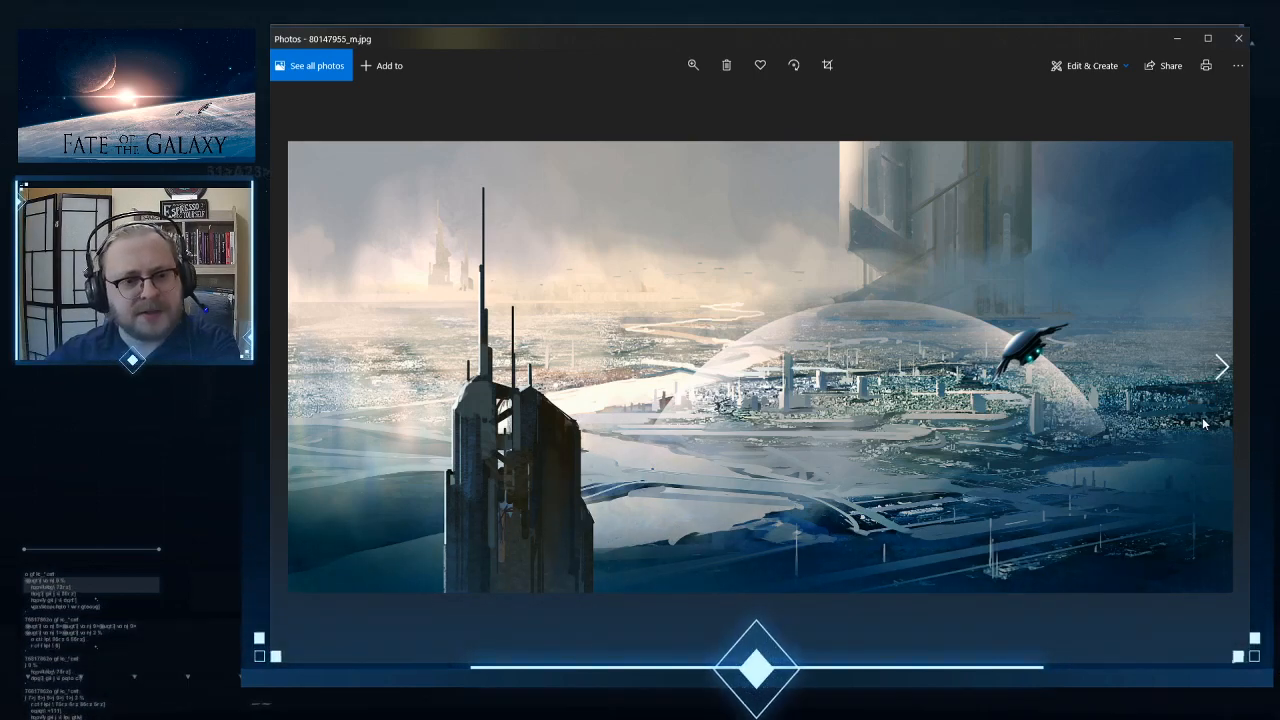
Step: Go back to 73180706_m.jpg and view the images again up to 80147955_m.jpg
{"action": "left_click", "coordinate": [299, 367]}
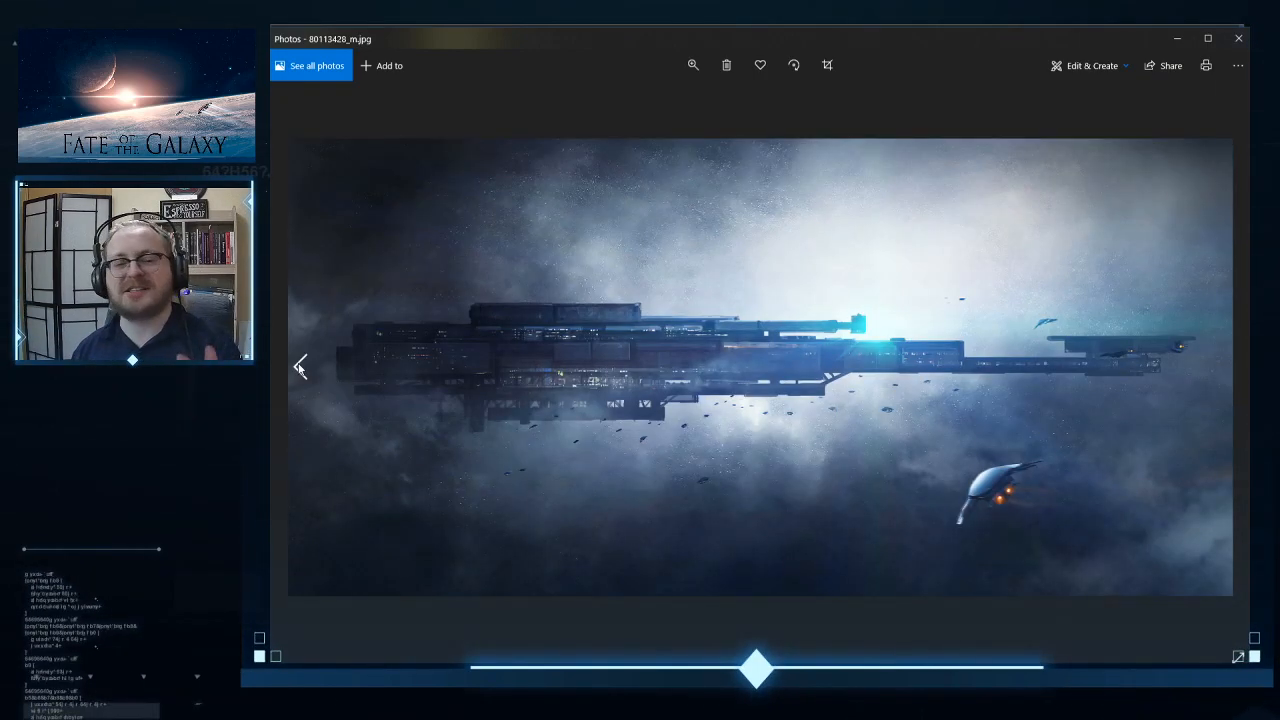
{"action": "left_click", "coordinate": [299, 367]}
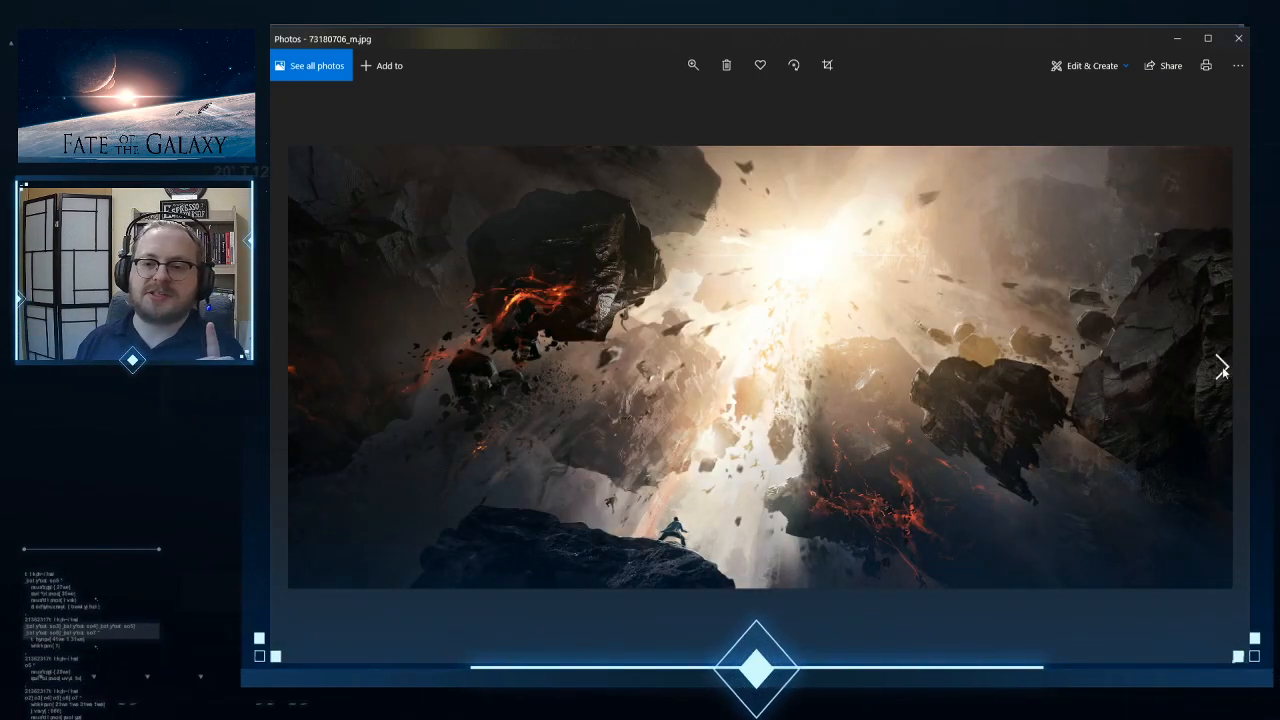
{"action": "left_click", "coordinate": [1222, 370]}
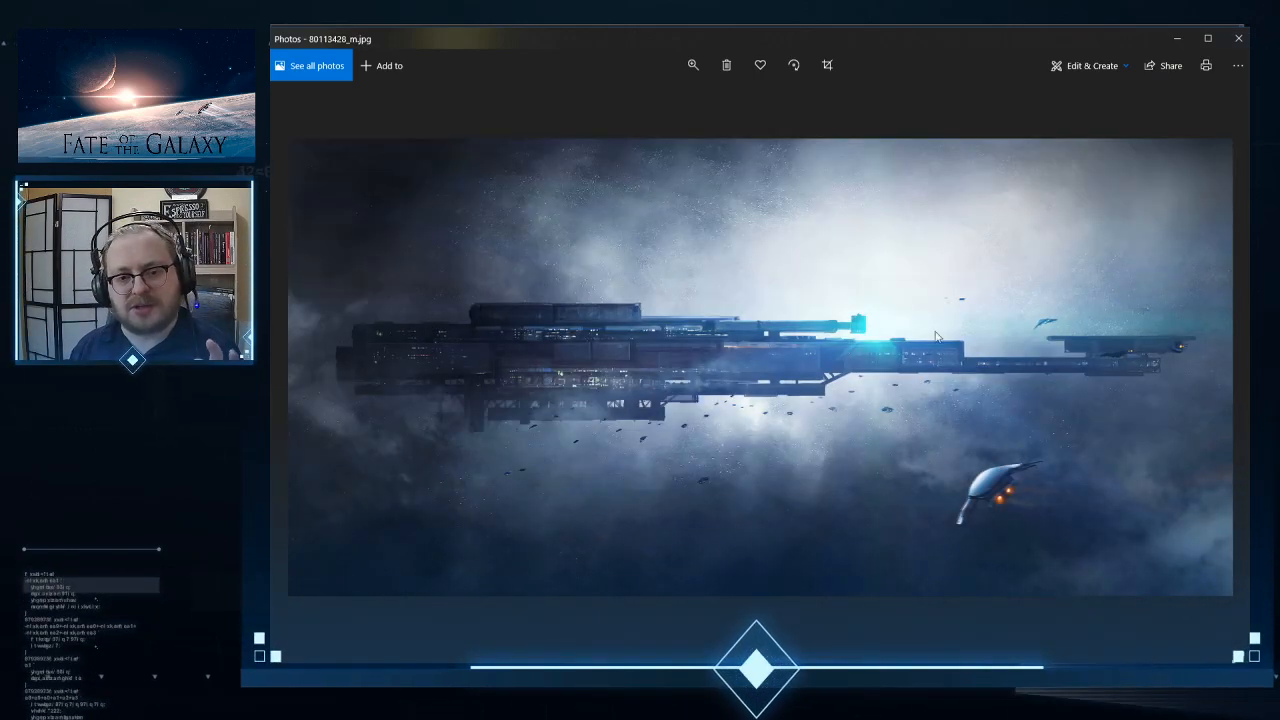
{"action": "left_click", "coordinate": [1223, 369]}
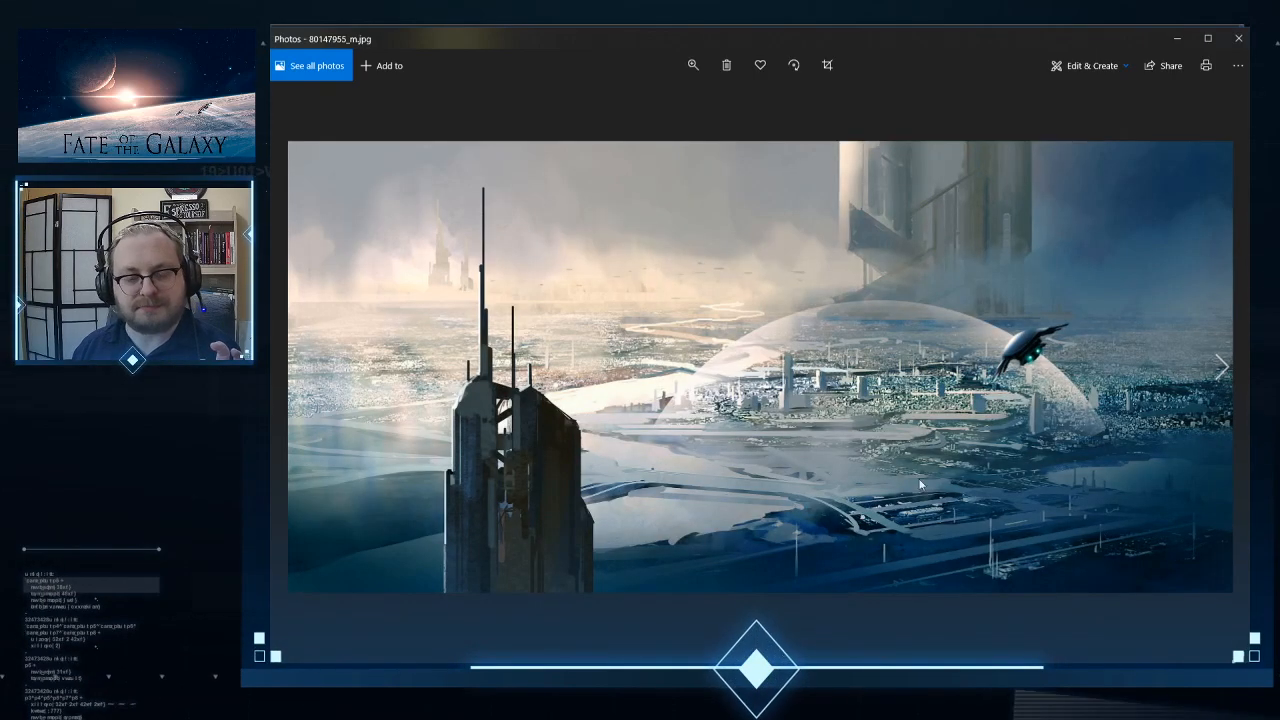
Step: View the remaining artwork images from 97188883_l.jpg to 156874502_m.jpg
{"action": "left_click", "coordinate": [1223, 369]}
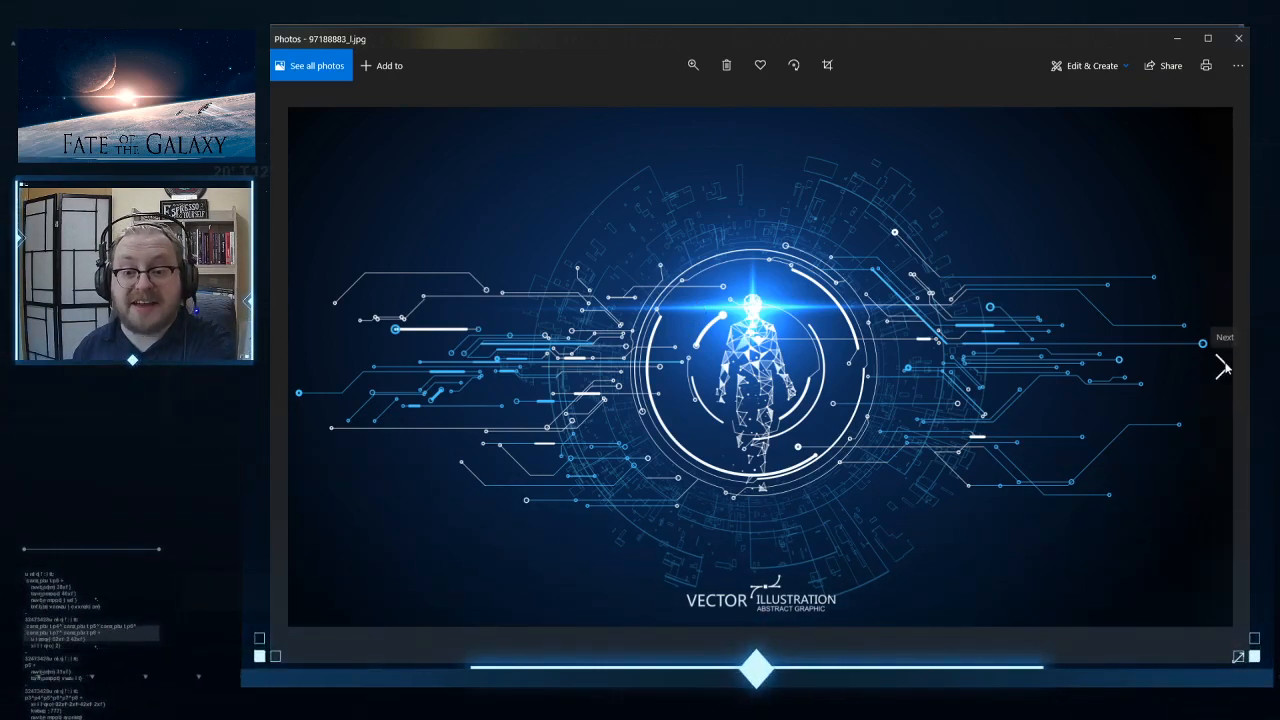
{"action": "left_click", "coordinate": [1222, 367]}
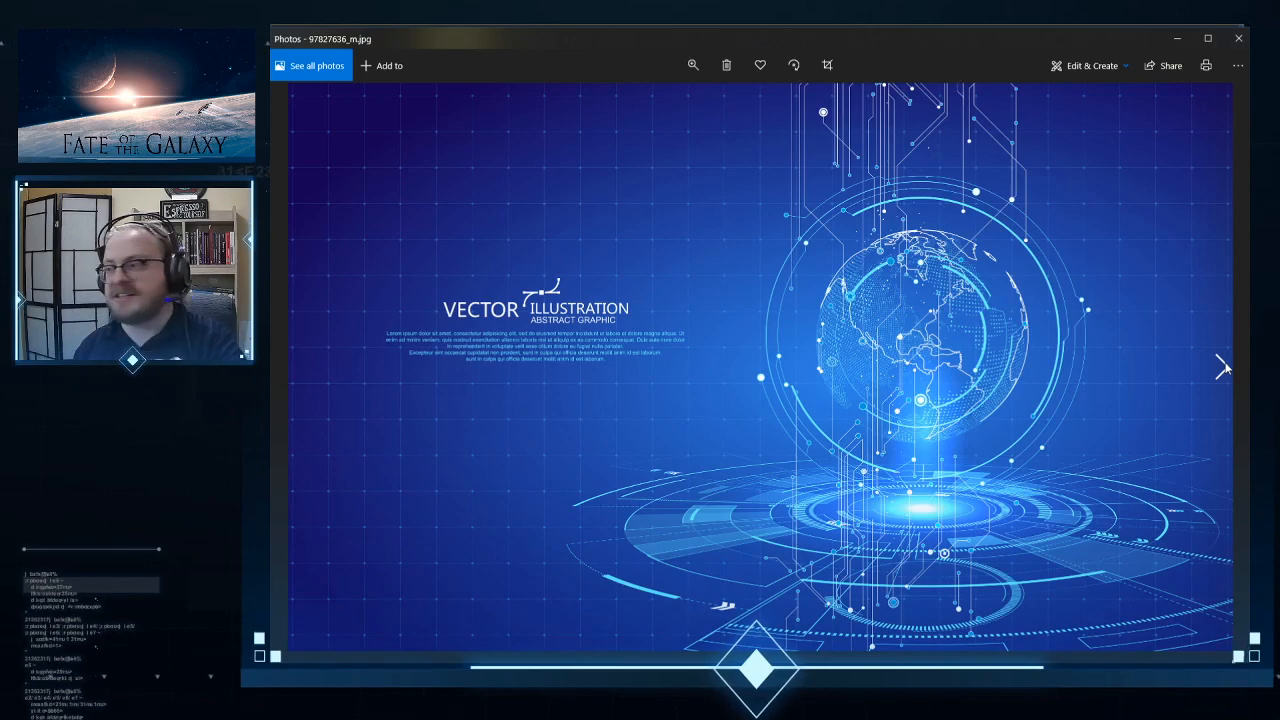
{"action": "left_click", "coordinate": [1222, 365]}
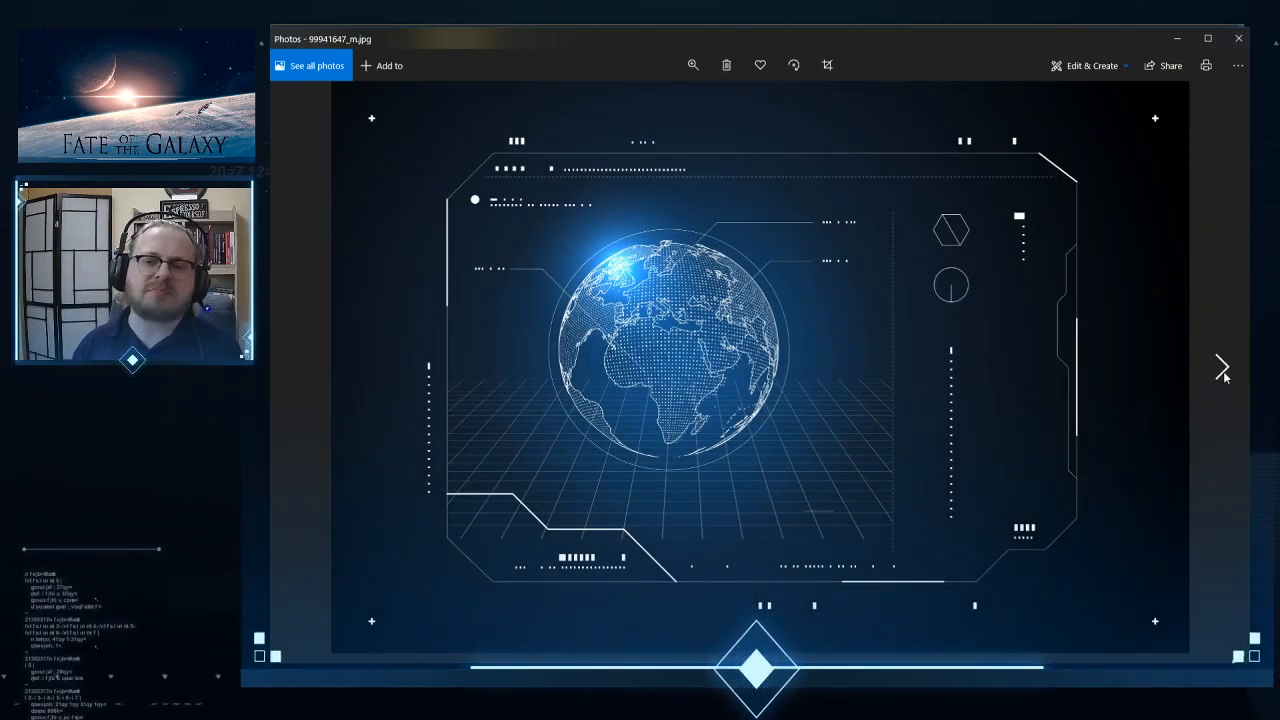
{"action": "left_click", "coordinate": [1222, 385]}
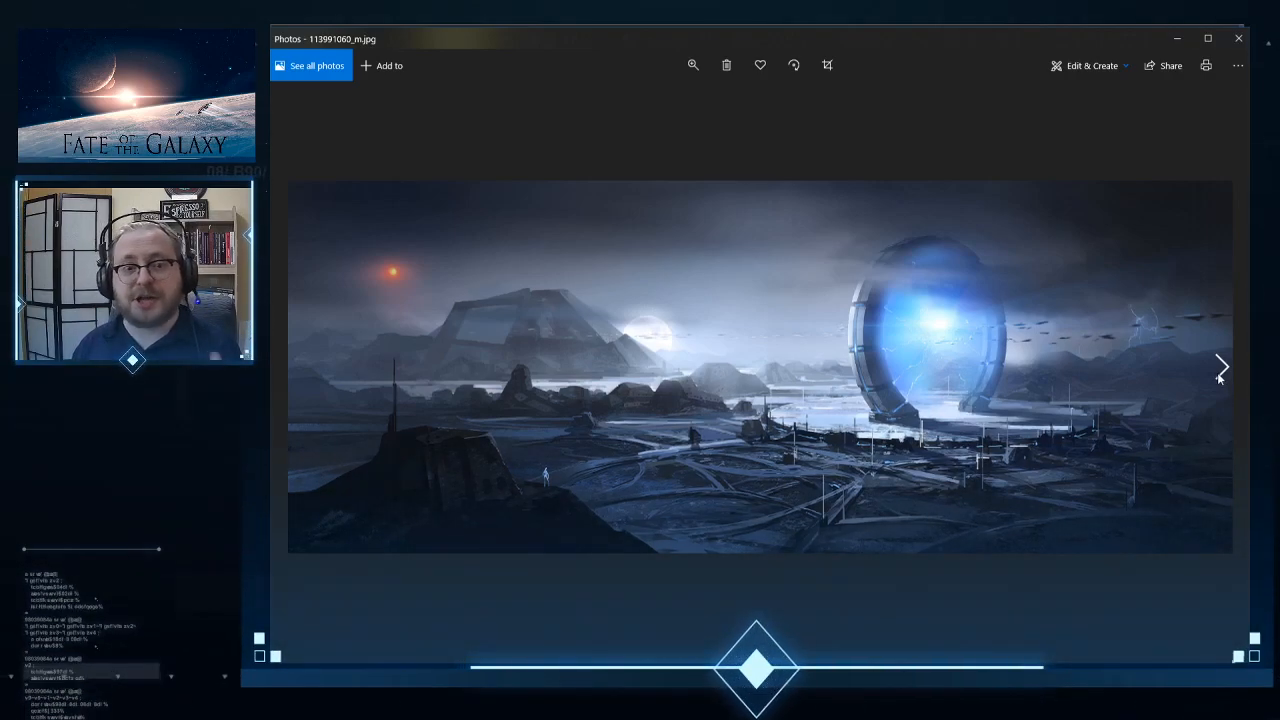
{"action": "left_click", "coordinate": [1220, 370]}
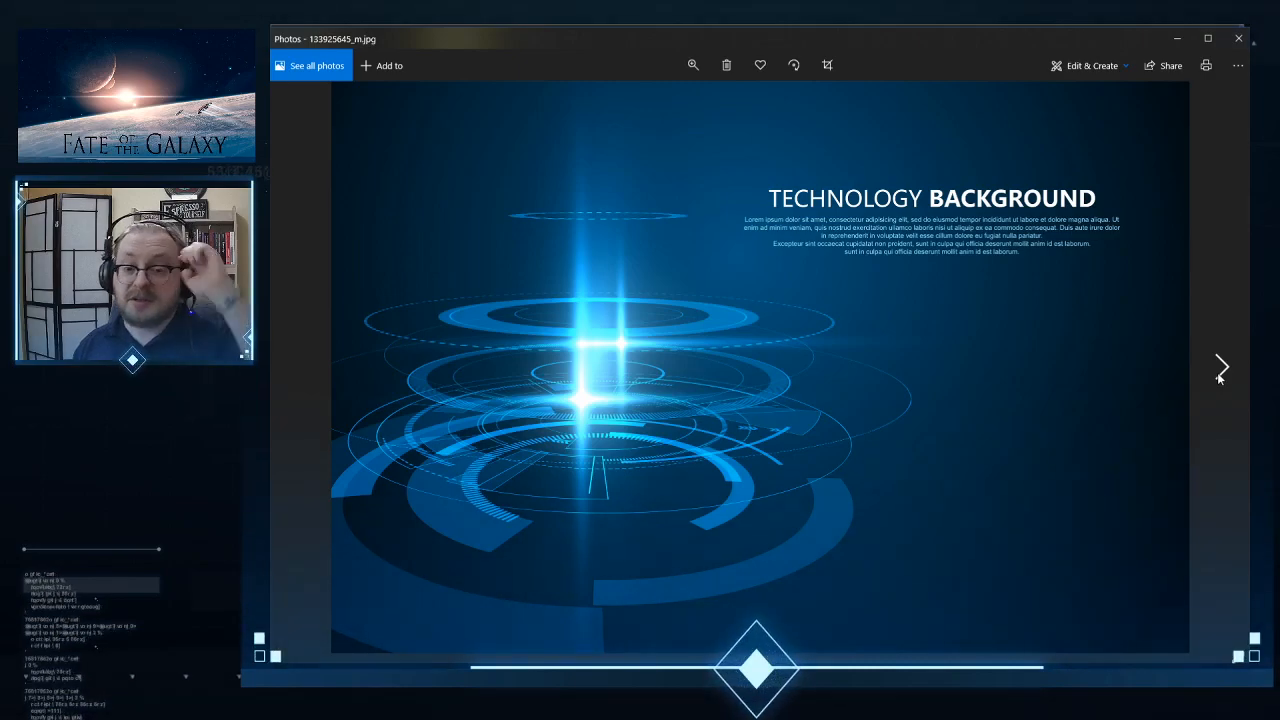
{"action": "left_click", "coordinate": [1220, 370]}
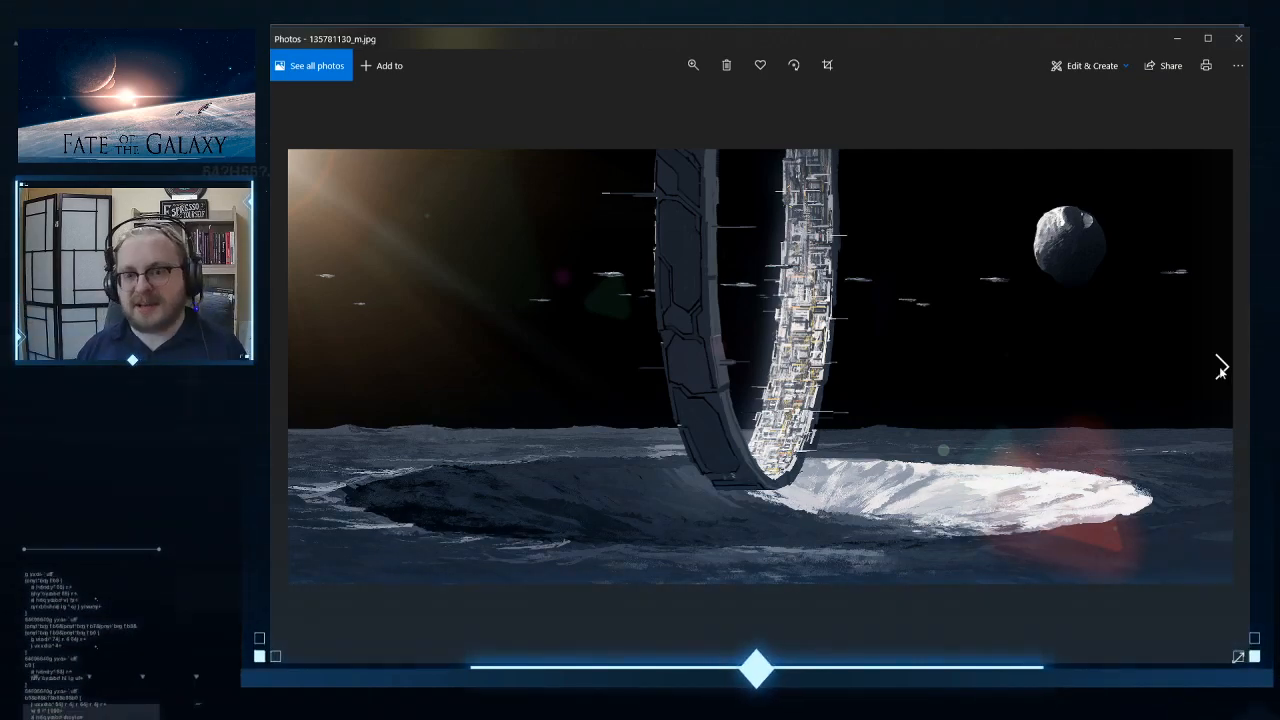
{"action": "left_click", "coordinate": [1222, 368]}
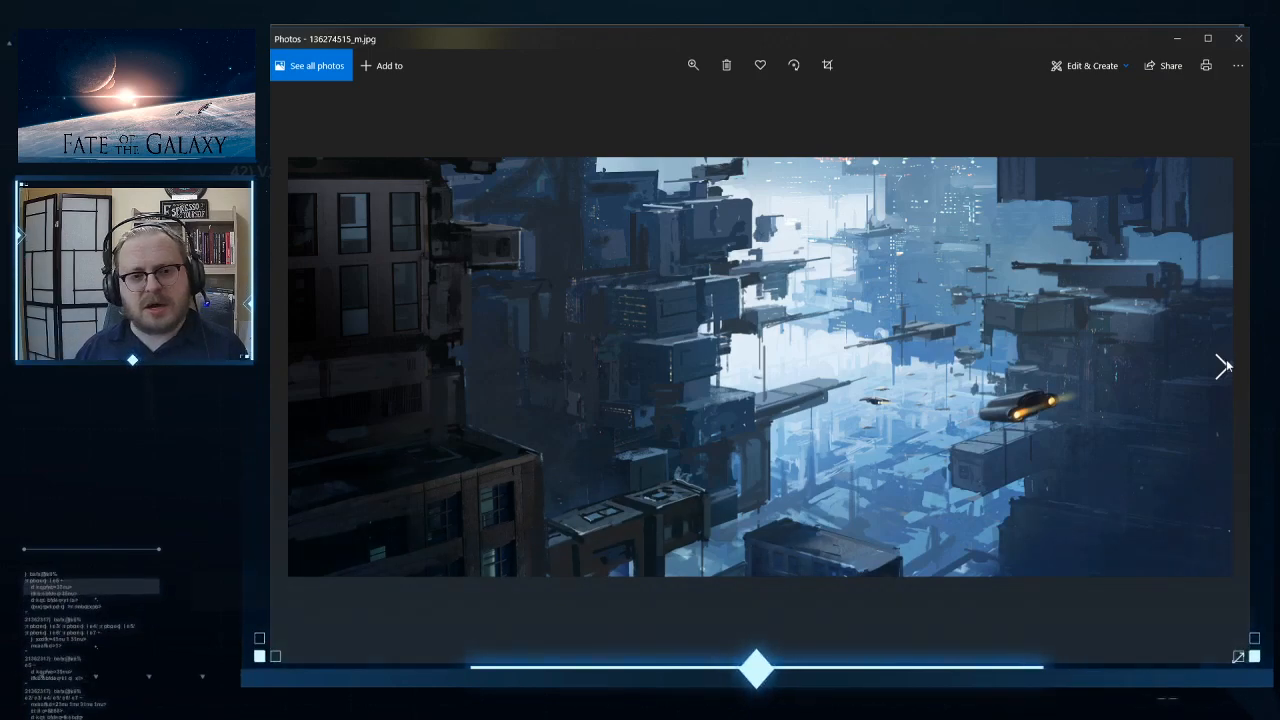
{"action": "left_click", "coordinate": [1223, 367]}
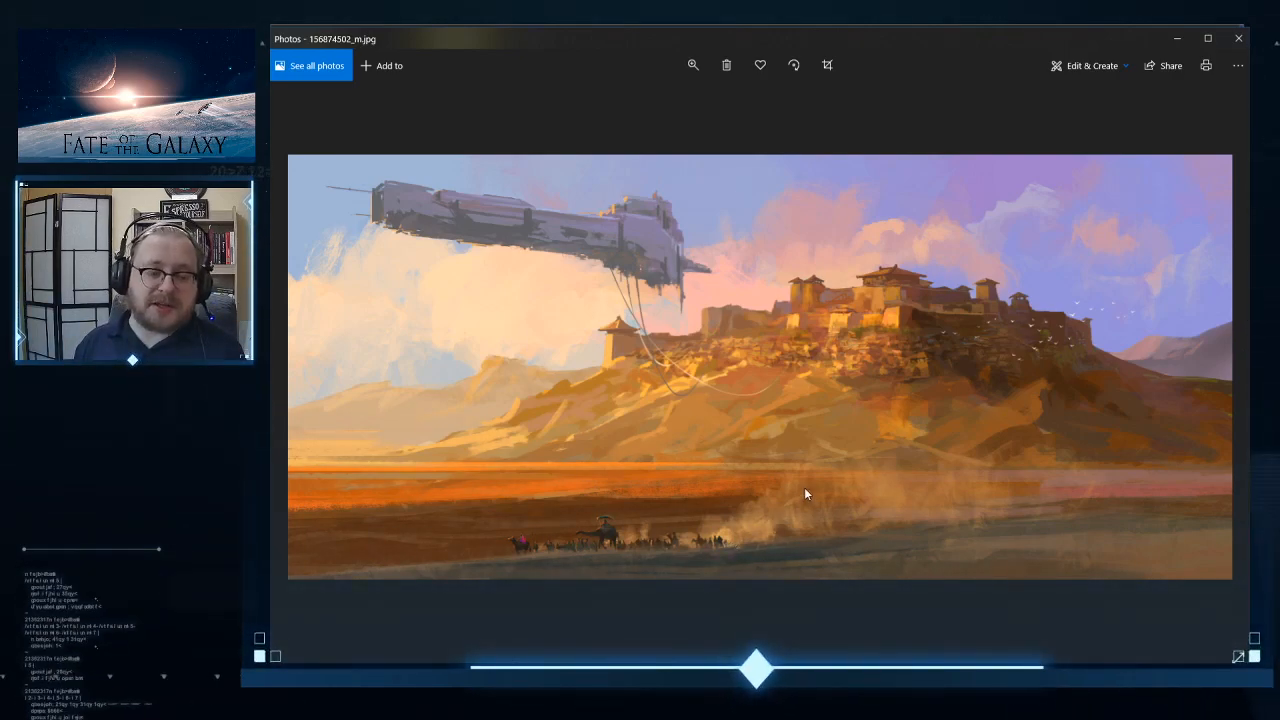
Step: Switch to Affinity Publisher, start a new document, and enlarge the New Document dialog to fill the window
{"action": "mouse_move", "coordinate": [322, 672]}
{"action": "left_click", "coordinate": [314, 670]}
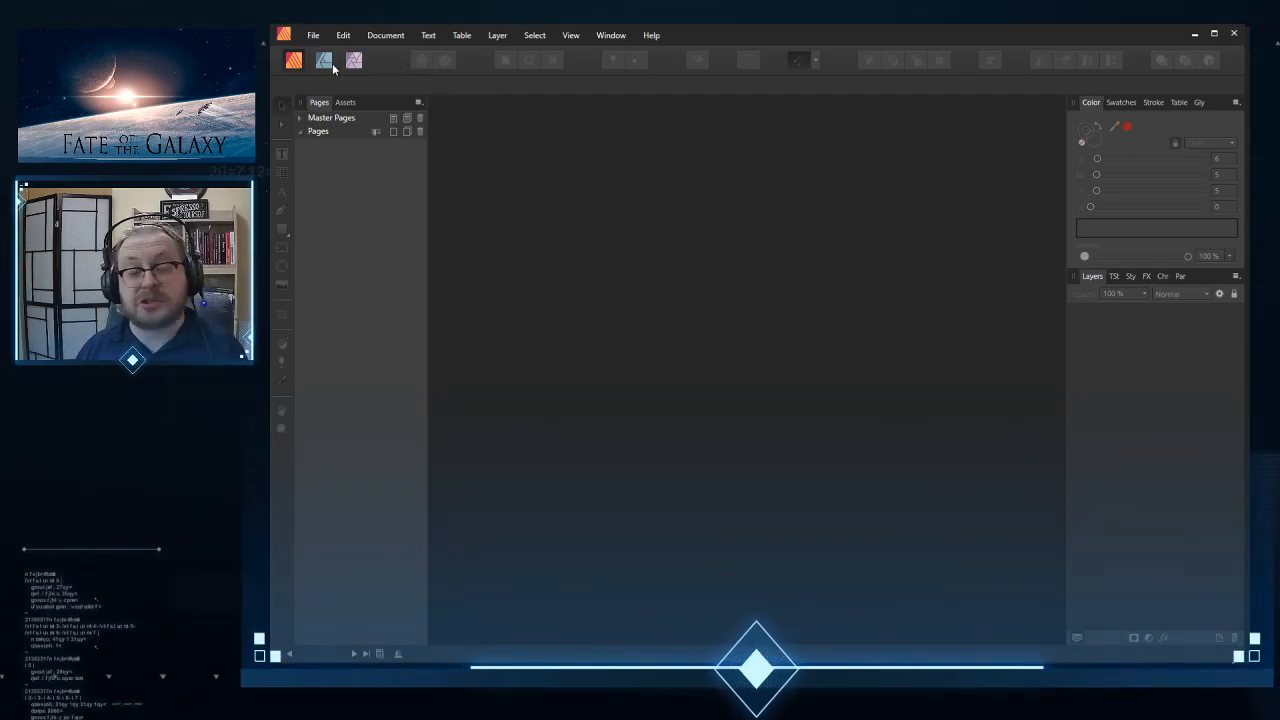
{"action": "left_click", "coordinate": [321, 38]}
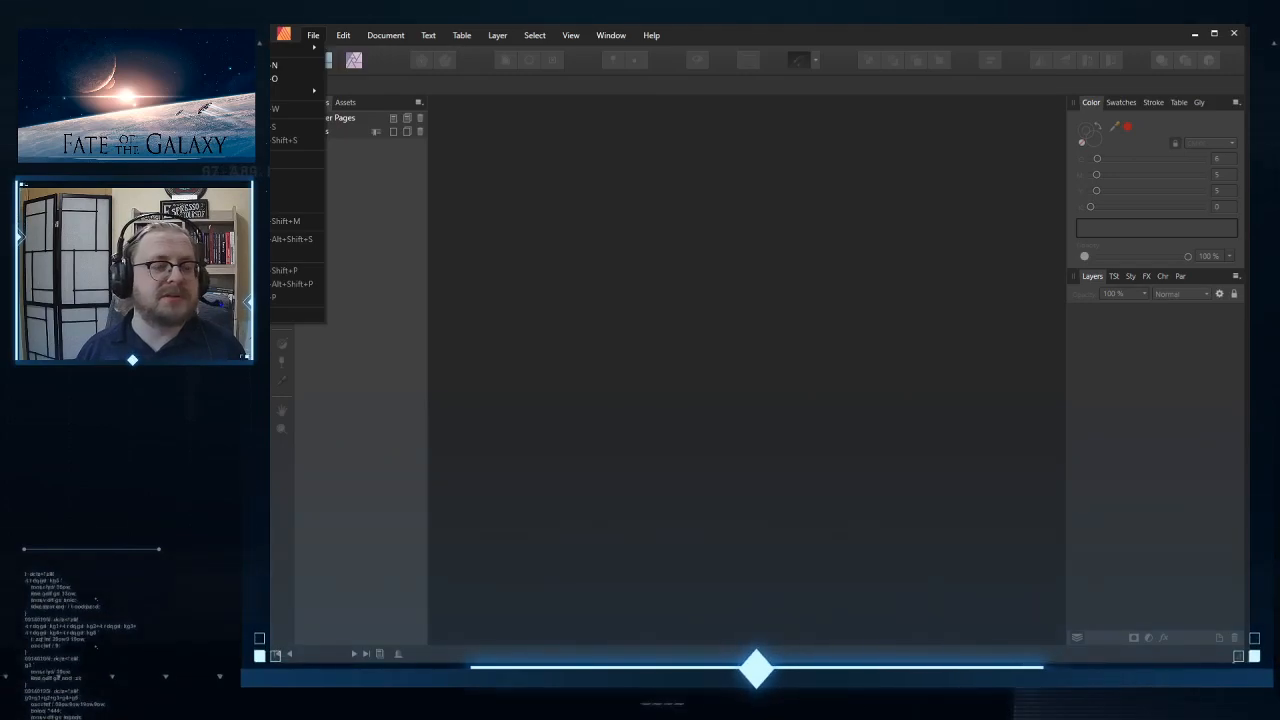
{"action": "left_click", "coordinate": [290, 65]}
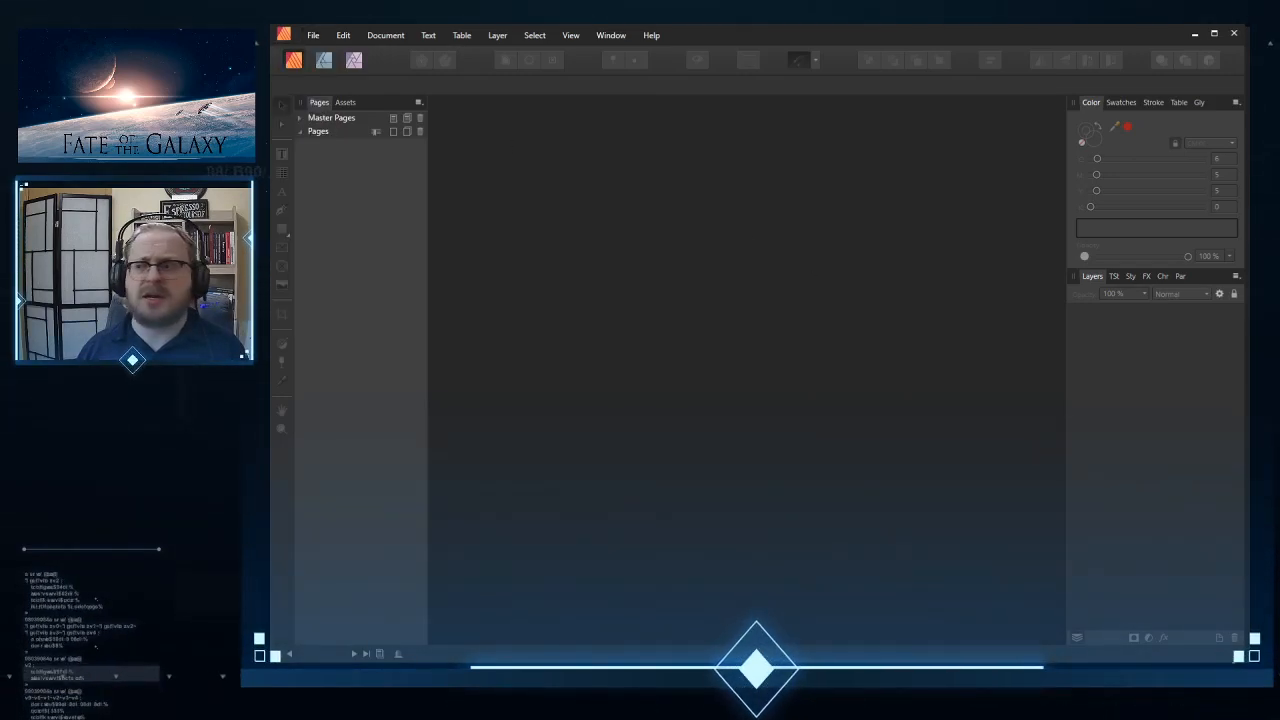
{"action": "left_click_drag", "start_coordinate": [1063, 96], "coordinate": [607, 54]}
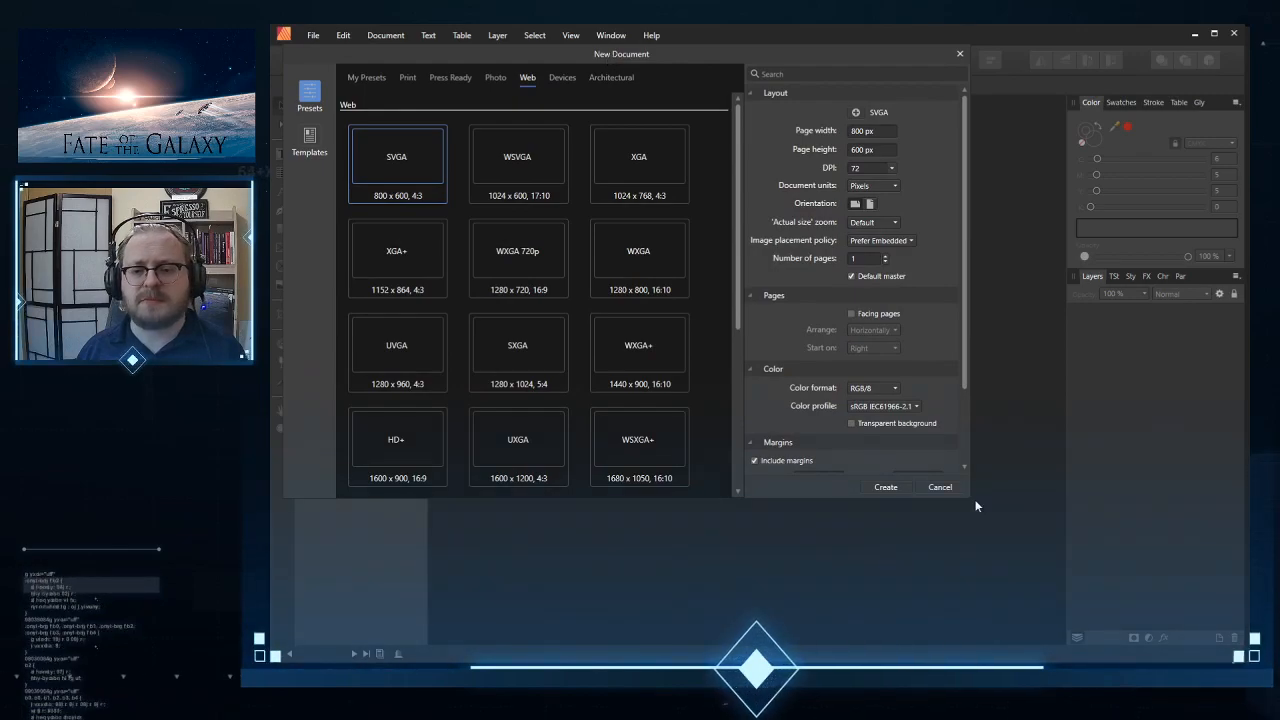
{"action": "left_click_drag", "start_coordinate": [968, 496], "coordinate": [1247, 594]}
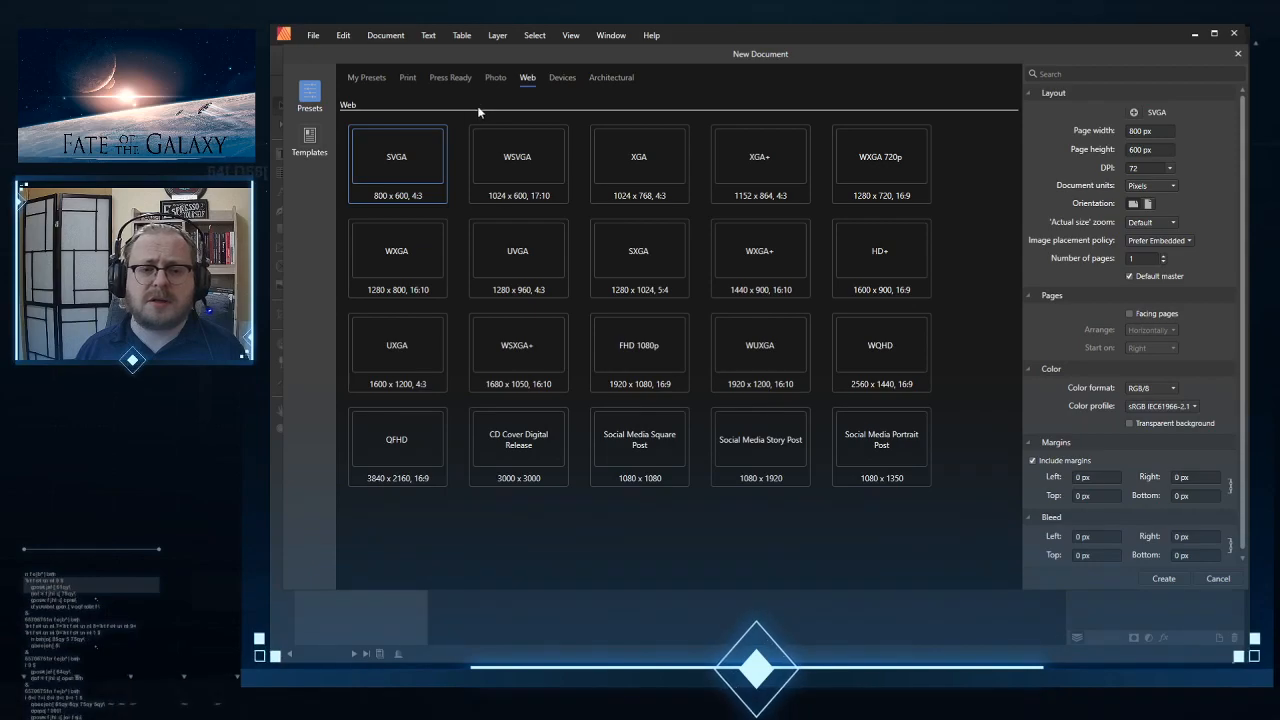
Step: Select the 8.5 x 11 in Letter preset from the Print presets for the new document
{"action": "left_click", "coordinate": [366, 80]}
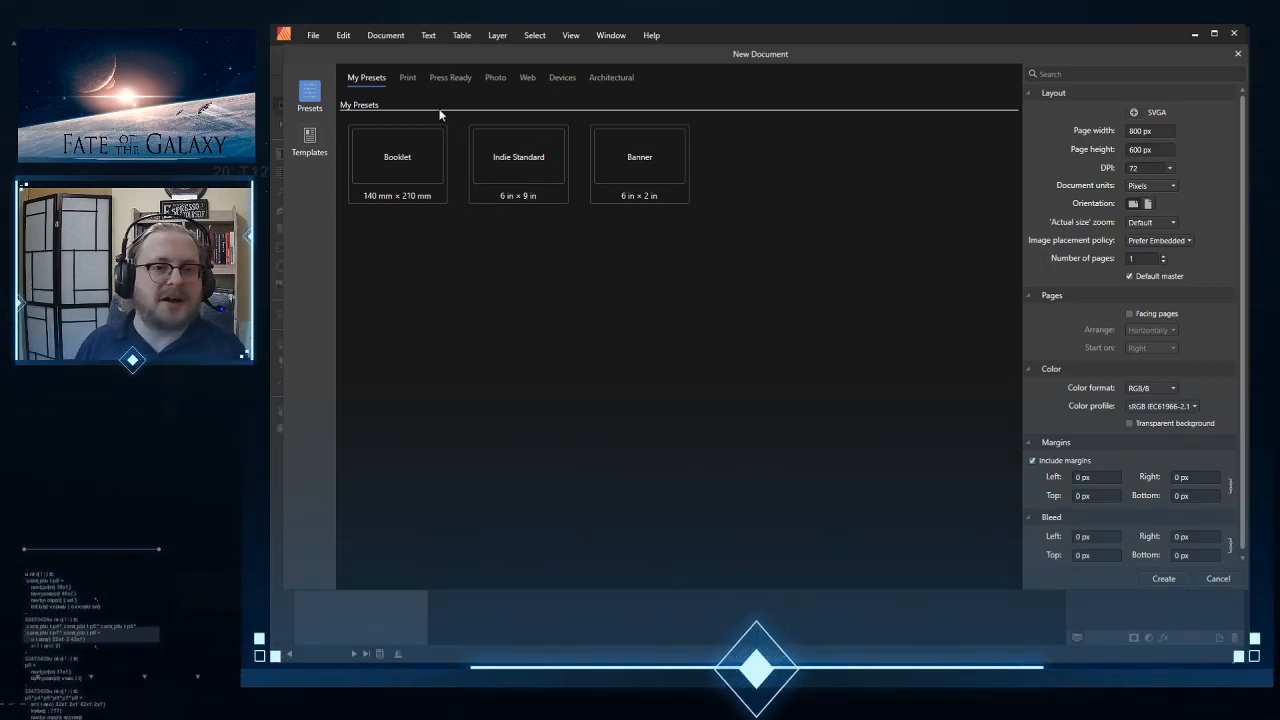
{"action": "left_click", "coordinate": [406, 79]}
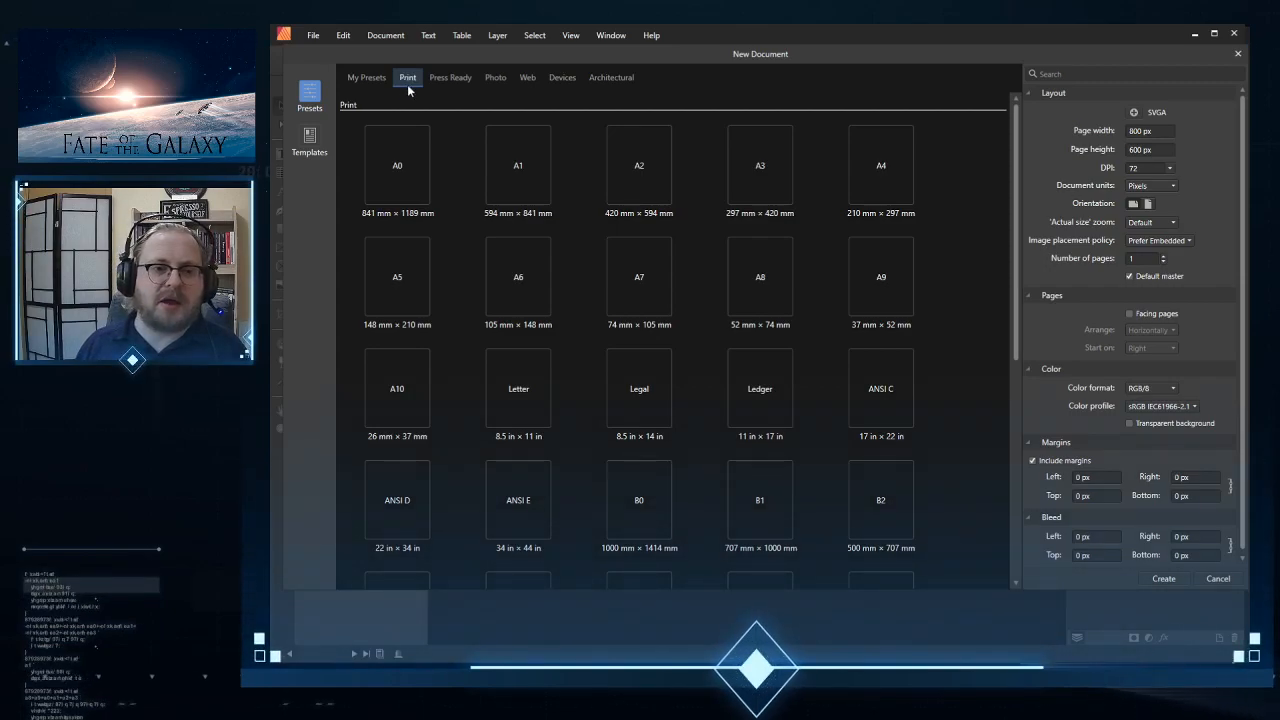
{"action": "scroll", "coordinate": [882, 229], "scroll_direction": "down", "scroll_amount": 1}
{"action": "scroll", "coordinate": [394, 255], "scroll_direction": "down", "scroll_amount": 4}
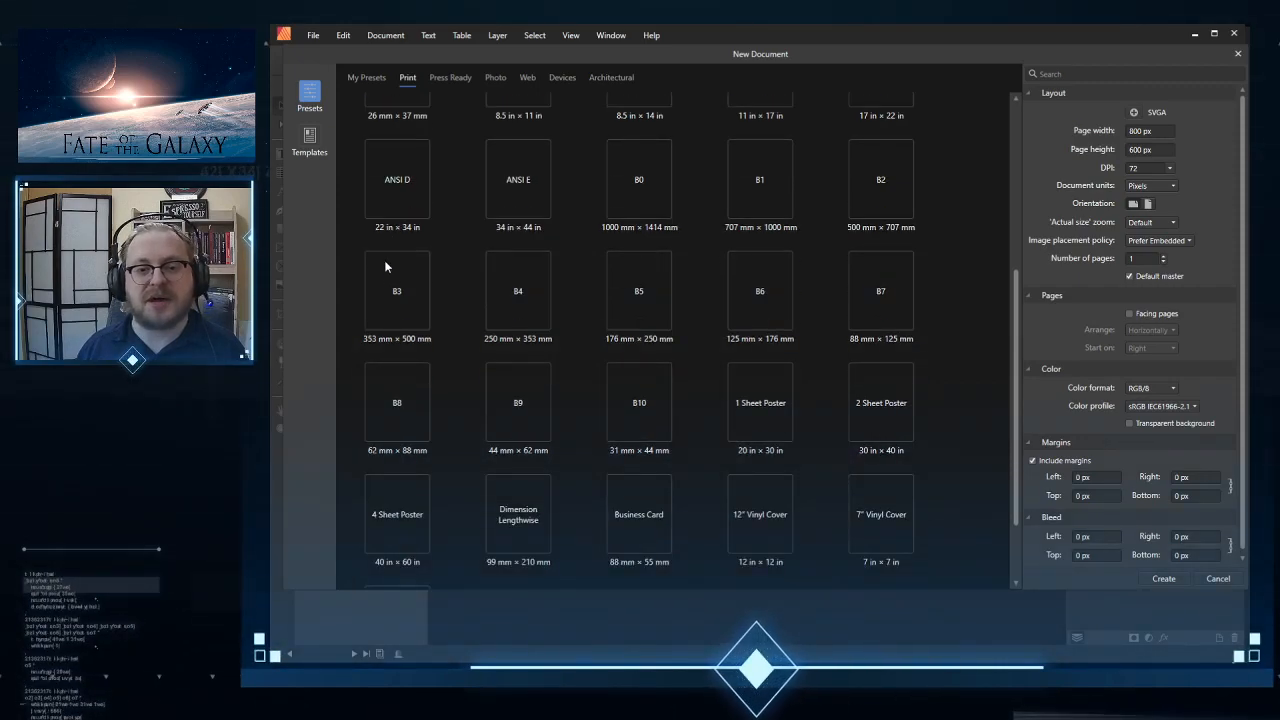
{"action": "scroll", "coordinate": [385, 265], "scroll_direction": "down", "scroll_amount": 2}
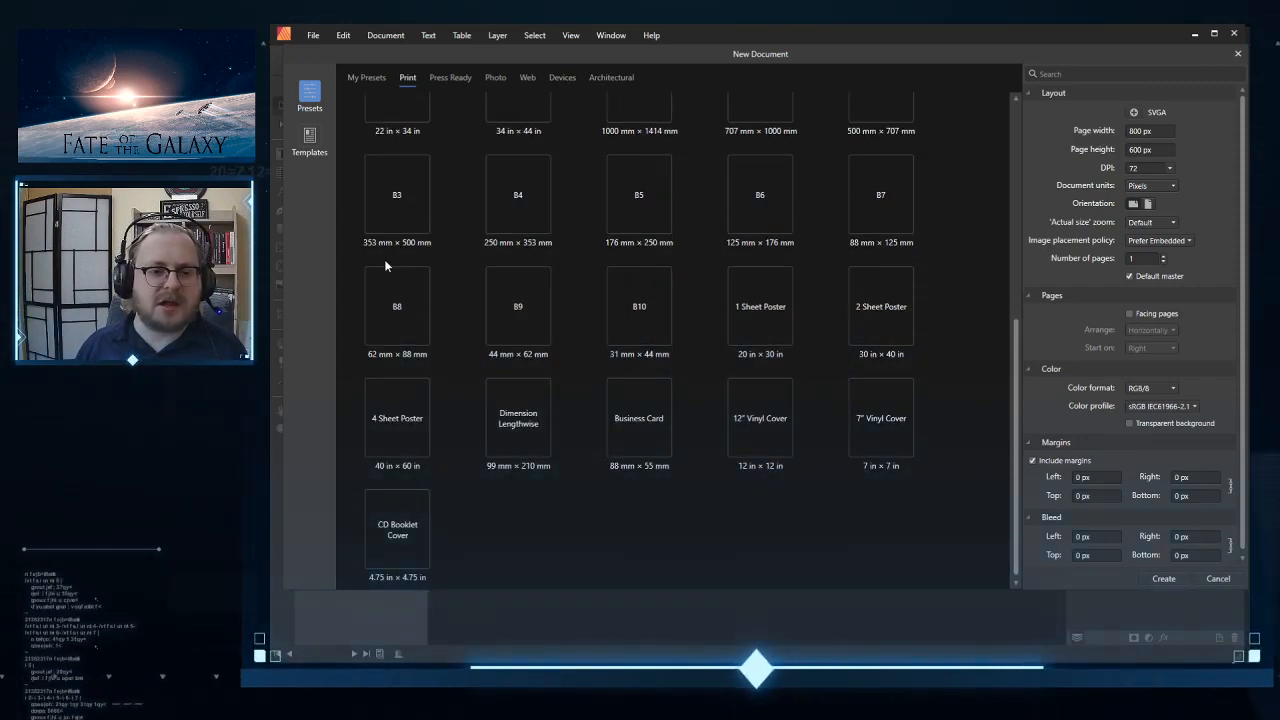
{"action": "scroll", "coordinate": [575, 274], "scroll_direction": "up", "scroll_amount": 3}
{"action": "scroll", "coordinate": [580, 267], "scroll_direction": "up", "scroll_amount": 1}
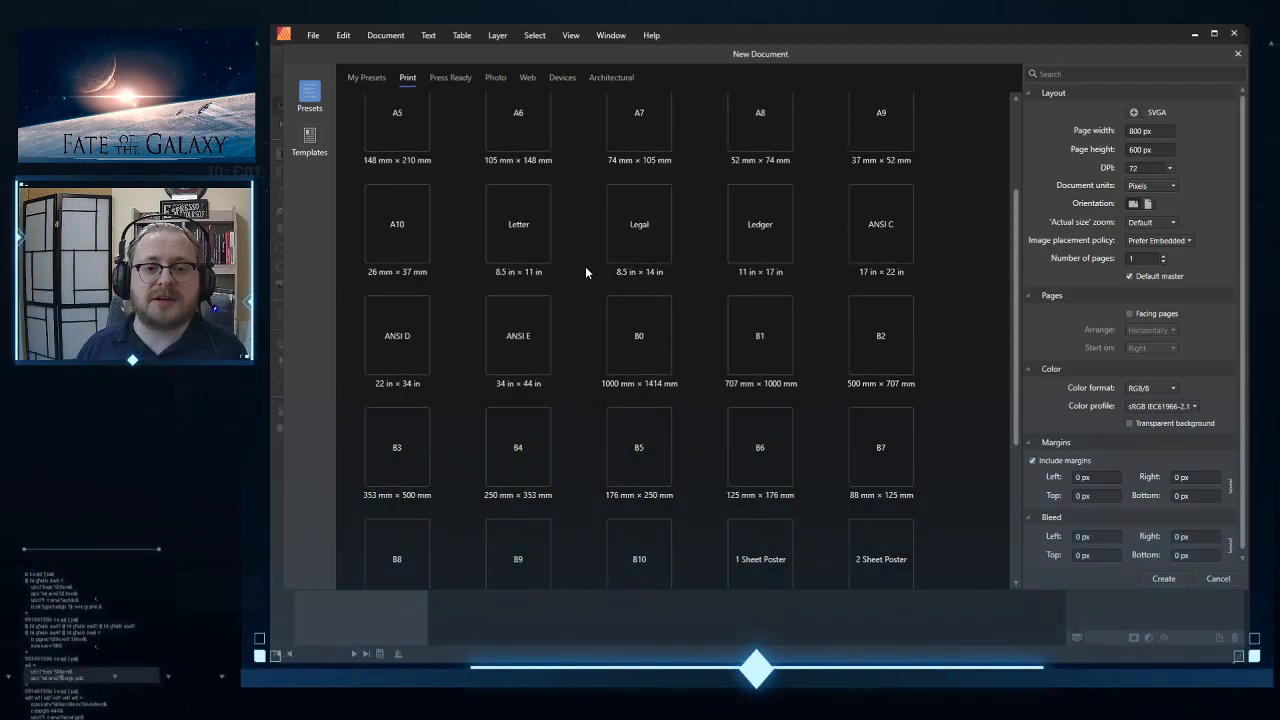
{"action": "left_click", "coordinate": [536, 230]}
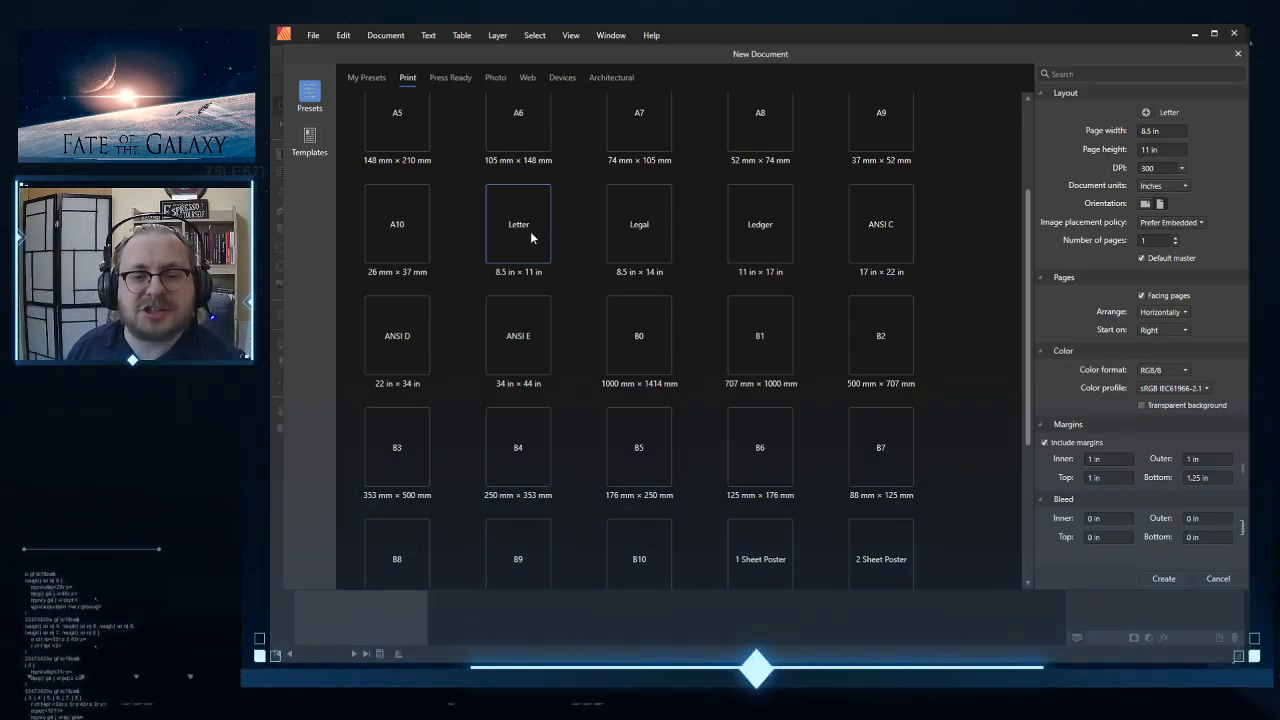
{"action": "scroll", "coordinate": [531, 237], "scroll_direction": "down", "scroll_amount": 1}
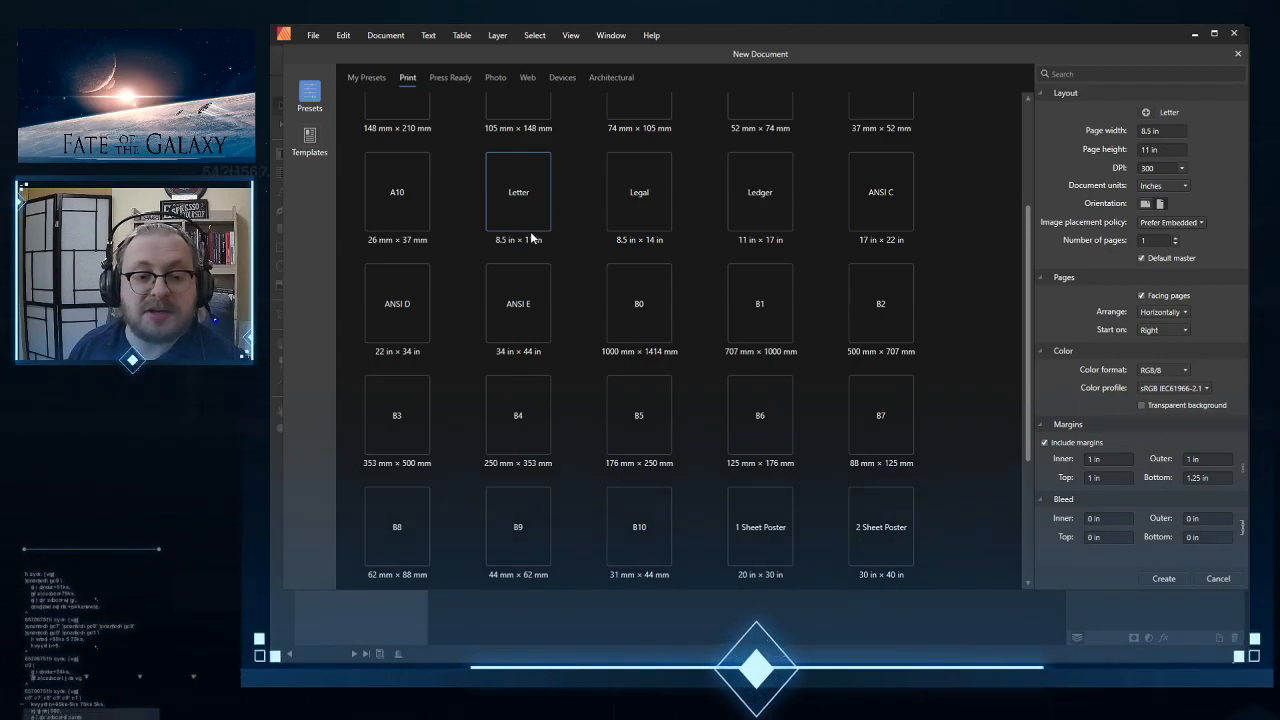
{"action": "scroll", "coordinate": [525, 230], "scroll_direction": "up", "scroll_amount": 1}
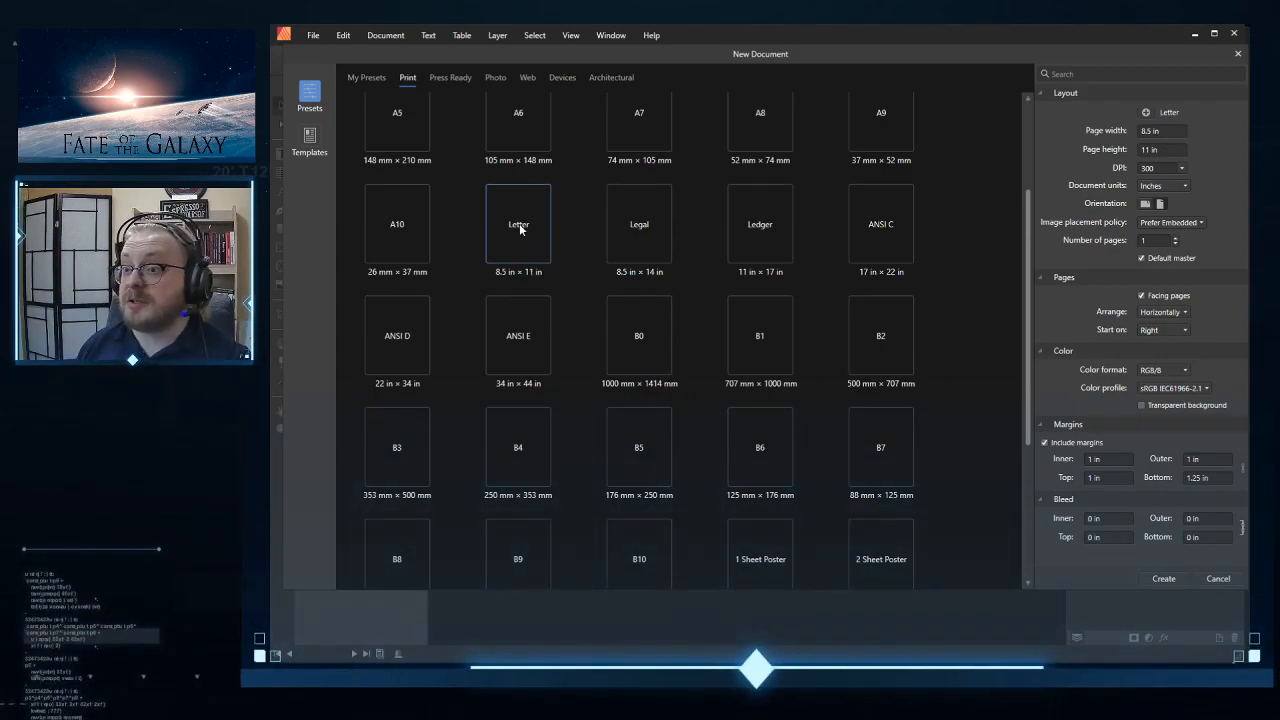
{"action": "double_click", "coordinate": [519, 228]}
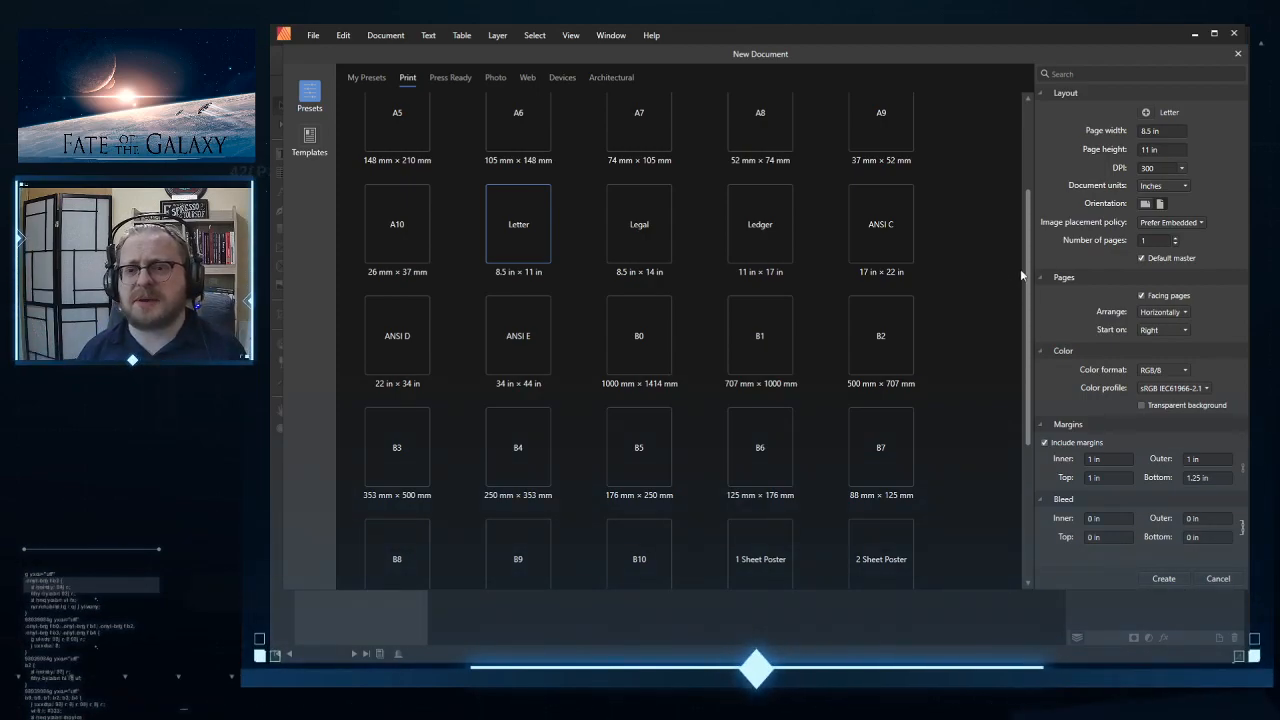
Step: Turn off facing pages, switch the page to landscape orientation, and set the color format to Gray/16 for the new document
{"action": "left_click", "coordinate": [1143, 296]}
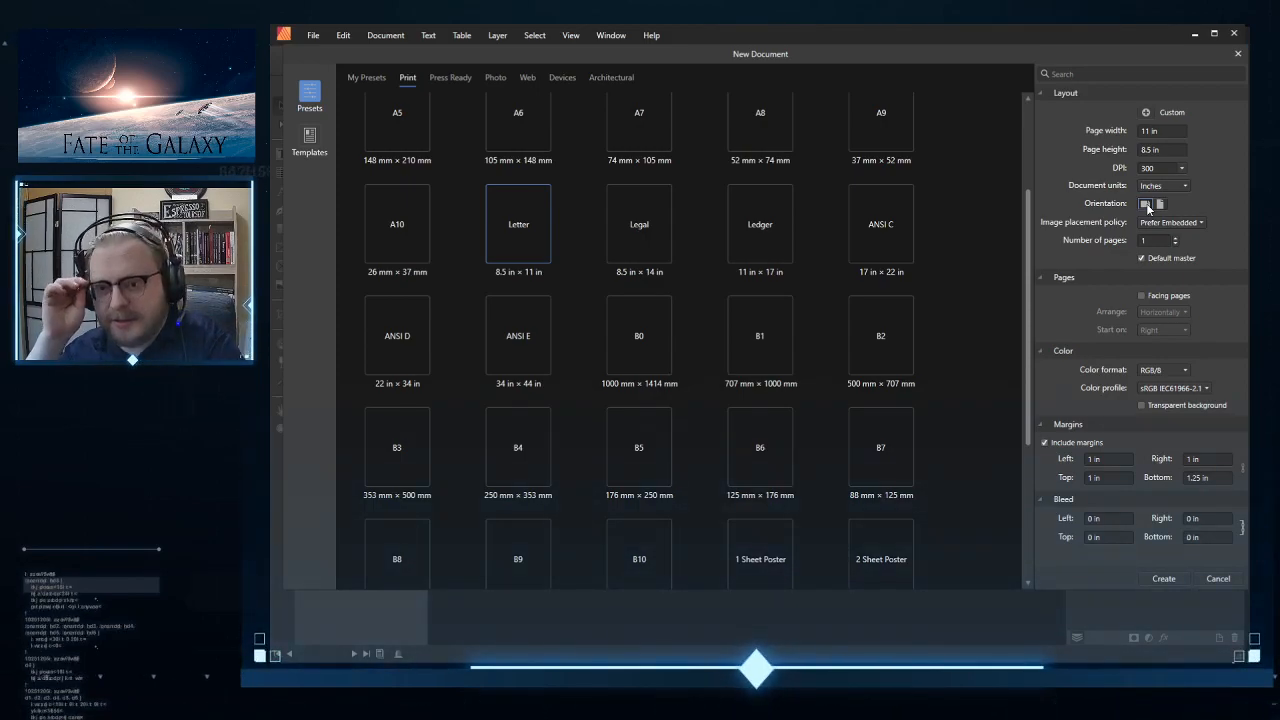
{"action": "left_click", "coordinate": [1185, 370]}
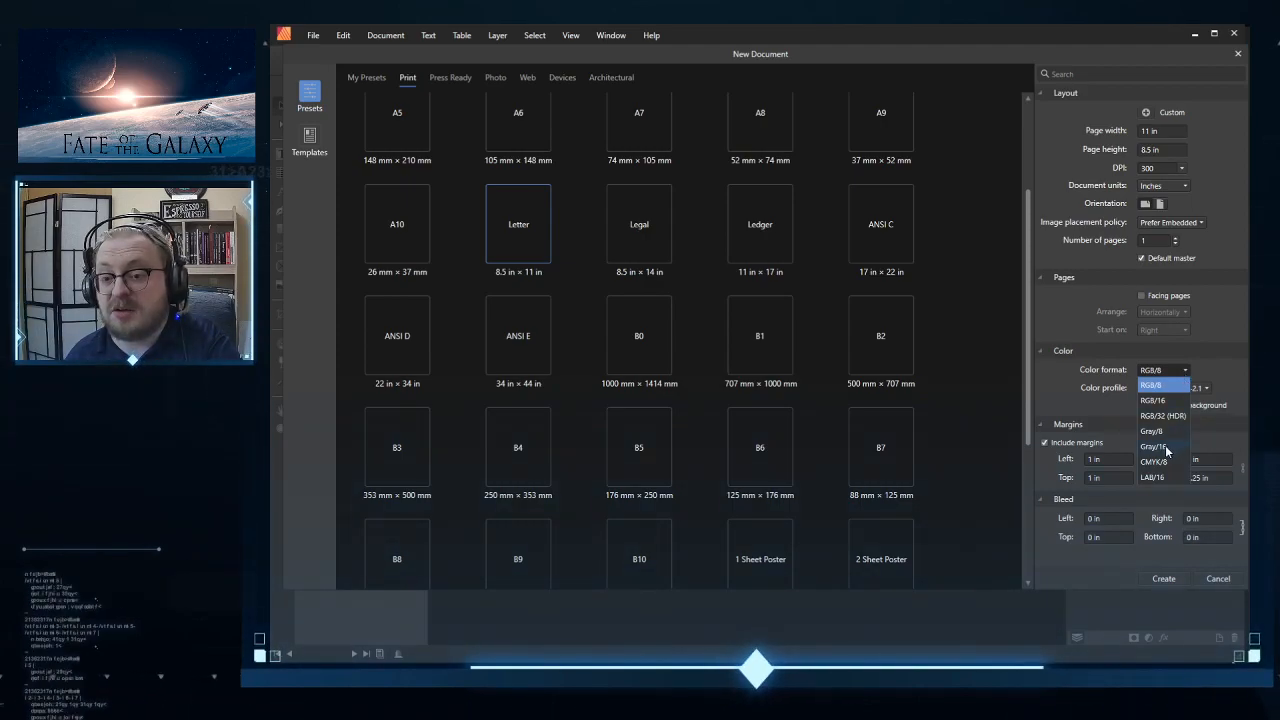
{"action": "left_click", "coordinate": [1173, 447]}
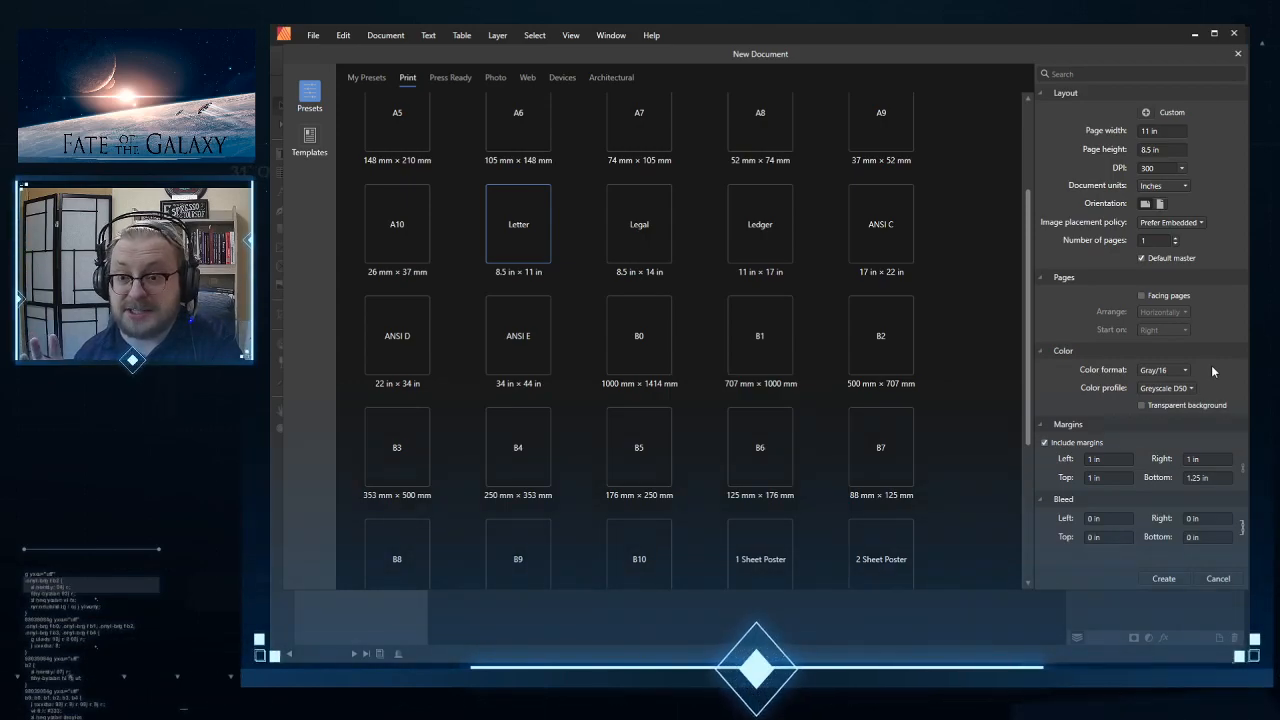
{"action": "left_click", "coordinate": [1184, 185]}
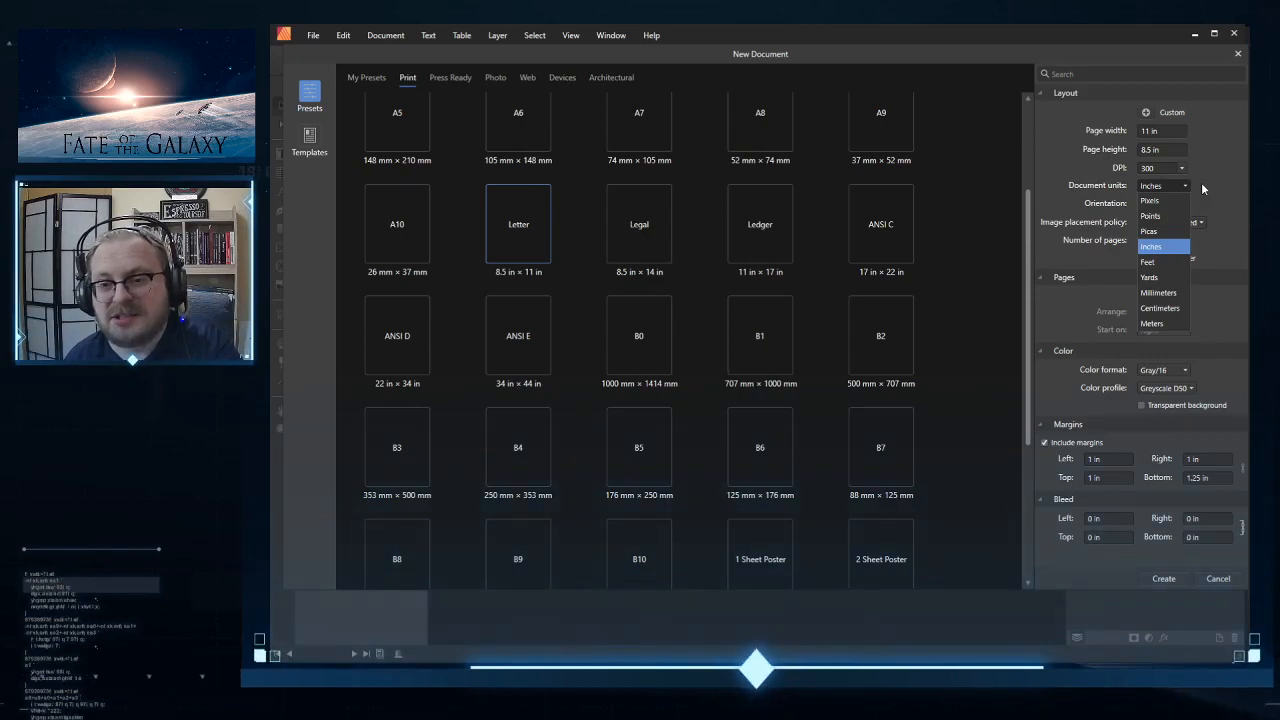
{"action": "left_click", "coordinate": [1201, 182]}
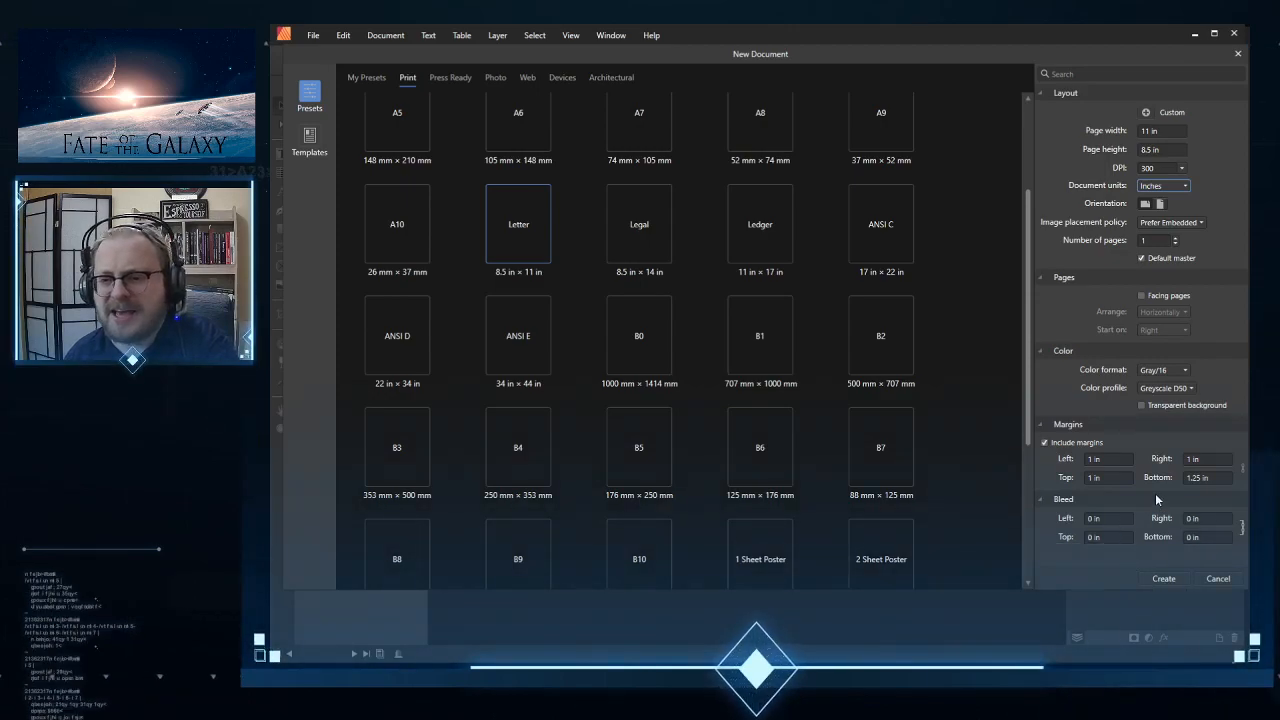
Step: Set the bottom margin to 1.5 in and create the document
{"action": "left_click", "coordinate": [1198, 479]}
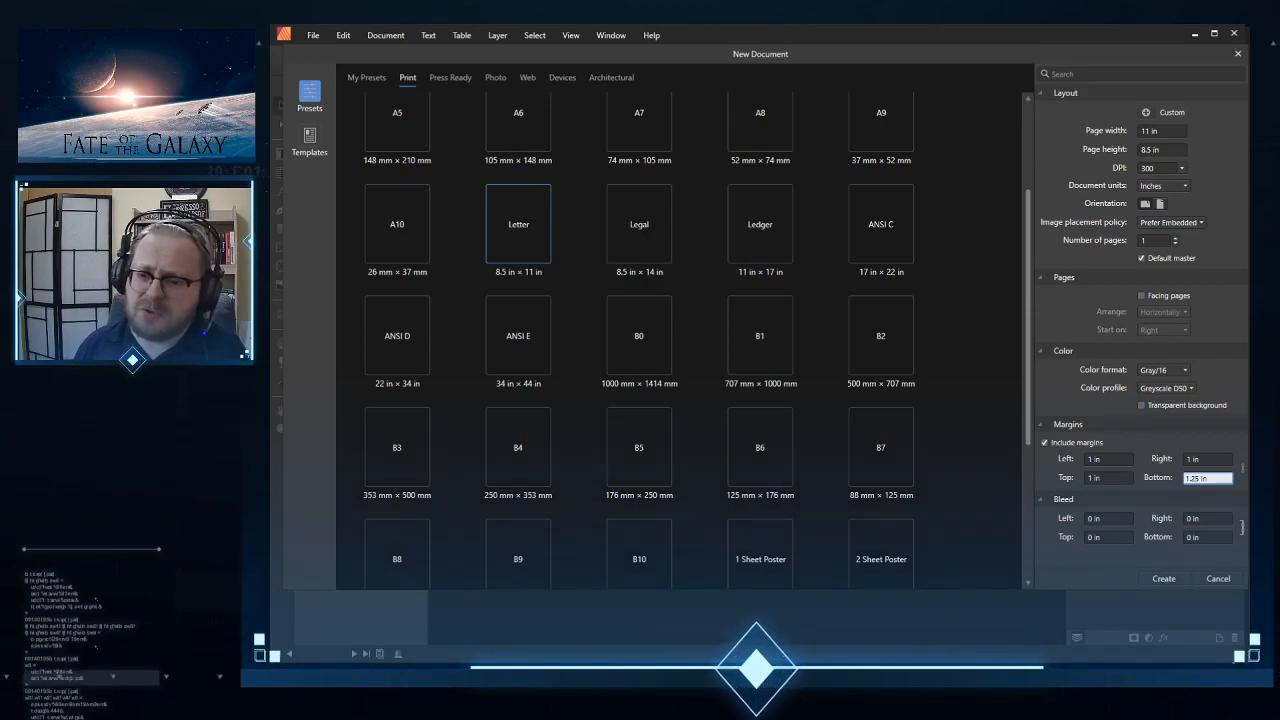
{"action": "type", "text": "5"}
{"action": "key", "text": "Delete"}
{"action": "key", "text": "Delete"}
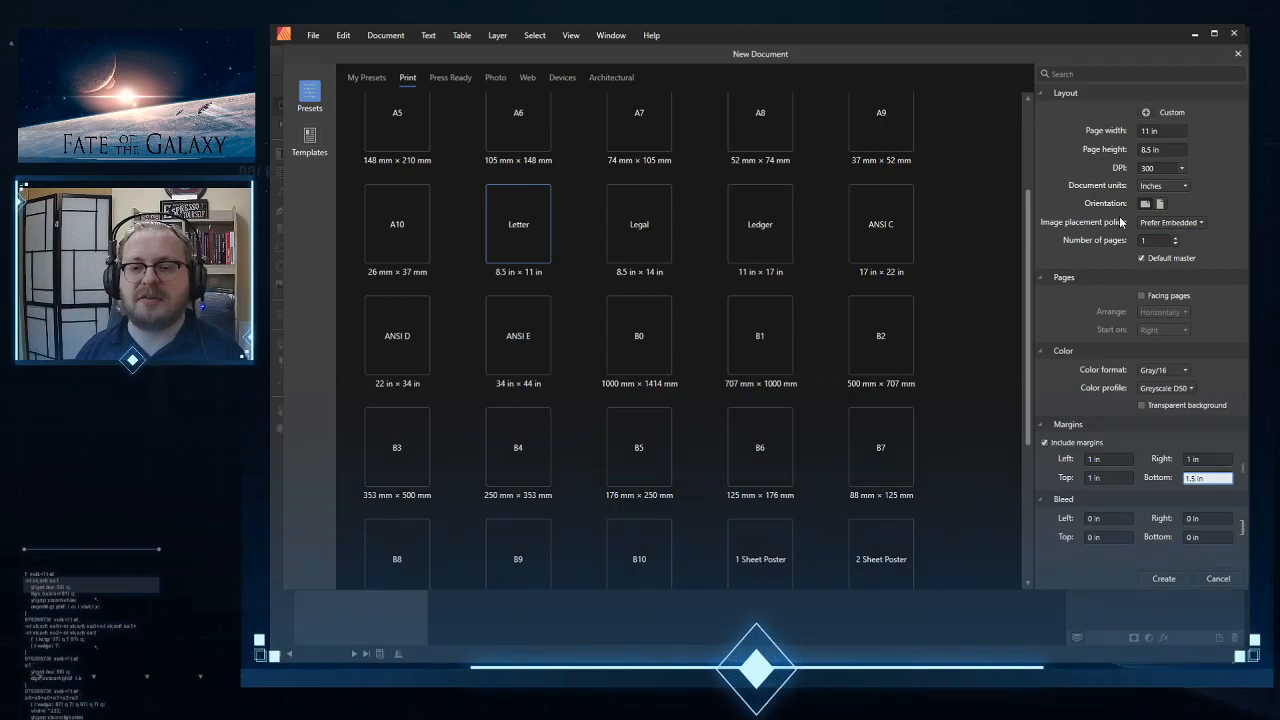
{"action": "left_click", "coordinate": [1165, 580]}
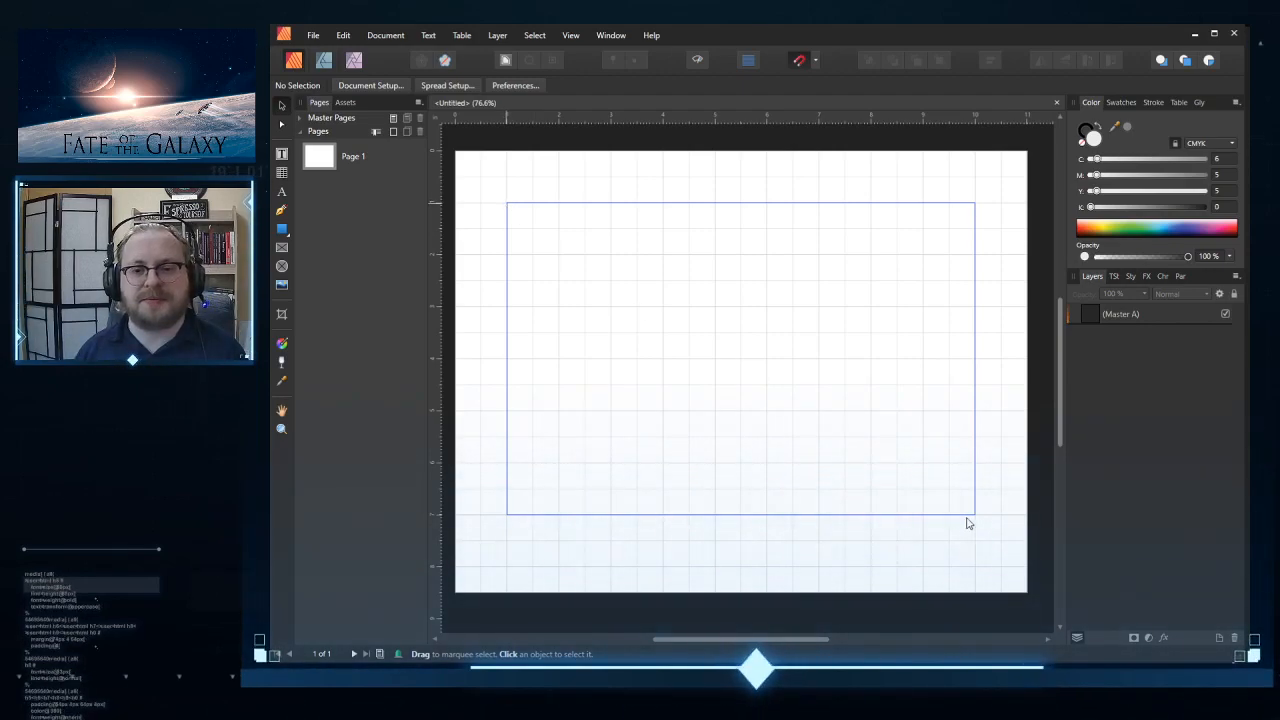
Step: Draw a rectangle filling the area inside the margins and narrow it to a column about 2 in wide against the left margin
{"action": "left_click", "coordinate": [281, 228]}
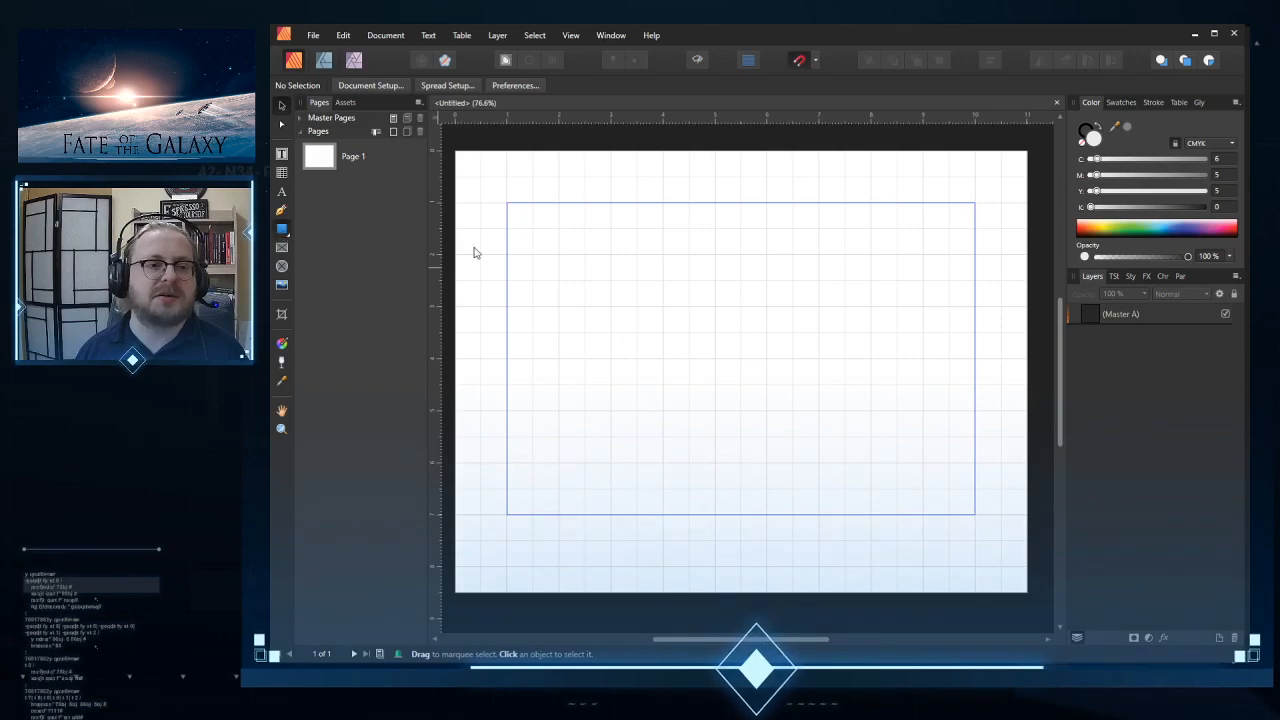
{"action": "left_click_drag", "start_coordinate": [509, 211], "coordinate": [976, 513]}
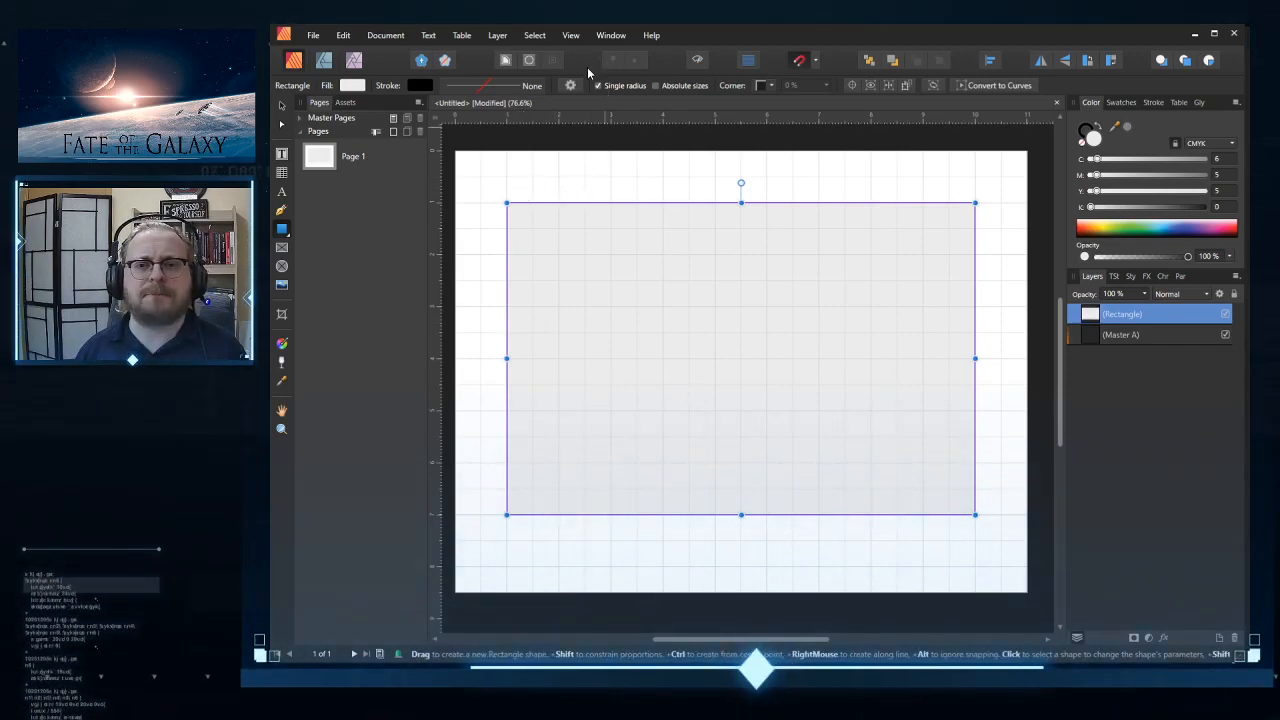
{"action": "key", "text": "v"}
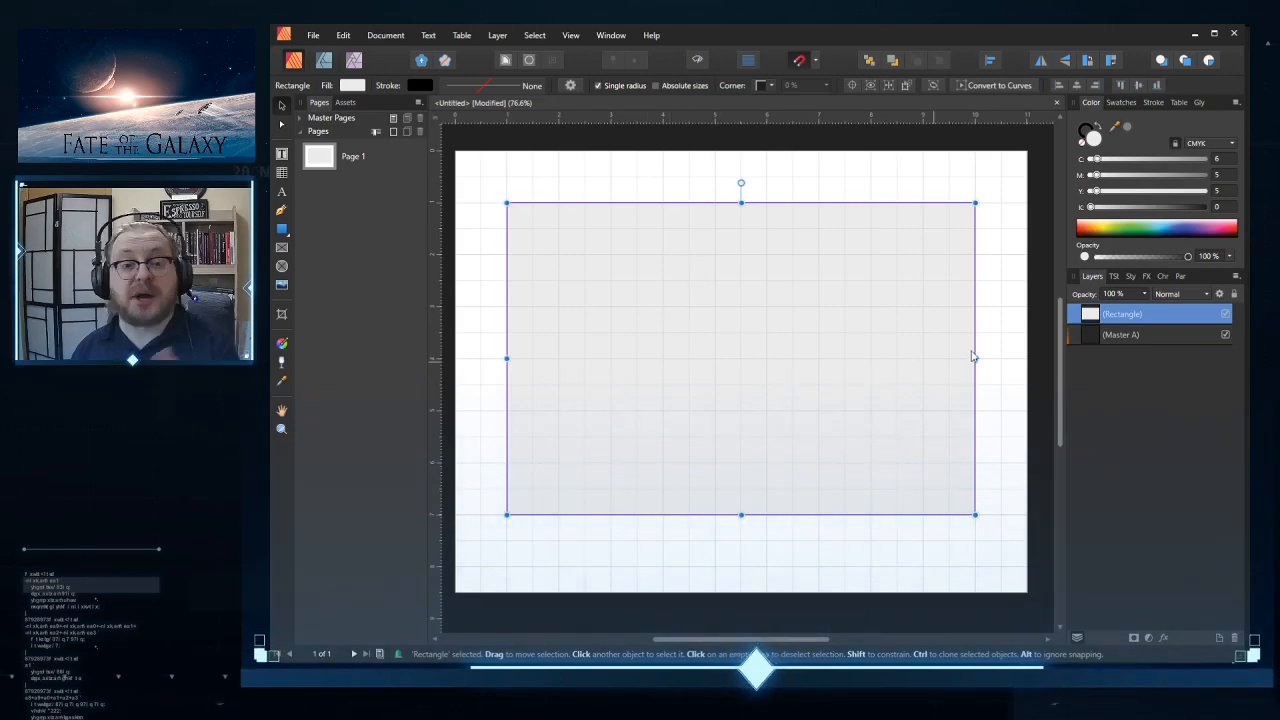
{"action": "left_click_drag", "start_coordinate": [975, 357], "coordinate": [611, 357]}
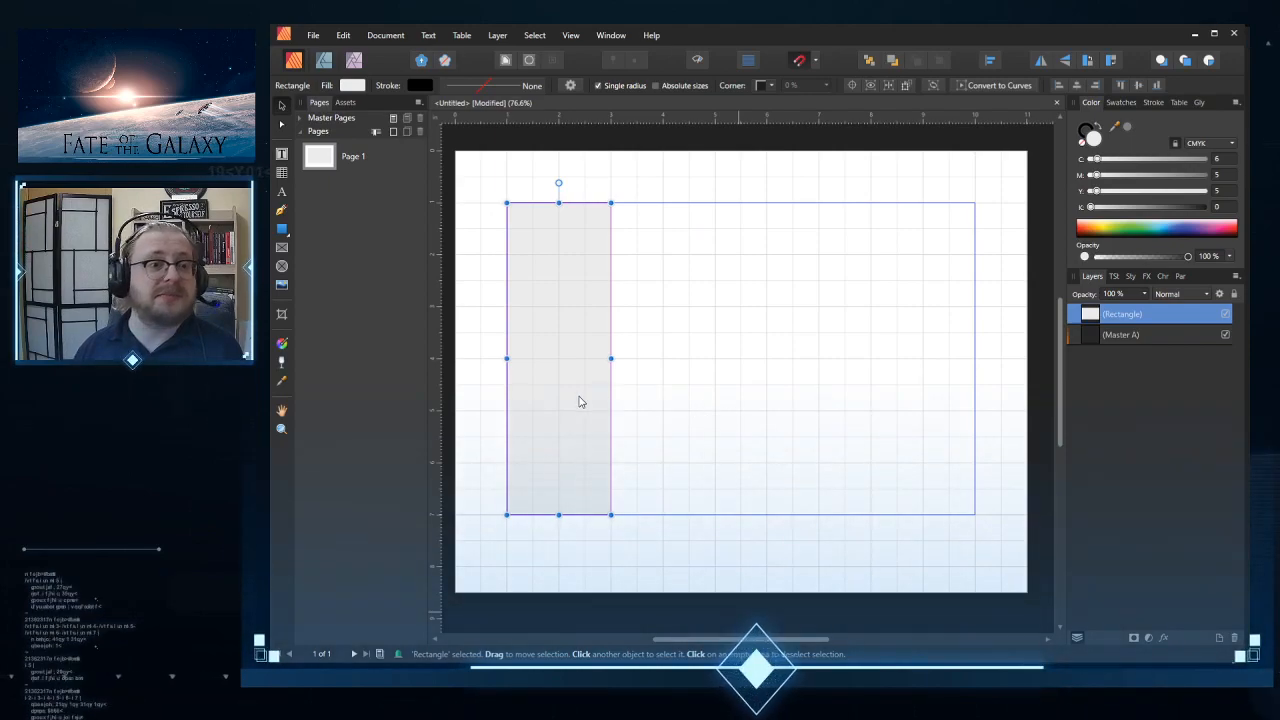
Step: Duplicate the column twice across the page, leaving gaps of about 0.5 in between the columns
{"action": "key", "text": "ctrl+v"}
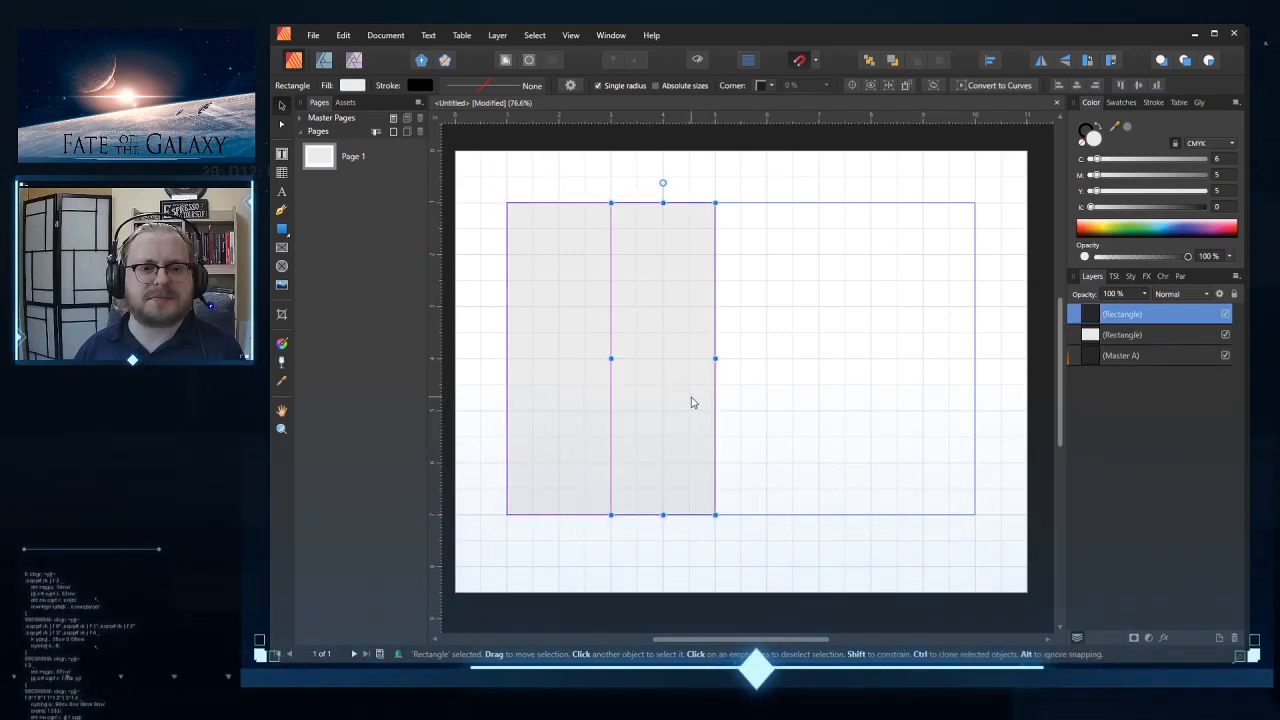
{"action": "left_click_drag", "start_coordinate": [688, 395], "coordinate": [714, 394]}
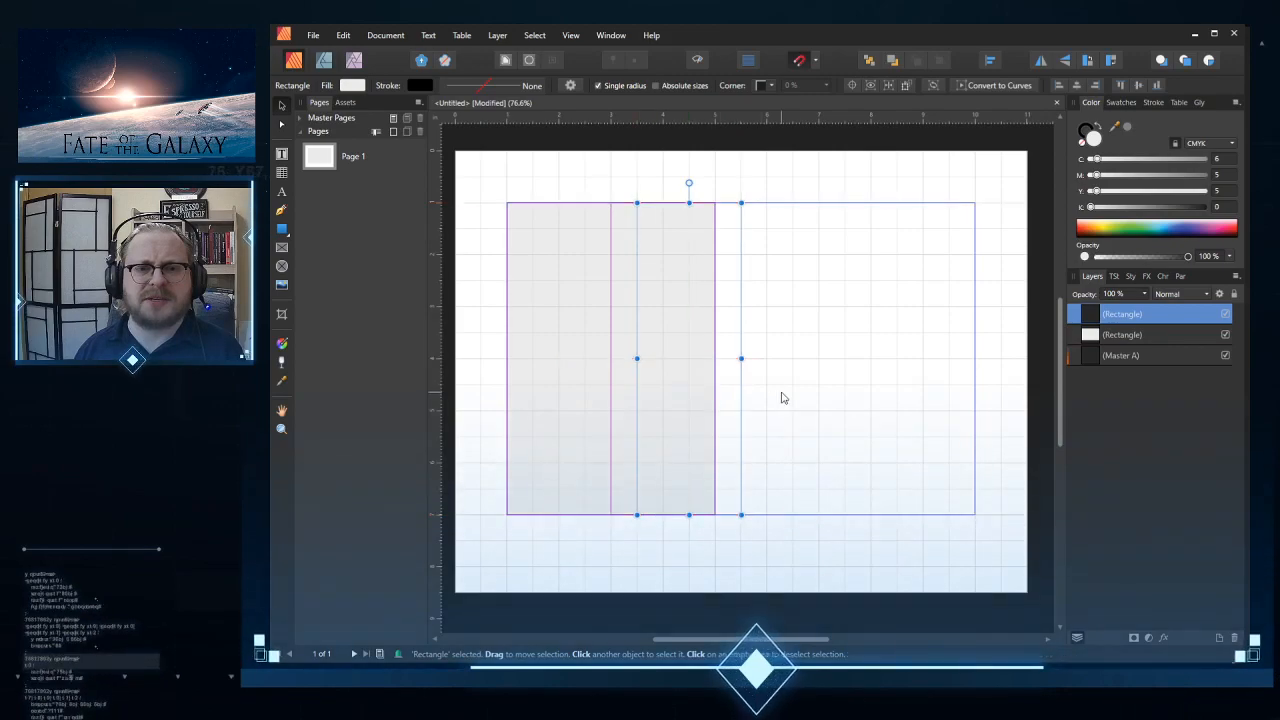
{"action": "left_click", "coordinate": [780, 397]}
{"action": "left_click", "coordinate": [682, 399]}
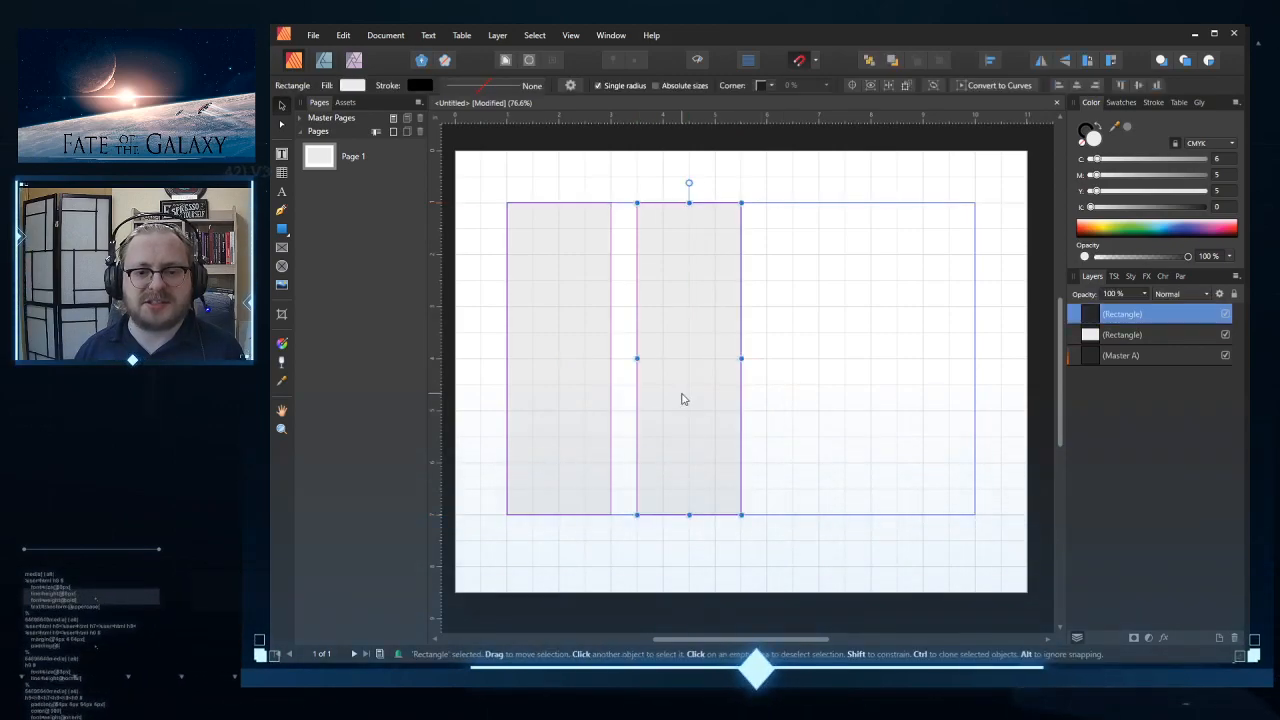
{"action": "left_click", "coordinate": [806, 394]}
{"action": "left_click", "coordinate": [680, 397]}
{"action": "left_click_drag", "start_coordinate": [680, 397], "coordinate": [813, 395]}
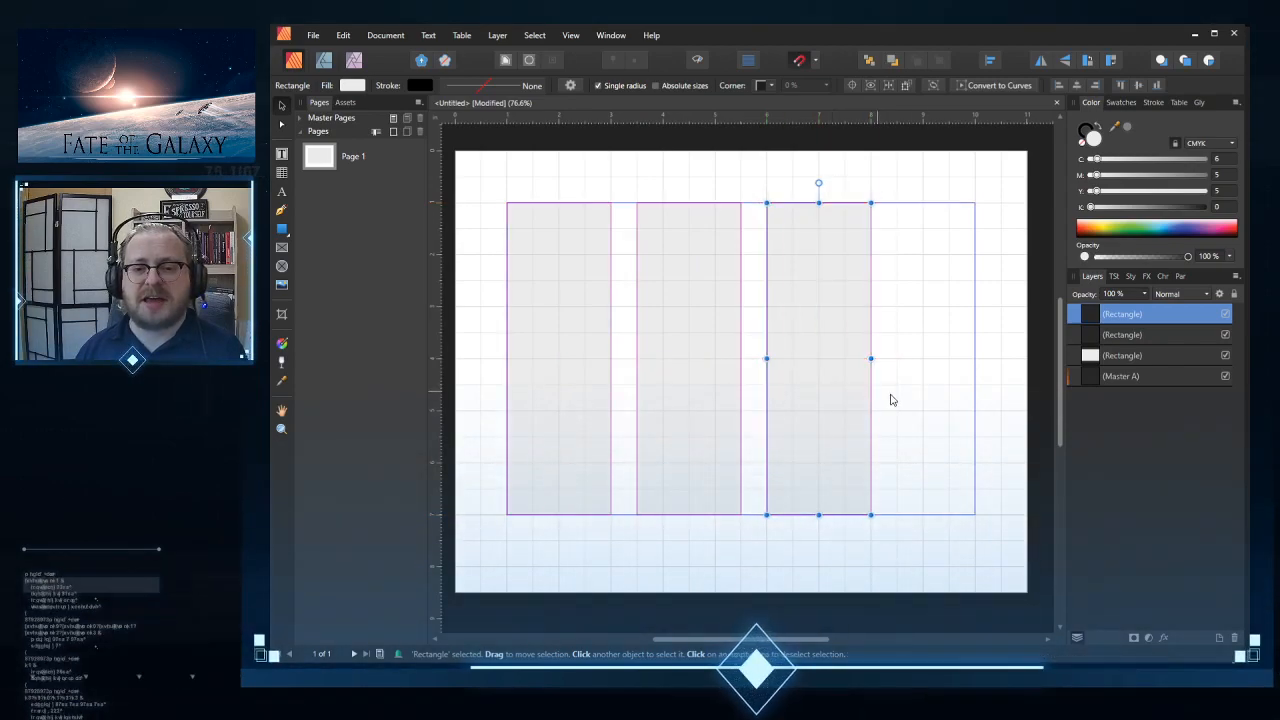
Step: Add a fourth copy of the column against the right margin and deselect it
{"action": "left_click", "coordinate": [908, 398]}
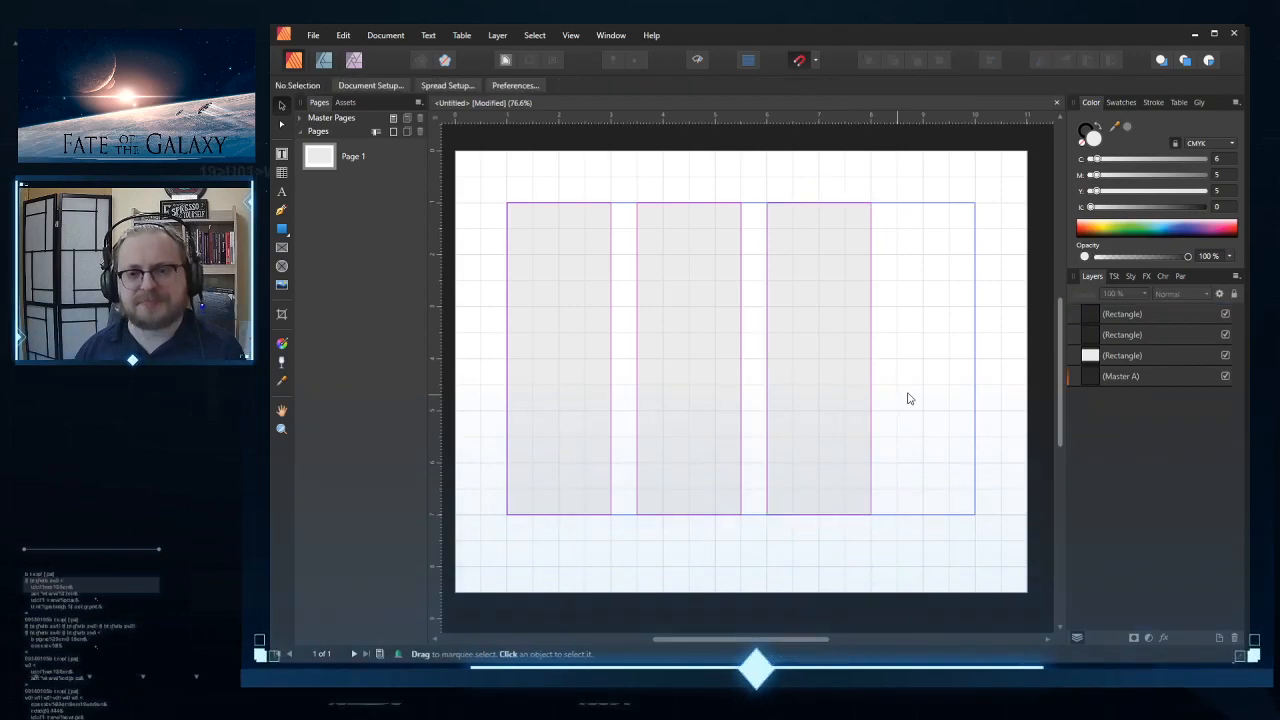
{"action": "key", "text": "ctrl+v"}
{"action": "left_click_drag", "start_coordinate": [689, 396], "coordinate": [923, 400]}
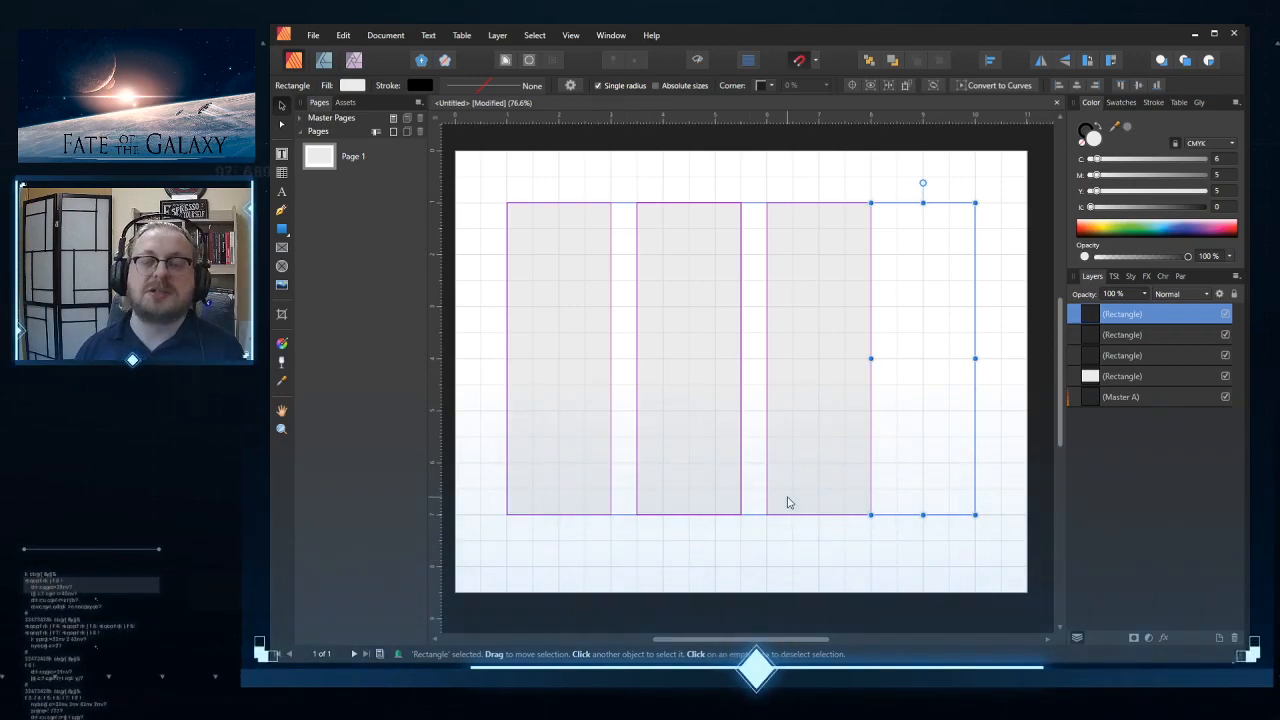
{"action": "key", "text": "ctrl+d"}
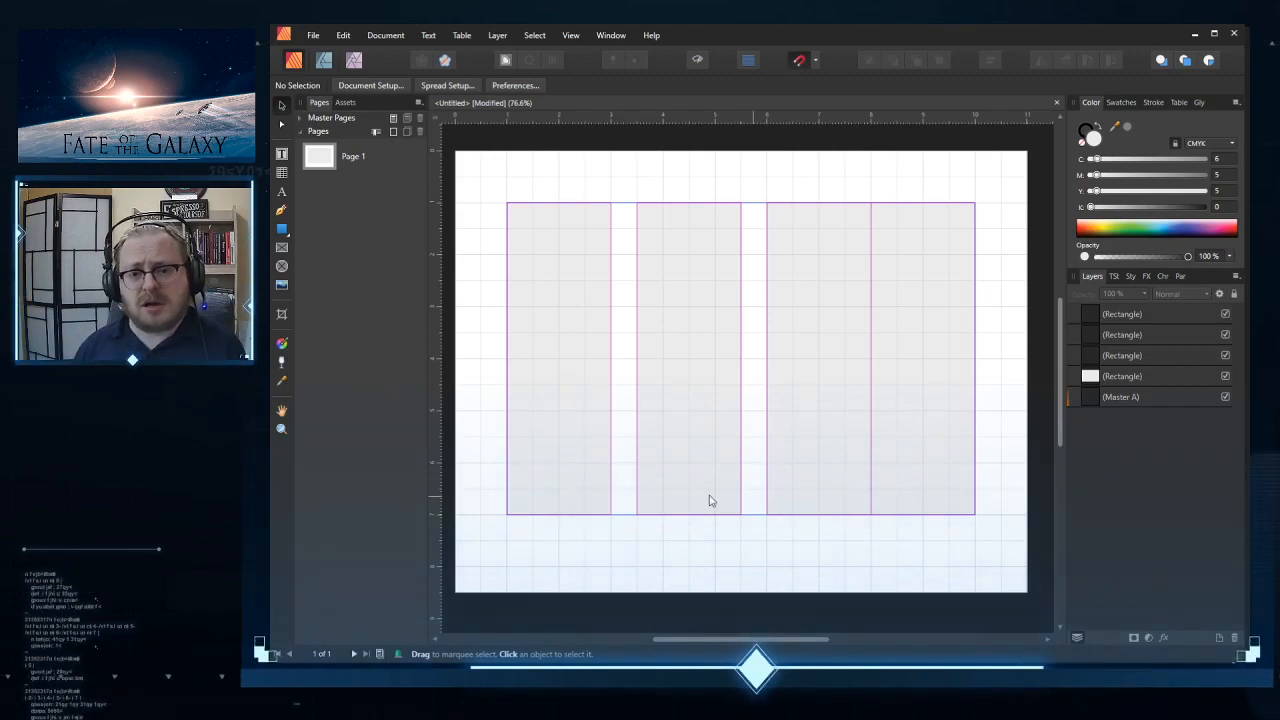
Step: Try to space only the first and last columns horizontally, and move the last column back against the right margin
{"action": "left_click", "coordinate": [560, 443]}
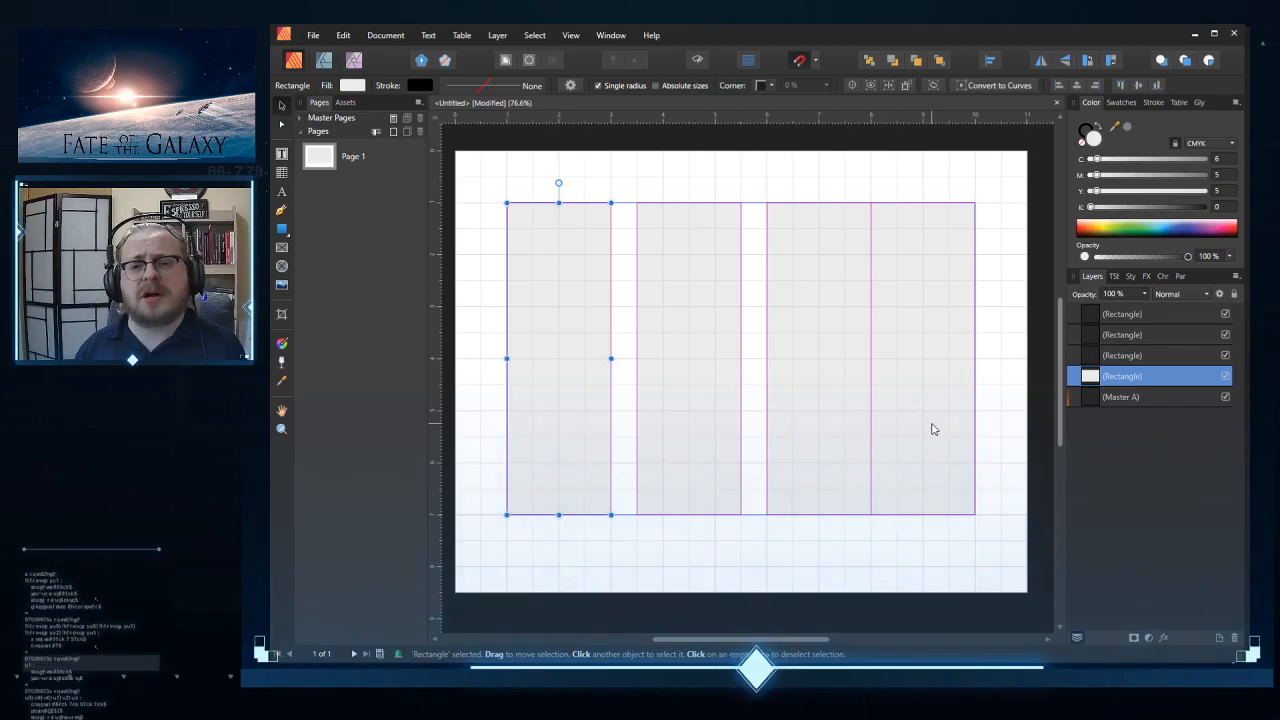
{"action": "left_click", "coordinate": [826, 371], "text": "shift"}
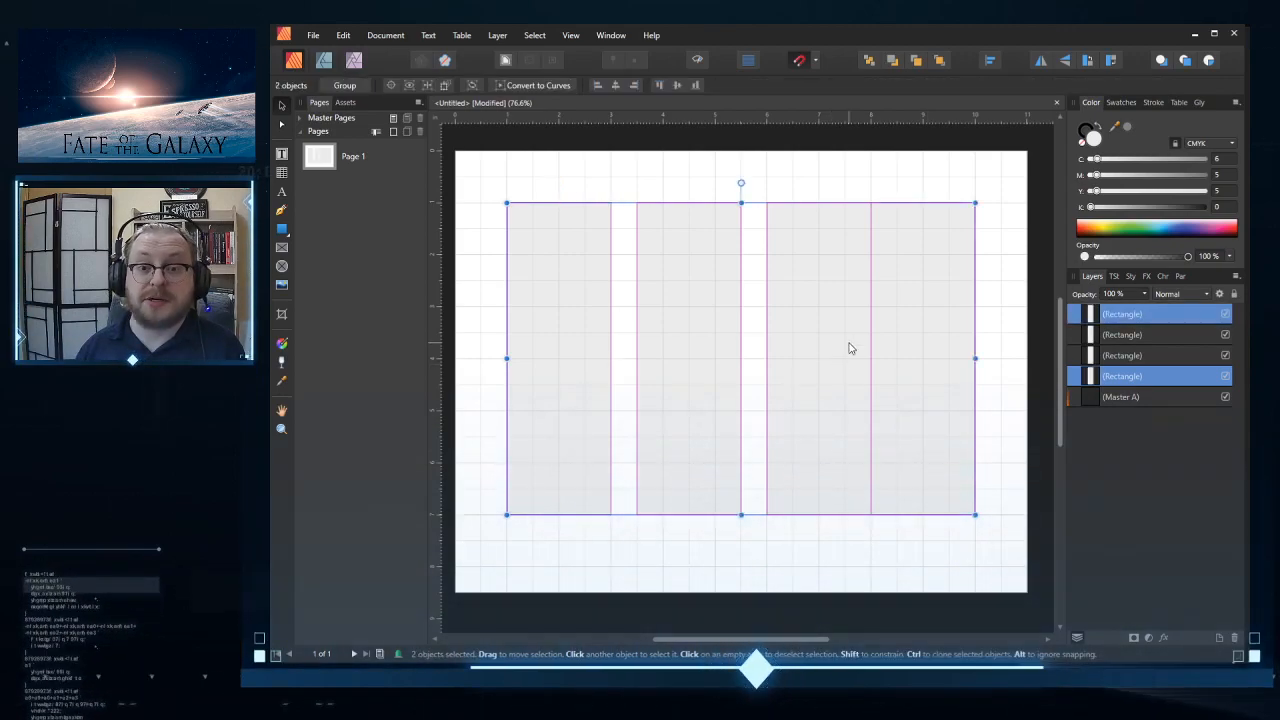
{"action": "left_click", "coordinate": [991, 61]}
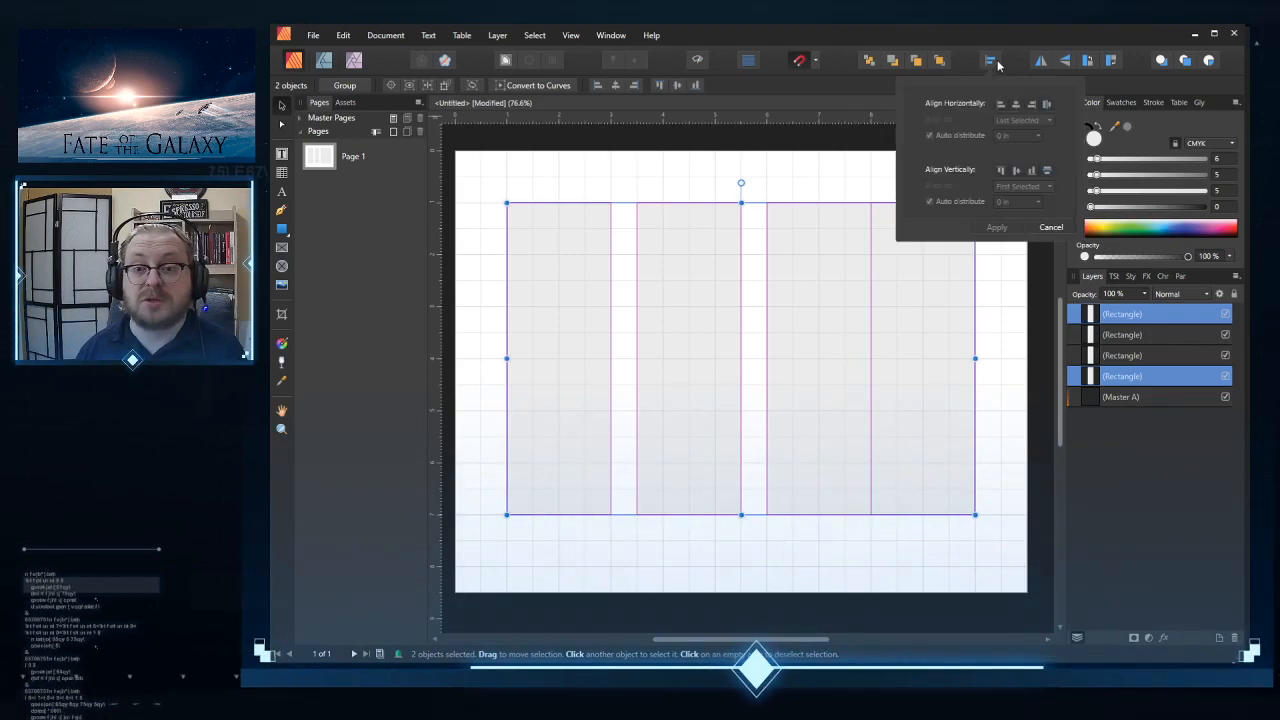
{"action": "left_click", "coordinate": [1046, 108]}
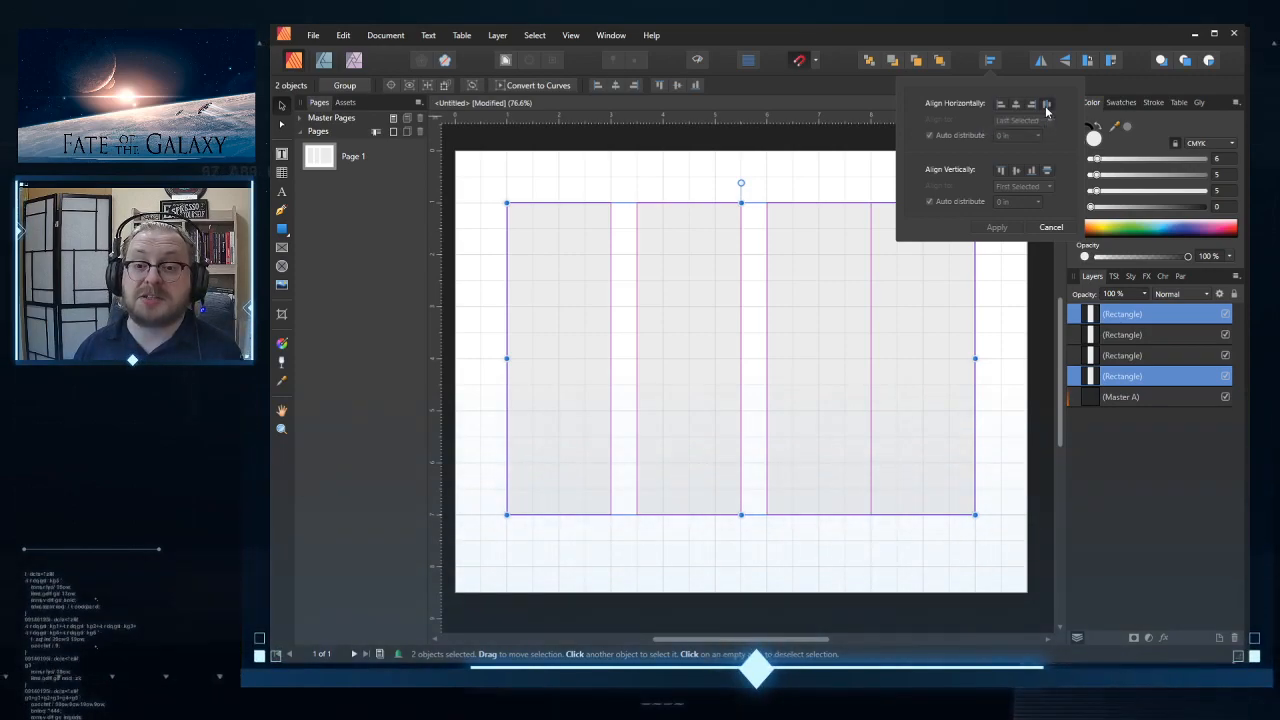
{"action": "left_click", "coordinate": [670, 524]}
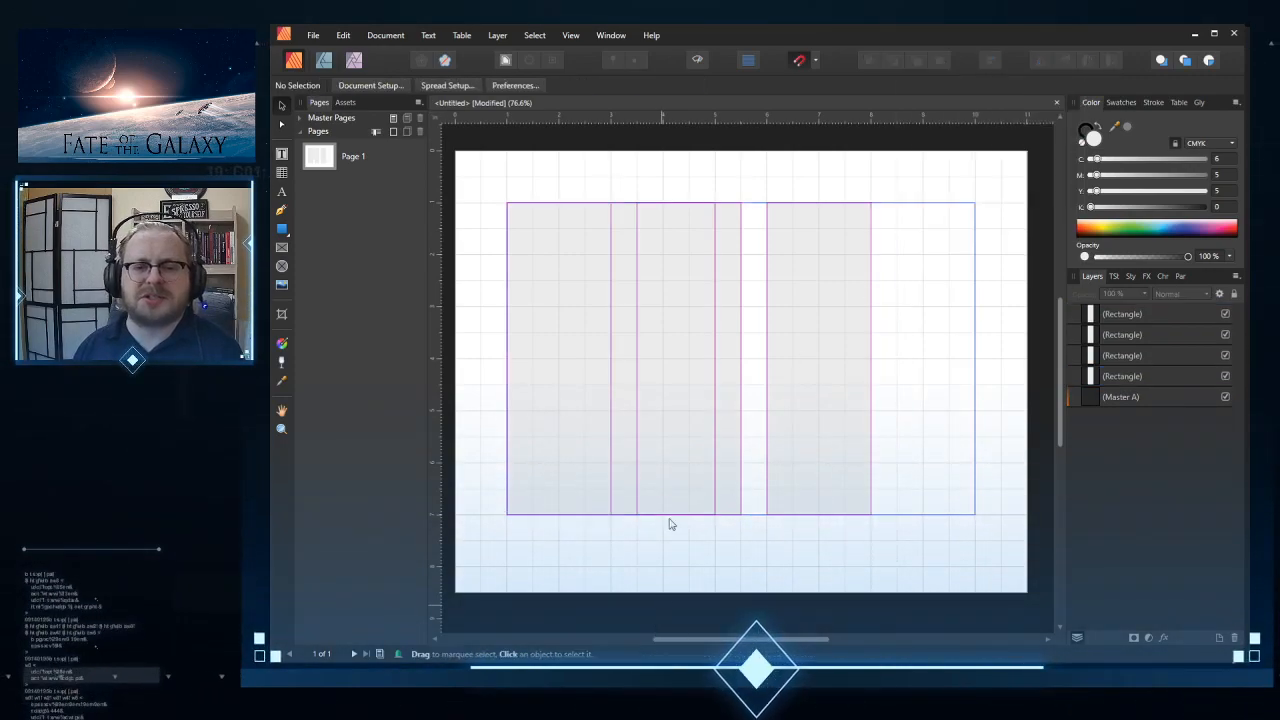
{"action": "left_click_drag", "start_coordinate": [668, 456], "coordinate": [928, 429]}
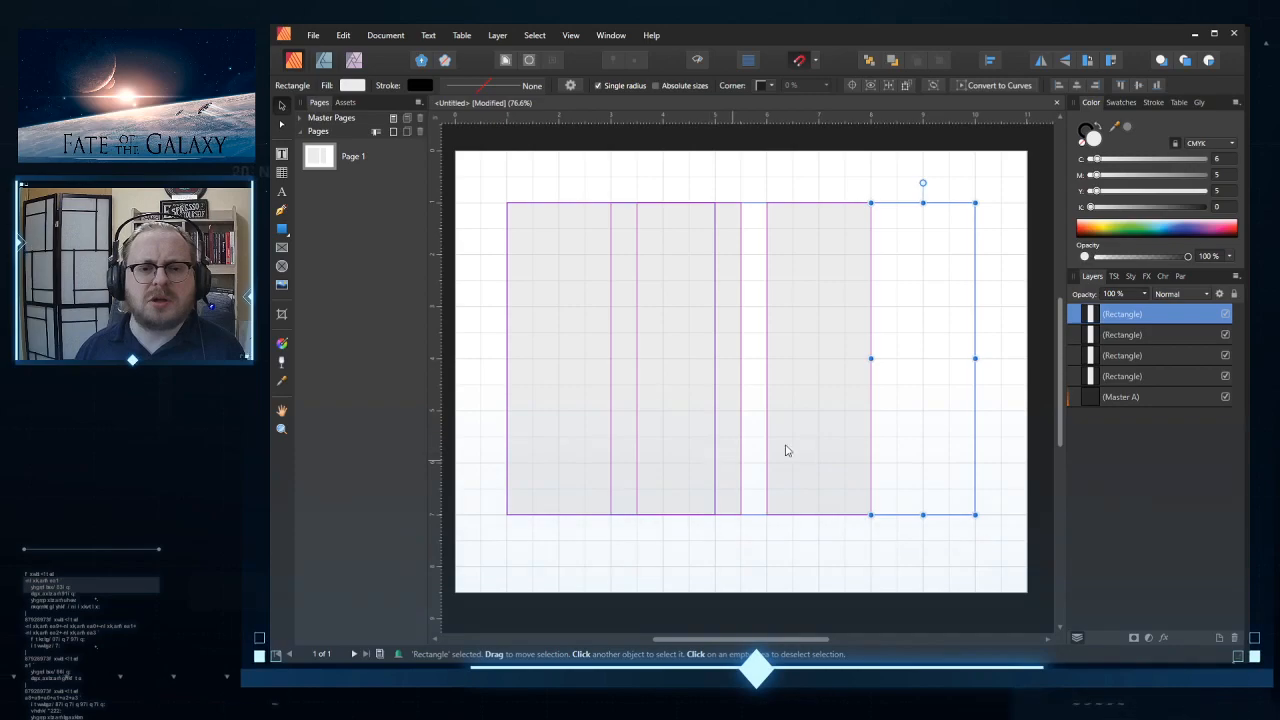
Step: Select all four rectangles and space them evenly in the horizontal direction between the left and right margins
{"action": "left_click", "coordinate": [1125, 376]}
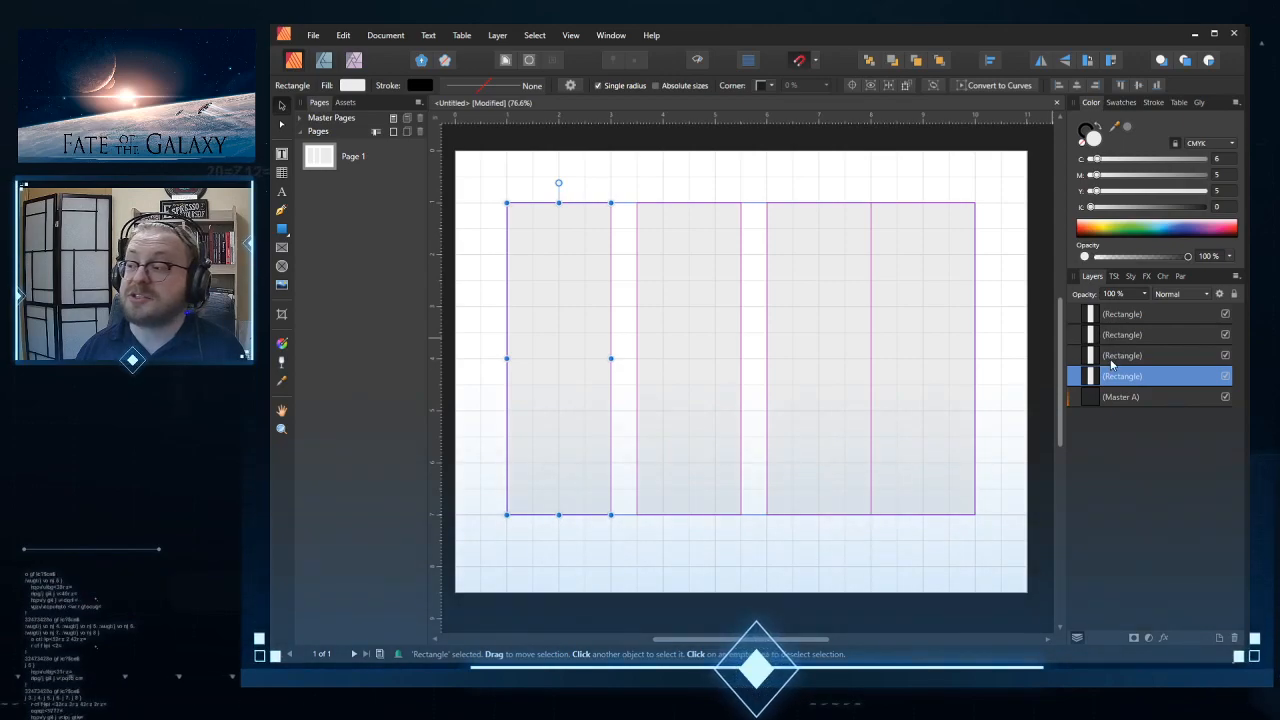
{"action": "left_click", "coordinate": [1120, 314], "text": "shift"}
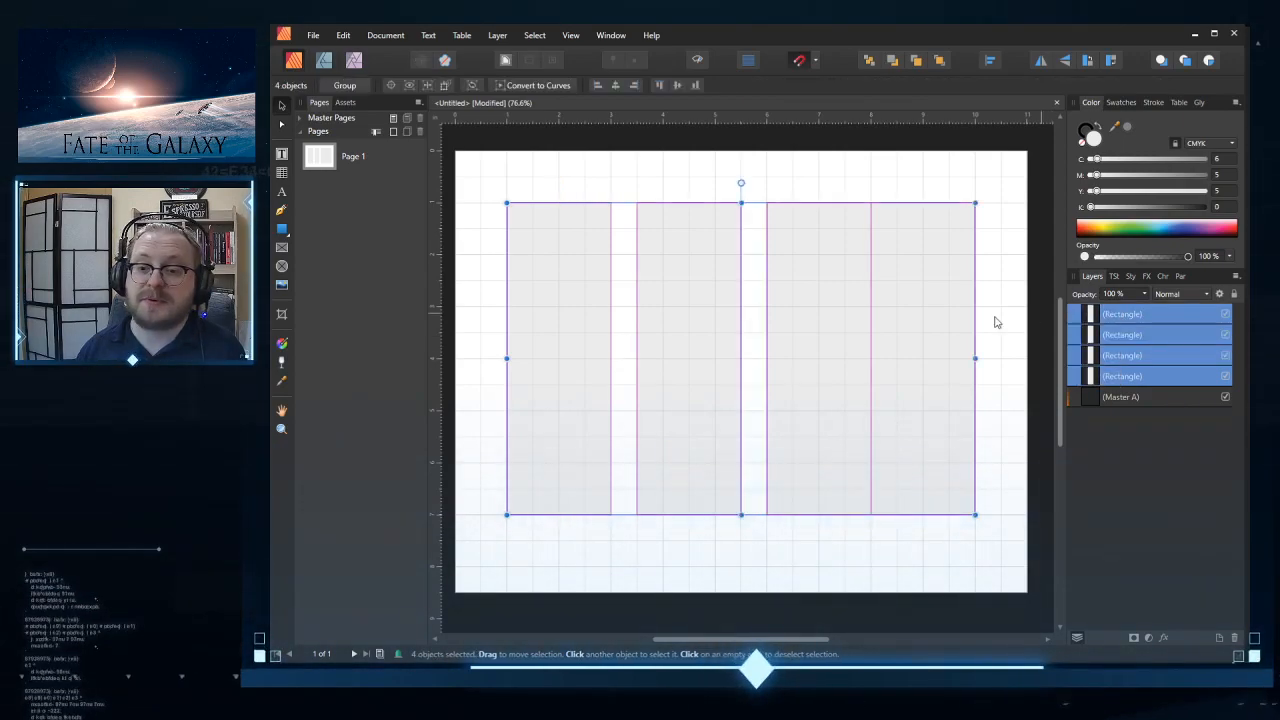
{"action": "left_click", "coordinate": [990, 61]}
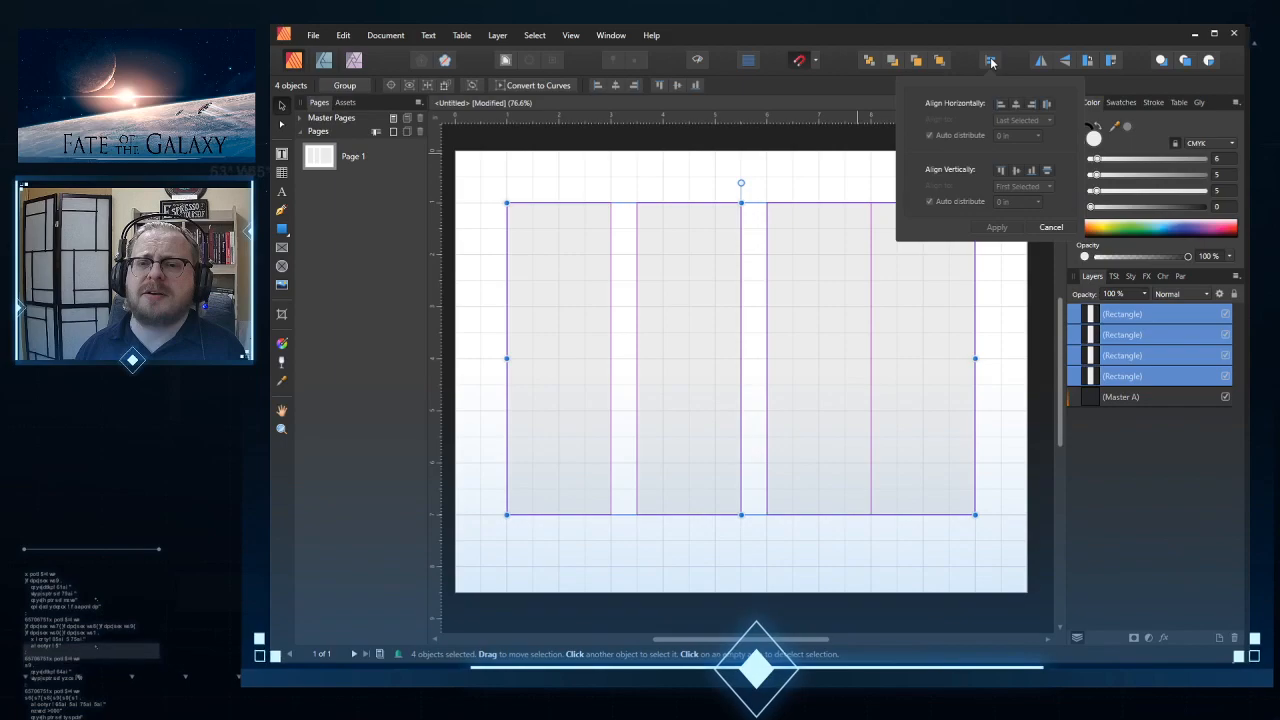
{"action": "left_click", "coordinate": [1046, 105]}
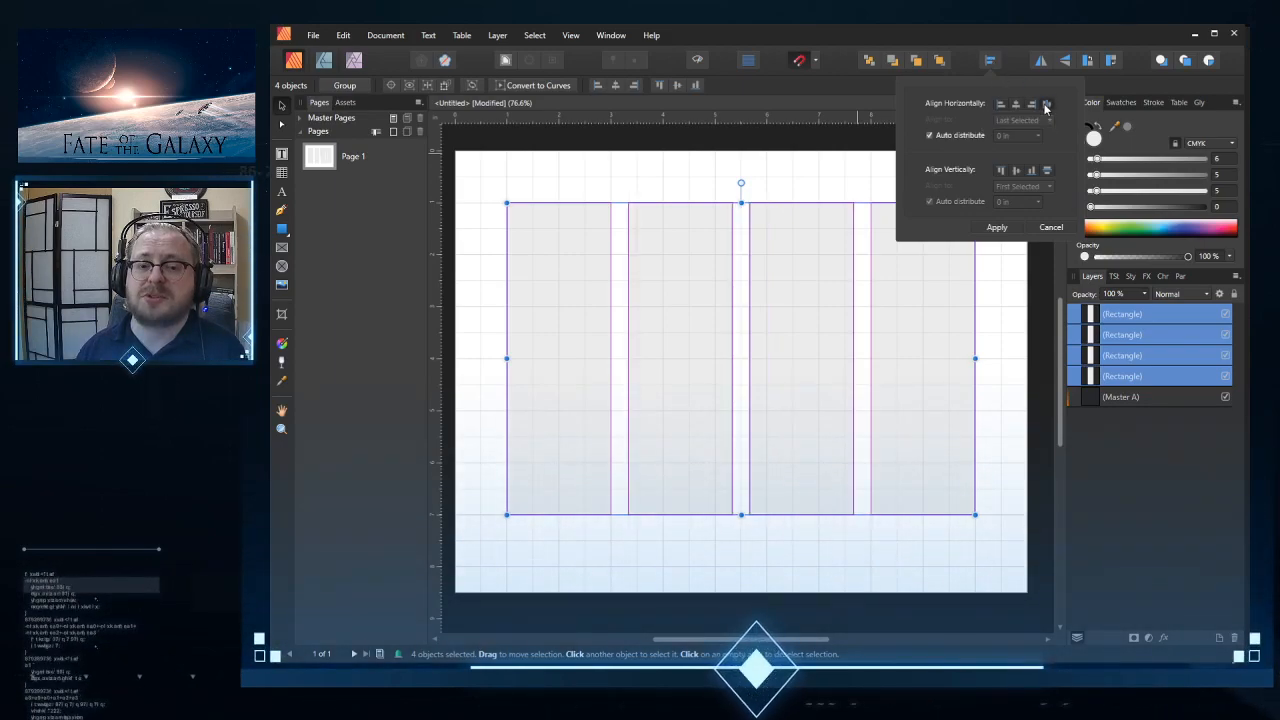
{"action": "left_click", "coordinate": [743, 568]}
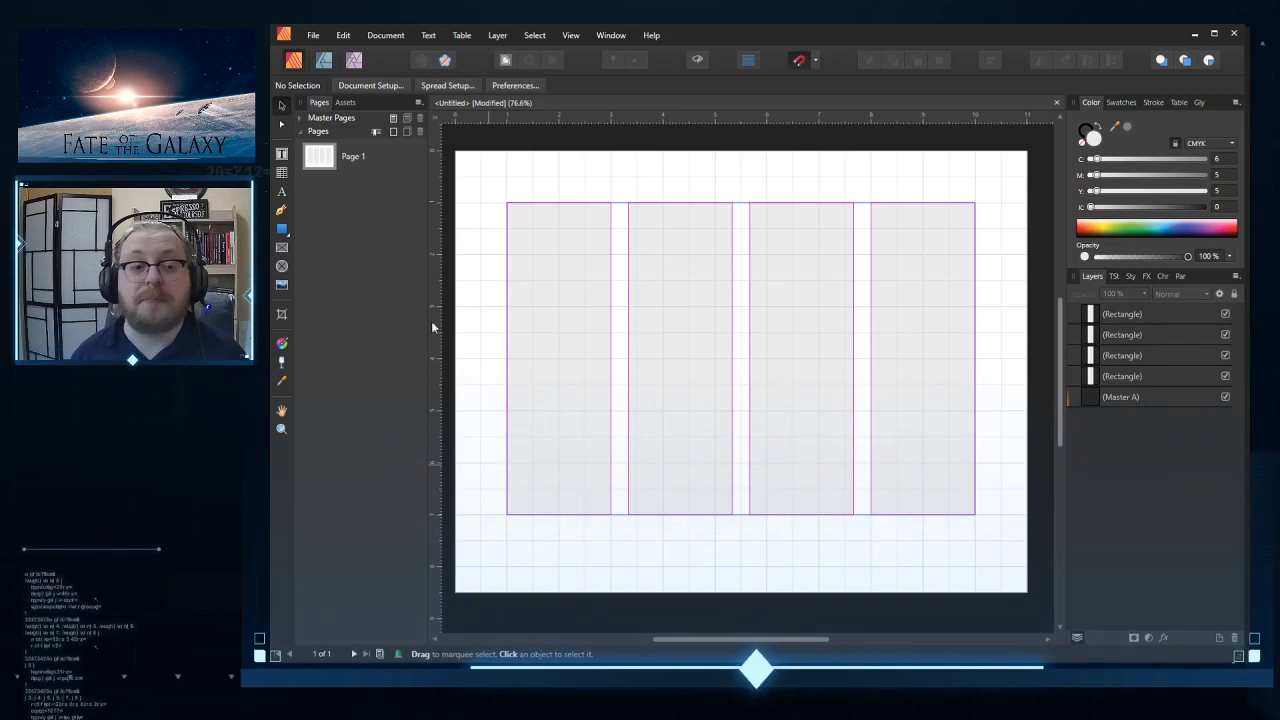
{"action": "left_click", "coordinate": [708, 354]}
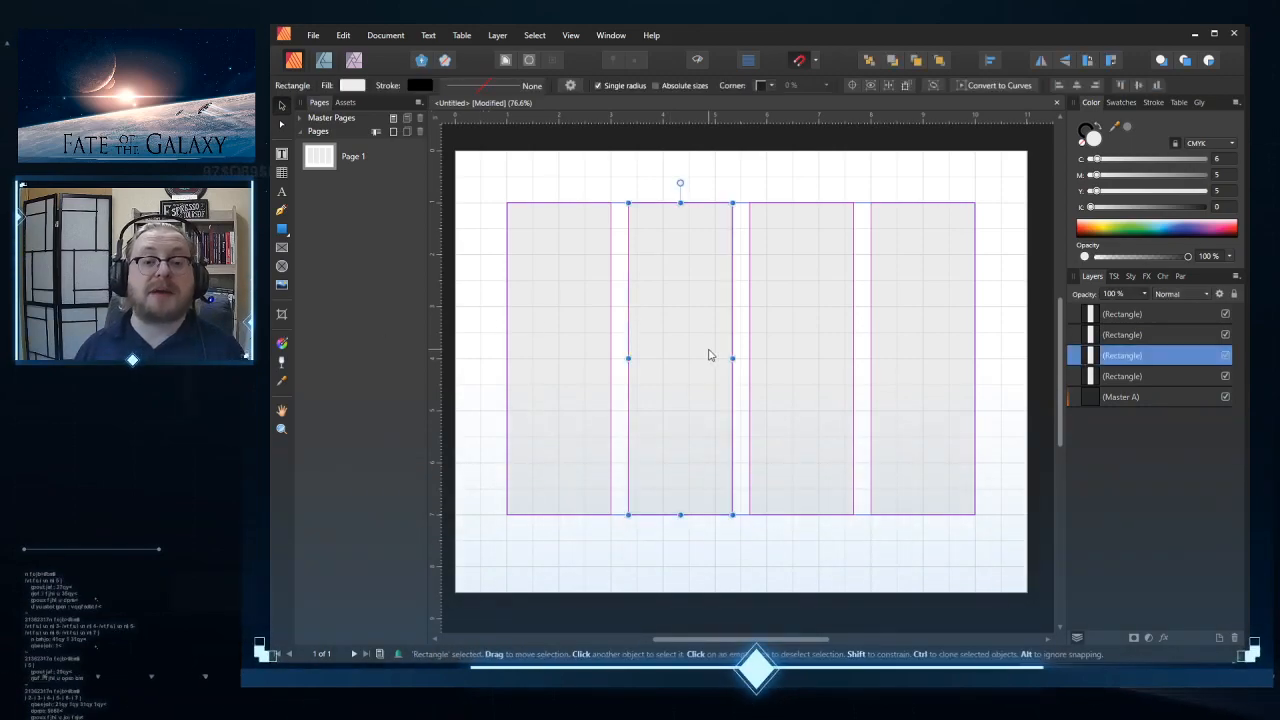
{"action": "left_click", "coordinate": [822, 376]}
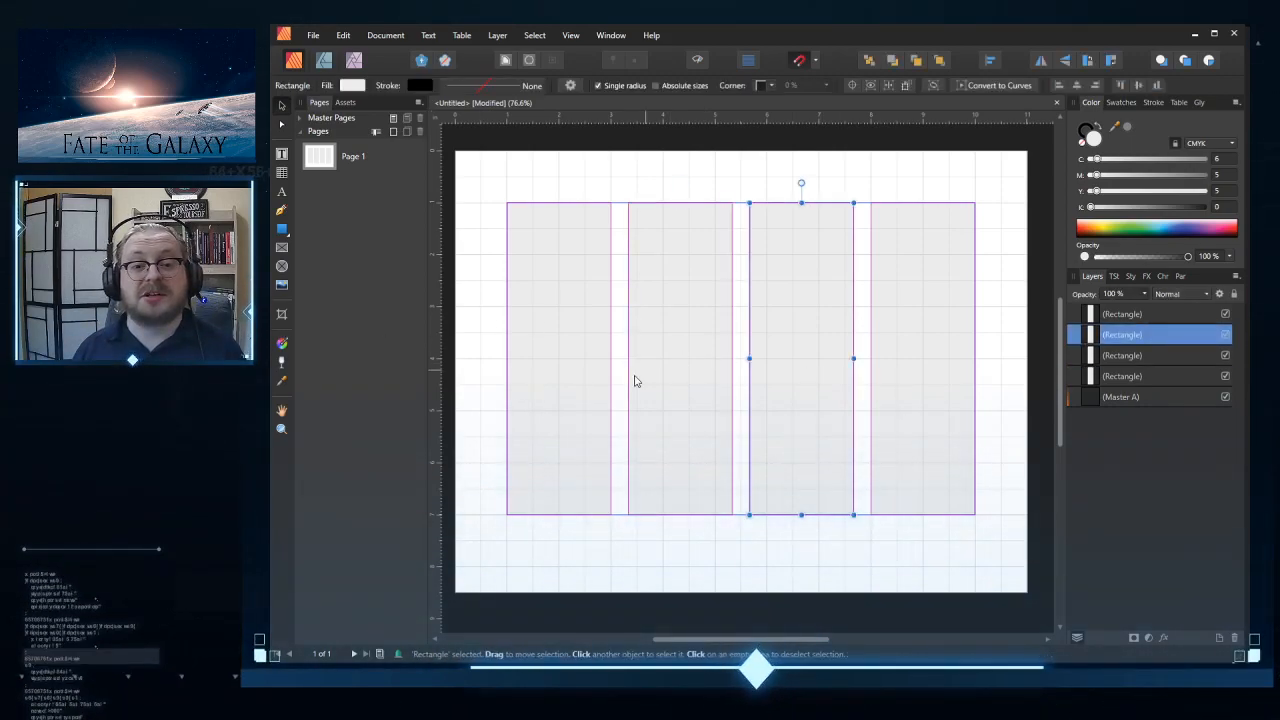
{"action": "left_click", "coordinate": [581, 384]}
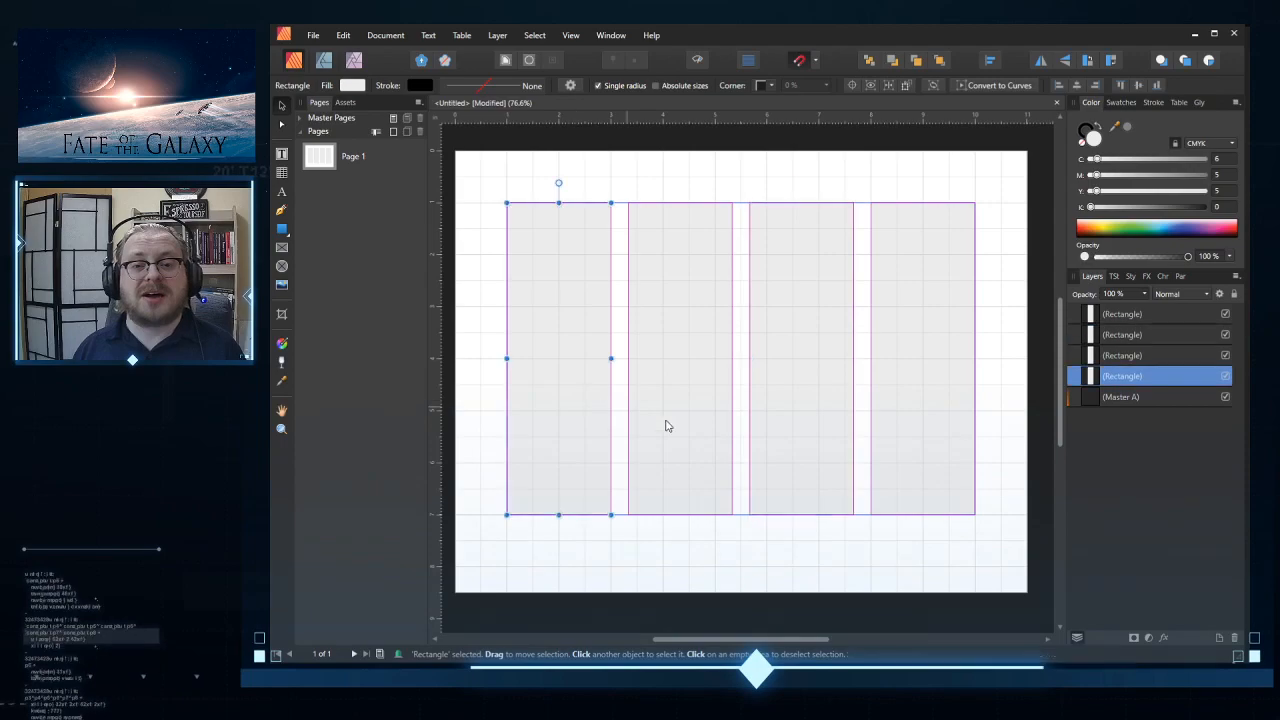
{"action": "left_click", "coordinate": [690, 478], "text": "shift"}
{"action": "left_click", "coordinate": [843, 503], "text": "shift"}
{"action": "left_click", "coordinate": [906, 491], "text": "shift"}
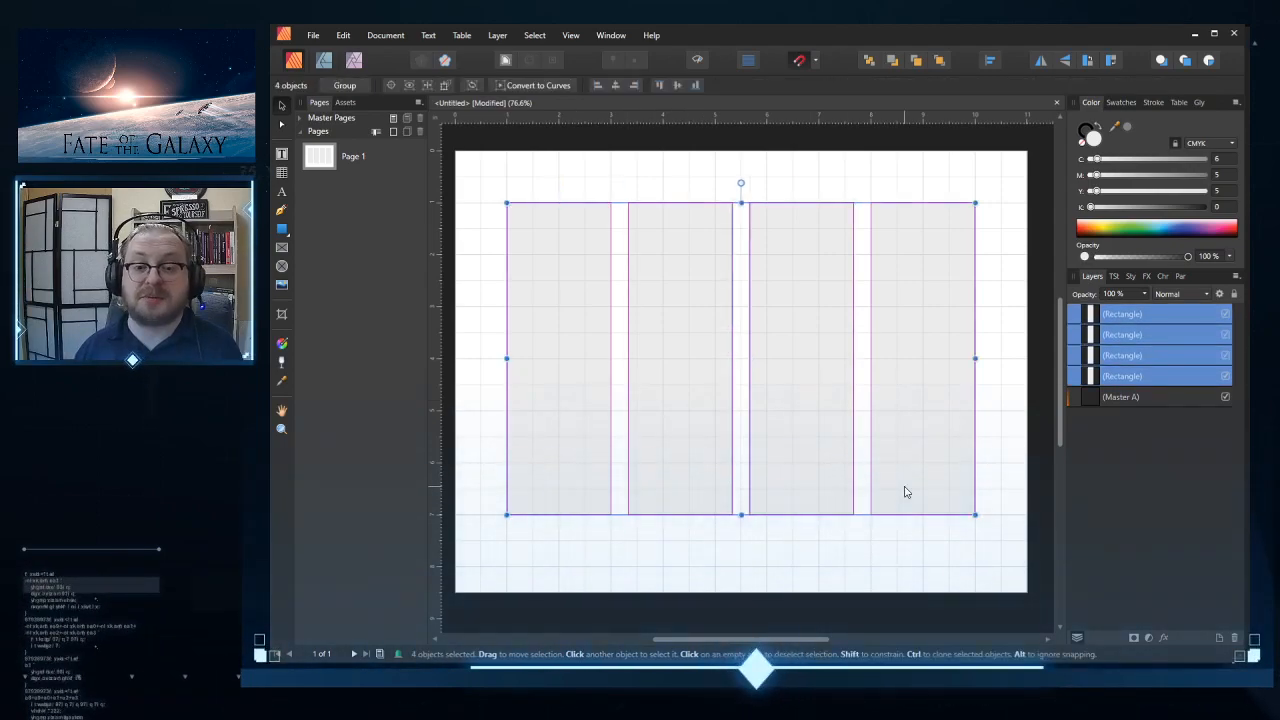
{"action": "left_click", "coordinate": [740, 554]}
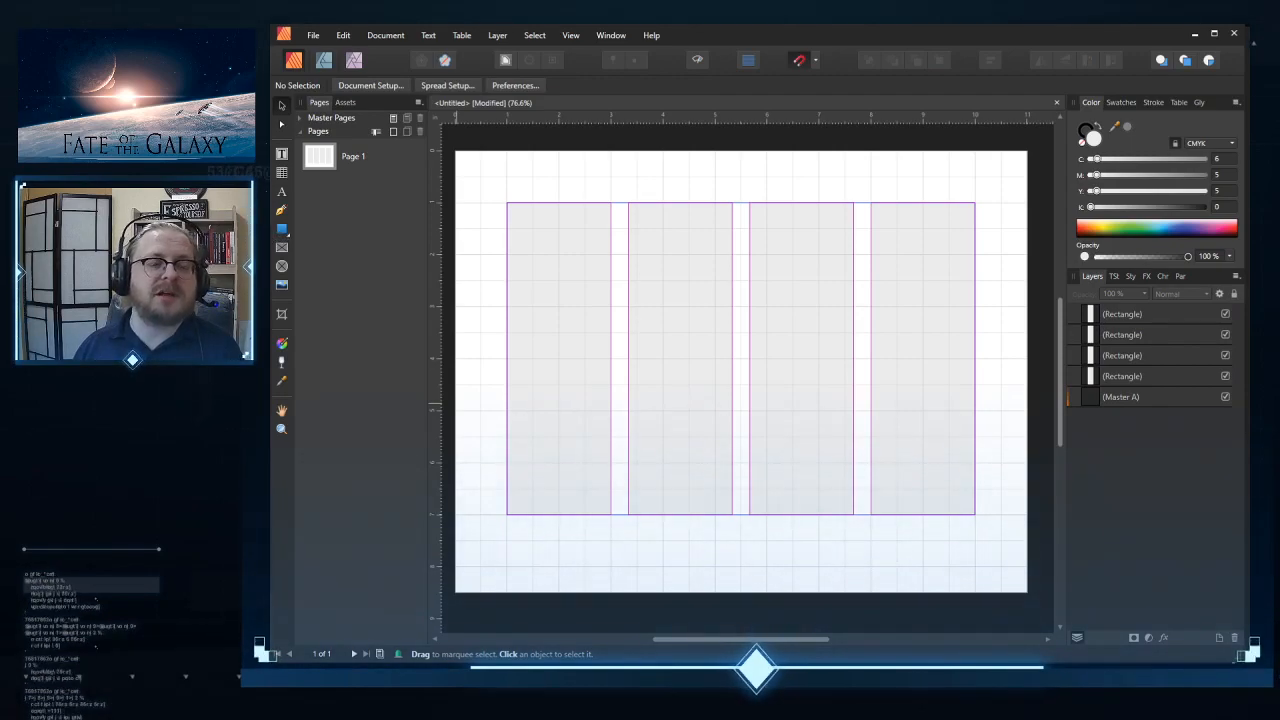
Step: Draw a dark gray rectangle about 1 in tall across the top of the first three columns and deselect it
{"action": "key", "text": "m"}
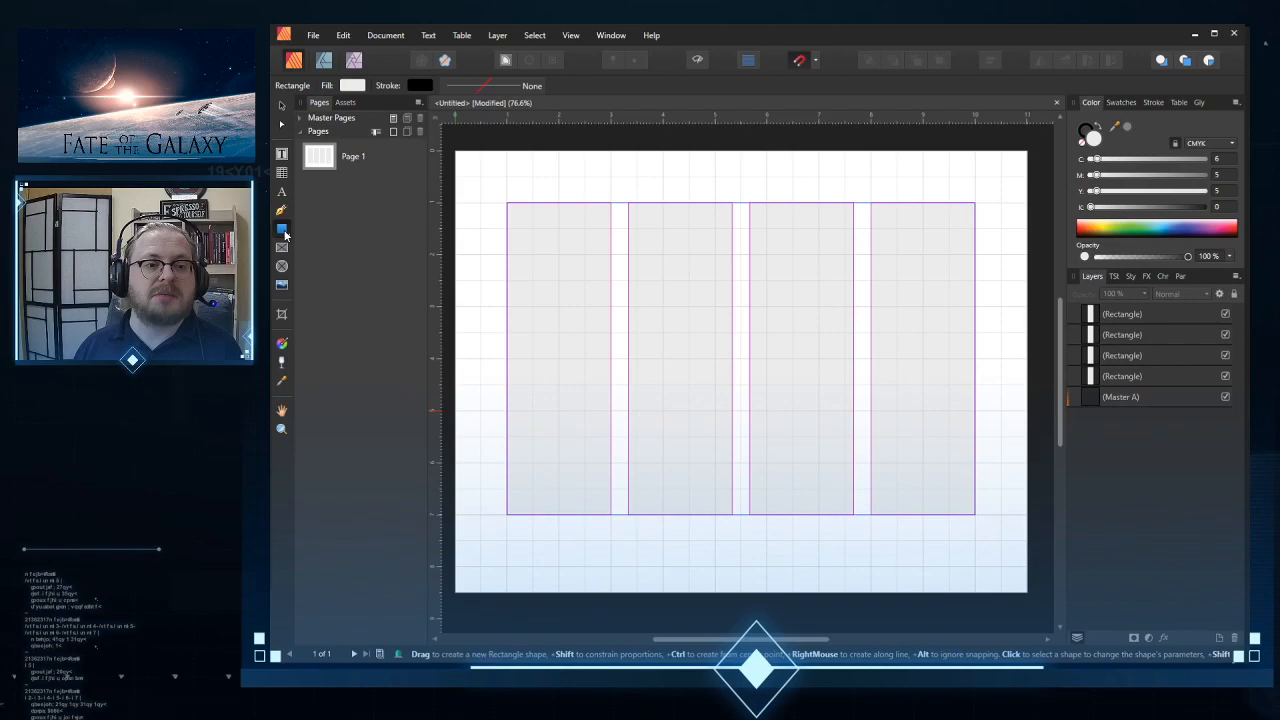
{"action": "left_click", "coordinate": [352, 85]}
{"action": "left_click_drag", "start_coordinate": [298, 231], "coordinate": [270, 235]}
{"action": "left_click", "coordinate": [361, 423]}
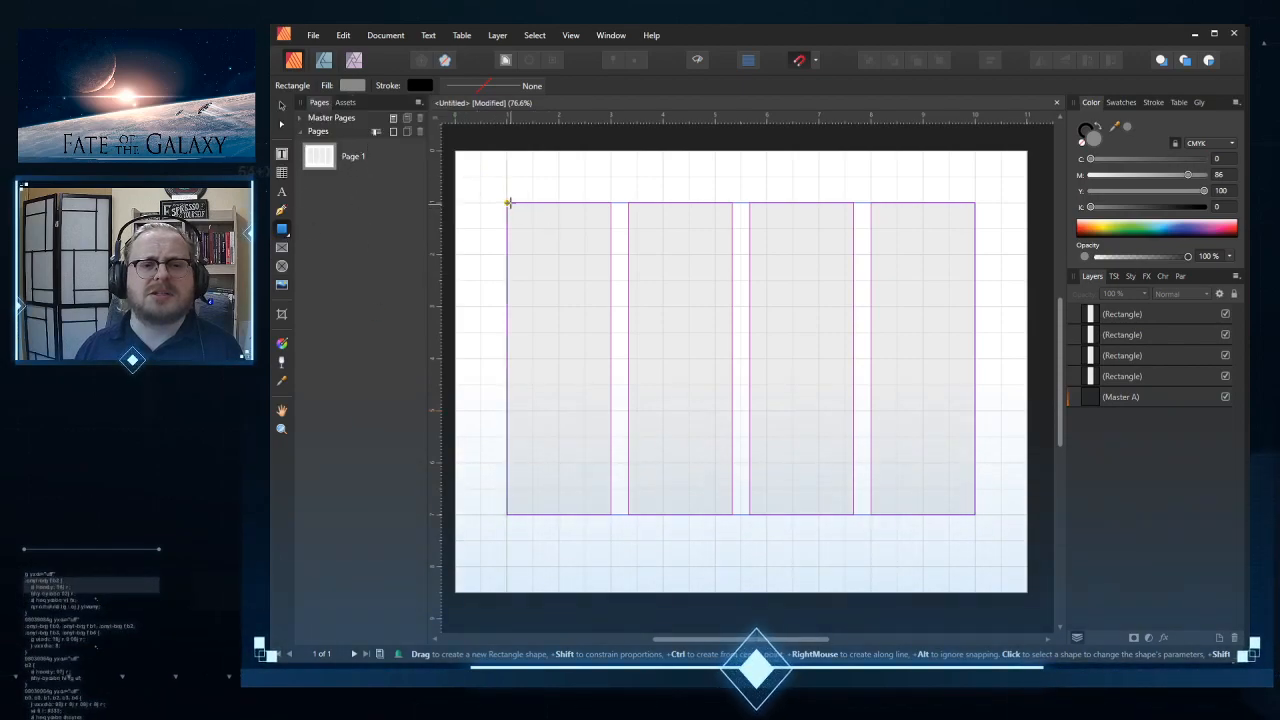
{"action": "mouse_move", "coordinate": [507, 203]}
{"action": "left_mouse_down"}
{"action": "mouse_move", "coordinate": [734, 251]}
{"action": "mouse_move", "coordinate": [857, 246]}
{"action": "mouse_move", "coordinate": [840, 240]}
{"action": "left_mouse_up"}
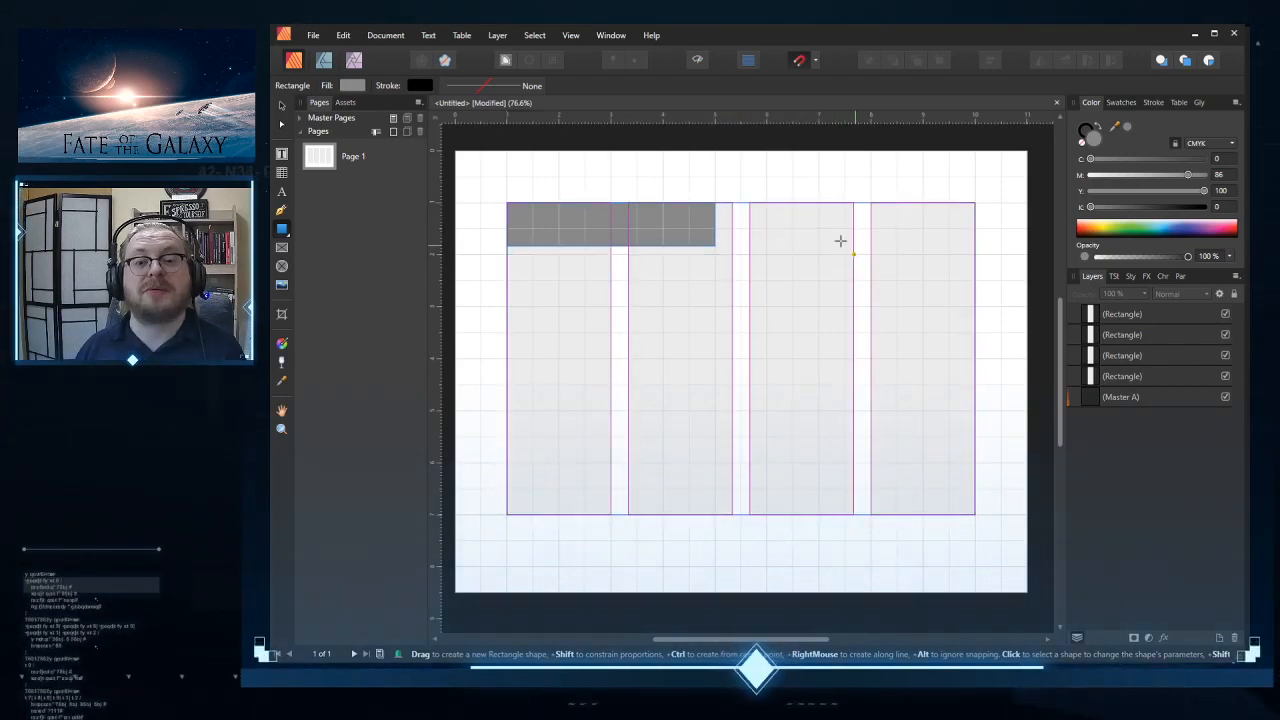
{"action": "left_click", "coordinate": [280, 107]}
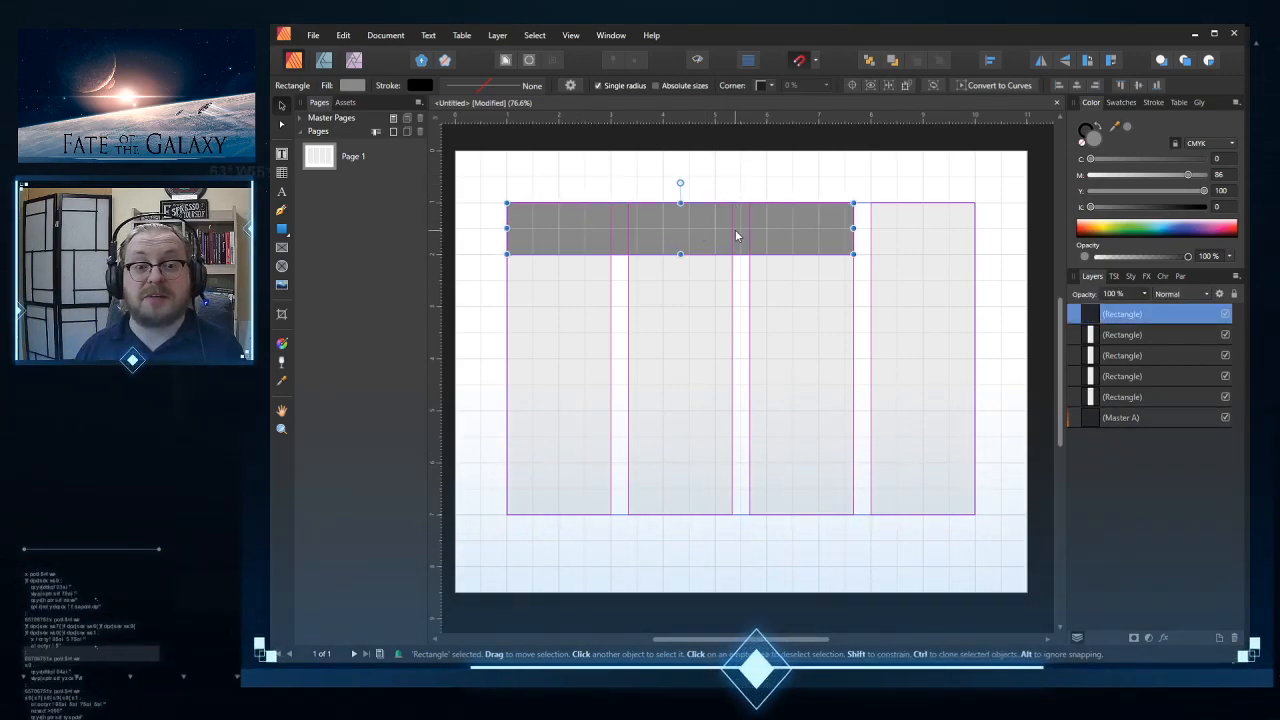
{"action": "key", "text": "ctrl+d"}
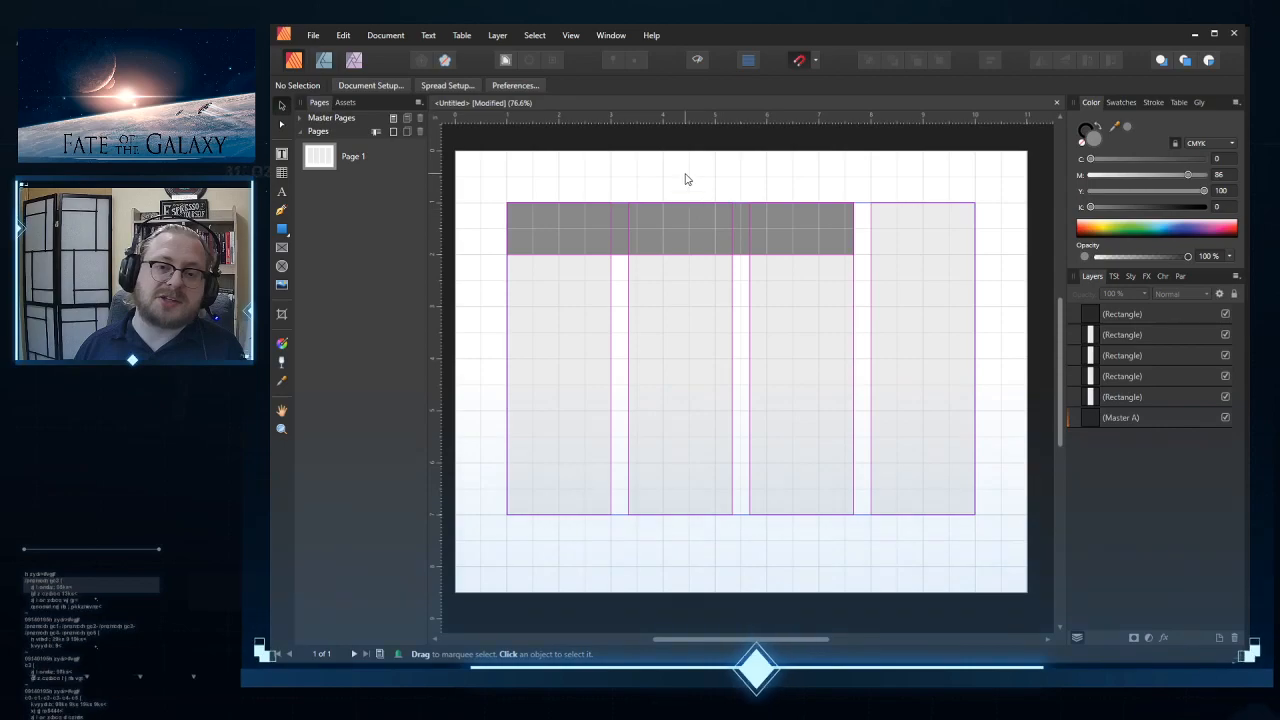
Step: Place a copy of the second column over the last column and shorten the copy to about 2 in tall
{"action": "left_click", "coordinate": [671, 309]}
{"action": "mouse_move", "coordinate": [680, 257]}
{"action": "left_mouse_down"}
{"action": "mouse_move", "coordinate": [916, 272]}
{"action": "mouse_move", "coordinate": [917, 257]}
{"action": "left_mouse_up"}
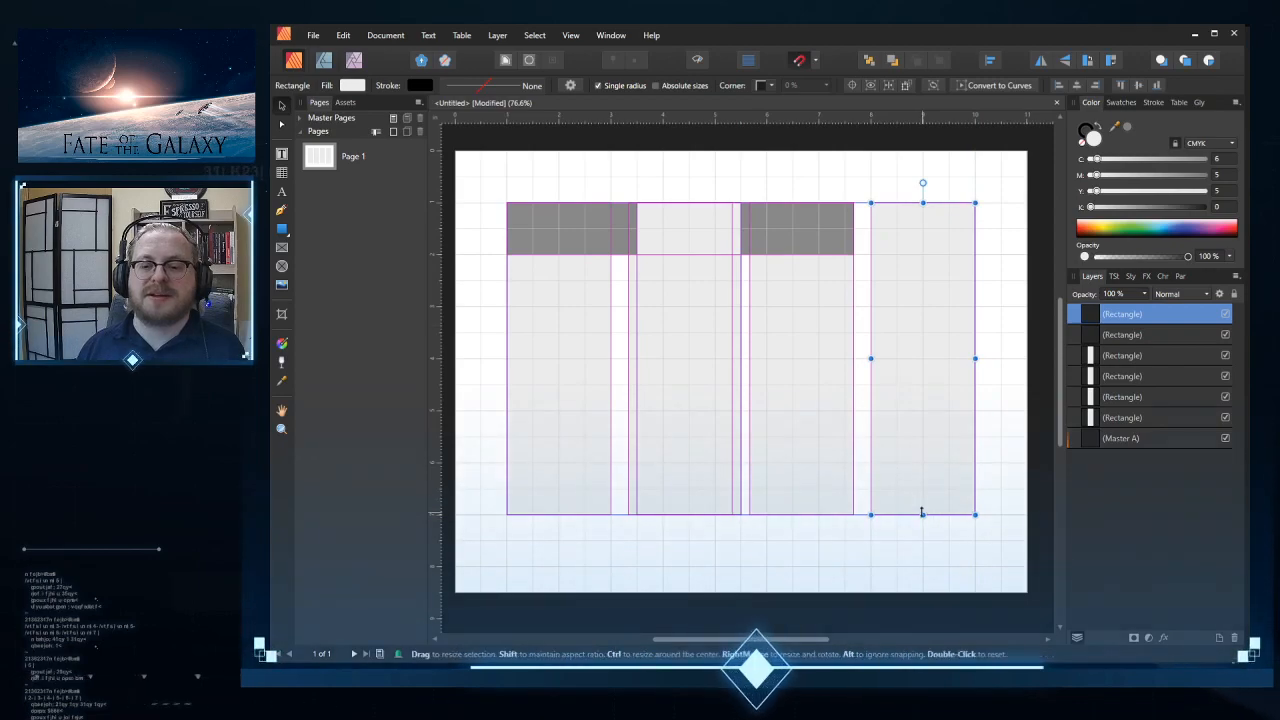
{"action": "left_click_drag", "start_coordinate": [922, 512], "coordinate": [918, 311]}
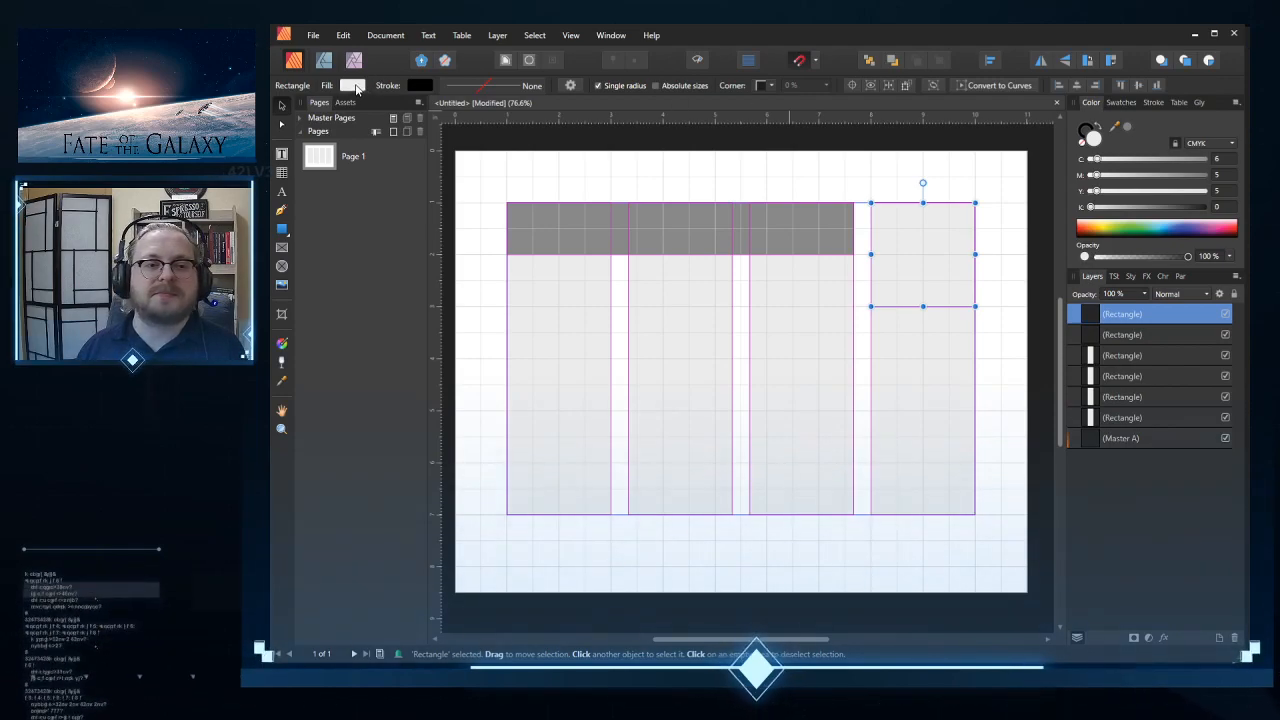
Step: Fill the short rectangle over the last column with the recently used dark gray and view the fill's gradient options
{"action": "left_click", "coordinate": [353, 86]}
{"action": "left_click", "coordinate": [283, 133]}
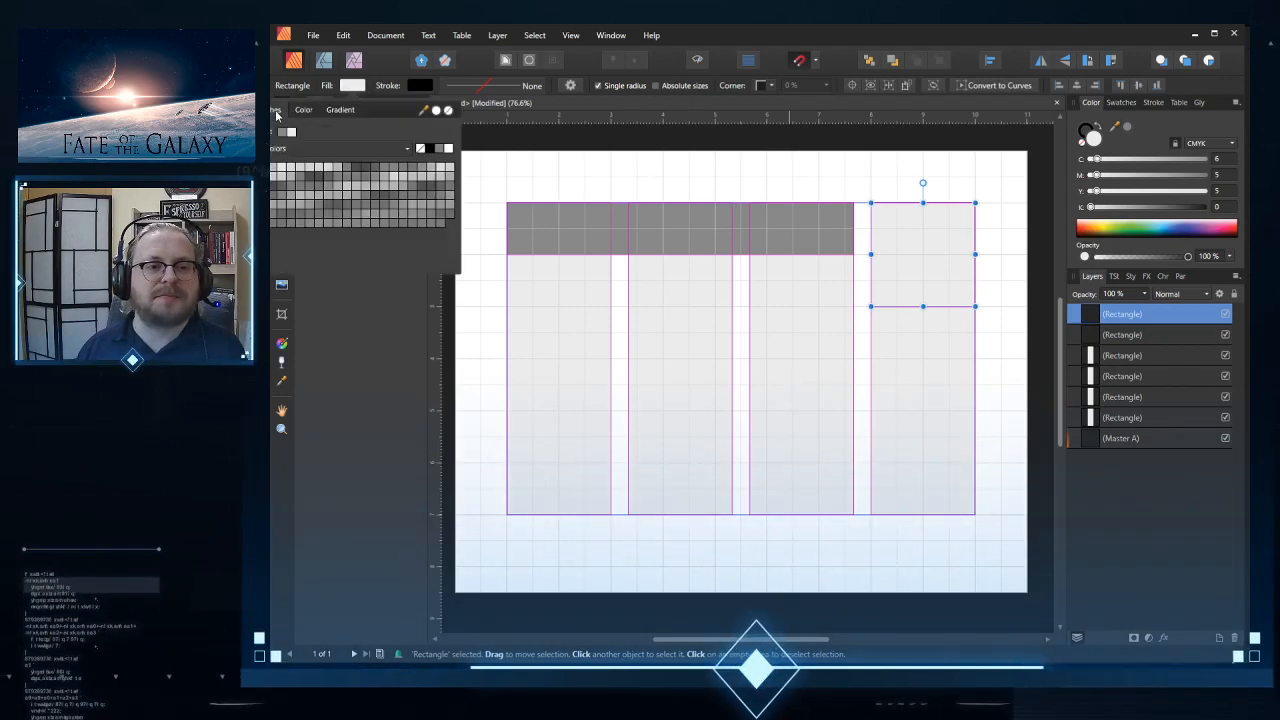
{"action": "left_click", "coordinate": [281, 133]}
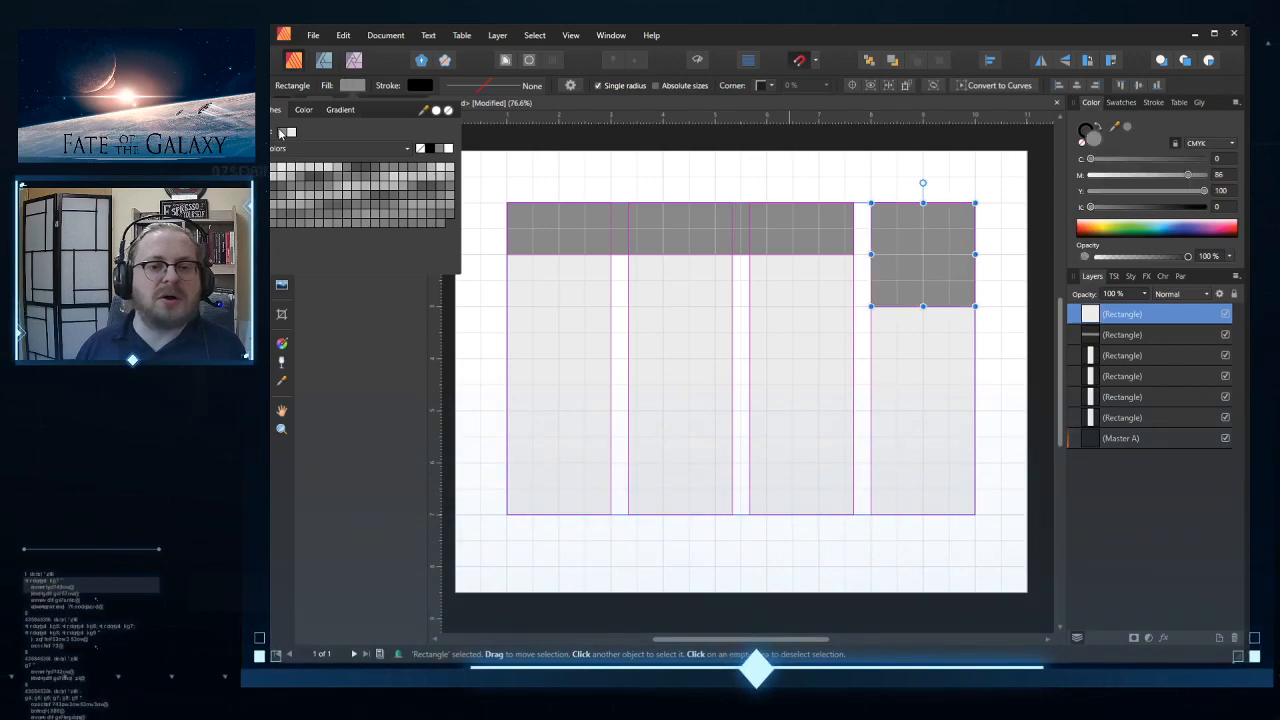
{"action": "left_click", "coordinate": [391, 431]}
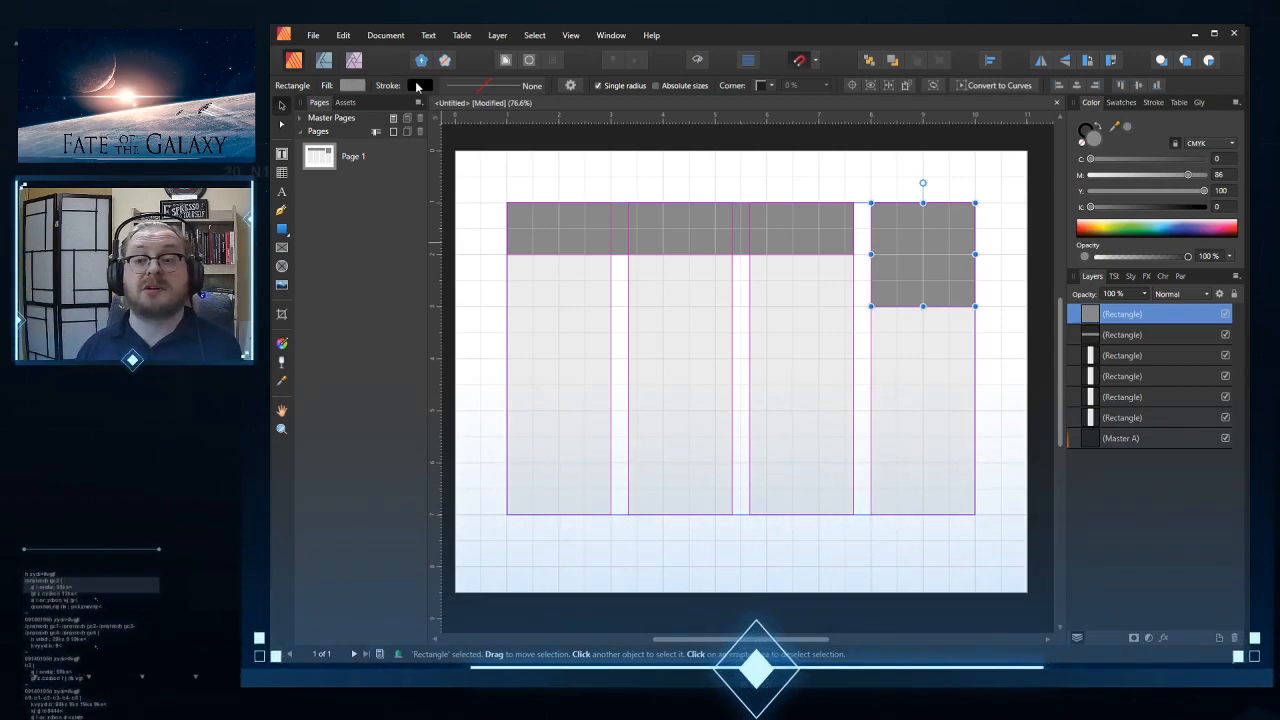
{"action": "left_click", "coordinate": [352, 86]}
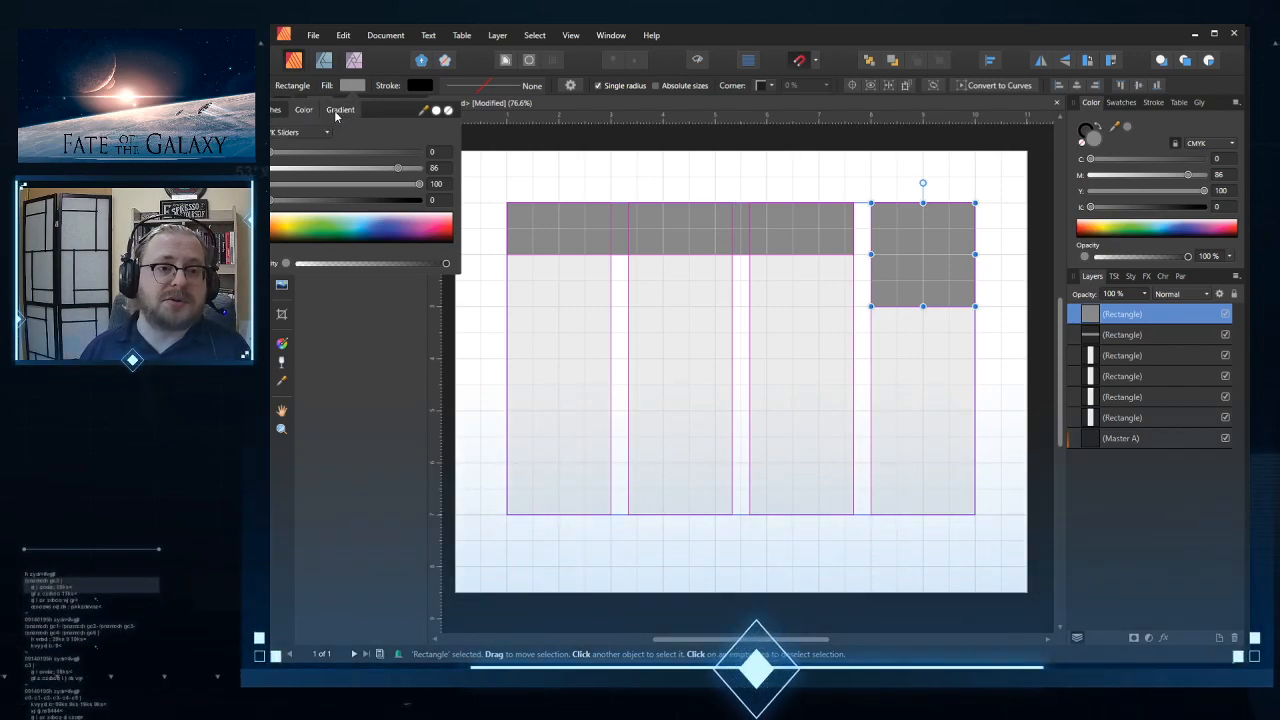
{"action": "left_click", "coordinate": [337, 112]}
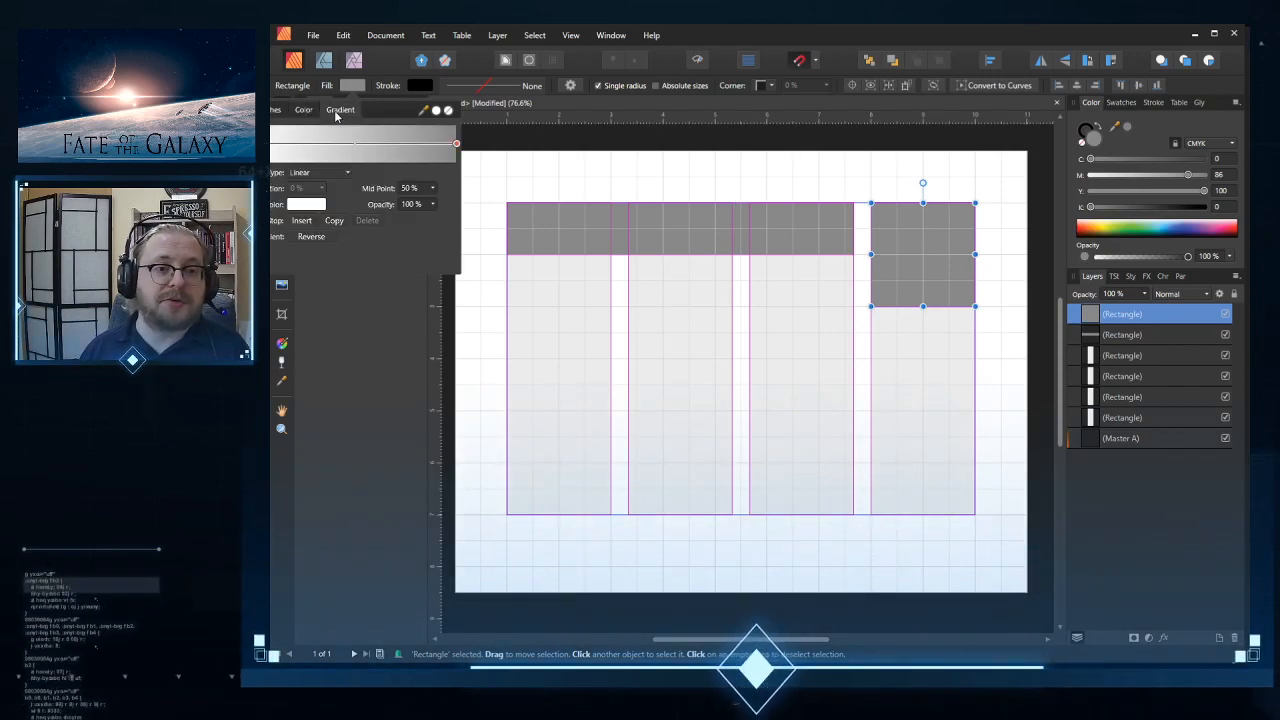
{"action": "left_click", "coordinate": [272, 111]}
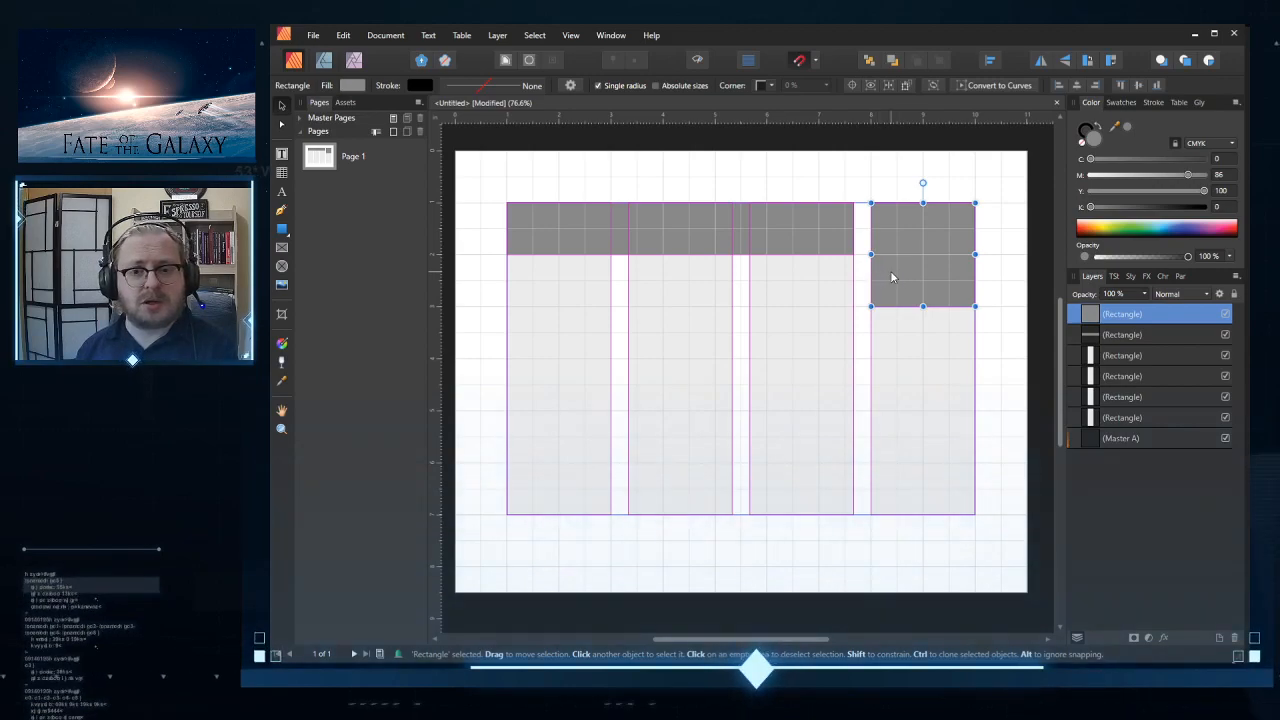
Step: Delete both dark gray rectangles at the top of the columns
{"action": "key", "text": "Delete"}
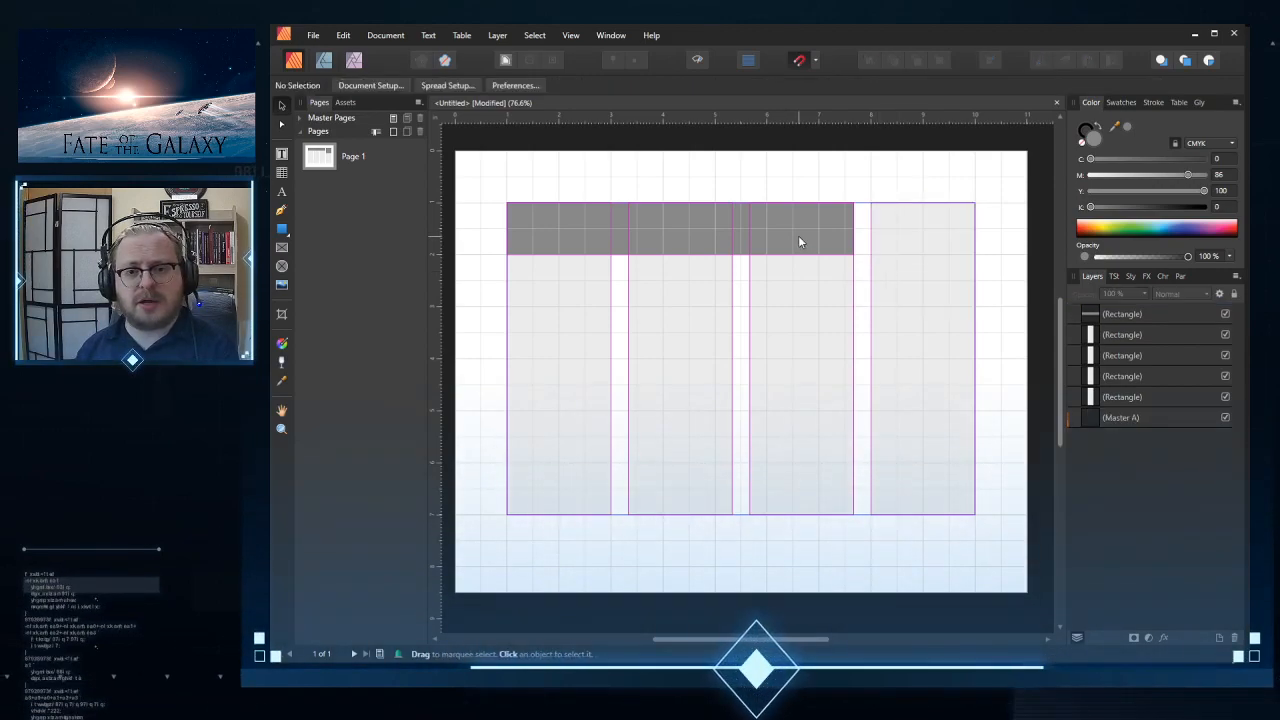
{"action": "left_click", "coordinate": [798, 236]}
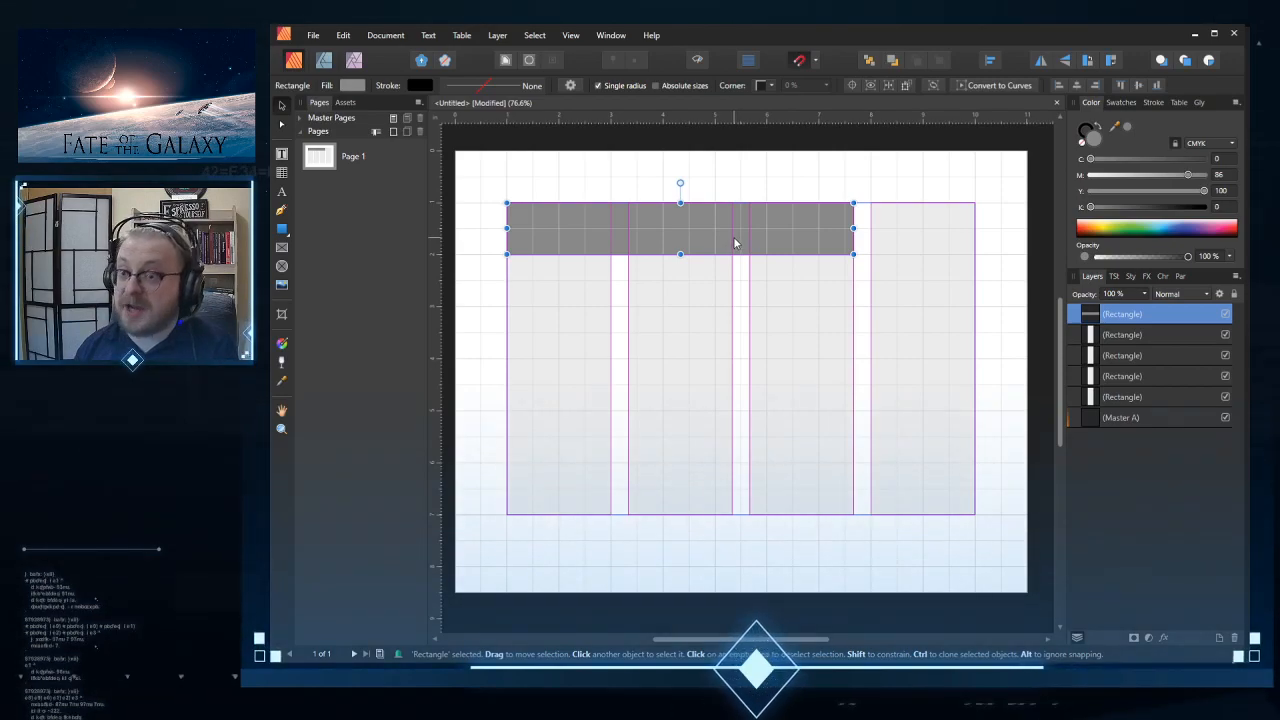
{"action": "key", "text": "Delete"}
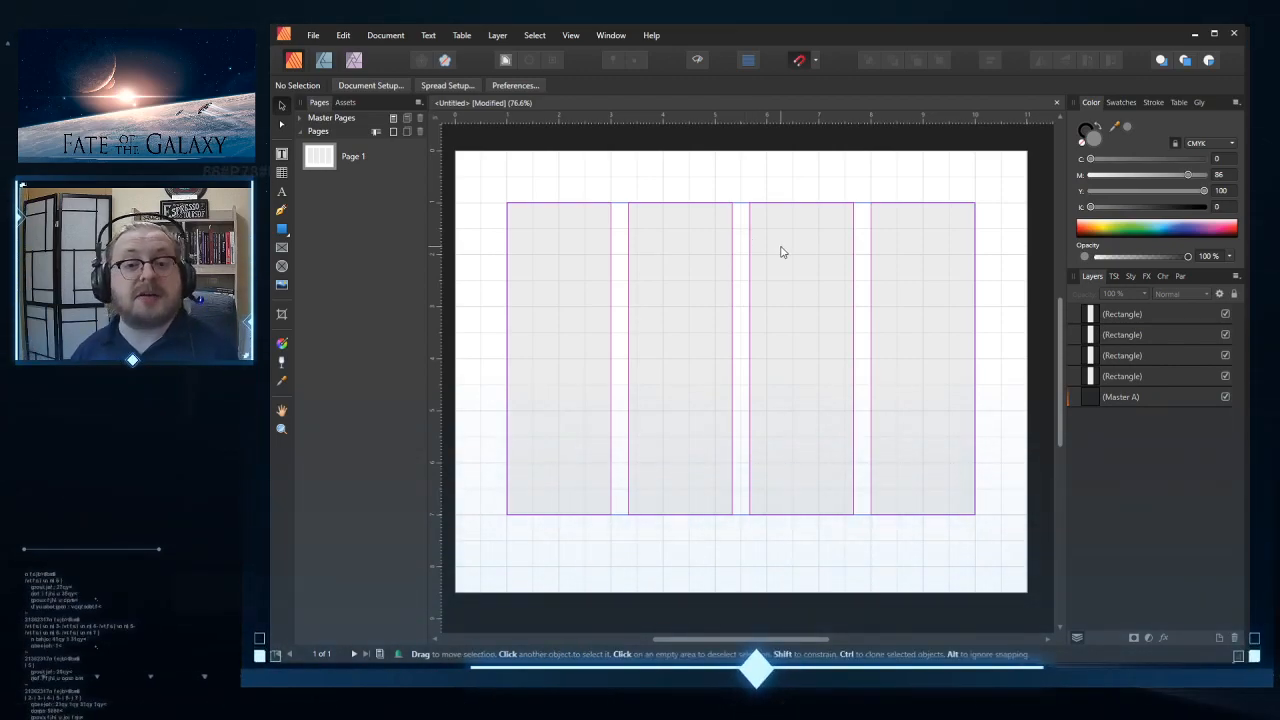
Step: Delete the third column and move the second one to the horizontal centre between the two outer columns
{"action": "left_click", "coordinate": [781, 252]}
{"action": "key", "text": "Delete"}
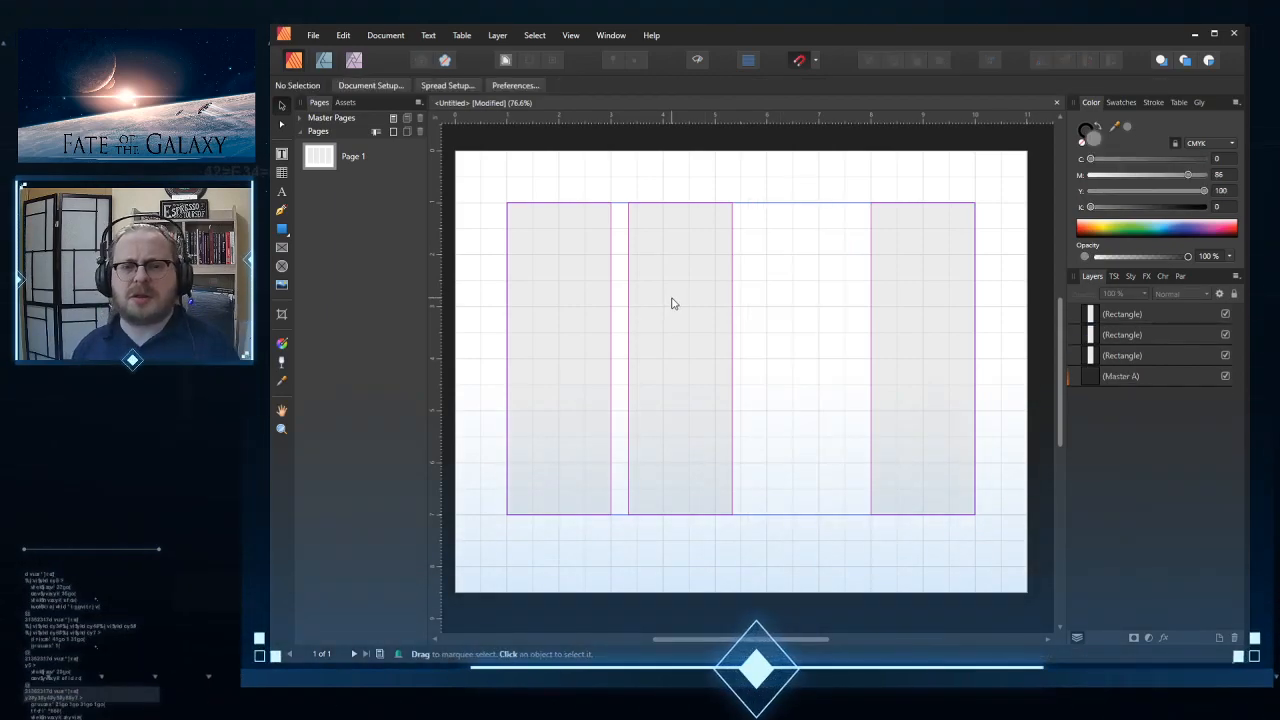
{"action": "left_click", "coordinate": [694, 352]}
{"action": "left_click_drag", "start_coordinate": [694, 352], "coordinate": [743, 354]}
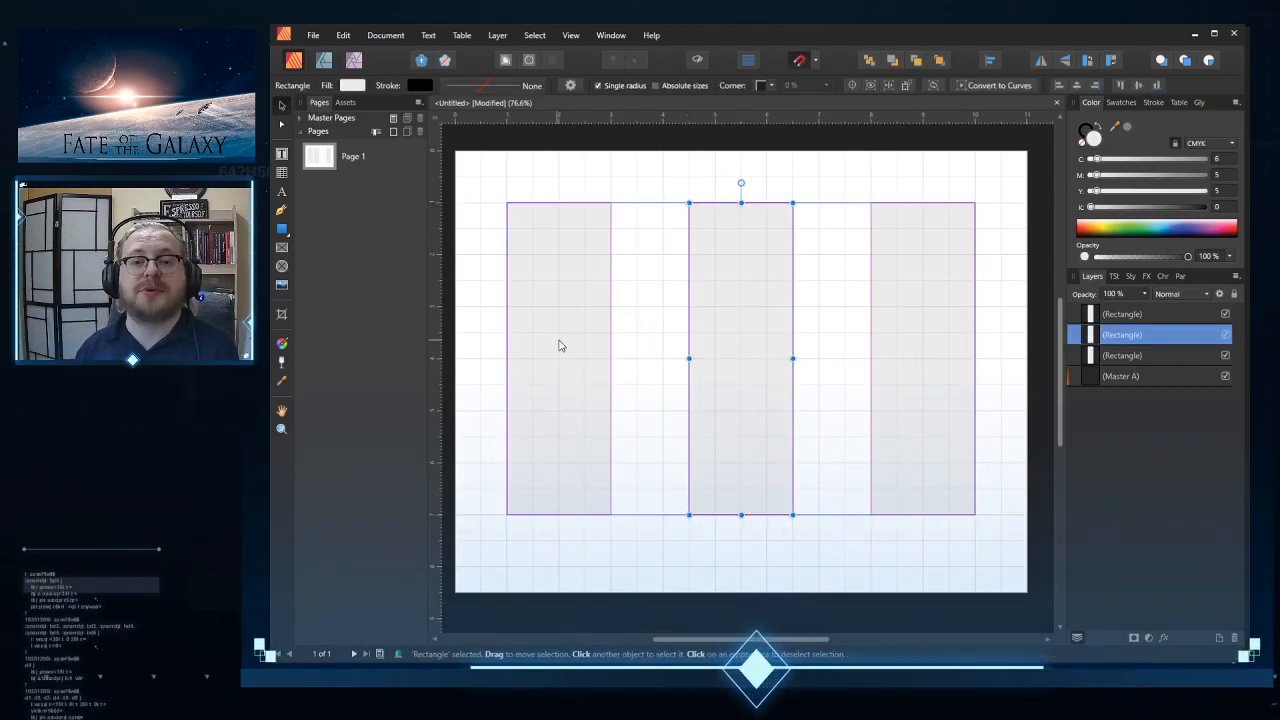
Step: Widen the first and last columns toward the page centre to 2.5 in each, keeping their outer edges on the margins
{"action": "left_click", "coordinate": [610, 358]}
{"action": "left_click_drag", "start_coordinate": [610, 358], "coordinate": [637, 358]}
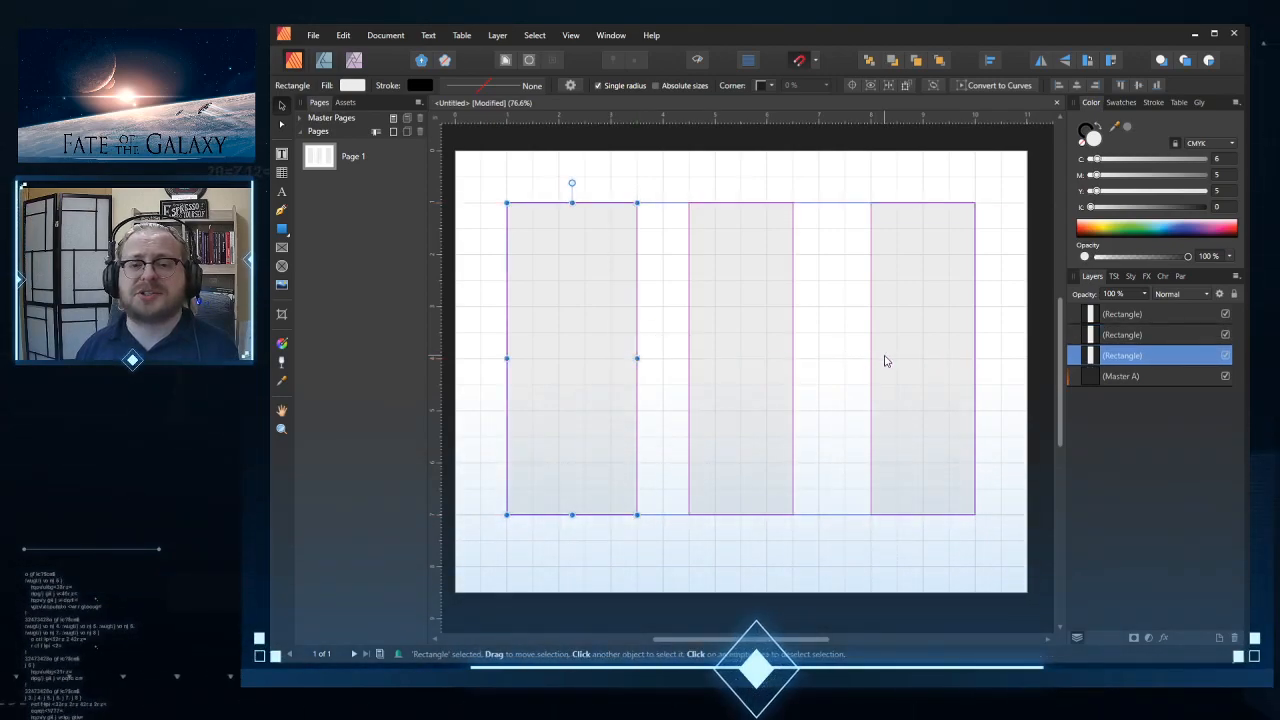
{"action": "left_click", "coordinate": [884, 360]}
{"action": "left_click_drag", "start_coordinate": [871, 358], "coordinate": [846, 360]}
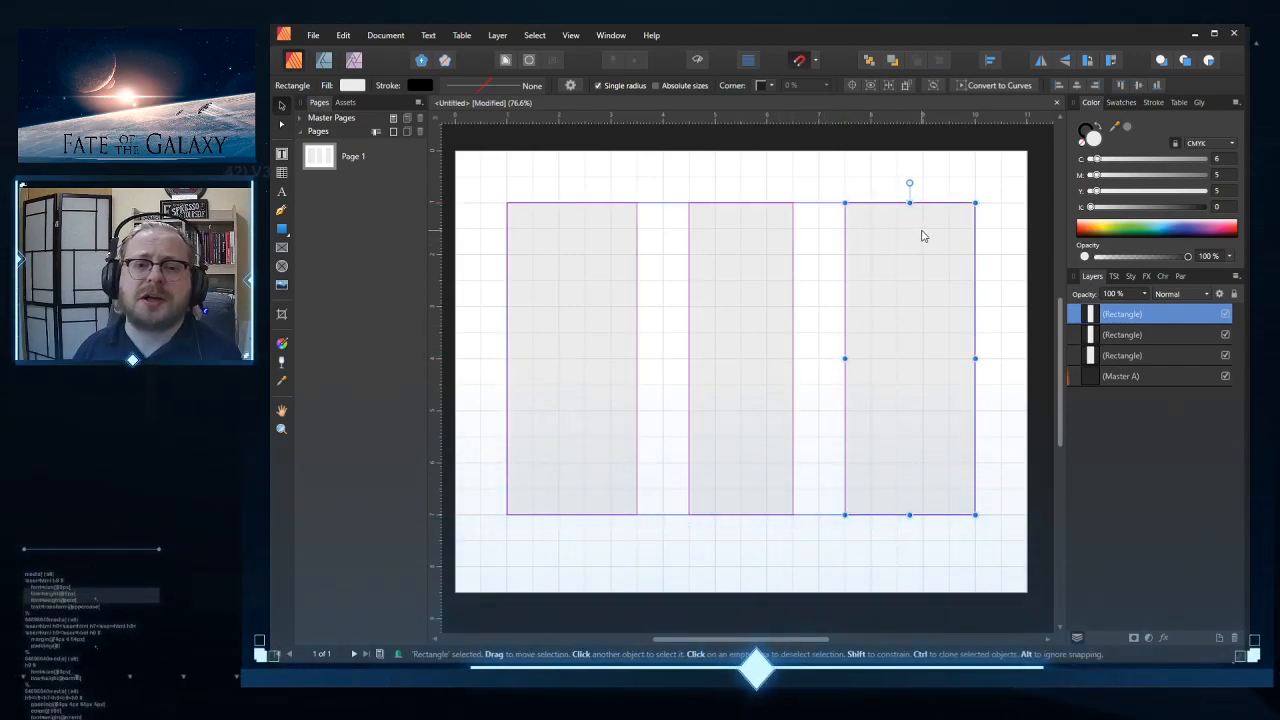
{"action": "left_click", "coordinate": [772, 354]}
{"action": "left_click", "coordinate": [896, 354]}
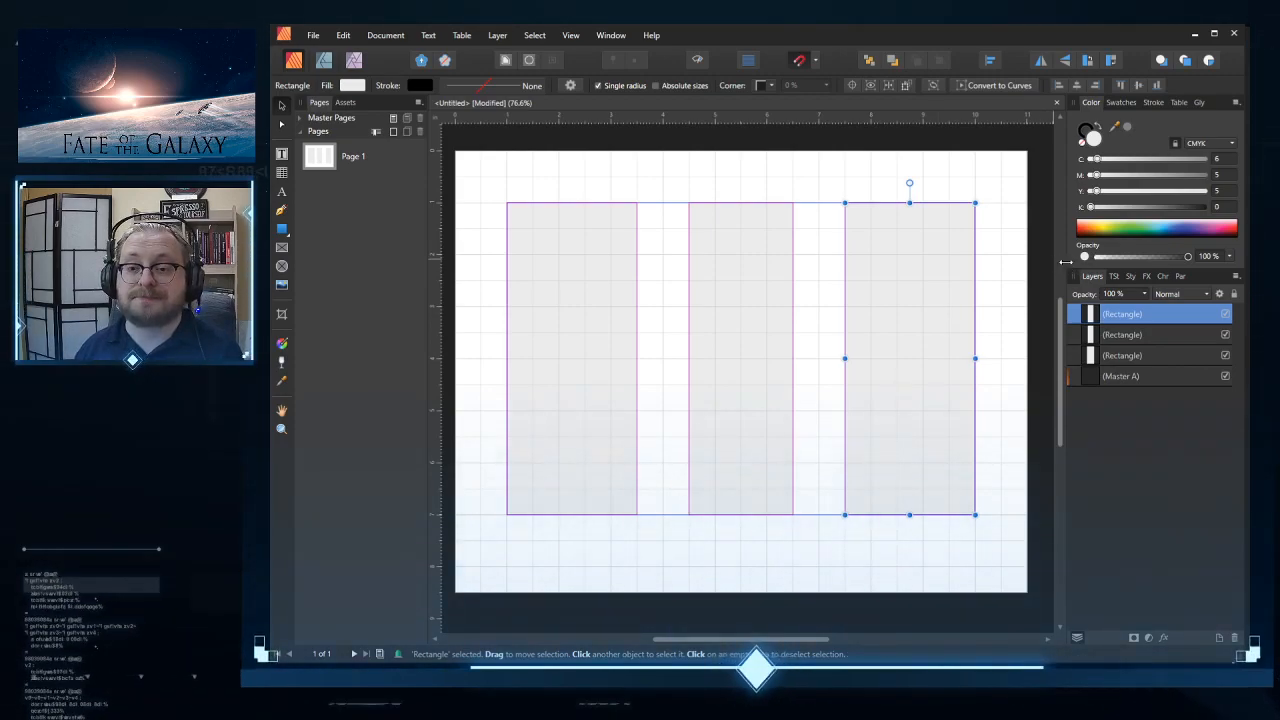
Step: Widen the studio area and show the Transform controls floating below the layer list
{"action": "left_click_drag", "start_coordinate": [1065, 261], "coordinate": [1014, 265]}
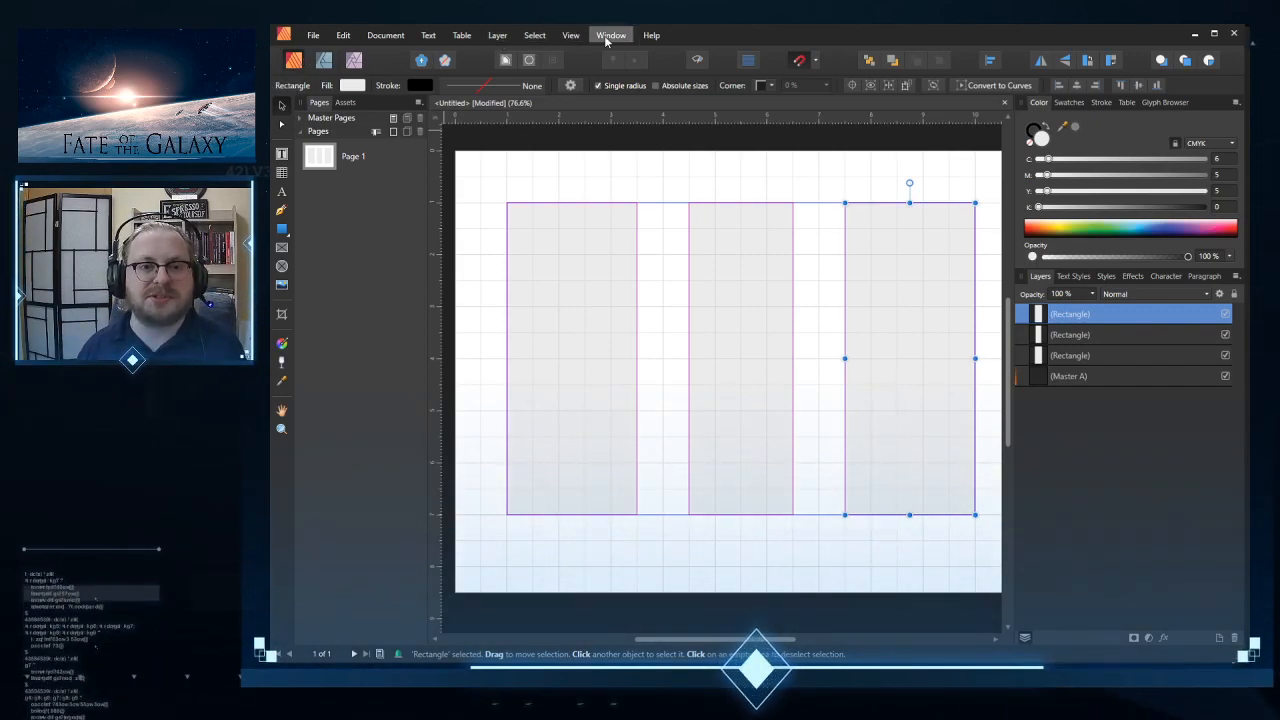
{"action": "left_click", "coordinate": [568, 36]}
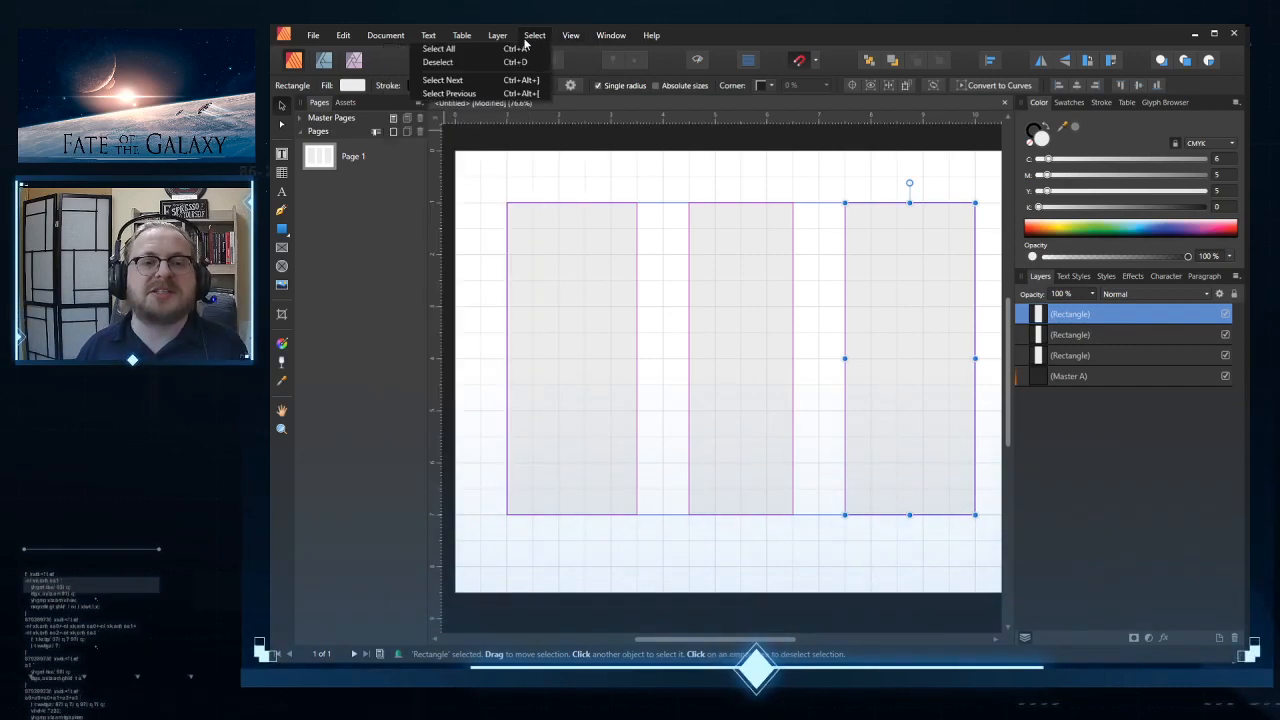
{"action": "mouse_move", "coordinate": [497, 40]}
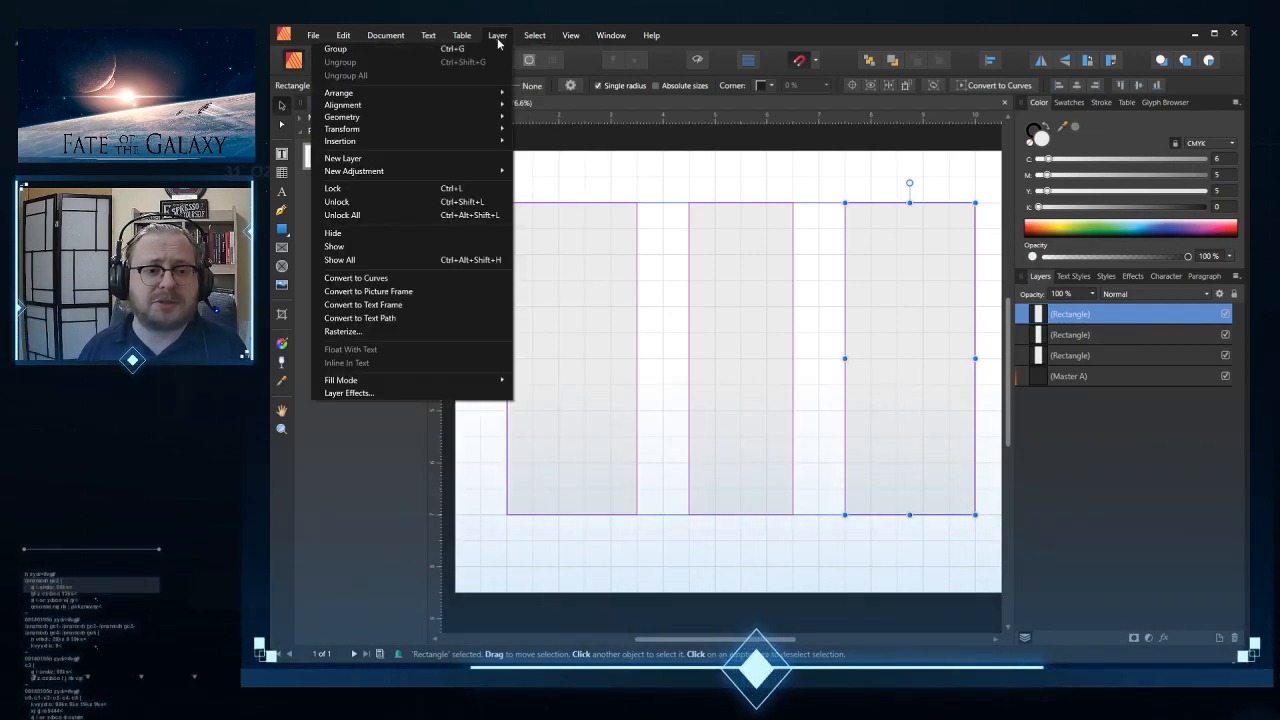
{"action": "mouse_move", "coordinate": [562, 46]}
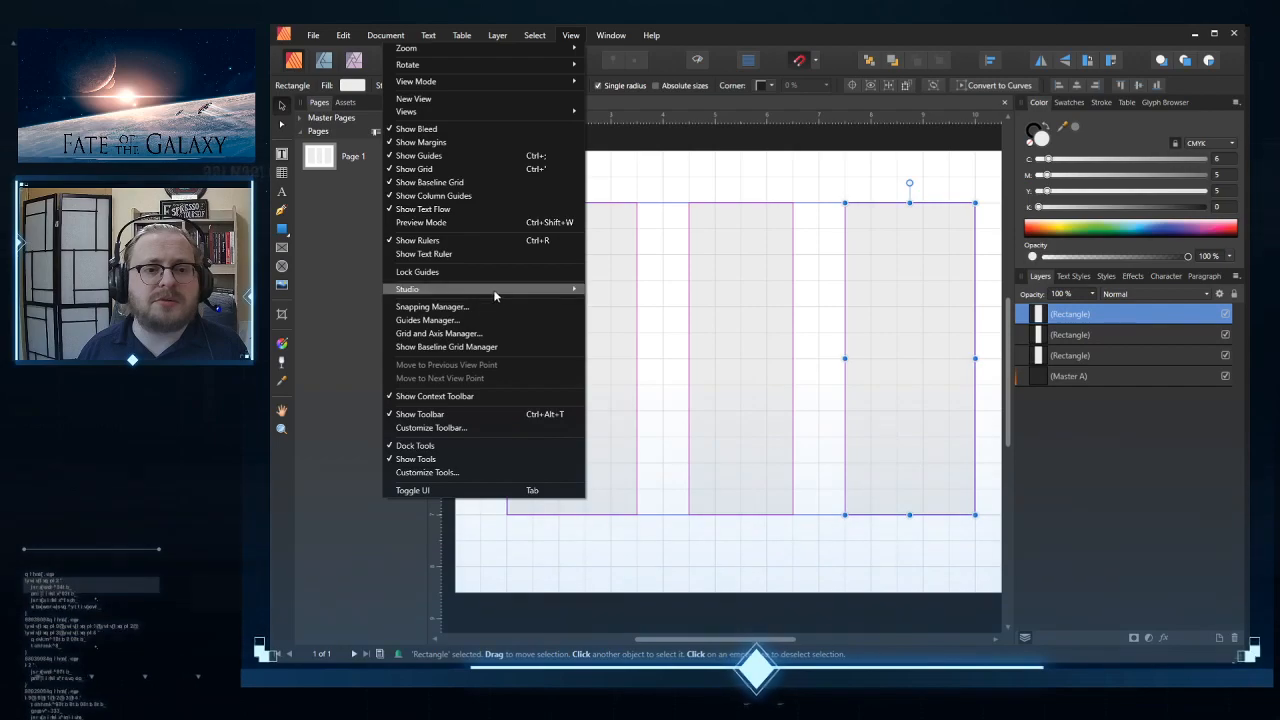
{"action": "mouse_move", "coordinate": [481, 292]}
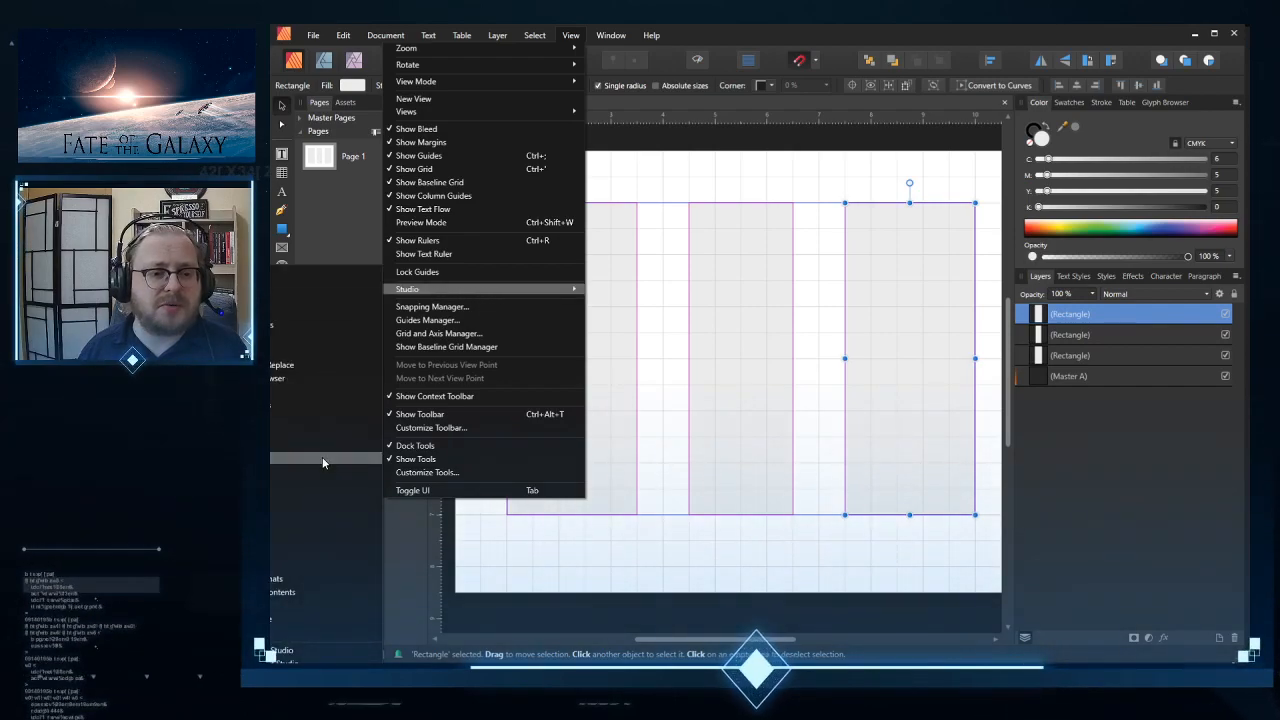
{"action": "left_click", "coordinate": [276, 637]}
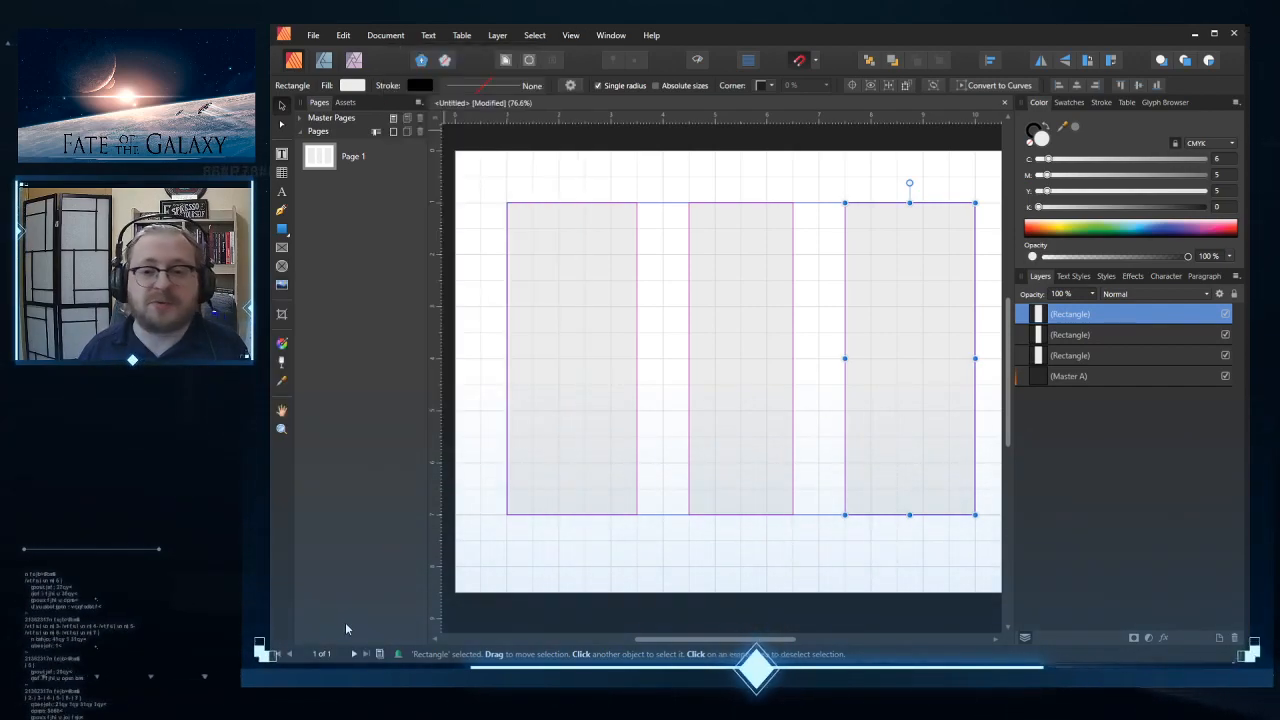
{"action": "left_click_drag", "start_coordinate": [1196, 333], "coordinate": [1150, 410]}
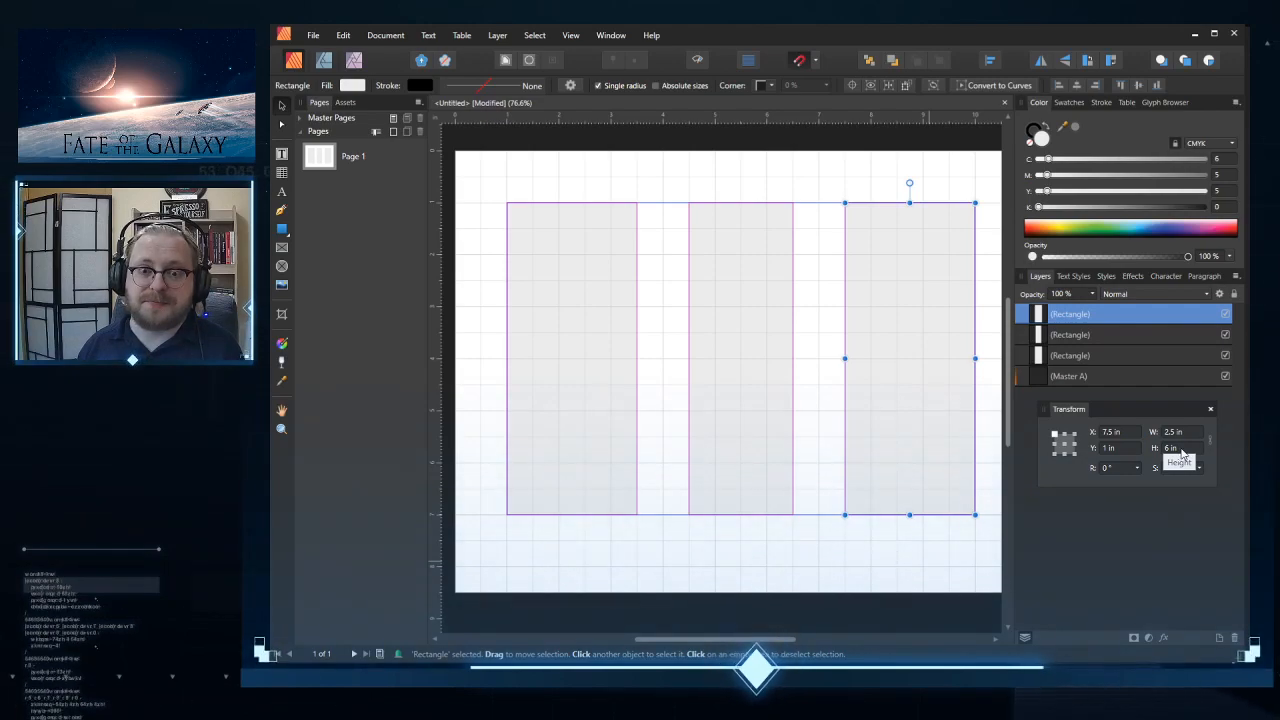
Step: Set the transform anchor to the object's centre and check the dimensions of the first and last columns
{"action": "left_click", "coordinate": [1064, 443]}
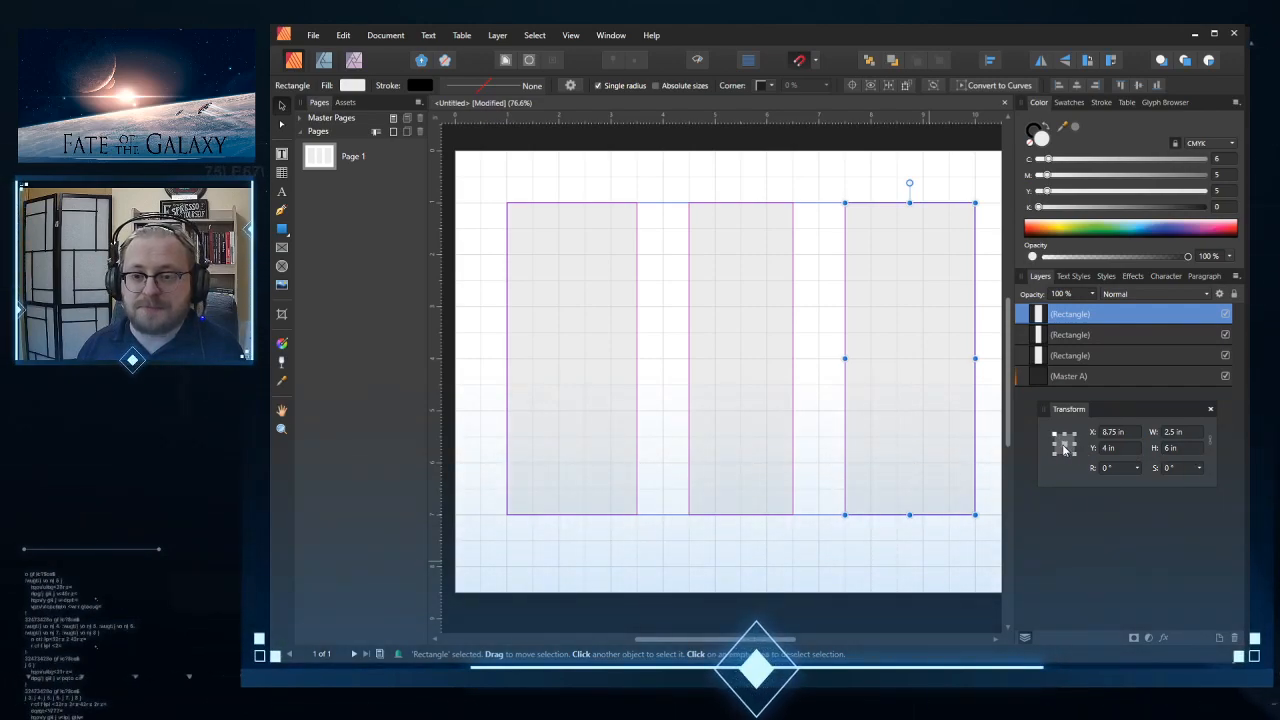
{"action": "left_click", "coordinate": [602, 354]}
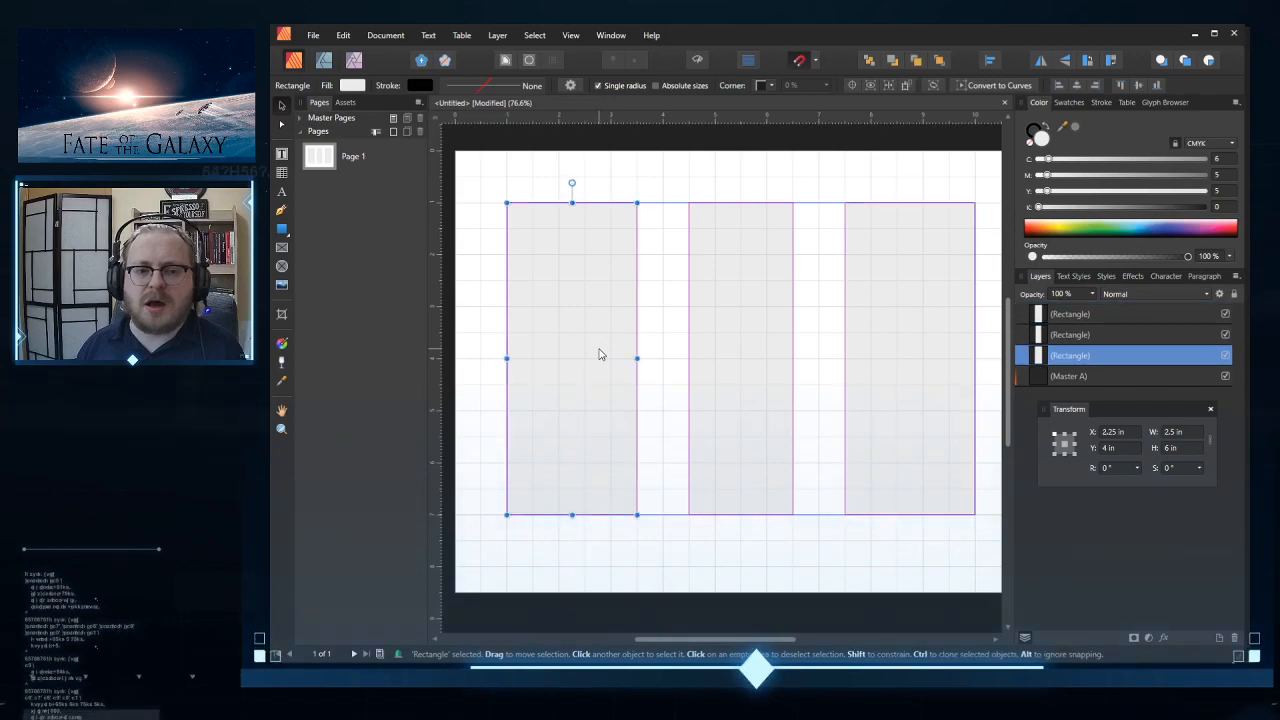
{"action": "left_click", "coordinate": [886, 349]}
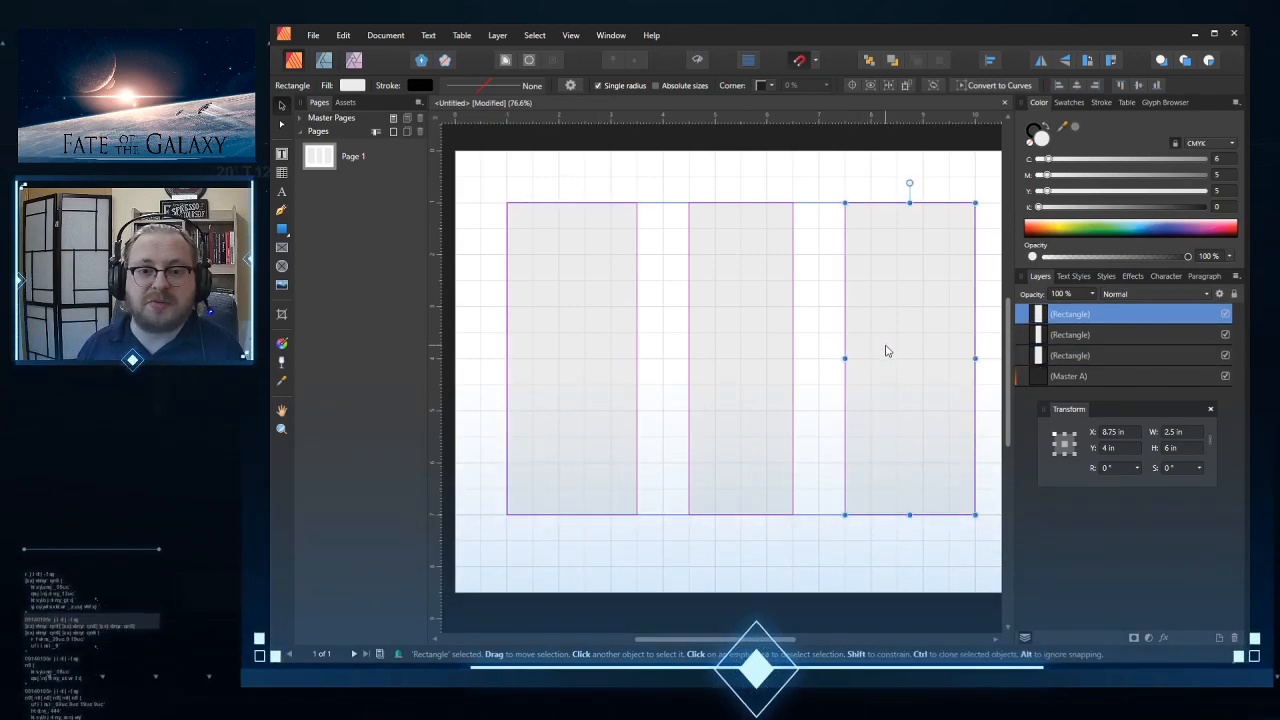
Step: Set the middle column's width to 2.5 in, with the transform anchor at its top centre
{"action": "left_click", "coordinate": [723, 363]}
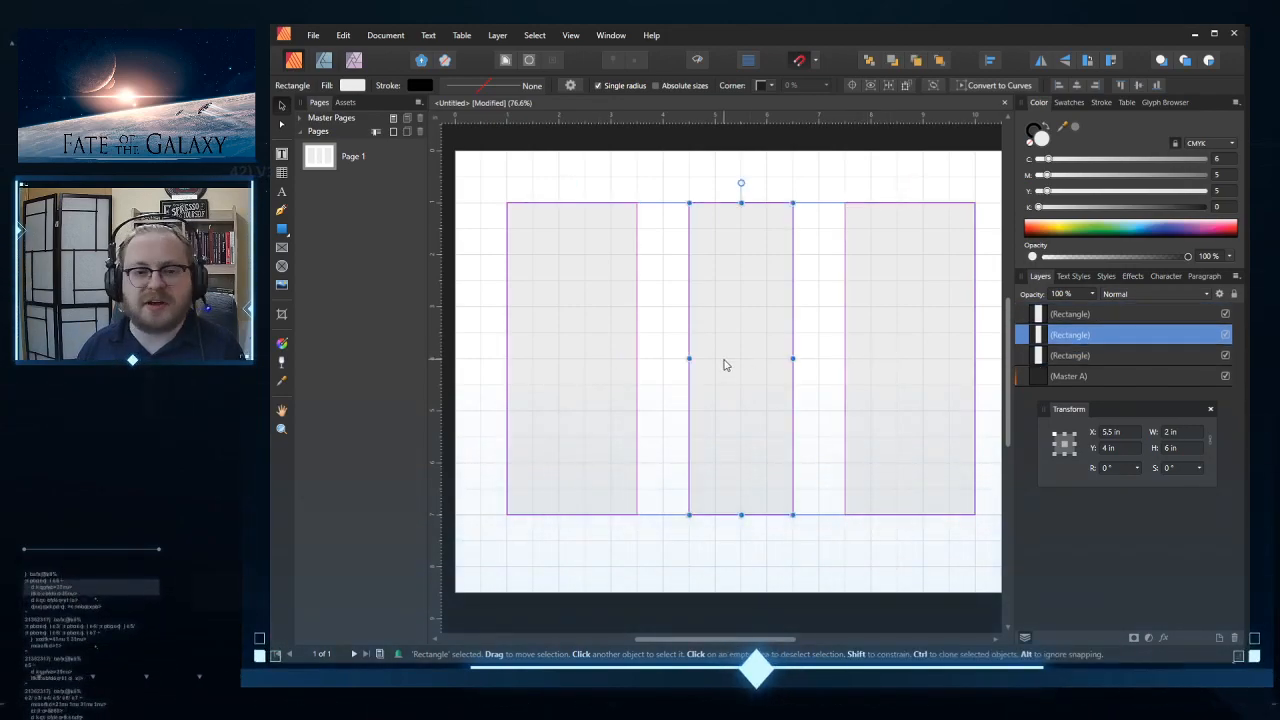
{"action": "left_click", "coordinate": [1174, 433]}
{"action": "type", "text": "2.5"}
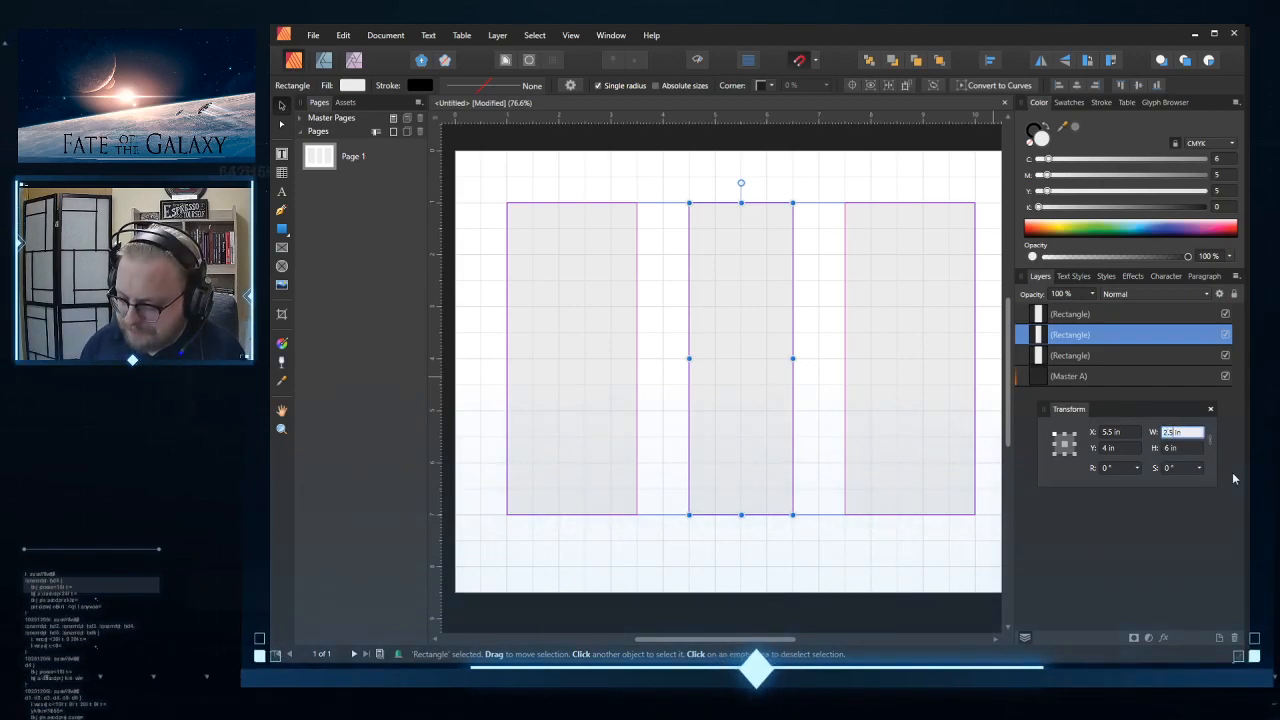
{"action": "left_click", "coordinate": [1064, 434]}
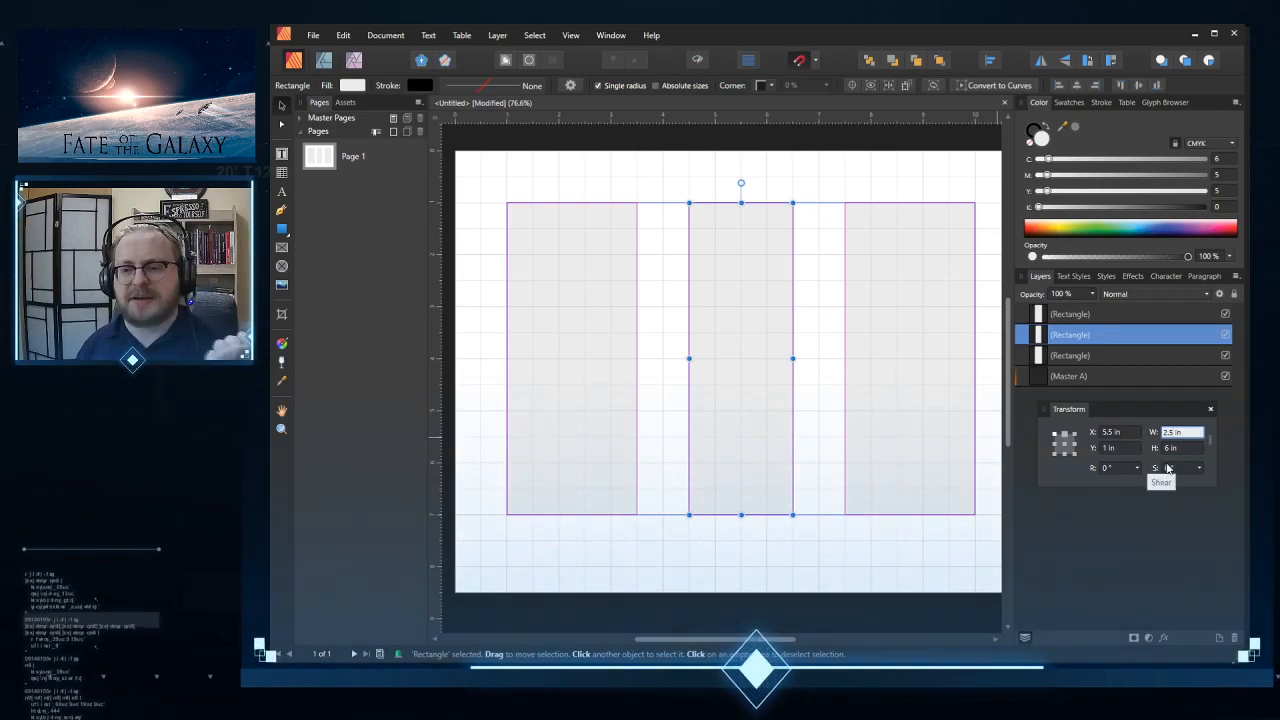
{"action": "key", "text": "Return"}
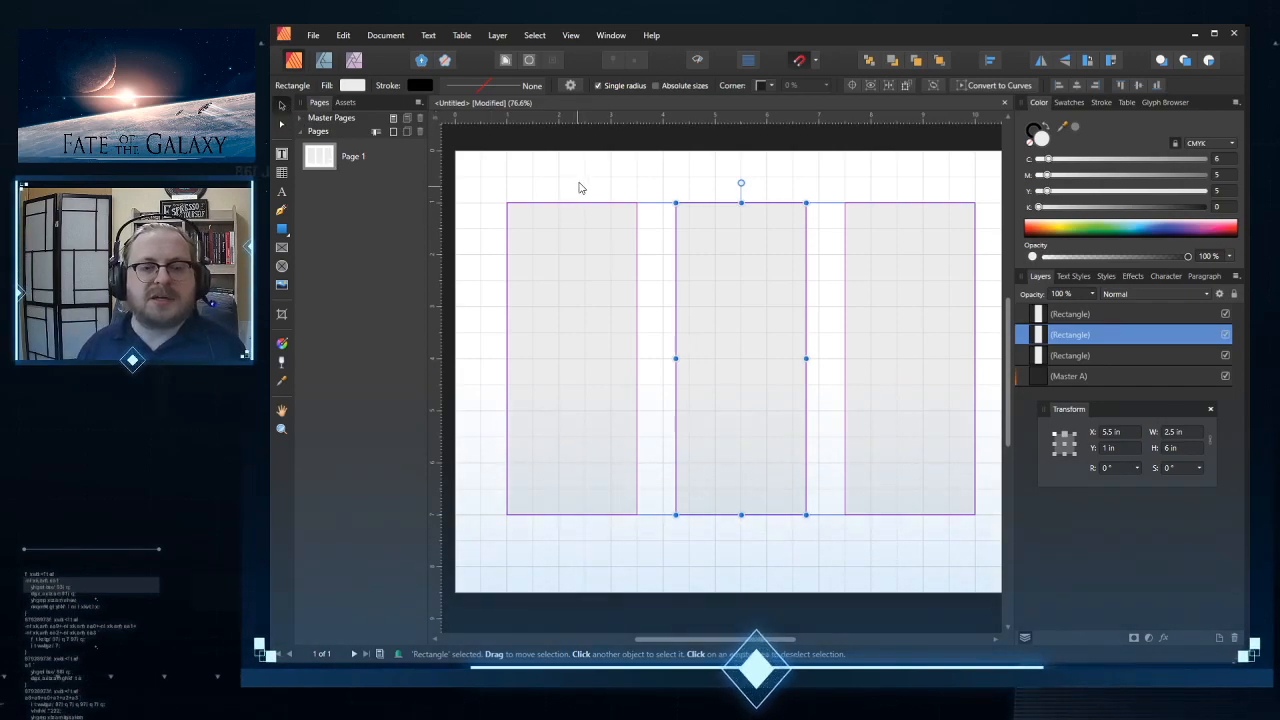
Step: Set the middle column's width to 2.75 in about its top centre
{"action": "left_click", "coordinate": [621, 185]}
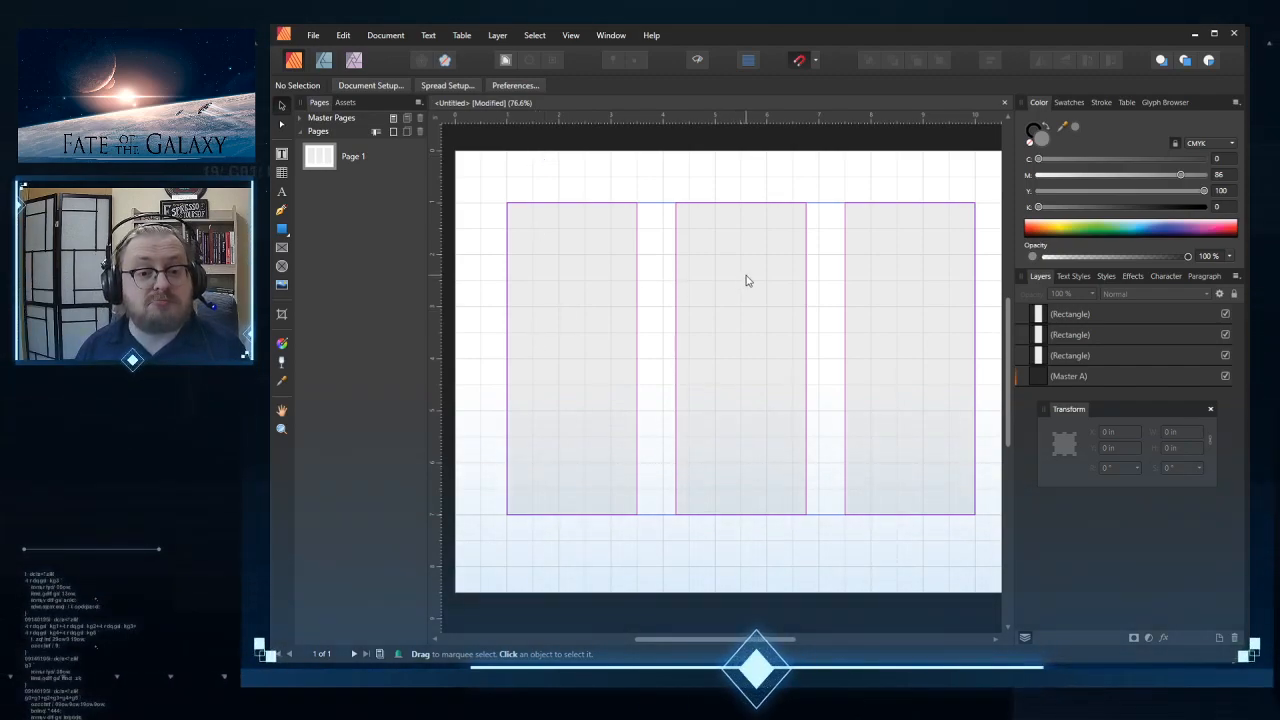
{"action": "left_click", "coordinate": [790, 292]}
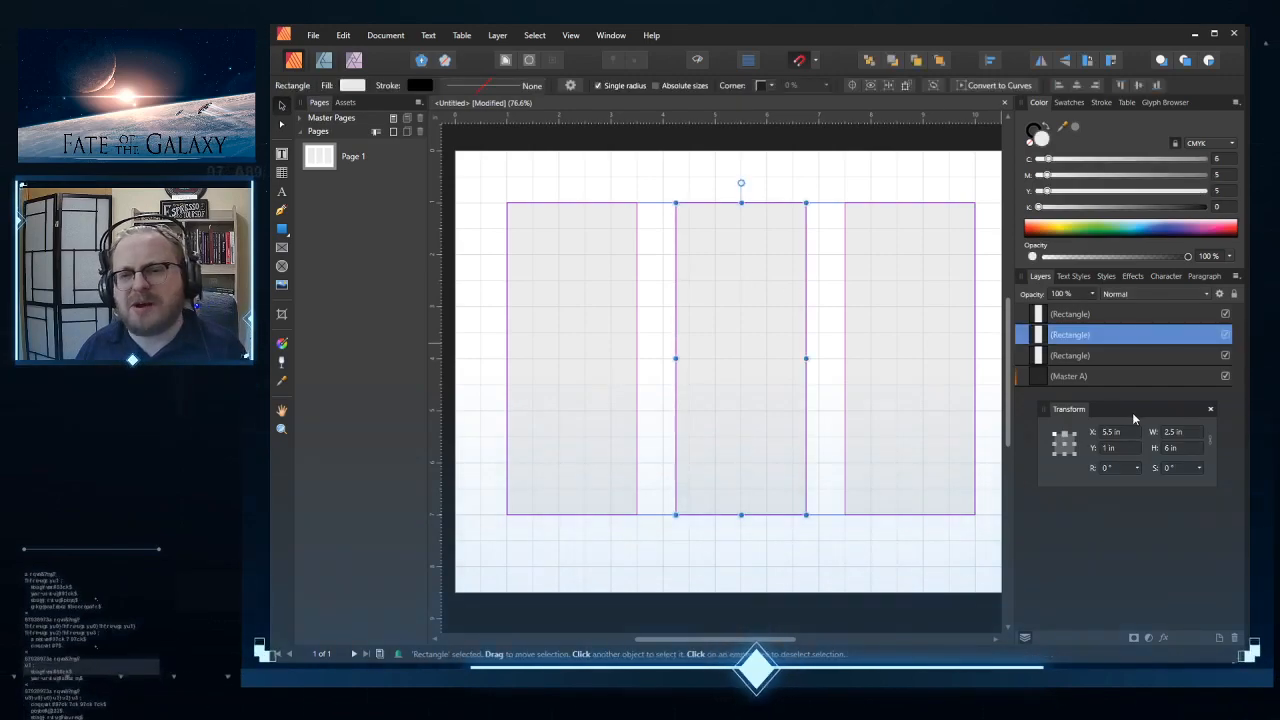
{"action": "left_click", "coordinate": [1172, 437]}
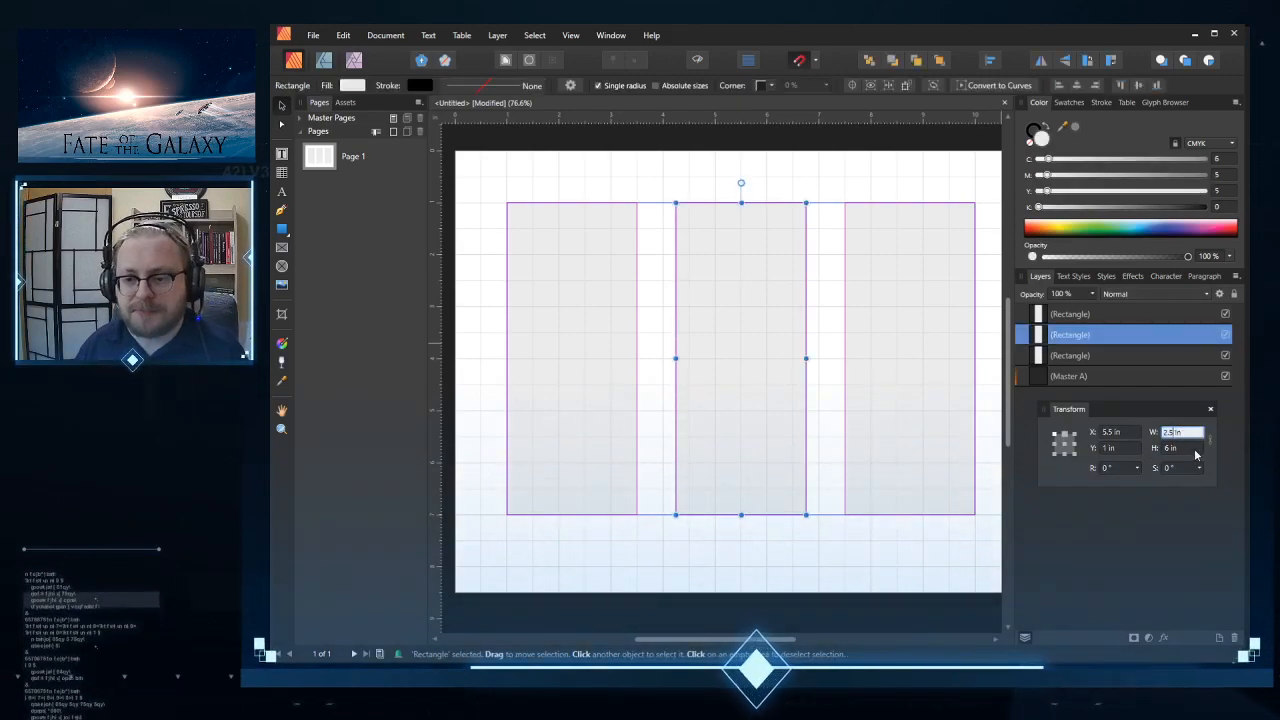
{"action": "type", "text": "2.75"}
{"action": "key", "text": "Return"}
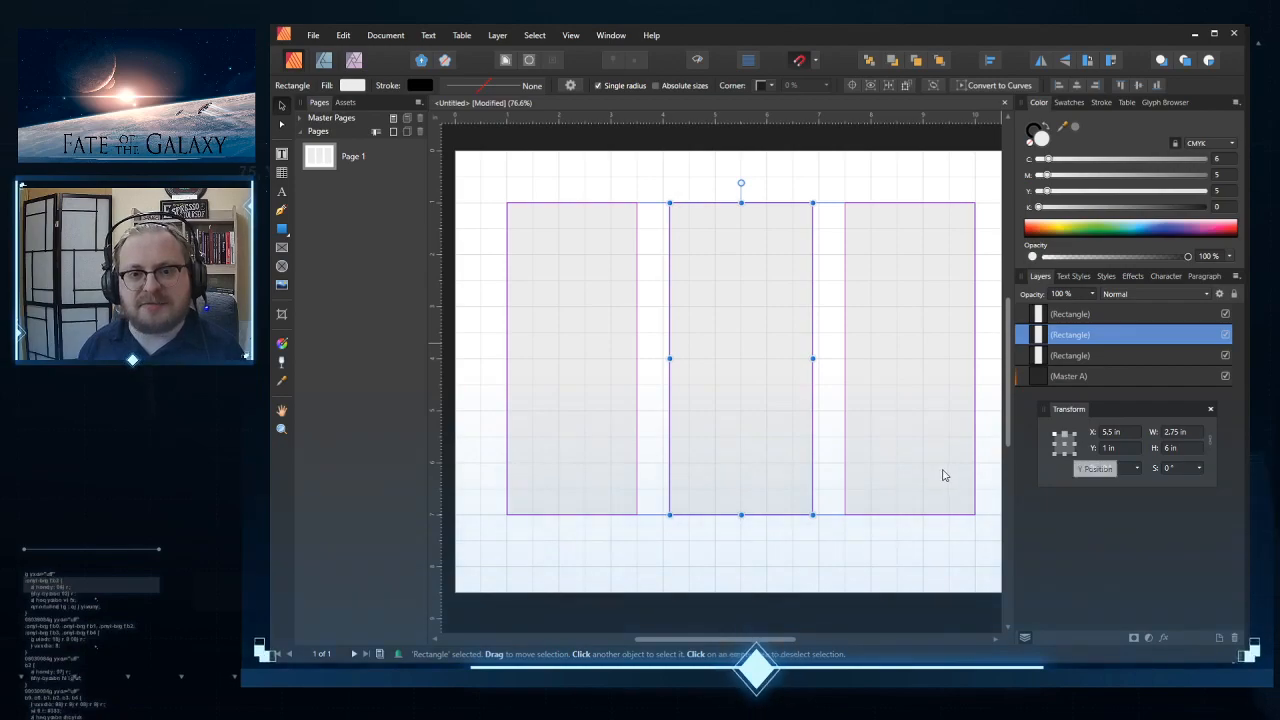
Step: Set the widths of the last and first columns to 2.75 in each
{"action": "left_click", "coordinate": [948, 432]}
{"action": "left_click", "coordinate": [1174, 434]}
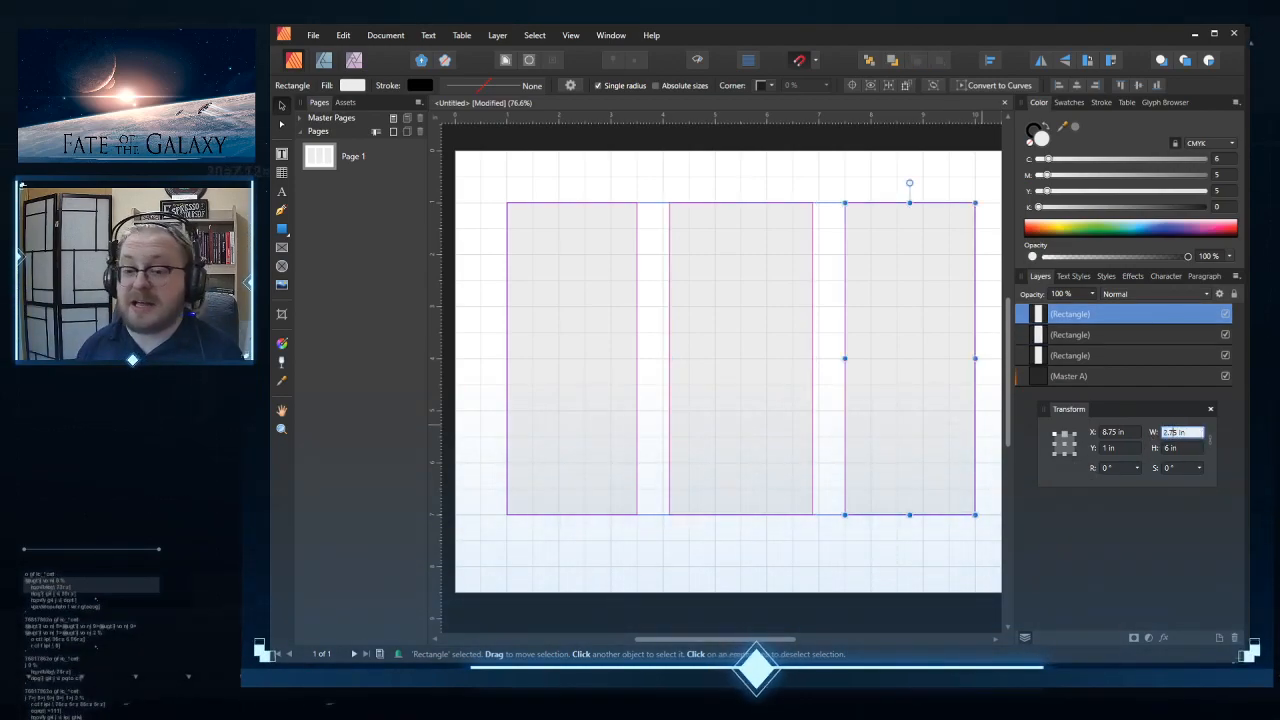
{"action": "key", "text": "Return"}
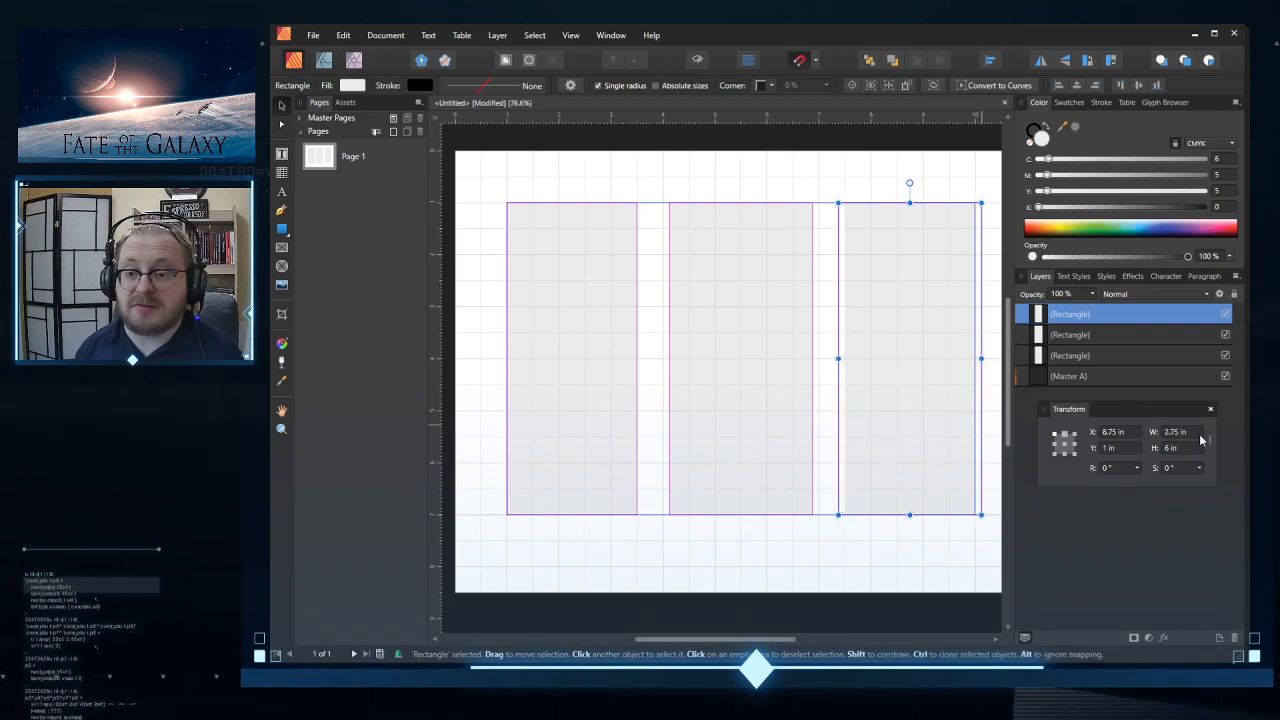
{"action": "left_click", "coordinate": [577, 388]}
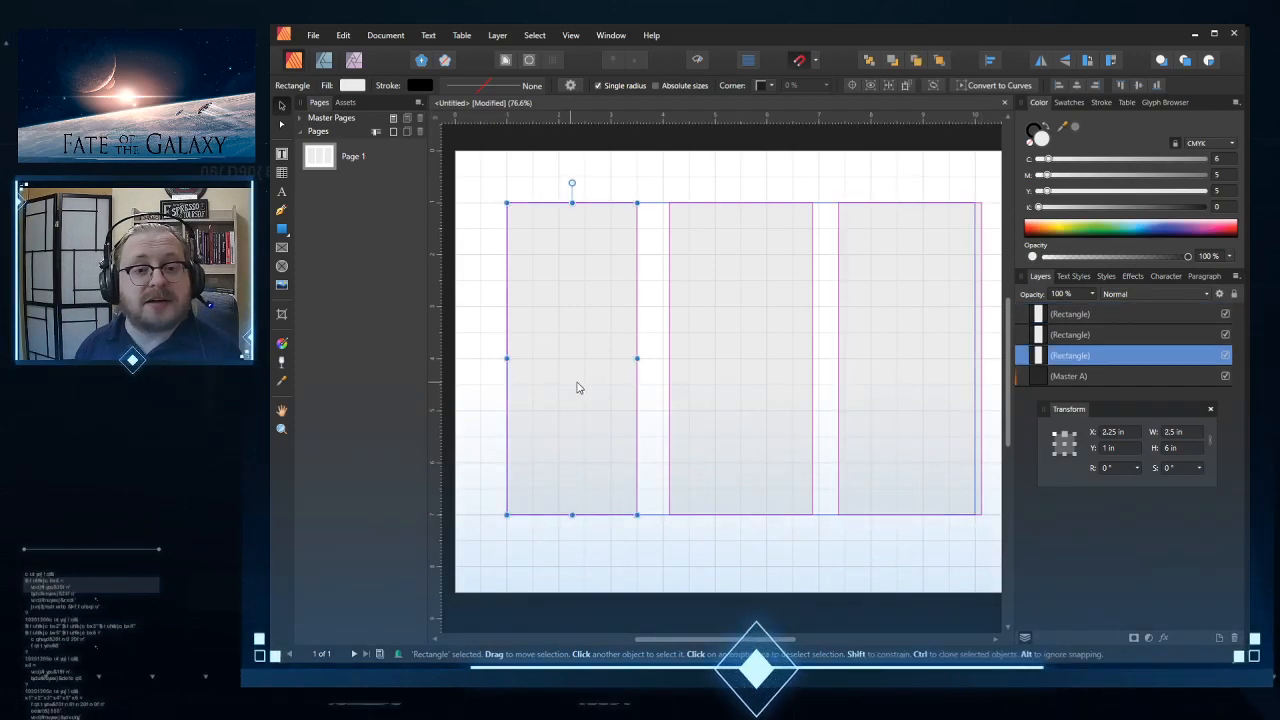
{"action": "left_click", "coordinate": [1172, 434]}
{"action": "left_click", "coordinate": [1172, 433]}
{"action": "type", "text": "7"}
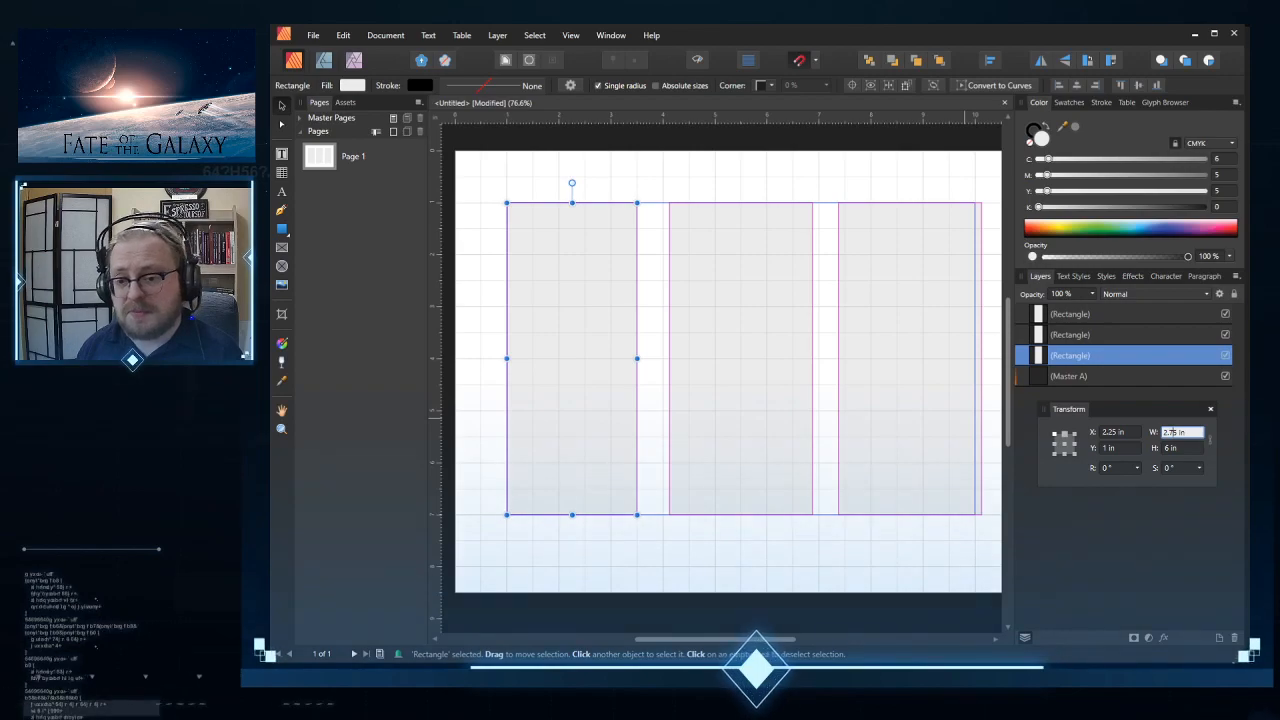
{"action": "key", "text": "Return"}
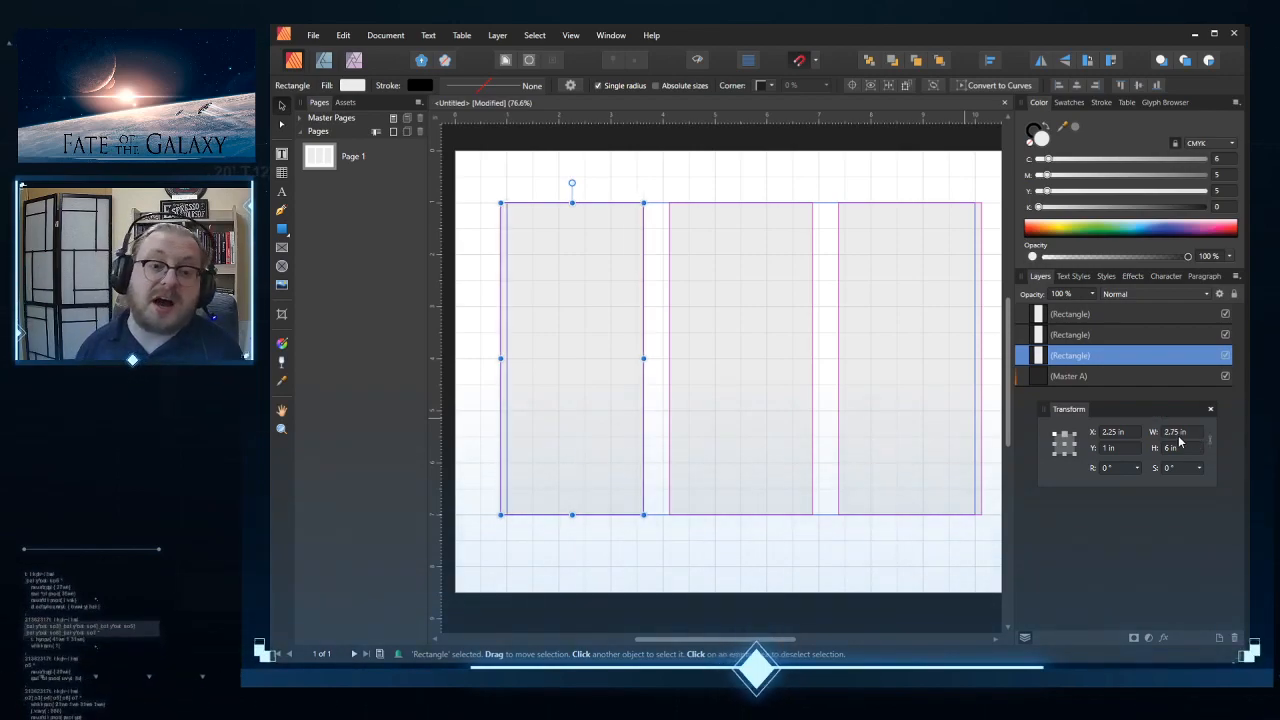
Step: Move the first and last columns inward so their outer edges snap to the page margins
{"action": "left_click_drag", "start_coordinate": [543, 417], "coordinate": [550, 416]}
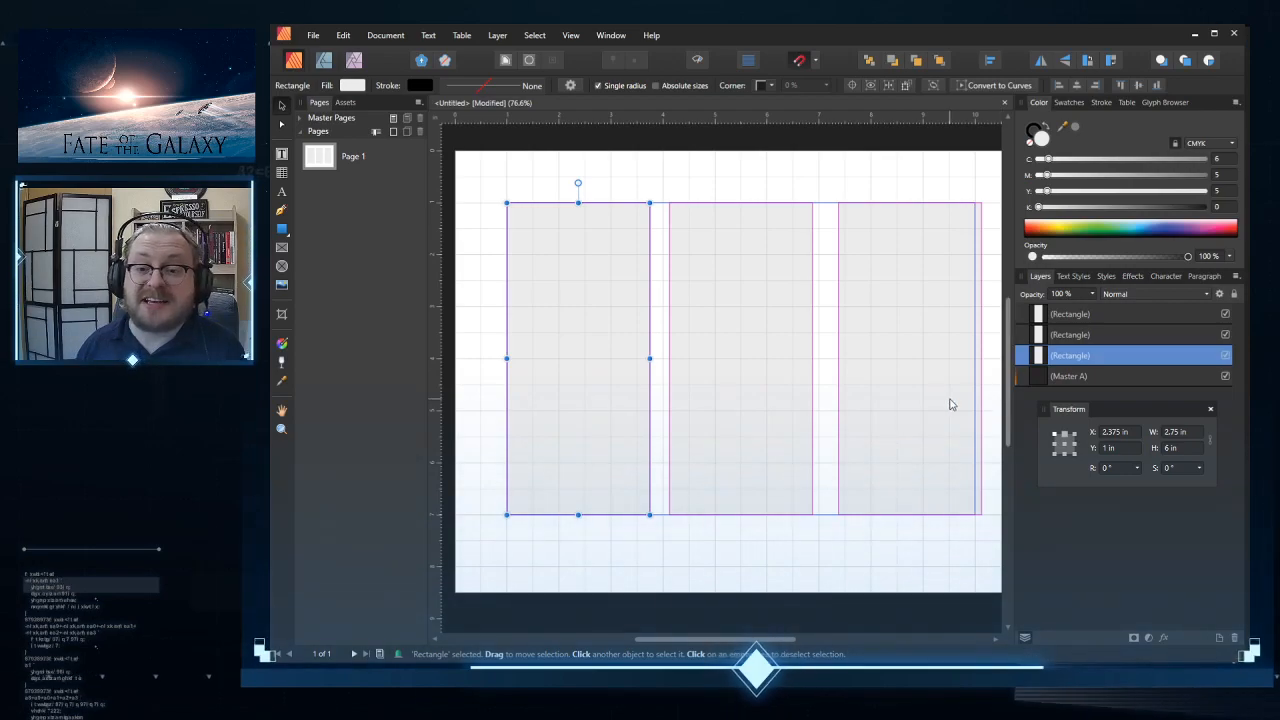
{"action": "left_click", "coordinate": [949, 404]}
{"action": "left_click_drag", "start_coordinate": [946, 403], "coordinate": [937, 435]}
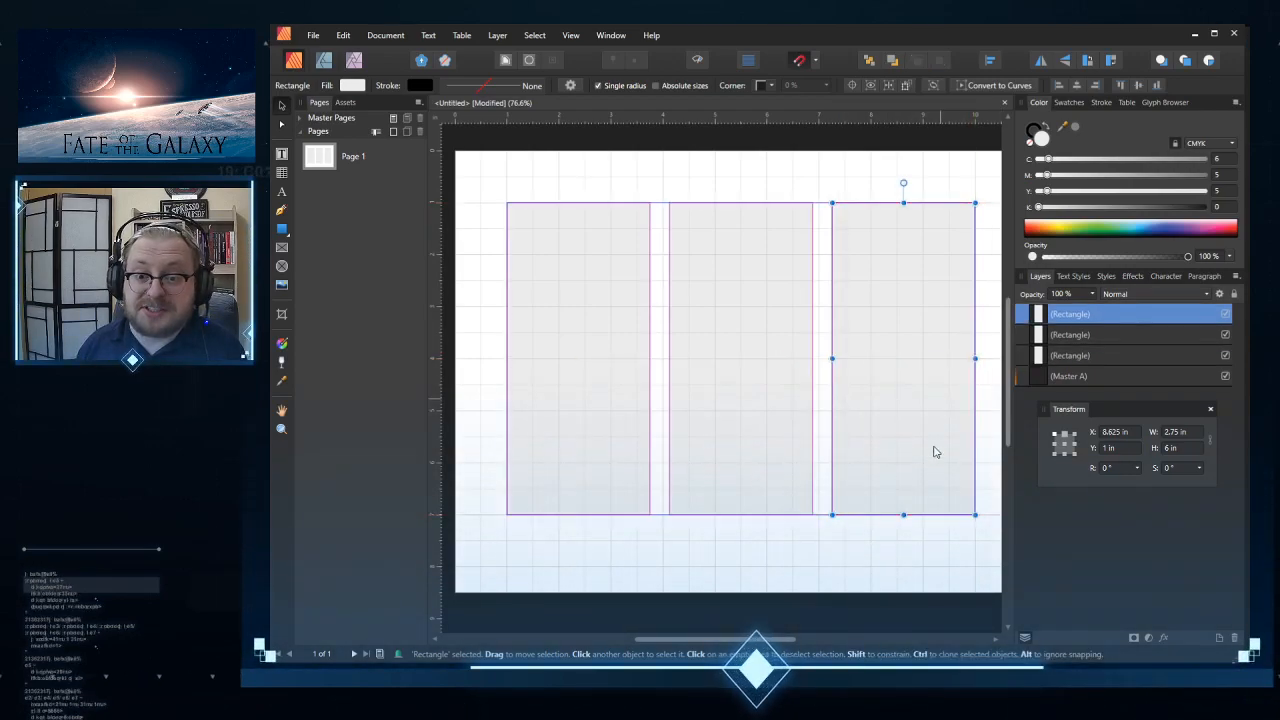
{"action": "left_click", "coordinate": [908, 536]}
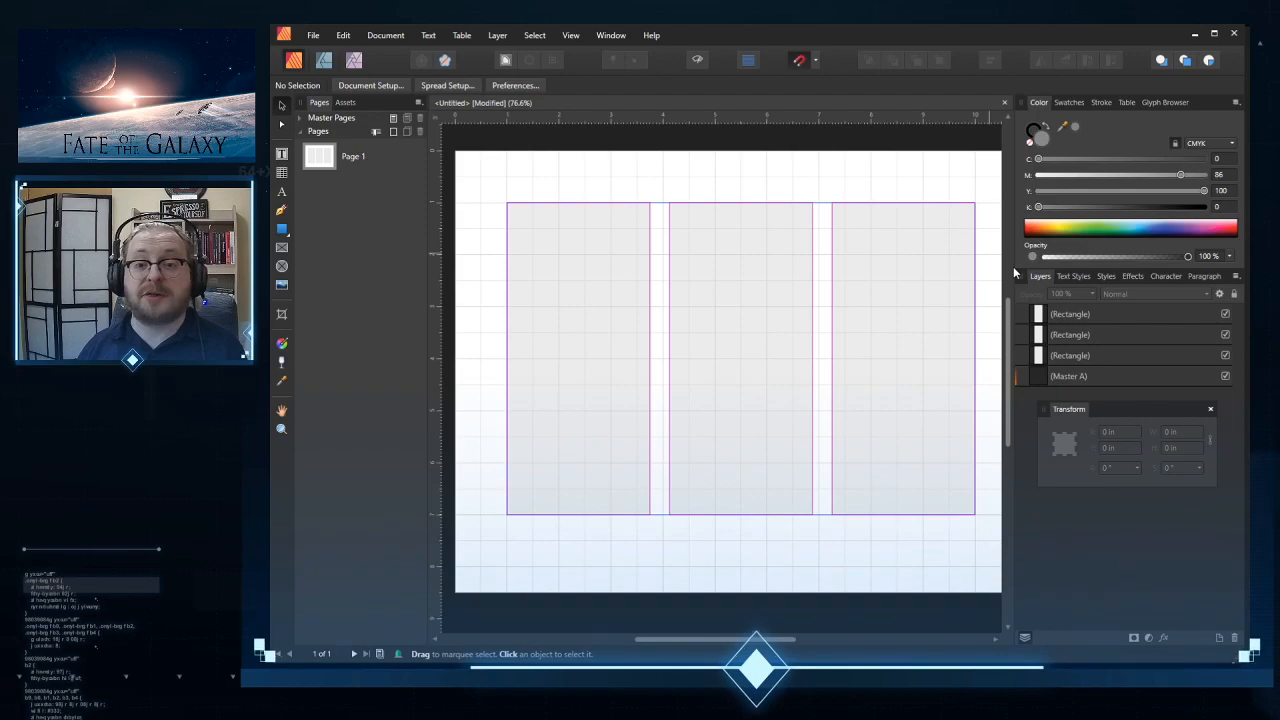
Step: Duplicate the last column and reshape the copy into a 9 in wide, 2 in high band along the top margin
{"action": "left_click", "coordinate": [876, 369]}
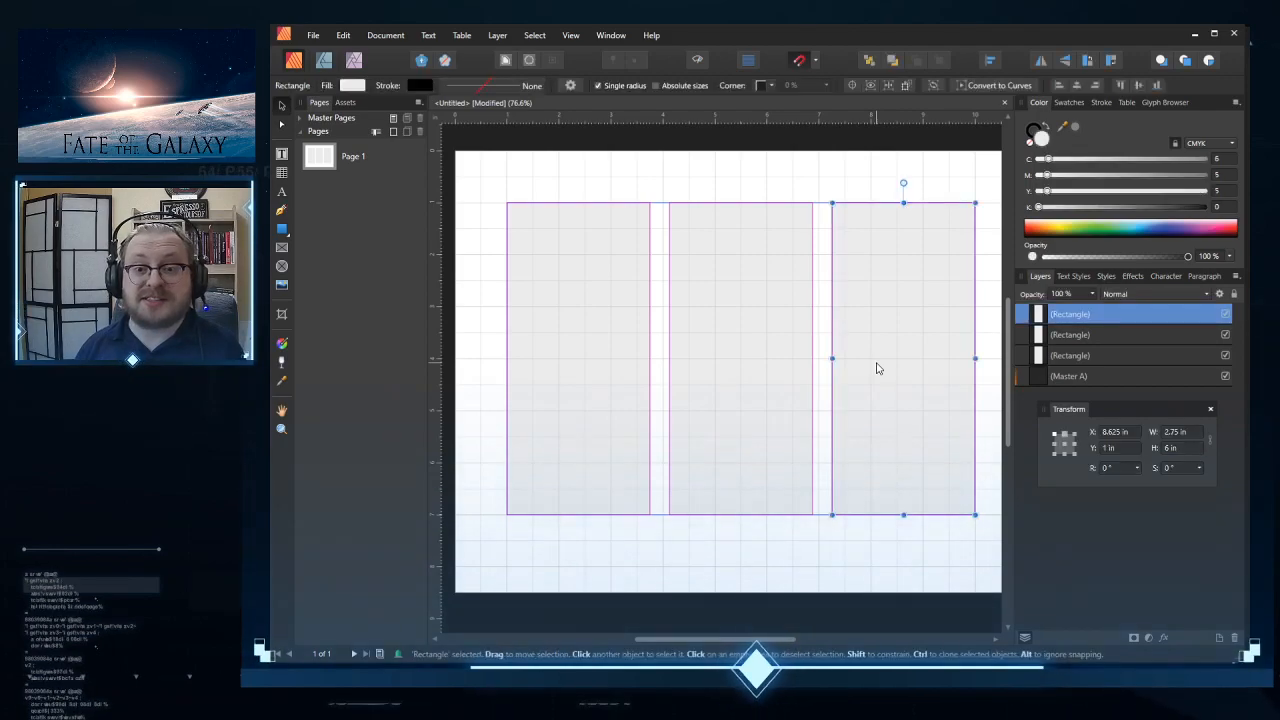
{"action": "left_click", "coordinate": [813, 569]}
{"action": "key", "text": "ctrl+v"}
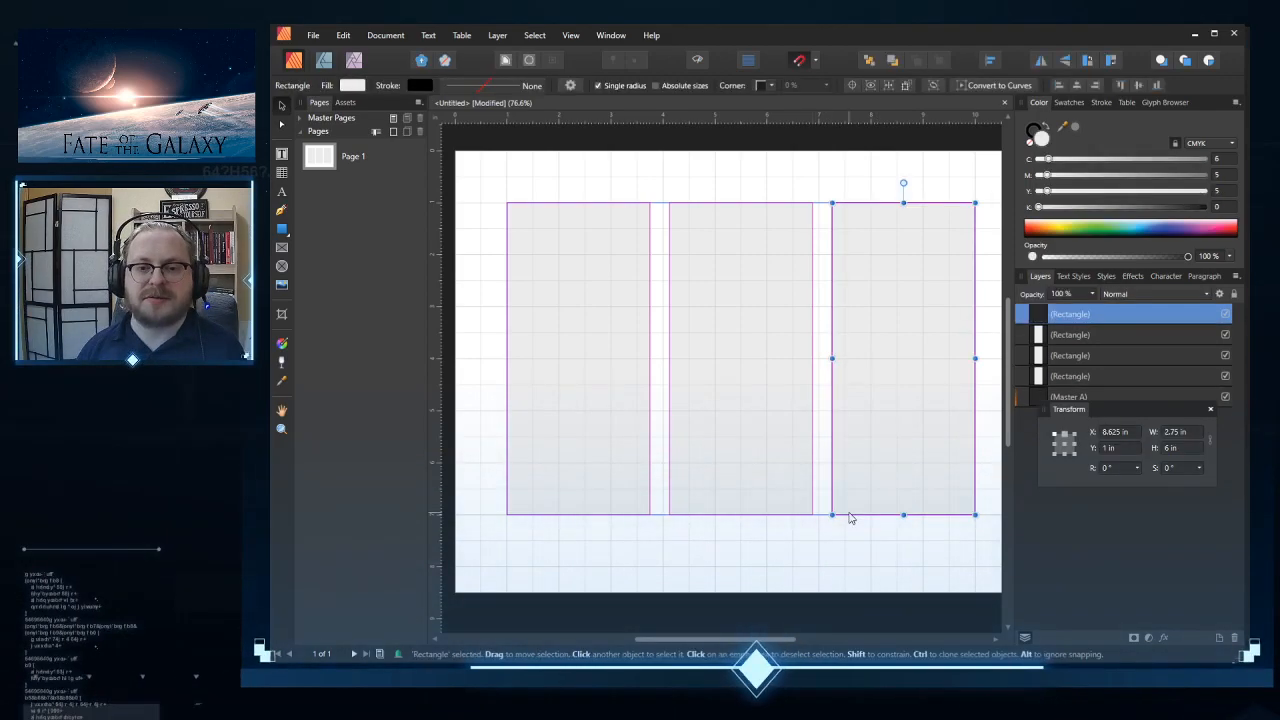
{"action": "left_click_drag", "start_coordinate": [903, 515], "coordinate": [903, 306]}
{"action": "left_click_drag", "start_coordinate": [831, 256], "coordinate": [508, 253]}
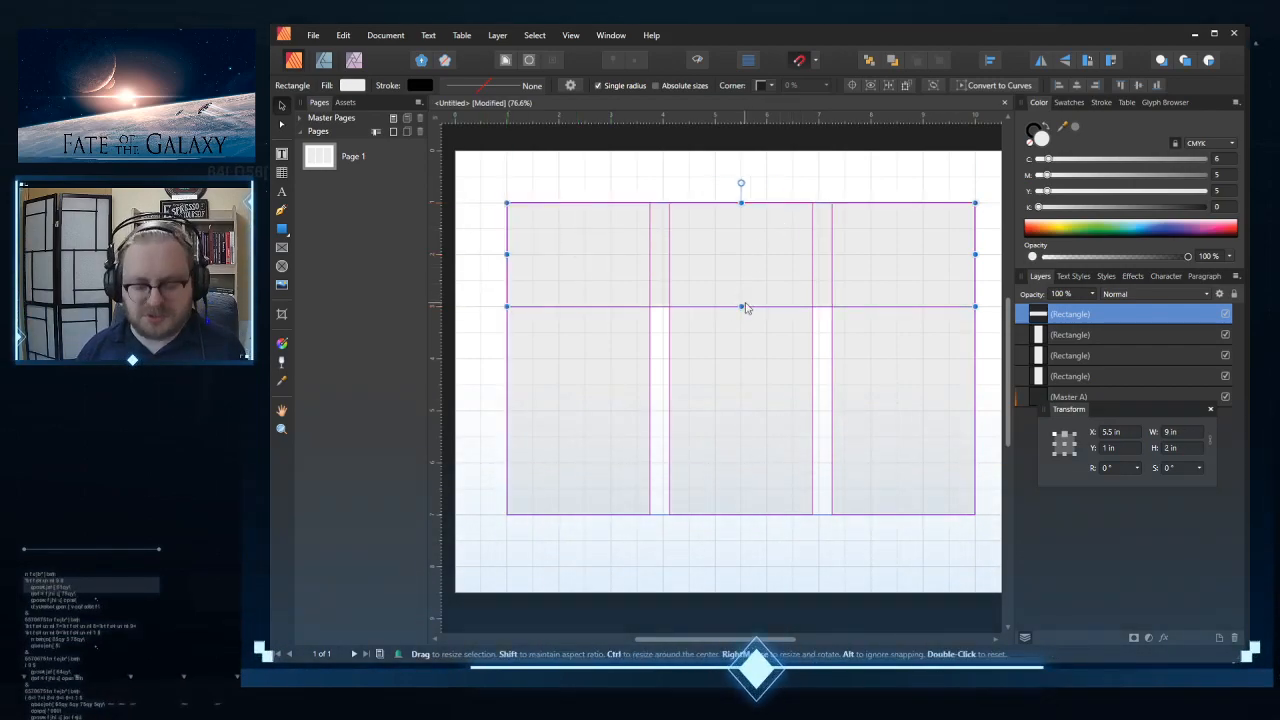
Step: Set the horizontal band's height to 2.75 in, keeping its upper edge on the top margin
{"action": "left_click", "coordinate": [757, 426]}
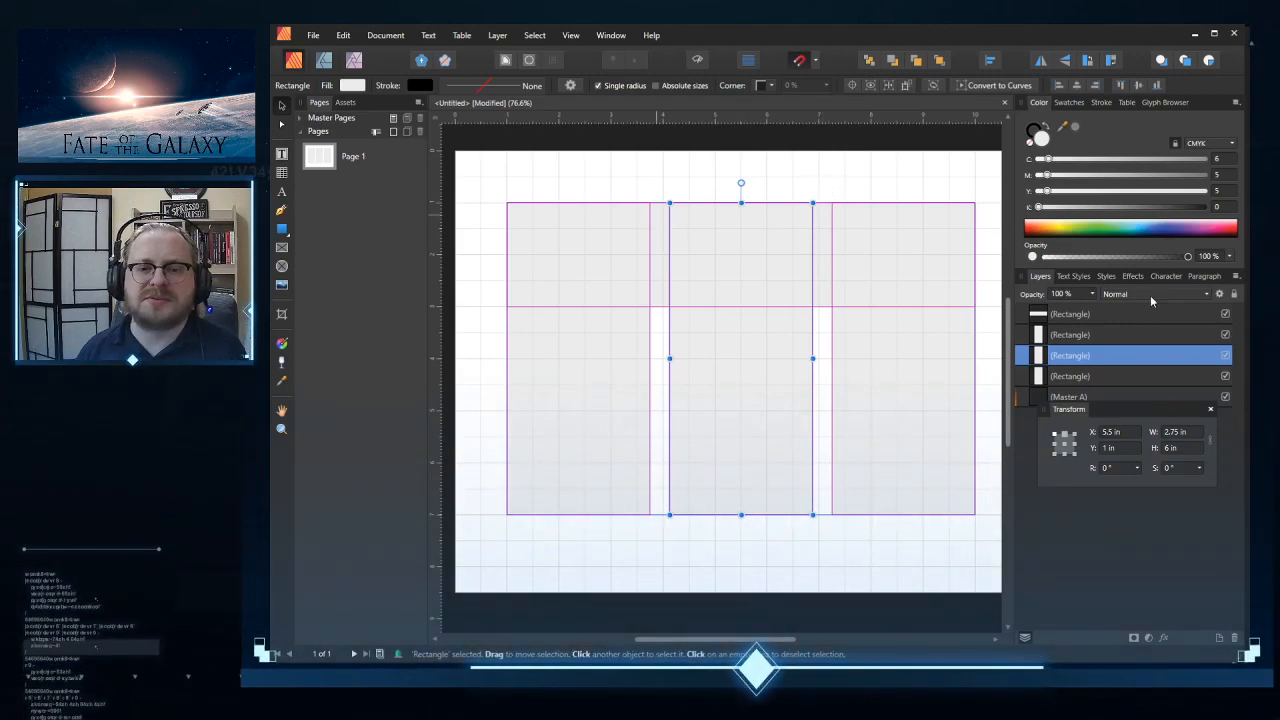
{"action": "key", "text": "ctrl+d"}
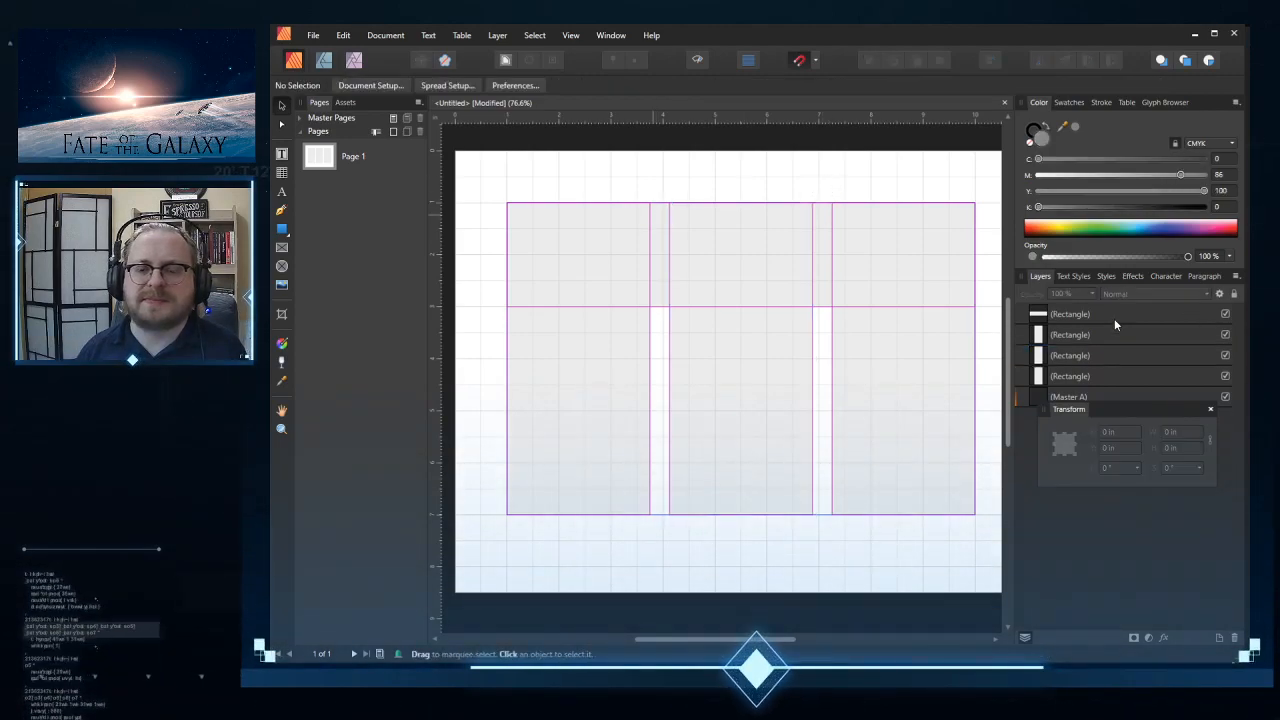
{"action": "left_click", "coordinate": [1037, 317]}
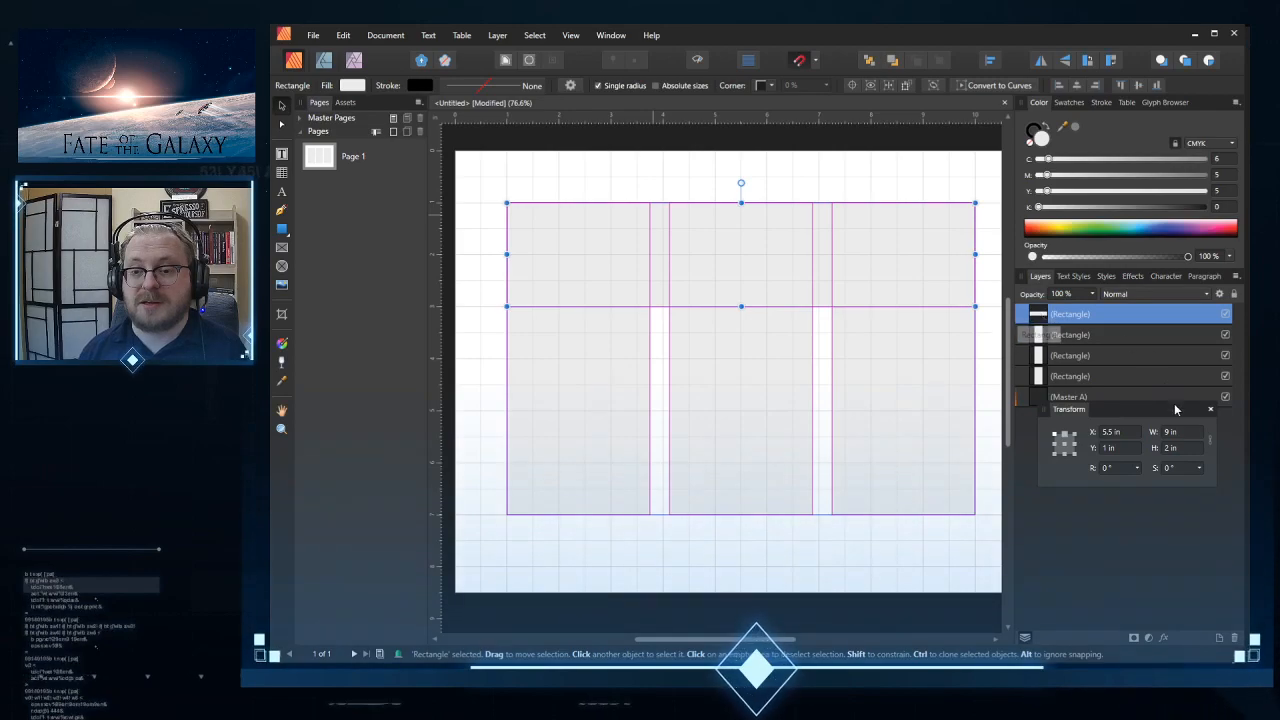
{"action": "left_click", "coordinate": [1176, 449]}
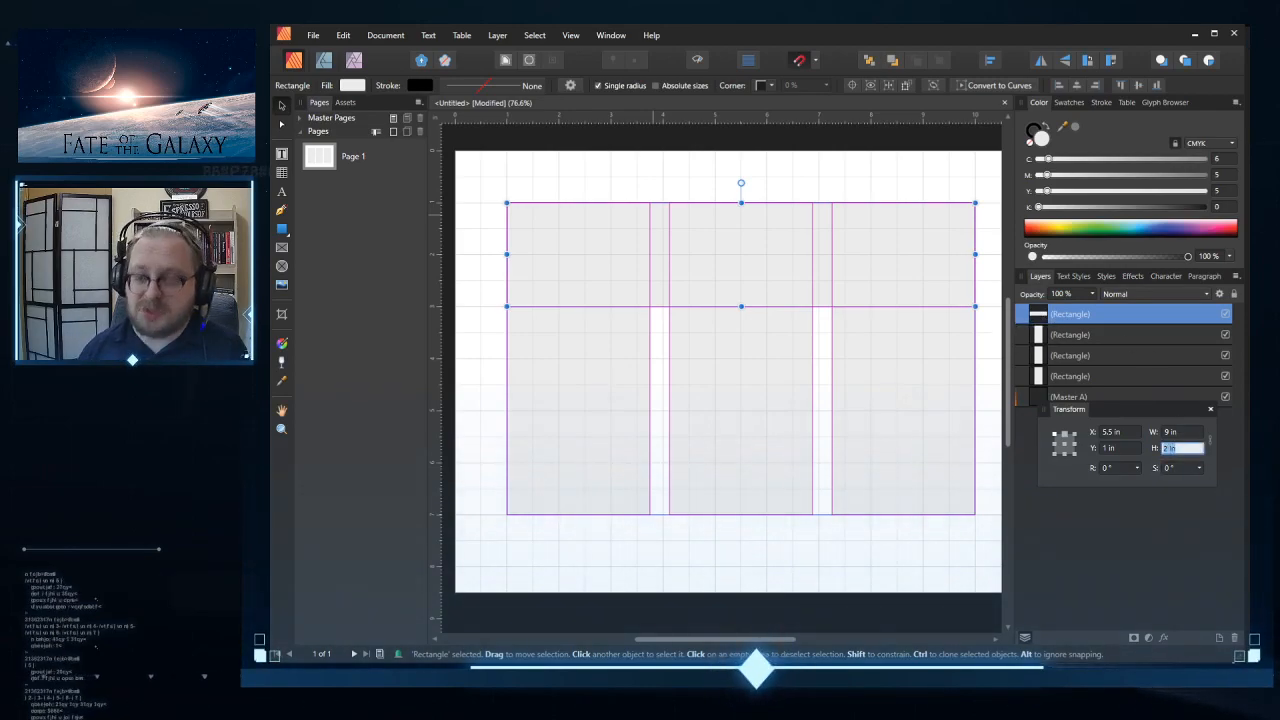
{"action": "type", "text": "2.75"}
{"action": "key", "text": "Return"}
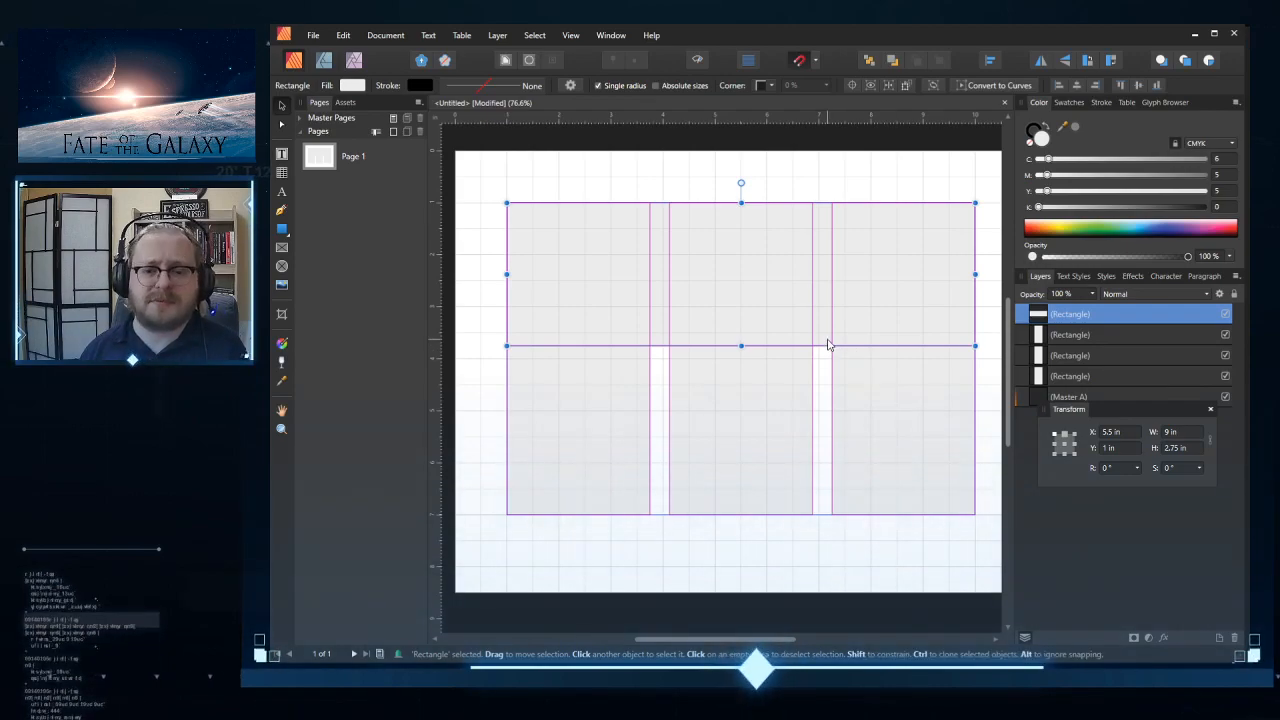
Step: Place a copy of the horizontal band directly below, with its lower edge on the bottom margin
{"action": "left_click", "coordinate": [820, 187]}
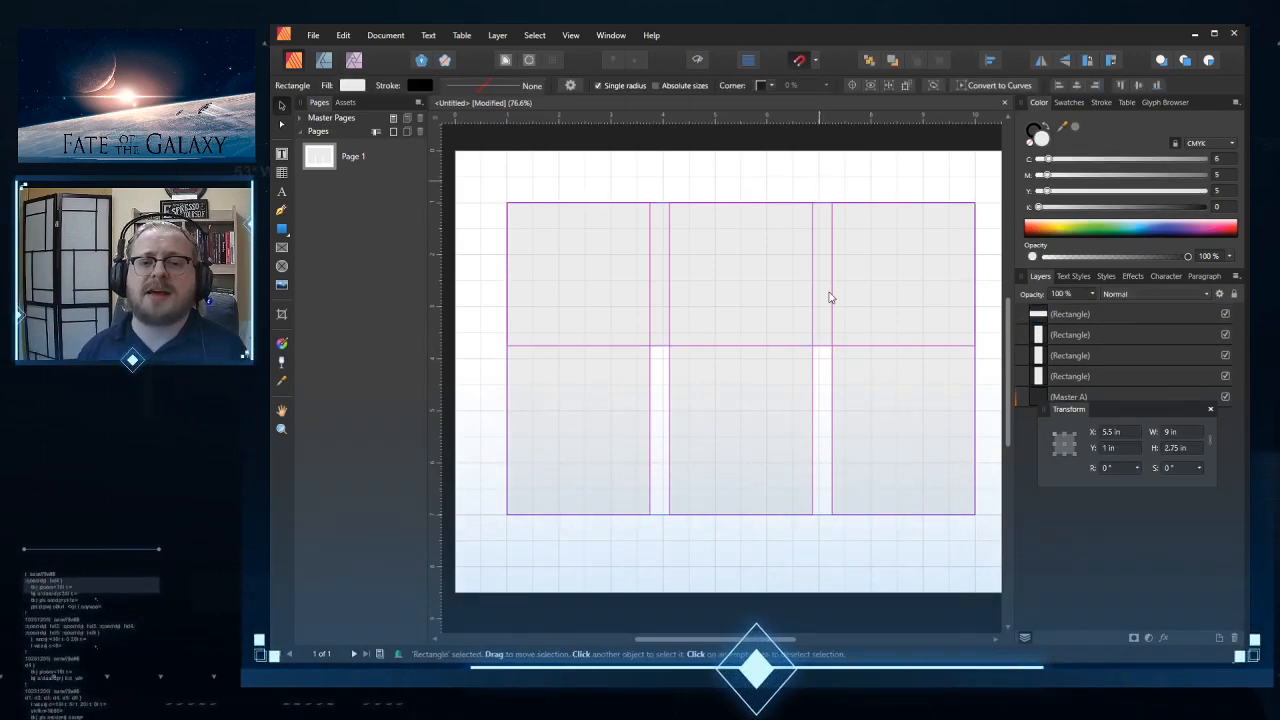
{"action": "left_click", "coordinate": [820, 323]}
{"action": "left_click_drag", "start_coordinate": [820, 323], "coordinate": [817, 492]}
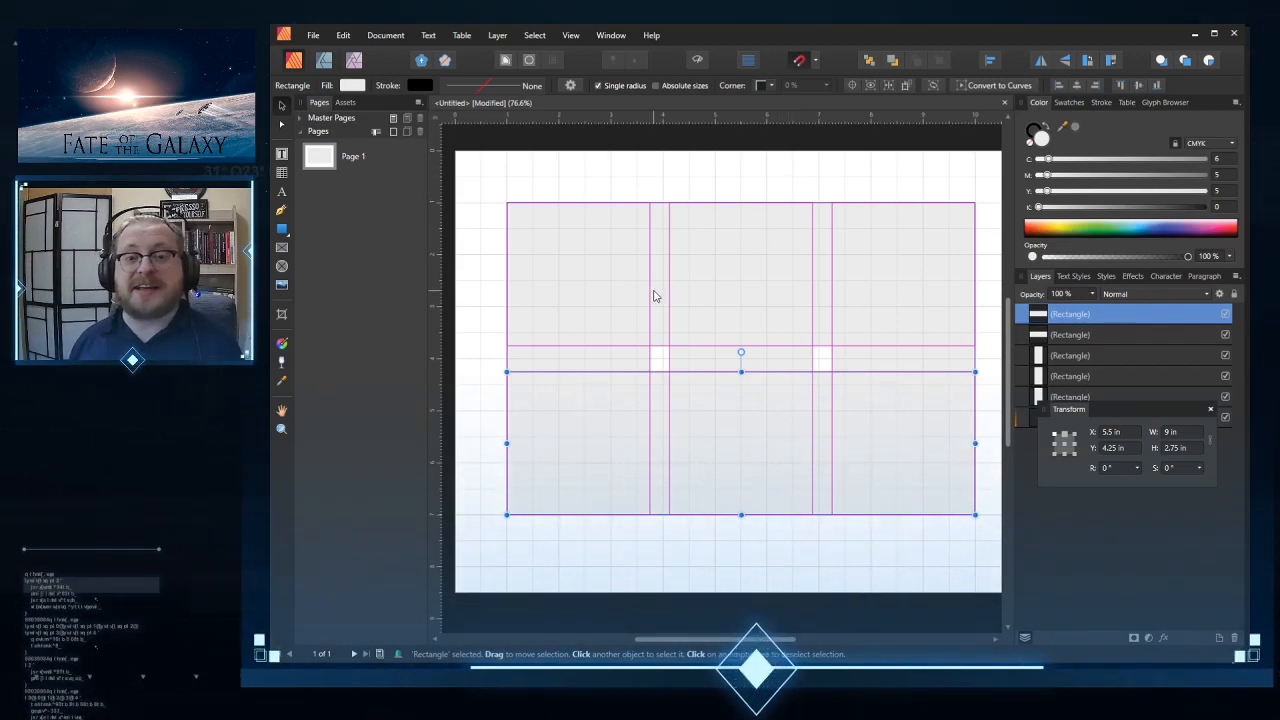
Step: Select both horizontal bands and all three columns together
{"action": "left_click", "coordinate": [611, 345]}
{"action": "left_click", "coordinate": [591, 426], "text": "shift"}
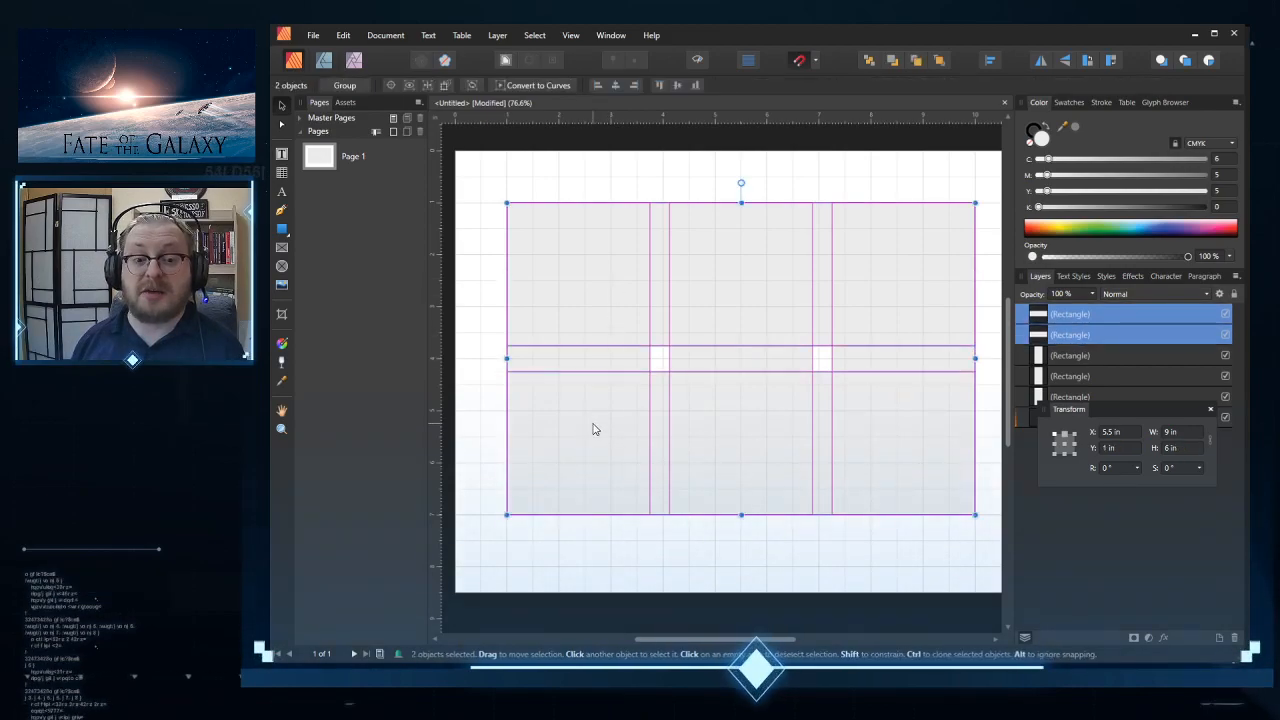
{"action": "left_click", "coordinate": [613, 363], "text": "shift"}
{"action": "left_click", "coordinate": [756, 361], "text": "shift"}
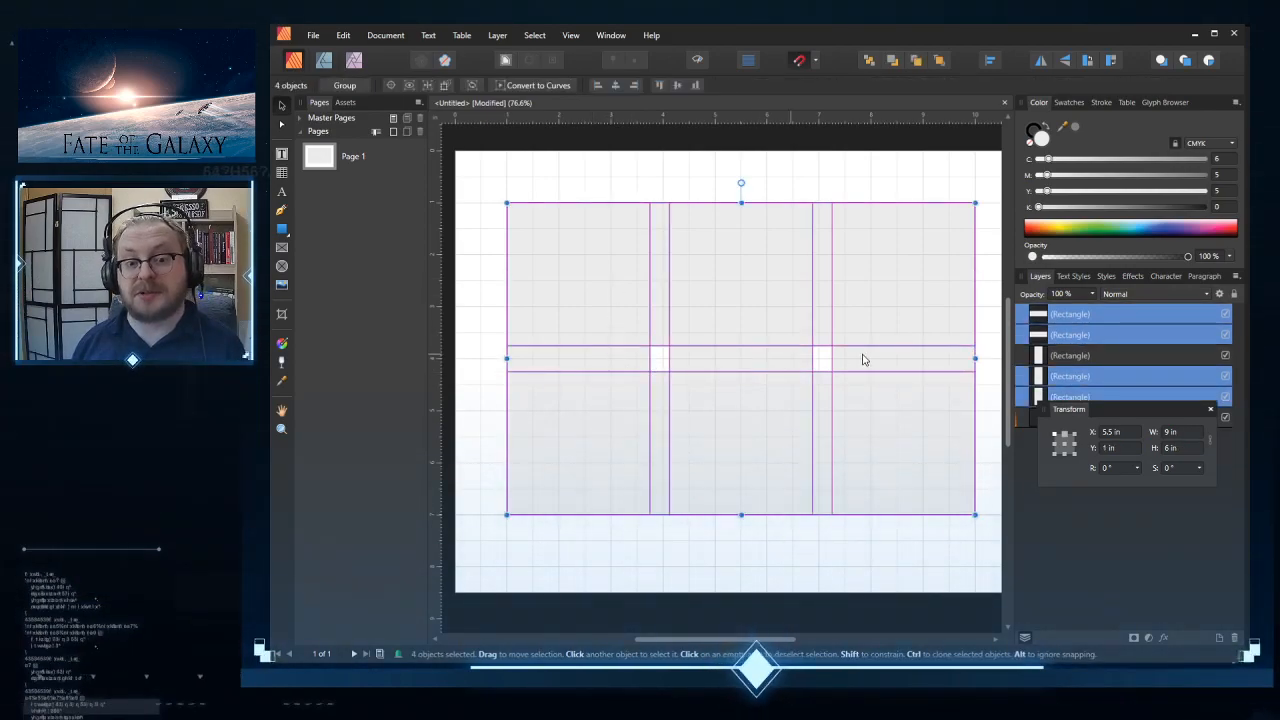
{"action": "left_click", "coordinate": [880, 358], "text": "shift"}
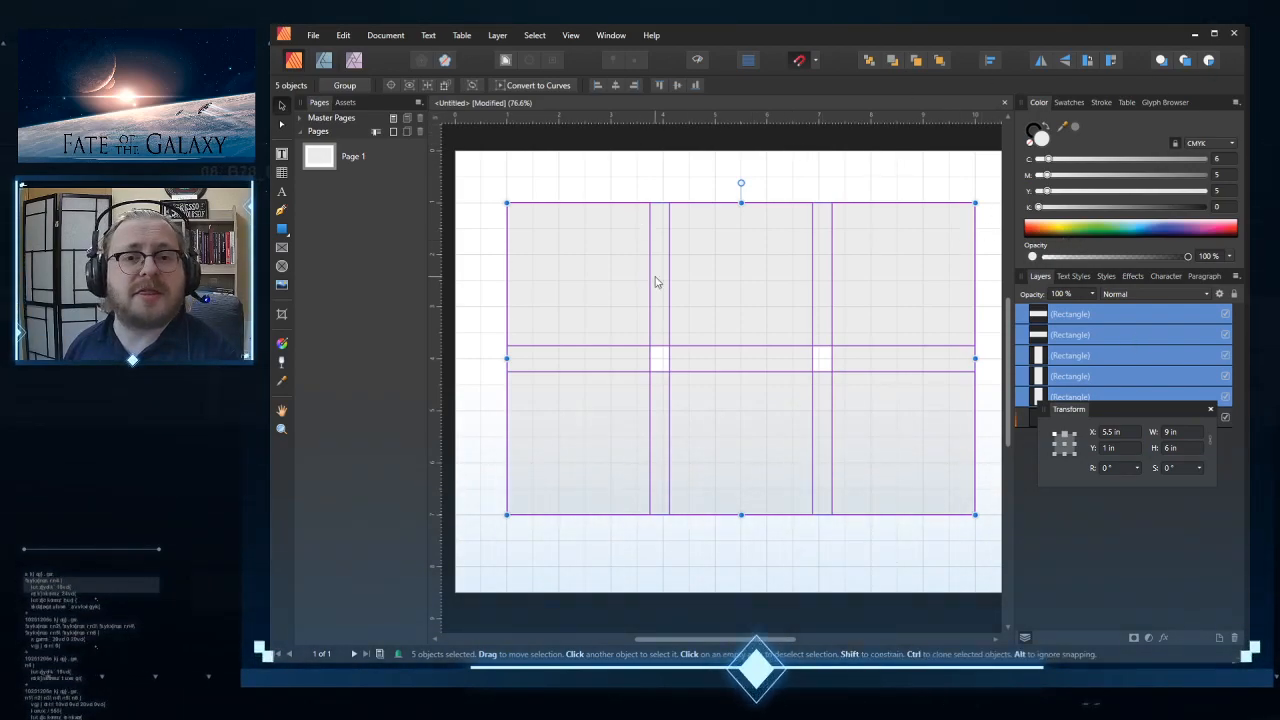
Step: Preview the rectangles without grid and margins, with nothing selected, and return to the normal view
{"action": "left_click", "coordinate": [699, 61]}
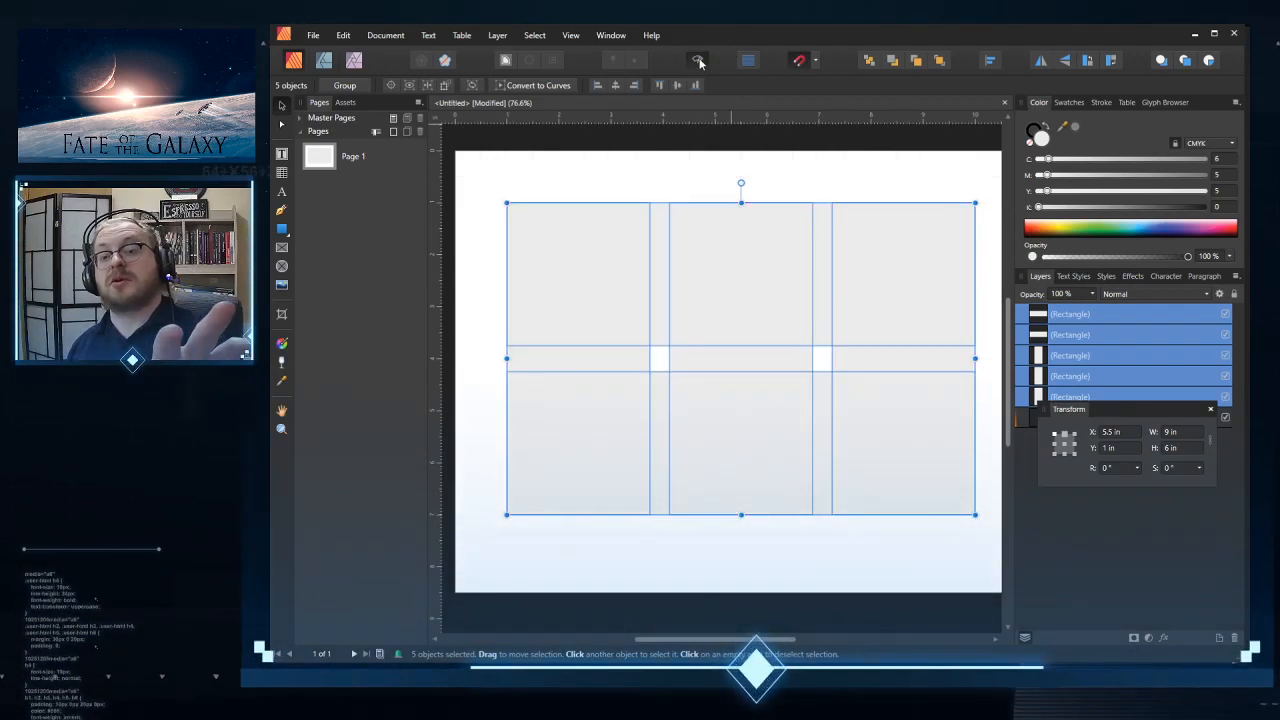
{"action": "left_click", "coordinate": [686, 190]}
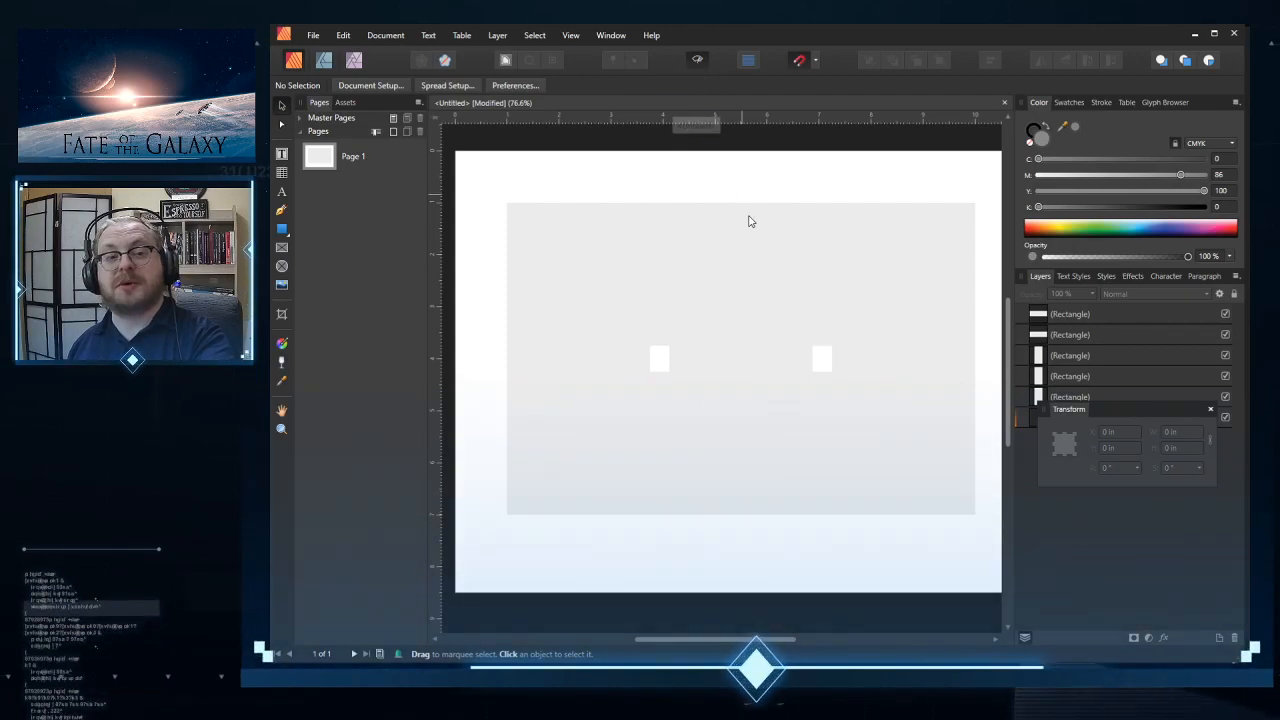
{"action": "left_click", "coordinate": [697, 59]}
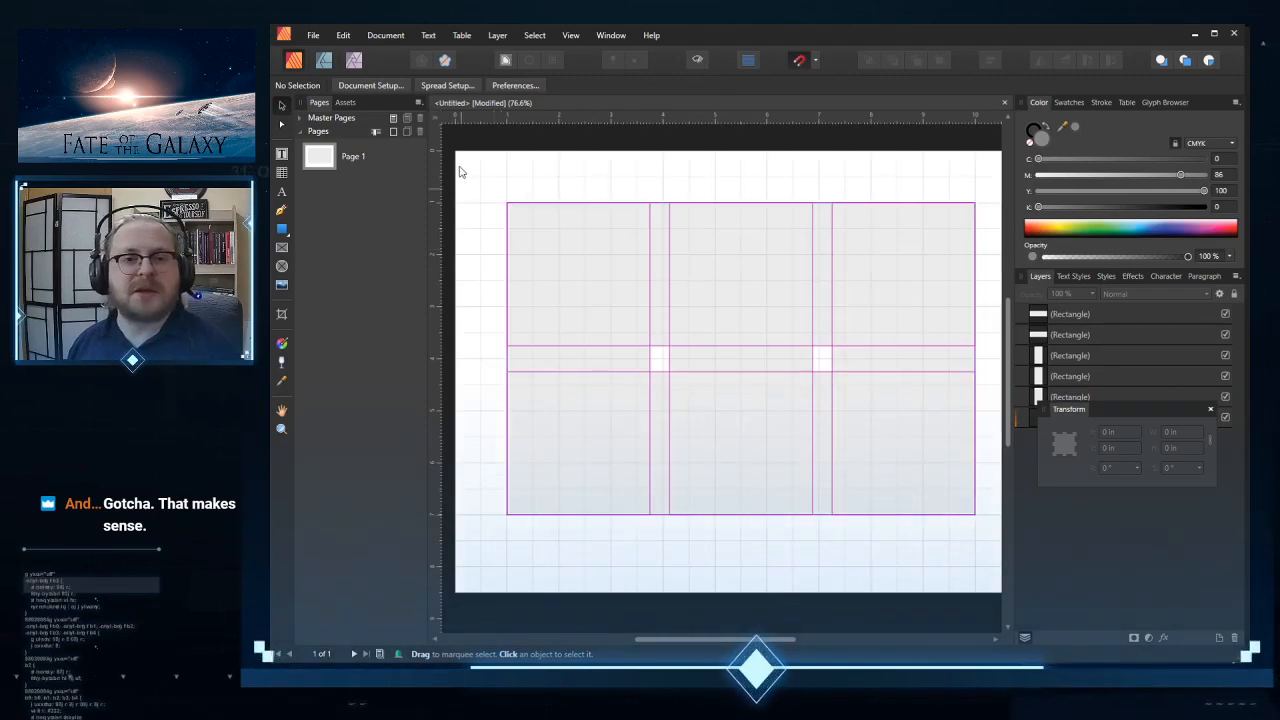
Step: Select all five rectangles and combine them with the XOR operation in the Designer persona
{"action": "left_click_drag", "start_coordinate": [467, 170], "coordinate": [988, 563]}
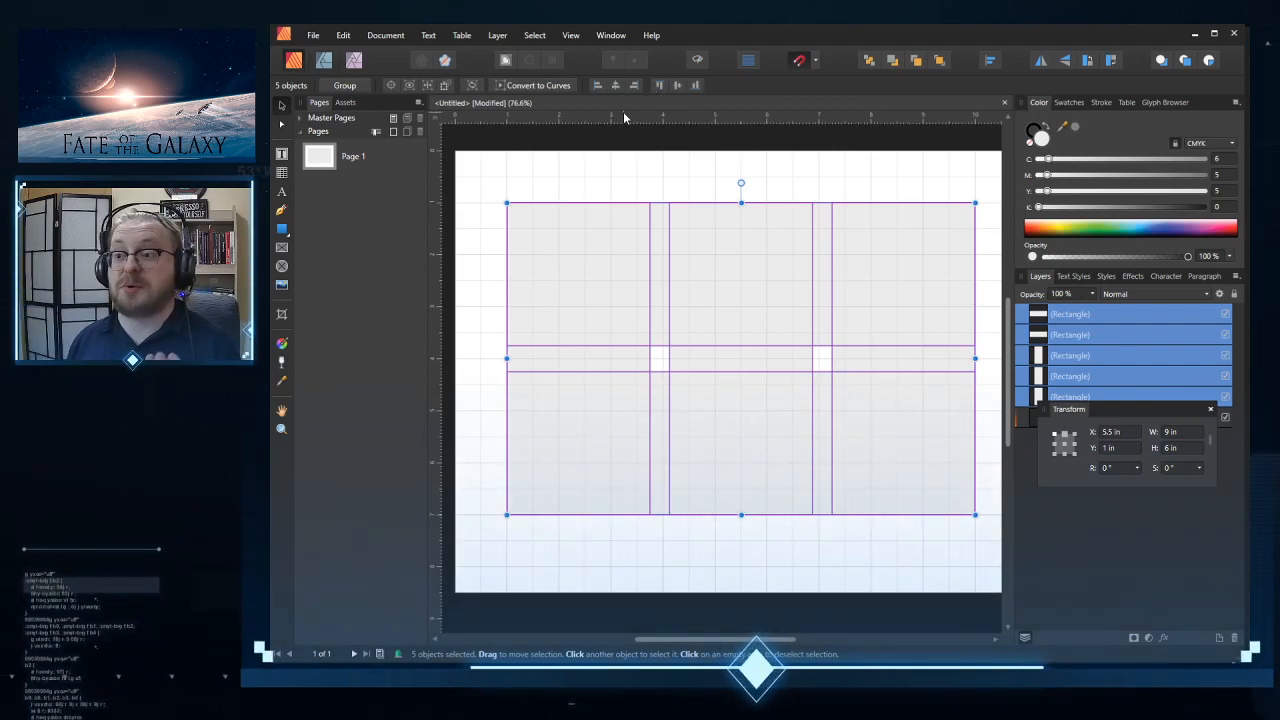
{"action": "left_click", "coordinate": [325, 62]}
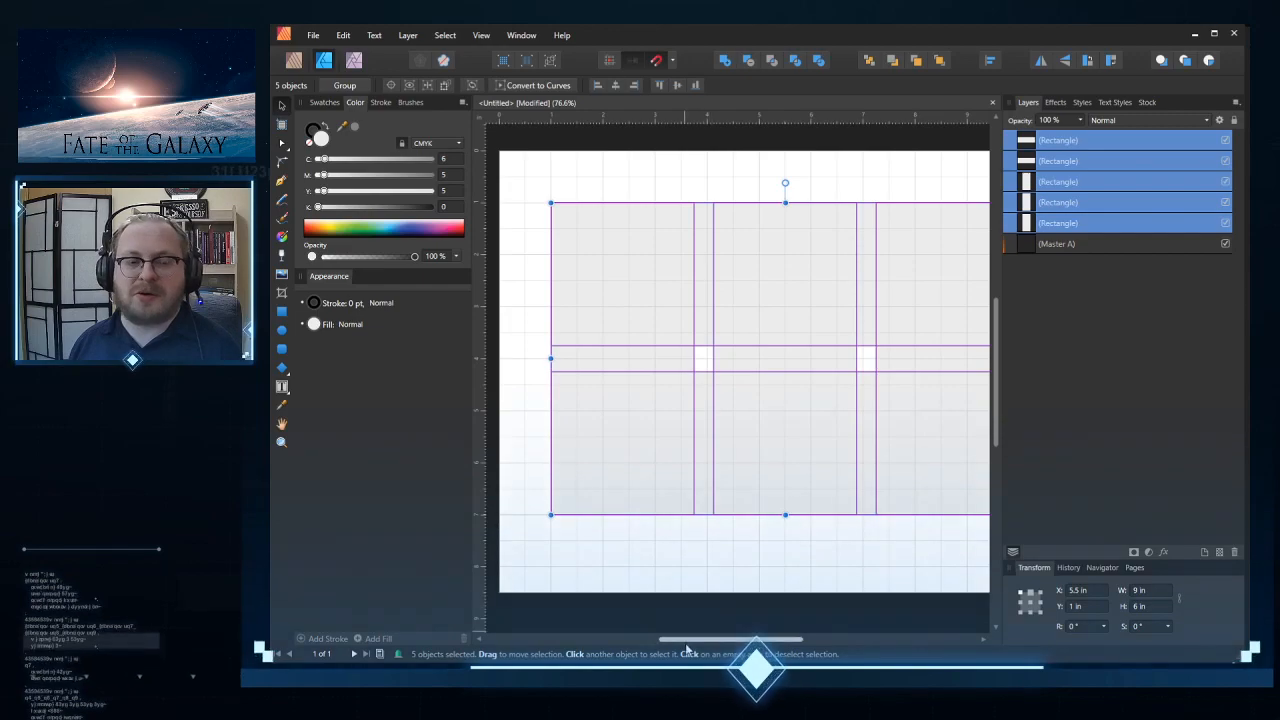
{"action": "left_click_drag", "start_coordinate": [685, 641], "coordinate": [691, 646]}
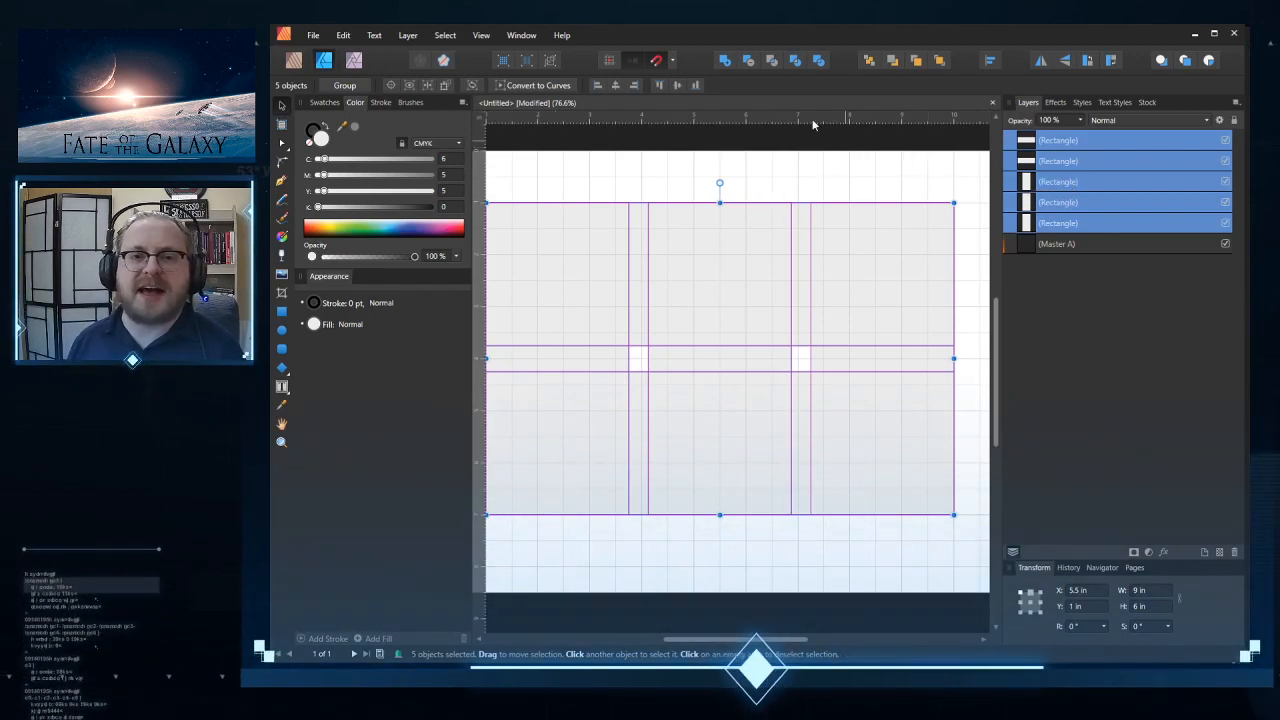
{"action": "left_click", "coordinate": [797, 62]}
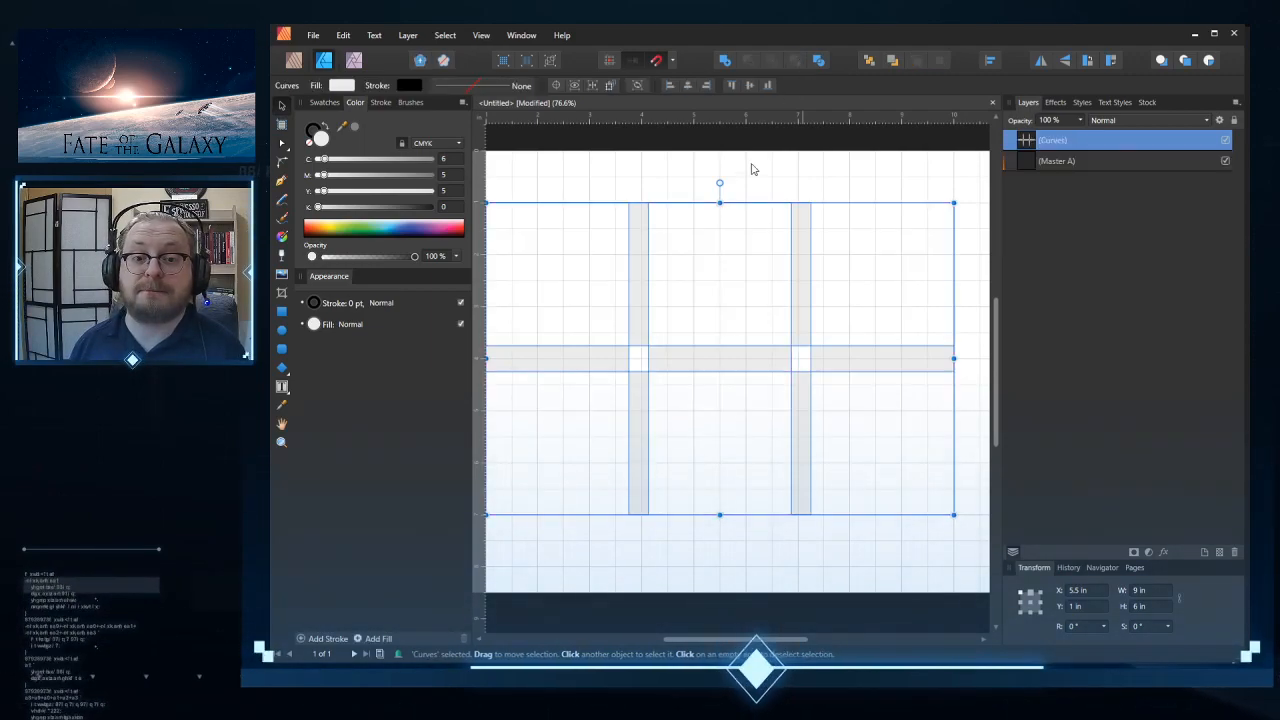
{"action": "left_click", "coordinate": [774, 169]}
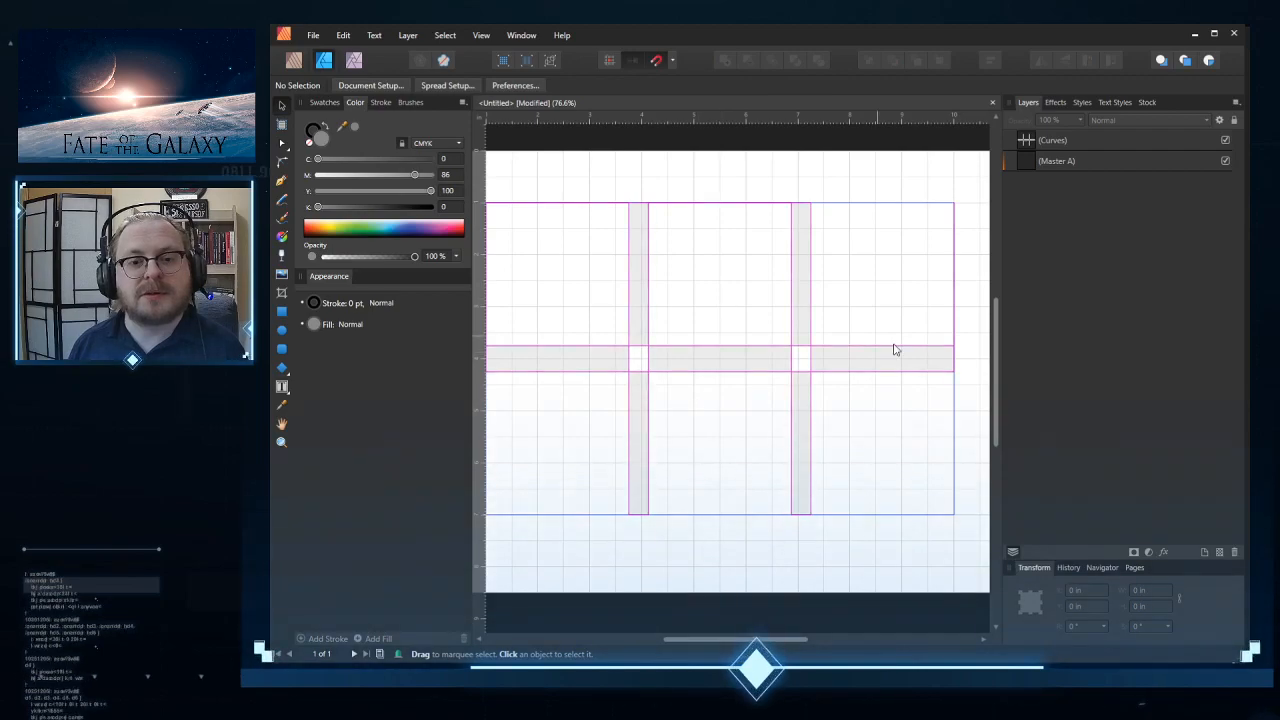
Step: Undo the XOR combination and split the five rectangles with the Divide operation instead
{"action": "left_click", "coordinate": [812, 326]}
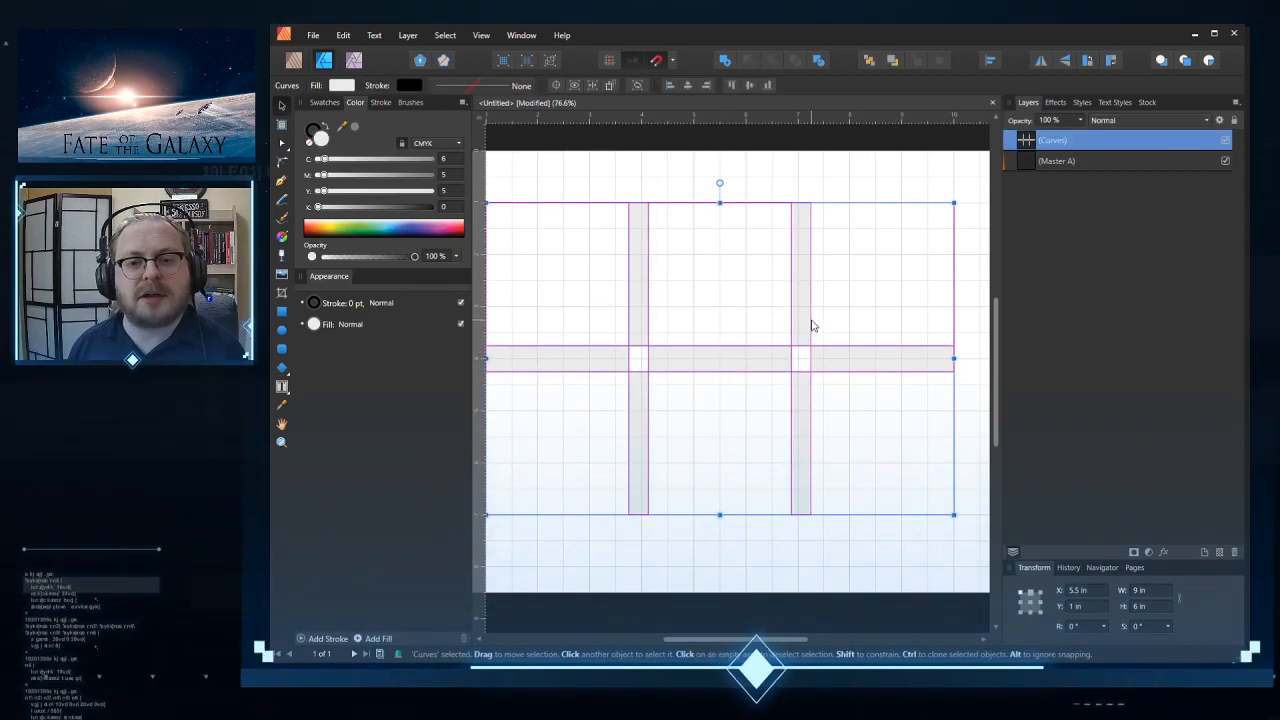
{"action": "left_click", "coordinate": [343, 35]}
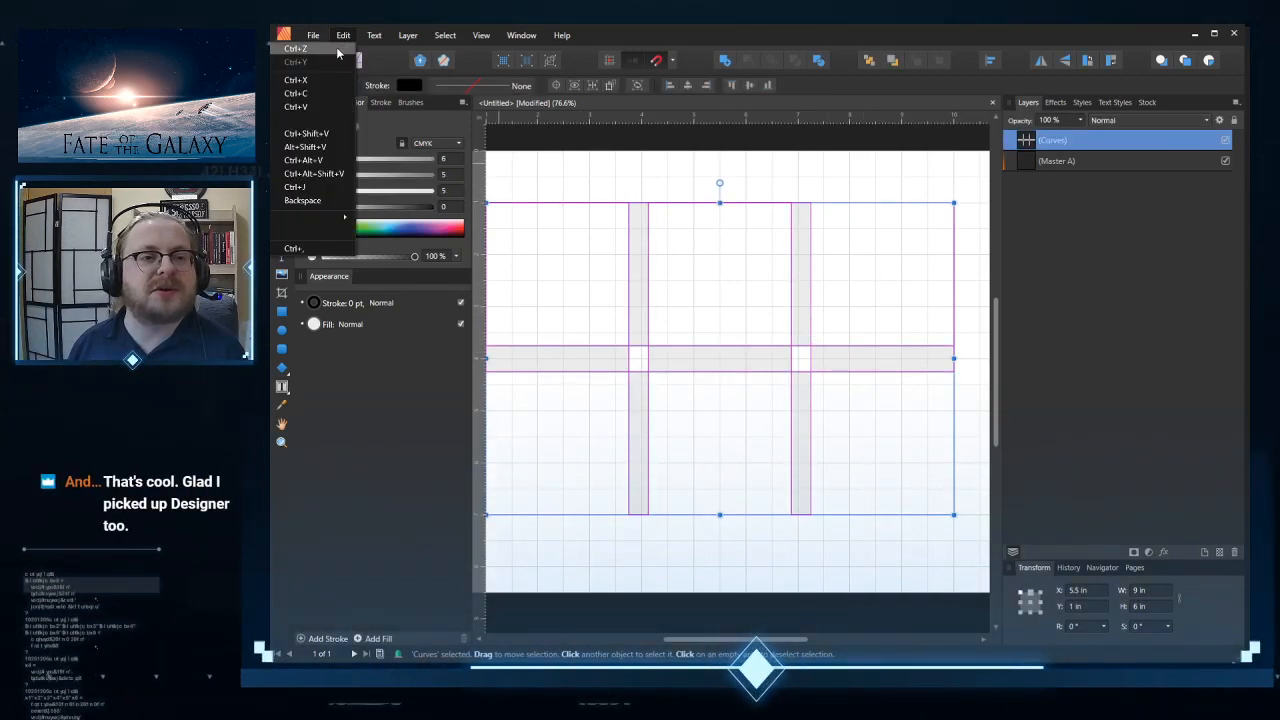
{"action": "left_click", "coordinate": [297, 50]}
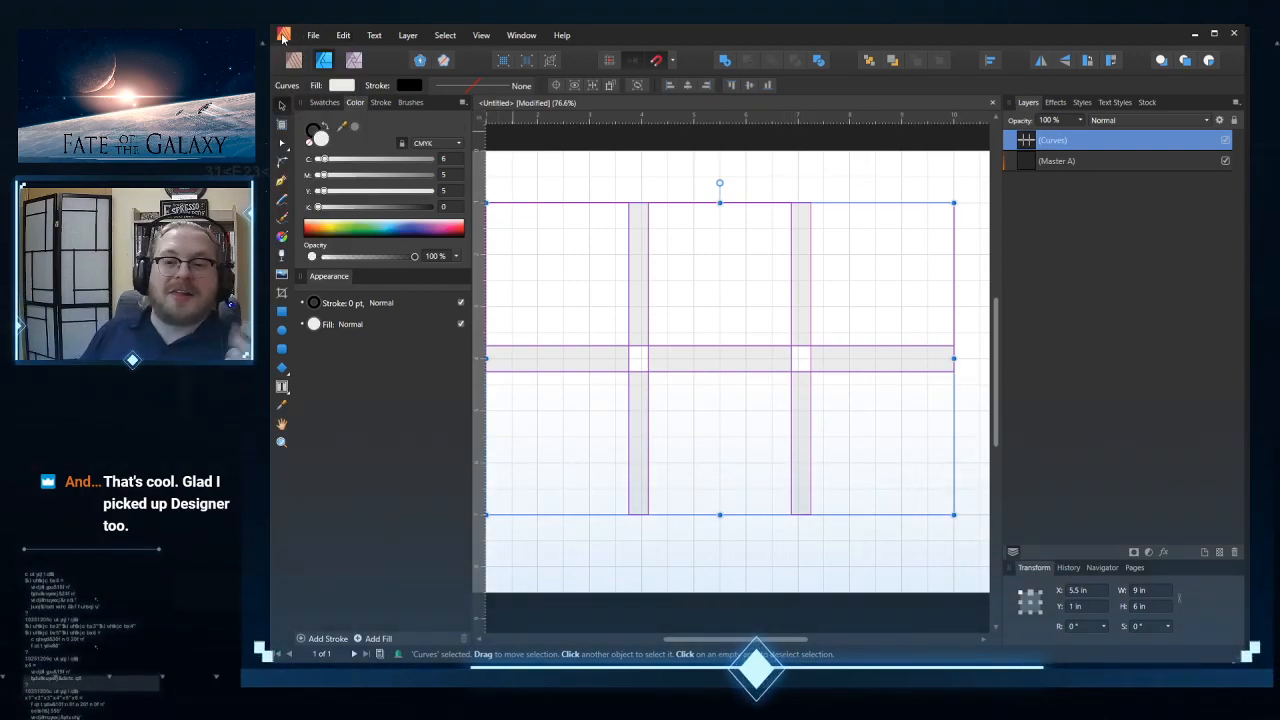
{"action": "left_click", "coordinate": [343, 35]}
{"action": "left_click", "coordinate": [326, 49]}
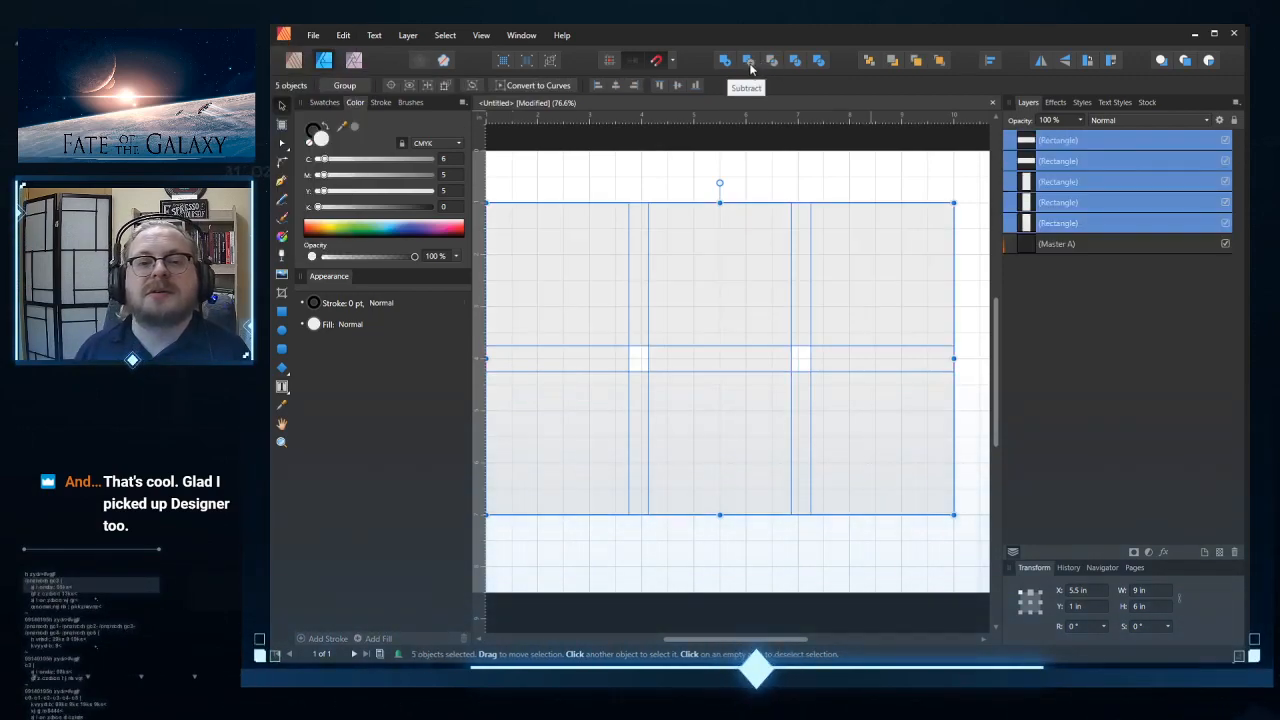
{"action": "left_click", "coordinate": [818, 61]}
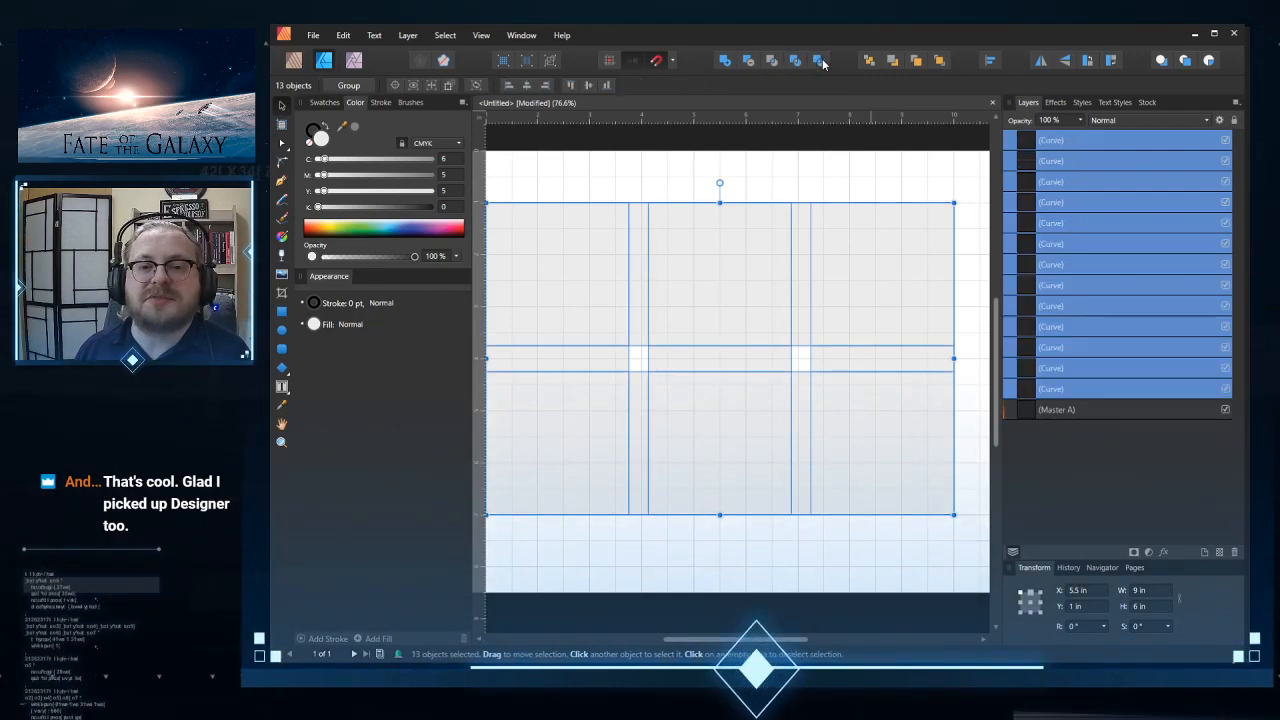
Step: Delete the lower-row gutter piece between the second and third columns, and the curve forming both upper-row vertical gutters
{"action": "left_click", "coordinate": [800, 231]}
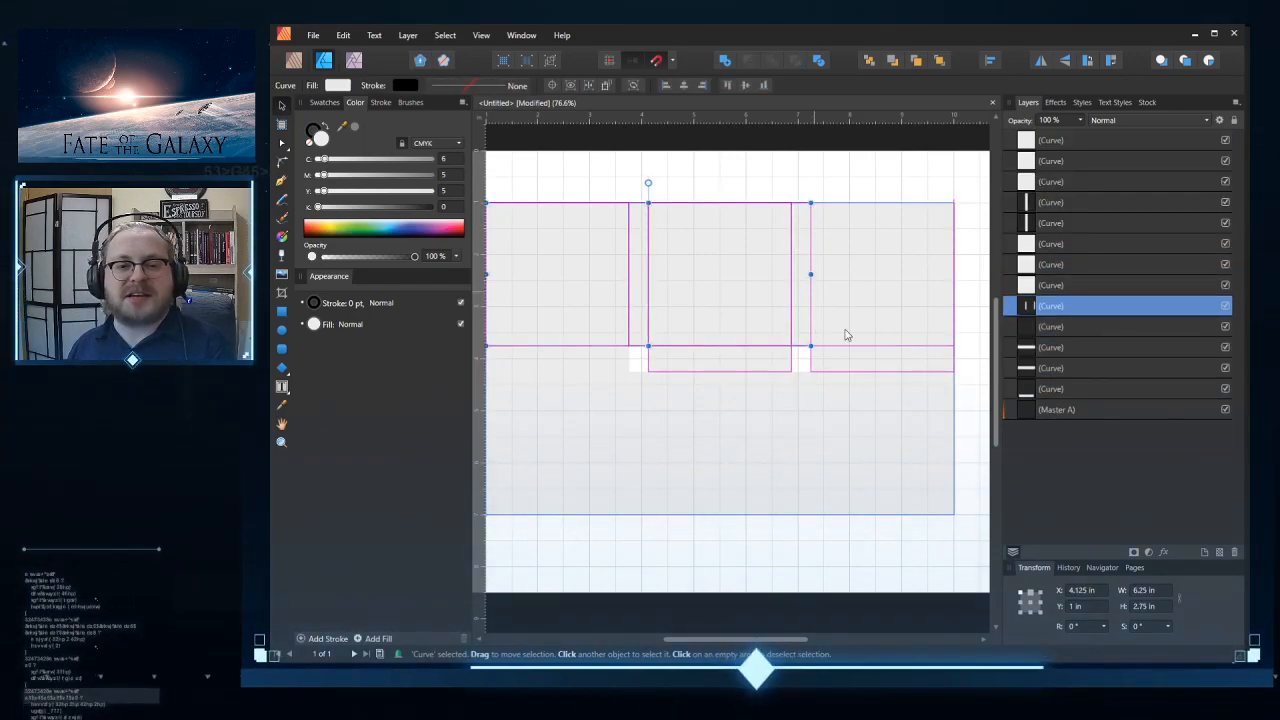
{"action": "left_click", "coordinate": [797, 424]}
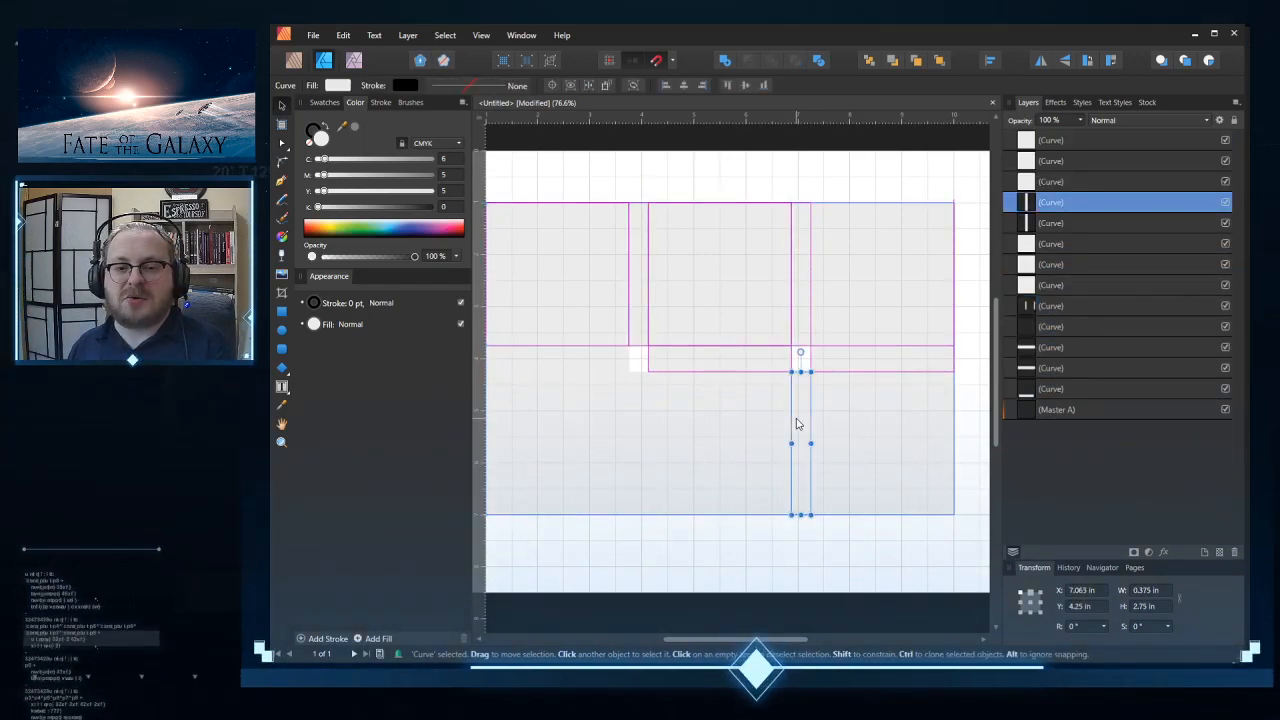
{"action": "key", "text": "Delete"}
{"action": "left_click", "coordinate": [797, 333]}
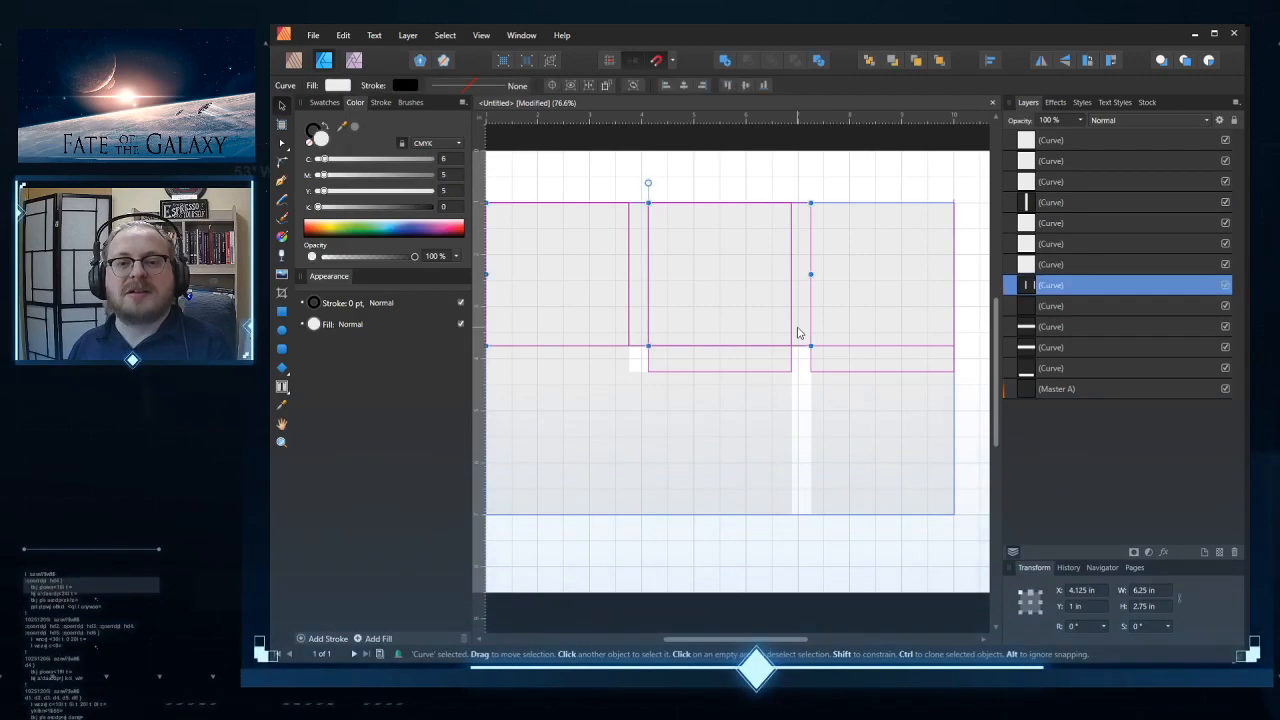
{"action": "key", "text": "a"}
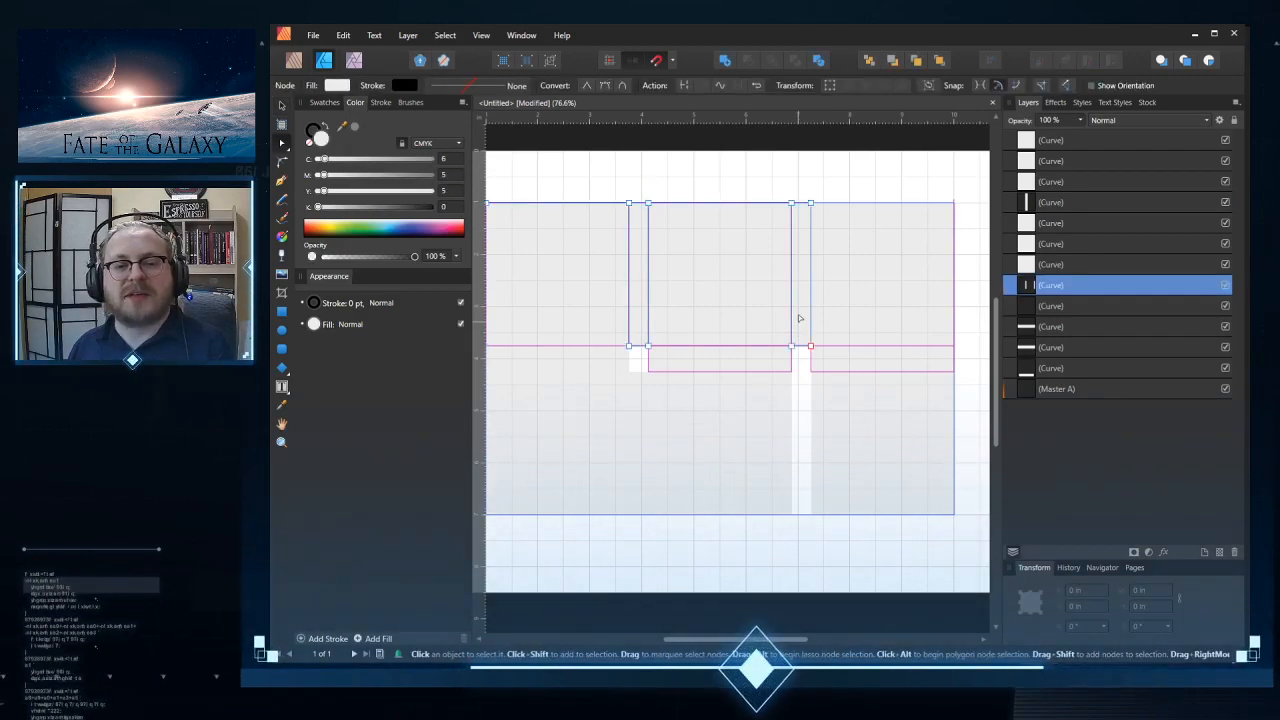
{"action": "key", "text": "Delete"}
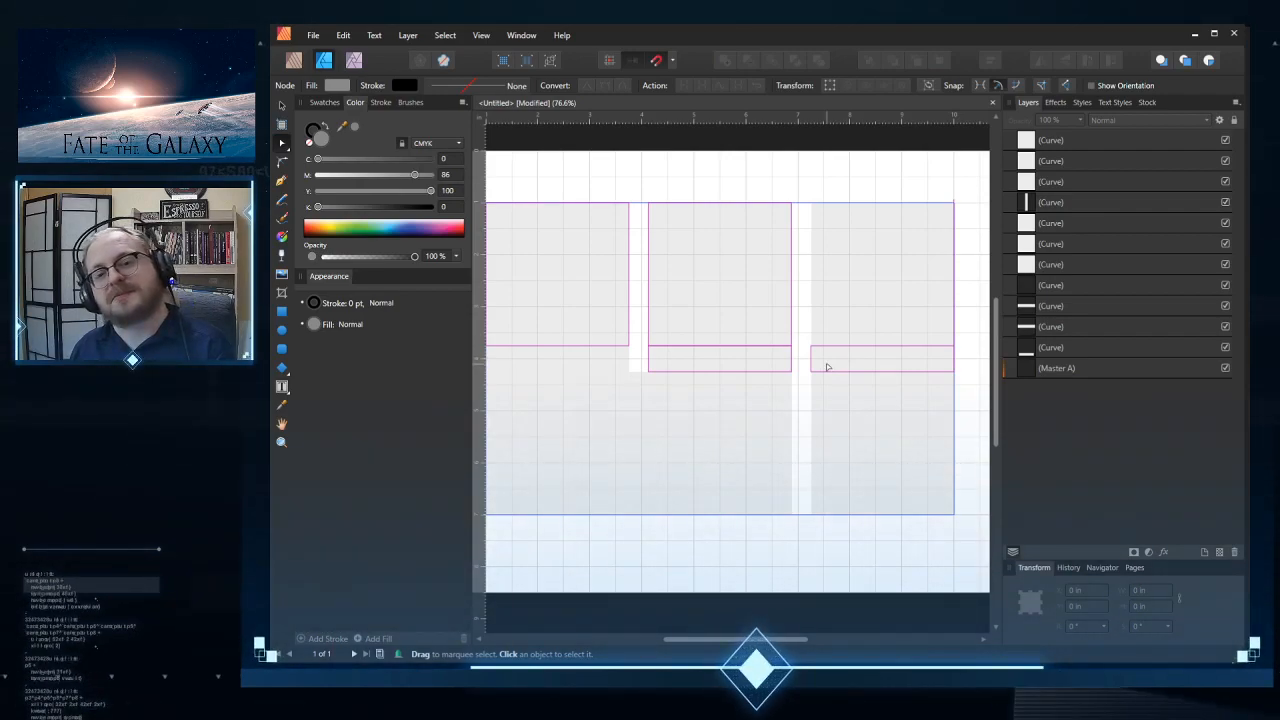
Step: Delete the three horizontal strips between the upper and lower rows of squares
{"action": "left_click", "coordinate": [827, 369]}
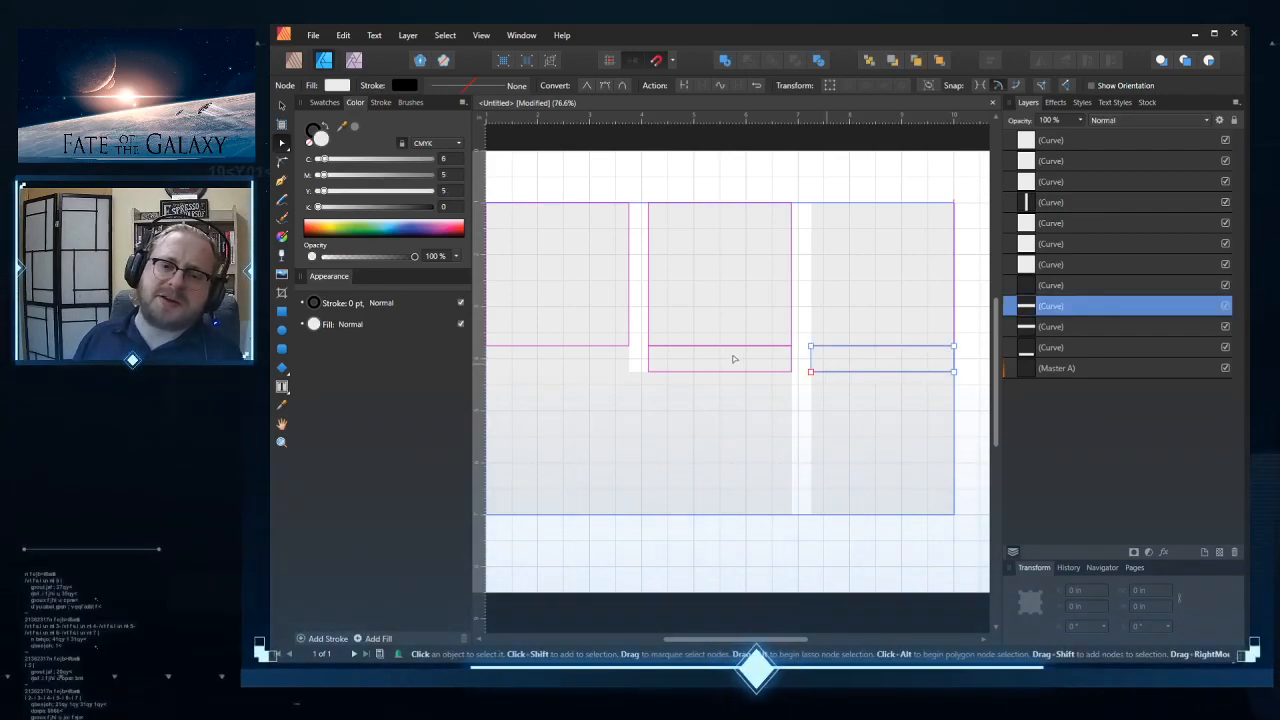
{"action": "key", "text": "Delete"}
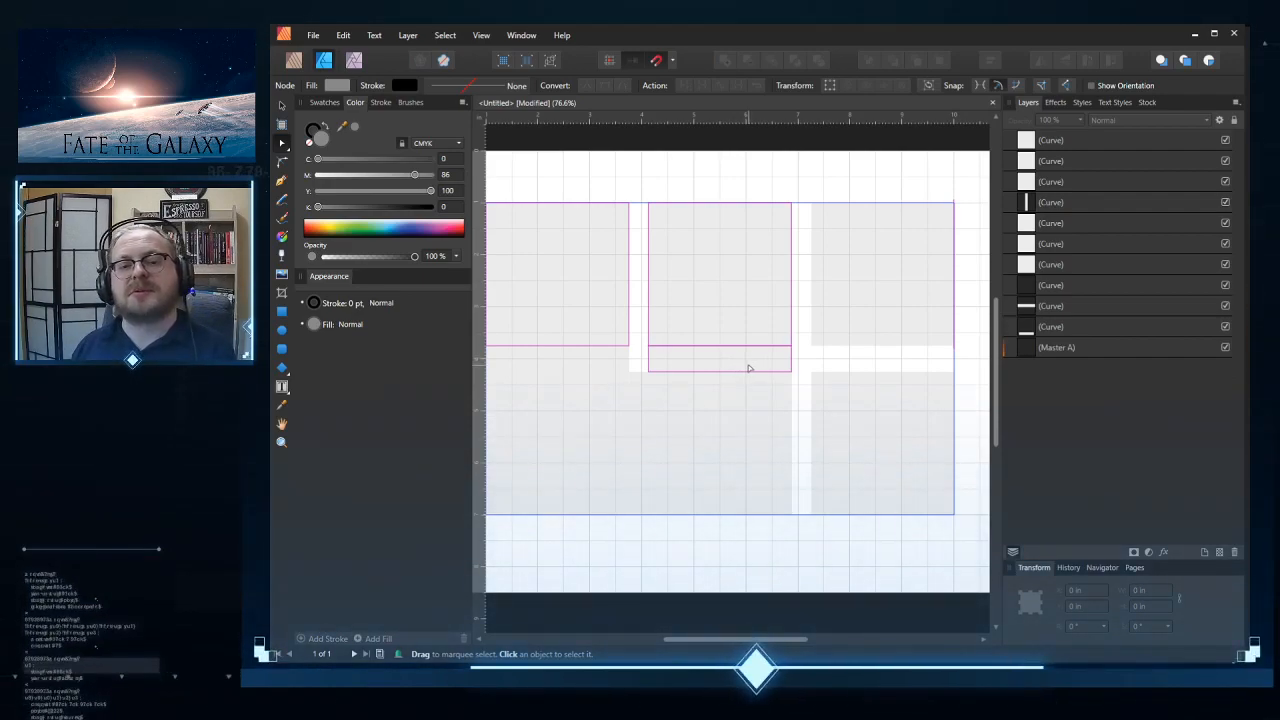
{"action": "left_click", "coordinate": [748, 369]}
{"action": "key", "text": "Delete"}
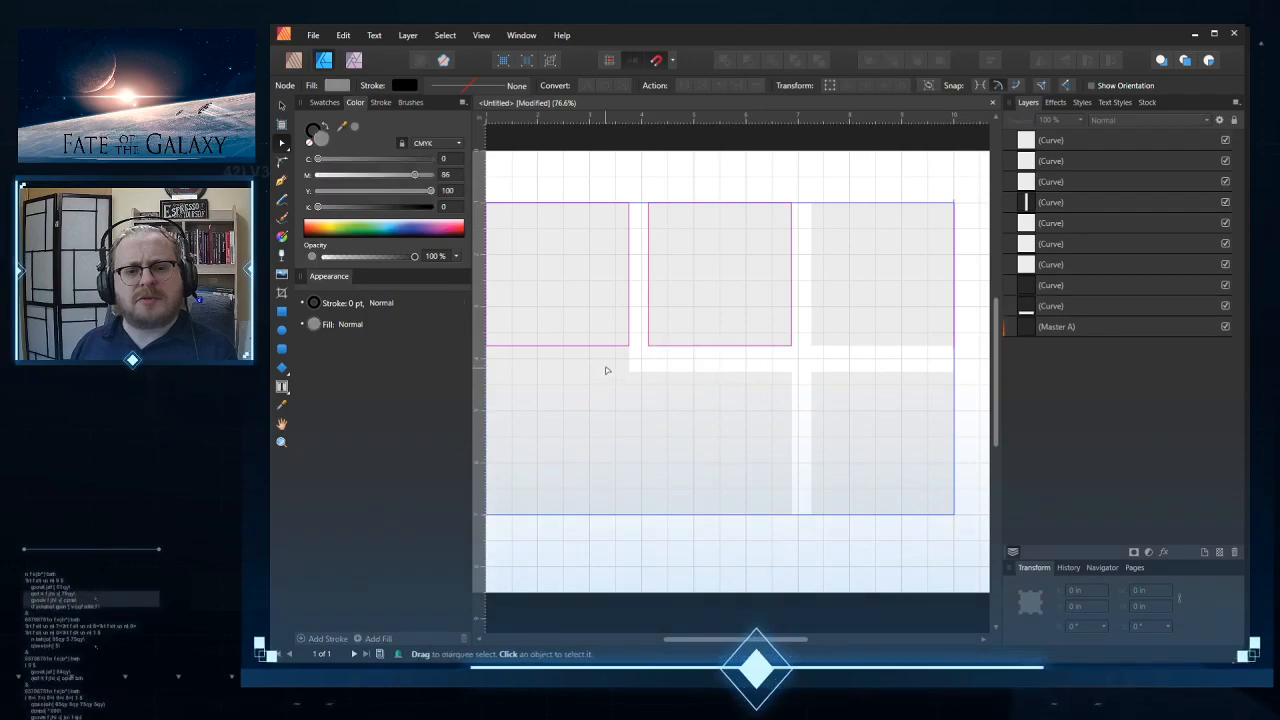
{"action": "left_click", "coordinate": [605, 371]}
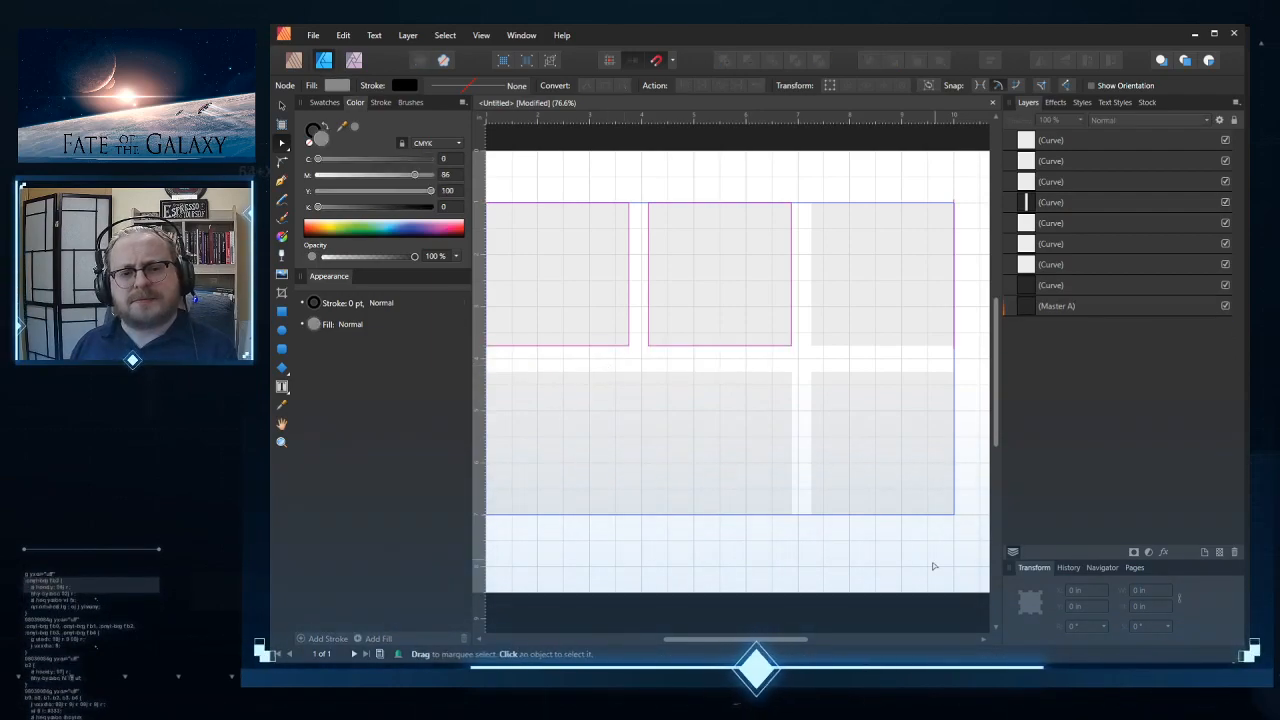
Step: Return to the Publisher persona, dock the floating Transform panel with Pages, and delete the last vertical gutter piece in the lower row
{"action": "left_click_drag", "start_coordinate": [745, 641], "coordinate": [741, 650]}
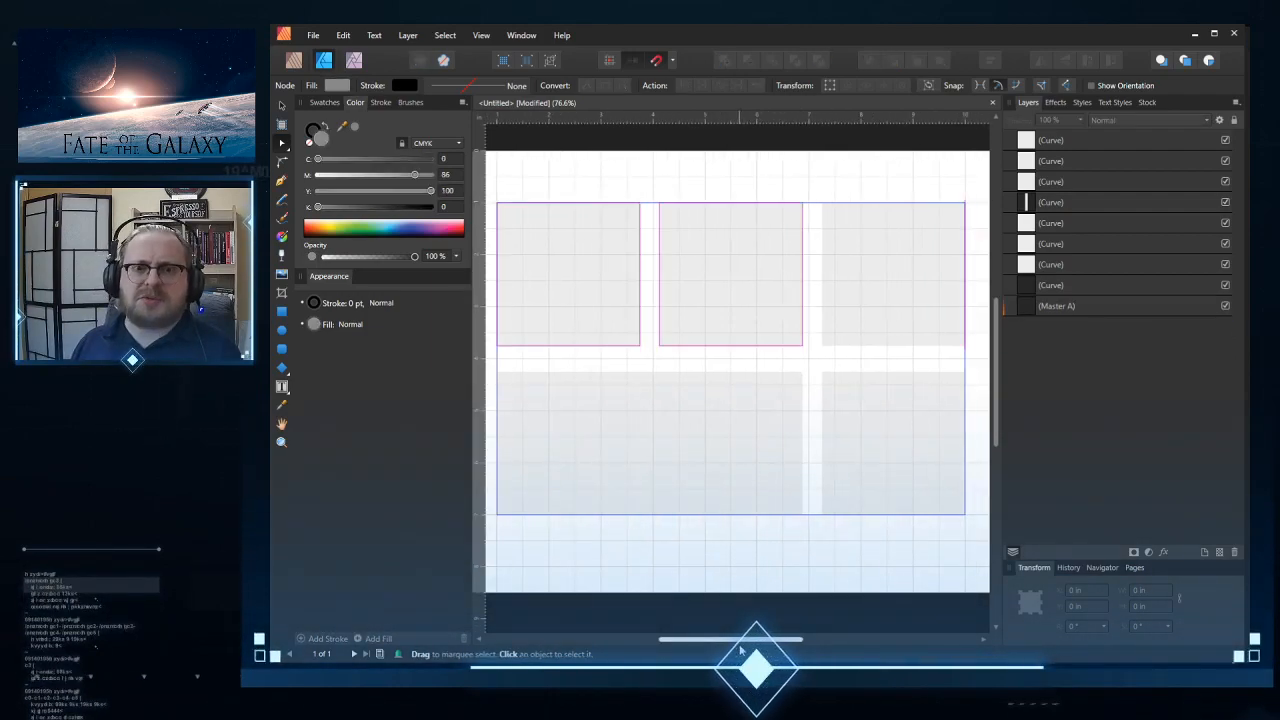
{"action": "left_click", "coordinate": [295, 61]}
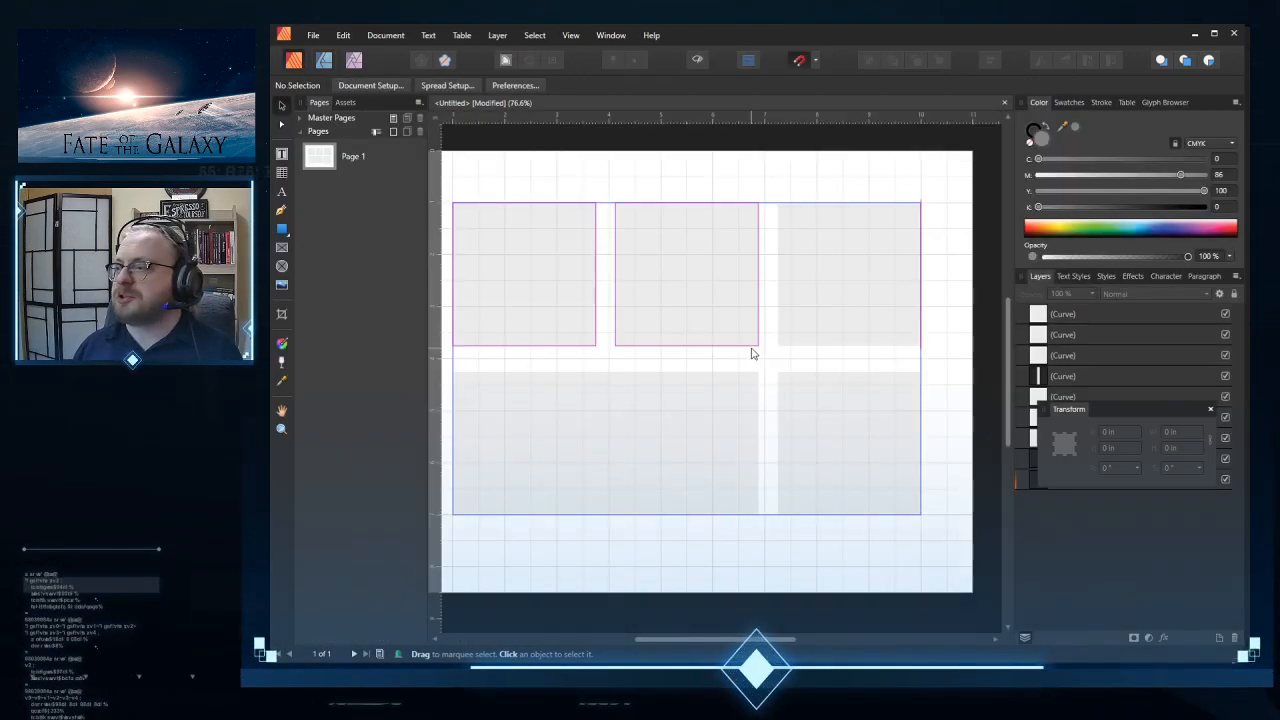
{"action": "left_click", "coordinate": [602, 459]}
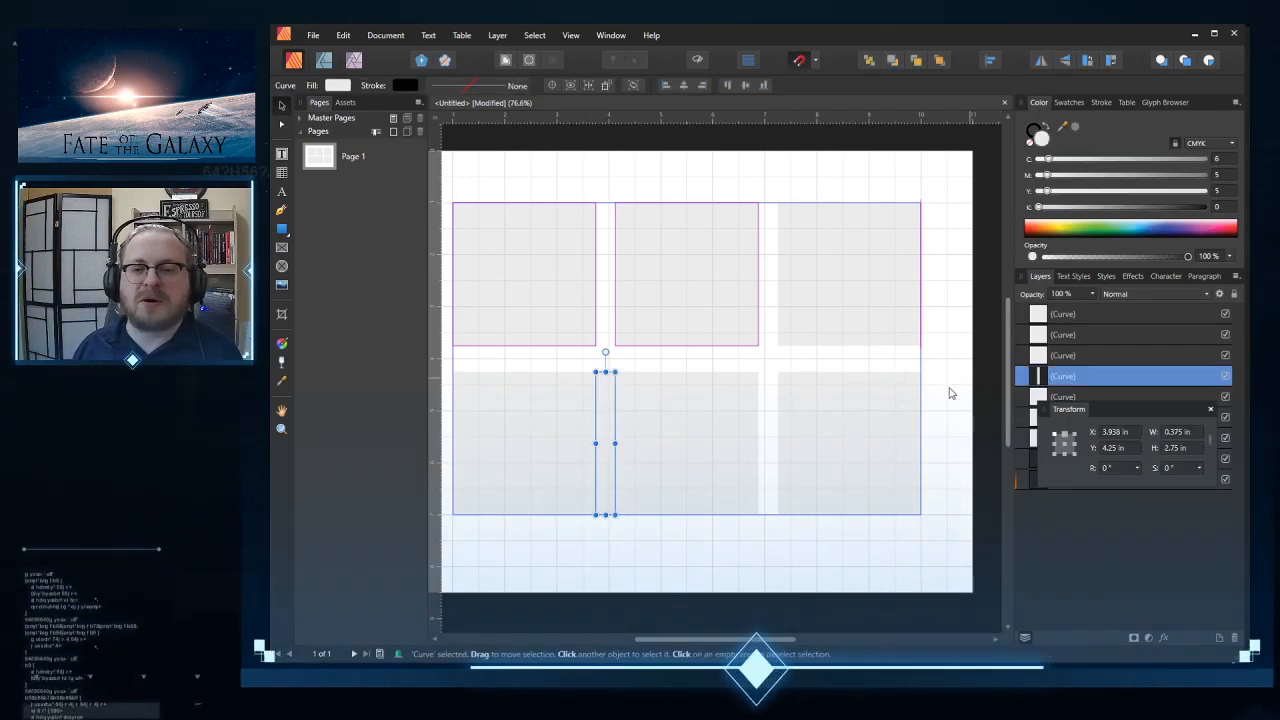
{"action": "left_click_drag", "start_coordinate": [1112, 412], "coordinate": [359, 106]}
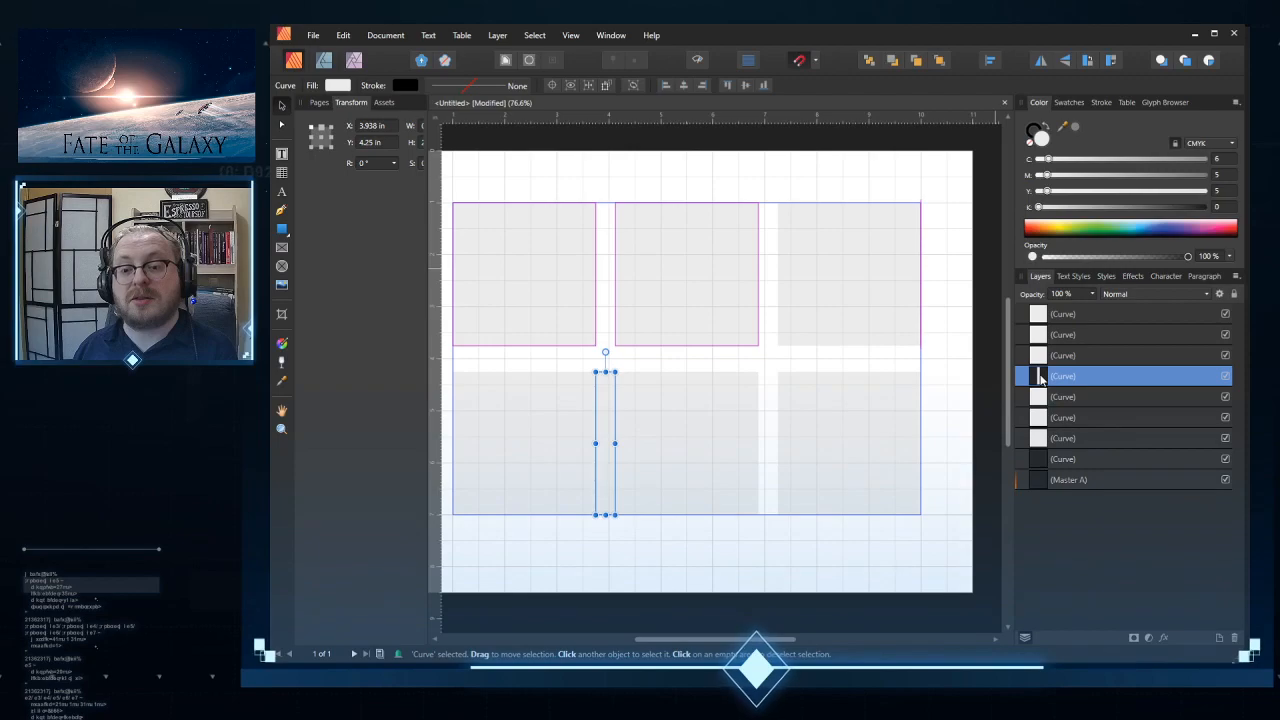
{"action": "key", "text": "Delete"}
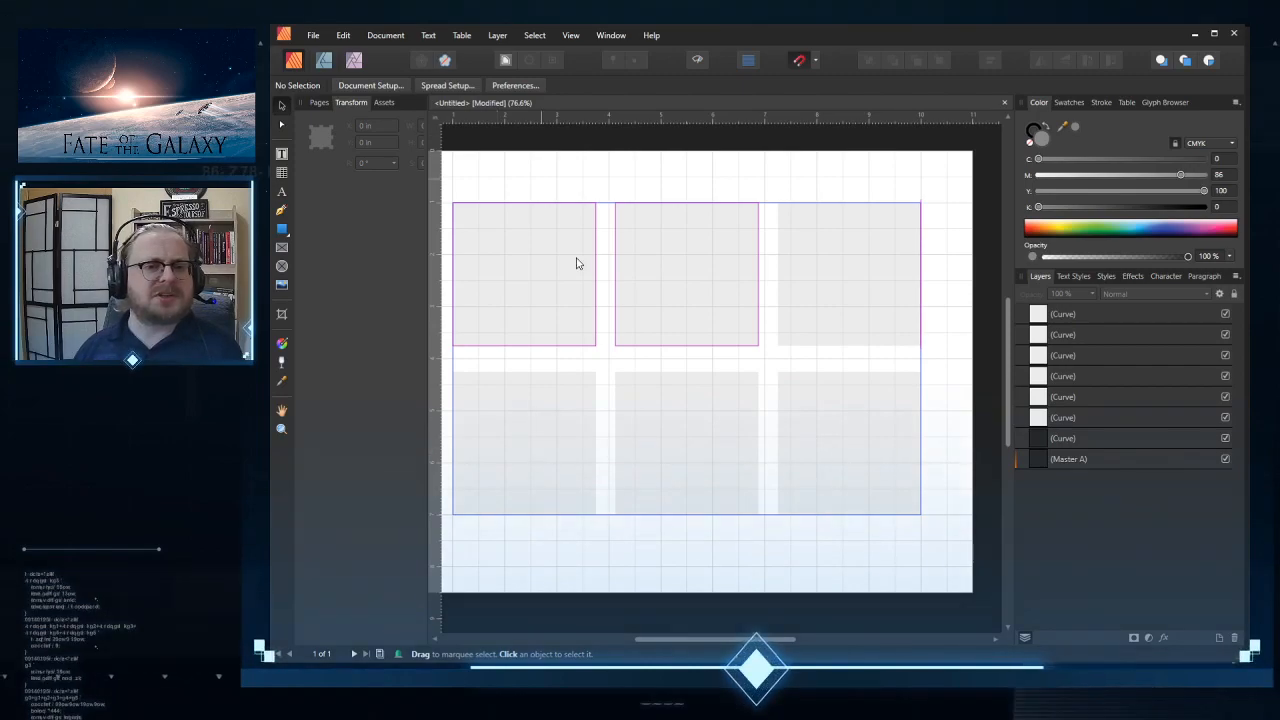
Step: Shrink the upper-left square to about 1.5 in wide from its outer corner, and try resizing the upper middle square around its centre
{"action": "left_click", "coordinate": [584, 298]}
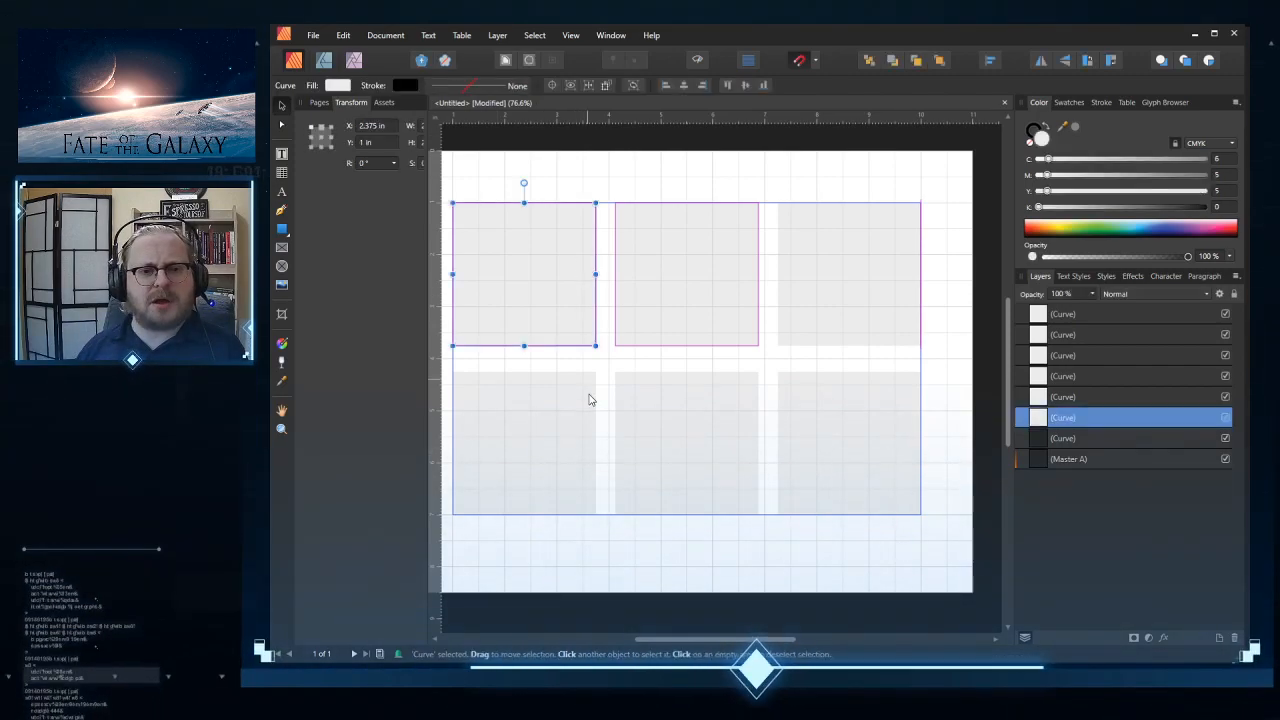
{"action": "left_click_drag", "start_coordinate": [597, 343], "coordinate": [547, 275]}
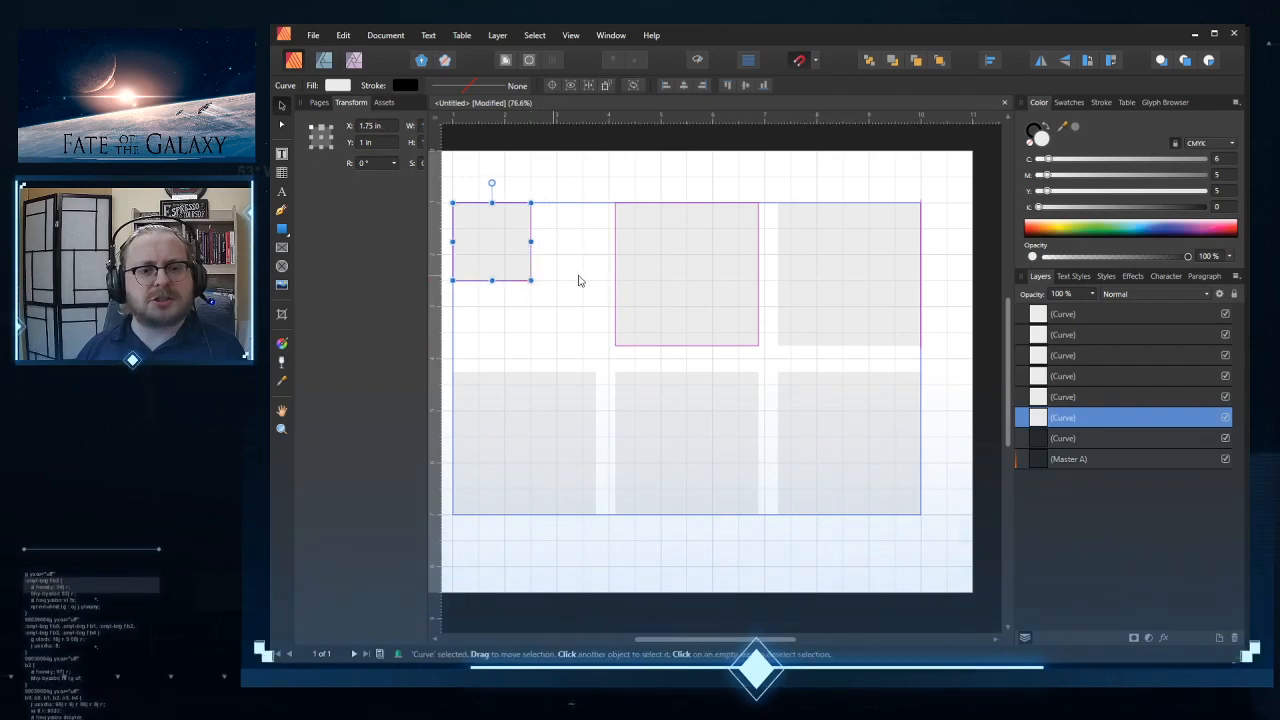
{"action": "left_click", "coordinate": [754, 343]}
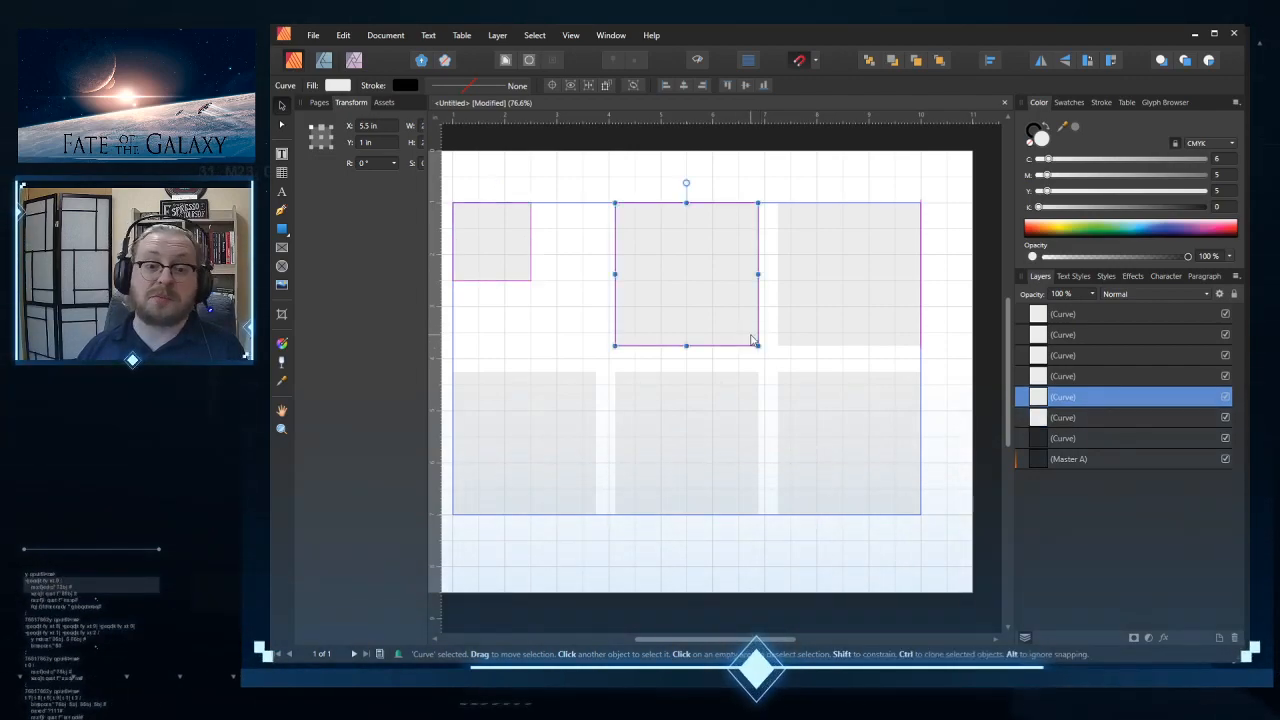
{"action": "left_click_drag", "start_coordinate": [755, 343], "coordinate": [703, 297]}
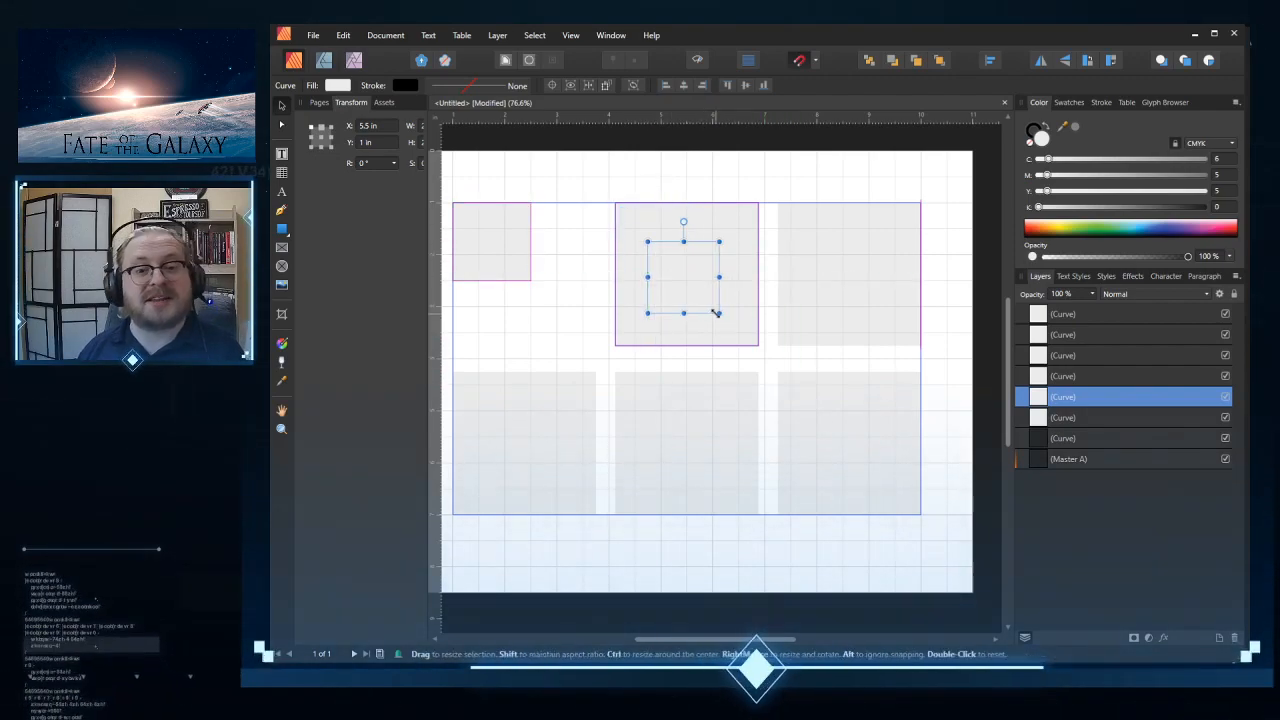
Step: Delete all remaining squares and the leftover edge curve, keeping only the small upper-left square
{"action": "key", "text": "Delete"}
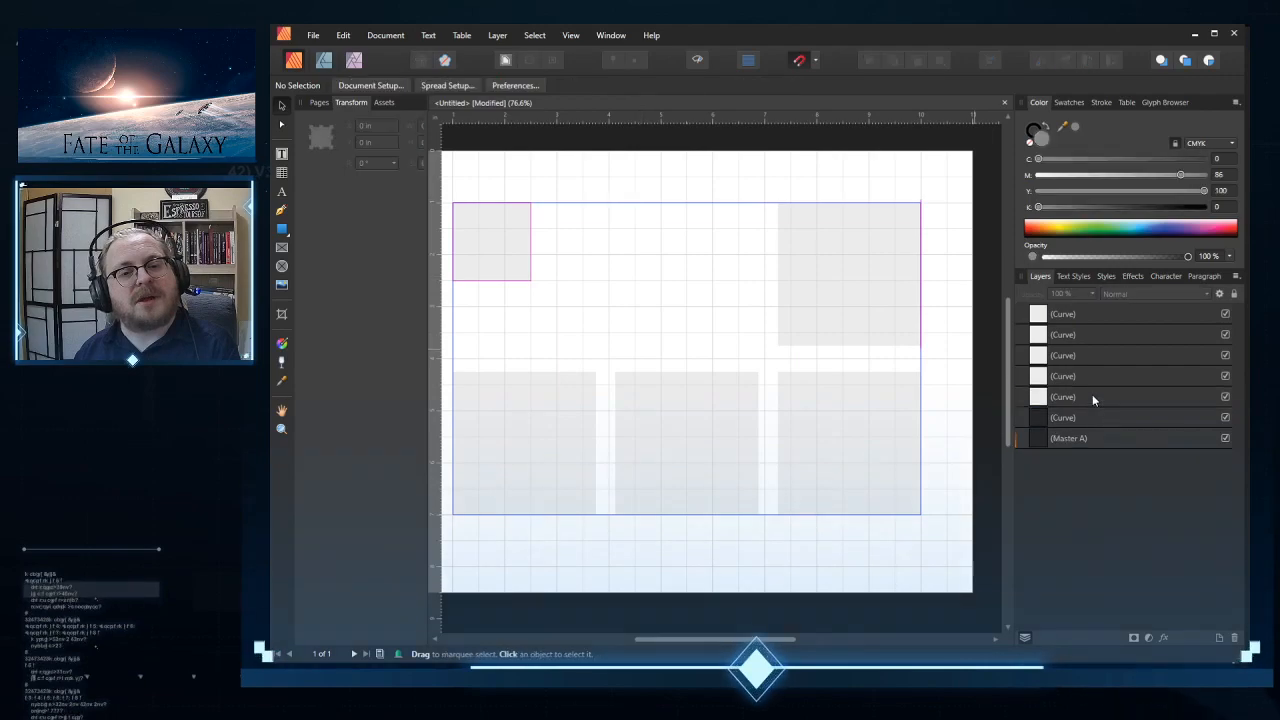
{"action": "left_click", "coordinate": [1064, 320]}
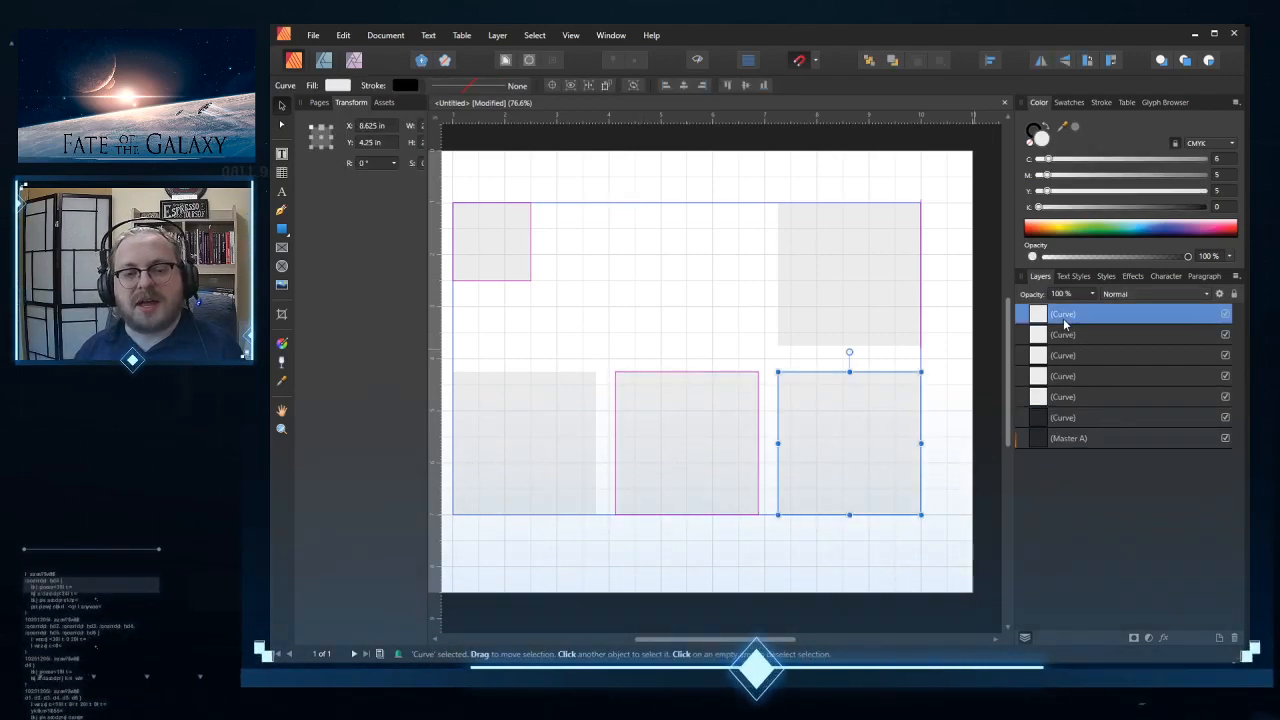
{"action": "key", "text": "Delete"}
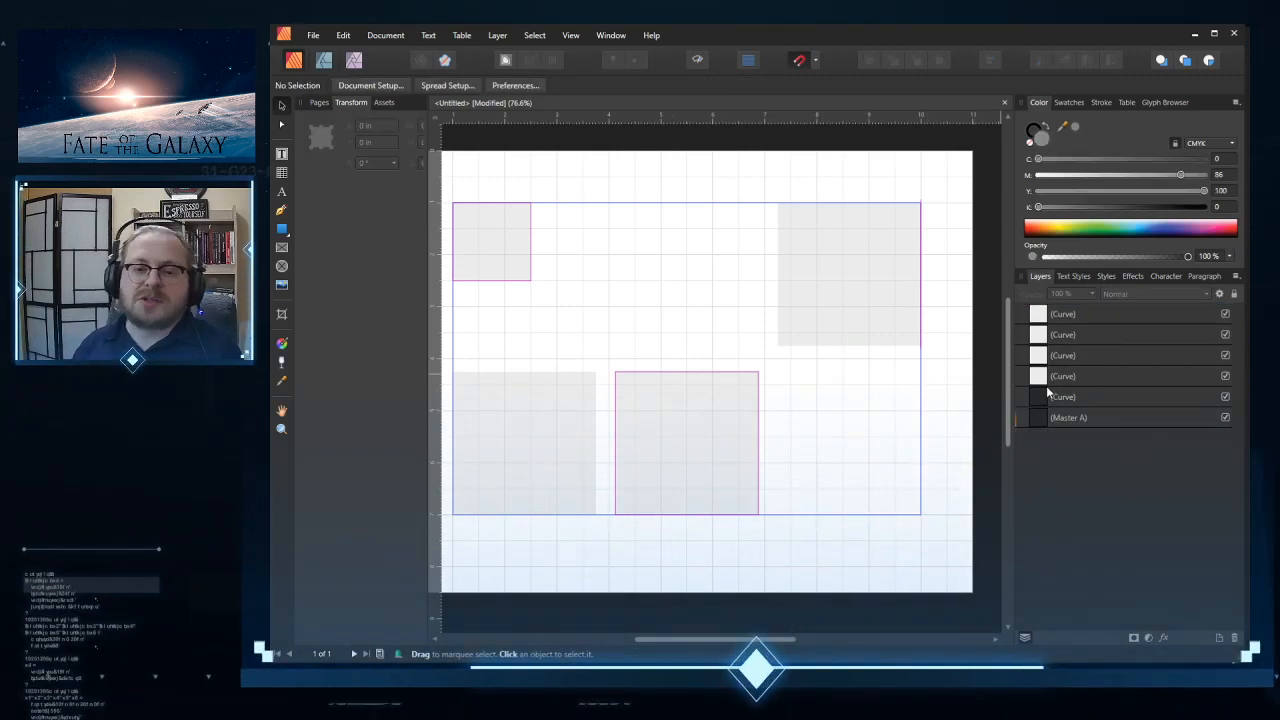
{"action": "left_click", "coordinate": [1057, 376]}
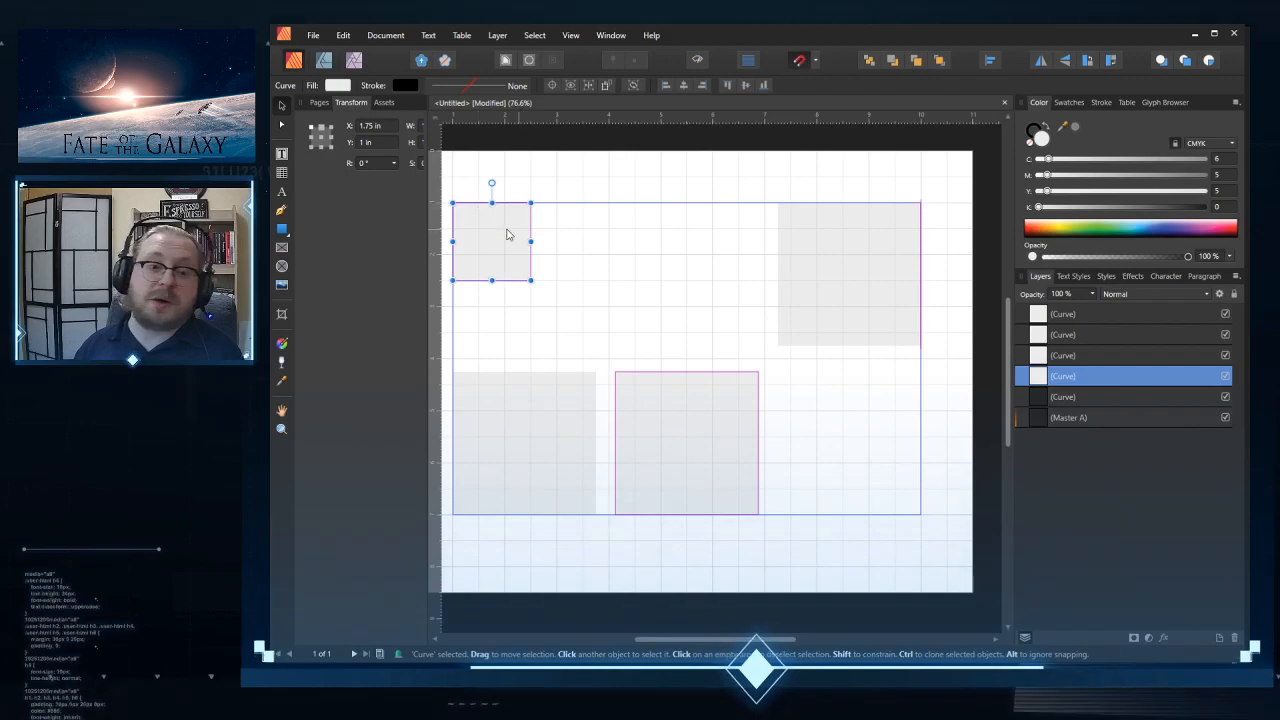
{"action": "left_click", "coordinate": [1075, 355]}
{"action": "left_click", "coordinate": [1078, 322], "text": "shift"}
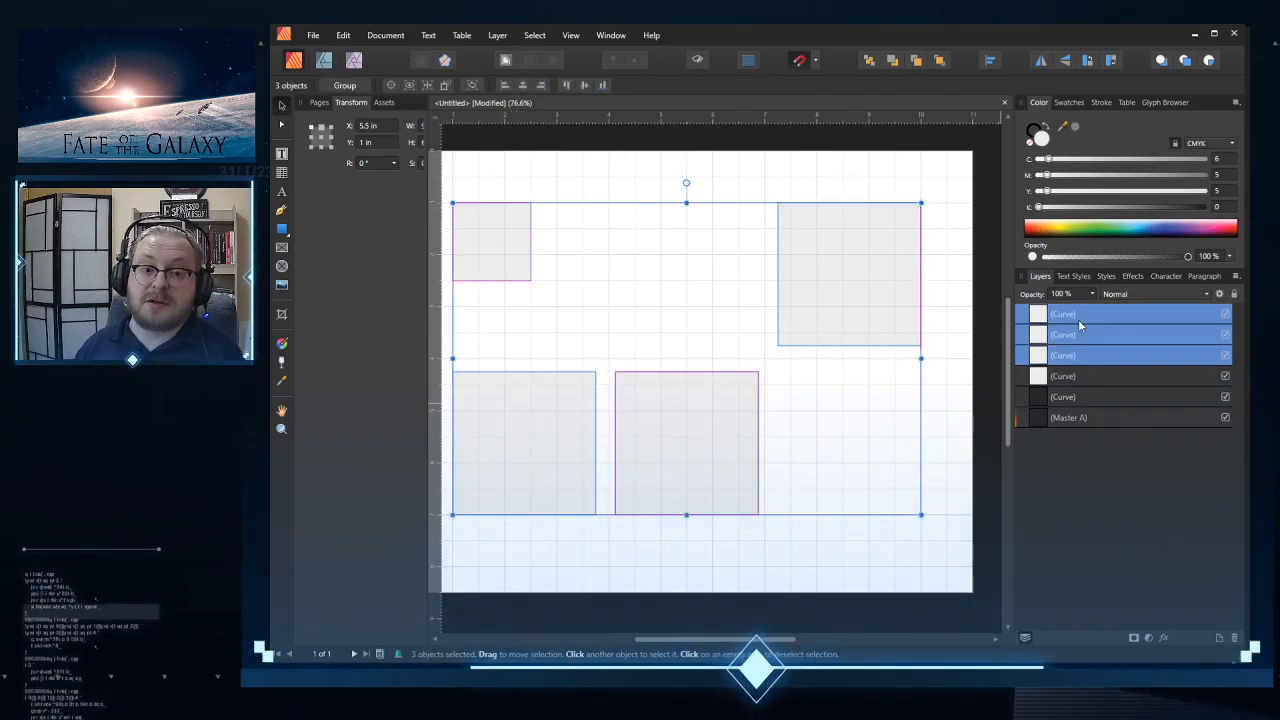
{"action": "key", "text": "Delete"}
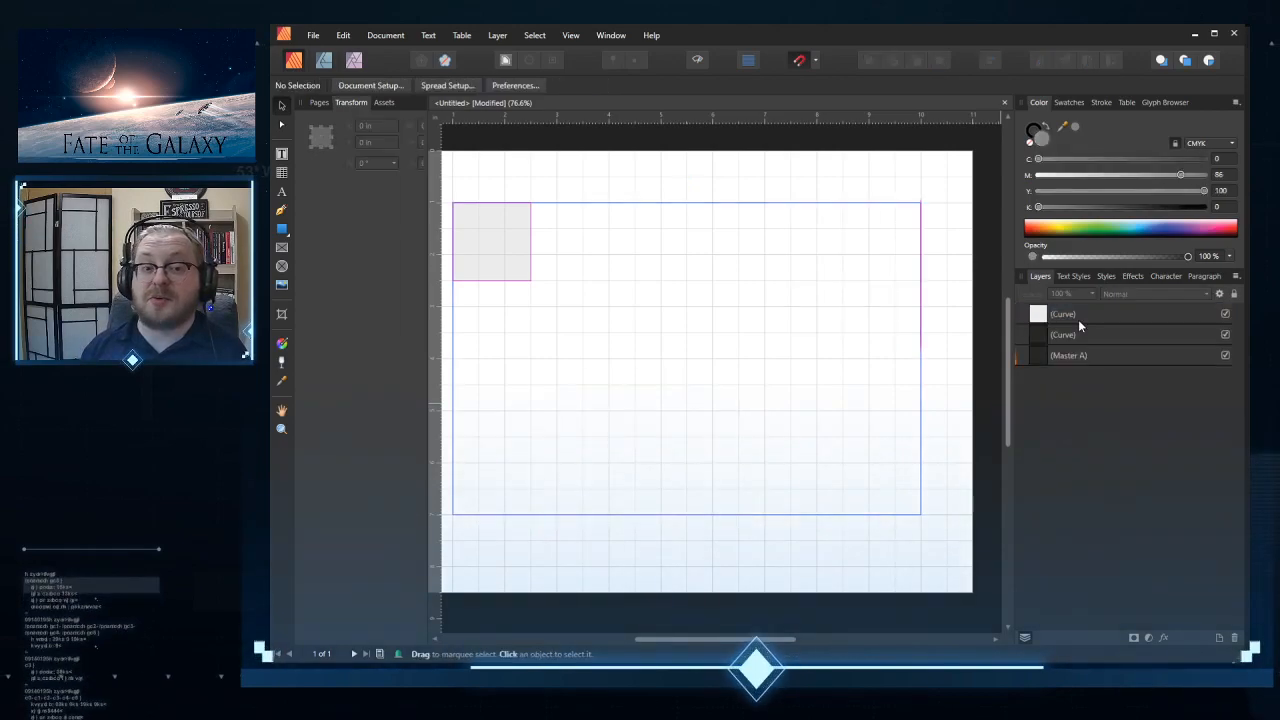
{"action": "left_click", "coordinate": [1044, 334]}
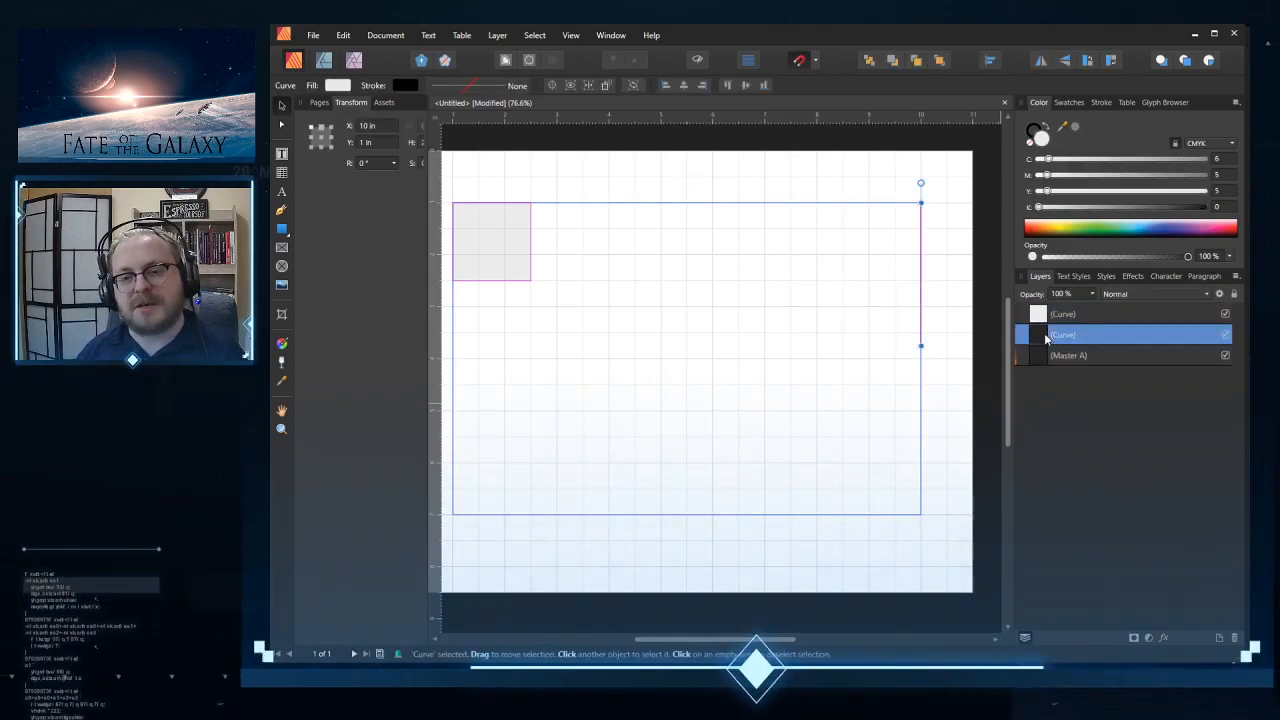
{"action": "key", "text": "Delete"}
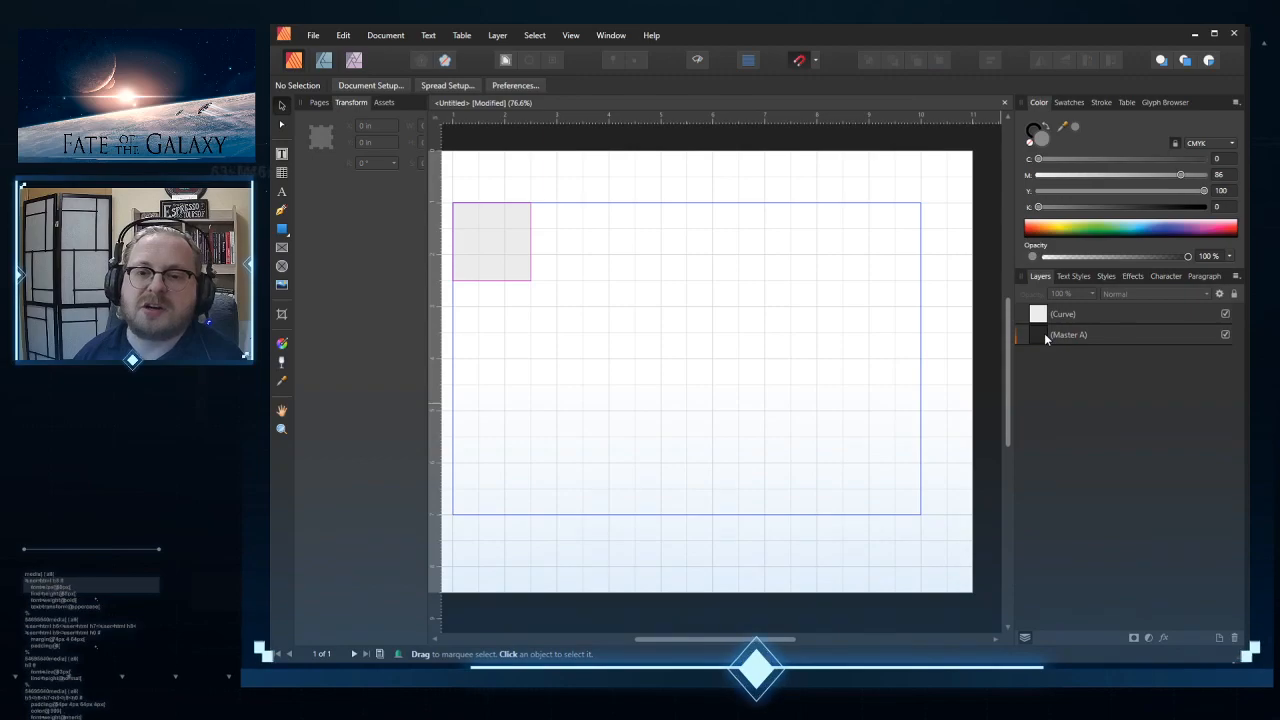
Step: Set the fill opacity of the remaining square to 60%
{"action": "left_click", "coordinate": [521, 261]}
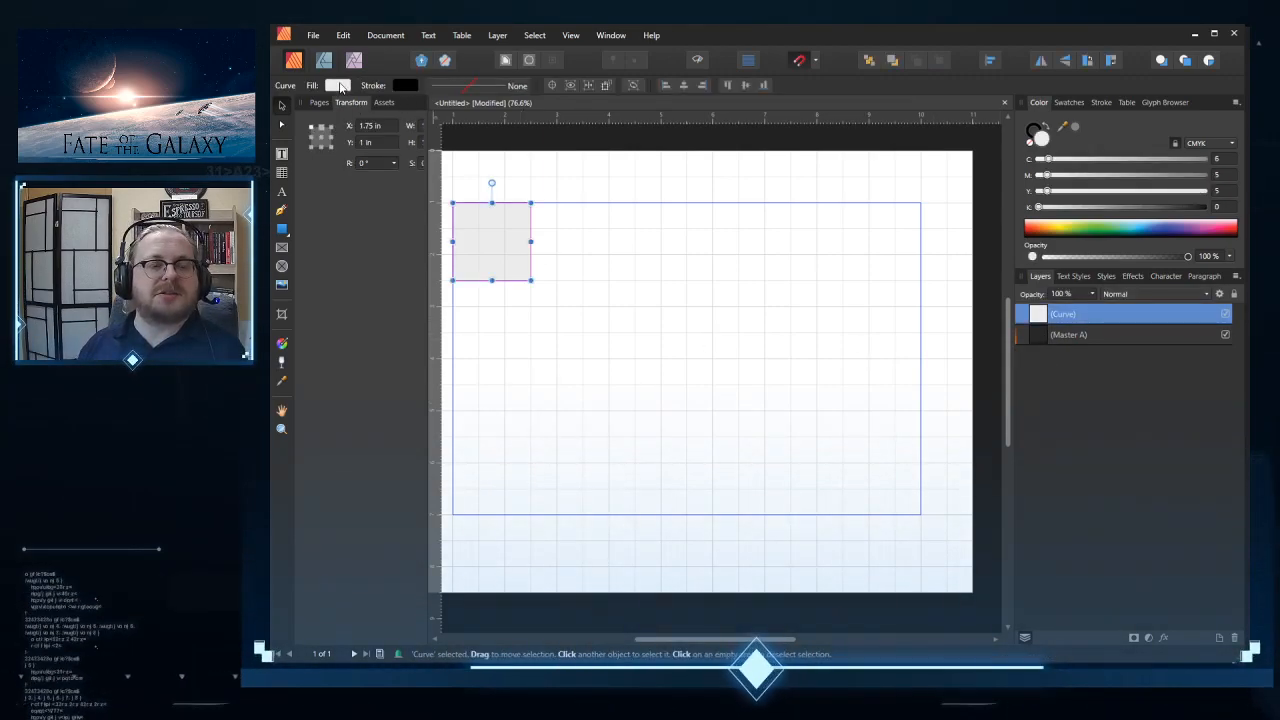
{"action": "left_click", "coordinate": [340, 87]}
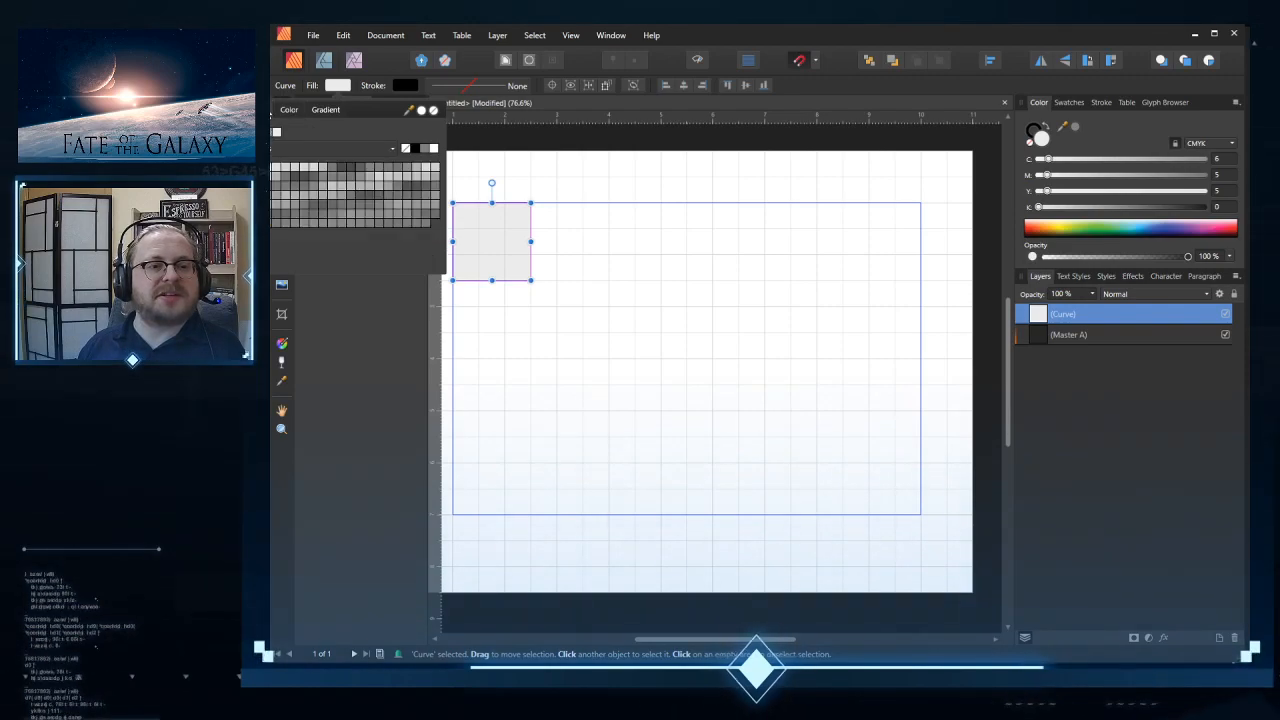
{"action": "left_click", "coordinate": [289, 111]}
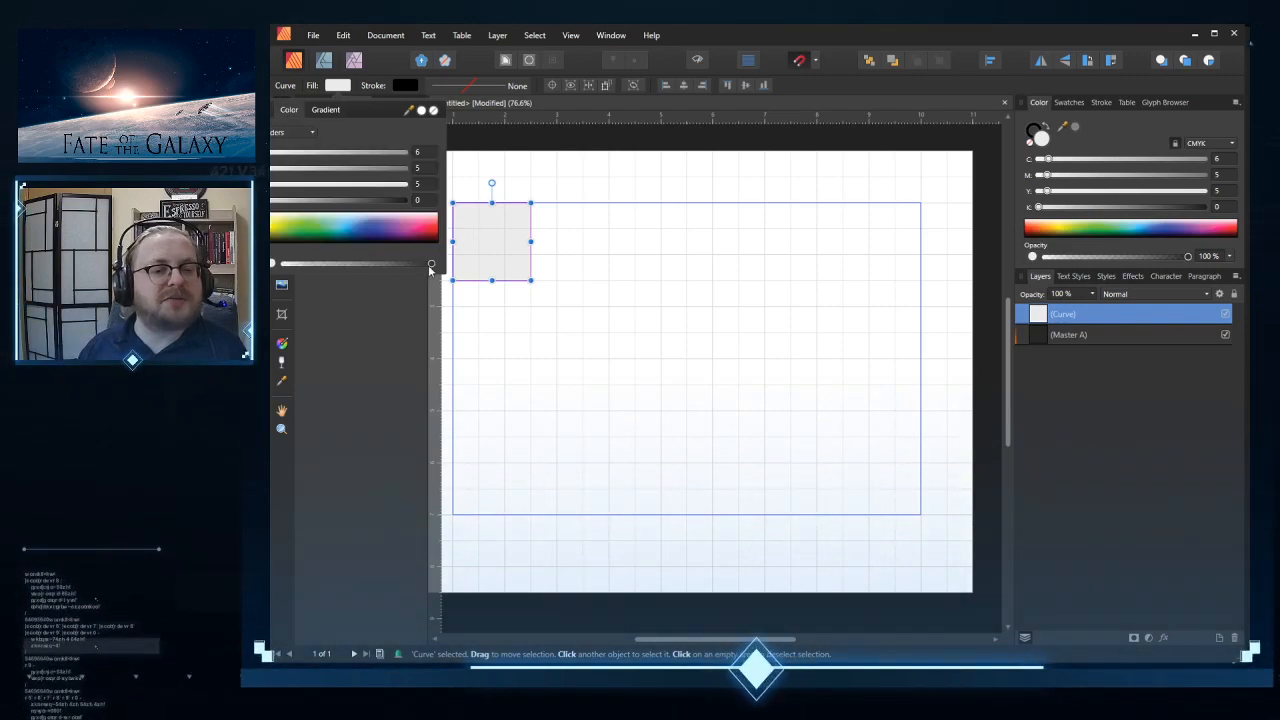
{"action": "left_click_drag", "start_coordinate": [432, 265], "coordinate": [370, 260]}
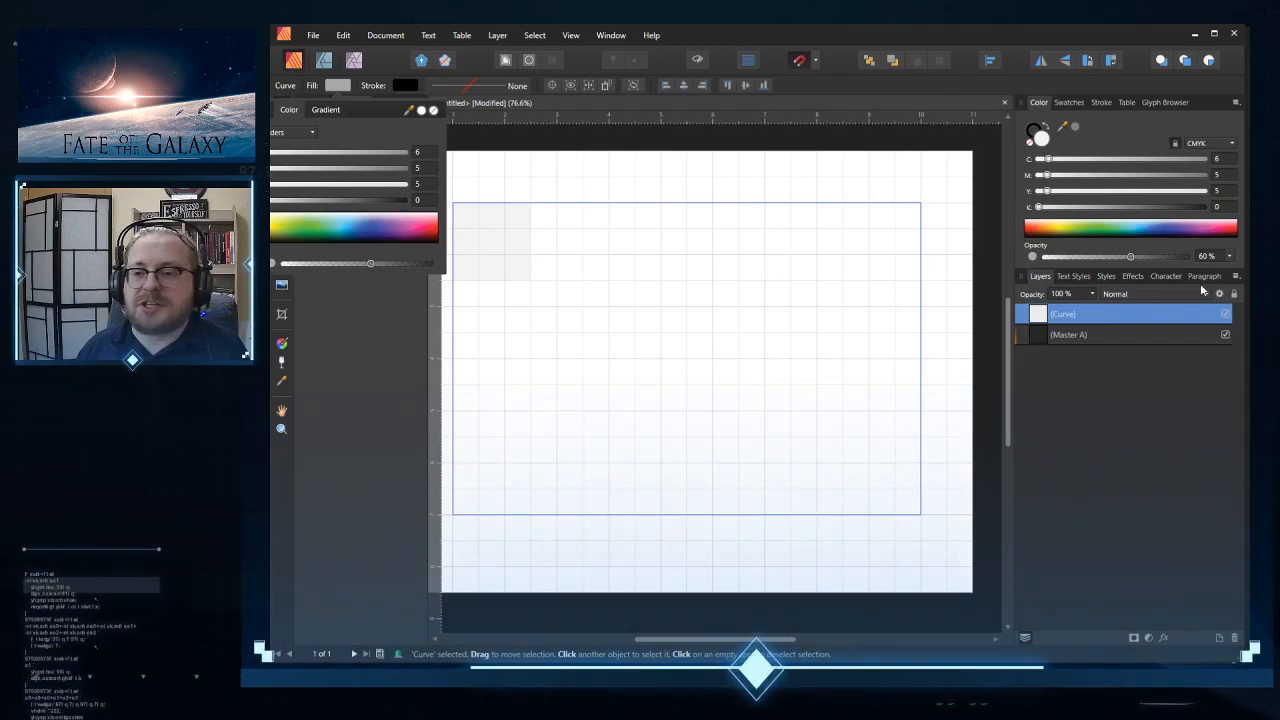
Step: Set the remaining square's fill opacity to 50% and change its fill colour to black
{"action": "left_click", "coordinate": [1213, 258]}
{"action": "left_click", "coordinate": [1207, 257]}
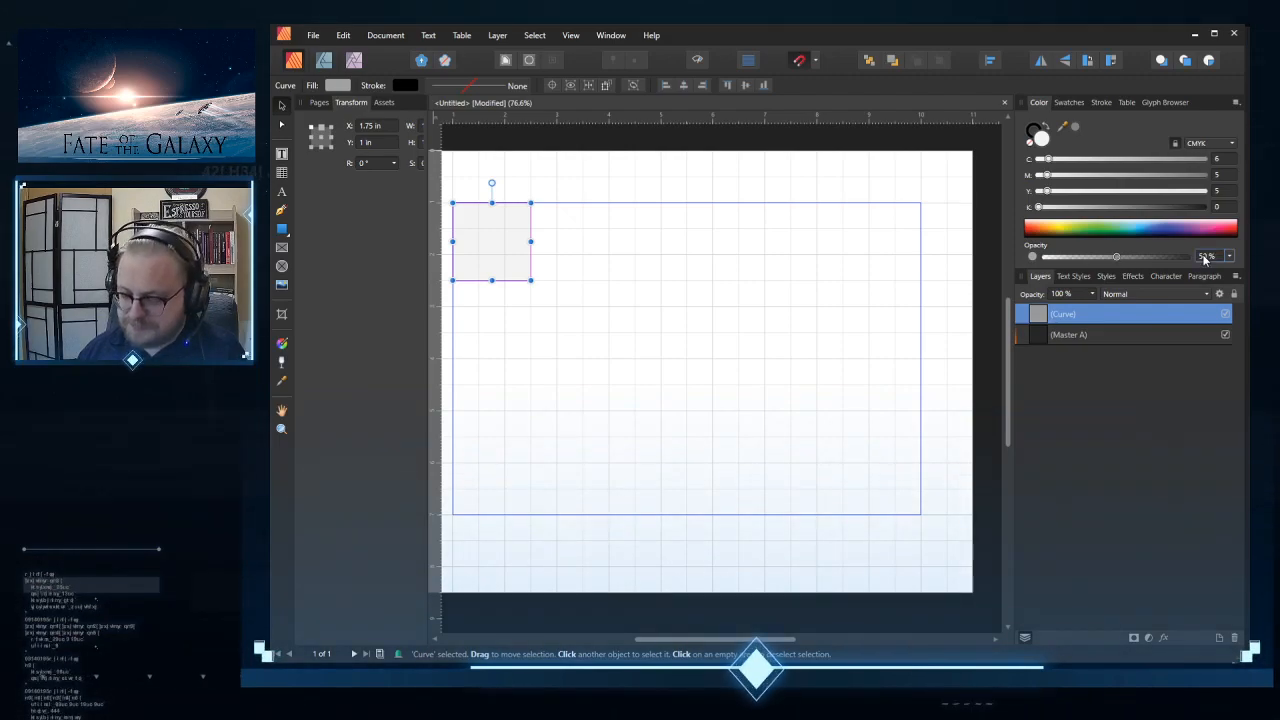
{"action": "type", "text": "50"}
{"action": "key", "text": "Return"}
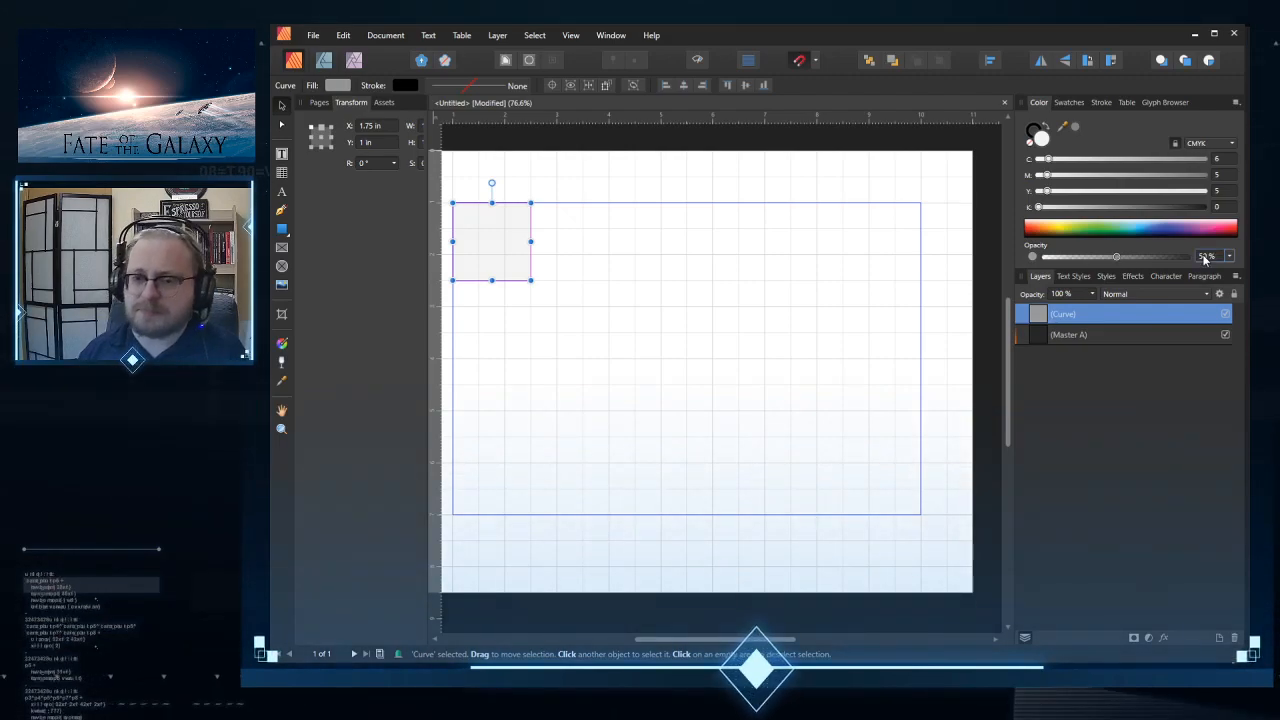
{"action": "left_click", "coordinate": [337, 85]}
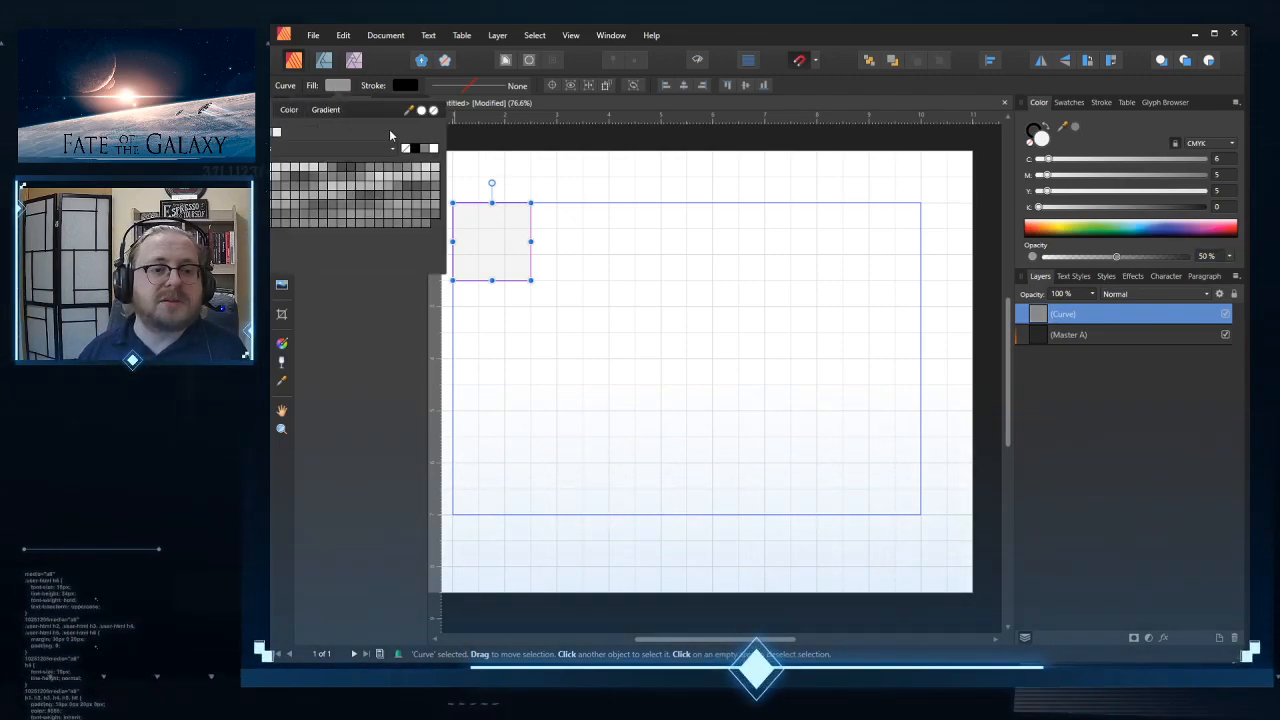
{"action": "left_click", "coordinate": [415, 149]}
{"action": "left_click", "coordinate": [733, 424]}
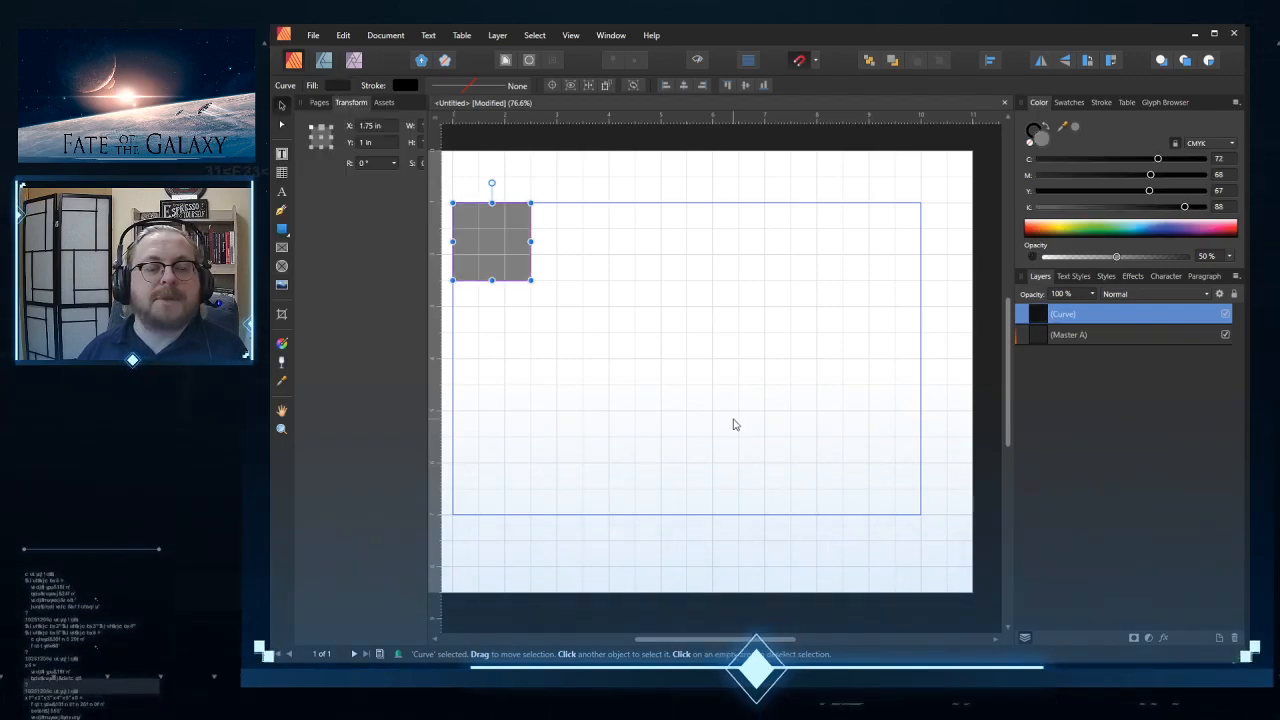
{"action": "left_click", "coordinate": [733, 424]}
Step: Paste a copy of the square and position it beside the original in the upper row, at X 3.75 in and Y 1 in
{"action": "left_click", "coordinate": [505, 264]}
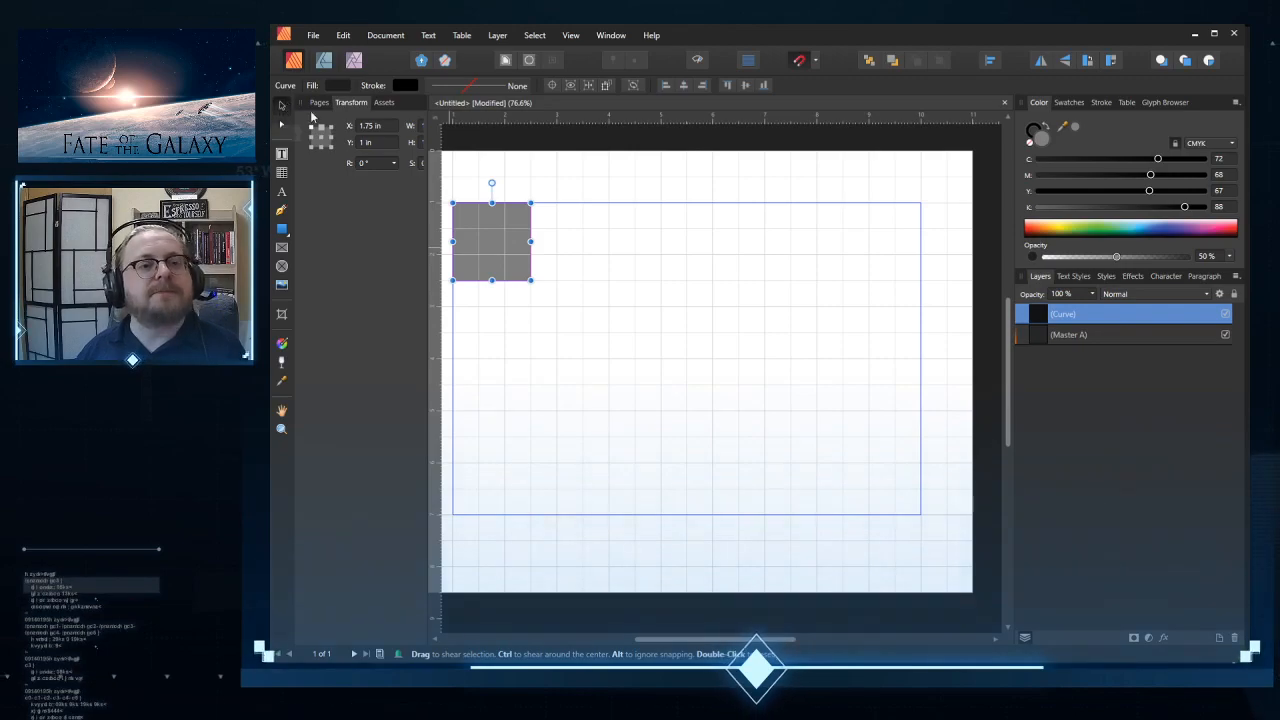
{"action": "left_click", "coordinate": [737, 363]}
{"action": "key", "text": "ctrl+v"}
{"action": "left_click_drag", "start_coordinate": [506, 243], "coordinate": [557, 281]}
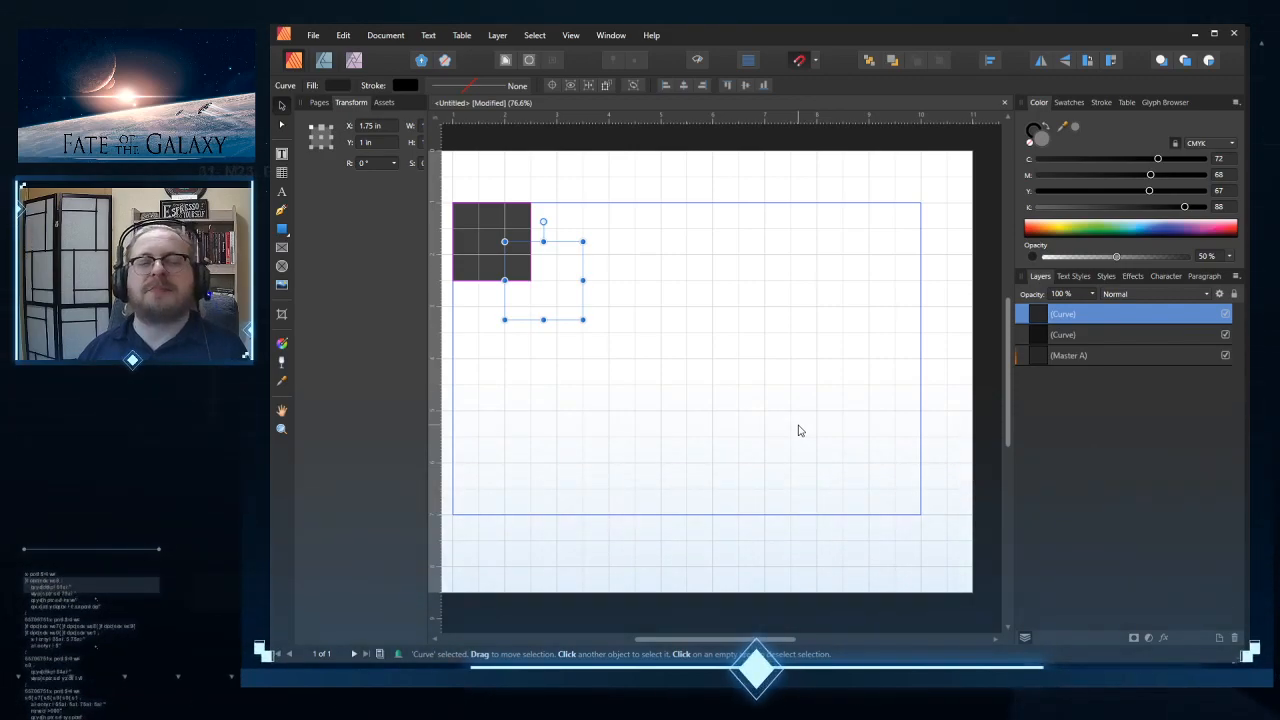
{"action": "left_click", "coordinate": [737, 409]}
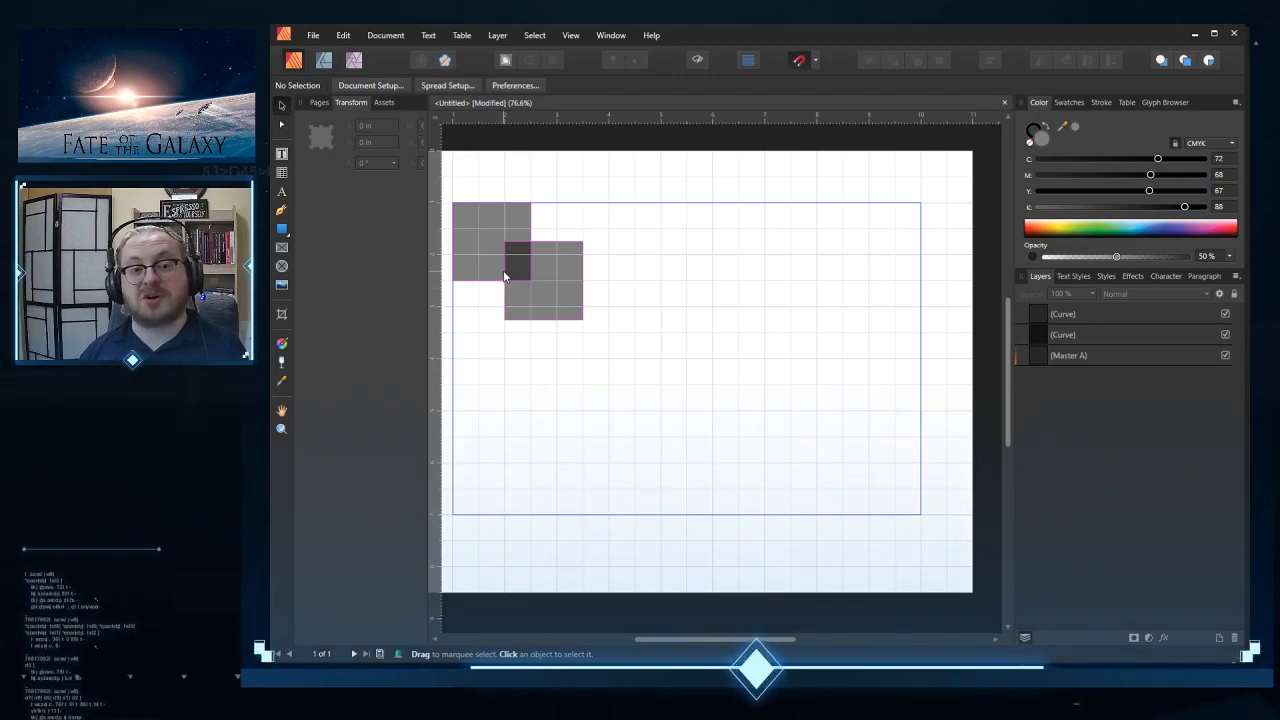
{"action": "left_click_drag", "start_coordinate": [562, 317], "coordinate": [614, 280]}
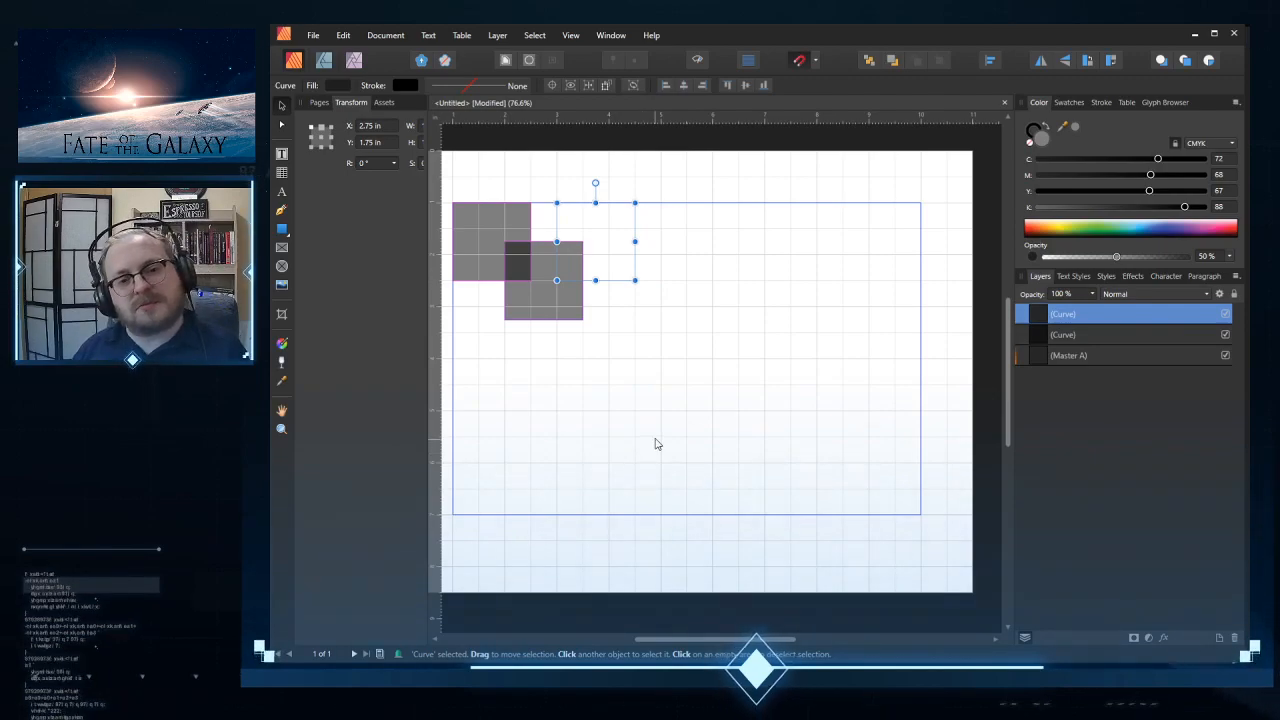
{"action": "left_click", "coordinate": [655, 445]}
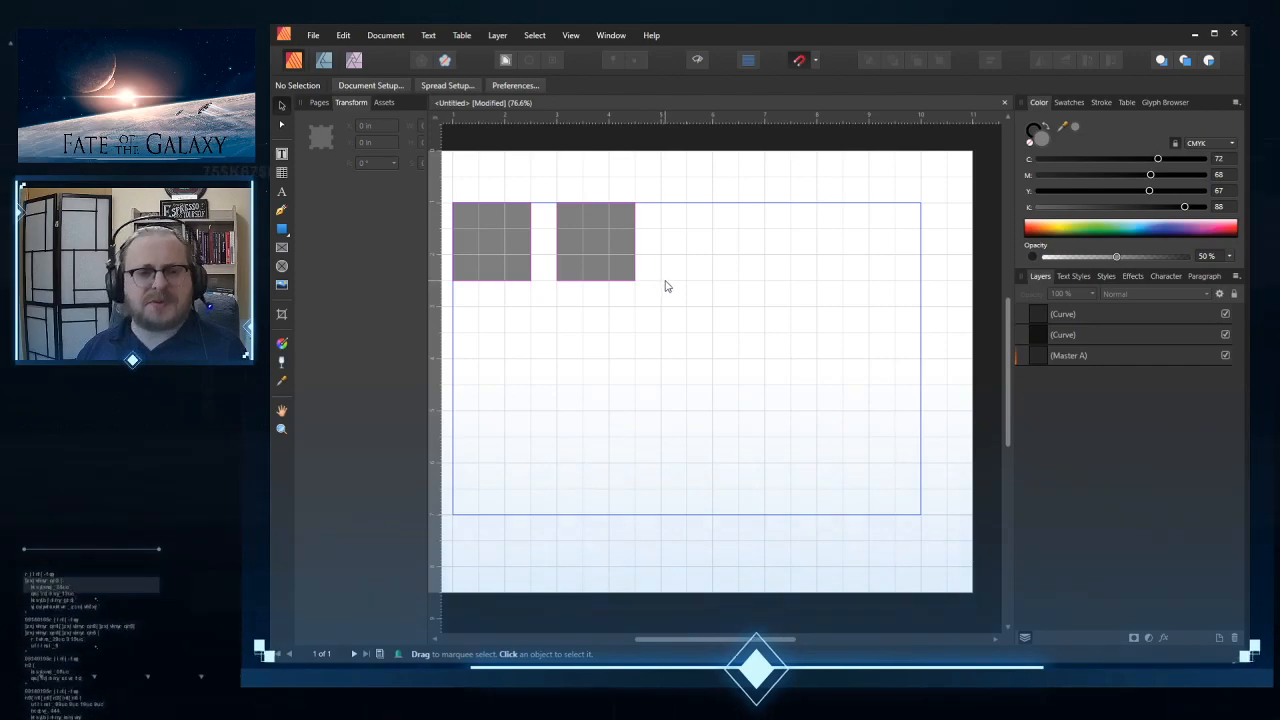
Step: Copy the second square and place three pasted copies further along the upper row at equal intervals, the last at X 9.75 in
{"action": "left_click", "coordinate": [634, 273]}
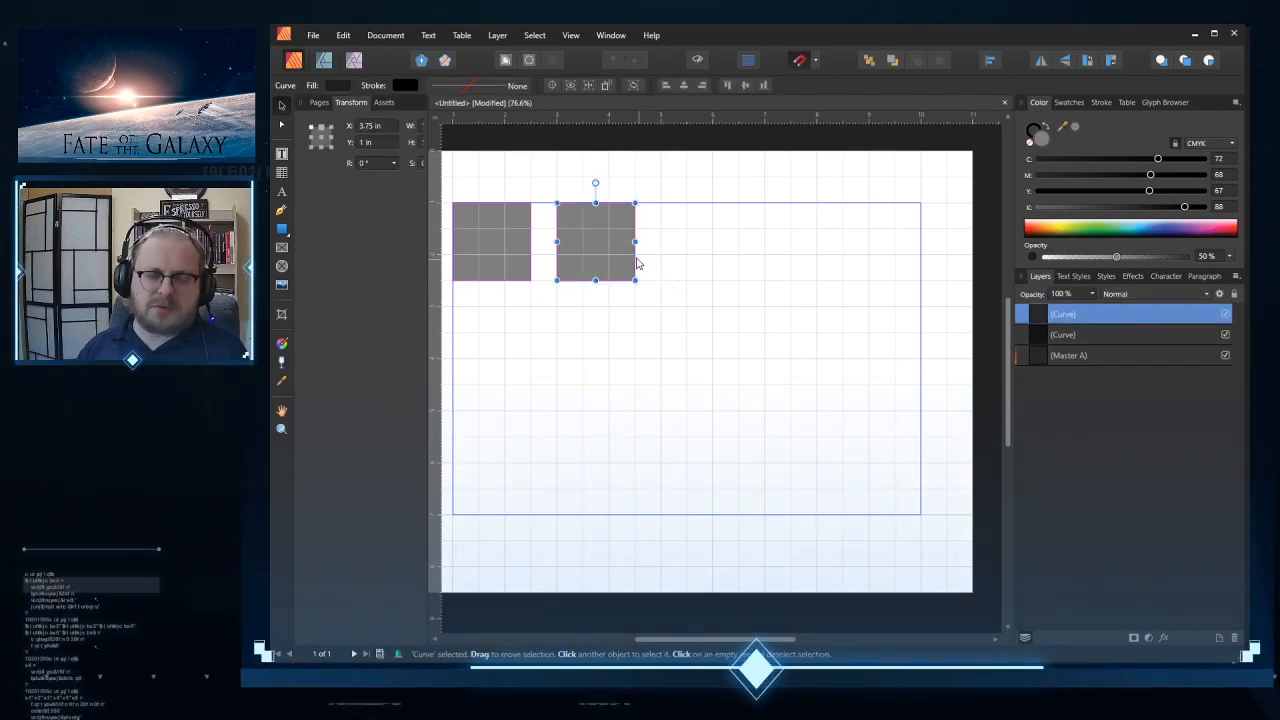
{"action": "key", "text": "ctrl+c"}
{"action": "left_click", "coordinate": [735, 325]}
{"action": "key", "text": "ctrl+v"}
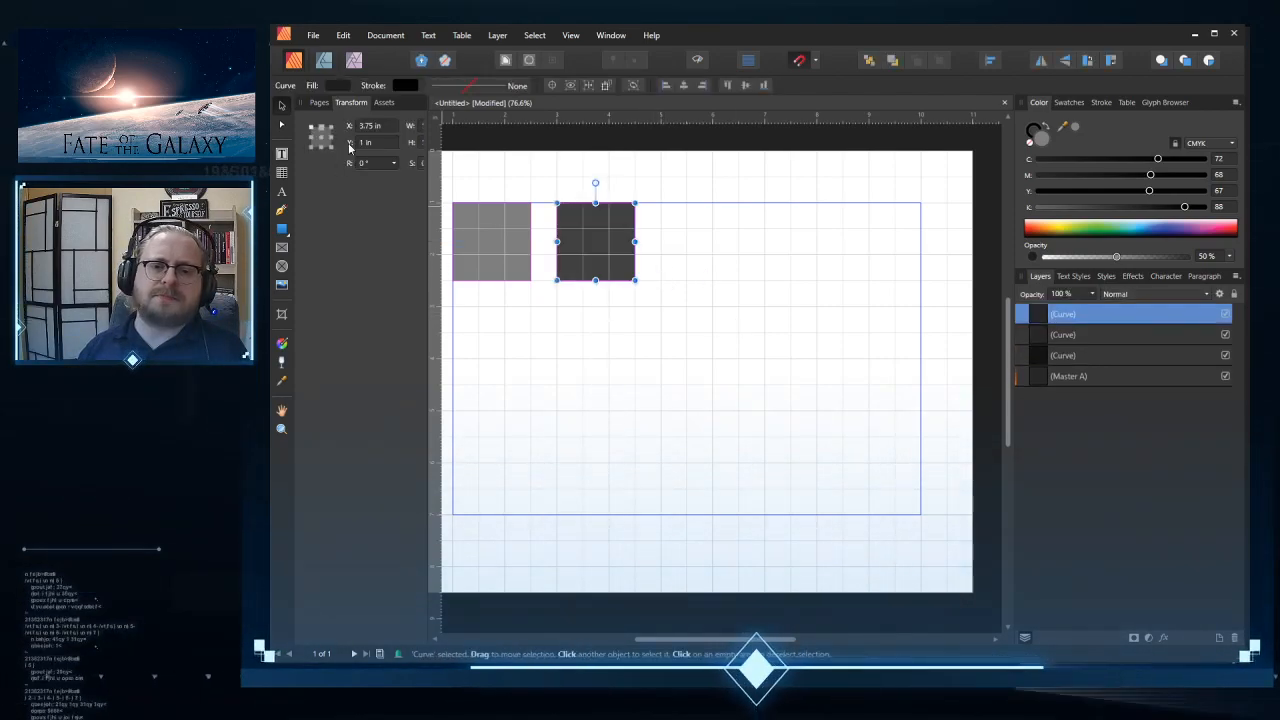
{"action": "left_click_drag", "start_coordinate": [606, 243], "coordinate": [709, 250]}
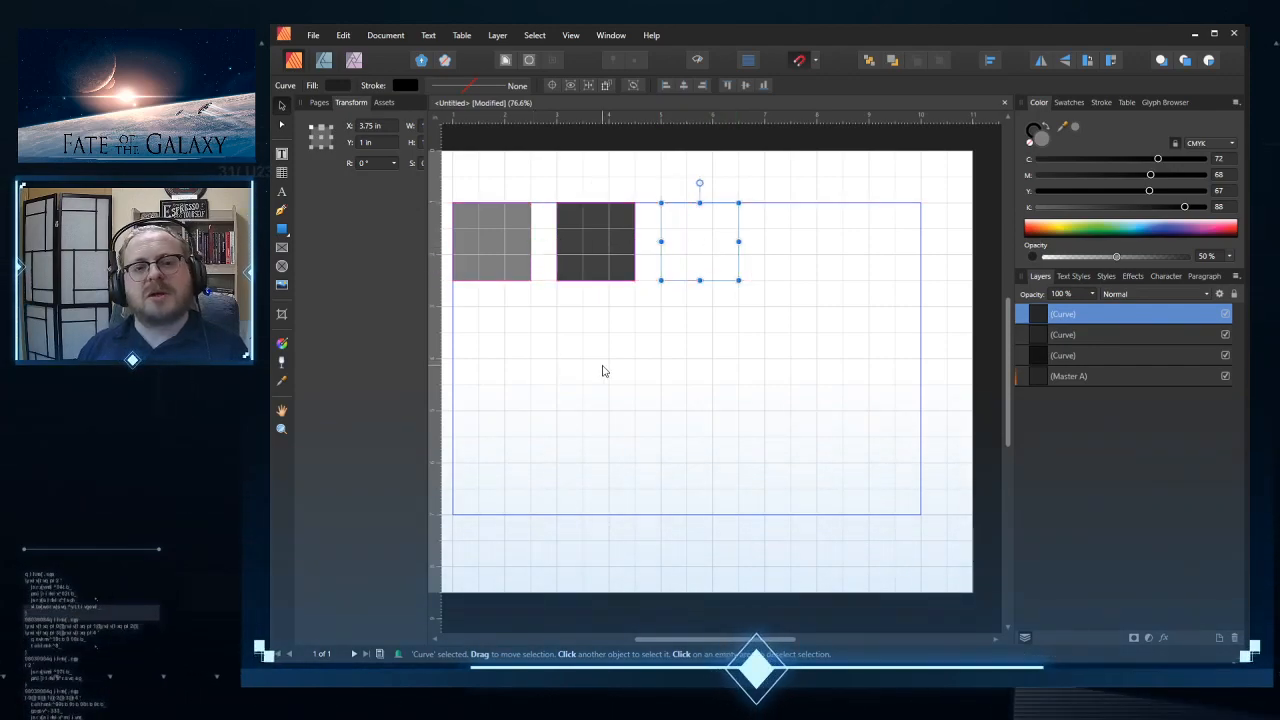
{"action": "key", "text": "ctrl+v"}
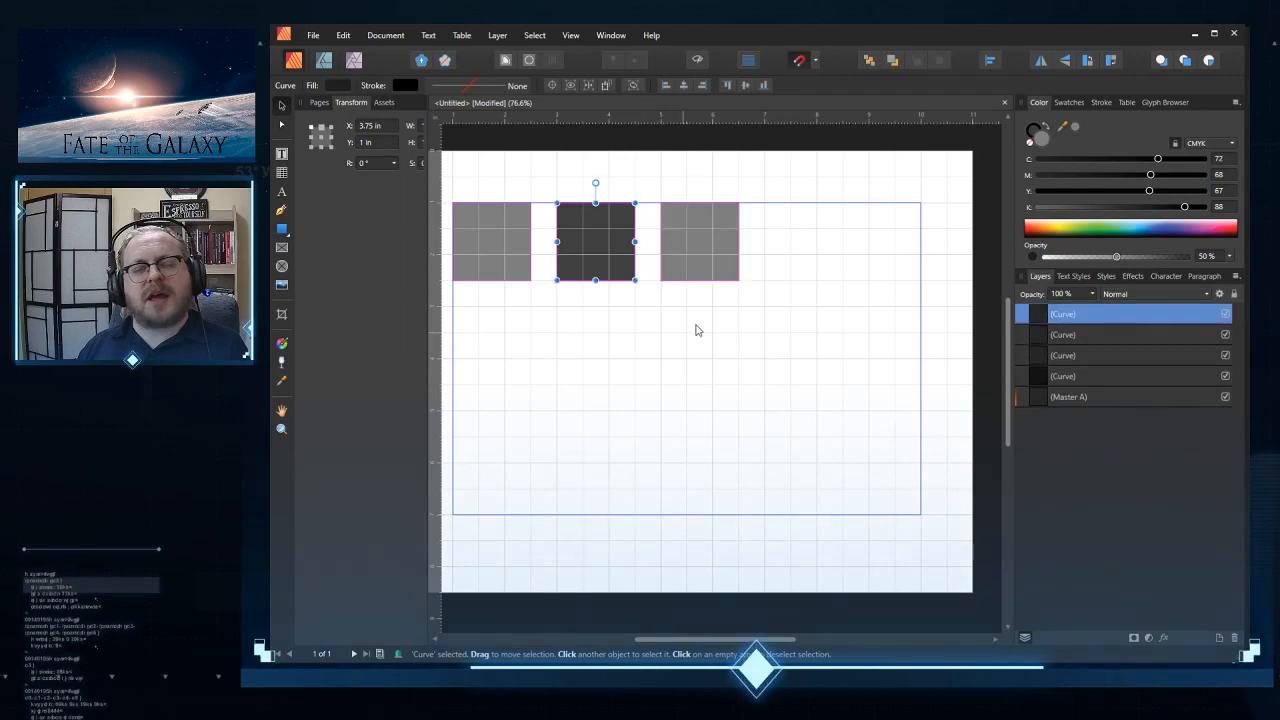
{"action": "left_click_drag", "start_coordinate": [630, 252], "coordinate": [790, 252]}
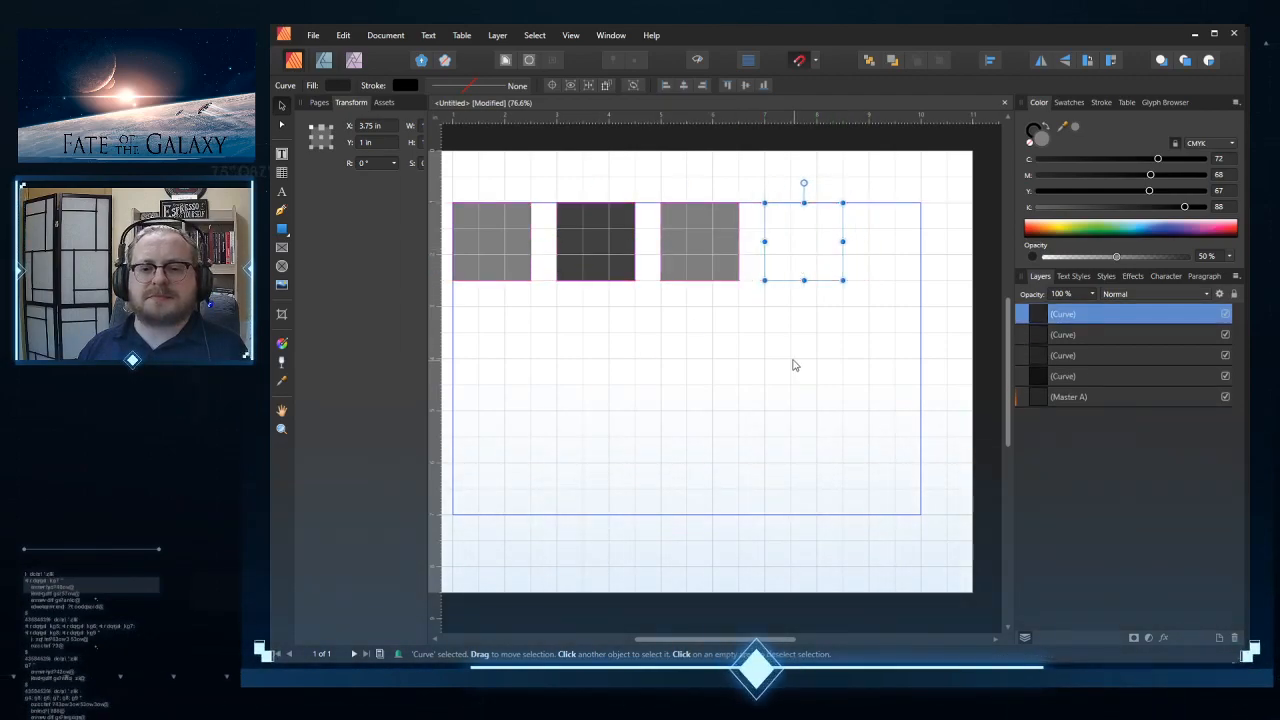
{"action": "key", "text": "ctrl+v"}
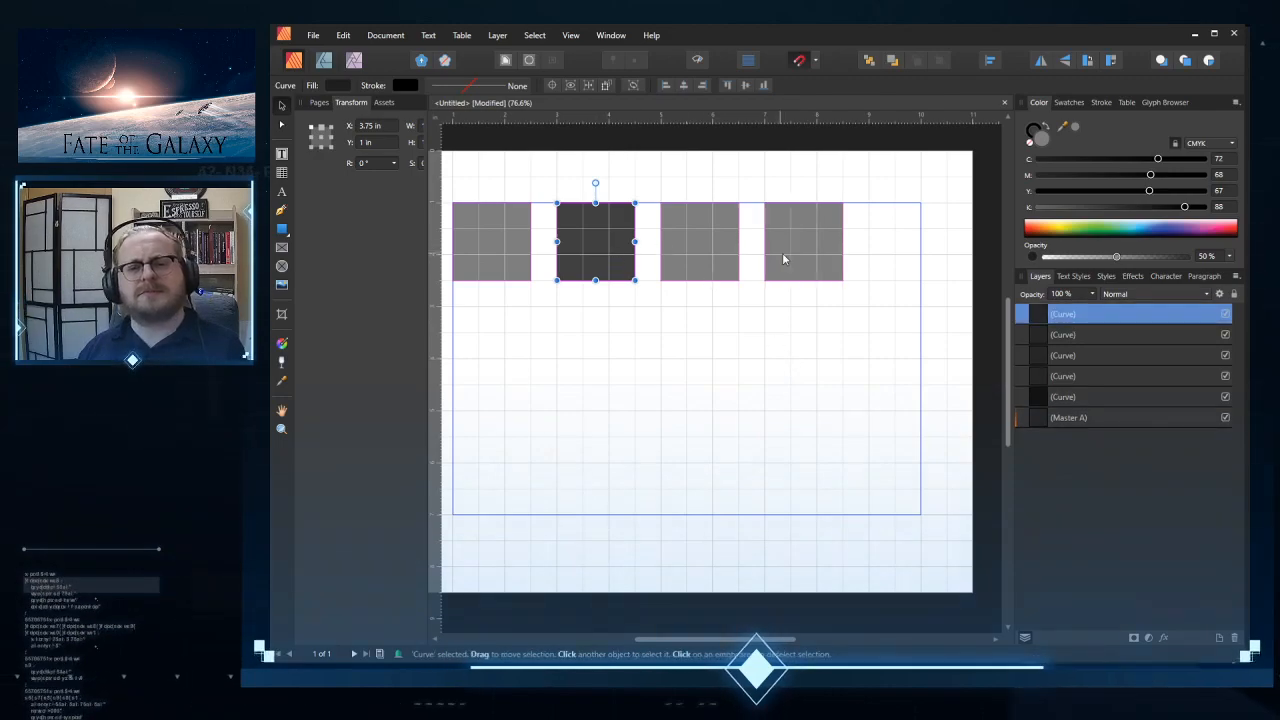
{"action": "left_click_drag", "start_coordinate": [592, 272], "coordinate": [899, 276]}
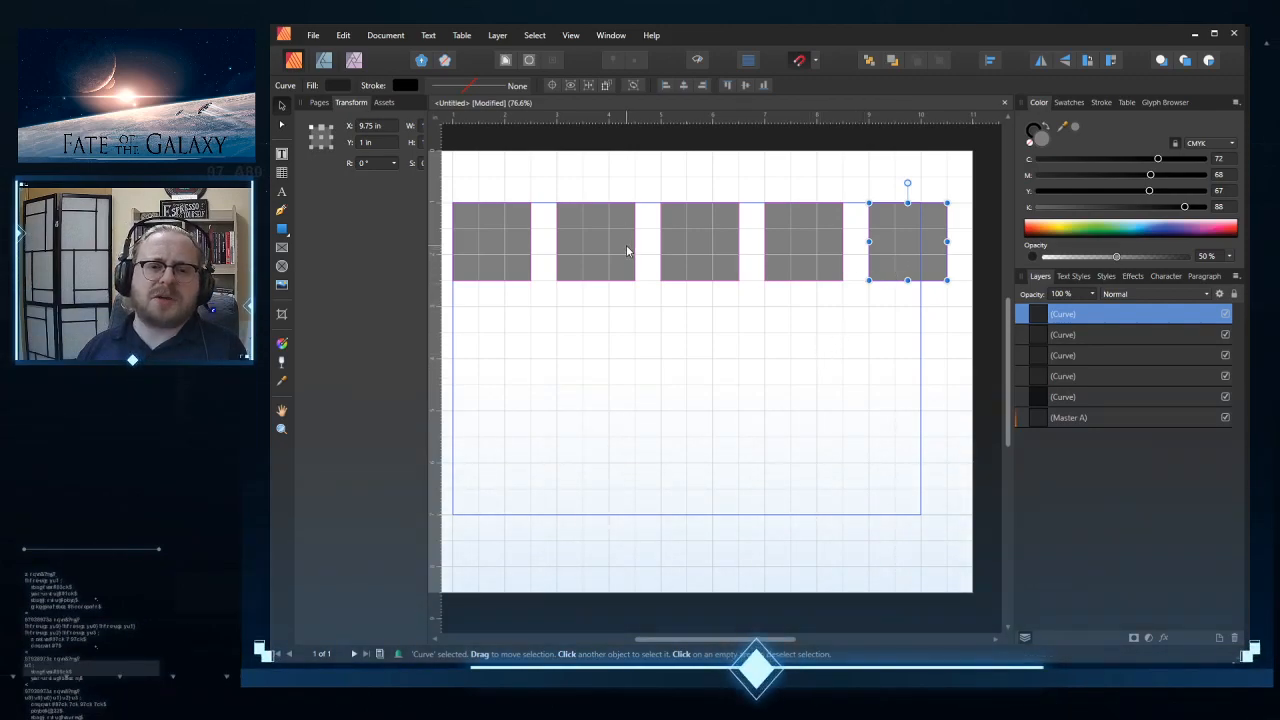
{"action": "key", "text": "Escape"}
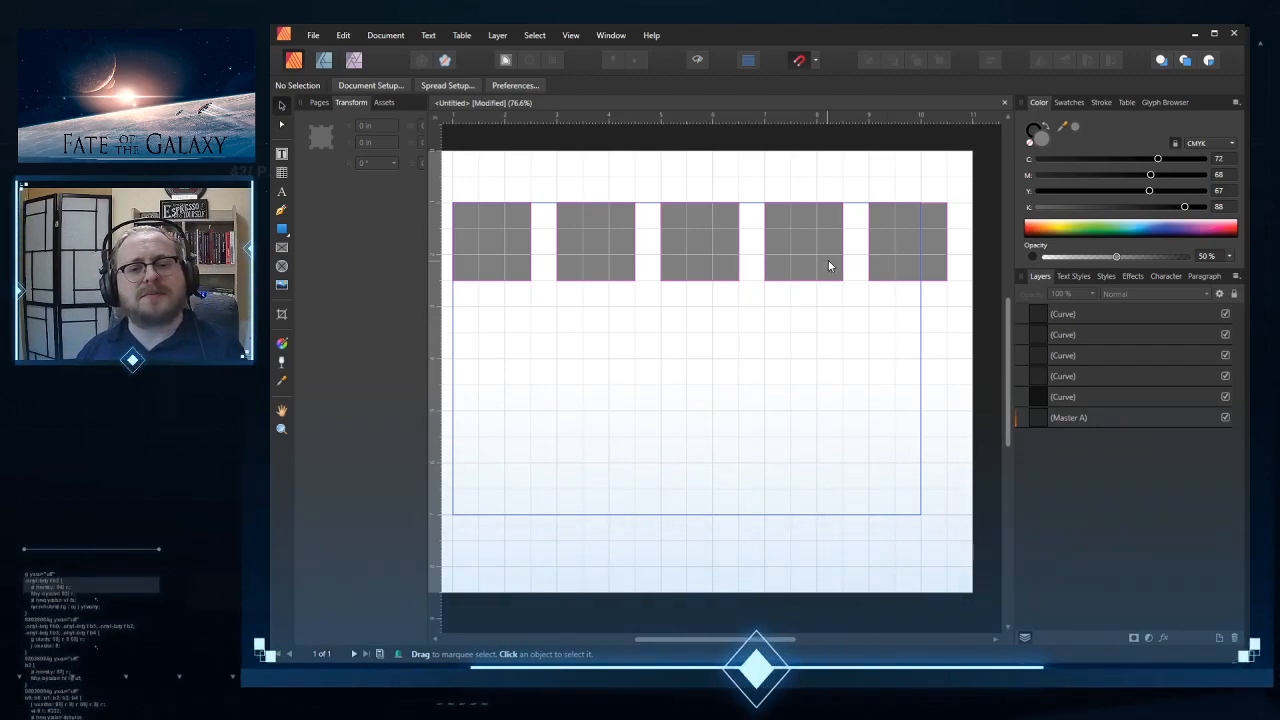
Step: Move the last square back to the right margin, then space all five squares evenly across the row with automatic horizontal distribution
{"action": "left_click_drag", "start_coordinate": [931, 272], "coordinate": [906, 274]}
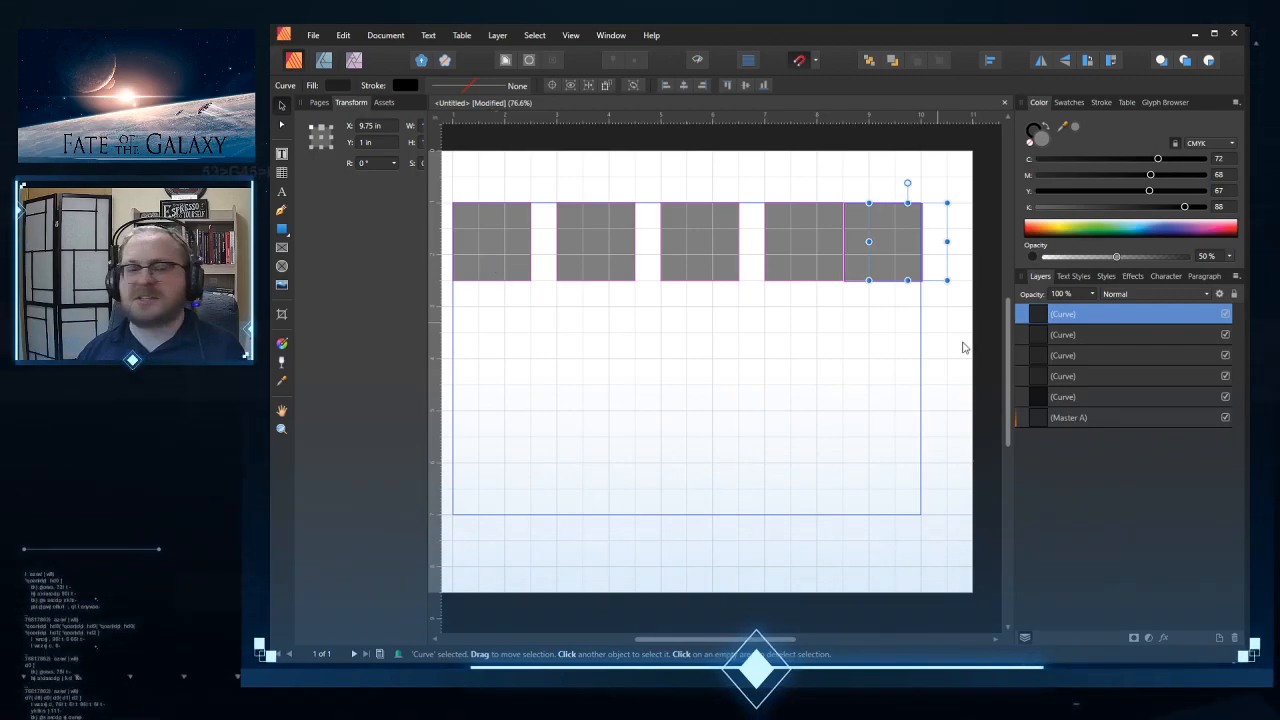
{"action": "left_click", "coordinate": [1073, 376], "text": "shift"}
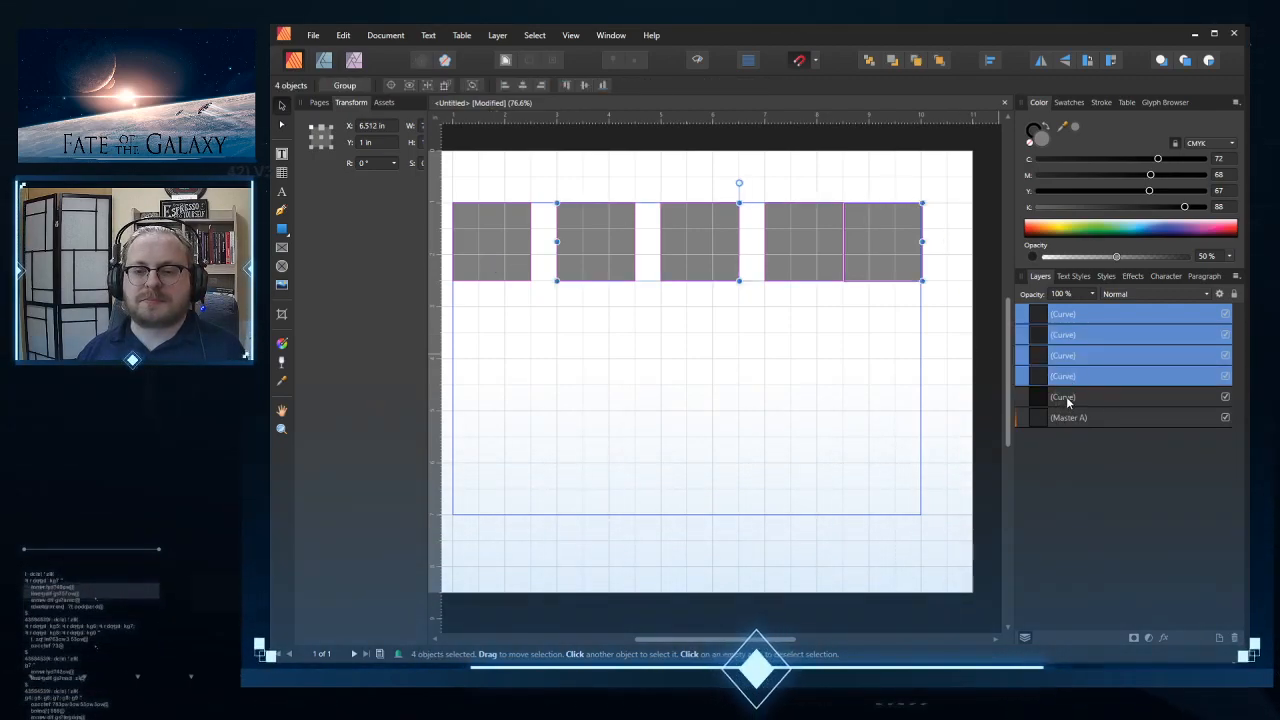
{"action": "left_click", "coordinate": [1066, 396], "text": "shift"}
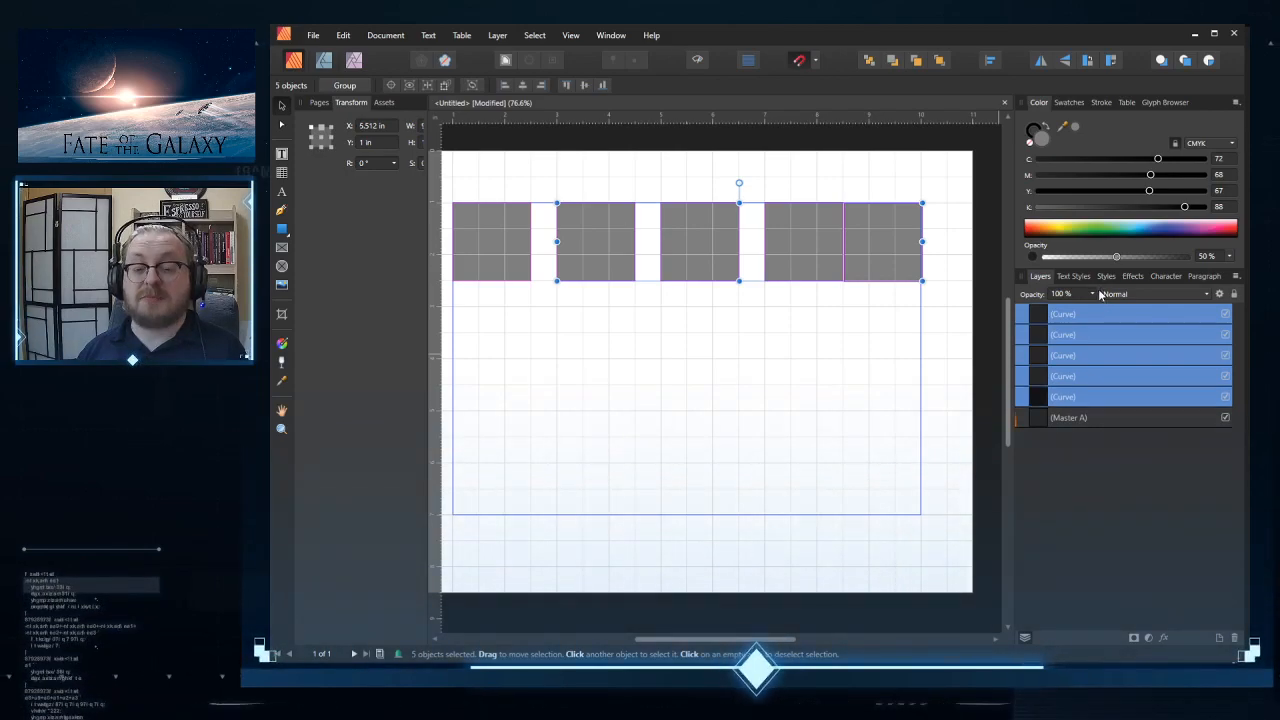
{"action": "left_click", "coordinate": [990, 61]}
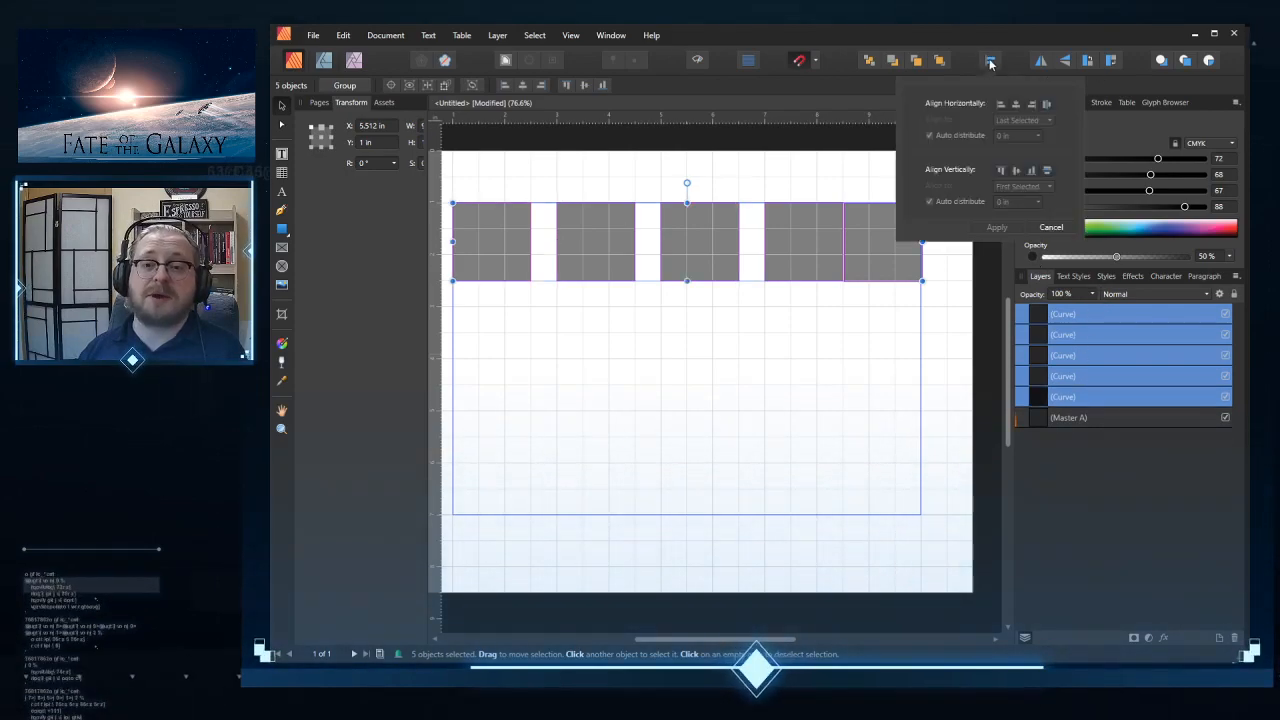
{"action": "left_click", "coordinate": [1047, 104]}
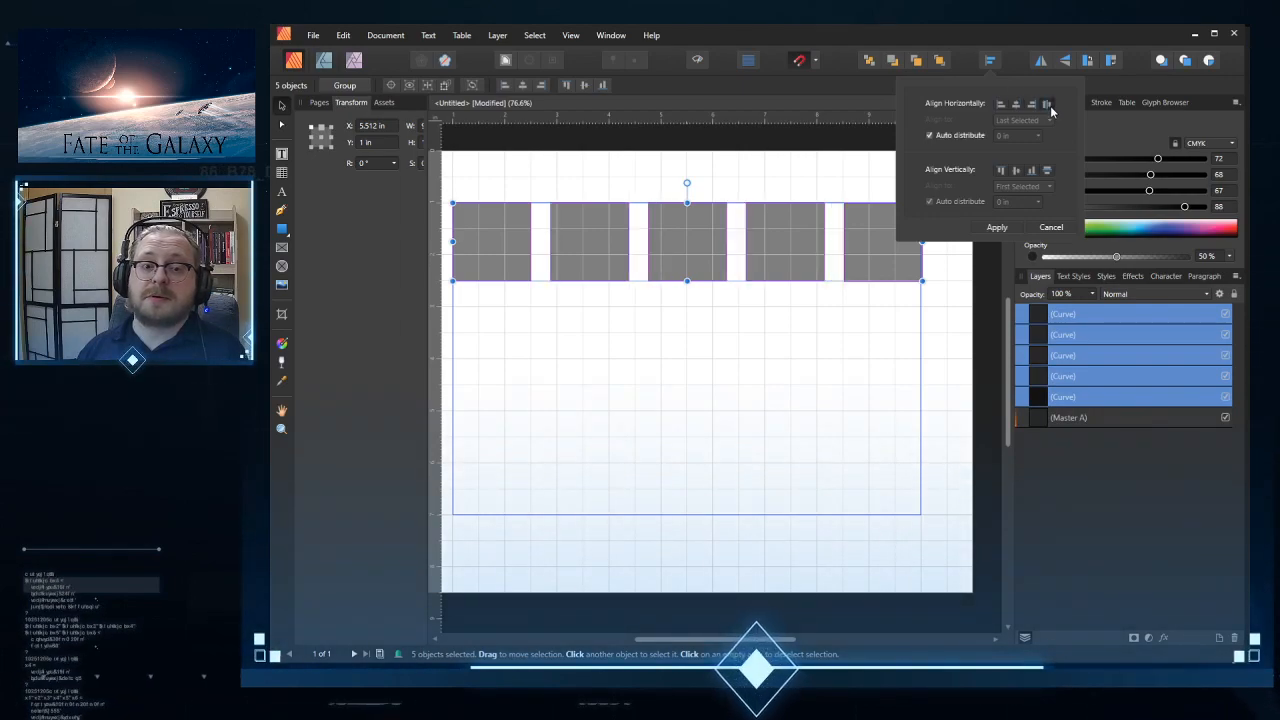
{"action": "left_click", "coordinate": [778, 469]}
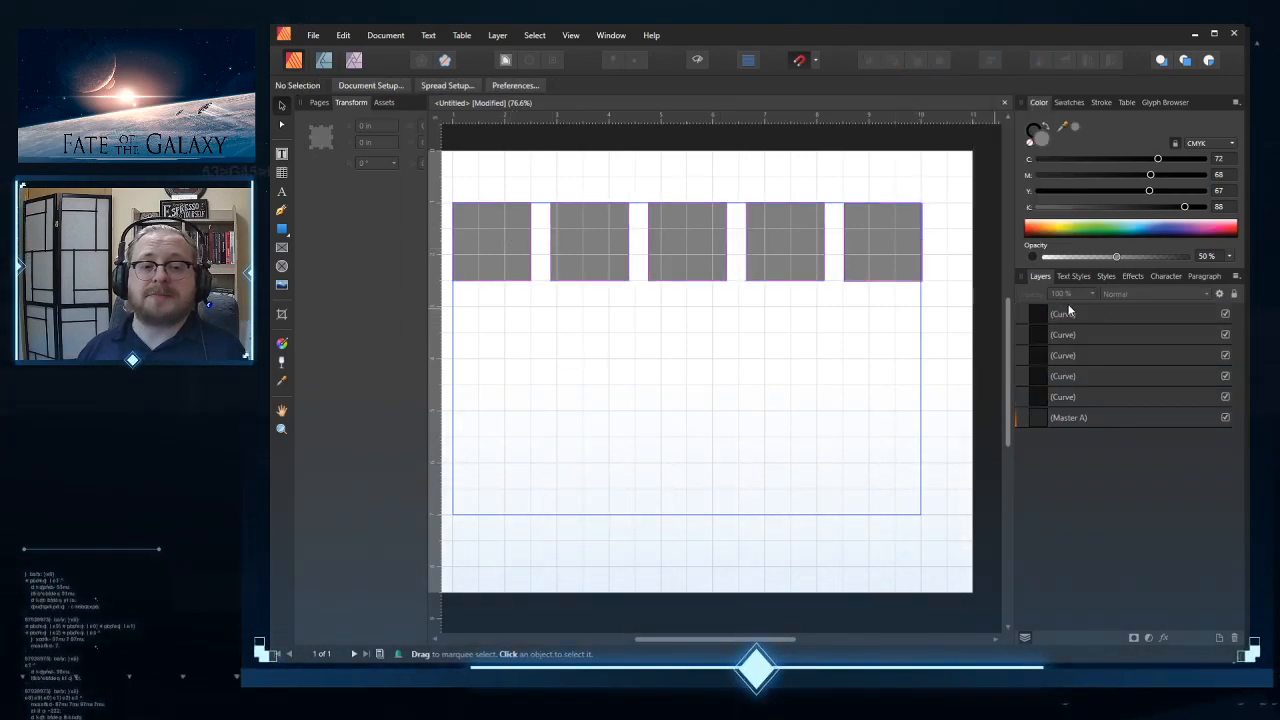
Step: Group the five squares of the upper row
{"action": "key", "text": "ctrl+a"}
{"action": "right_click", "coordinate": [1071, 400]}
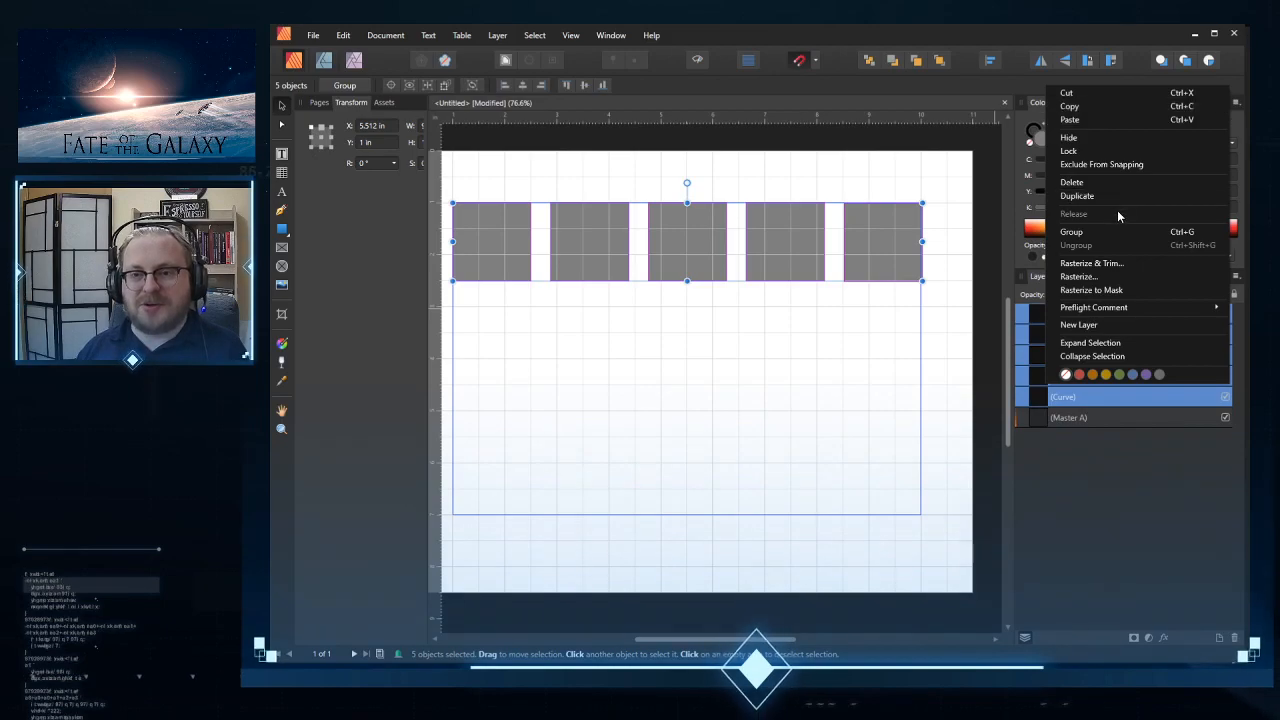
{"action": "left_click", "coordinate": [1085, 231]}
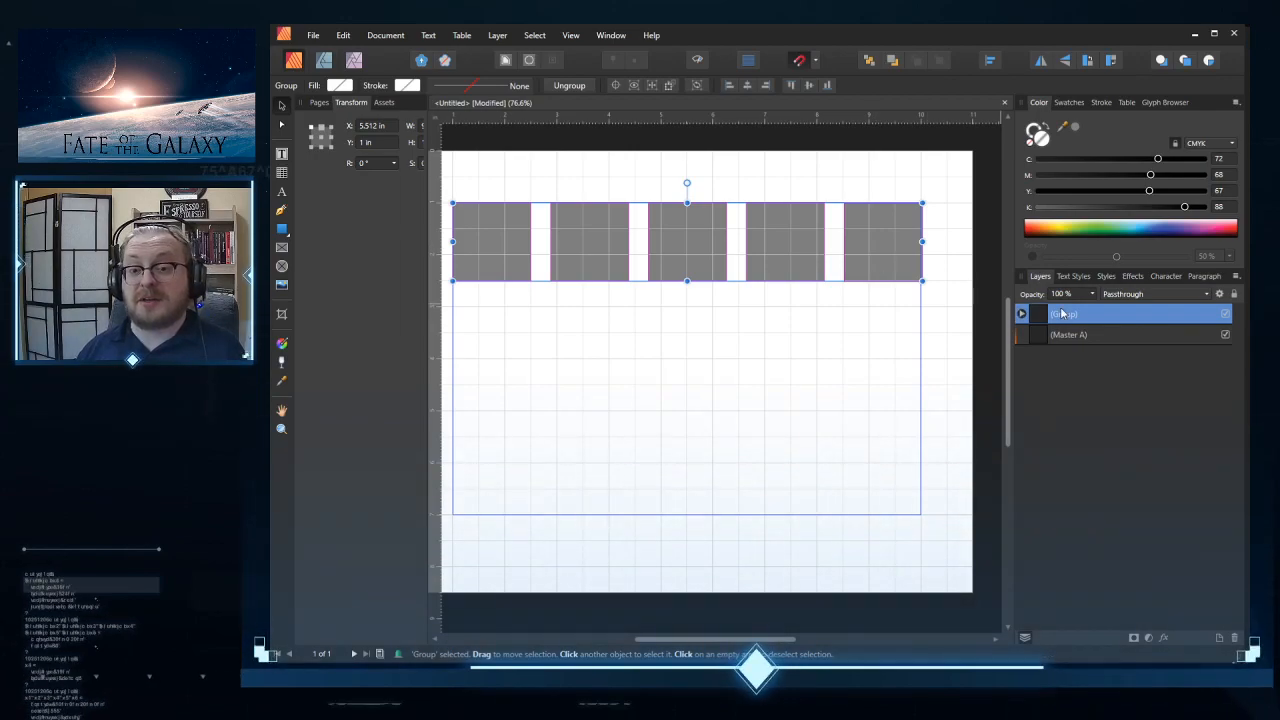
{"action": "left_click", "coordinate": [735, 440]}
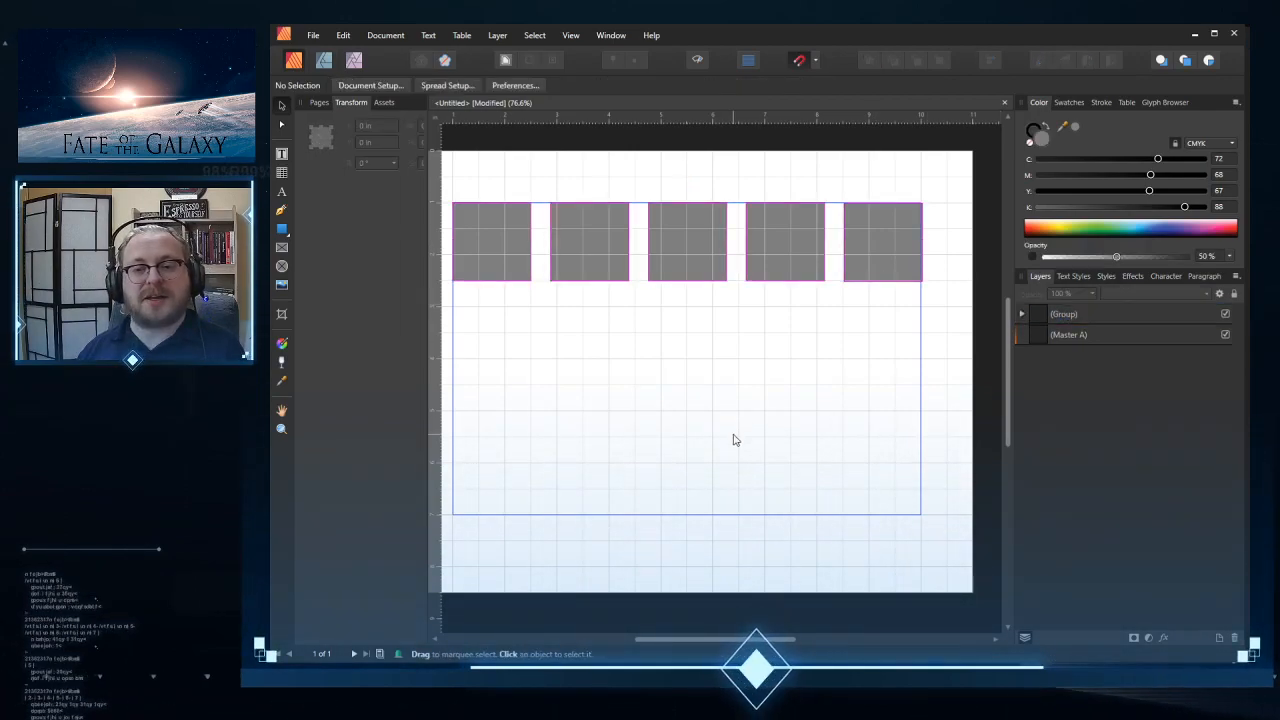
Step: Copy the grouped row of squares and place the pasted copy beneath it as a second row at Y 2.987 in
{"action": "key", "text": "ctrl+v"}
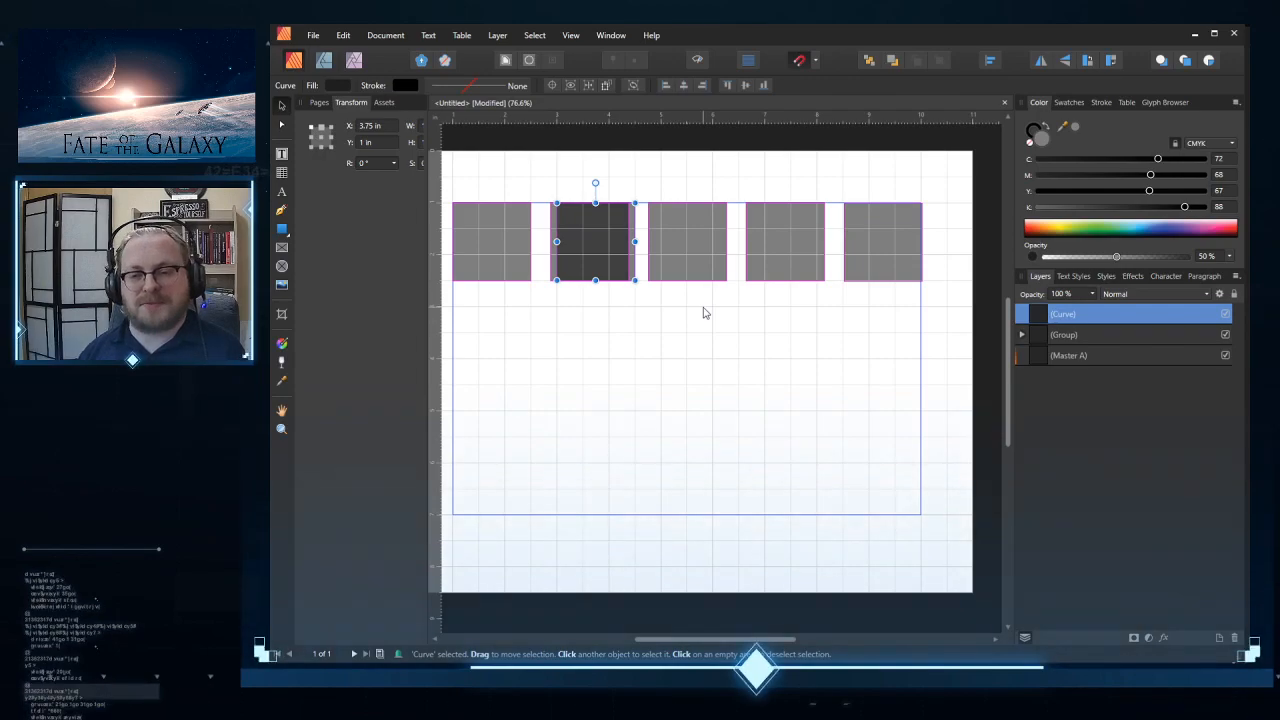
{"action": "key", "text": "ctrl+z"}
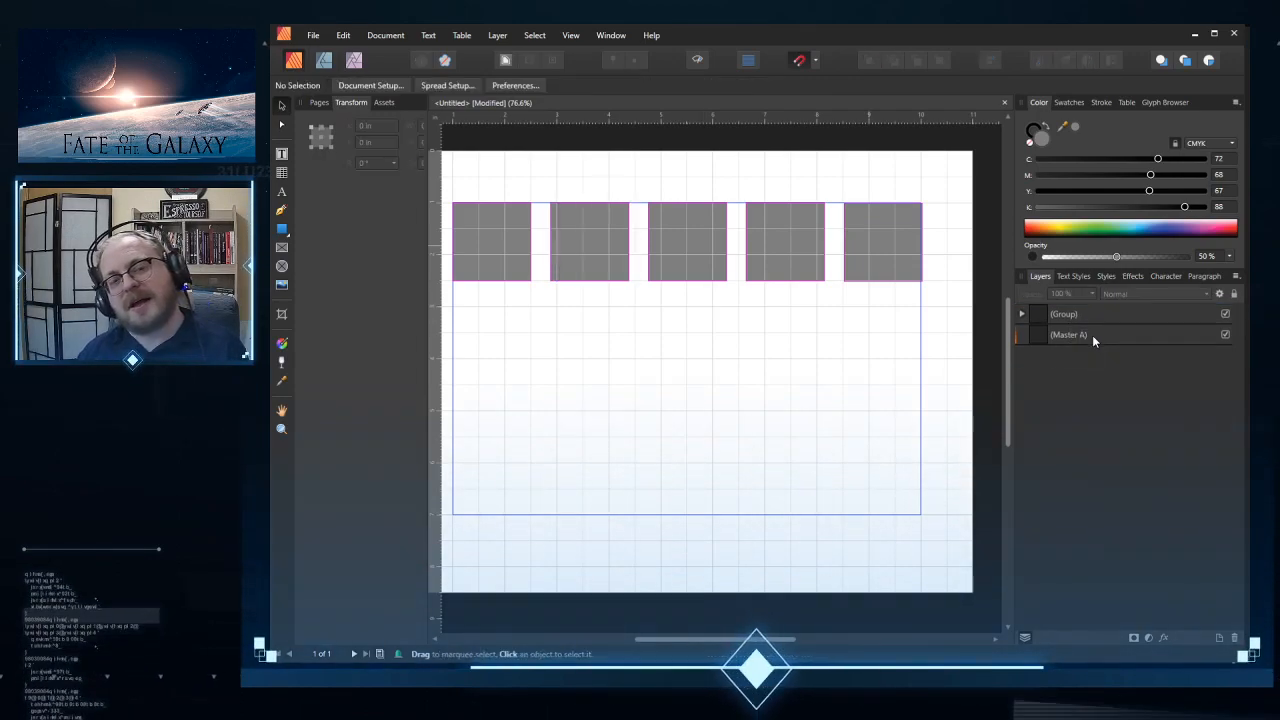
{"action": "left_click", "coordinate": [1097, 313]}
{"action": "right_click", "coordinate": [1100, 313]}
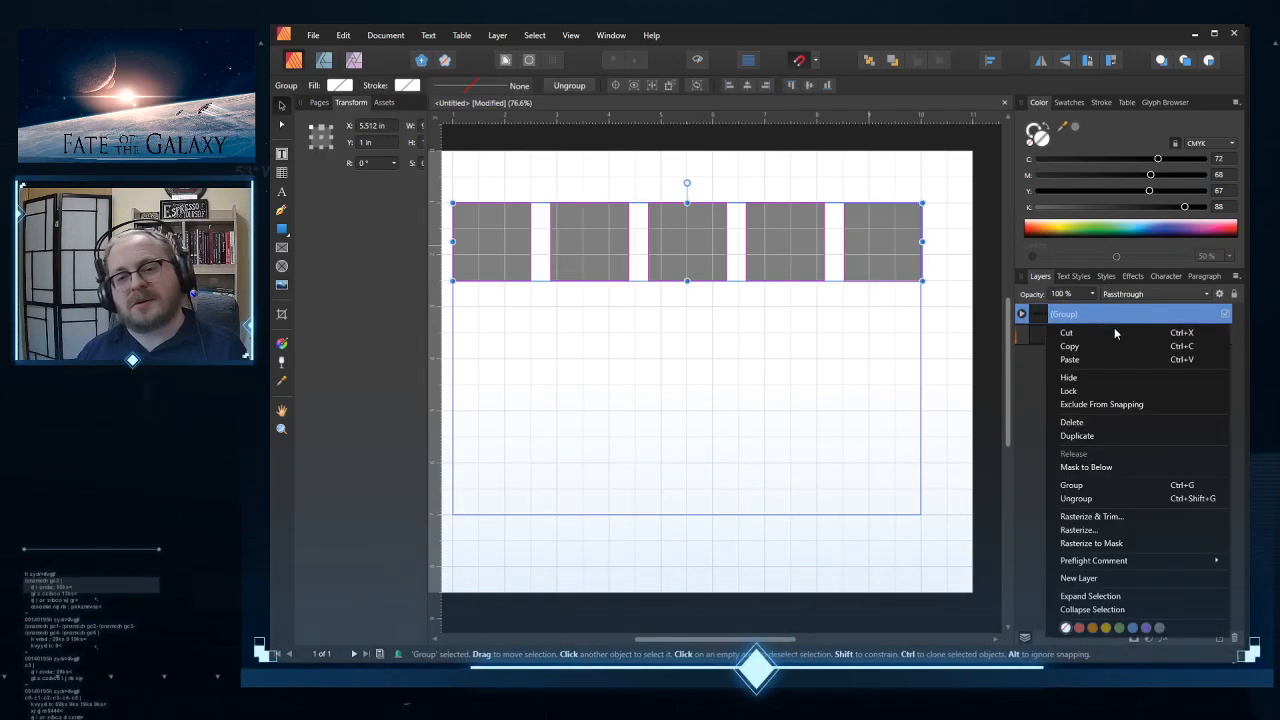
{"action": "left_click", "coordinate": [1108, 345]}
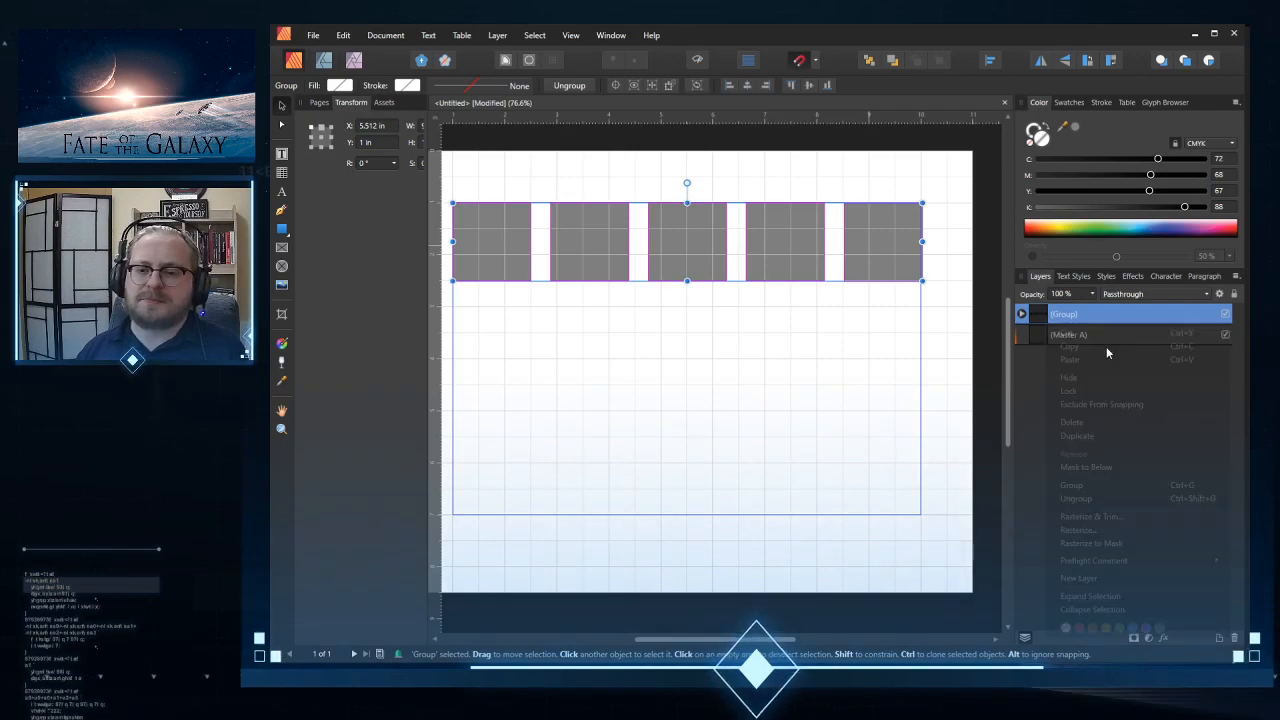
{"action": "left_click", "coordinate": [640, 349]}
{"action": "right_click", "coordinate": [640, 347]}
{"action": "left_click", "coordinate": [519, 364]}
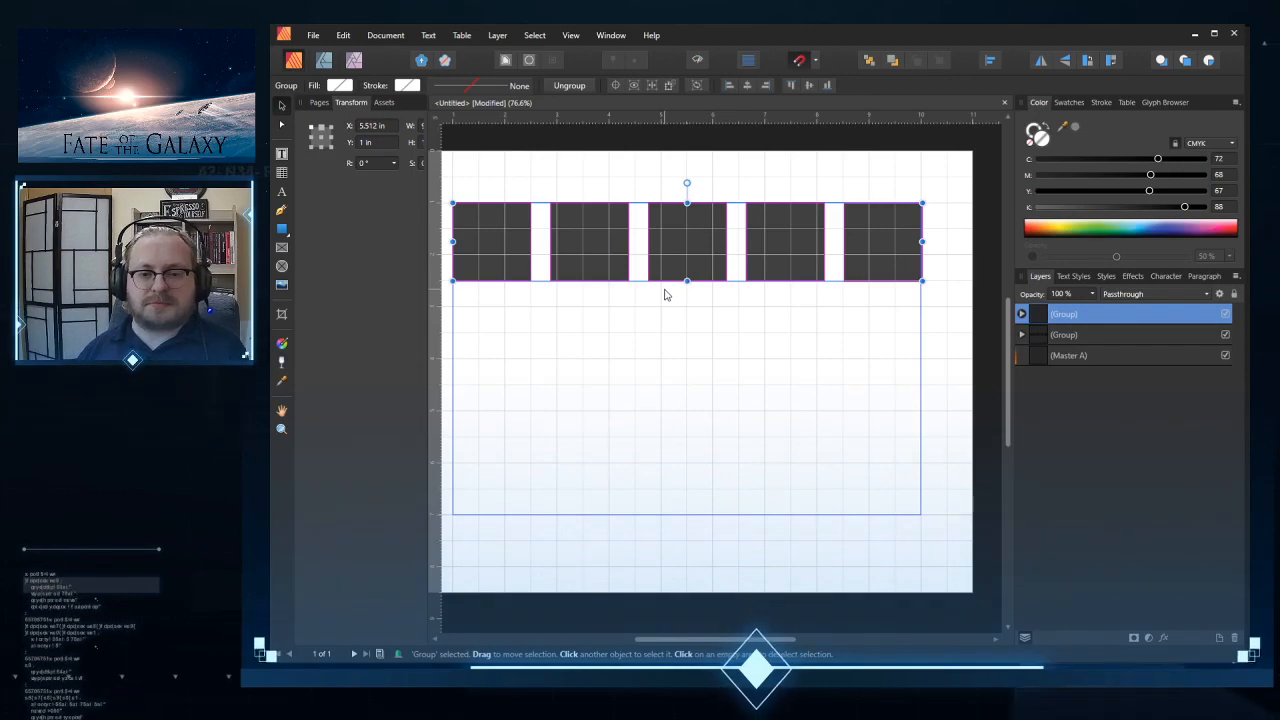
{"action": "left_click_drag", "start_coordinate": [669, 263], "coordinate": [666, 363]}
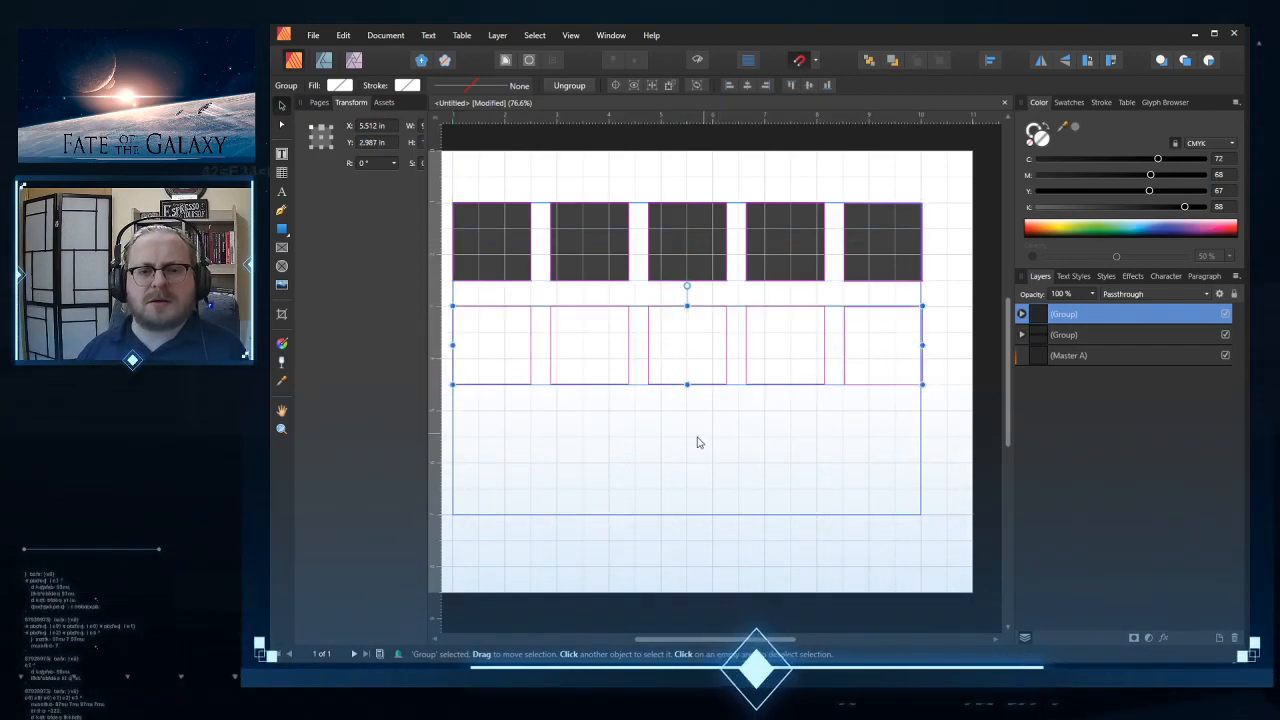
Step: Paste another copy of the grouped row and place it beneath the second row as a third row of squares
{"action": "key", "text": "ctrl+v"}
{"action": "left_click_drag", "start_coordinate": [678, 263], "coordinate": [672, 446]}
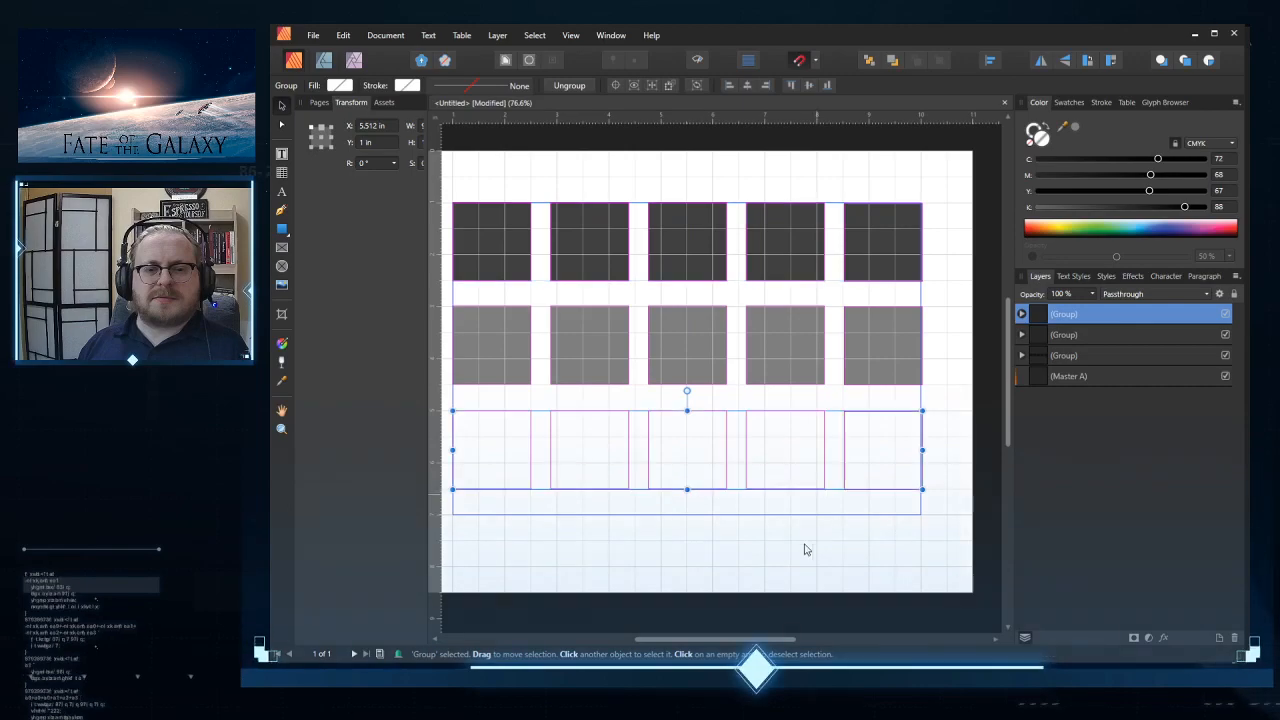
{"action": "left_click", "coordinate": [811, 493]}
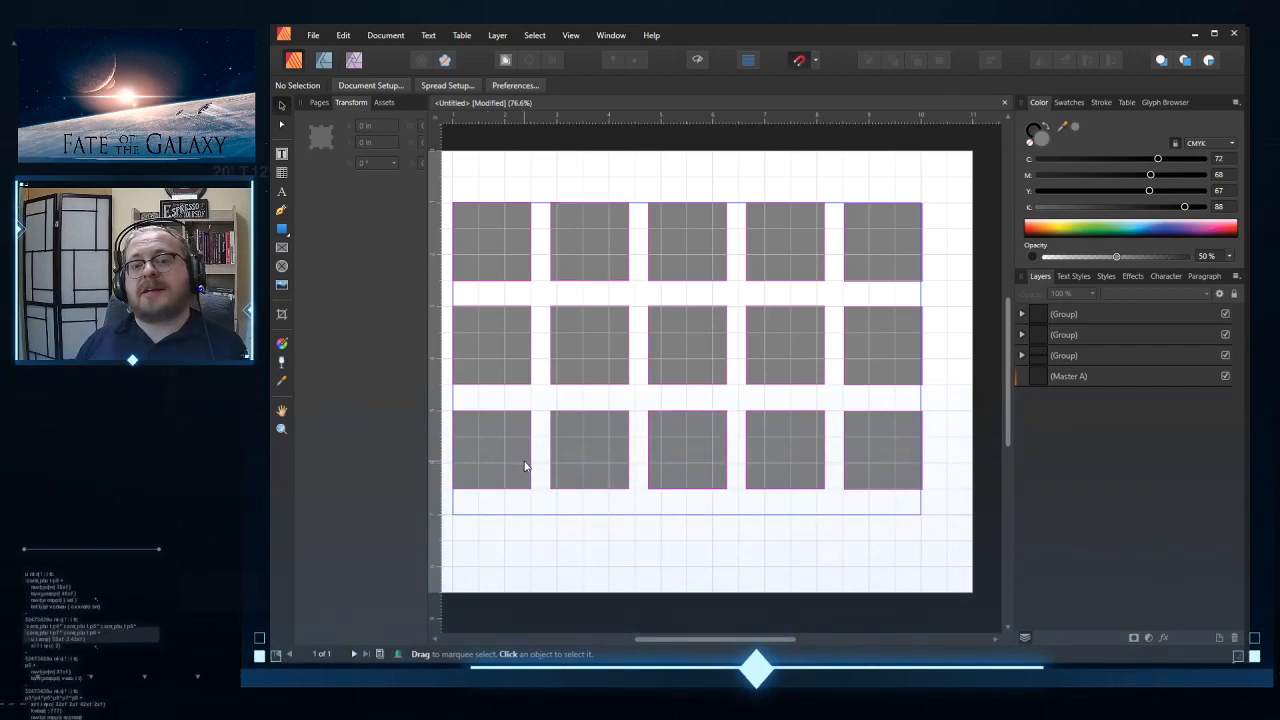
{"action": "mouse_move", "coordinate": [702, 642]}
{"action": "left_mouse_down"}
{"action": "mouse_move", "coordinate": [714, 642]}
{"action": "mouse_move", "coordinate": [702, 643]}
{"action": "left_mouse_up"}
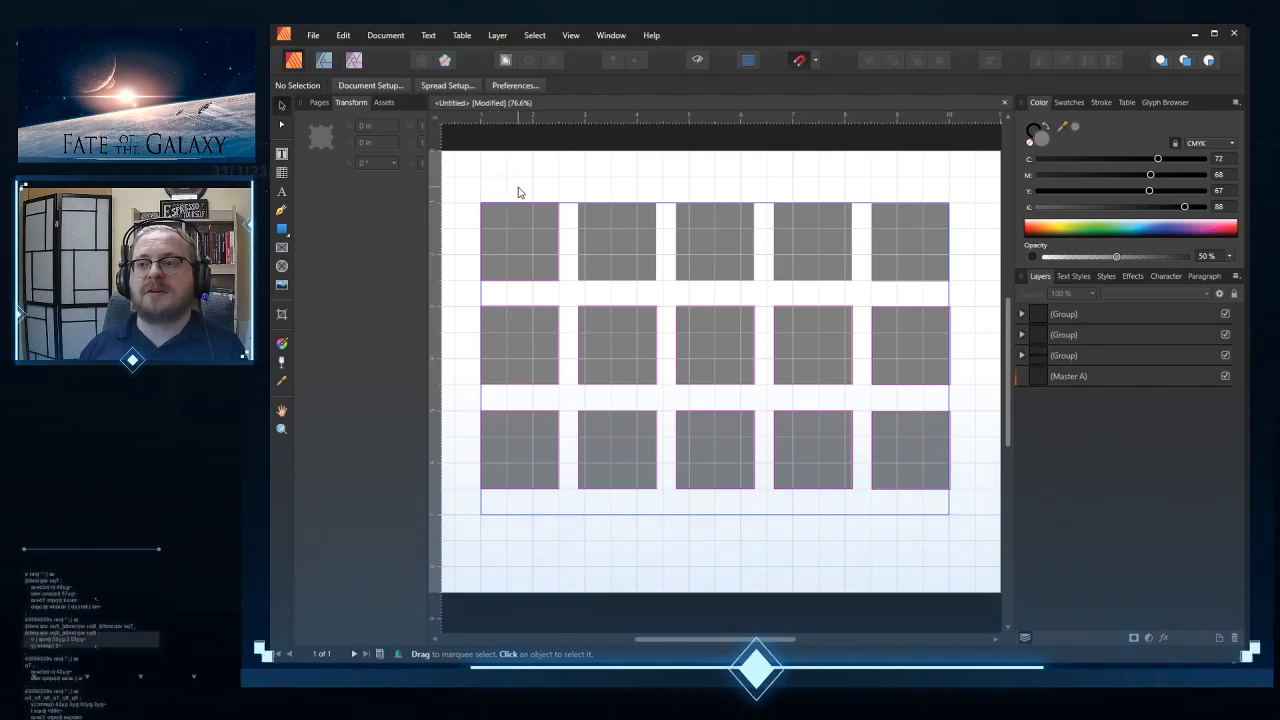
Step: Draw a wide, flat rectangle beneath the three rows of squares, with its upper edge at Y 7 in
{"action": "left_click", "coordinate": [731, 212]}
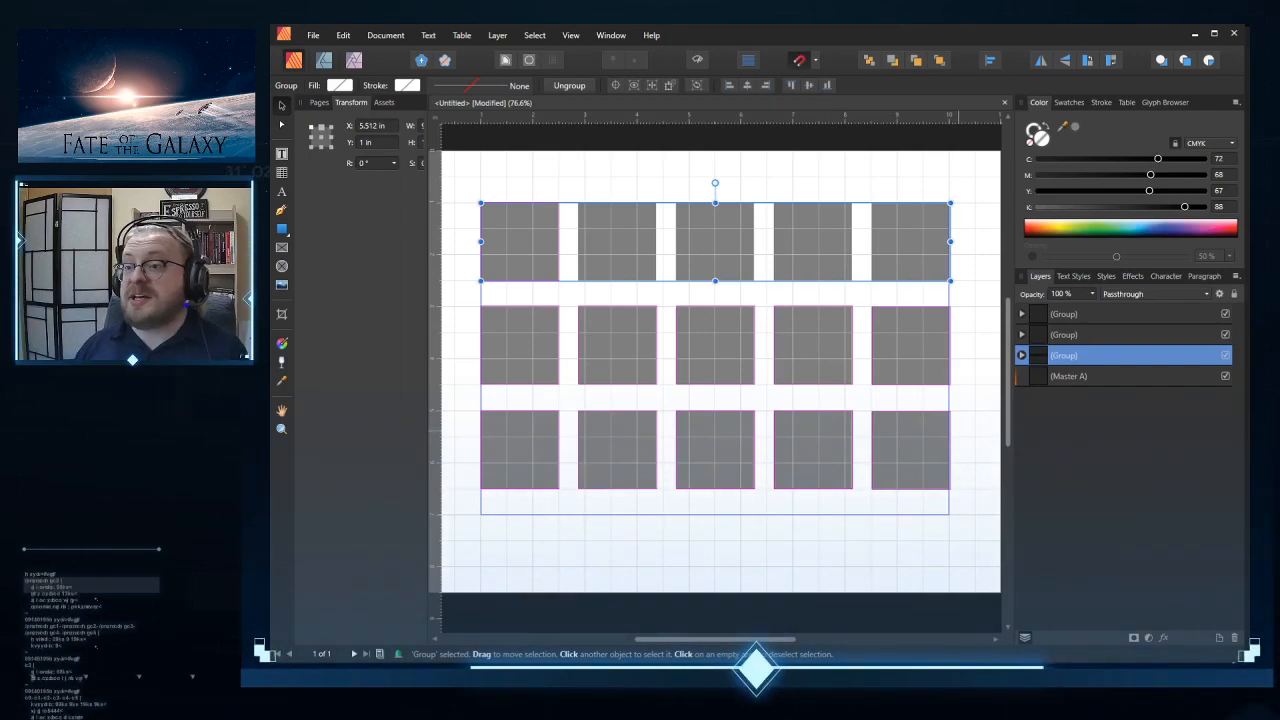
{"action": "key", "text": "Escape"}
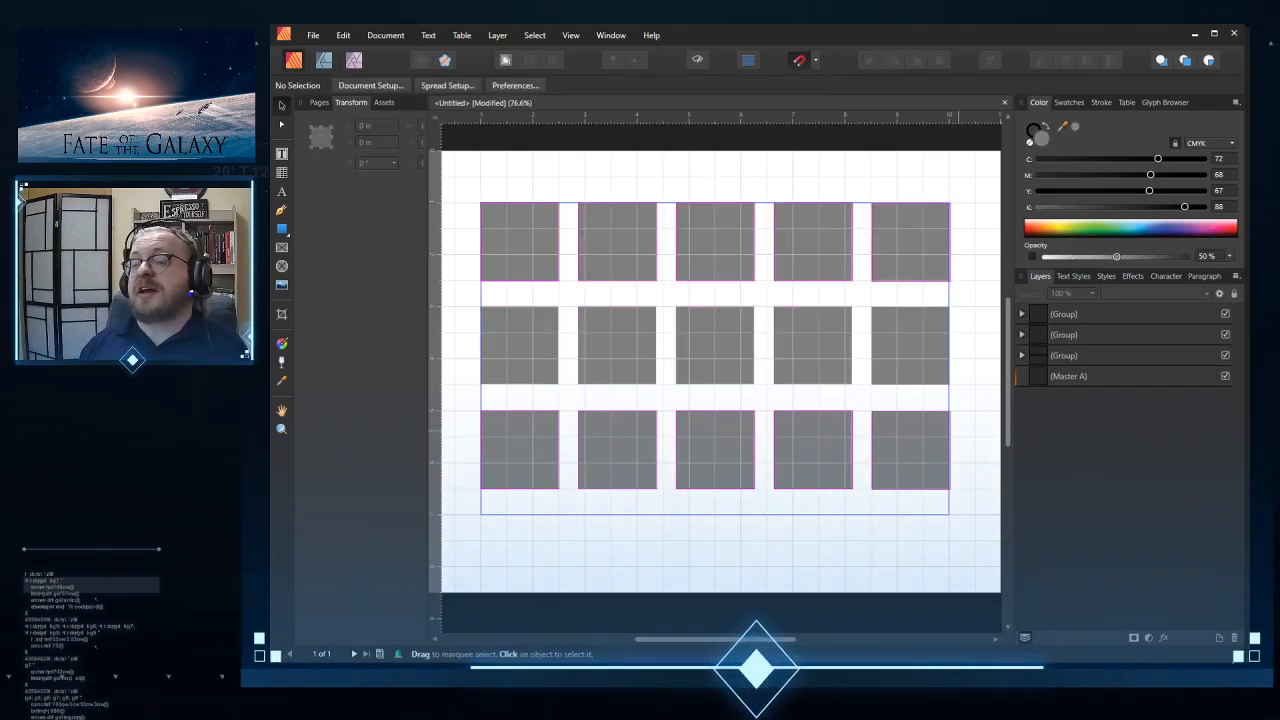
{"action": "left_click", "coordinate": [281, 231]}
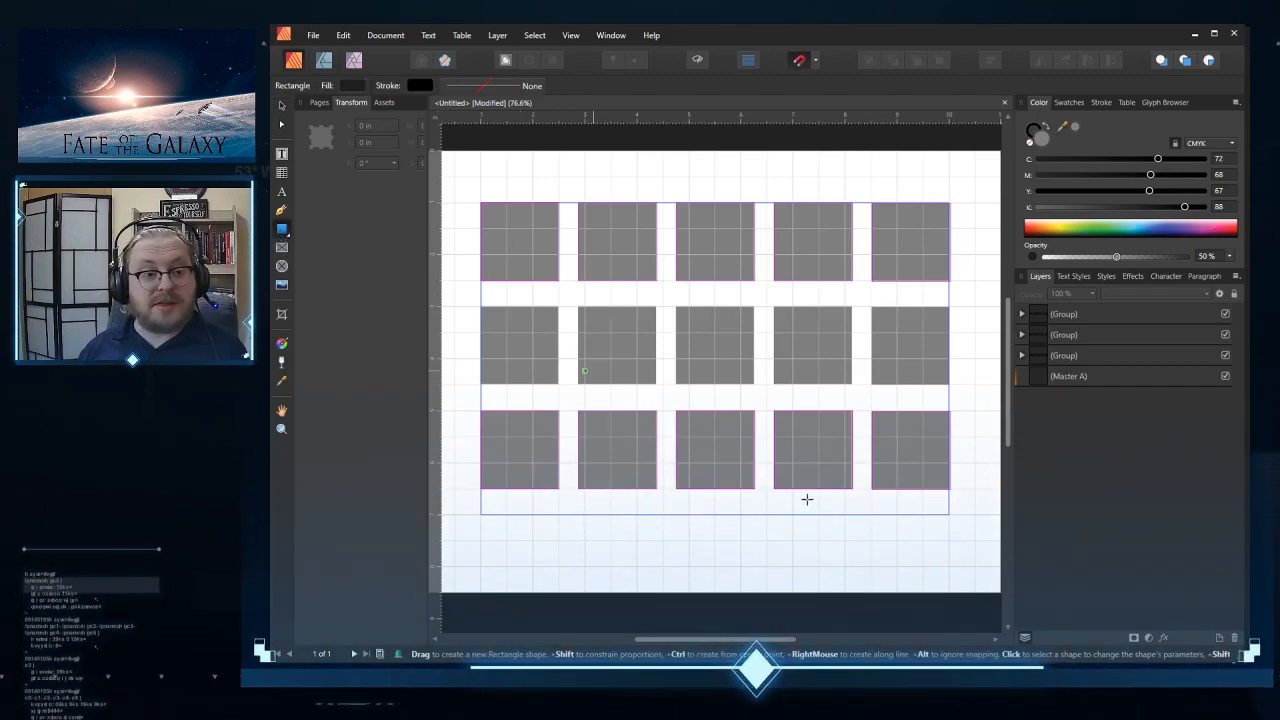
{"action": "left_click_drag", "start_coordinate": [584, 515], "coordinate": [871, 539]}
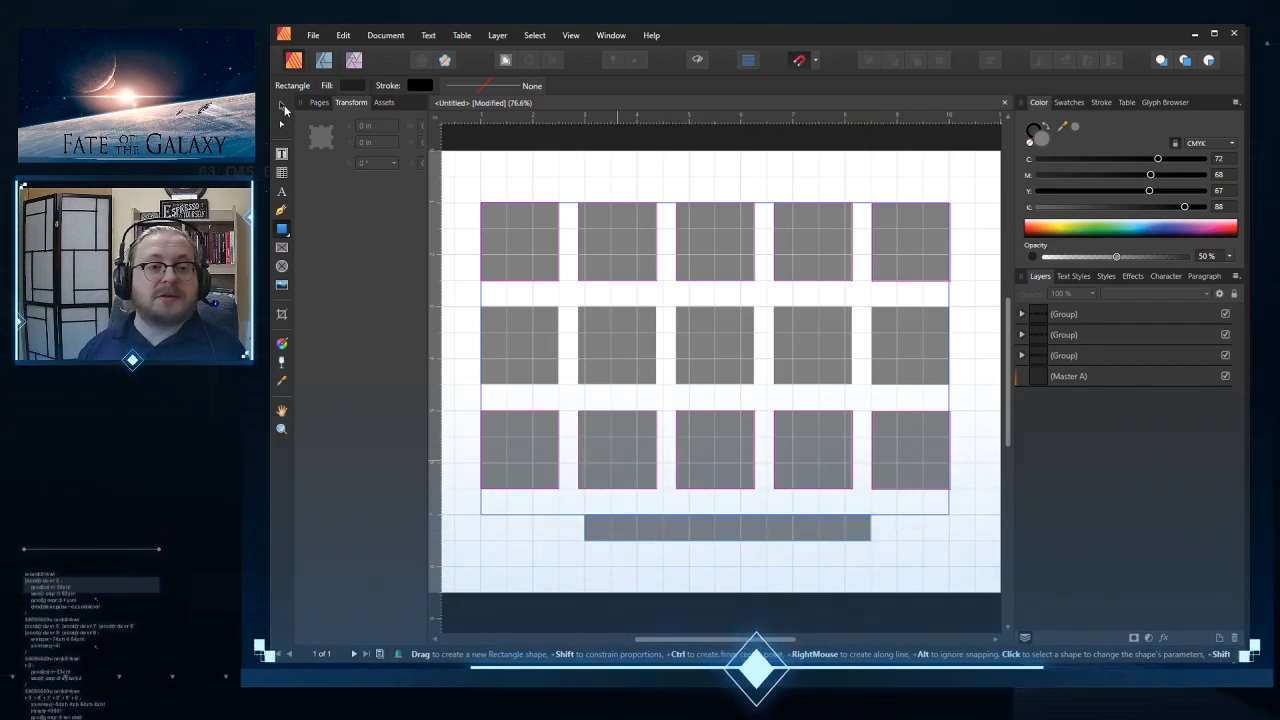
{"action": "key", "text": "v"}
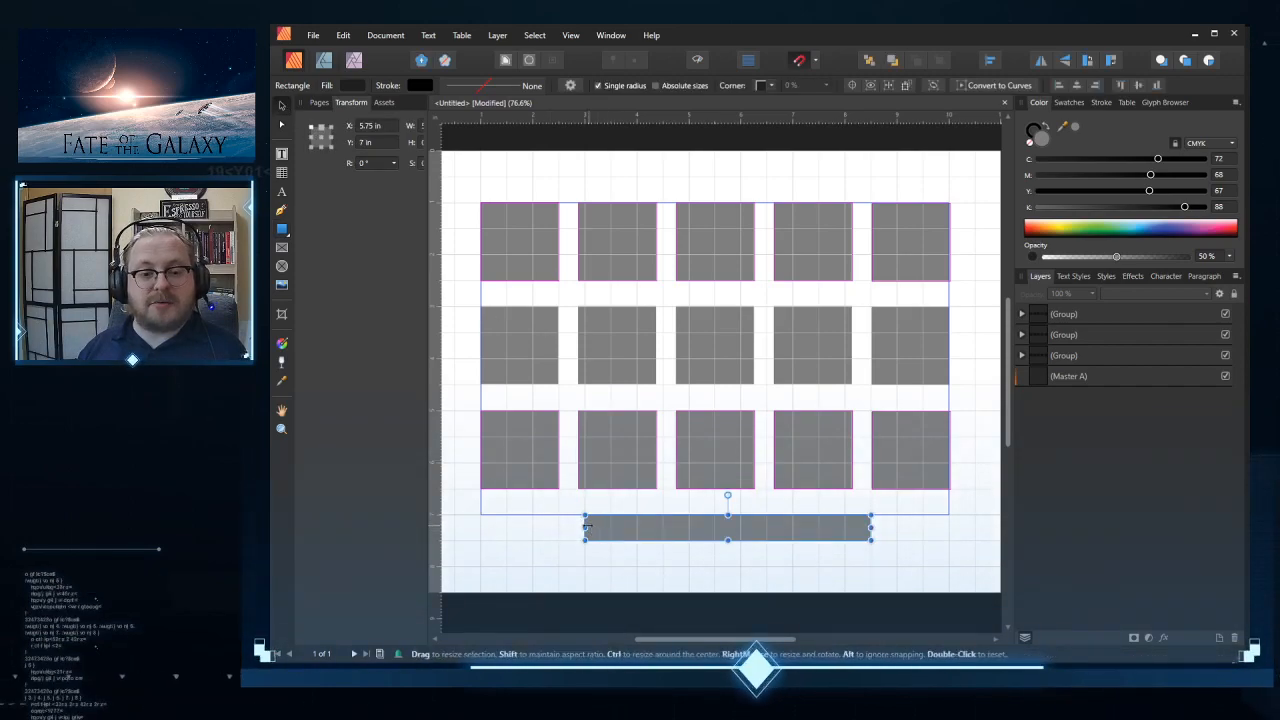
Step: Stretch both ends of the flat rectangle so it spans from the left margin to the right margin
{"action": "left_click_drag", "start_coordinate": [545, 533], "coordinate": [481, 530]}
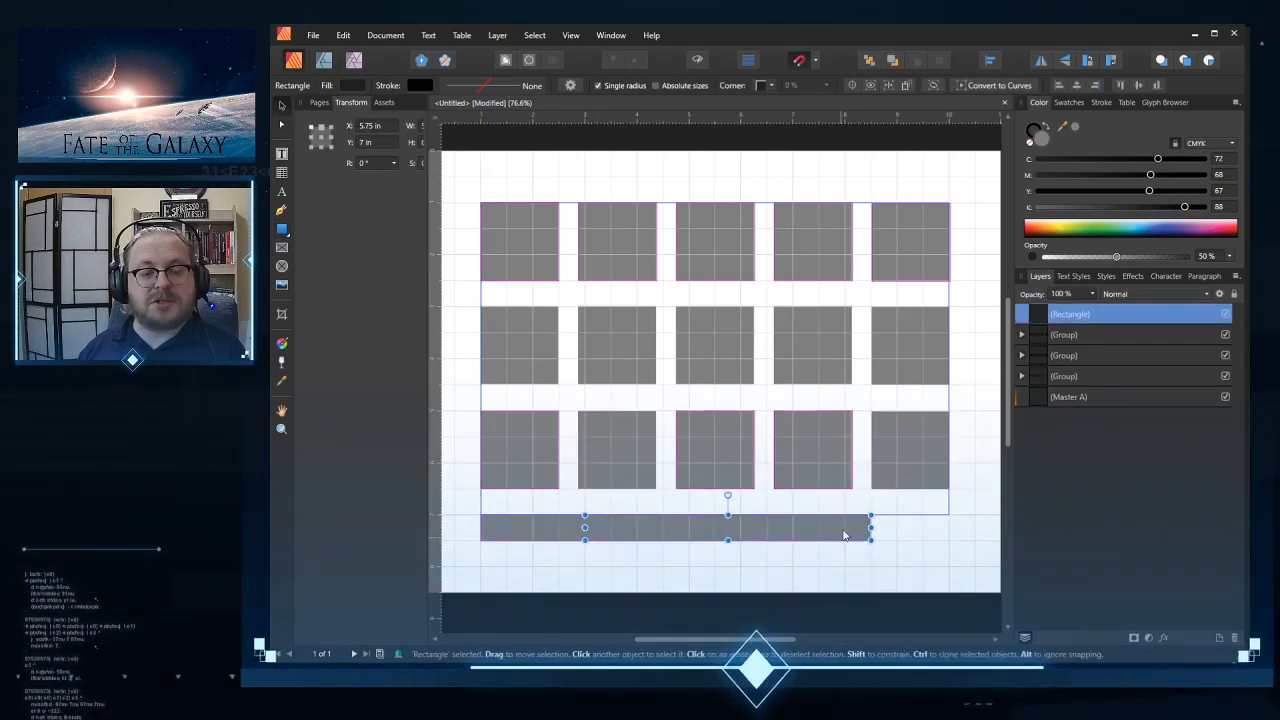
{"action": "left_click_drag", "start_coordinate": [922, 530], "coordinate": [949, 527]}
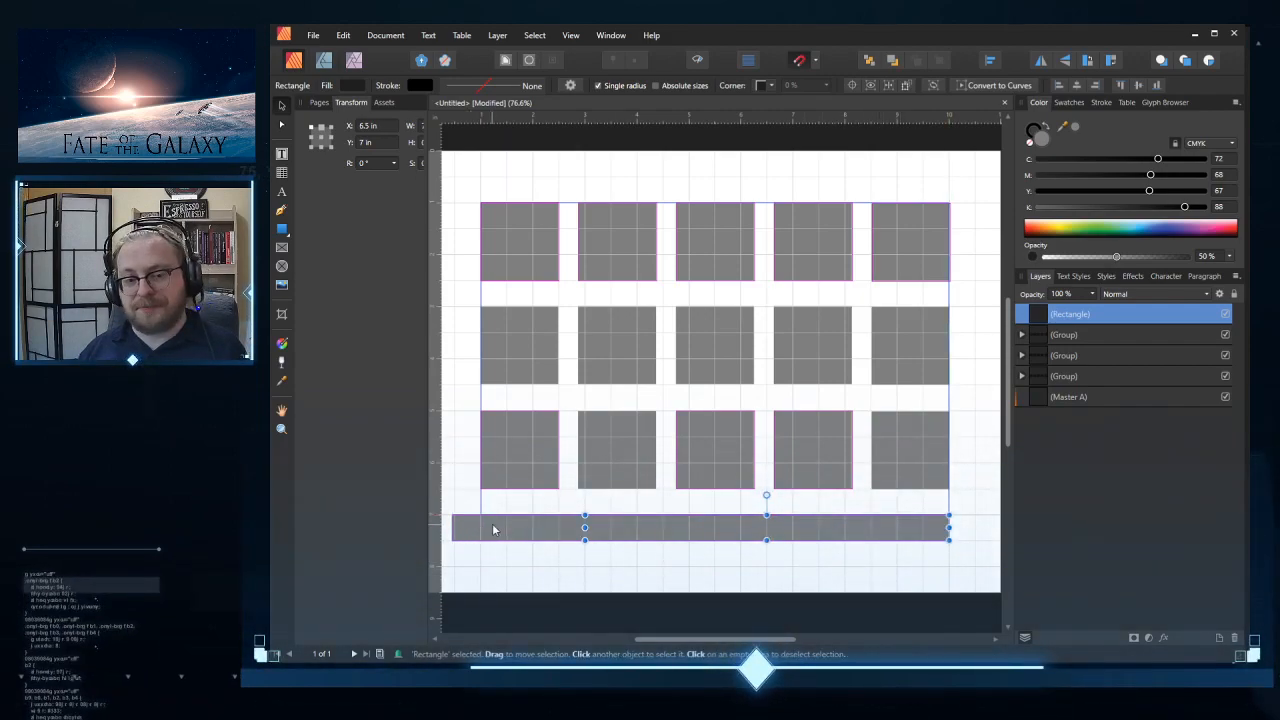
{"action": "left_click", "coordinate": [534, 576]}
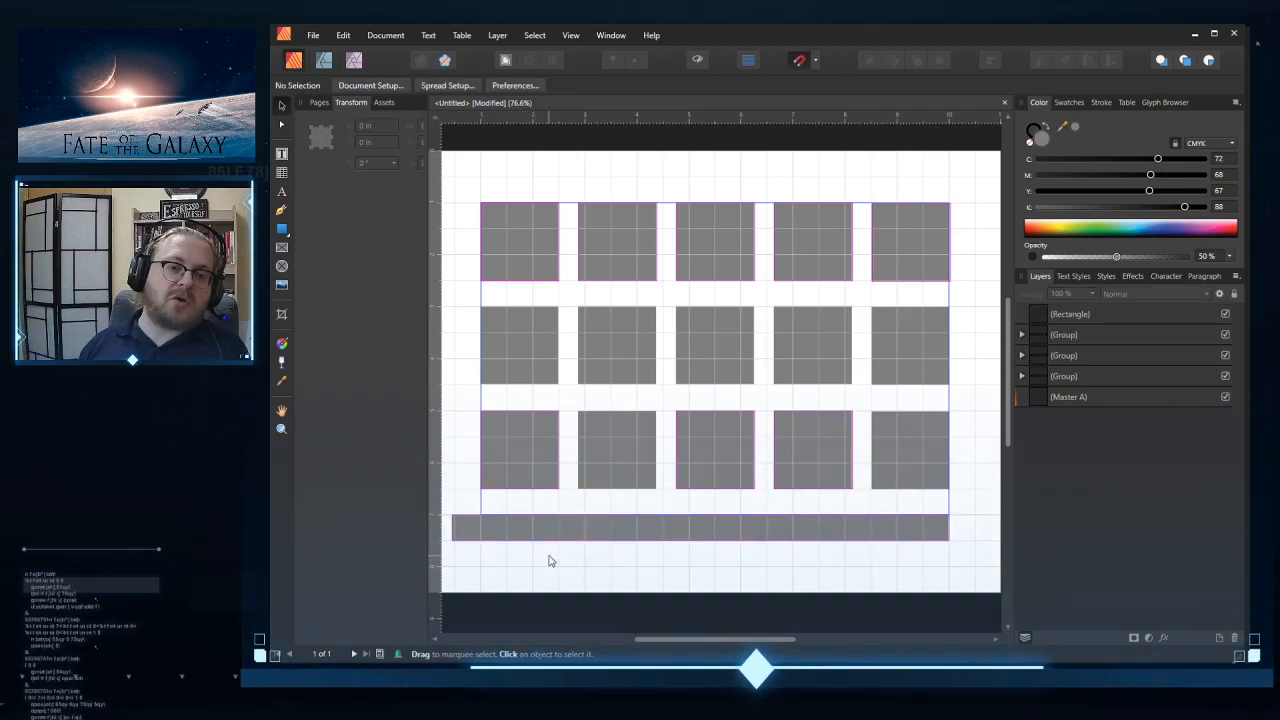
{"action": "left_click", "coordinate": [458, 530]}
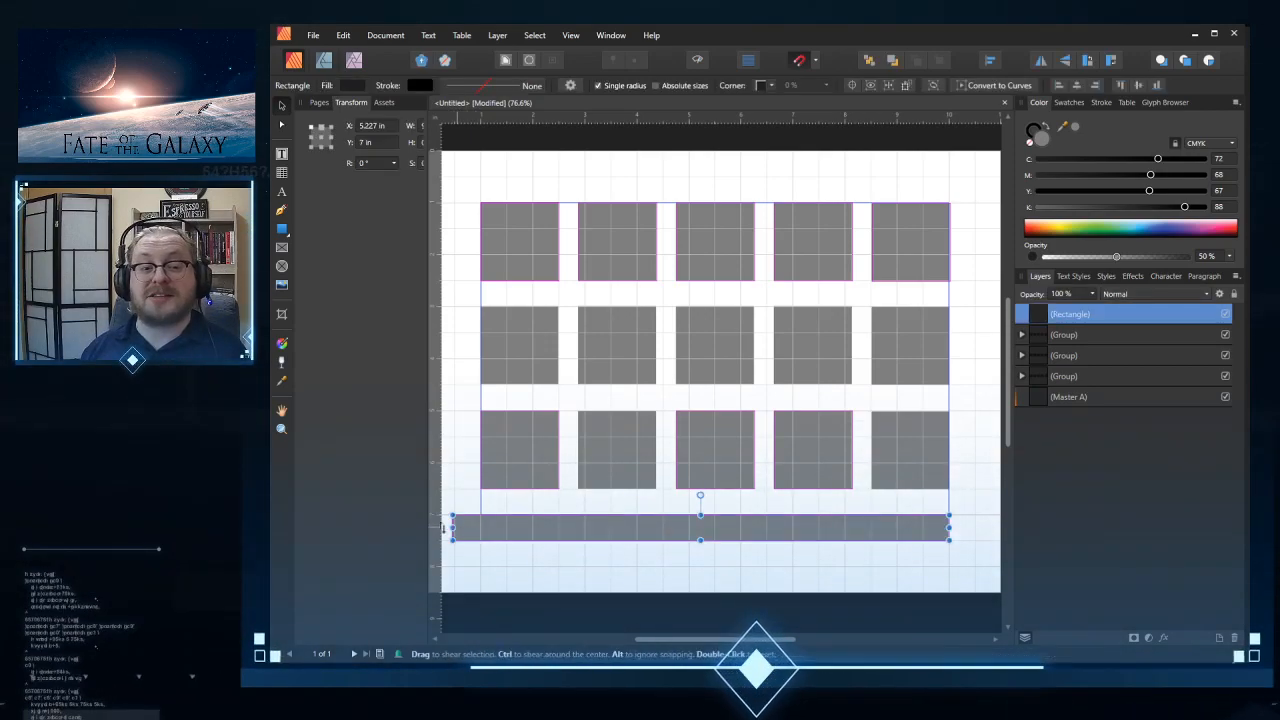
{"action": "left_click_drag", "start_coordinate": [446, 528], "coordinate": [479, 528]}
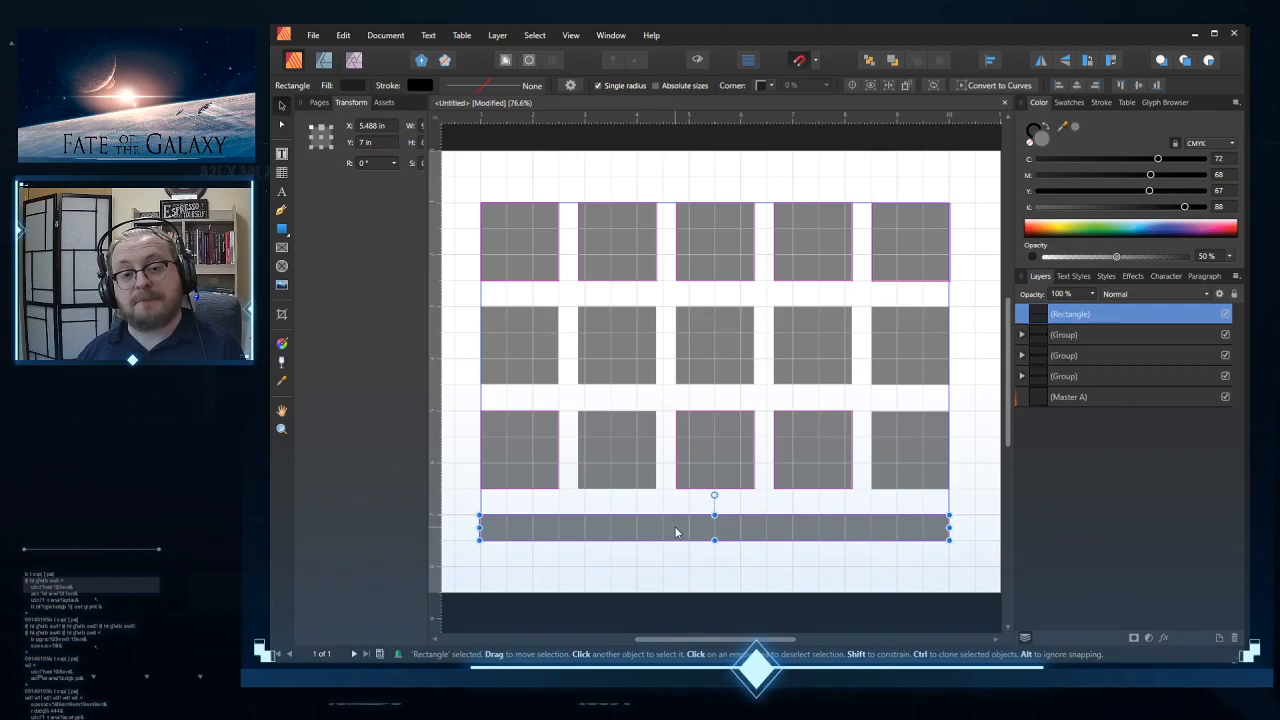
Step: Nudge the second row of squares up closer to the first row, to Y 2.72 in
{"action": "left_click", "coordinate": [535, 367]}
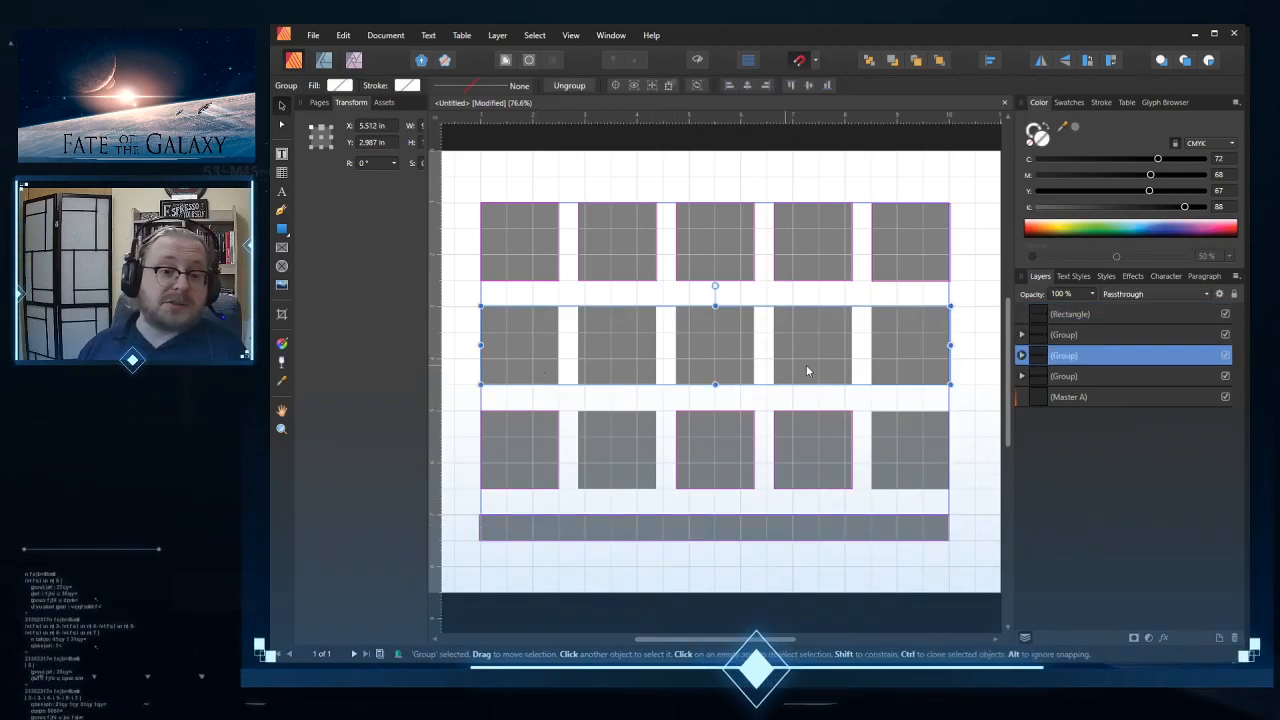
{"action": "key", "text": "Up"}
{"action": "key", "text": "Up"}
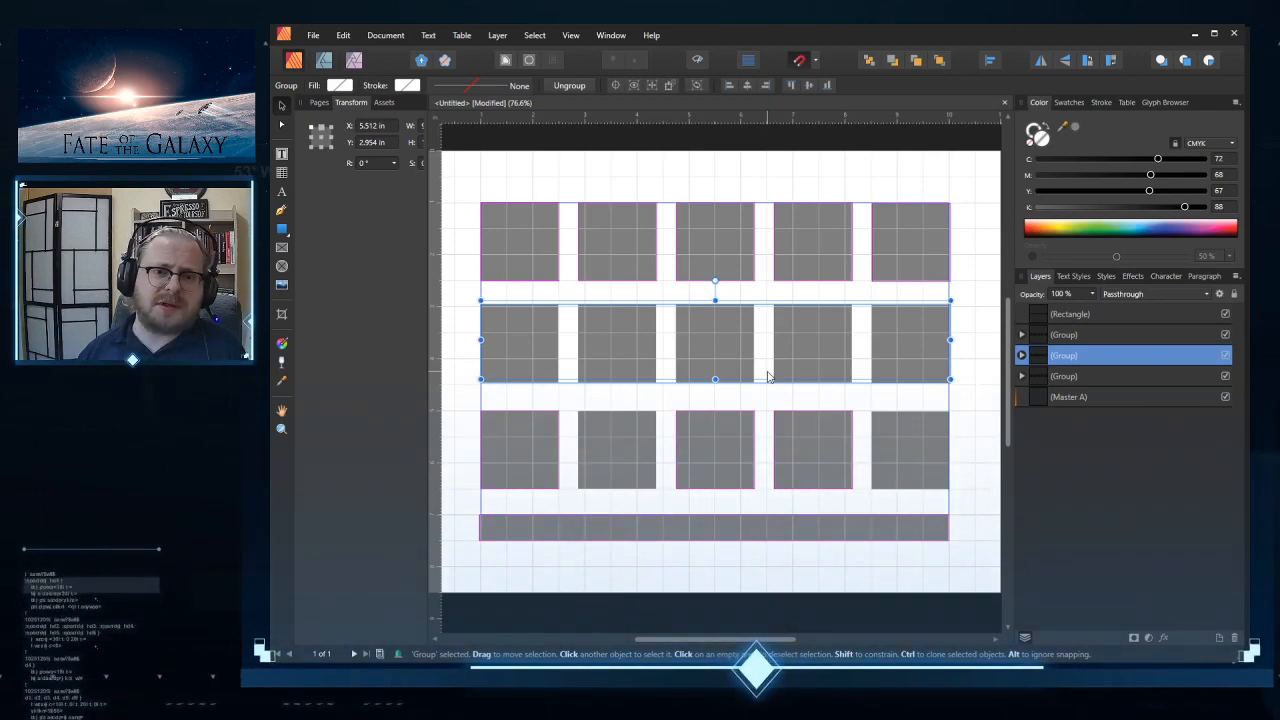
{"action": "key", "text": "shift+Up"}
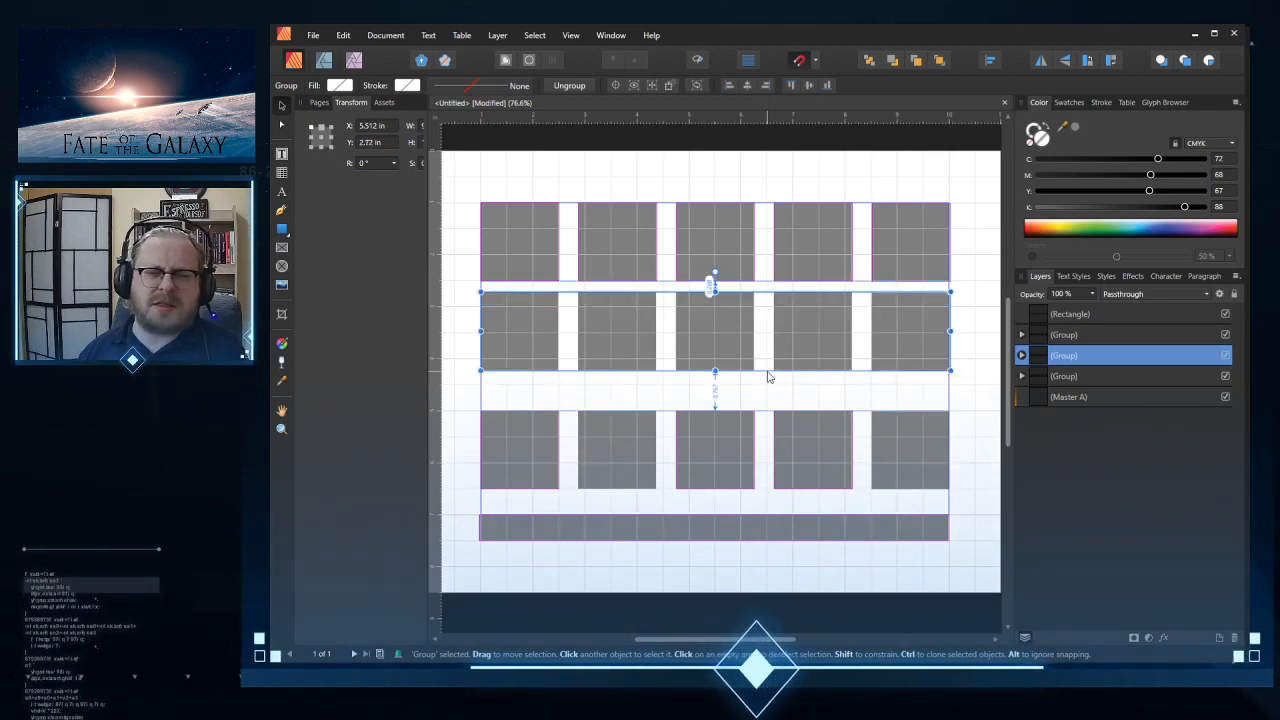
Step: Nudge the third row of squares up closer to the second row, to Y 4.5 in
{"action": "left_click", "coordinate": [547, 448]}
{"action": "key", "text": "shift+Up"}
{"action": "key", "text": "shift+Up"}
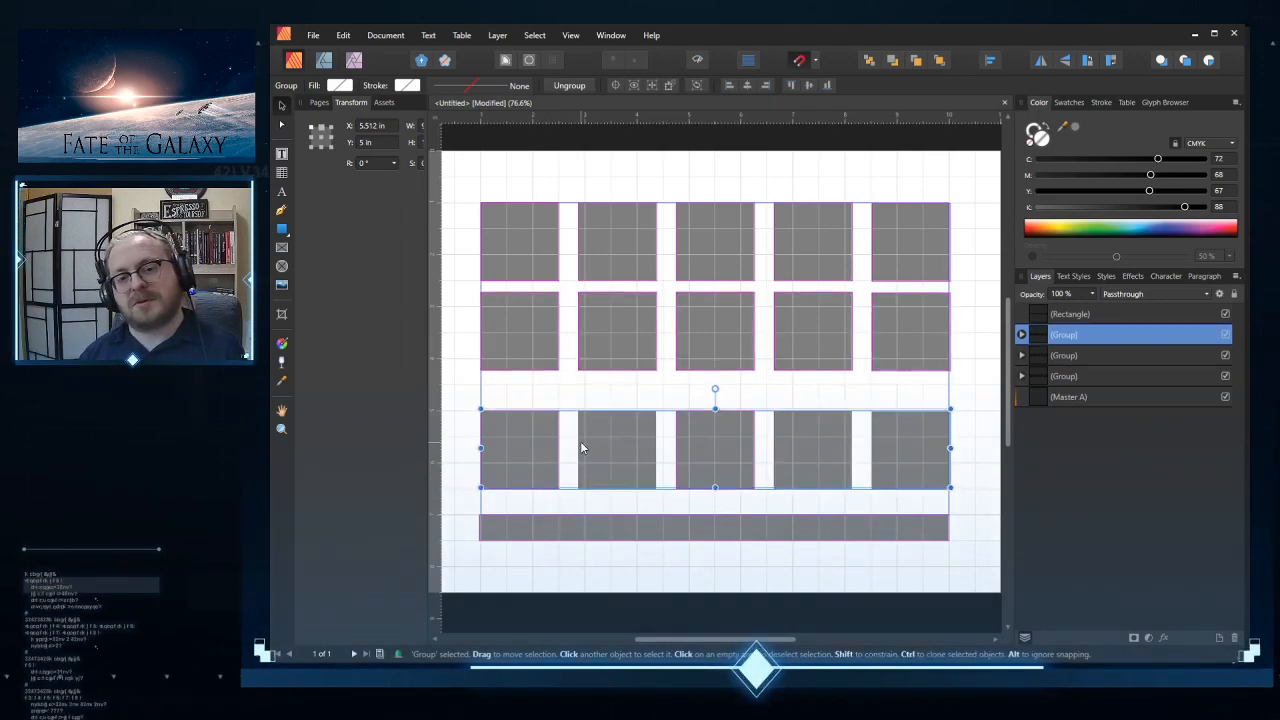
{"action": "key", "text": "shift+Up"}
{"action": "key", "text": "shift+Up"}
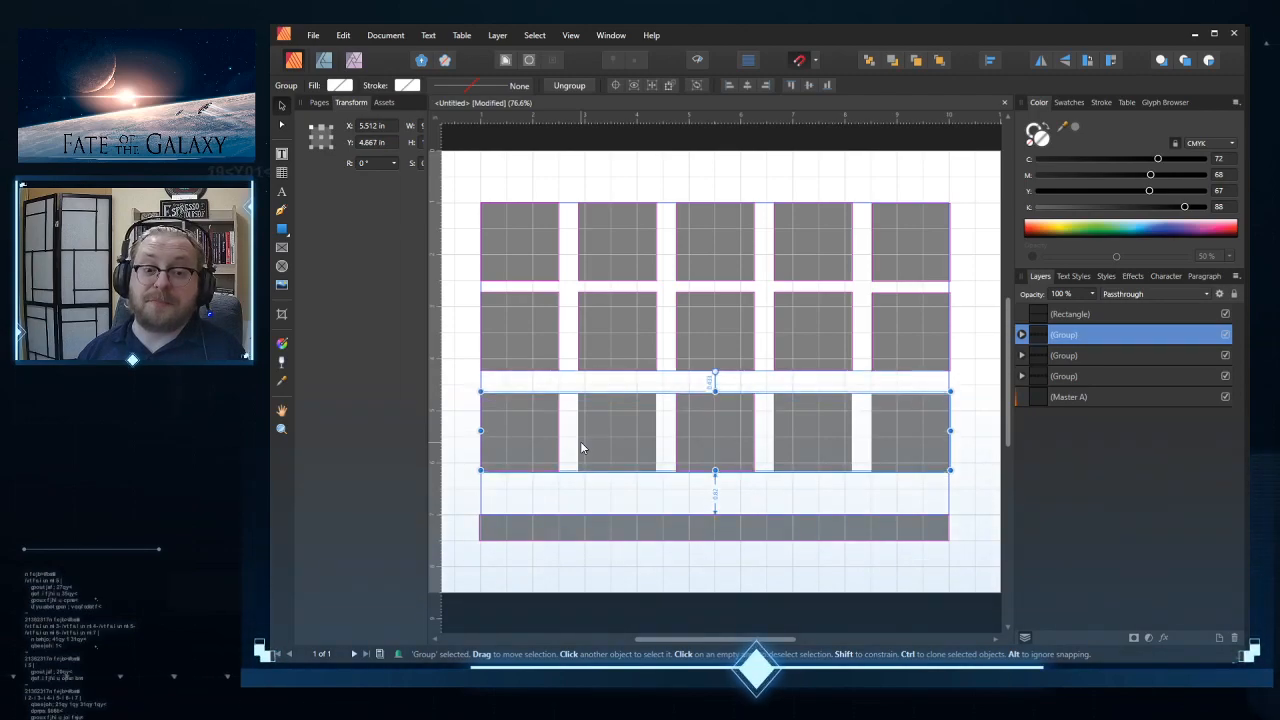
{"action": "key", "text": "shift+Up"}
{"action": "key", "text": "shift+Up"}
{"action": "key", "text": "shift+Up"}
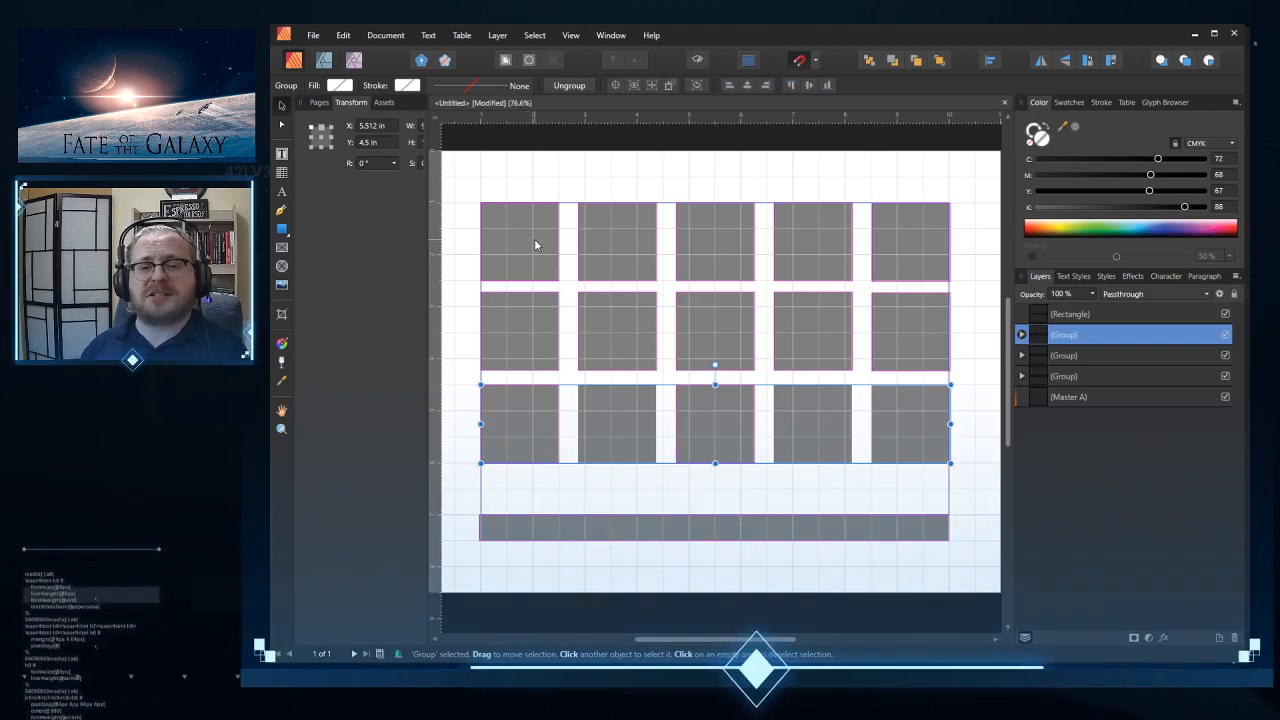
Step: Try to space the first and third rows of squares vertically with automatic distribution
{"action": "left_click", "coordinate": [535, 272]}
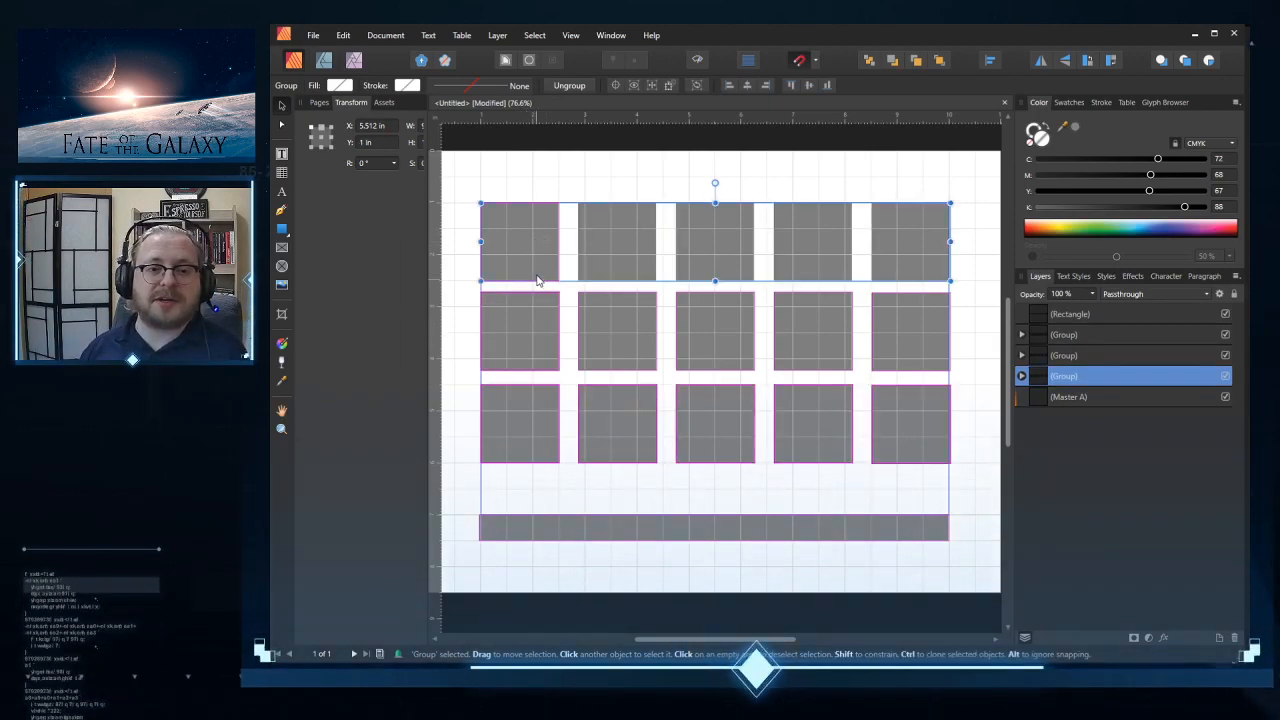
{"action": "left_click", "coordinate": [558, 418], "text": "shift"}
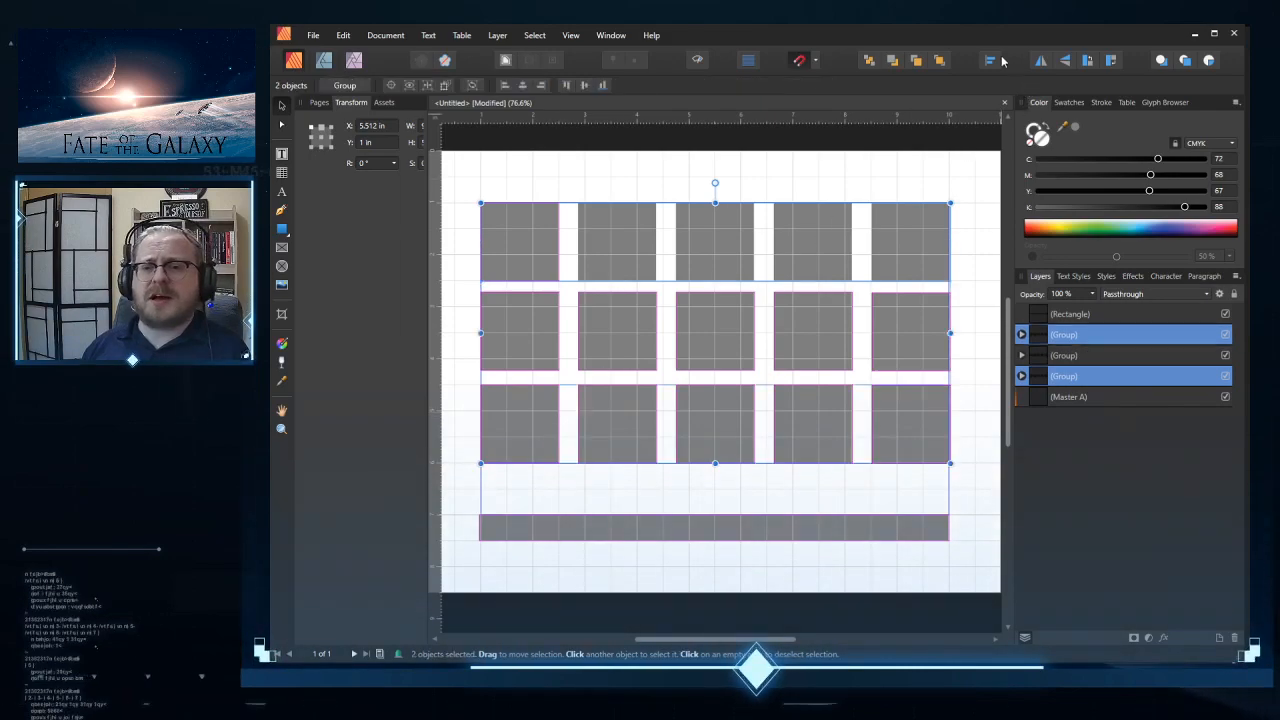
{"action": "left_click", "coordinate": [990, 60]}
{"action": "left_click", "coordinate": [1047, 171]}
{"action": "left_click", "coordinate": [1050, 173]}
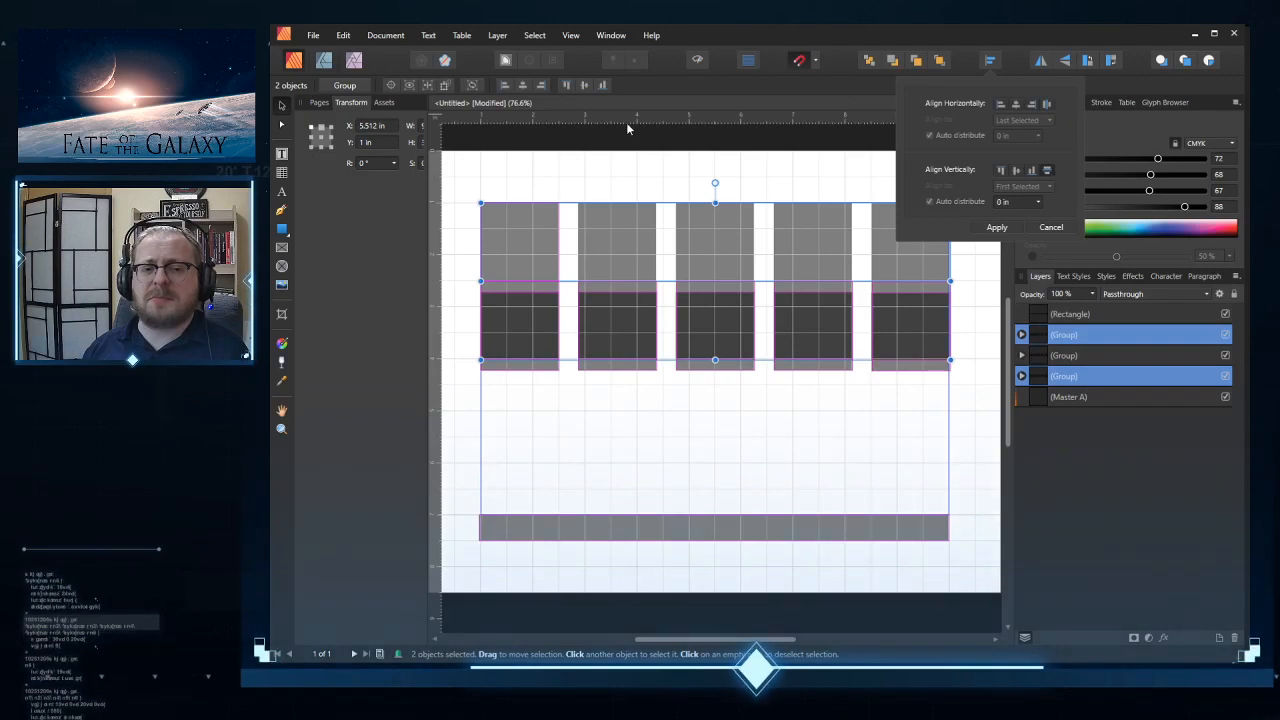
Step: Undo the vertical distribution of the two rows and clear the selection
{"action": "left_click", "coordinate": [343, 35]}
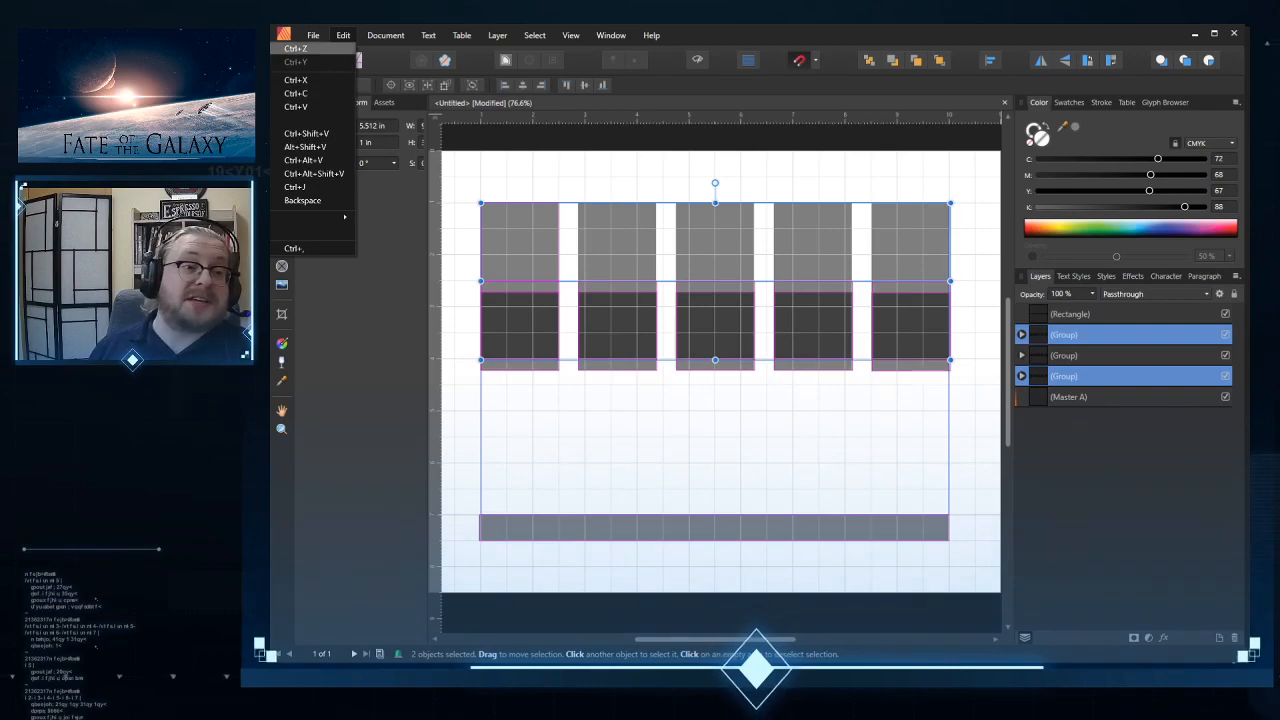
{"action": "left_click", "coordinate": [325, 48]}
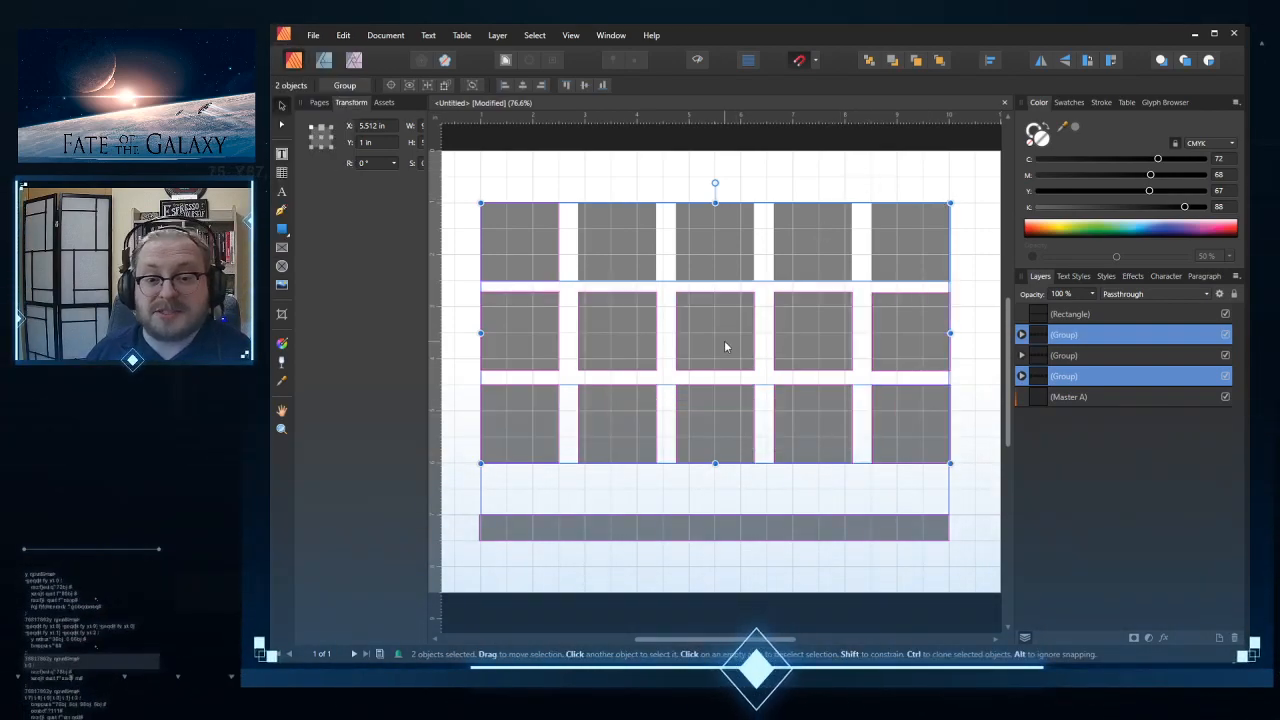
{"action": "left_click", "coordinate": [980, 414]}
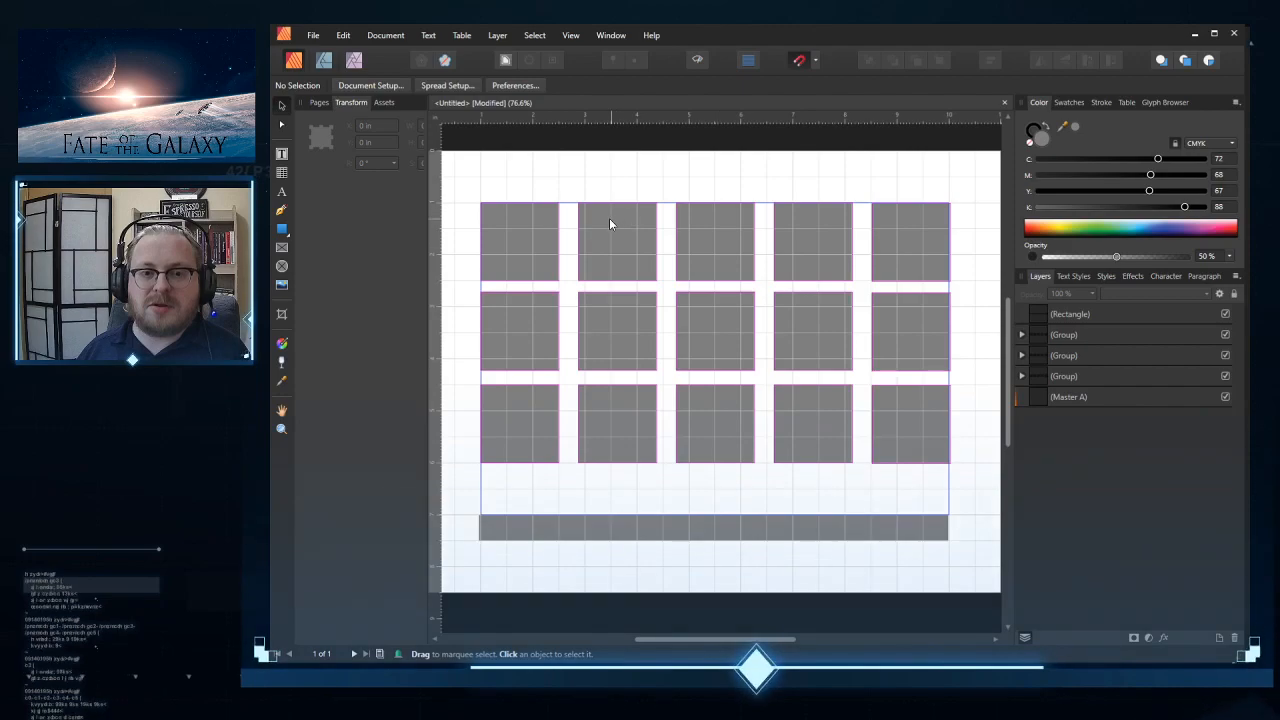
Step: Extend the flat rectangle's upper edge upward to about twice its height, keeping it between the side margins
{"action": "key", "text": "ctrl+z"}
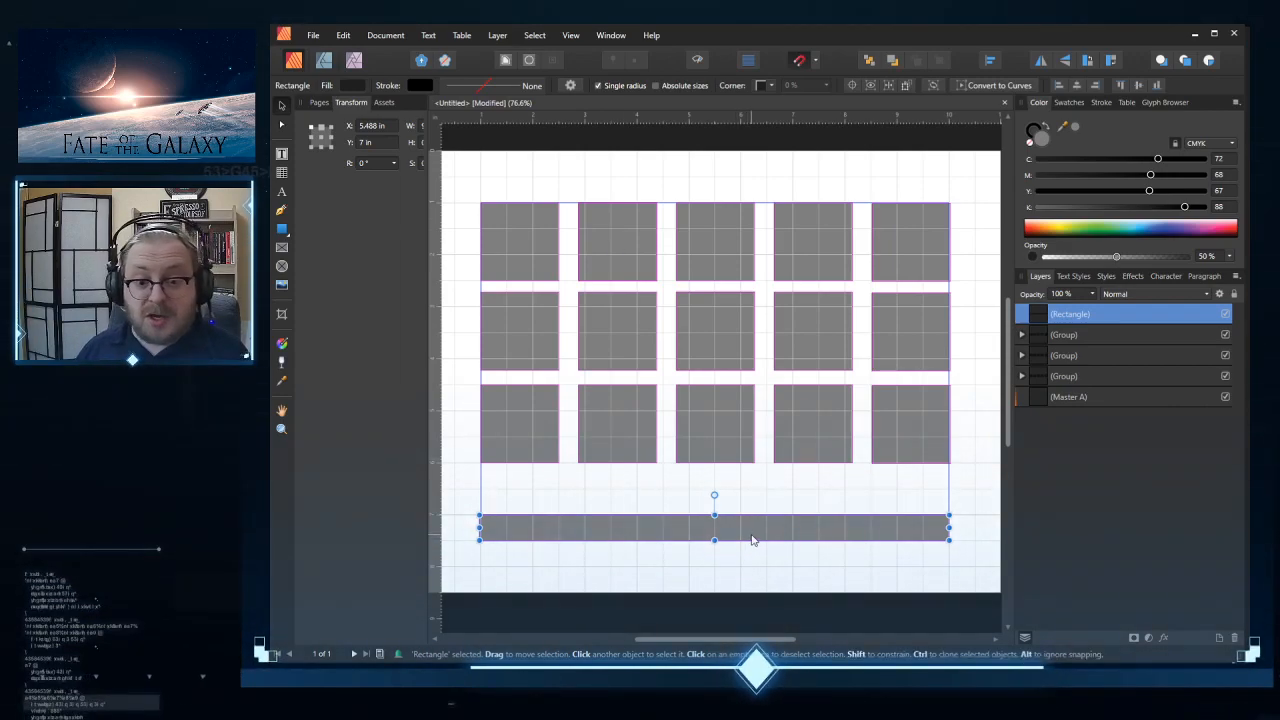
{"action": "left_click_drag", "start_coordinate": [753, 524], "coordinate": [715, 540]}
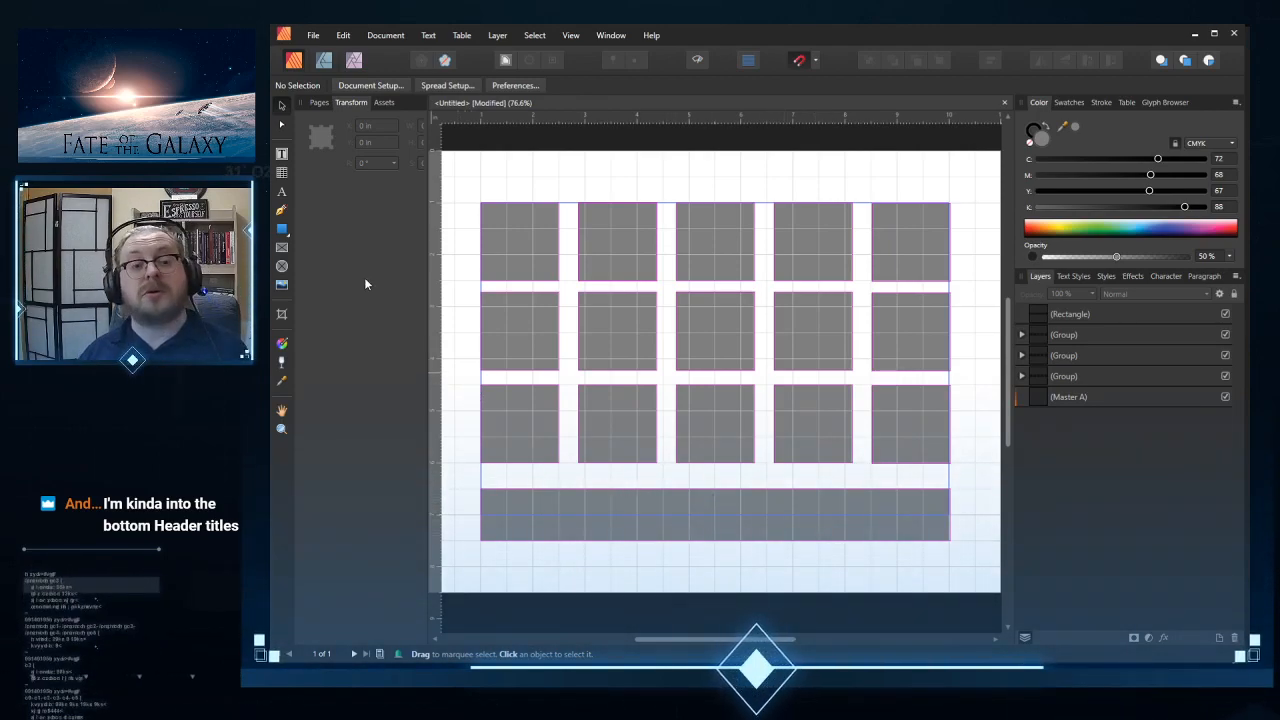
Step: Draw a rectangle over the third row and the lower bar, narrow it to the first three columns and move it up to the first row
{"action": "left_click", "coordinate": [283, 230]}
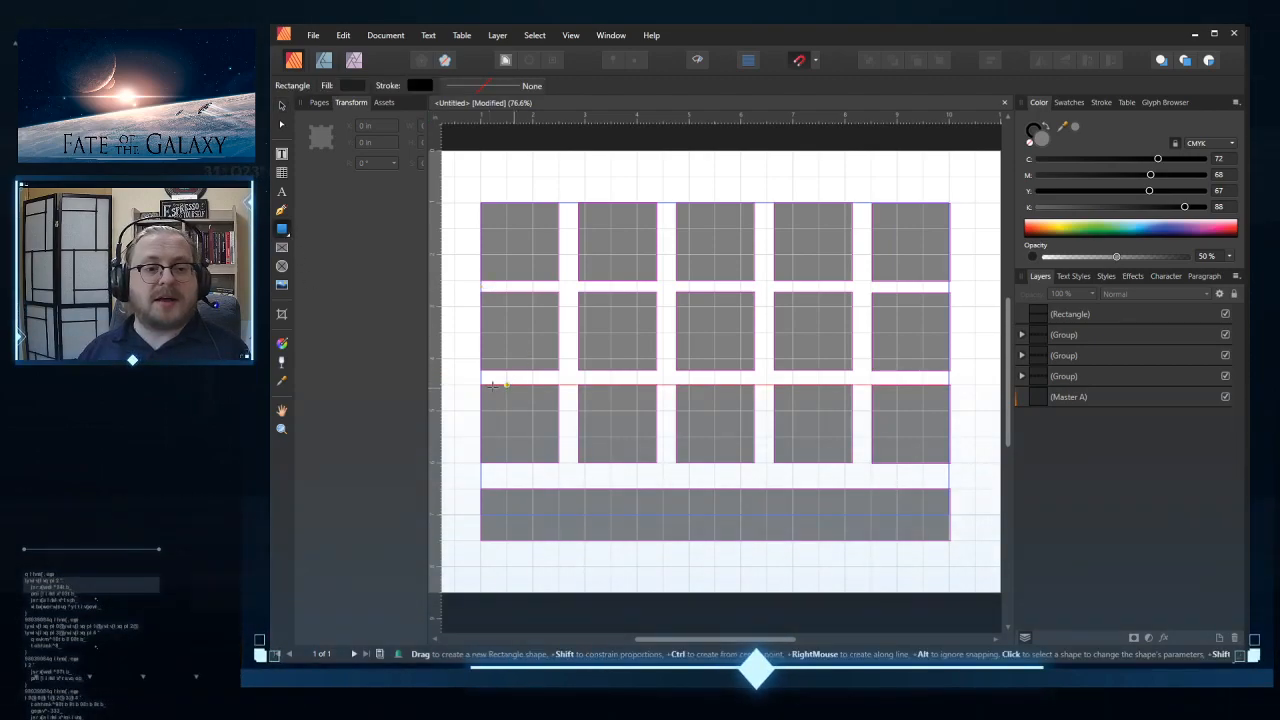
{"action": "mouse_move", "coordinate": [481, 385]}
{"action": "left_mouse_down"}
{"action": "mouse_move", "coordinate": [620, 442]}
{"action": "mouse_move", "coordinate": [960, 516]}
{"action": "mouse_move", "coordinate": [949, 540]}
{"action": "left_mouse_up"}
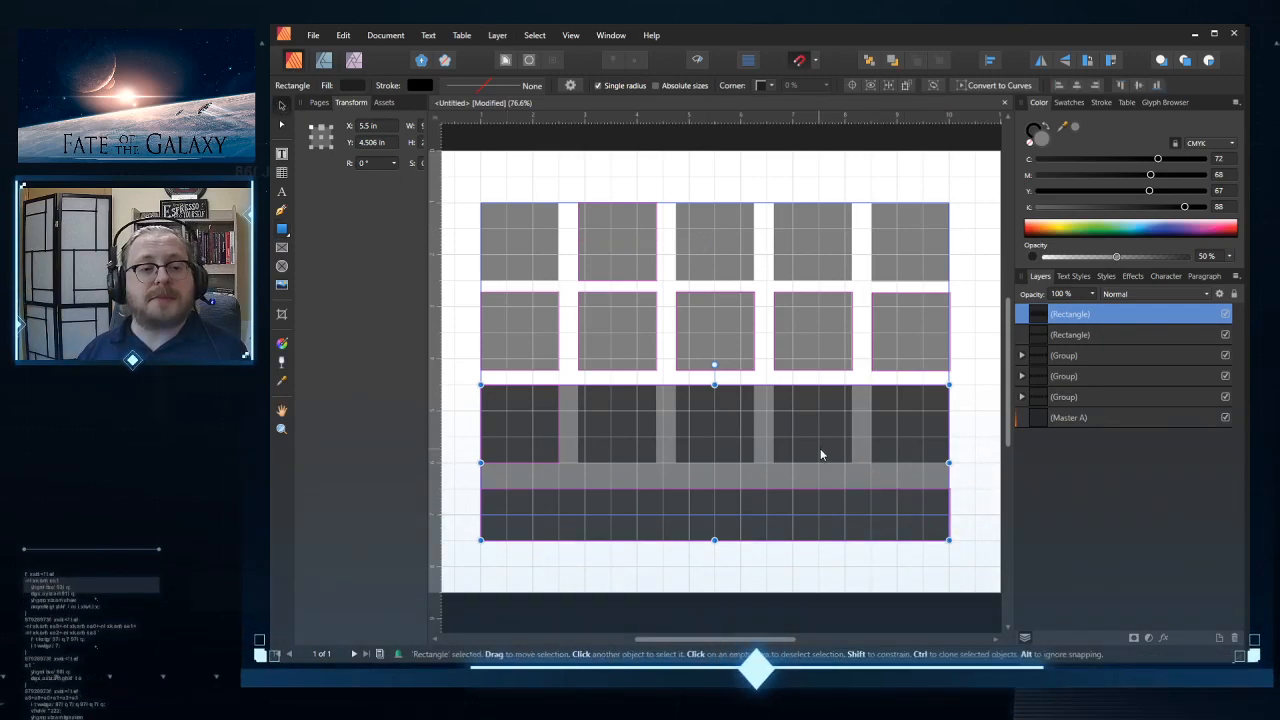
{"action": "left_click_drag", "start_coordinate": [949, 462], "coordinate": [759, 457]}
{"action": "left_click_drag", "start_coordinate": [665, 437], "coordinate": [666, 286]}
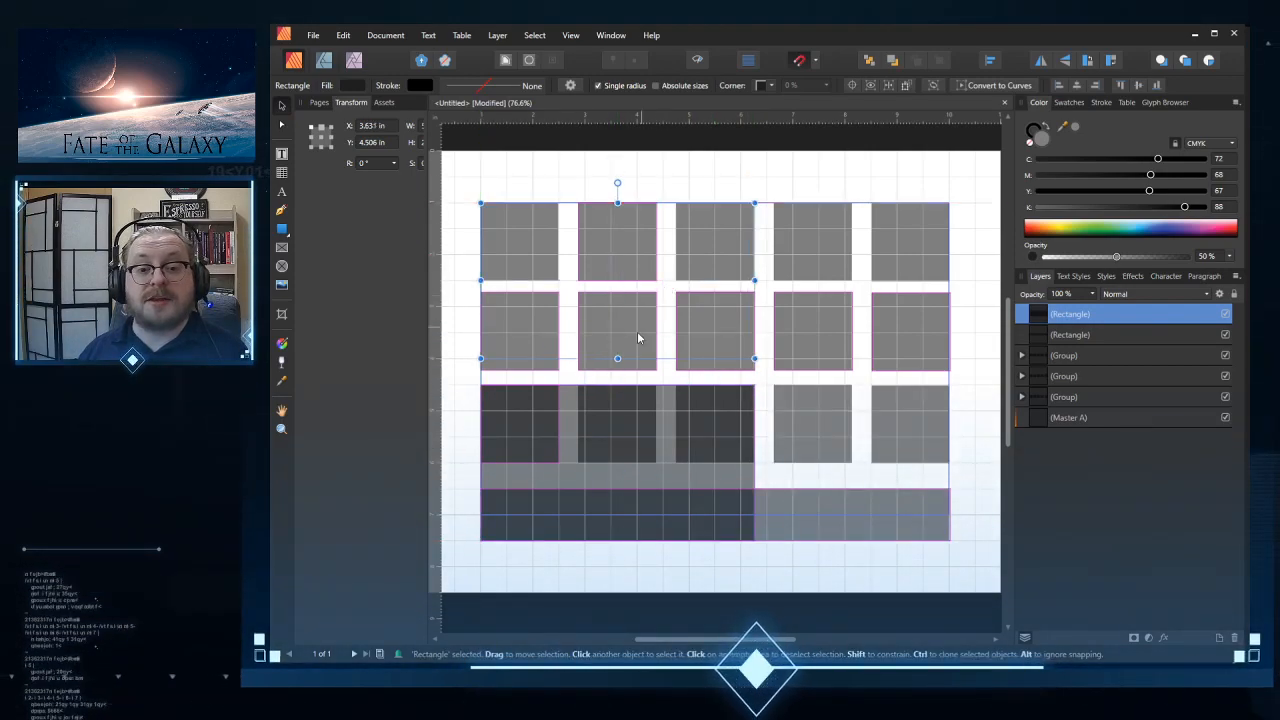
Step: Reshape the overlay rectangle to cover the first three columns of all three rows, and delete it
{"action": "left_click_drag", "start_coordinate": [618, 359], "coordinate": [618, 463]}
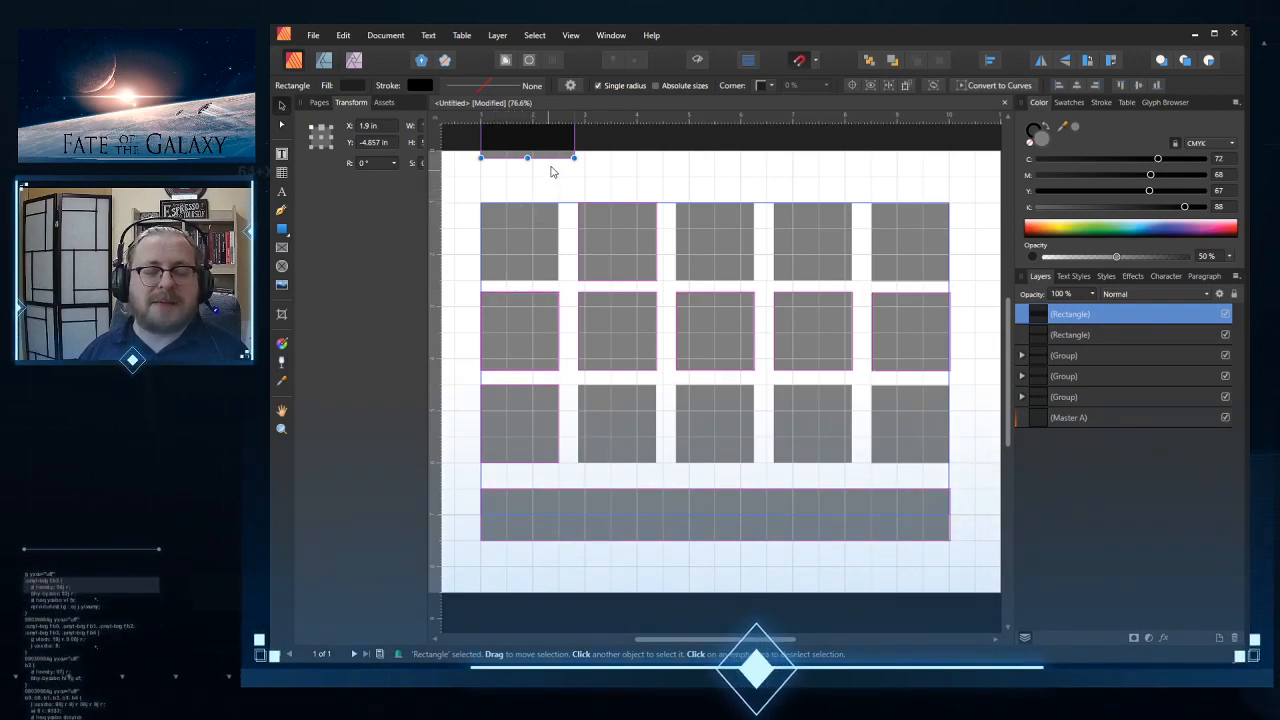
{"action": "left_click_drag", "start_coordinate": [559, 162], "coordinate": [554, 327]}
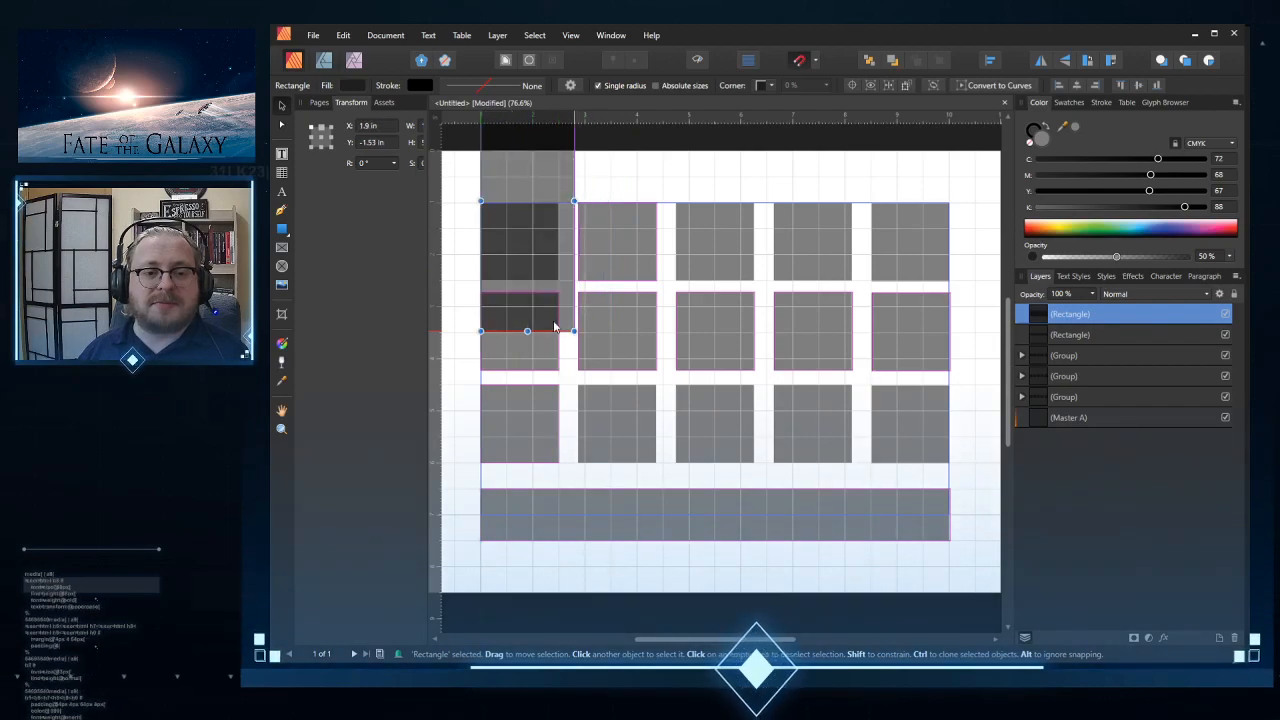
{"action": "left_click_drag", "start_coordinate": [535, 223], "coordinate": [547, 350]}
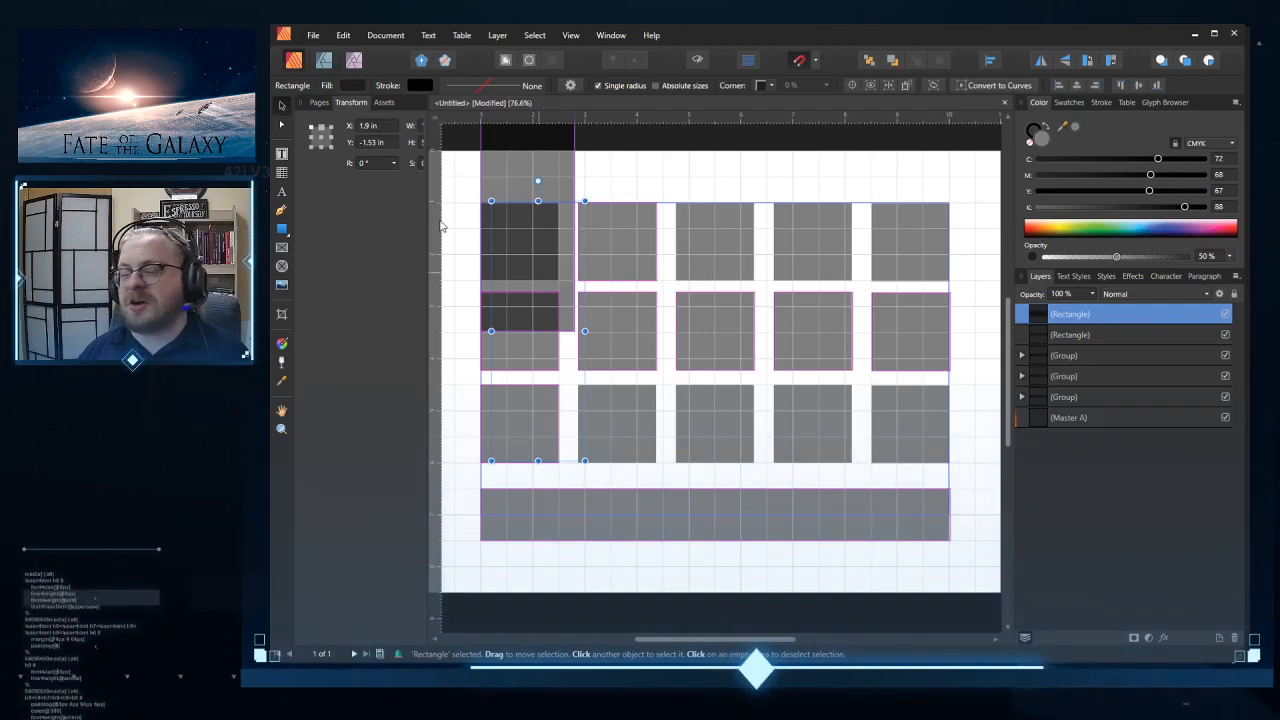
{"action": "left_click", "coordinate": [459, 196]}
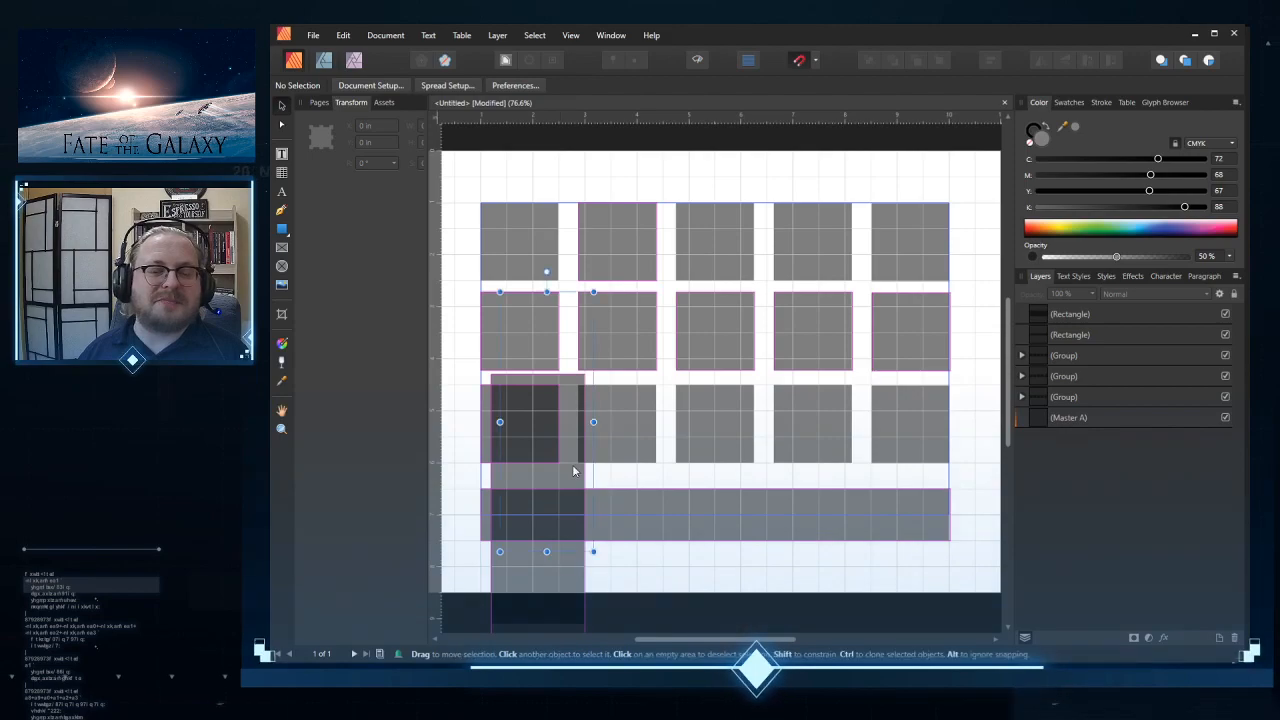
{"action": "left_click", "coordinate": [547, 407]}
{"action": "left_click_drag", "start_coordinate": [547, 404], "coordinate": [551, 407]}
{"action": "left_click_drag", "start_coordinate": [574, 333], "coordinate": [753, 334]}
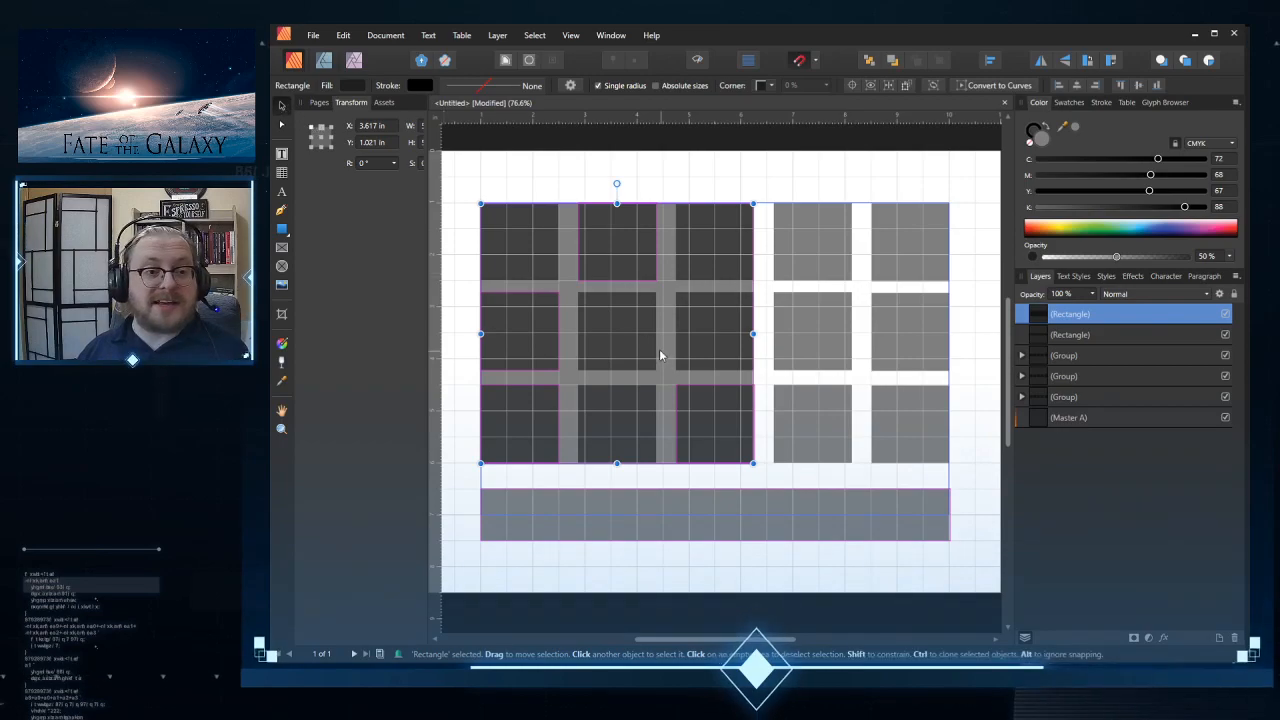
{"action": "key", "text": "Delete"}
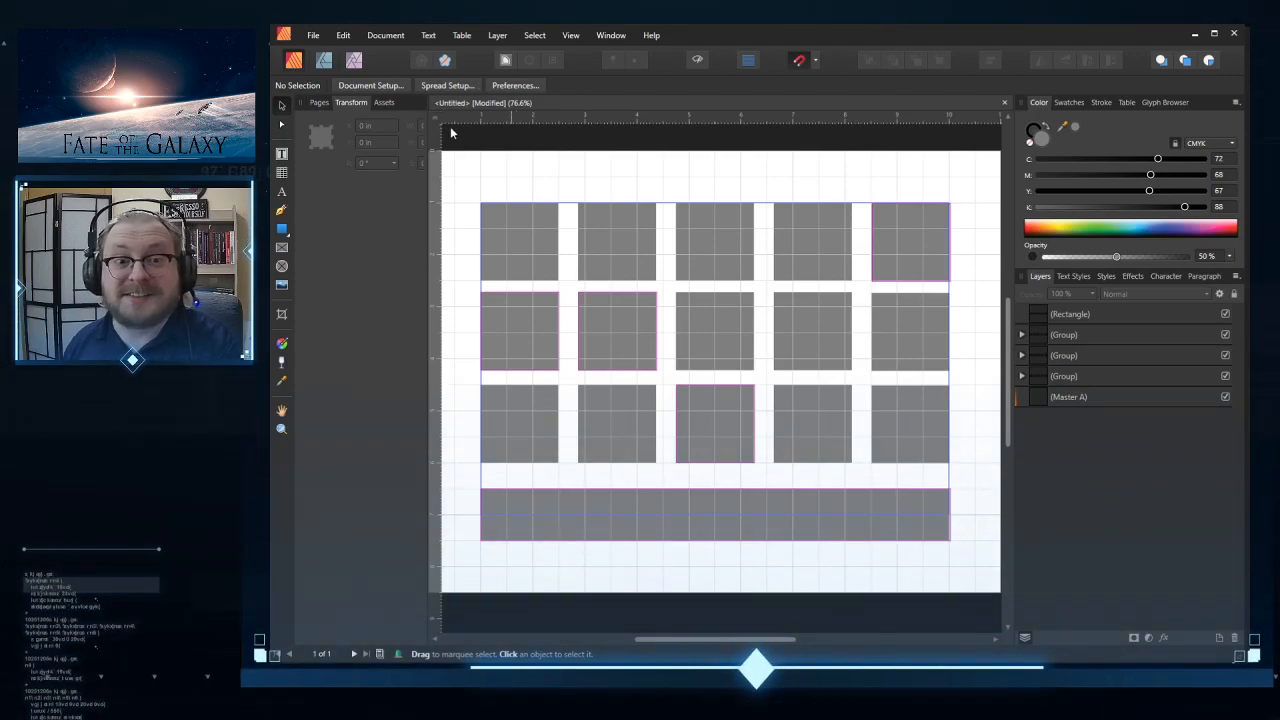
Step: Start saving the document under a new name and browse to the Fate of the Galaxy folder in GLP Projects
{"action": "left_click", "coordinate": [313, 38]}
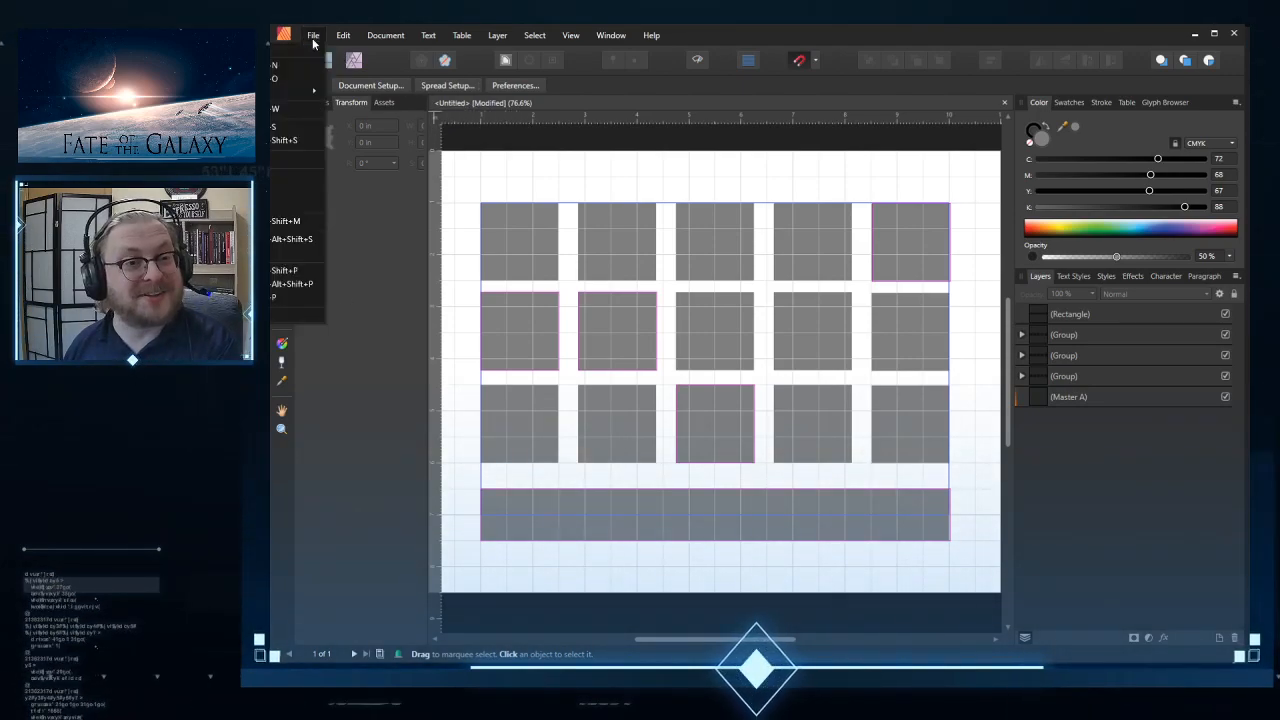
{"action": "left_click", "coordinate": [272, 140]}
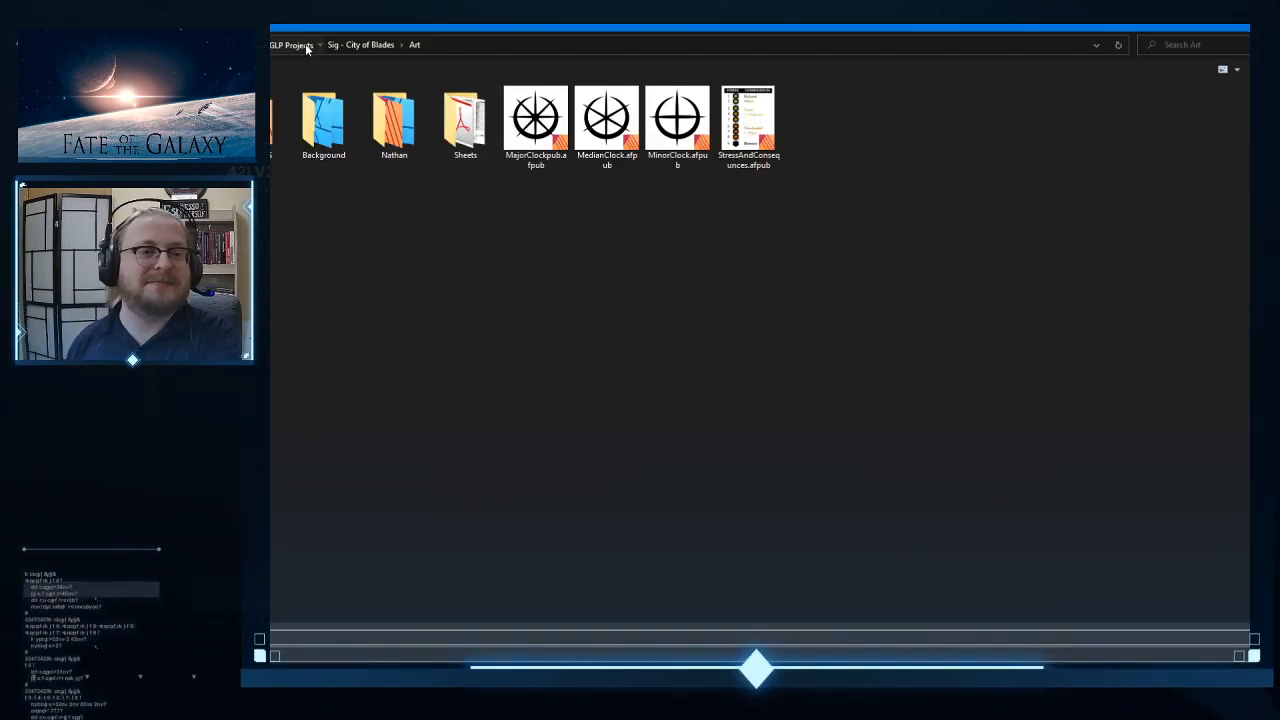
{"action": "left_click", "coordinate": [305, 43]}
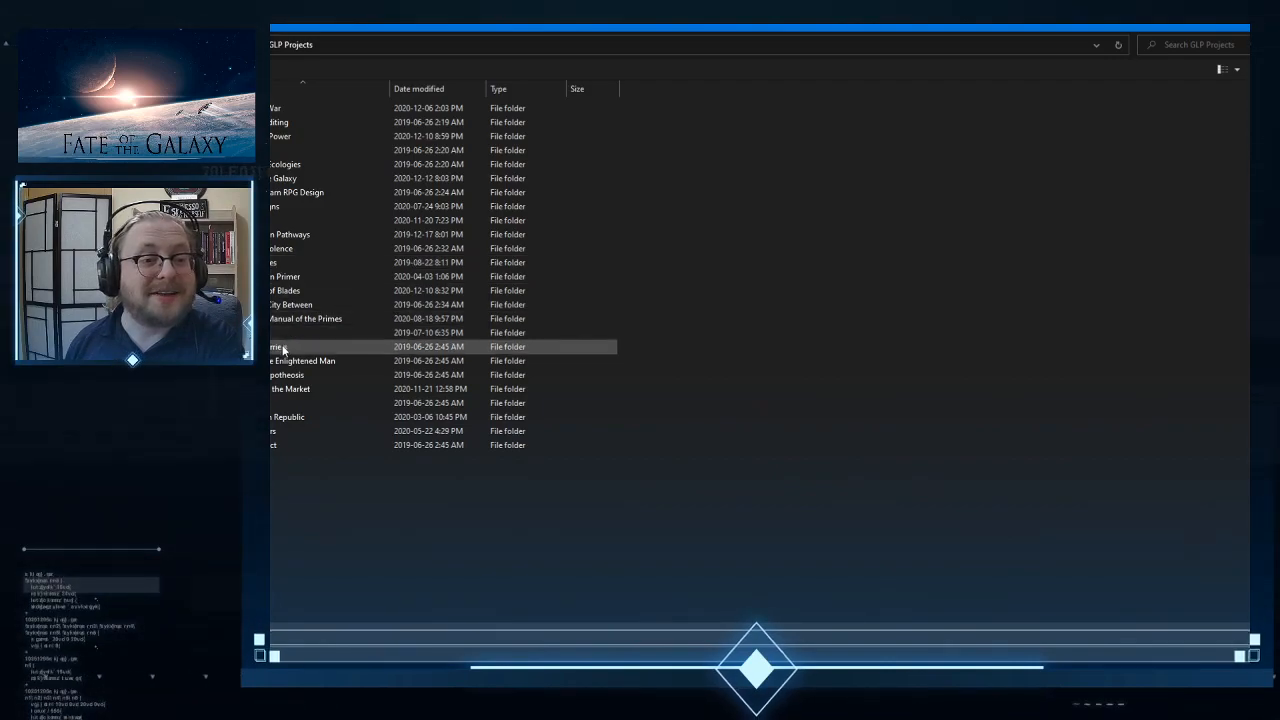
{"action": "left_click", "coordinate": [272, 181]}
{"action": "double_click", "coordinate": [272, 182]}
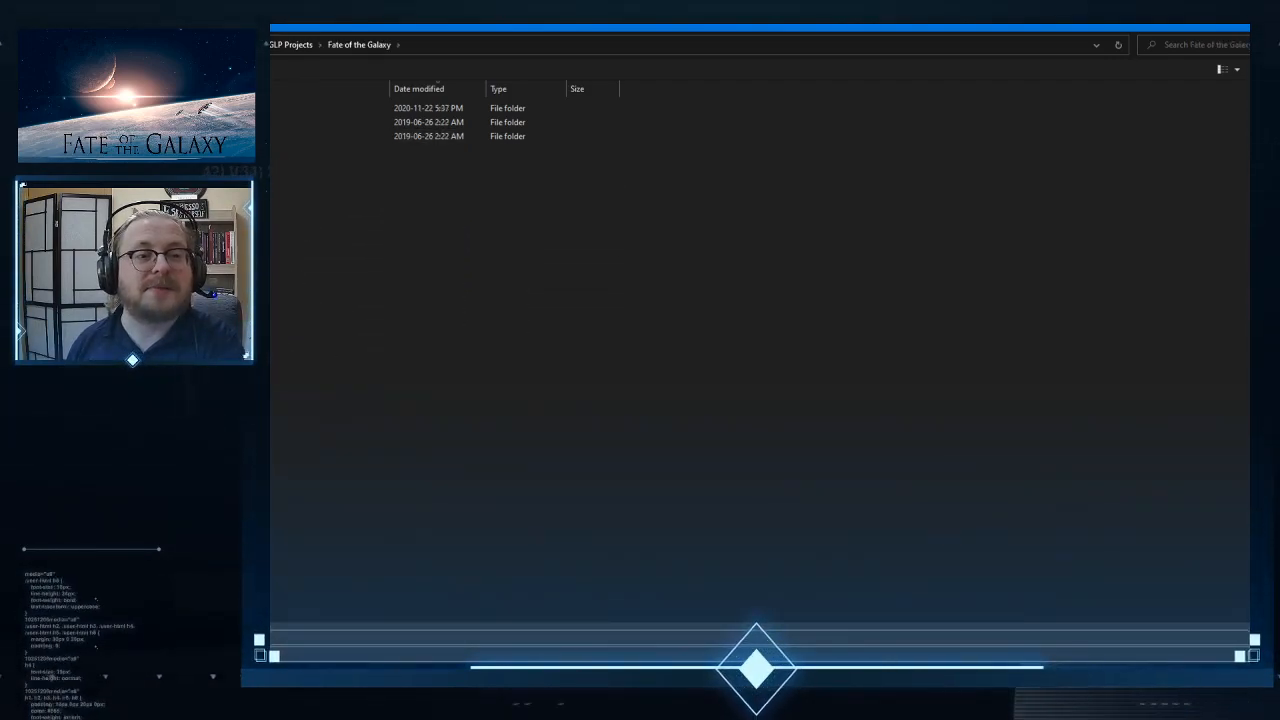
Step: Create a Layout folder inside Fate of the Galaxy and save the document there as QuickstartModel.afpub
{"action": "right_click", "coordinate": [110, 165]}
{"action": "left_click", "coordinate": [170, 306]}
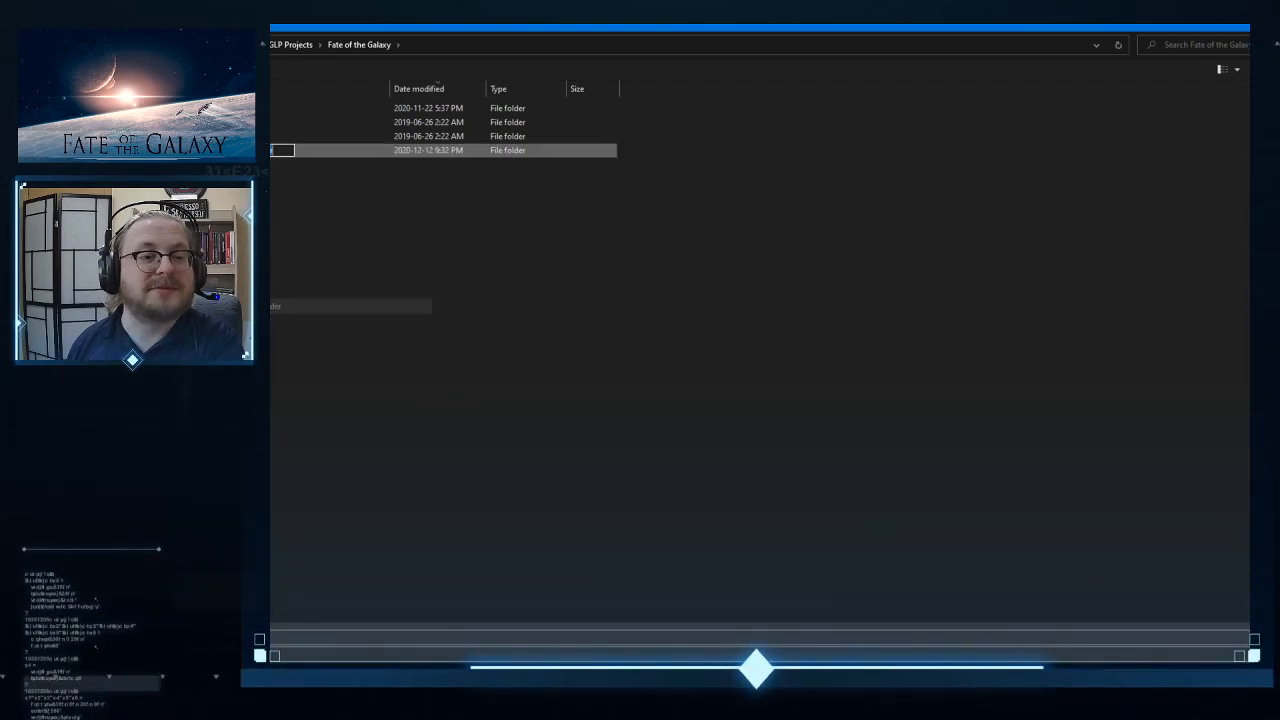
{"action": "key", "text": "Return"}
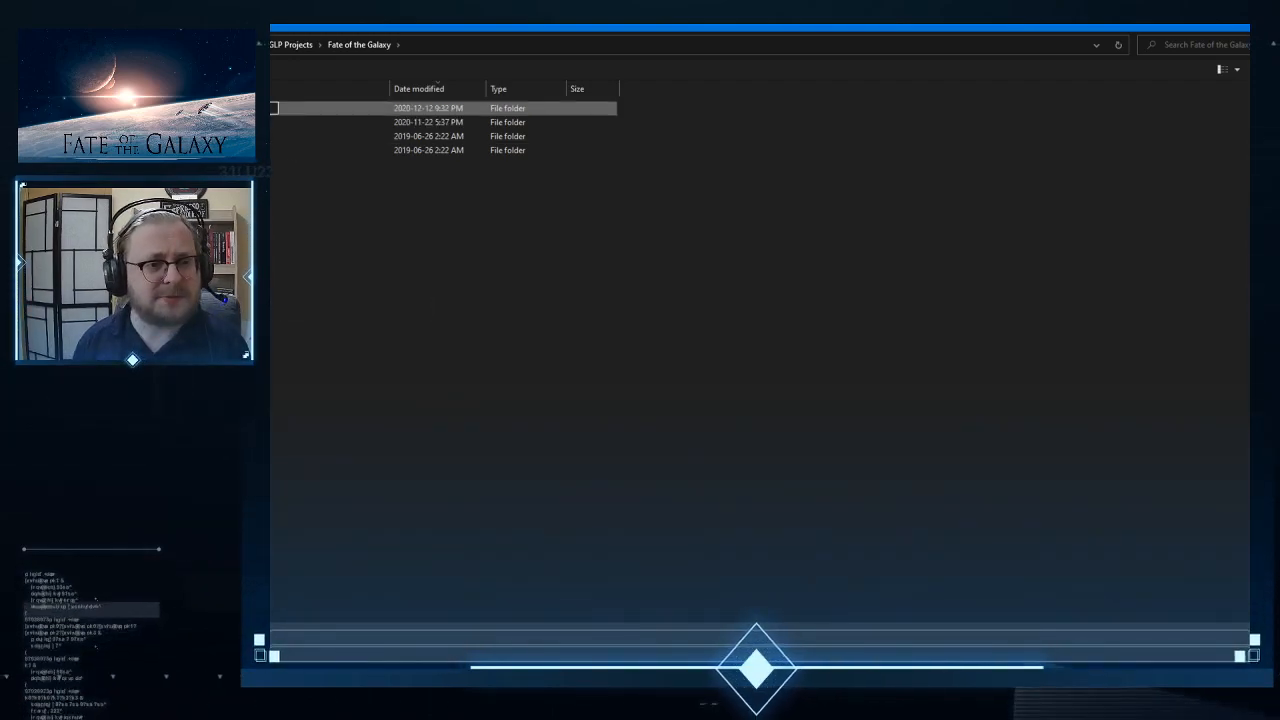
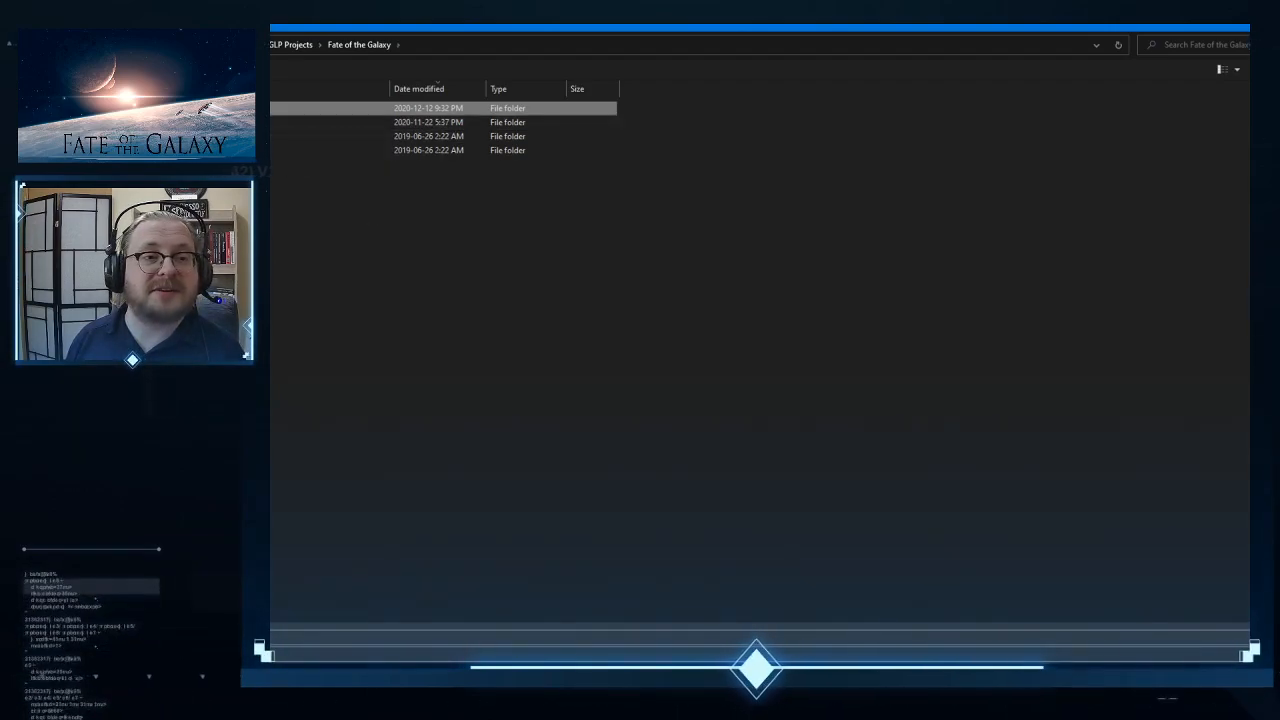
{"action": "key", "text": "Return"}
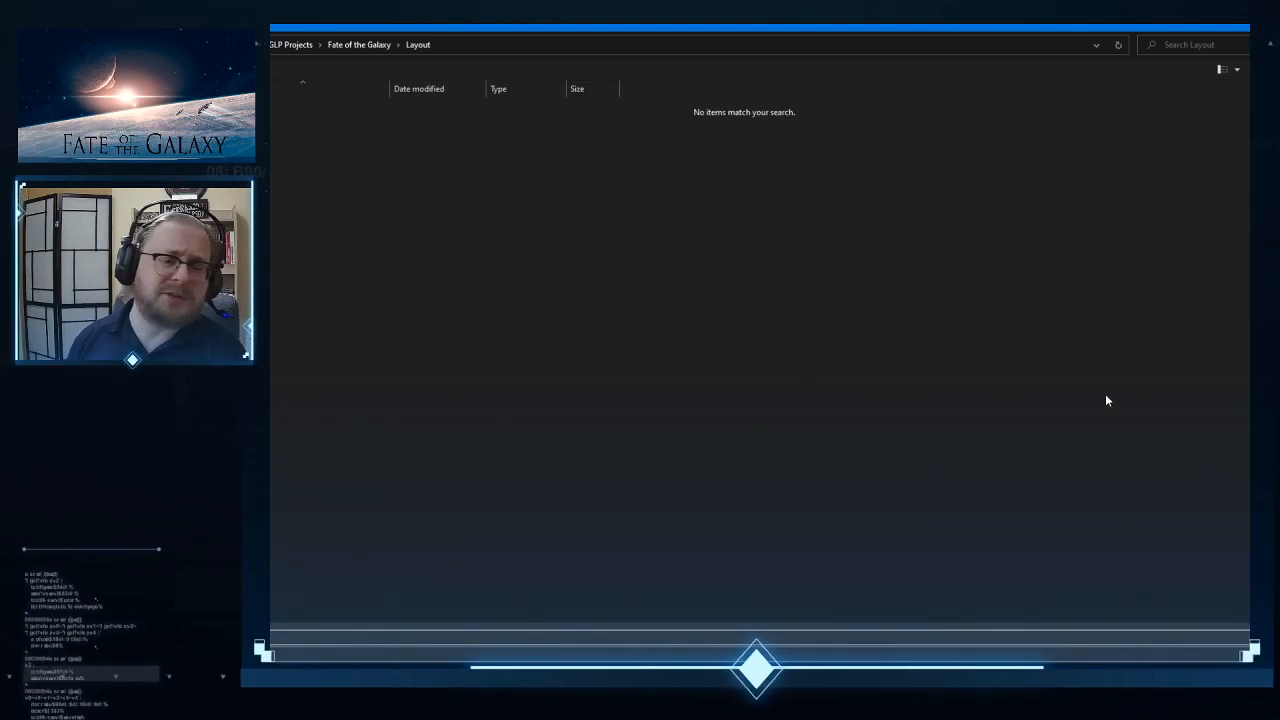
{"action": "left_click", "coordinate": [1180, 662]}
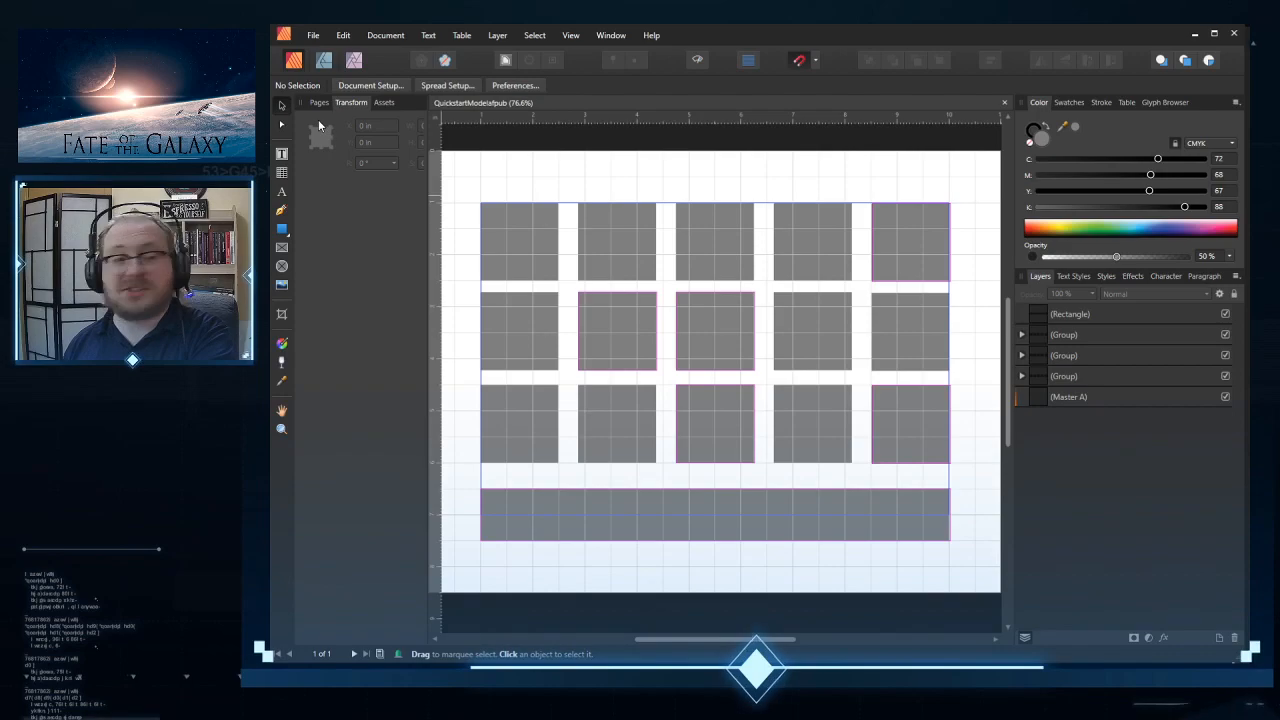
Step: Widen the studio area beside the page and expand the list of master pages
{"action": "mouse_move", "coordinate": [422, 172]}
{"action": "left_mouse_down"}
{"action": "mouse_move", "coordinate": [477, 166]}
{"action": "mouse_move", "coordinate": [445, 171]}
{"action": "left_mouse_up"}
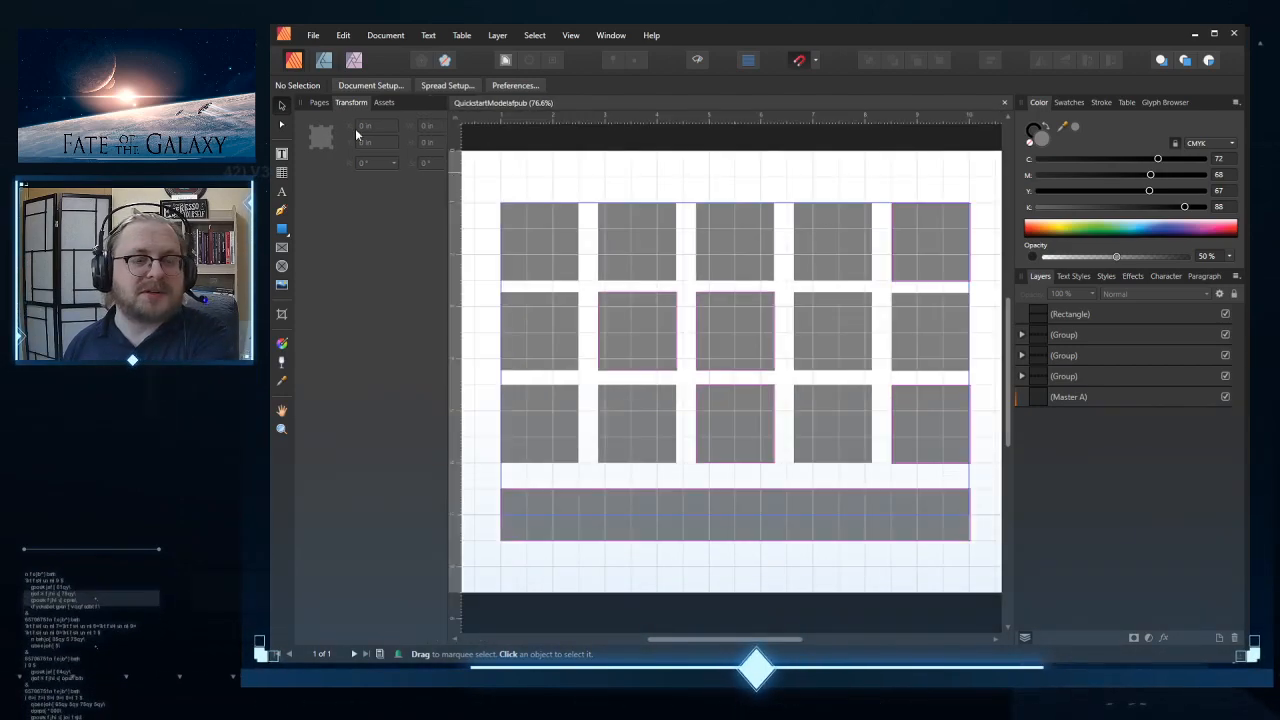
{"action": "left_click", "coordinate": [310, 102]}
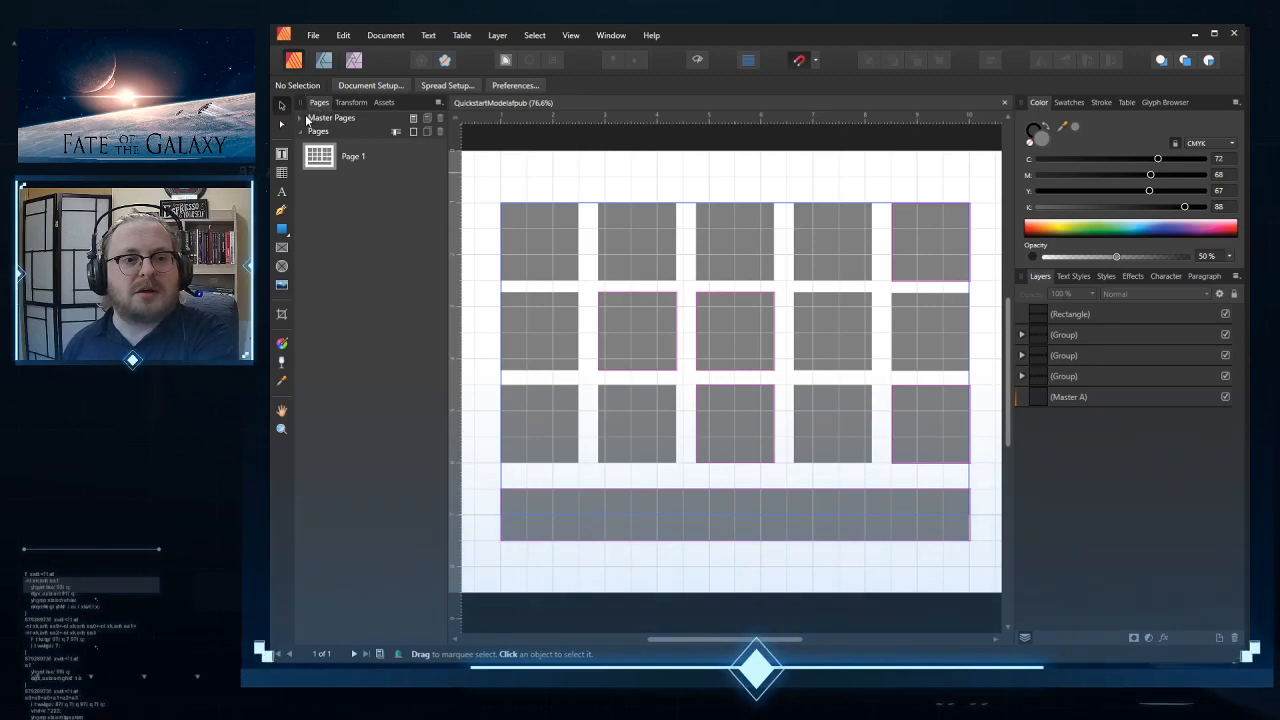
{"action": "left_click", "coordinate": [309, 118]}
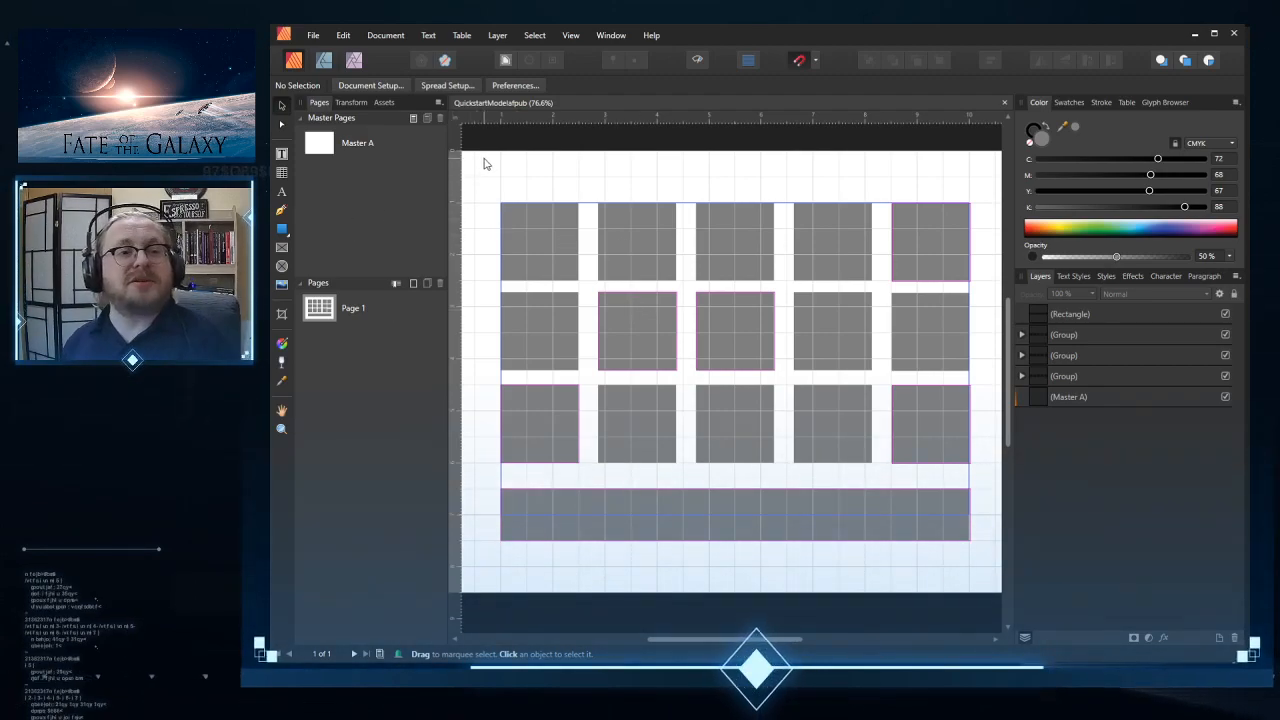
Step: Copy the three rows of squares and the lower bar from Page 1 onto Master A
{"action": "left_click_drag", "start_coordinate": [482, 158], "coordinate": [986, 570]}
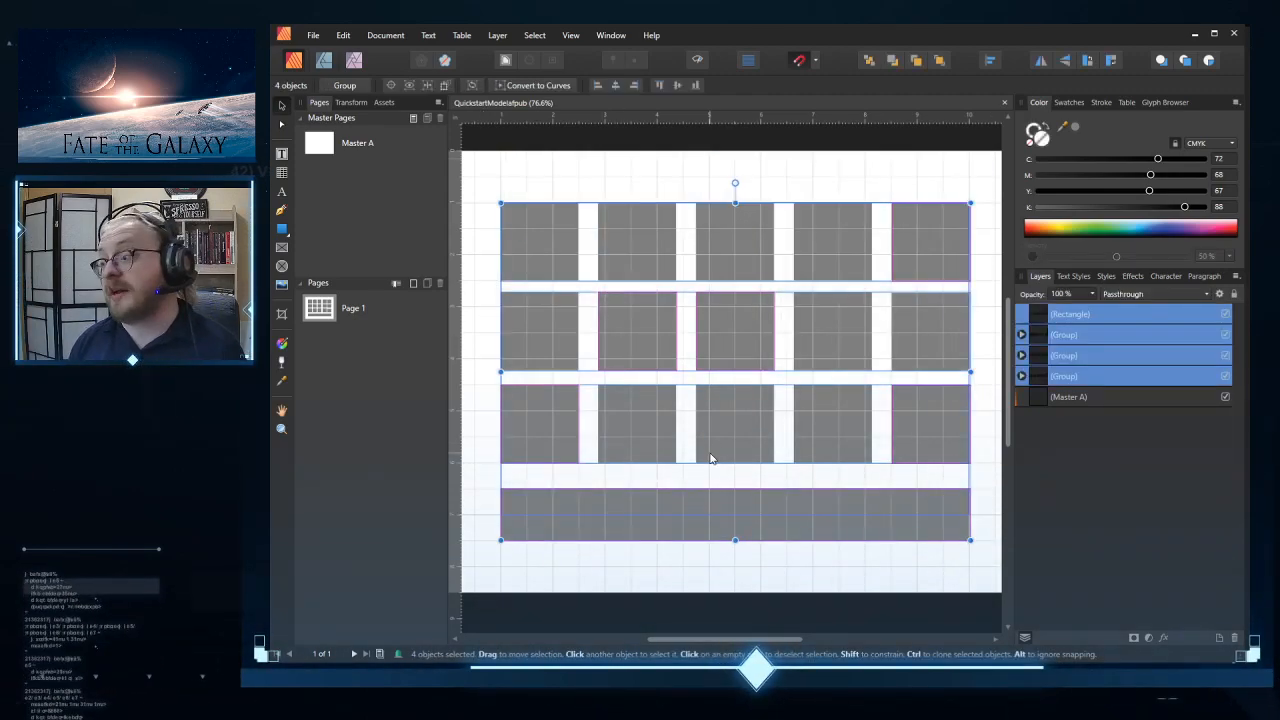
{"action": "left_click", "coordinate": [316, 150]}
{"action": "double_click", "coordinate": [318, 146]}
{"action": "key", "text": "ctrl+v"}
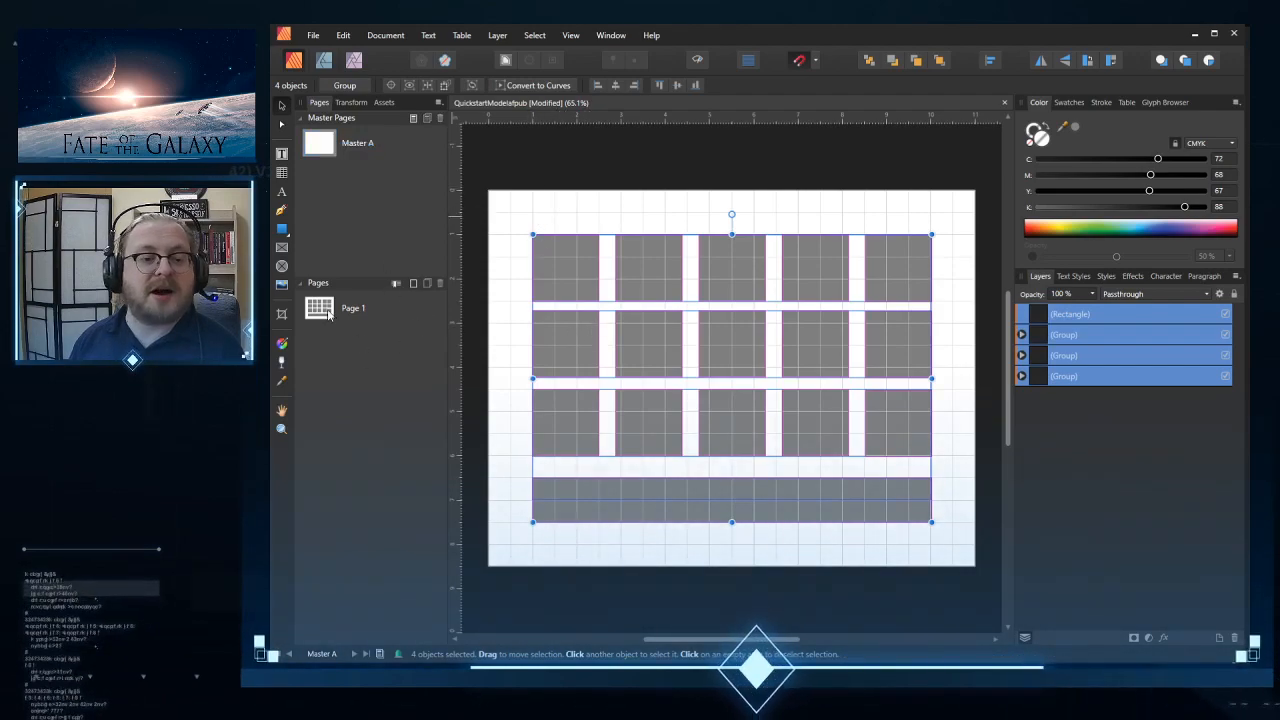
Step: Add one page after Page 1 based on Master A and display the new page
{"action": "left_click", "coordinate": [322, 310]}
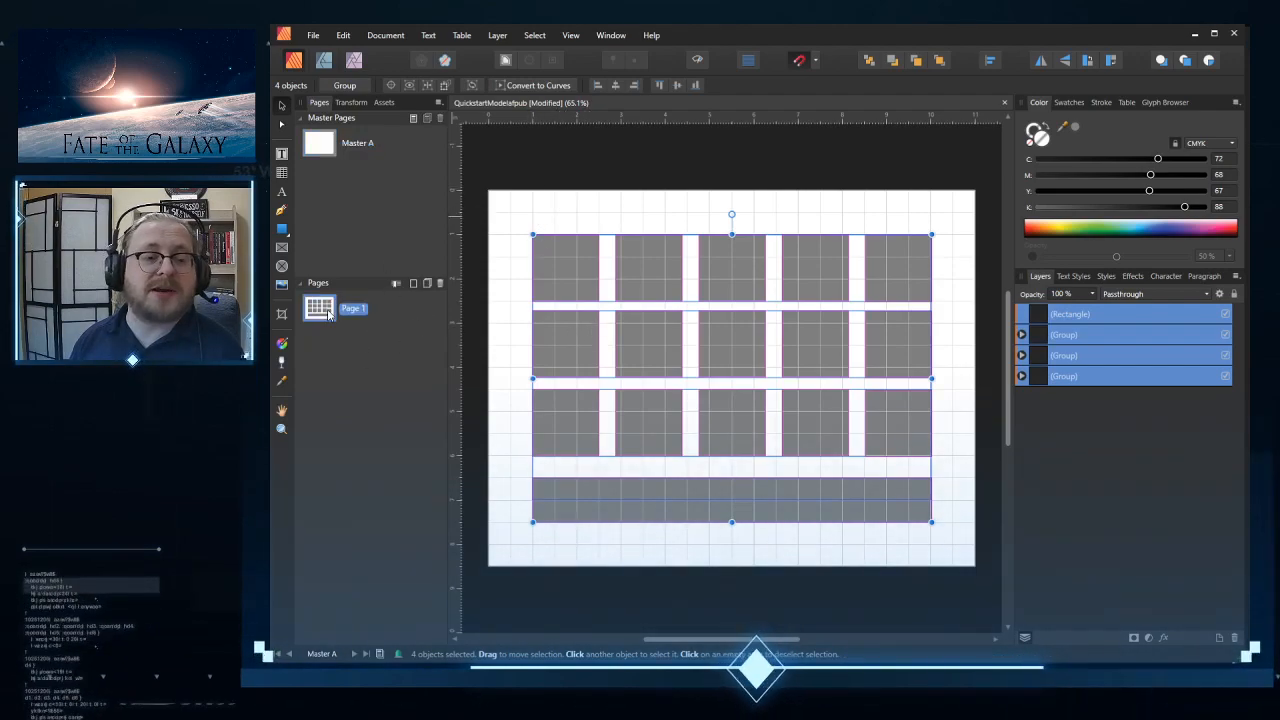
{"action": "left_click", "coordinate": [413, 285]}
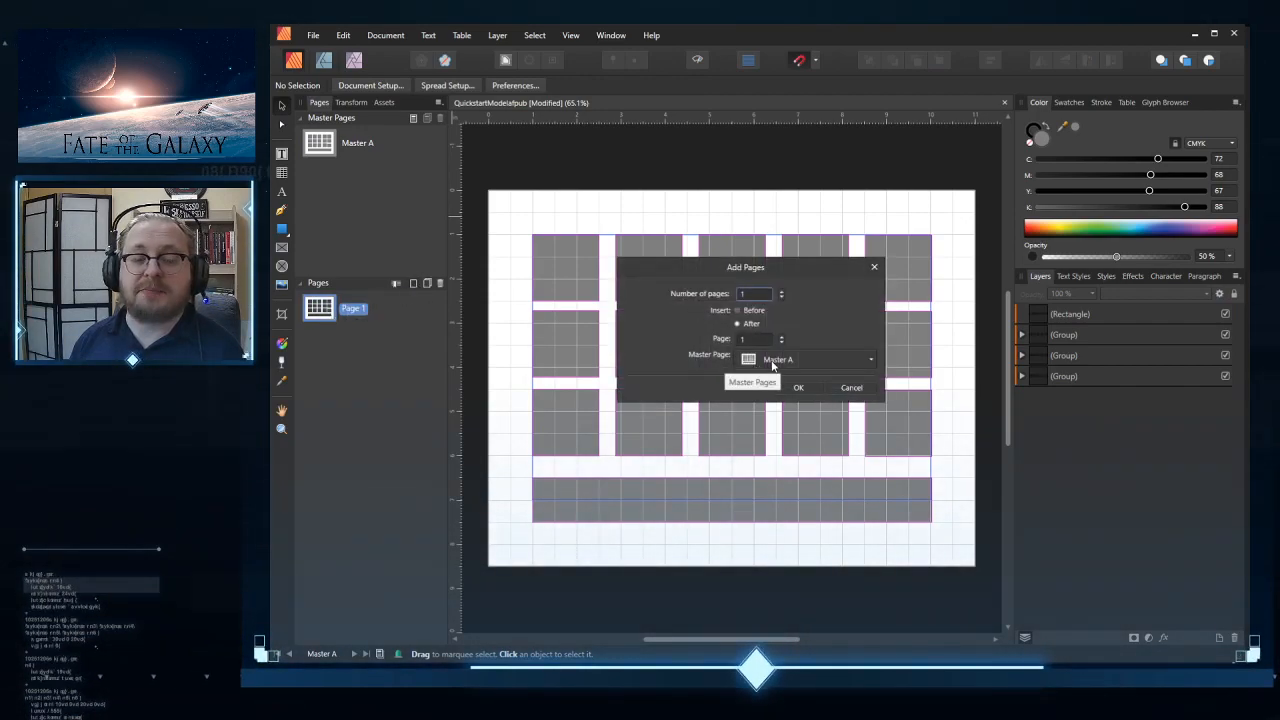
{"action": "left_click", "coordinate": [797, 389]}
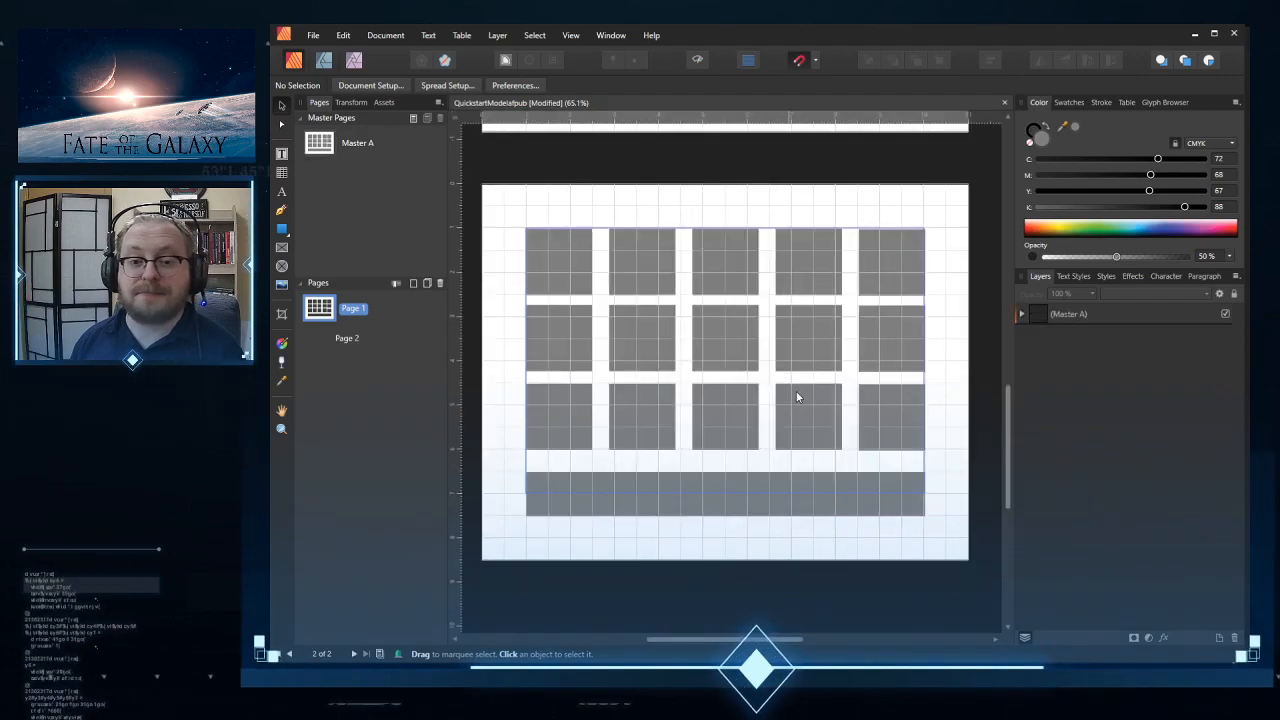
{"action": "double_click", "coordinate": [326, 345]}
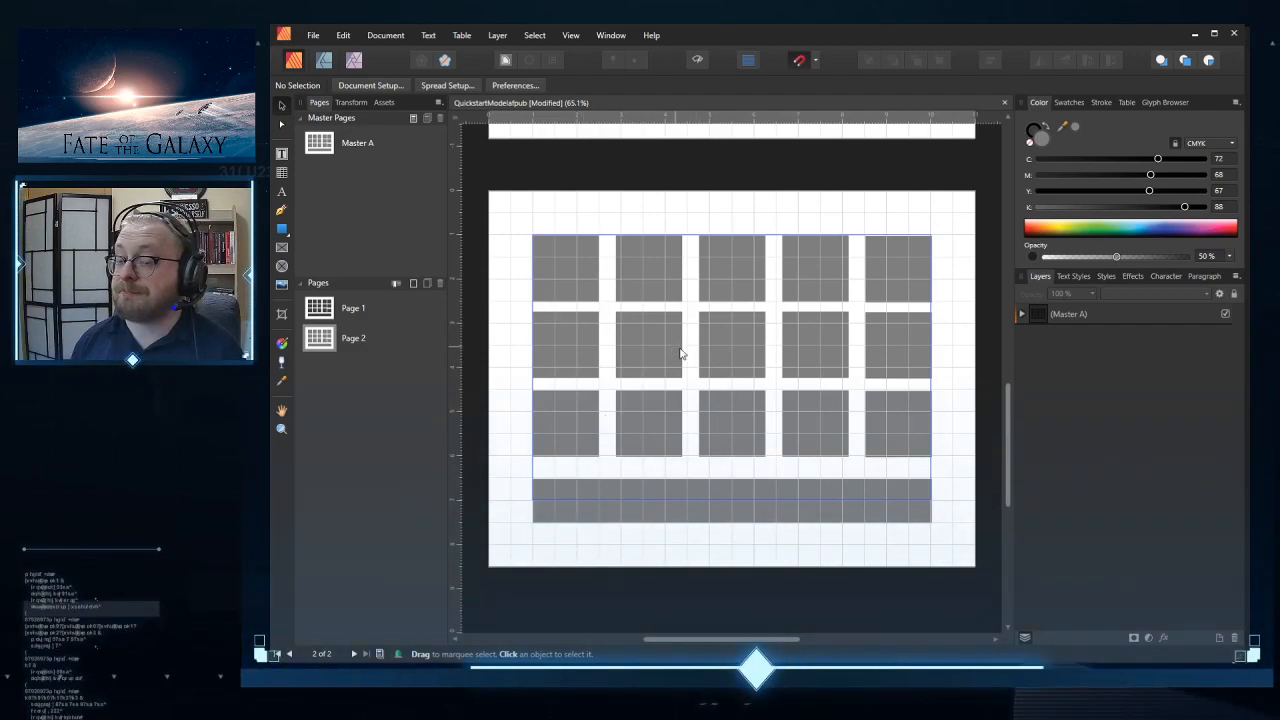
Step: Recolour the lower bar on Master A with a lighter grey swatch, and view Page 1 and Page 2 to compare
{"action": "double_click", "coordinate": [325, 150]}
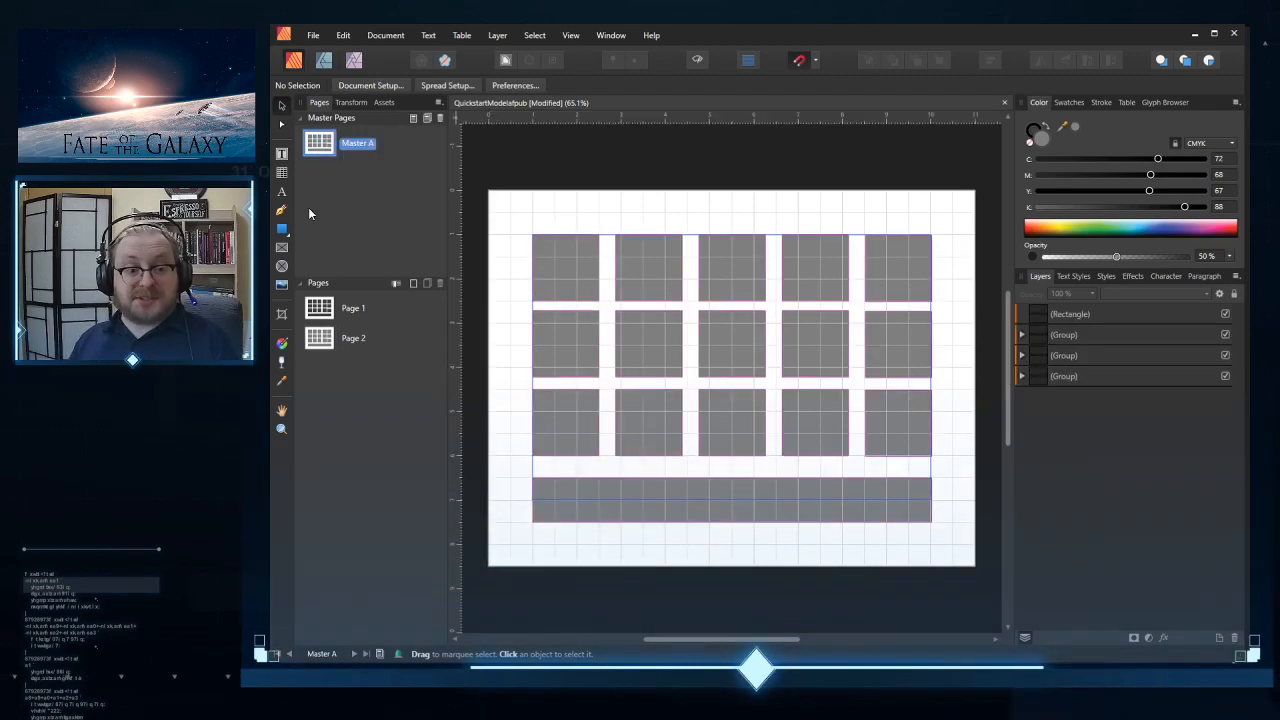
{"action": "left_click", "coordinate": [627, 514]}
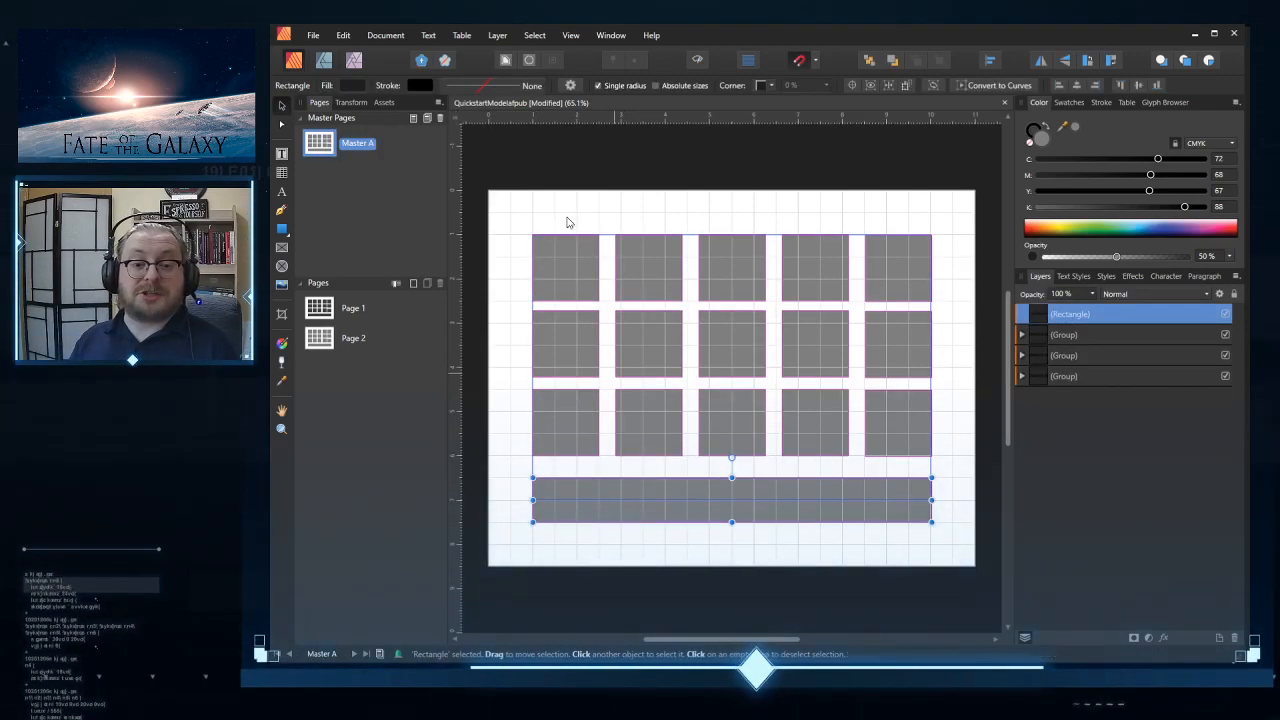
{"action": "left_click", "coordinate": [354, 86]}
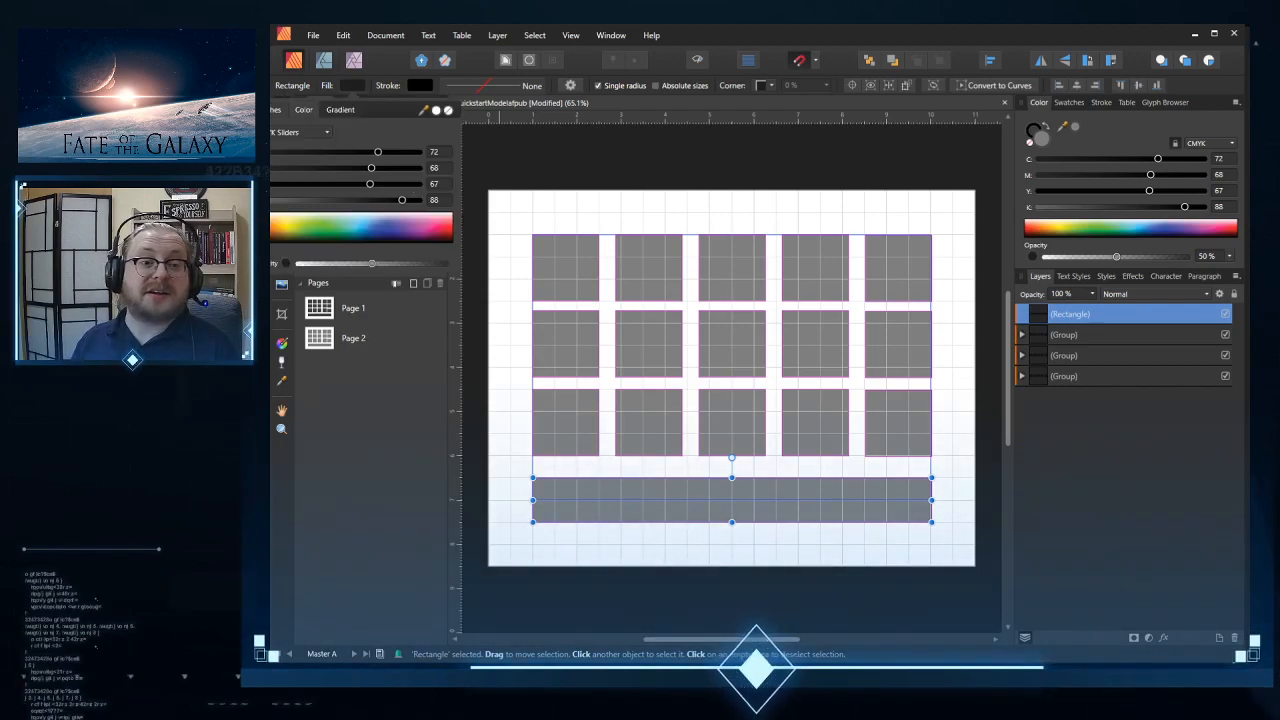
{"action": "left_click", "coordinate": [273, 110]}
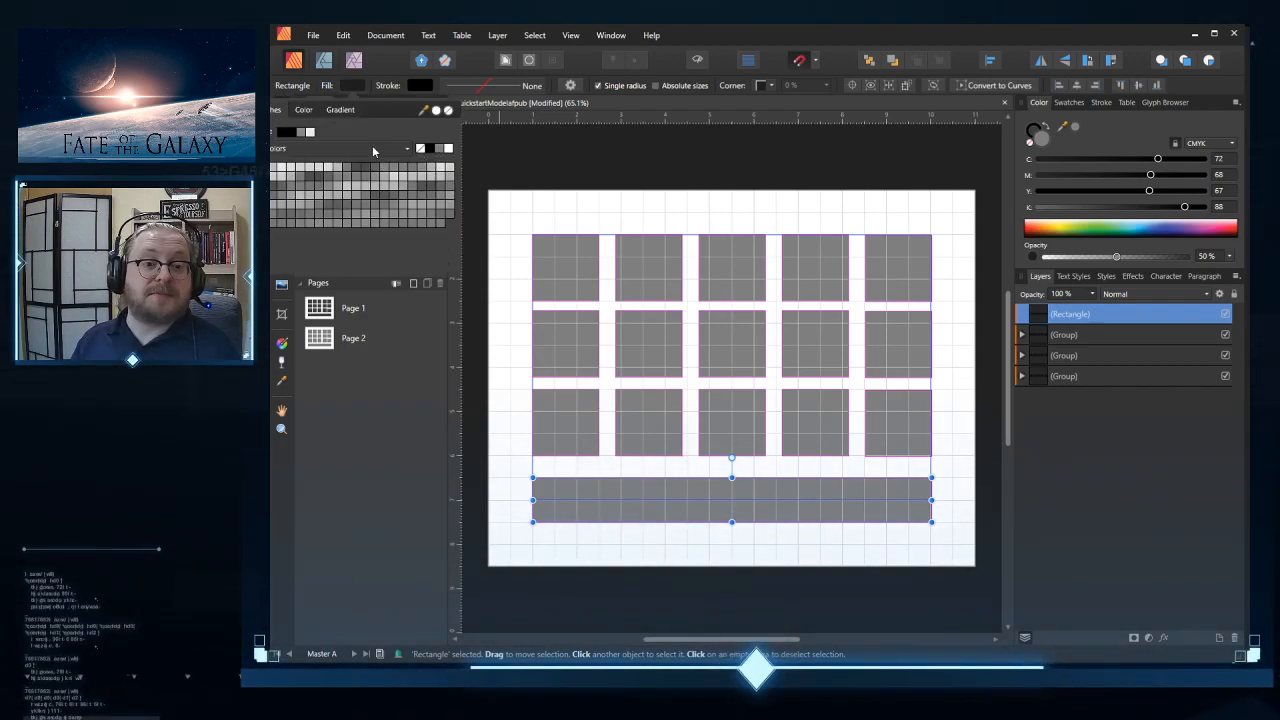
{"action": "left_click", "coordinate": [301, 133]}
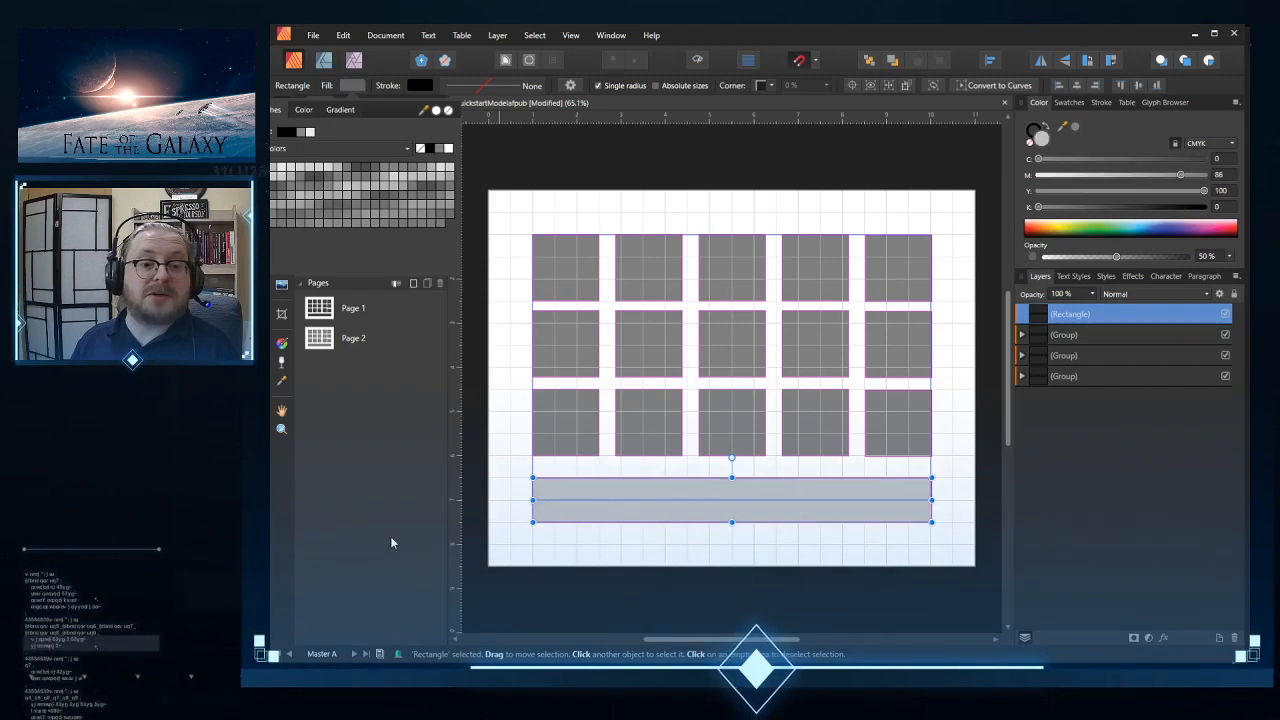
{"action": "left_click", "coordinate": [527, 556]}
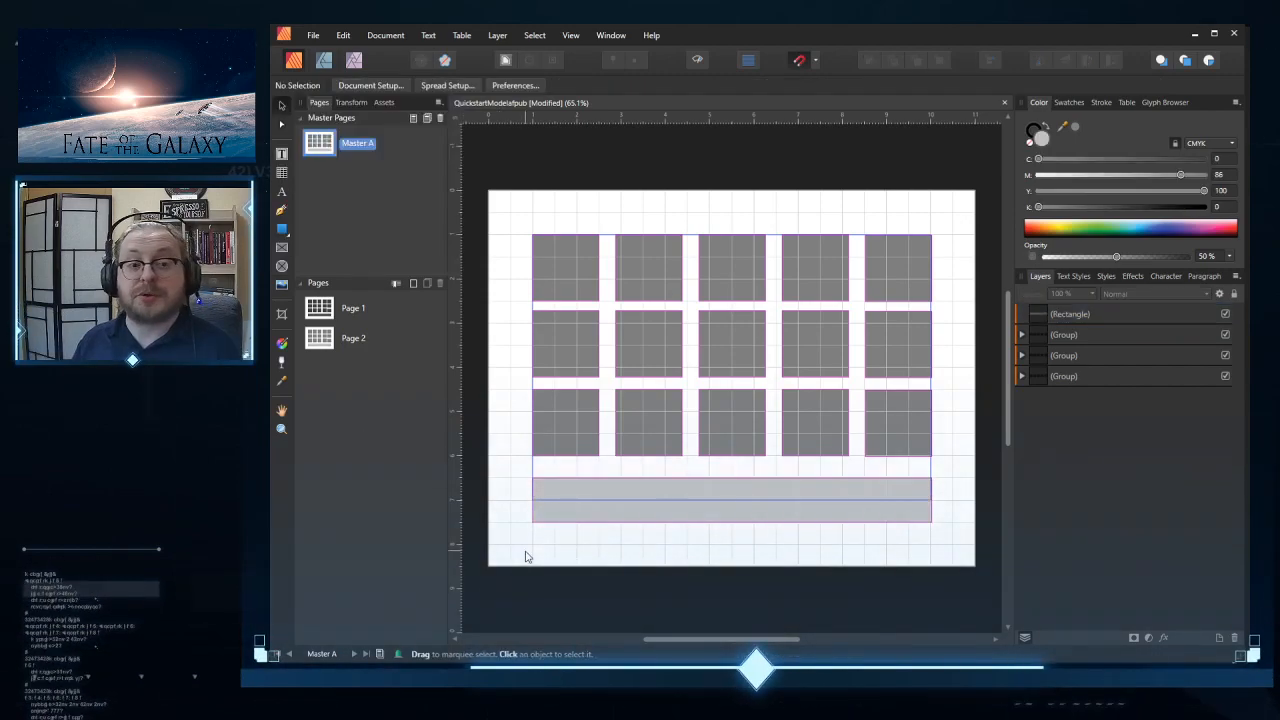
{"action": "double_click", "coordinate": [320, 309]}
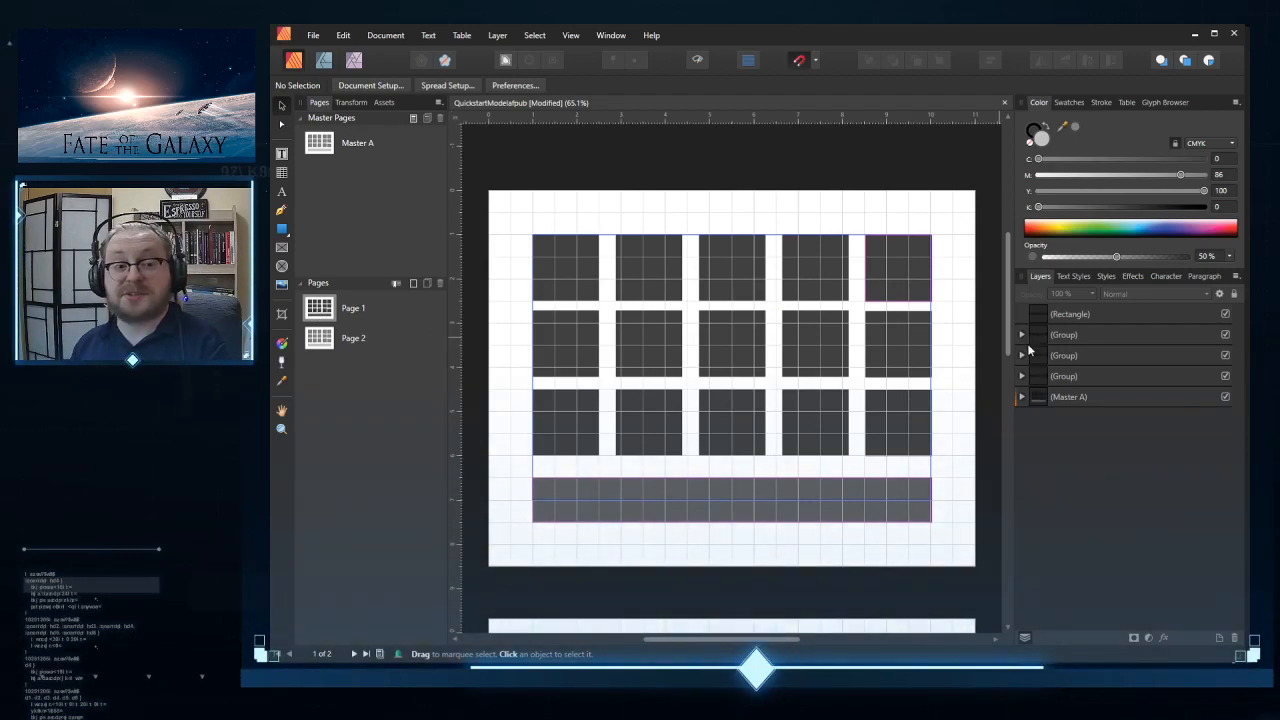
{"action": "double_click", "coordinate": [329, 341]}
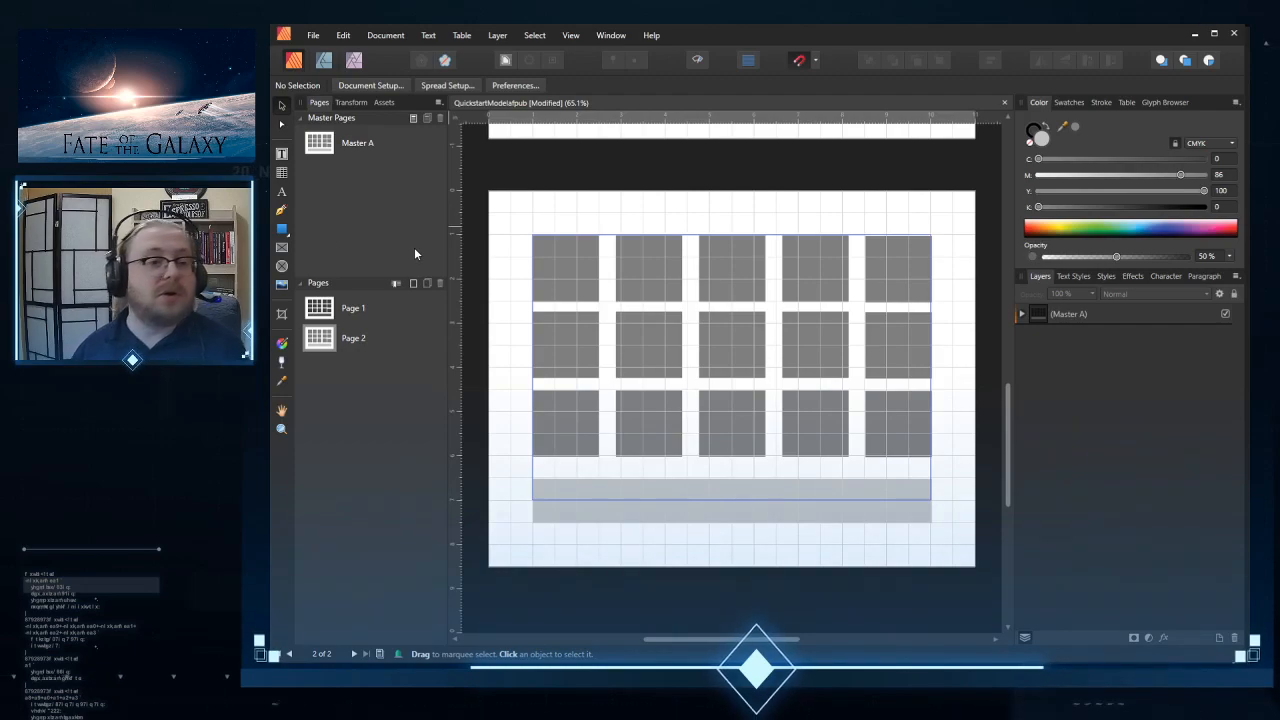
Step: Place a small art text object centred below the lower bar on Master A and enlarge it to about 53.8 pt
{"action": "double_click", "coordinate": [340, 143]}
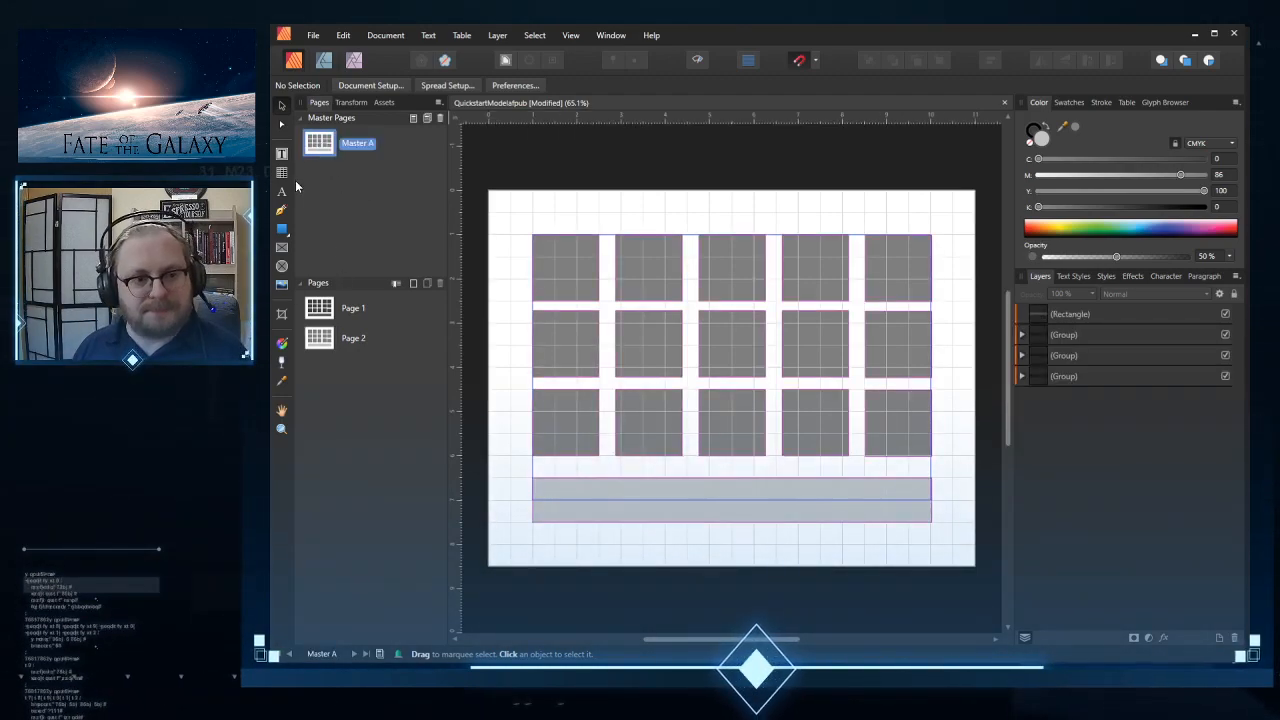
{"action": "key", "text": "t"}
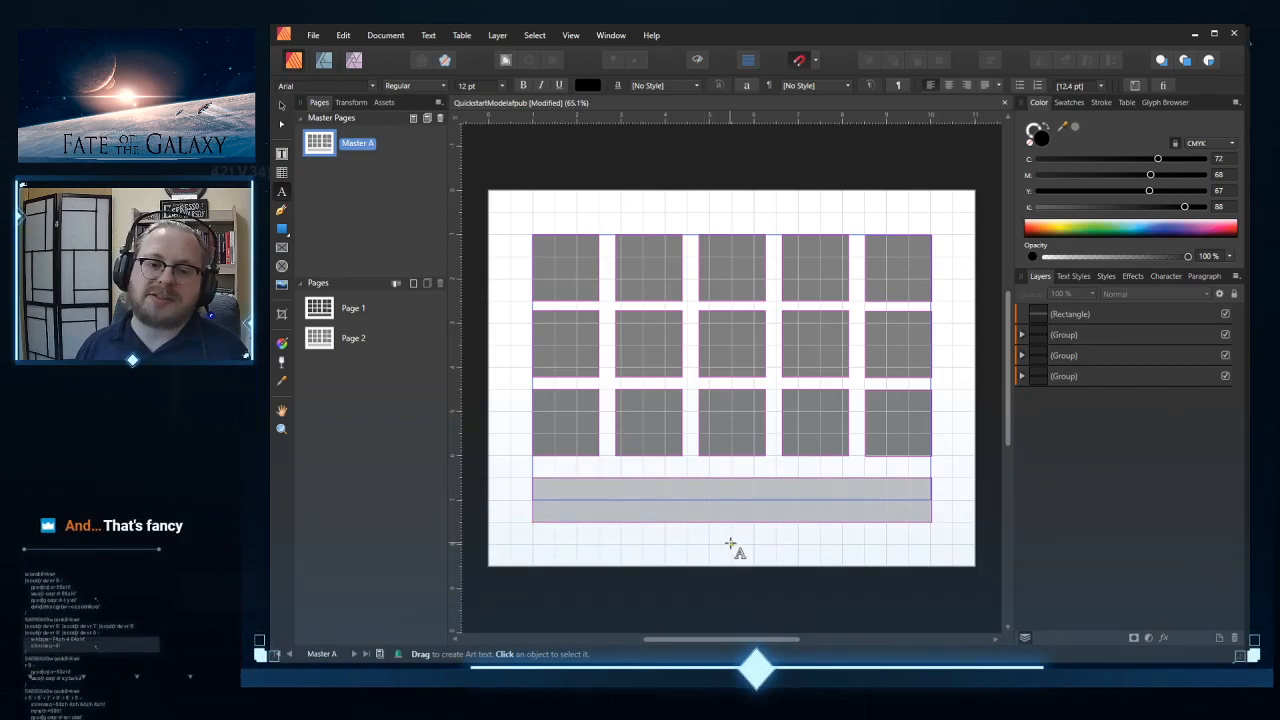
{"action": "mouse_move", "coordinate": [712, 535]}
{"action": "left_mouse_down"}
{"action": "mouse_move", "coordinate": [735, 555]}
{"action": "mouse_move", "coordinate": [733, 540]}
{"action": "left_mouse_up"}
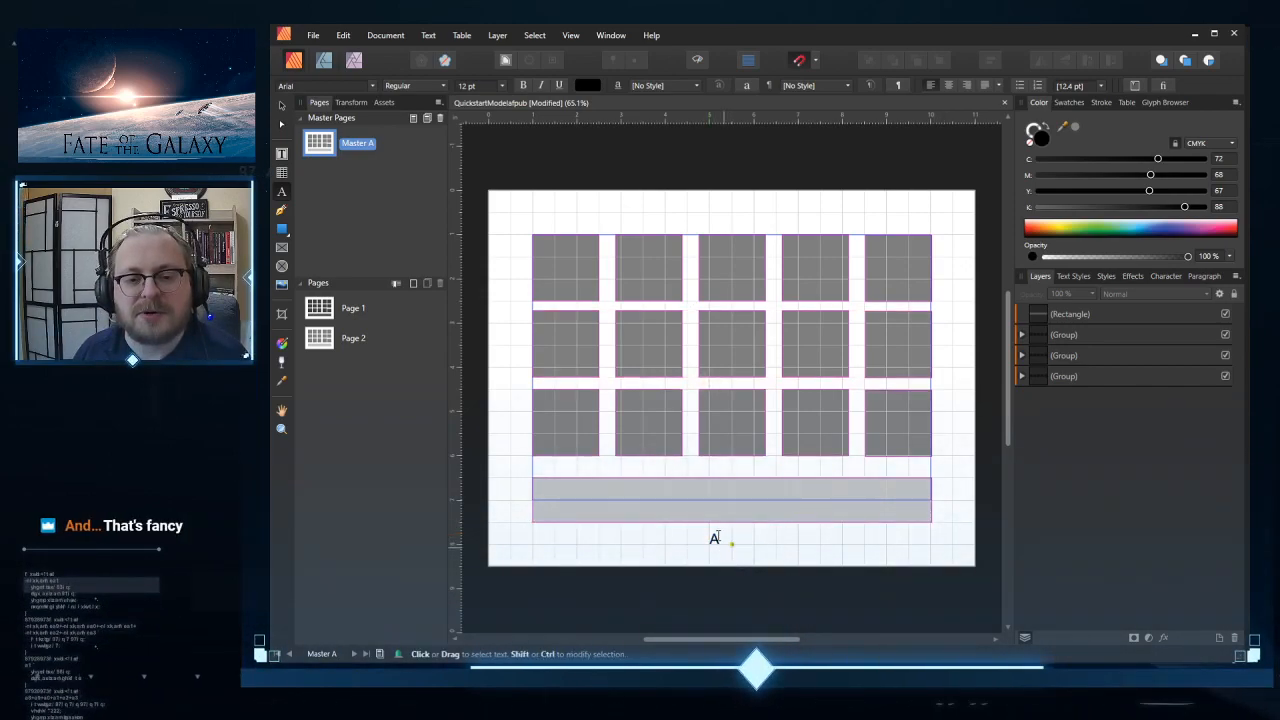
{"action": "left_click", "coordinate": [282, 106]}
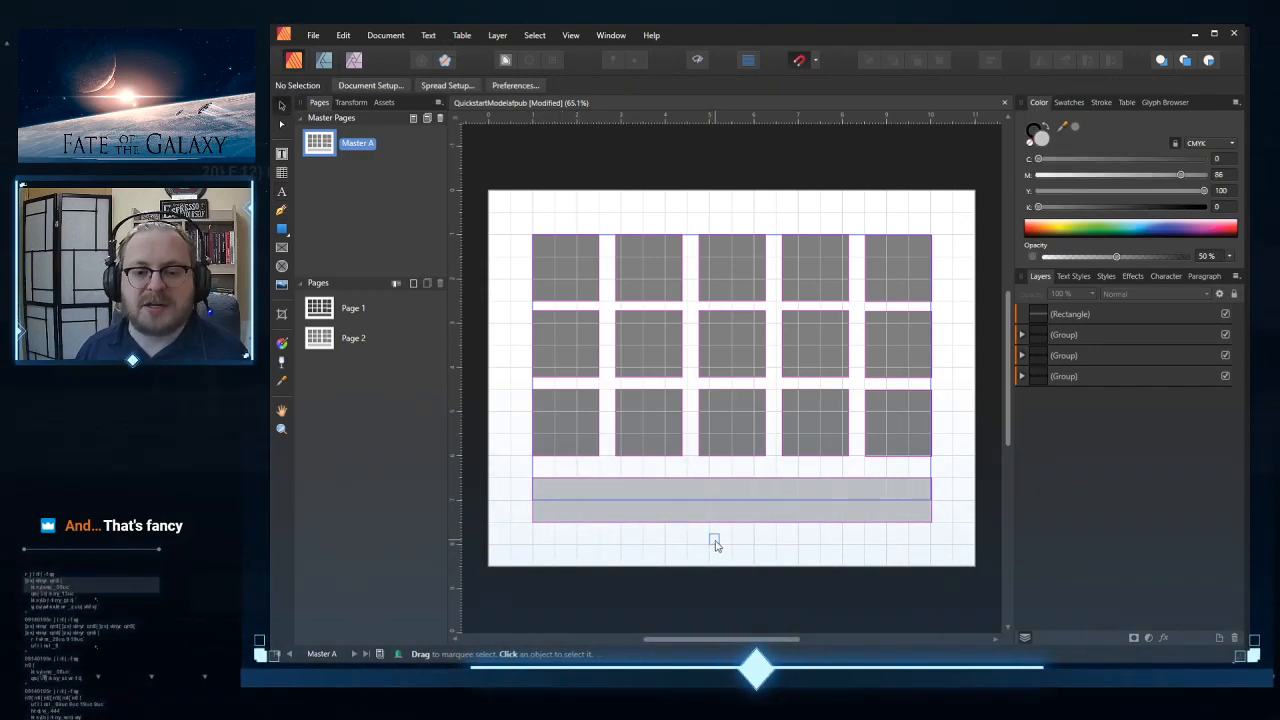
{"action": "left_click", "coordinate": [714, 541]}
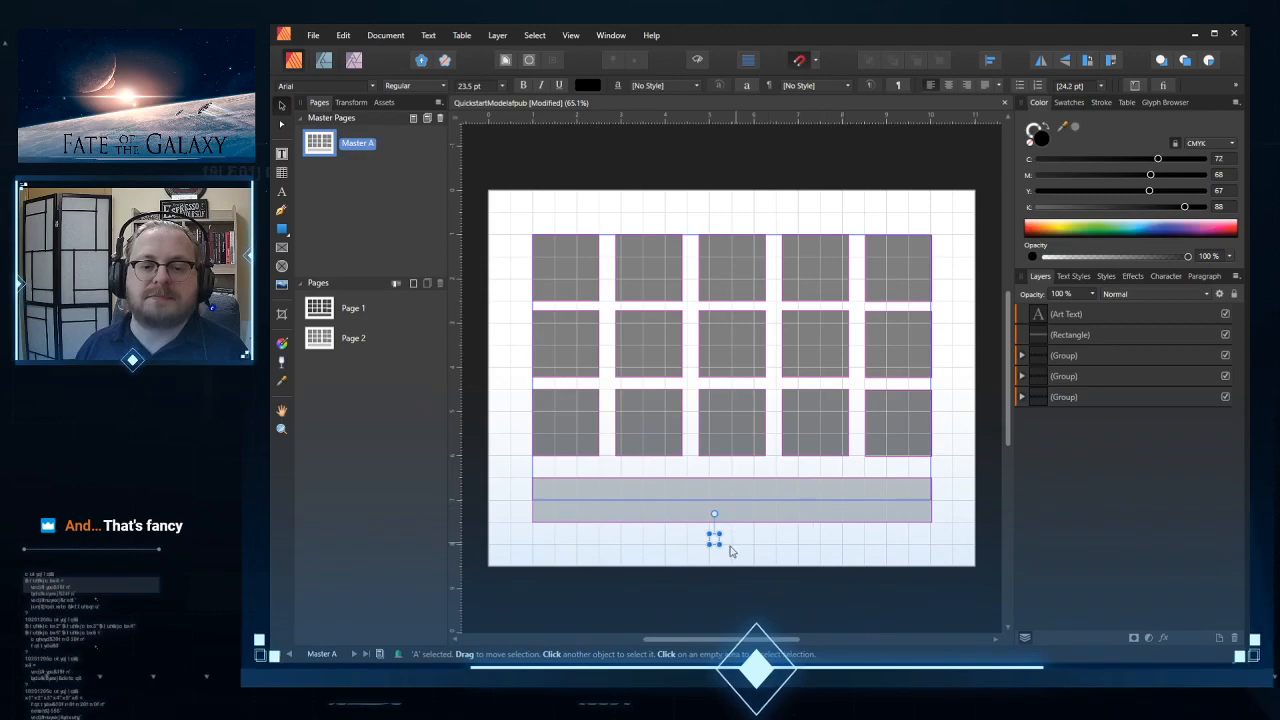
{"action": "left_click_drag", "start_coordinate": [727, 549], "coordinate": [738, 559]}
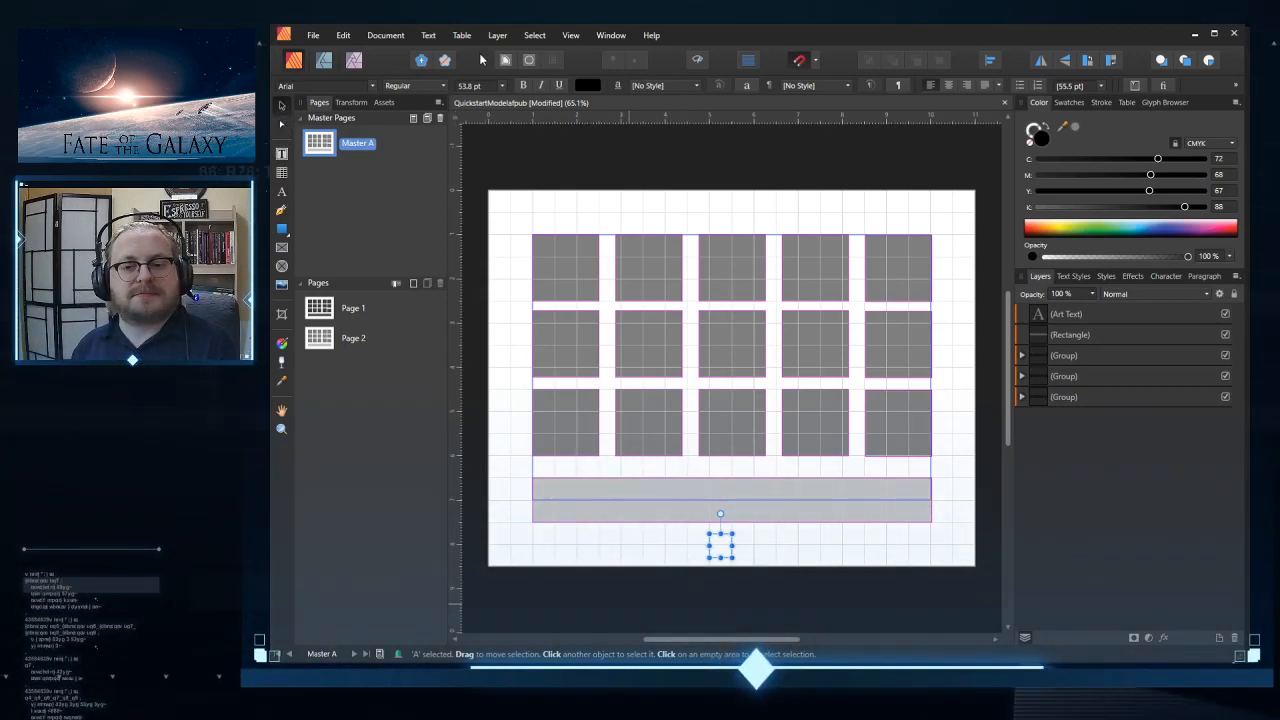
Step: Add a second art text reading "1" at about 73.7 pt below the lower bar on Master A
{"action": "double_click", "coordinate": [357, 144]}
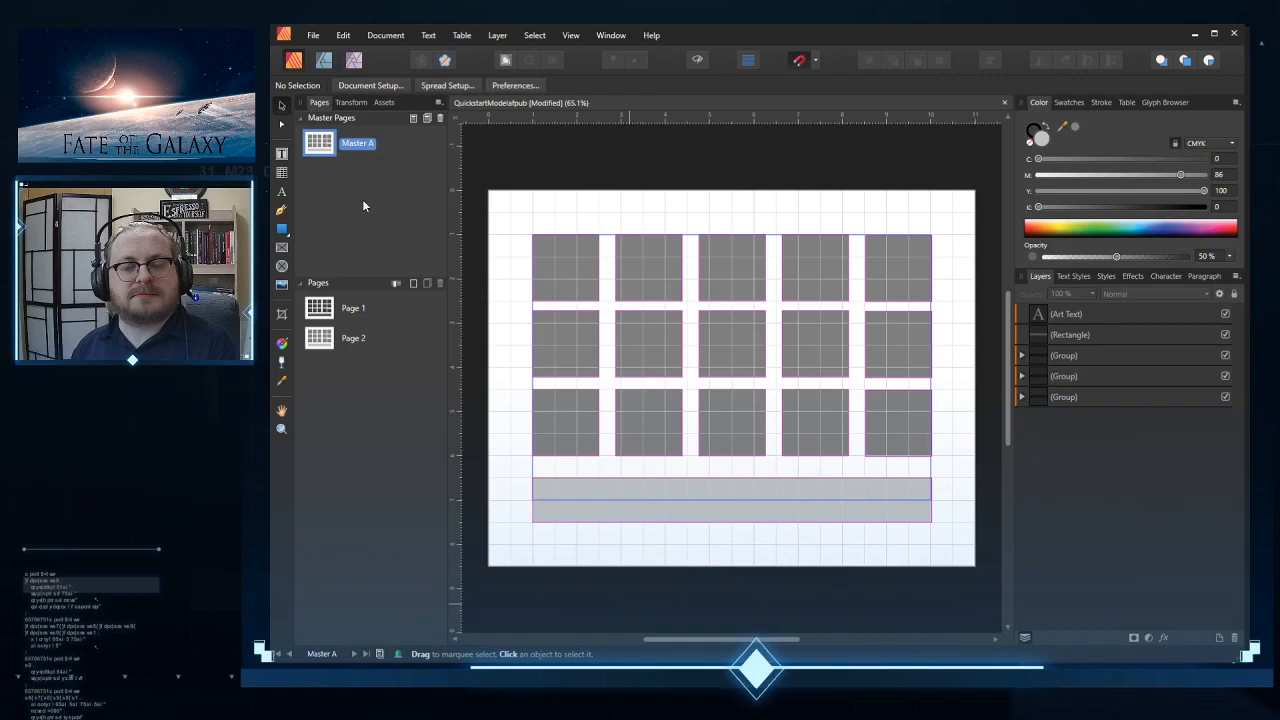
{"action": "left_click", "coordinate": [281, 193]}
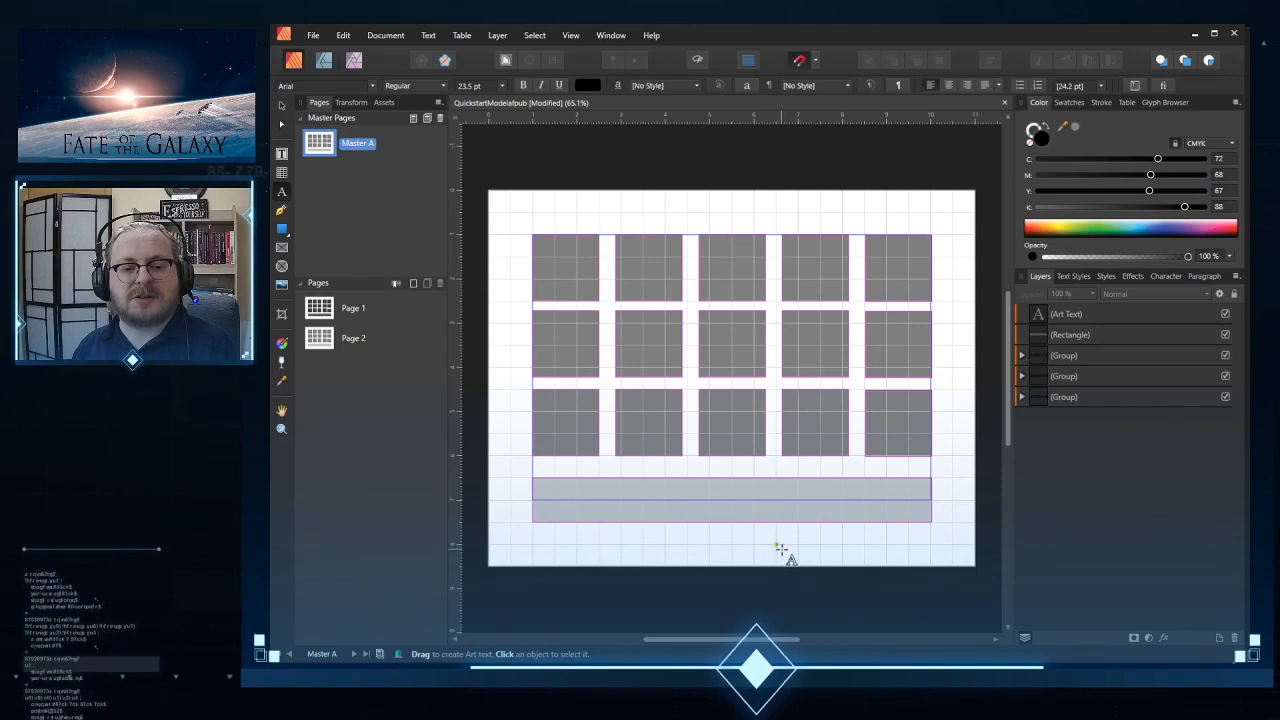
{"action": "left_click_drag", "start_coordinate": [781, 549], "coordinate": [783, 549]}
{"action": "type", "text": "1"}
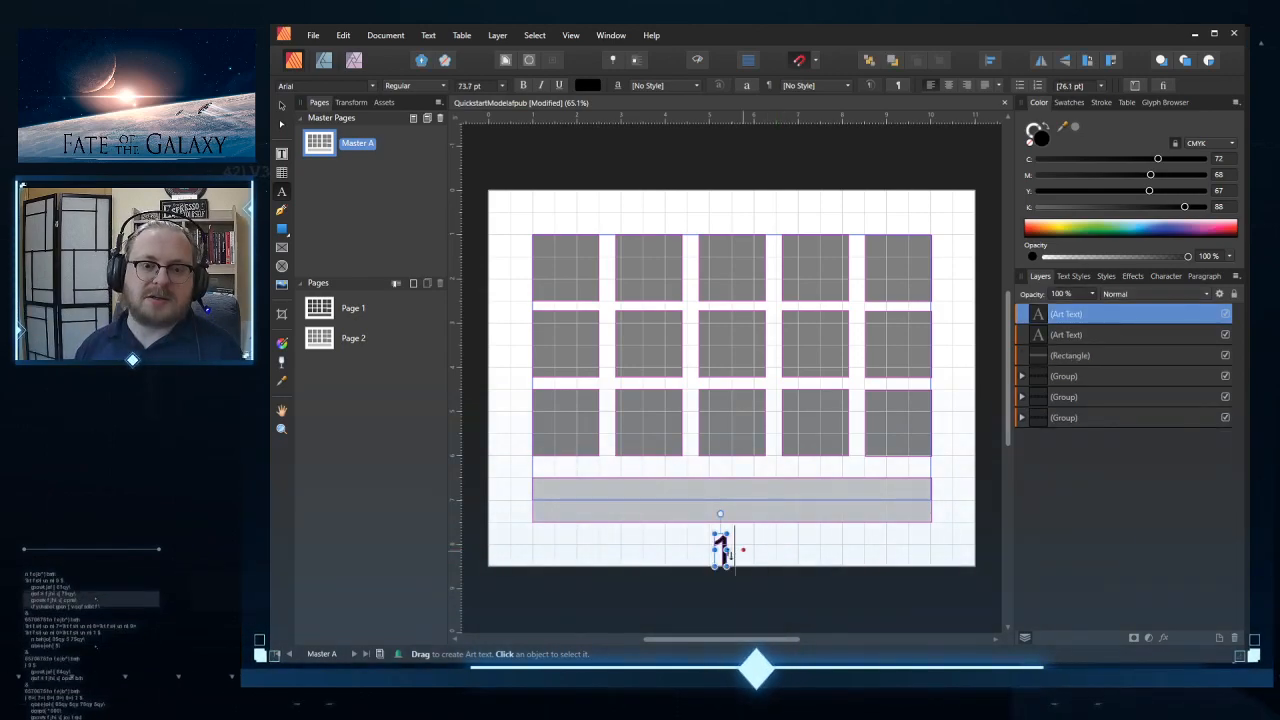
Step: Finish editing the number text, view Page 2 to check how it appears, and return to Master A
{"action": "key", "text": "Escape"}
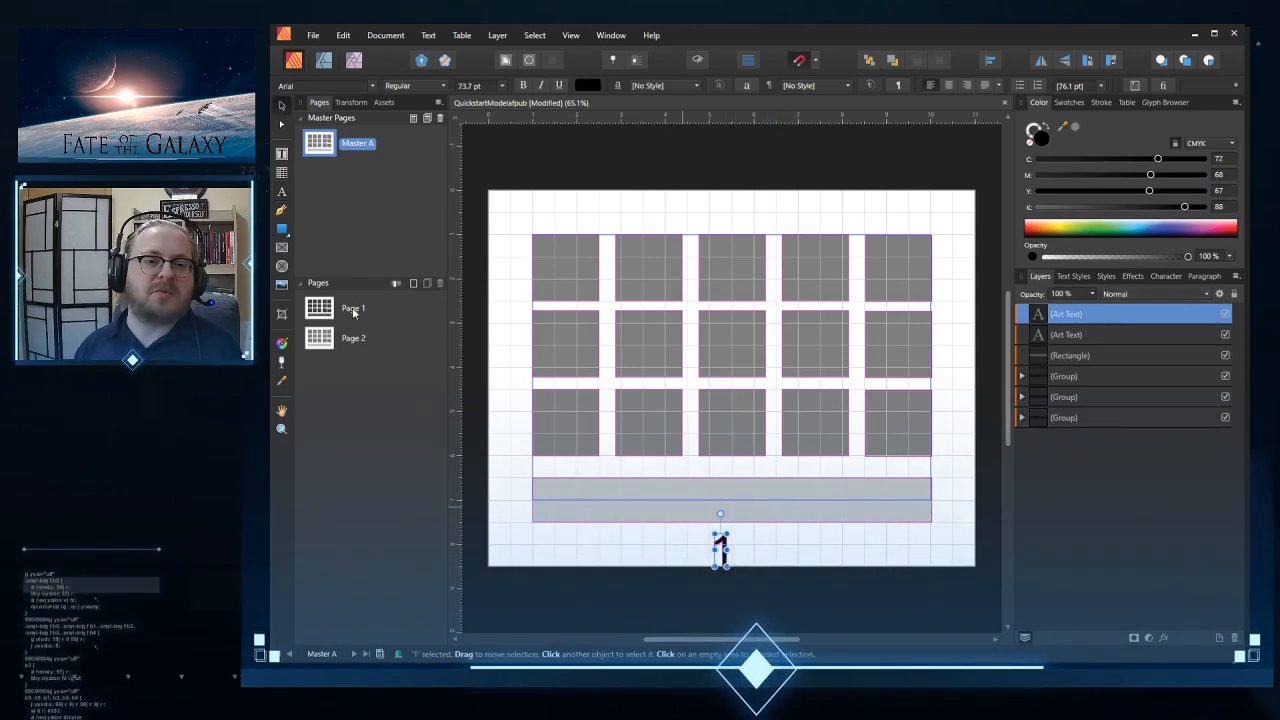
{"action": "left_click", "coordinate": [319, 340]}
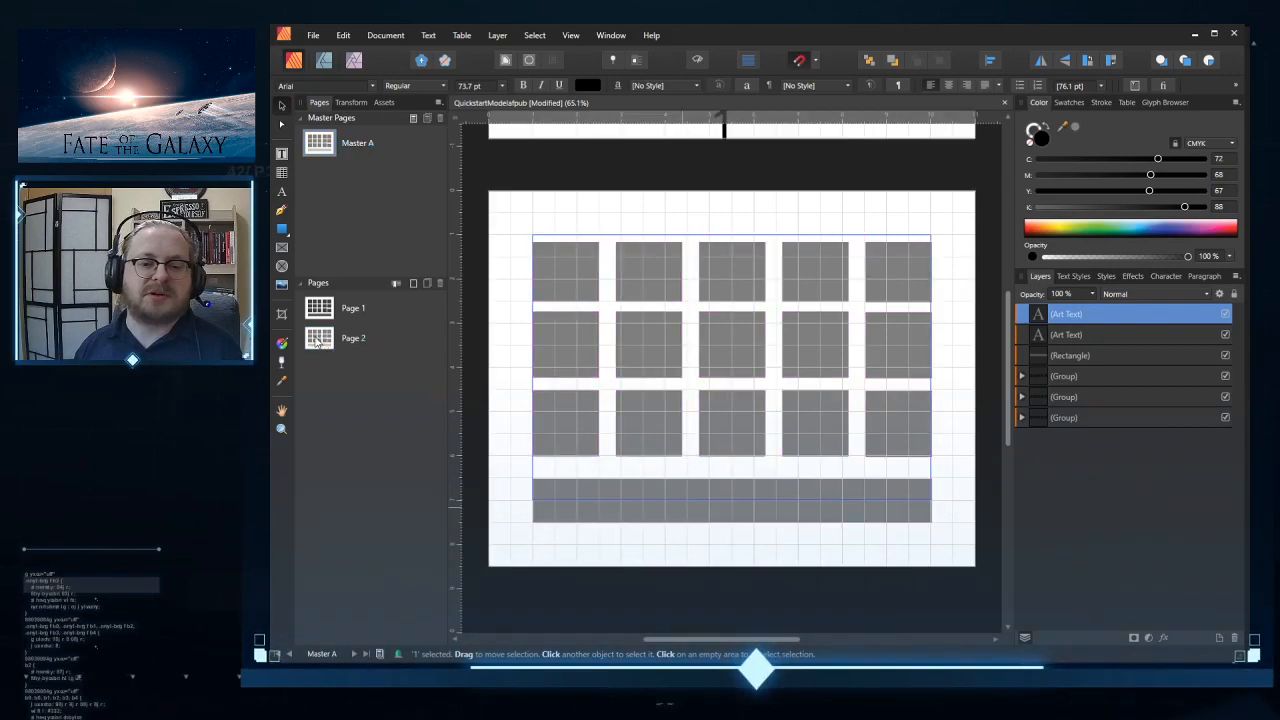
{"action": "double_click", "coordinate": [321, 144]}
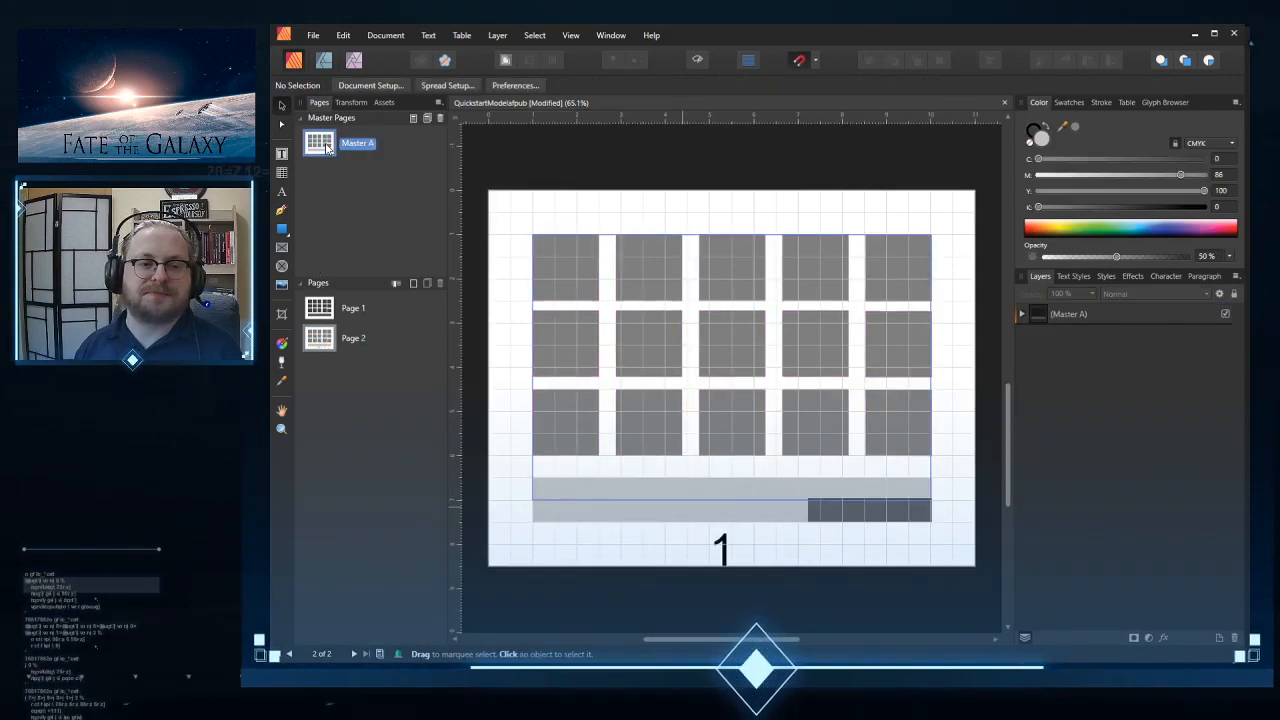
Step: Replace the "1" below the lower bar on Master A with a Page Number field, and check it on Page 2
{"action": "left_click", "coordinate": [721, 546]}
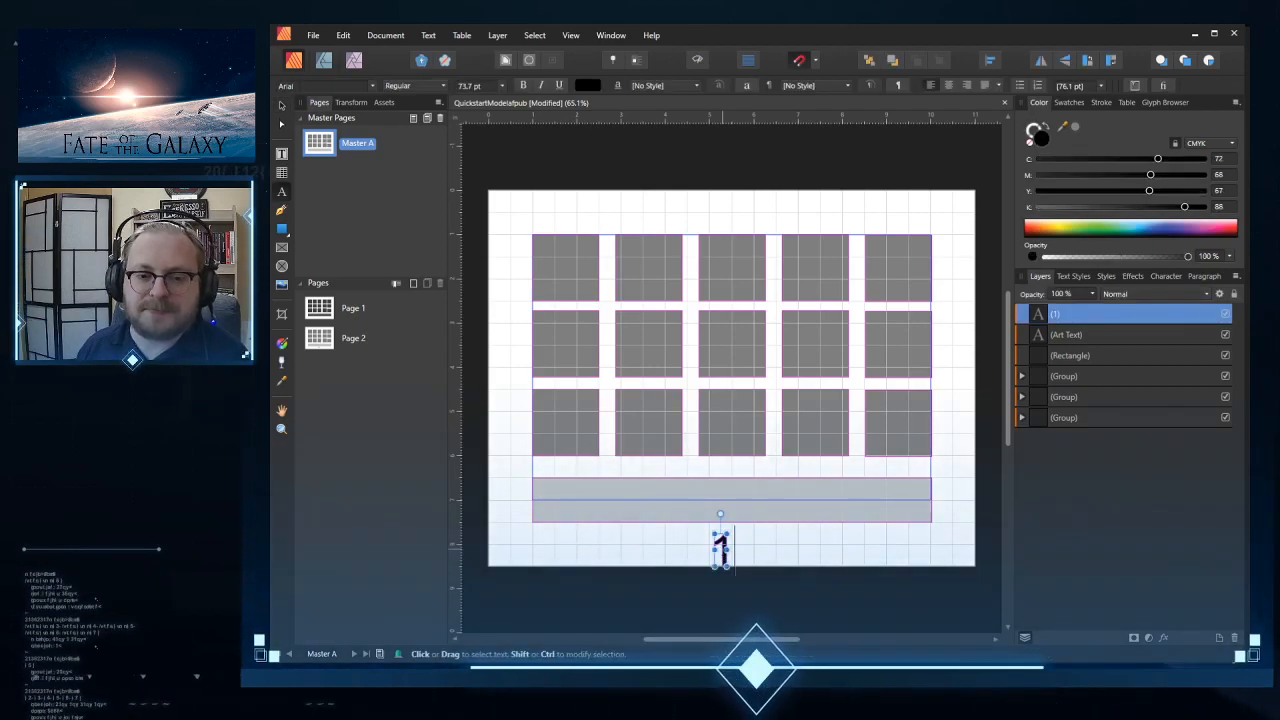
{"action": "double_click", "coordinate": [721, 546]}
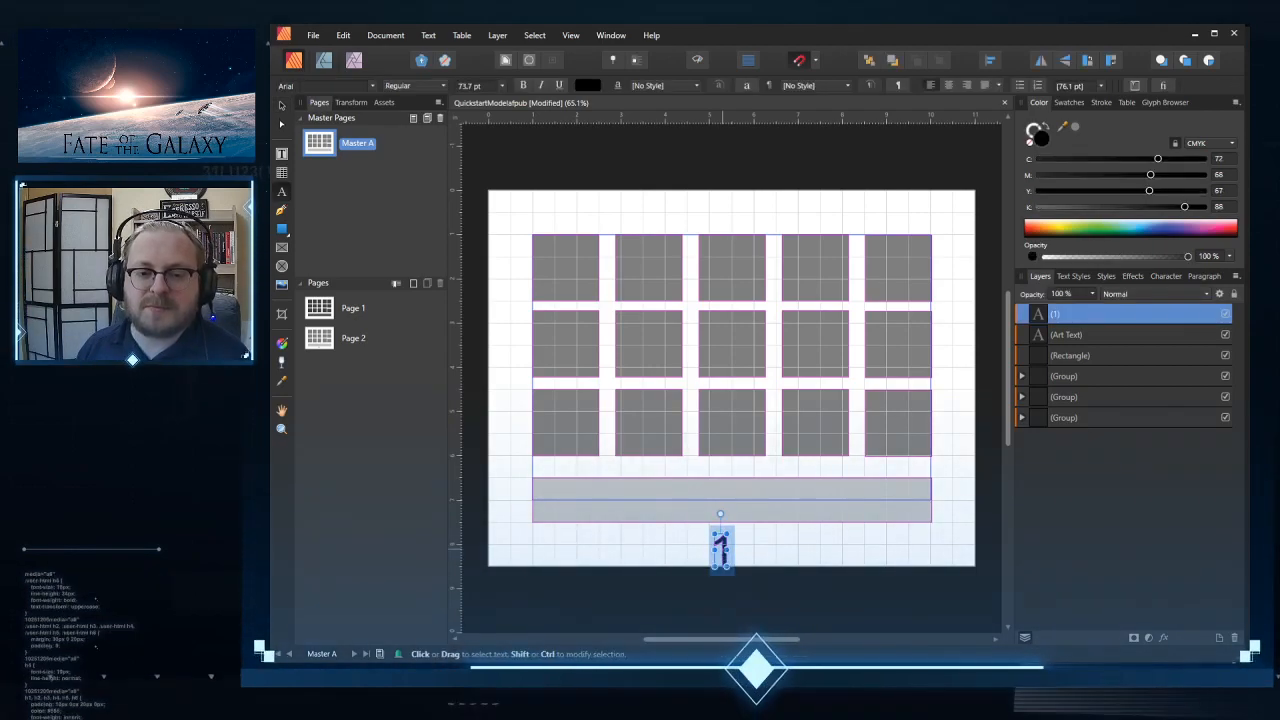
{"action": "left_click", "coordinate": [432, 38]}
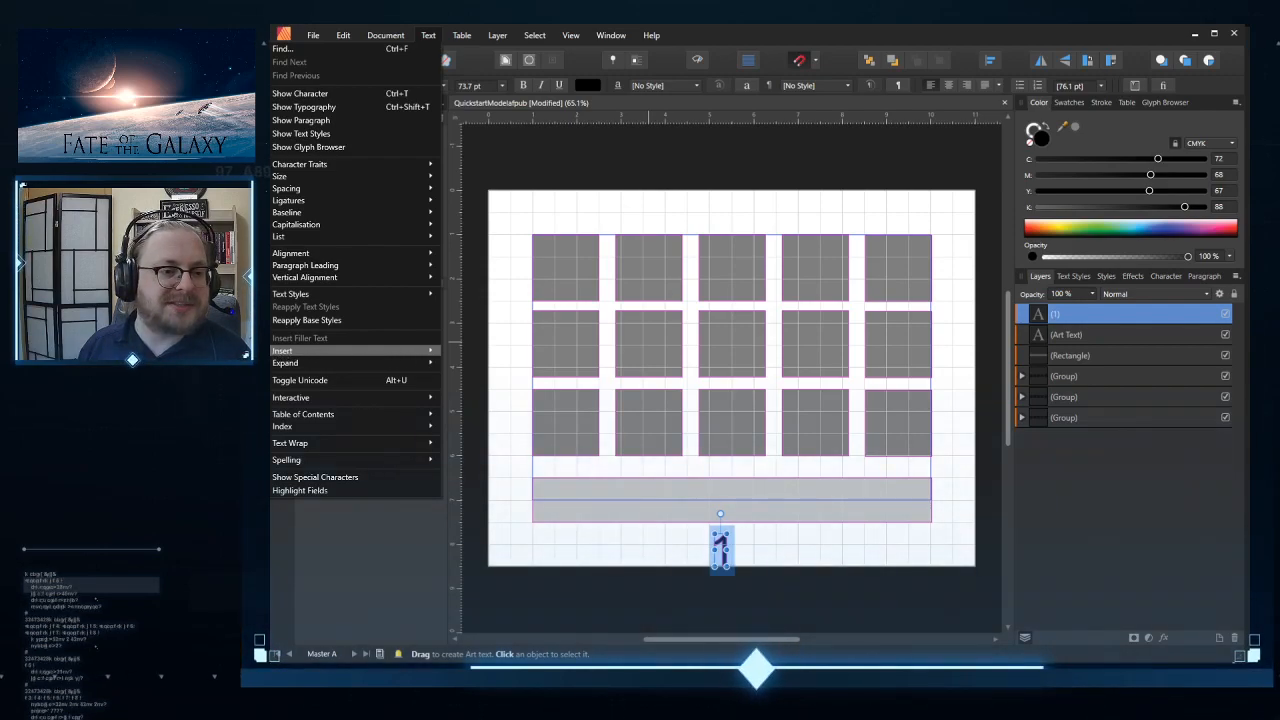
{"action": "mouse_move", "coordinate": [260, 352]}
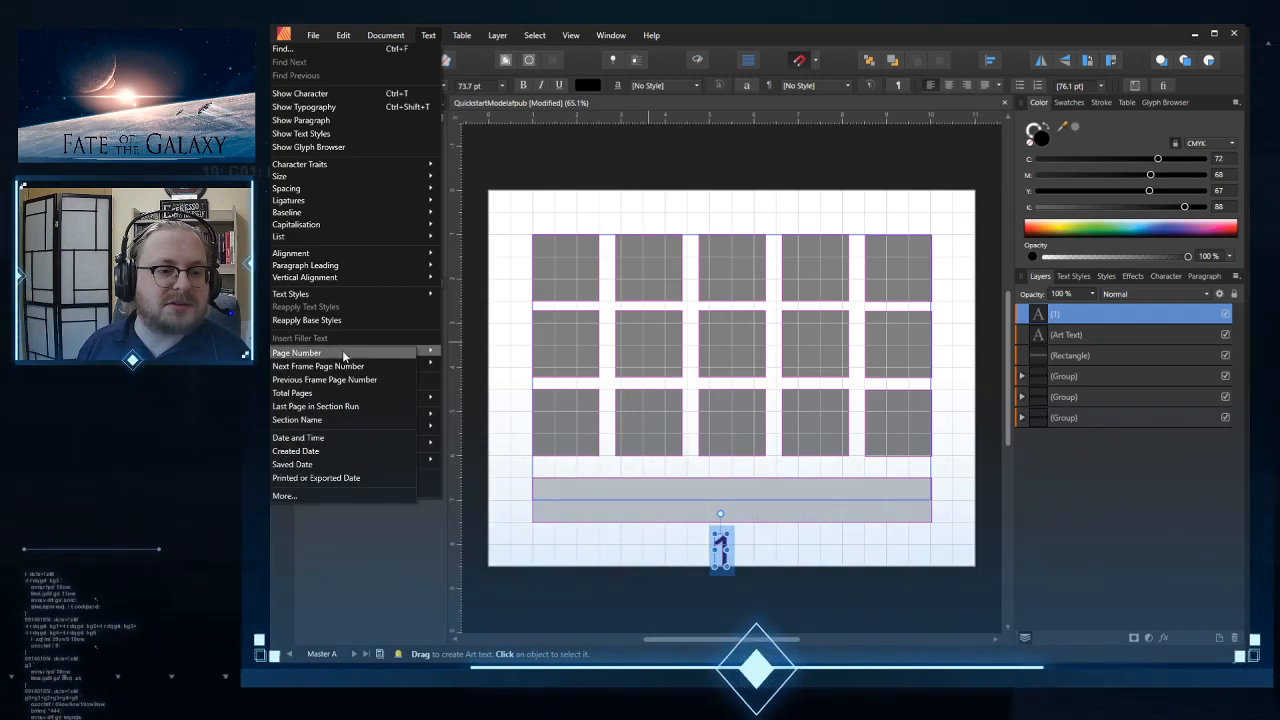
{"action": "left_click", "coordinate": [352, 358]}
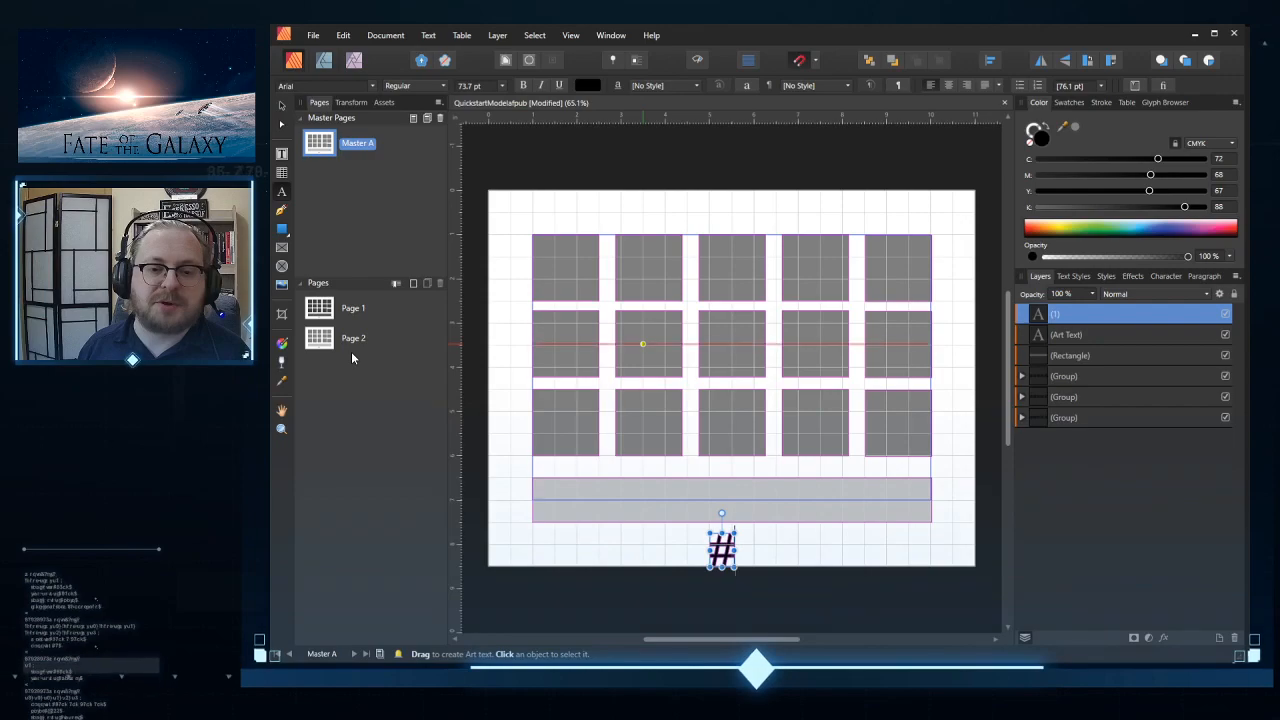
{"action": "key", "text": "Escape"}
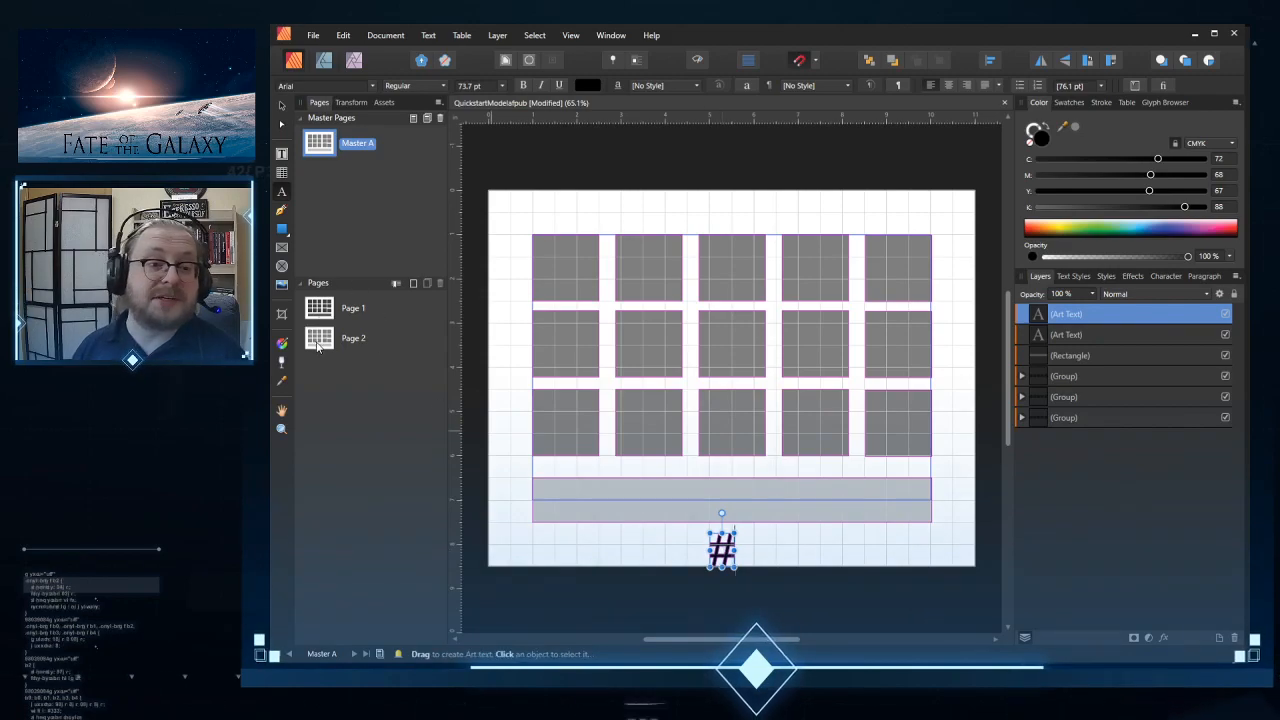
{"action": "double_click", "coordinate": [321, 340]}
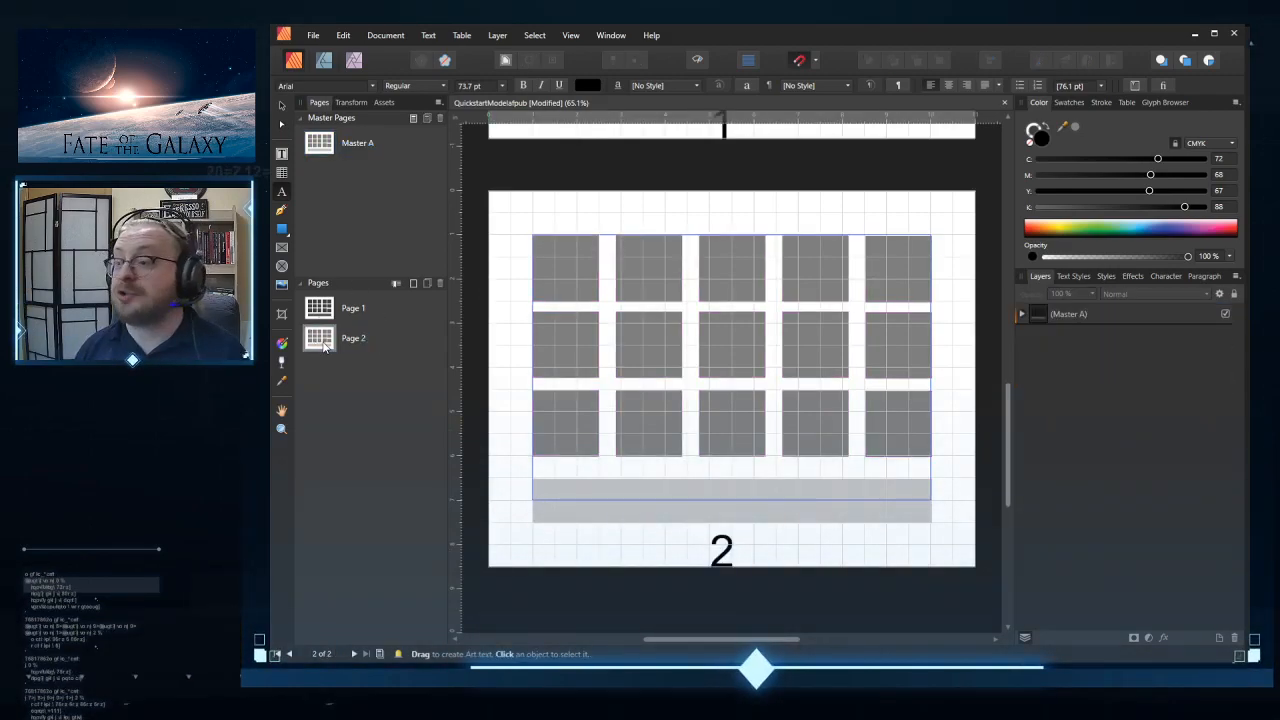
Step: Set the font size of the page number field on Master A to 12 pt
{"action": "double_click", "coordinate": [320, 142]}
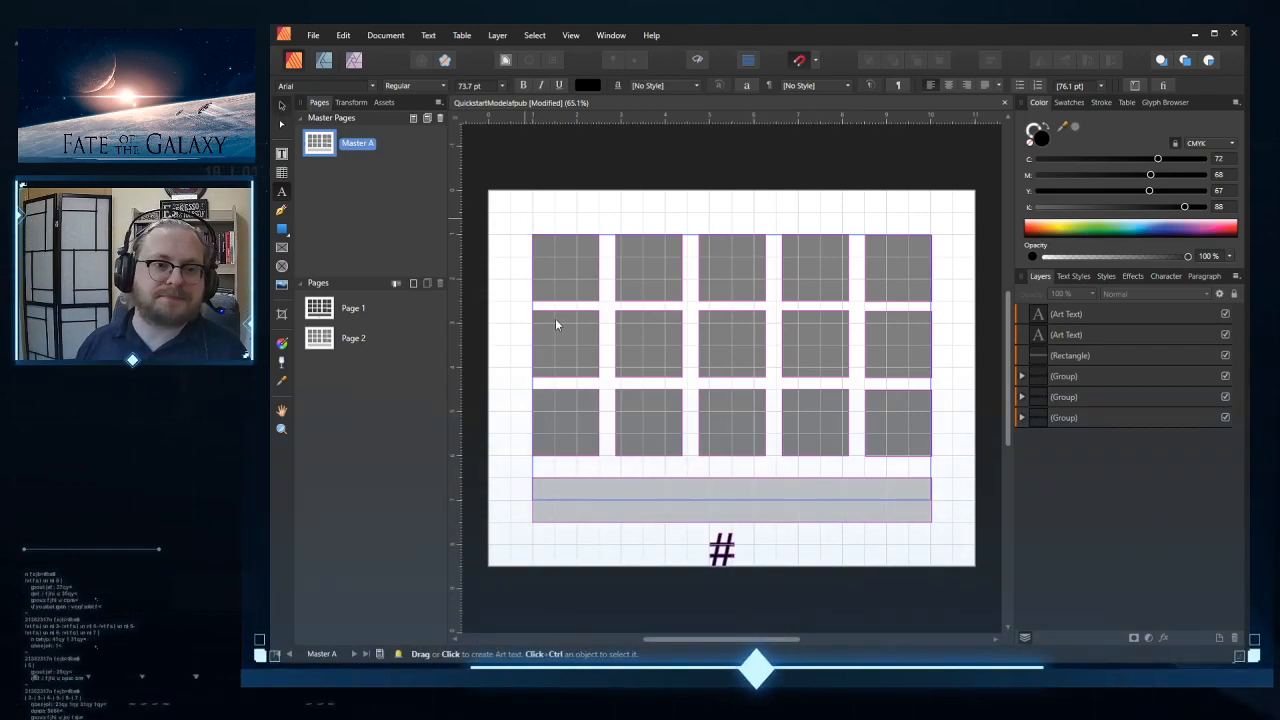
{"action": "key", "text": "v"}
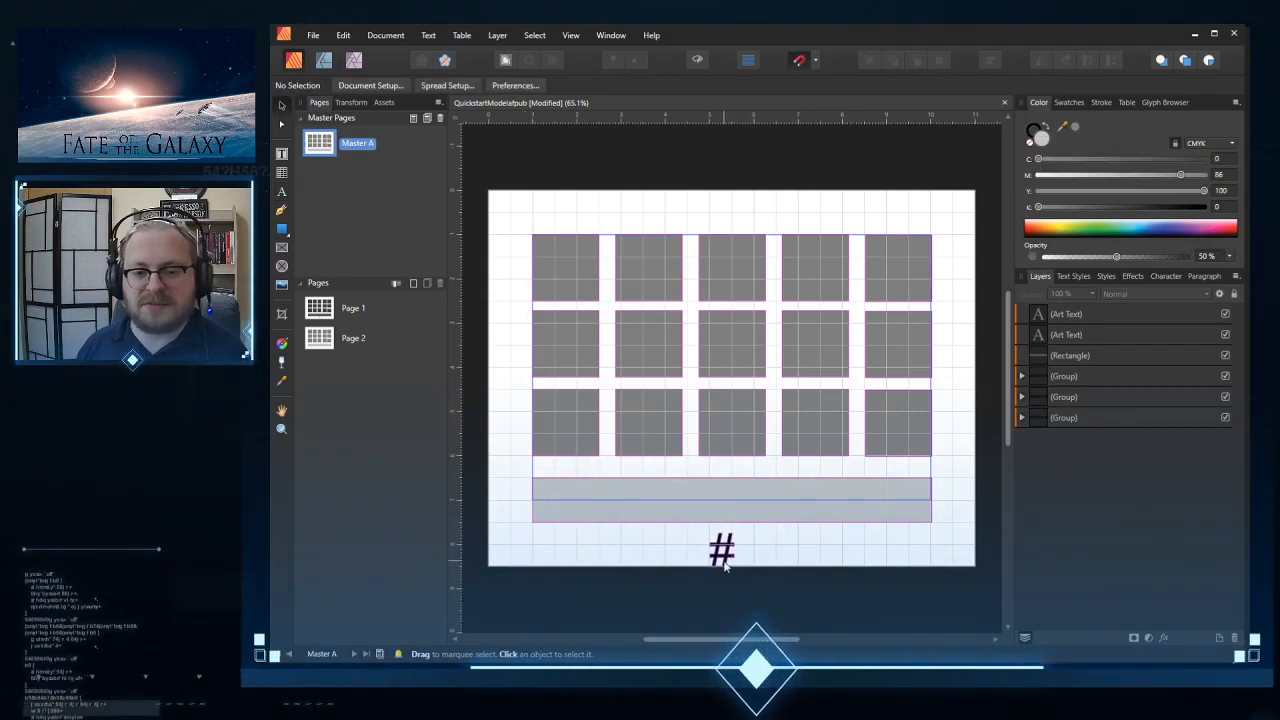
{"action": "left_click", "coordinate": [722, 553]}
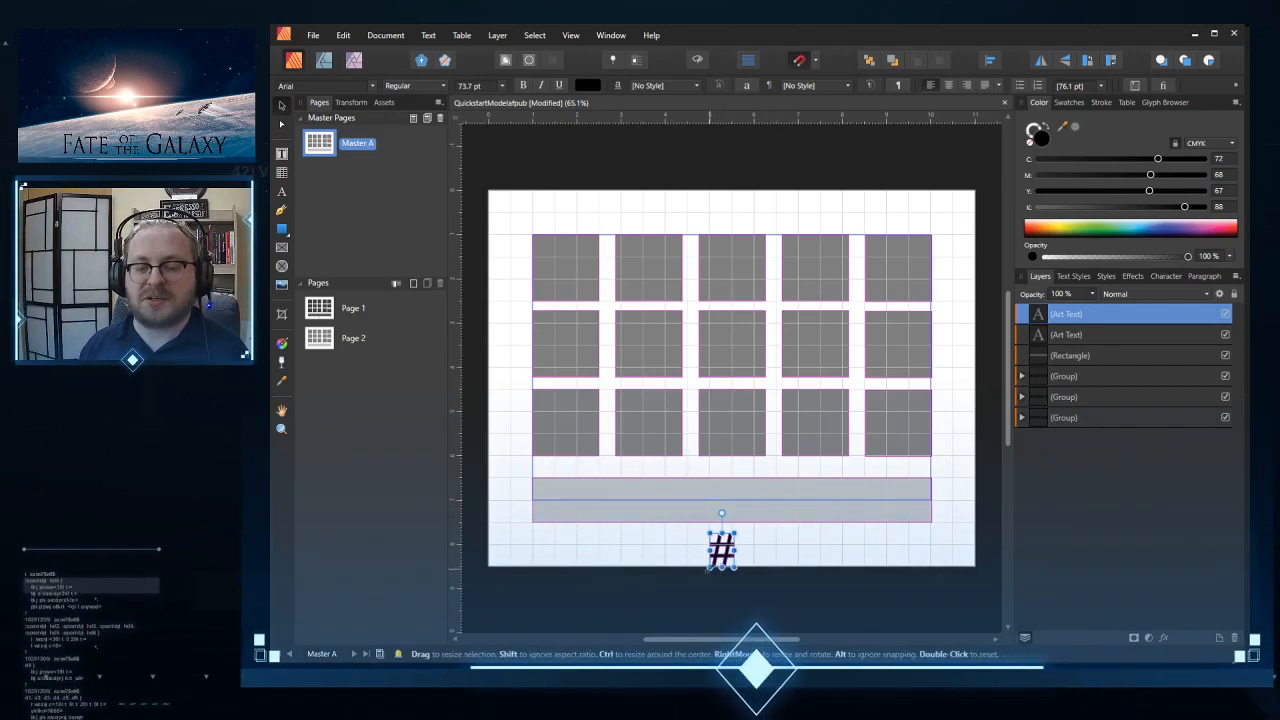
{"action": "left_click", "coordinate": [470, 85]}
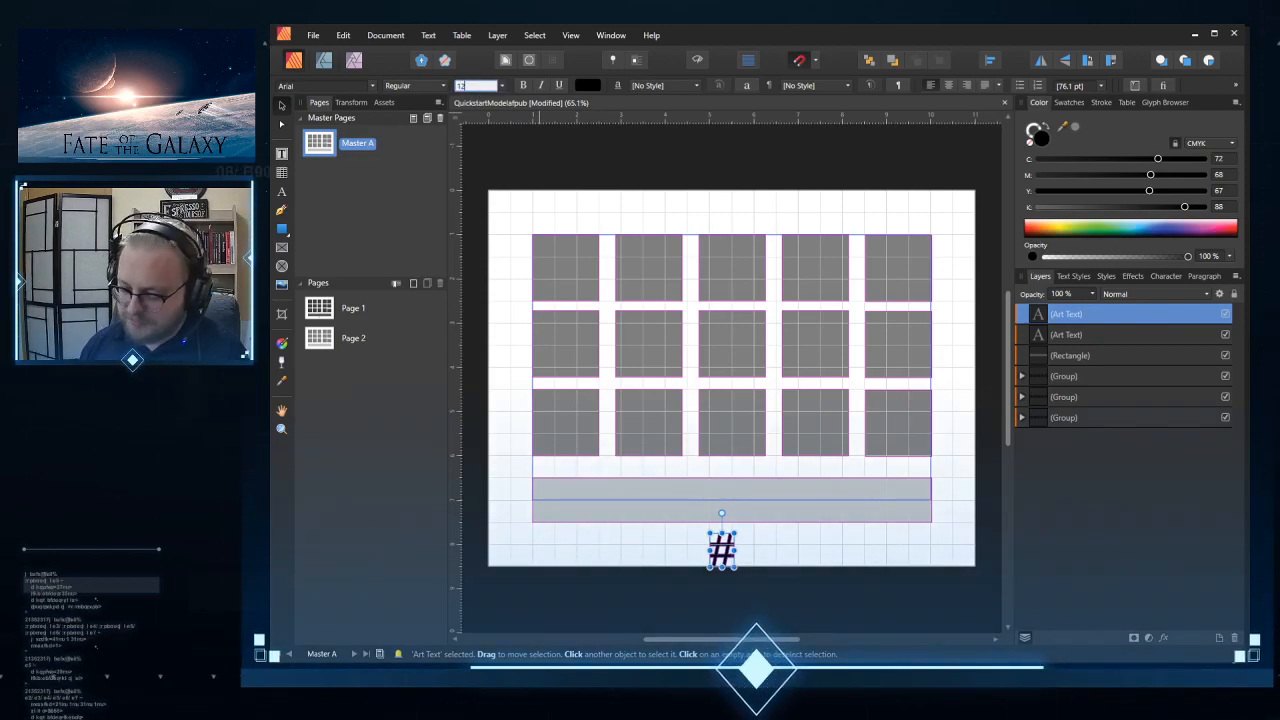
{"action": "type", "text": "12"}
{"action": "key", "text": "Return"}
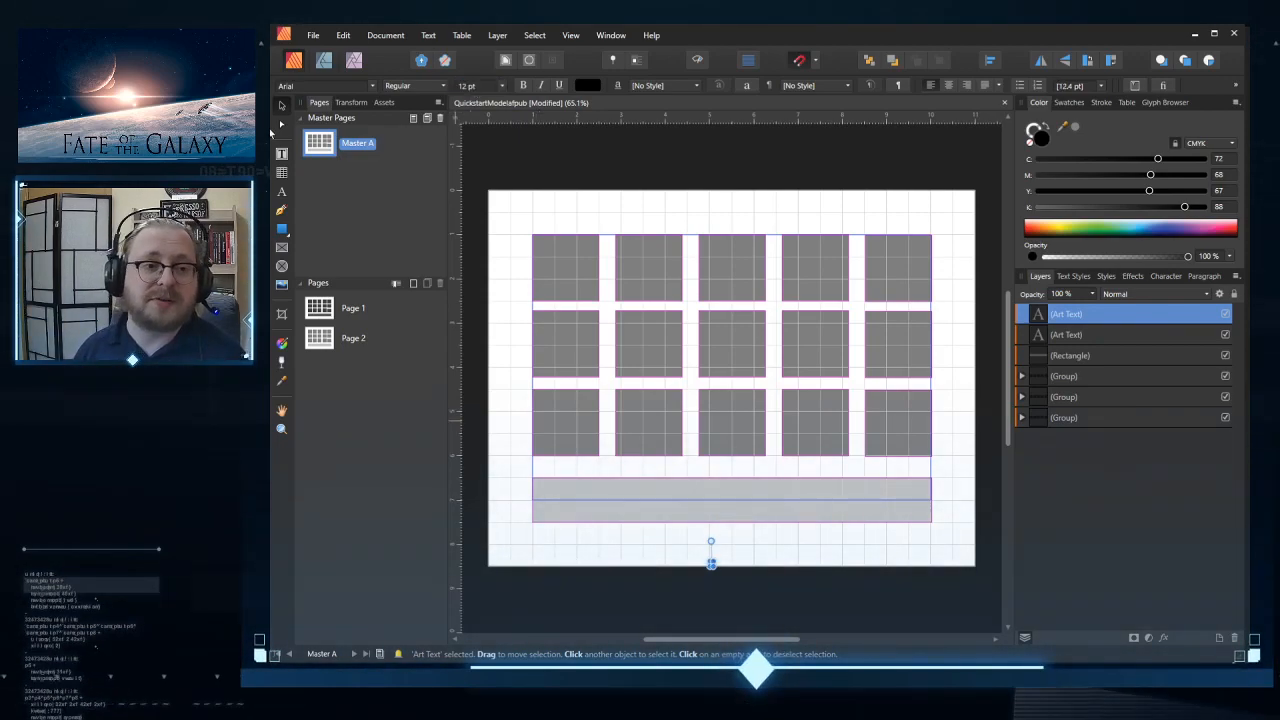
Step: Move the page number field up from the page's bottom edge to just below the lower bar on Master A
{"action": "key", "text": "z"}
{"action": "left_click", "coordinate": [711, 571]}
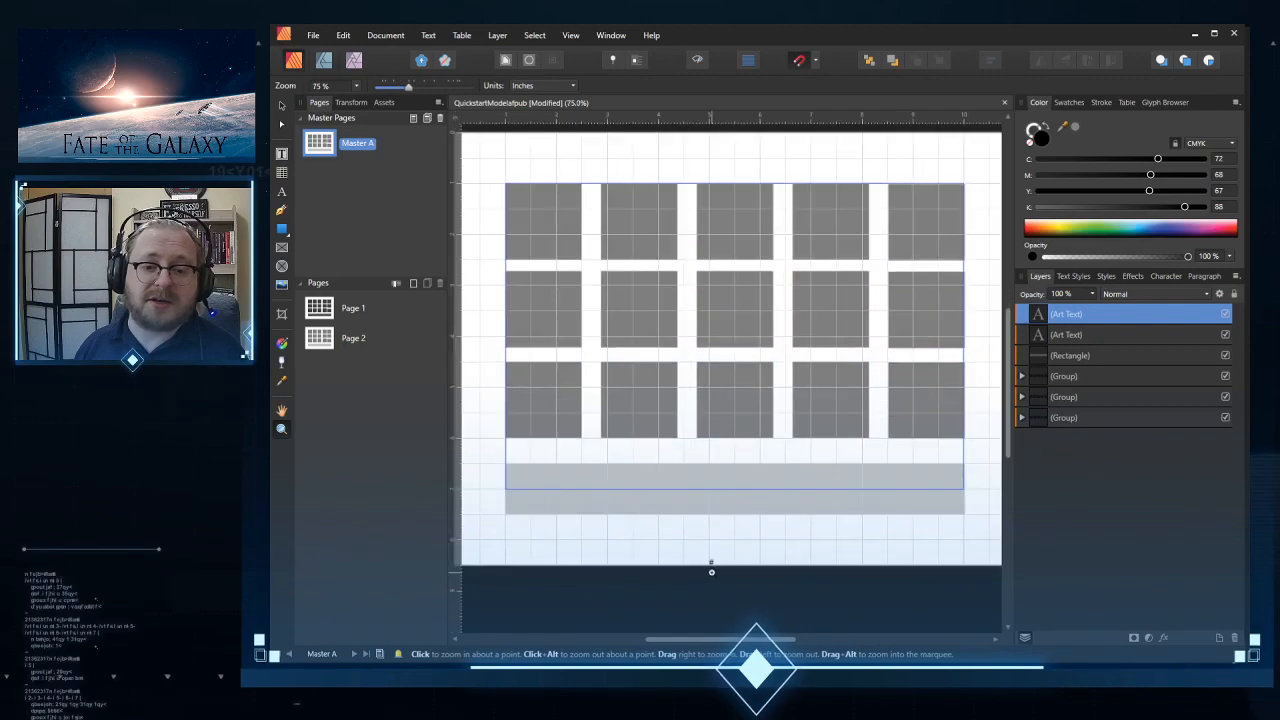
{"action": "left_click", "coordinate": [711, 571]}
{"action": "left_click", "coordinate": [711, 571]}
{"action": "left_click", "coordinate": [711, 571]}
{"action": "left_click", "coordinate": [711, 571]}
{"action": "key", "text": "v"}
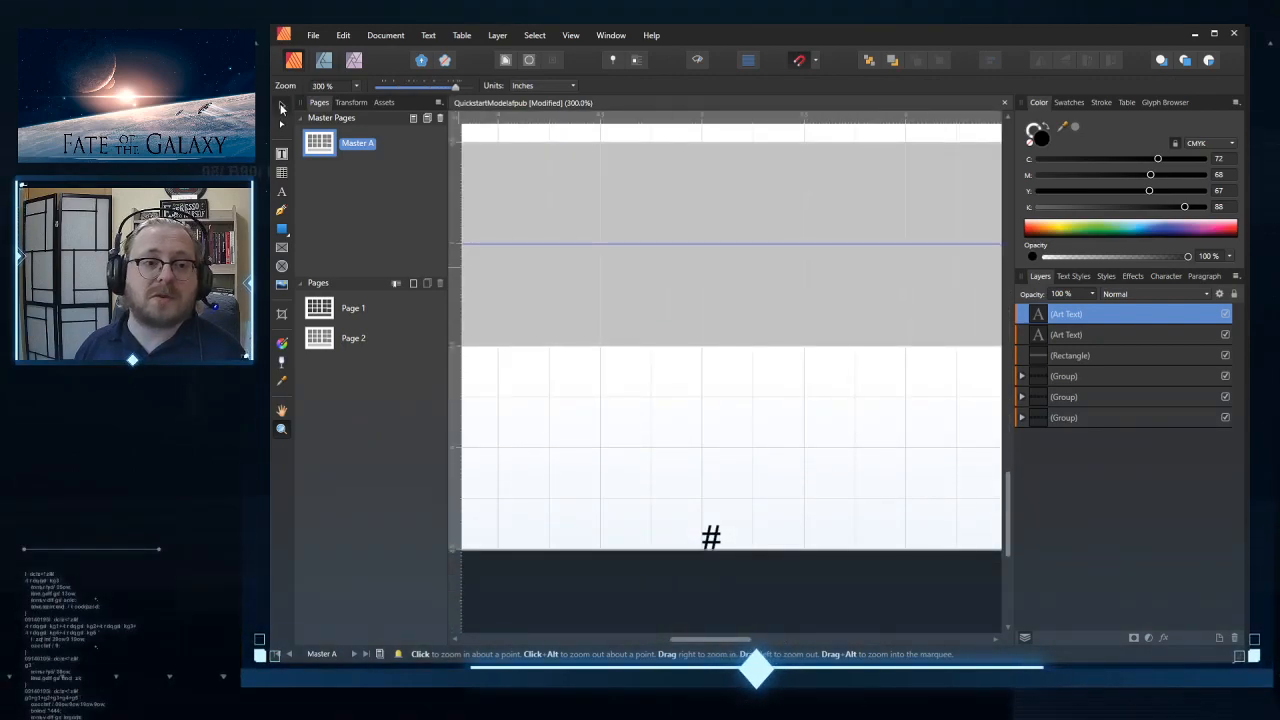
{"action": "left_click", "coordinate": [712, 537]}
{"action": "left_click_drag", "start_coordinate": [711, 537], "coordinate": [762, 394]}
{"action": "scroll", "coordinate": [774, 393], "scroll_direction": "down", "scroll_amount": 5}
{"action": "scroll", "coordinate": [774, 393], "scroll_direction": "down", "scroll_amount": 4}
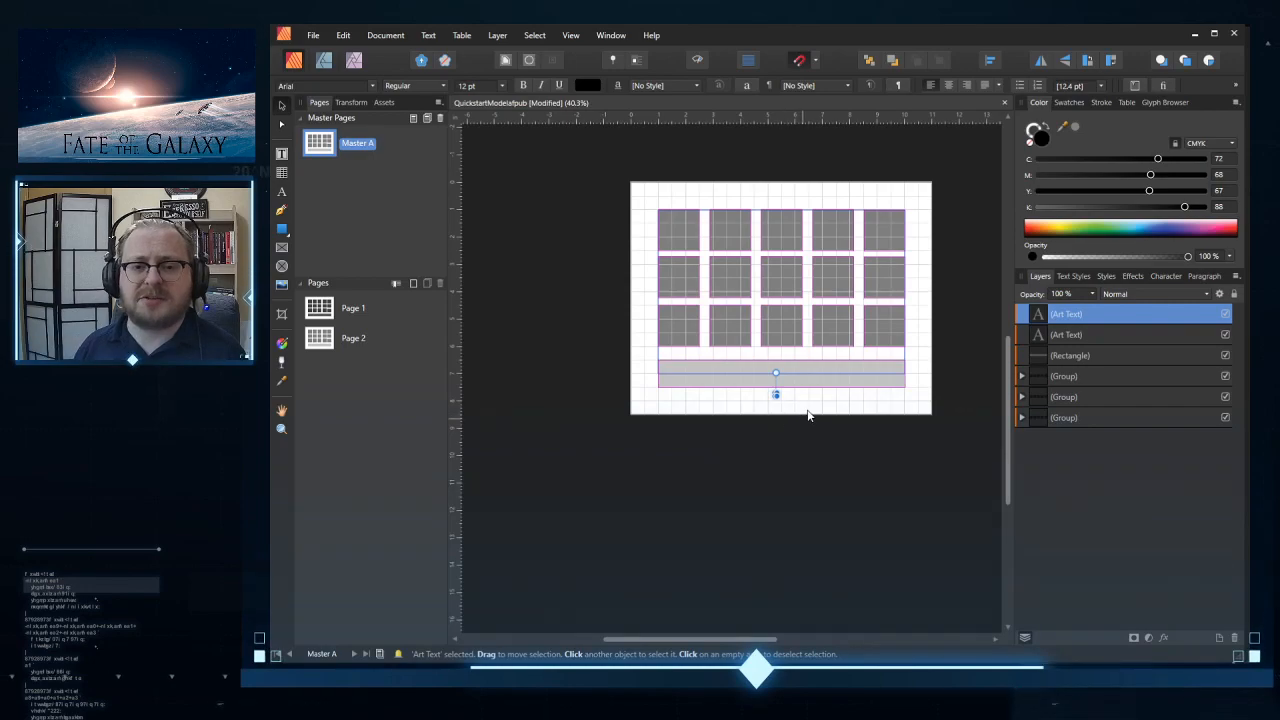
{"action": "left_click", "coordinate": [880, 420]}
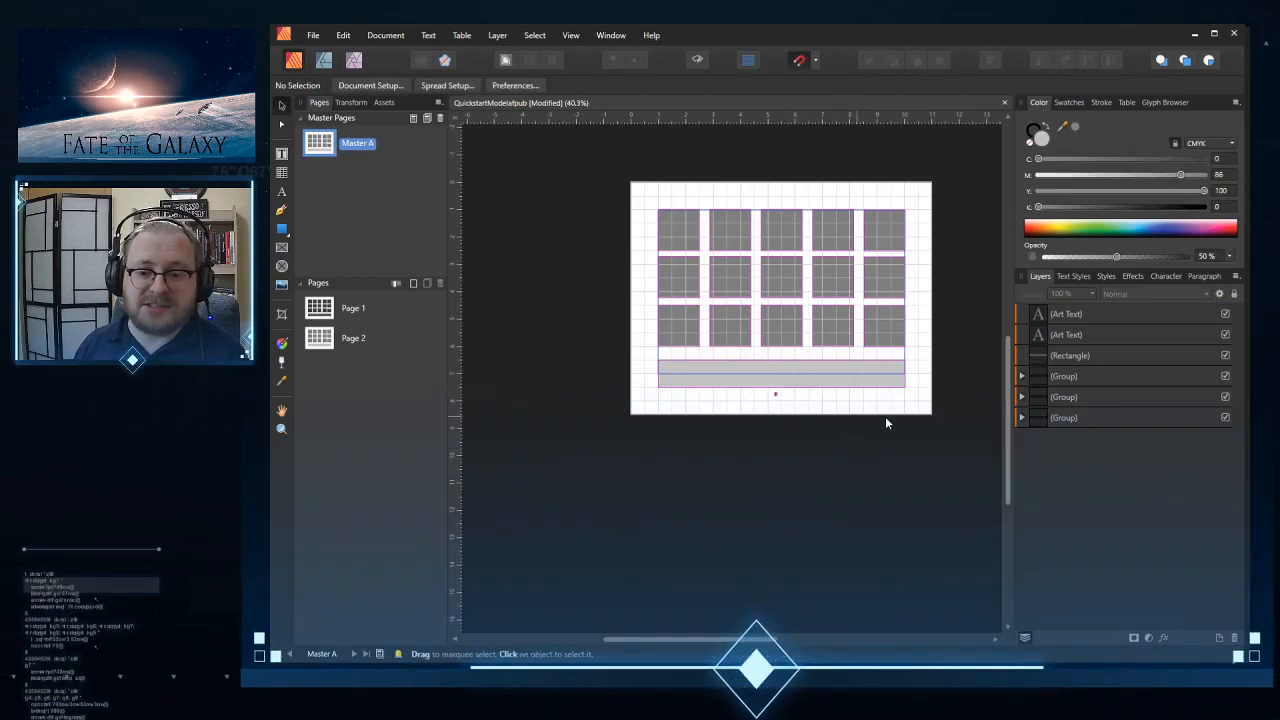
{"action": "scroll", "coordinate": [913, 453], "scroll_direction": "up", "scroll_amount": 3}
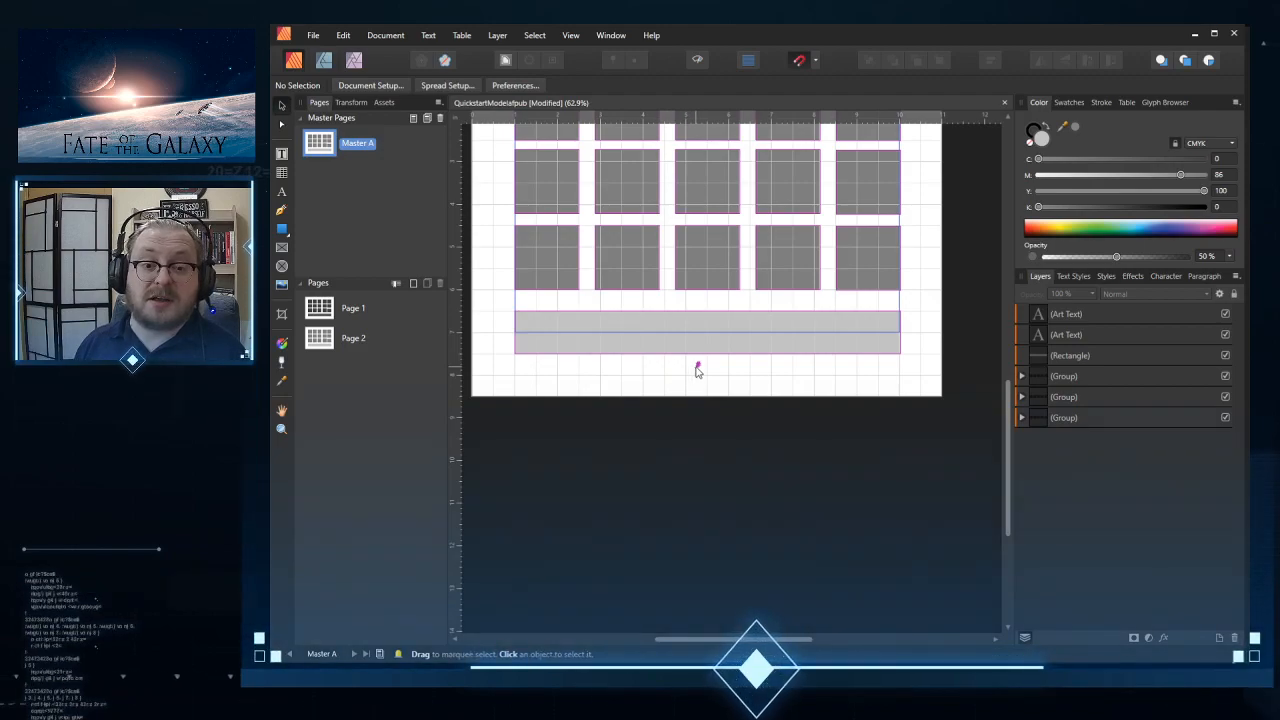
Step: Extend the upper edge of the lower bar slightly upward to narrow the gap beneath the grid of squares
{"action": "left_click", "coordinate": [698, 364]}
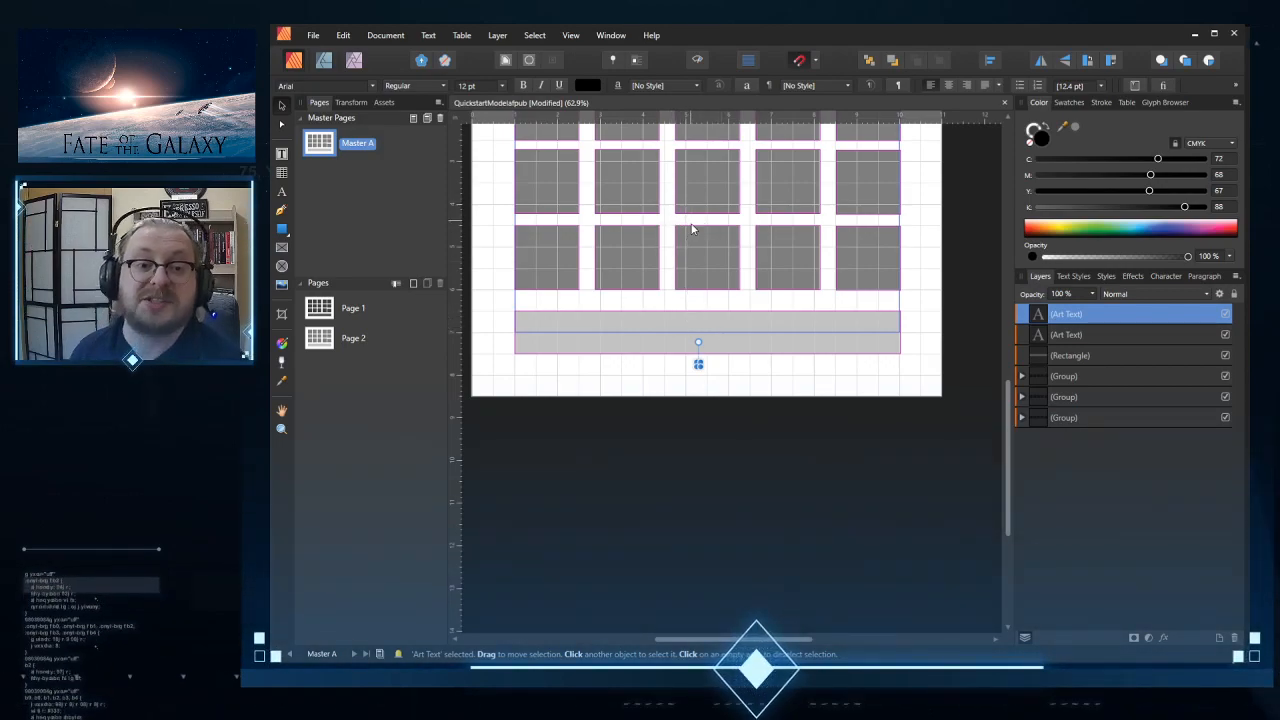
{"action": "left_click", "coordinate": [694, 322]}
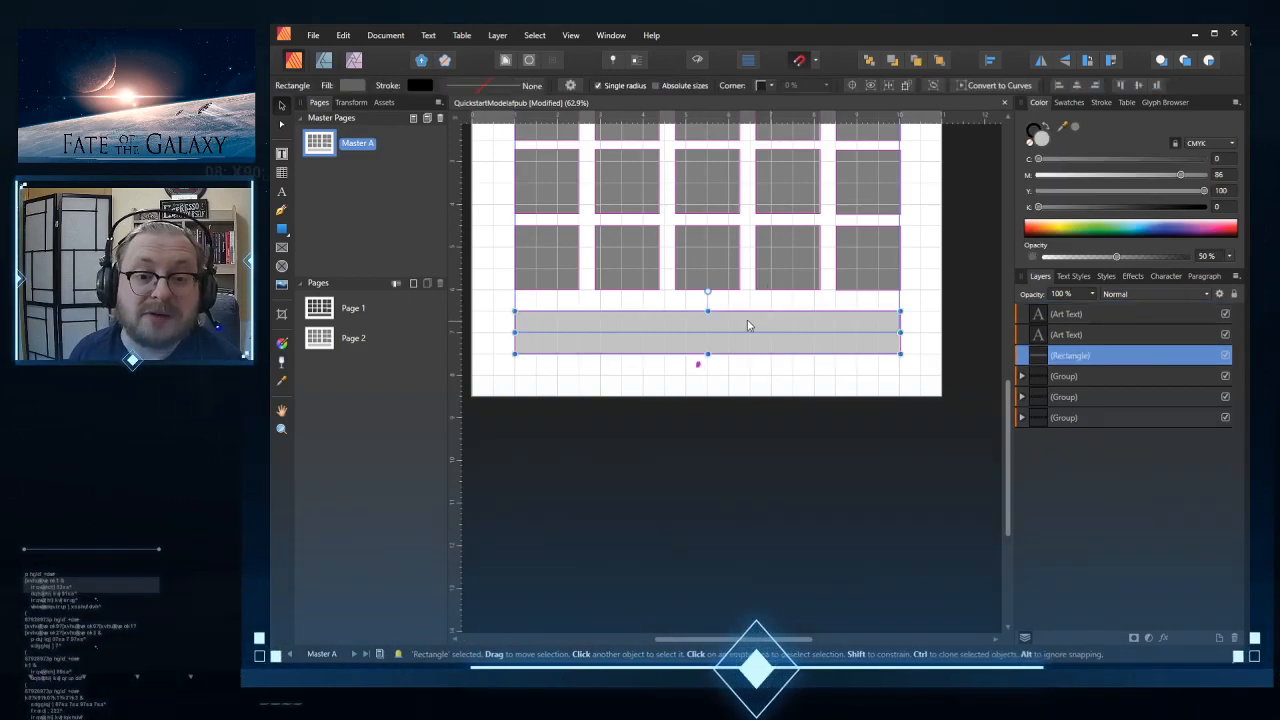
{"action": "mouse_move", "coordinate": [707, 311]}
{"action": "left_mouse_down"}
{"action": "mouse_move", "coordinate": [706, 286]}
{"action": "mouse_move", "coordinate": [707, 301]}
{"action": "left_mouse_up"}
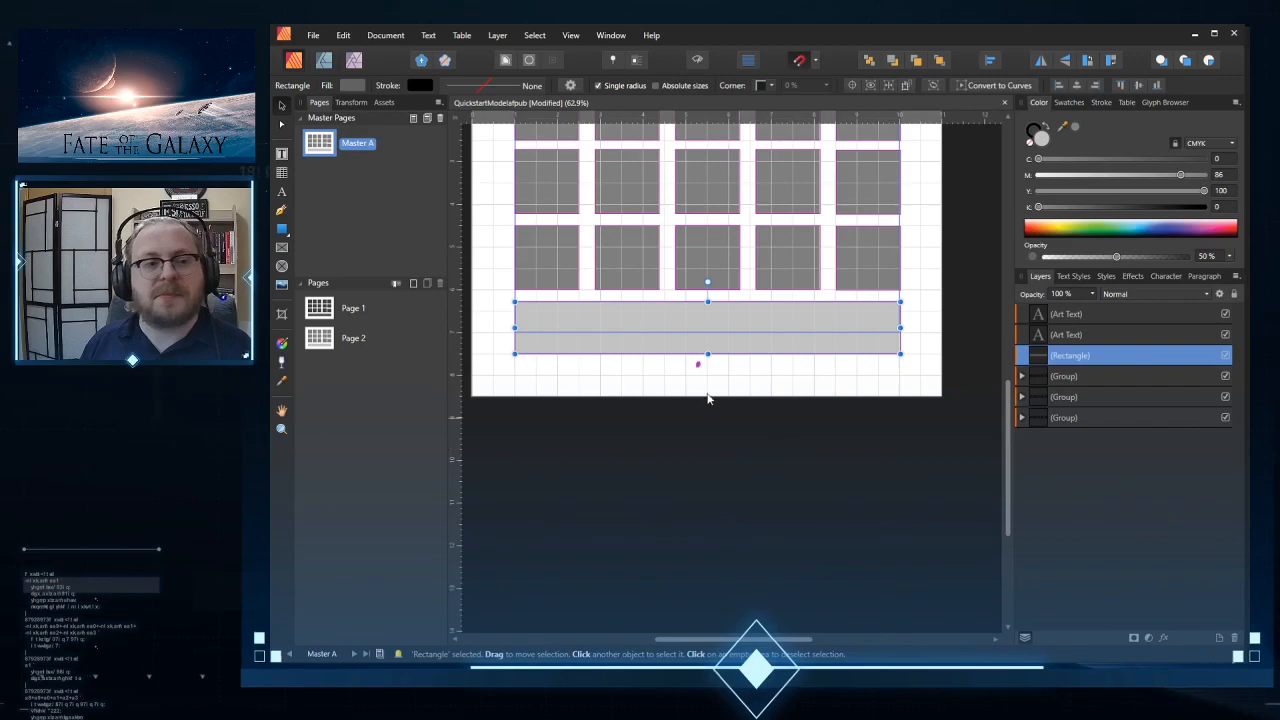
Step: Shift the page number field horizontally so it sits centred beneath the lower bar, and deselect it
{"action": "left_click", "coordinate": [698, 363]}
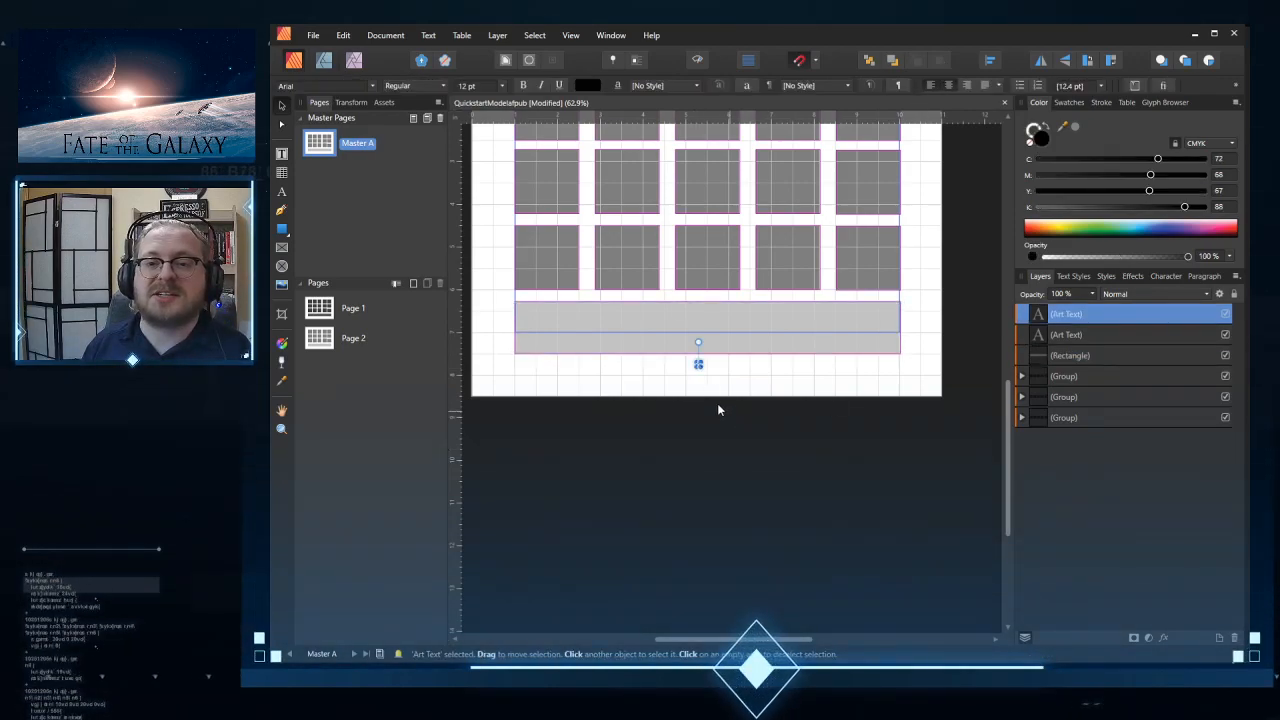
{"action": "scroll", "coordinate": [728, 392], "scroll_direction": "up", "scroll_amount": 4}
{"action": "left_click_drag", "start_coordinate": [636, 335], "coordinate": [659, 339]}
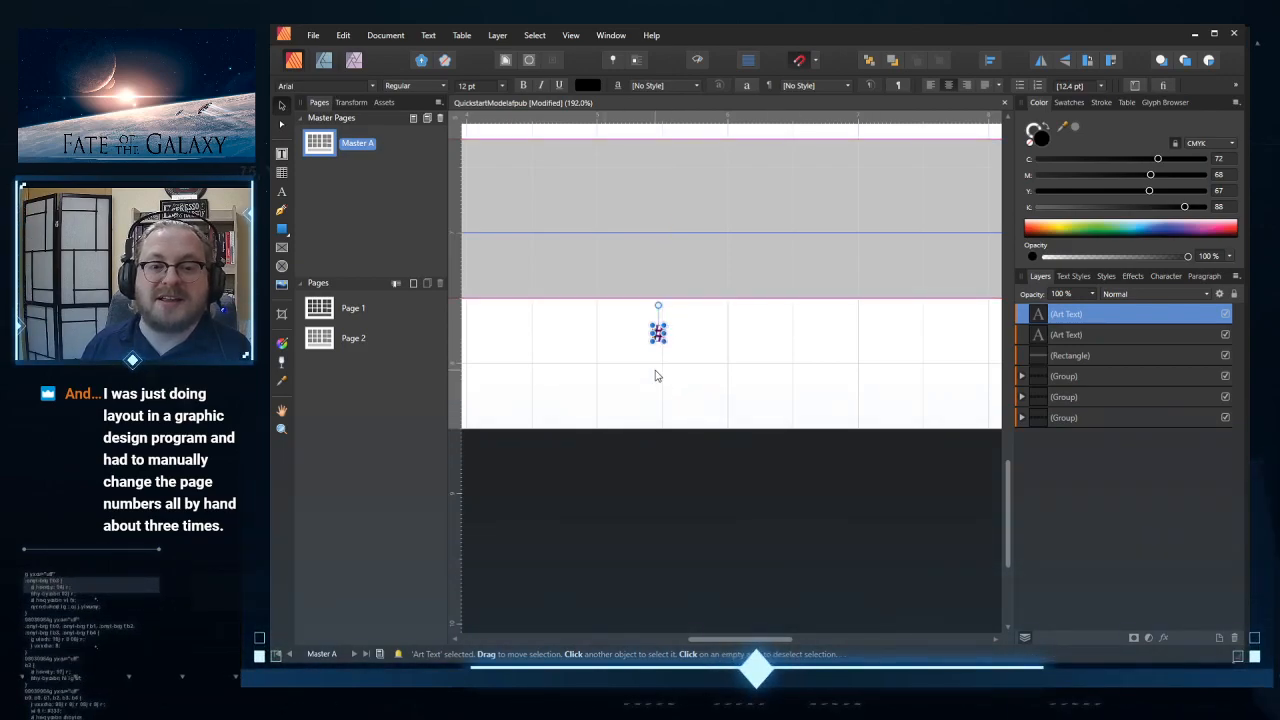
{"action": "scroll", "coordinate": [657, 370], "scroll_direction": "down", "scroll_amount": 6}
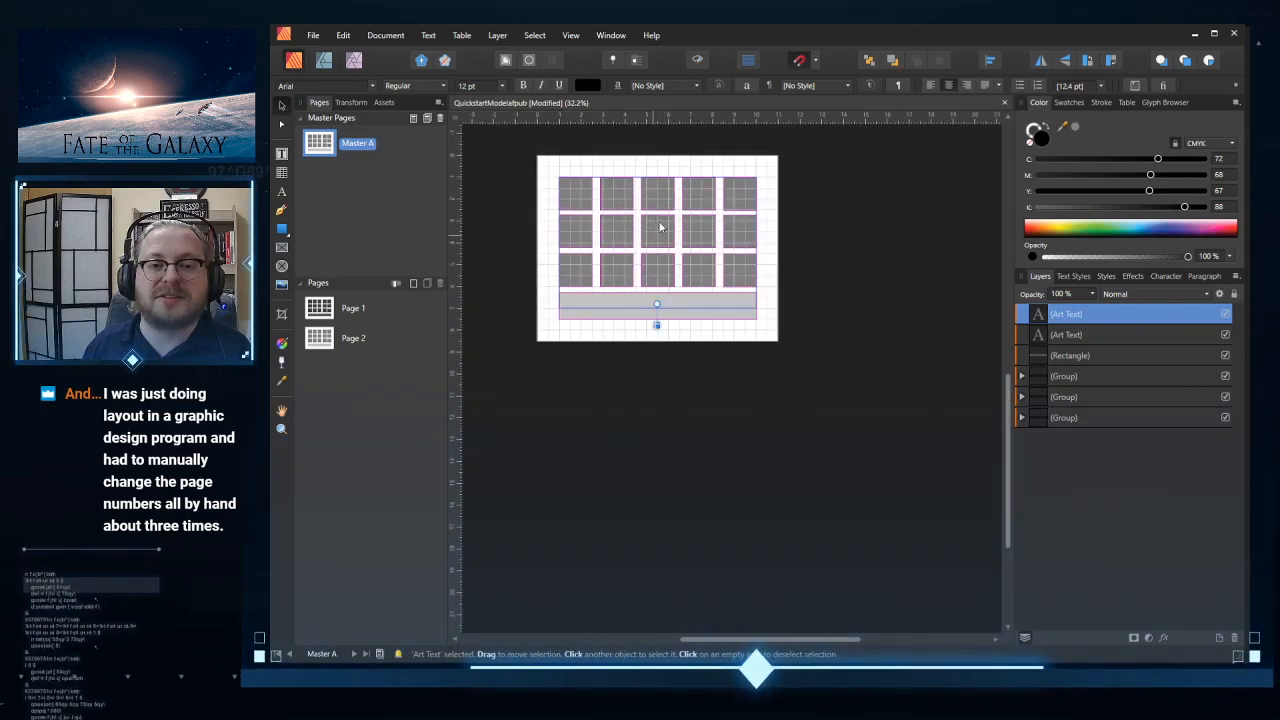
{"action": "left_click", "coordinate": [668, 324]}
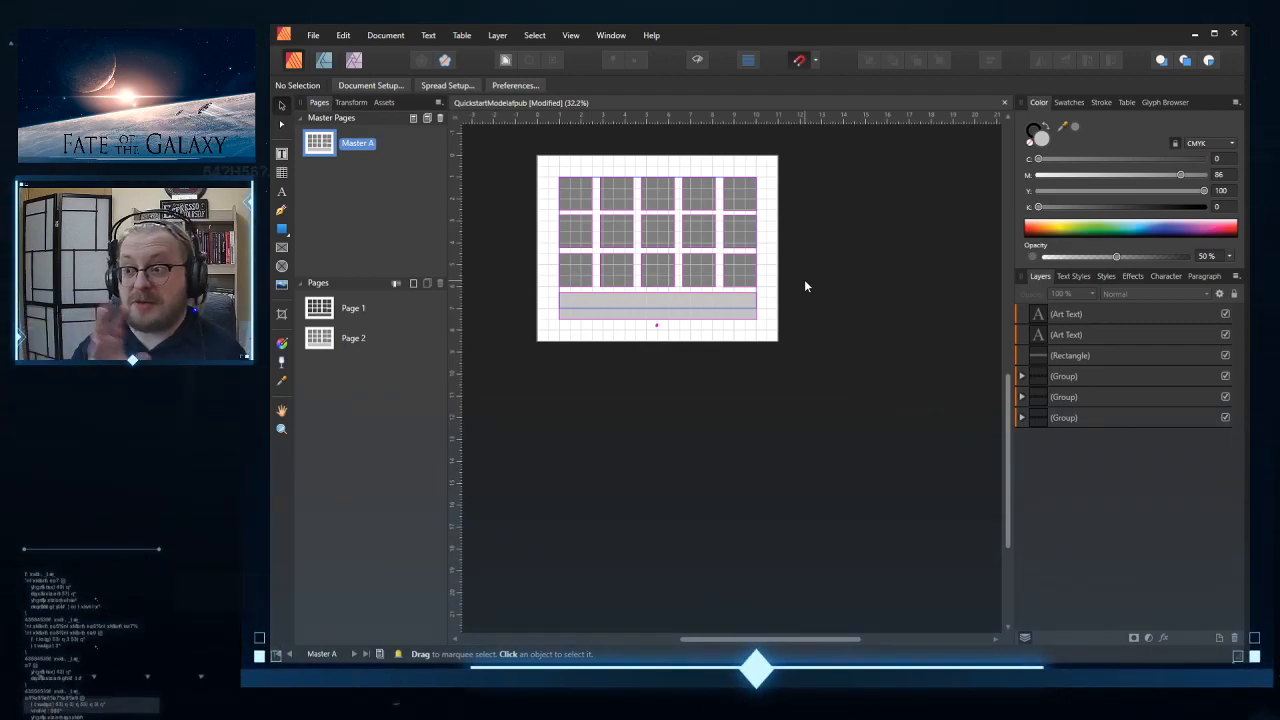
Step: Add a new master page named WideImage with the Letter 11 × 8.5 in dimensions
{"action": "right_click", "coordinate": [340, 177]}
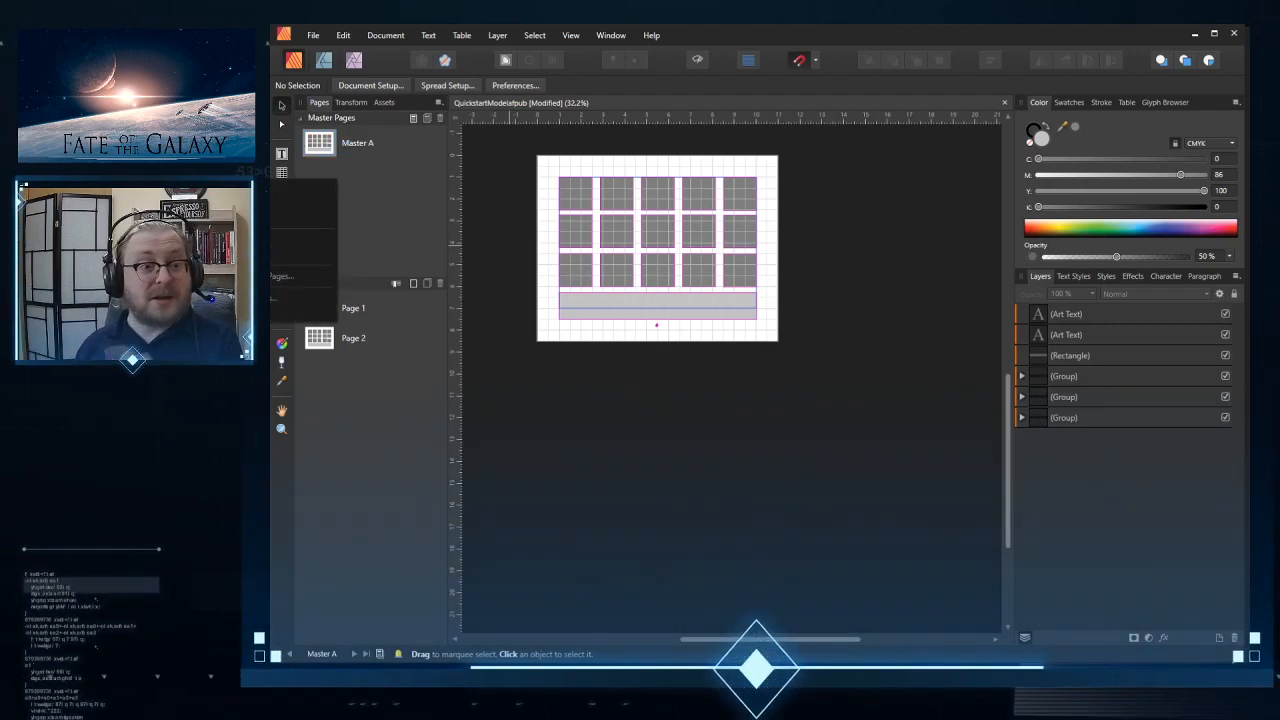
{"action": "left_click", "coordinate": [302, 188]}
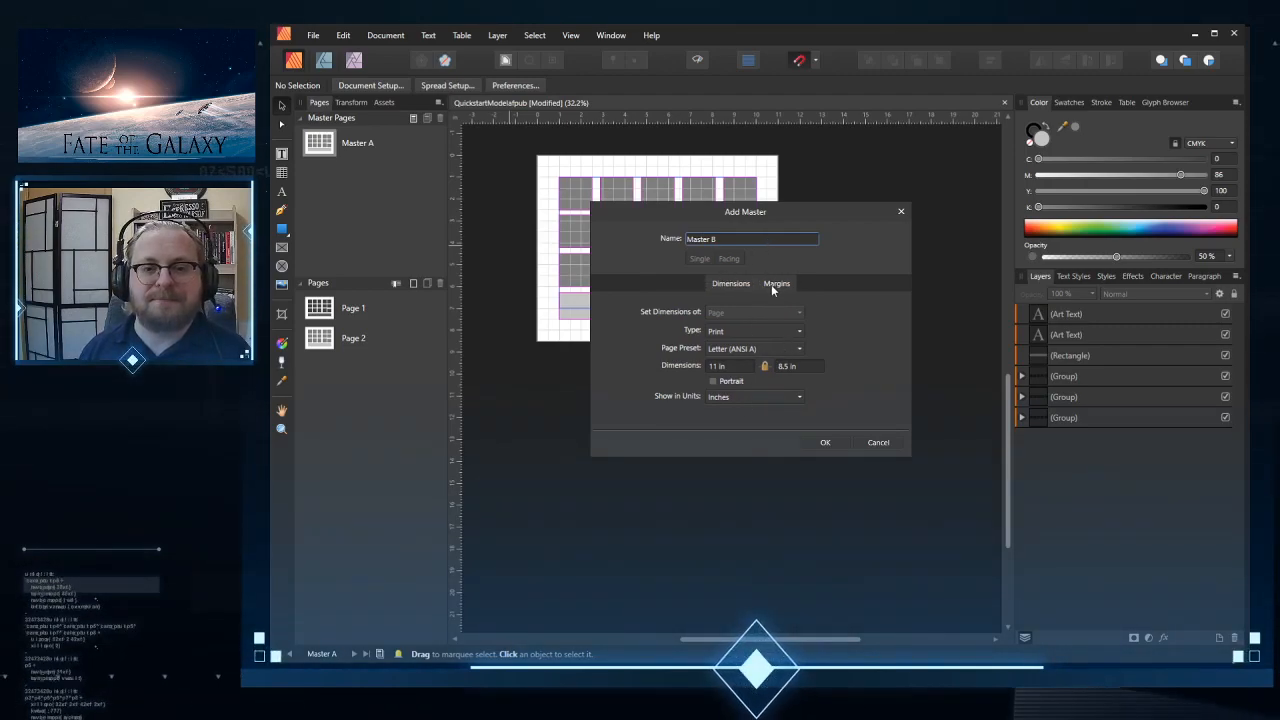
{"action": "triple_click", "coordinate": [720, 239]}
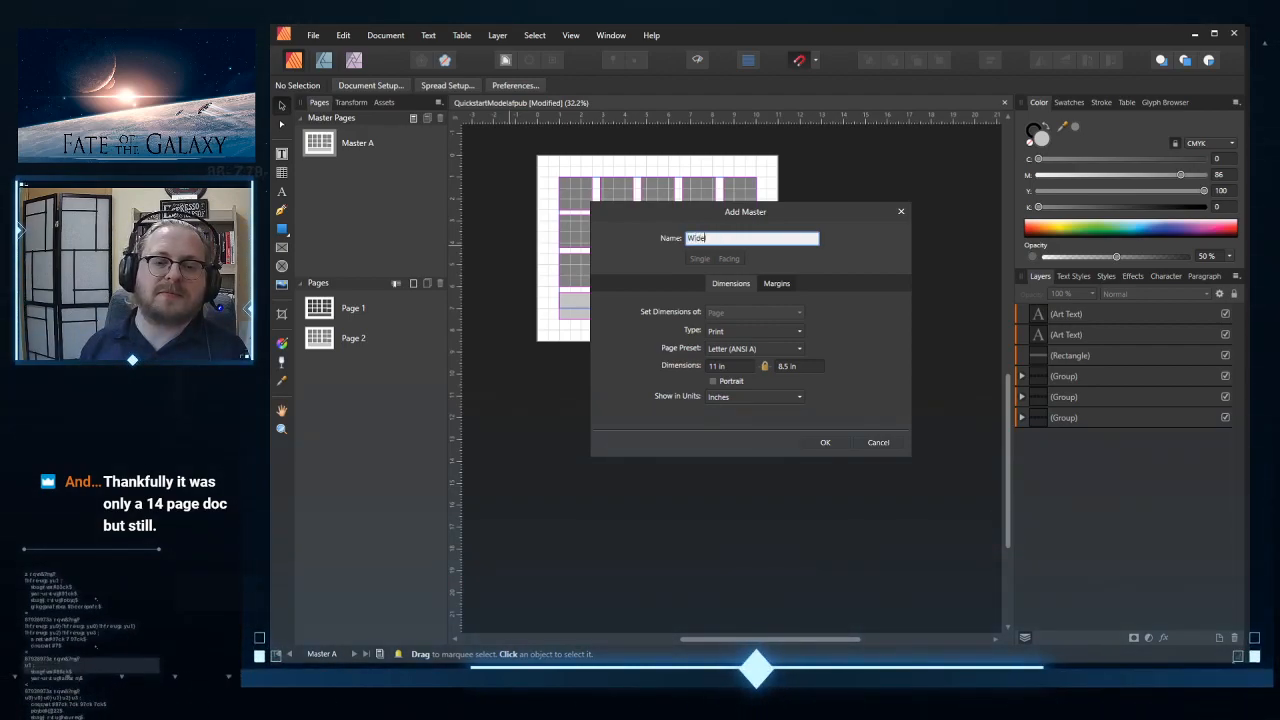
{"action": "type", "text": "WideImage"}
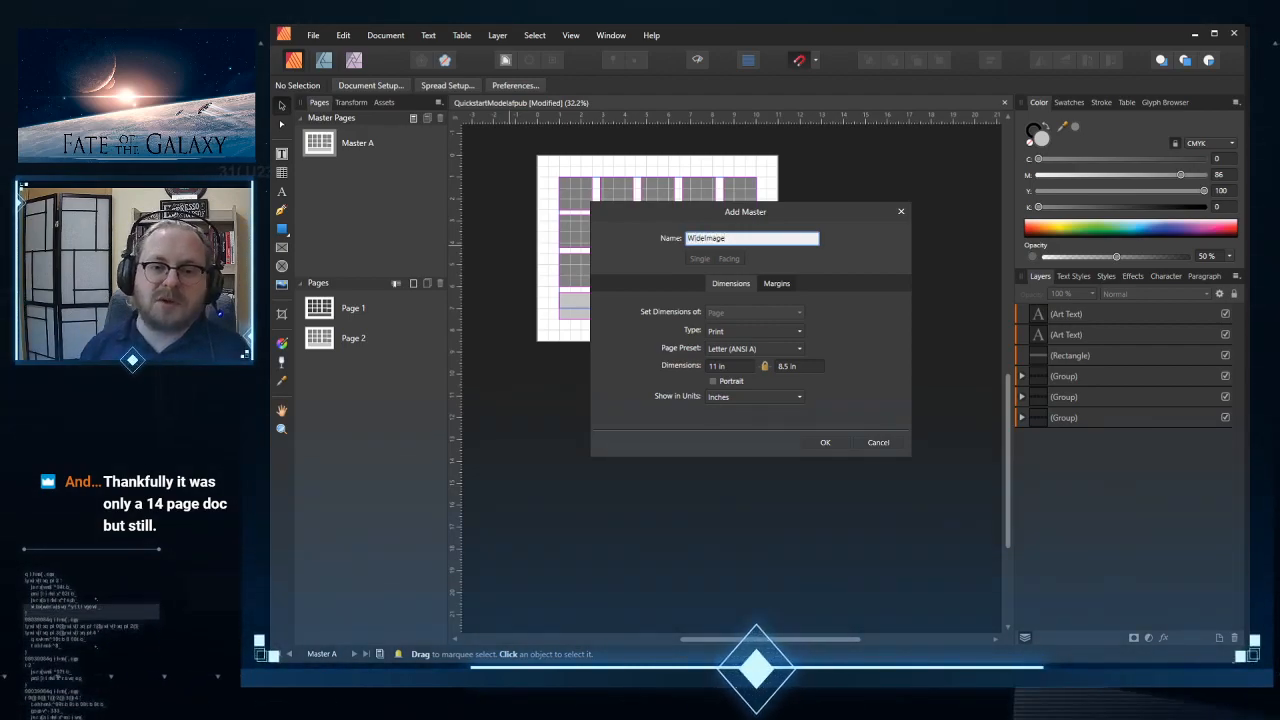
{"action": "left_click", "coordinate": [826, 441]}
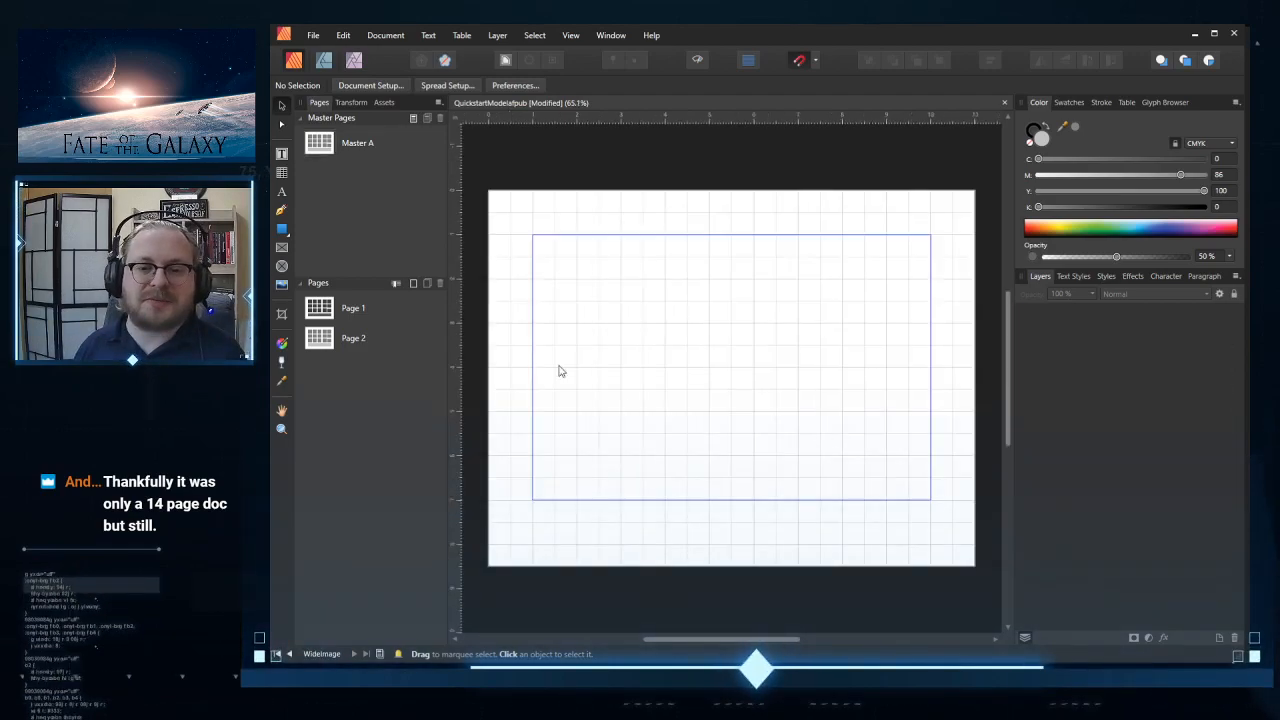
Step: Rename Master A as Standard and display the WideImage master page
{"action": "left_click", "coordinate": [360, 144]}
{"action": "left_click", "coordinate": [361, 146]}
{"action": "type", "text": "Standard"}
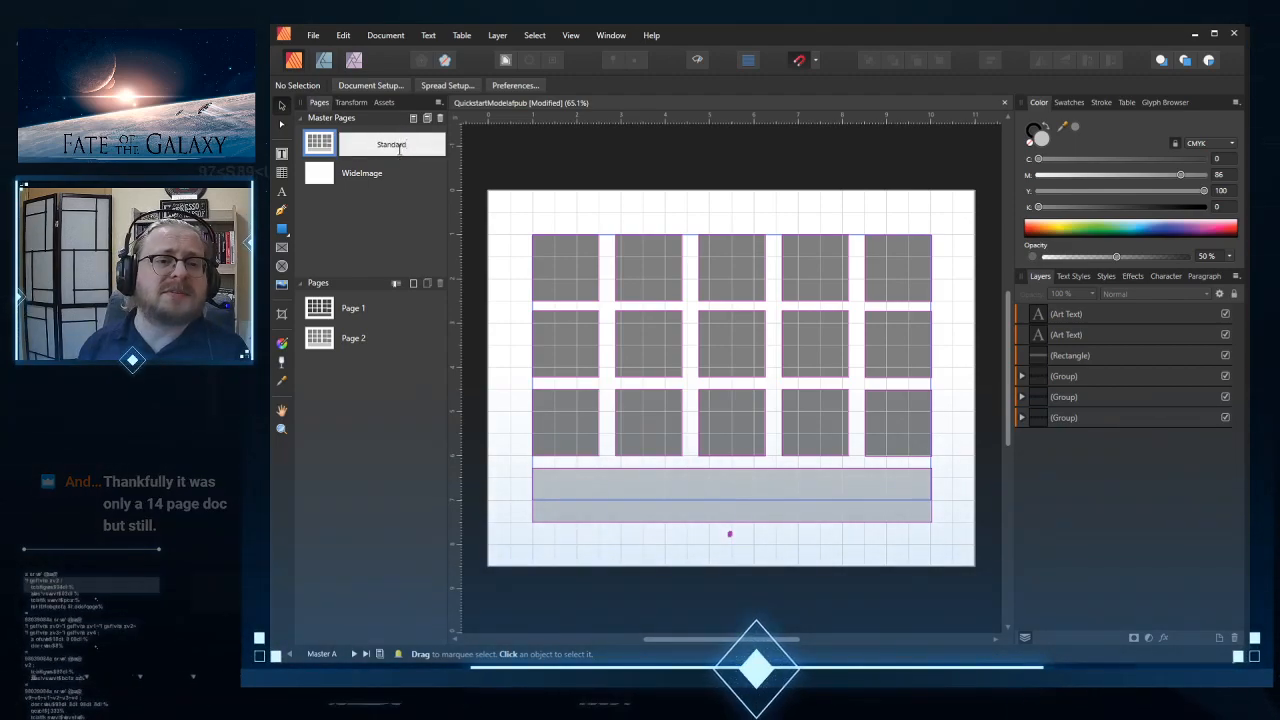
{"action": "key", "text": "Return"}
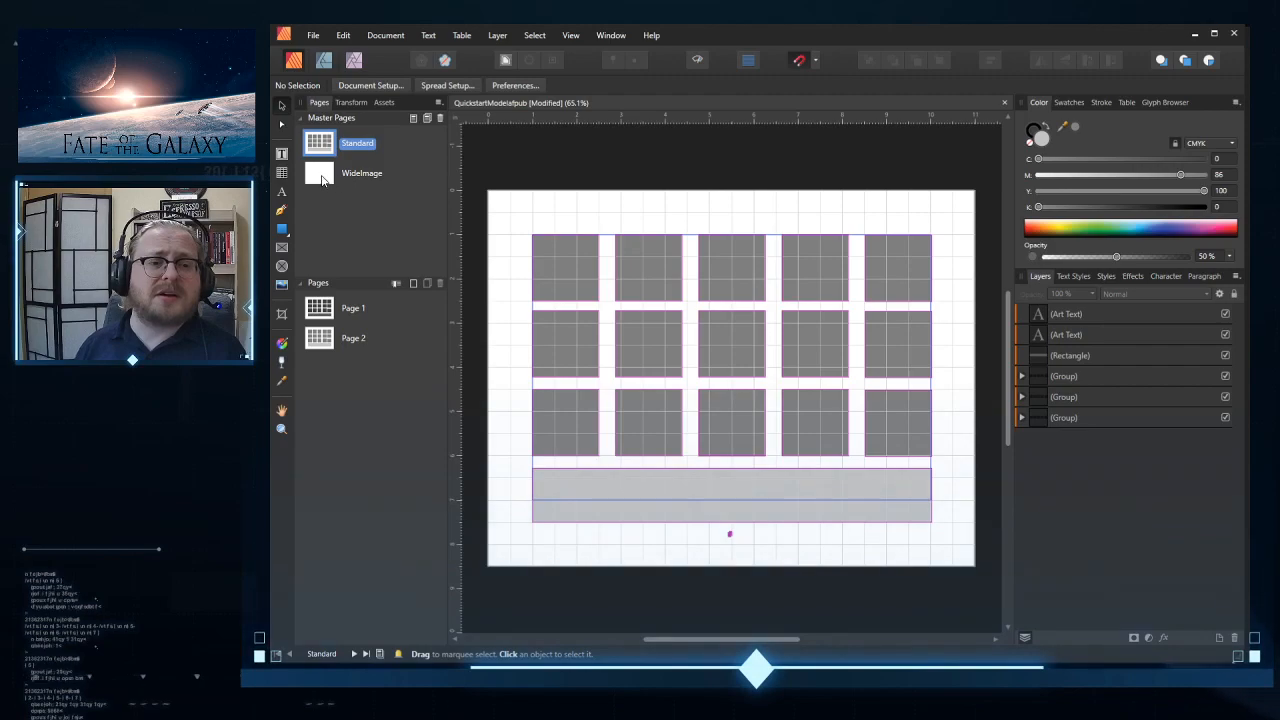
{"action": "left_click", "coordinate": [321, 177]}
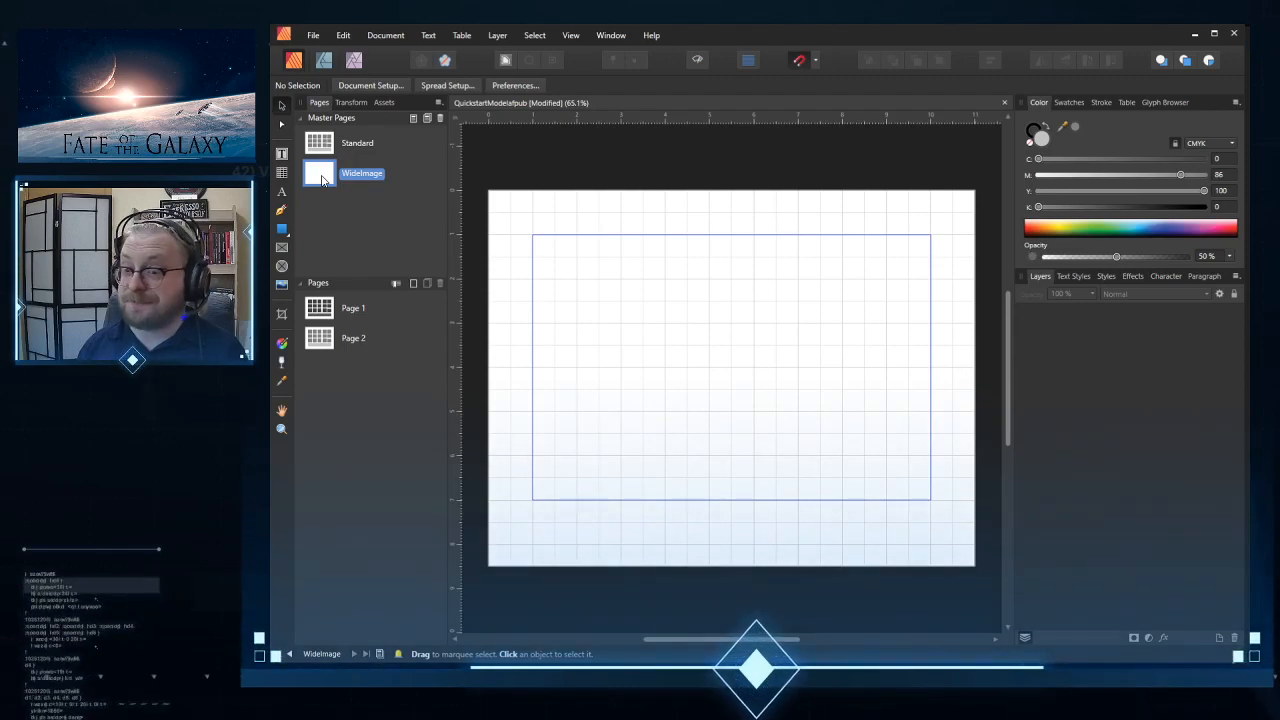
Step: Try to apply the Standard master to all pages from the WideImage master, replacing the existing master and migrating content
{"action": "right_click", "coordinate": [321, 179]}
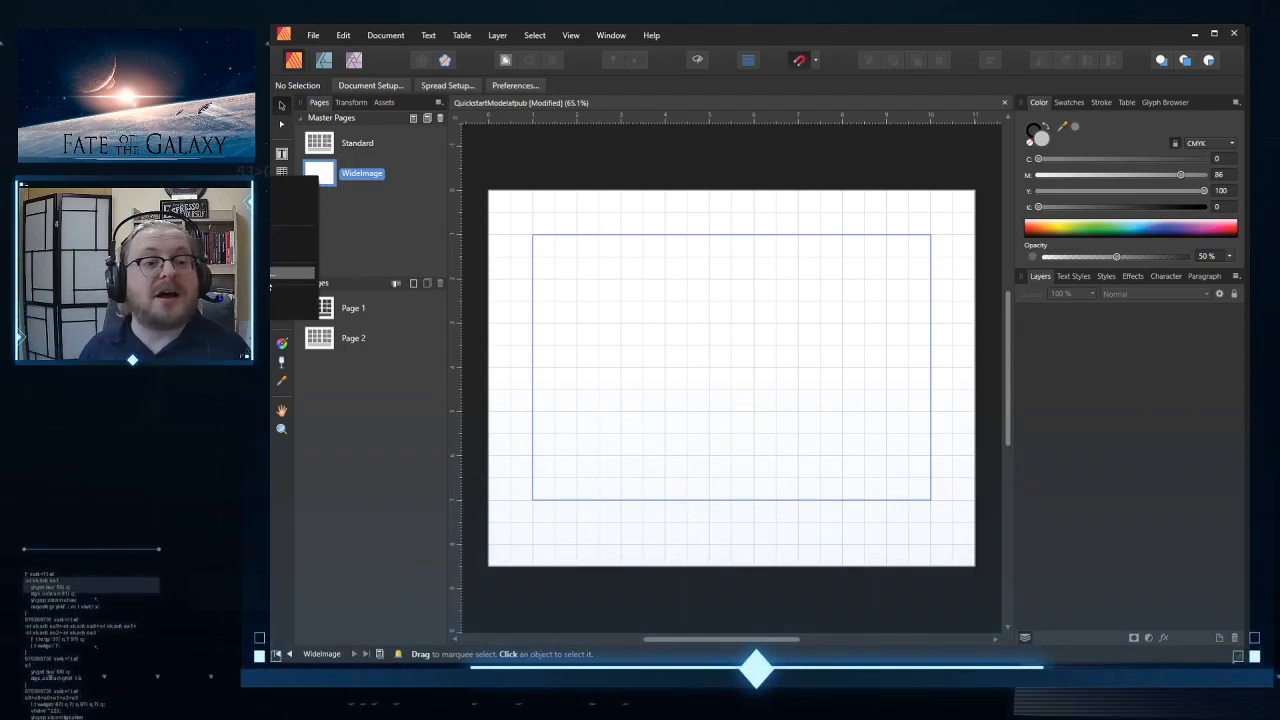
{"action": "left_click", "coordinate": [271, 273]}
{"action": "left_click", "coordinate": [775, 256]}
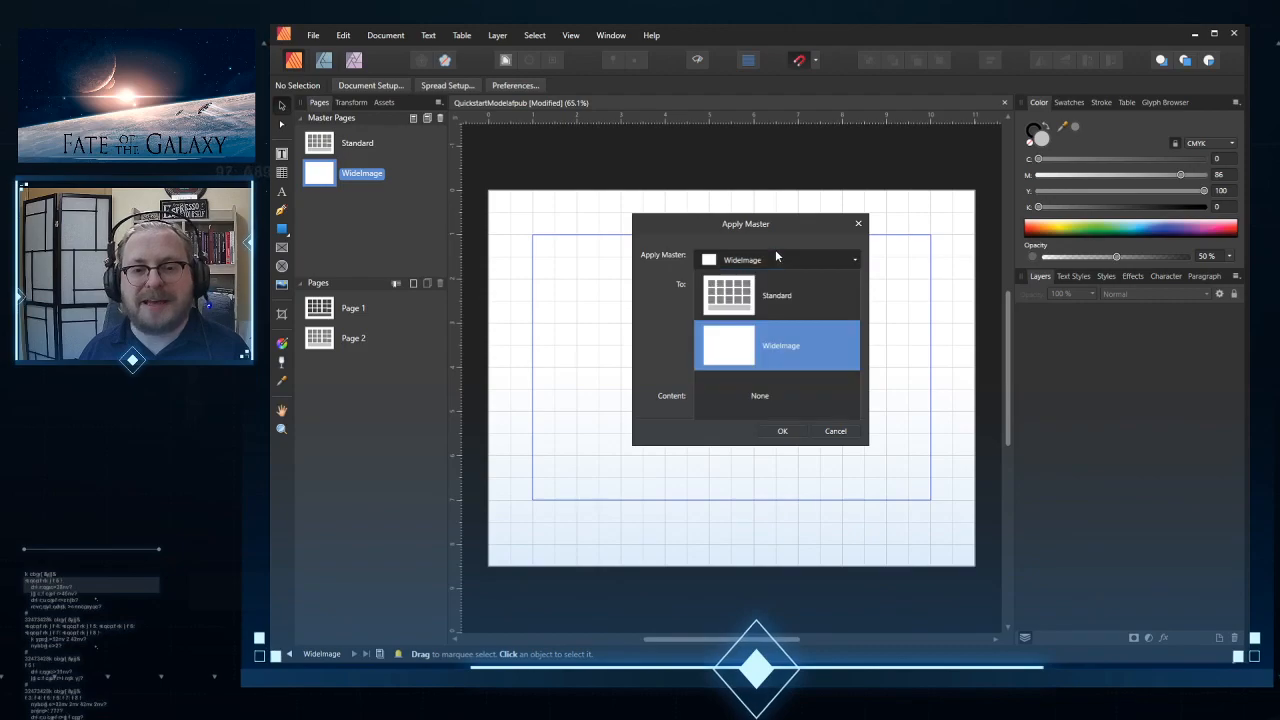
{"action": "left_click", "coordinate": [747, 297]}
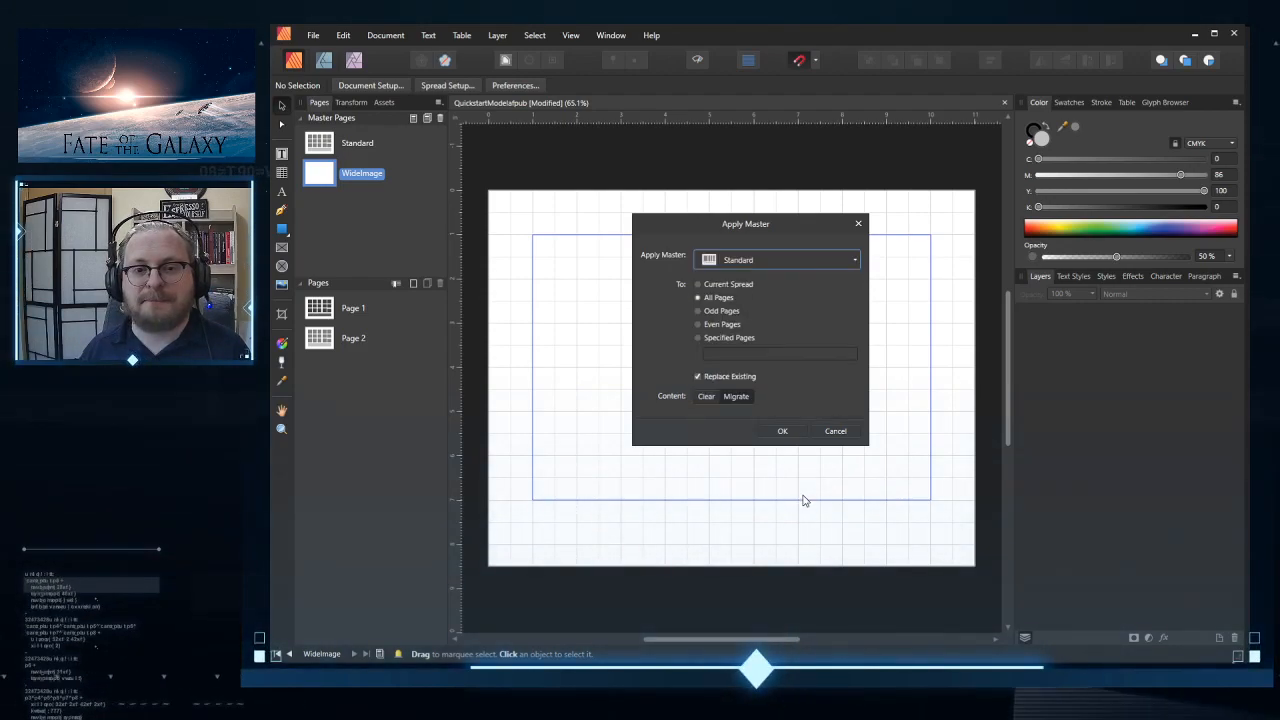
{"action": "left_click", "coordinate": [782, 431]}
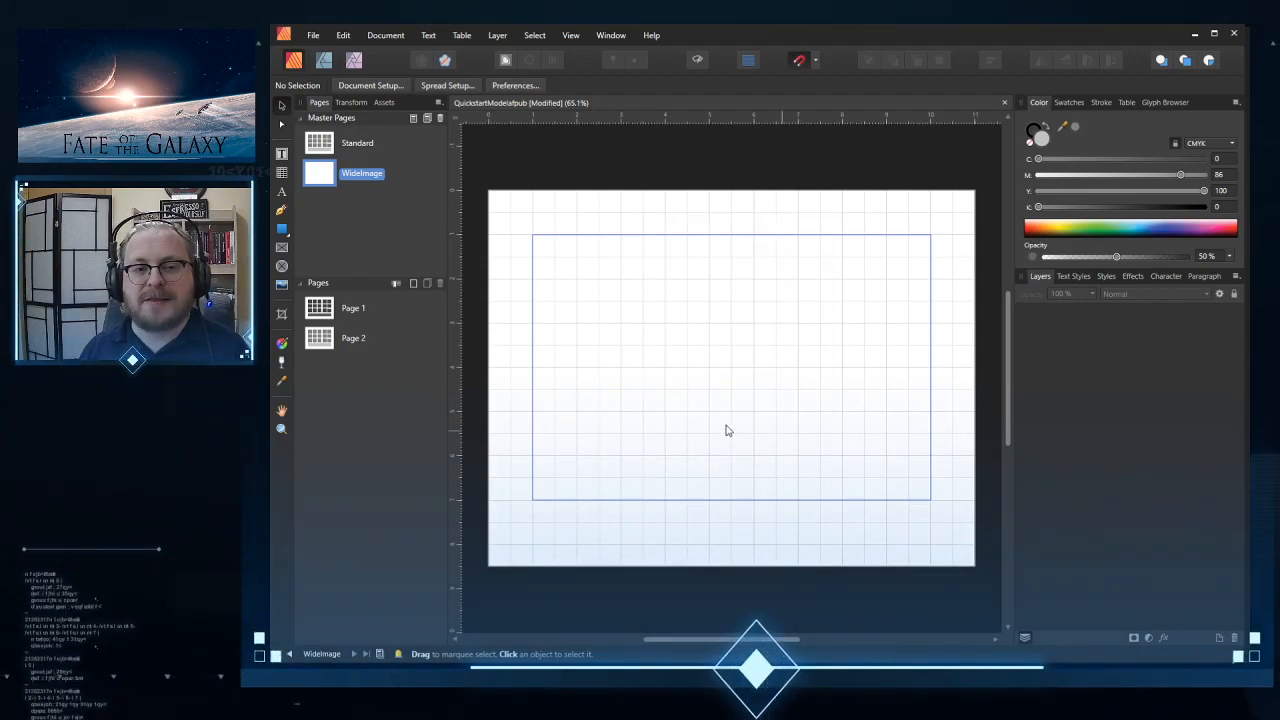
{"action": "right_click", "coordinate": [328, 179]}
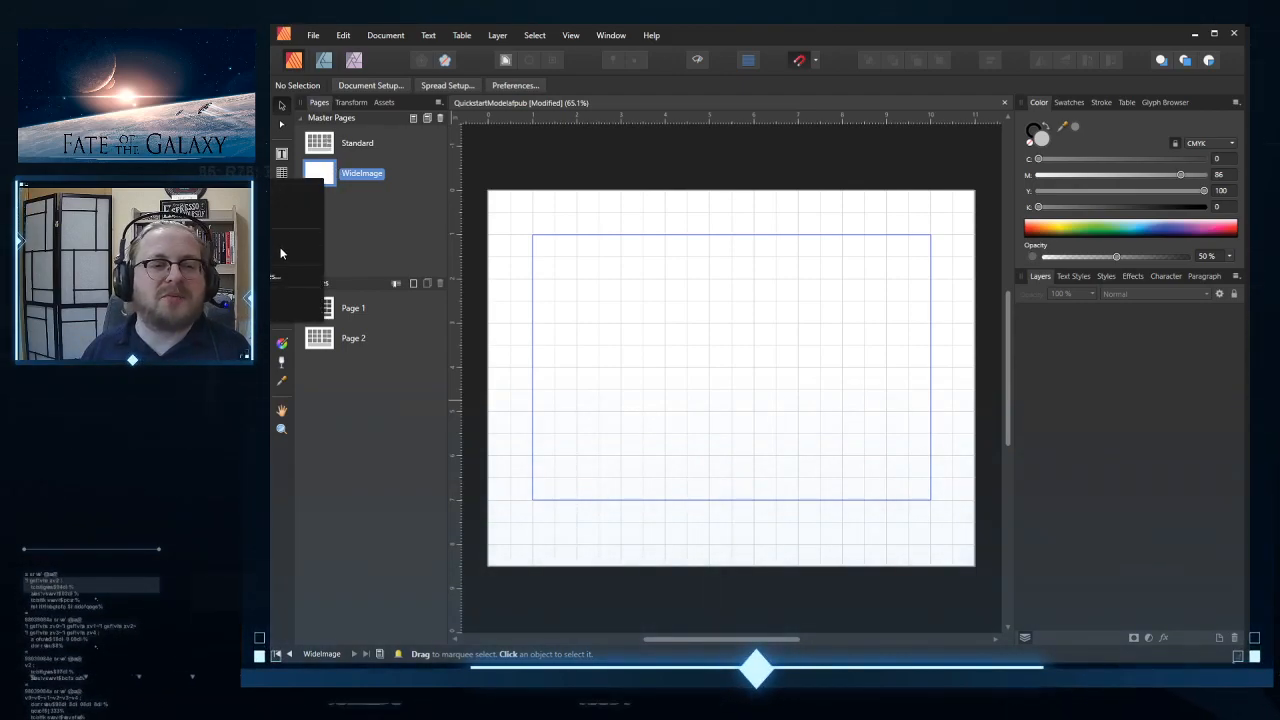
{"action": "left_click", "coordinate": [284, 276]}
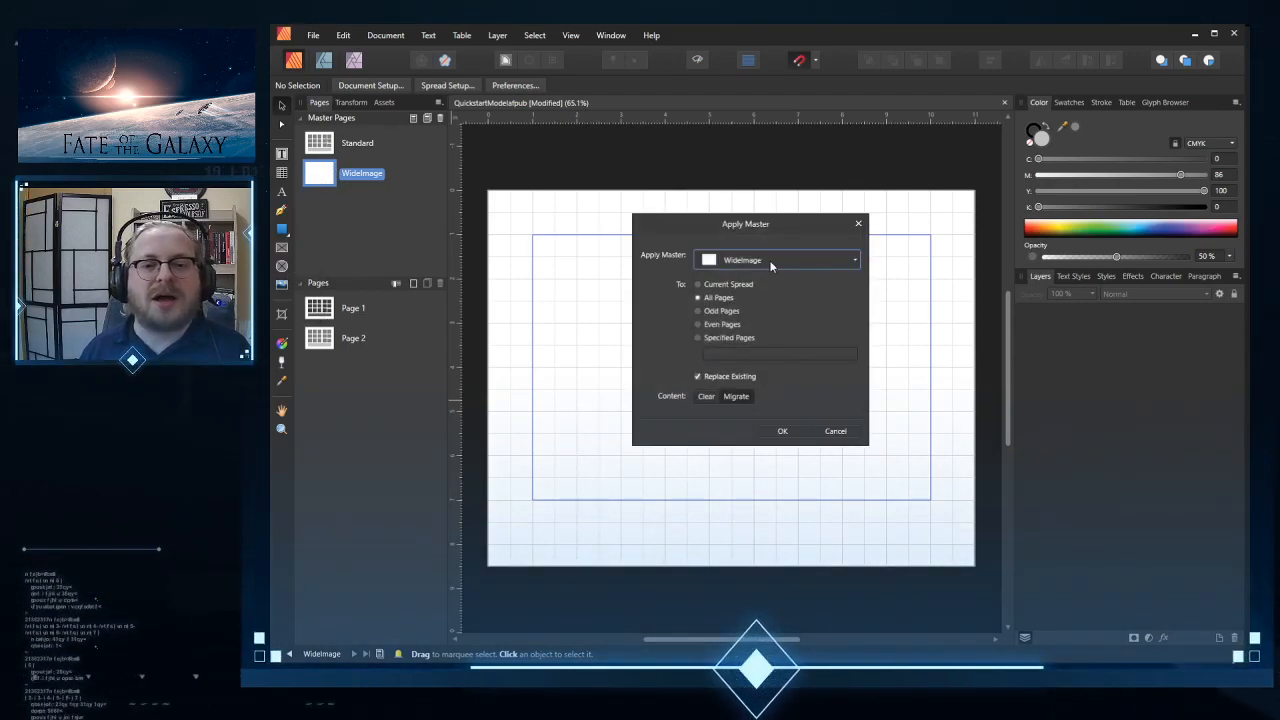
{"action": "left_click", "coordinate": [800, 260]}
{"action": "left_click", "coordinate": [778, 291]}
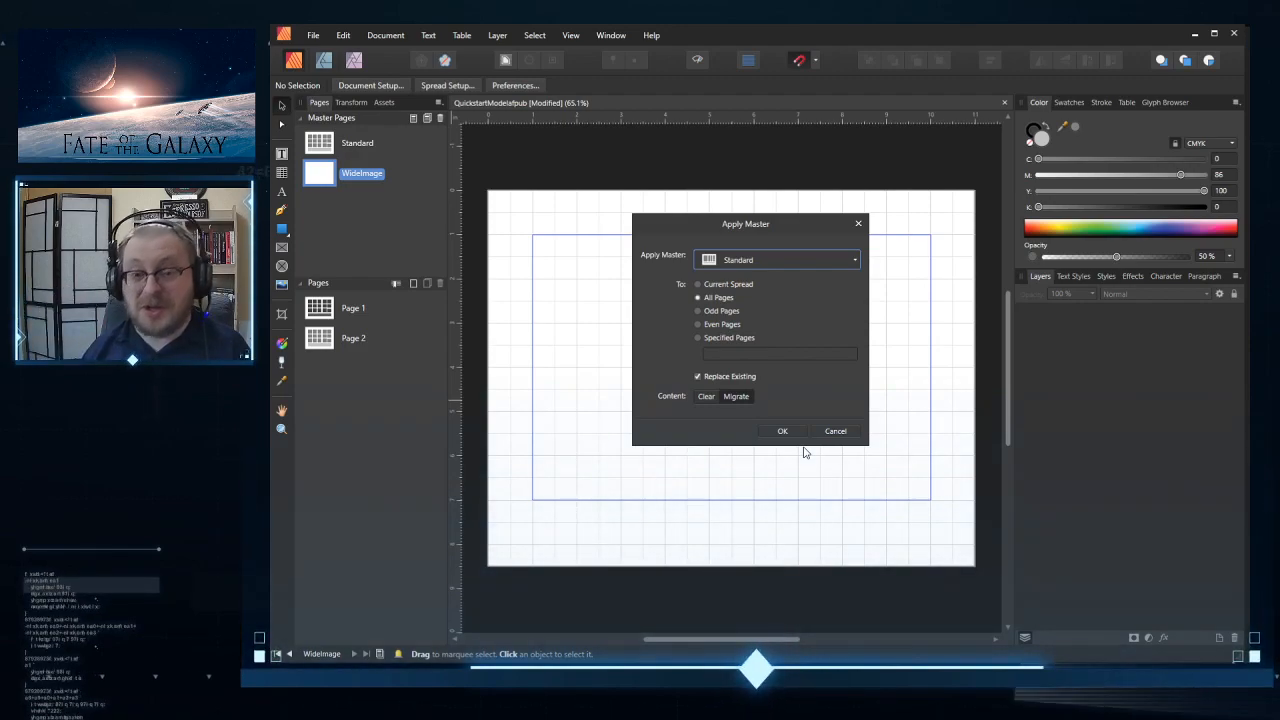
{"action": "left_click", "coordinate": [786, 432]}
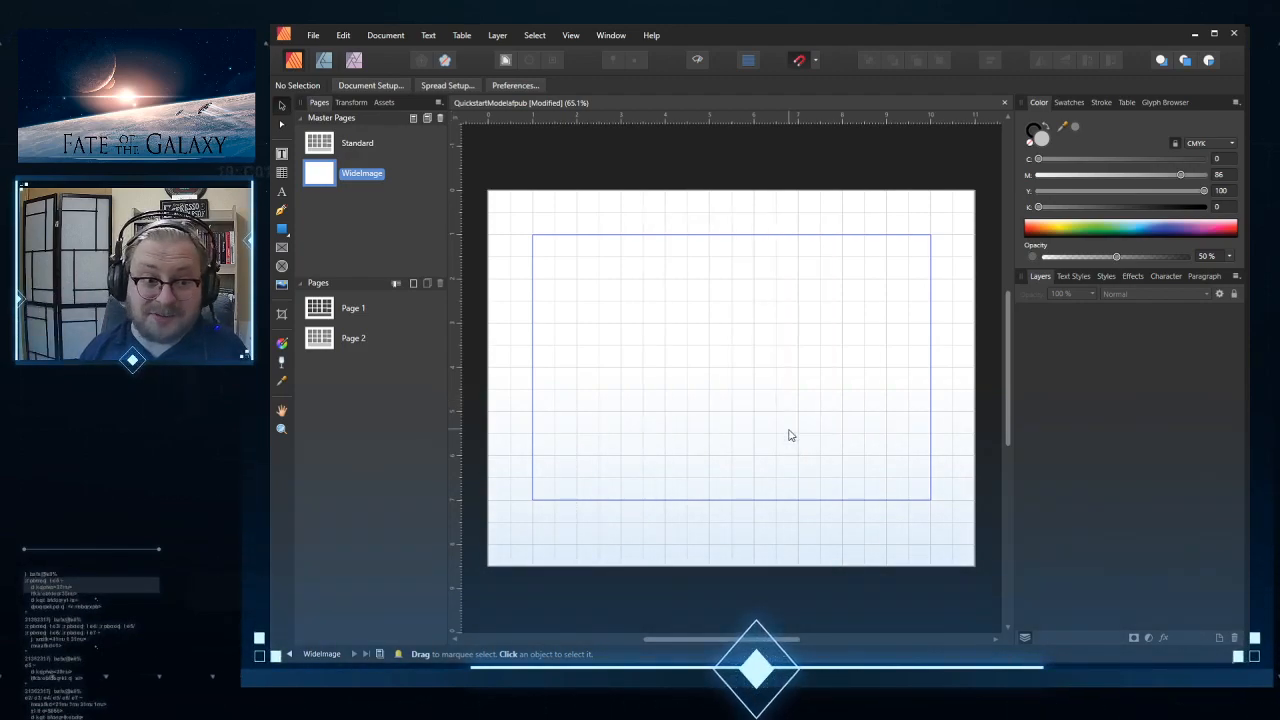
Step: Apply the Standard master to the WideImage master page itself, with Replace Existing enabled
{"action": "left_click", "coordinate": [345, 207]}
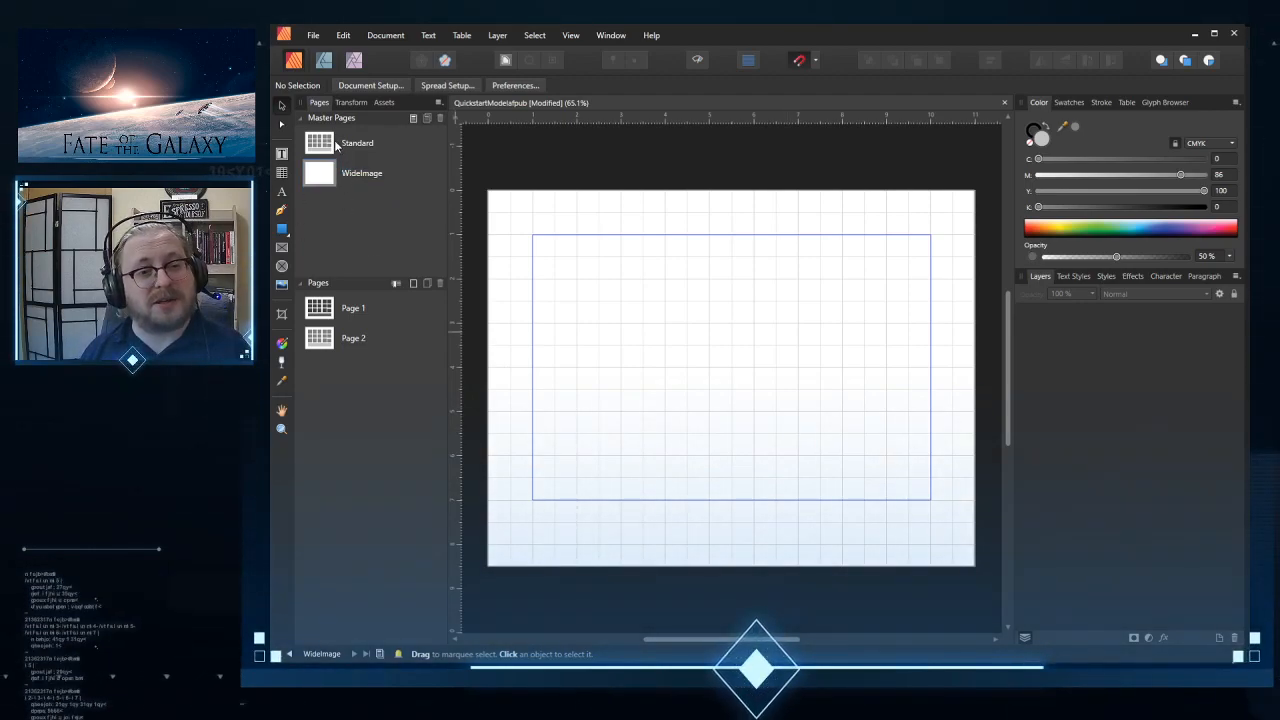
{"action": "left_click", "coordinate": [324, 145]}
{"action": "left_click", "coordinate": [323, 175]}
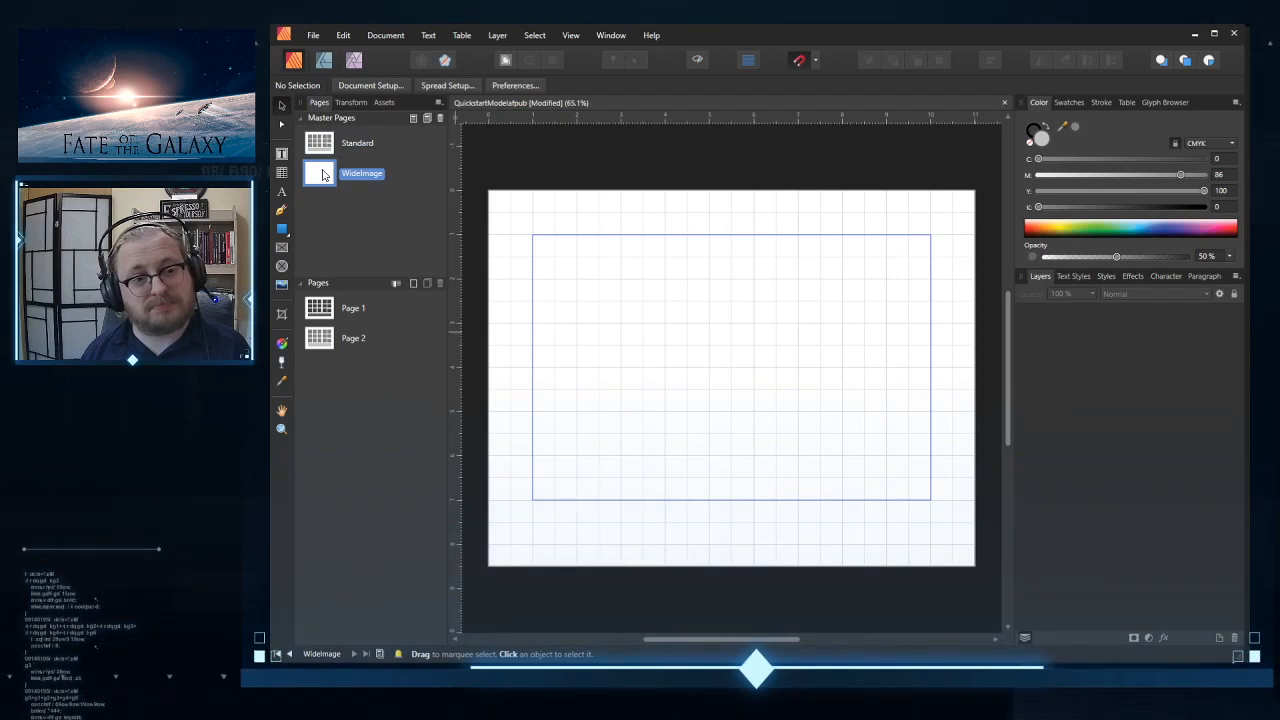
{"action": "left_click", "coordinate": [277, 235]}
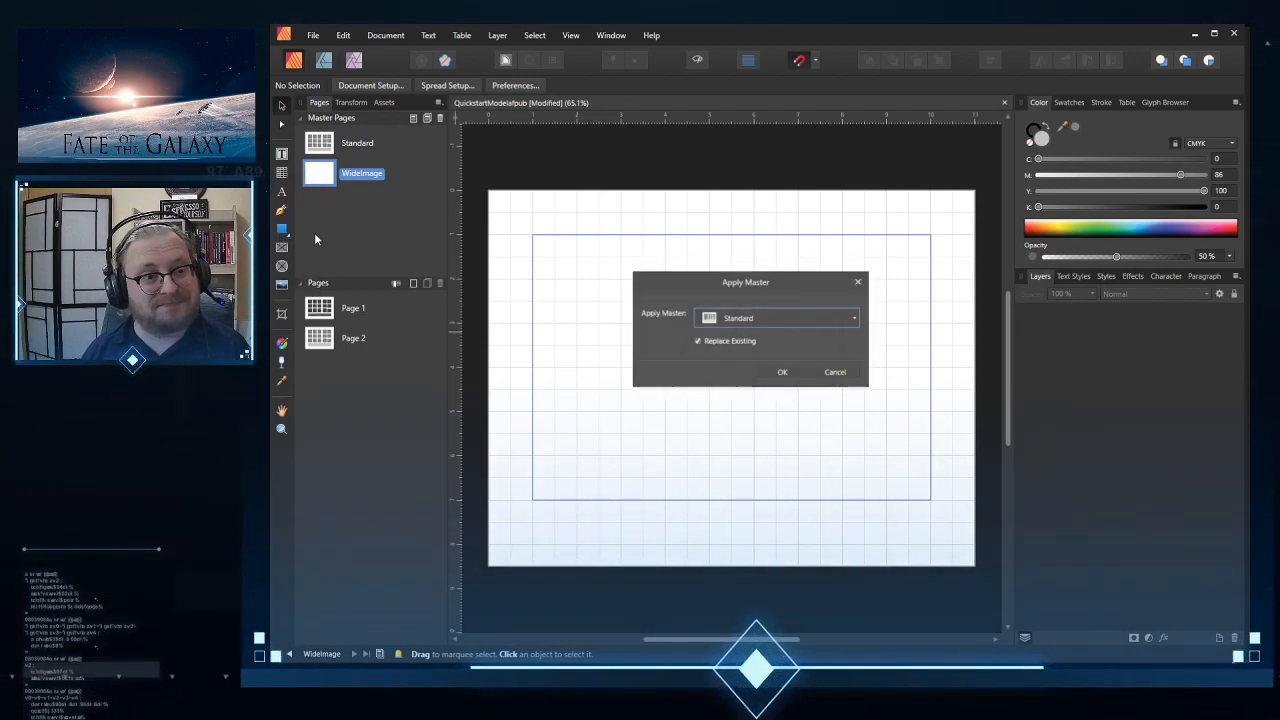
{"action": "left_click", "coordinate": [779, 372]}
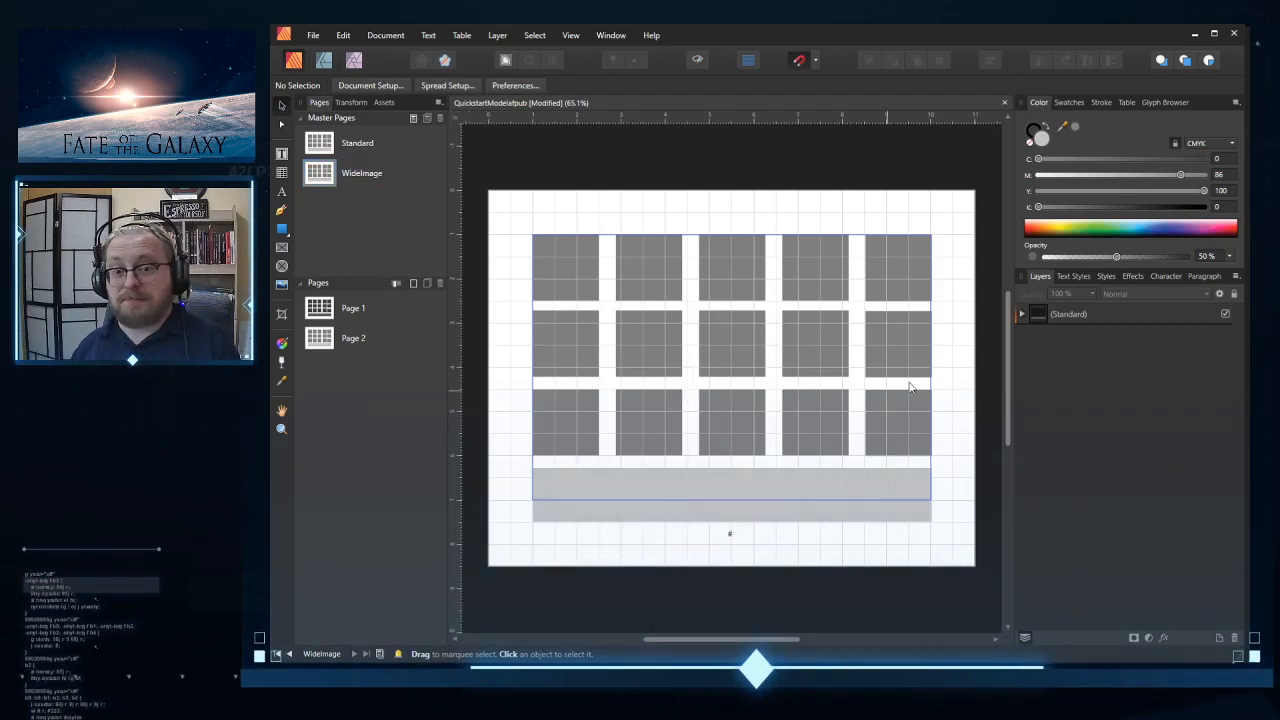
Step: Expand the Standard layer on the WideImage master to list its nested objects, and clear the selection
{"action": "left_click", "coordinate": [1061, 314]}
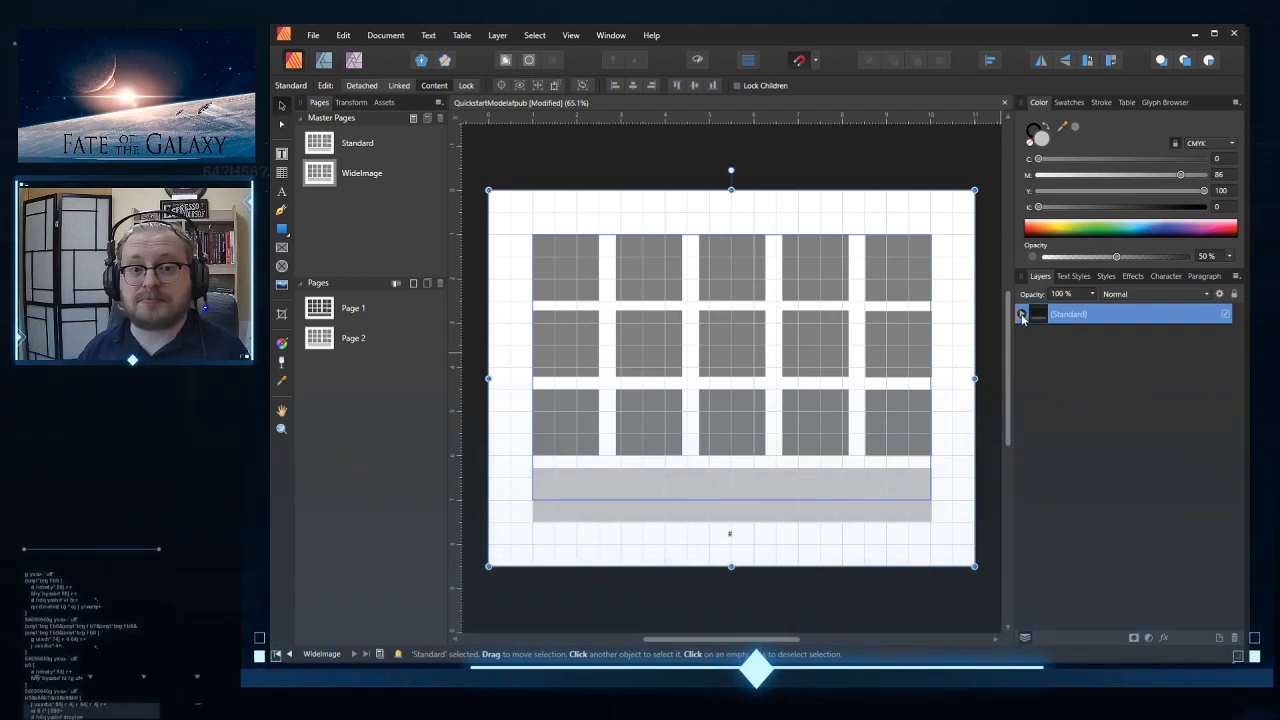
{"action": "left_click", "coordinate": [1022, 315]}
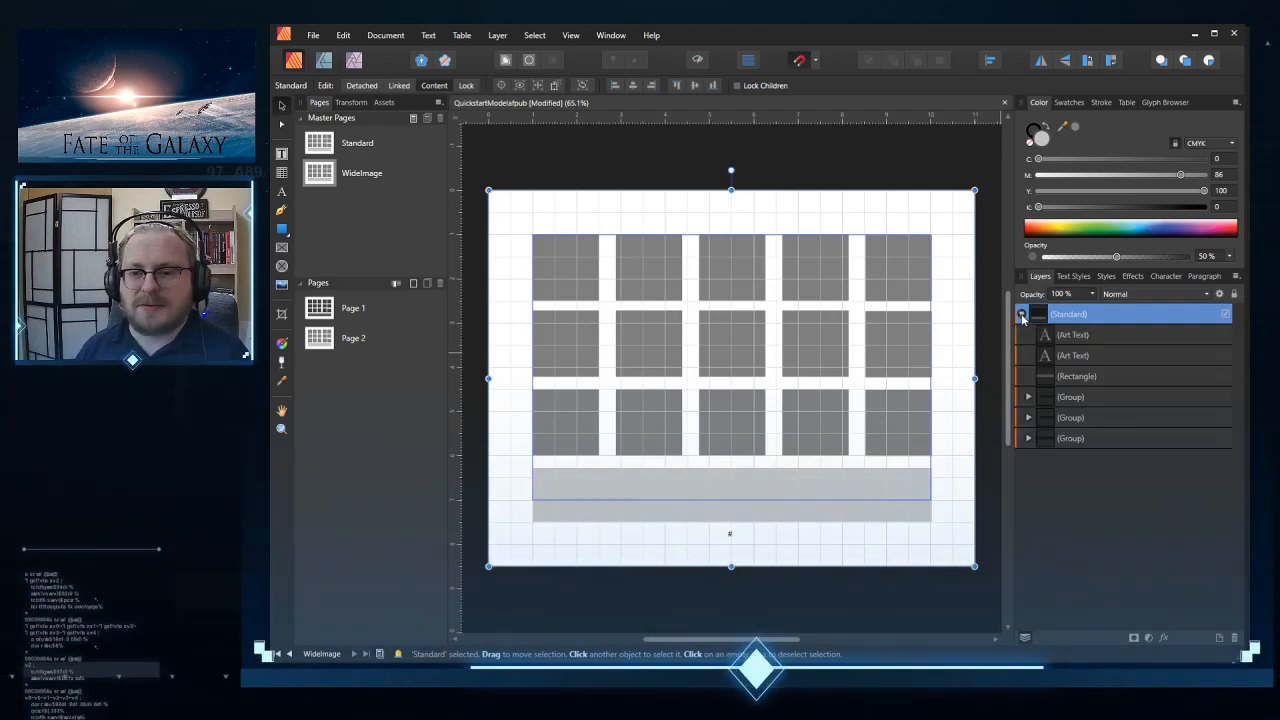
{"action": "left_click", "coordinate": [1081, 552]}
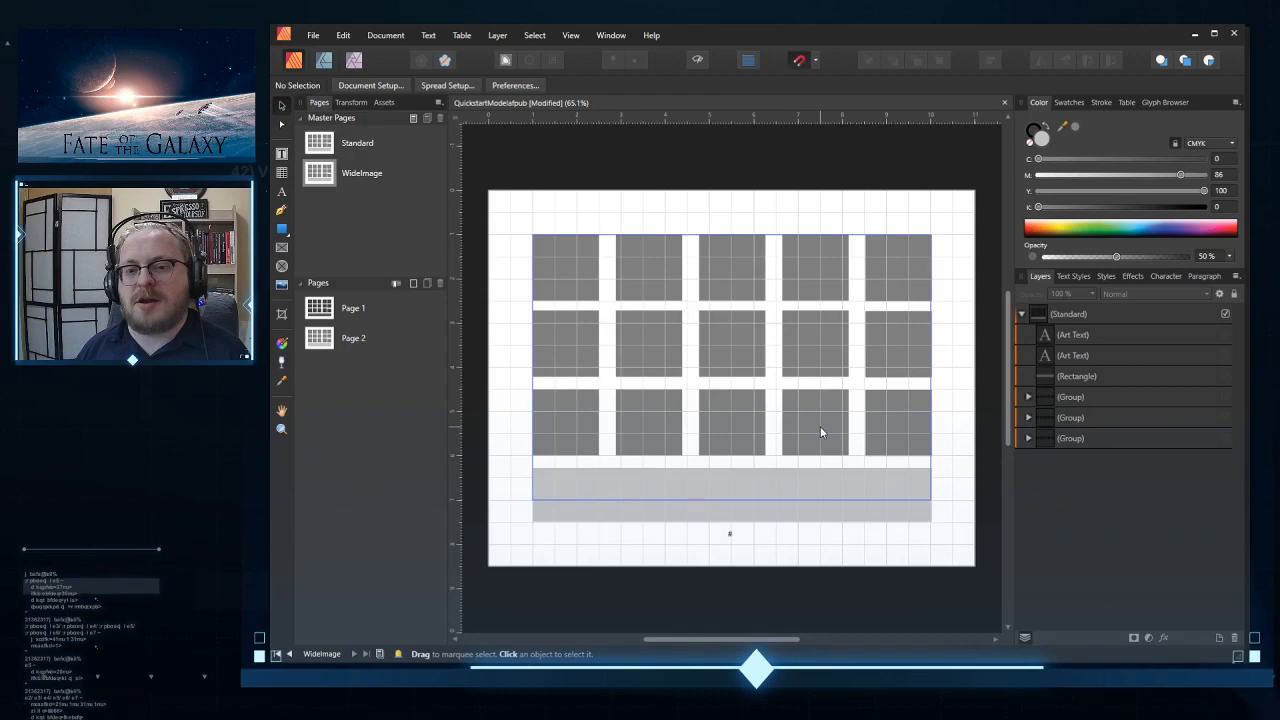
Step: Try to marquee-select the grid squares and lower bar on the WideImage page
{"action": "left_click_drag", "start_coordinate": [867, 375], "coordinate": [852, 369]}
{"action": "left_click_drag", "start_coordinate": [747, 322], "coordinate": [739, 307]}
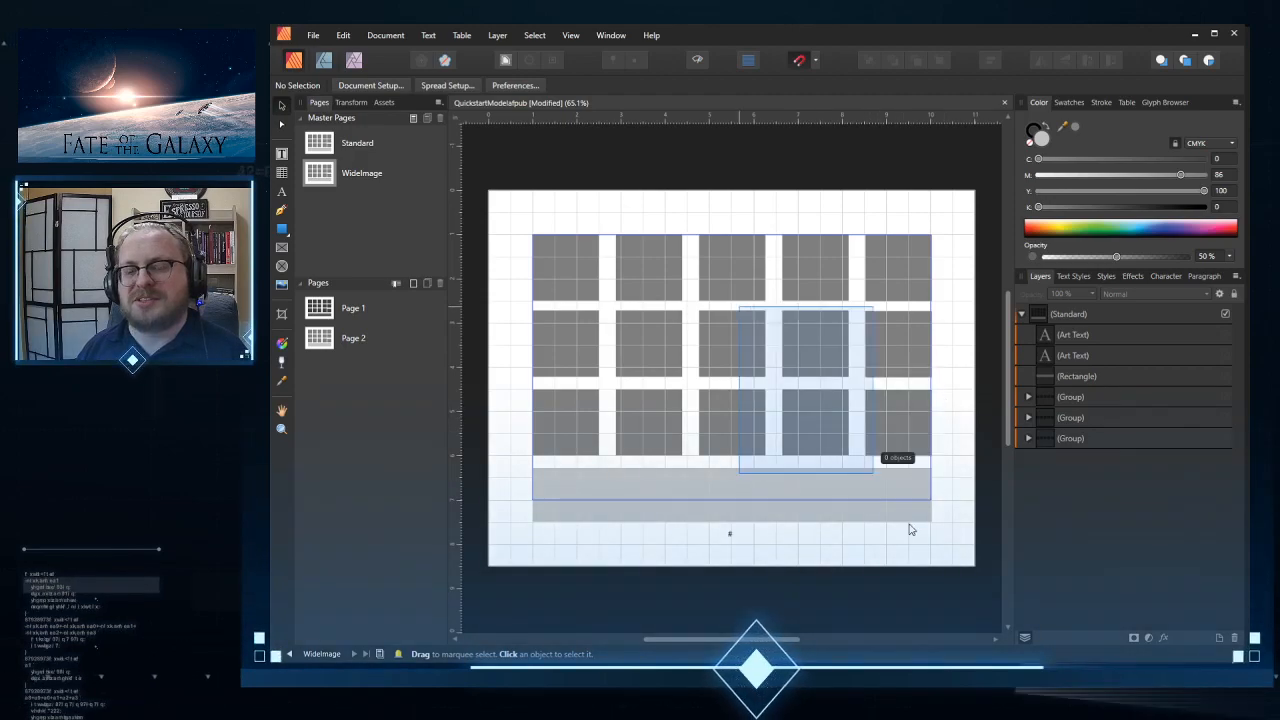
{"action": "left_click_drag", "start_coordinate": [683, 277], "coordinate": [1016, 504]}
{"action": "left_click_drag", "start_coordinate": [683, 306], "coordinate": [823, 522]}
{"action": "left_click_drag", "start_coordinate": [642, 312], "coordinate": [770, 450]}
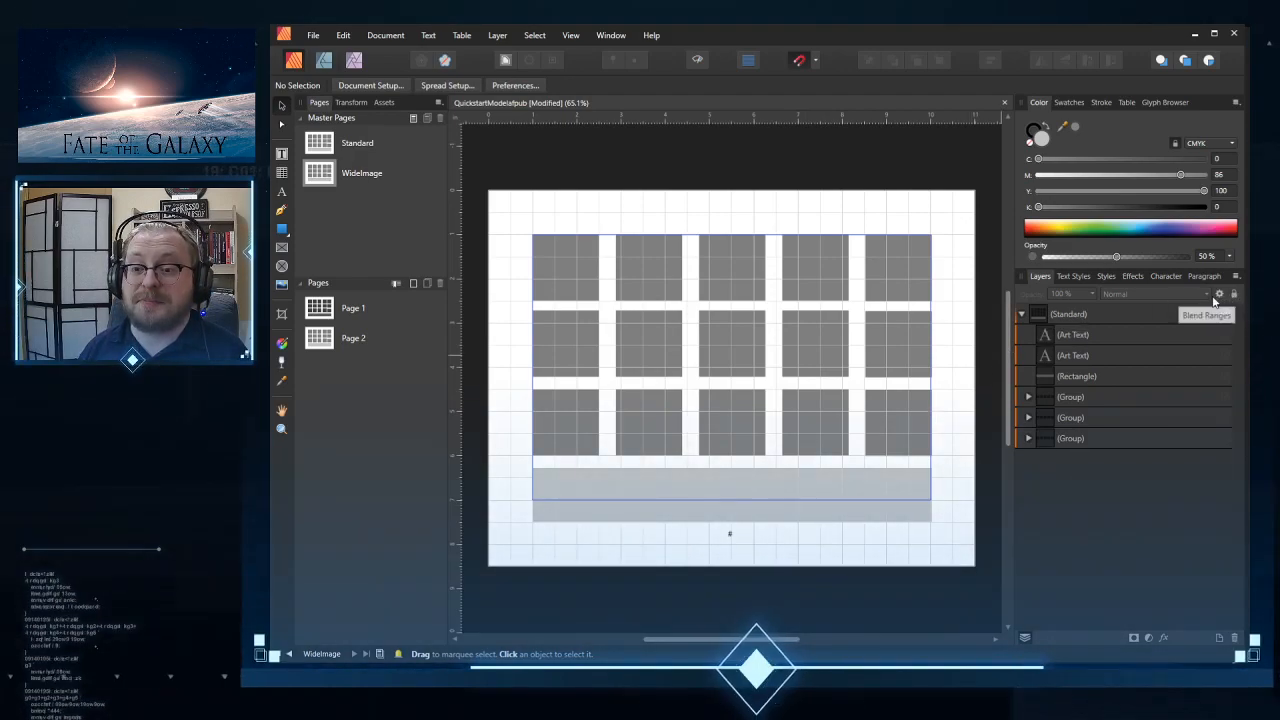
Step: Put the Standard layer on WideImage into detached editing and deselect everything
{"action": "right_click", "coordinate": [1150, 316]}
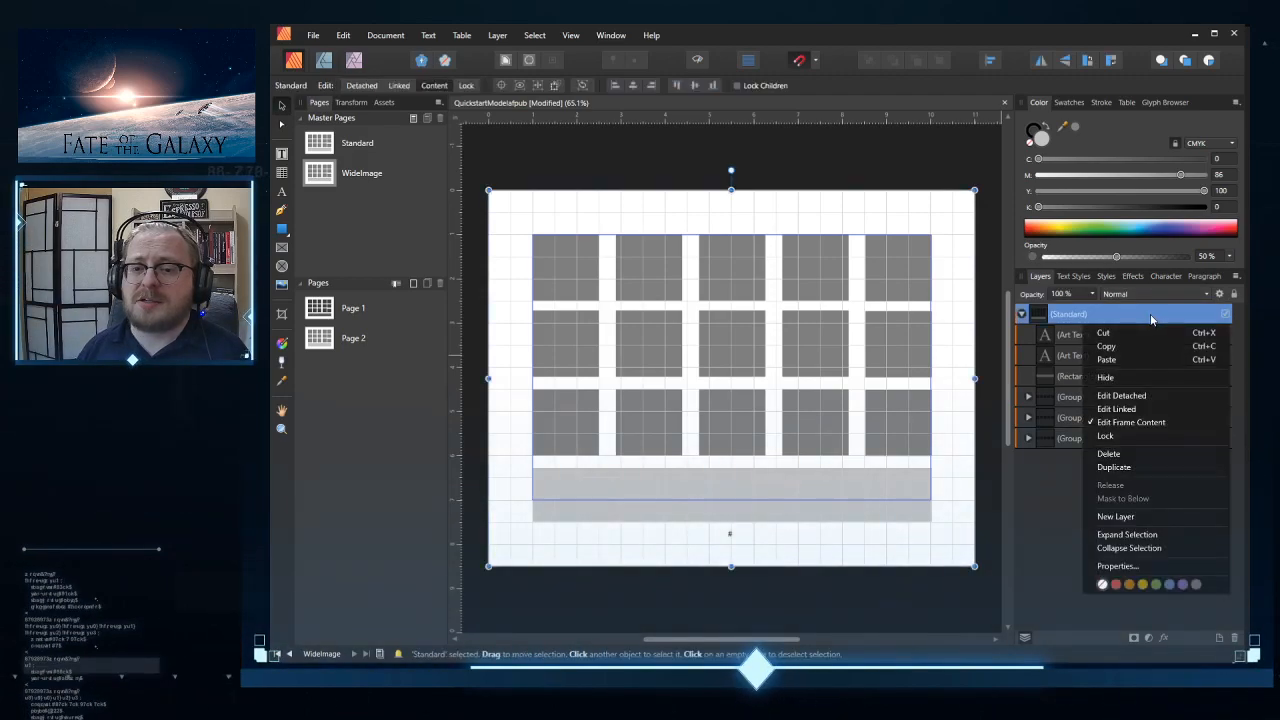
{"action": "left_click", "coordinate": [1140, 396]}
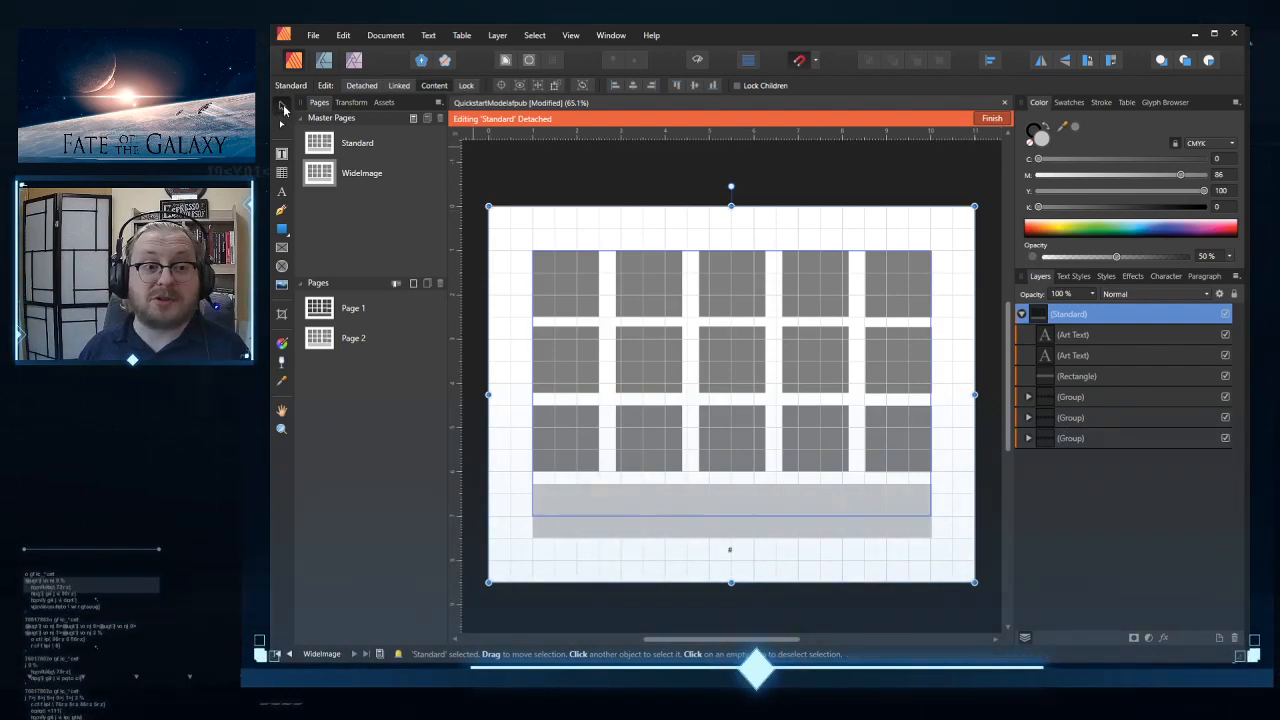
{"action": "left_click", "coordinate": [905, 600]}
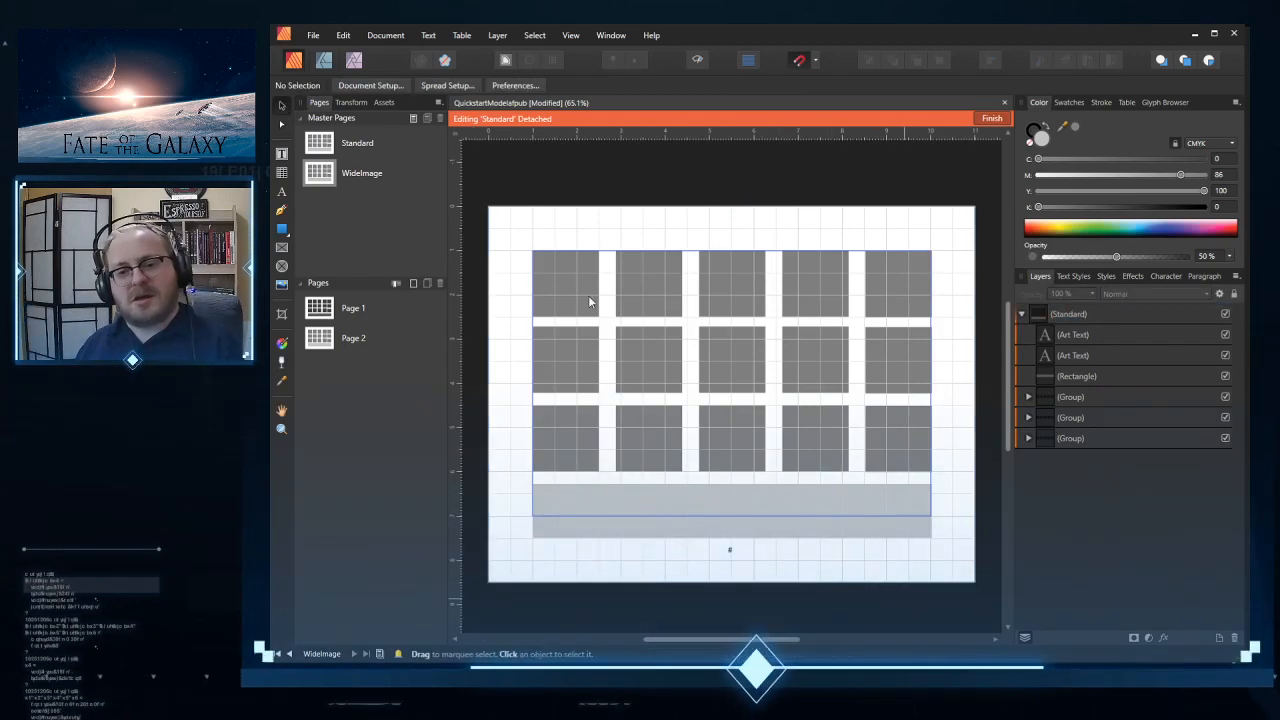
Step: Extend the lower bar's upper edge up to the upper edge of the lowest row of squares, and deselect it
{"action": "left_click", "coordinate": [711, 527]}
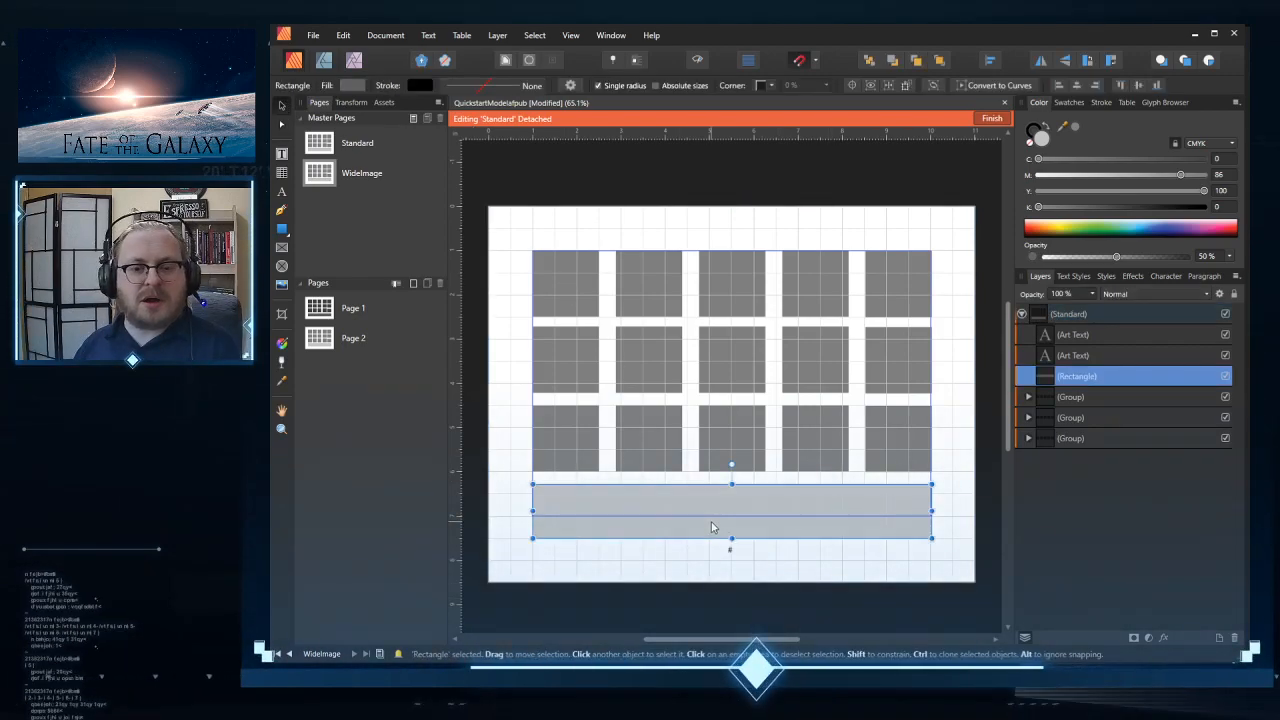
{"action": "left_click", "coordinate": [577, 450]}
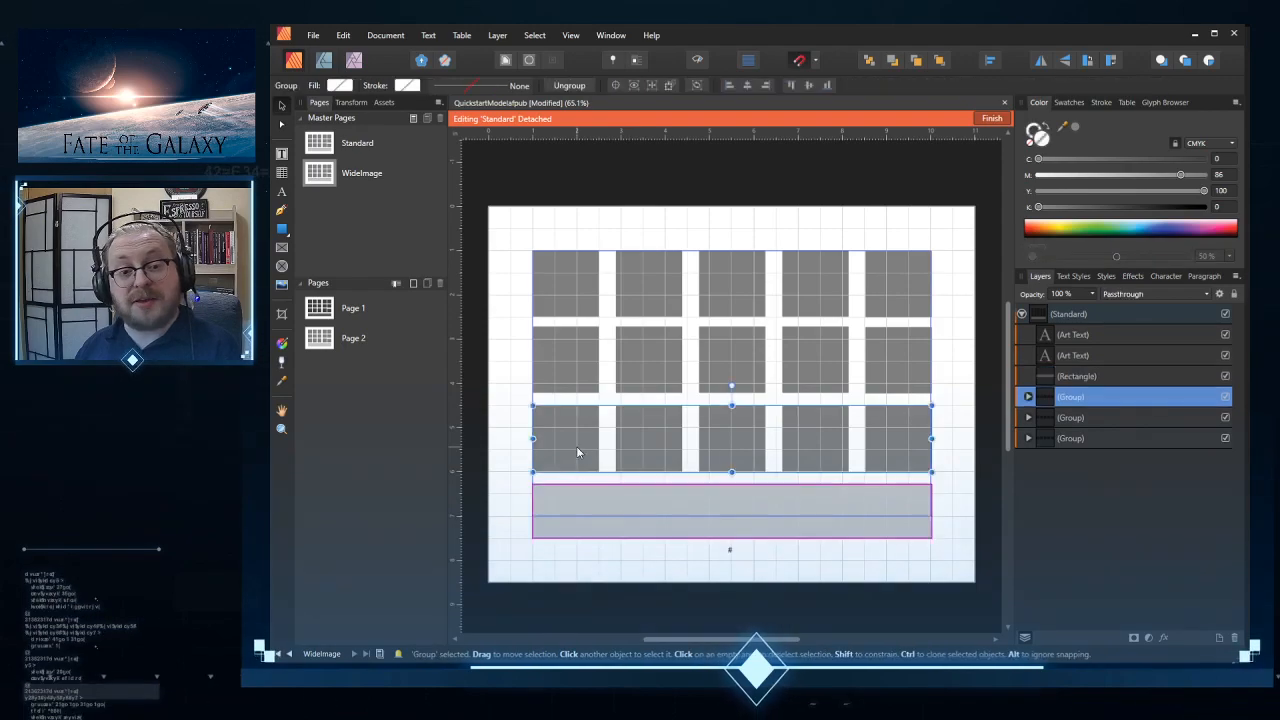
{"action": "left_click", "coordinate": [733, 496]}
{"action": "left_click_drag", "start_coordinate": [732, 486], "coordinate": [732, 405]}
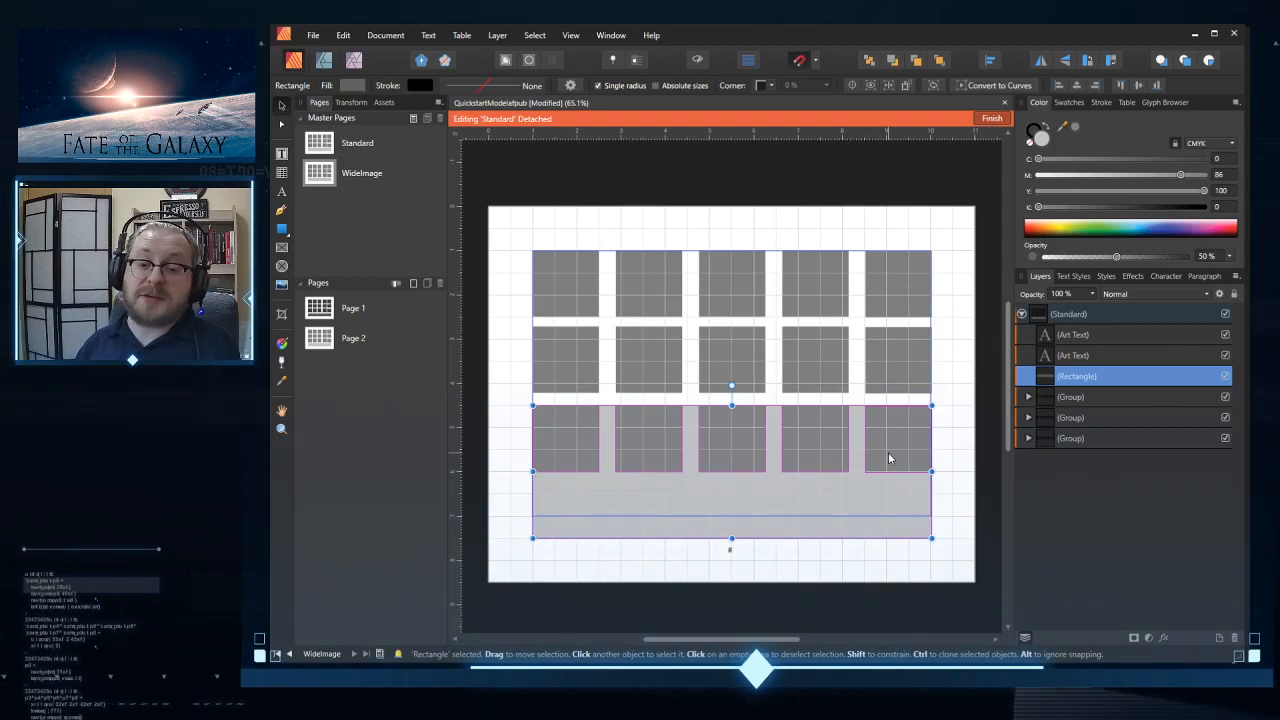
{"action": "key", "text": "Escape"}
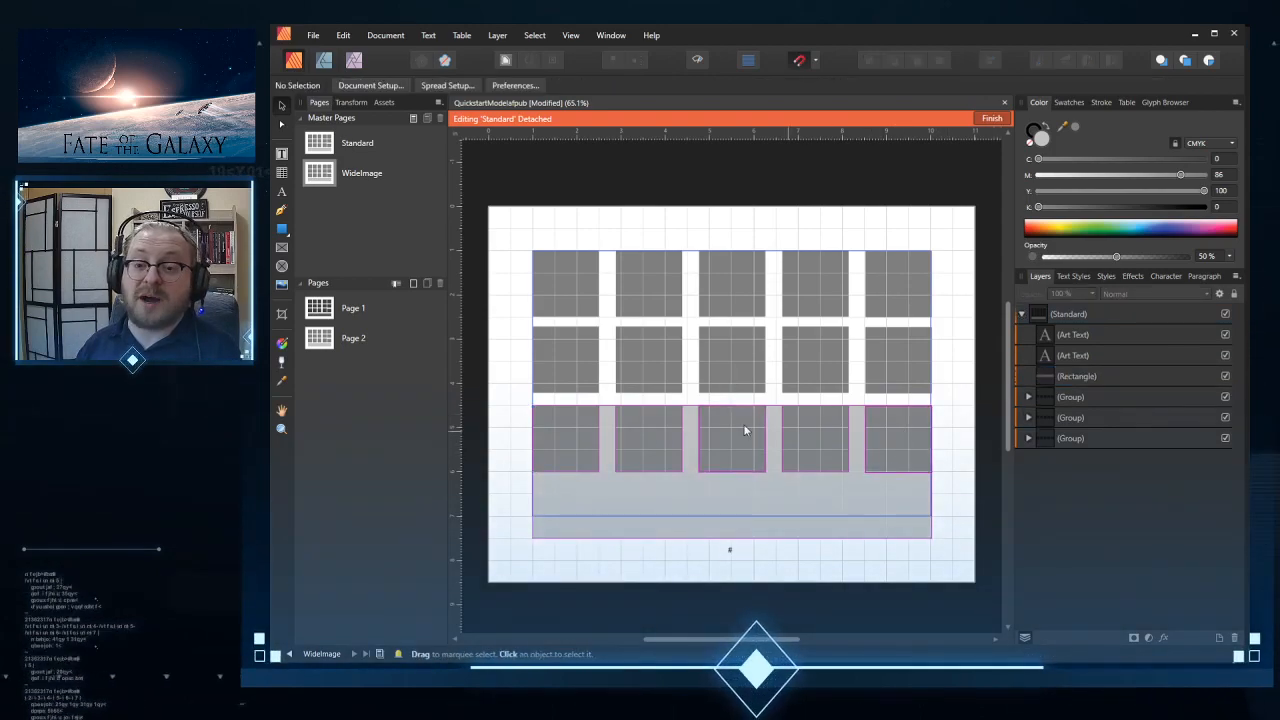
Step: Find the group holding the lowest row of squares among the layers and delete it
{"action": "left_click", "coordinate": [1076, 438]}
{"action": "left_click", "coordinate": [1071, 419]}
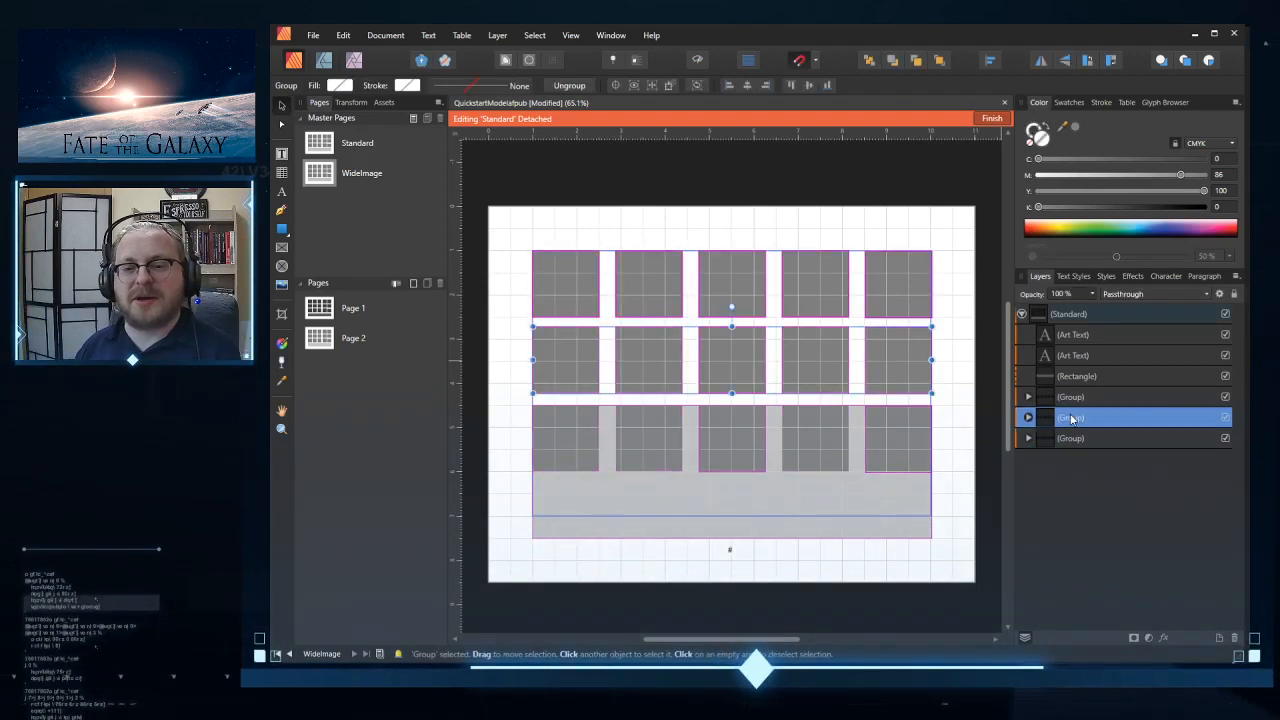
{"action": "left_click", "coordinate": [1078, 398]}
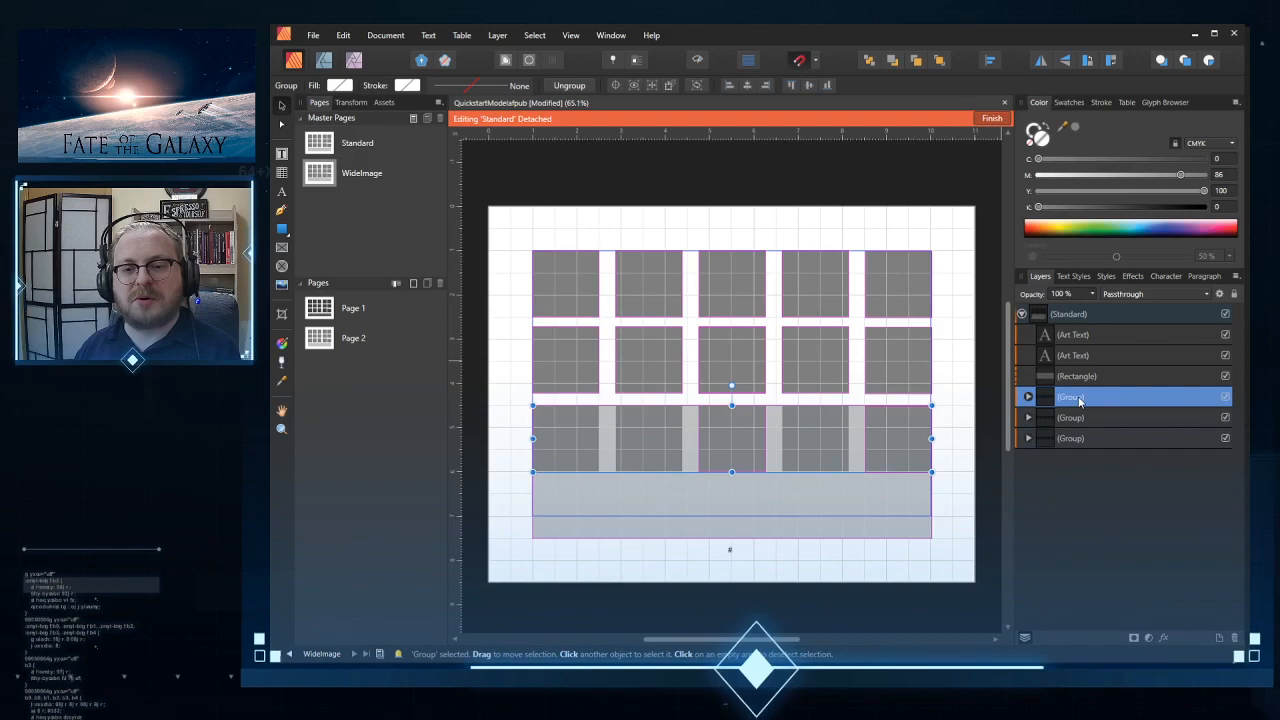
{"action": "key", "text": "Delete"}
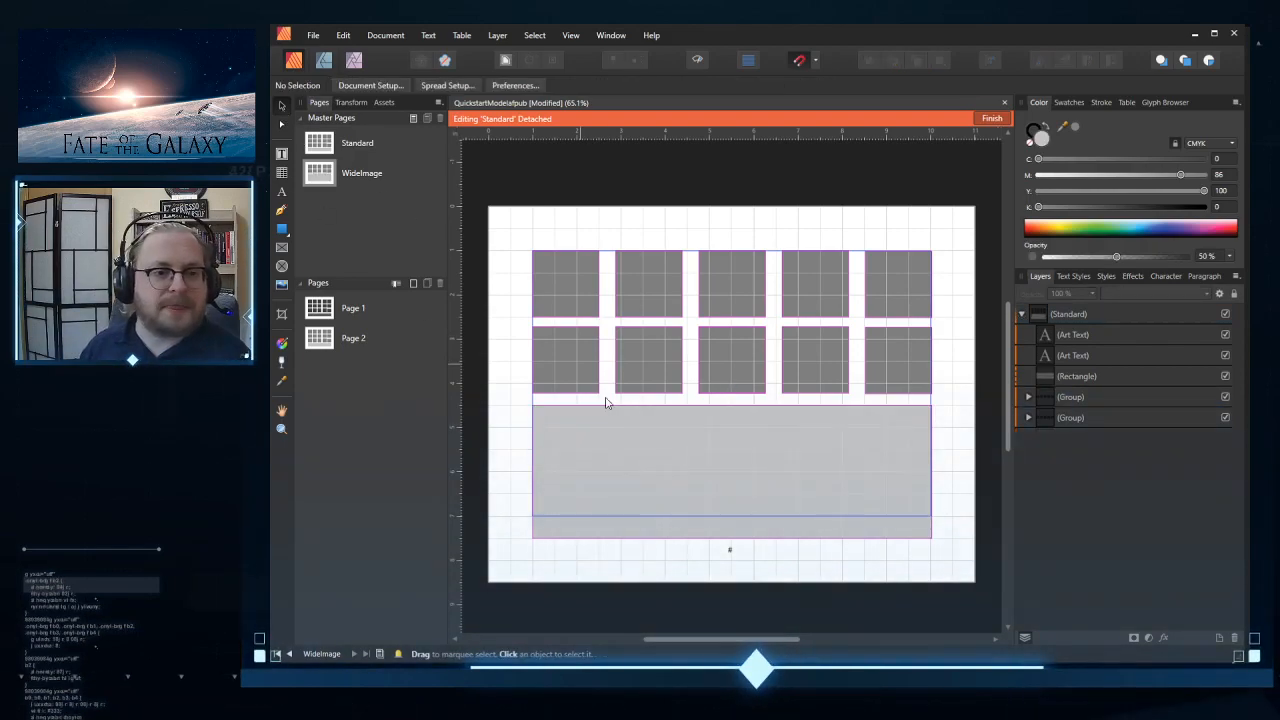
Step: Raise the bar's lower edge to leave a strip about 0.5 in tall beneath the second row of squares
{"action": "left_click", "coordinate": [642, 478]}
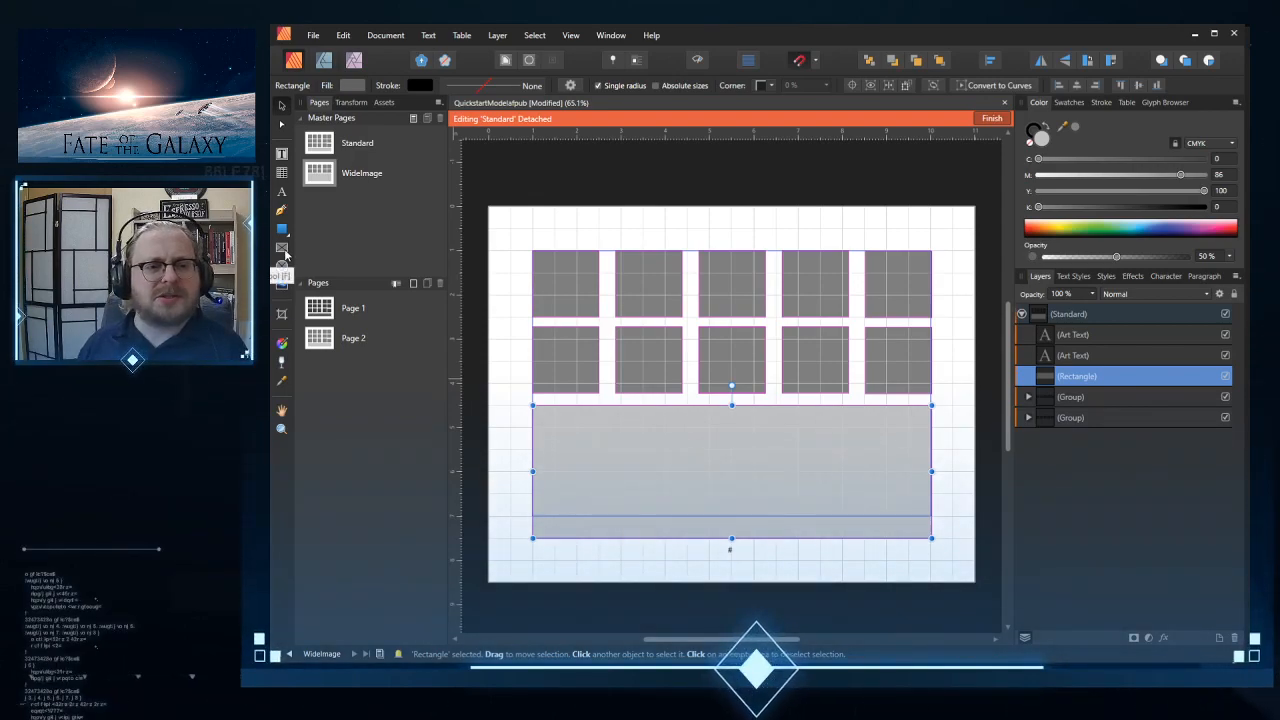
{"action": "left_click", "coordinate": [285, 286]}
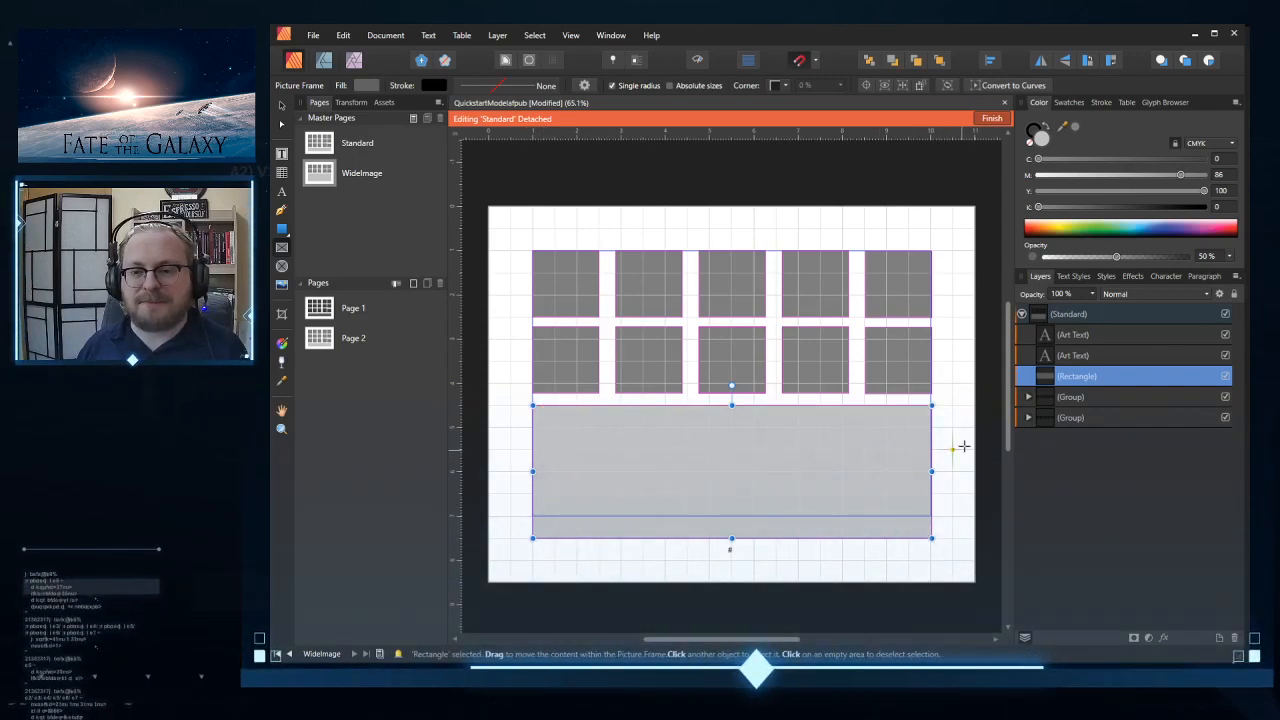
{"action": "left_click", "coordinate": [282, 106]}
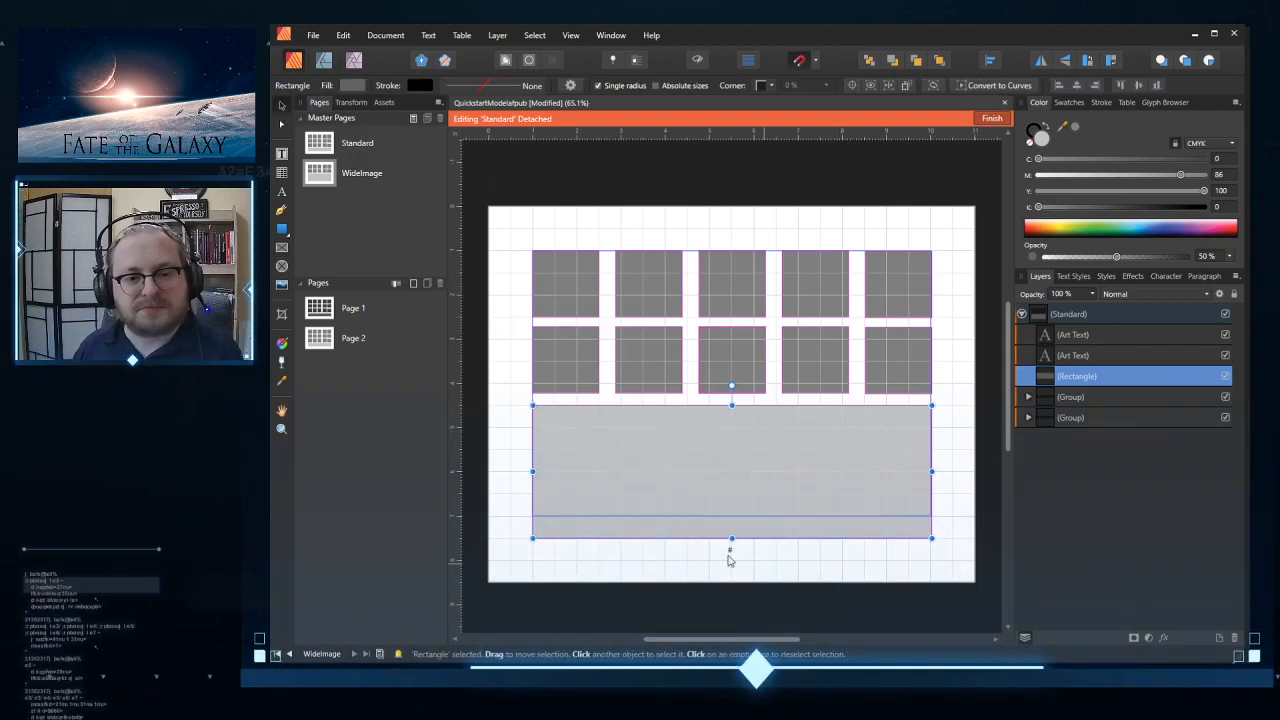
{"action": "left_click_drag", "start_coordinate": [730, 538], "coordinate": [728, 430]}
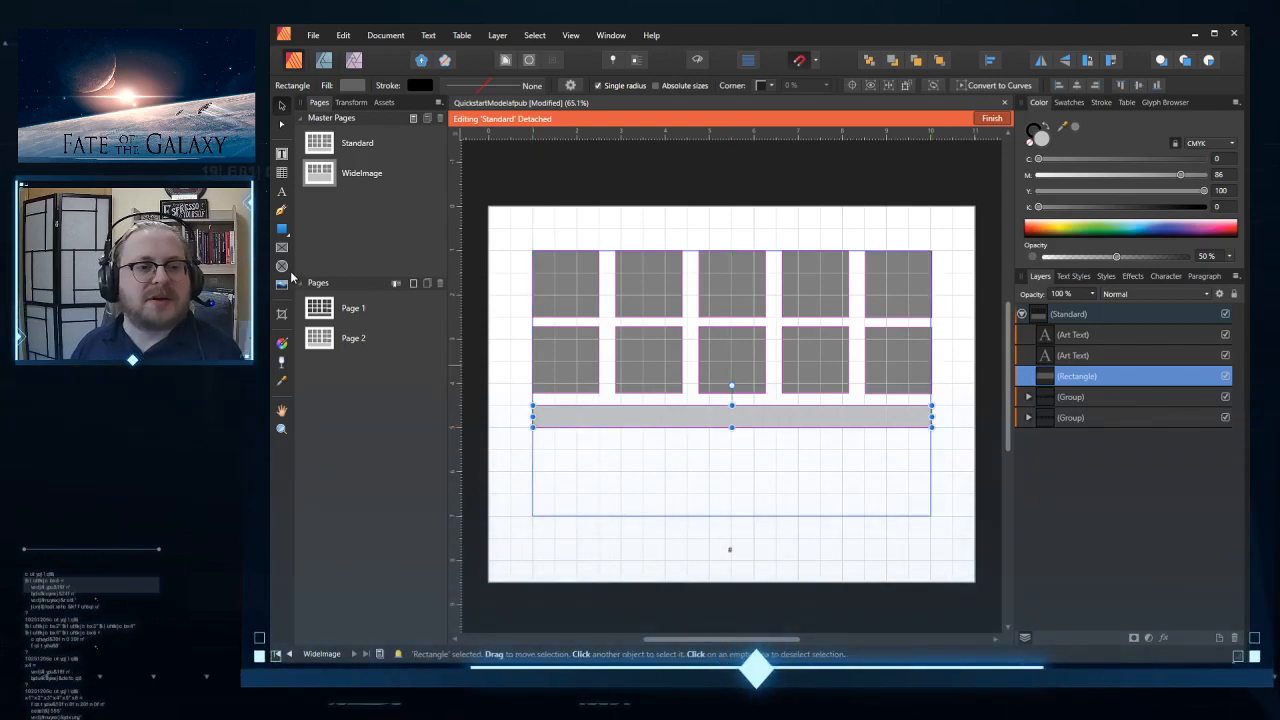
Step: Draw a picture frame about 9 × 2.5 in from the strip's upper edge to the lower page margin, and select the strip's rectangle
{"action": "left_click", "coordinate": [282, 246]}
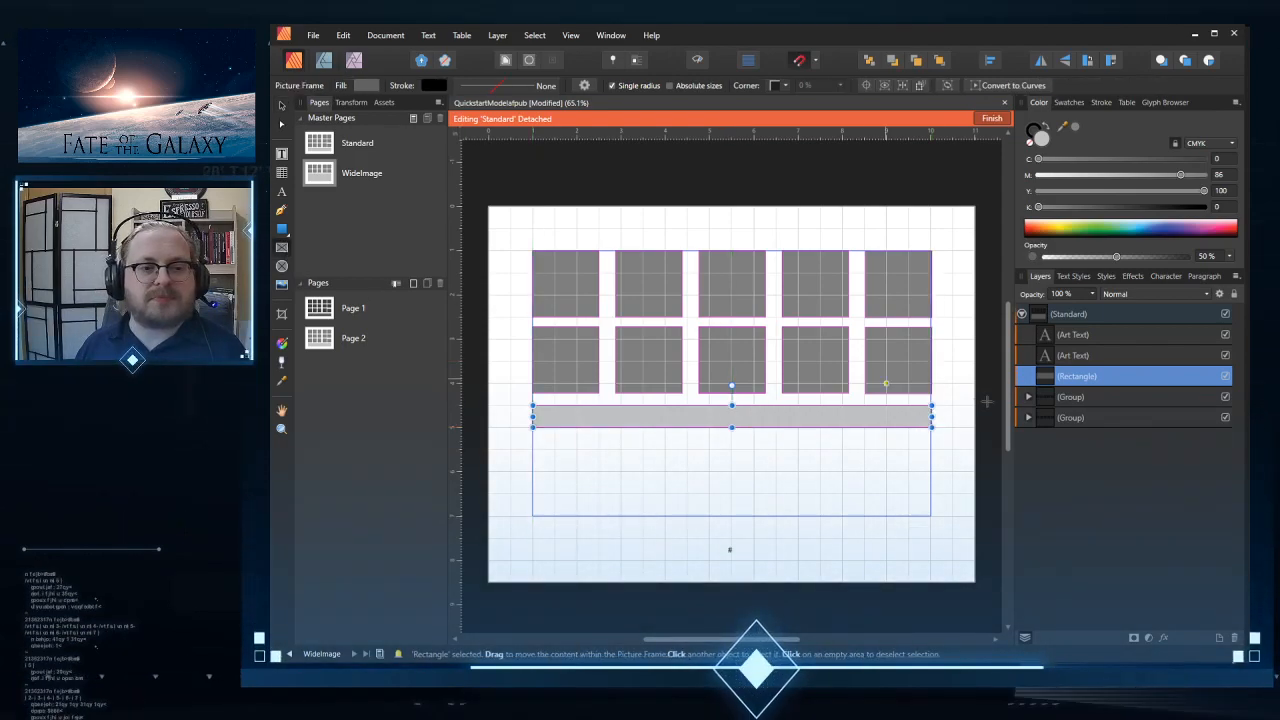
{"action": "left_click_drag", "start_coordinate": [932, 516], "coordinate": [932, 514]}
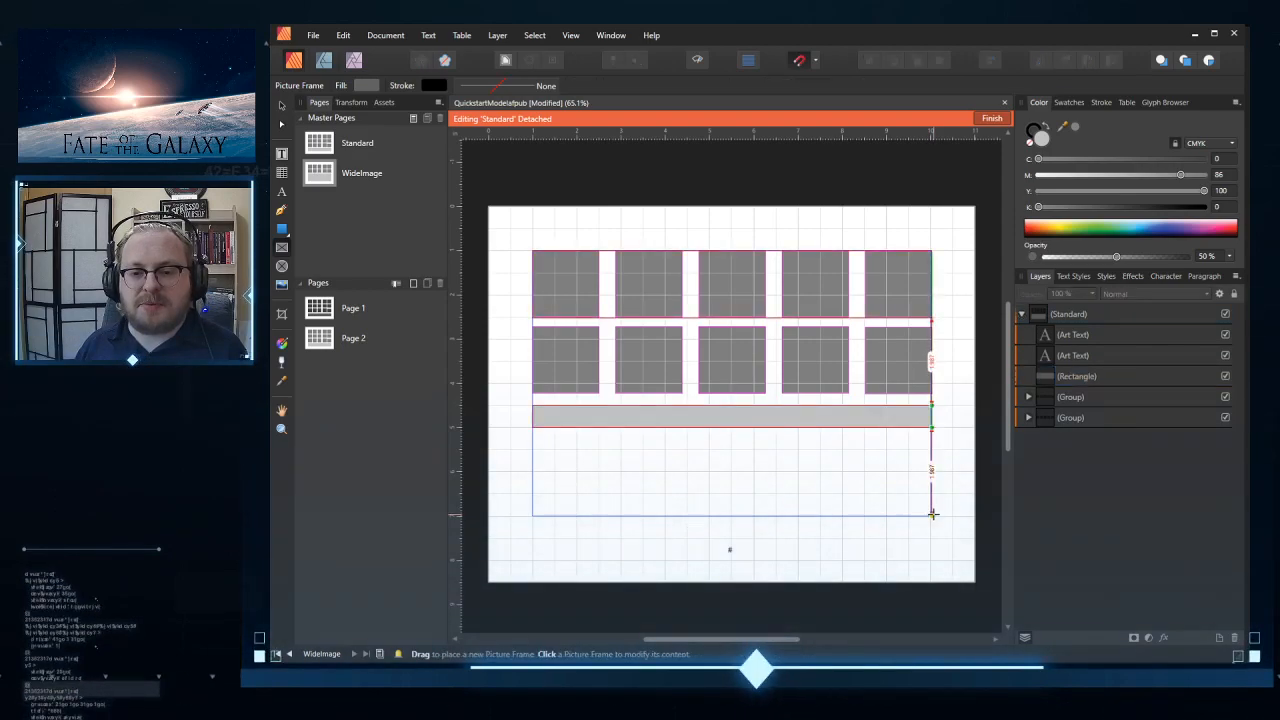
{"action": "left_click_drag", "start_coordinate": [843, 477], "coordinate": [932, 515]}
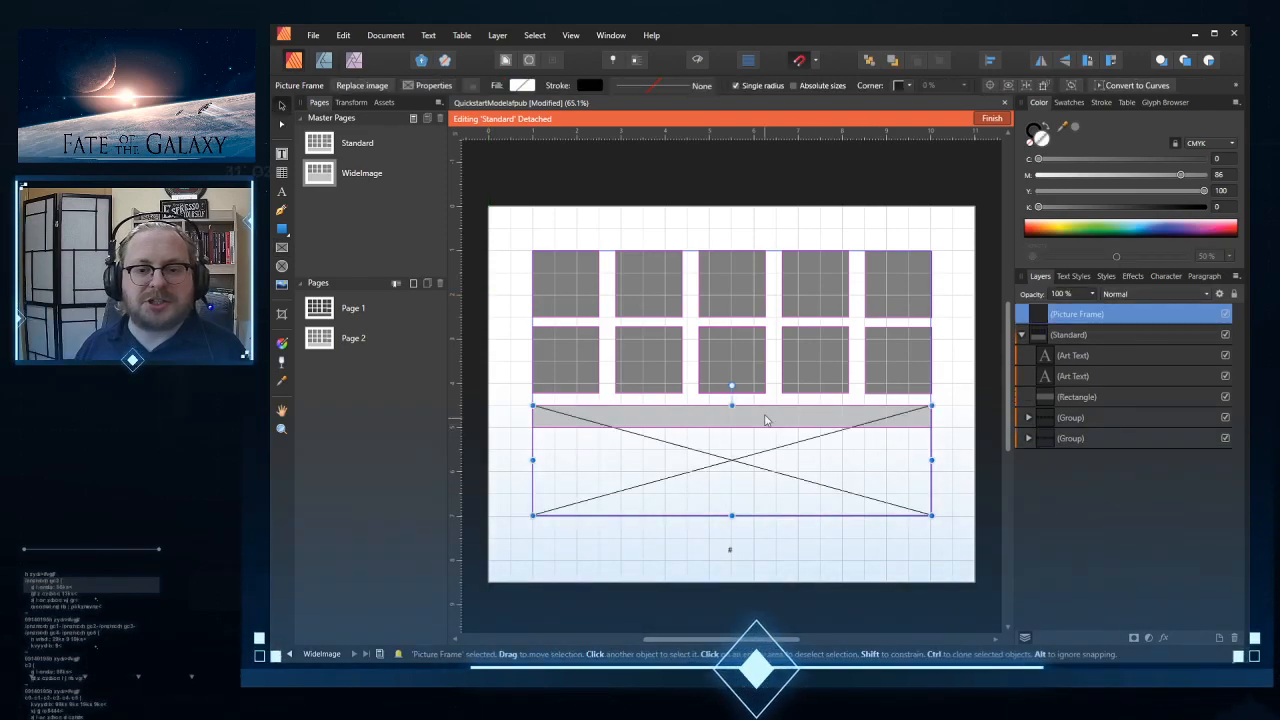
{"action": "left_click", "coordinate": [1081, 400]}
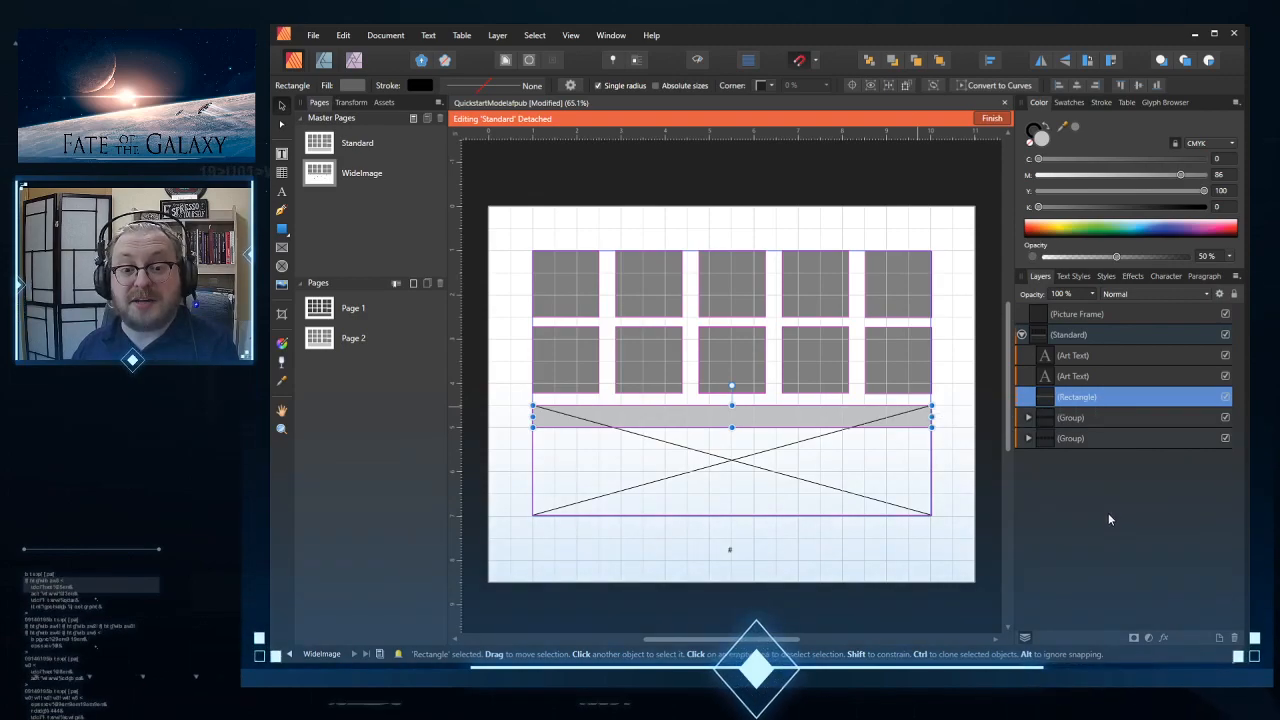
Step: Delete the rectangle behind the picture frame and finish the detached editing of the Standard master
{"action": "key", "text": "Delete"}
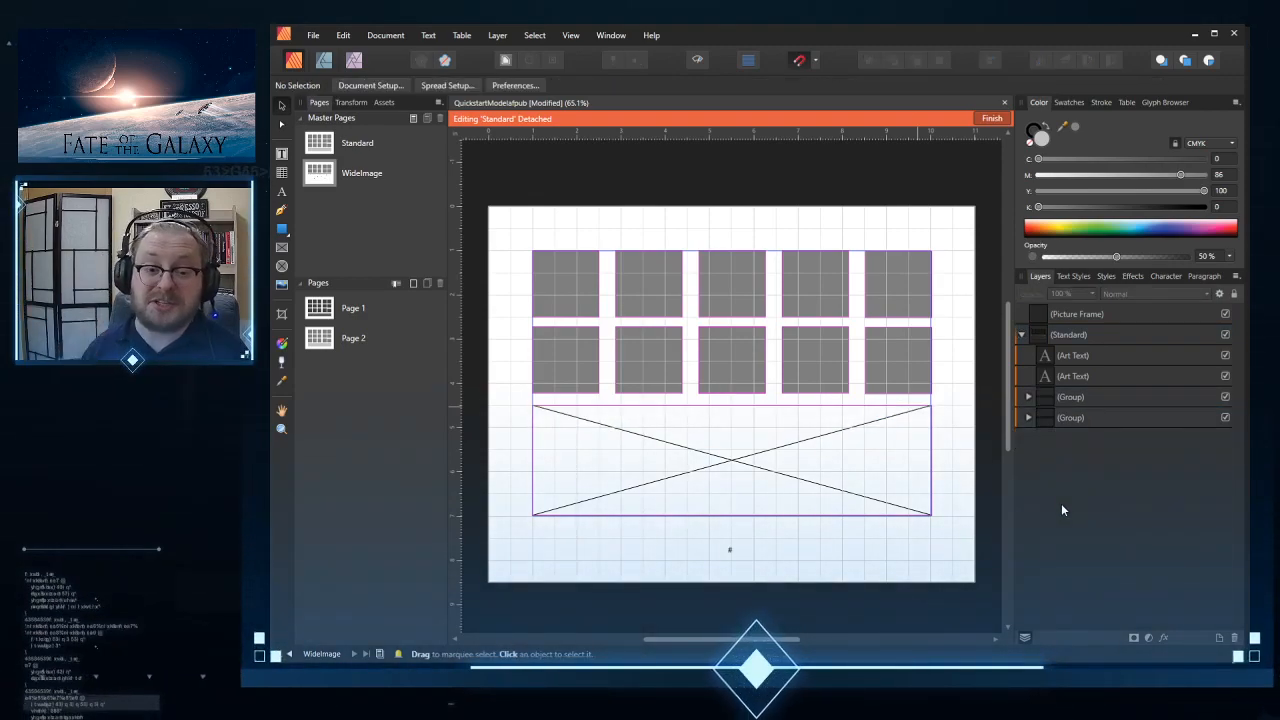
{"action": "left_click", "coordinate": [991, 119]}
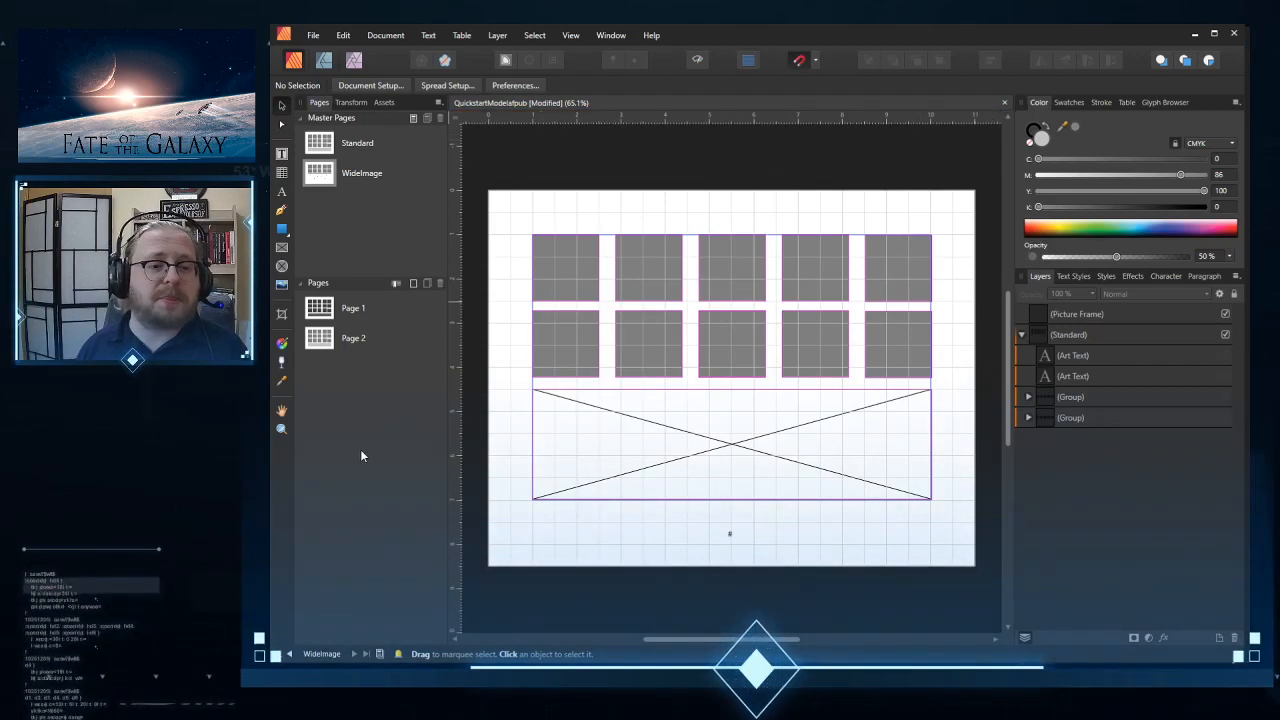
Step: Apply the WideImage master to page 2, replacing the existing master and migrating the content
{"action": "left_click", "coordinate": [322, 344]}
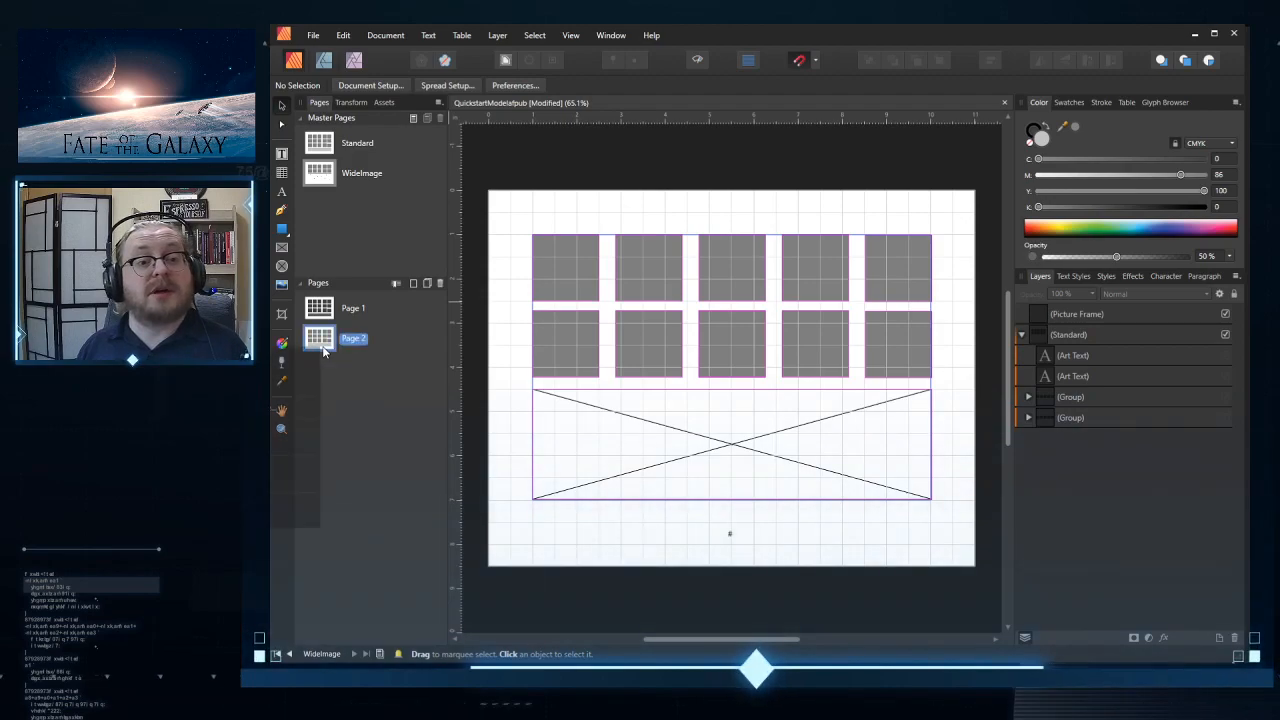
{"action": "right_click", "coordinate": [322, 346]}
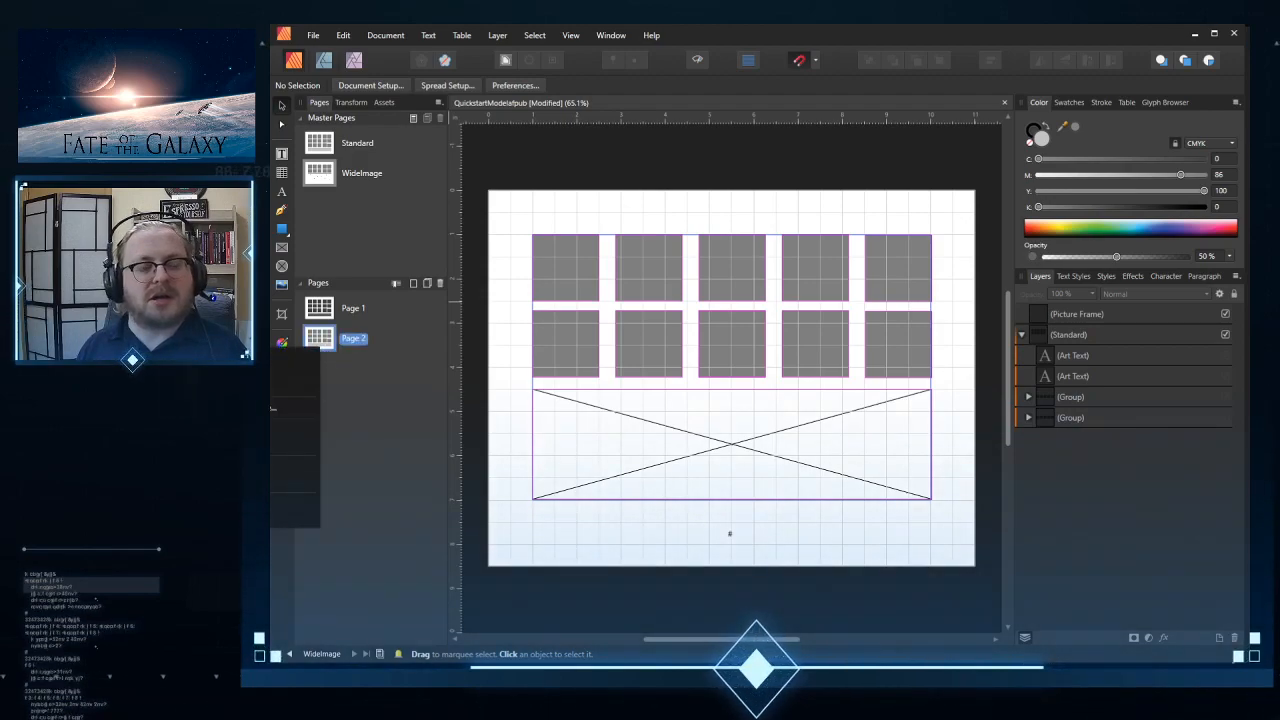
{"action": "left_click", "coordinate": [272, 408]}
{"action": "left_click", "coordinate": [725, 260]}
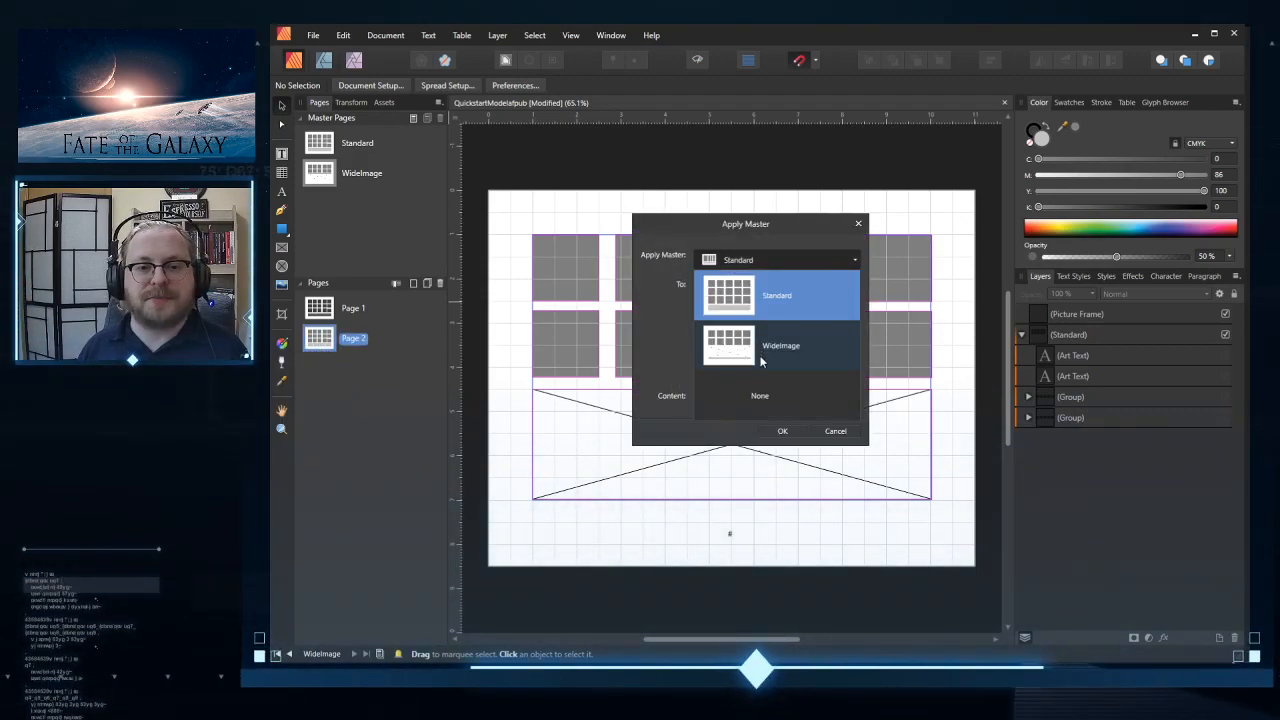
{"action": "left_click", "coordinate": [770, 345]}
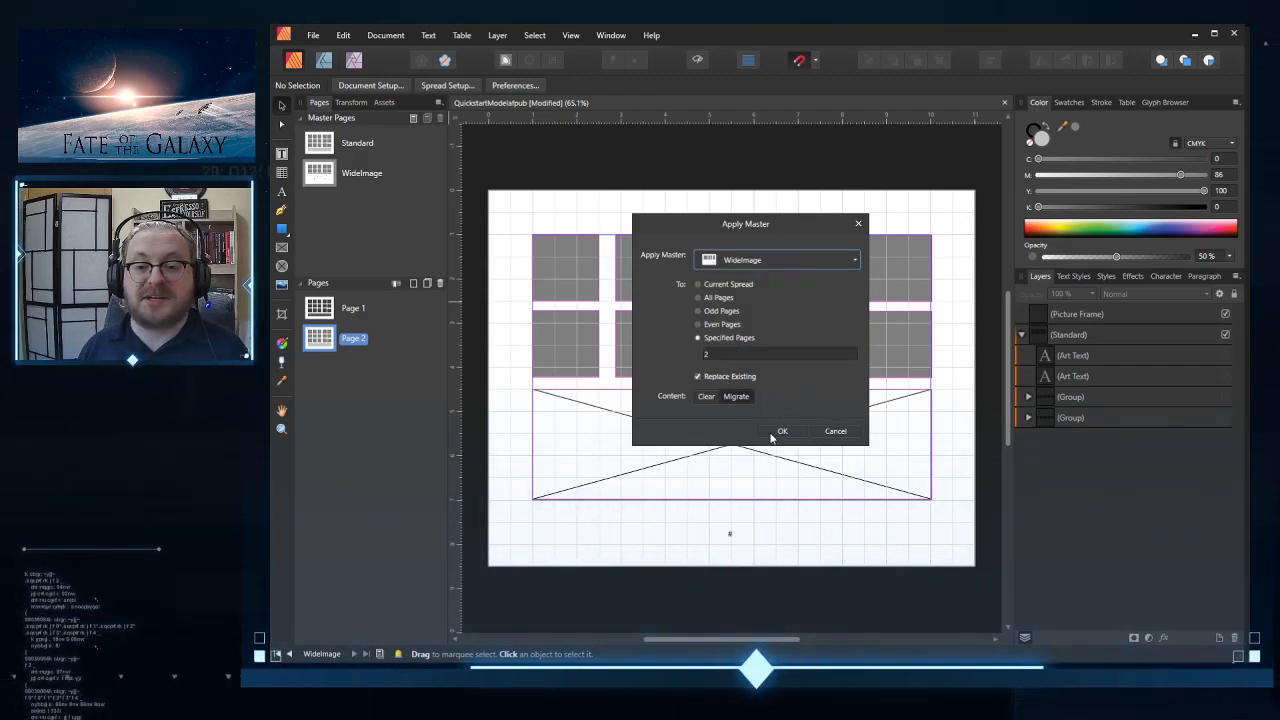
{"action": "left_click", "coordinate": [779, 430]}
Step: Fill page 2's wide picture frame with the spaceship image from the artist's subfolder in Fate of the Galaxy's Art folder
{"action": "left_click", "coordinate": [334, 341]}
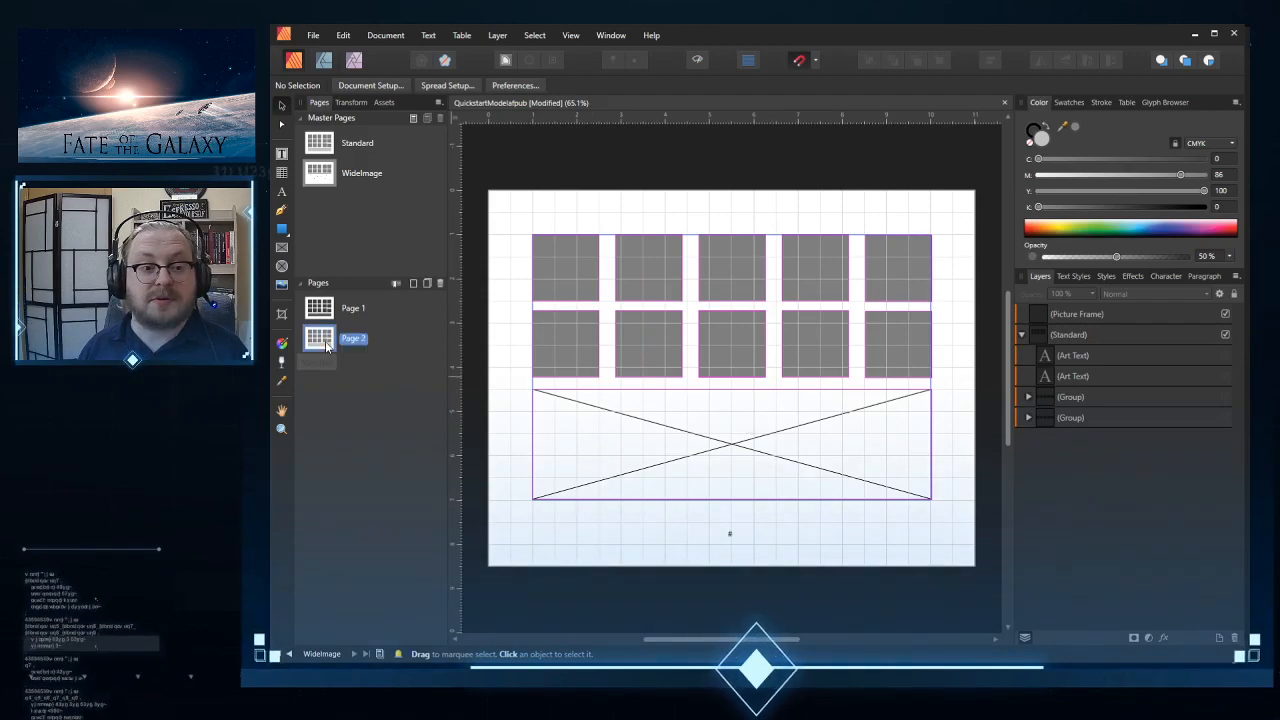
{"action": "left_click", "coordinate": [643, 447]}
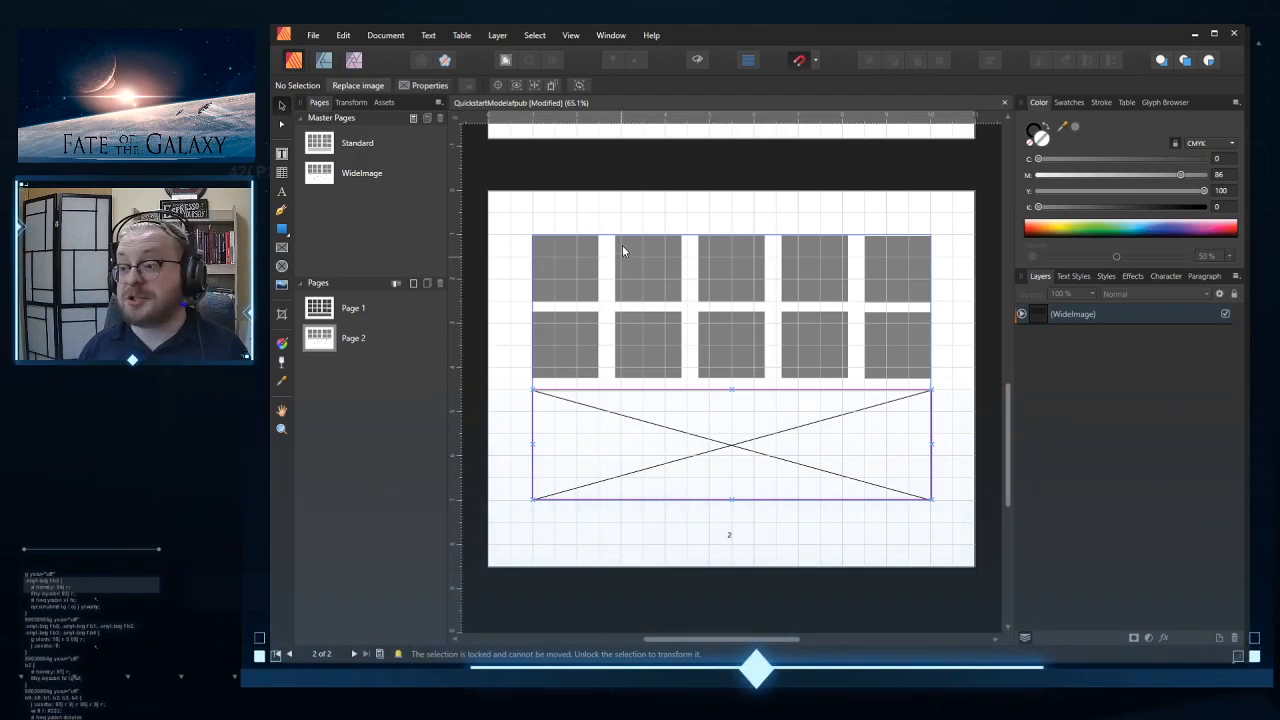
{"action": "left_click", "coordinate": [353, 85]}
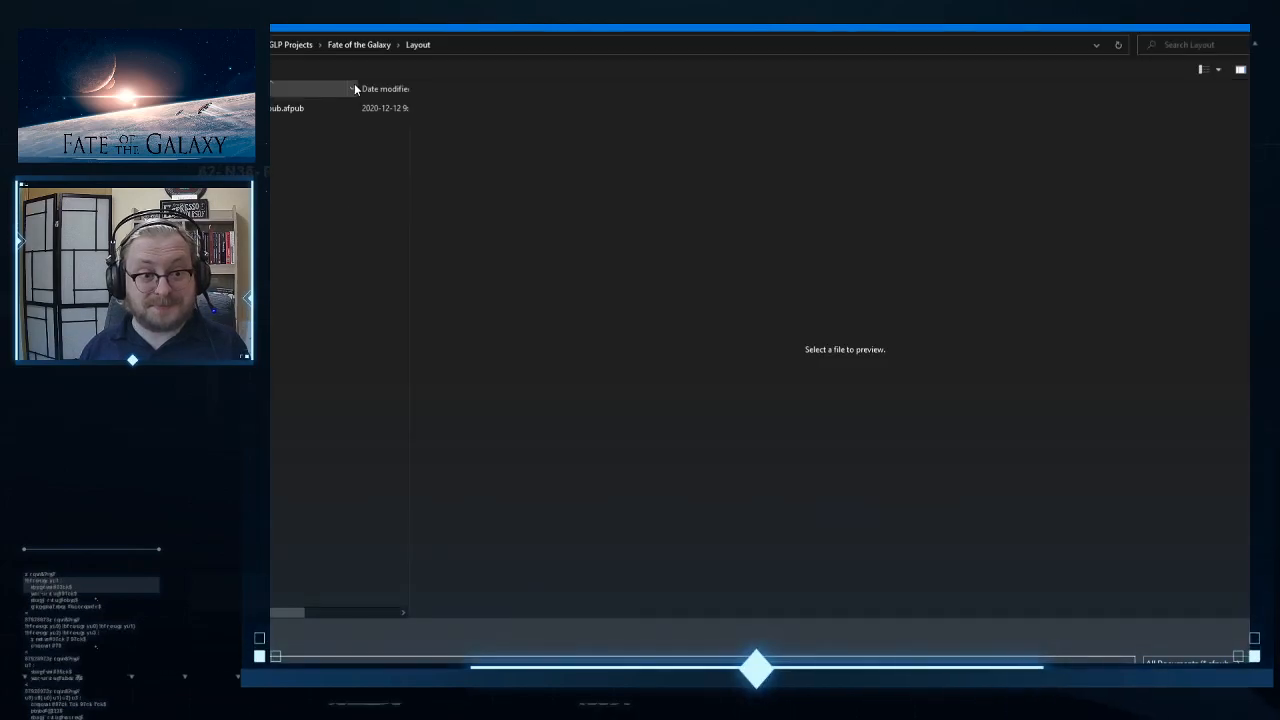
{"action": "left_click", "coordinate": [359, 45]}
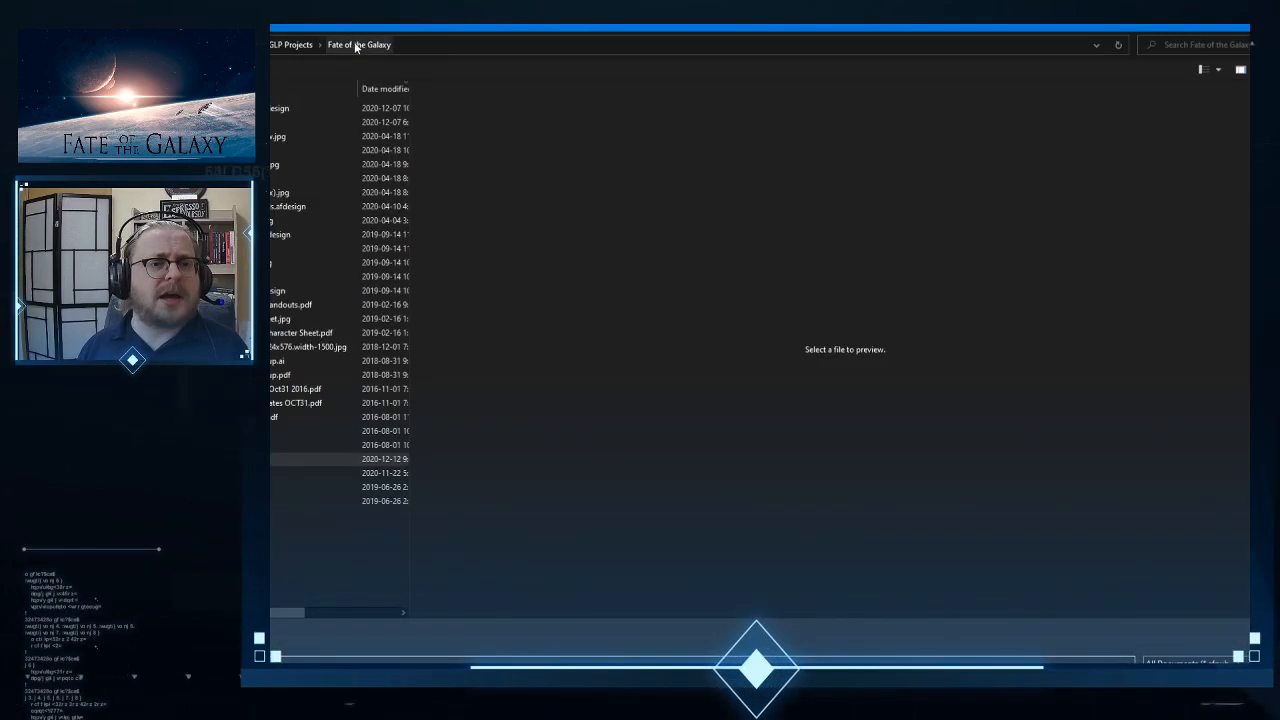
{"action": "double_click", "coordinate": [300, 472]}
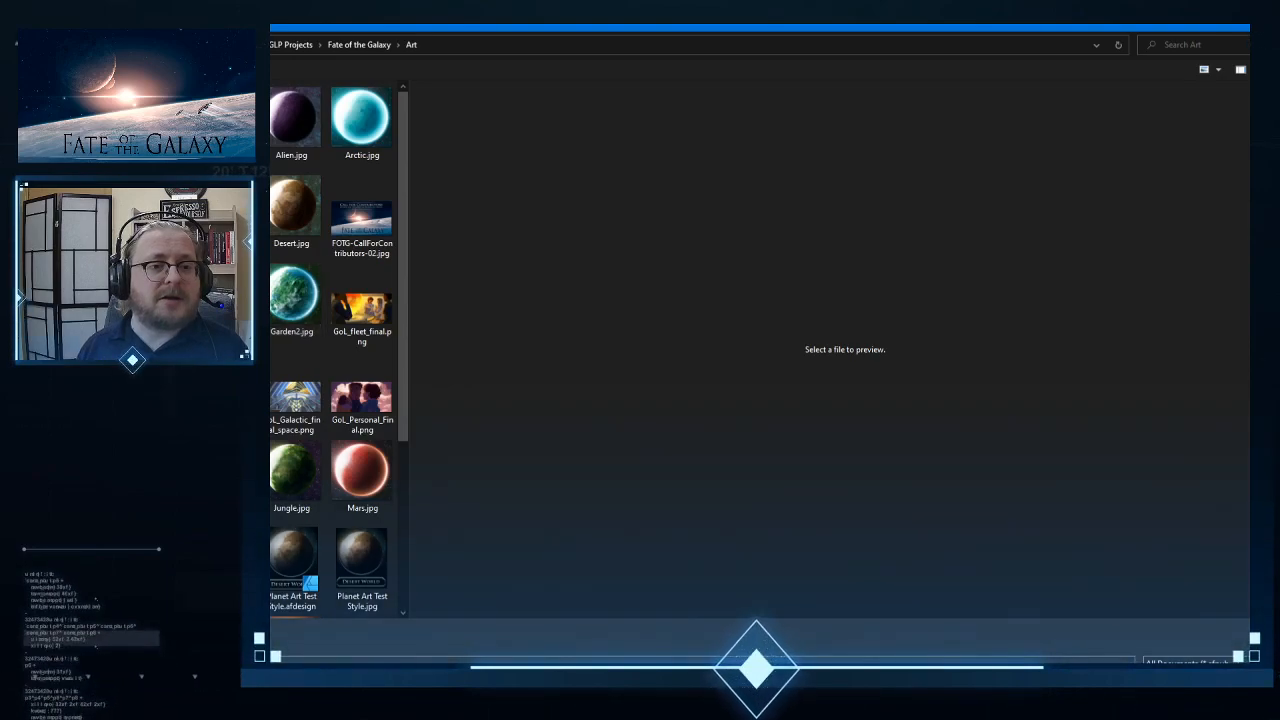
{"action": "double_click", "coordinate": [222, 120]}
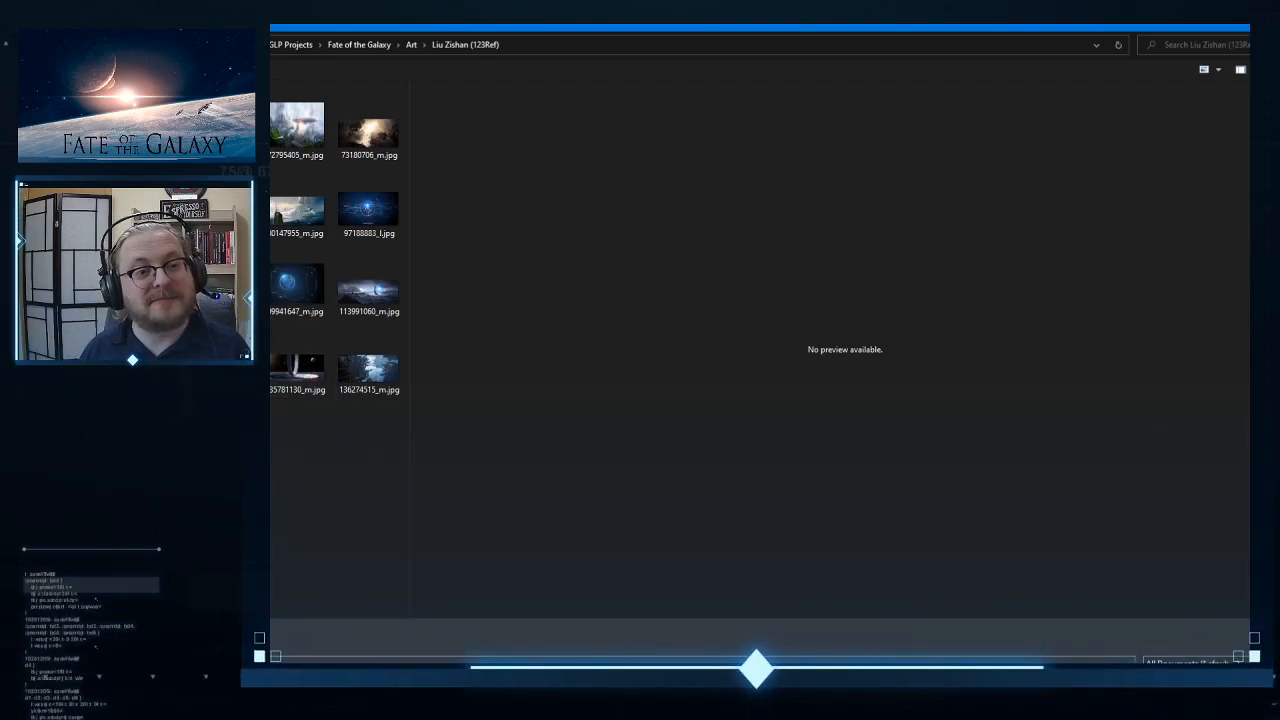
{"action": "left_click", "coordinate": [232, 210]}
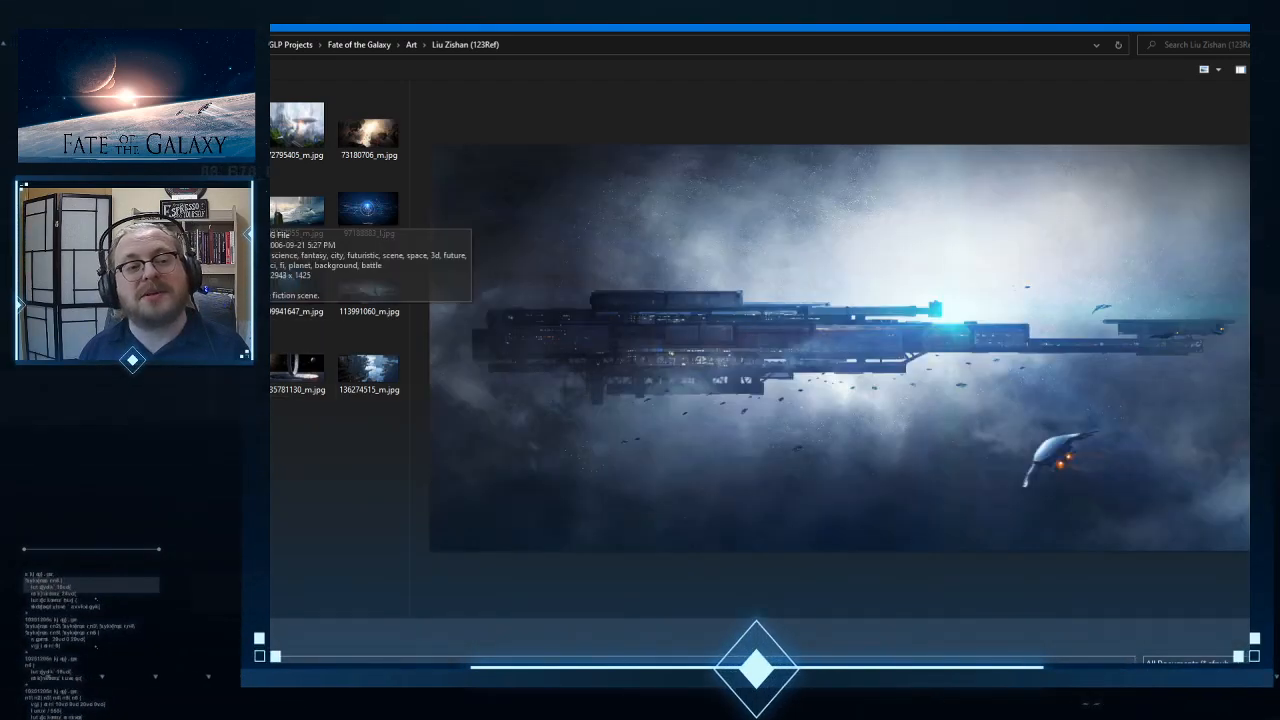
{"action": "double_click", "coordinate": [232, 210]}
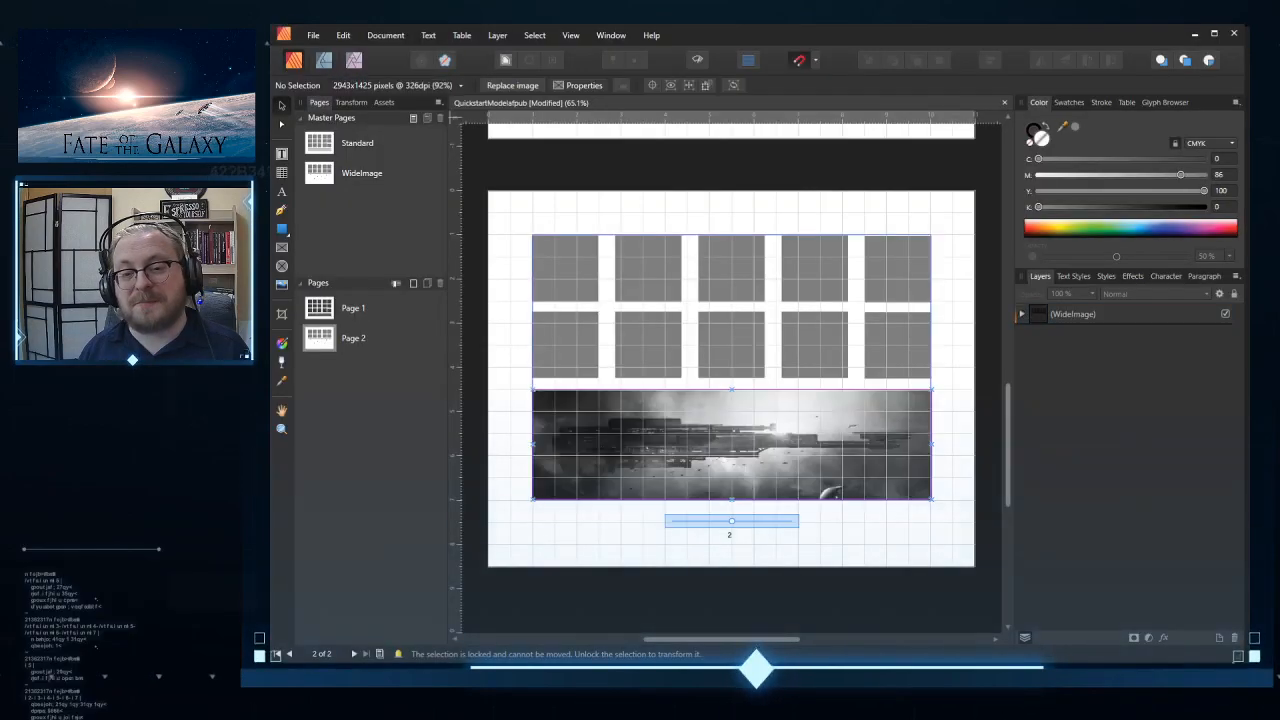
{"action": "left_click", "coordinate": [837, 549]}
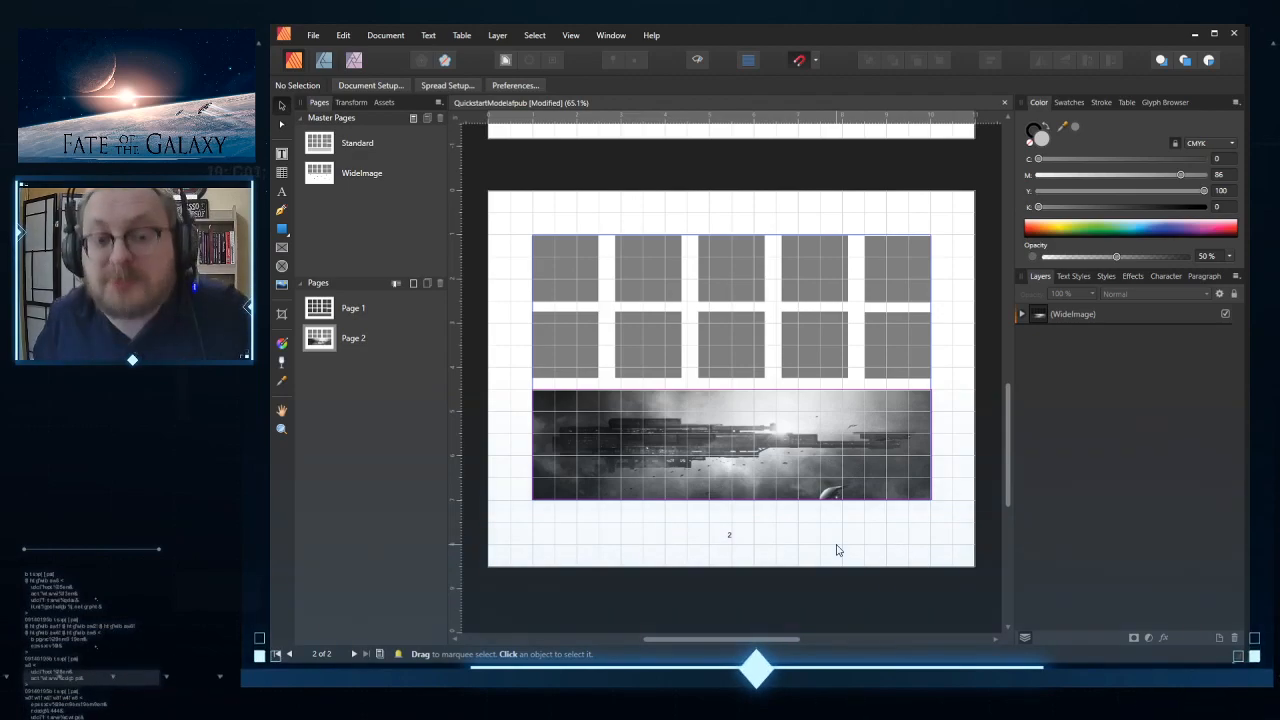
Step: Turn on preview mode and start editing page 2's WideImage master layer detached
{"action": "left_click", "coordinate": [697, 61]}
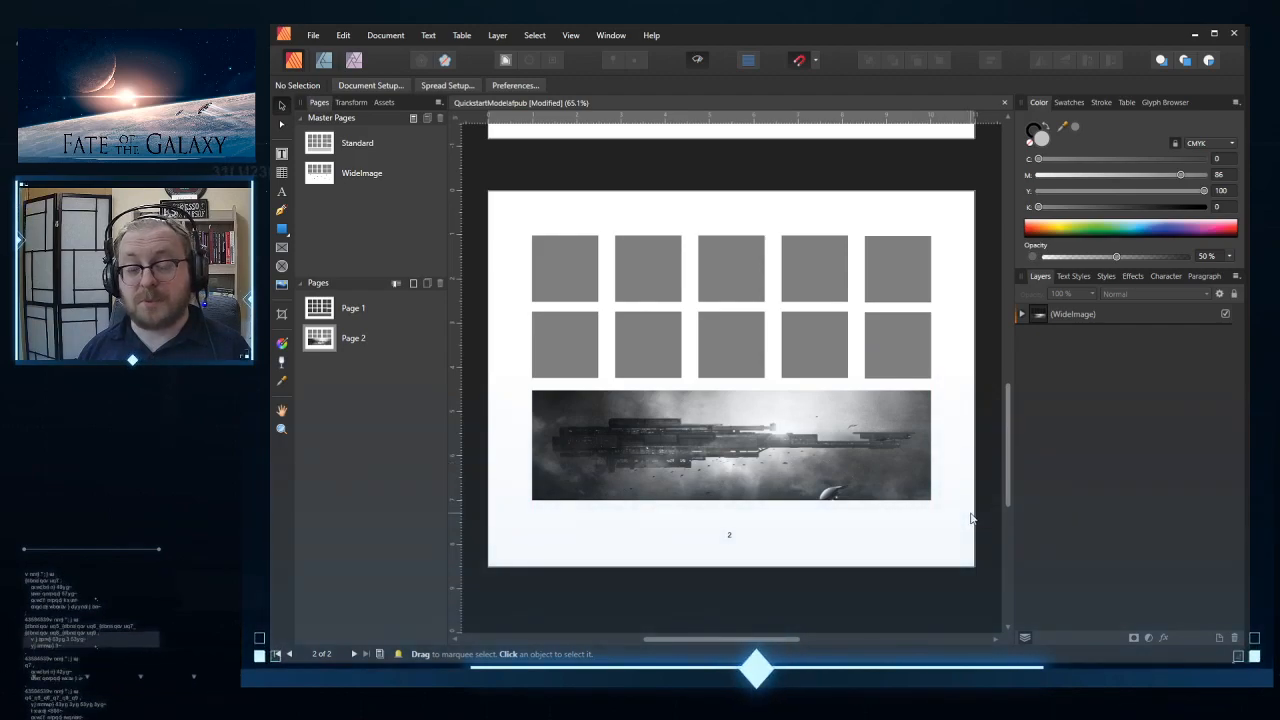
{"action": "left_click", "coordinate": [797, 494]}
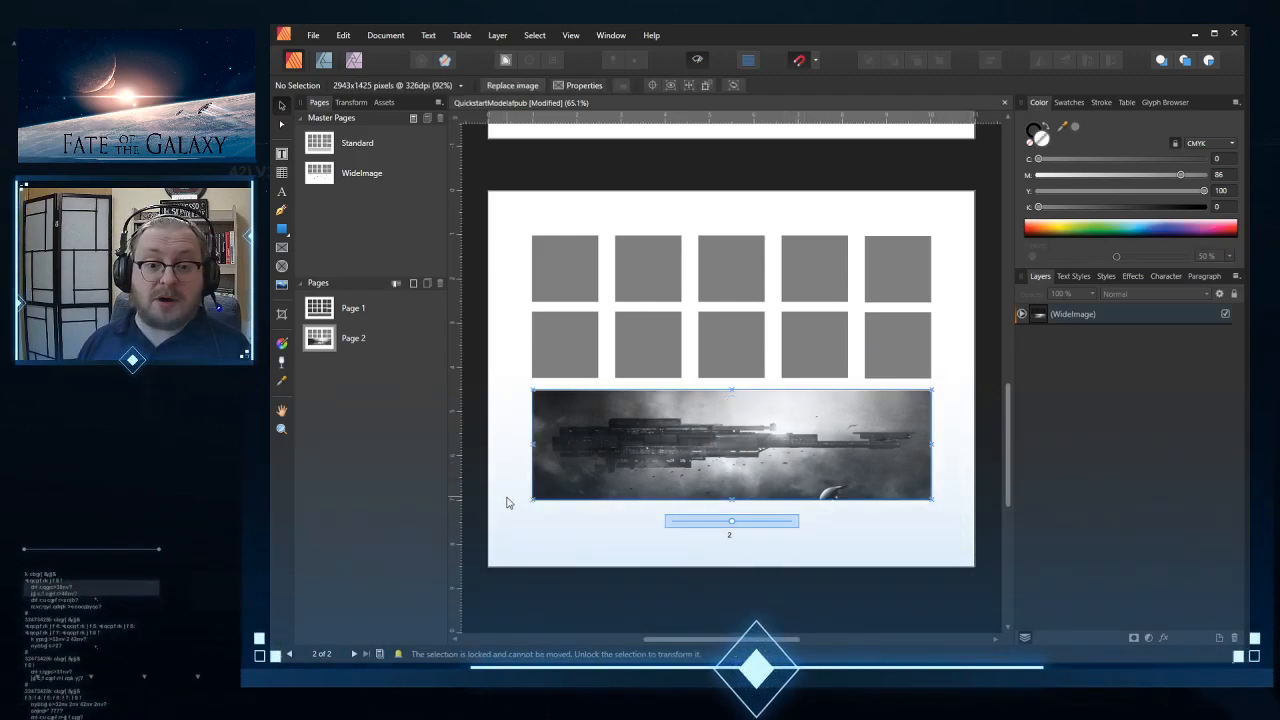
{"action": "right_click", "coordinate": [1080, 315]}
{"action": "left_click", "coordinate": [1115, 399]}
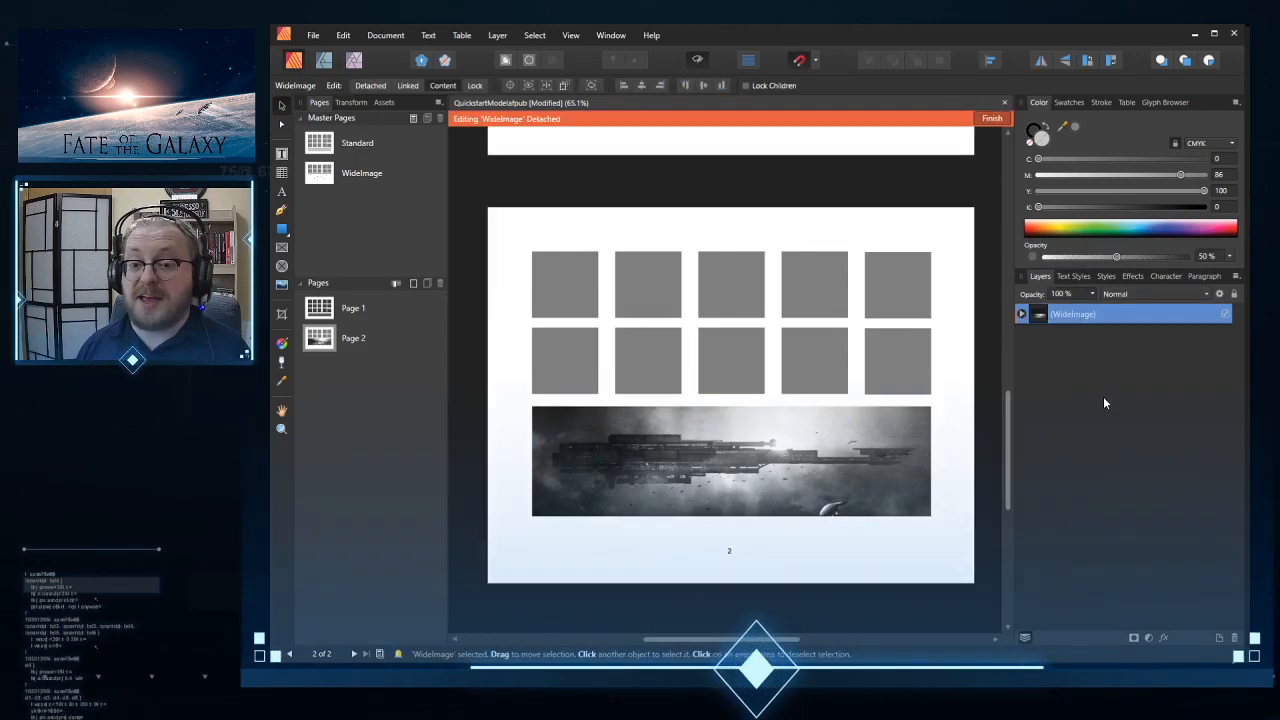
Step: Enlarge the picture frame to about 11 × 4 in, reaching both side edges and the bottom edge of page 2
{"action": "left_click", "coordinate": [695, 460]}
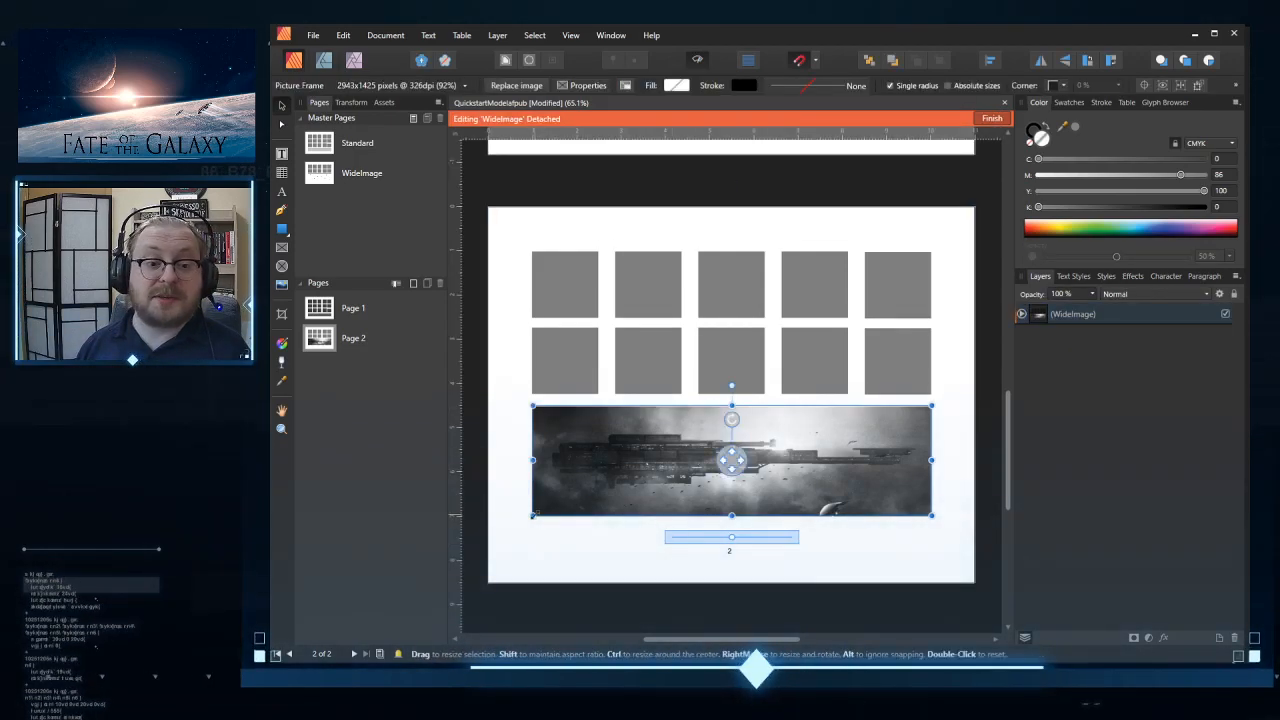
{"action": "left_click_drag", "start_coordinate": [533, 515], "coordinate": [508, 565]}
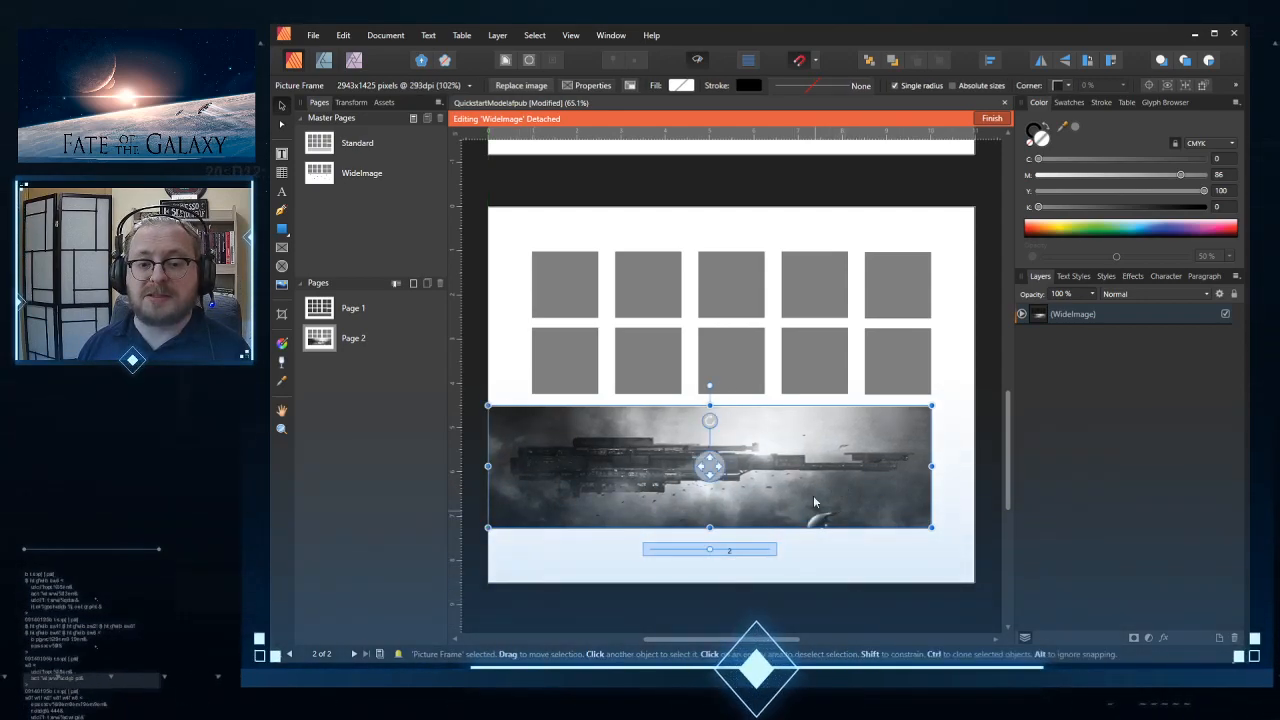
{"action": "left_click_drag", "start_coordinate": [931, 465], "coordinate": [967, 463]}
{"action": "left_click", "coordinate": [934, 568]}
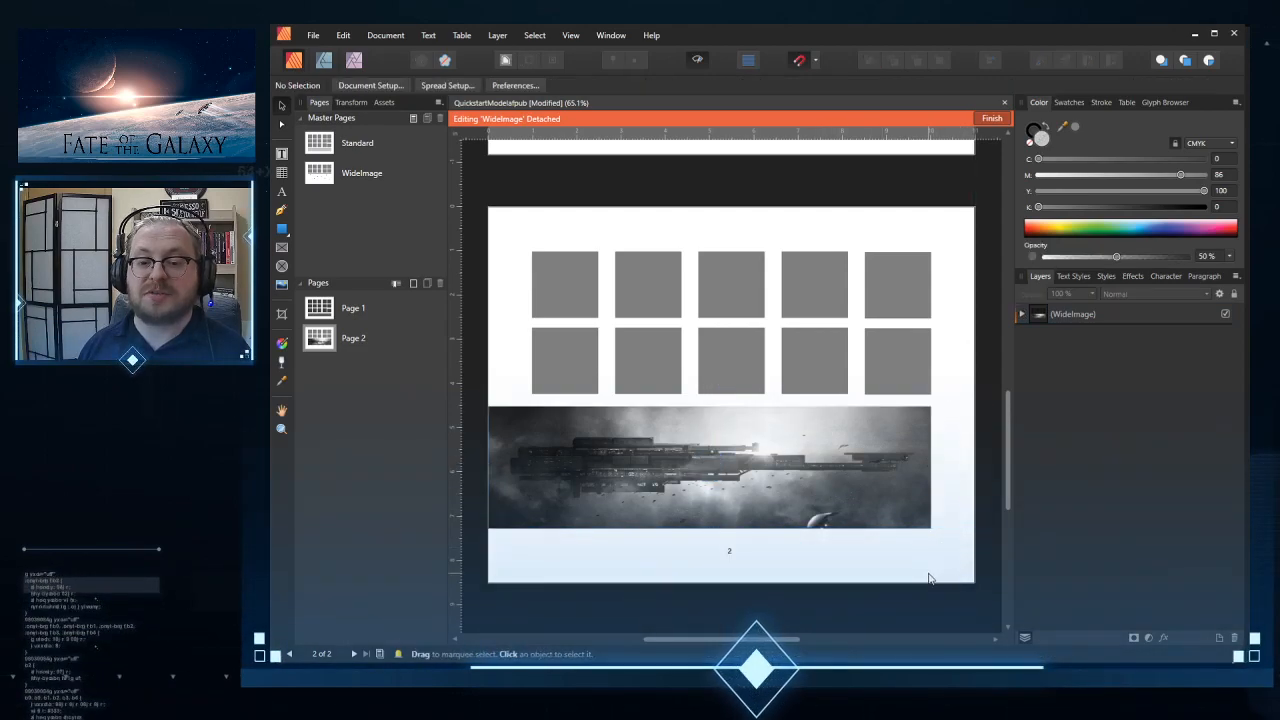
{"action": "left_click", "coordinate": [900, 505]}
{"action": "left_click_drag", "start_coordinate": [931, 527], "coordinate": [976, 582]}
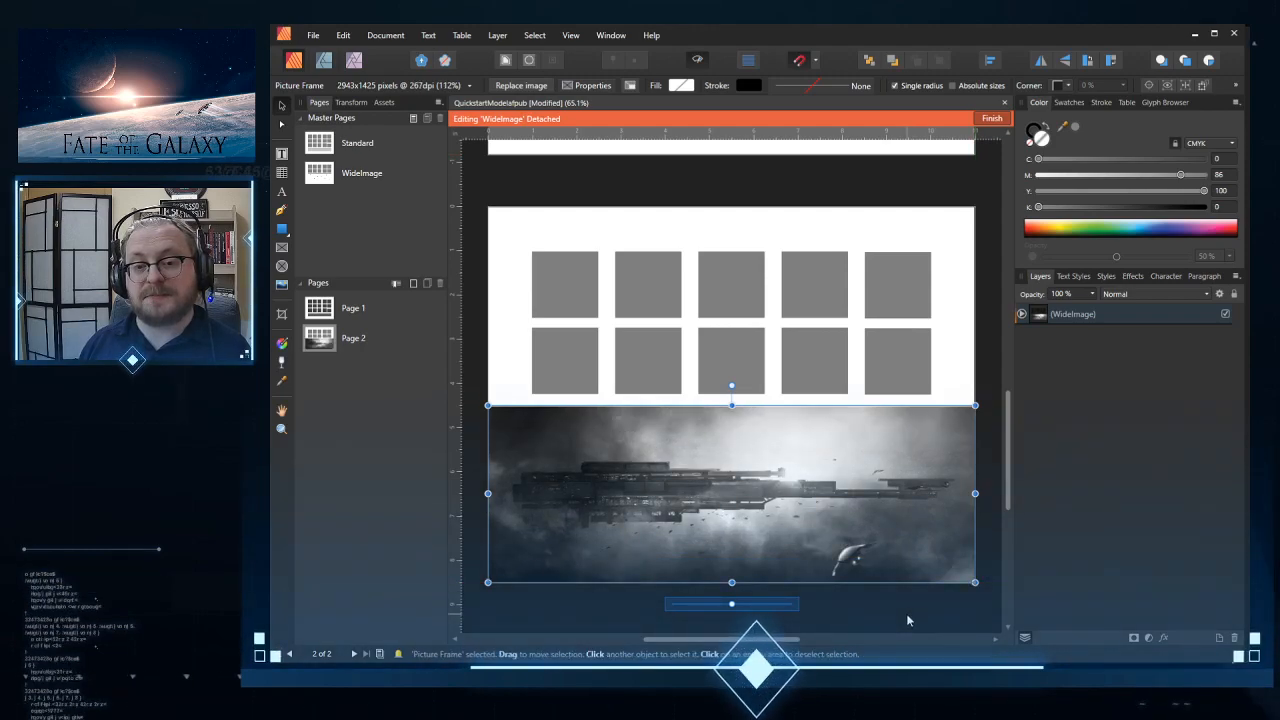
{"action": "left_click", "coordinate": [907, 617]}
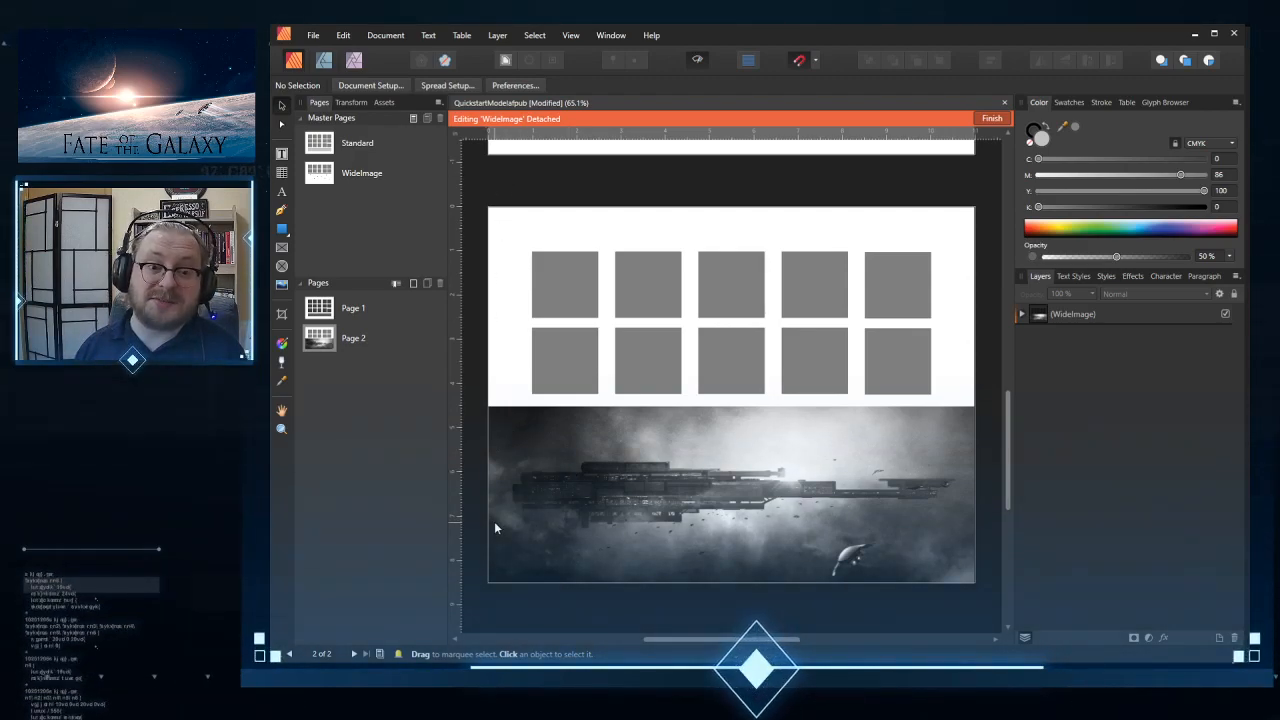
Step: Shrink the picture frame to about 9 × 3.6 in, with its sides in line with the outer columns of squares
{"action": "scroll", "coordinate": [503, 543], "scroll_direction": "down", "scroll_amount": 1}
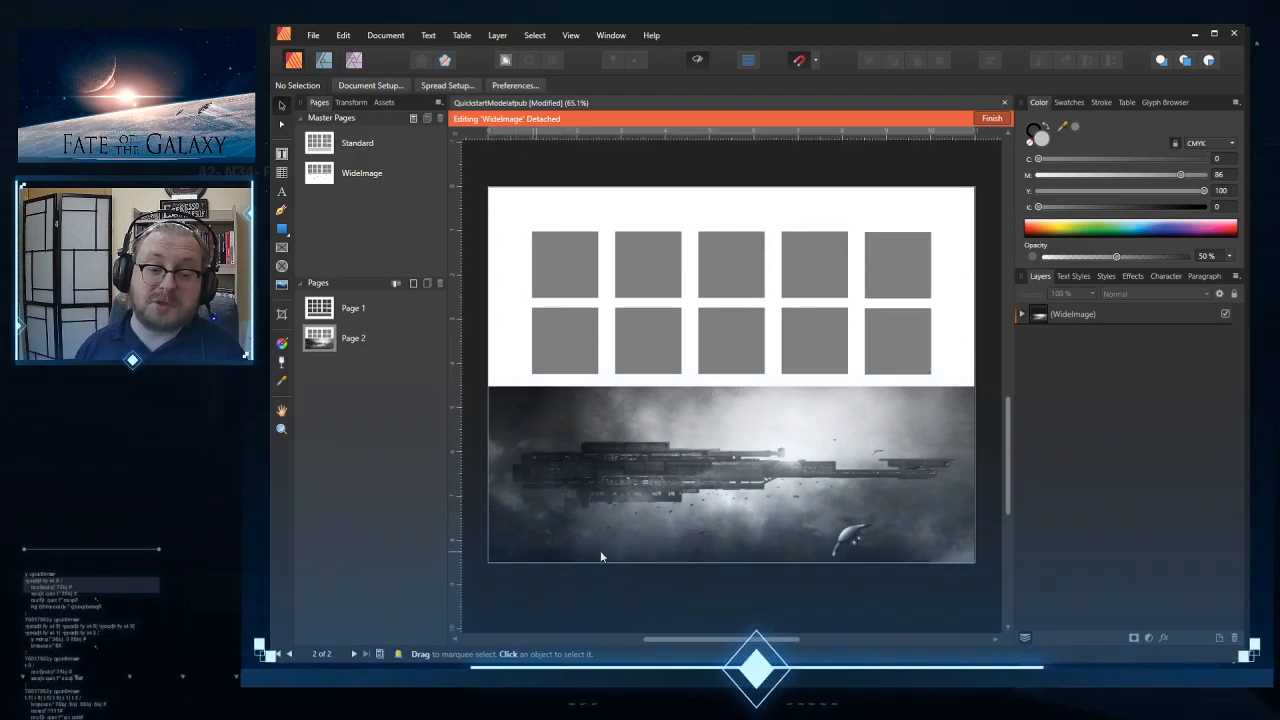
{"action": "left_click", "coordinate": [757, 549]}
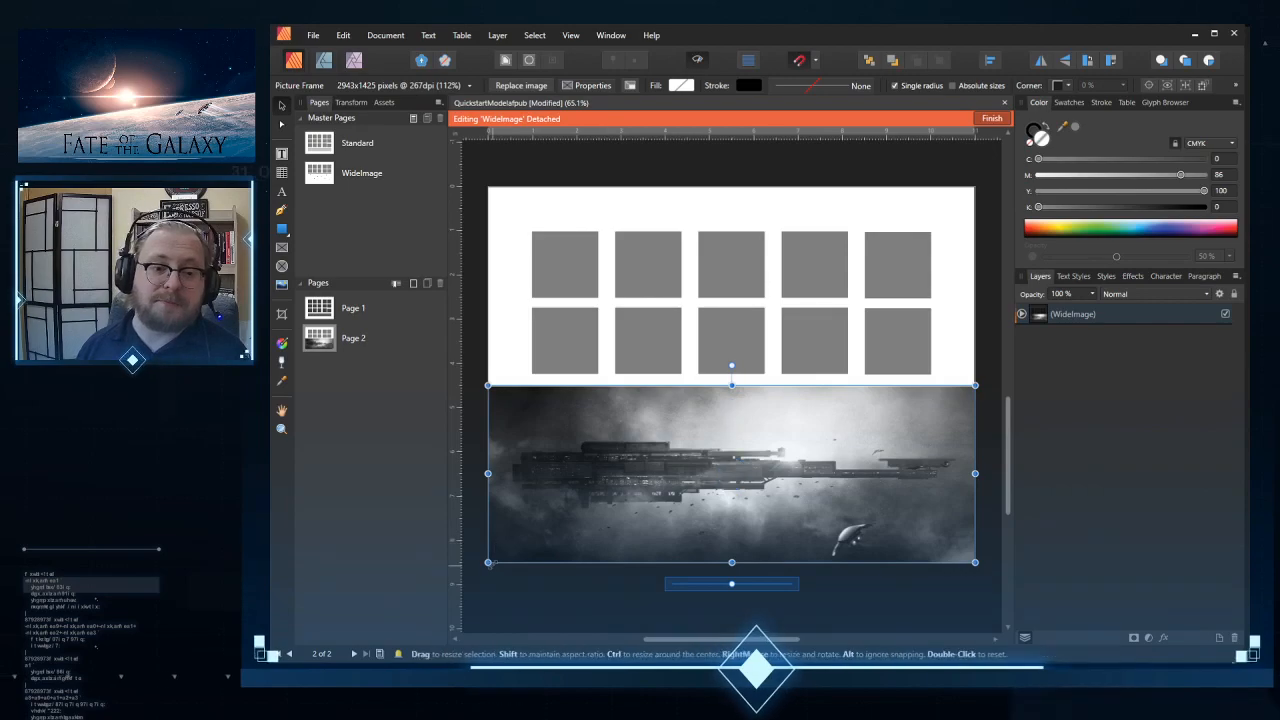
{"action": "left_click_drag", "start_coordinate": [489, 562], "coordinate": [532, 546]}
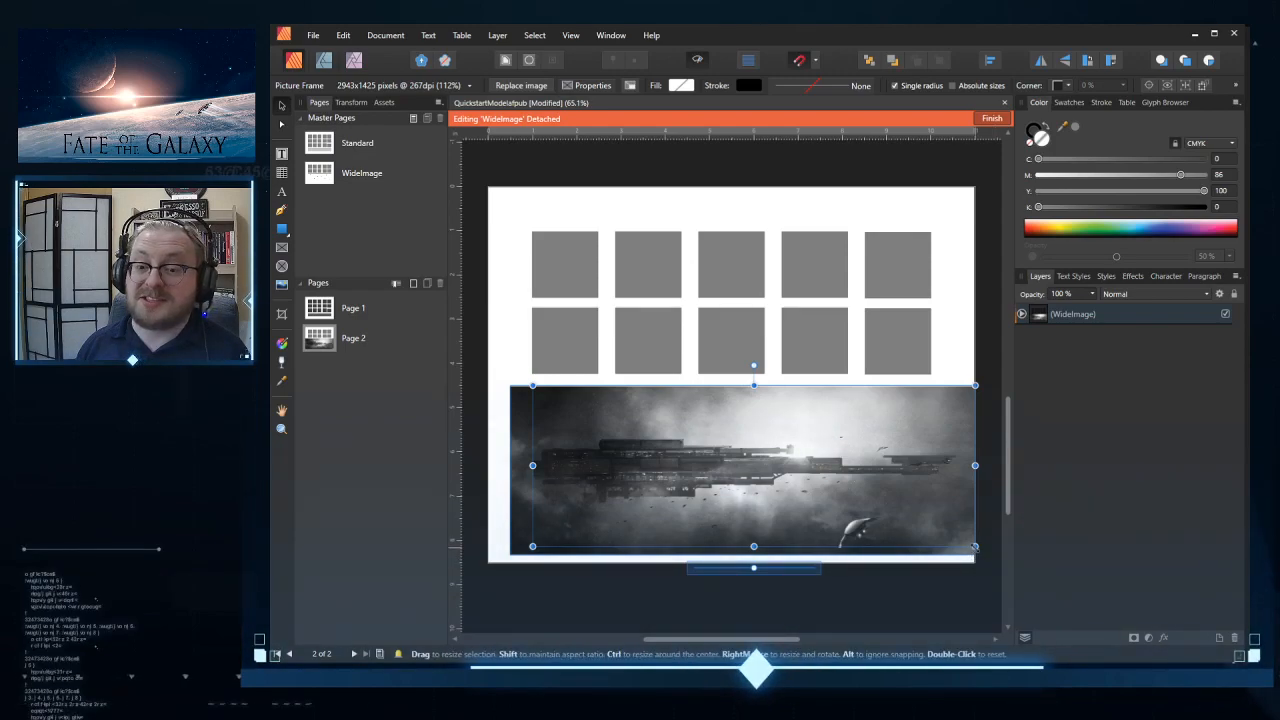
{"action": "left_click_drag", "start_coordinate": [974, 546], "coordinate": [930, 546]}
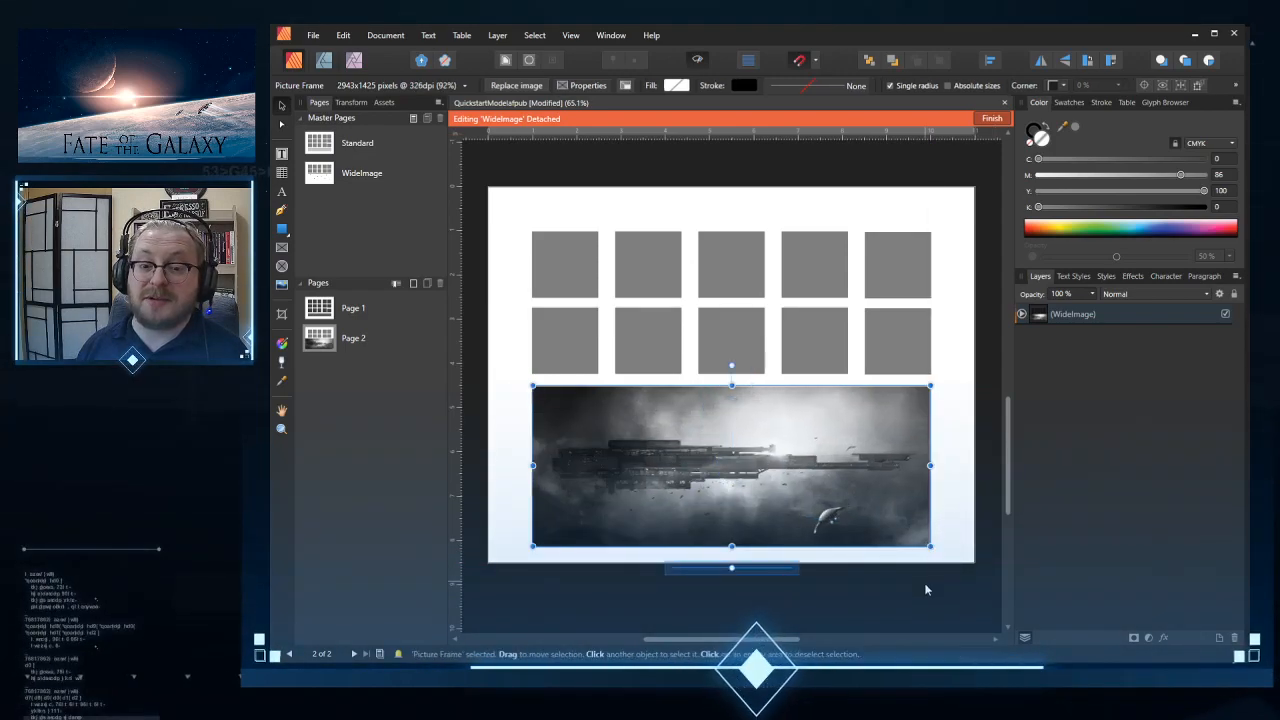
{"action": "mouse_move", "coordinate": [723, 534]}
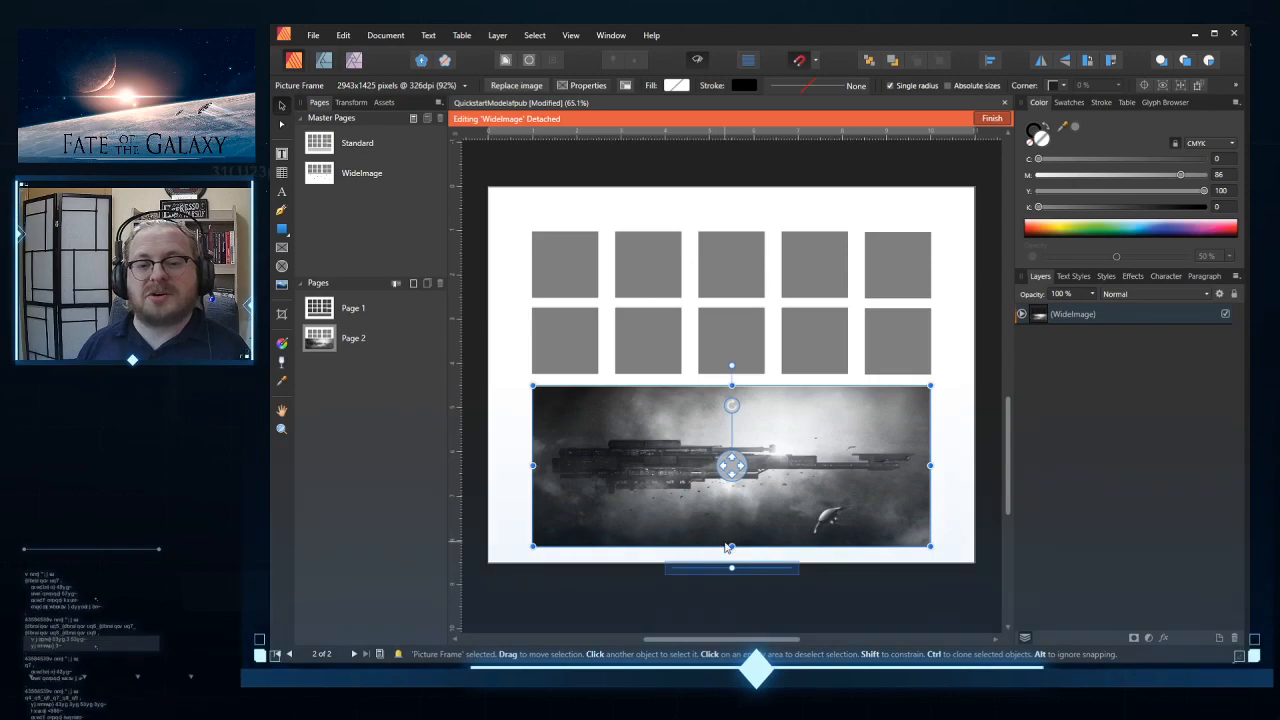
{"action": "left_click_drag", "start_coordinate": [731, 546], "coordinate": [731, 528]}
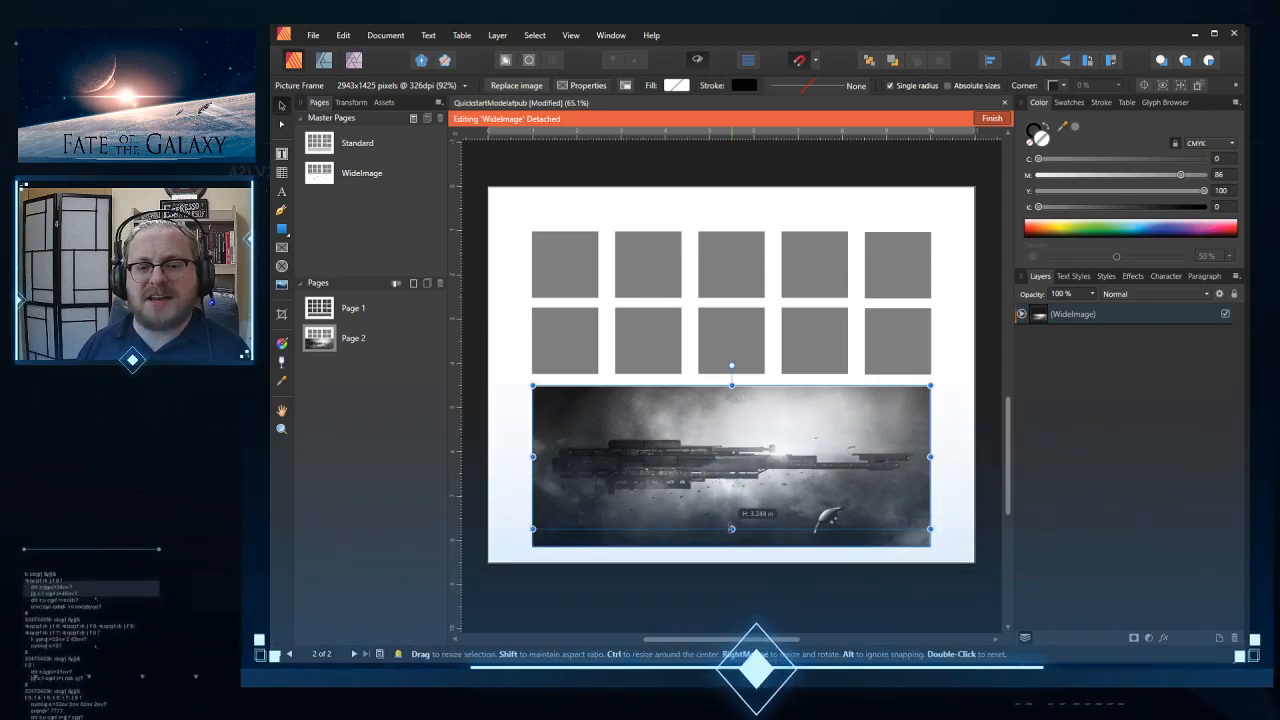
{"action": "left_click", "coordinate": [754, 574]}
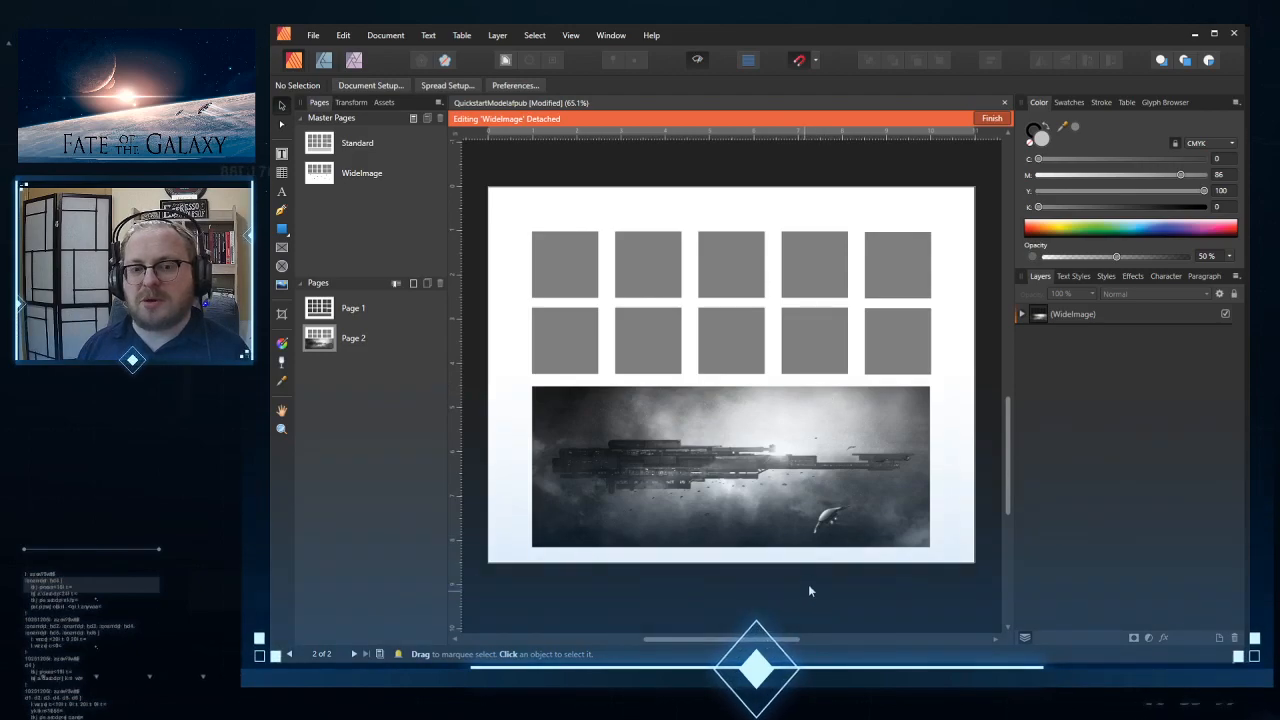
Step: Adjust the picture frame's right edge to line up with the right edge of the last column of squares
{"action": "scroll", "coordinate": [945, 394], "scroll_direction": "up", "scroll_amount": 4}
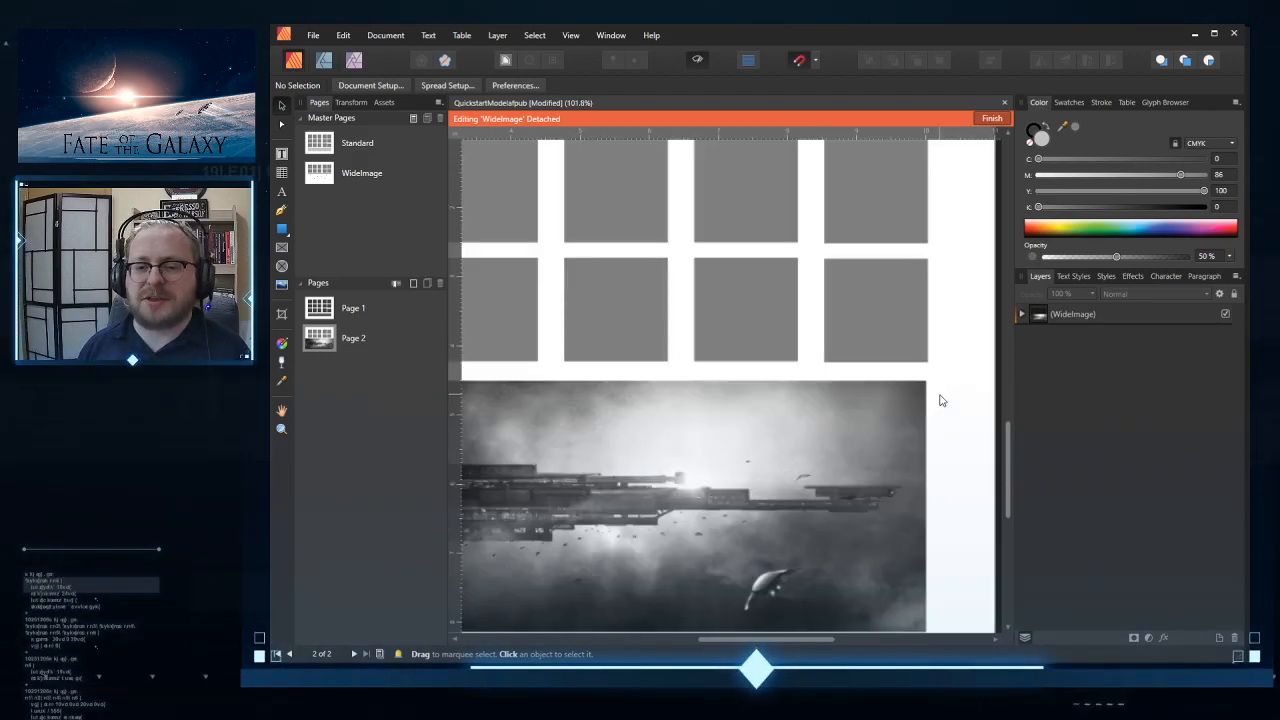
{"action": "left_click", "coordinate": [880, 495]}
{"action": "mouse_move", "coordinate": [912, 612]}
{"action": "left_mouse_down"}
{"action": "mouse_move", "coordinate": [932, 612]}
{"action": "mouse_move", "coordinate": [914, 595]}
{"action": "left_mouse_up"}
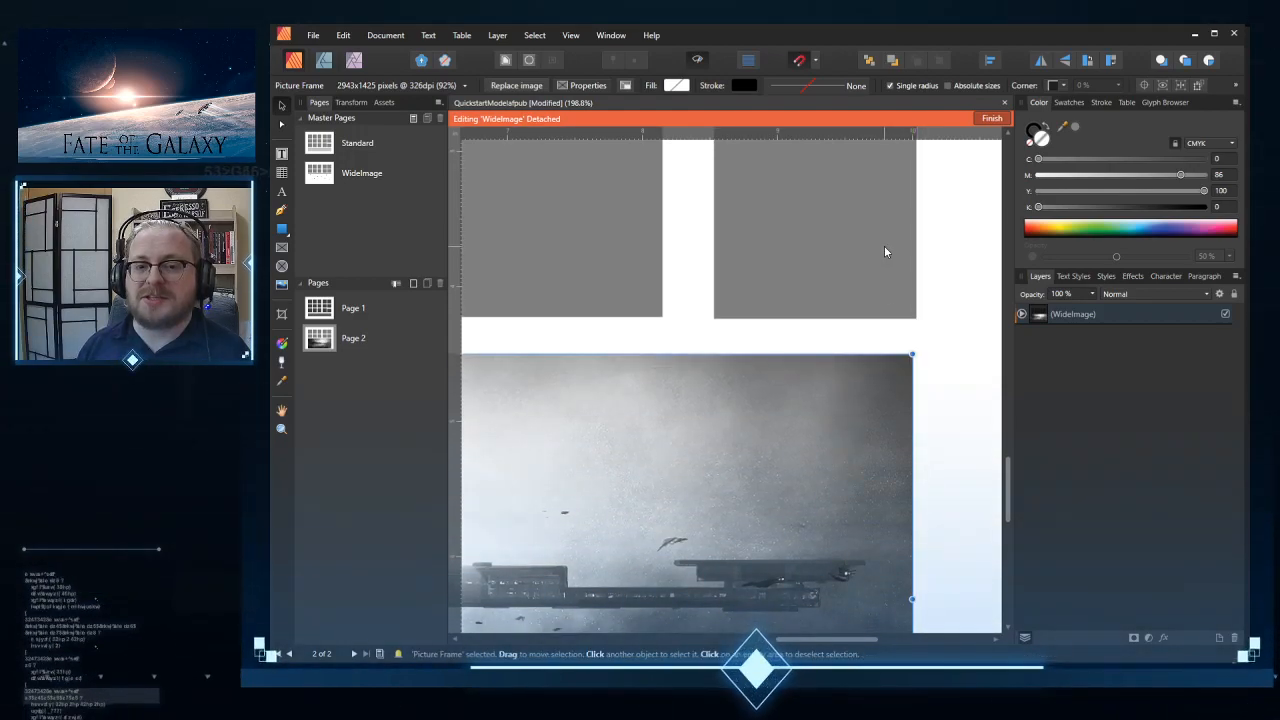
Step: Finish the detached edit of the WideImage master on page 2 and check that its picture frame is locked
{"action": "left_click", "coordinate": [884, 252]}
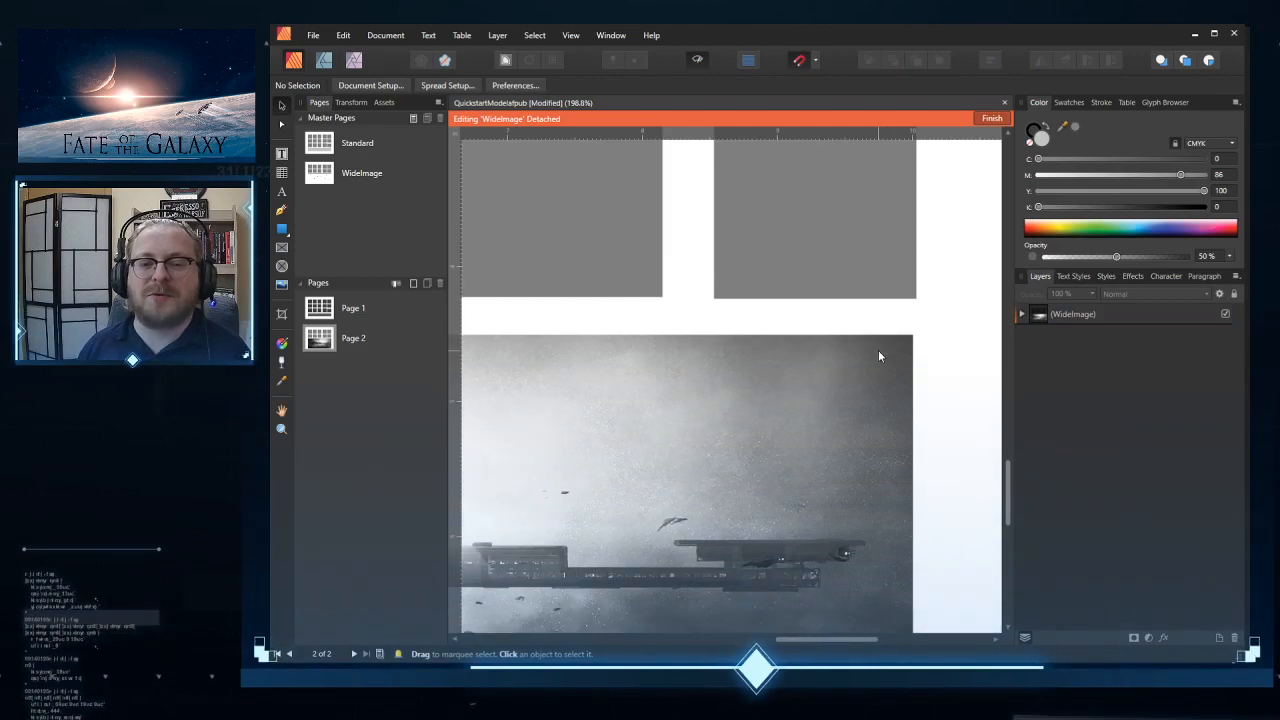
{"action": "scroll", "coordinate": [879, 349], "scroll_direction": "down", "scroll_amount": 5}
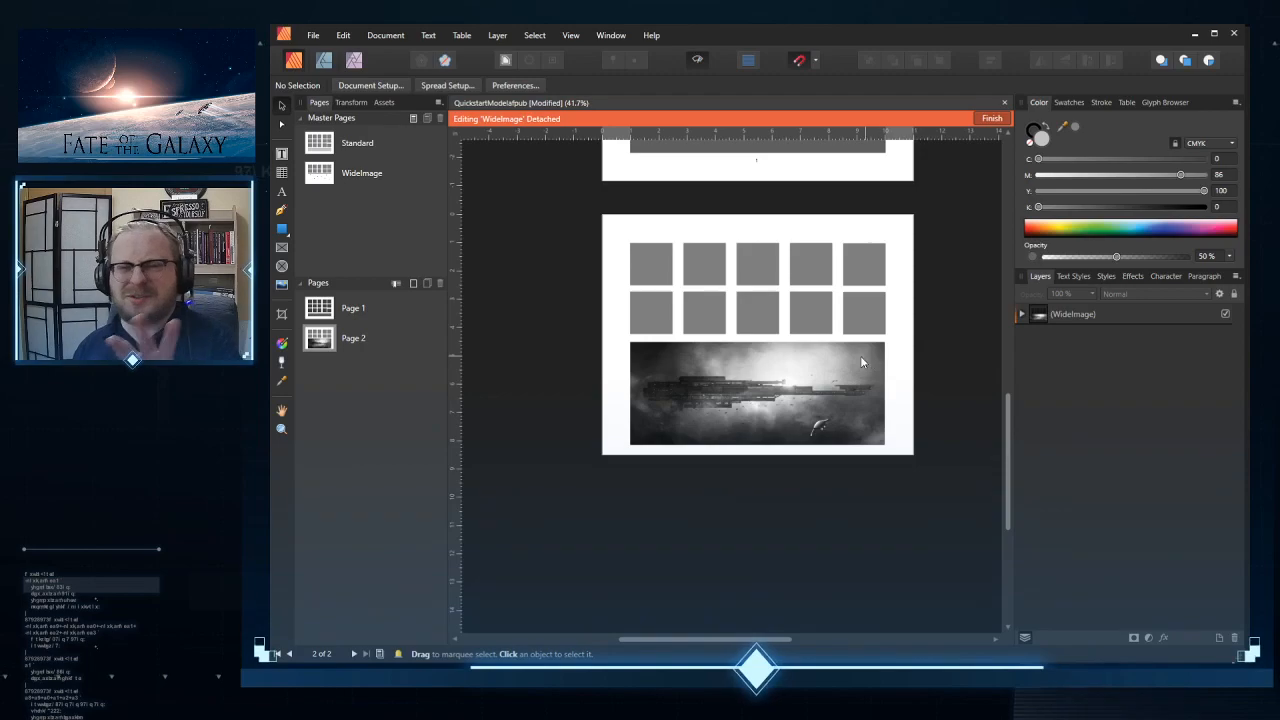
{"action": "left_click", "coordinate": [858, 357]}
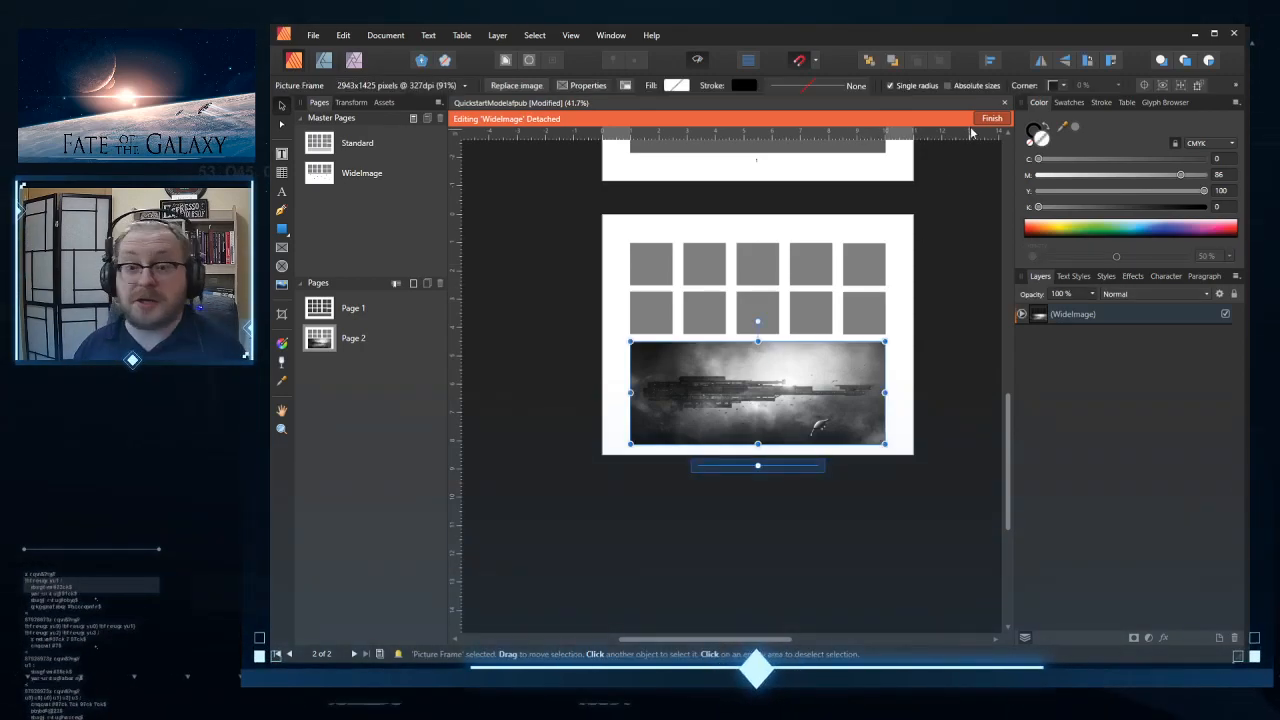
{"action": "left_click", "coordinate": [932, 435]}
{"action": "scroll", "coordinate": [910, 455], "scroll_direction": "up", "scroll_amount": 2}
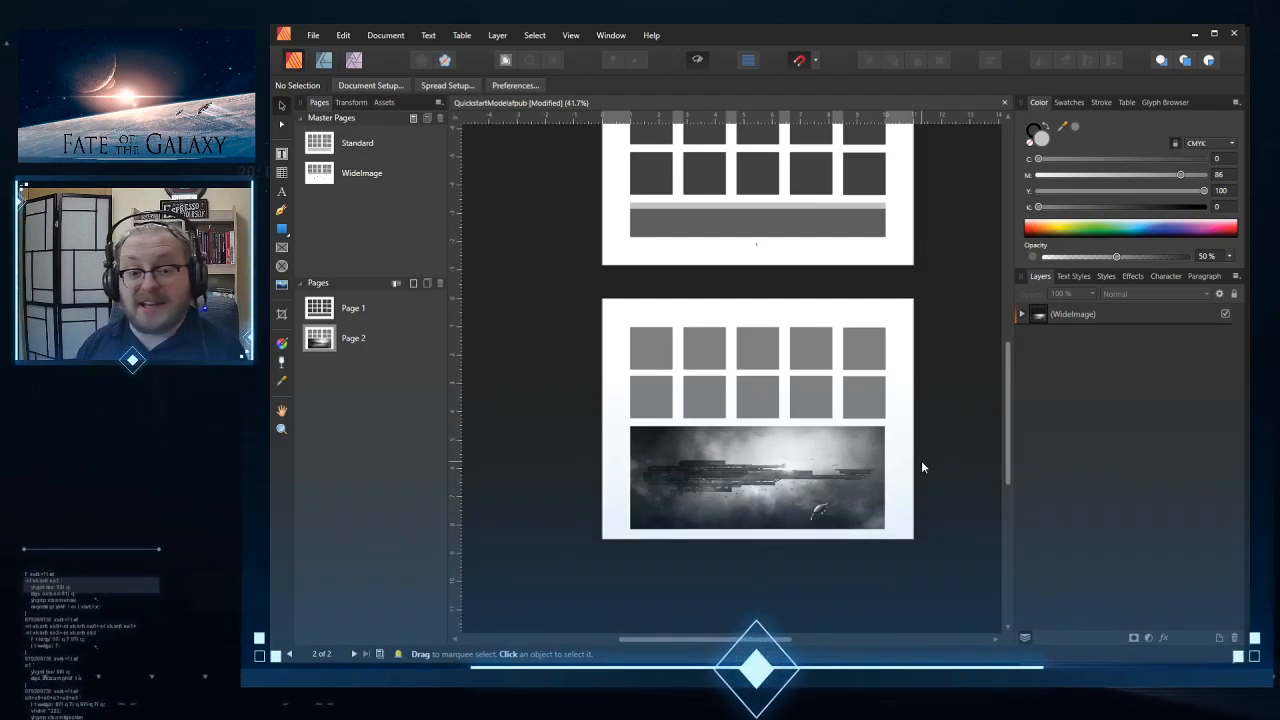
{"action": "left_click", "coordinate": [805, 496]}
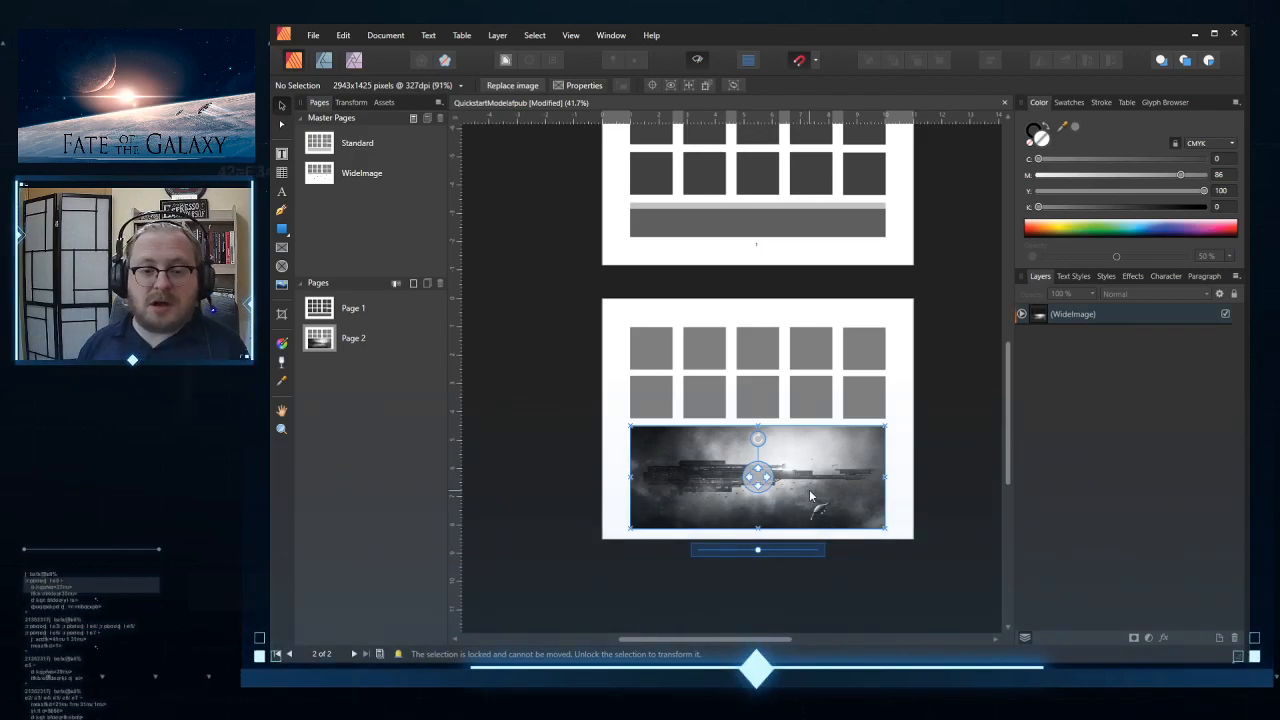
{"action": "left_click", "coordinate": [938, 488]}
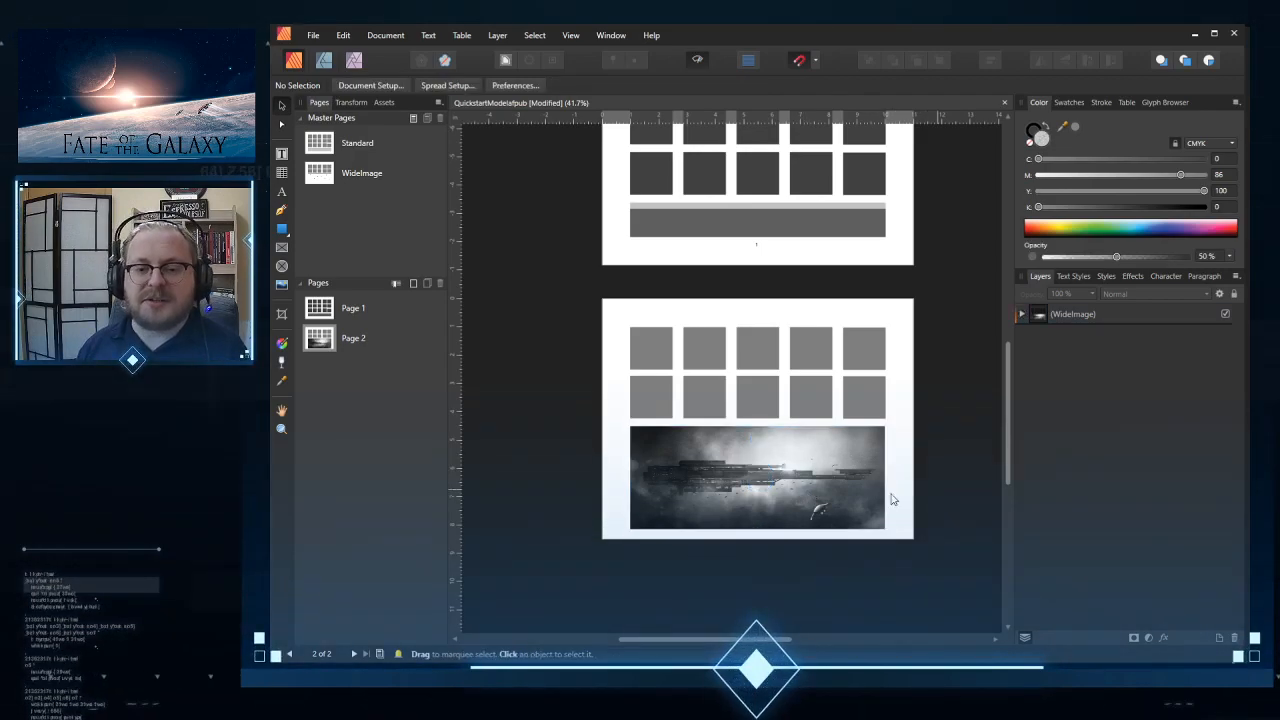
Step: Paste a copy of the wide spaceship picture frame on page 2, move it over the grey squares above the original, and delete it
{"action": "key", "text": "ctrl+v"}
{"action": "left_click_drag", "start_coordinate": [815, 505], "coordinate": [818, 393]}
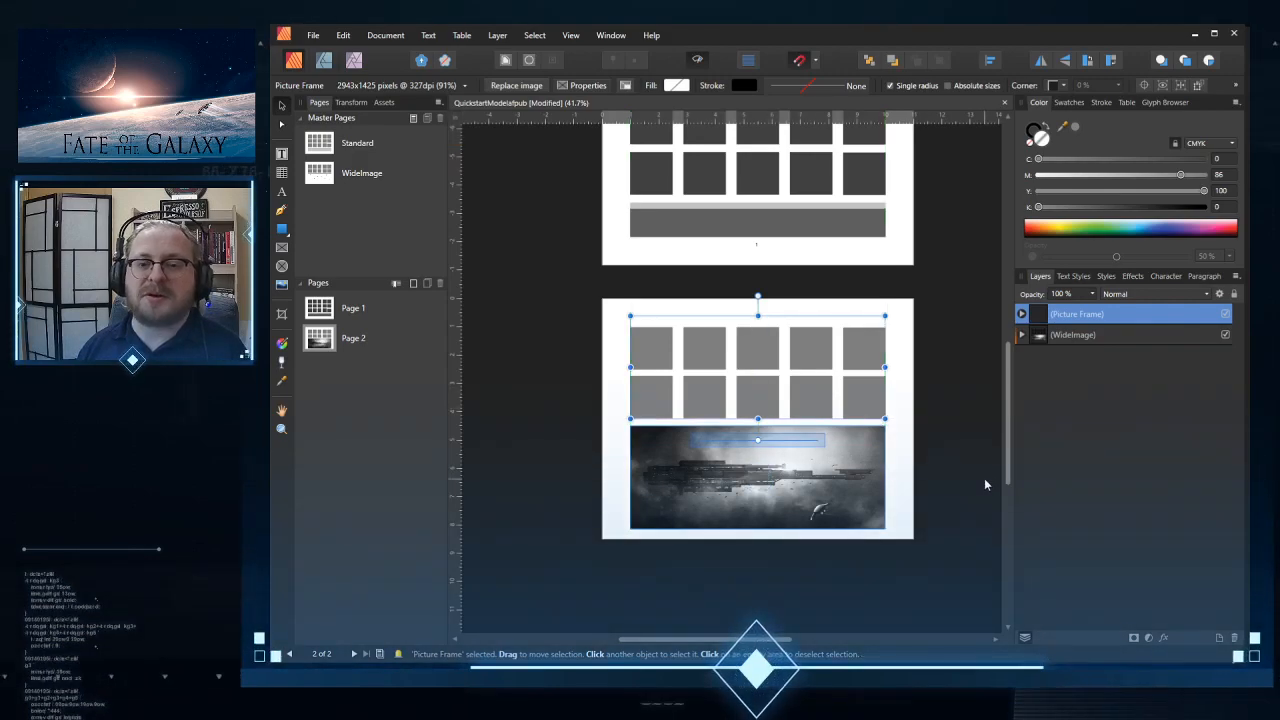
{"action": "left_click", "coordinate": [980, 478]}
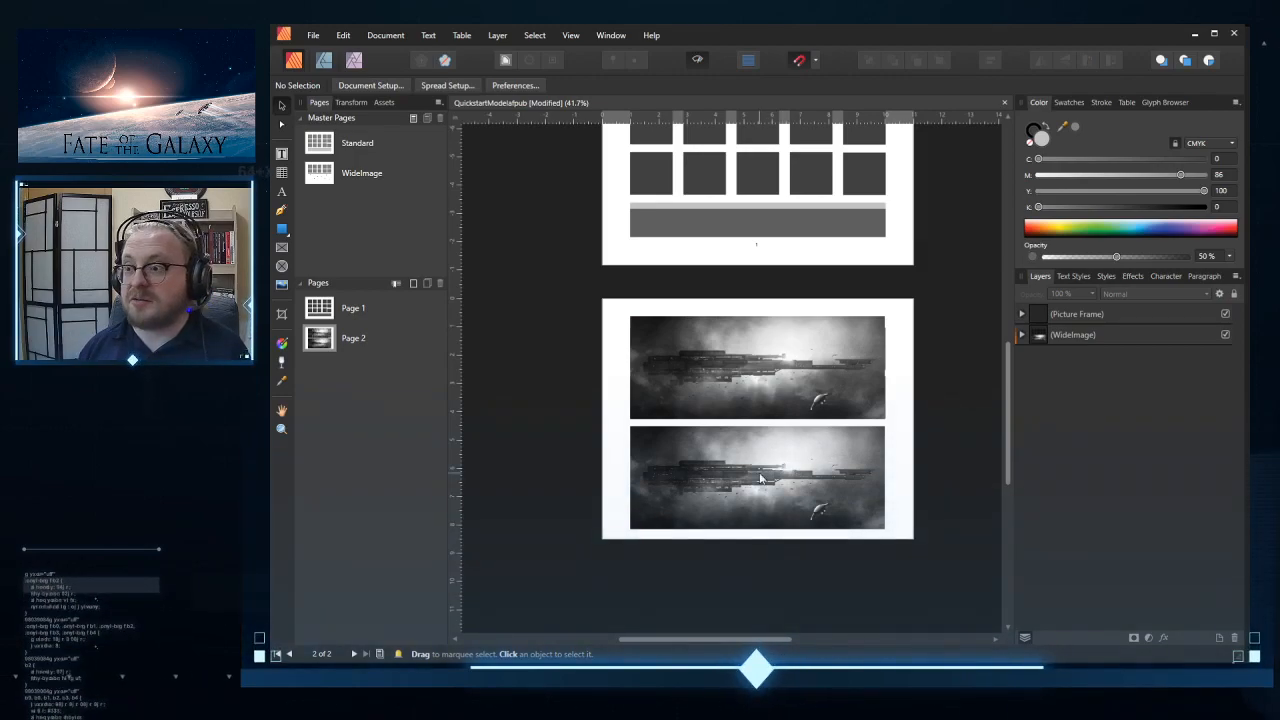
{"action": "left_click", "coordinate": [840, 349]}
{"action": "mouse_move", "coordinate": [840, 349]}
{"action": "left_mouse_down"}
{"action": "mouse_move", "coordinate": [840, 388]}
{"action": "mouse_move", "coordinate": [838, 366]}
{"action": "left_mouse_up"}
{"action": "key", "text": "Delete"}
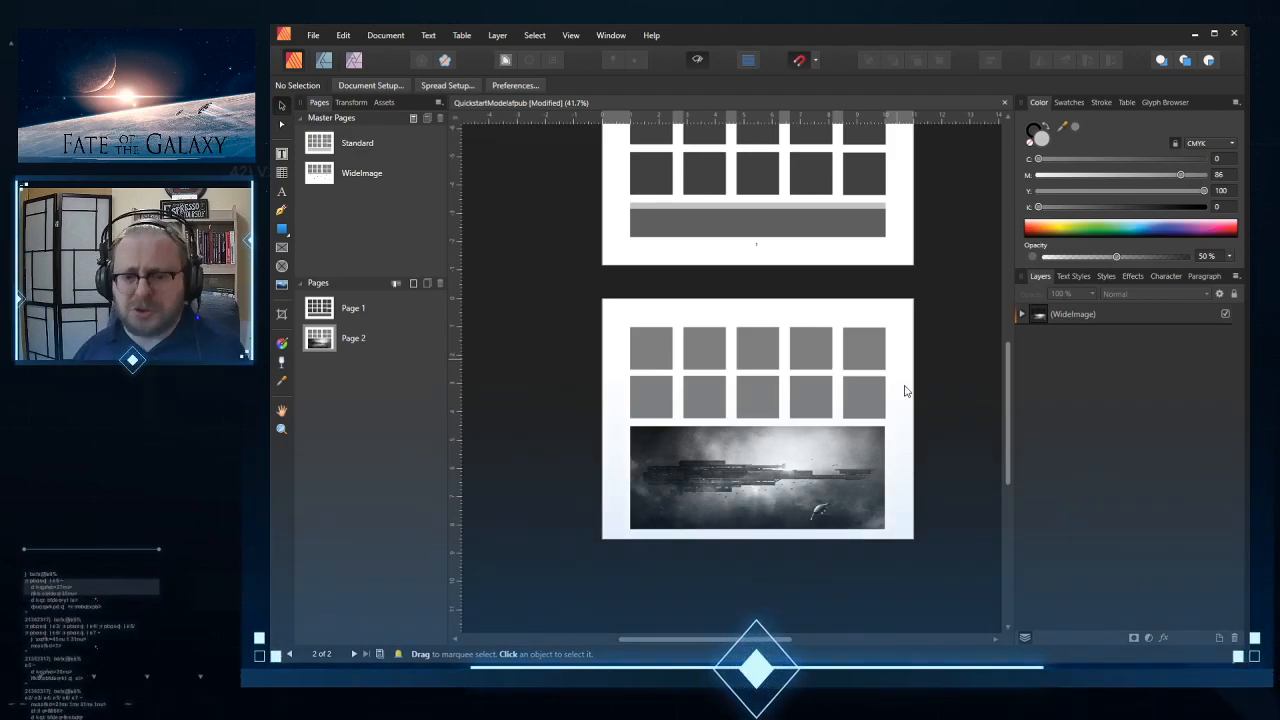
Step: Edit the WideImage master detached on page 2 and slightly adjust the right edge of its picture frame
{"action": "left_click", "coordinate": [859, 459]}
{"action": "scroll", "coordinate": [880, 455], "scroll_direction": "up", "scroll_amount": 2}
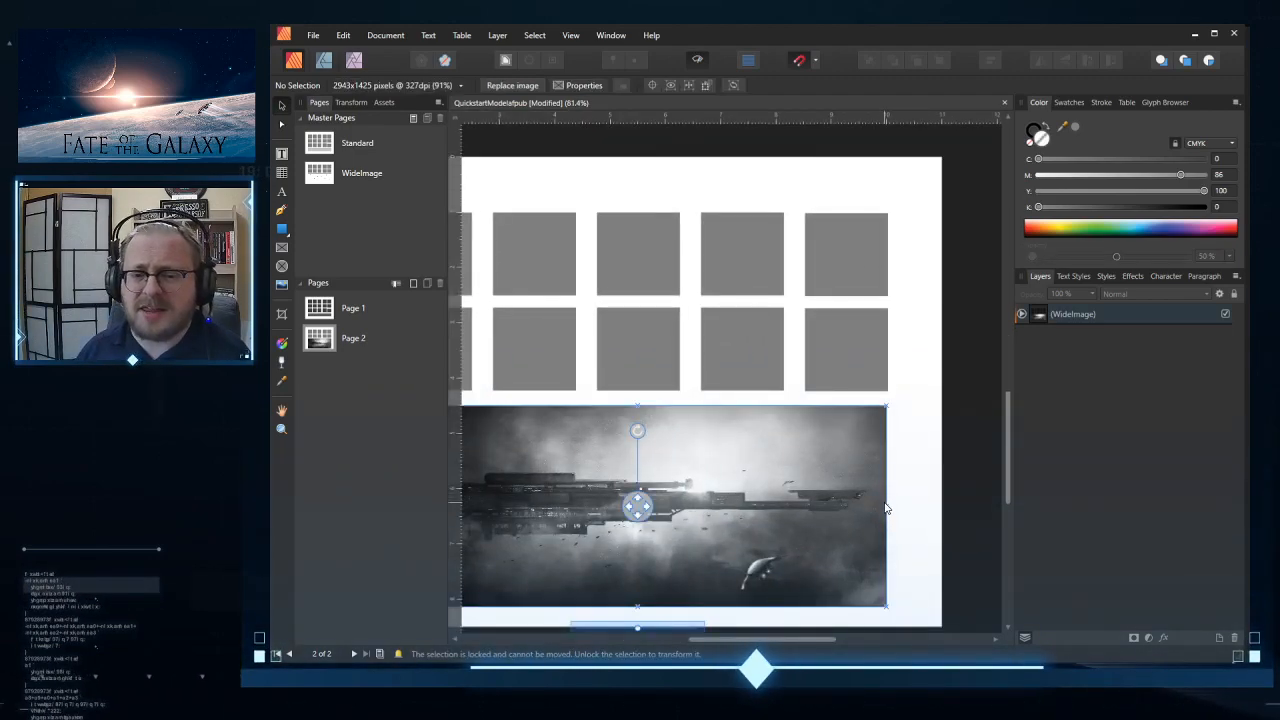
{"action": "right_click", "coordinate": [1088, 318]}
{"action": "left_click", "coordinate": [1158, 395]}
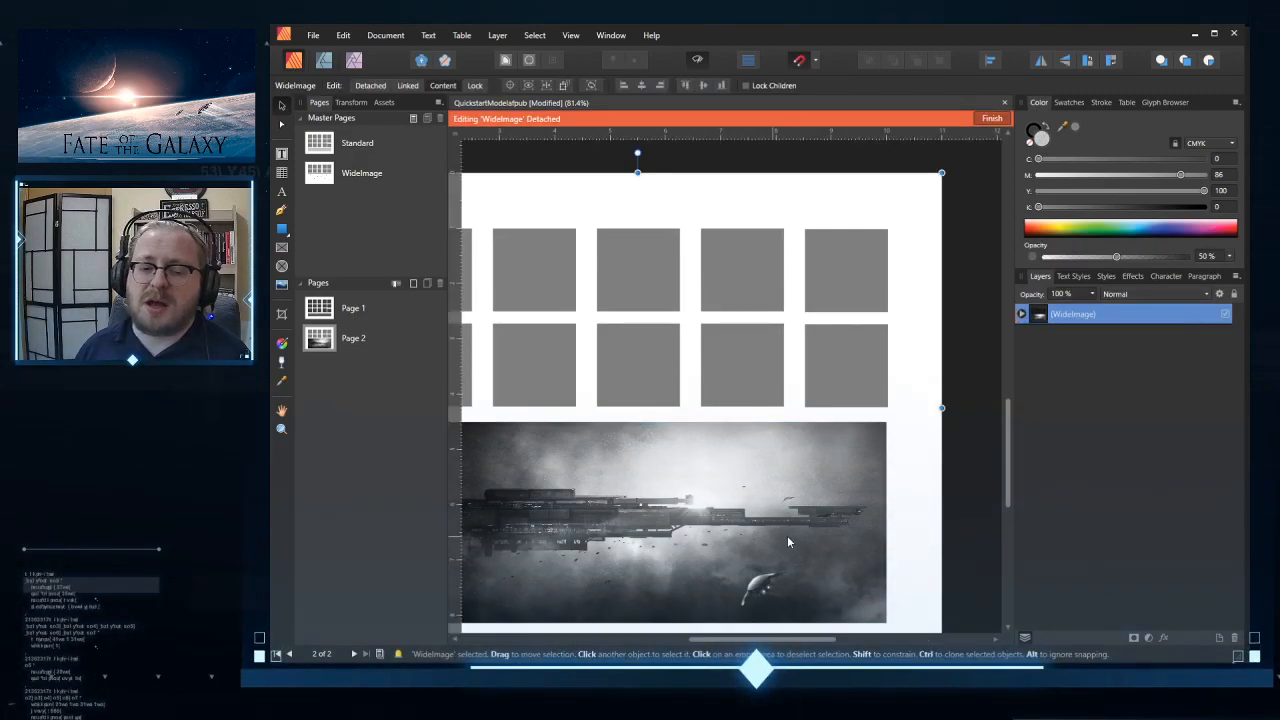
{"action": "left_click", "coordinate": [788, 542]}
{"action": "mouse_move", "coordinate": [887, 523]}
{"action": "left_mouse_down"}
{"action": "mouse_move", "coordinate": [912, 523]}
{"action": "mouse_move", "coordinate": [886, 522]}
{"action": "left_mouse_up"}
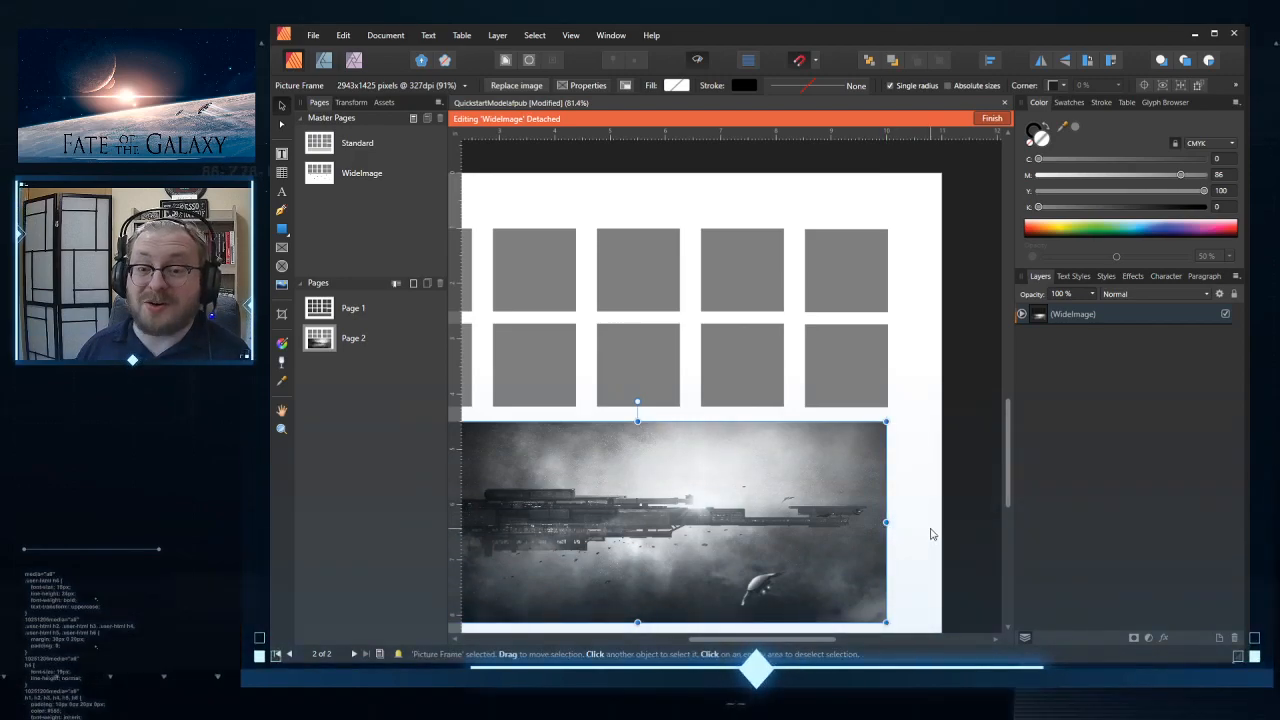
{"action": "scroll", "coordinate": [930, 534], "scroll_direction": "down", "scroll_amount": 3}
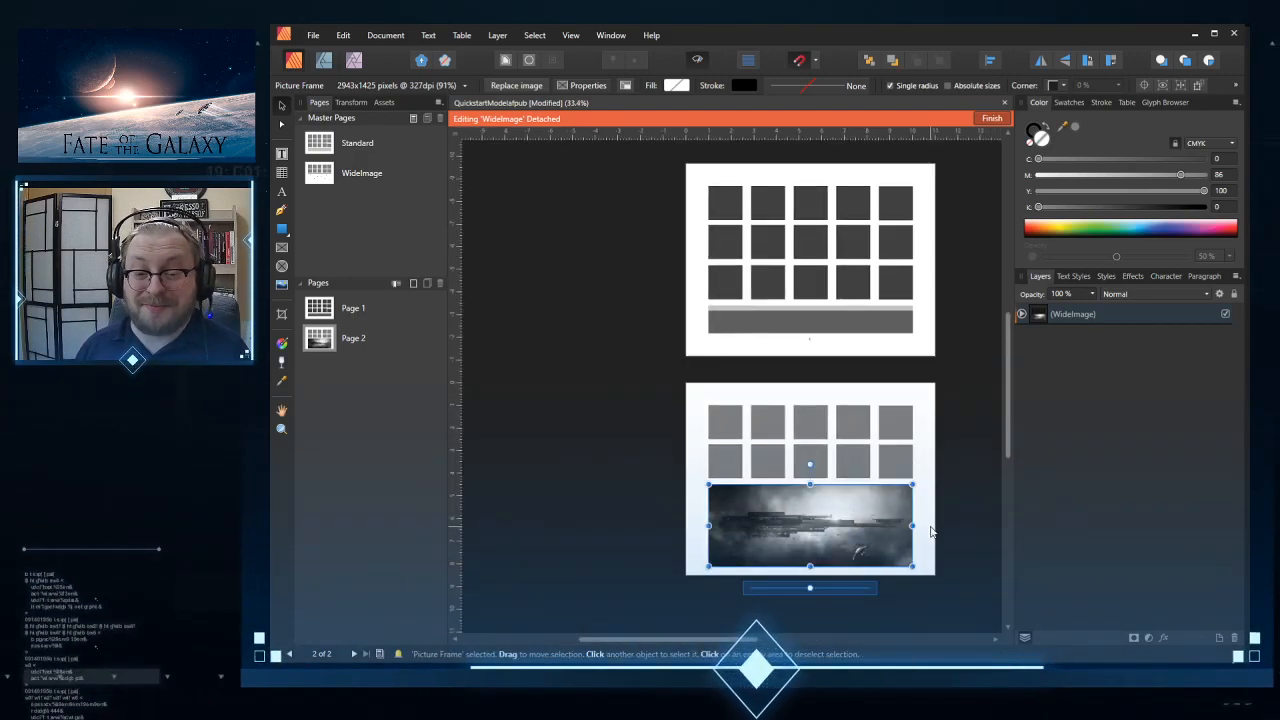
Step: Open the WideImage master page and add a new blank 11 x 8.5 in print master
{"action": "left_click", "coordinate": [361, 173]}
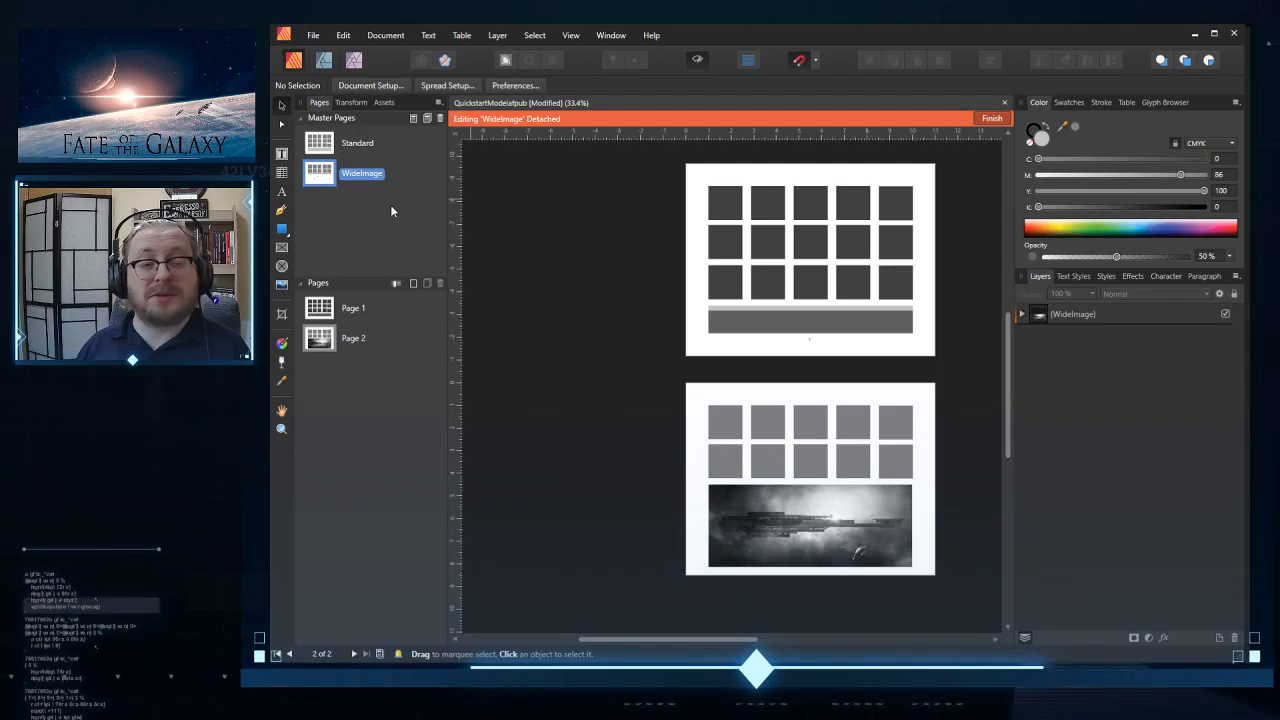
{"action": "double_click", "coordinate": [322, 174]}
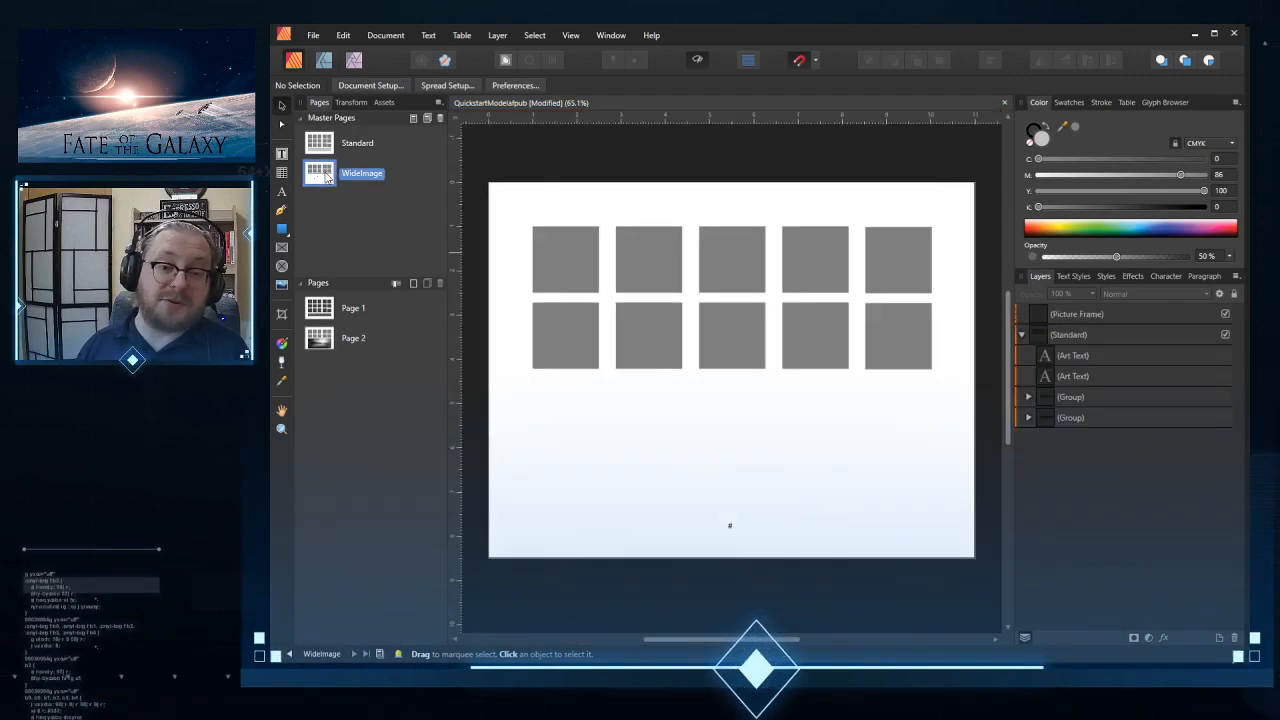
{"action": "left_click", "coordinate": [323, 139]}
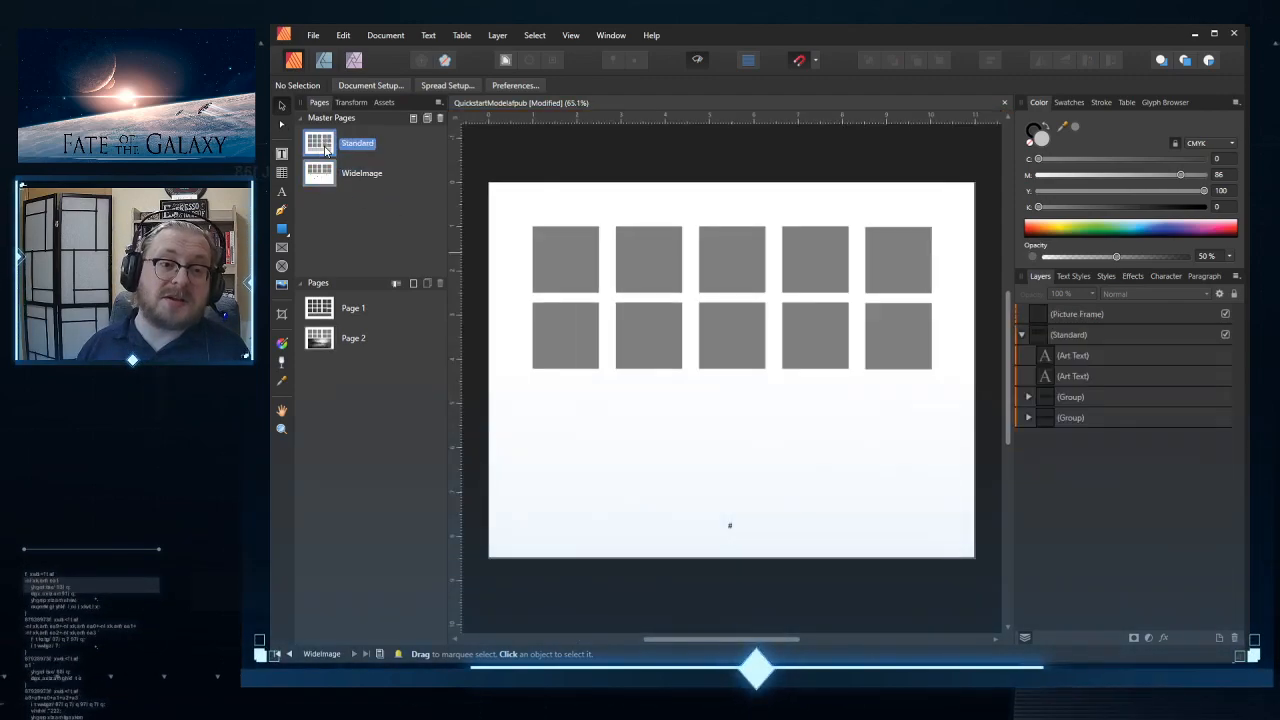
{"action": "right_click", "coordinate": [333, 227]}
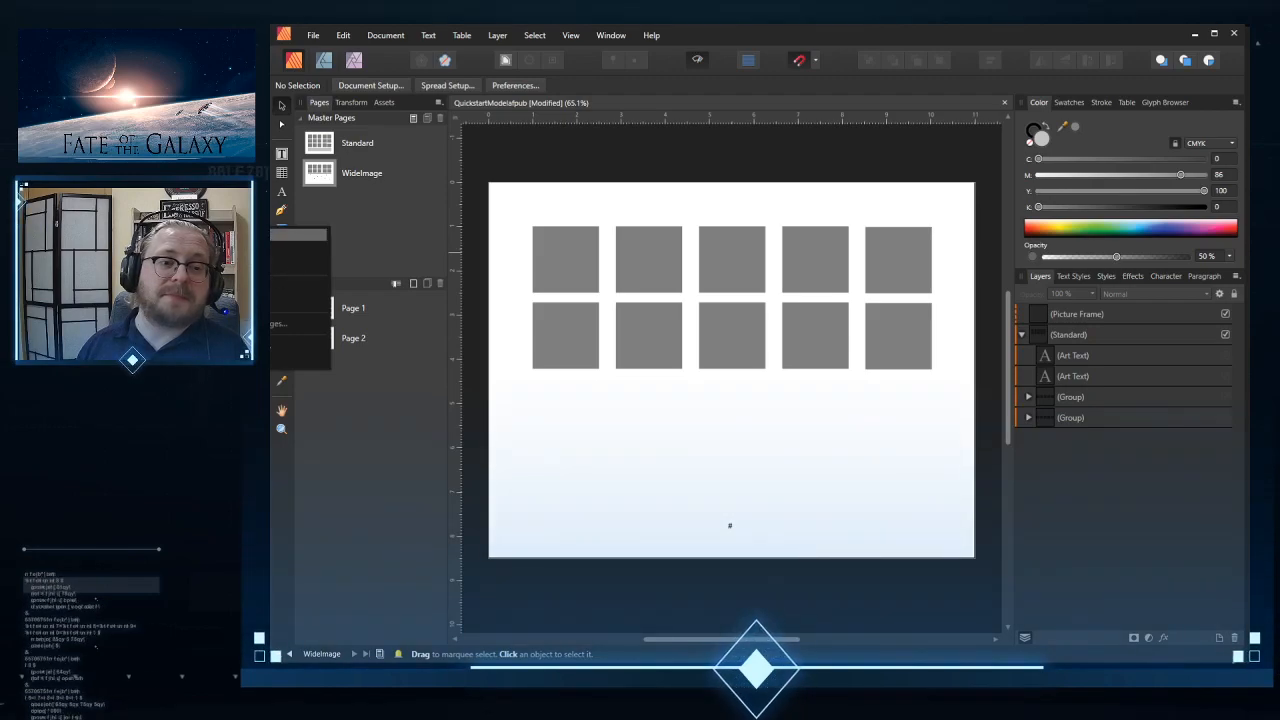
{"action": "left_click", "coordinate": [300, 234]}
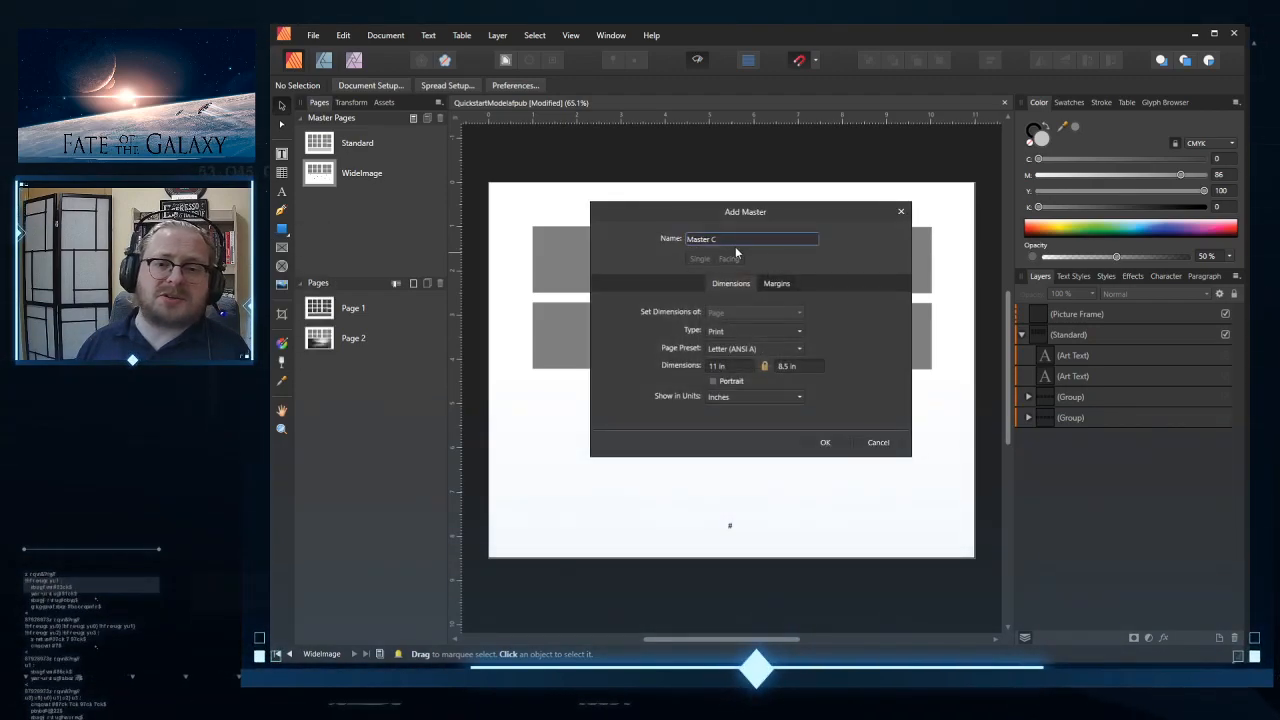
{"action": "left_click", "coordinate": [827, 443]}
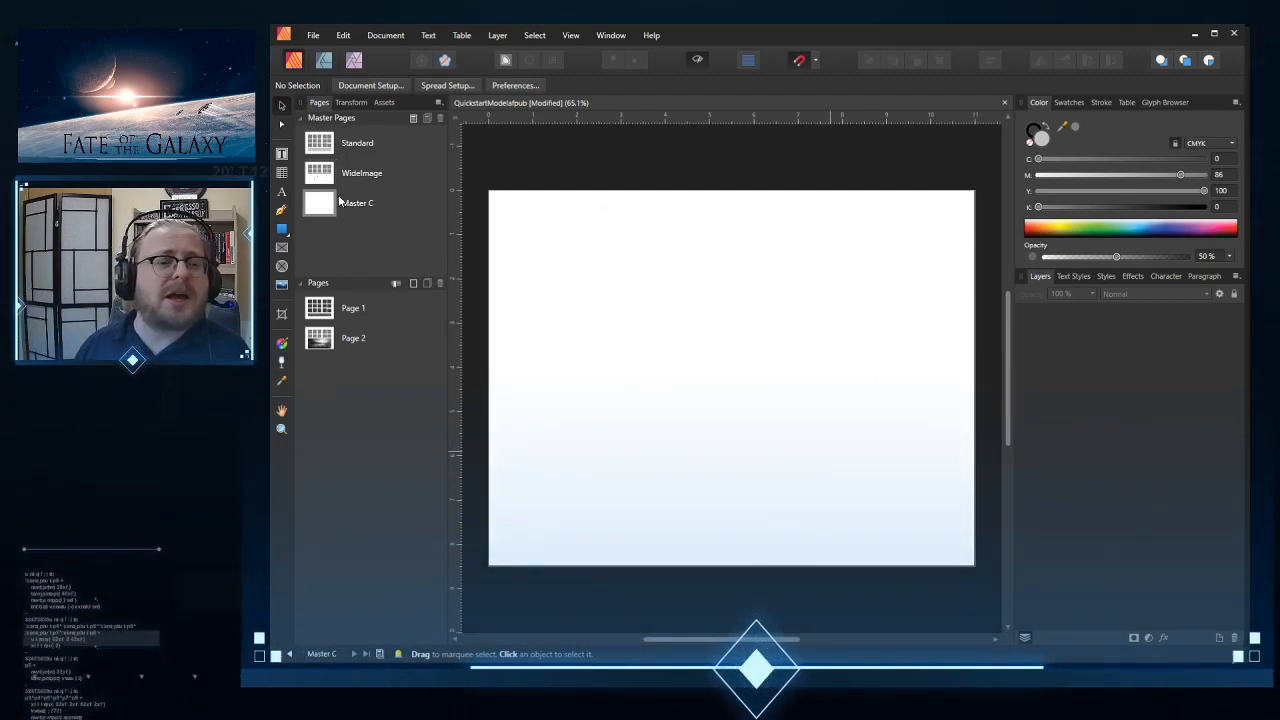
Step: Apply the Standard master to the new blank Master C with Replace Existing on
{"action": "left_click", "coordinate": [333, 207]}
{"action": "right_click", "coordinate": [333, 212]}
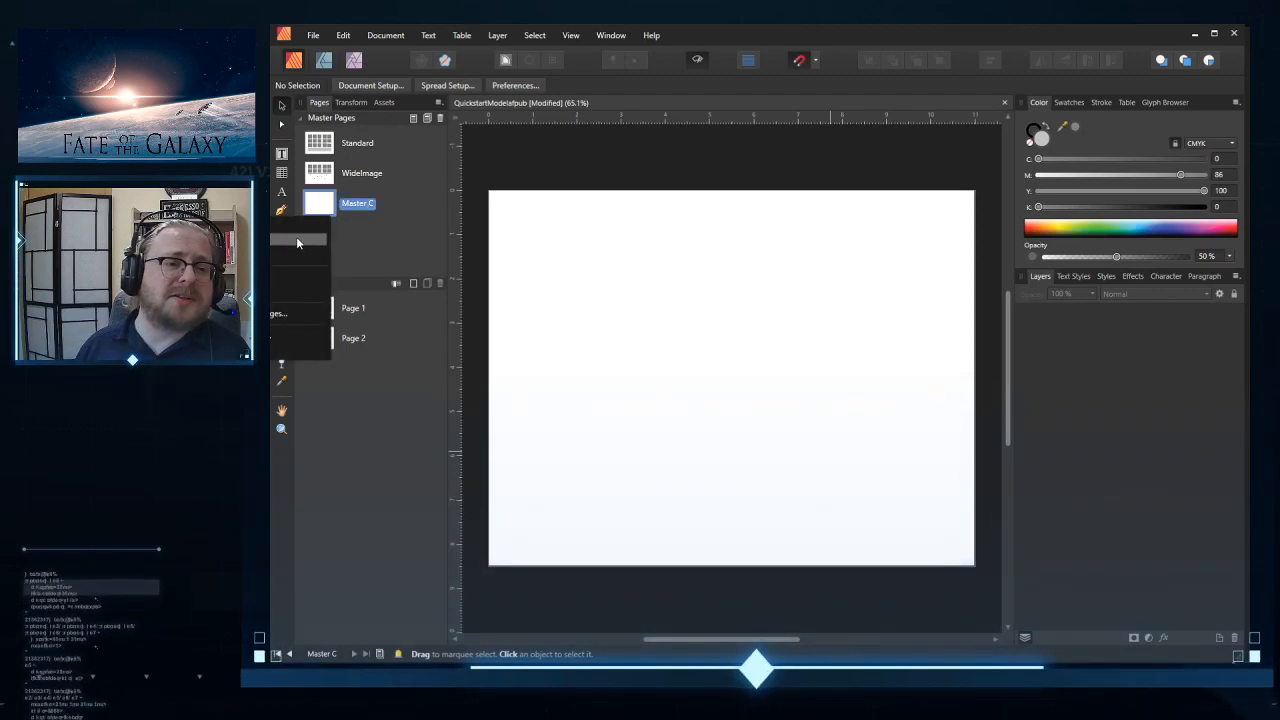
{"action": "left_click", "coordinate": [300, 271]}
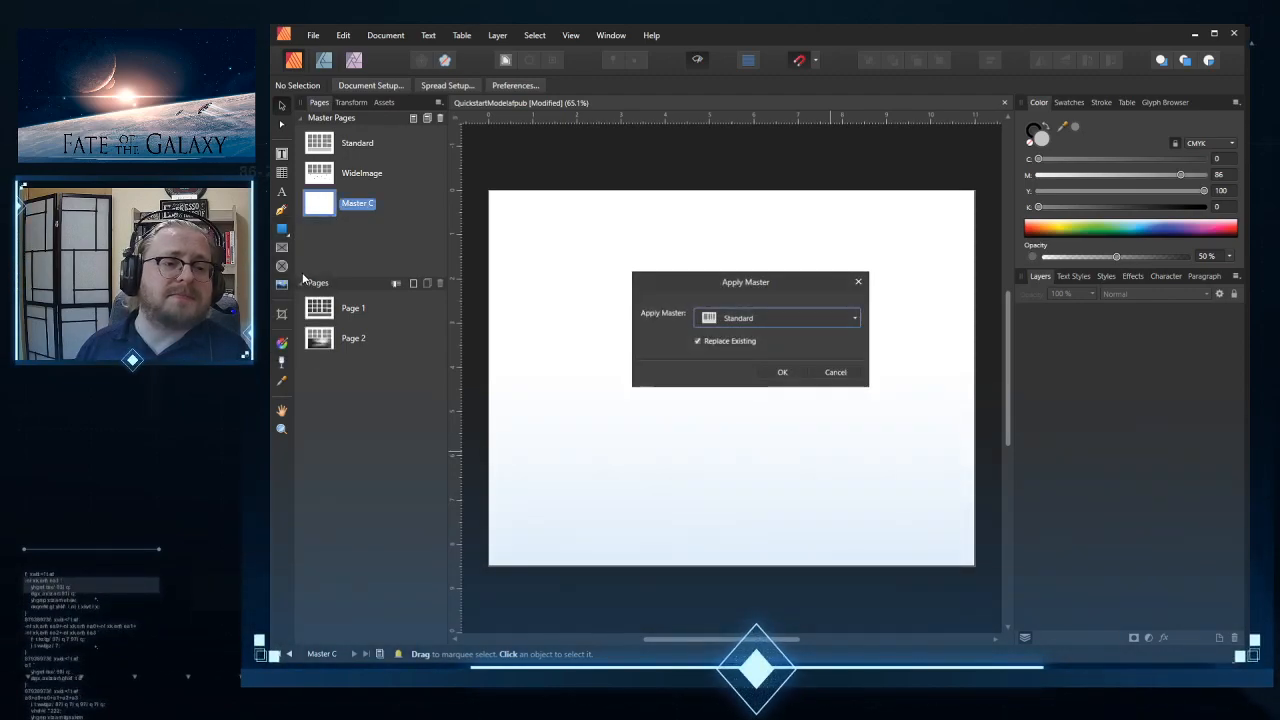
{"action": "left_click", "coordinate": [782, 373]}
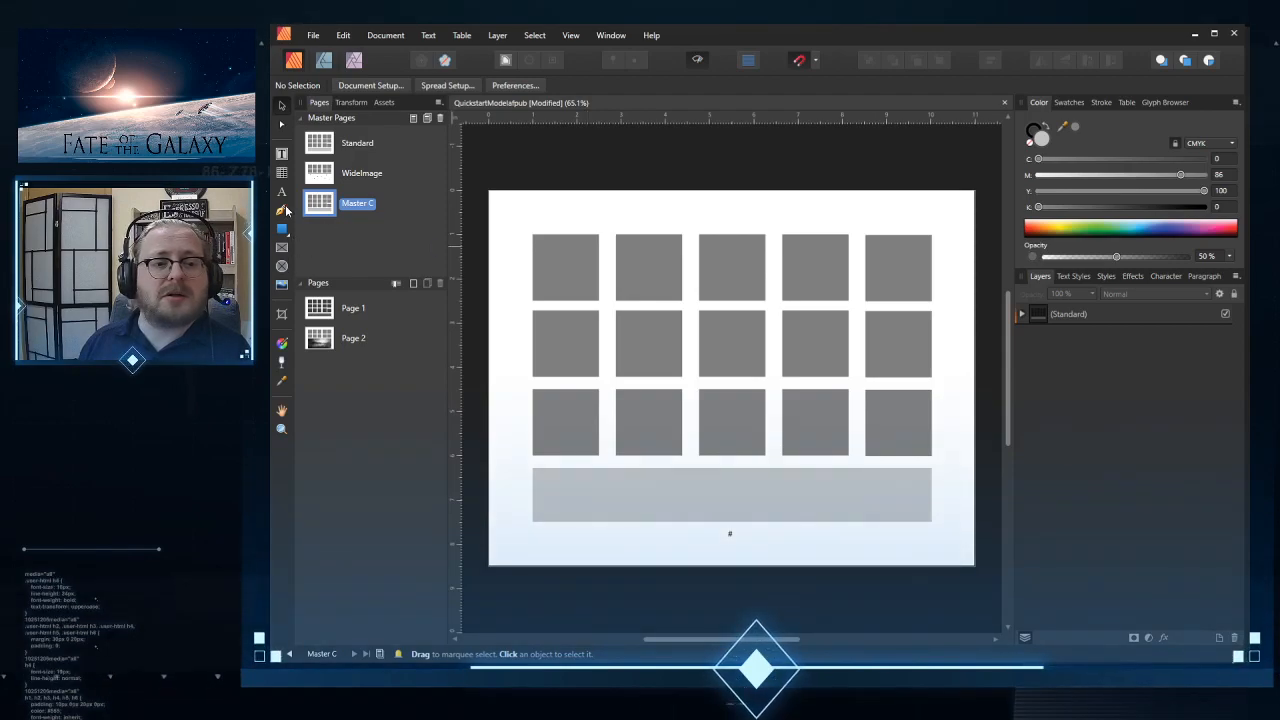
Step: Load the image file 54633830_l for placement on Master C
{"action": "left_click", "coordinate": [281, 288]}
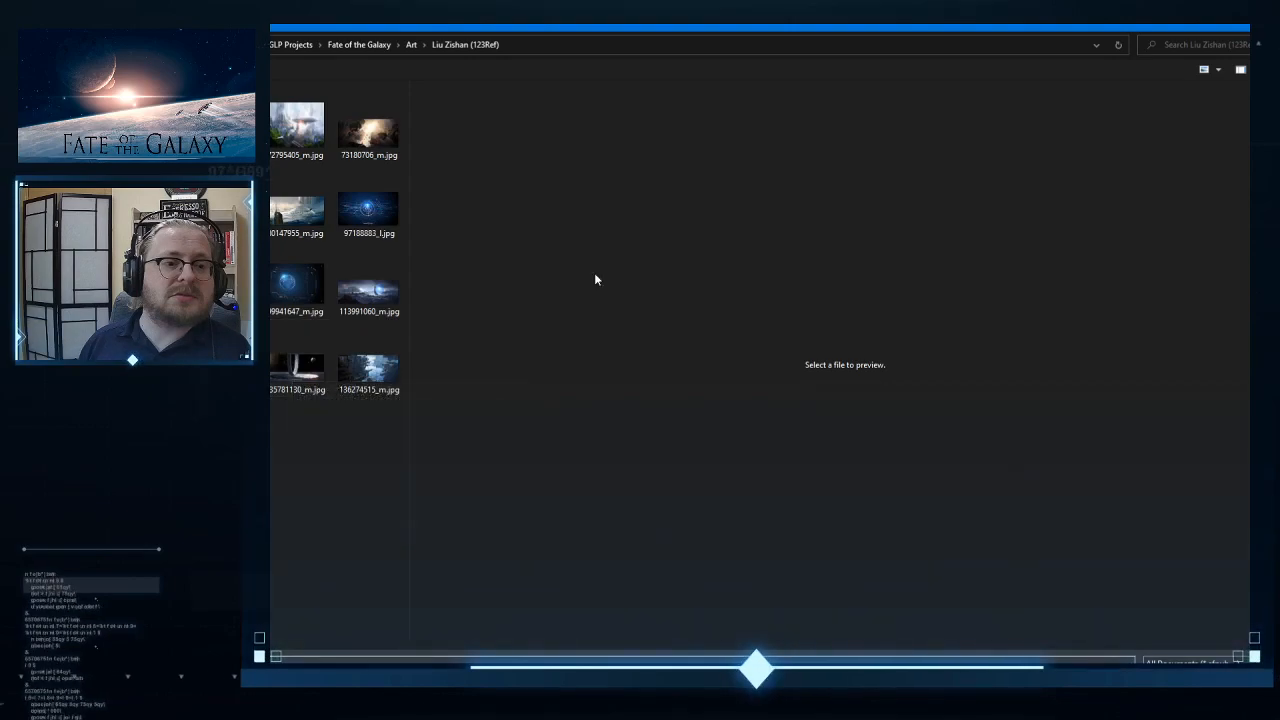
{"action": "double_click", "coordinate": [305, 143]}
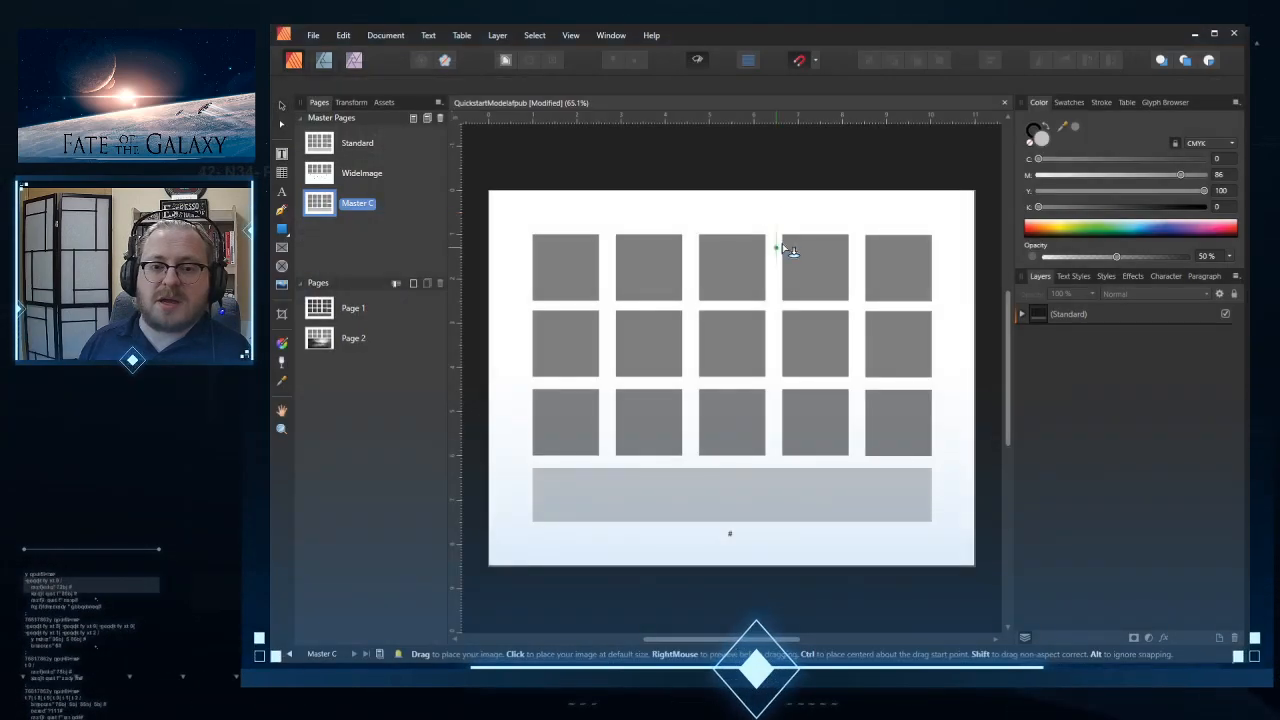
Step: Limit snapping to visible objects only and turn off snapping to the grid and the baseline grid
{"action": "left_click", "coordinate": [816, 61]}
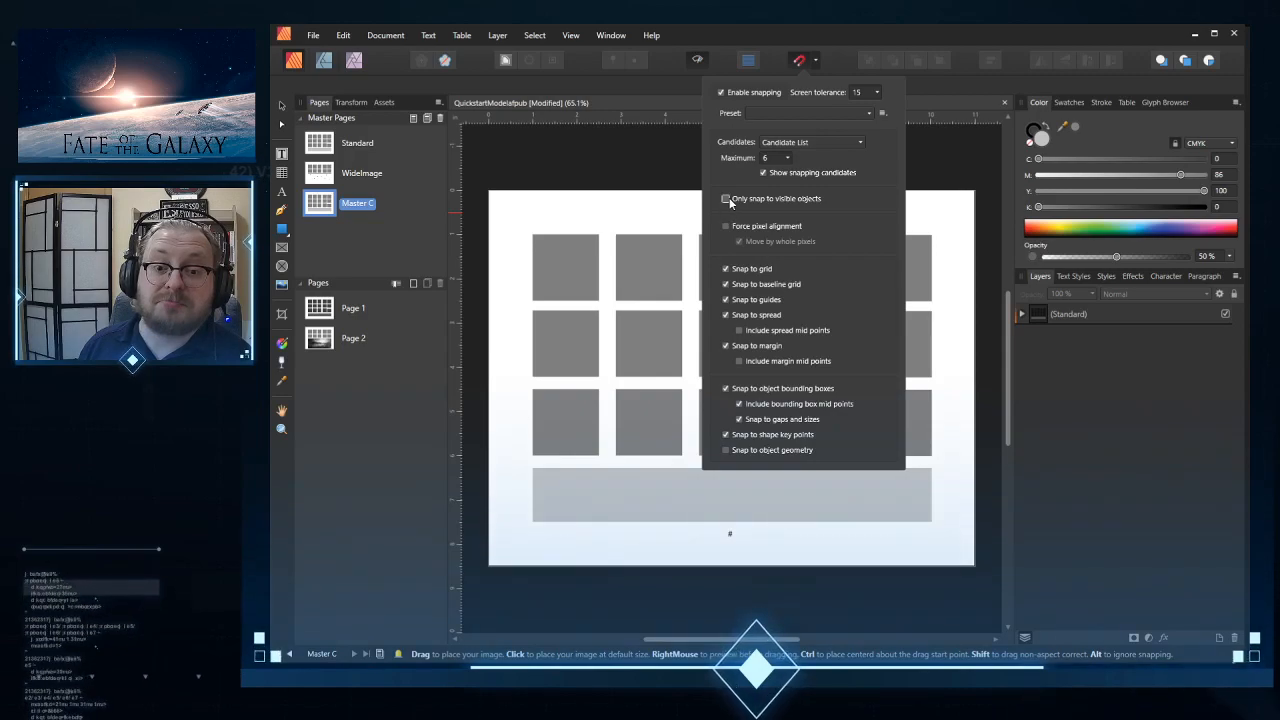
{"action": "left_click", "coordinate": [726, 269]}
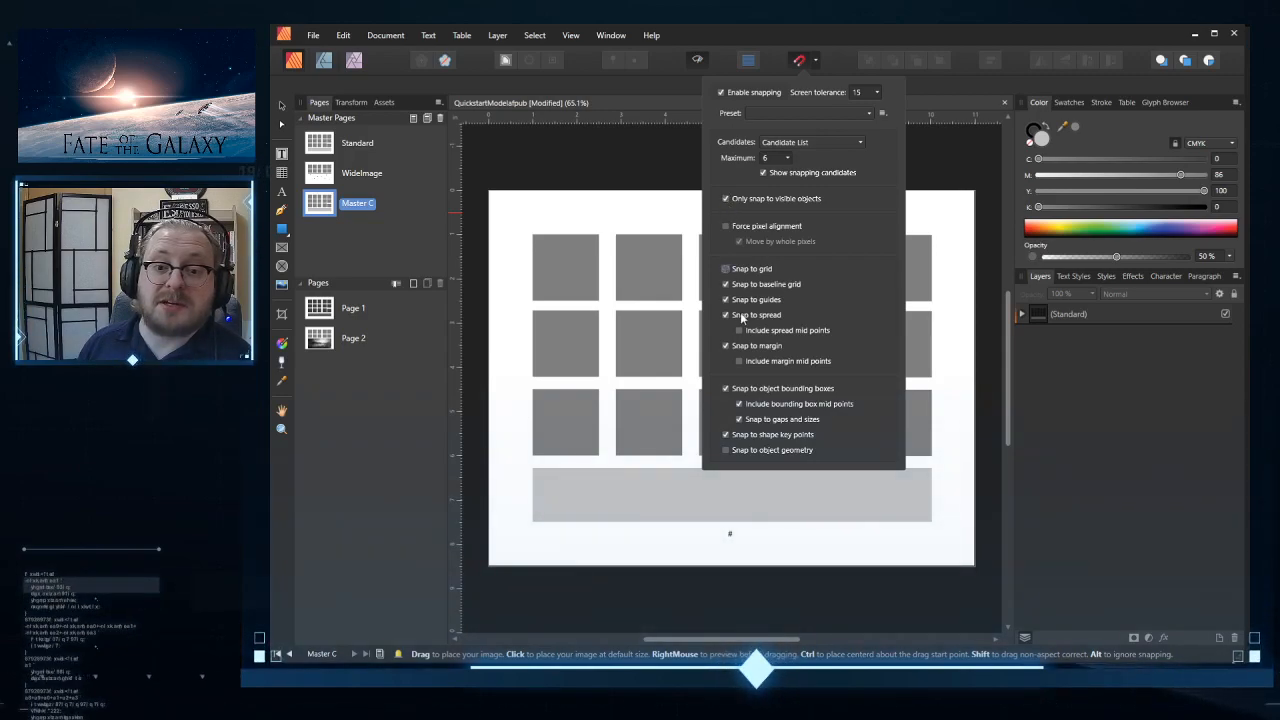
{"action": "left_click", "coordinate": [732, 286]}
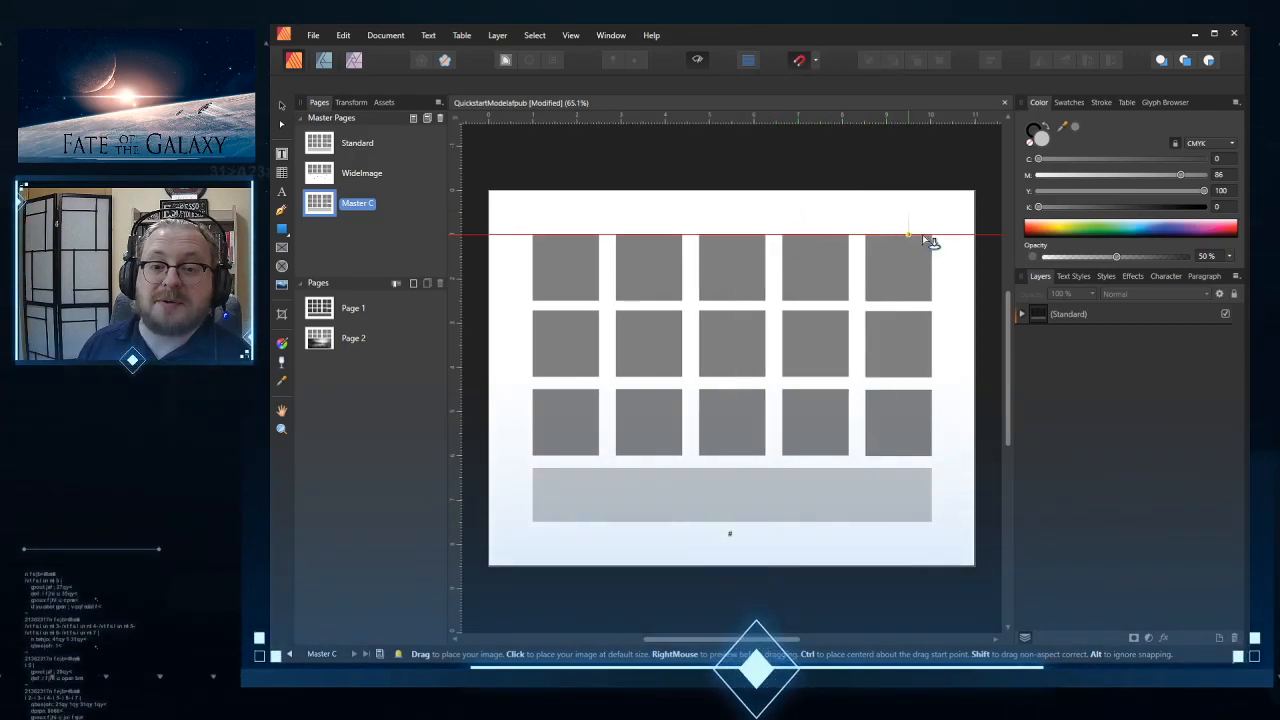
Step: Place the image over the two rightmost columns of squares, spanning all three rows, and narrow it from its left edge to fit them
{"action": "left_click_drag", "start_coordinate": [930, 235], "coordinate": [770, 493]}
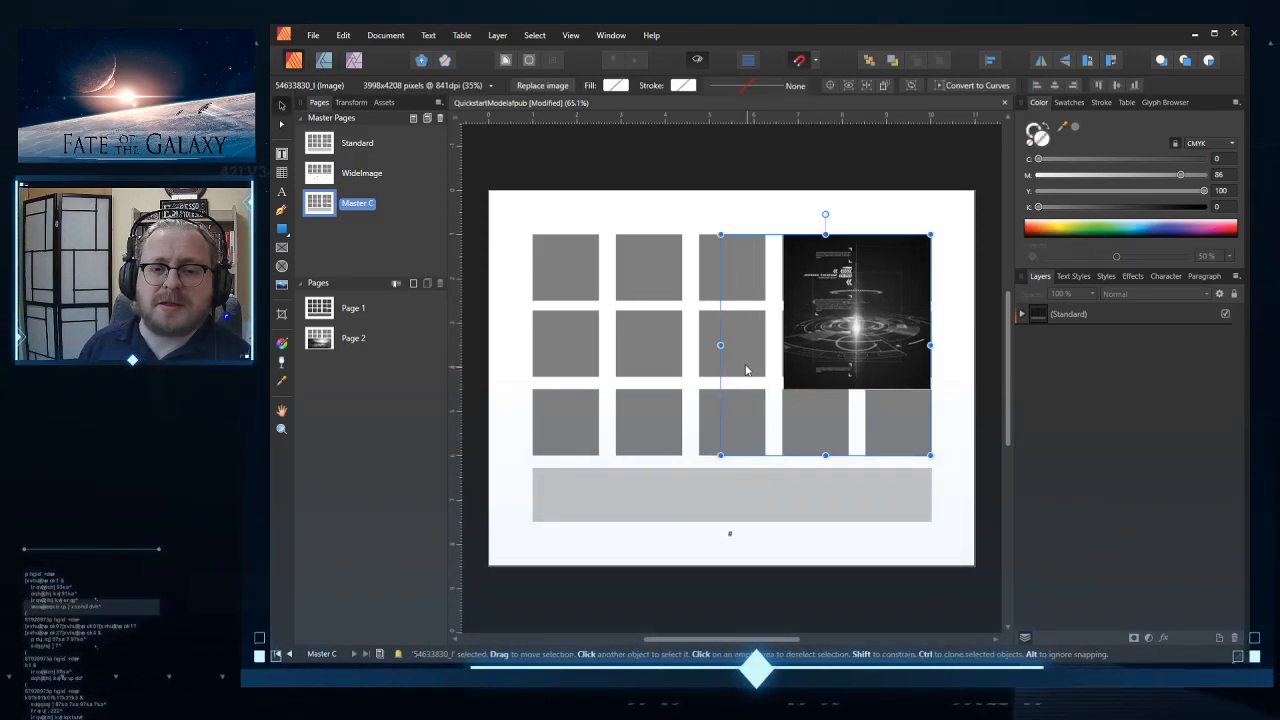
{"action": "left_click_drag", "start_coordinate": [720, 345], "coordinate": [786, 350]}
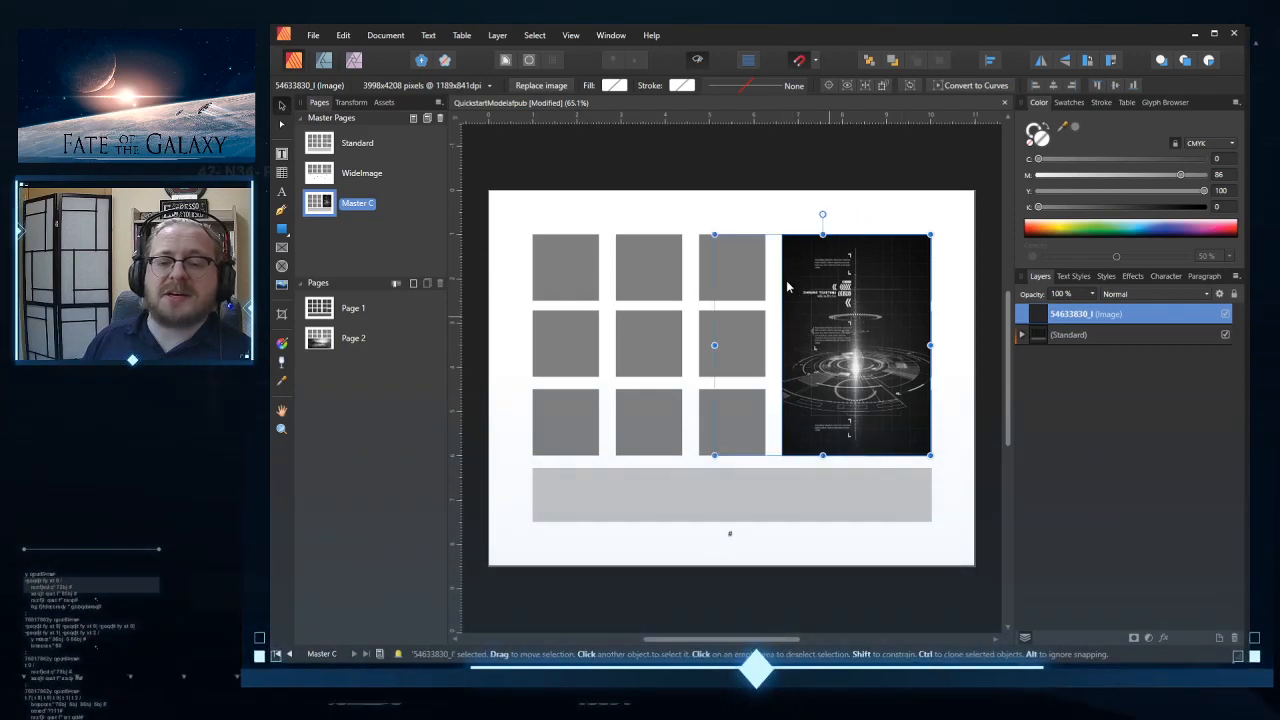
{"action": "scroll", "coordinate": [794, 292], "scroll_direction": "up", "scroll_amount": 2}
{"action": "left_click_drag", "start_coordinate": [736, 639], "coordinate": [811, 639]}
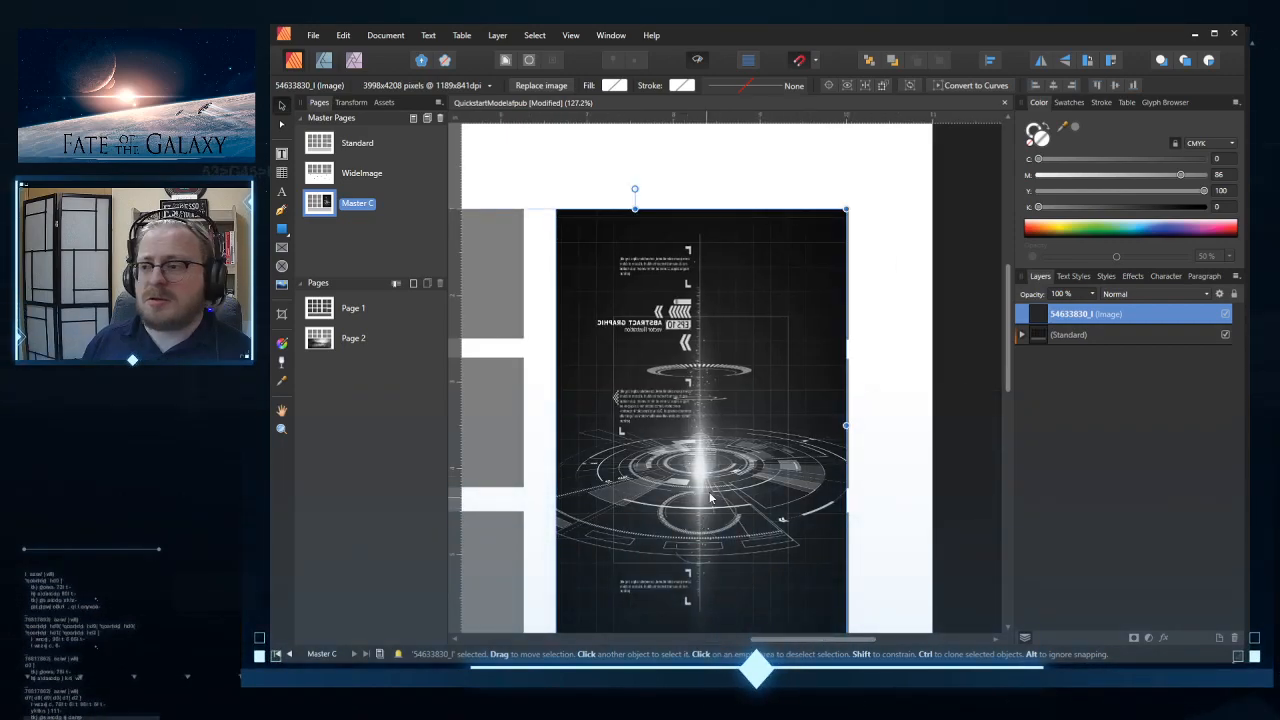
{"action": "scroll", "coordinate": [716, 494], "scroll_direction": "down", "scroll_amount": 3}
{"action": "scroll", "coordinate": [732, 475], "scroll_direction": "down", "scroll_amount": 4}
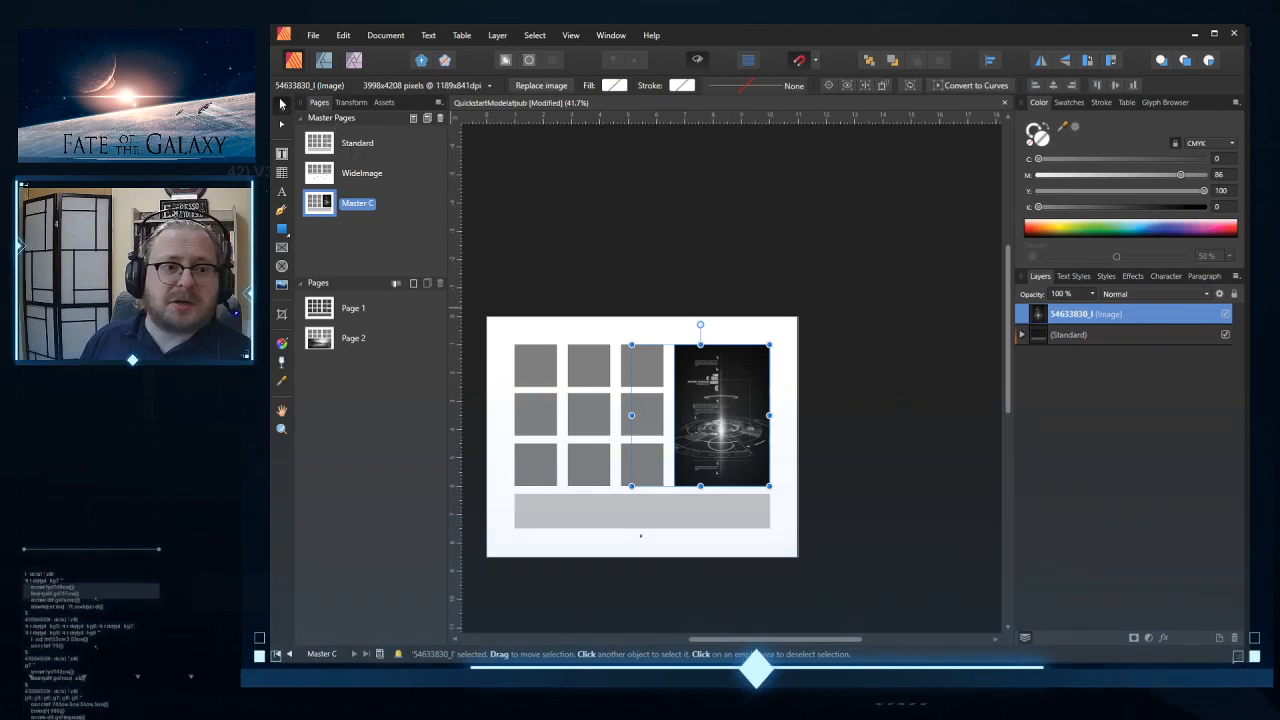
Step: Draw an empty text frame over the three left columns of squares on Master C and deselect it
{"action": "left_click", "coordinate": [281, 153]}
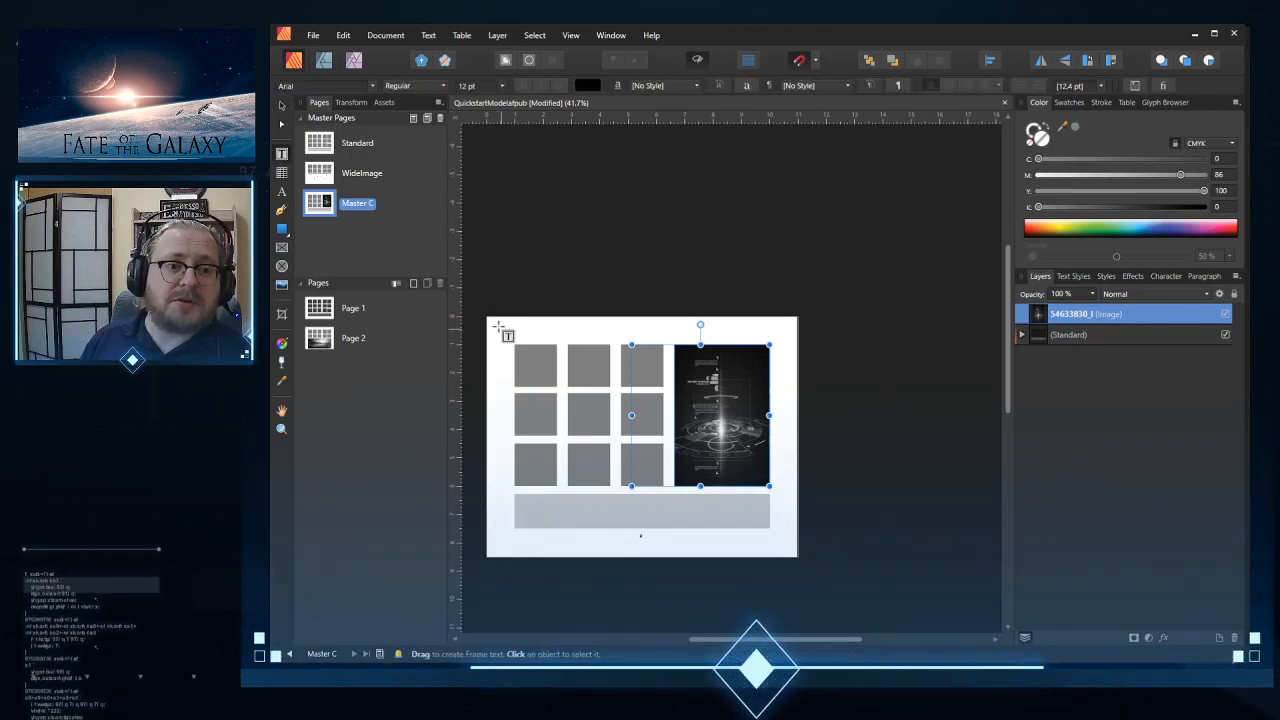
{"action": "left_click_drag", "start_coordinate": [513, 344], "coordinate": [666, 484]}
{"action": "key", "text": "Escape"}
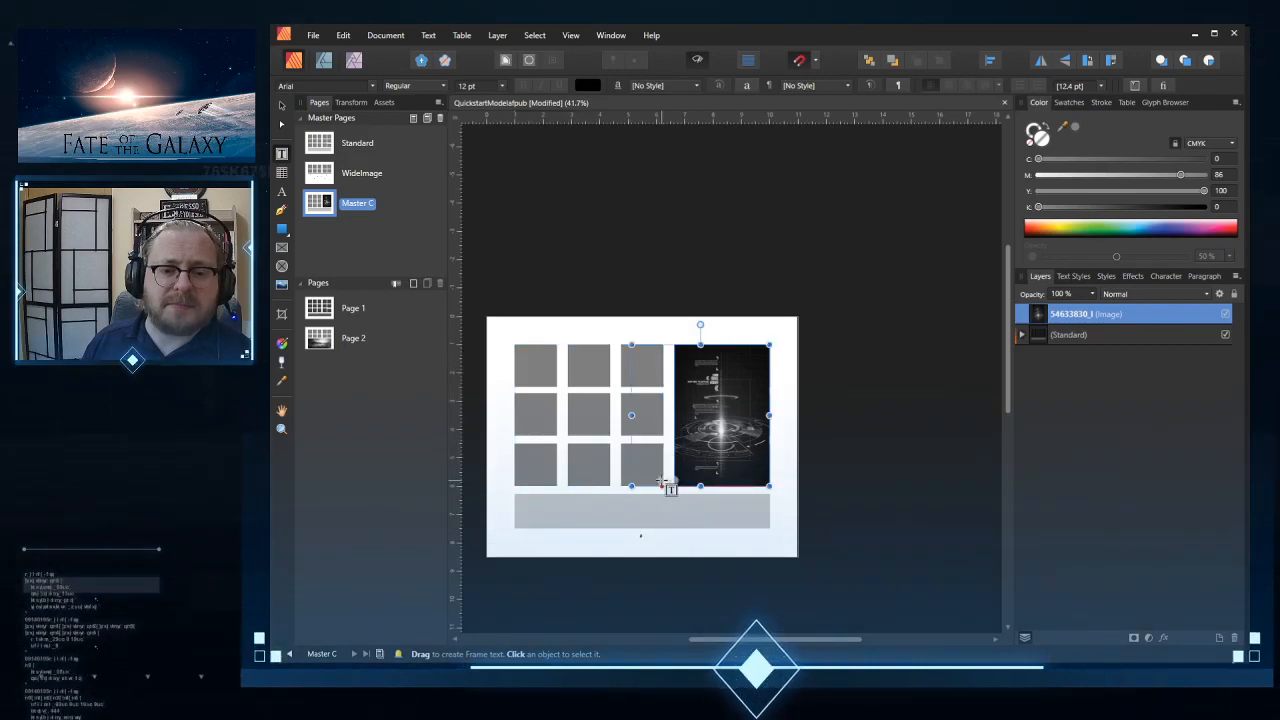
{"action": "left_click", "coordinate": [282, 106]}
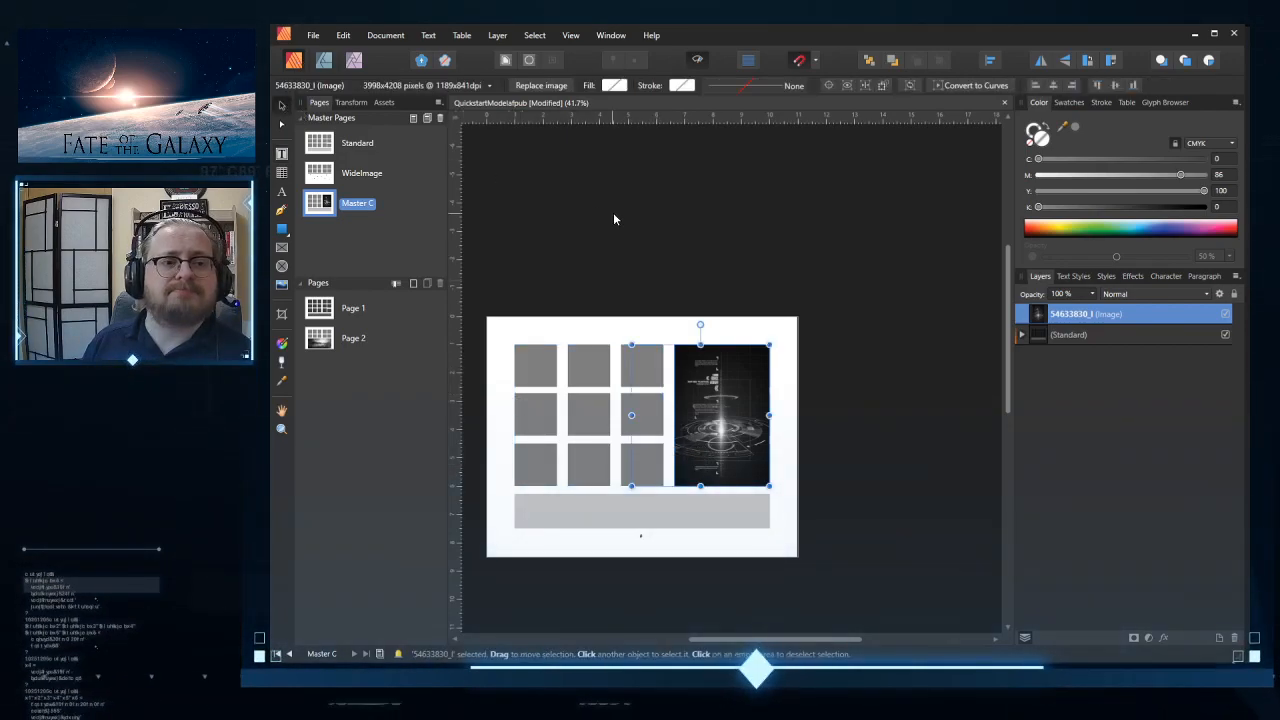
{"action": "left_click", "coordinate": [613, 214]}
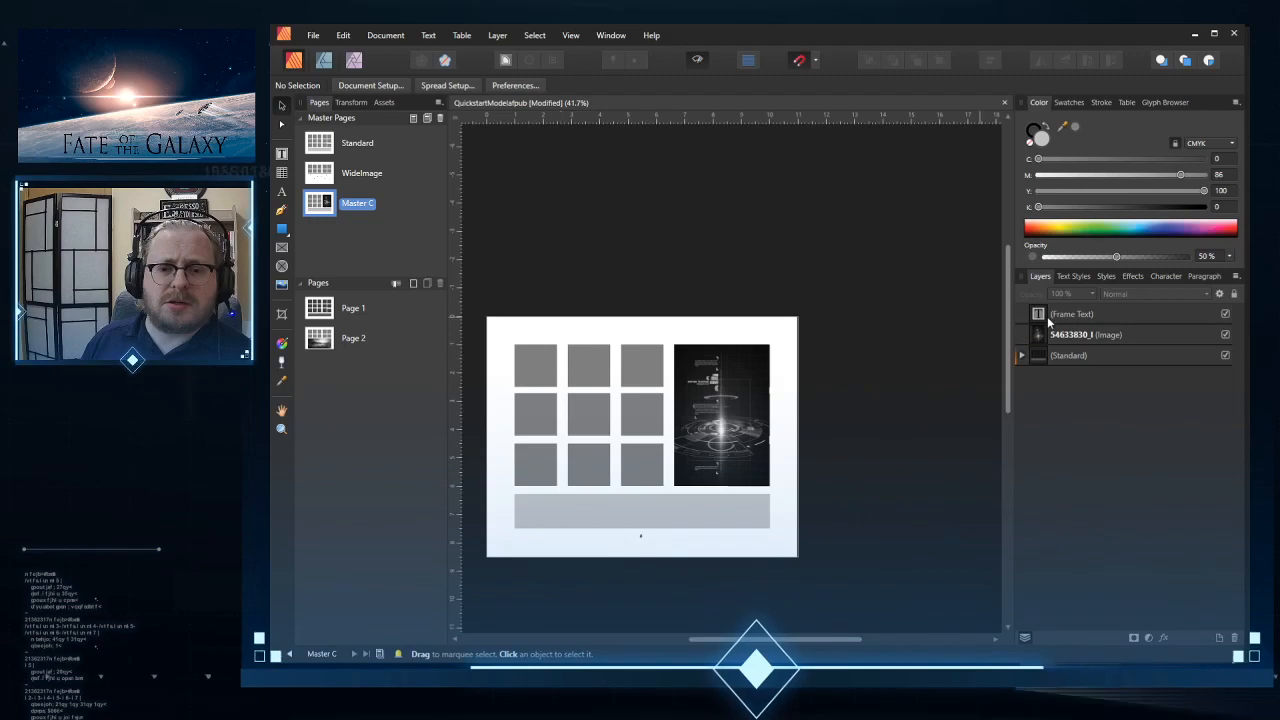
Step: Examine the layers of Master C: the text frame, the image, and the contents and locked square groups inside Standard
{"action": "left_click", "coordinate": [1073, 318]}
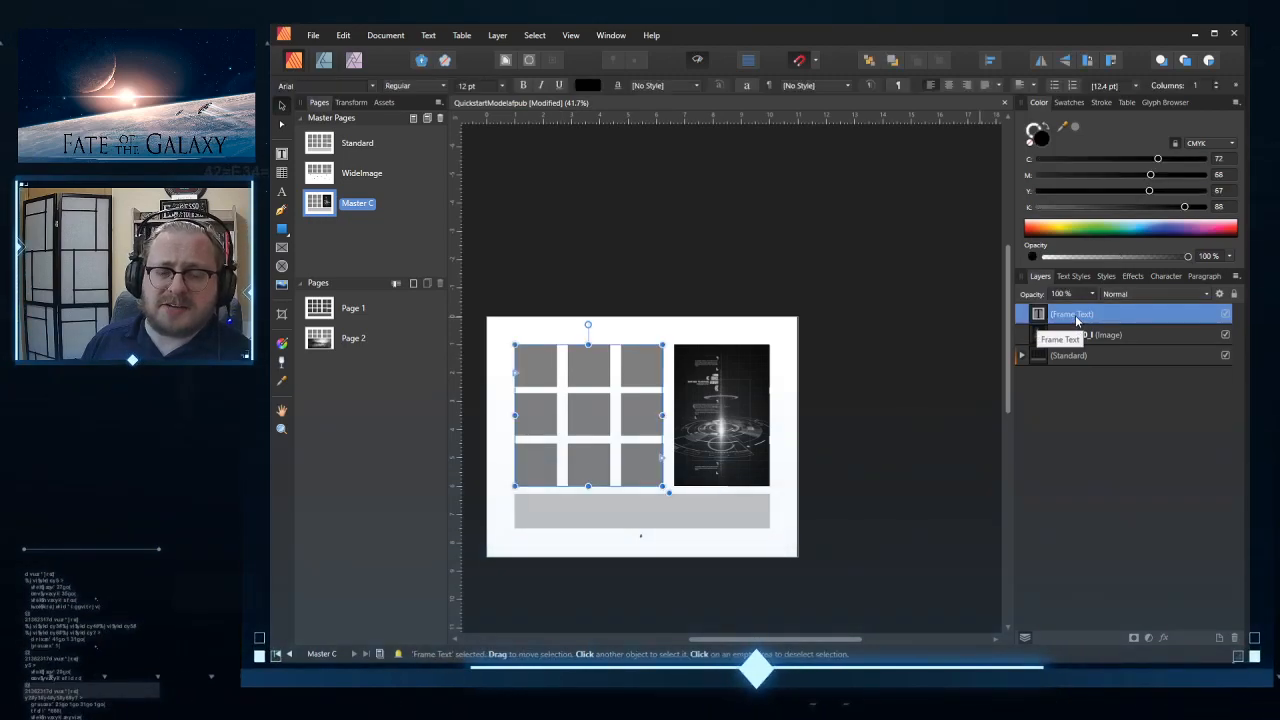
{"action": "left_click", "coordinate": [1085, 336]}
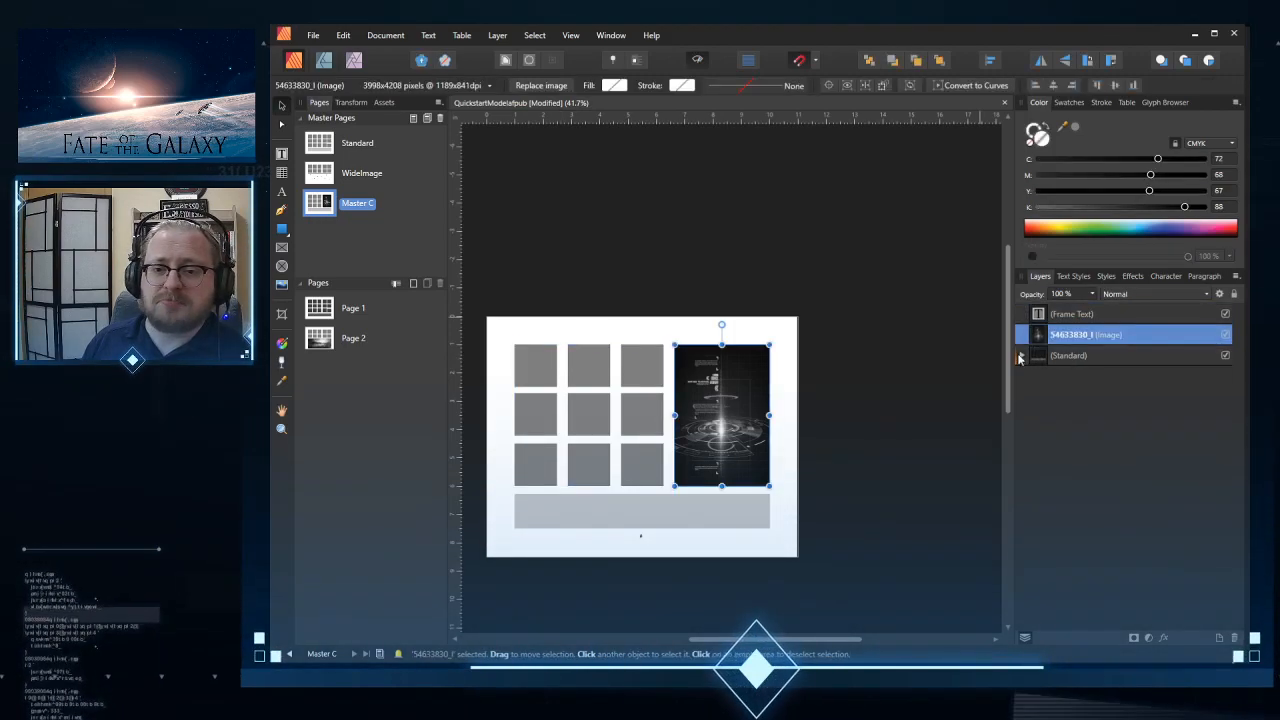
{"action": "left_click", "coordinate": [1022, 356]}
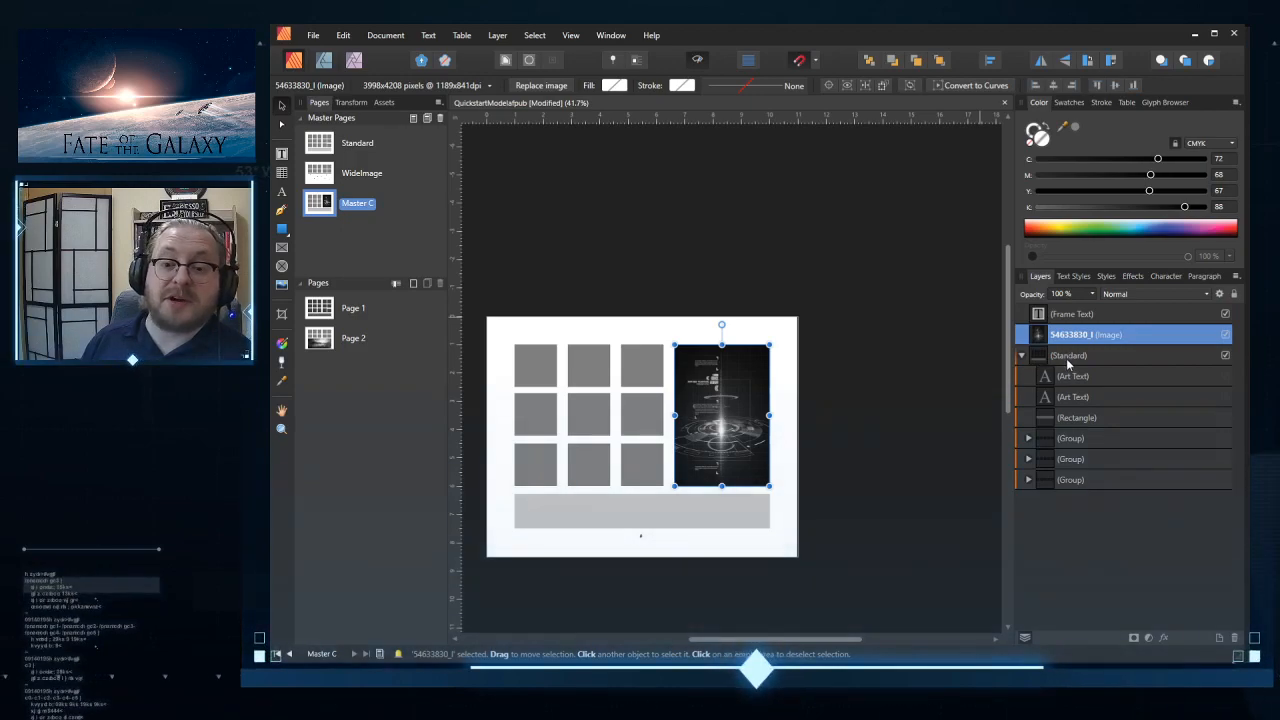
{"action": "left_click", "coordinate": [1068, 362]}
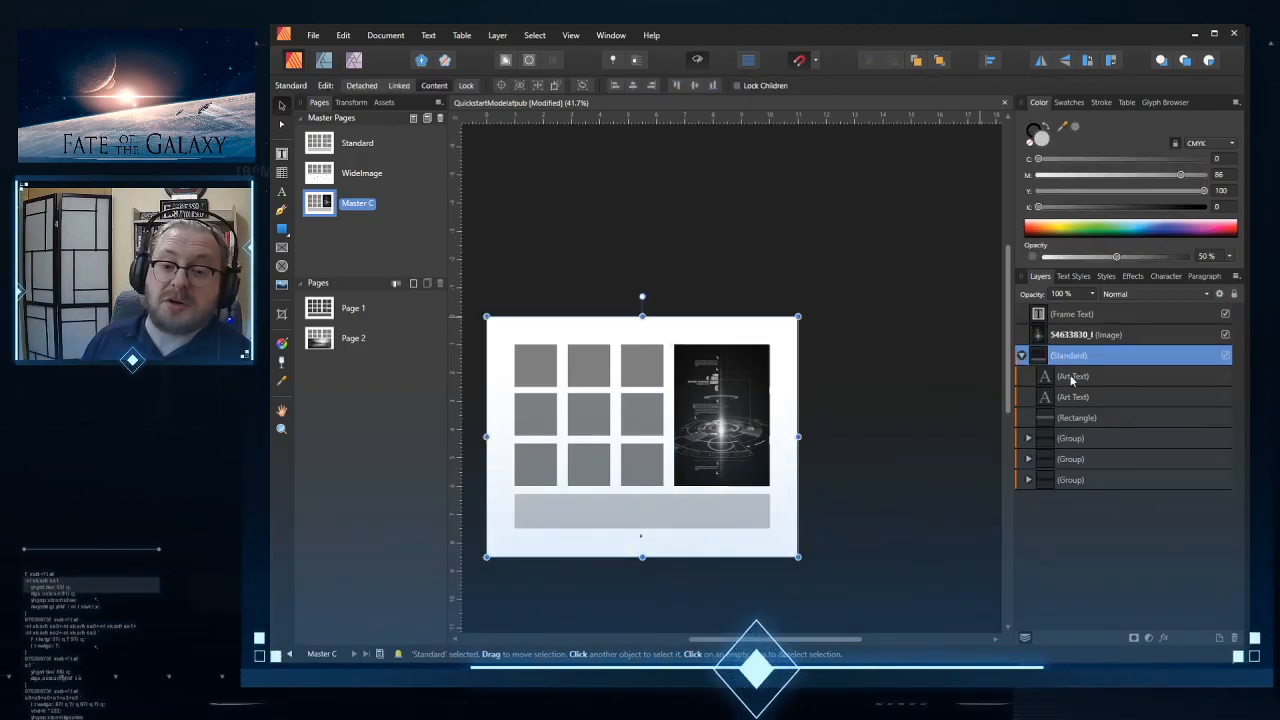
{"action": "left_click", "coordinate": [1068, 441]}
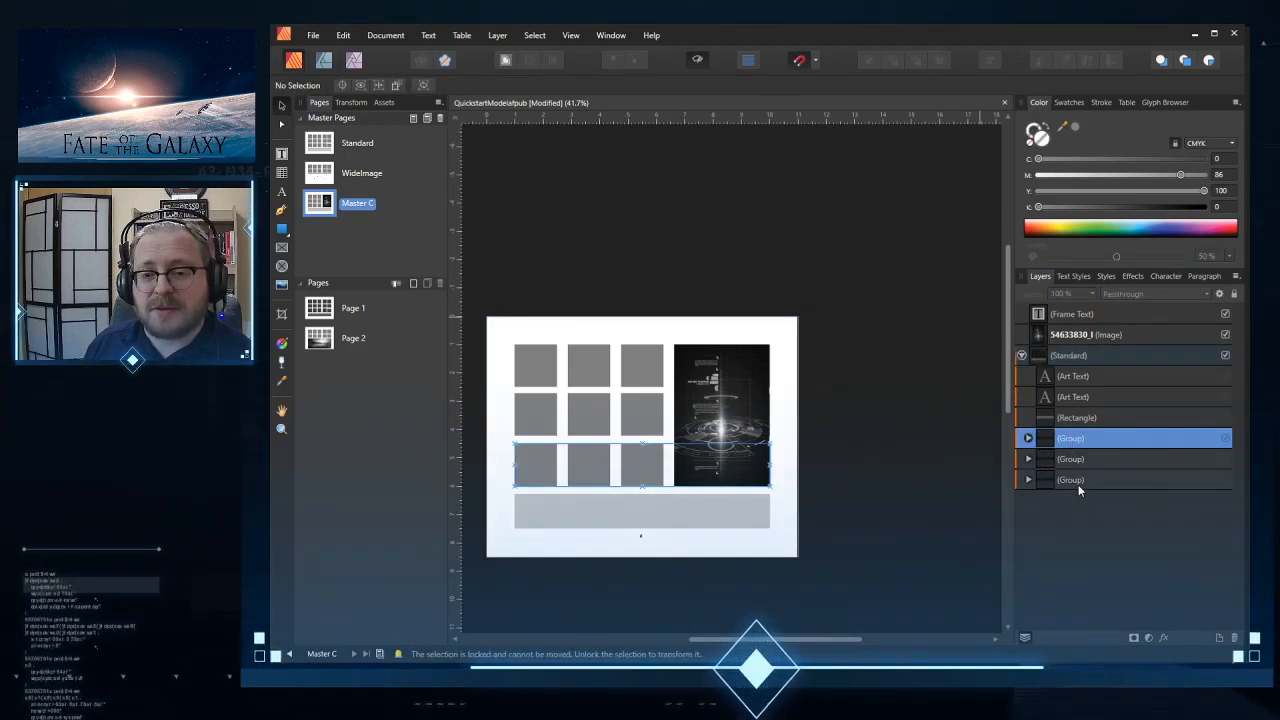
{"action": "left_click", "coordinate": [1078, 482], "text": "shift"}
{"action": "right_click", "coordinate": [1078, 486]}
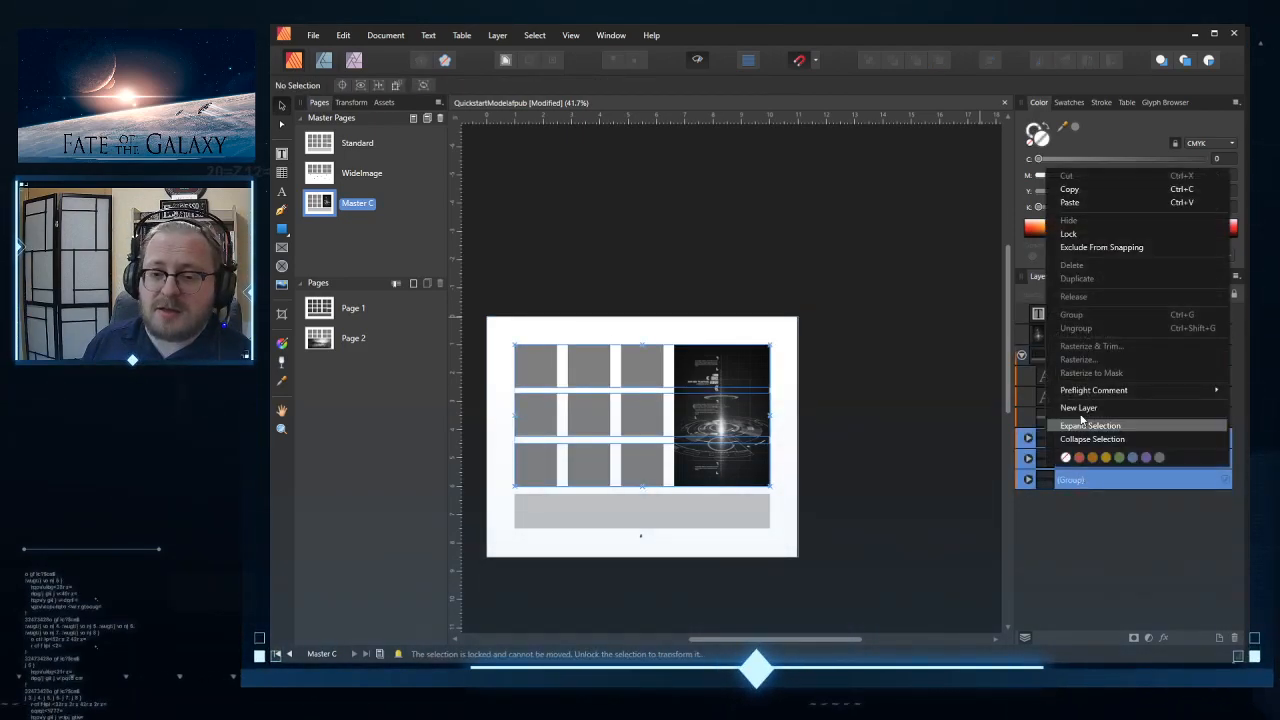
{"action": "left_click", "coordinate": [1092, 550]}
Step: Edit Standard detached on Master C, delete its three groups of squares, and turn off preview mode
{"action": "right_click", "coordinate": [1087, 359]}
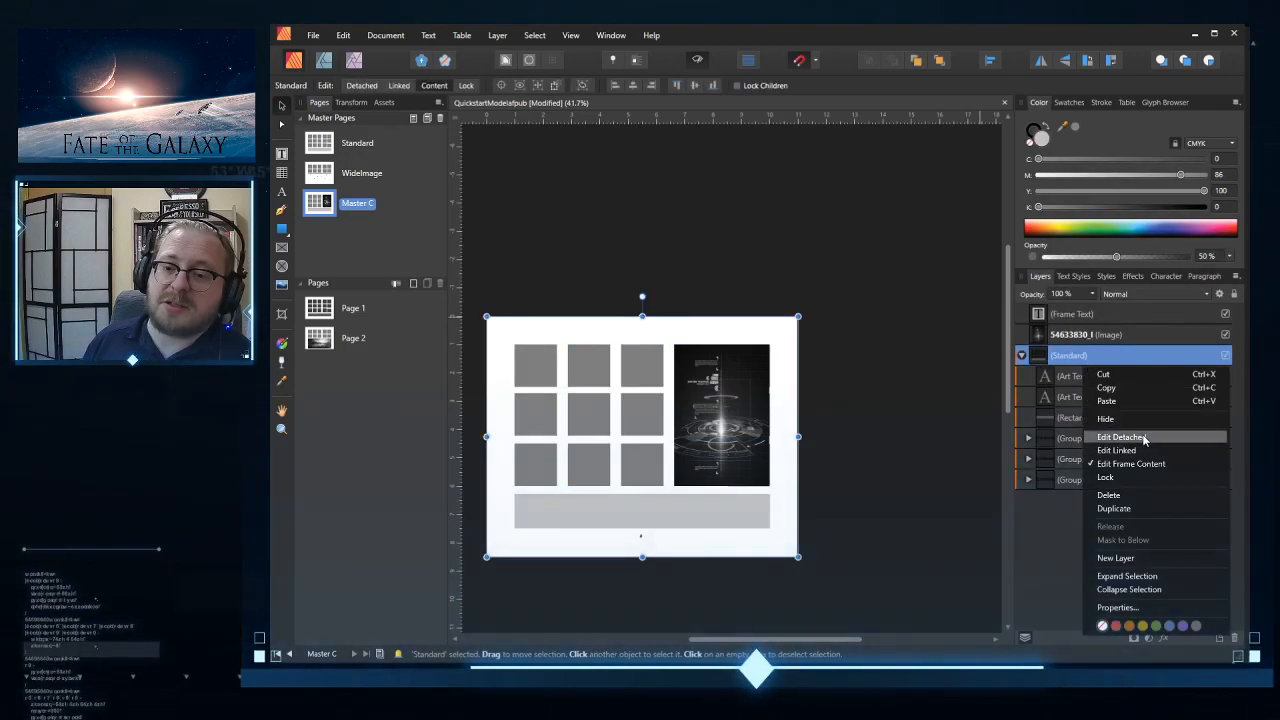
{"action": "left_click", "coordinate": [1112, 437]}
{"action": "left_click", "coordinate": [1071, 439]}
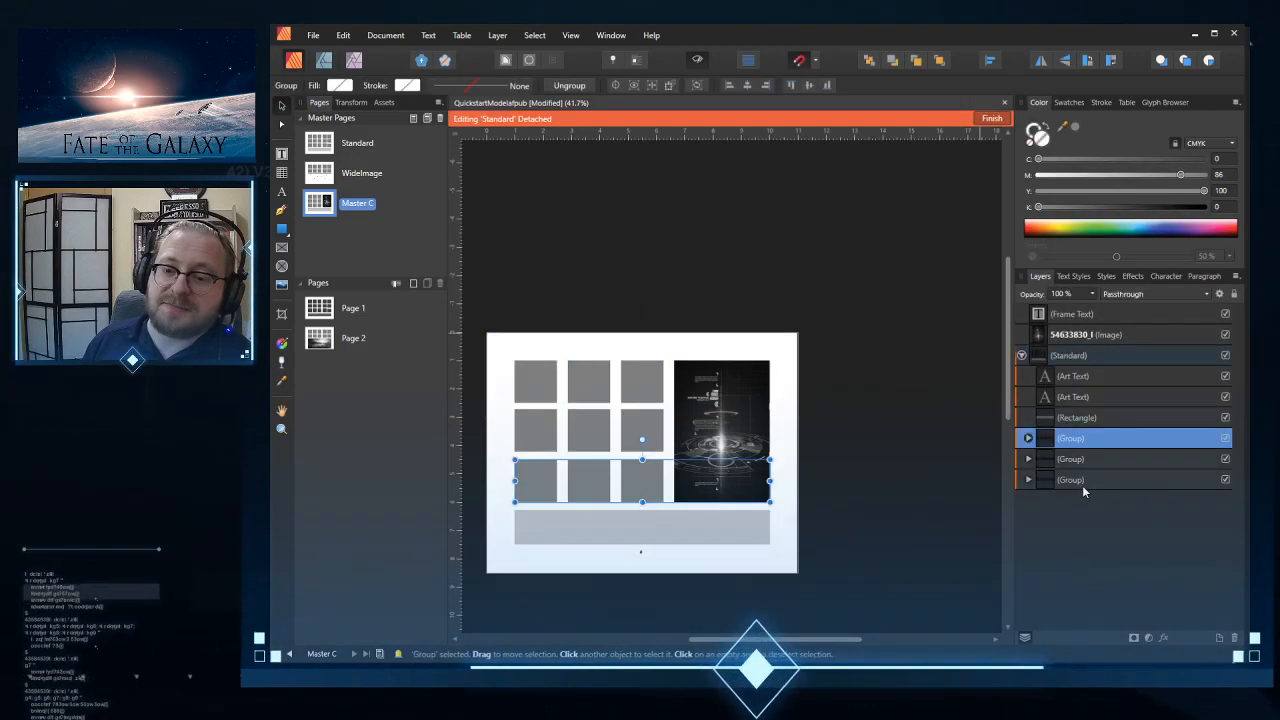
{"action": "left_click", "coordinate": [1084, 478], "text": "shift"}
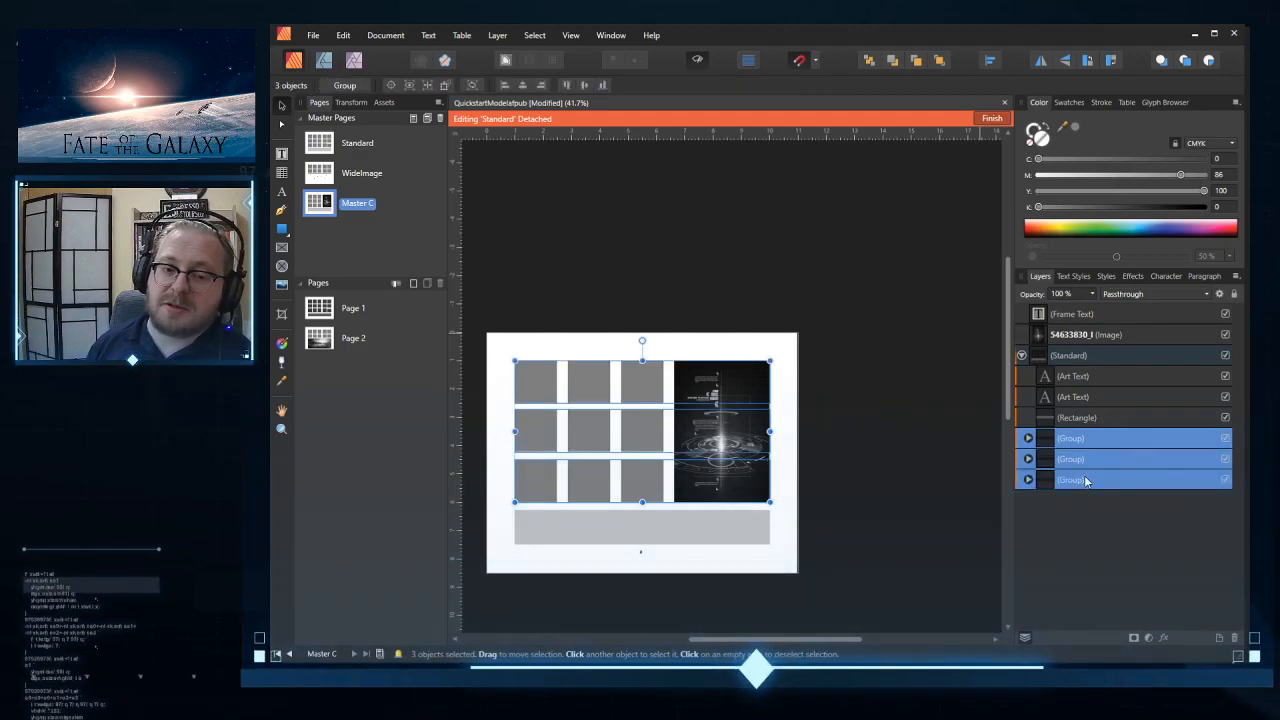
{"action": "key", "text": "Delete"}
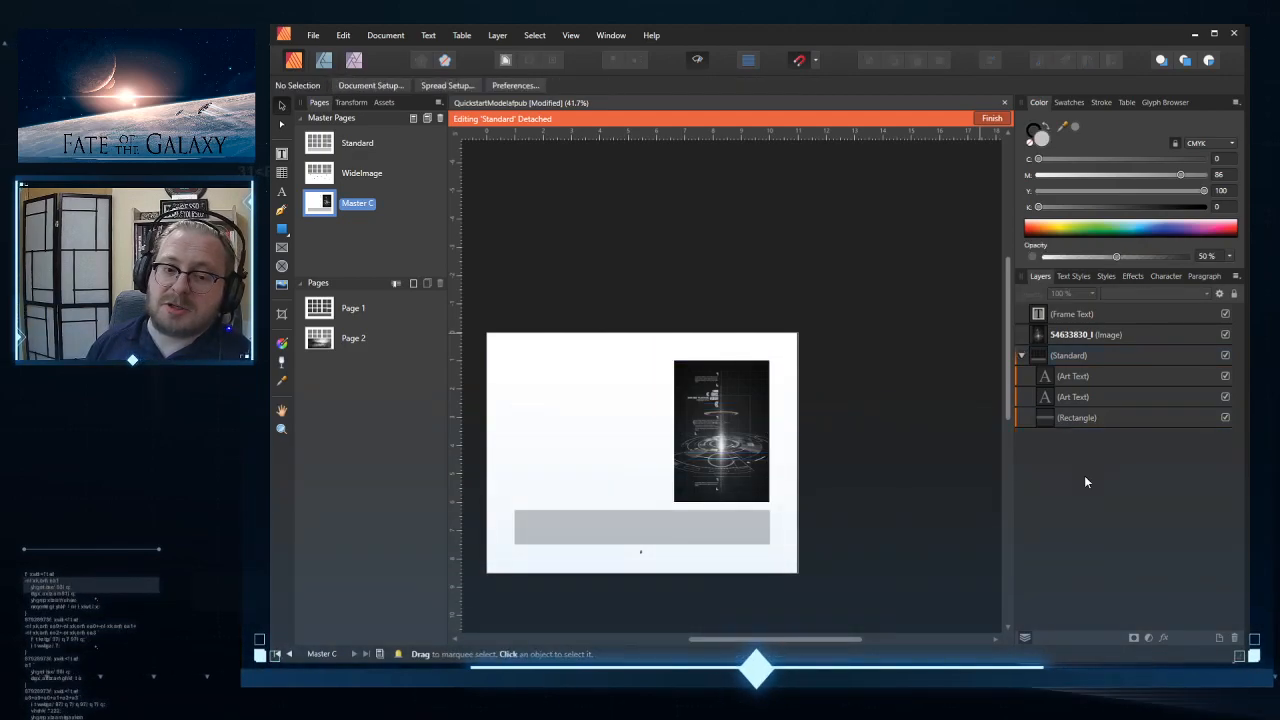
{"action": "left_click", "coordinate": [693, 63]}
Step: Convert the grey rectangle along the lower part of Master C to a text frame
{"action": "left_click", "coordinate": [685, 530]}
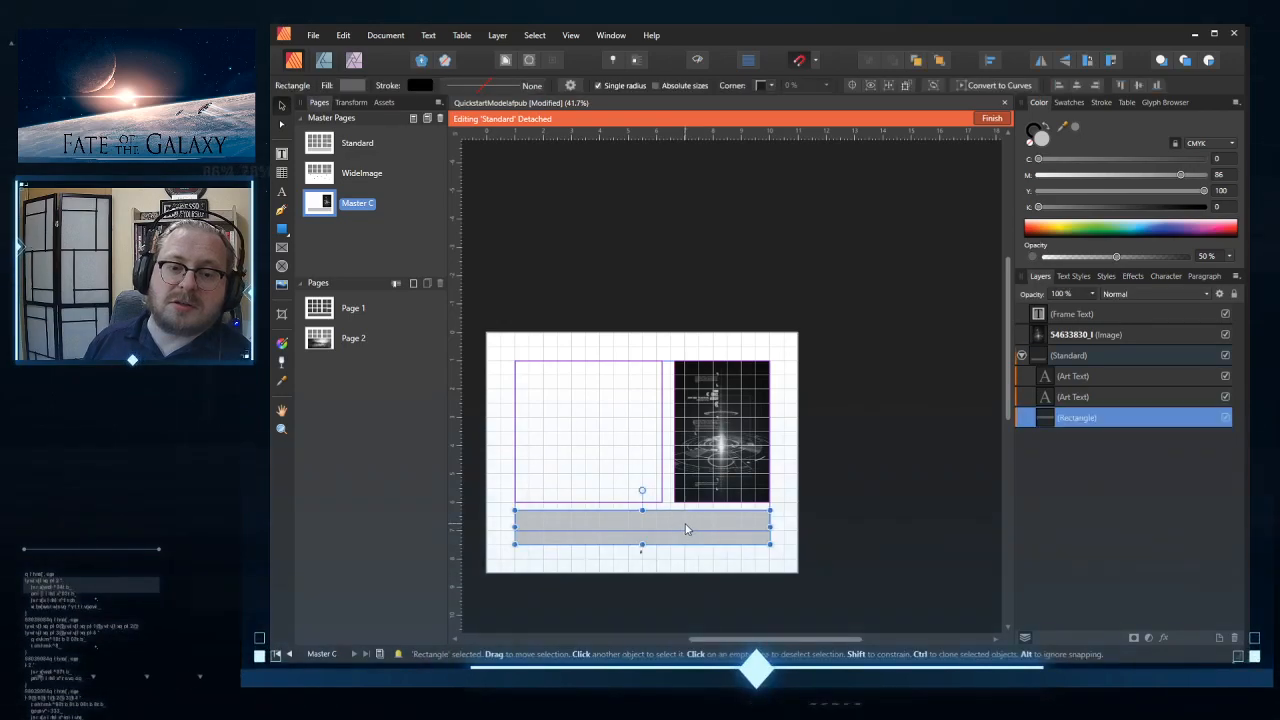
{"action": "left_click", "coordinate": [282, 153]}
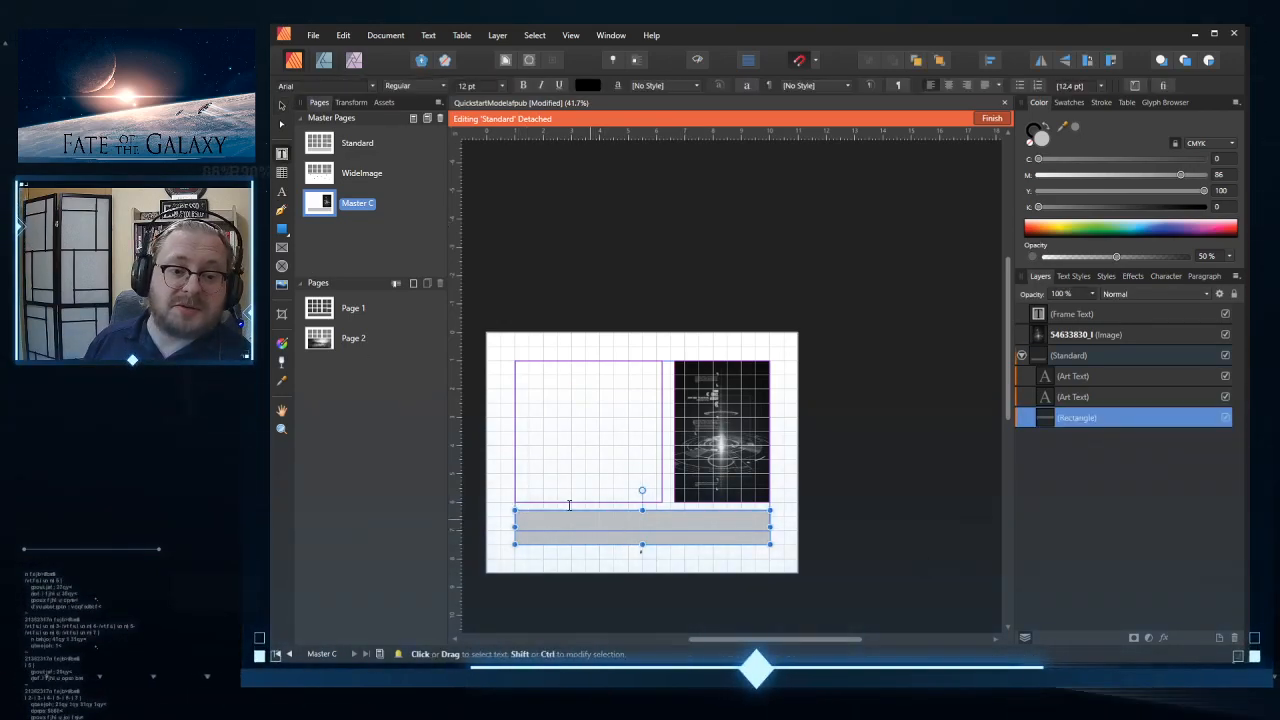
{"action": "key", "text": "v"}
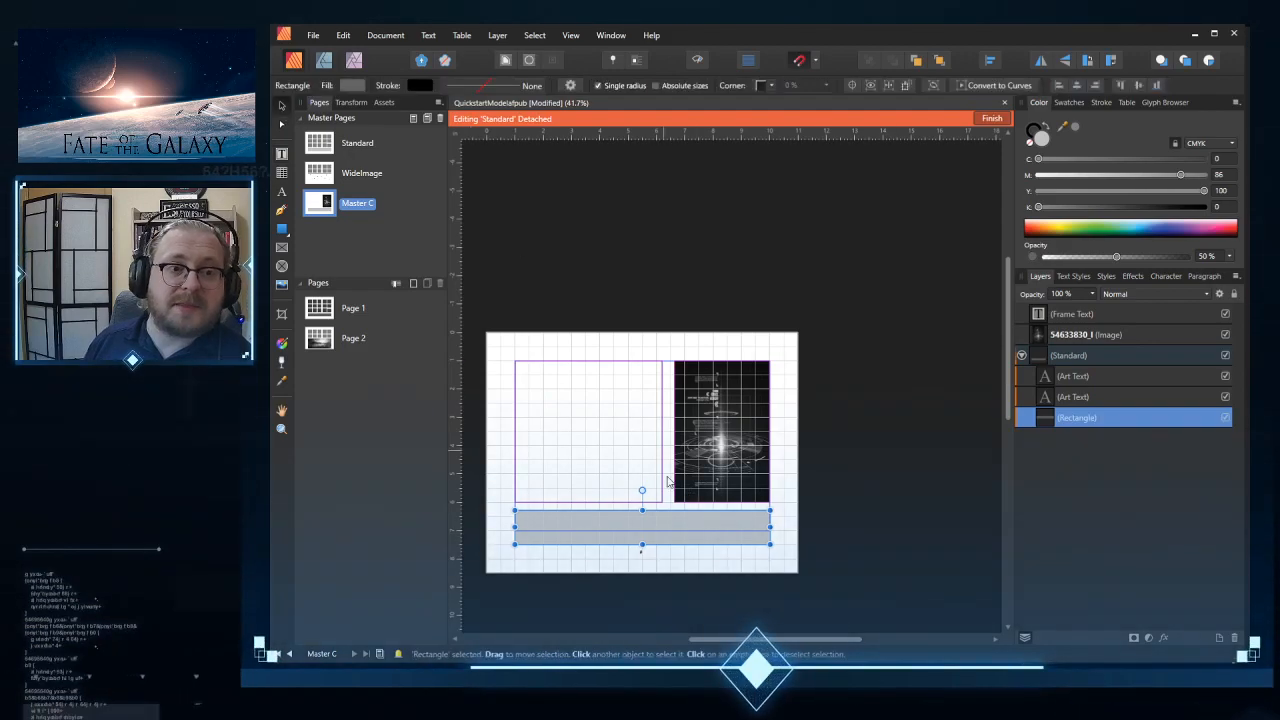
{"action": "right_click", "coordinate": [685, 541]}
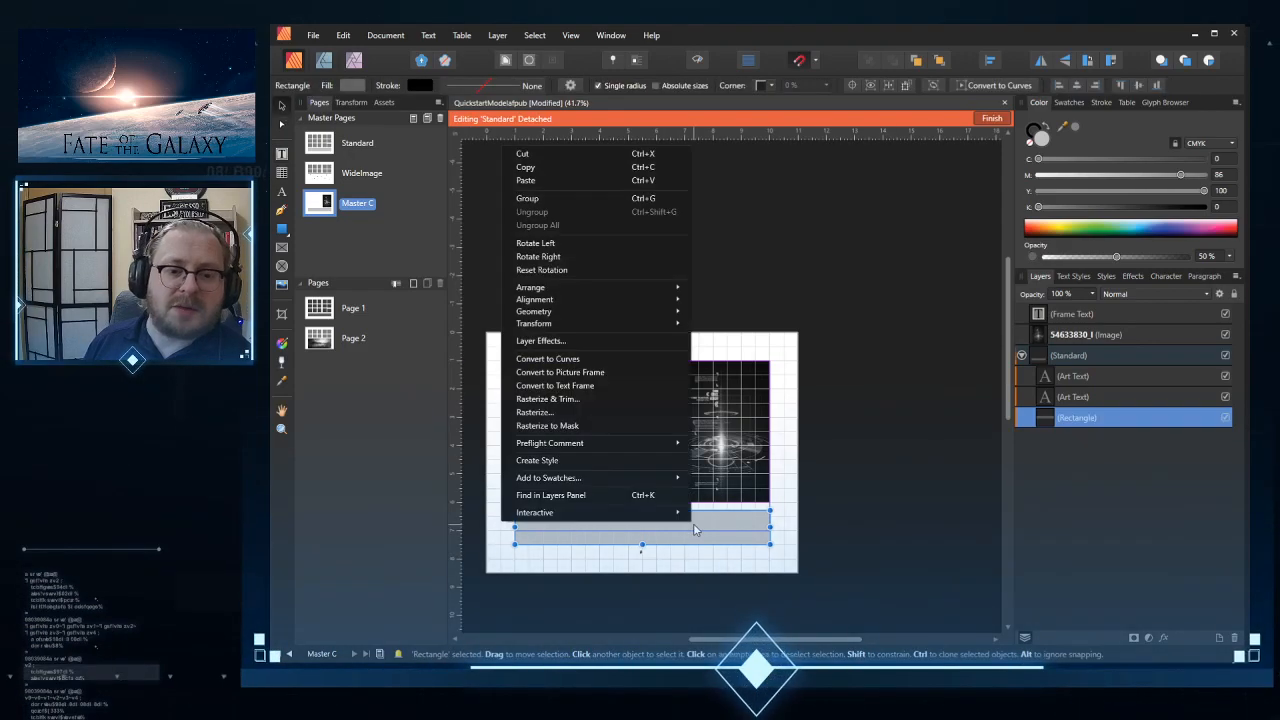
{"action": "left_click", "coordinate": [590, 385]}
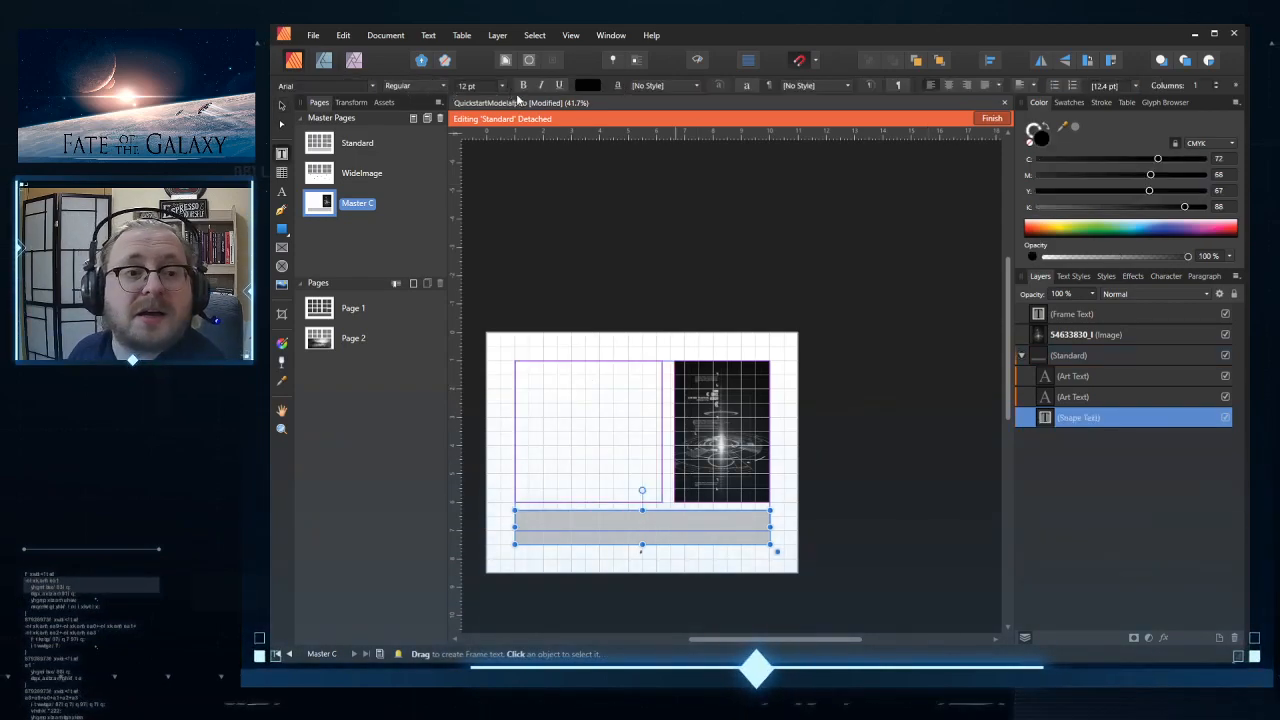
{"action": "left_click", "coordinate": [282, 106]}
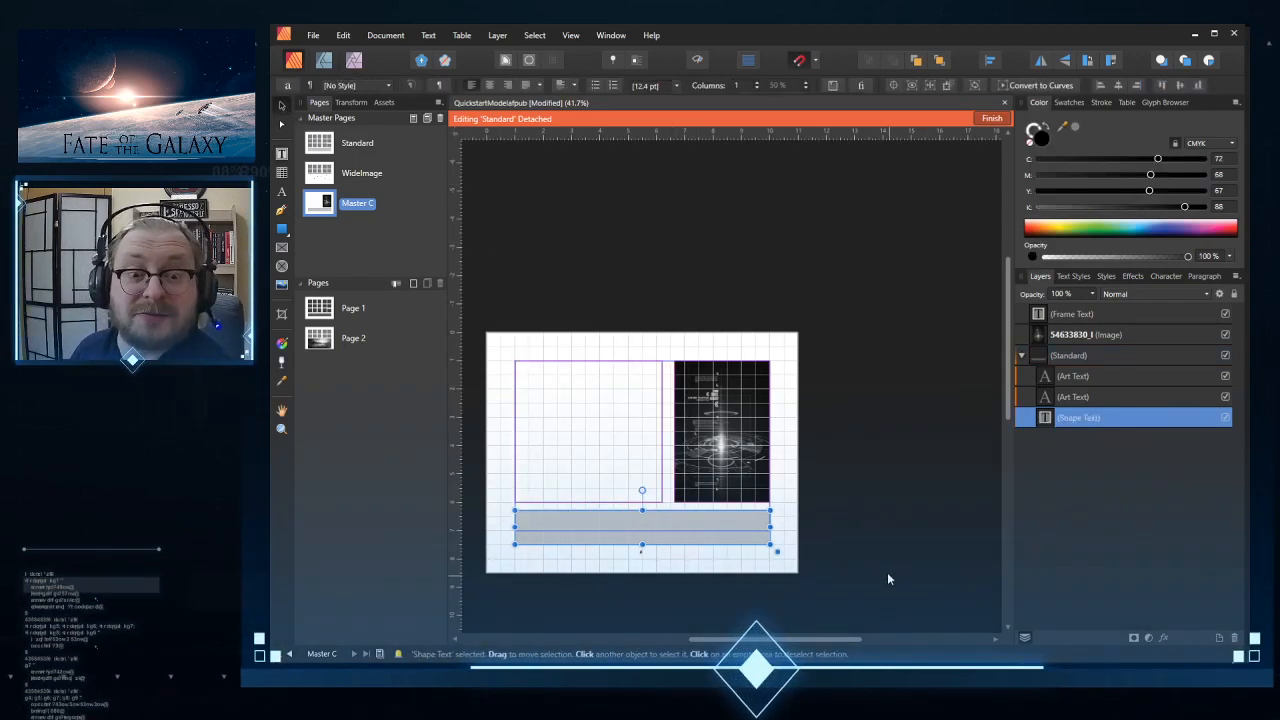
Step: Try to remove the fill of the converted text frame and check the edit options of the Standard layer
{"action": "left_click", "coordinate": [870, 390]}
{"action": "left_click", "coordinate": [763, 539]}
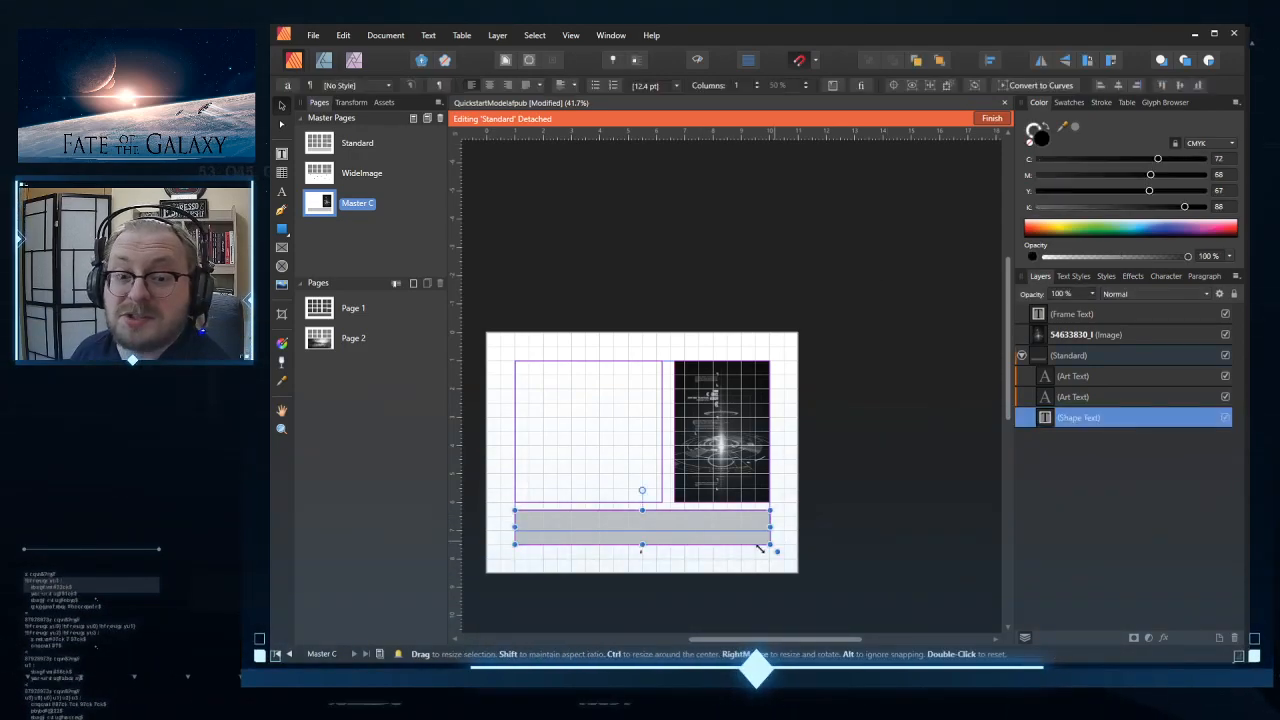
{"action": "left_click", "coordinate": [1031, 146]}
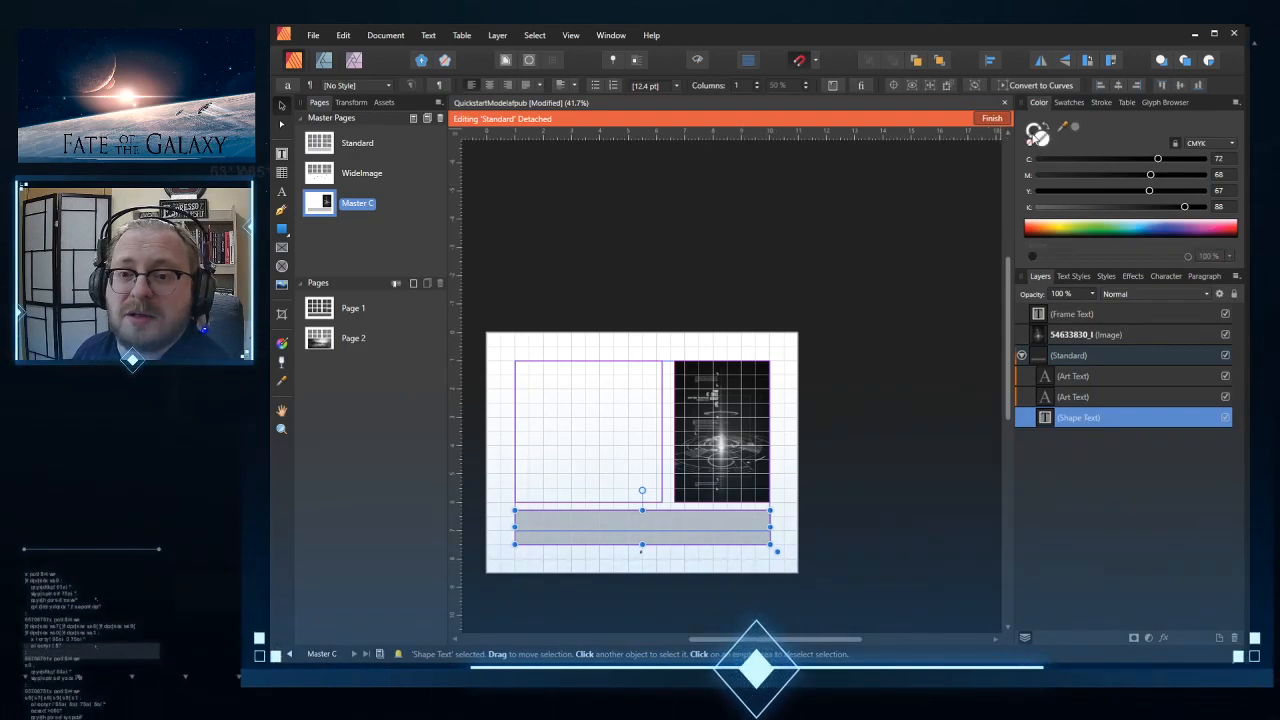
{"action": "left_click", "coordinate": [859, 541]}
{"action": "left_click", "coordinate": [718, 522]}
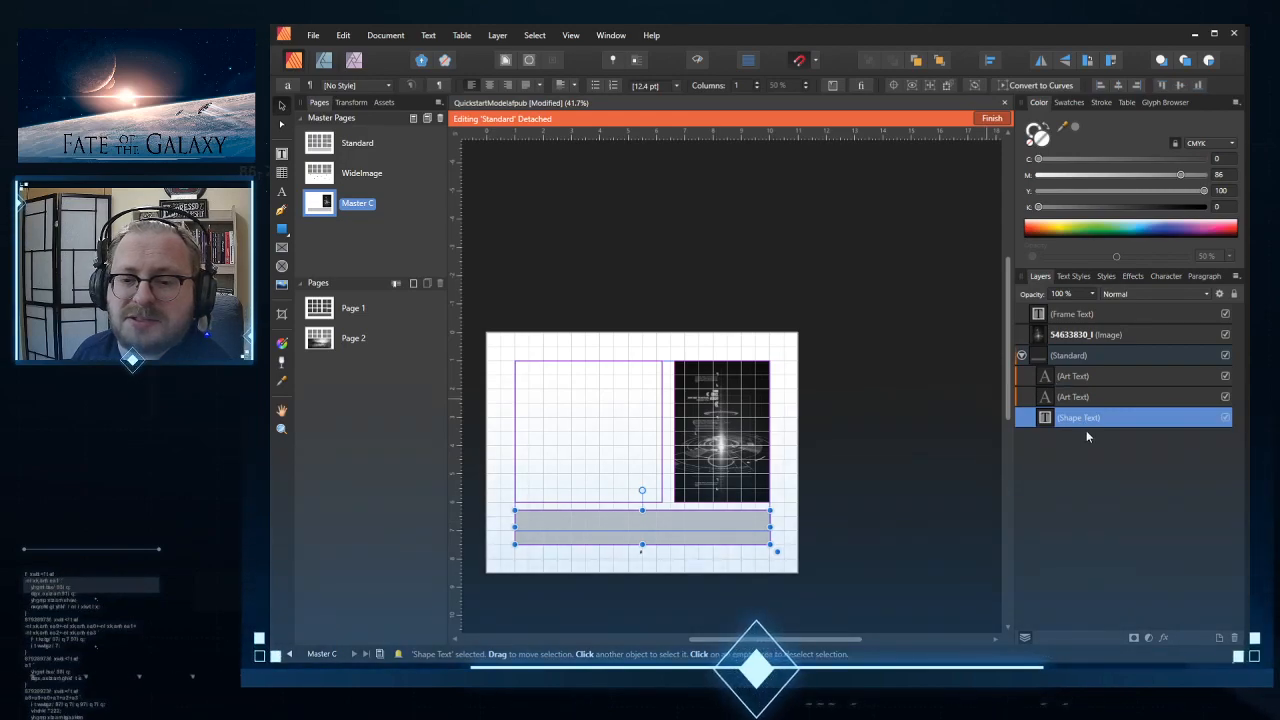
{"action": "right_click", "coordinate": [1088, 357]}
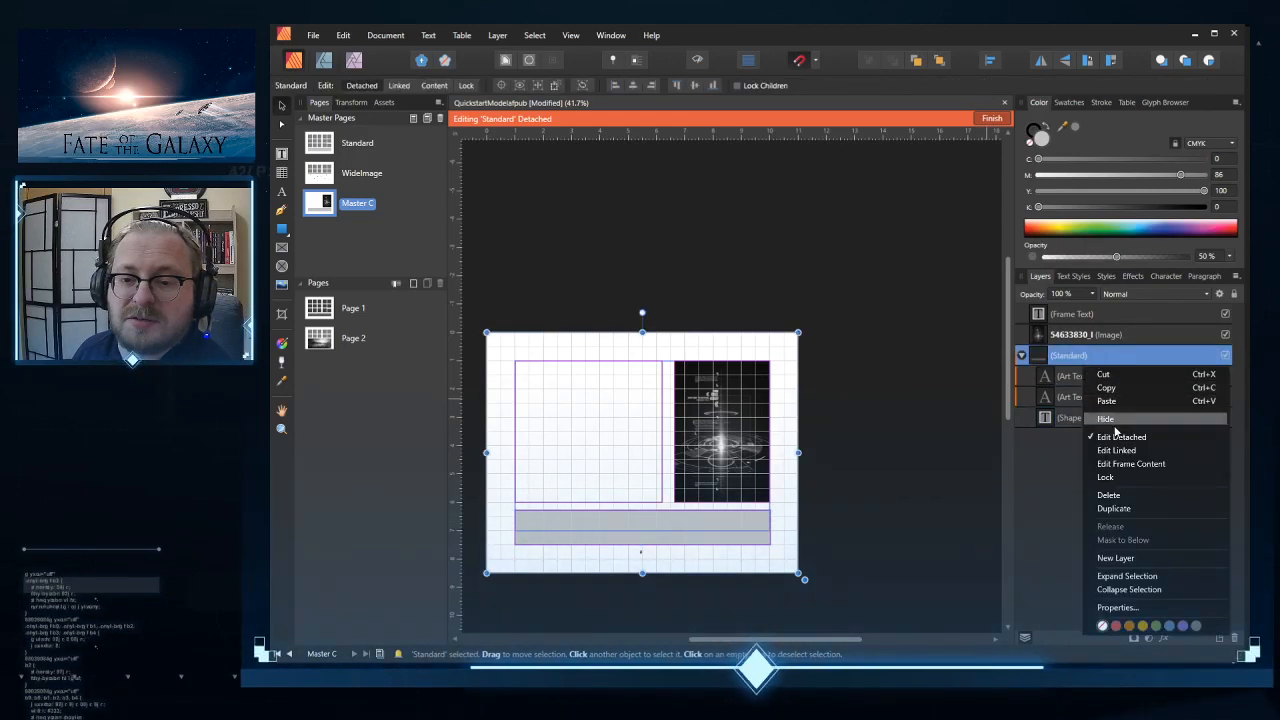
{"action": "left_click", "coordinate": [1084, 476]}
{"action": "left_click", "coordinate": [1061, 414]}
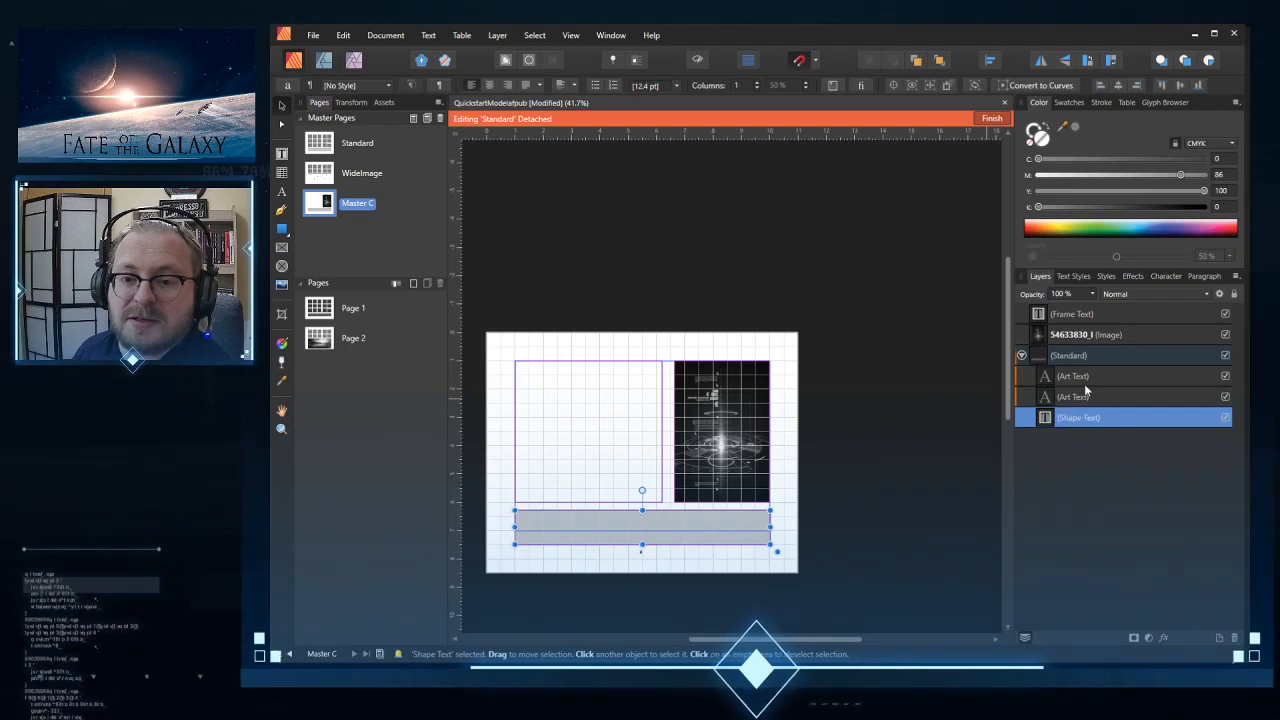
Step: Try recolouring the converted text frame, first with white and then with the picked colour
{"action": "double_click", "coordinate": [1038, 133]}
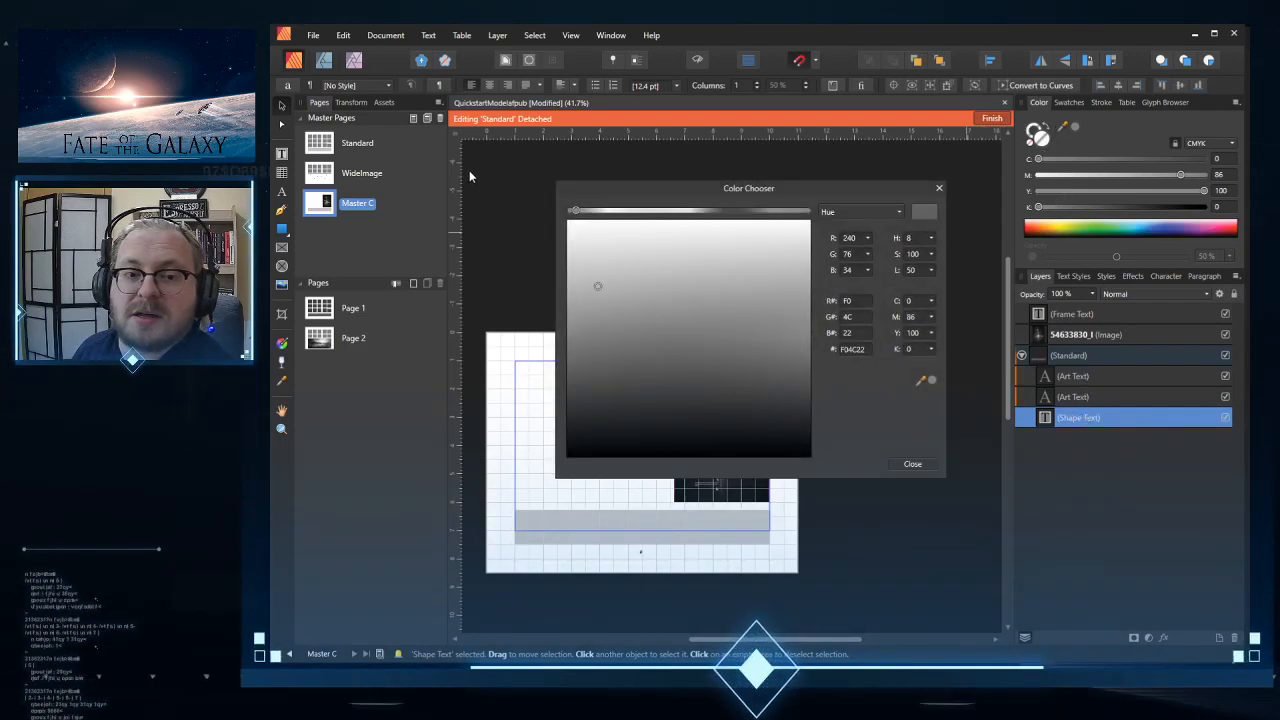
{"action": "left_click", "coordinate": [912, 463]}
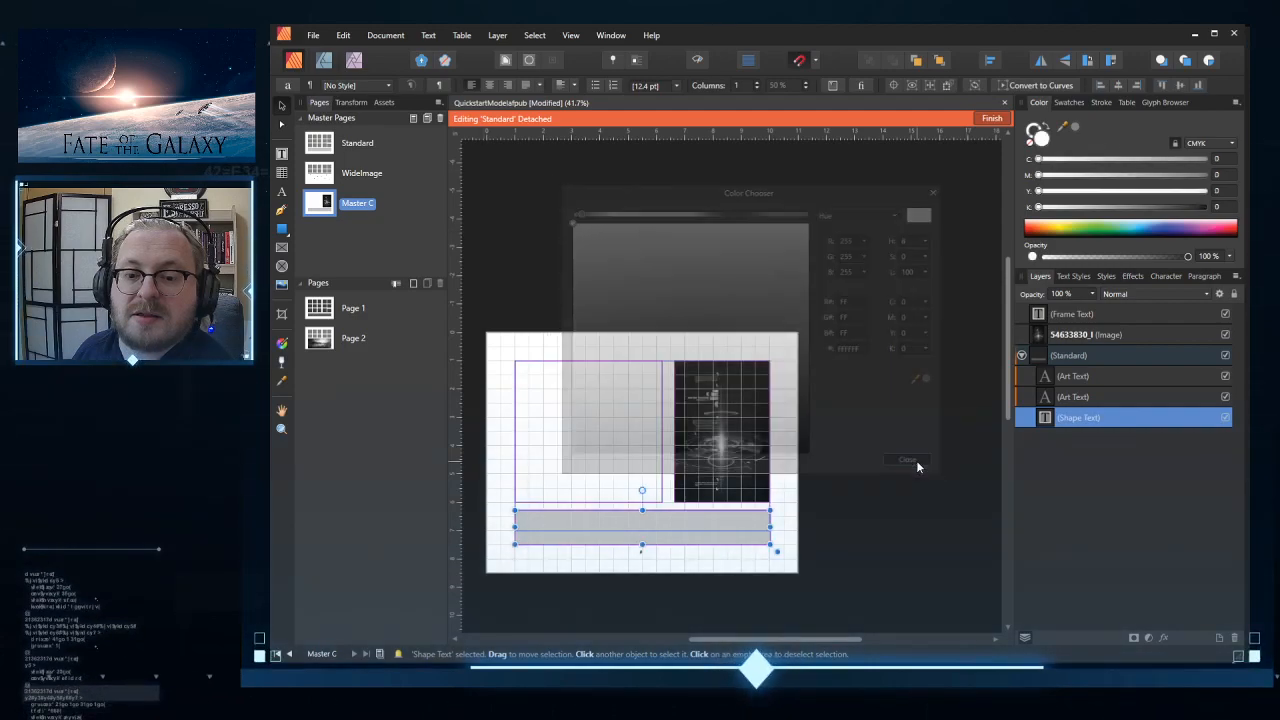
{"action": "left_click", "coordinate": [1072, 131]}
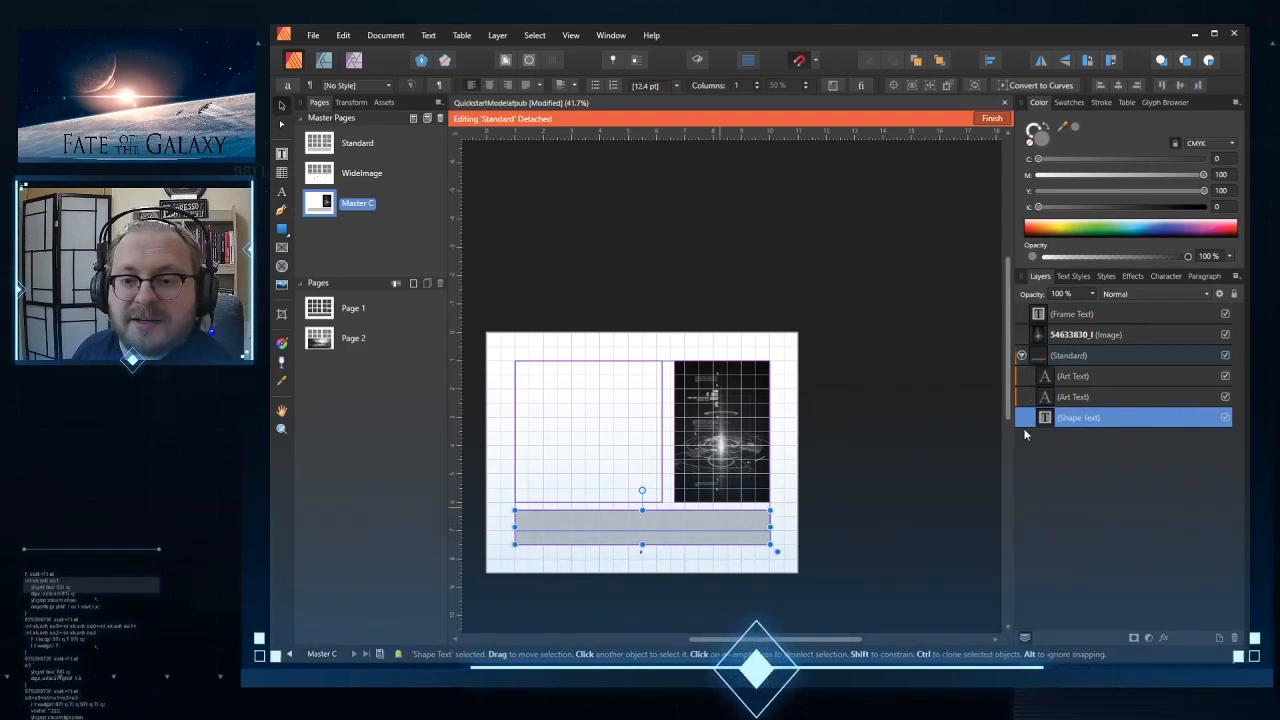
Step: Delete the grey converted frame and draw an empty text frame in its place, spanning the full width between the margins
{"action": "left_click_drag", "start_coordinate": [726, 536], "coordinate": [812, 565]}
{"action": "key", "text": "Delete"}
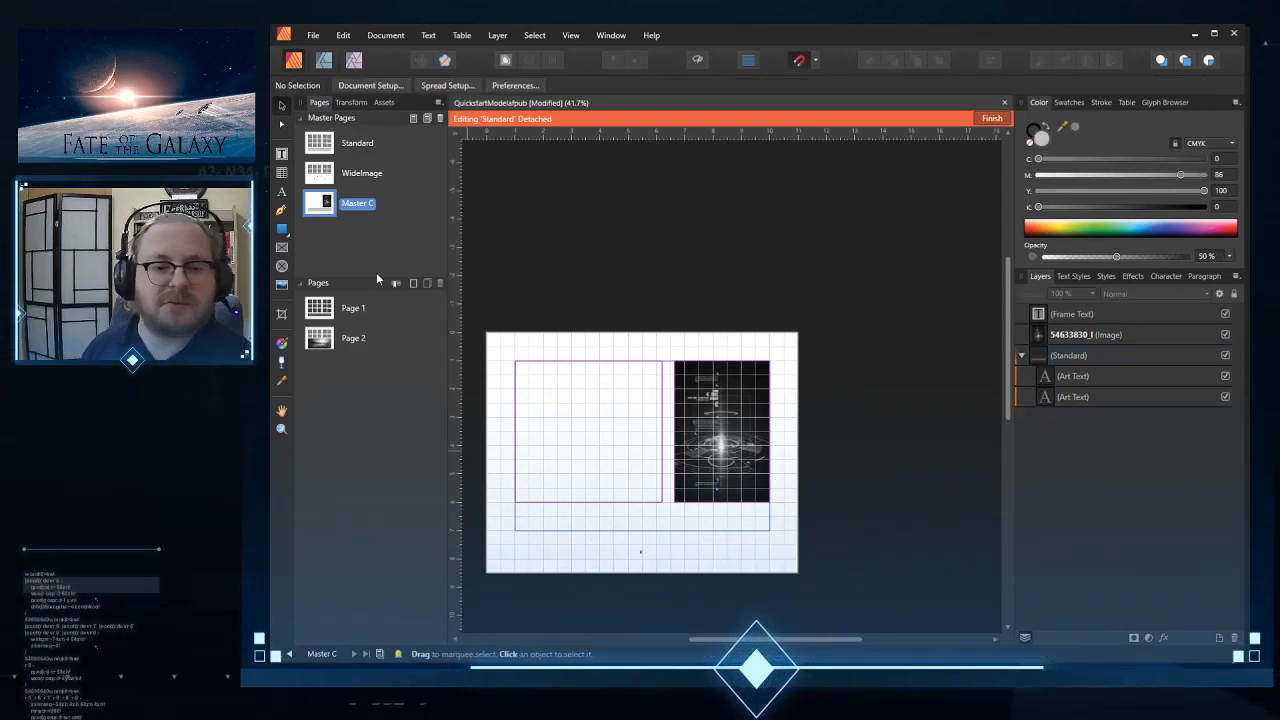
{"action": "left_click", "coordinate": [281, 155]}
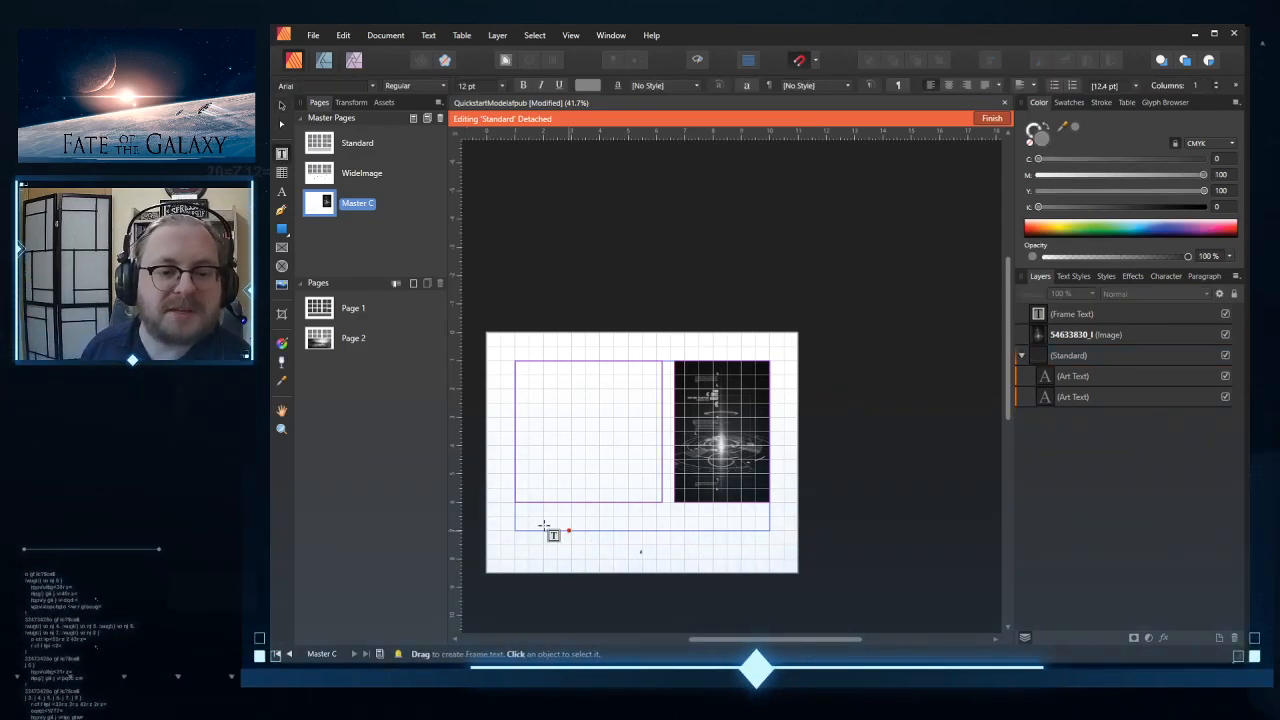
{"action": "left_click_drag", "start_coordinate": [518, 519], "coordinate": [769, 549]}
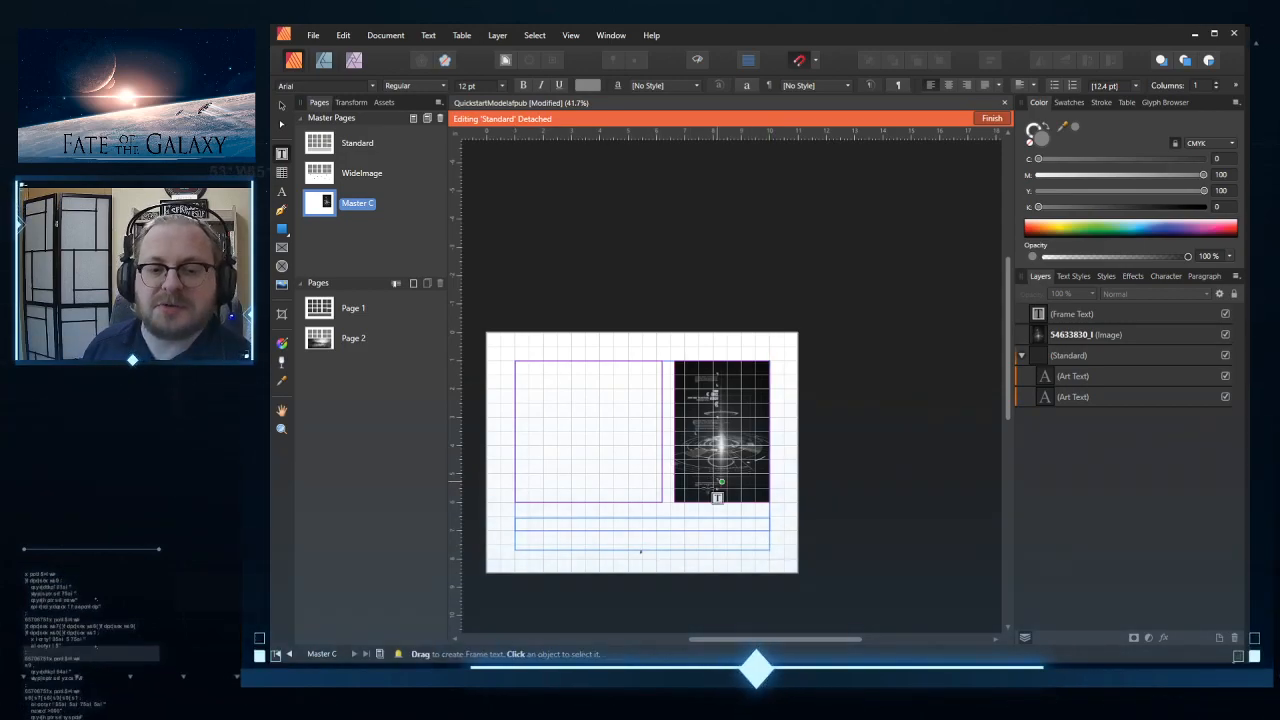
{"action": "left_click", "coordinate": [284, 105]}
{"action": "left_click", "coordinate": [284, 105]}
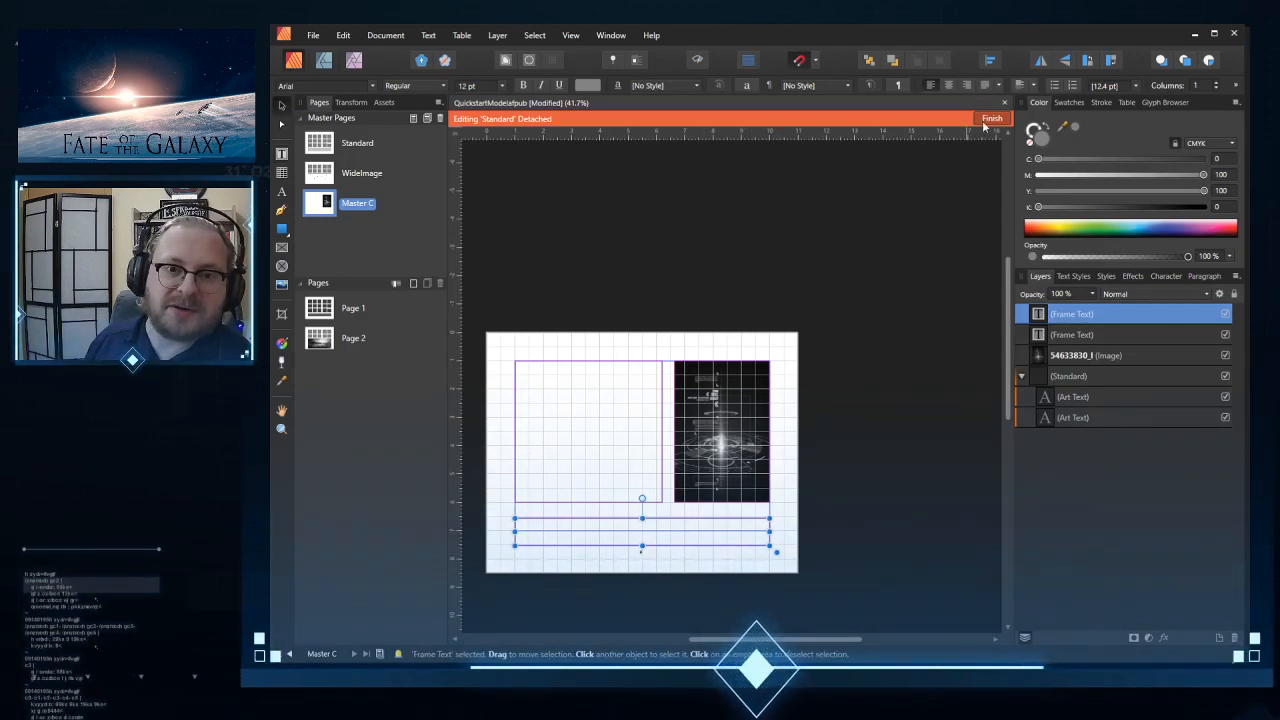
Step: Finish the detached editing and extend the image downward to the lower edge of the wide text frame
{"action": "left_click", "coordinate": [900, 331]}
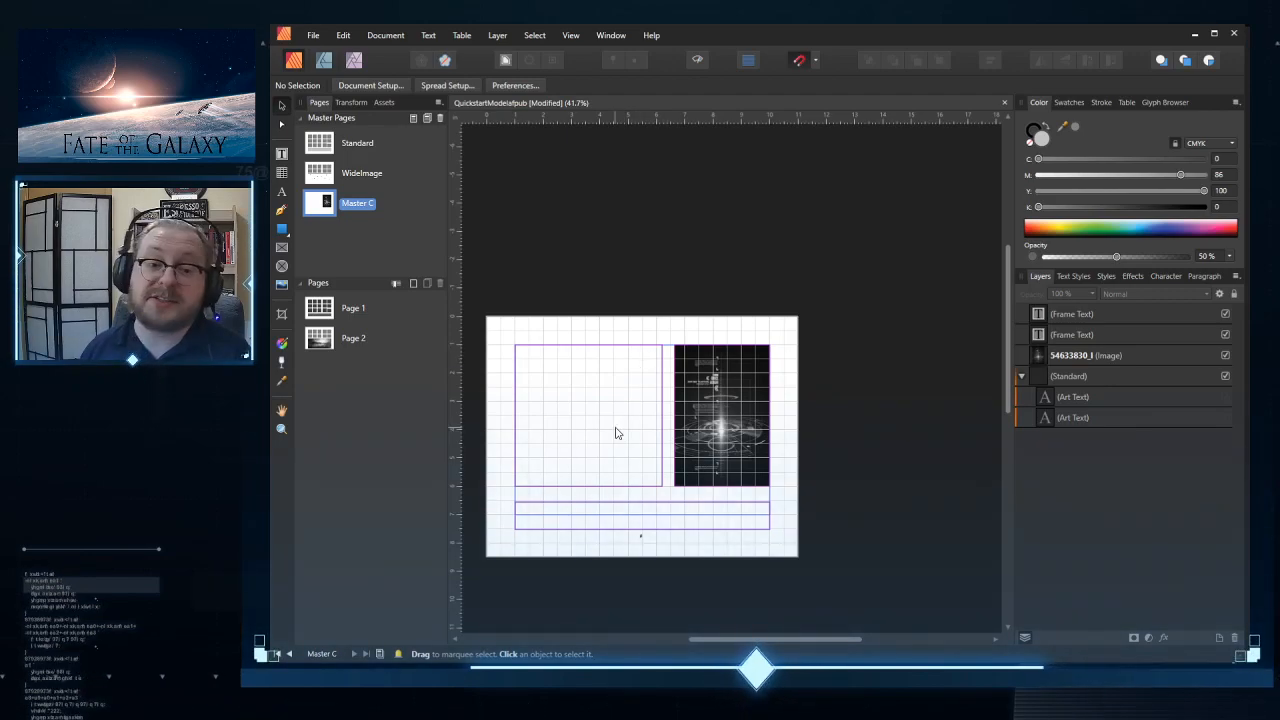
{"action": "left_click", "coordinate": [725, 486]}
{"action": "left_click_drag", "start_coordinate": [721, 487], "coordinate": [722, 529]}
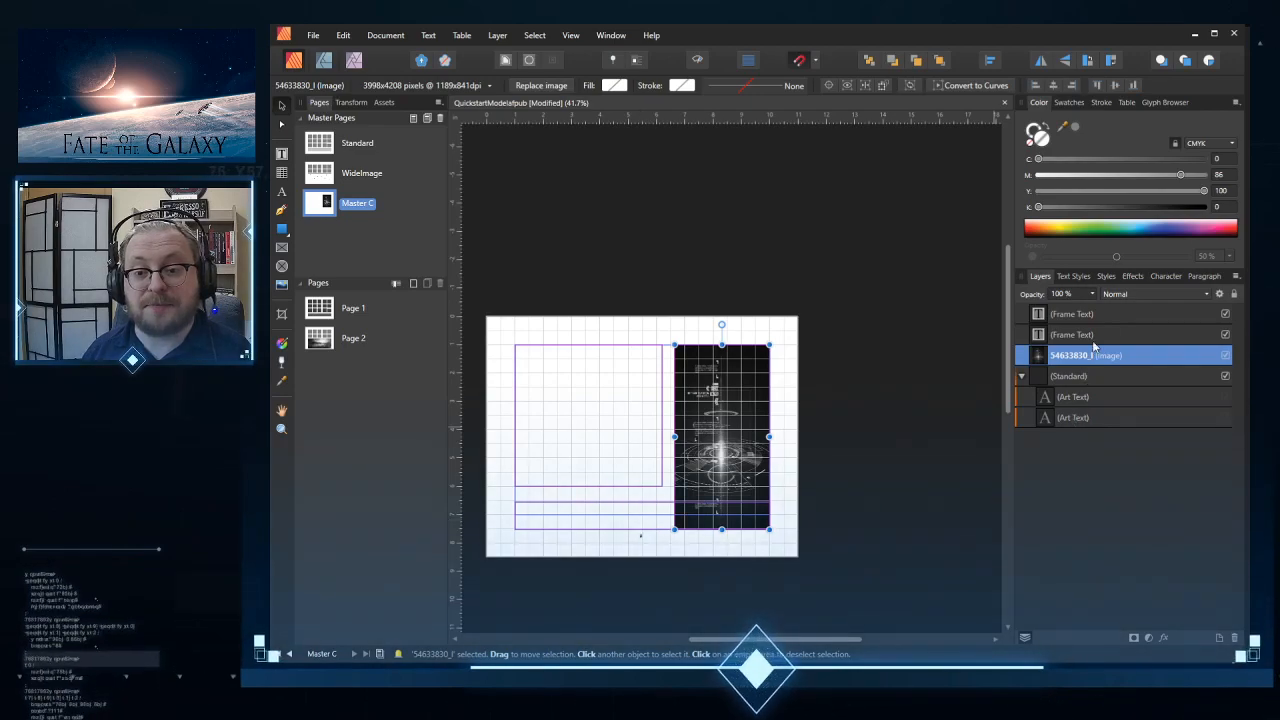
{"action": "left_click", "coordinate": [1090, 314]}
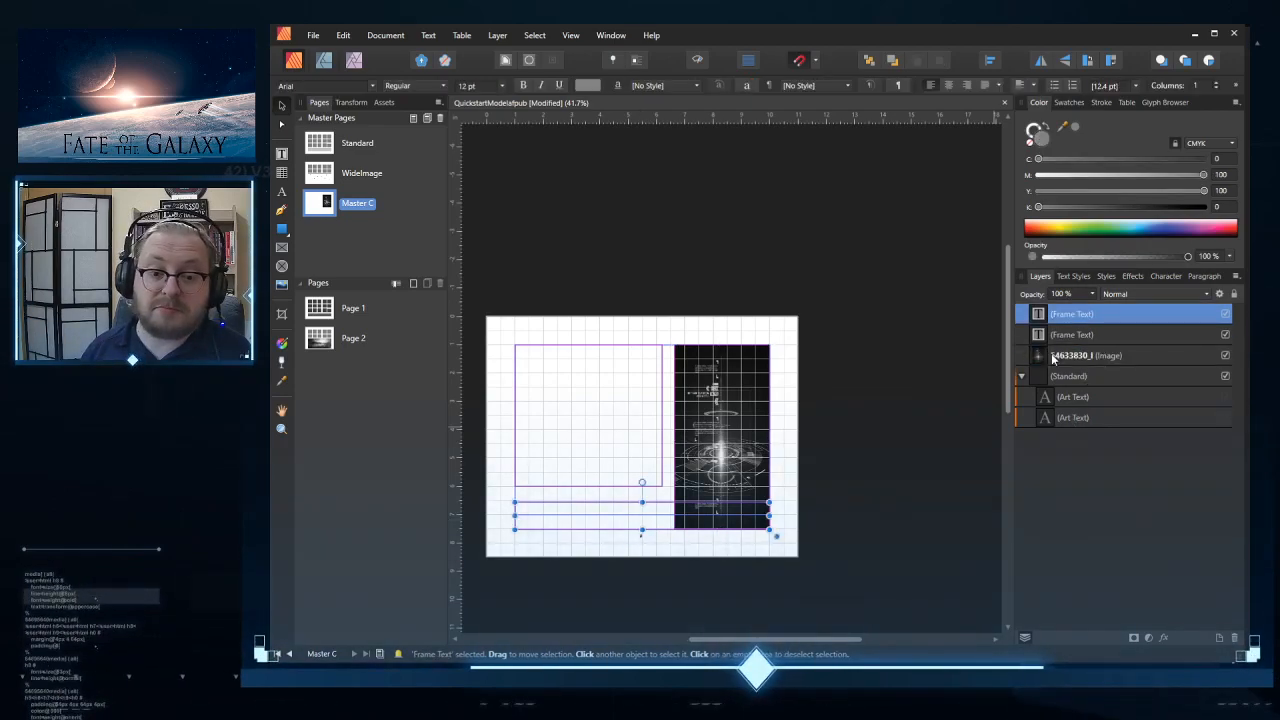
{"action": "left_click", "coordinate": [1080, 334]}
{"action": "key", "text": "Delete"}
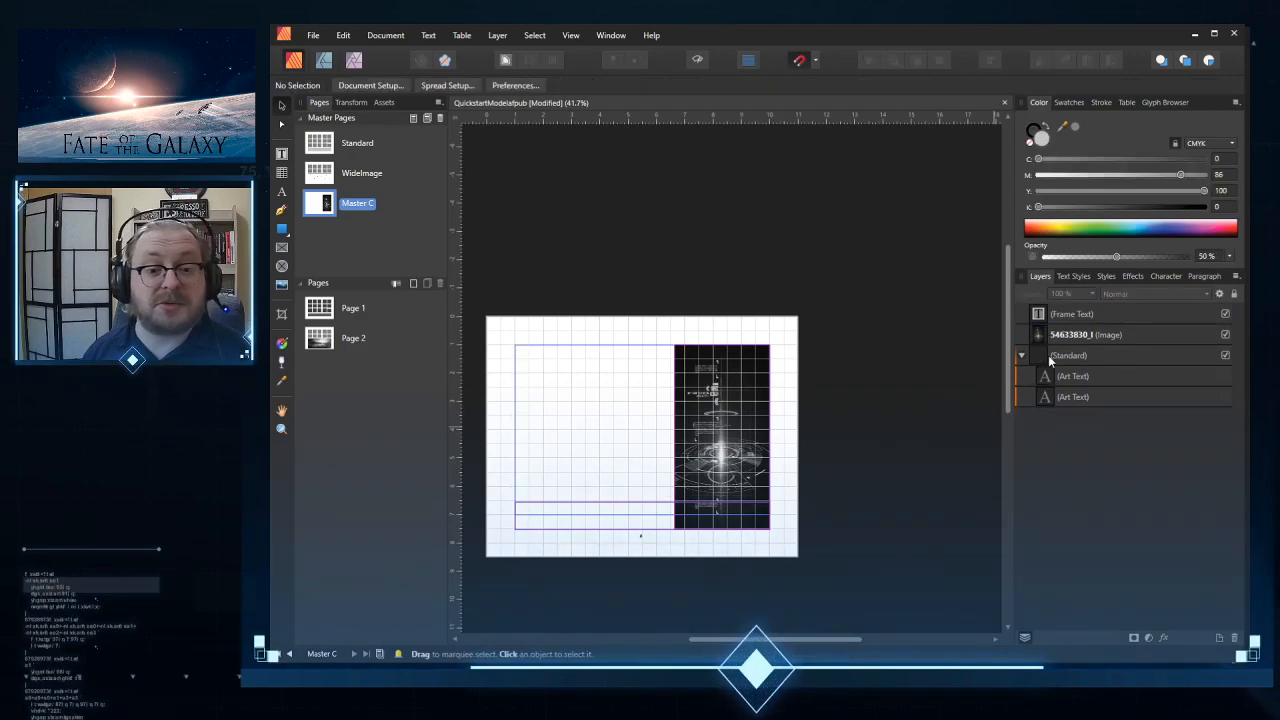
{"action": "left_click", "coordinate": [340, 37]}
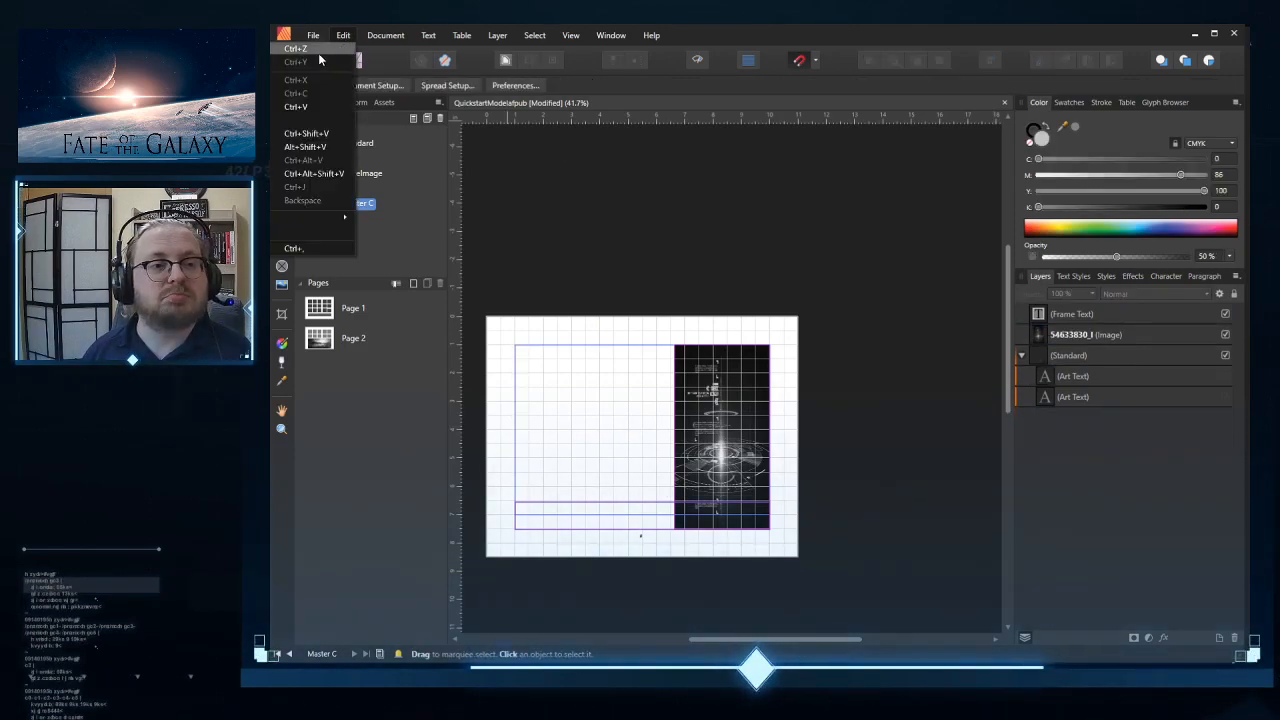
{"action": "left_click", "coordinate": [318, 53]}
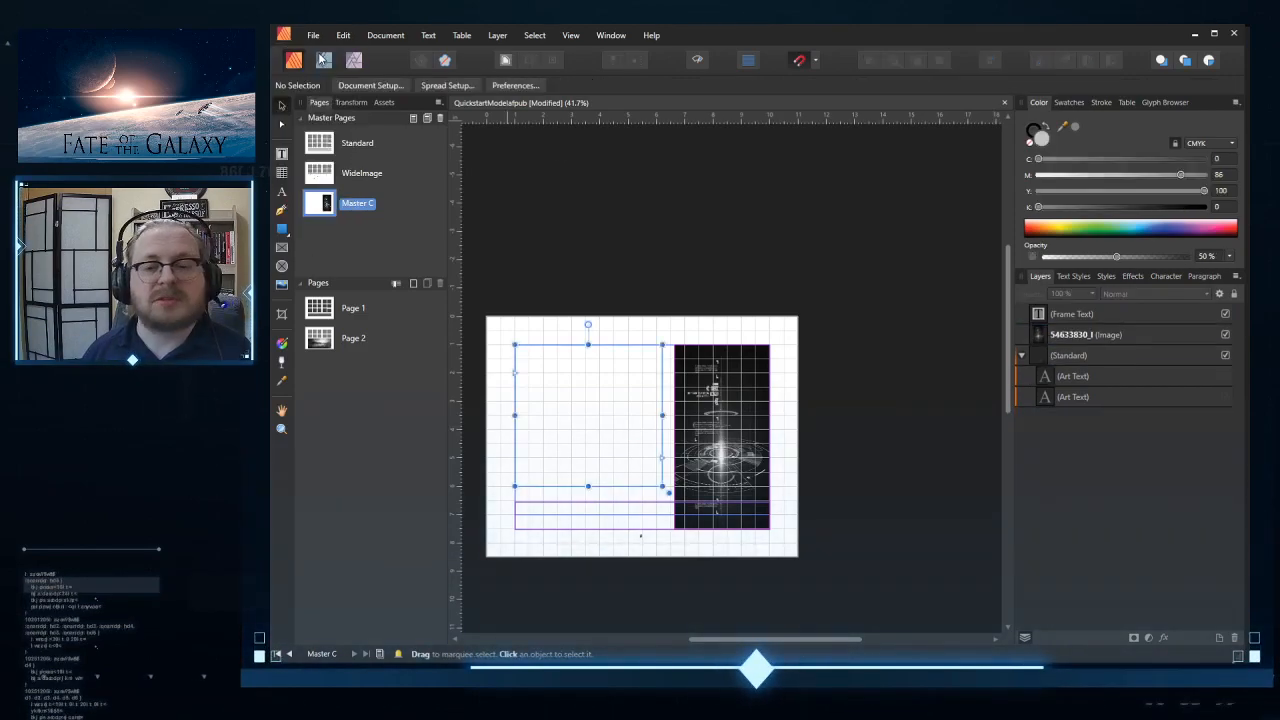
Step: Delete the full-width text frame on Master C and extend the remaining text frame down to the image's lower edge
{"action": "left_click", "coordinate": [1092, 321]}
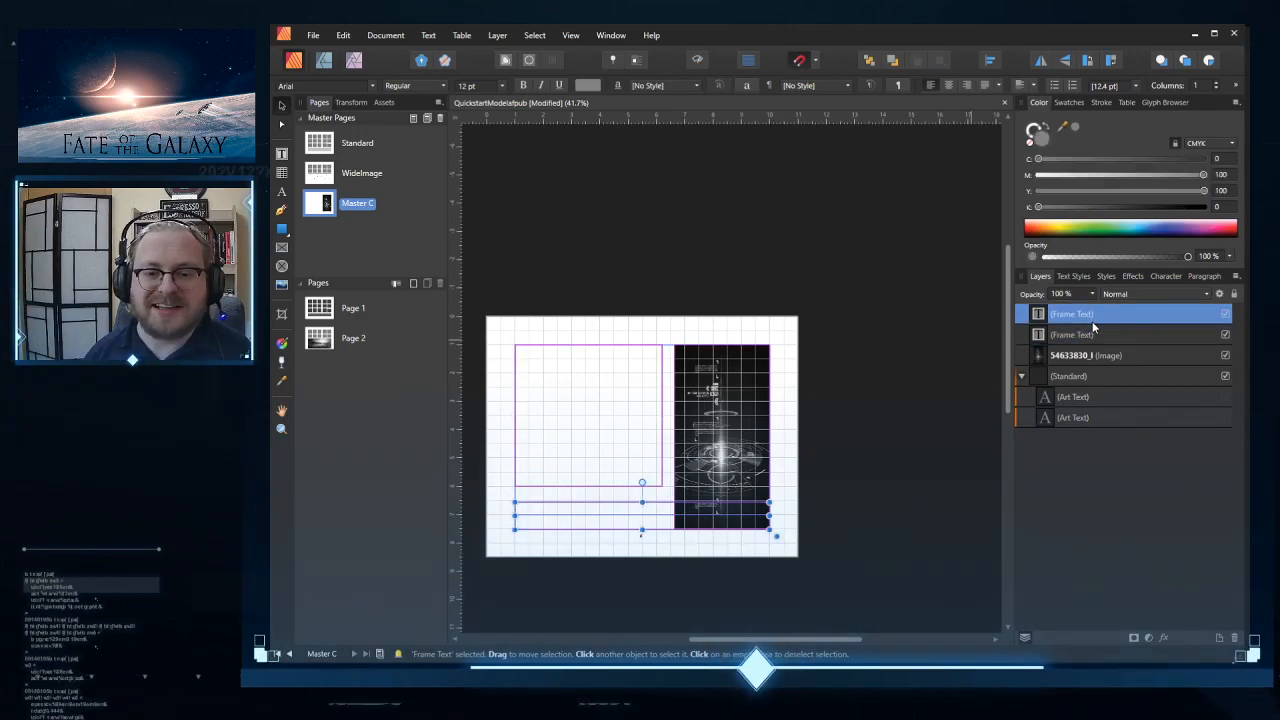
{"action": "key", "text": "Delete"}
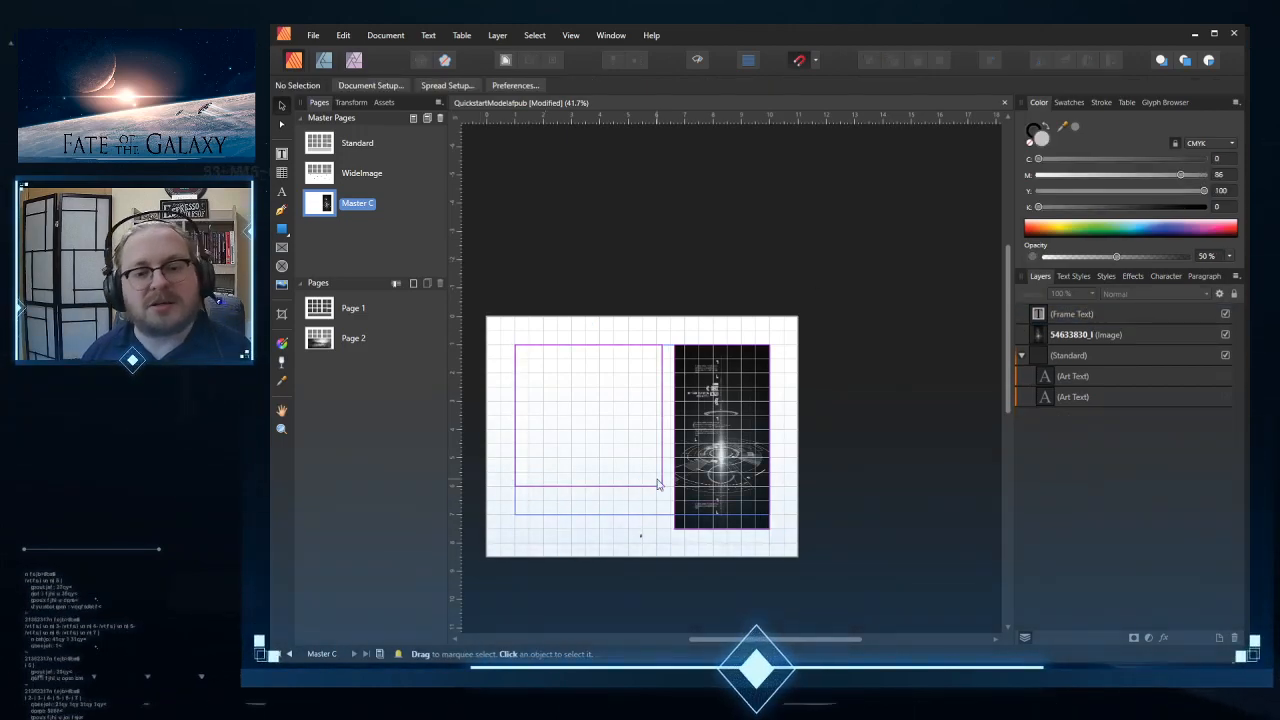
{"action": "left_click", "coordinate": [609, 488]}
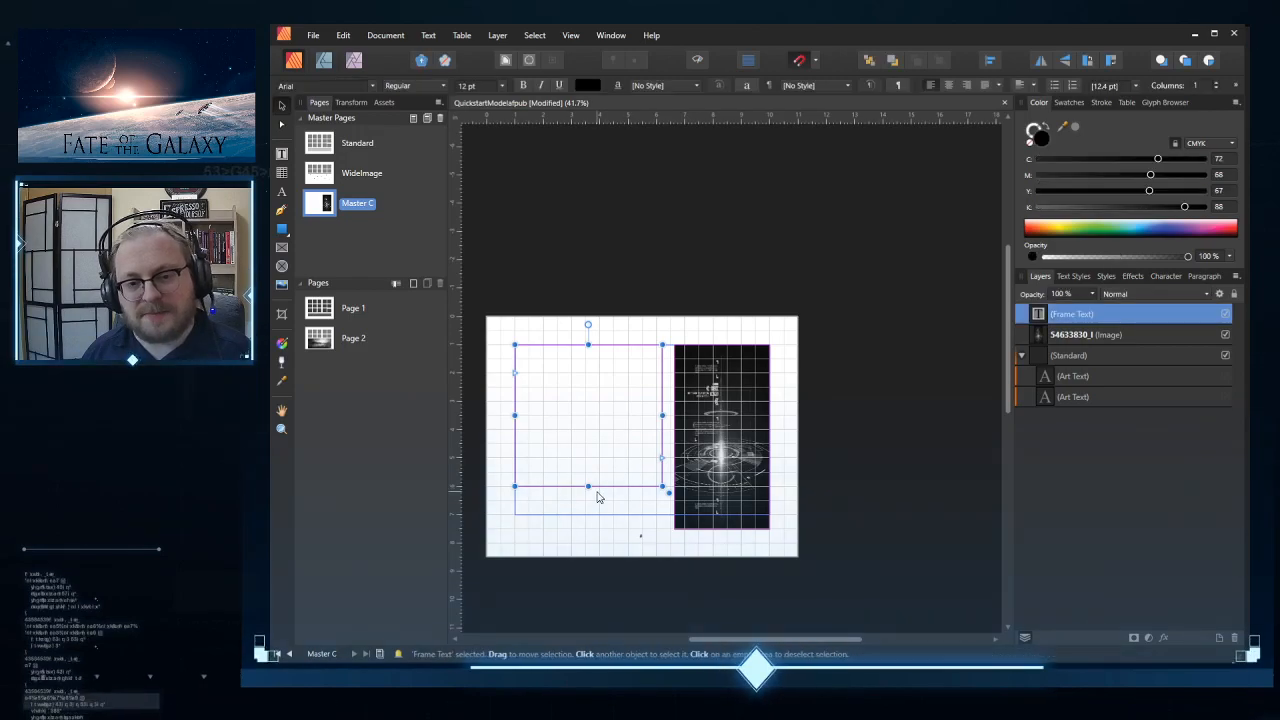
{"action": "left_click_drag", "start_coordinate": [589, 488], "coordinate": [589, 529]}
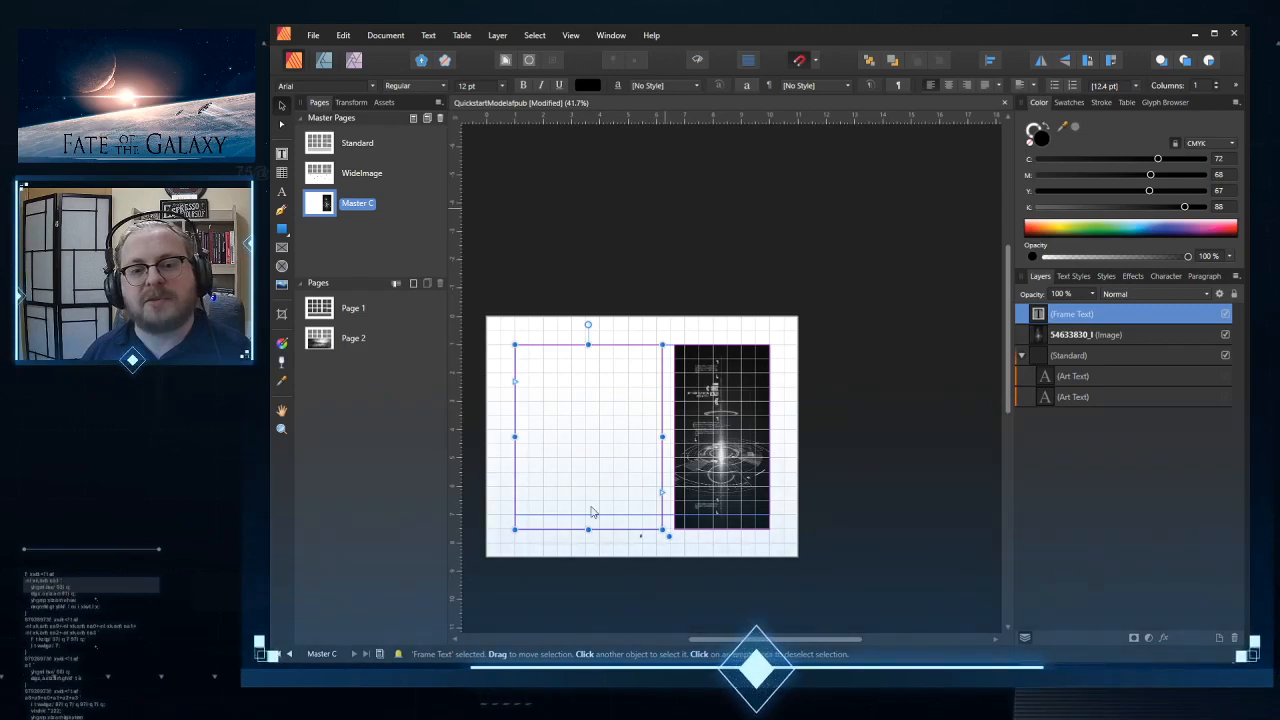
{"action": "left_click", "coordinate": [801, 366]}
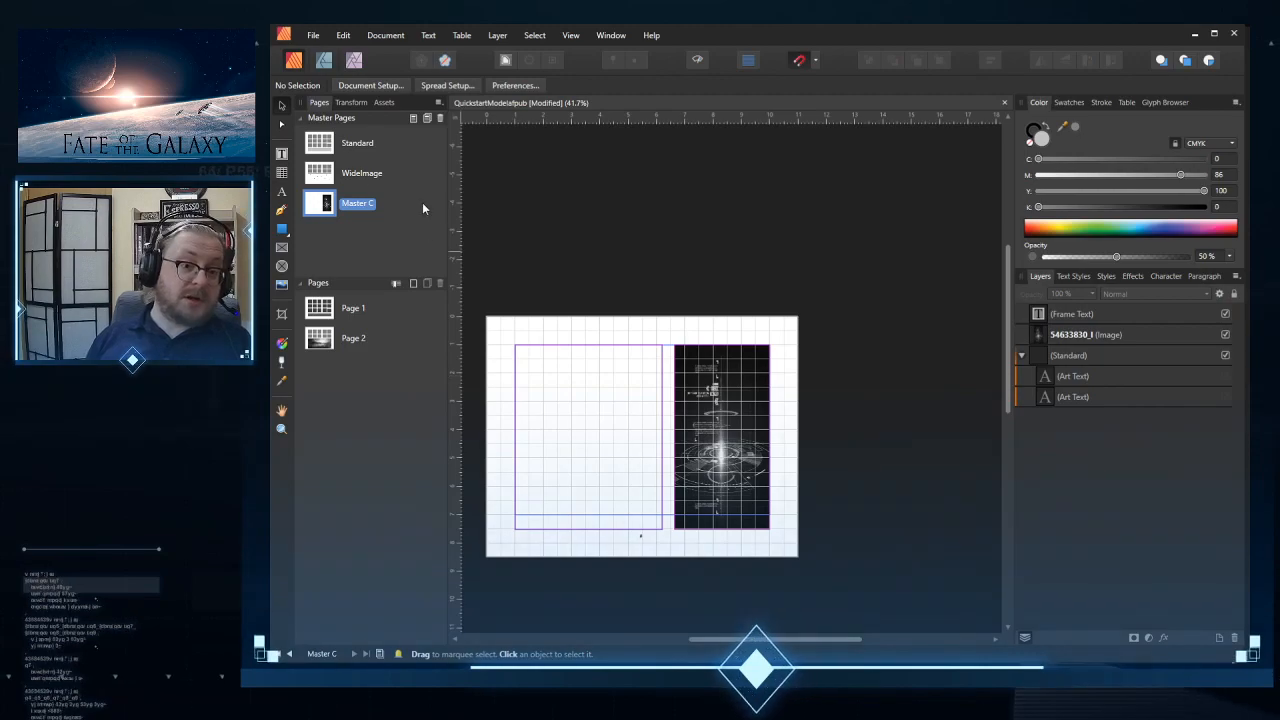
Step: Draw a text frame covering the two rows of squares on the WideImage master and try a three-column layout
{"action": "left_click", "coordinate": [320, 176]}
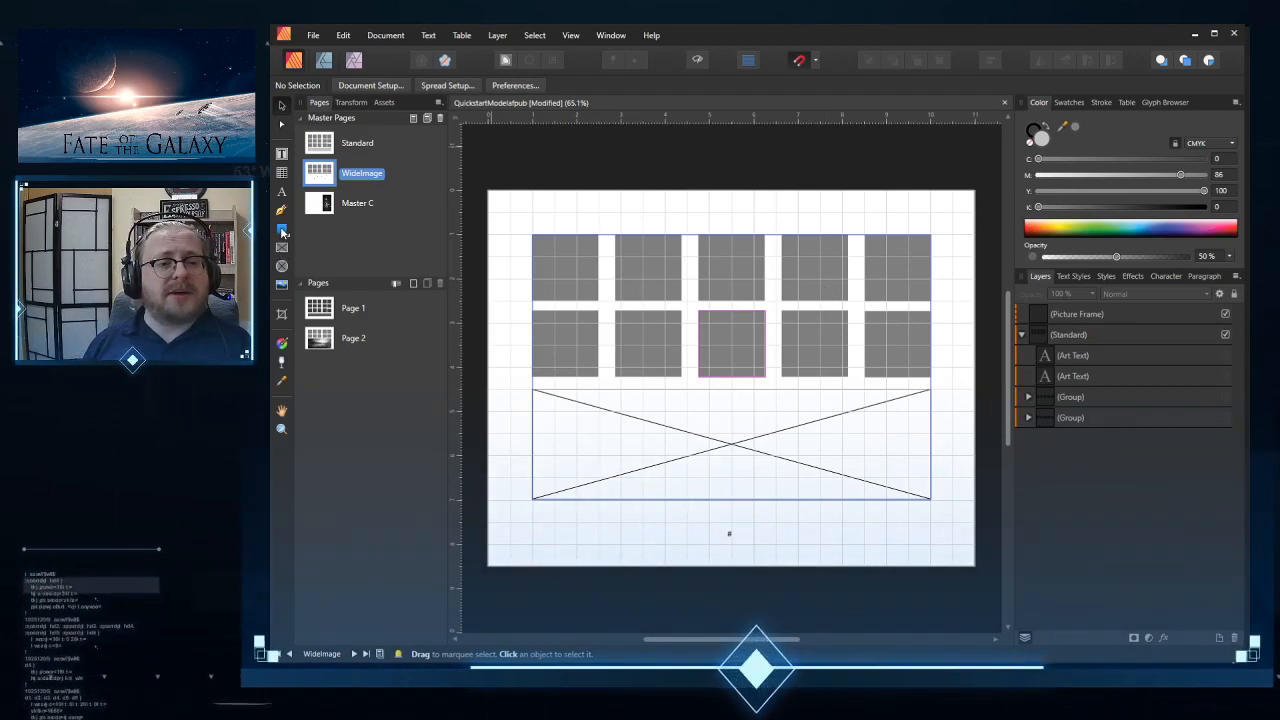
{"action": "key", "text": "t"}
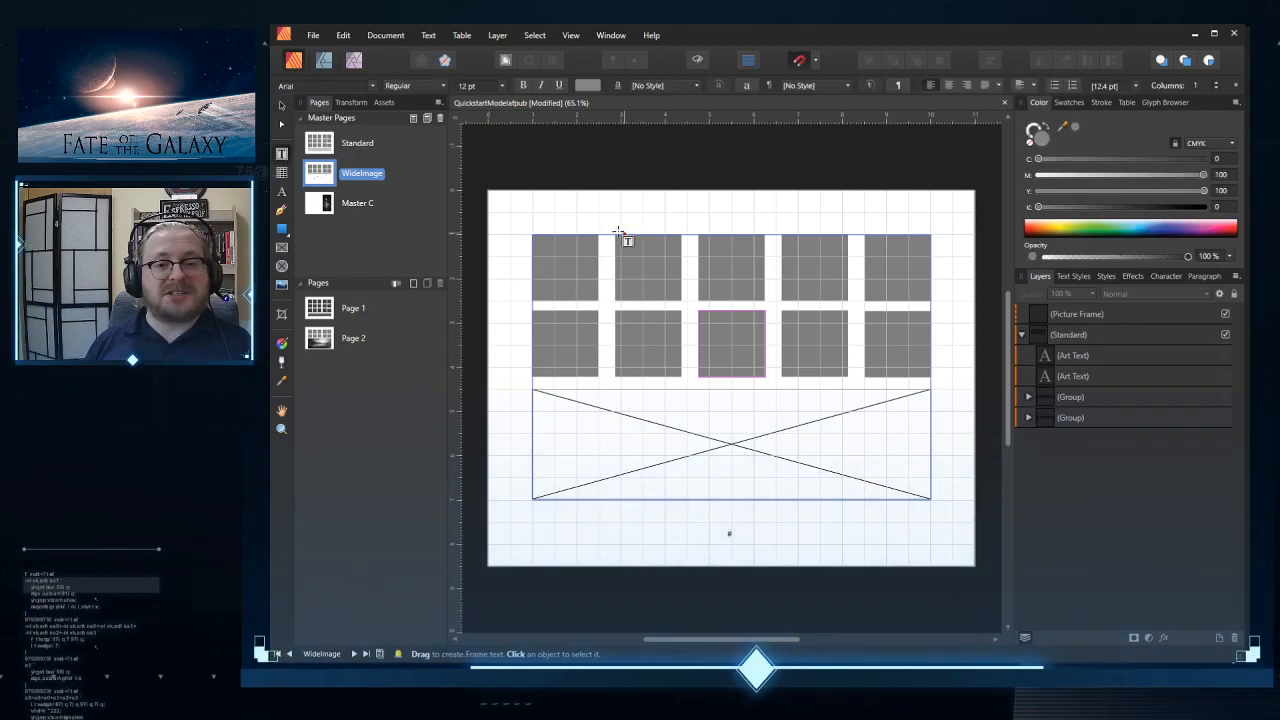
{"action": "left_click_drag", "start_coordinate": [535, 234], "coordinate": [935, 377]}
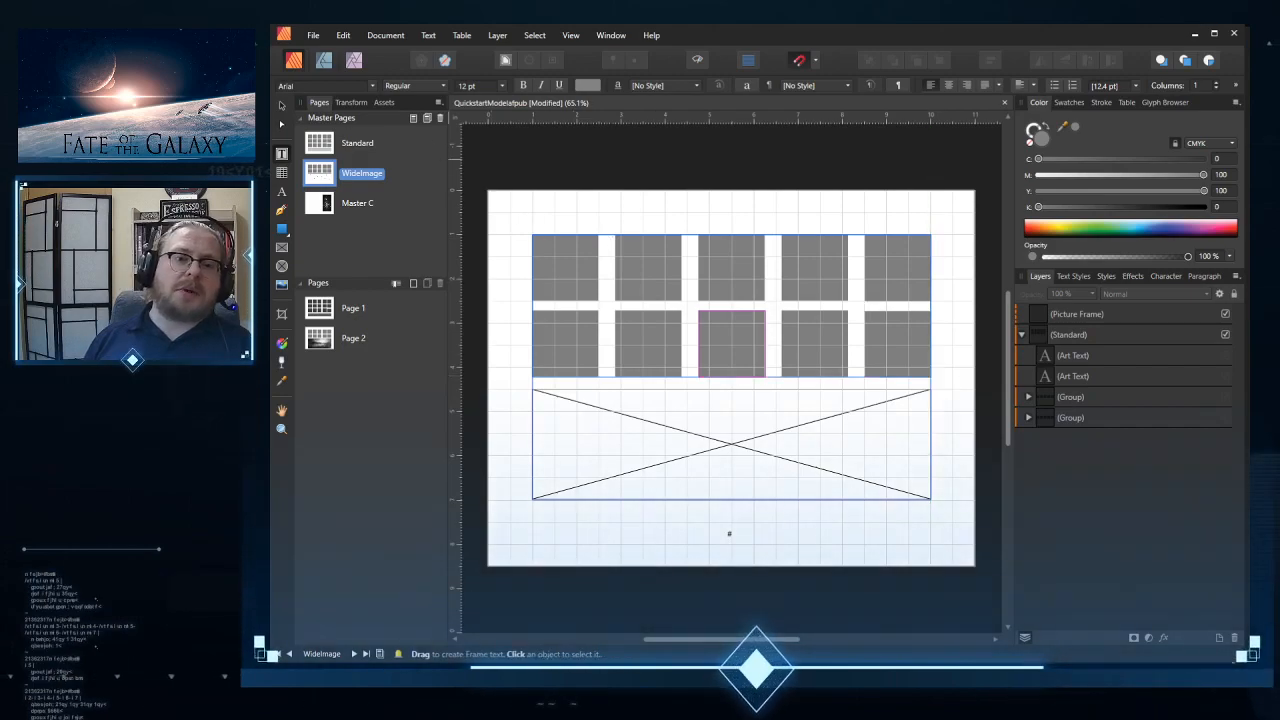
{"action": "key", "text": "Escape"}
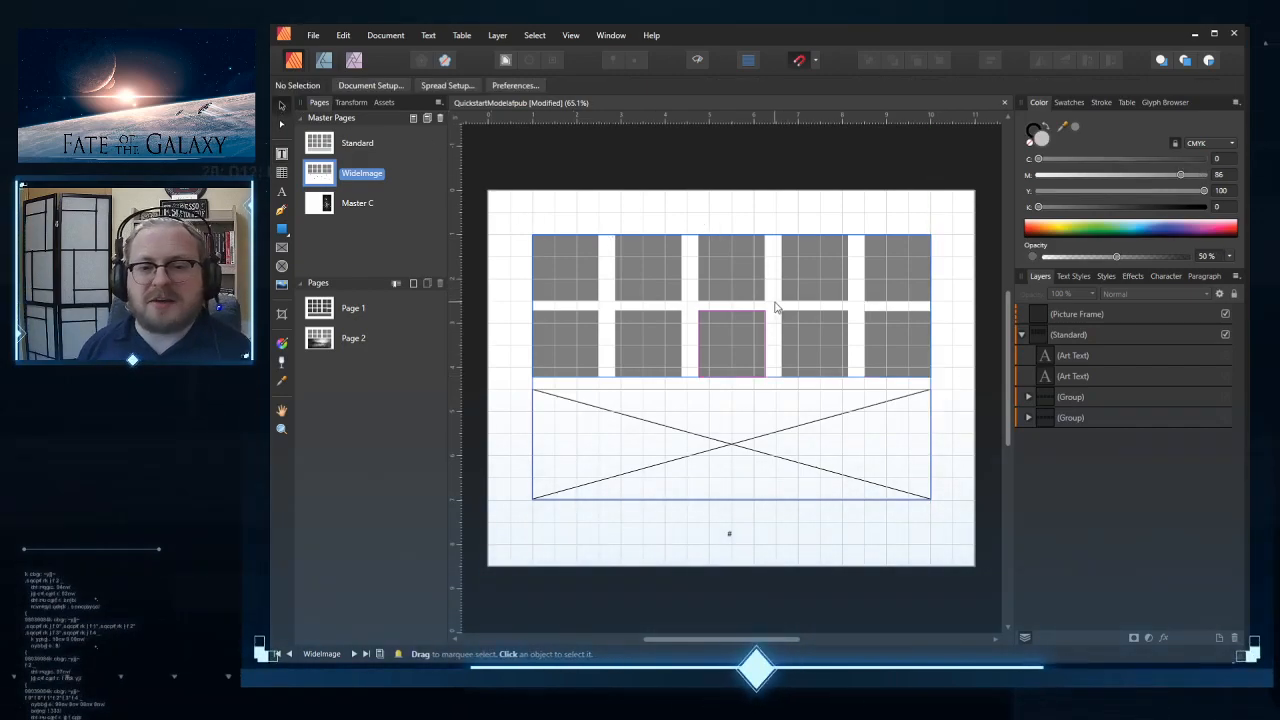
{"action": "left_click", "coordinate": [561, 264]}
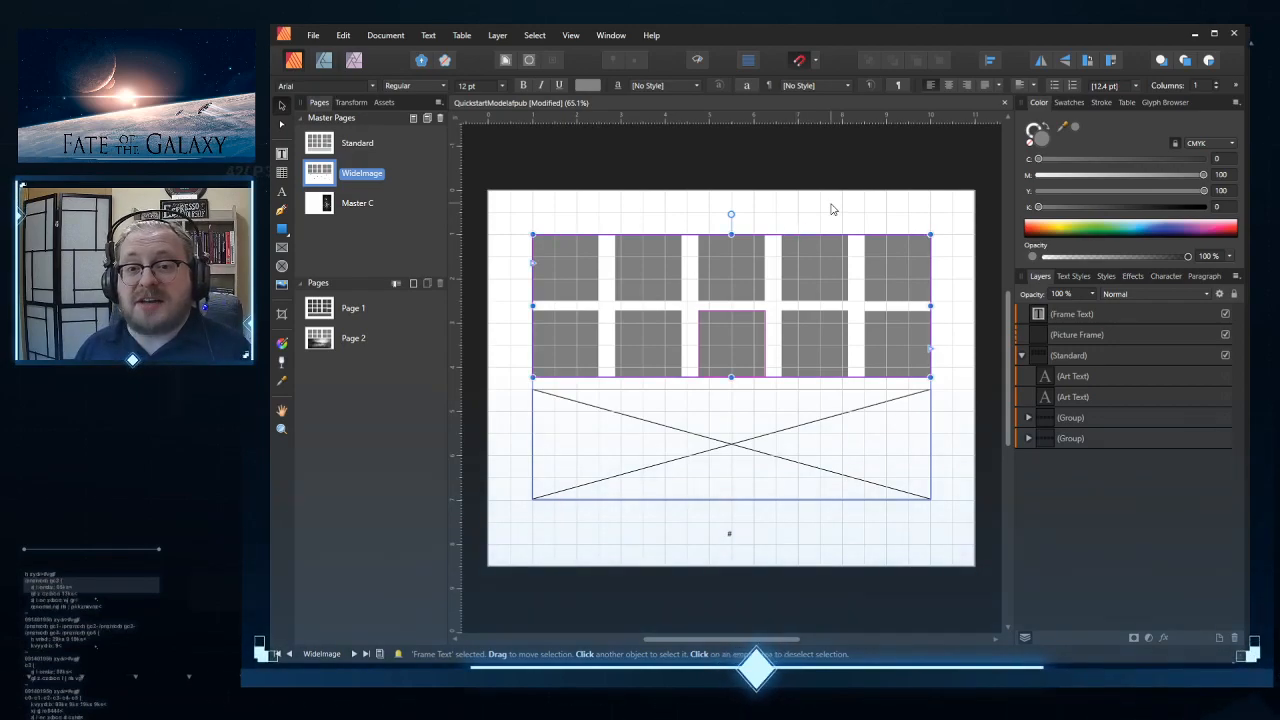
{"action": "left_click", "coordinate": [1218, 86]}
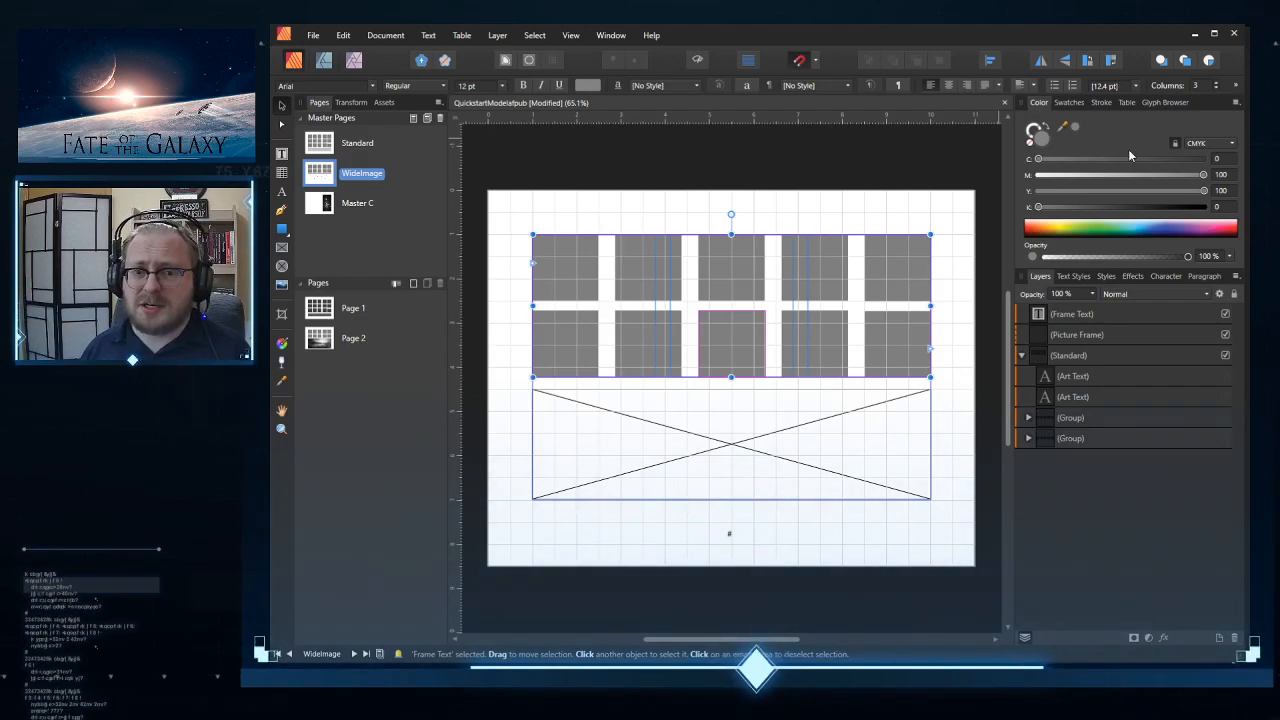
Step: Edit the Standard layer detached on WideImage, delete its two groups of squares and finish the detached editing
{"action": "left_click", "coordinate": [1074, 422]}
{"action": "right_click", "coordinate": [1101, 358]}
{"action": "left_click", "coordinate": [1078, 437]}
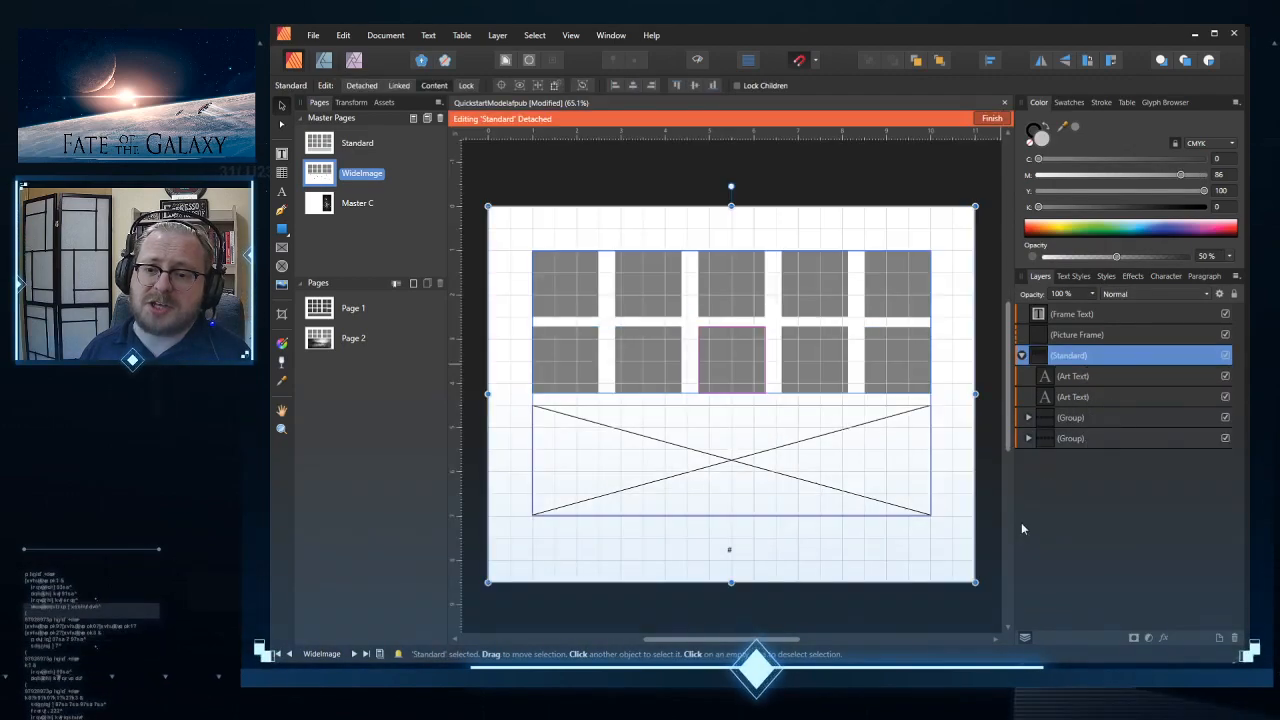
{"action": "left_click", "coordinate": [1074, 418]}
{"action": "left_click", "coordinate": [1080, 441], "text": "shift"}
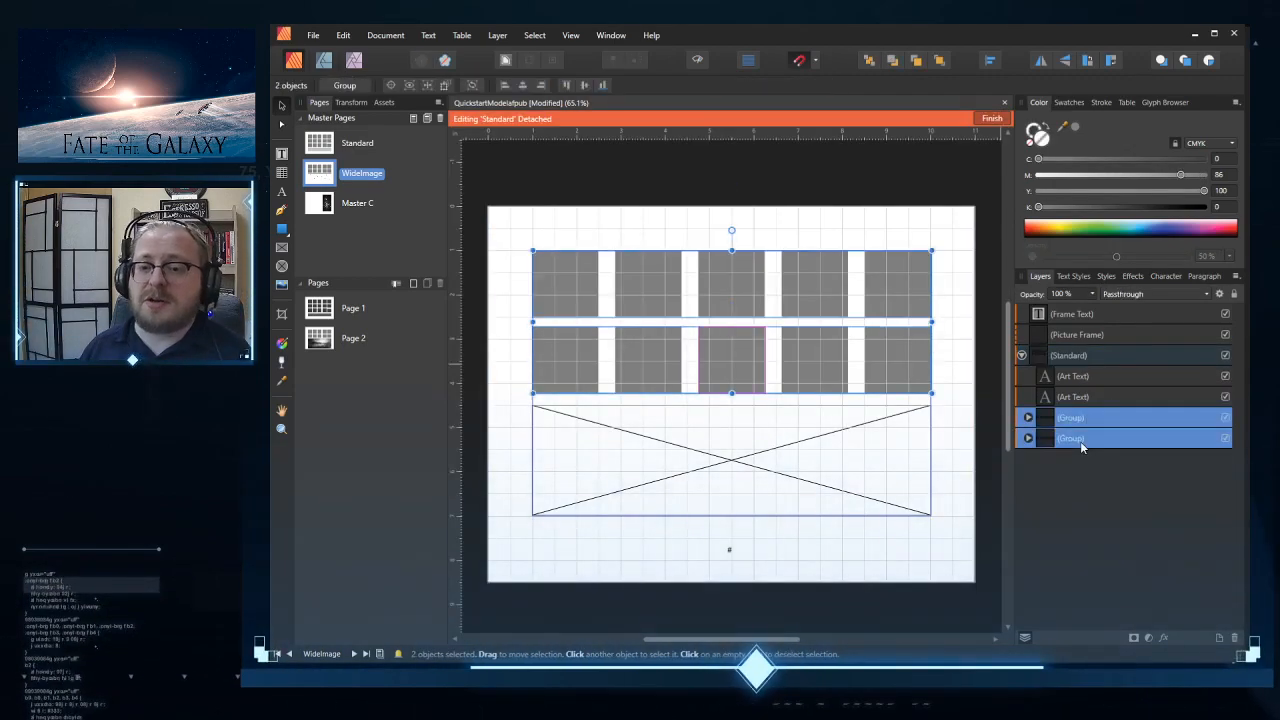
{"action": "key", "text": "Delete"}
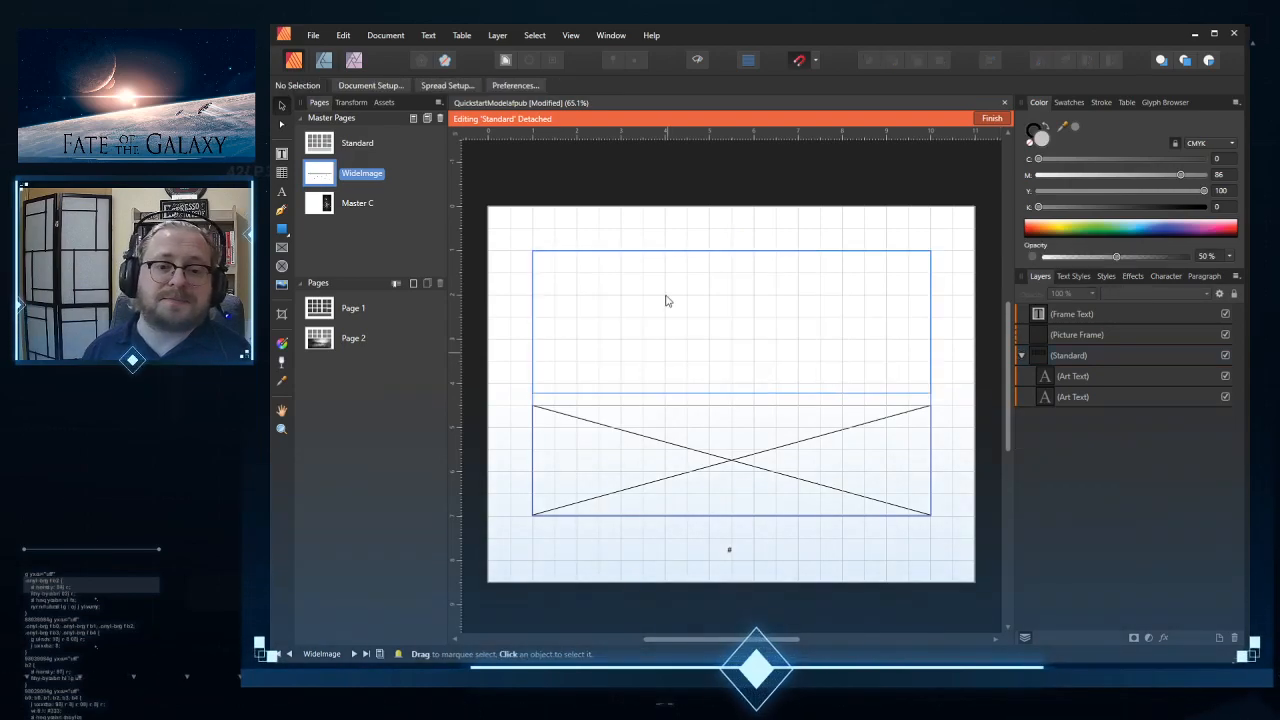
{"action": "left_click", "coordinate": [668, 299]}
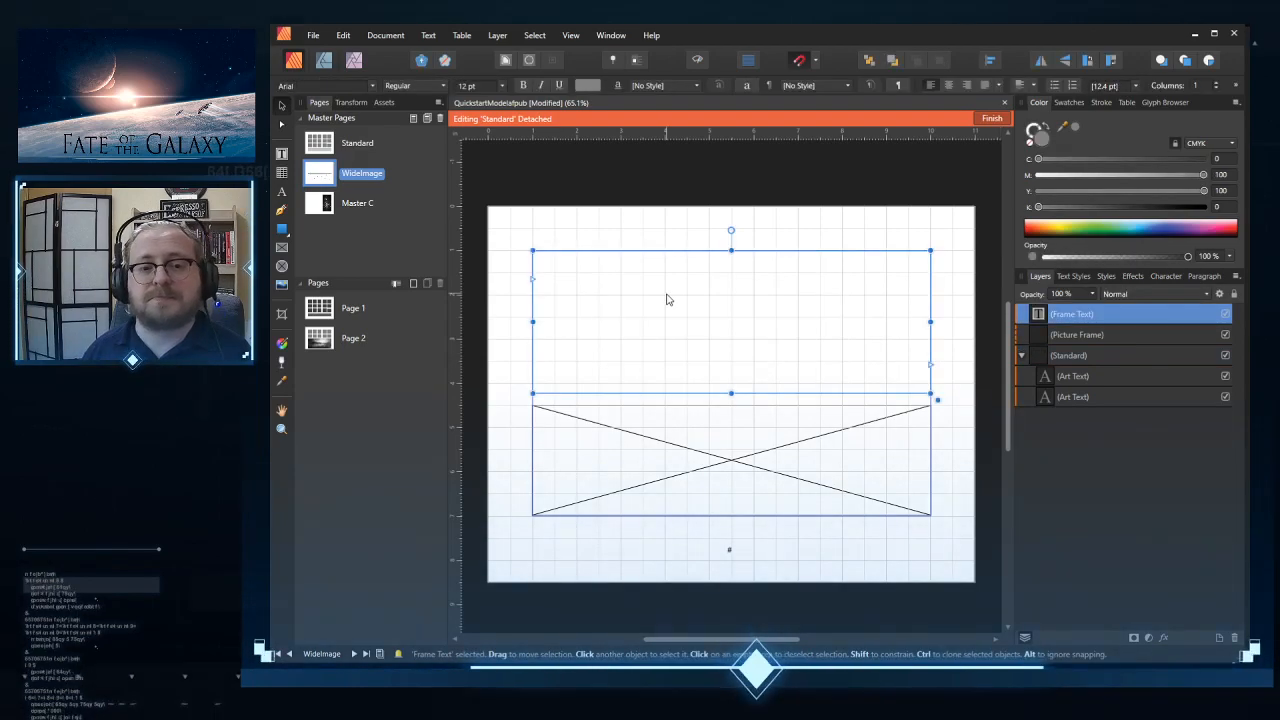
{"action": "left_click", "coordinate": [992, 118]}
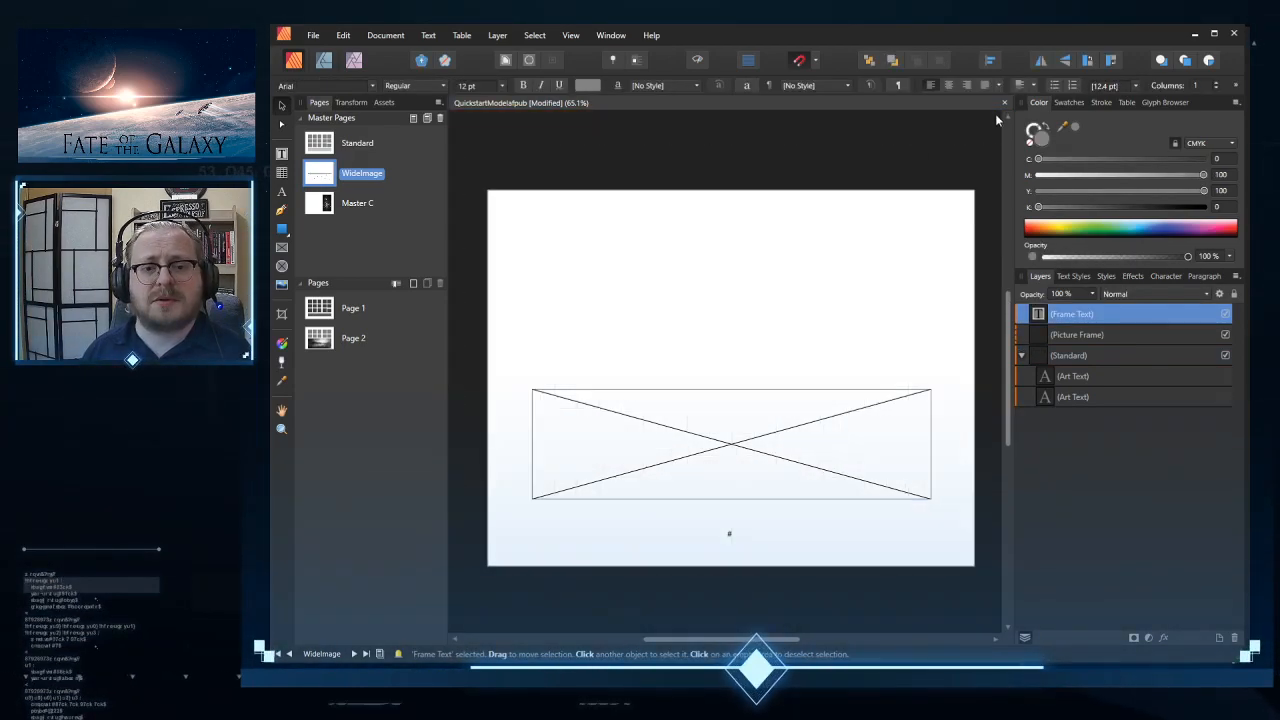
{"action": "left_click", "coordinate": [843, 161]}
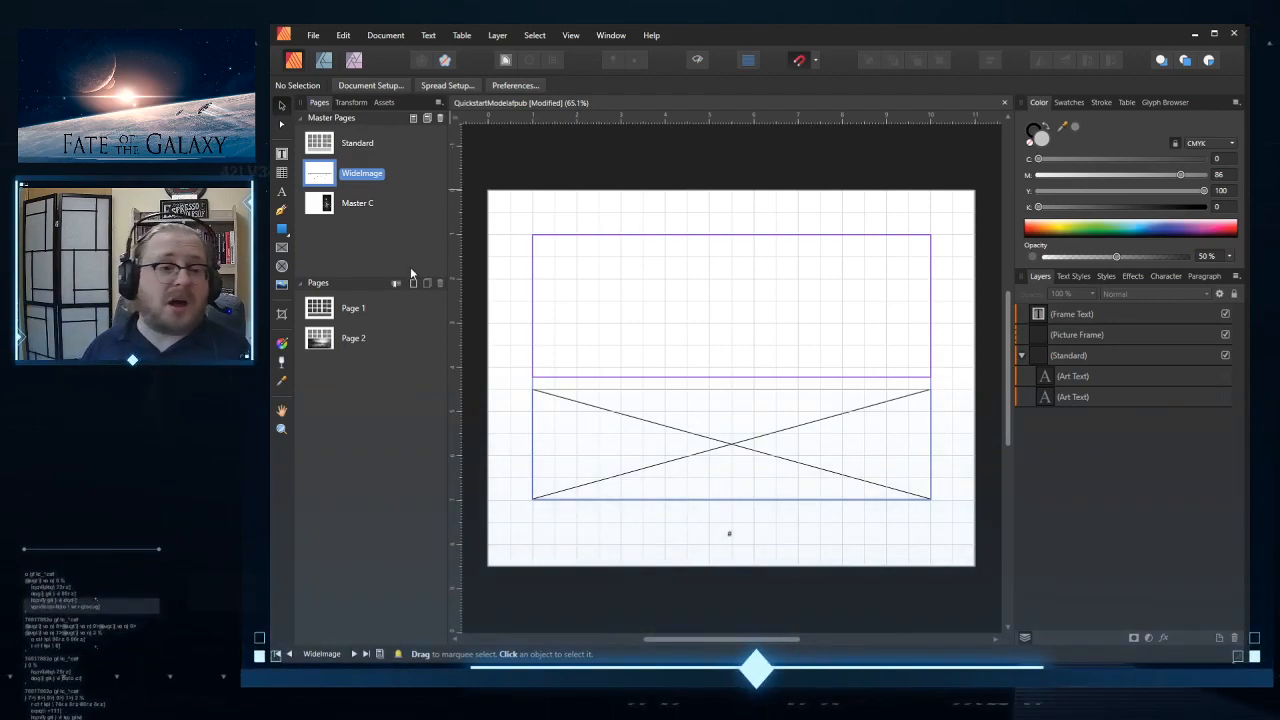
Step: Open Master C, check the image's conversion options and delete the image
{"action": "double_click", "coordinate": [319, 203]}
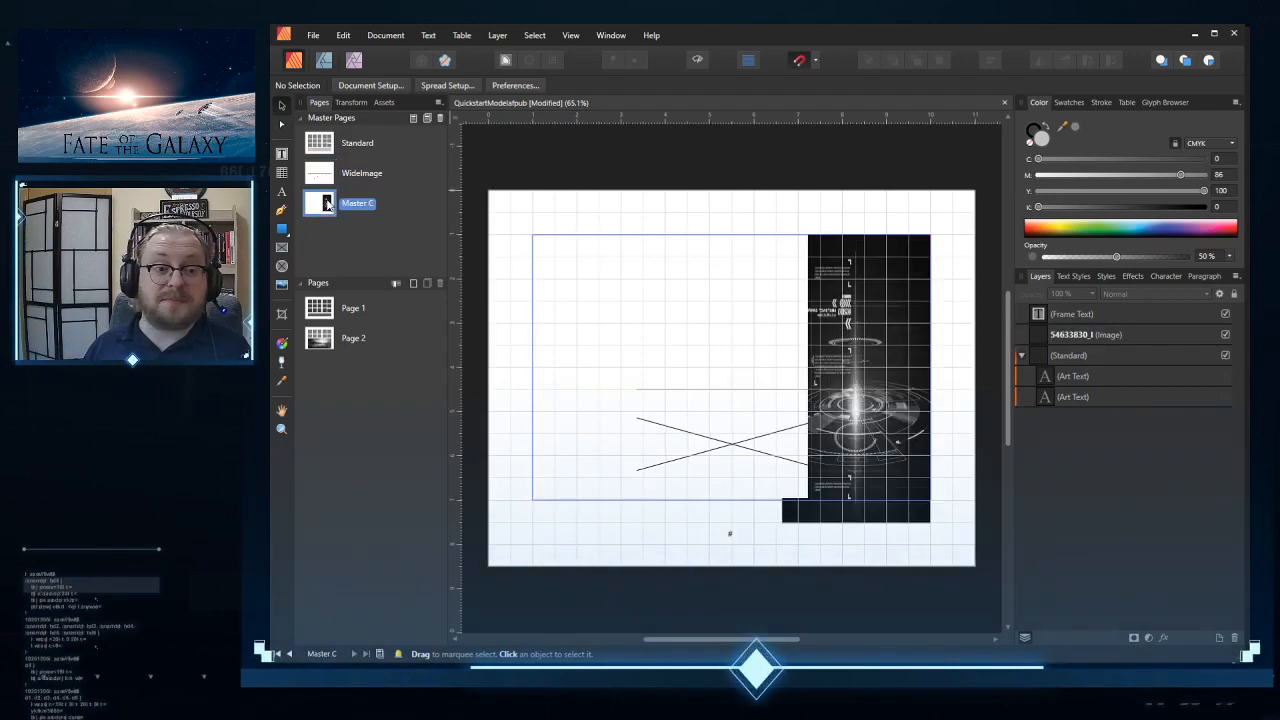
{"action": "left_click", "coordinate": [851, 313]}
{"action": "right_click", "coordinate": [851, 313]}
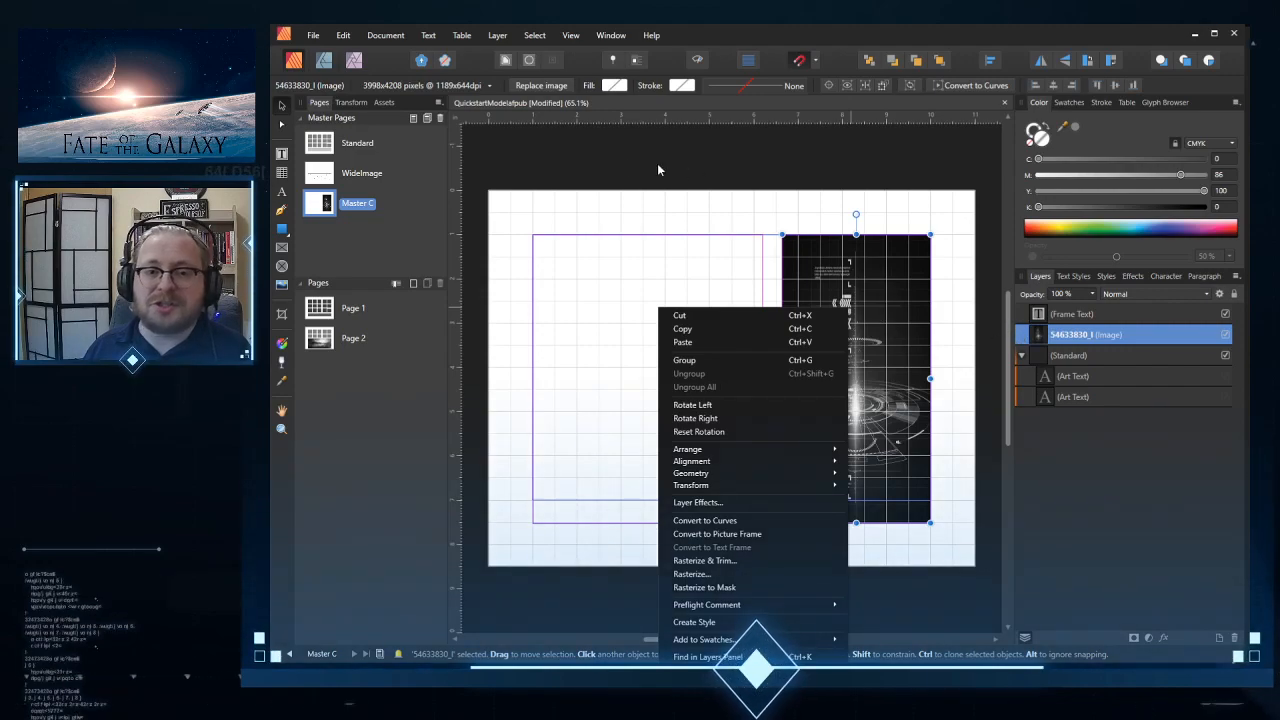
{"action": "left_click", "coordinate": [881, 290]}
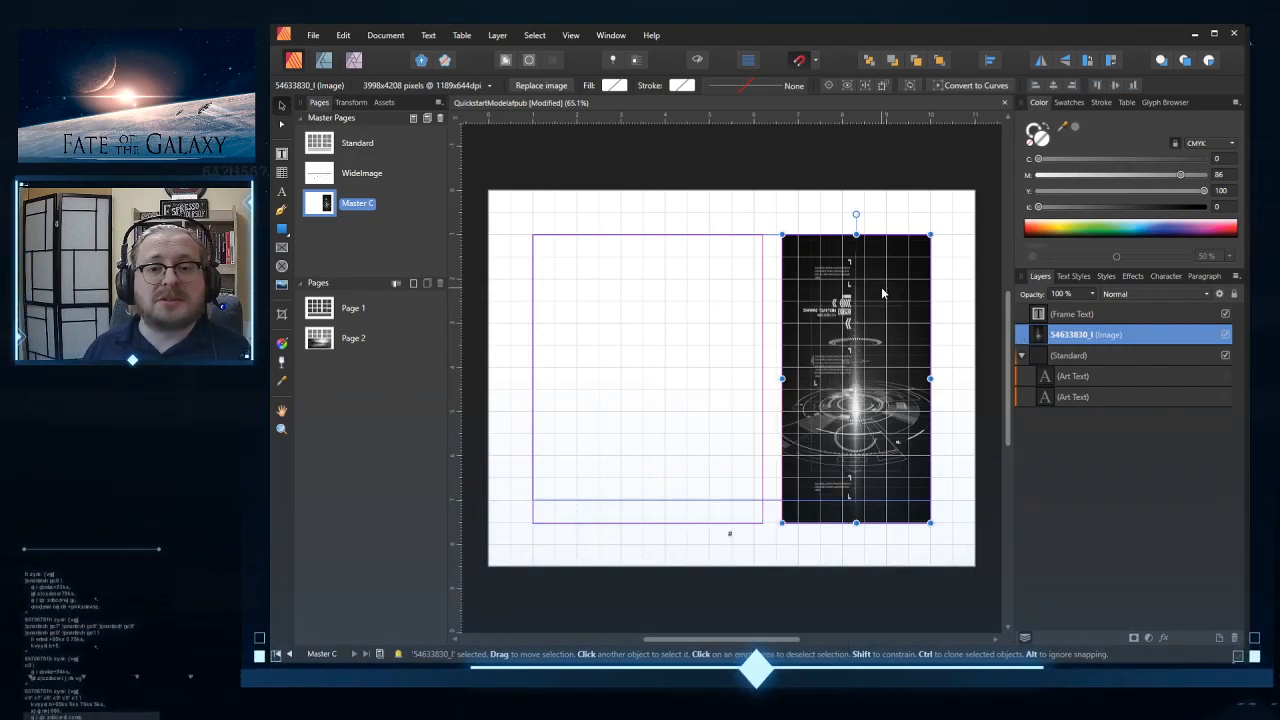
{"action": "key", "text": "Delete"}
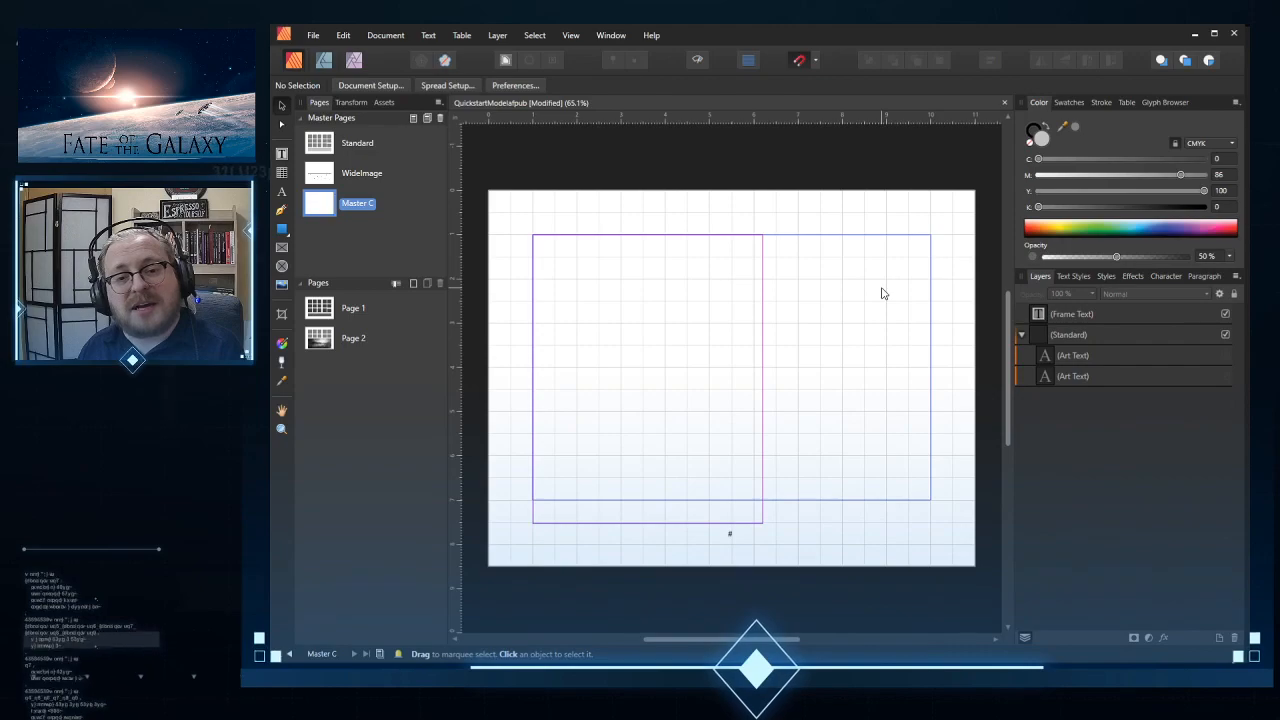
Step: Draw a picture frame about 3.4 in wide beside the text frame and extend it down to the text frame's lower edge
{"action": "key", "text": "f"}
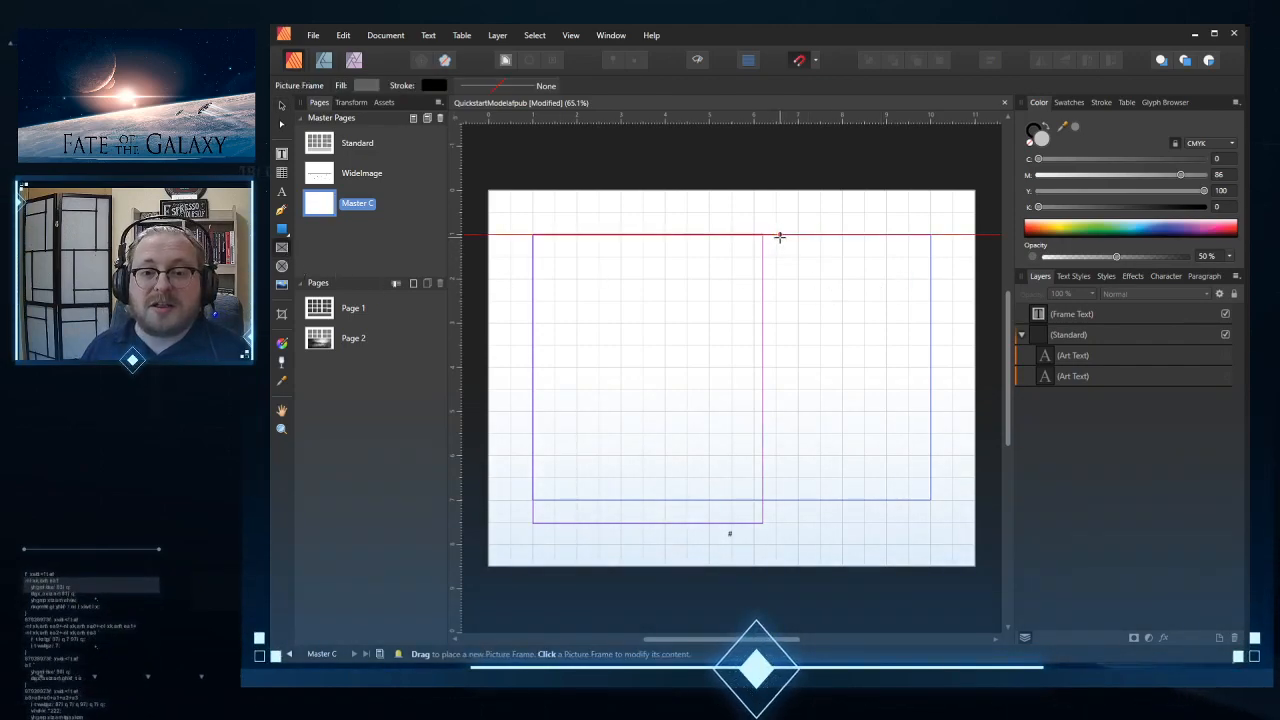
{"action": "left_click_drag", "start_coordinate": [772, 236], "coordinate": [920, 519]}
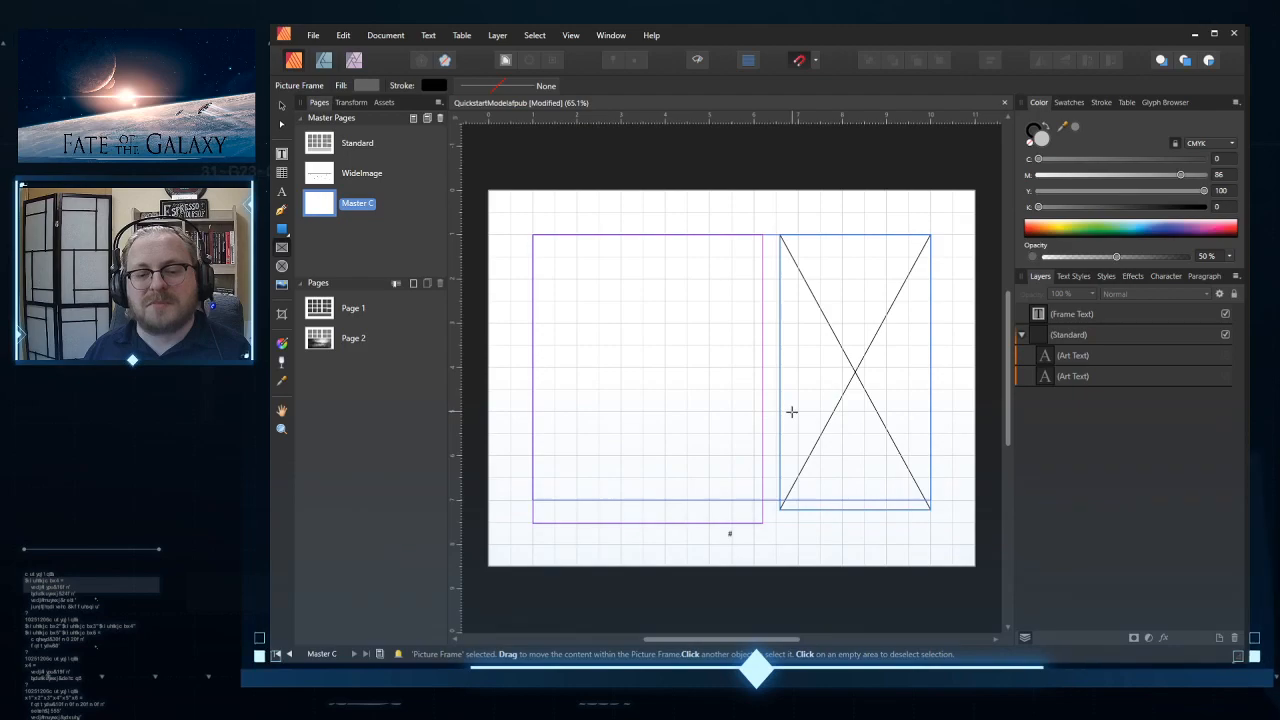
{"action": "left_click", "coordinate": [283, 106]}
{"action": "left_click", "coordinate": [923, 397]}
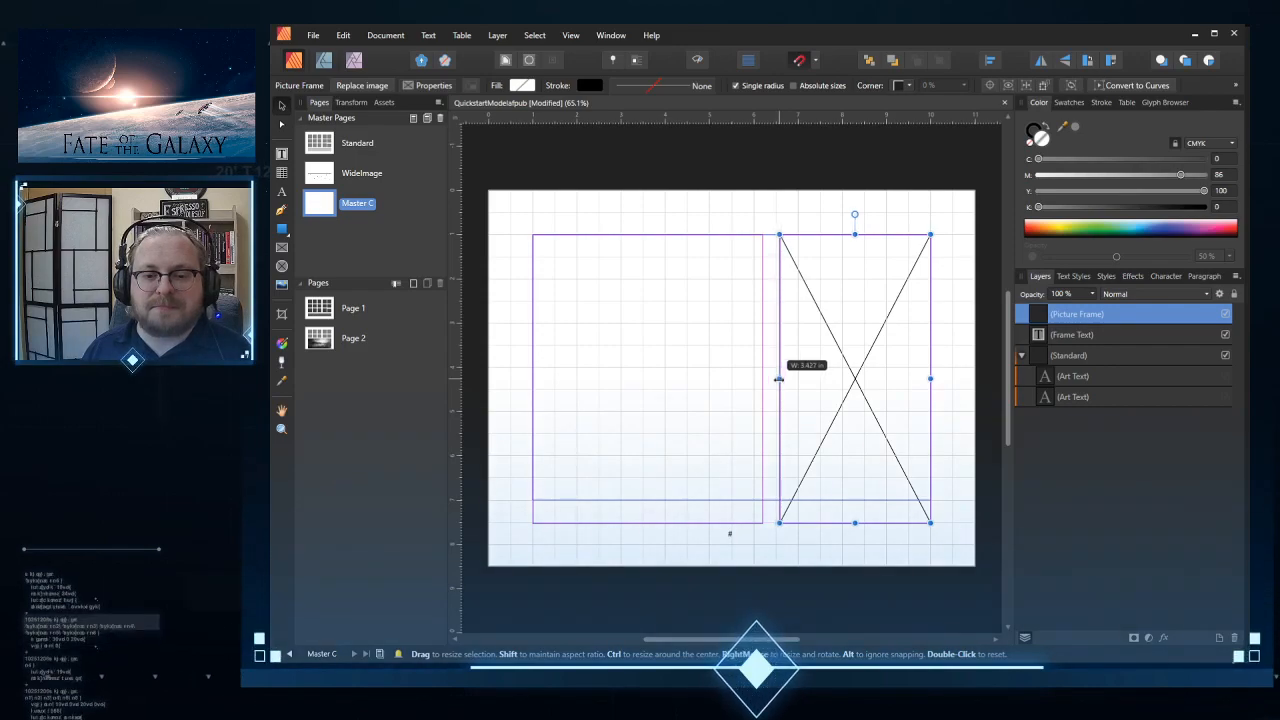
{"action": "left_click", "coordinate": [812, 205]}
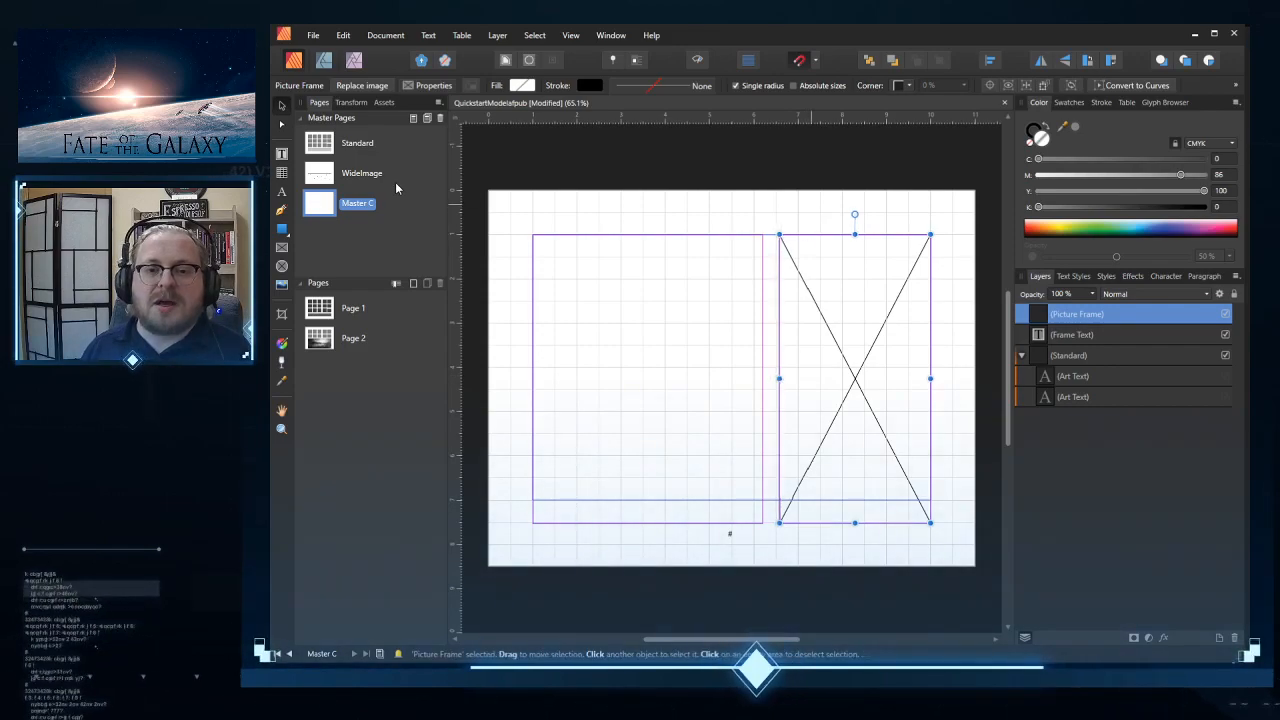
Step: Place a vertical guide at 1 in on the left margin of the Standard master and hide the grid
{"action": "left_click", "coordinate": [322, 145]}
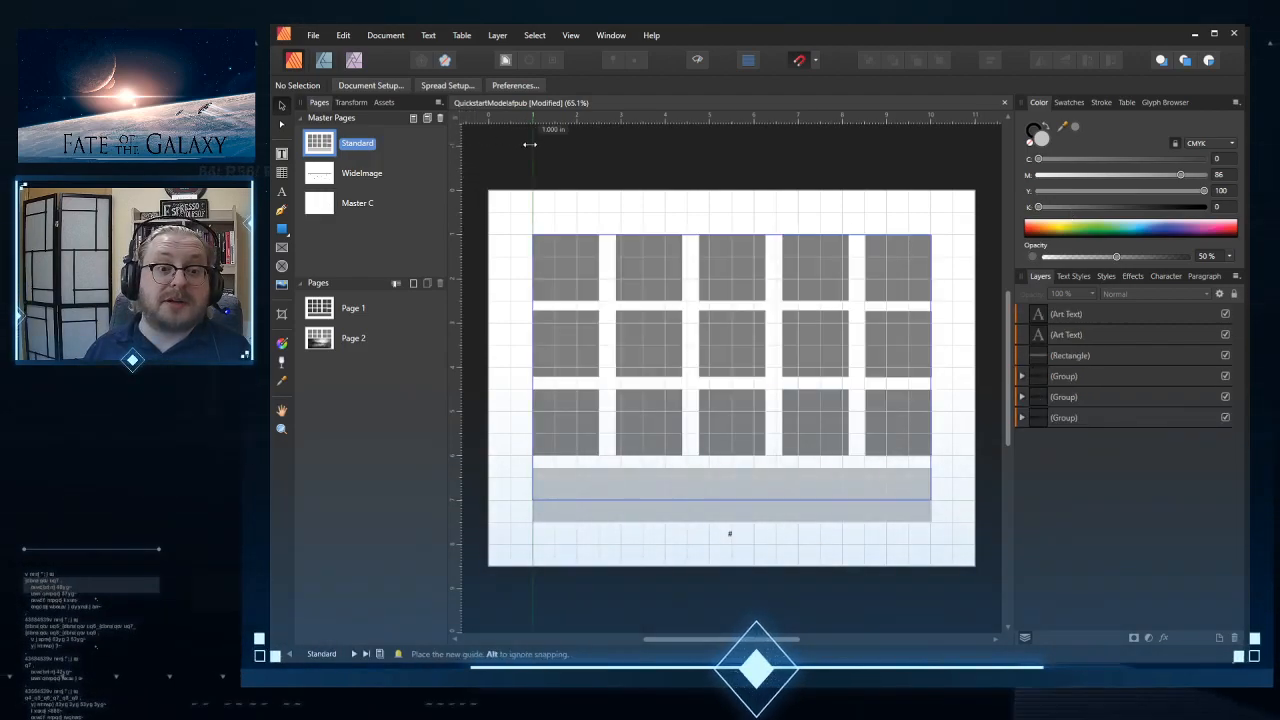
{"action": "left_click_drag", "start_coordinate": [456, 155], "coordinate": [617, 640]}
{"action": "left_click_drag", "start_coordinate": [614, 565], "coordinate": [414, 310]}
{"action": "left_click", "coordinate": [572, 36]}
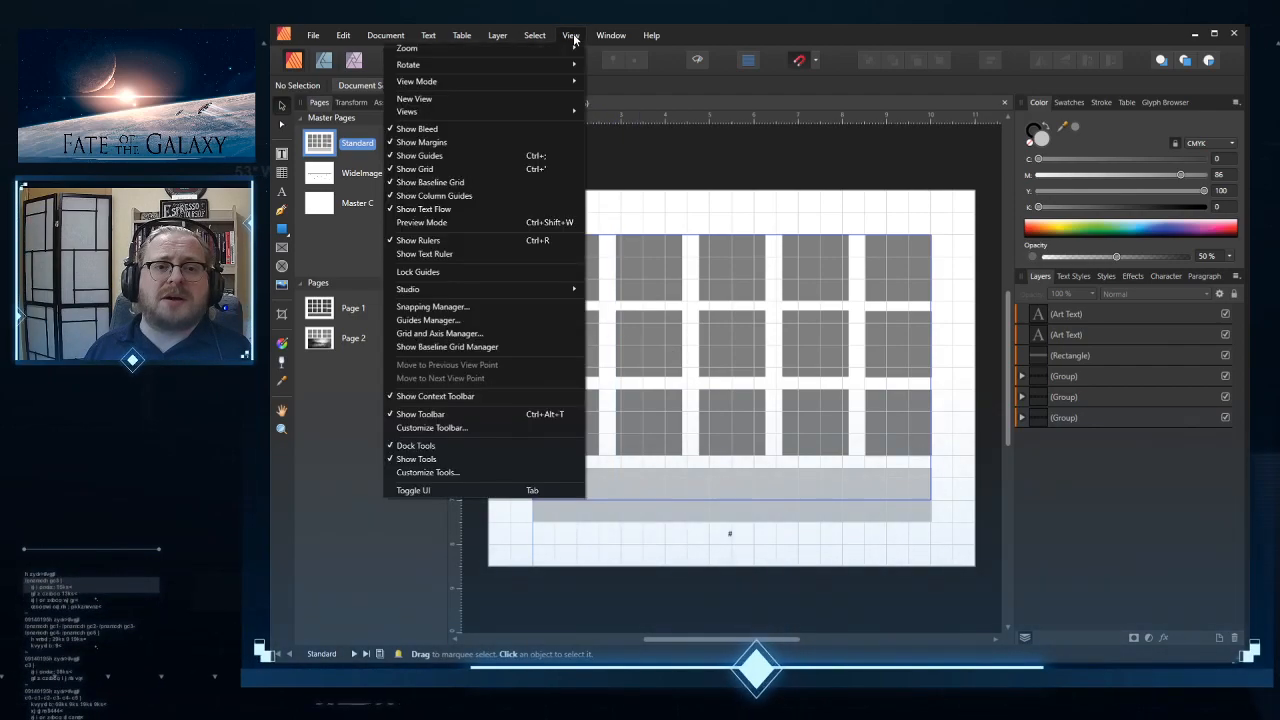
{"action": "left_click", "coordinate": [443, 168]}
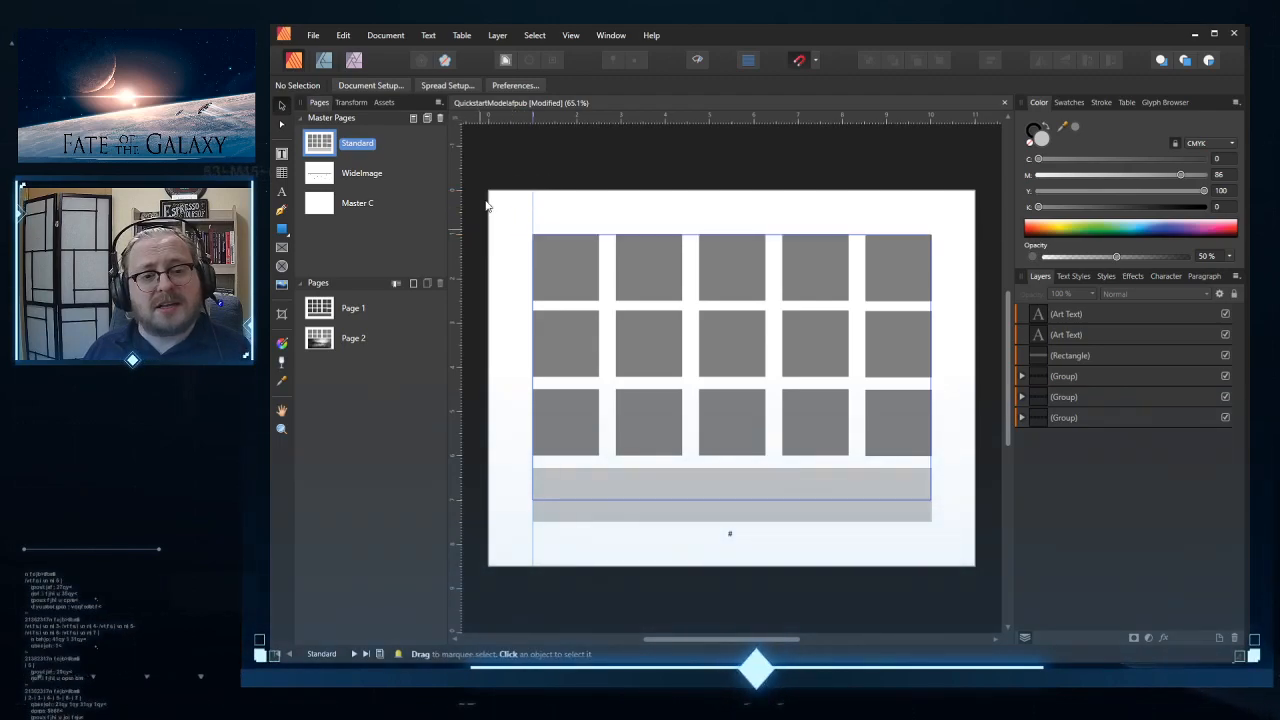
Step: Add horizontal guides along the top of the squares and at the lower and upper edges of the wide rectangle
{"action": "left_click_drag", "start_coordinate": [500, 117], "coordinate": [509, 235]}
{"action": "left_click_drag", "start_coordinate": [510, 118], "coordinate": [546, 522]}
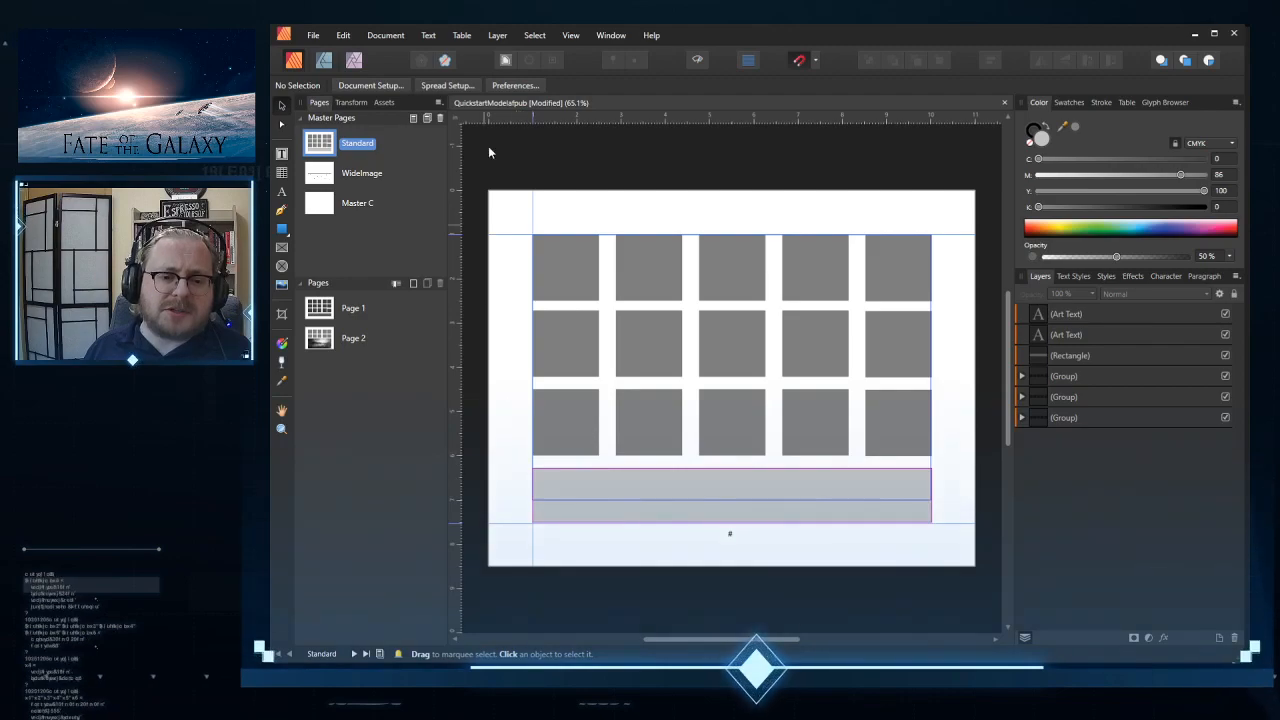
{"action": "left_click_drag", "start_coordinate": [504, 116], "coordinate": [514, 472]}
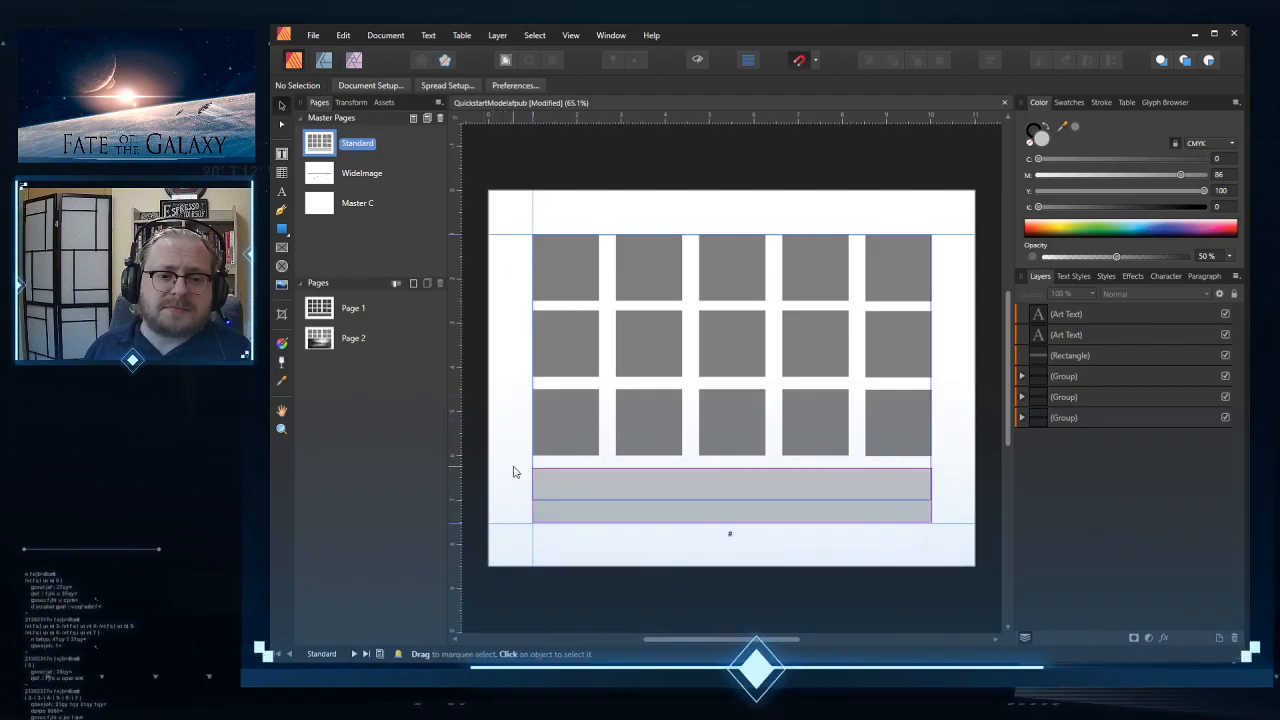
{"action": "left_click_drag", "start_coordinate": [516, 117], "coordinate": [590, 117]}
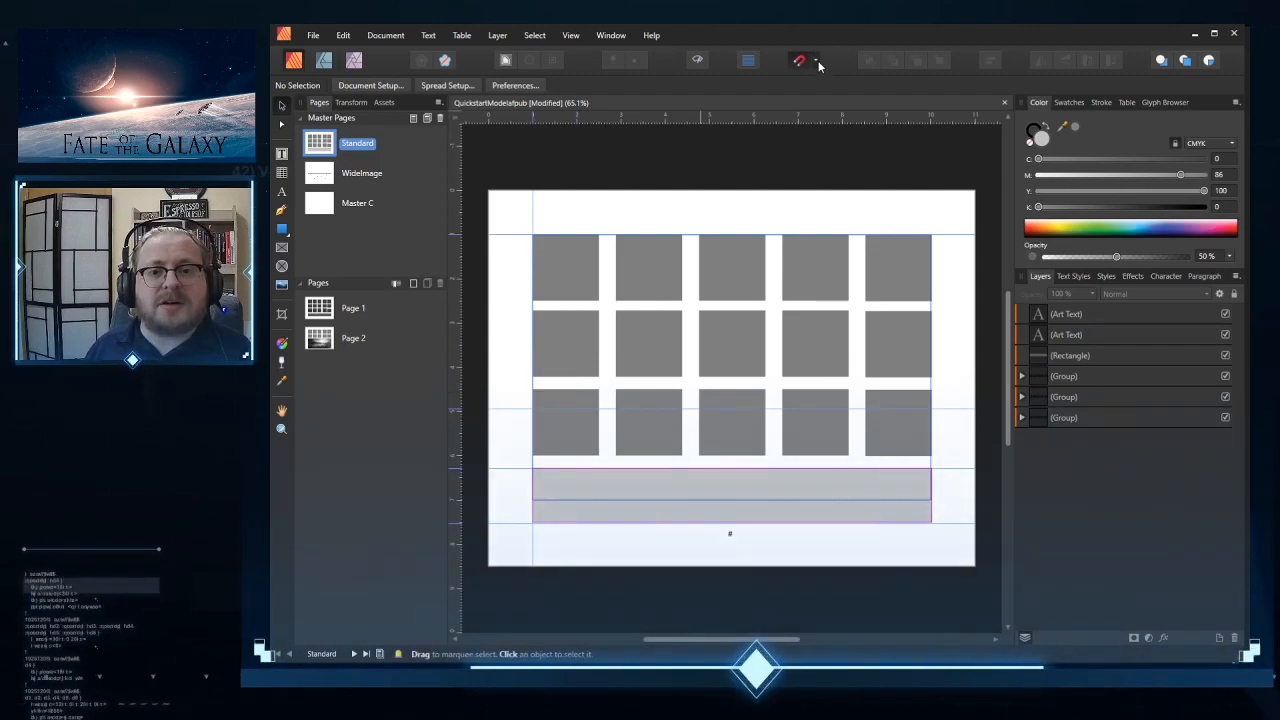
Step: Turn off snapping to spread and margin, keep snapping enabled, and set the snapping candidates to All layers
{"action": "left_click", "coordinate": [816, 61]}
{"action": "left_click", "coordinate": [720, 91]}
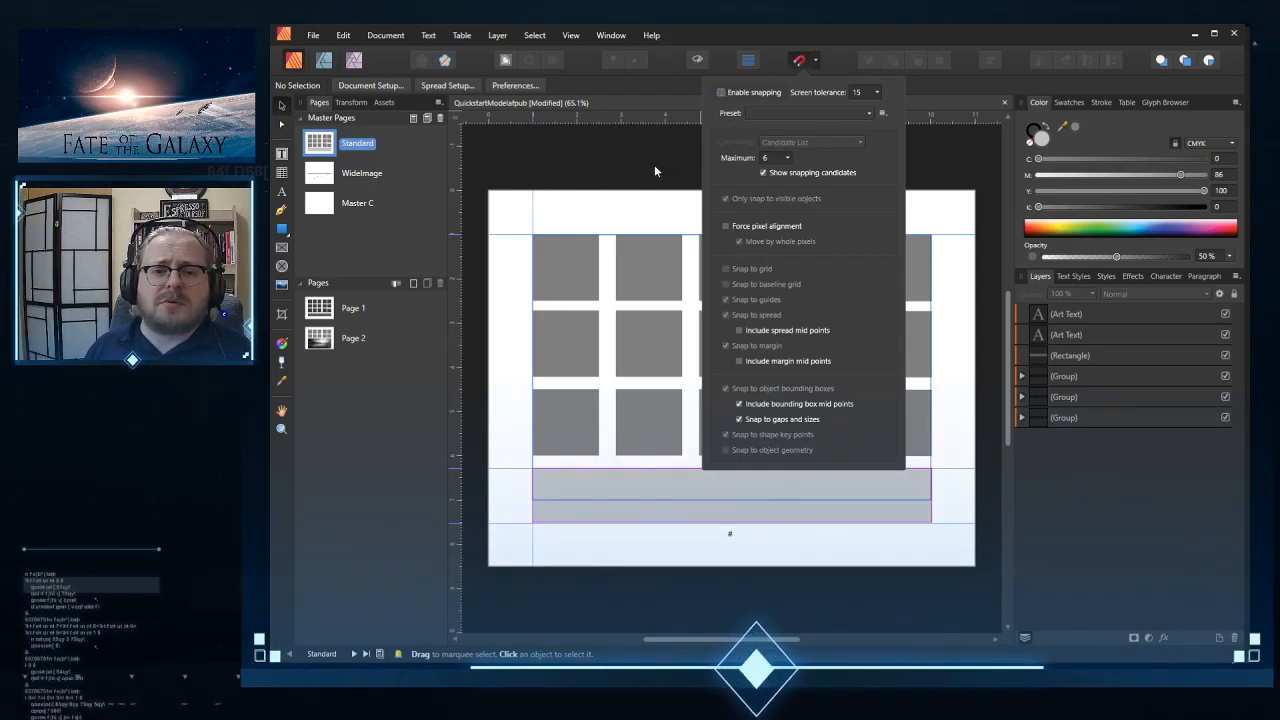
{"action": "left_click", "coordinate": [722, 94]}
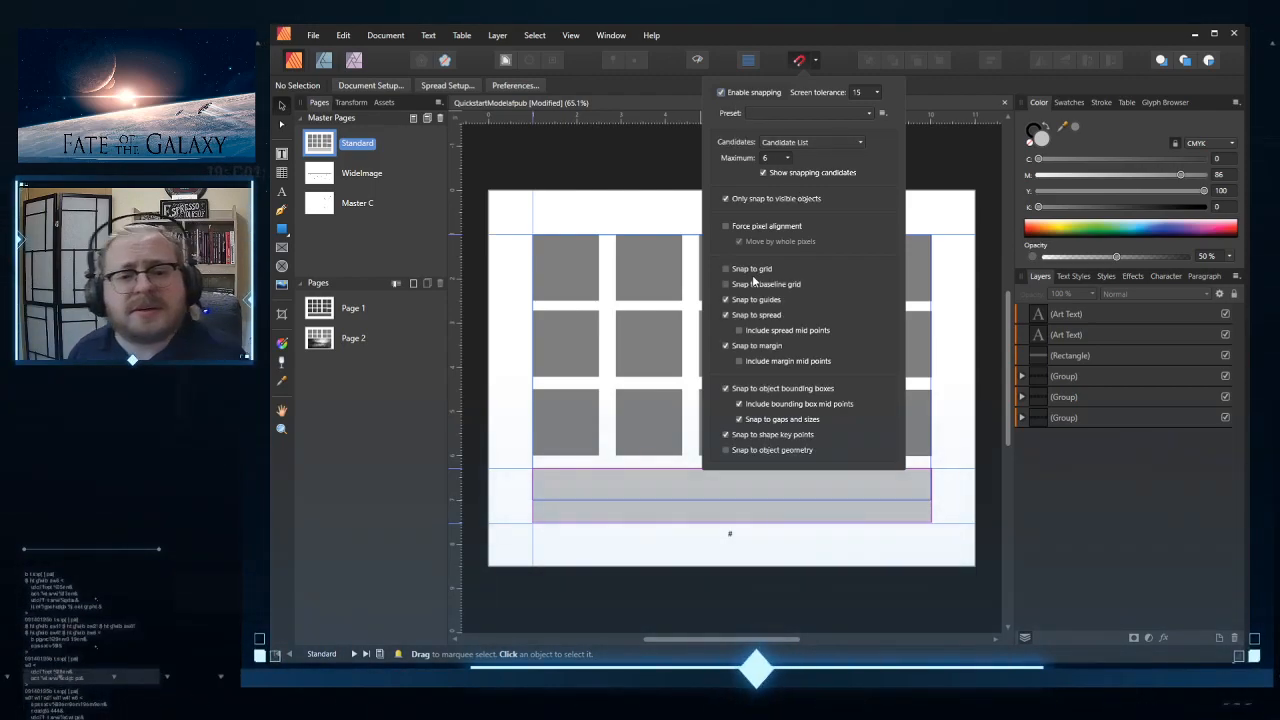
{"action": "left_click", "coordinate": [726, 314]}
{"action": "left_click", "coordinate": [726, 346]}
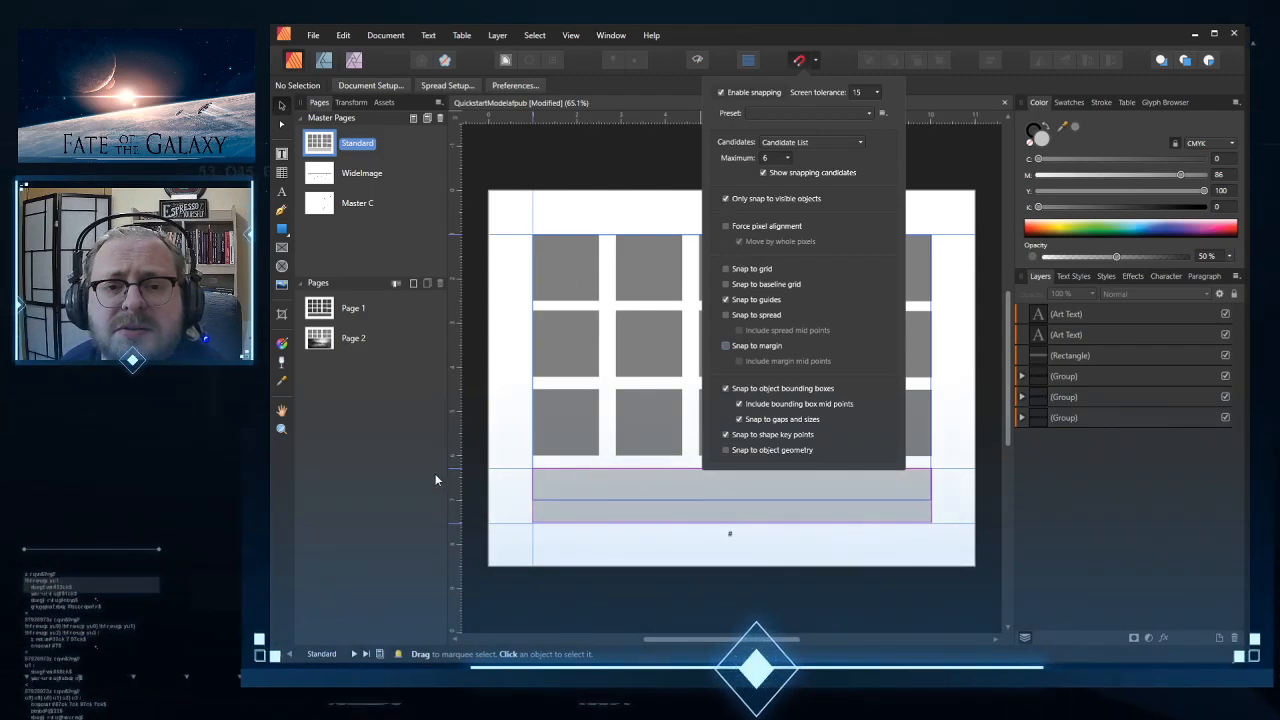
{"action": "left_click", "coordinate": [839, 143]}
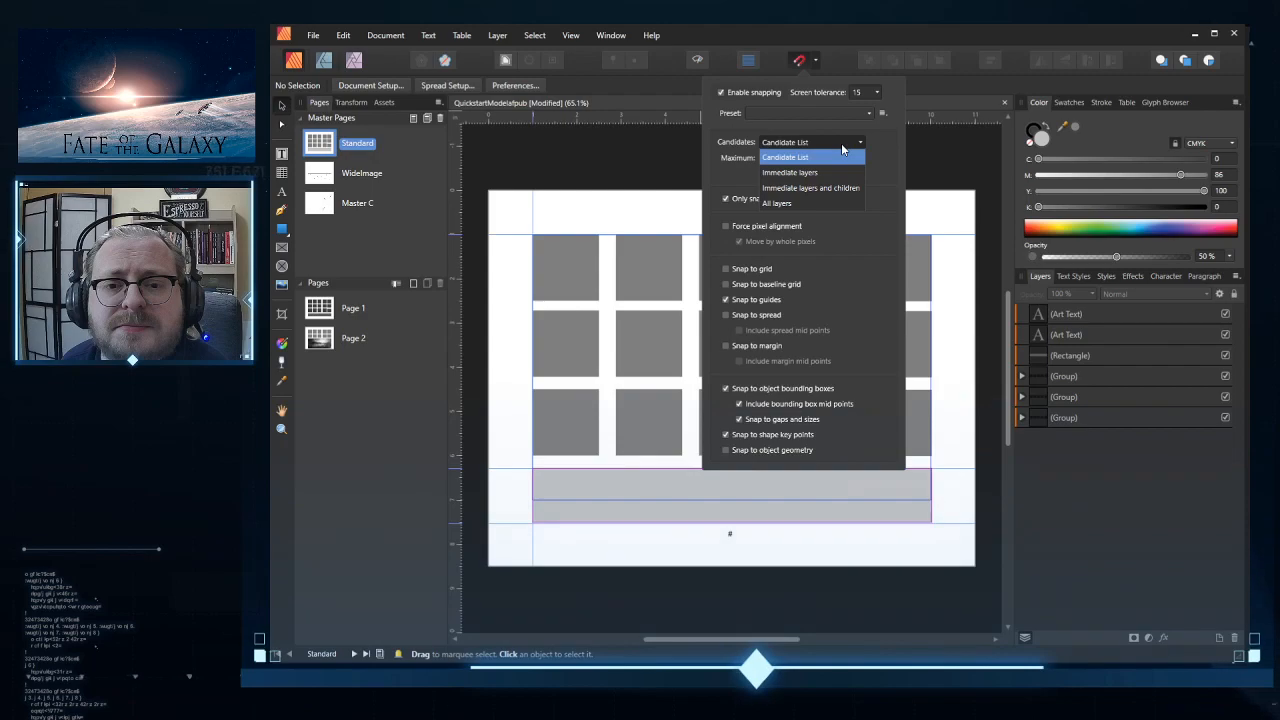
{"action": "left_click", "coordinate": [787, 205]}
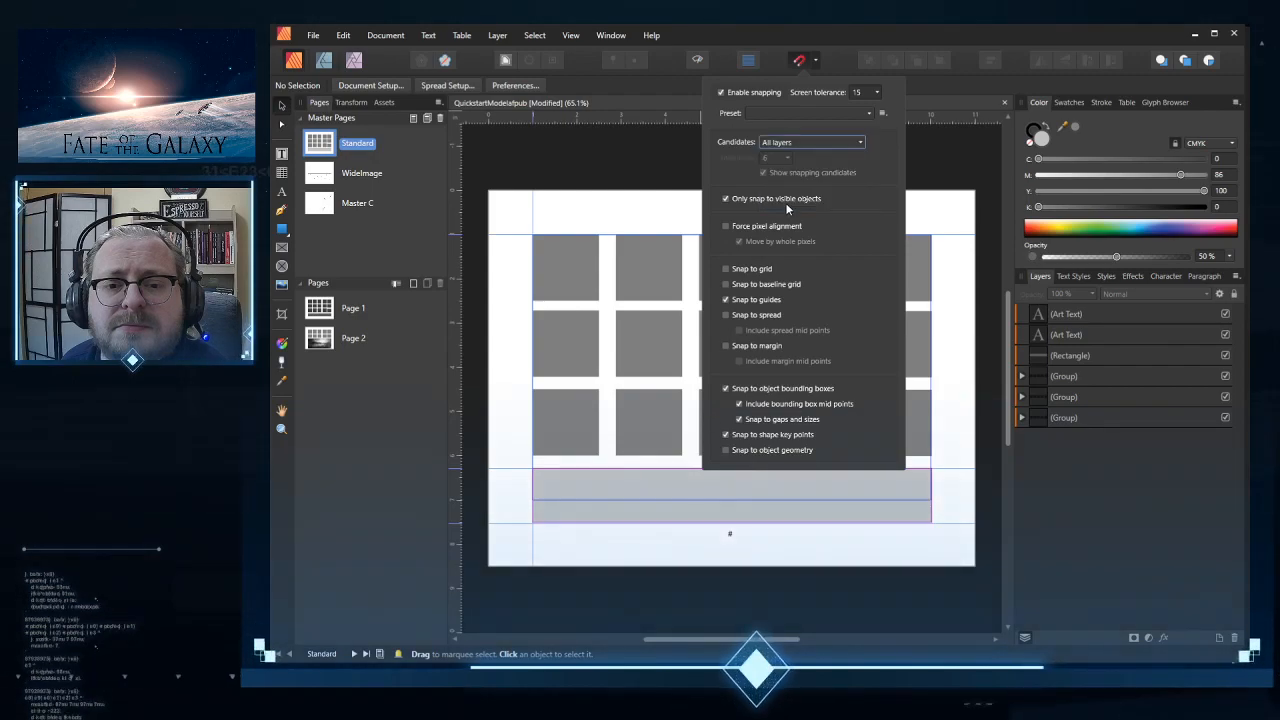
{"action": "left_click", "coordinate": [403, 467]}
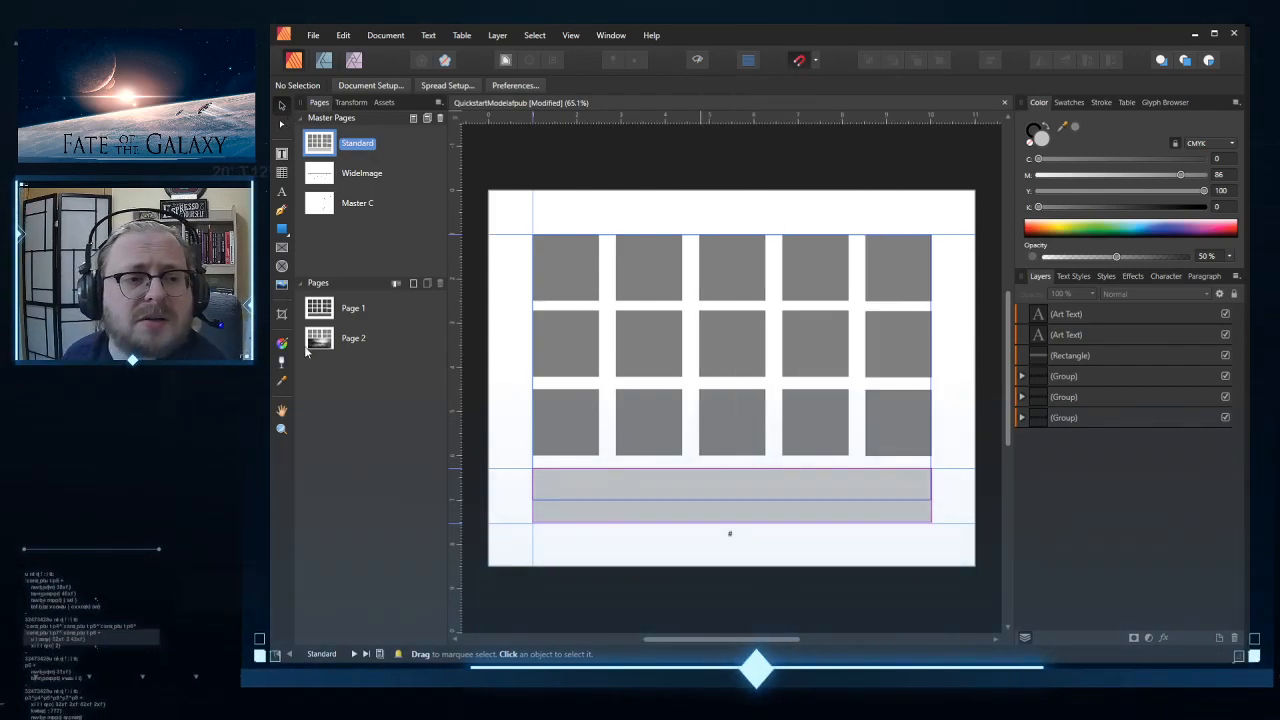
Step: Add horizontal guides along the remaining upper and lower edges of the three rows of squares
{"action": "left_click_drag", "start_coordinate": [555, 117], "coordinate": [512, 451]}
{"action": "left_click_drag", "start_coordinate": [598, 120], "coordinate": [505, 390]}
{"action": "left_click_drag", "start_coordinate": [650, 117], "coordinate": [523, 310]}
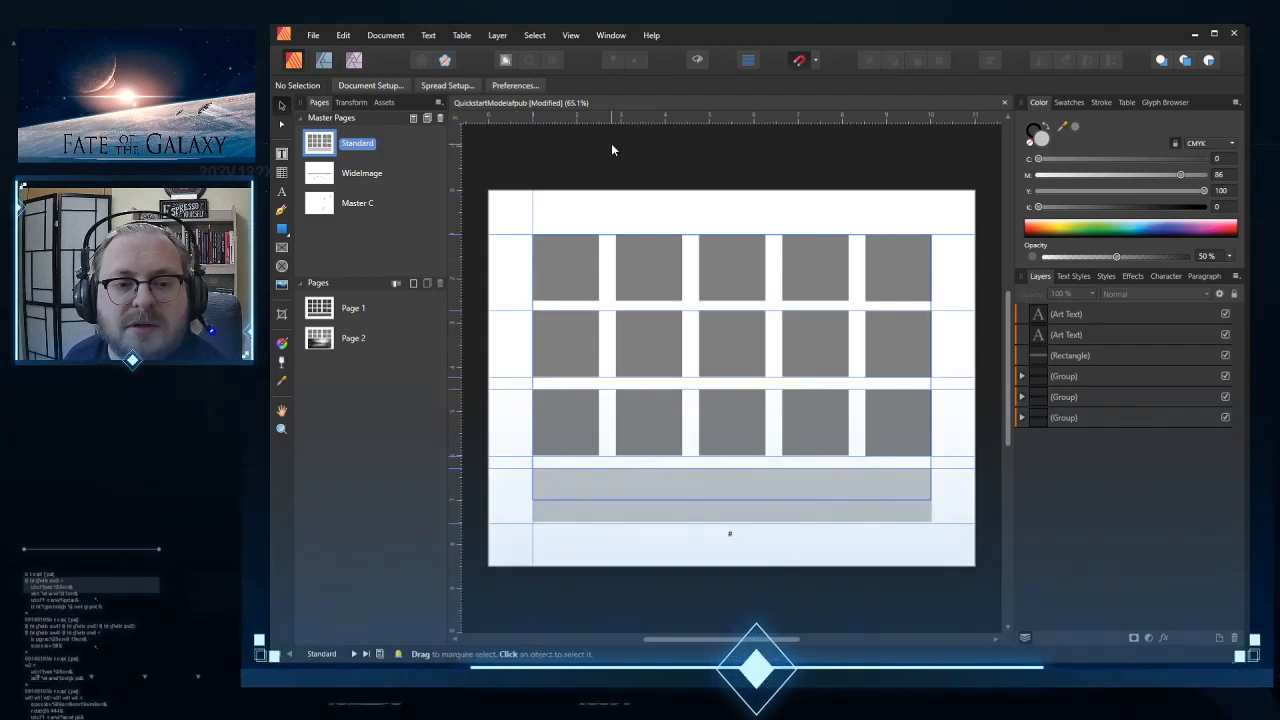
{"action": "left_click_drag", "start_coordinate": [592, 116], "coordinate": [540, 294]}
Step: Add vertical guides from the right edge of the first column of squares through both edges of the second and third columns
{"action": "left_click_drag", "start_coordinate": [456, 220], "coordinate": [599, 225]}
{"action": "left_click_drag", "start_coordinate": [458, 210], "coordinate": [616, 216]}
{"action": "left_click_drag", "start_coordinate": [457, 205], "coordinate": [681, 200]}
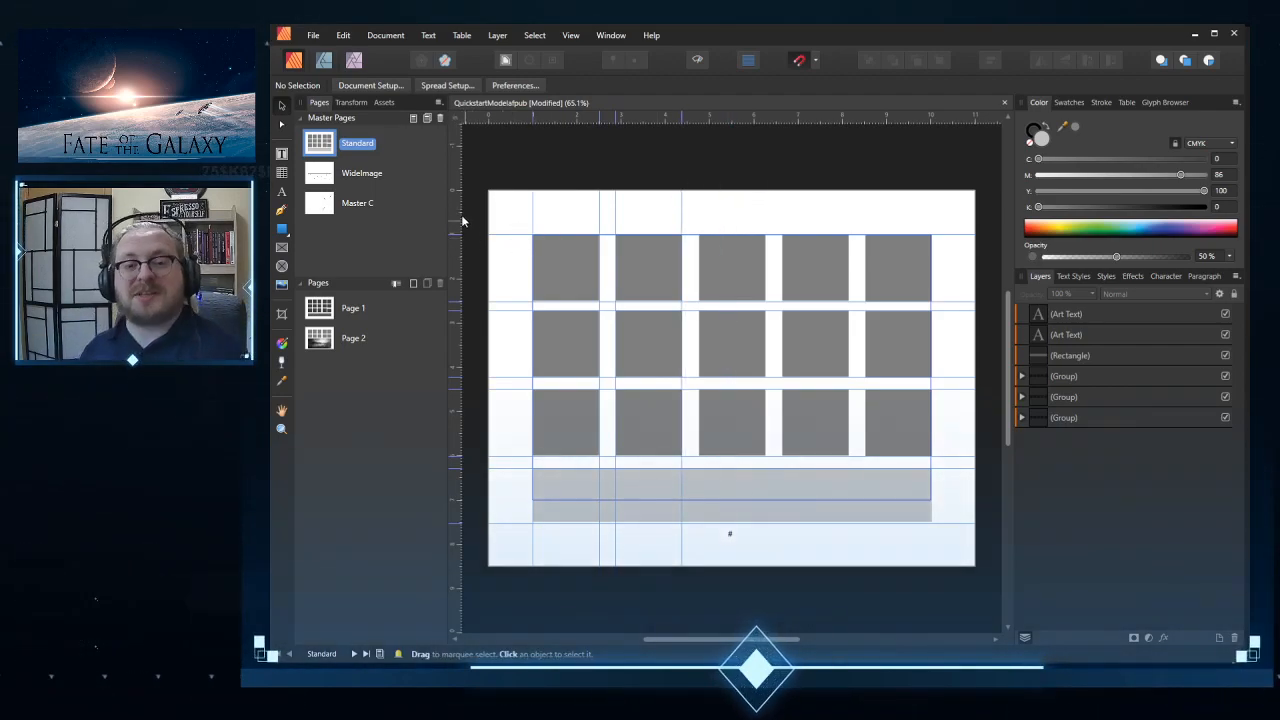
{"action": "left_click_drag", "start_coordinate": [459, 213], "coordinate": [698, 205]}
{"action": "left_click_drag", "start_coordinate": [465, 192], "coordinate": [765, 252]}
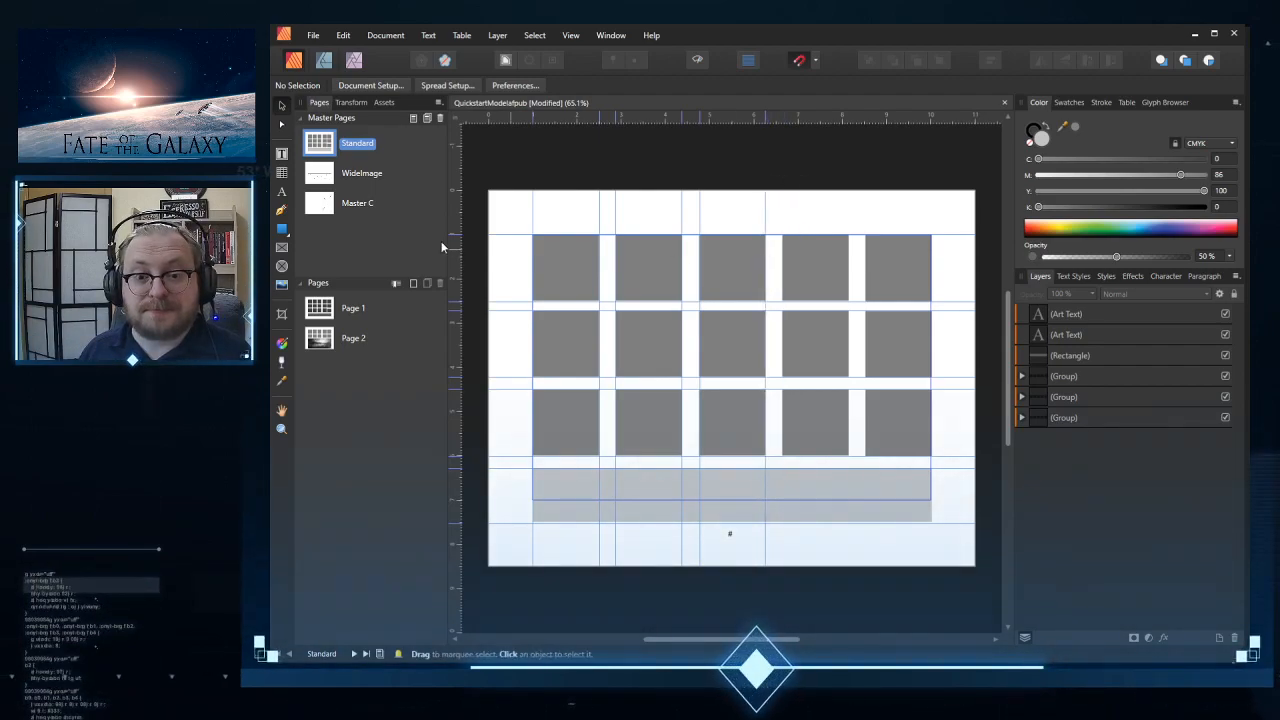
Step: Add vertical guides at both edges of the fourth and fifth columns and align the lowest horizontal guide with the rectangle's lower edge
{"action": "left_click_drag", "start_coordinate": [452, 237], "coordinate": [783, 284]}
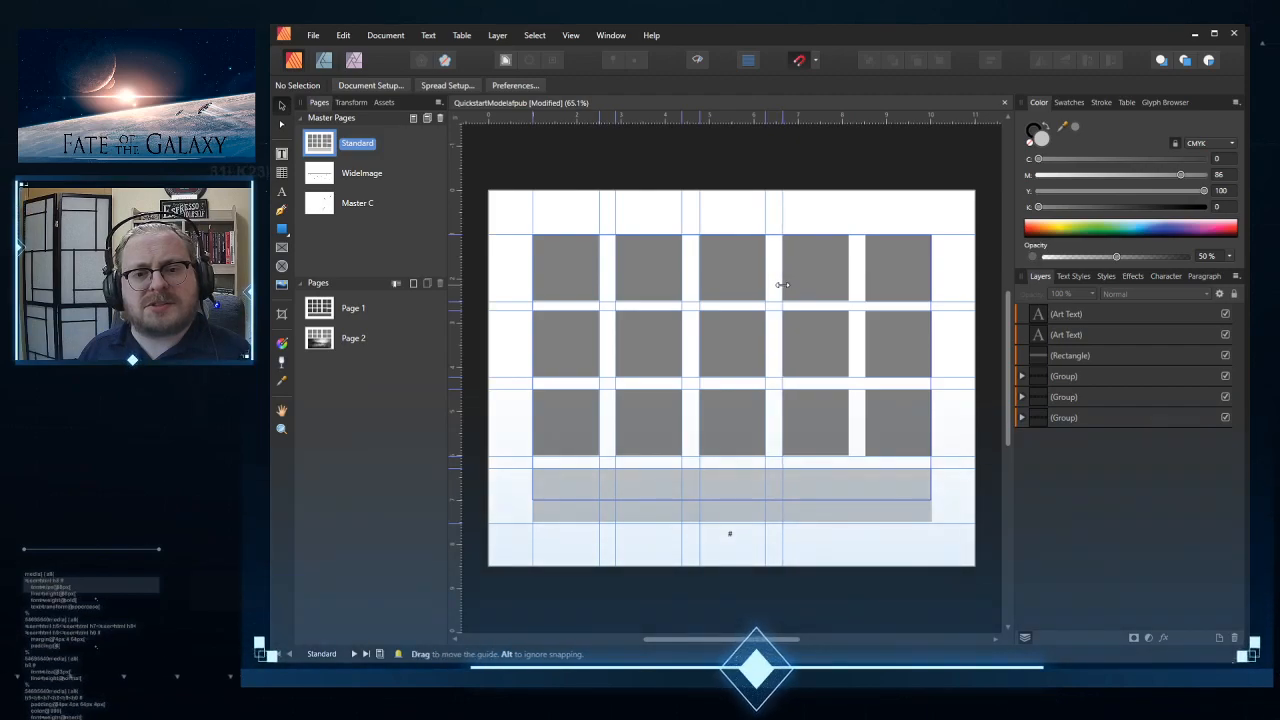
{"action": "left_click_drag", "start_coordinate": [459, 216], "coordinate": [848, 268]}
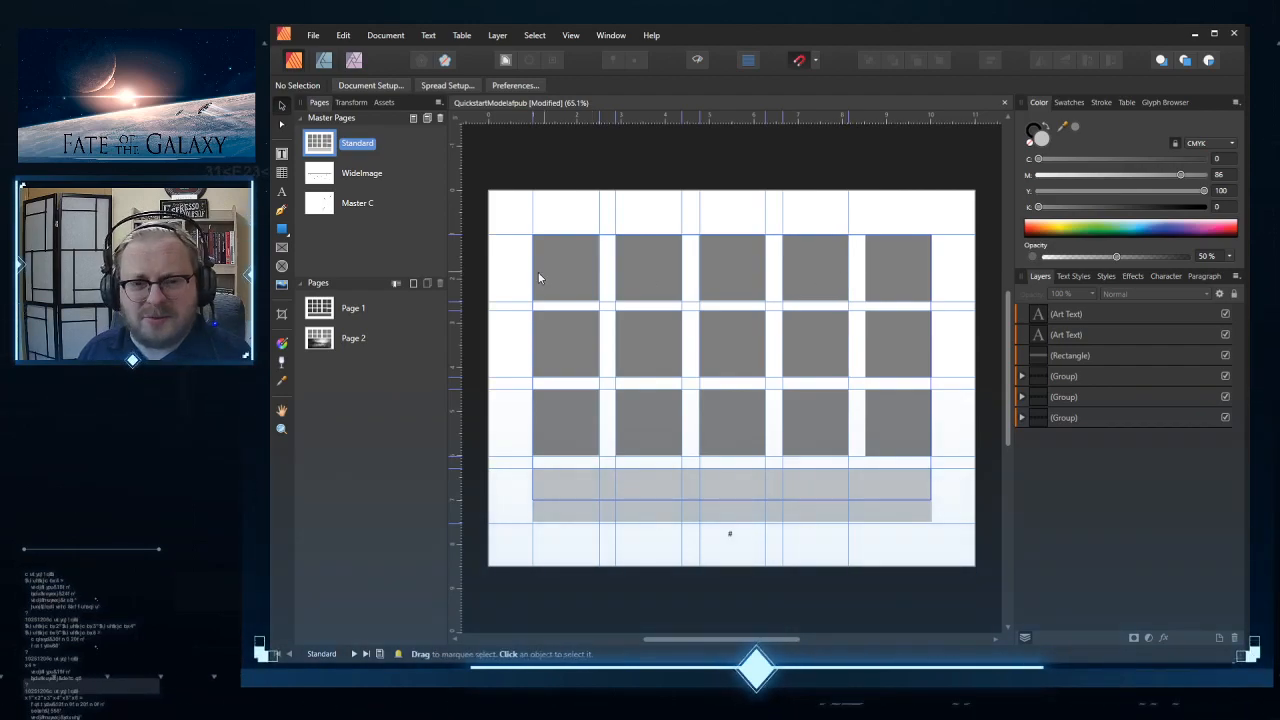
{"action": "left_click_drag", "start_coordinate": [454, 248], "coordinate": [865, 292]}
{"action": "left_click_drag", "start_coordinate": [461, 228], "coordinate": [933, 268]}
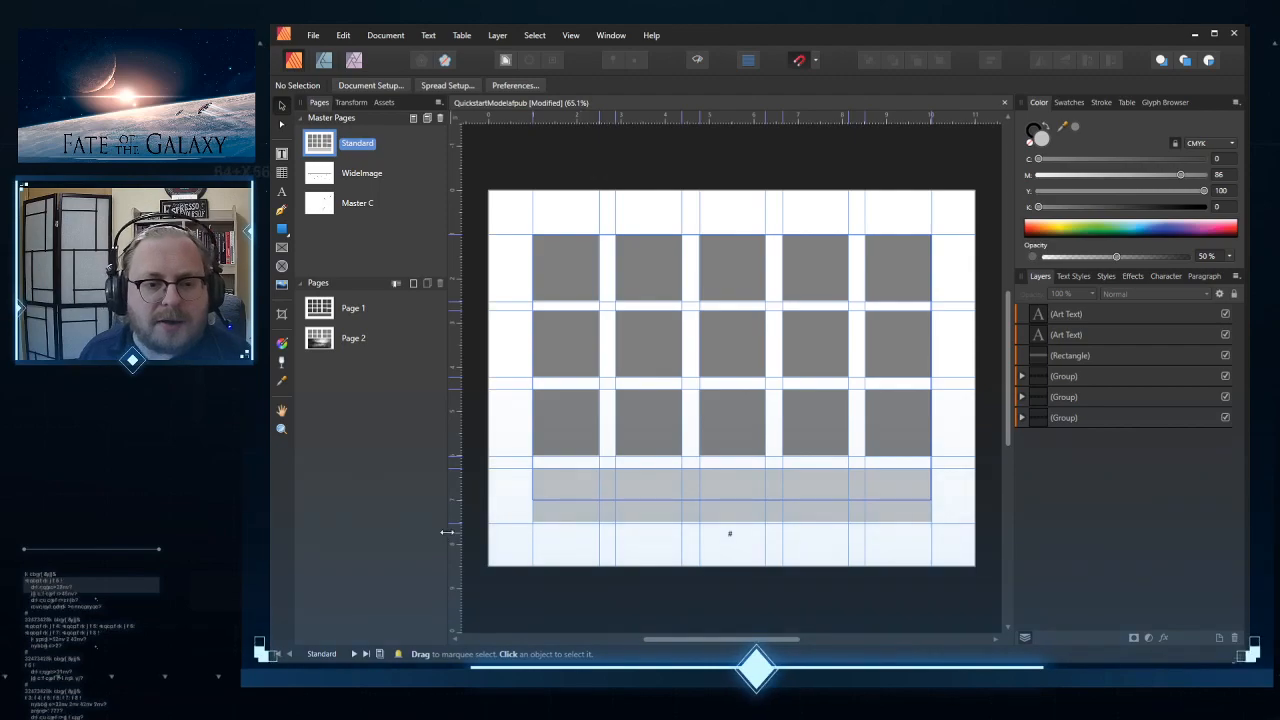
{"action": "left_click_drag", "start_coordinate": [504, 523], "coordinate": [507, 523]}
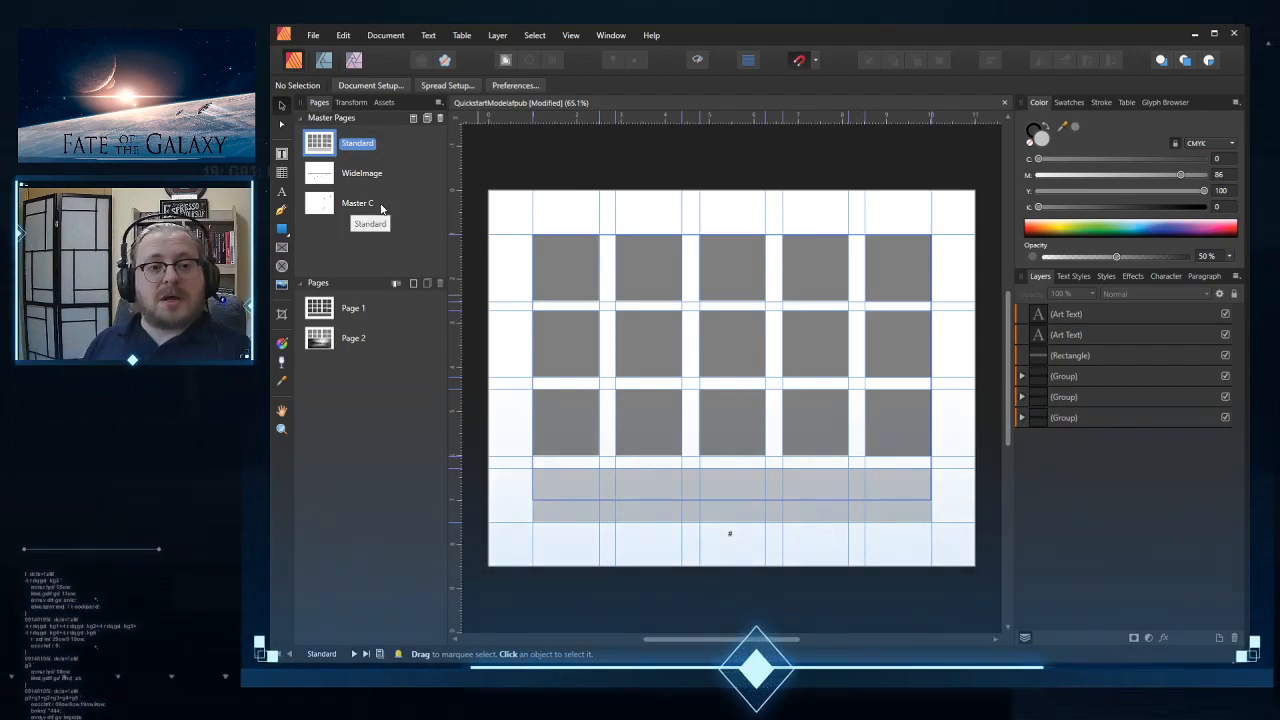
Step: Convert the wide rectangle below the squares to a text frame
{"action": "left_click", "coordinate": [366, 230]}
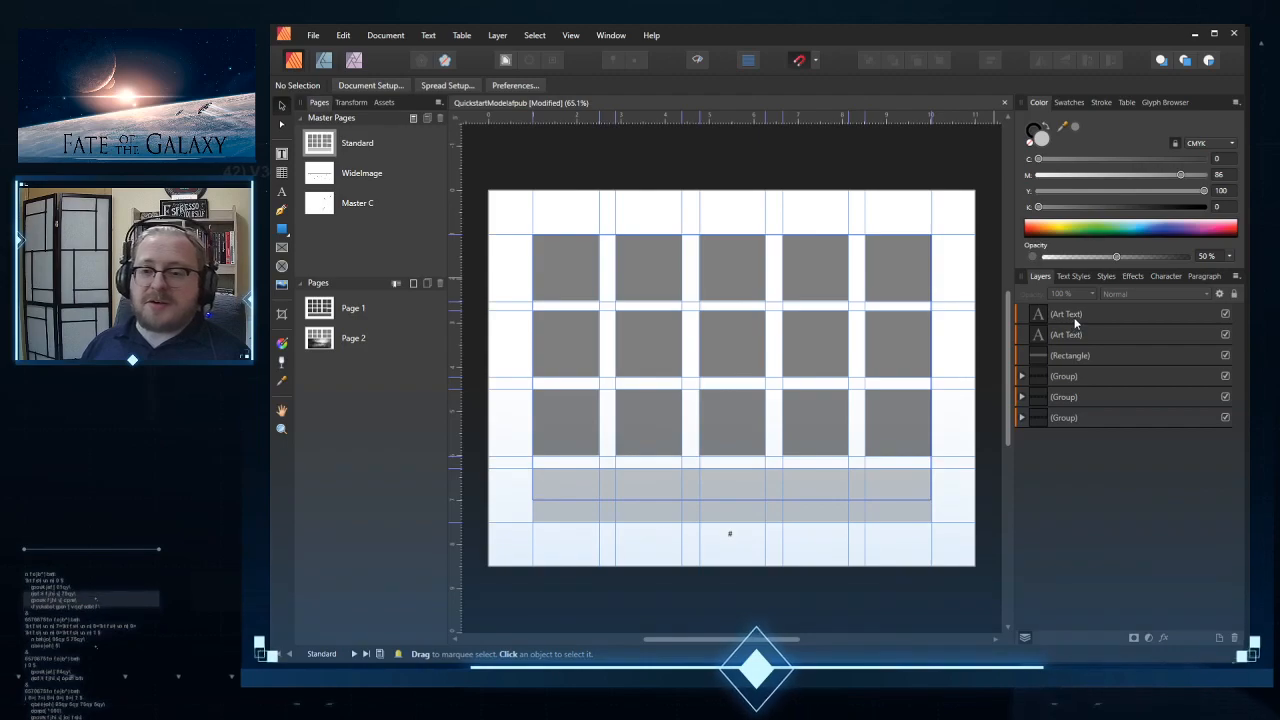
{"action": "left_click", "coordinate": [1087, 355]}
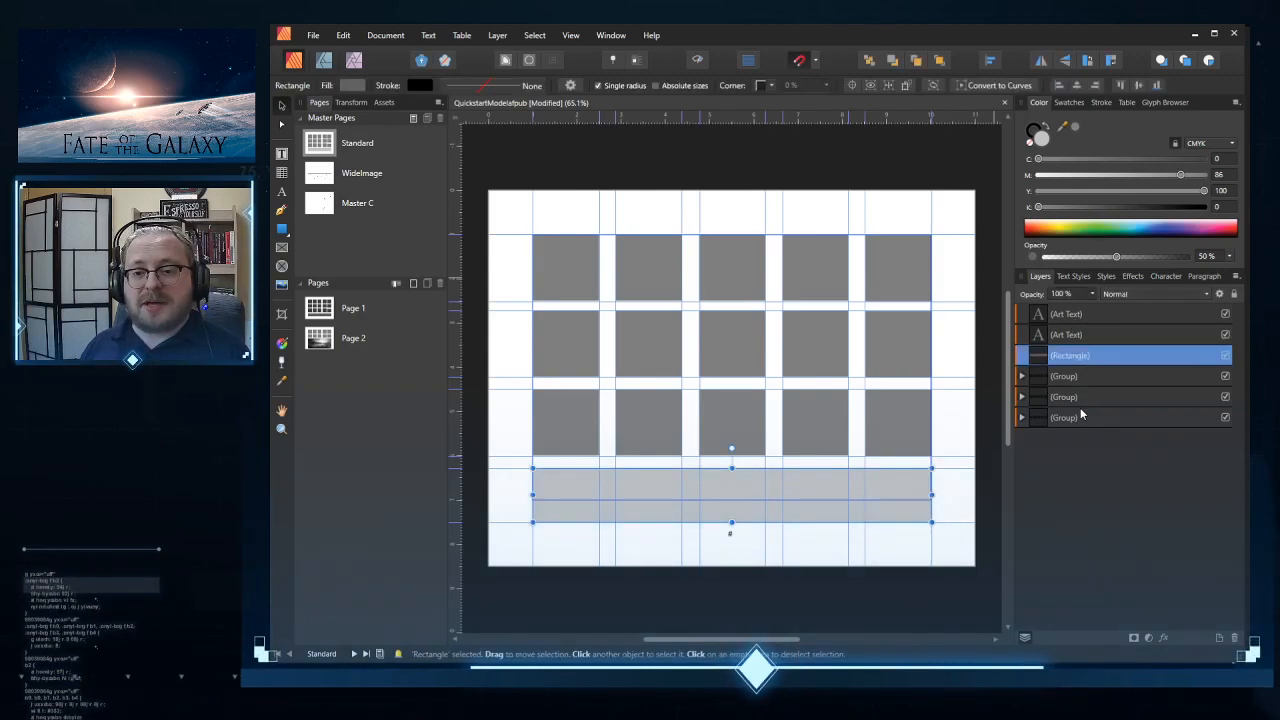
{"action": "right_click", "coordinate": [792, 521]}
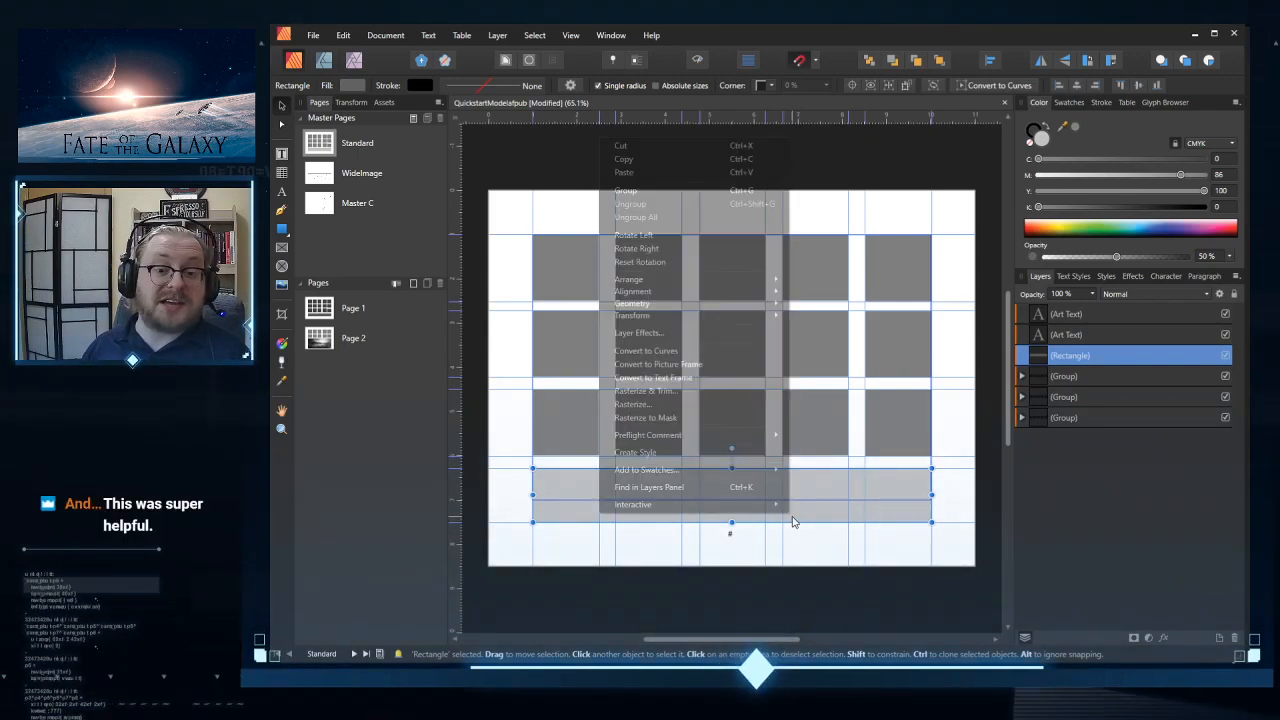
{"action": "left_click", "coordinate": [704, 378]}
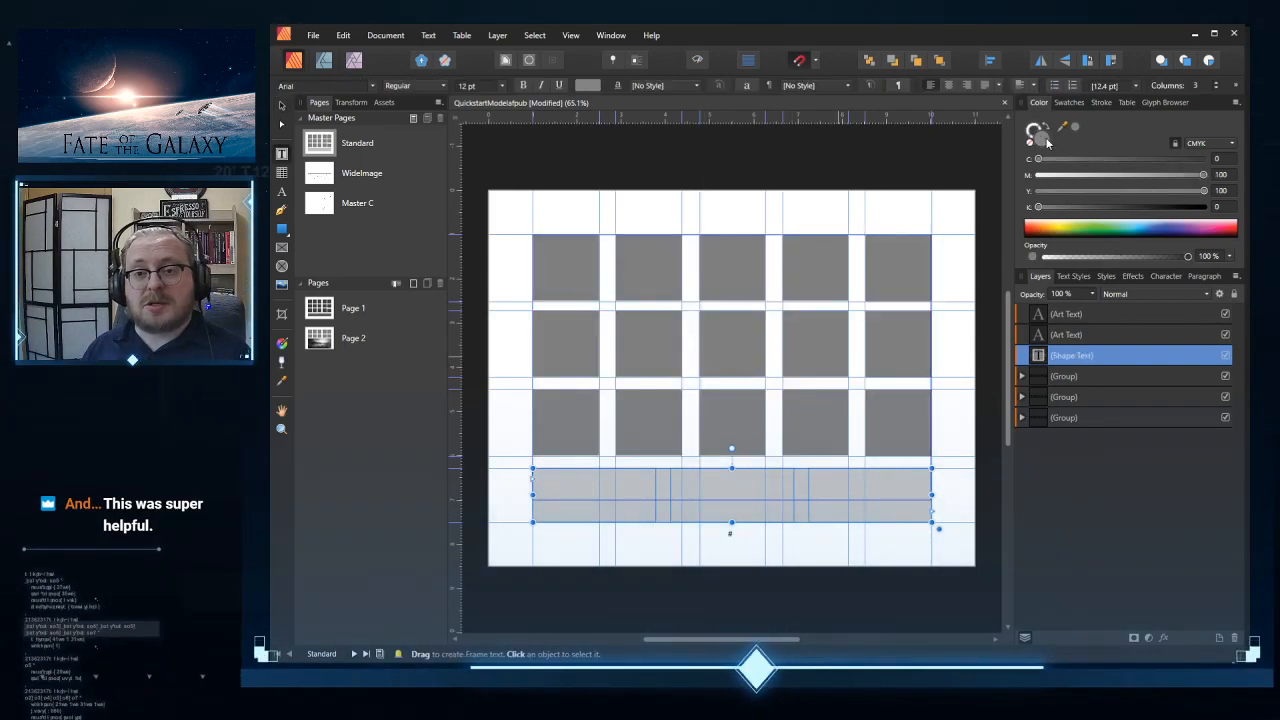
Step: Set the text colour to white (FFFFFF) by sampling the blank page area
{"action": "double_click", "coordinate": [1044, 140]}
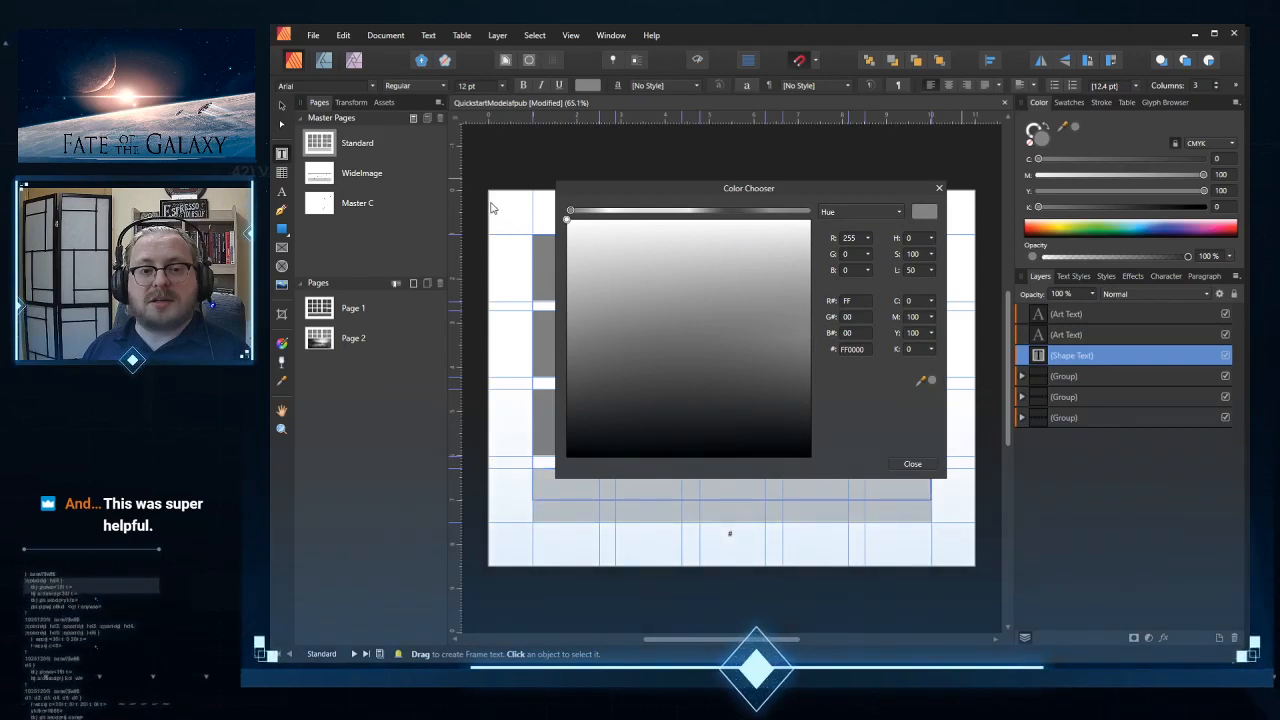
{"action": "left_click_drag", "start_coordinate": [492, 208], "coordinate": [491, 207]}
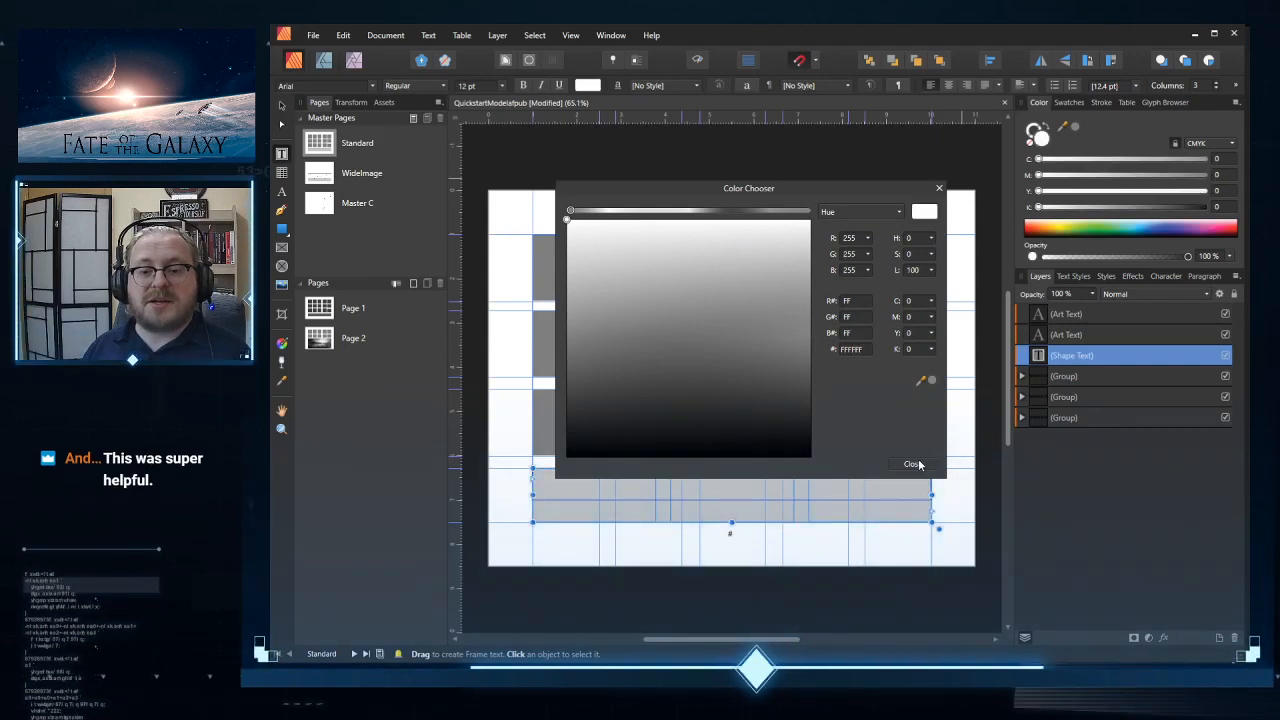
{"action": "left_click", "coordinate": [913, 465]}
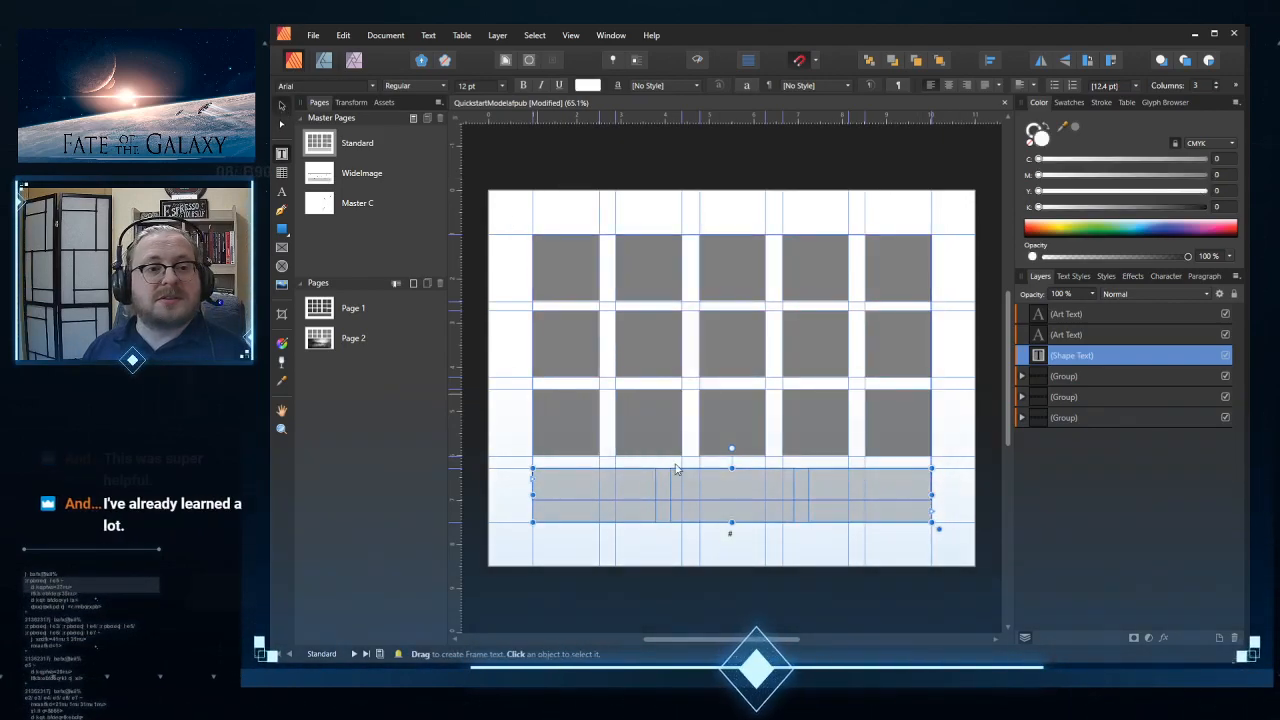
Step: Delete the wide rectangle below the squares and draw a text frame about 9 in wide between the same guides
{"action": "left_click", "coordinate": [282, 106]}
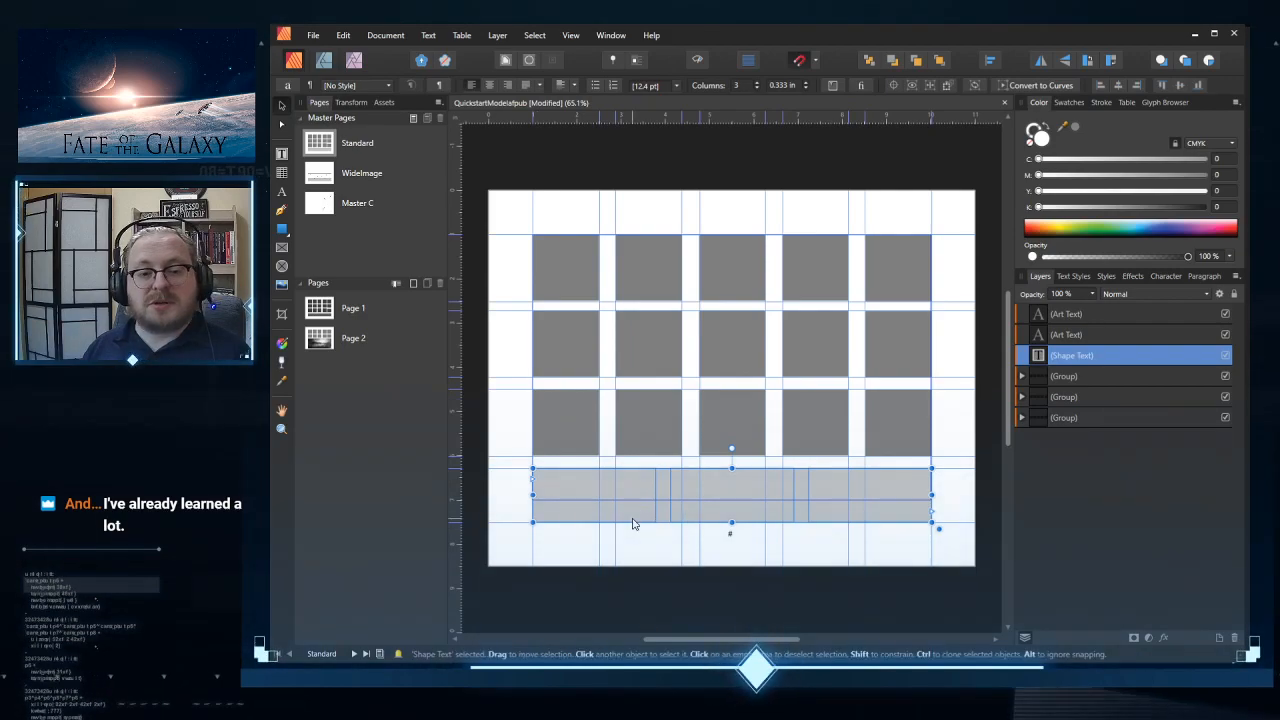
{"action": "right_click", "coordinate": [644, 521]}
{"action": "left_click", "coordinate": [644, 521]}
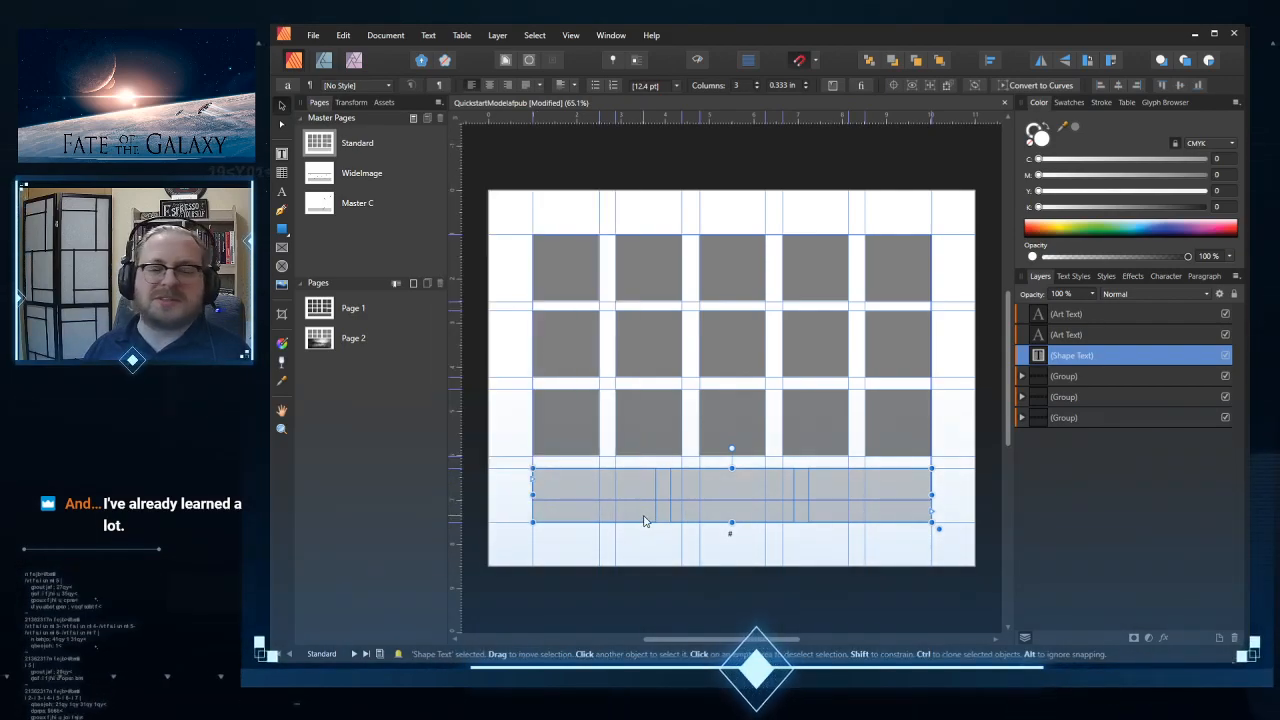
{"action": "key", "text": "Delete"}
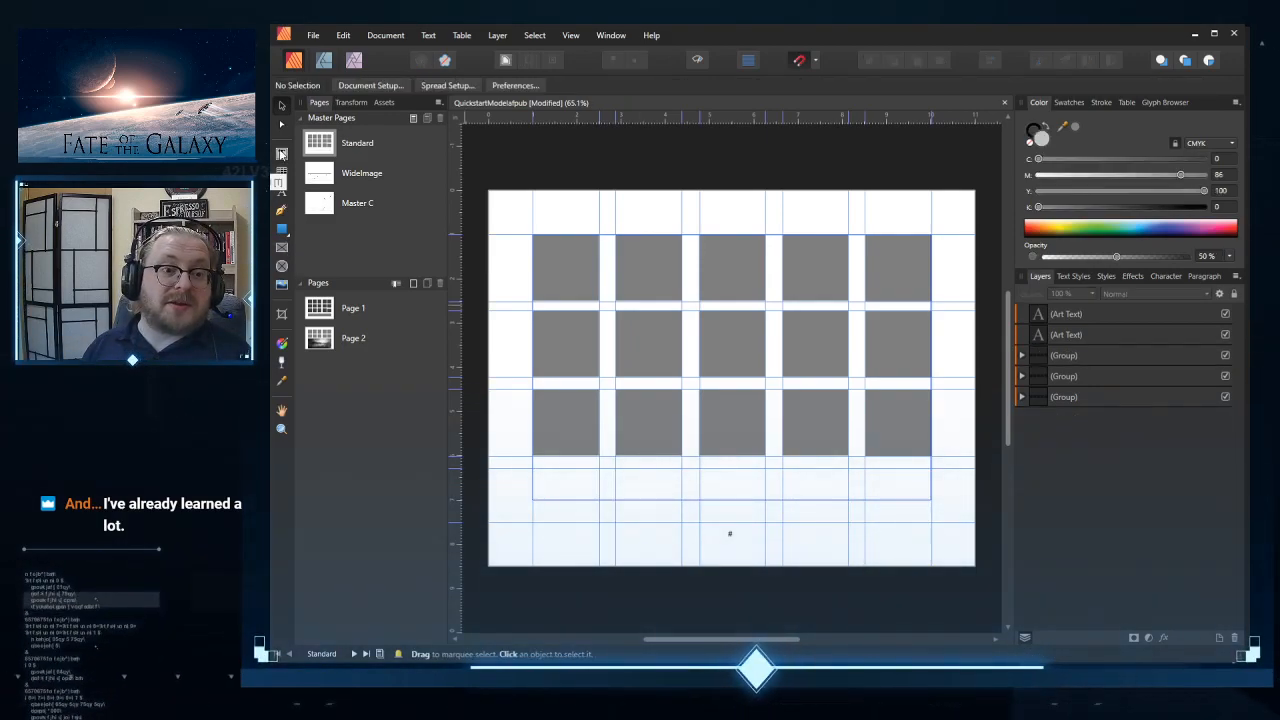
{"action": "key", "text": "t"}
{"action": "left_click_drag", "start_coordinate": [543, 470], "coordinate": [940, 521]}
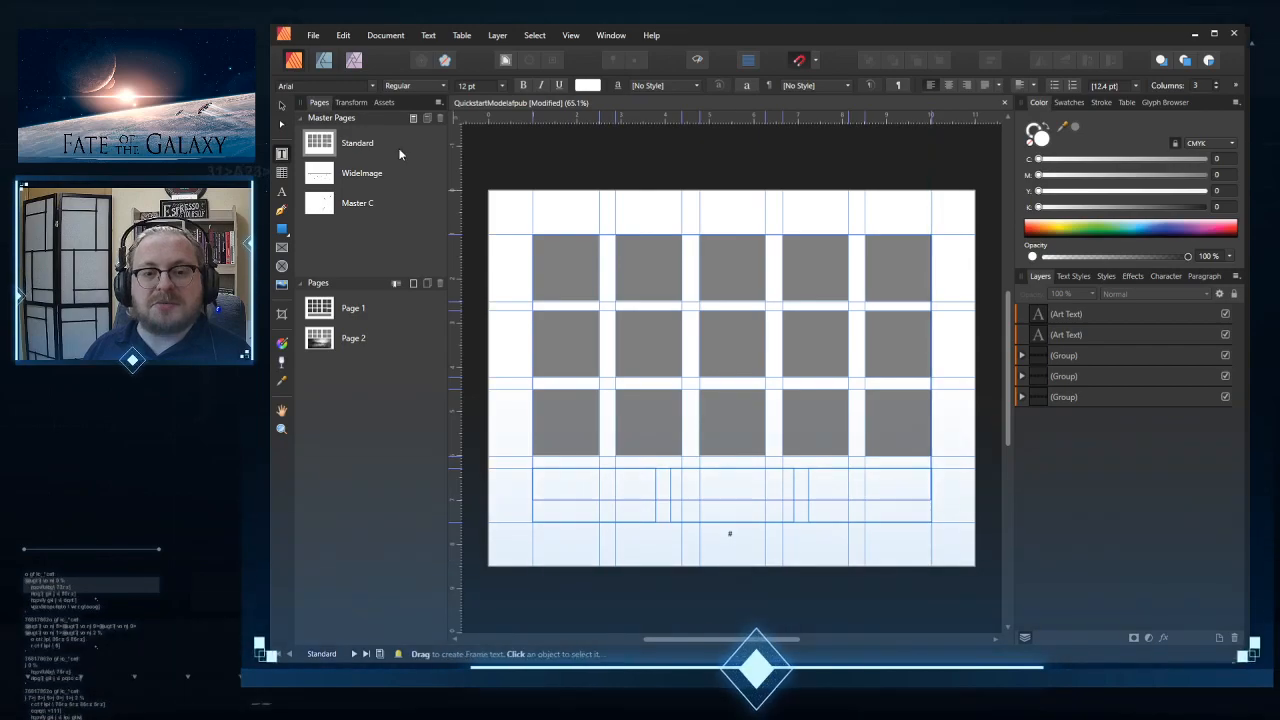
{"action": "left_click", "coordinate": [283, 106]}
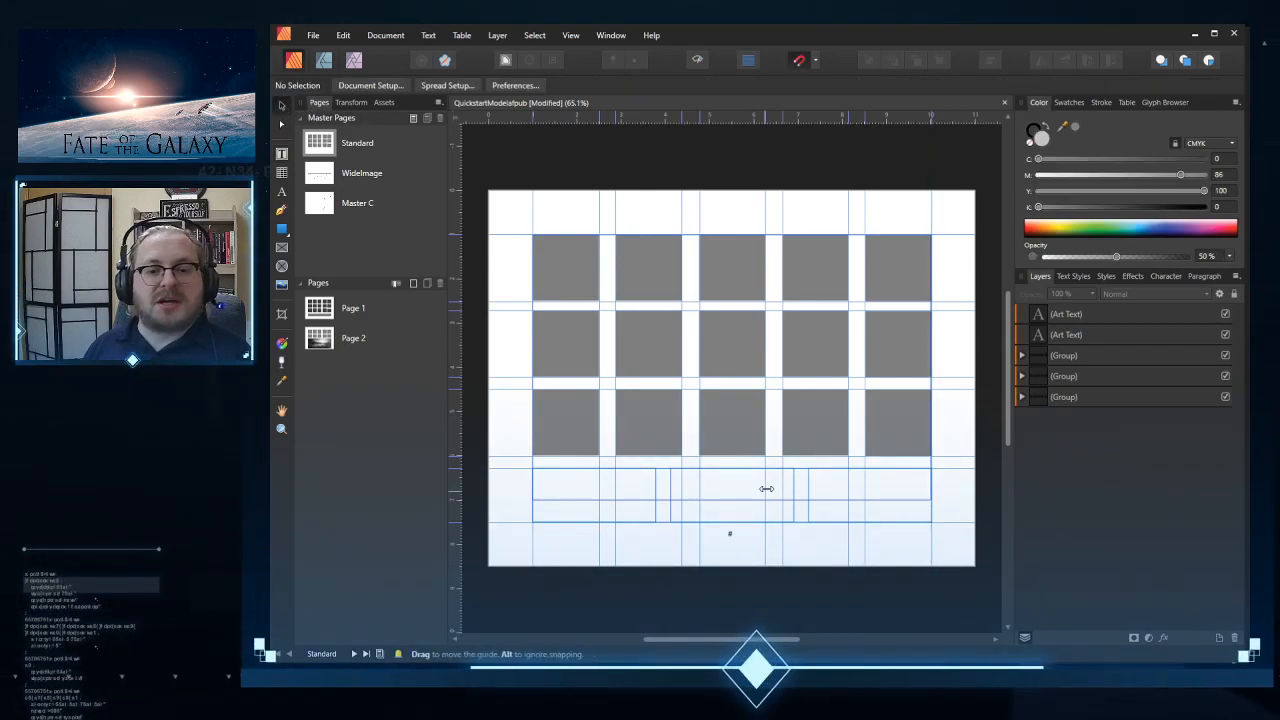
Step: Set the new lower text frame to 1 column and deselect it
{"action": "left_click", "coordinate": [828, 516]}
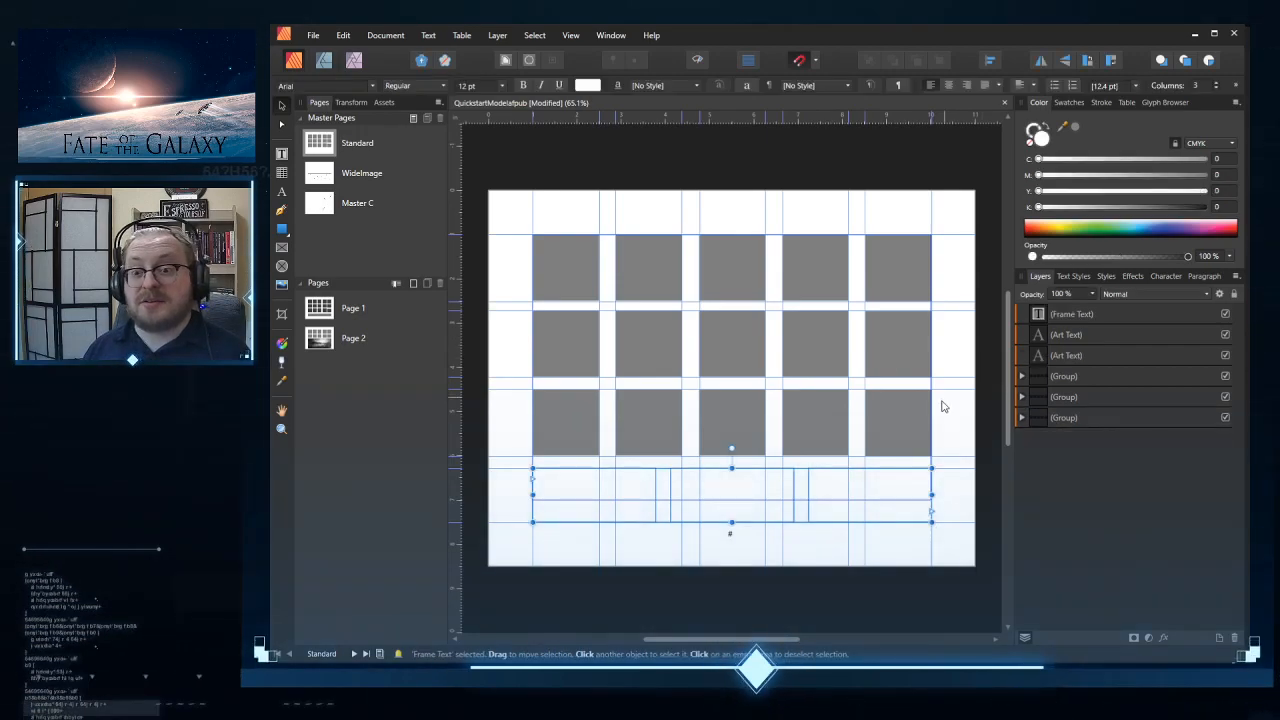
{"action": "left_click", "coordinate": [1203, 86]}
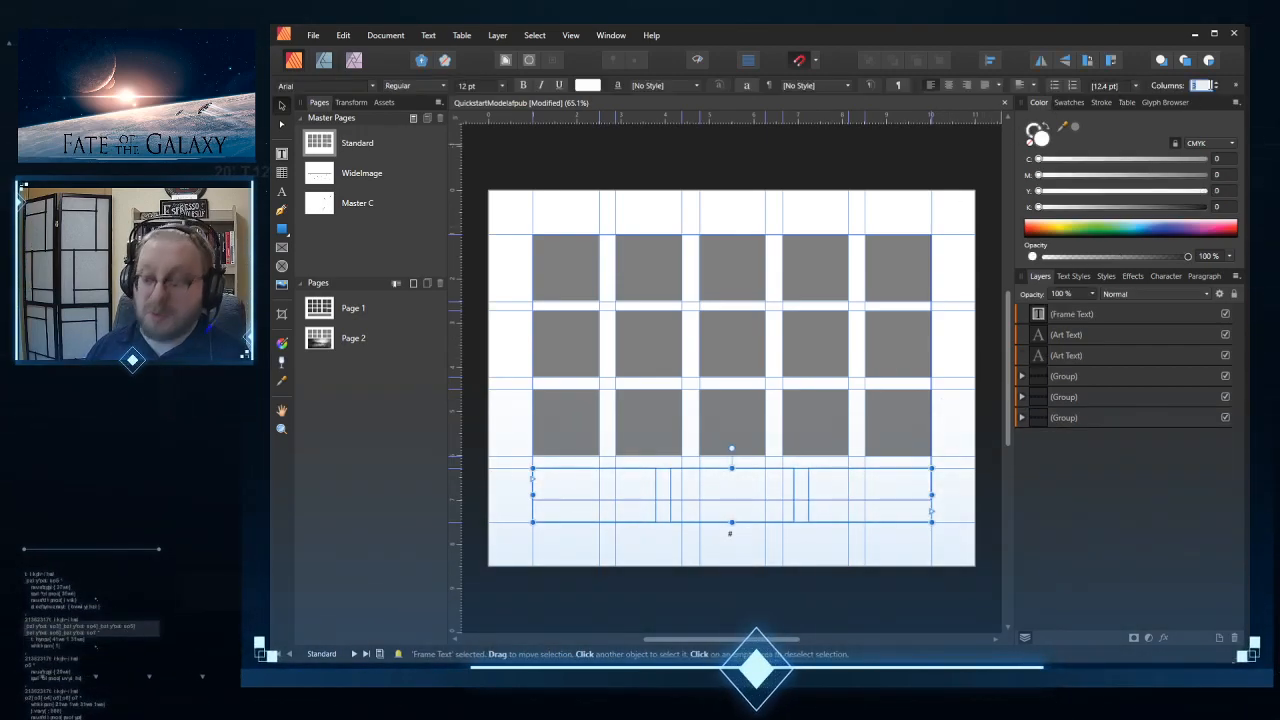
{"action": "type", "text": "1"}
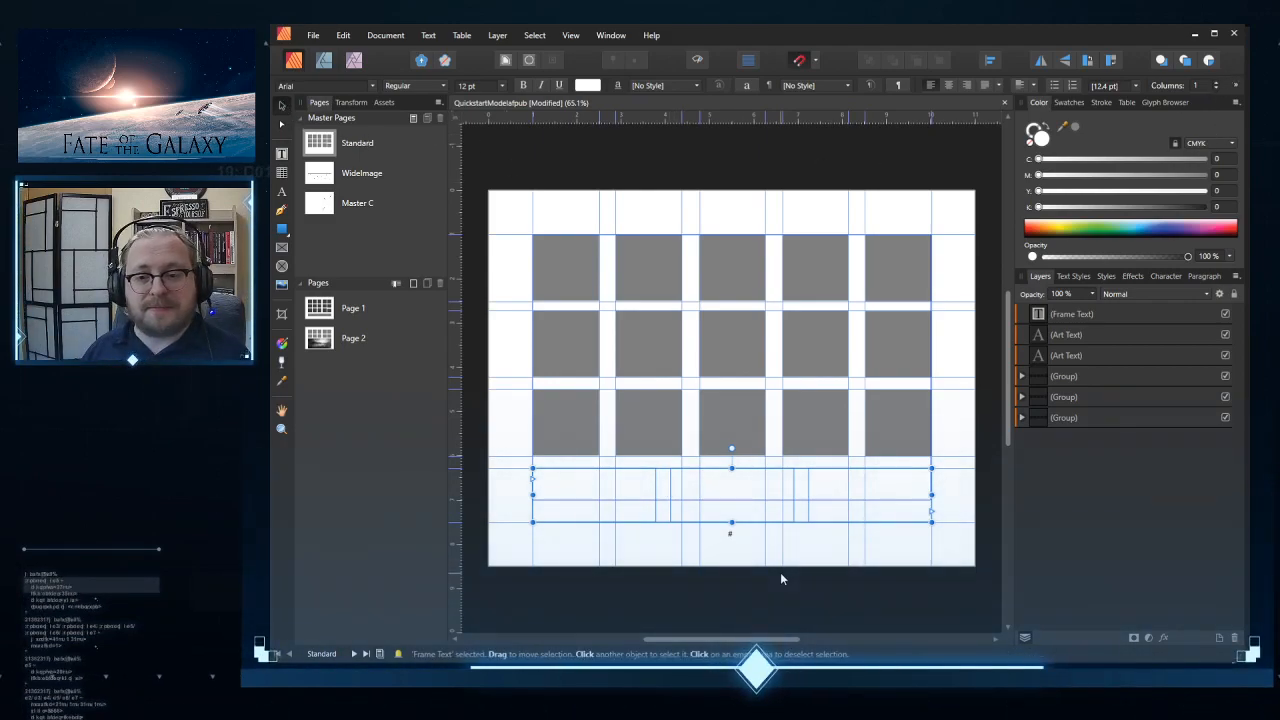
{"action": "left_click", "coordinate": [774, 512]}
{"action": "left_click", "coordinate": [800, 513]}
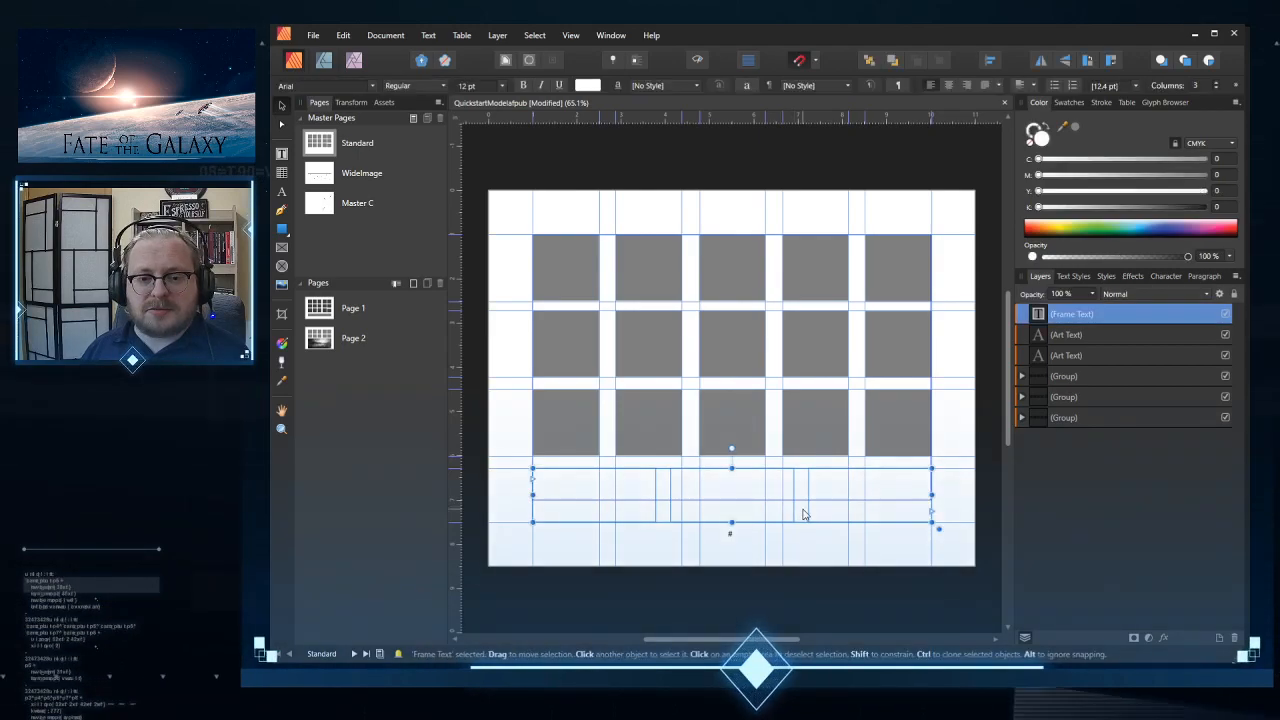
{"action": "left_click", "coordinate": [1203, 87]}
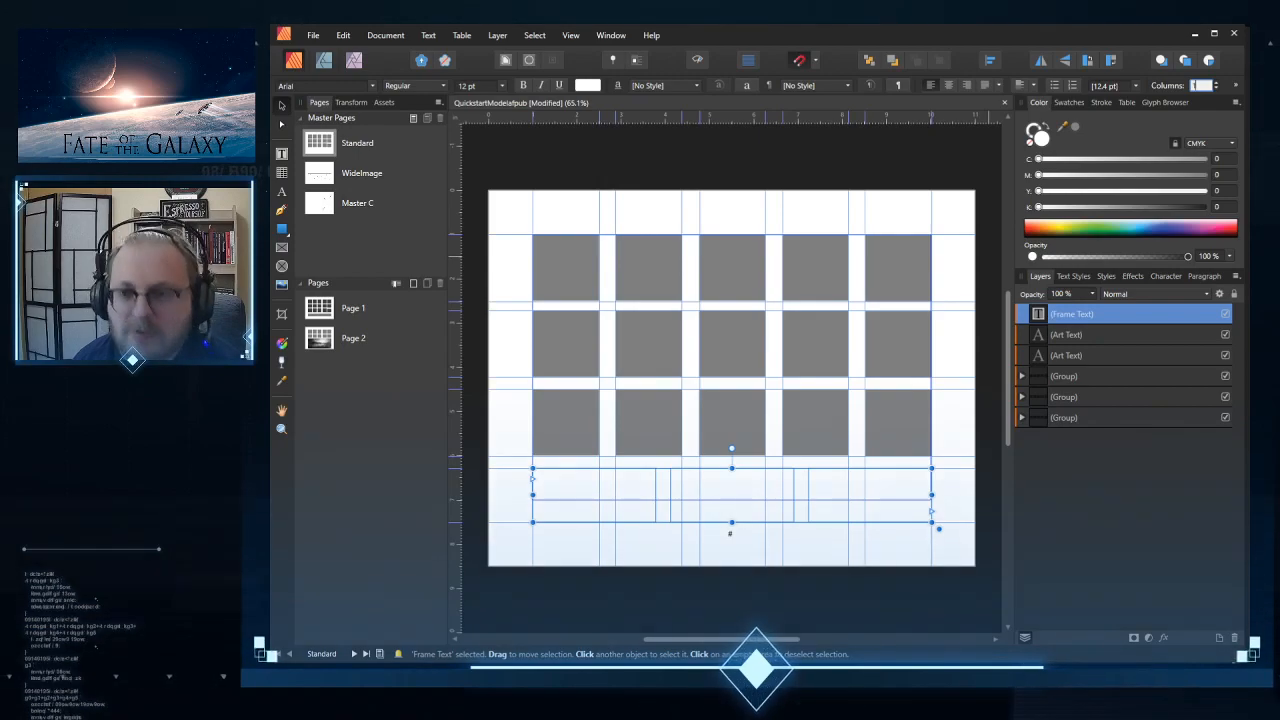
{"action": "type", "text": "1"}
{"action": "key", "text": "Return"}
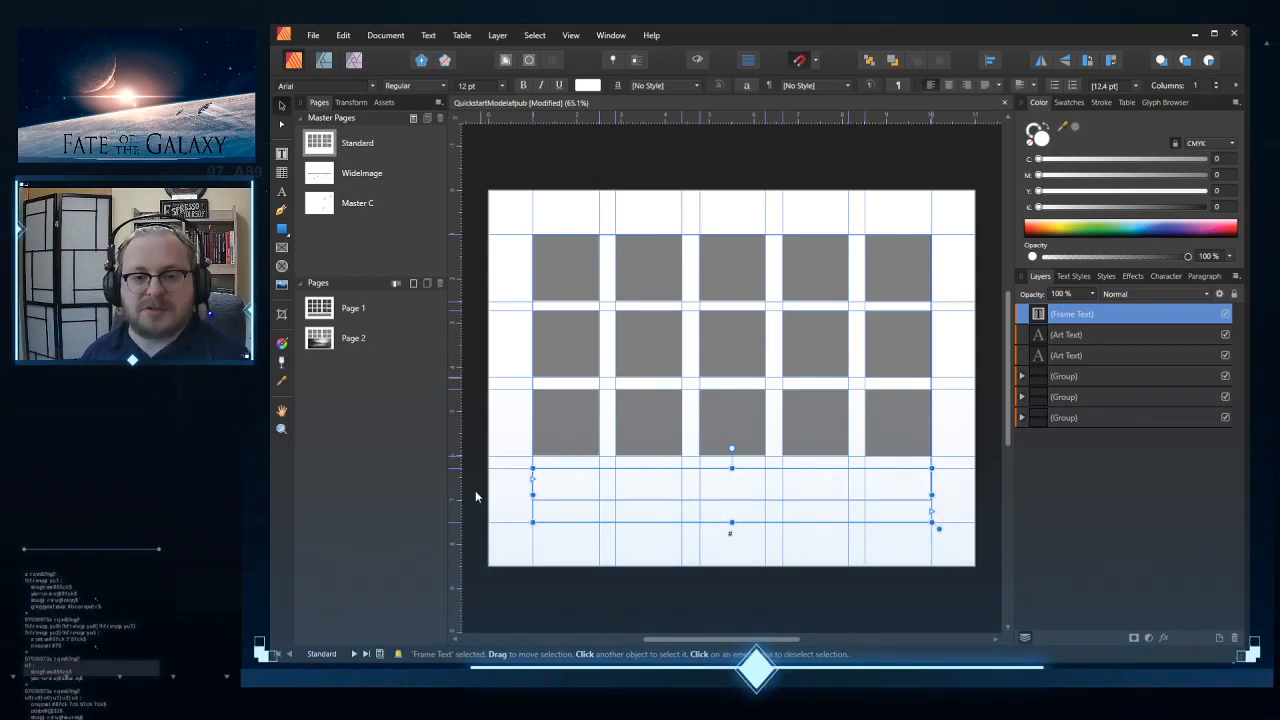
{"action": "left_click", "coordinate": [707, 576]}
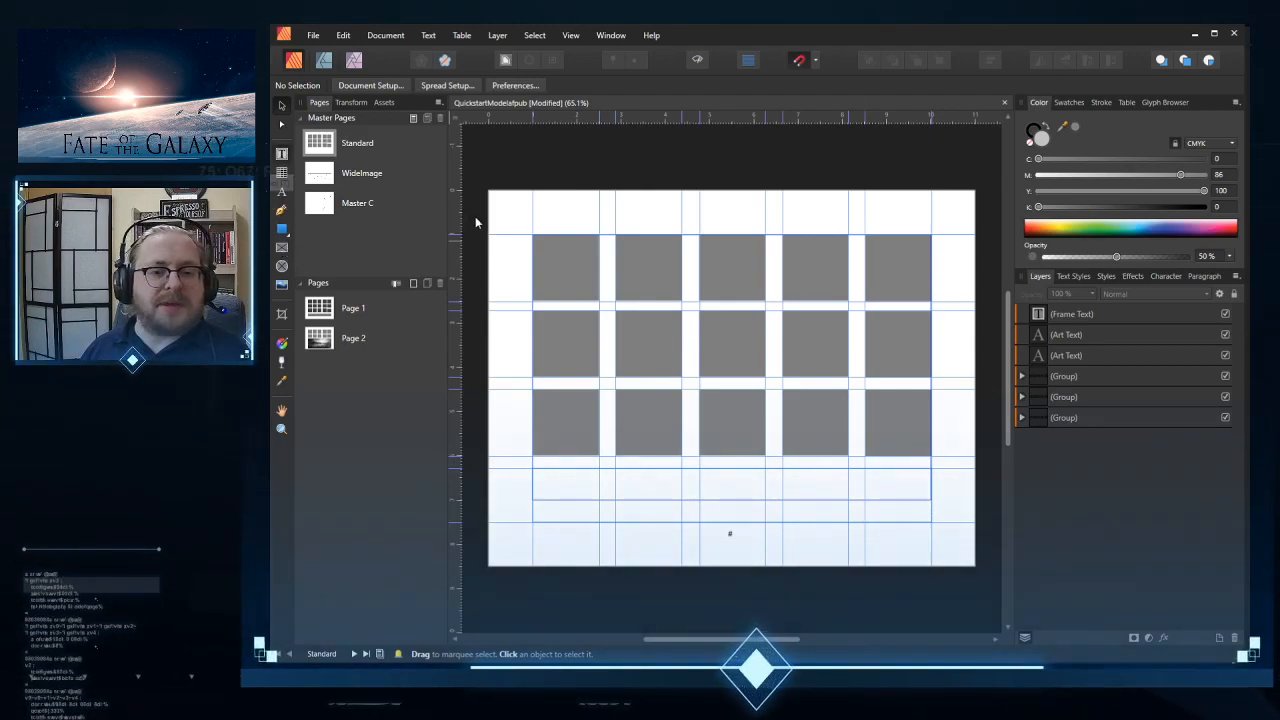
Step: Draw a text frame covering all three rows of squares and set it to 2 columns
{"action": "key", "text": "t"}
{"action": "left_click_drag", "start_coordinate": [532, 232], "coordinate": [934, 452]}
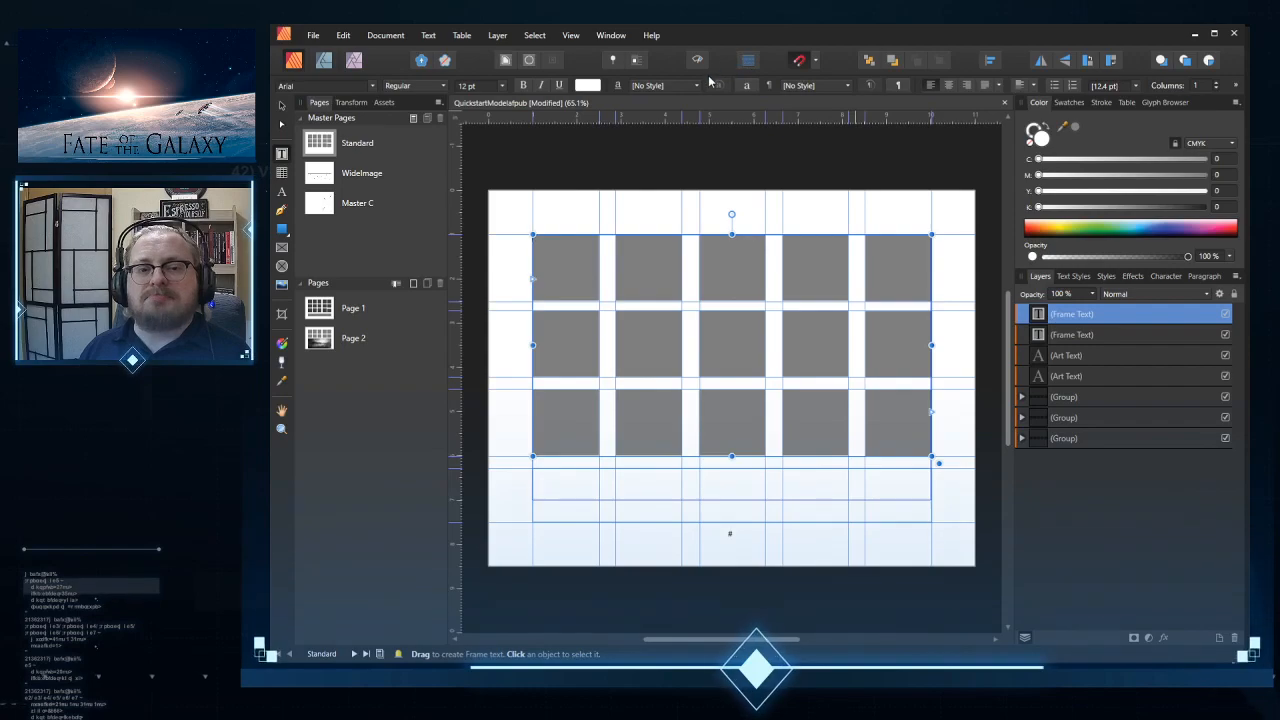
{"action": "left_click", "coordinate": [1203, 87]}
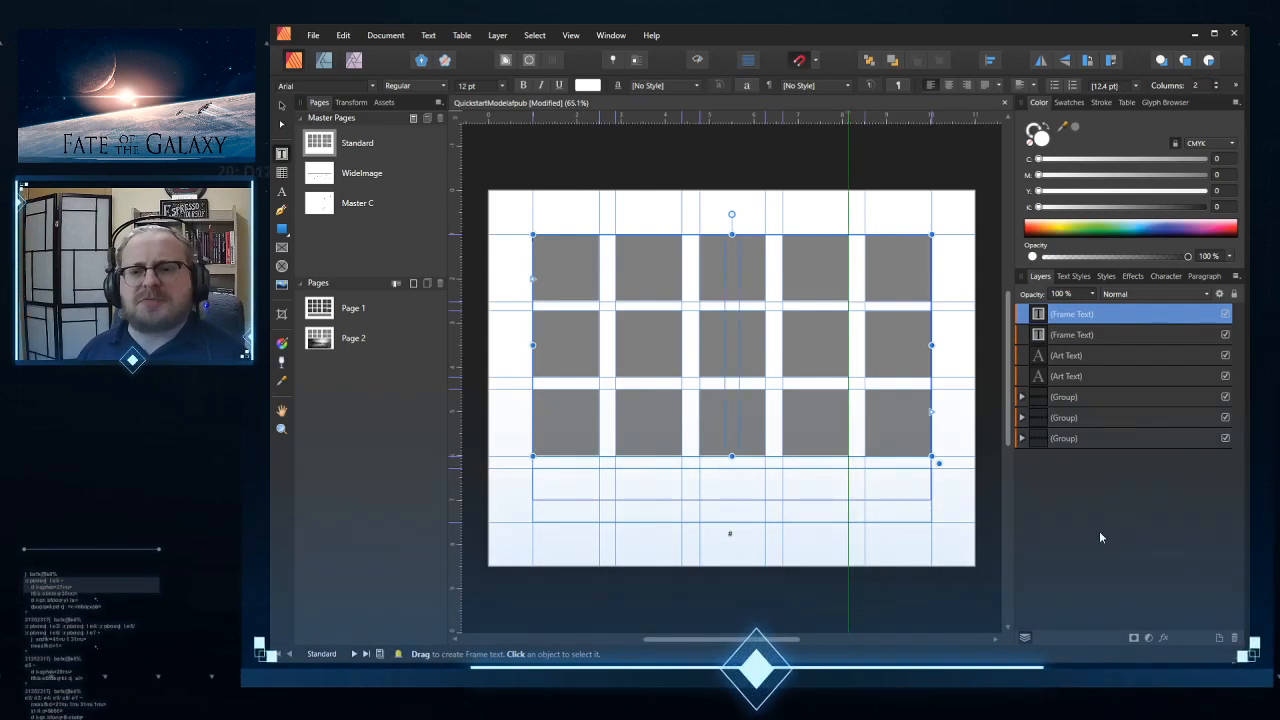
Step: Delete the three groups of grey placeholder squares from the Standard master
{"action": "left_click", "coordinate": [1066, 399]}
{"action": "left_click", "coordinate": [1070, 442], "text": "shift"}
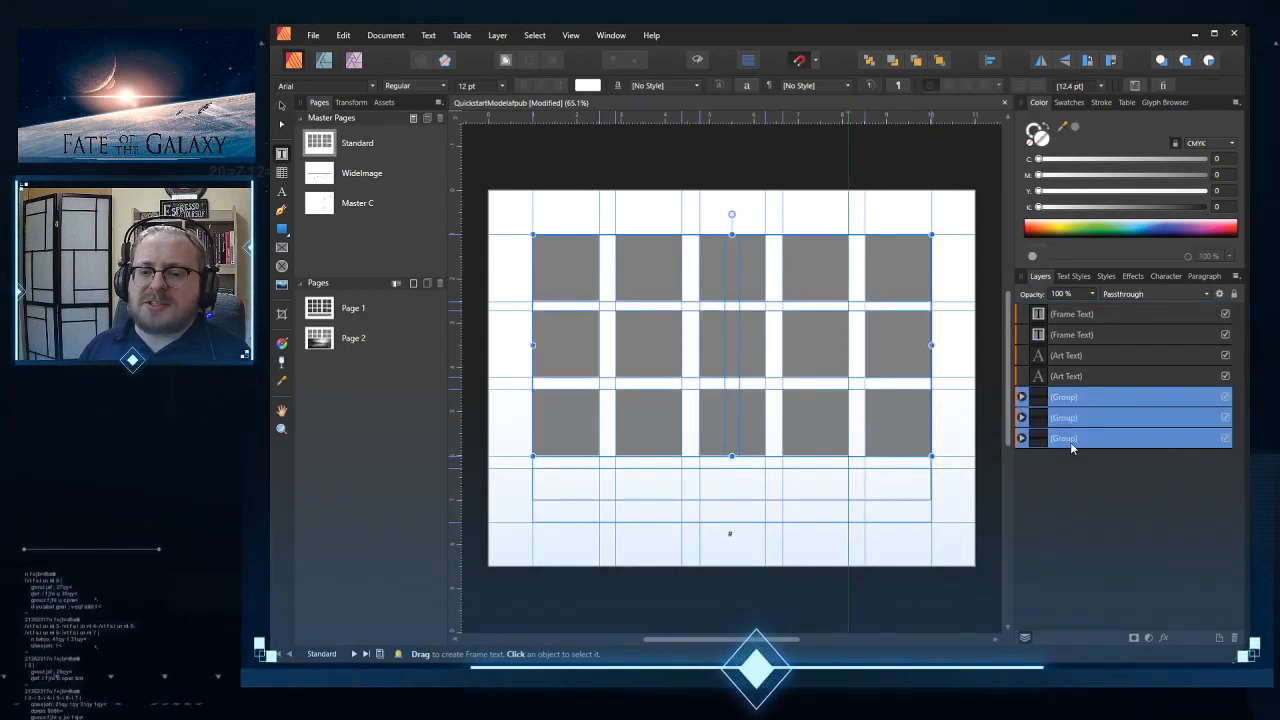
{"action": "key", "text": "Delete"}
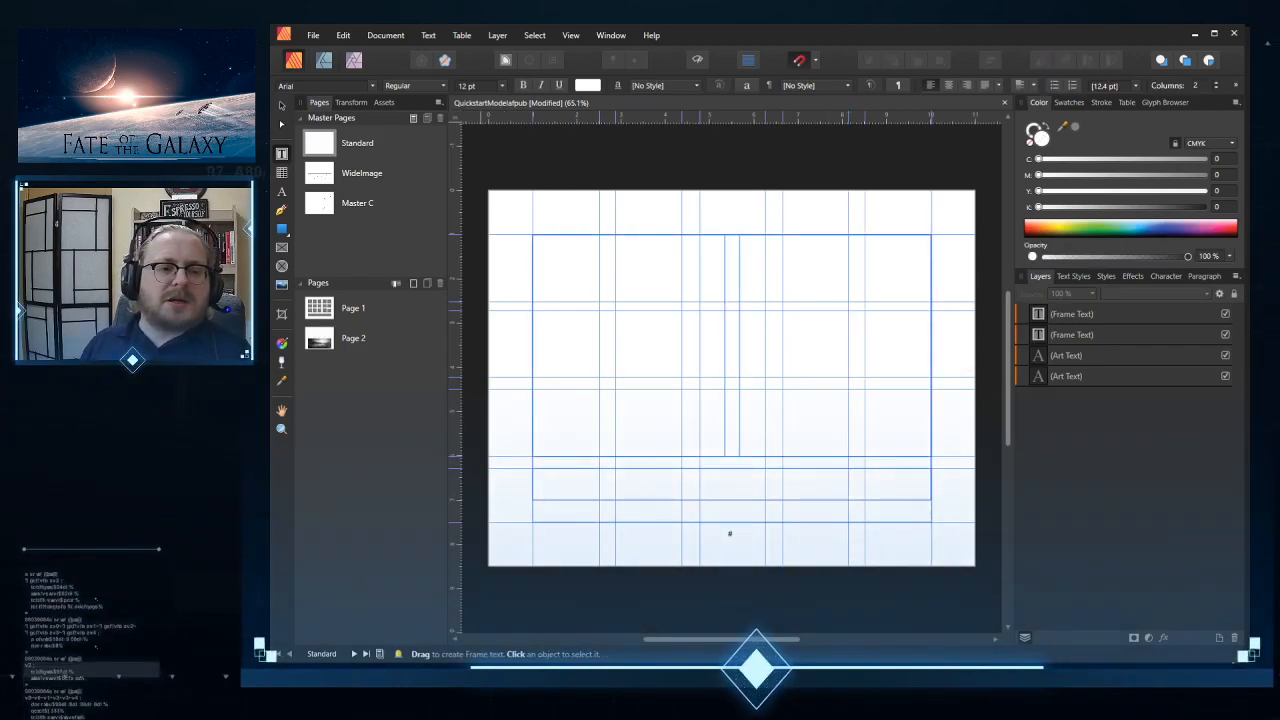
Step: Rename the master page Master C as VerticalImage
{"action": "double_click", "coordinate": [360, 205]}
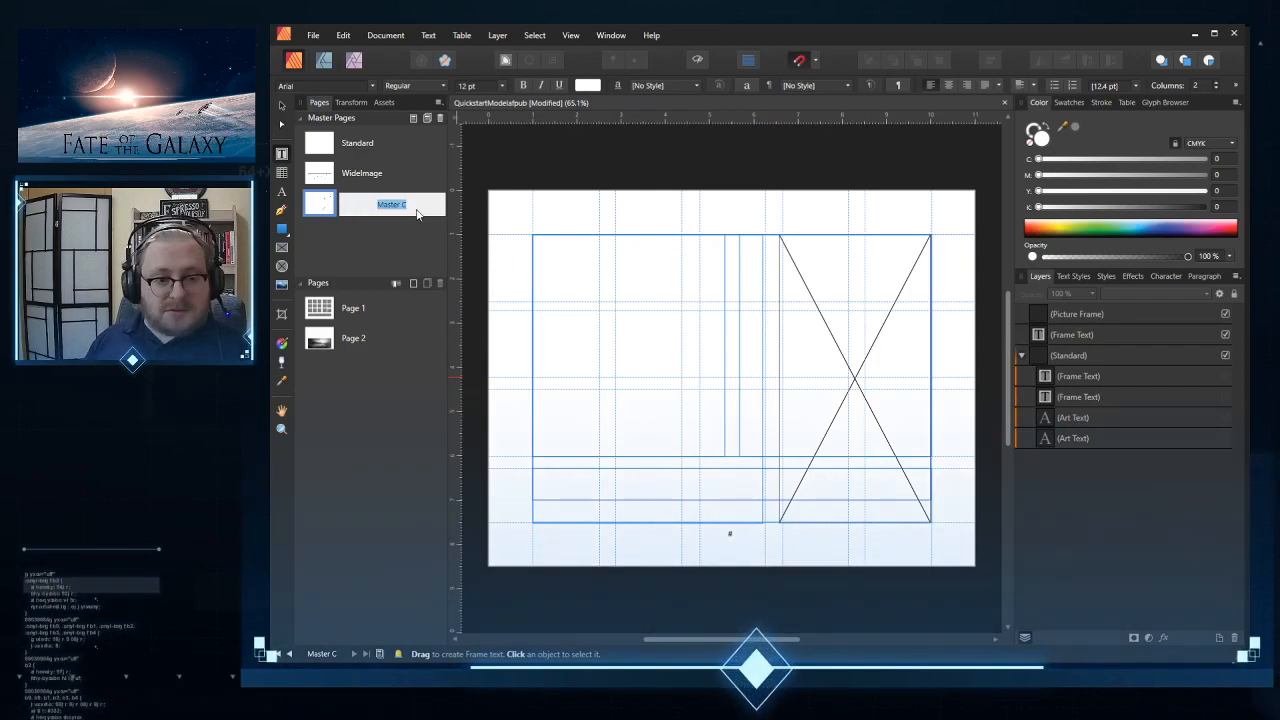
{"action": "type", "text": "Vertic"}
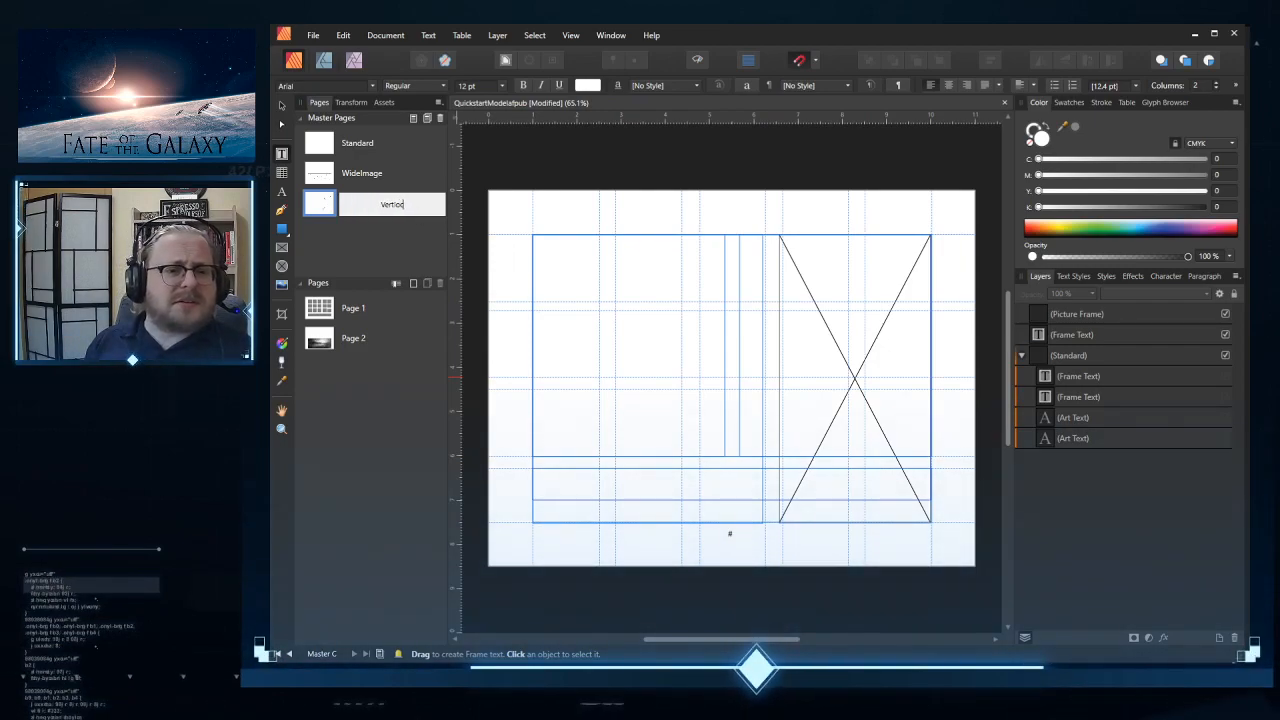
{"action": "type", "text": "alImage"}
{"action": "key", "text": "Return"}
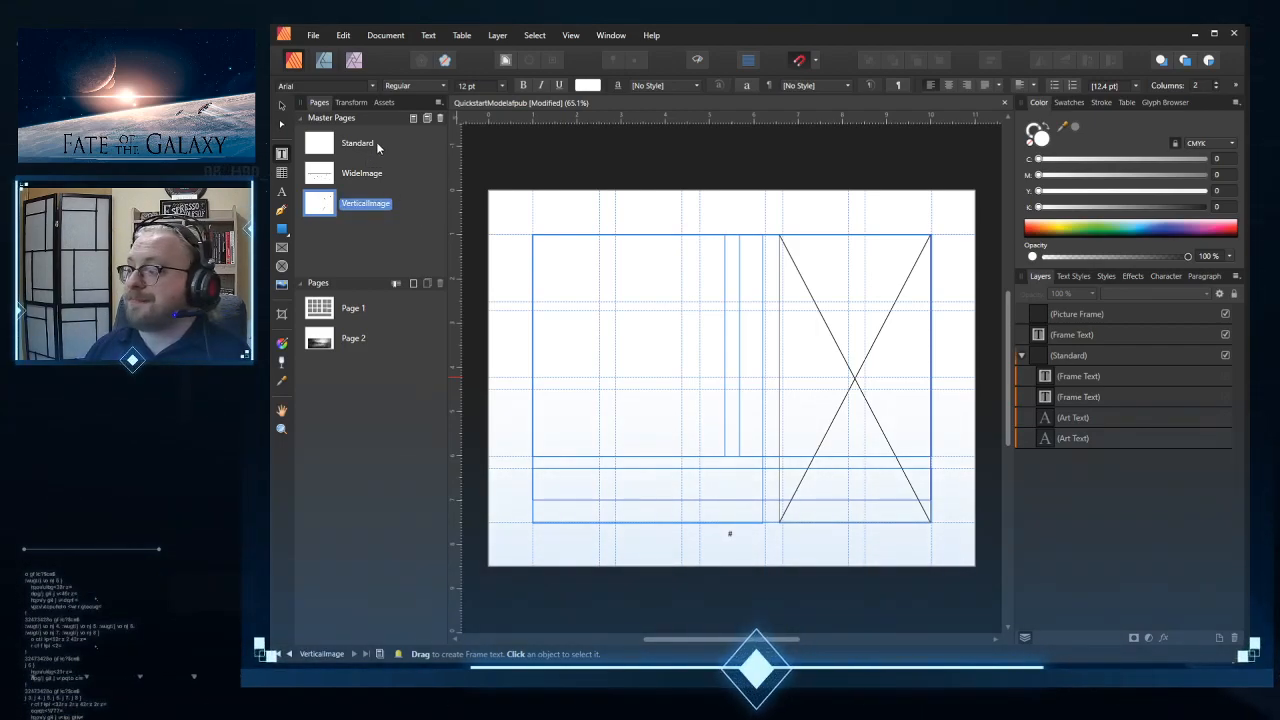
Step: Add one page after page 2, based on the Standard master
{"action": "left_click", "coordinate": [377, 458]}
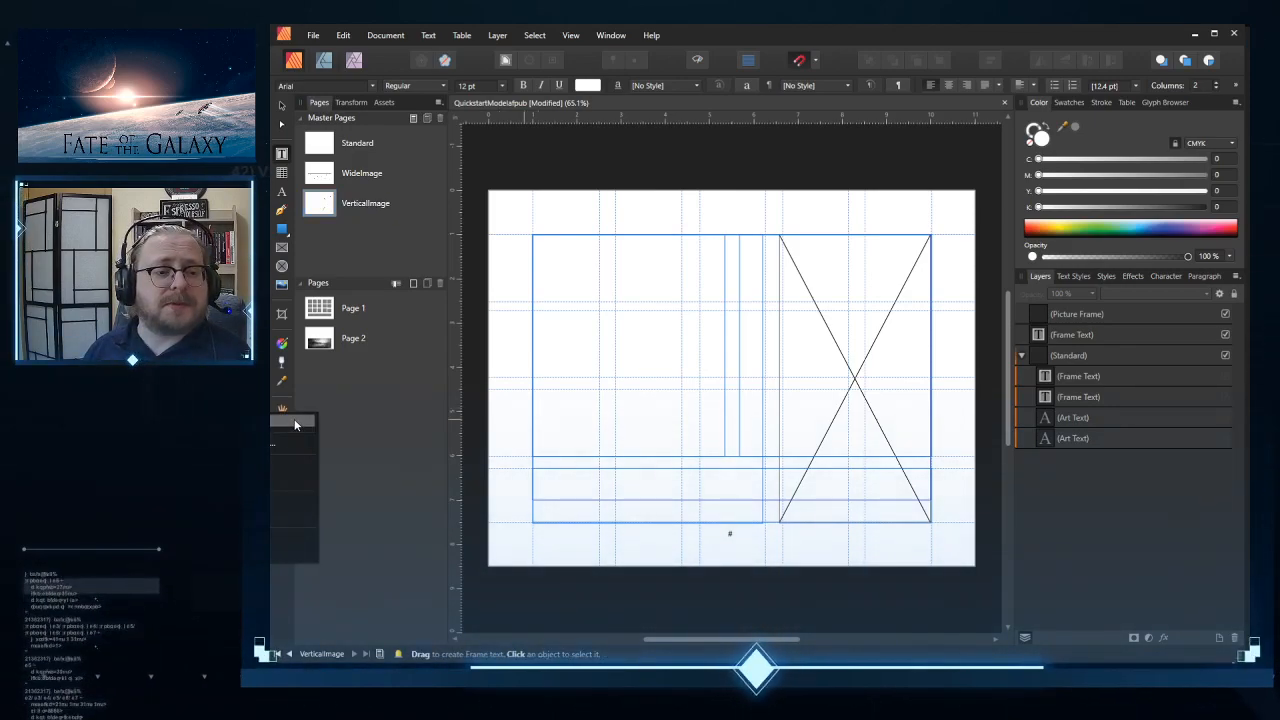
{"action": "left_click", "coordinate": [295, 425]}
{"action": "left_click", "coordinate": [805, 359]}
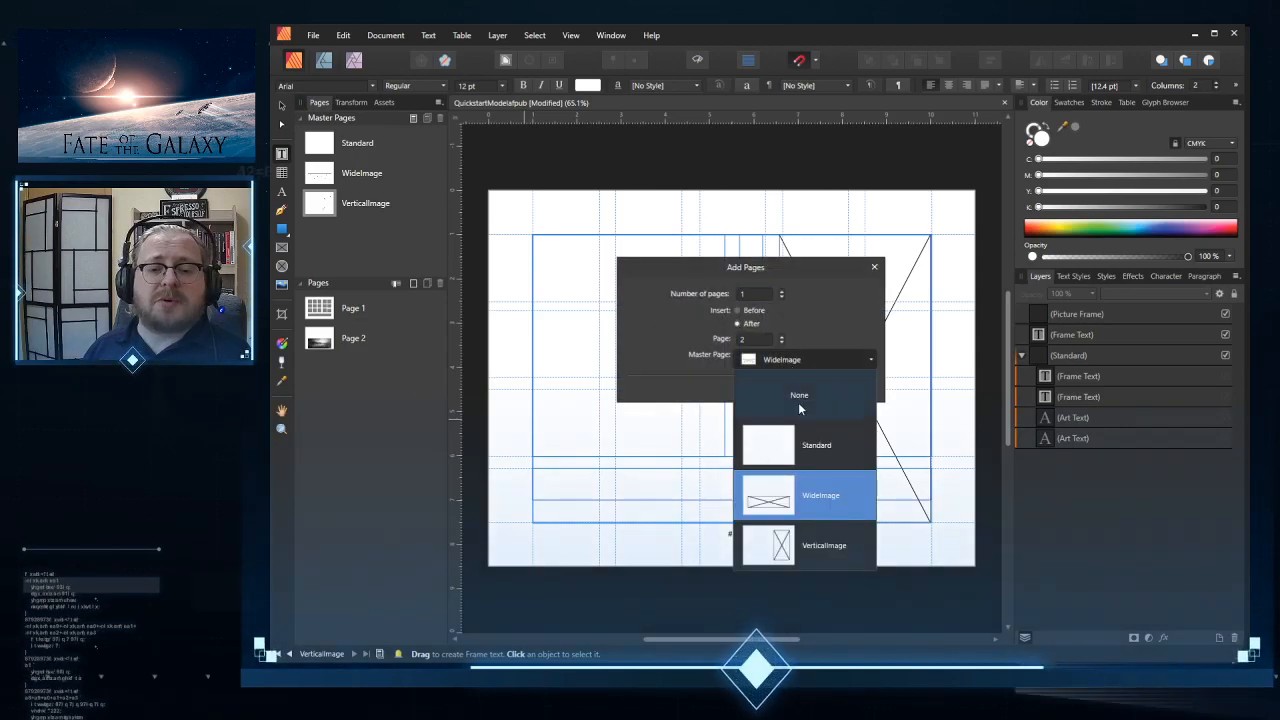
{"action": "left_click", "coordinate": [790, 432]}
{"action": "left_click", "coordinate": [797, 389]}
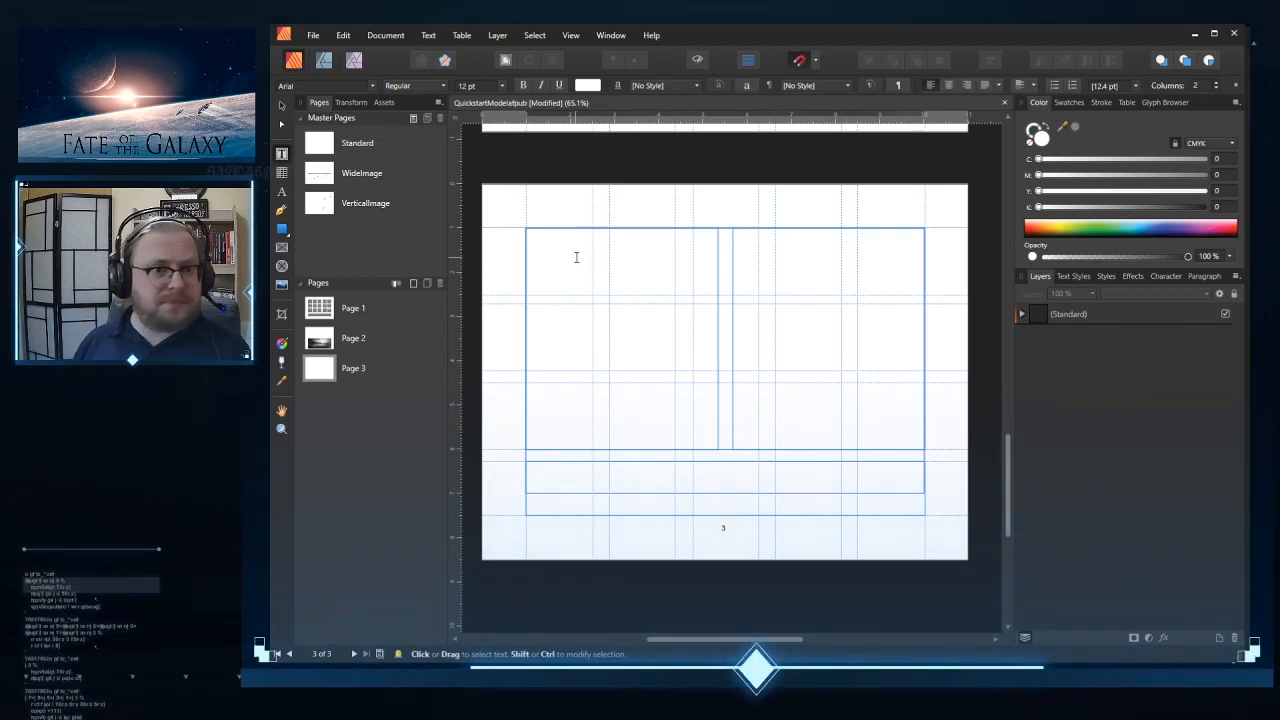
Step: Enter the test text "dfsdfsdfsdfsdf" in the two-column frame on page 3 and set the text colour to black
{"action": "left_click", "coordinate": [428, 35]}
{"action": "mouse_move", "coordinate": [461, 35]}
{"action": "left_click", "coordinate": [980, 400]}
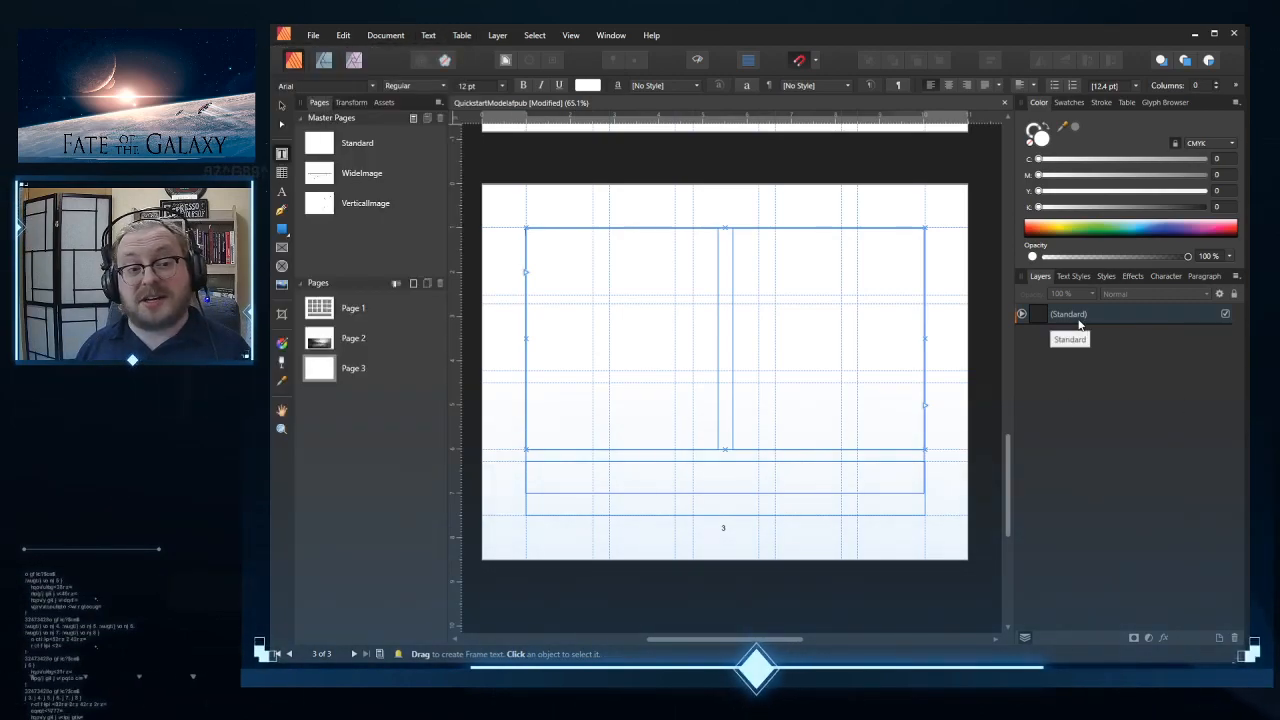
{"action": "left_click", "coordinate": [568, 249]}
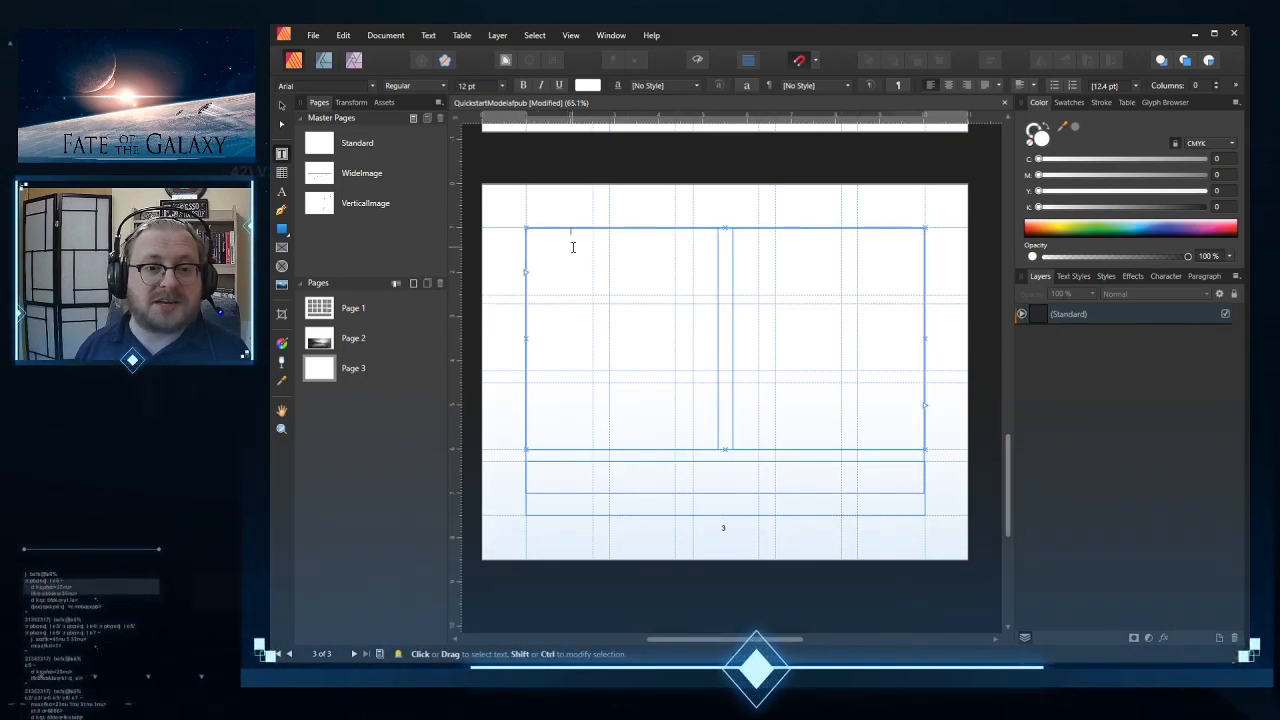
{"action": "left_click_drag", "start_coordinate": [572, 246], "coordinate": [514, 246]}
{"action": "left_click", "coordinate": [587, 86]}
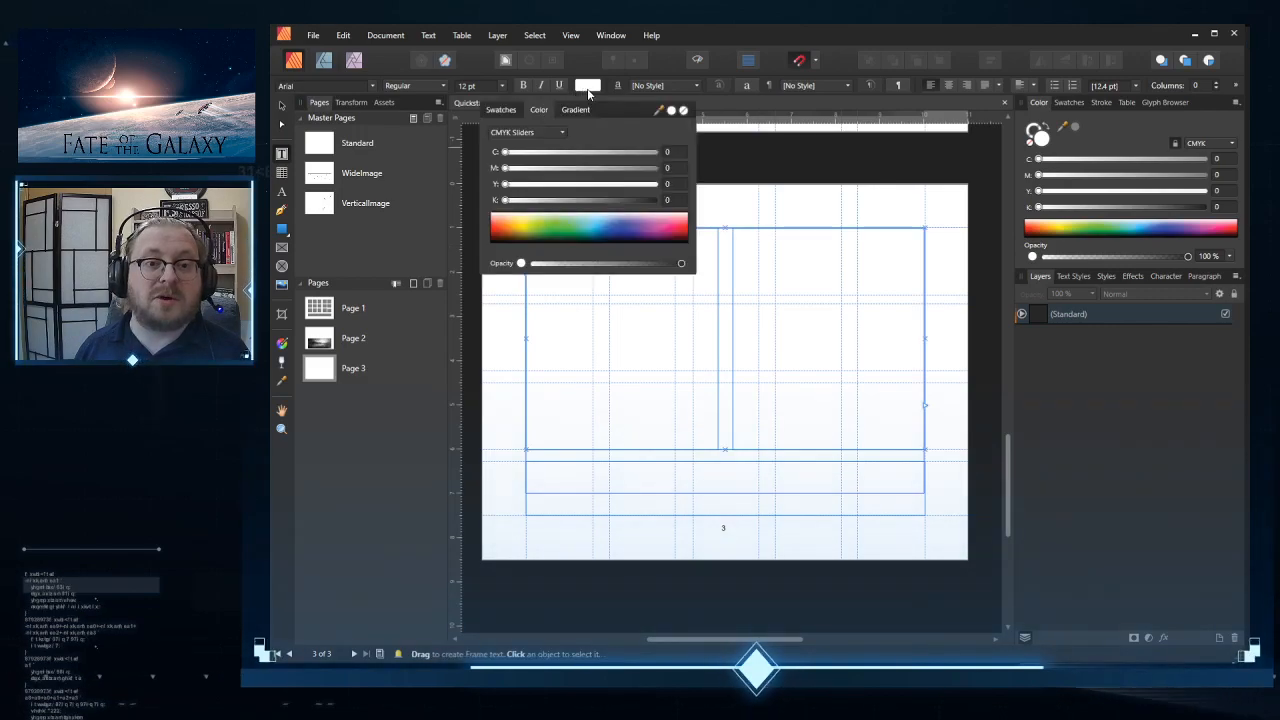
{"action": "left_click", "coordinate": [501, 110]}
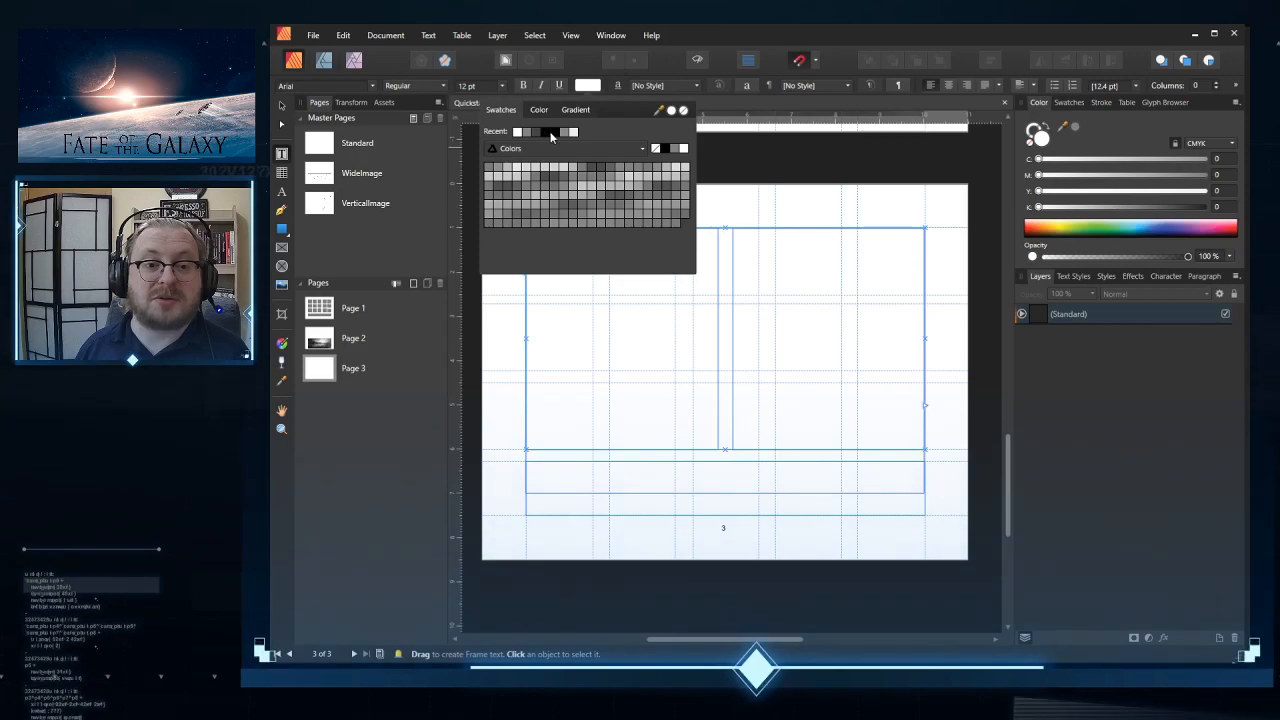
{"action": "left_click", "coordinate": [666, 150]}
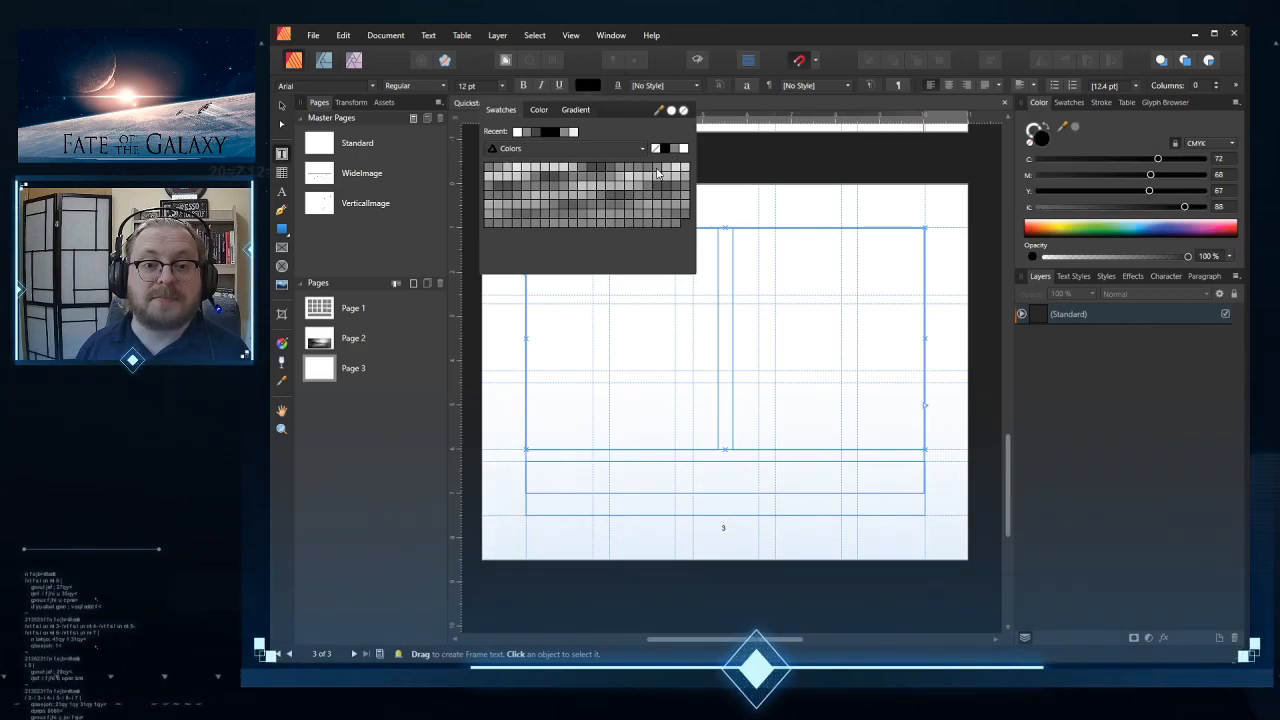
{"action": "left_click_drag", "start_coordinate": [572, 235], "coordinate": [508, 236]}
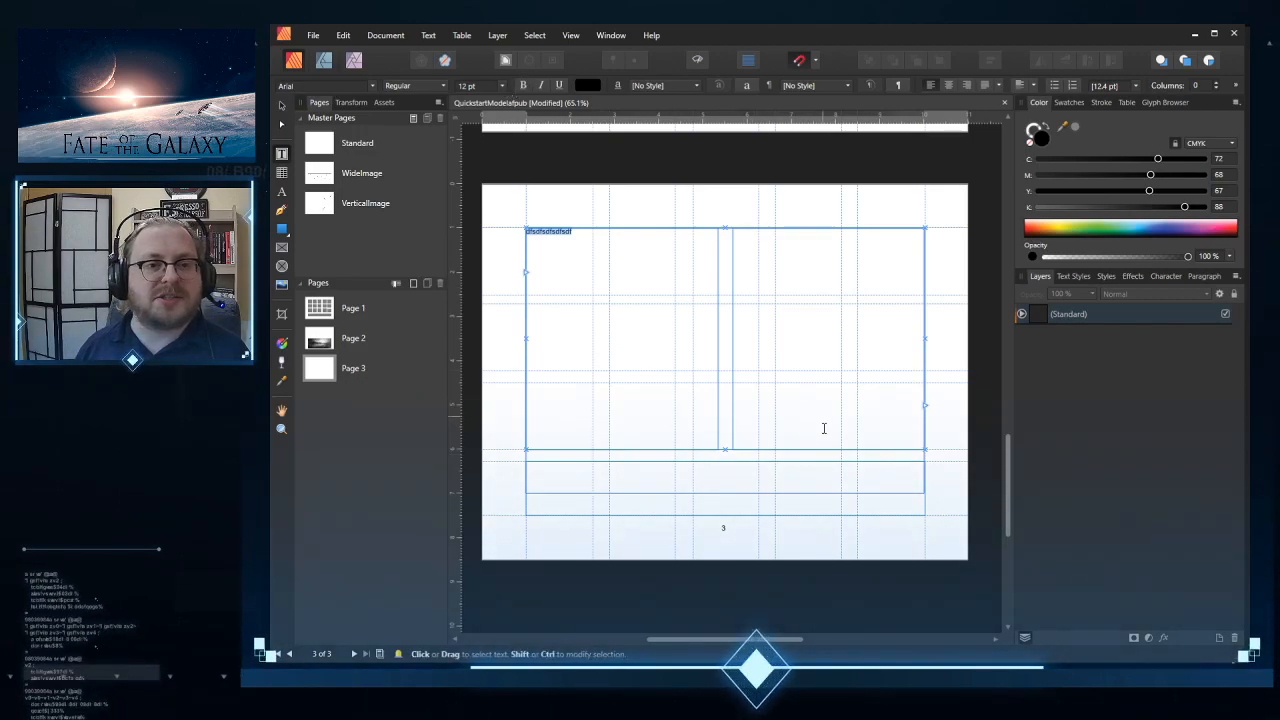
Step: Look closely at the black test text in page 3's two-column frame and delete it
{"action": "scroll", "coordinate": [557, 263], "scroll_direction": "up", "scroll_amount": 3}
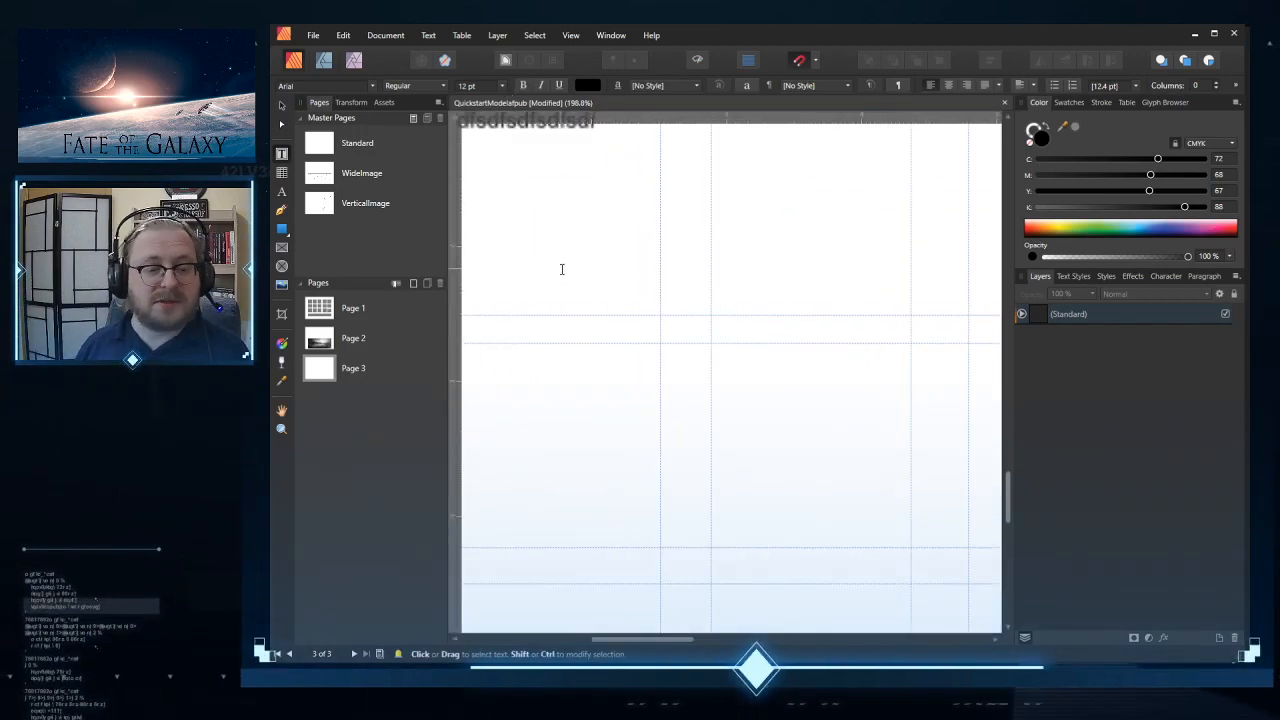
{"action": "scroll", "coordinate": [602, 282], "scroll_direction": "up", "scroll_amount": 2}
{"action": "scroll", "coordinate": [690, 610], "scroll_direction": "down", "scroll_amount": 4}
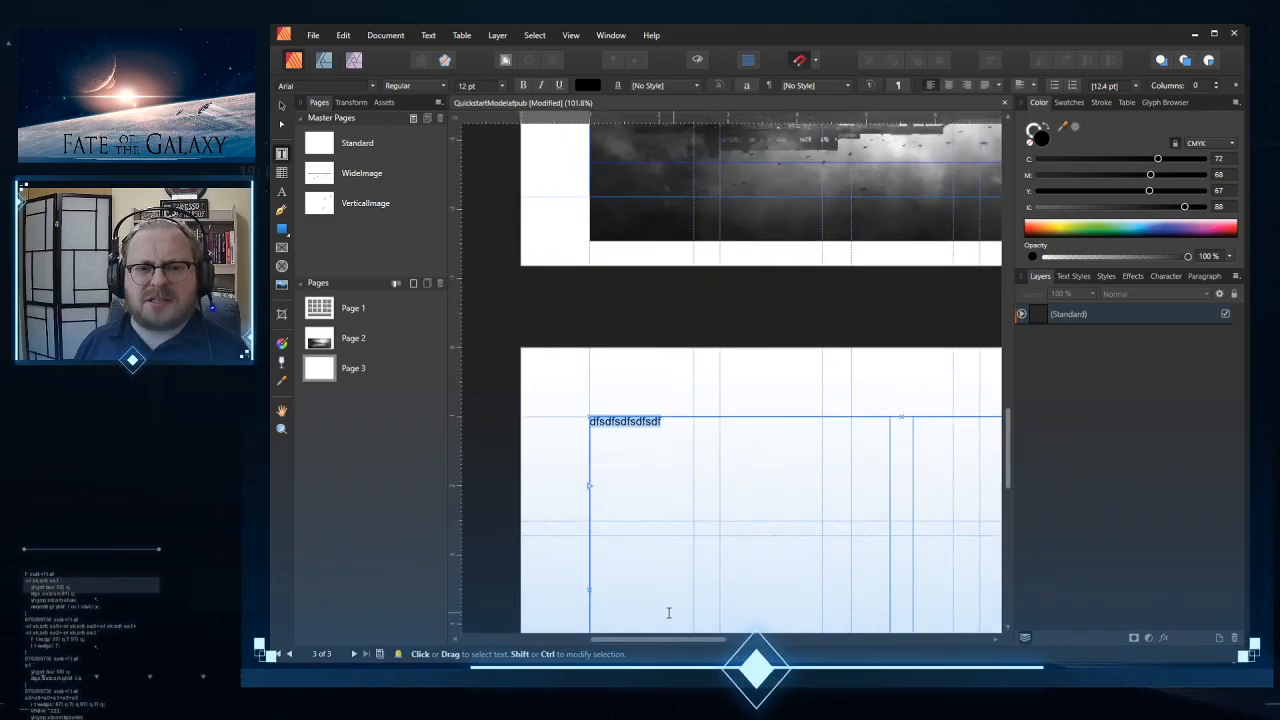
{"action": "scroll", "coordinate": [671, 612], "scroll_direction": "right", "scroll_amount": 2}
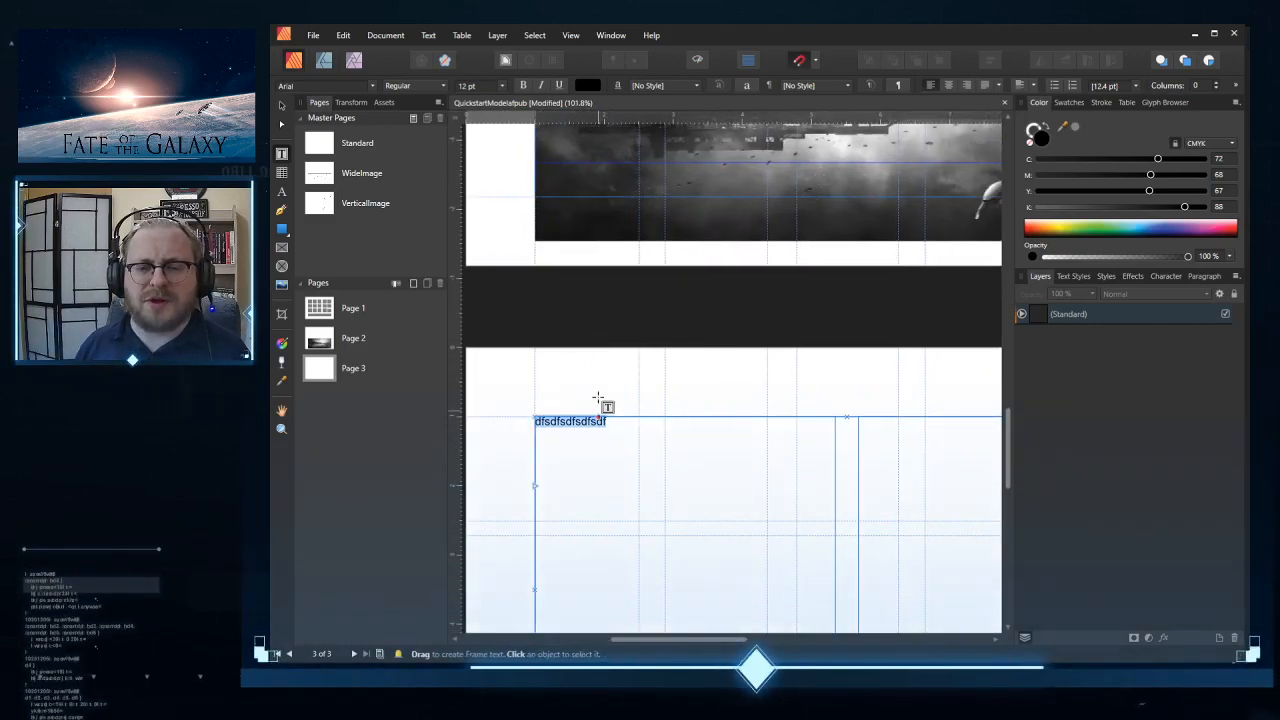
{"action": "left_click", "coordinate": [620, 419]}
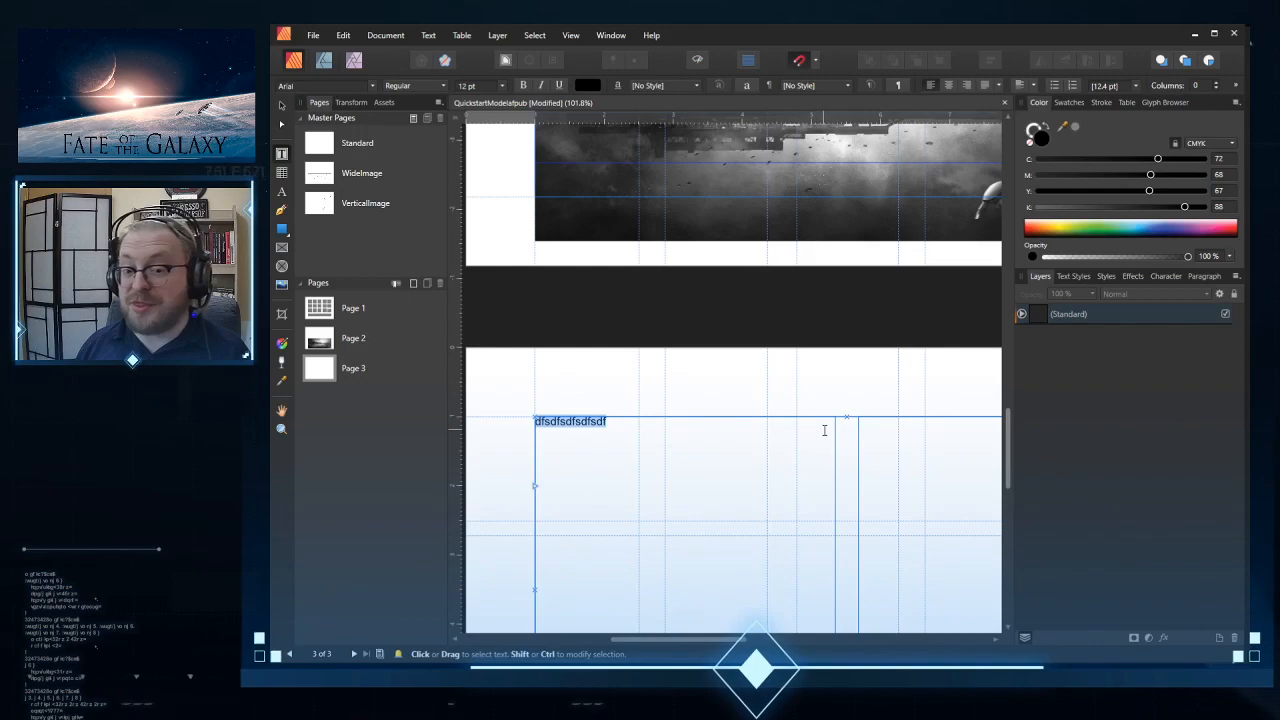
{"action": "scroll", "coordinate": [830, 430], "scroll_direction": "down", "scroll_amount": 5}
{"action": "scroll", "coordinate": [825, 463], "scroll_direction": "up", "scroll_amount": 3}
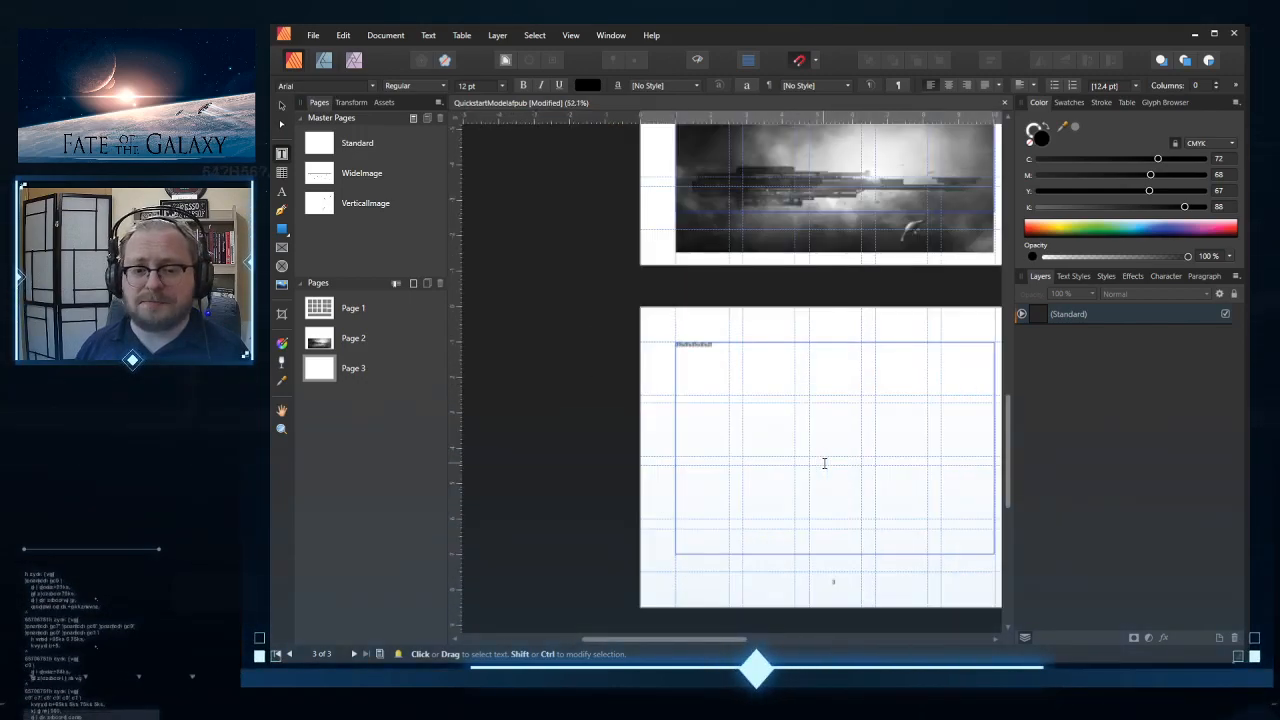
{"action": "left_click", "coordinate": [672, 318]}
{"action": "double_click", "coordinate": [672, 317]}
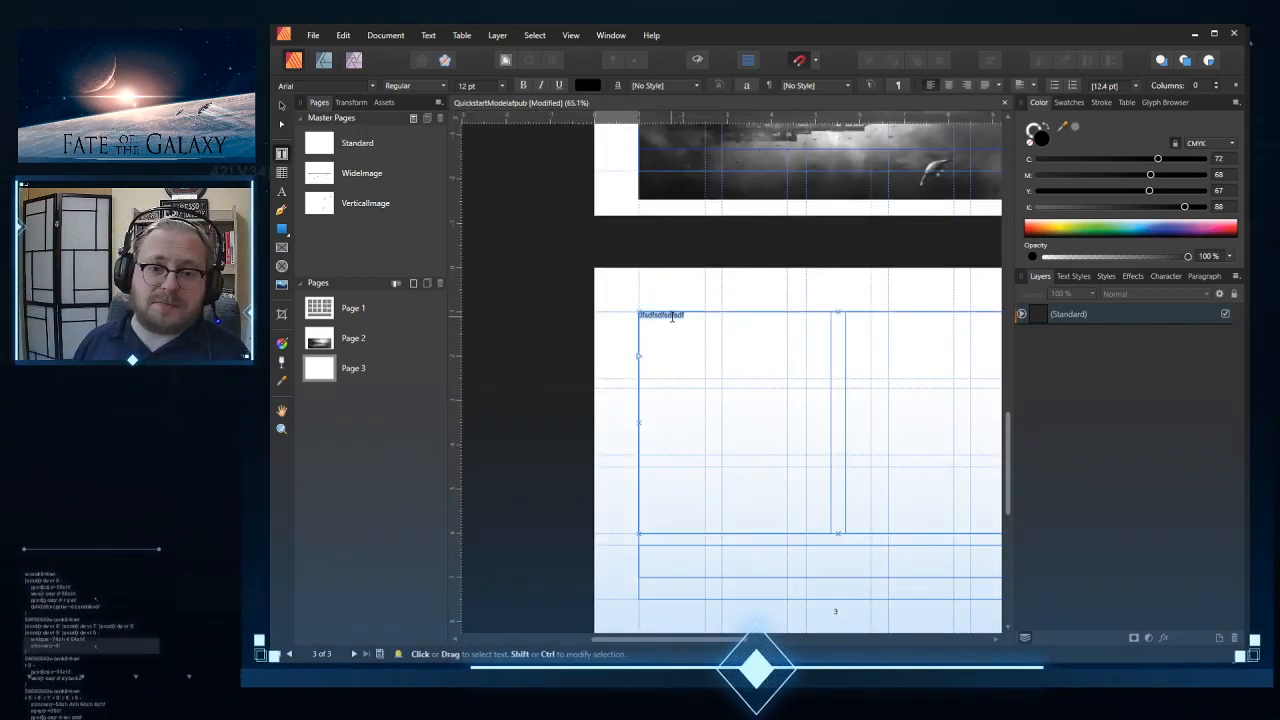
{"action": "key", "text": "BackSpace"}
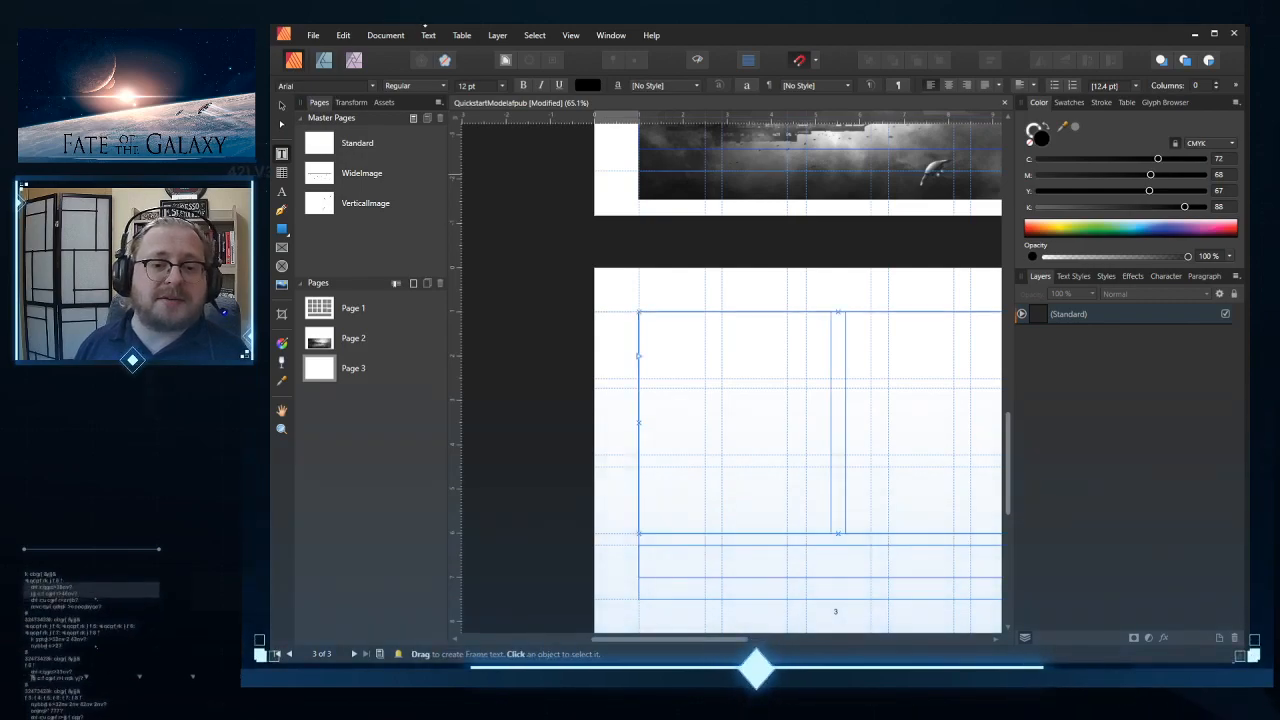
Step: Insert filler text into the two-column frame on page 3
{"action": "left_click", "coordinate": [430, 35]}
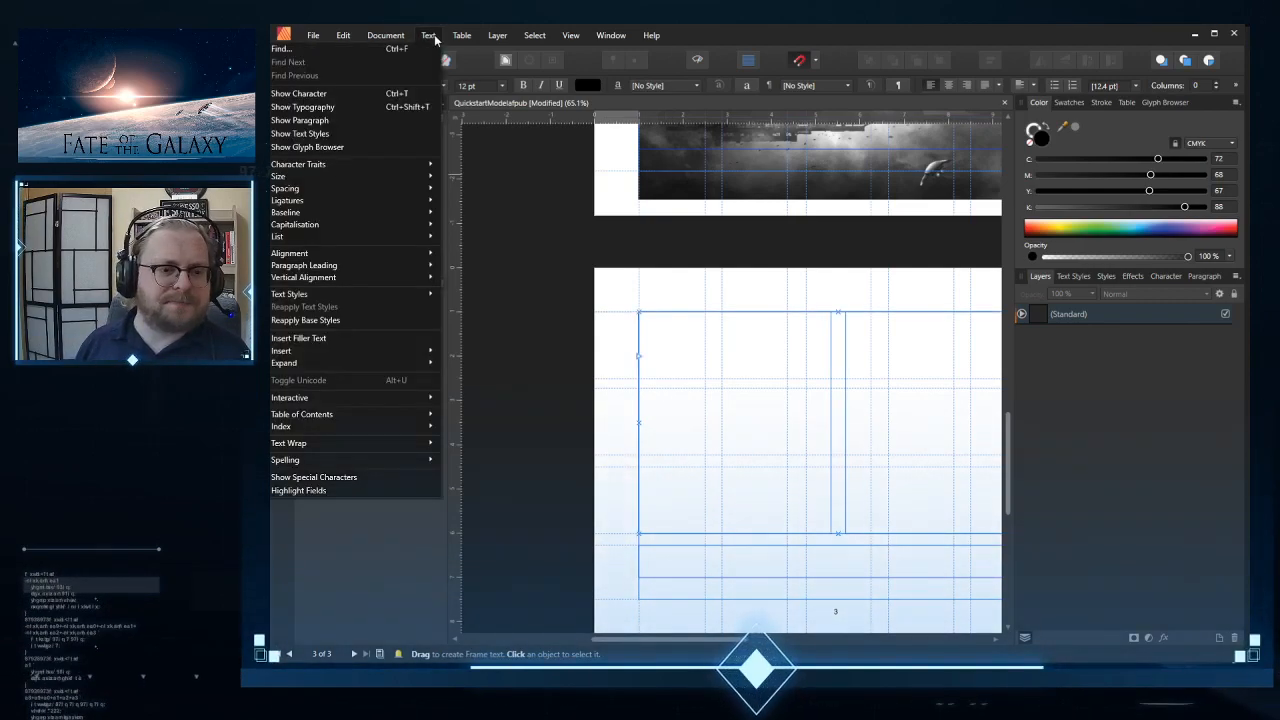
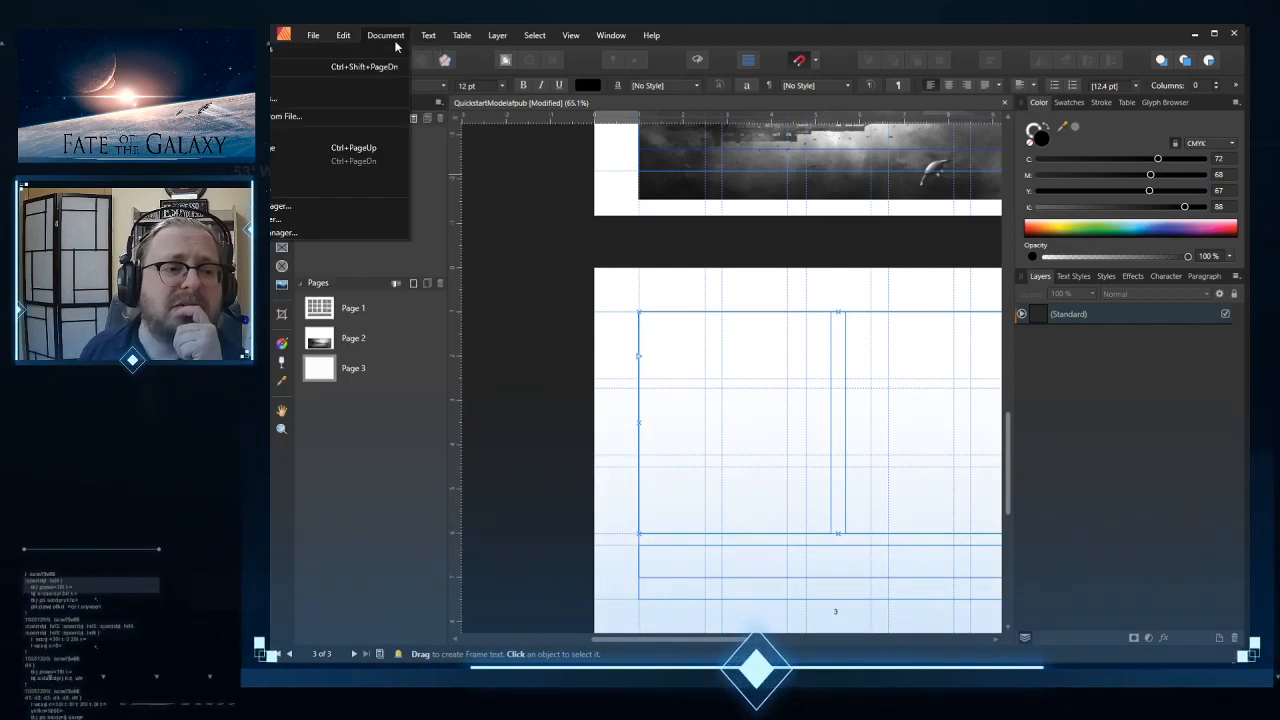
{"action": "mouse_move", "coordinate": [428, 40]}
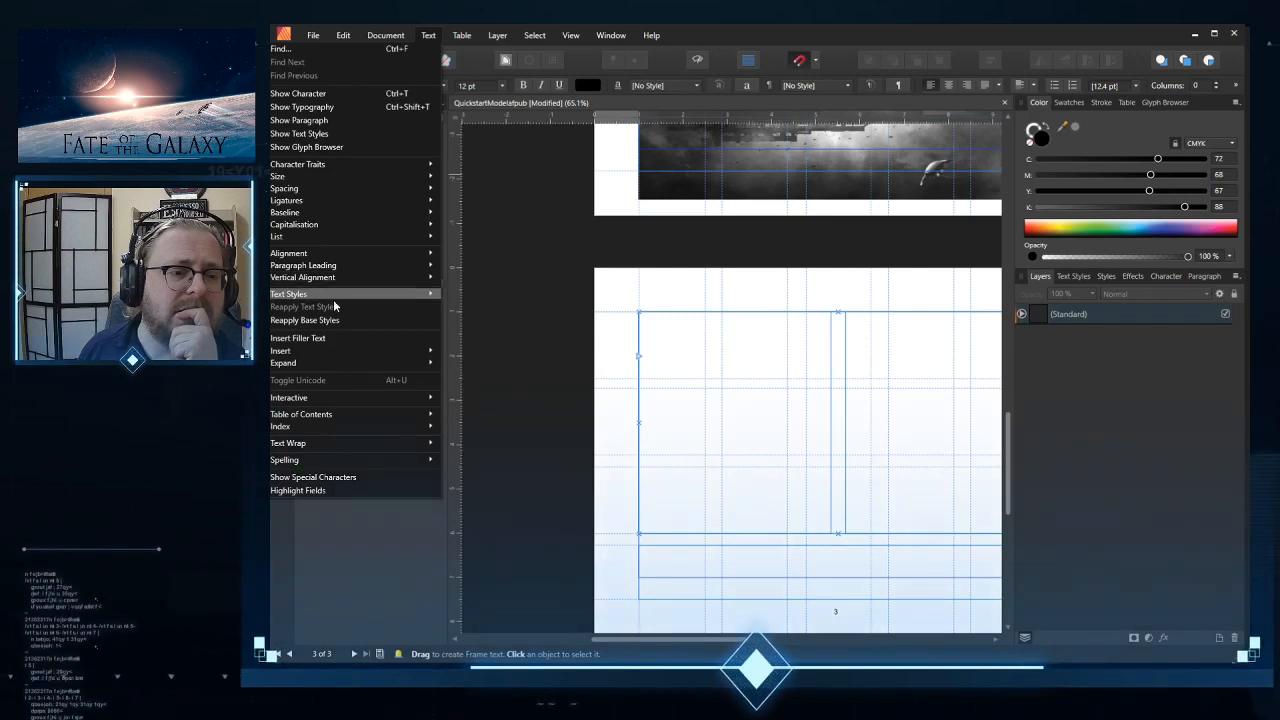
{"action": "left_click", "coordinate": [336, 339]}
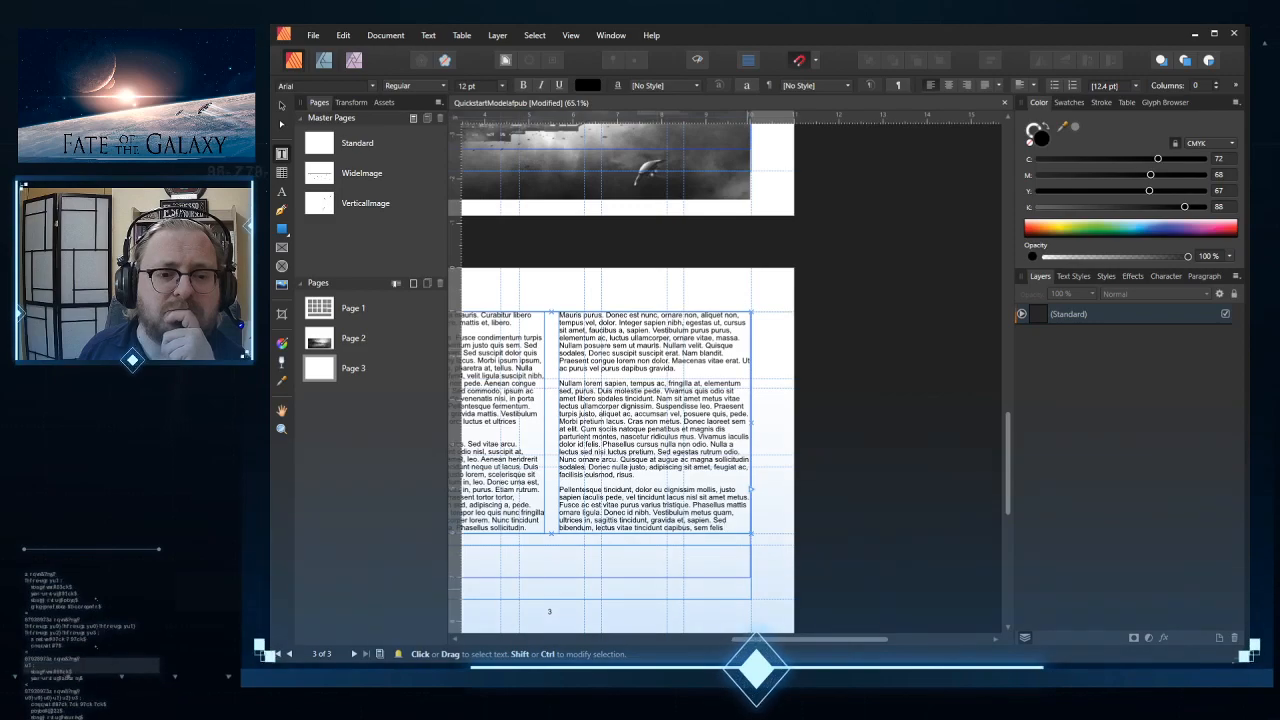
{"action": "left_click_drag", "start_coordinate": [841, 643], "coordinate": [758, 643]}
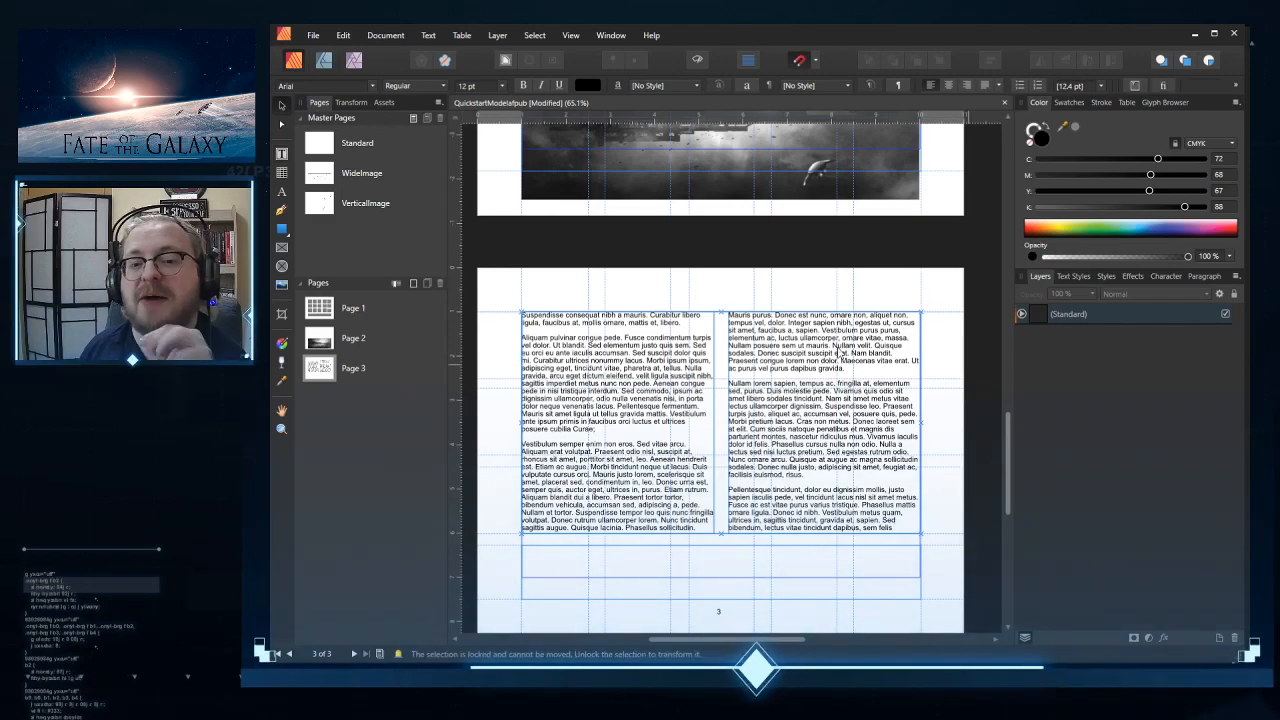
Step: Expand the Standard master layer of page 3 and delete all the filler text from the two-column frame
{"action": "left_click", "coordinate": [652, 347]}
{"action": "double_click", "coordinate": [583, 323]}
{"action": "key", "text": "ctrl+a"}
{"action": "left_click", "coordinate": [583, 323]}
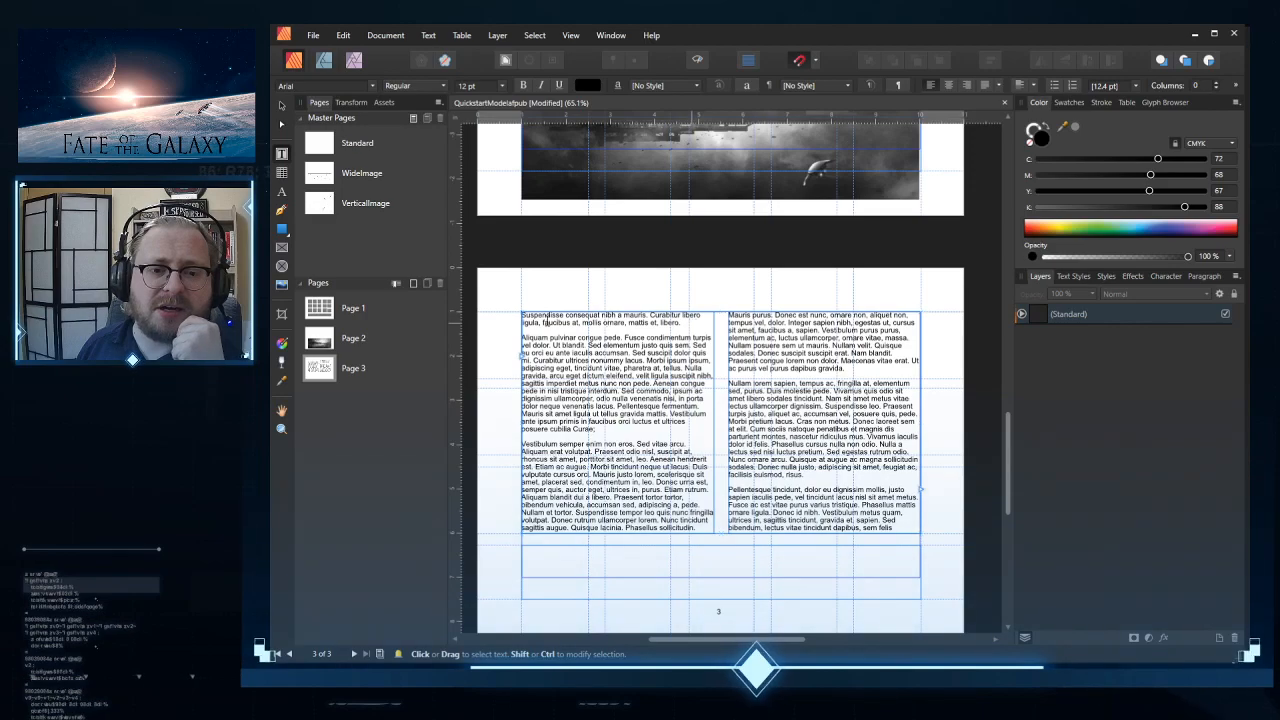
{"action": "left_click", "coordinate": [548, 318]}
{"action": "key", "text": "ctrl+a"}
{"action": "left_click", "coordinate": [558, 316]}
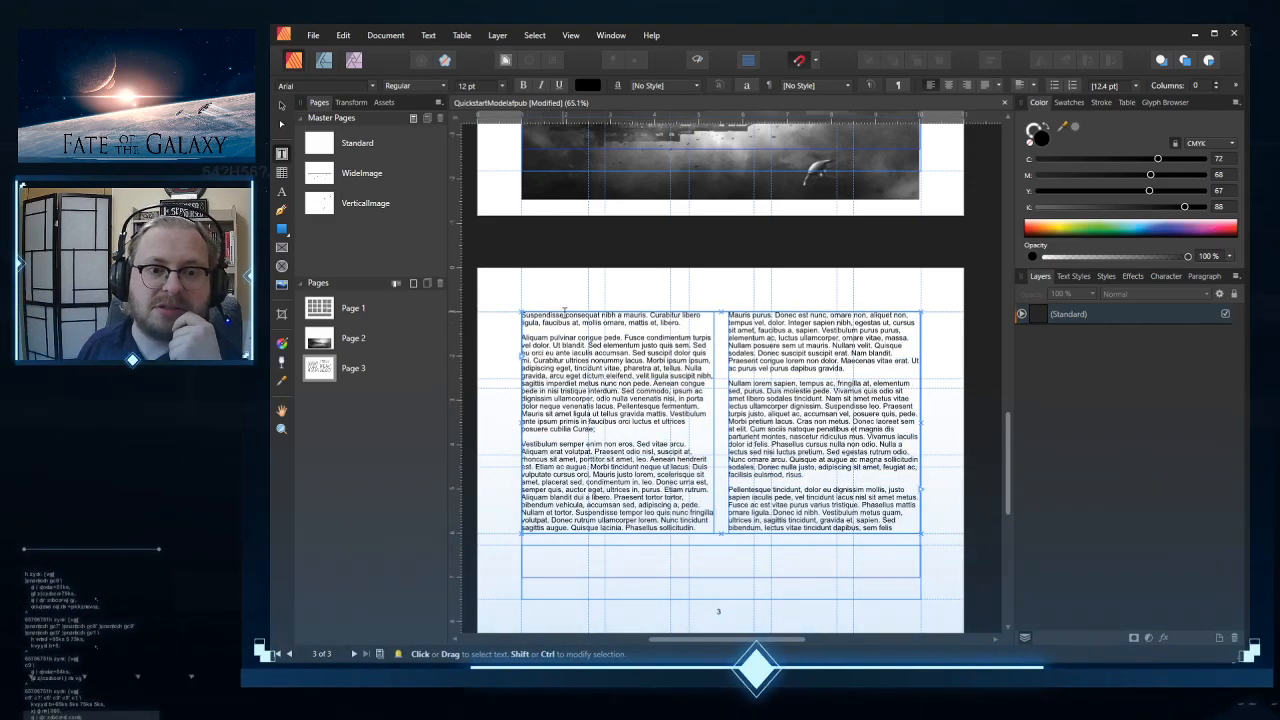
{"action": "key", "text": "ctrl+a"}
{"action": "left_click", "coordinate": [705, 321]}
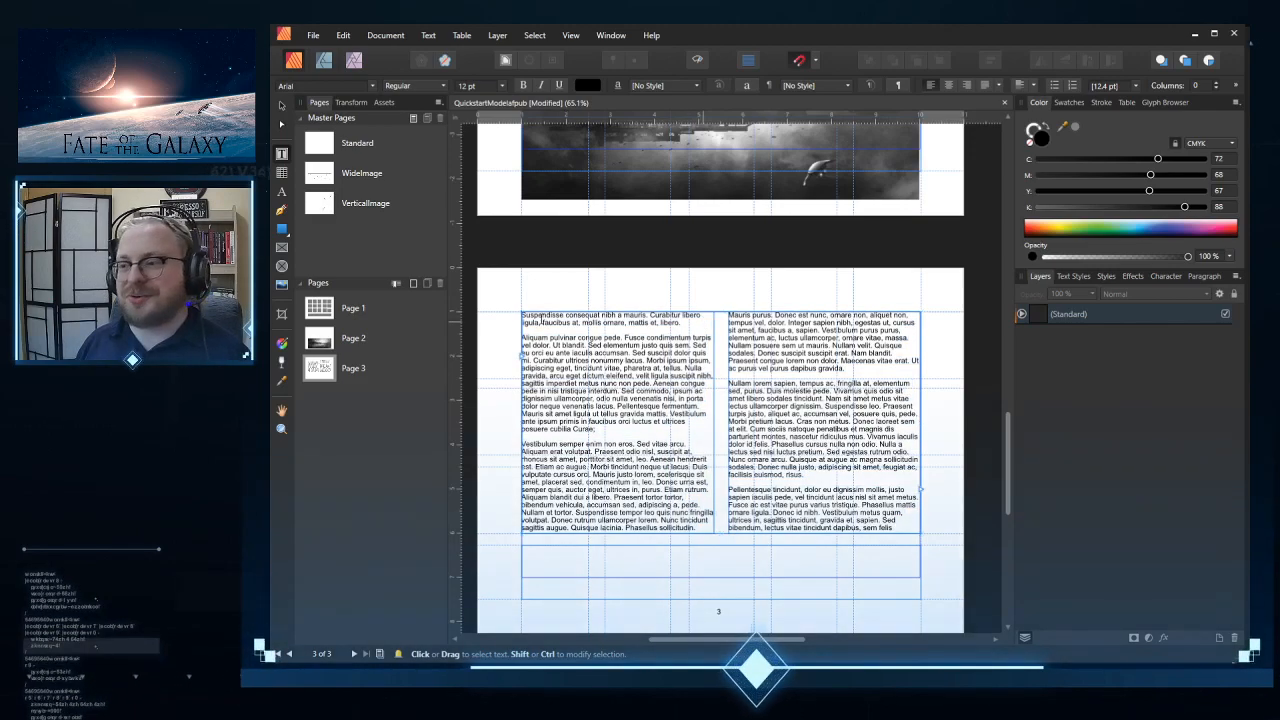
{"action": "left_click", "coordinate": [1022, 314]}
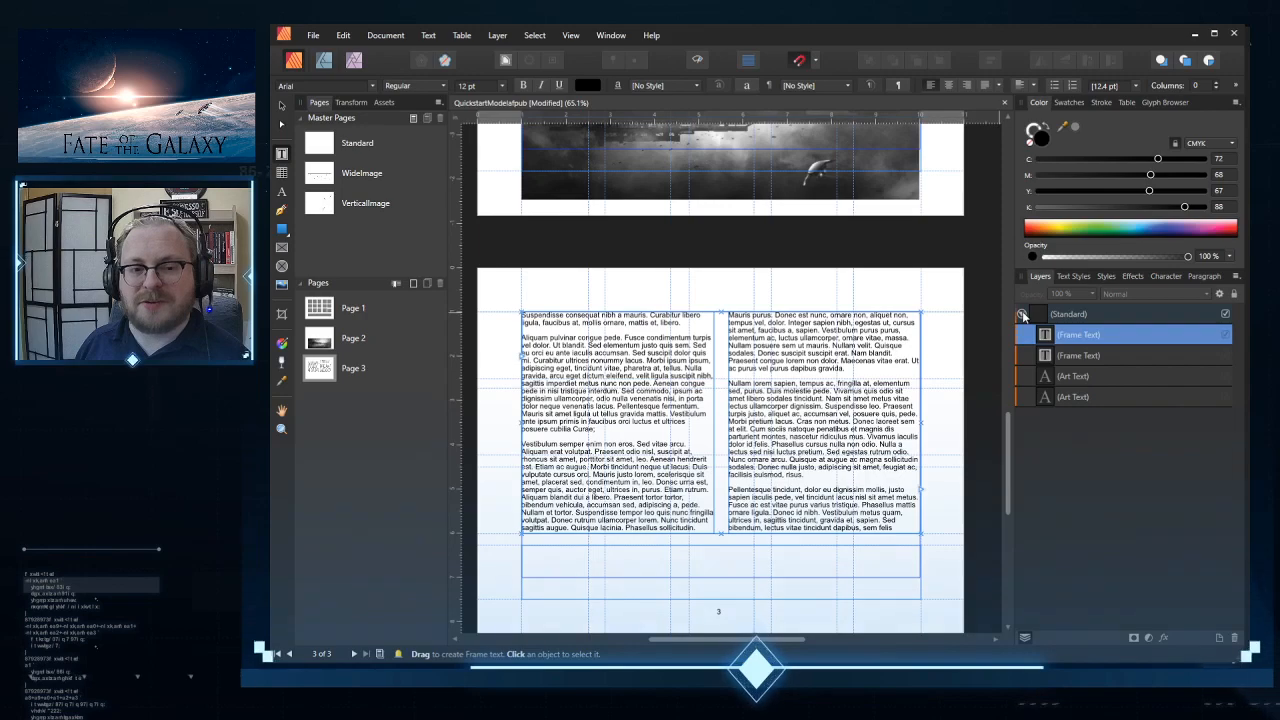
{"action": "key", "text": "ctrl+a"}
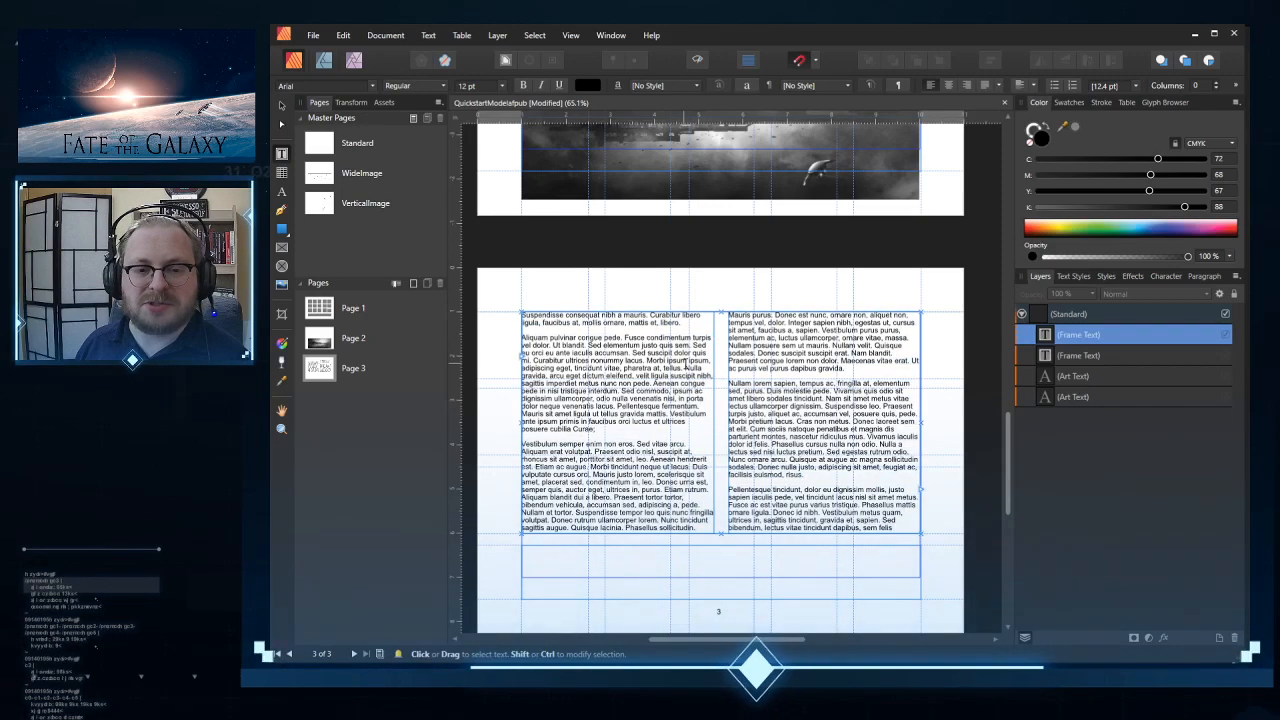
{"action": "key", "text": "Delete"}
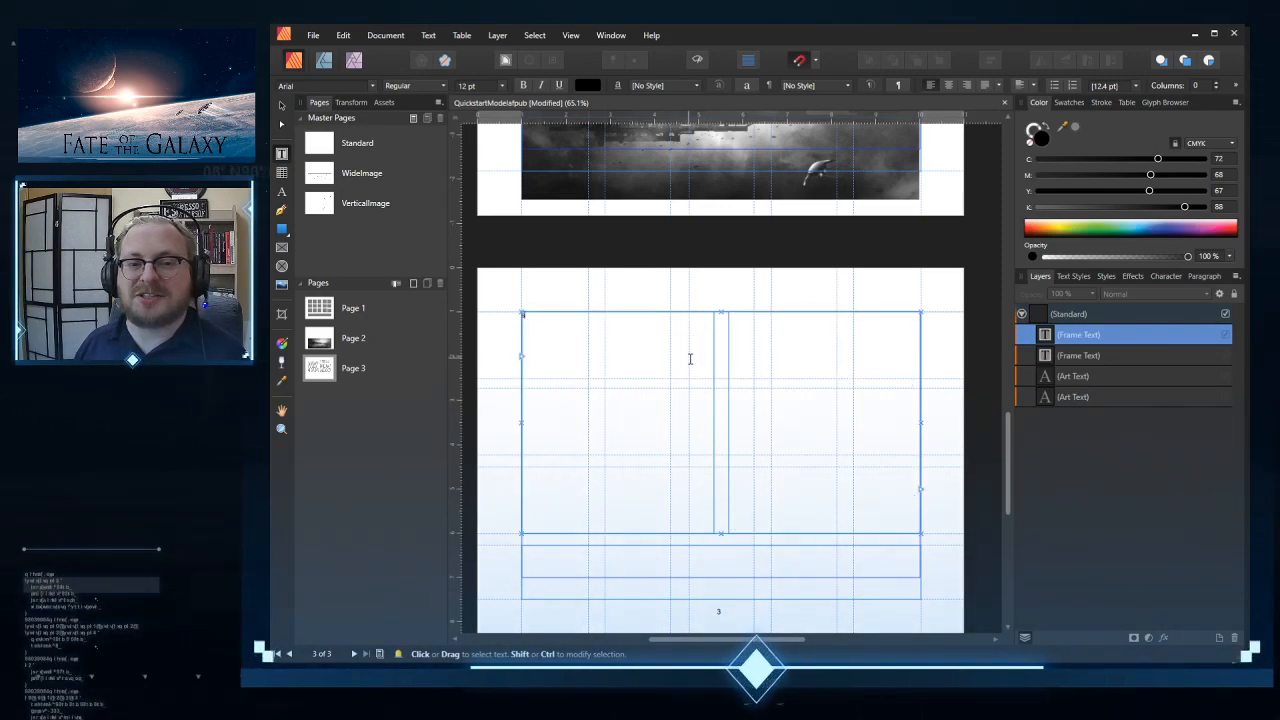
{"action": "key", "text": "ctrl+z"}
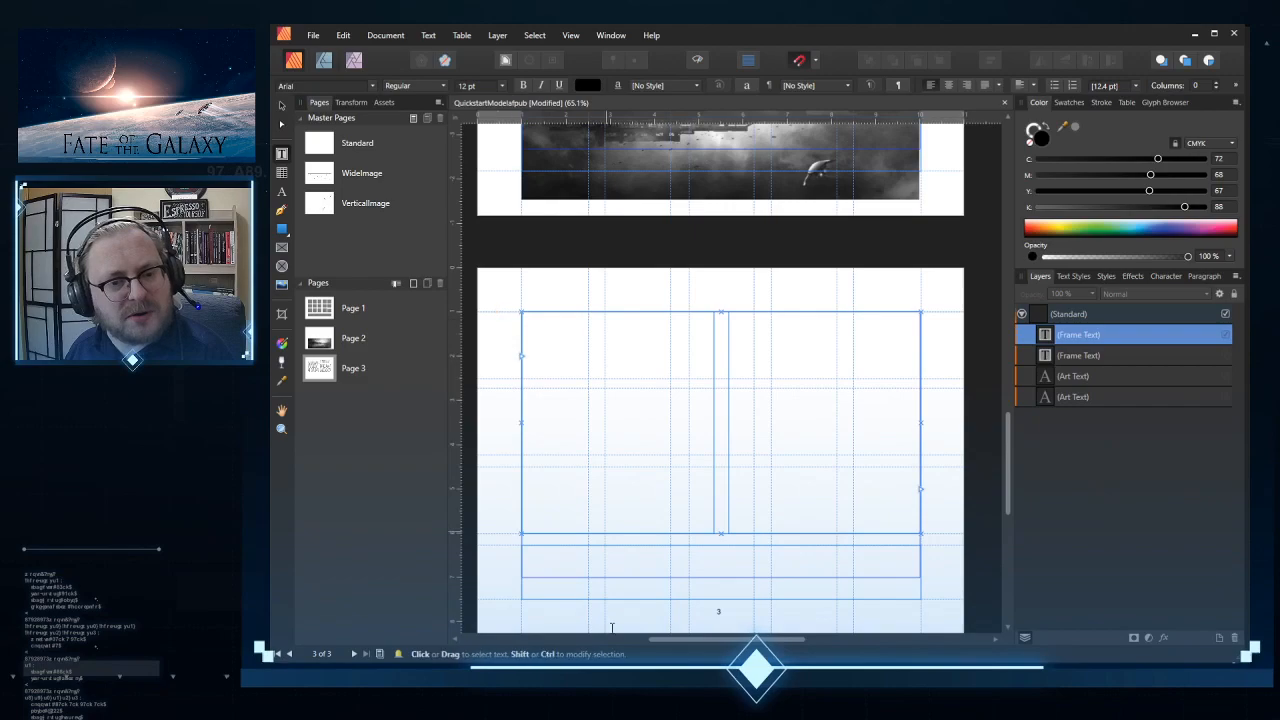
Step: Switch to the Word manuscript and copy the text from the Introduction heading through the Minor characters paragraph
{"action": "key", "text": "alt+Tab"}
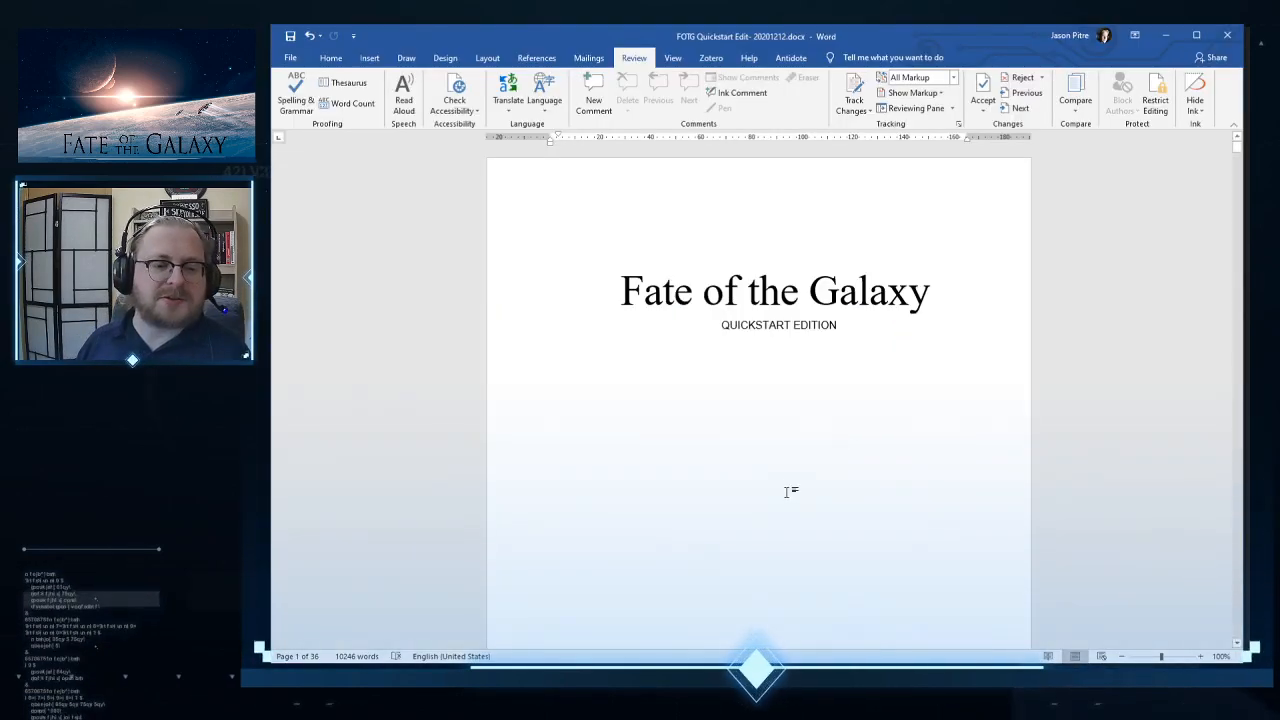
{"action": "scroll", "coordinate": [634, 272], "scroll_direction": "down", "scroll_amount": 15}
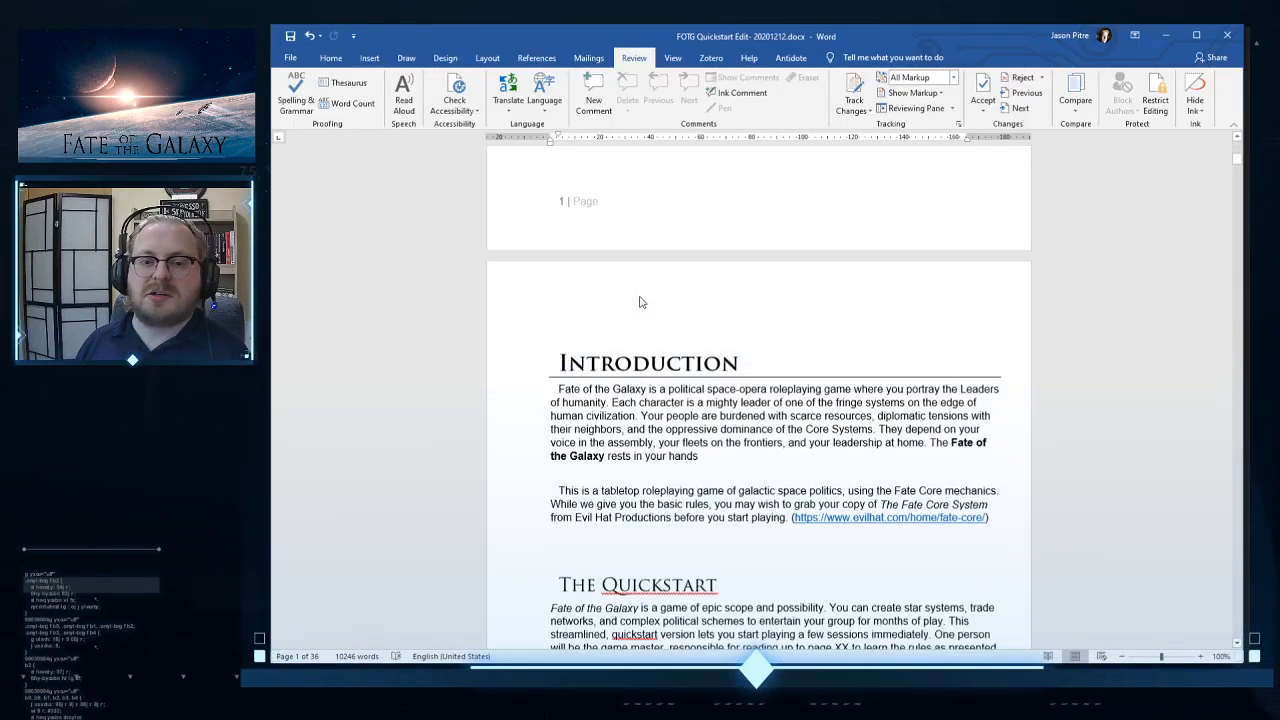
{"action": "left_click_drag", "start_coordinate": [556, 245], "coordinate": [968, 286]}
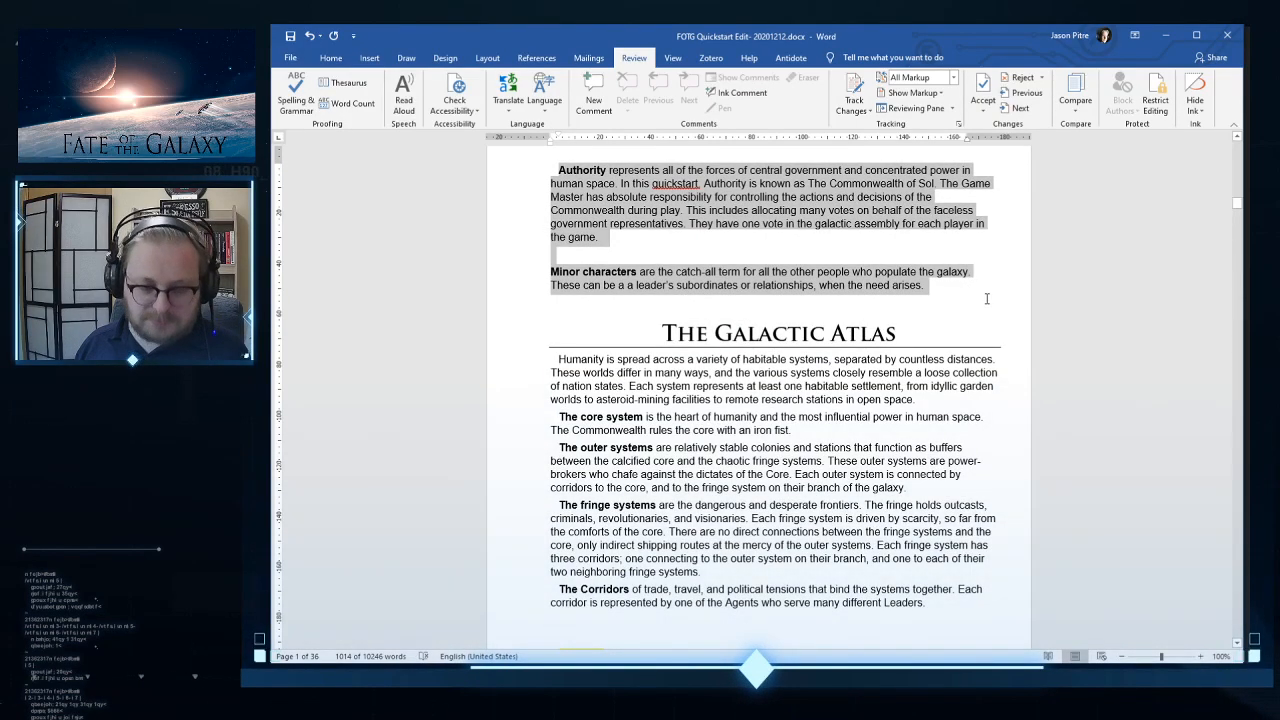
{"action": "scroll", "coordinate": [980, 300], "scroll_direction": "up", "scroll_amount": 8}
{"action": "scroll", "coordinate": [985, 320], "scroll_direction": "up", "scroll_amount": 20}
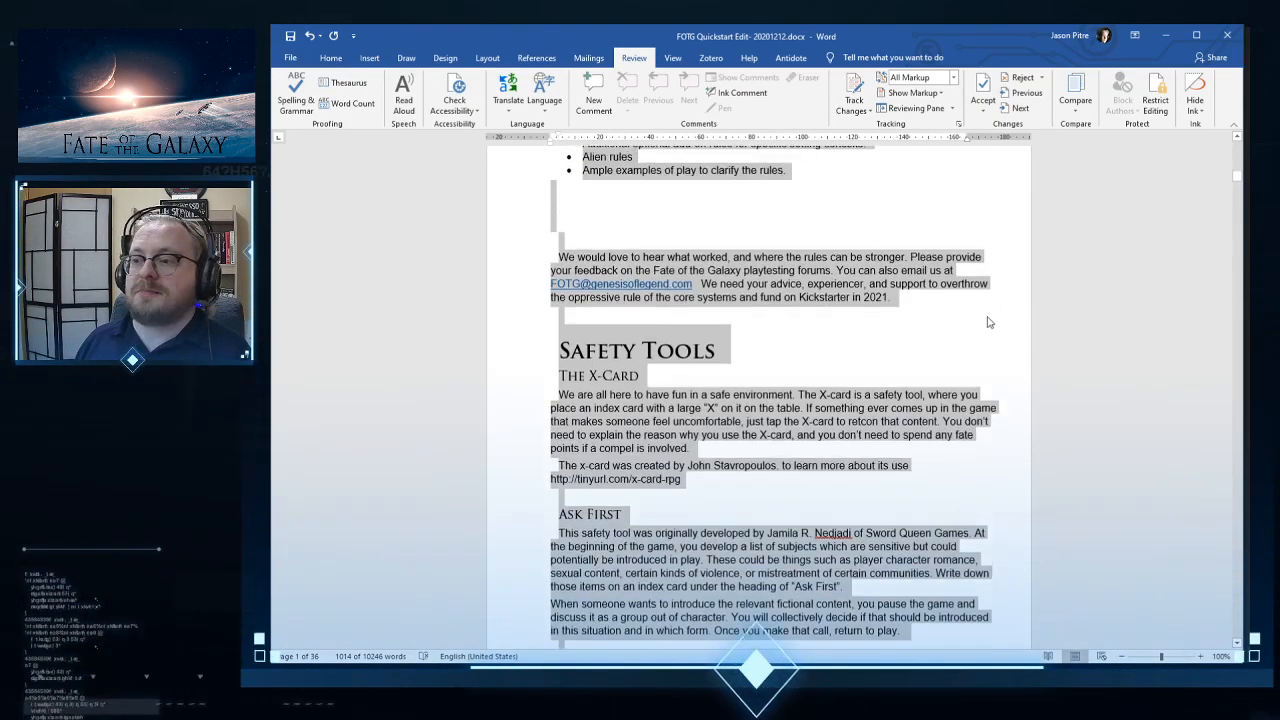
{"action": "scroll", "coordinate": [978, 320], "scroll_direction": "up", "scroll_amount": 8}
{"action": "scroll", "coordinate": [968, 322], "scroll_direction": "up", "scroll_amount": 2, "text": "ctrl"}
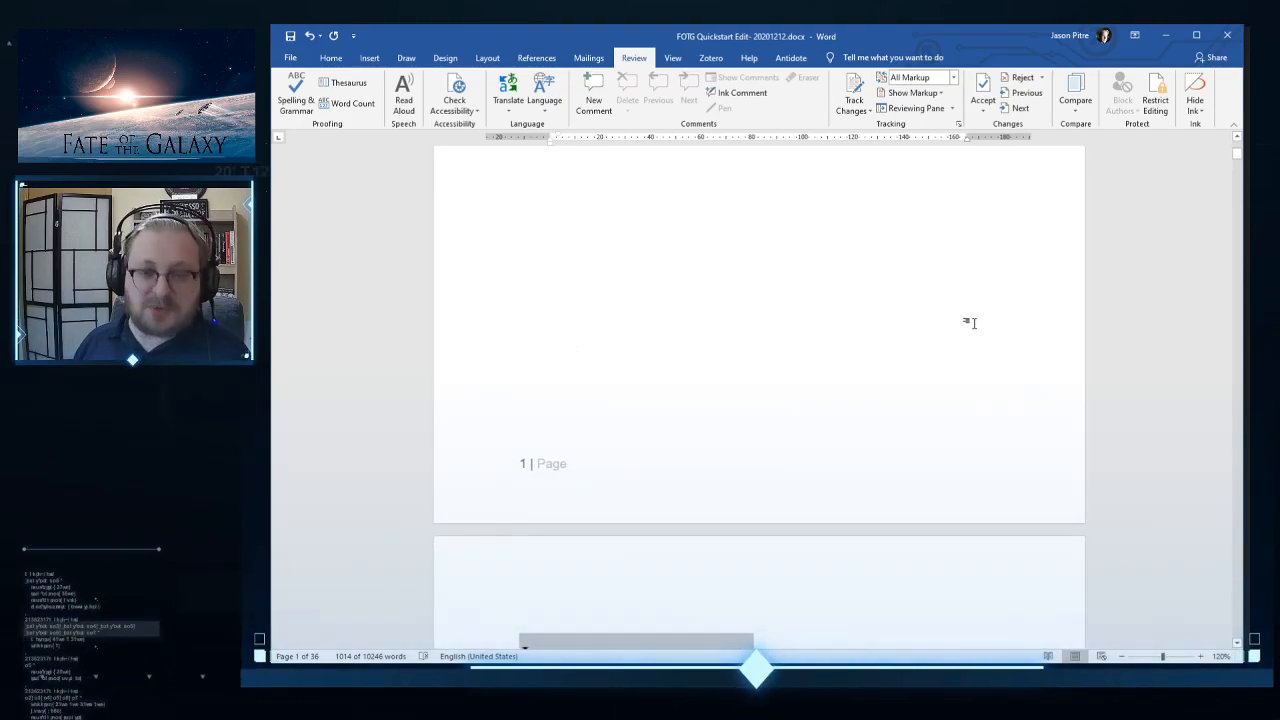
{"action": "scroll", "coordinate": [890, 350], "scroll_direction": "down", "scroll_amount": 2}
{"action": "scroll", "coordinate": [897, 370], "scroll_direction": "down", "scroll_amount": 7}
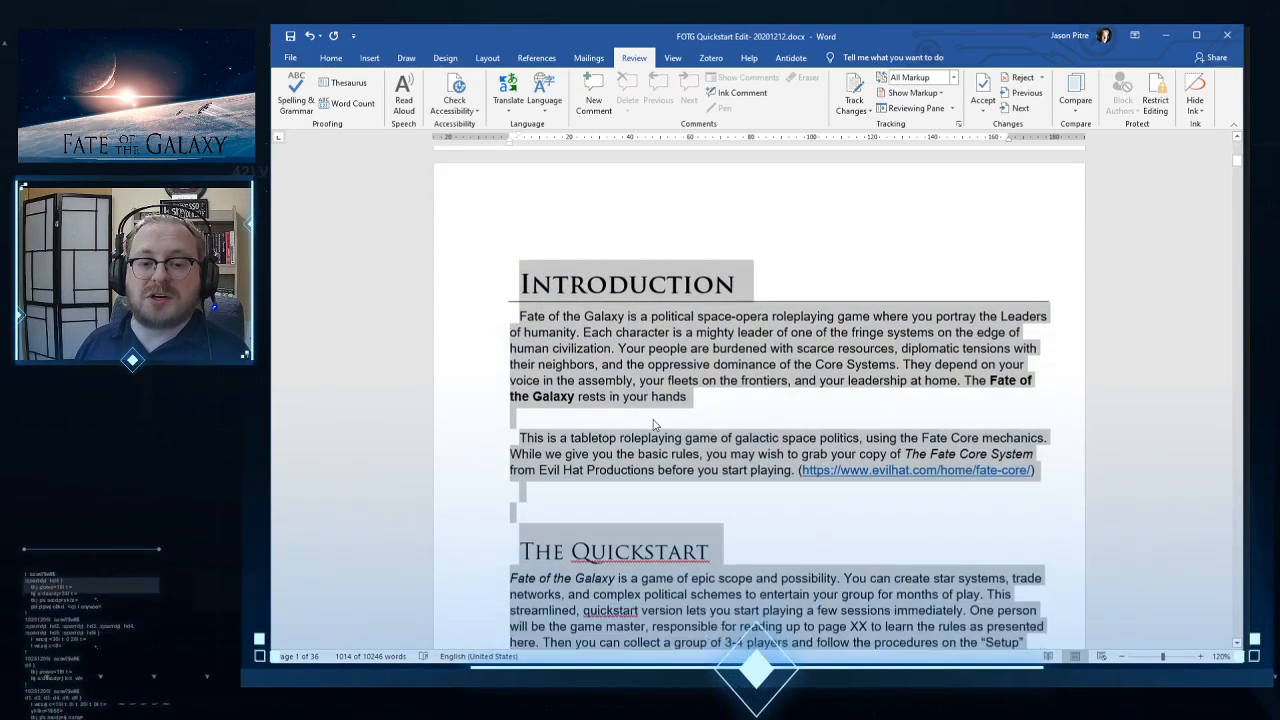
{"action": "scroll", "coordinate": [628, 405], "scroll_direction": "up", "scroll_amount": 15}
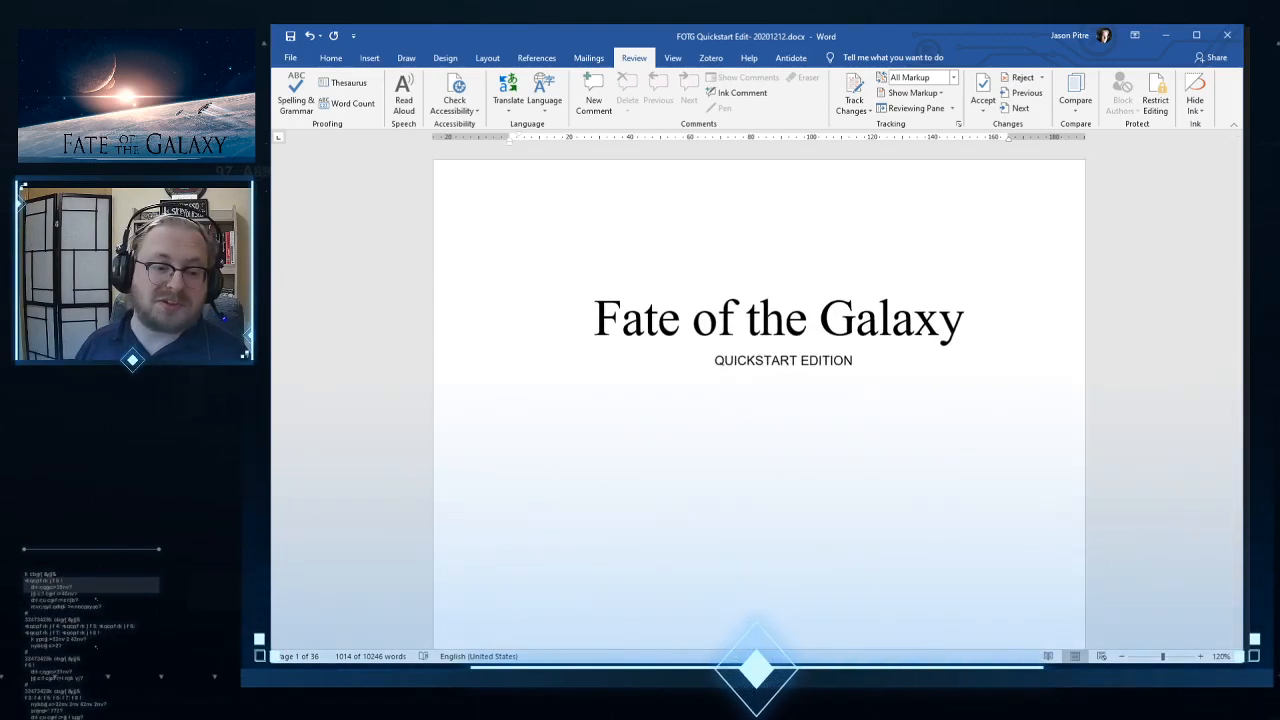
Step: Switch back to Affinity Publisher and paste the copied manuscript text without formatting into page 3's two-column frame
{"action": "mouse_move", "coordinate": [411, 677]}
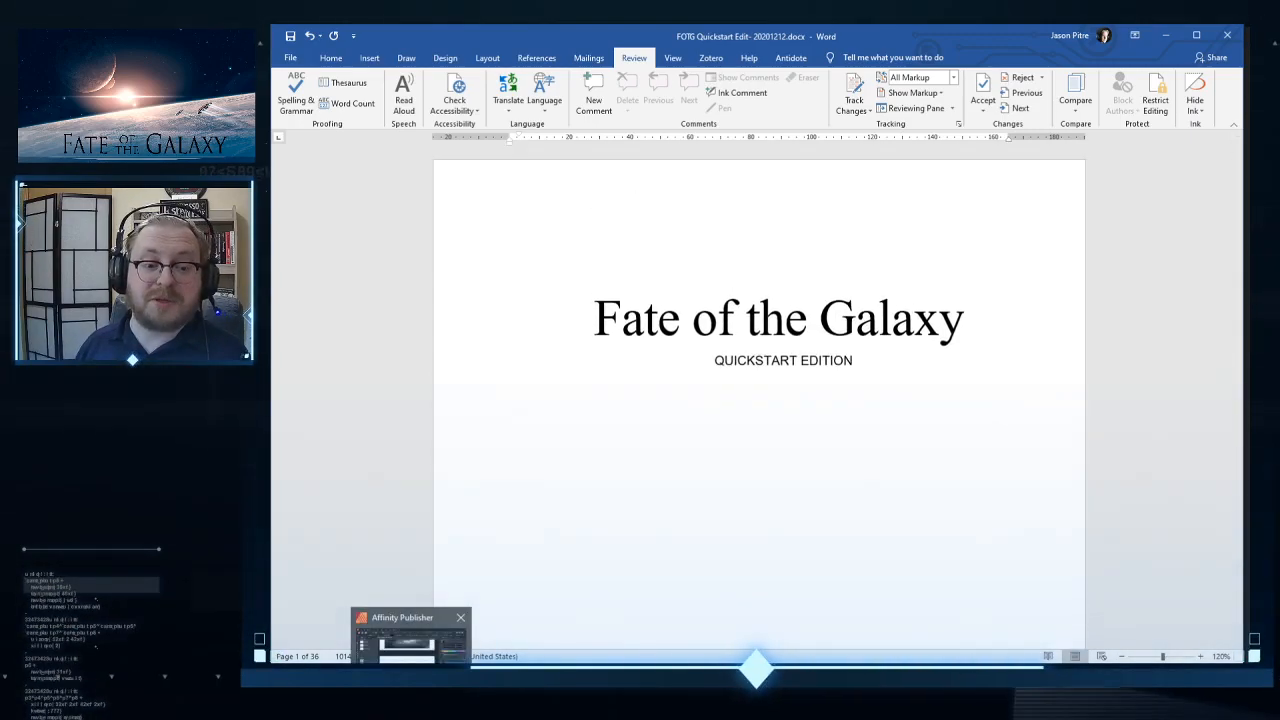
{"action": "left_click", "coordinate": [411, 645]}
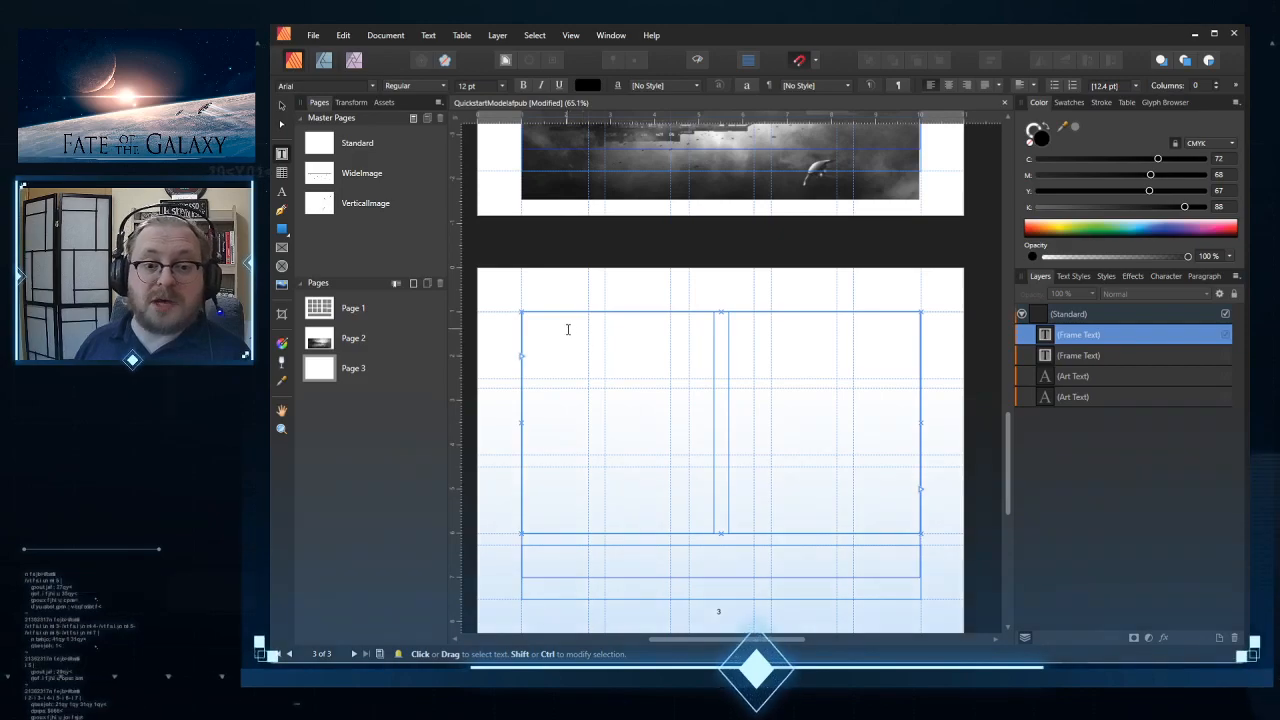
{"action": "left_click", "coordinate": [345, 36]}
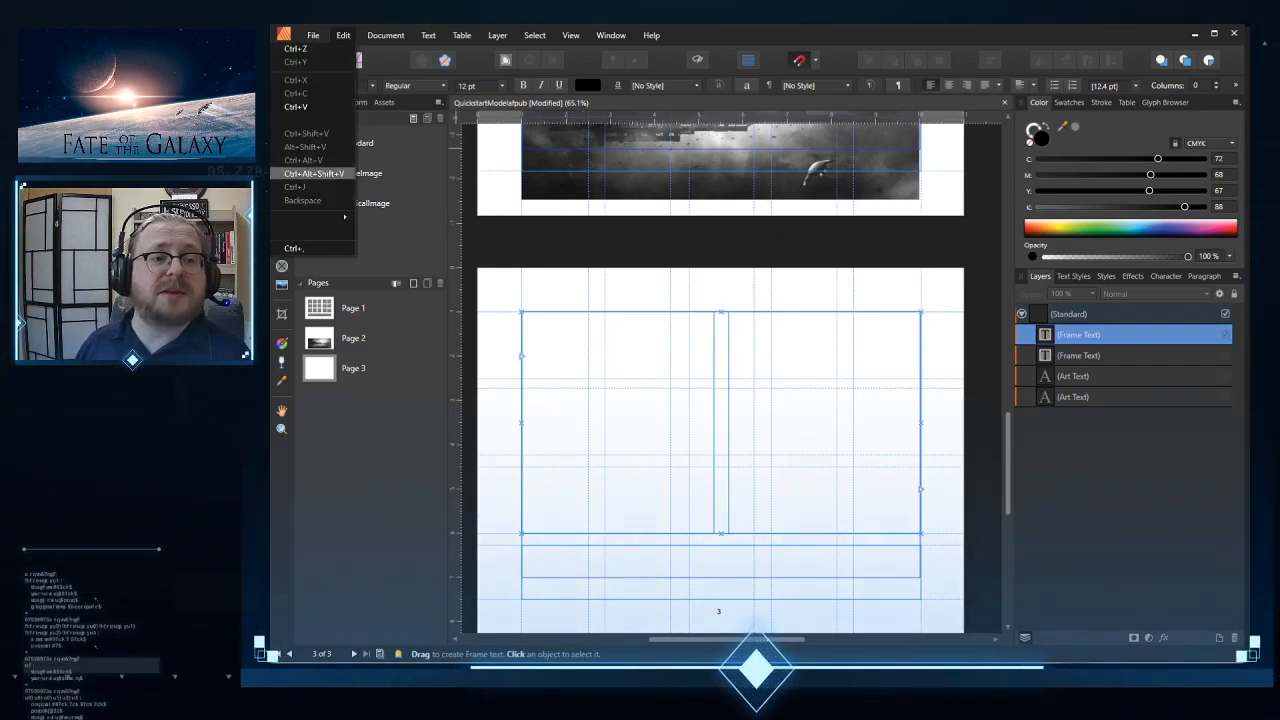
{"action": "left_click", "coordinate": [313, 174]}
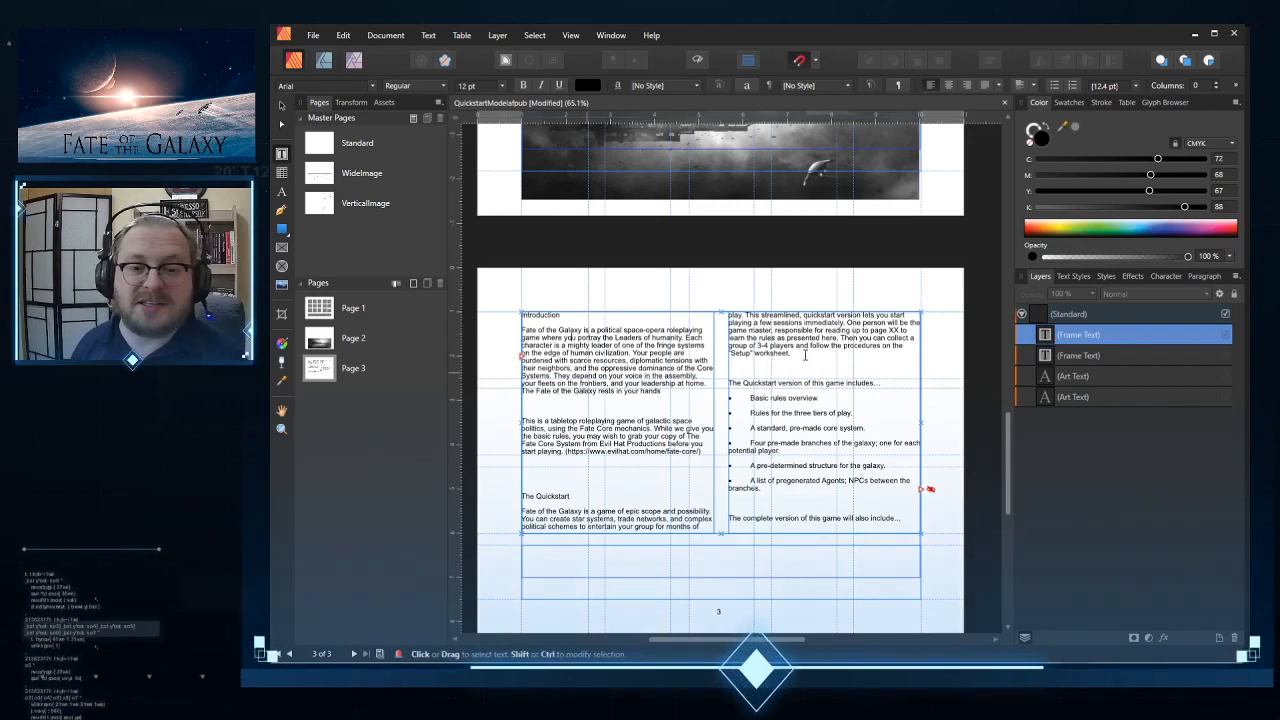
Step: Delete the surplus blank lines around the tabletop roleplaying paragraph and above "The Quickstart" heading in the first column
{"action": "left_click_drag", "start_coordinate": [750, 399], "coordinate": [724, 402]}
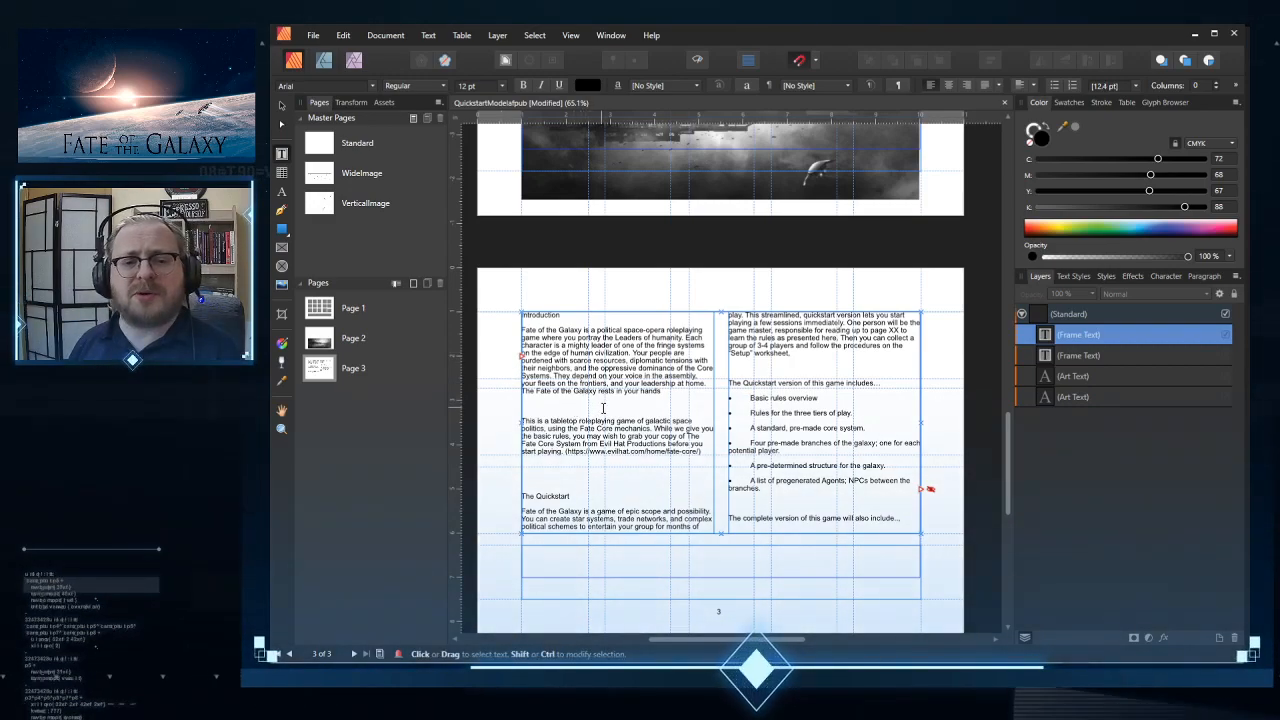
{"action": "scroll", "coordinate": [600, 400], "scroll_direction": "up", "scroll_amount": 5}
{"action": "left_click", "coordinate": [589, 426]}
{"action": "key", "text": "Delete"}
{"action": "scroll", "coordinate": [705, 427], "scroll_direction": "down", "scroll_amount": 3}
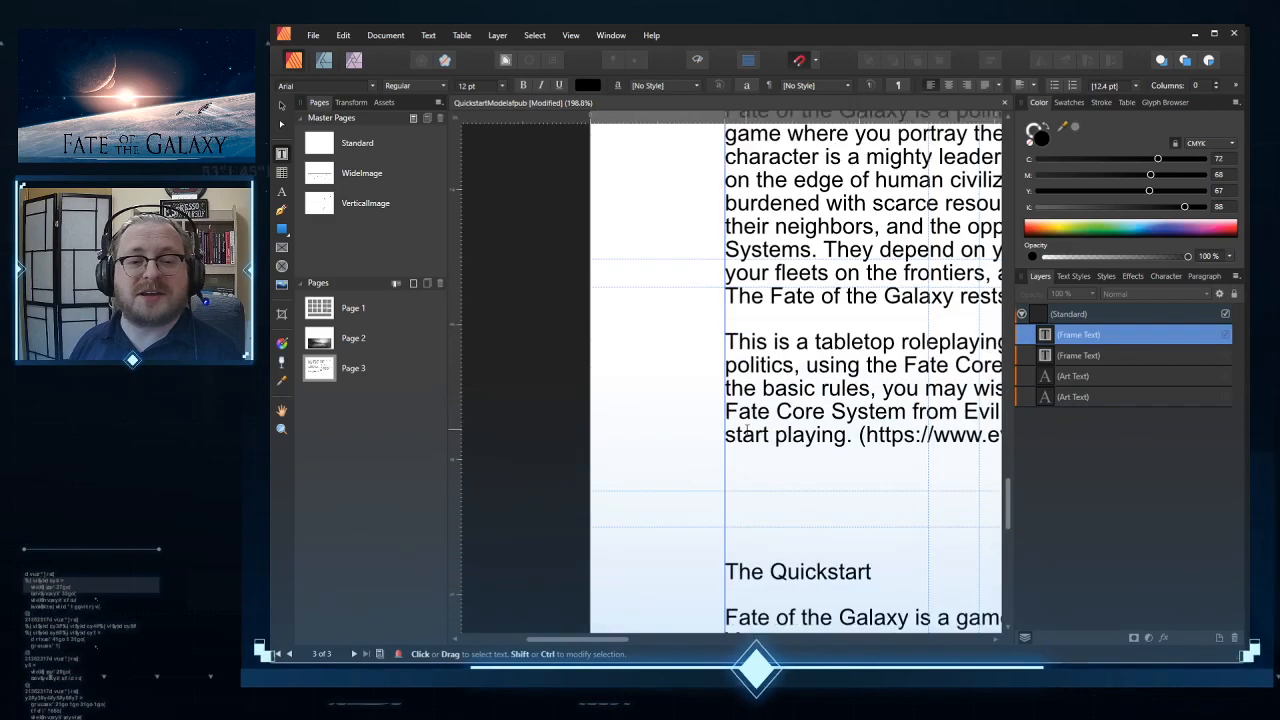
{"action": "scroll", "coordinate": [753, 467], "scroll_direction": "down", "scroll_amount": 3}
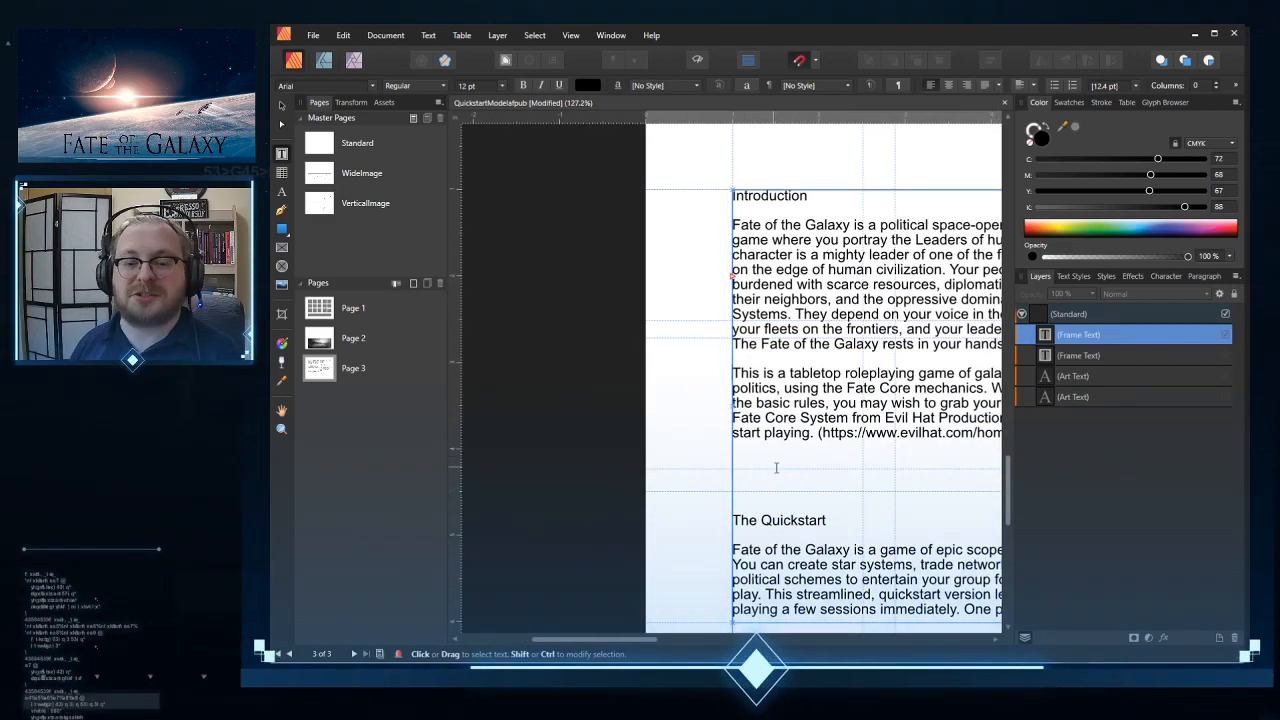
{"action": "key", "text": "Delete"}
{"action": "left_click_drag", "start_coordinate": [599, 642], "coordinate": [658, 642]}
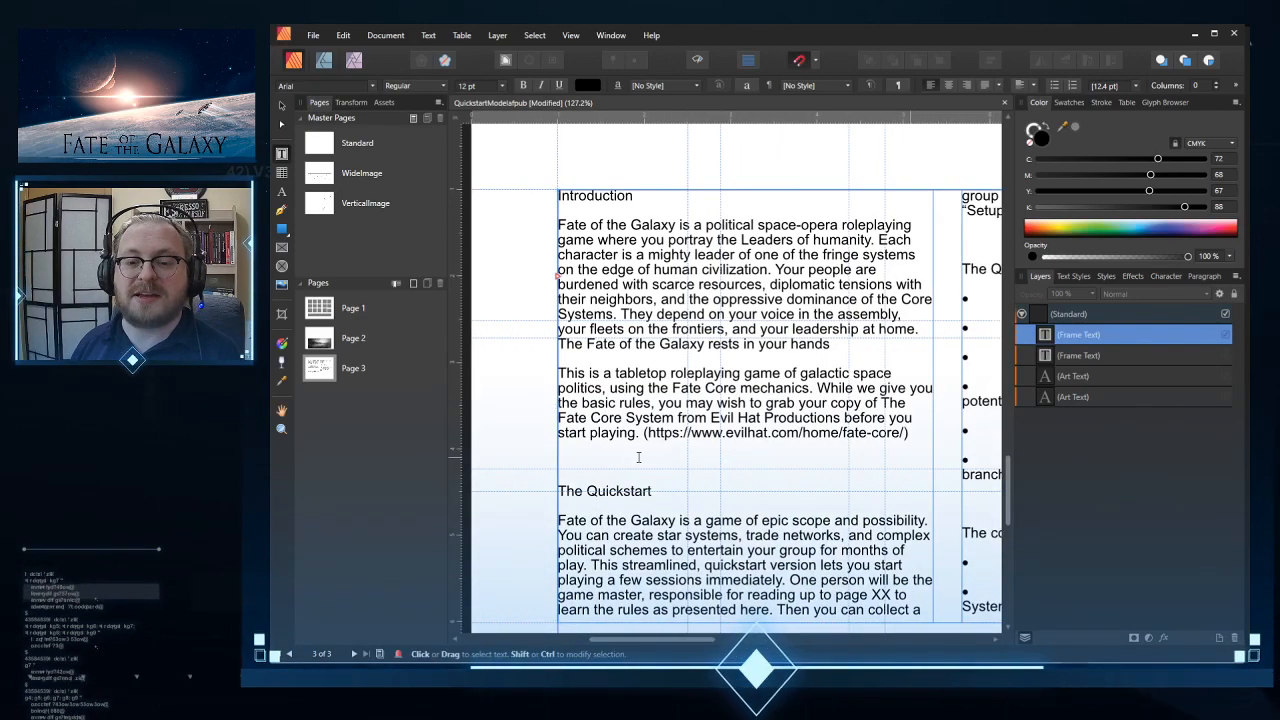
{"action": "left_click", "coordinate": [606, 457]}
{"action": "key", "text": "BackSpace"}
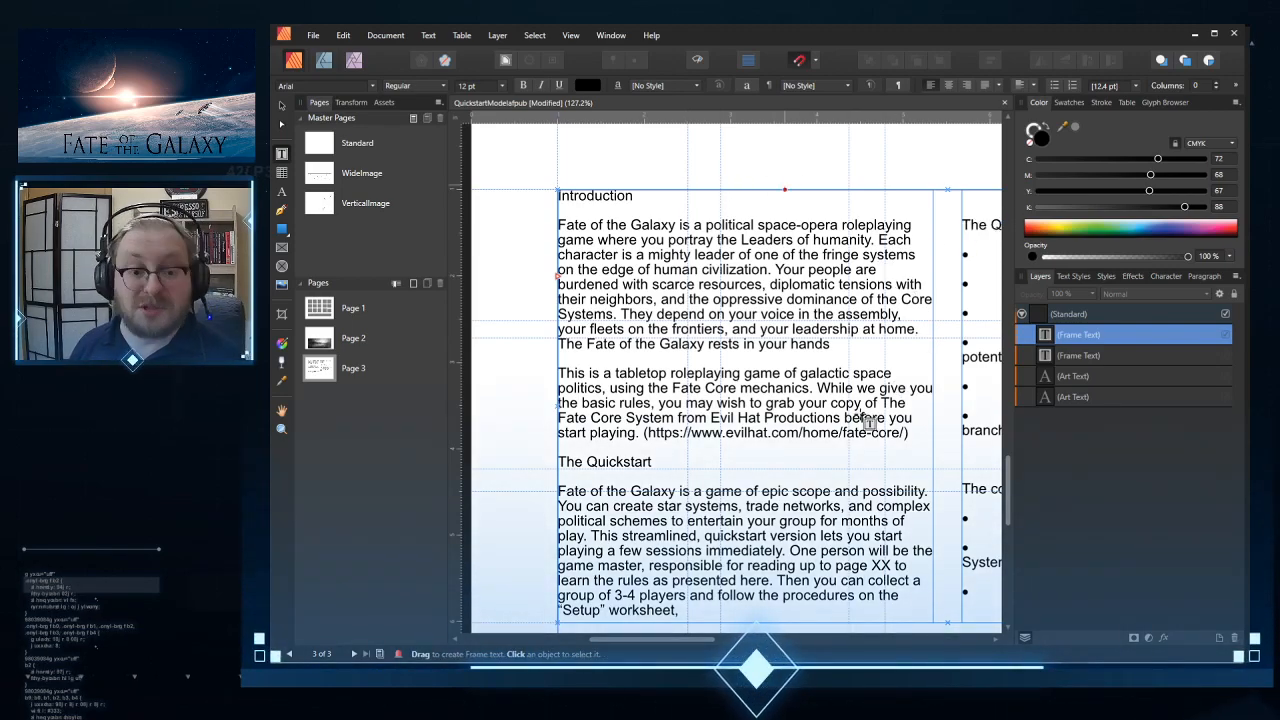
Step: Delete the blank line above "The Quickstart version of this game includes..." and remove the bullet before "Campaign level advice and tools"
{"action": "scroll", "coordinate": [855, 413], "scroll_direction": "down", "scroll_amount": 5}
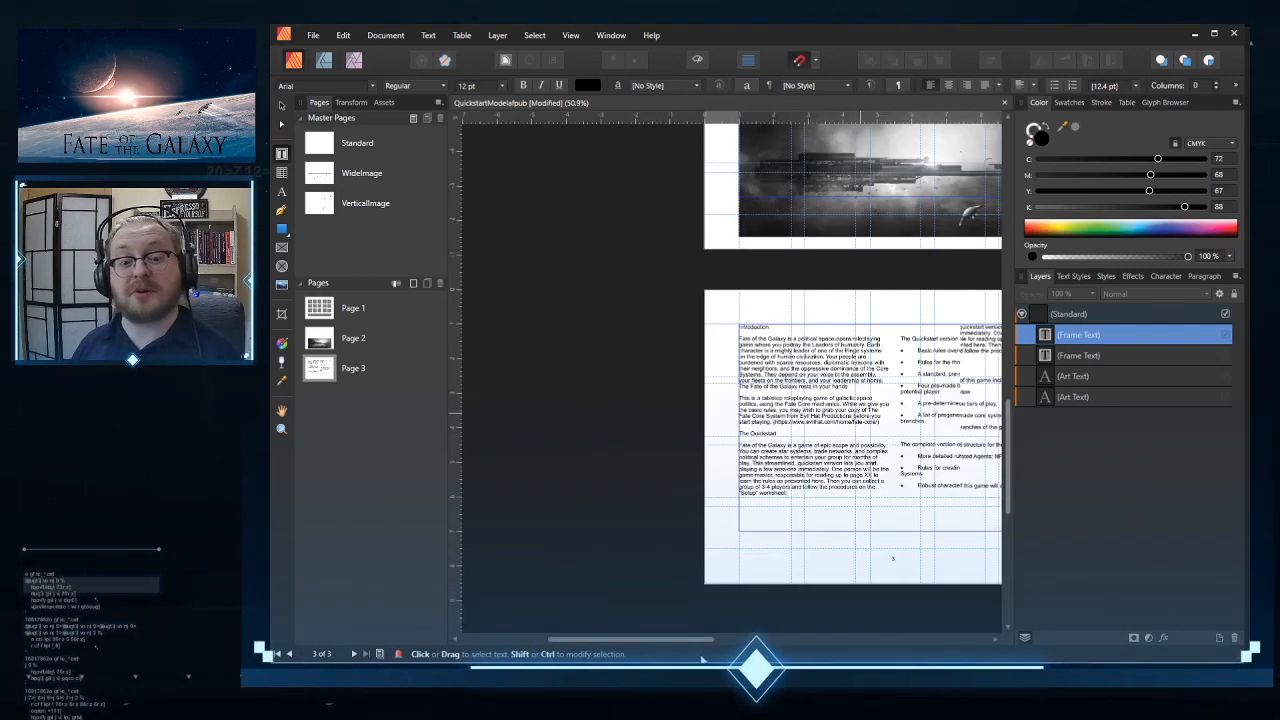
{"action": "scroll", "coordinate": [894, 463], "scroll_direction": "up", "scroll_amount": 4}
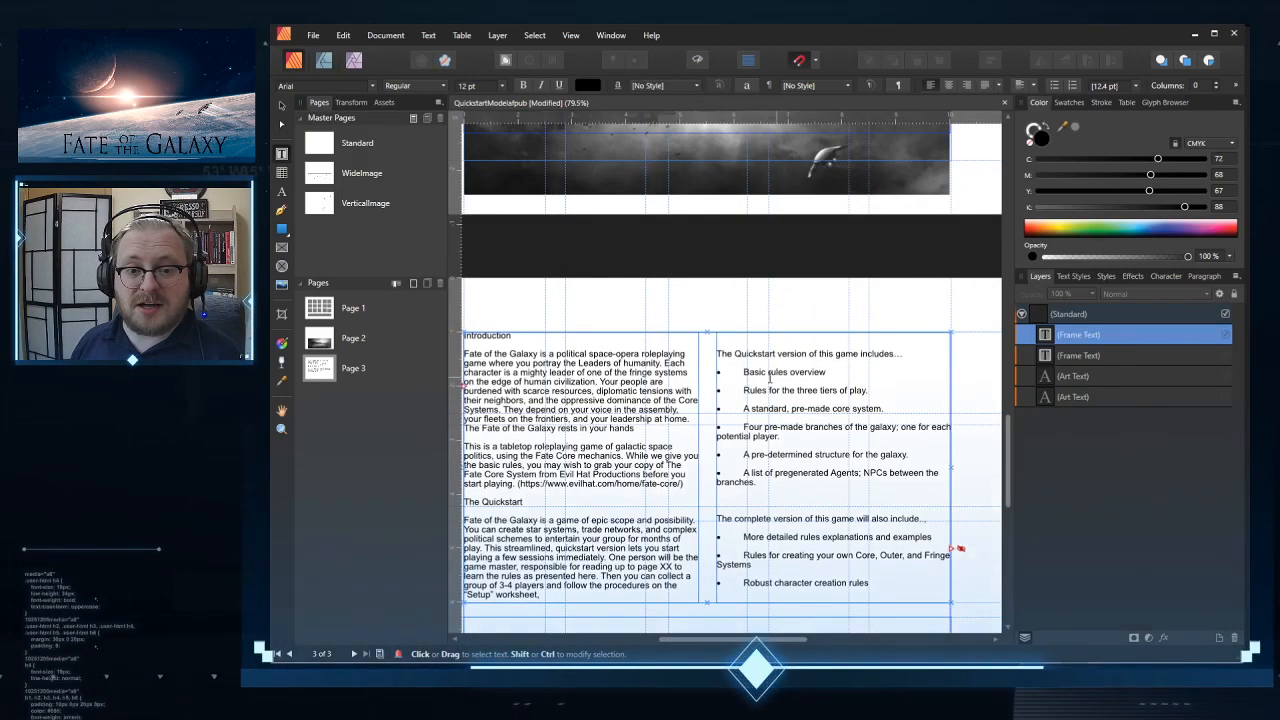
{"action": "key", "text": "Delete"}
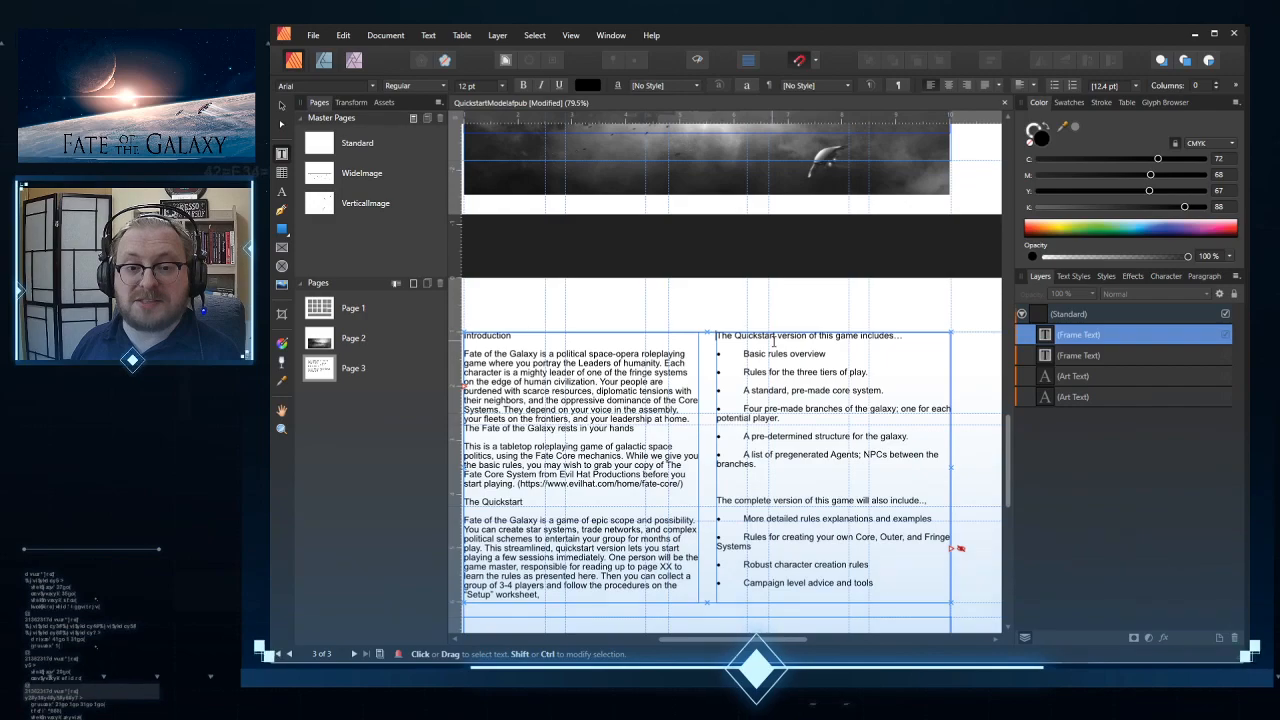
{"action": "scroll", "coordinate": [776, 355], "scroll_direction": "down", "scroll_amount": 2}
{"action": "left_click", "coordinate": [743, 462]}
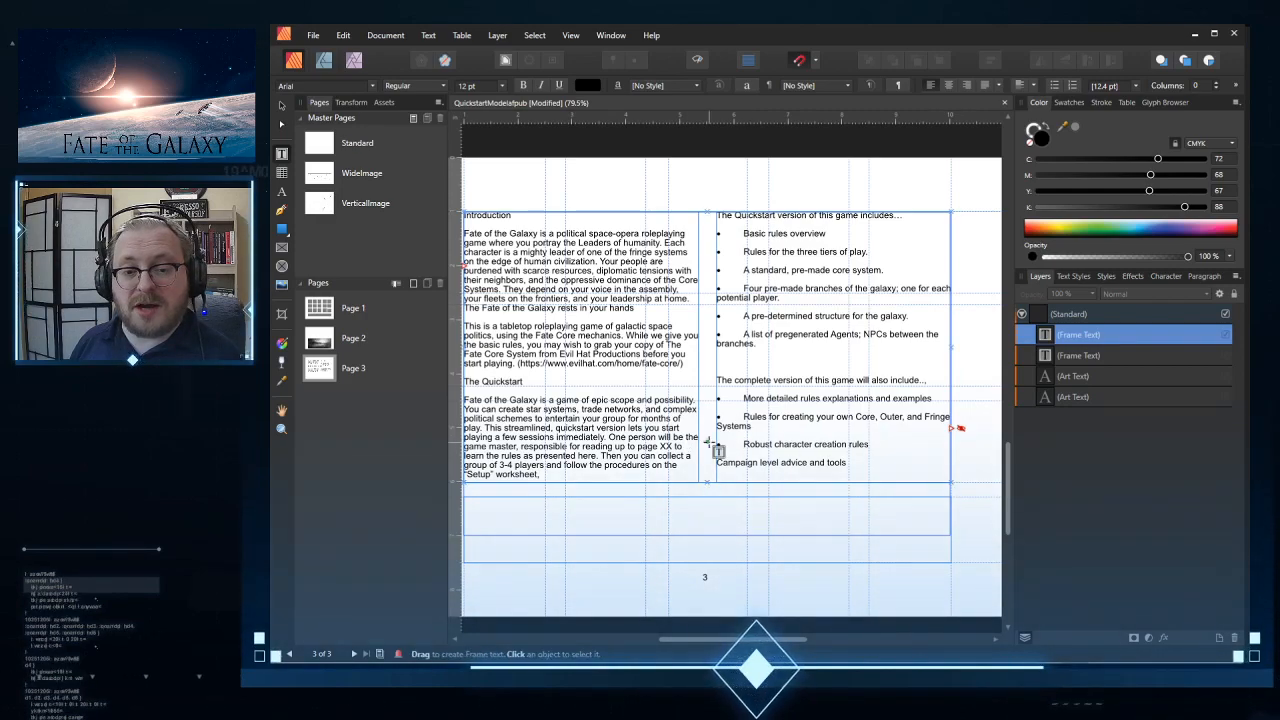
Step: Try to remove the bullet before "Robust character creation rules" in the second column and undo the deletion
{"action": "left_click_drag", "start_coordinate": [741, 446], "coordinate": [711, 446]}
{"action": "key", "text": "BackSpace"}
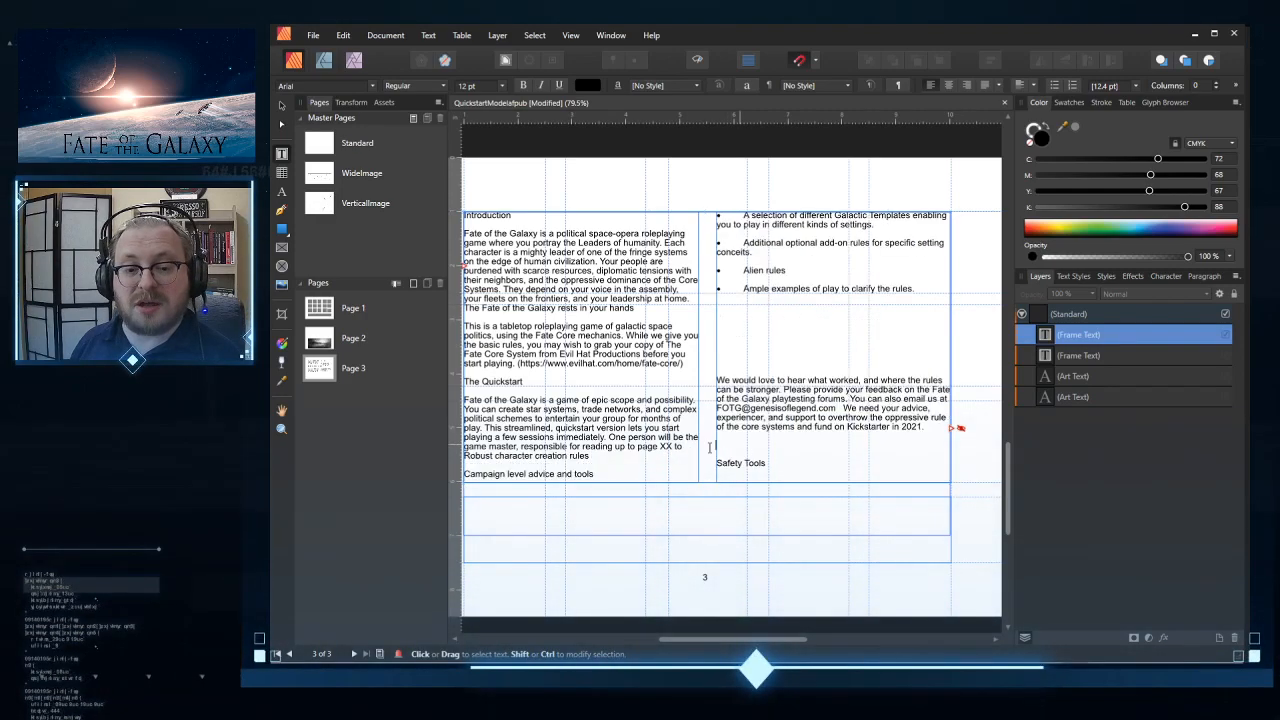
{"action": "left_click", "coordinate": [345, 37]}
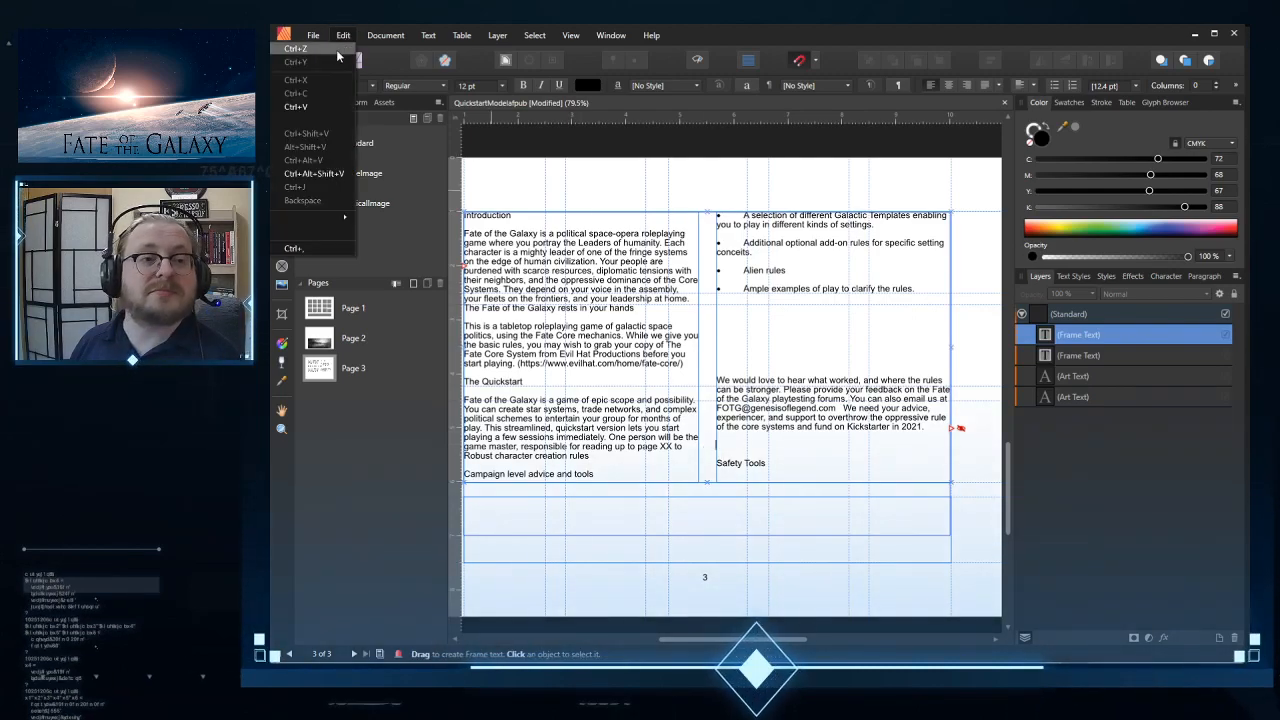
{"action": "left_click", "coordinate": [333, 50]}
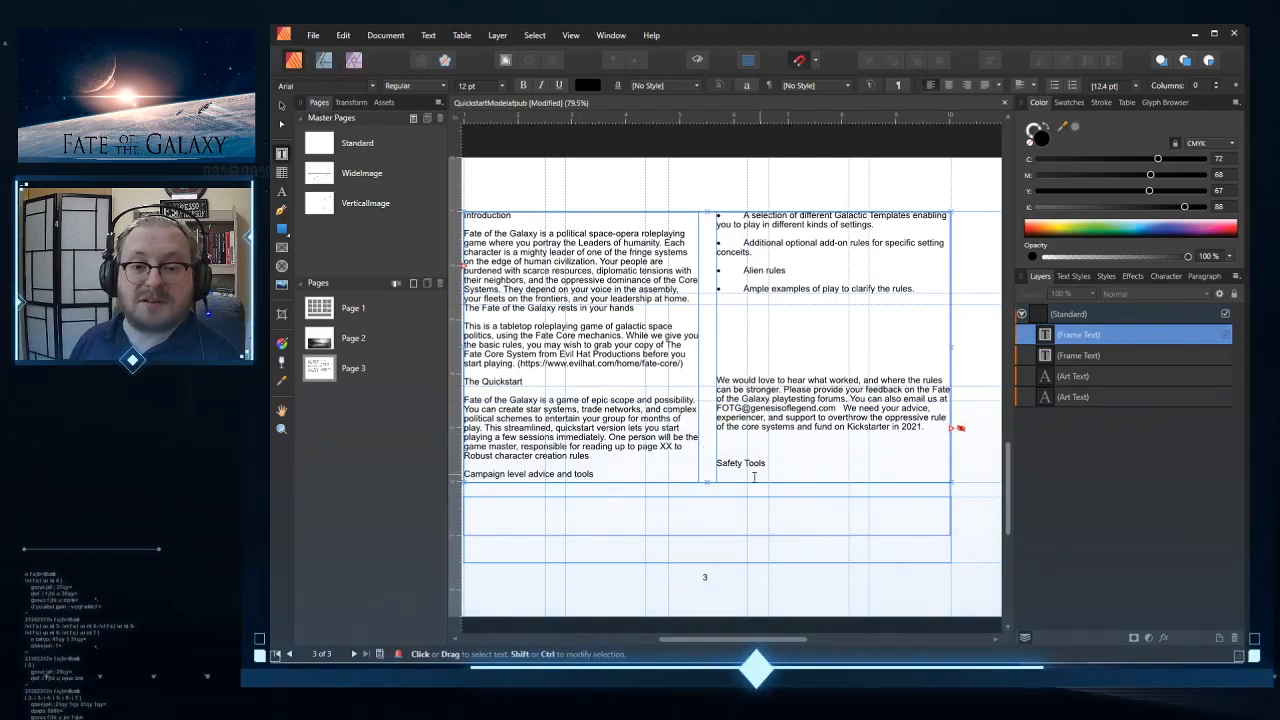
{"action": "left_click", "coordinate": [342, 36]}
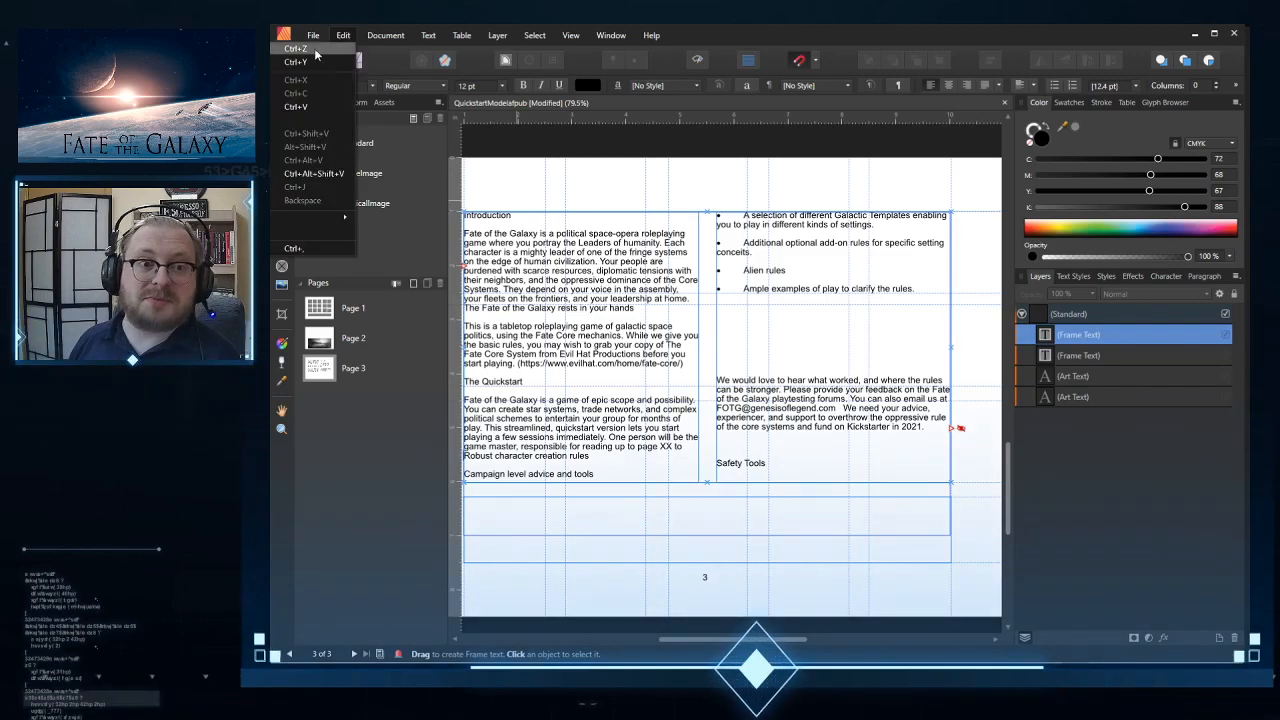
{"action": "left_click", "coordinate": [308, 52]}
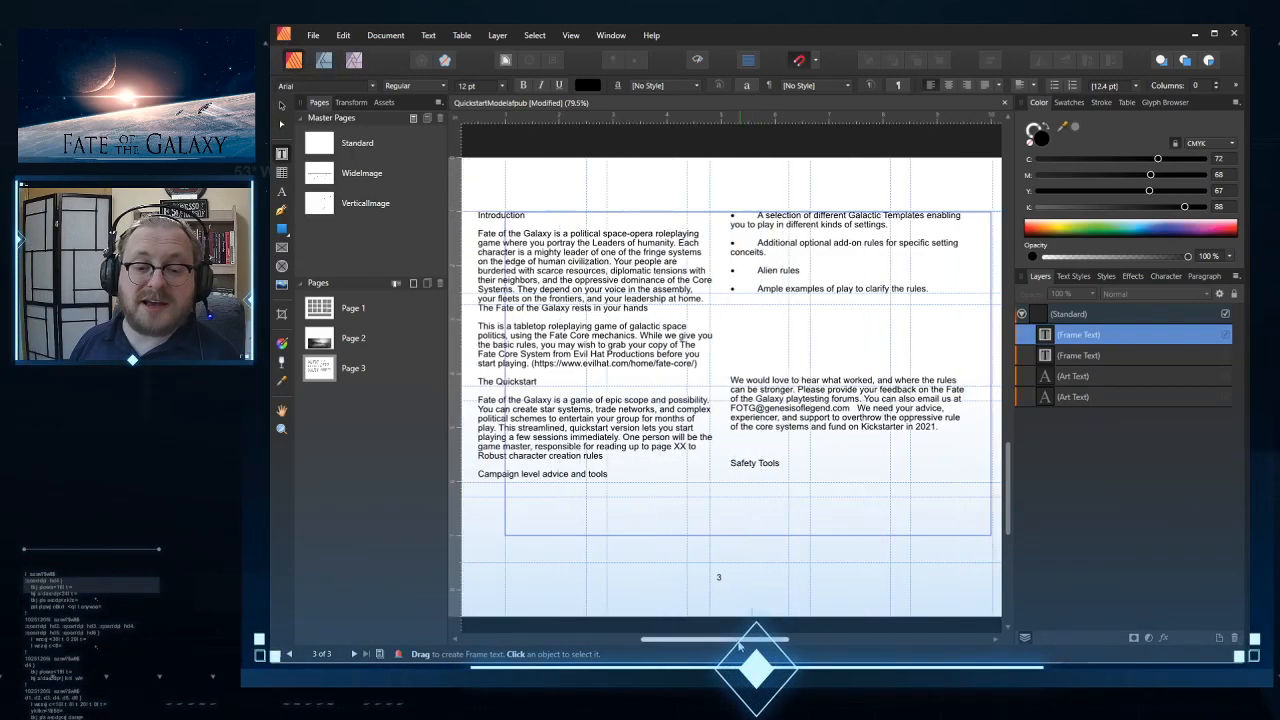
{"action": "key", "text": "ctrl+z"}
{"action": "left_click", "coordinate": [337, 38]}
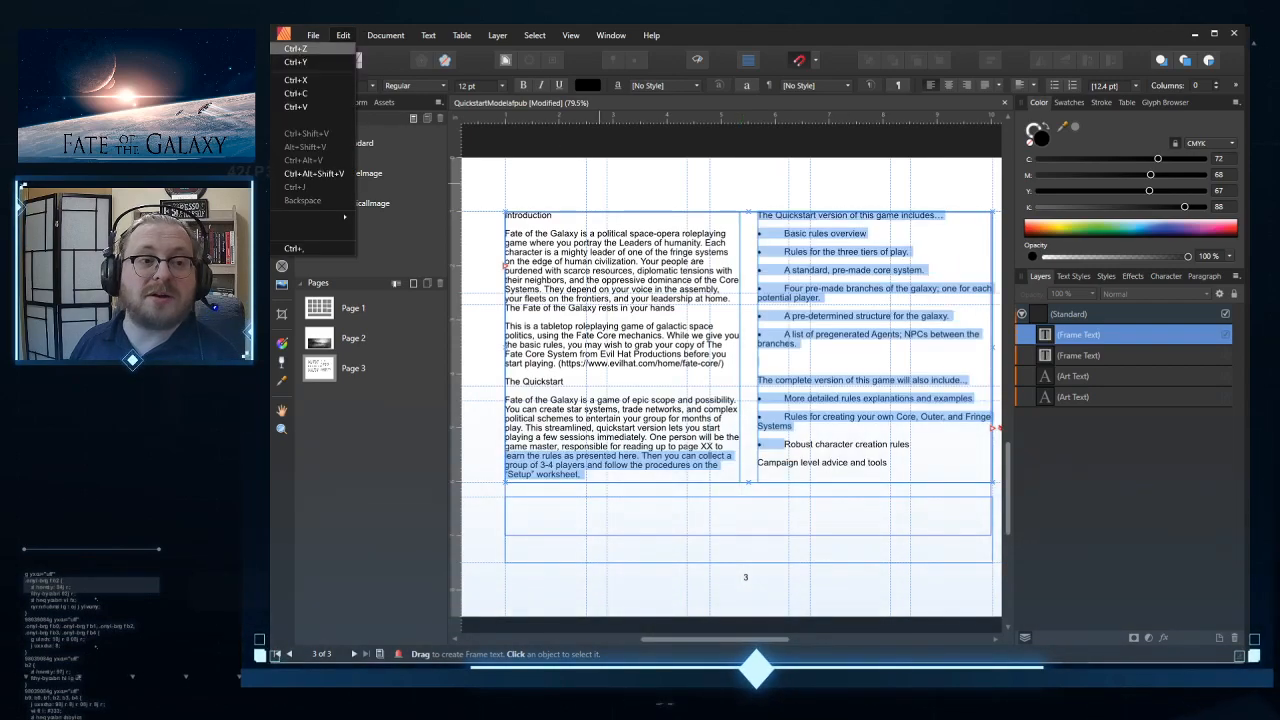
{"action": "left_click", "coordinate": [328, 49]}
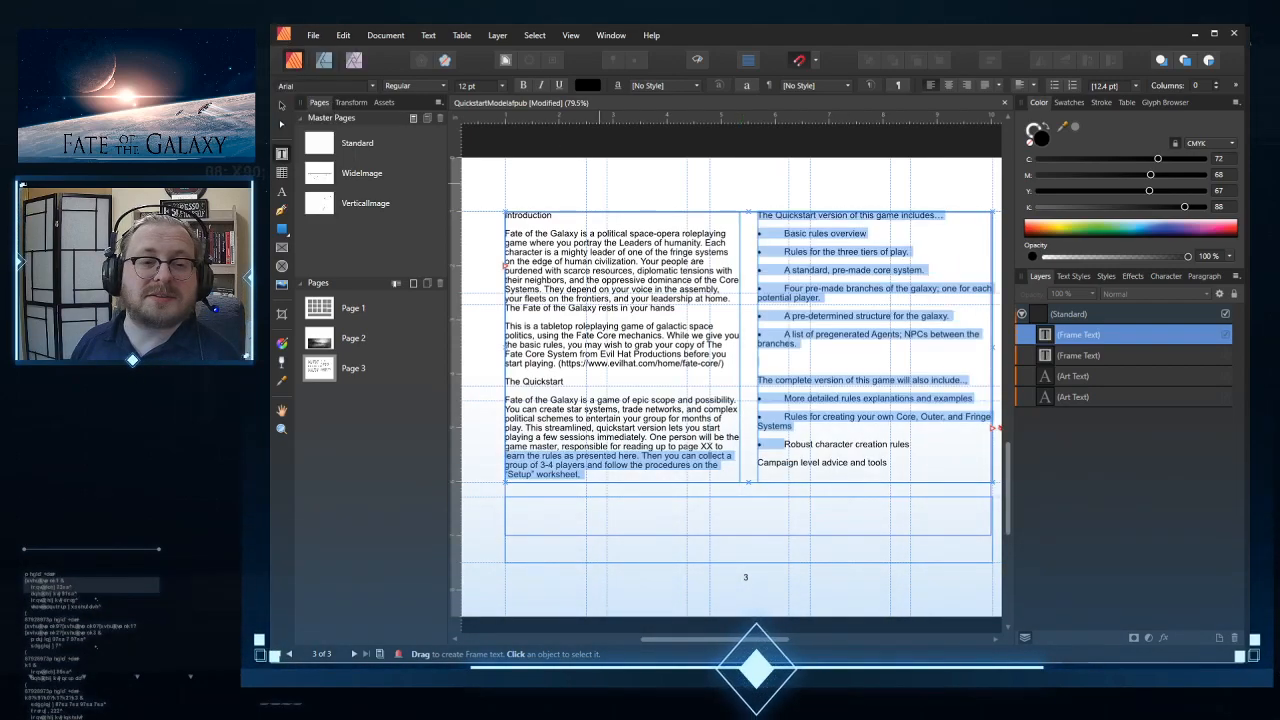
{"action": "left_click", "coordinate": [347, 38]}
{"action": "left_click", "coordinate": [346, 47]}
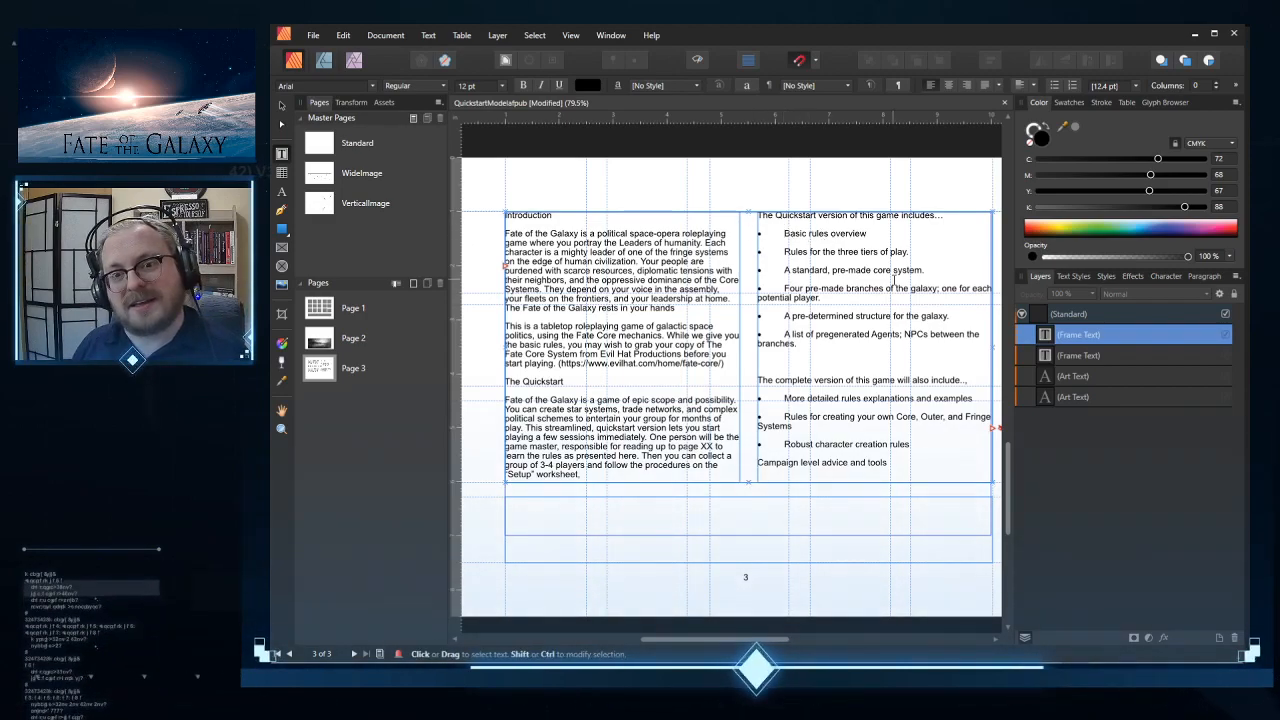
Step: Remove the bullet before "Basic rules overview", keeping that entry on its own line
{"action": "key", "text": "ctrl+z"}
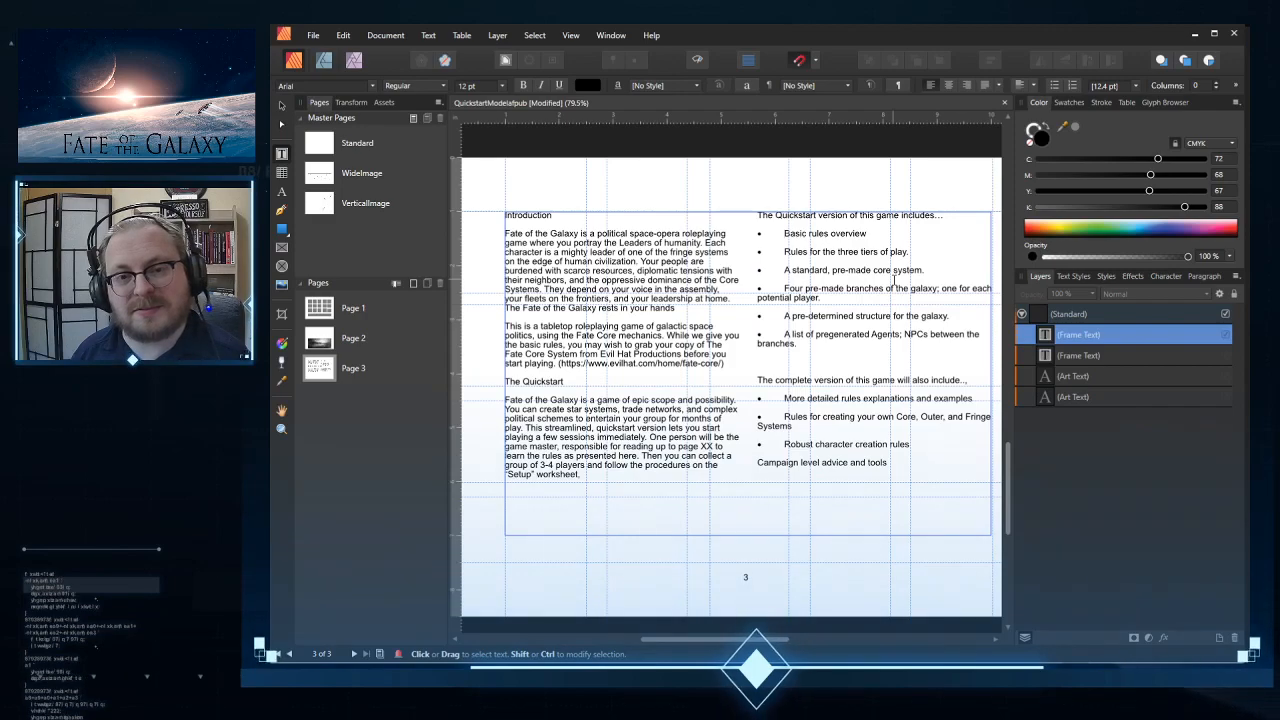
{"action": "key", "text": "BackSpace"}
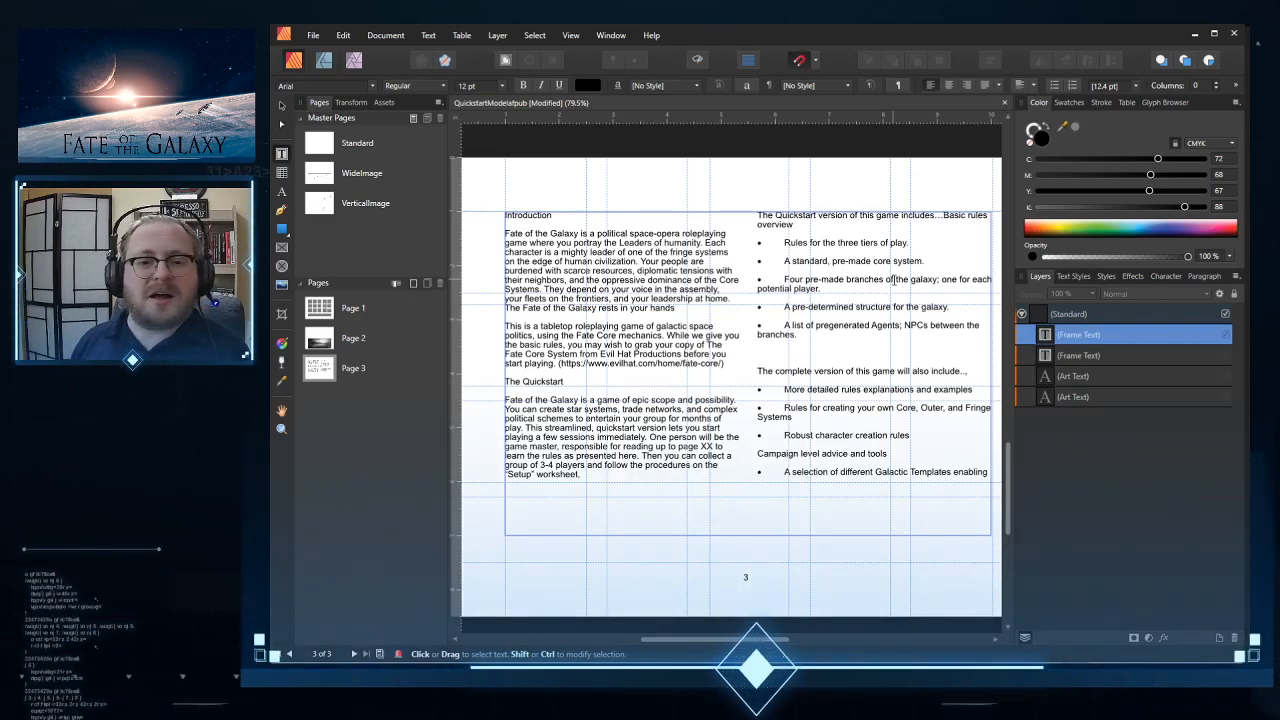
{"action": "key", "text": "ctrl+z"}
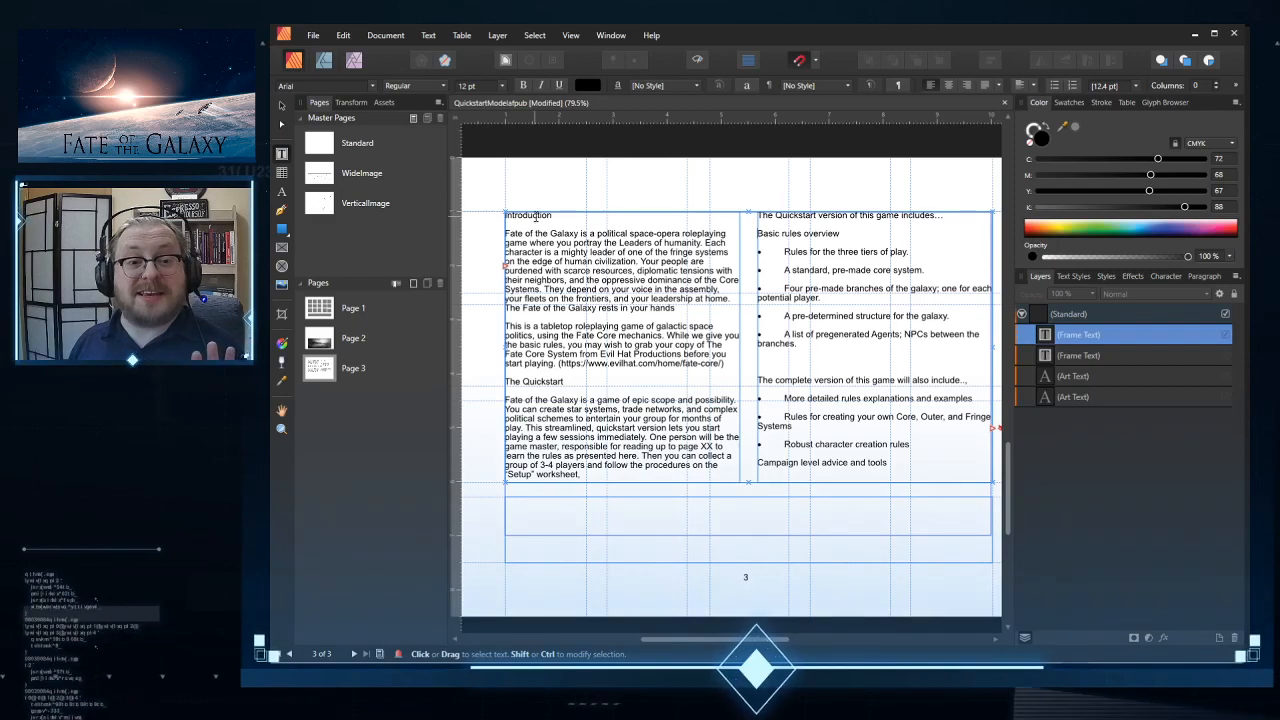
Step: Copy the word "Introduction" from the two-column frame and paste it into the empty text frame below it on page 3
{"action": "double_click", "coordinate": [538, 215]}
{"action": "key", "text": "ctrl+c"}
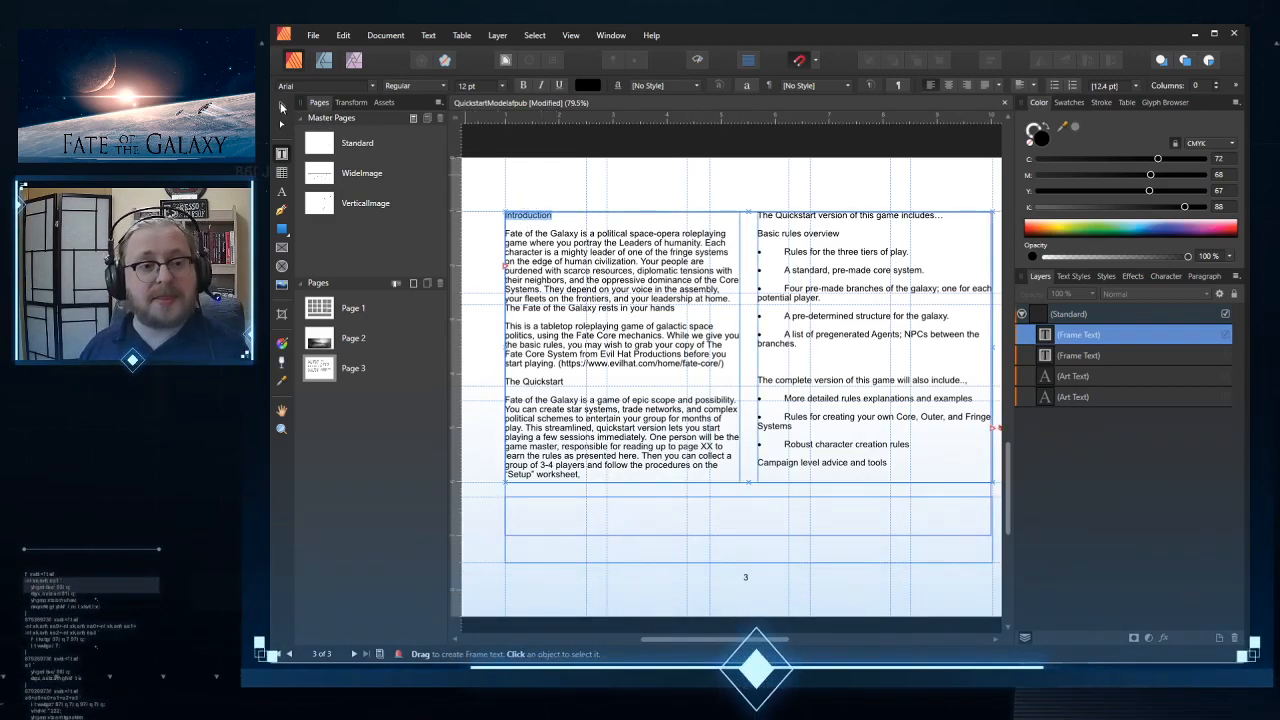
{"action": "key", "text": "Escape"}
{"action": "key", "text": "Escape"}
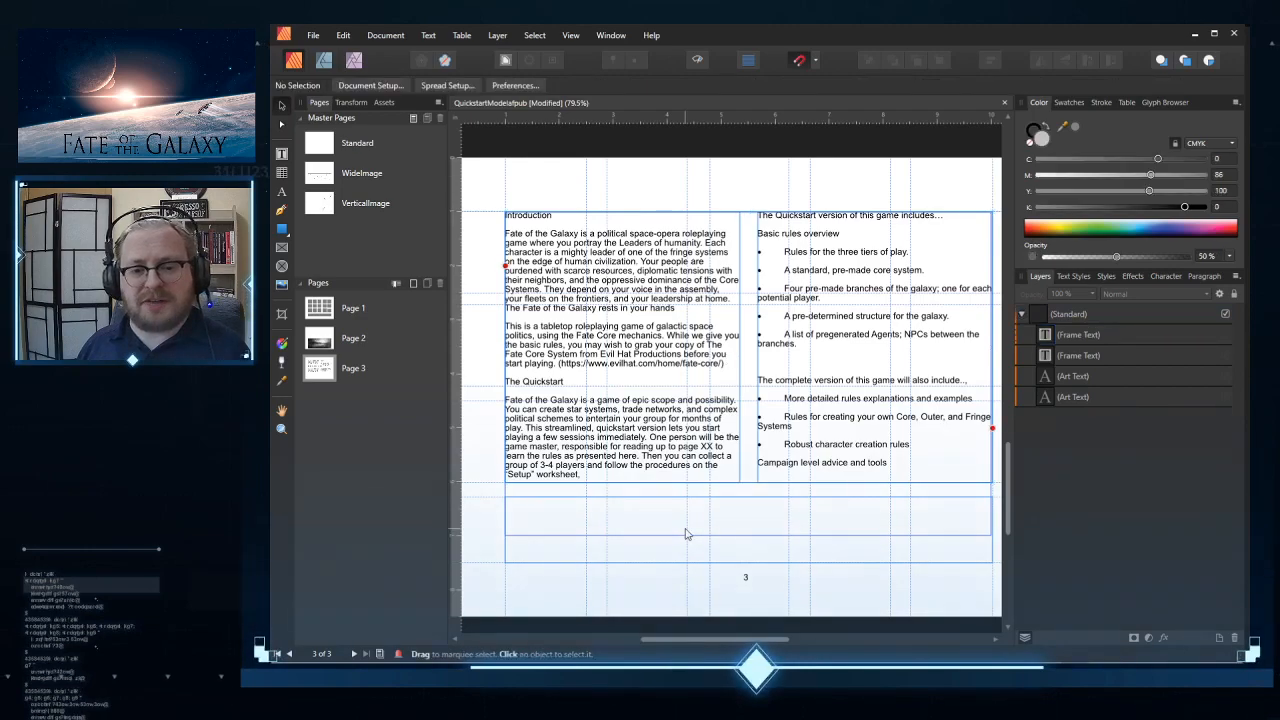
{"action": "left_click", "coordinate": [1080, 356]}
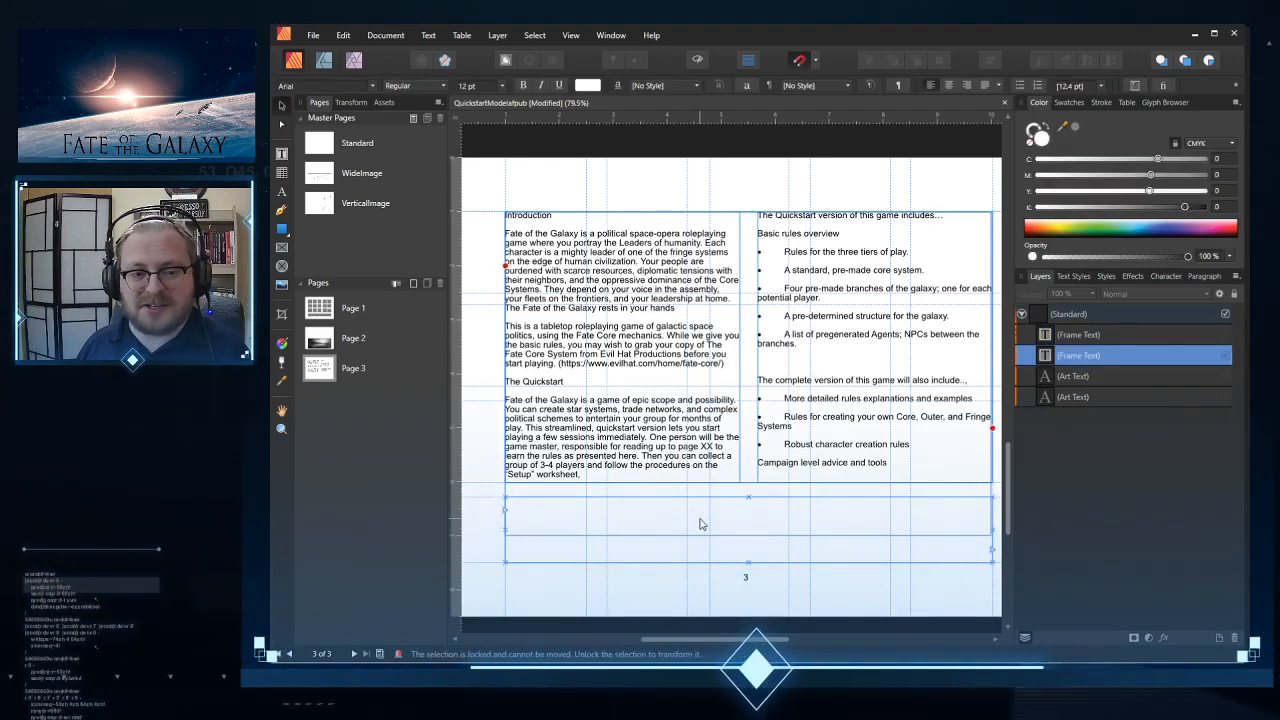
{"action": "key", "text": "t"}
{"action": "left_click", "coordinate": [542, 504]}
{"action": "key", "text": "ctrl+v"}
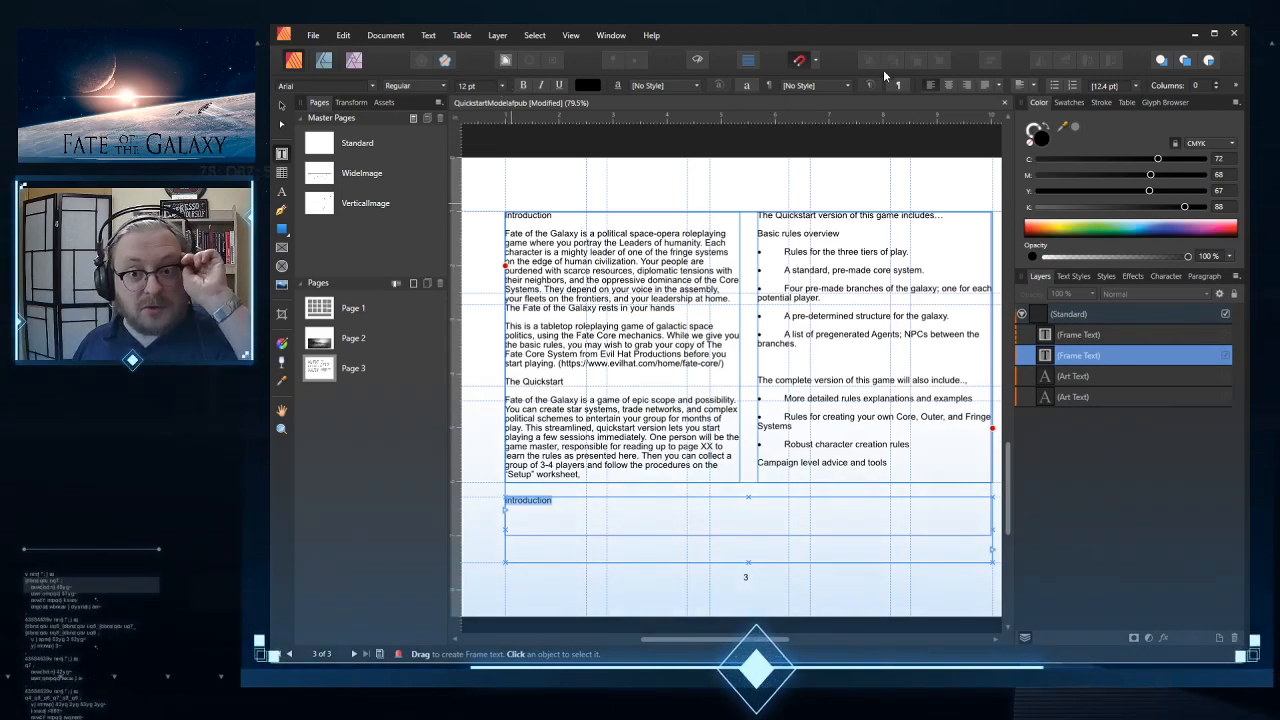
Step: Center the pasted "Introduction" text horizontally in its frame and set its size to 36 pt
{"action": "left_click", "coordinate": [949, 86]}
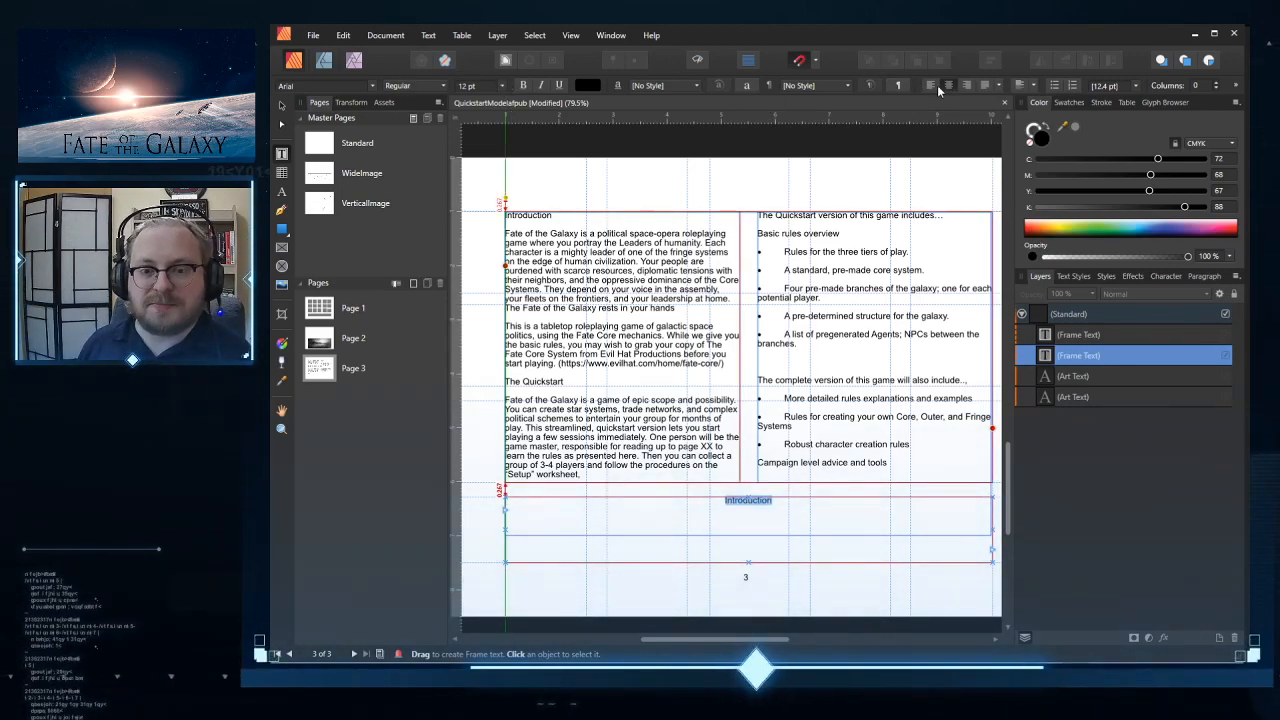
{"action": "left_click", "coordinate": [502, 87]}
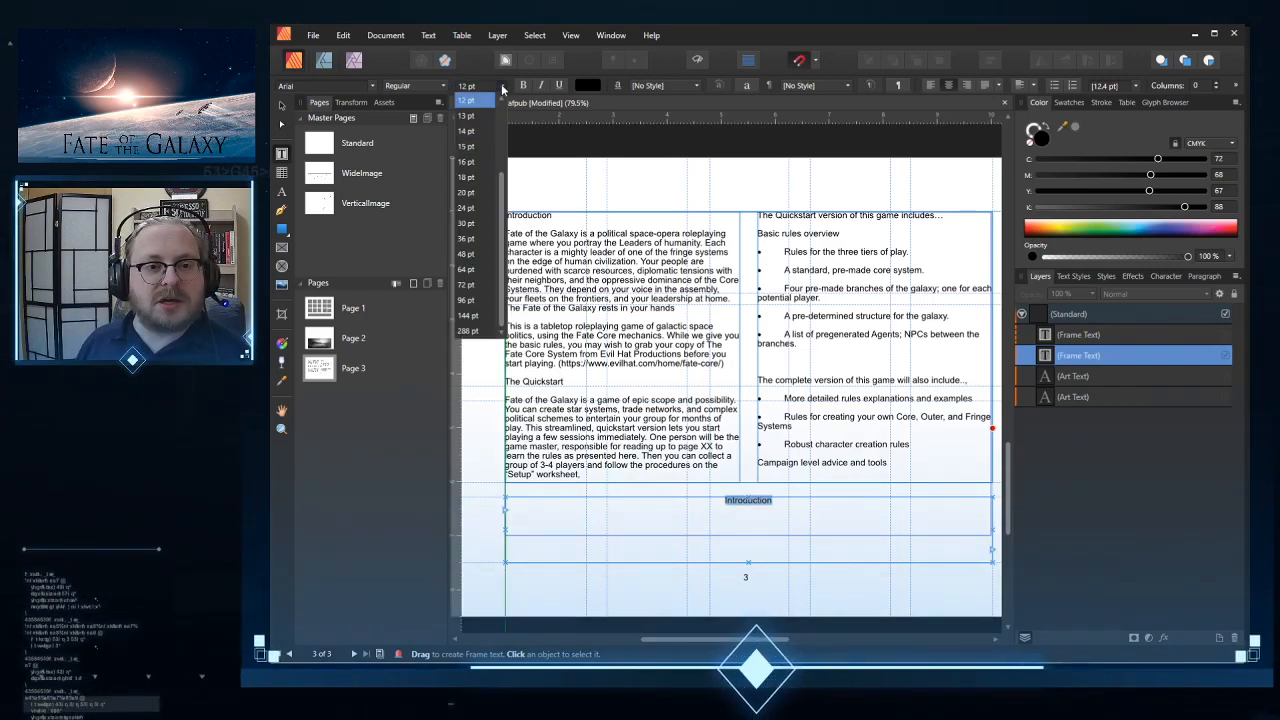
{"action": "left_click", "coordinate": [477, 240]}
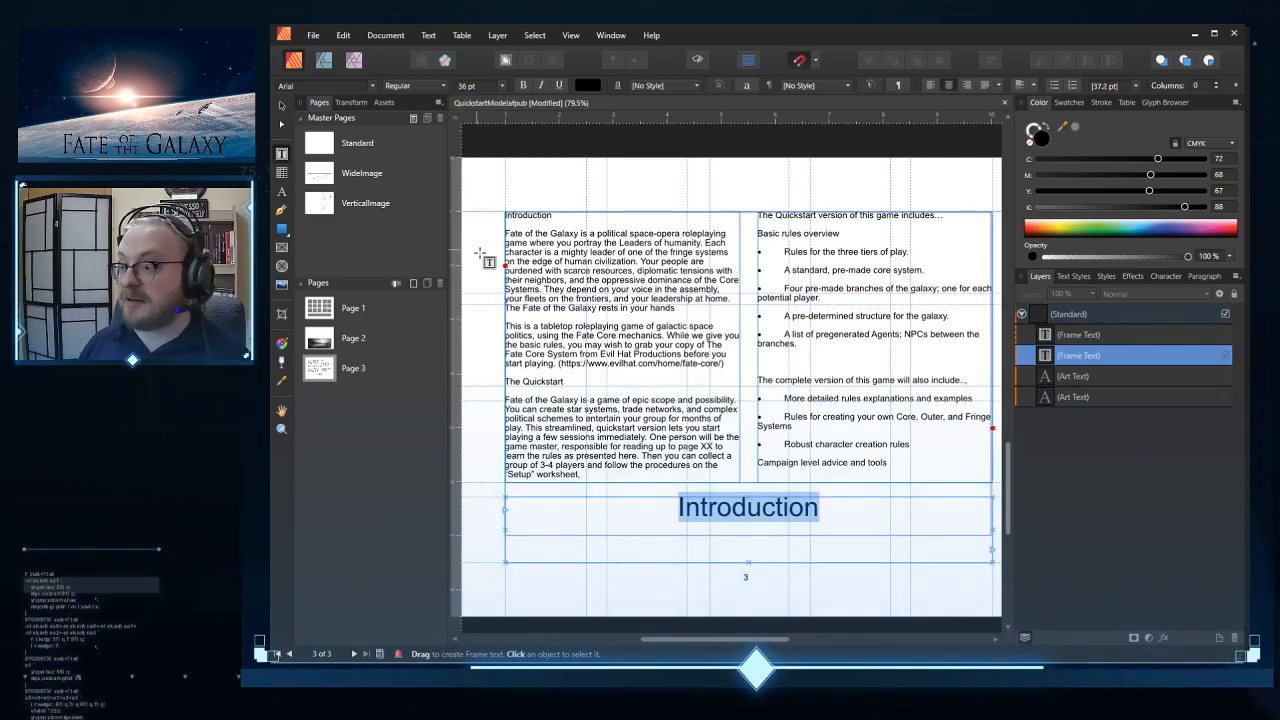
Step: Preview different fonts on the selected "Introduction" heading and try Anurati
{"action": "left_click", "coordinate": [369, 90]}
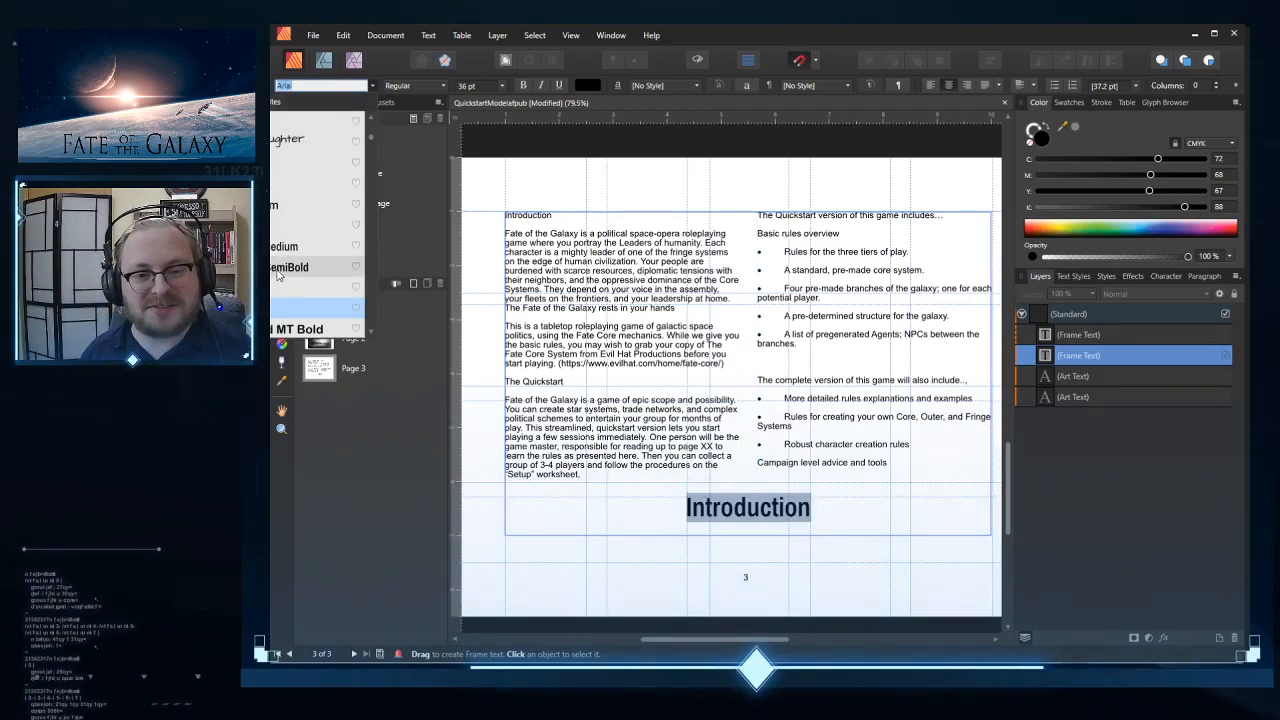
{"action": "scroll", "coordinate": [295, 240], "scroll_direction": "up", "scroll_amount": 2}
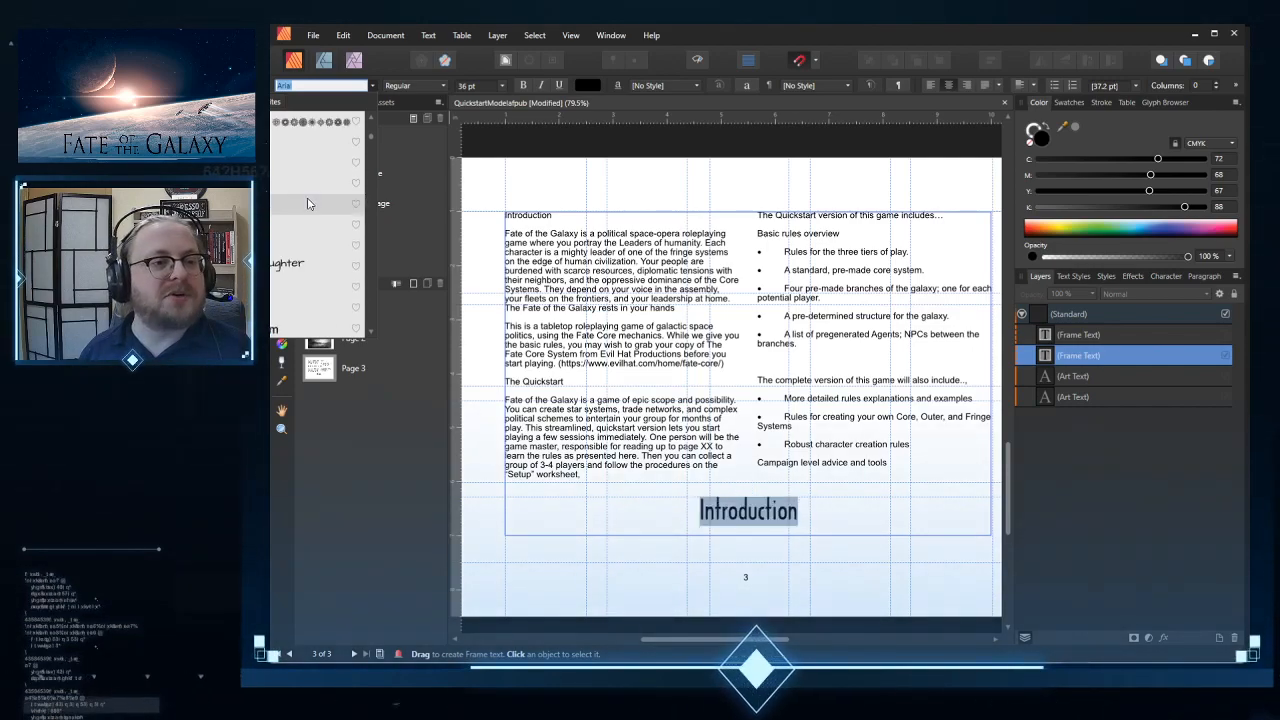
{"action": "scroll", "coordinate": [312, 202], "scroll_direction": "up", "scroll_amount": 3}
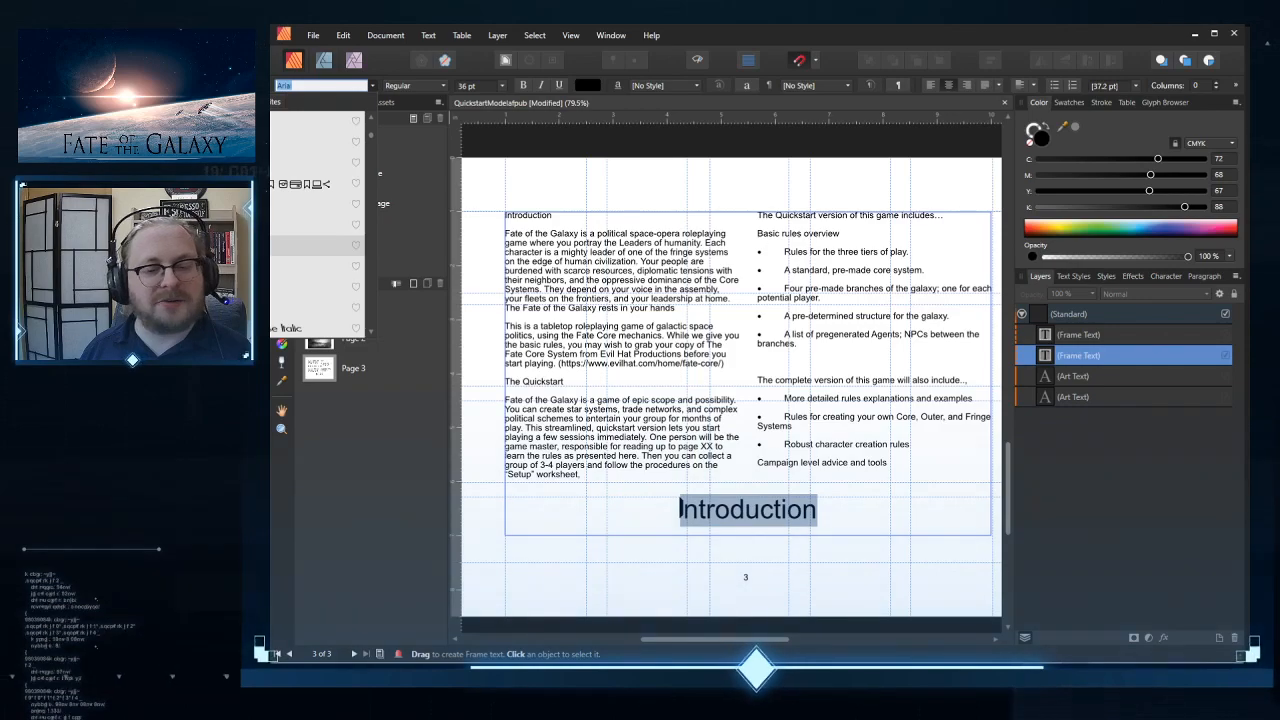
{"action": "scroll", "coordinate": [320, 220], "scroll_direction": "down", "scroll_amount": 1}
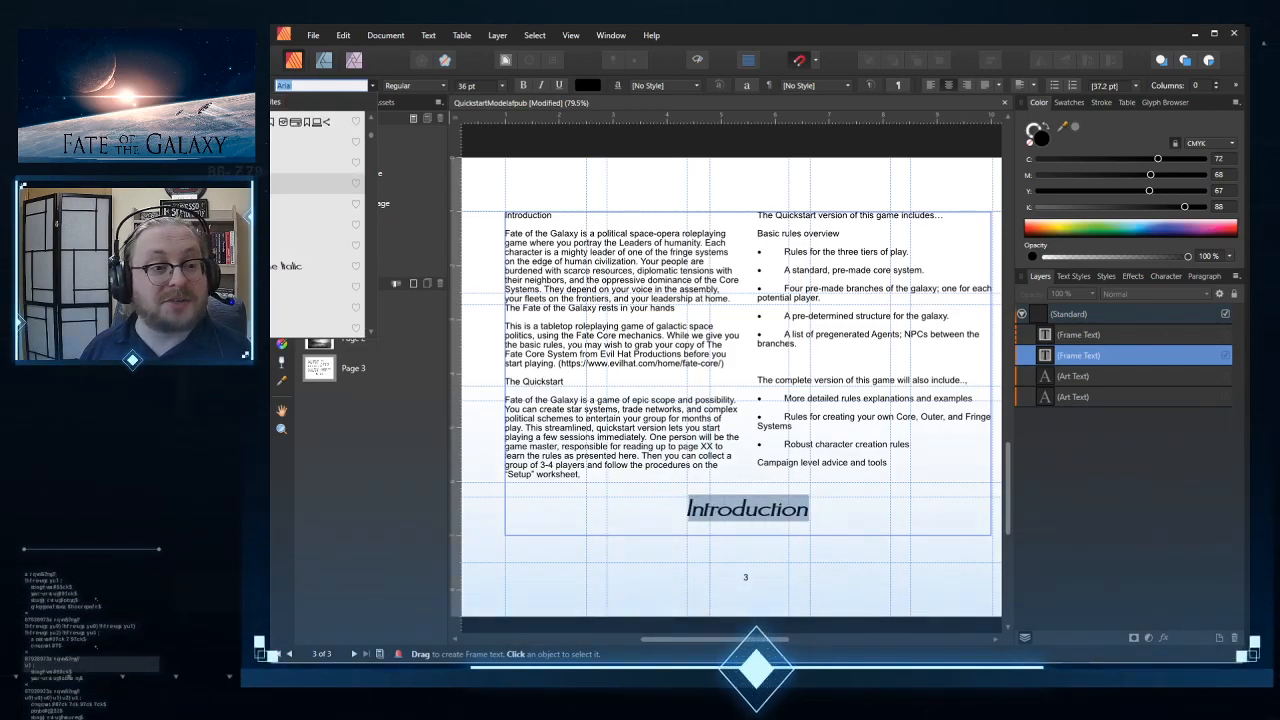
{"action": "key", "text": "Escape"}
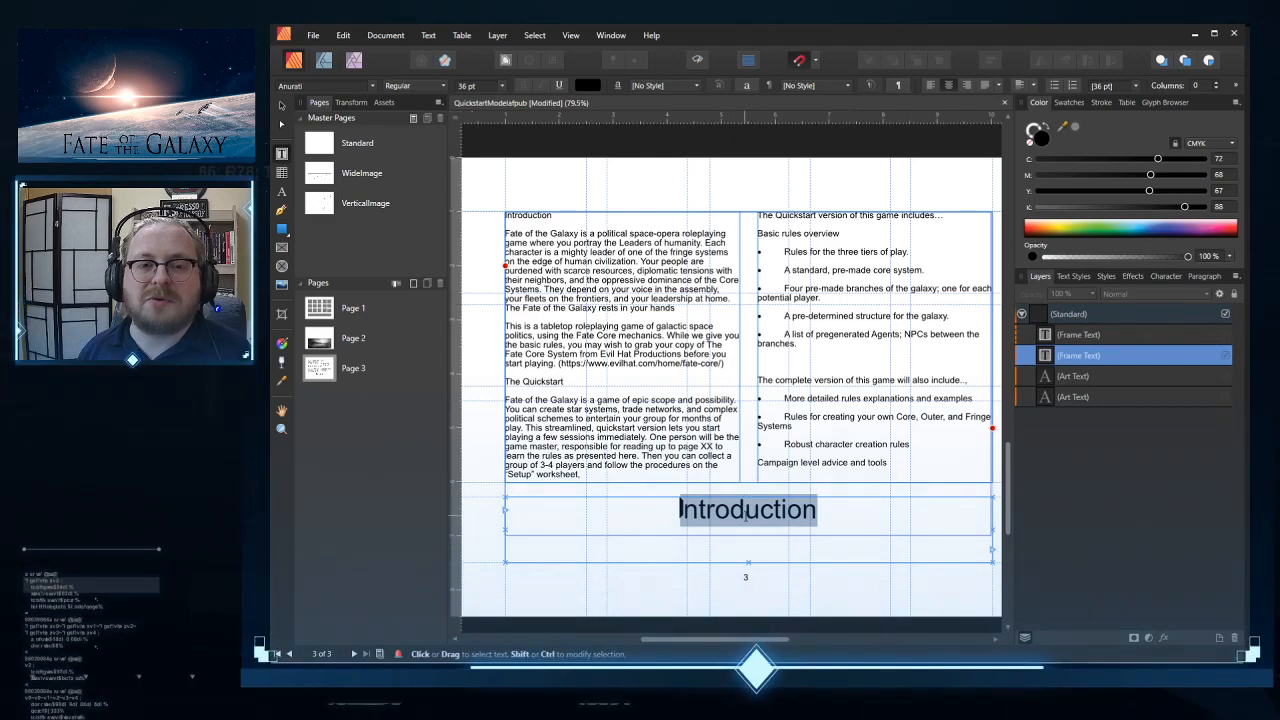
Step: Change the capitalization of the selected "Introduction" heading to all capitals
{"action": "left_click", "coordinate": [432, 37]}
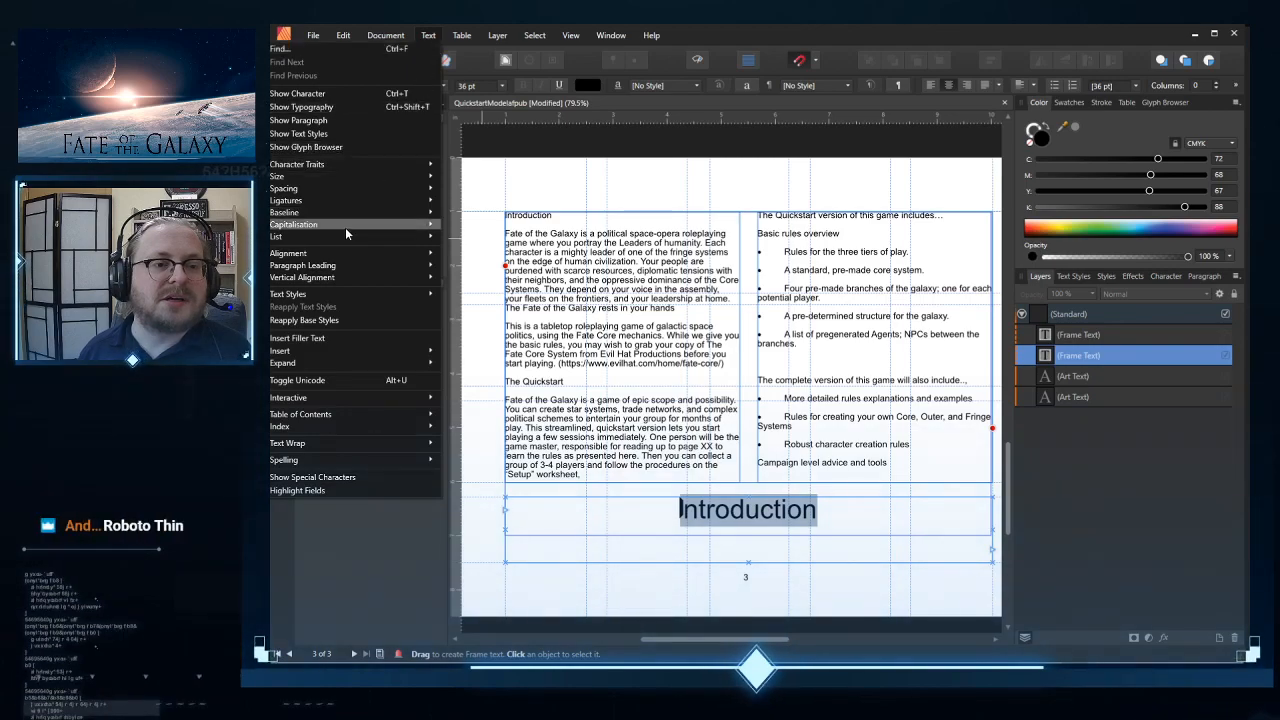
{"action": "left_click", "coordinate": [232, 226]}
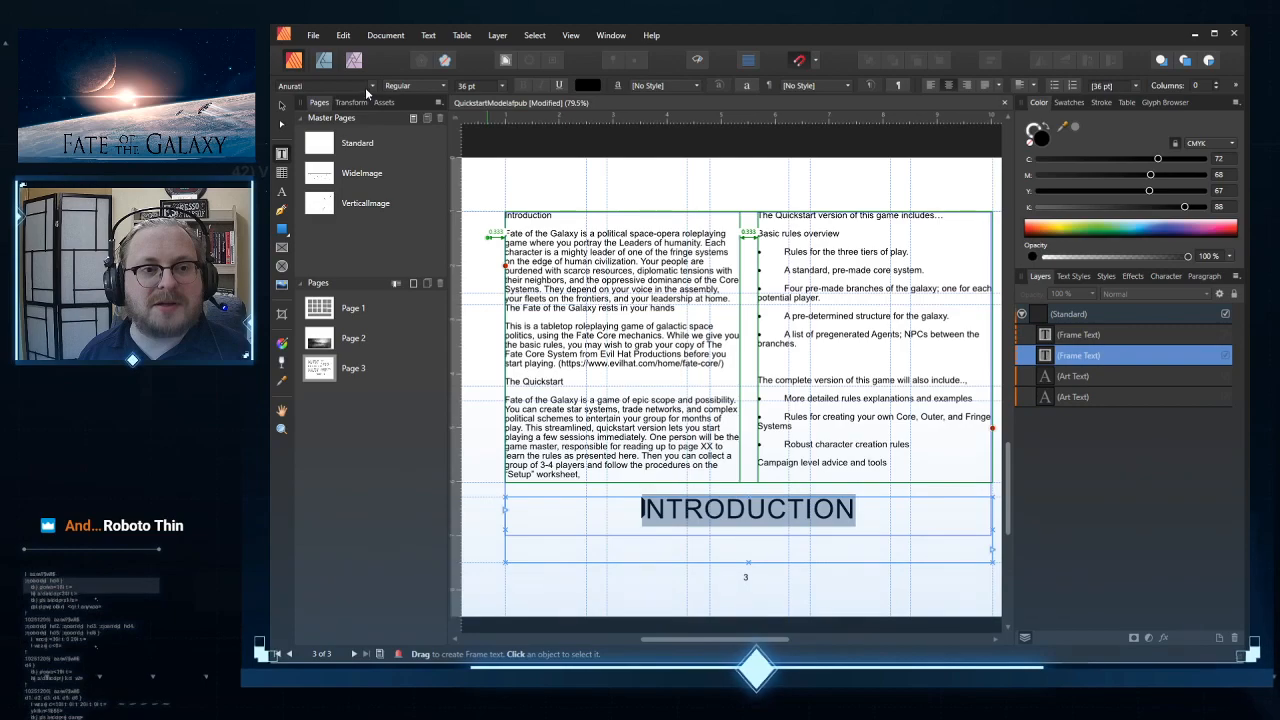
Step: Try reapplying the Anurati font to the capitalized heading and undo the accidental replacement of its text
{"action": "left_click", "coordinate": [333, 86]}
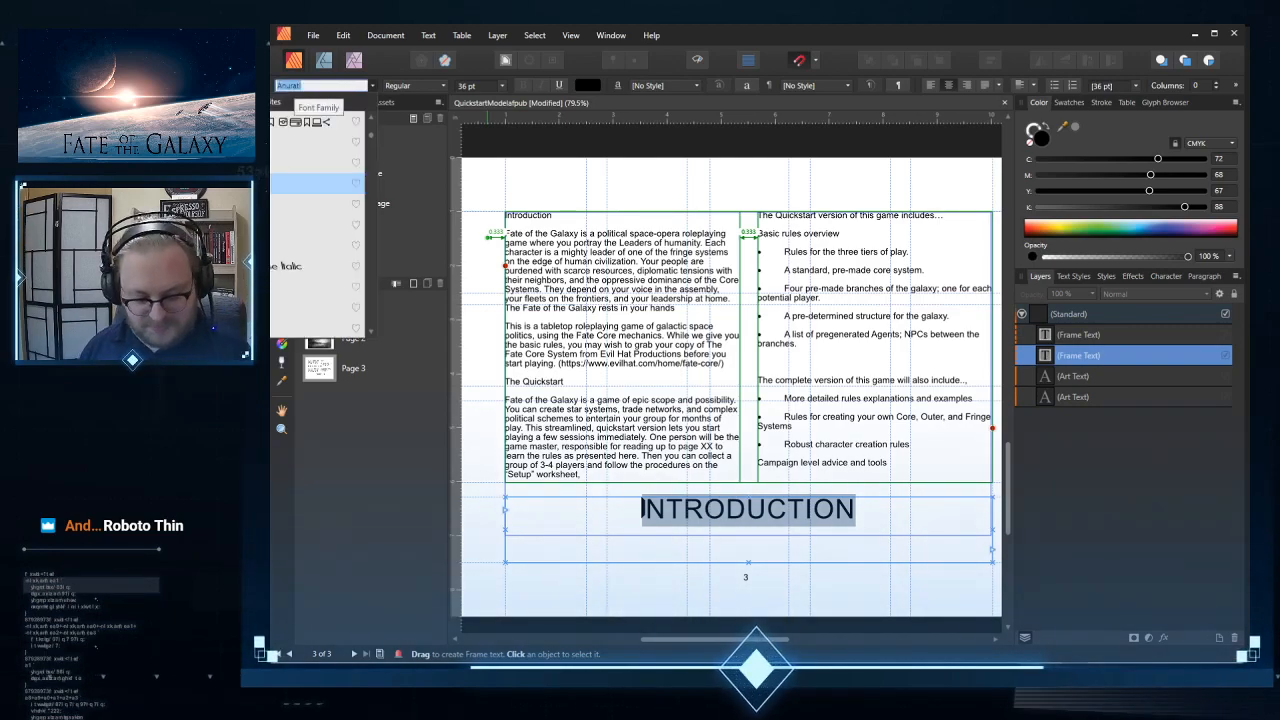
{"action": "type", "text": "anu"}
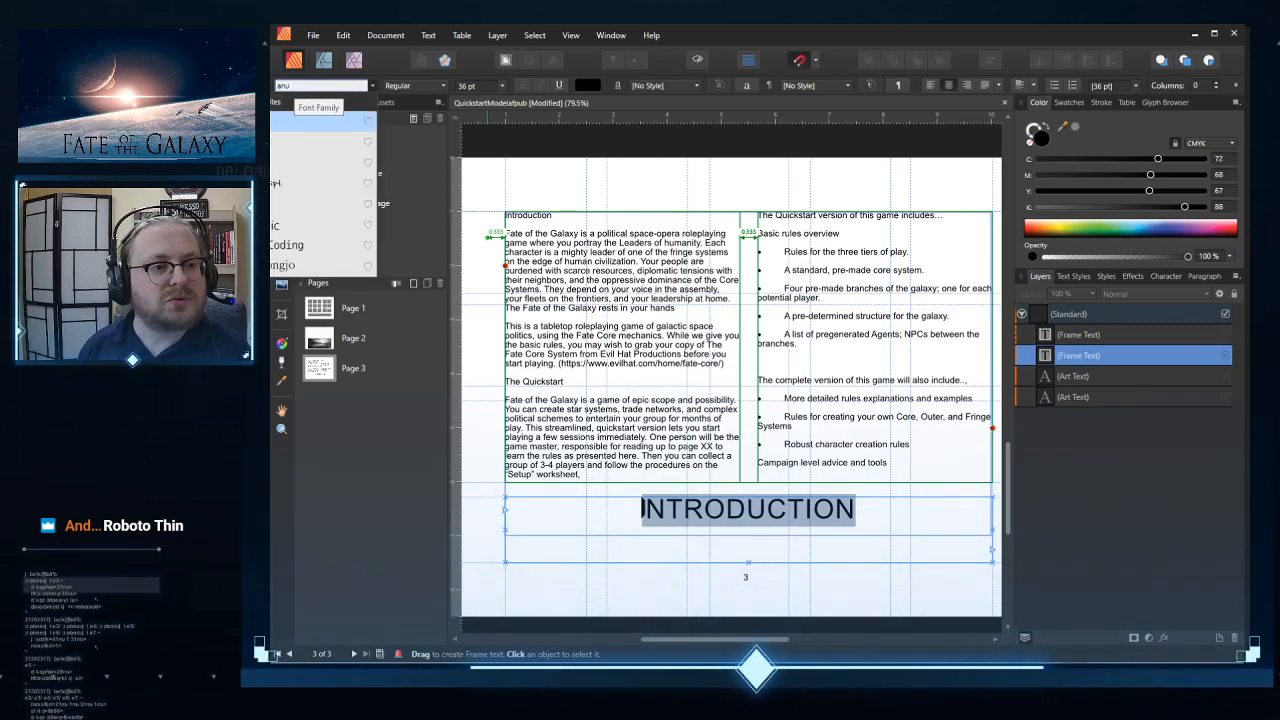
{"action": "key", "text": "Return"}
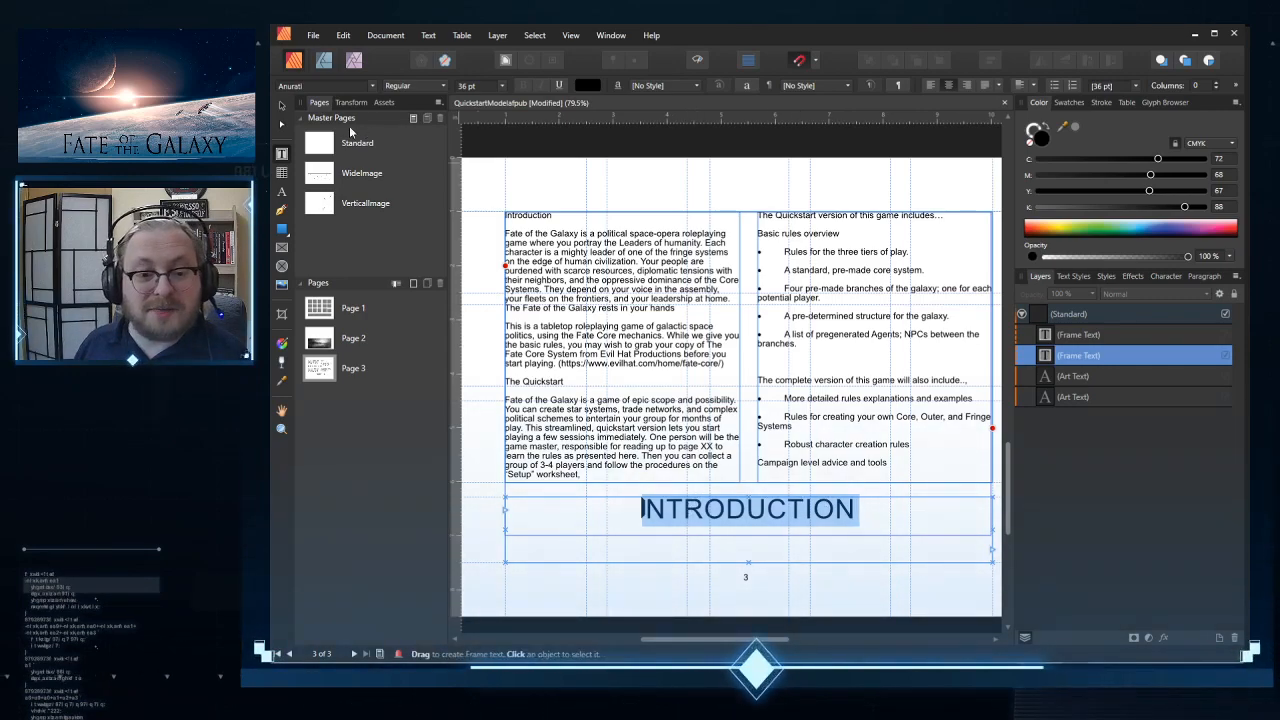
{"action": "left_click", "coordinate": [350, 87]}
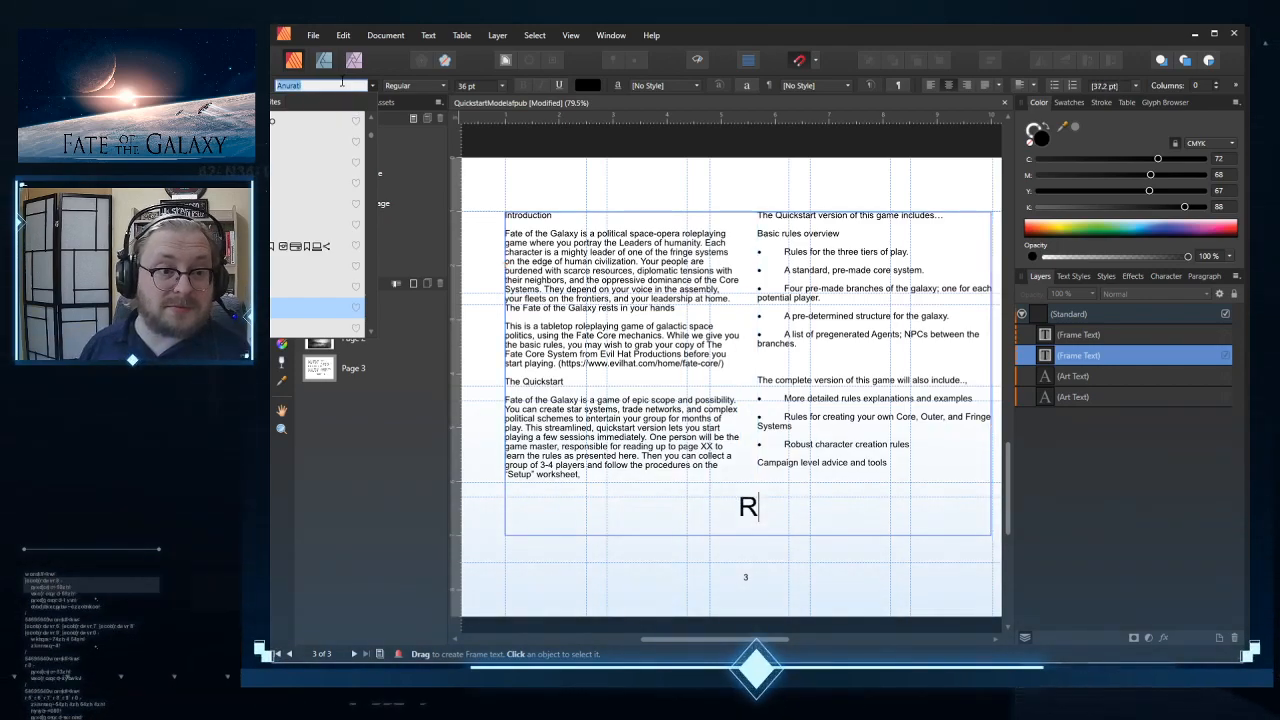
{"action": "left_click", "coordinate": [312, 36]}
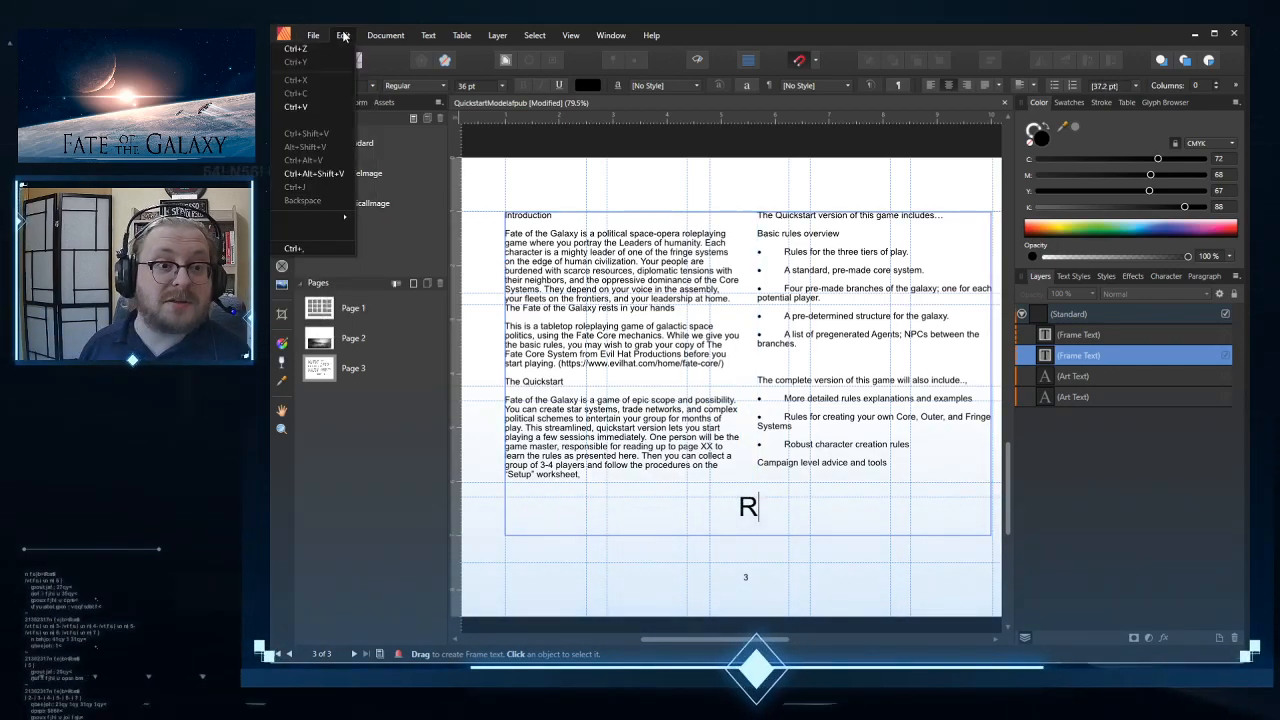
{"action": "left_click", "coordinate": [314, 50]}
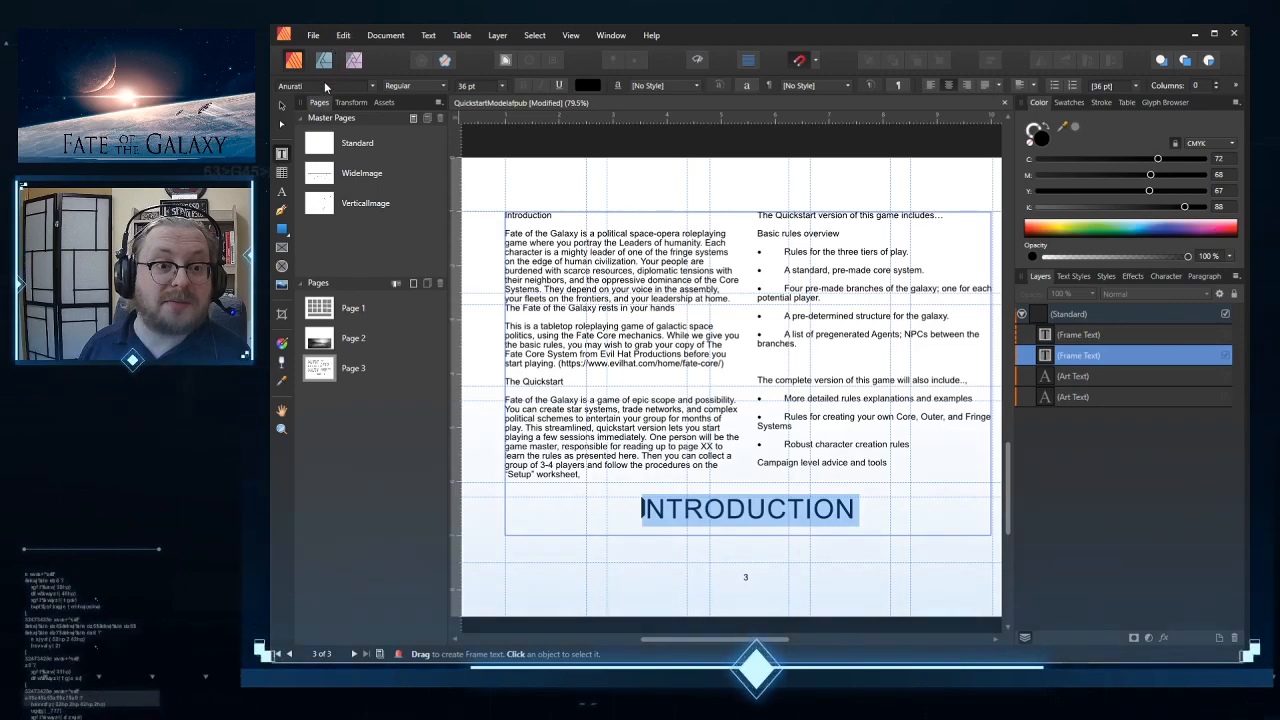
Step: Set the selected INTRODUCTION heading to the Roboto font in the Light weight
{"action": "left_click", "coordinate": [290, 86]}
{"action": "type", "text": "robo"}
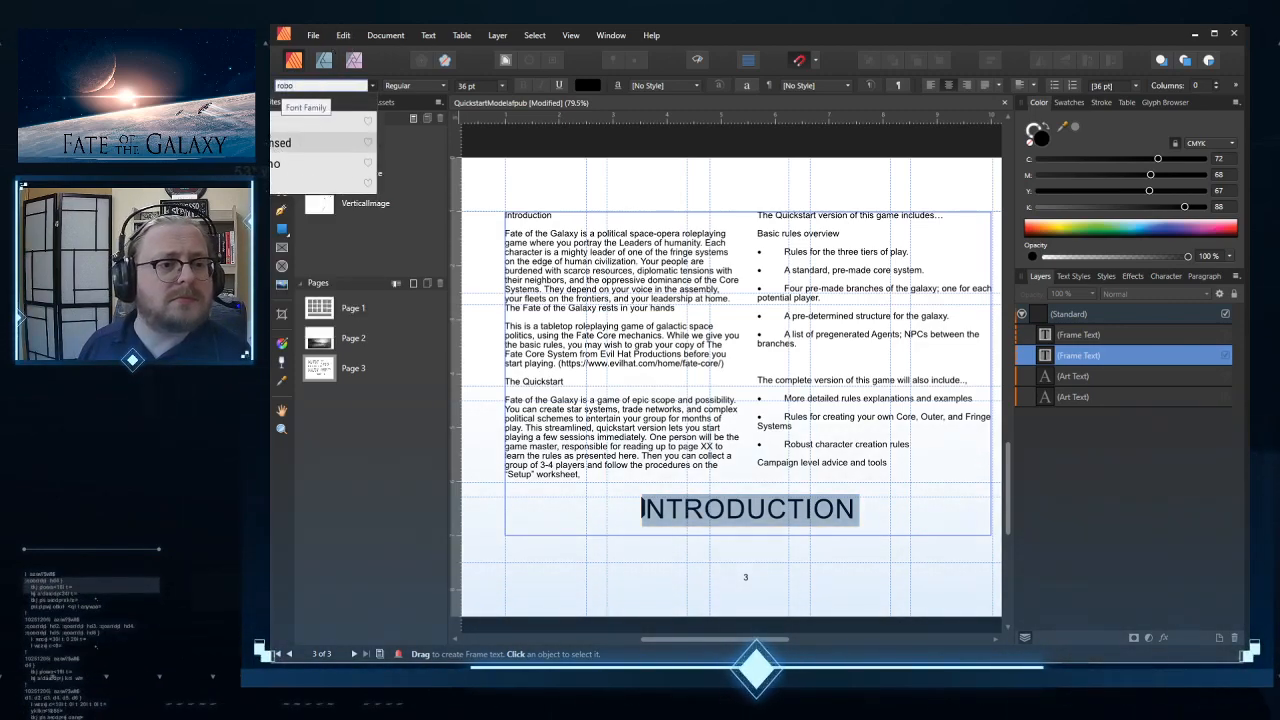
{"action": "key", "text": "Return"}
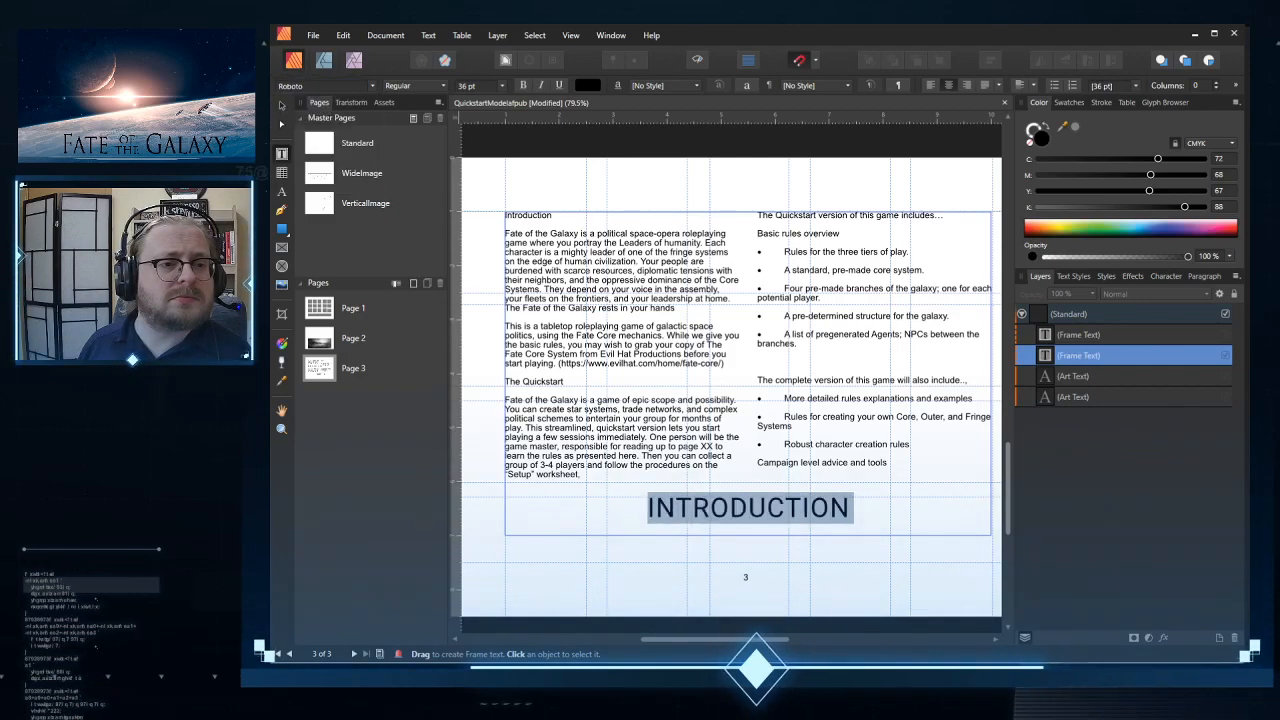
{"action": "left_click", "coordinate": [441, 88]}
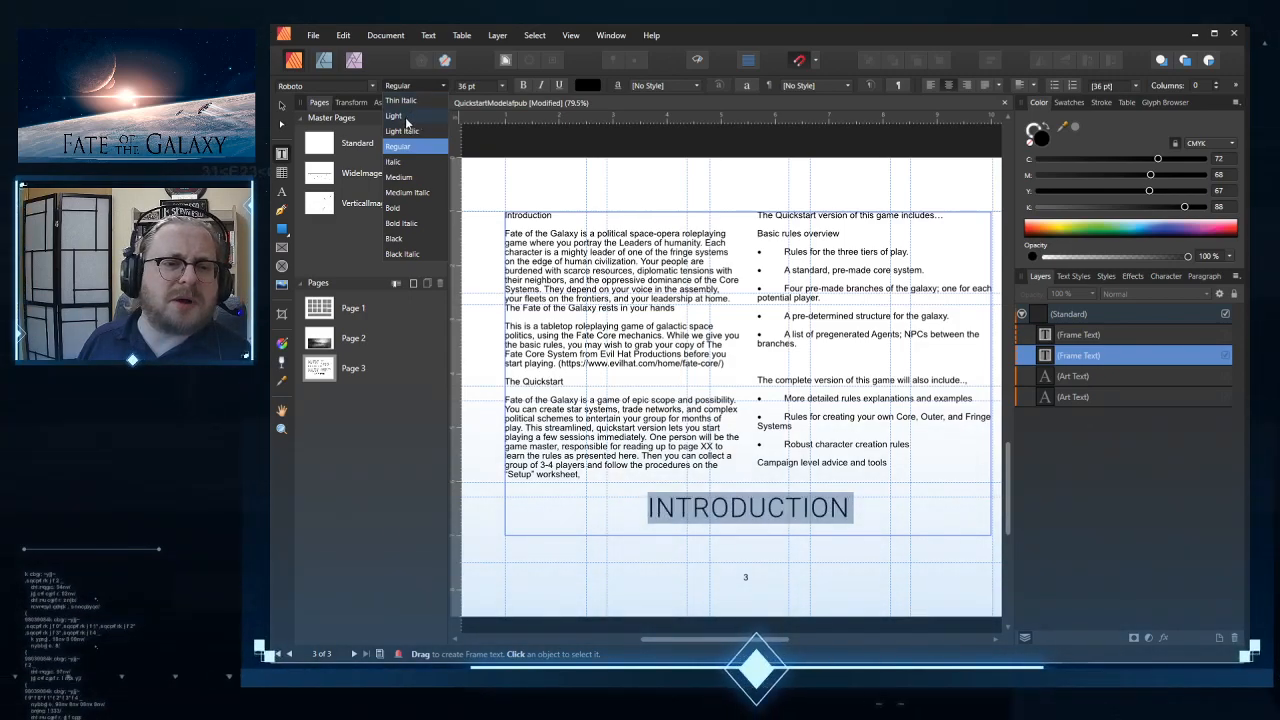
{"action": "left_click", "coordinate": [404, 117]}
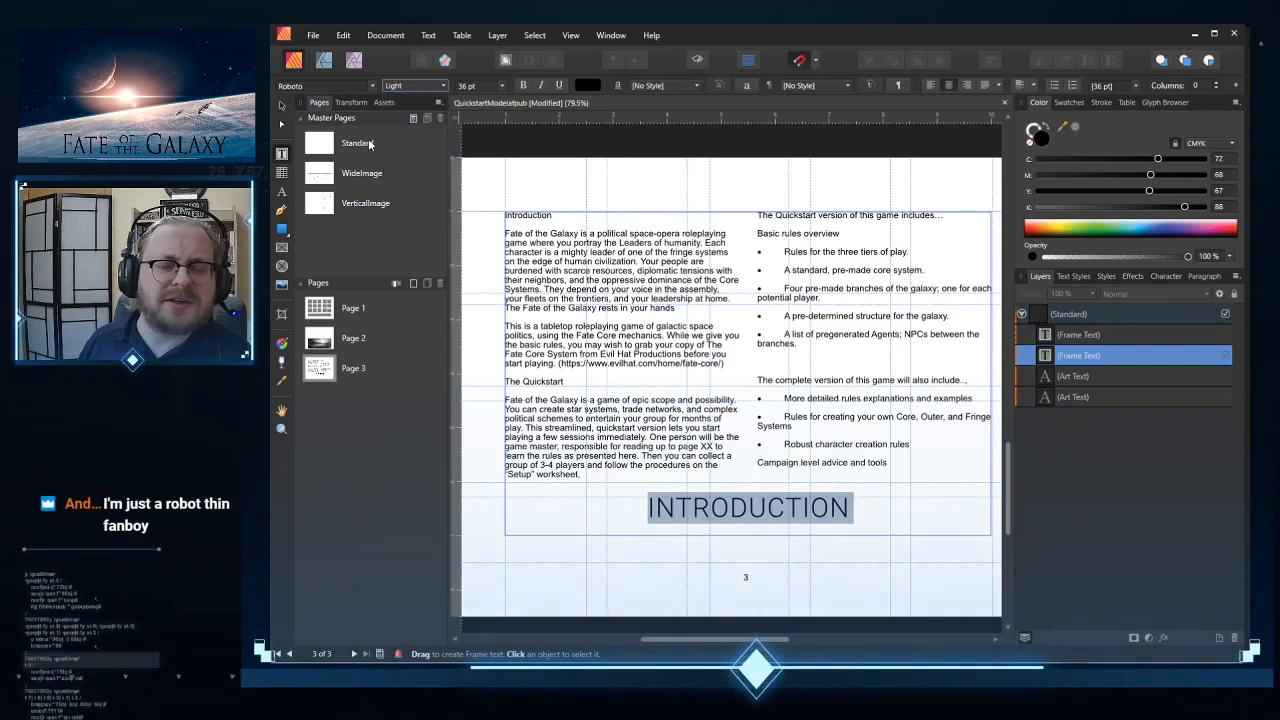
Step: Deselect the heading frame and preview page 3 without guides and frame outlines
{"action": "left_click", "coordinate": [281, 108]}
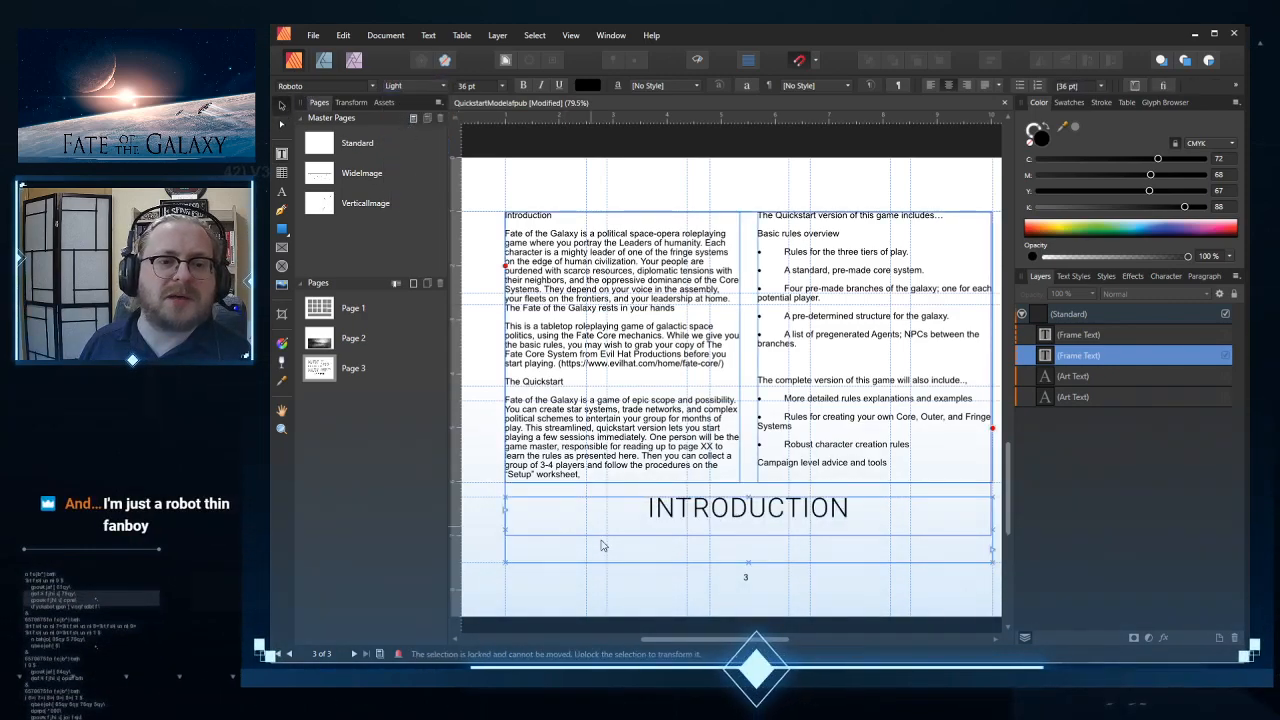
{"action": "left_click", "coordinate": [753, 607]}
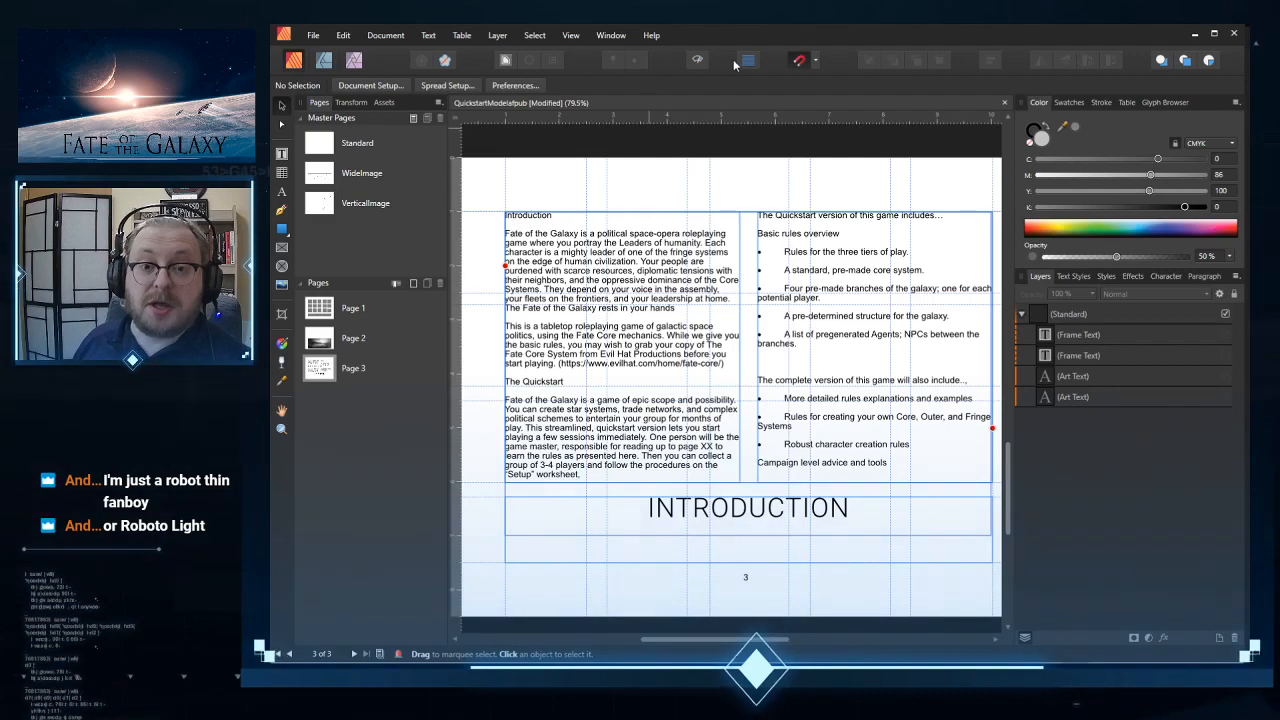
{"action": "left_click", "coordinate": [697, 59]}
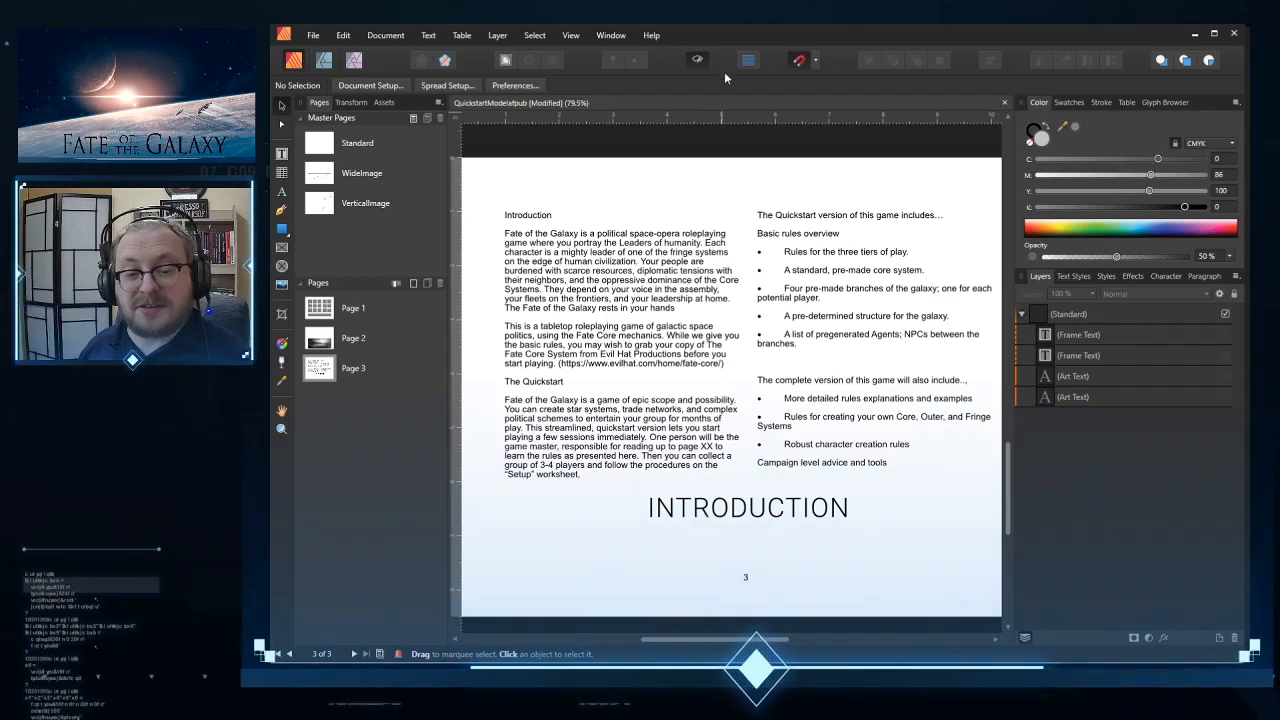
Step: Examine the paragraph settings of the INTRODUCTION frame, including its baseline grid options, for a way to control vertical placement
{"action": "left_click", "coordinate": [722, 508]}
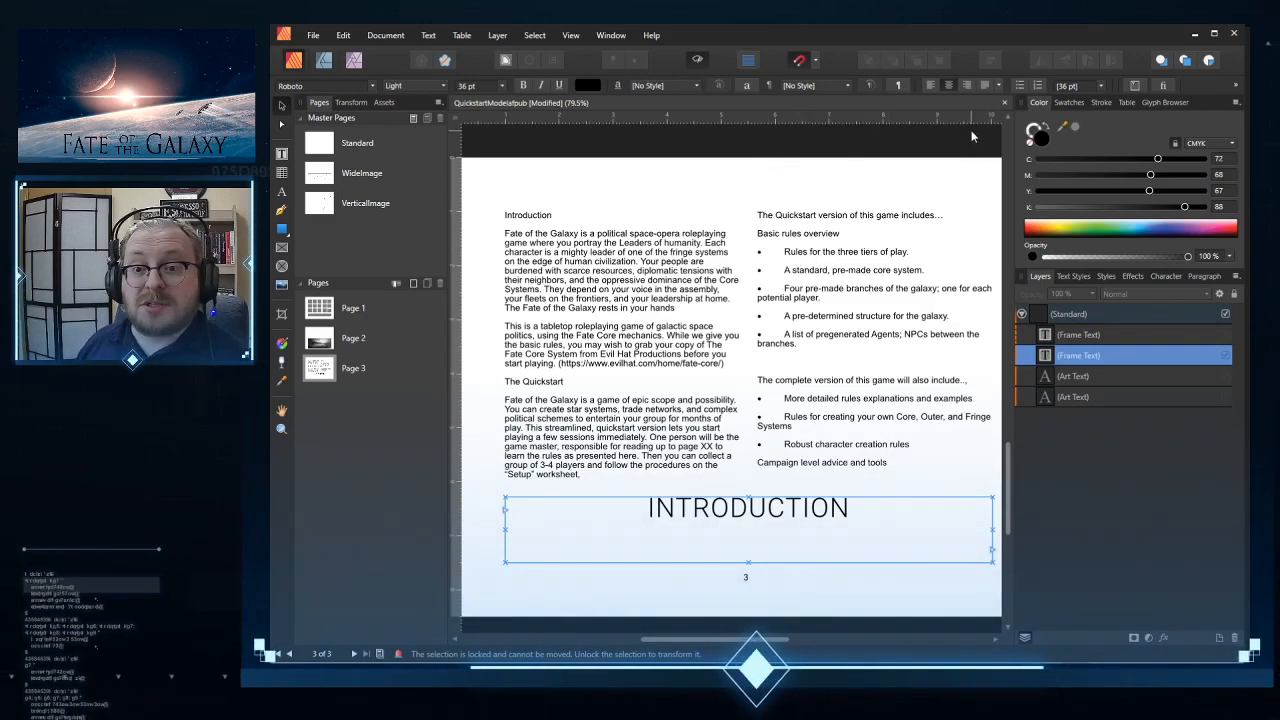
{"action": "right_click", "coordinate": [751, 519]}
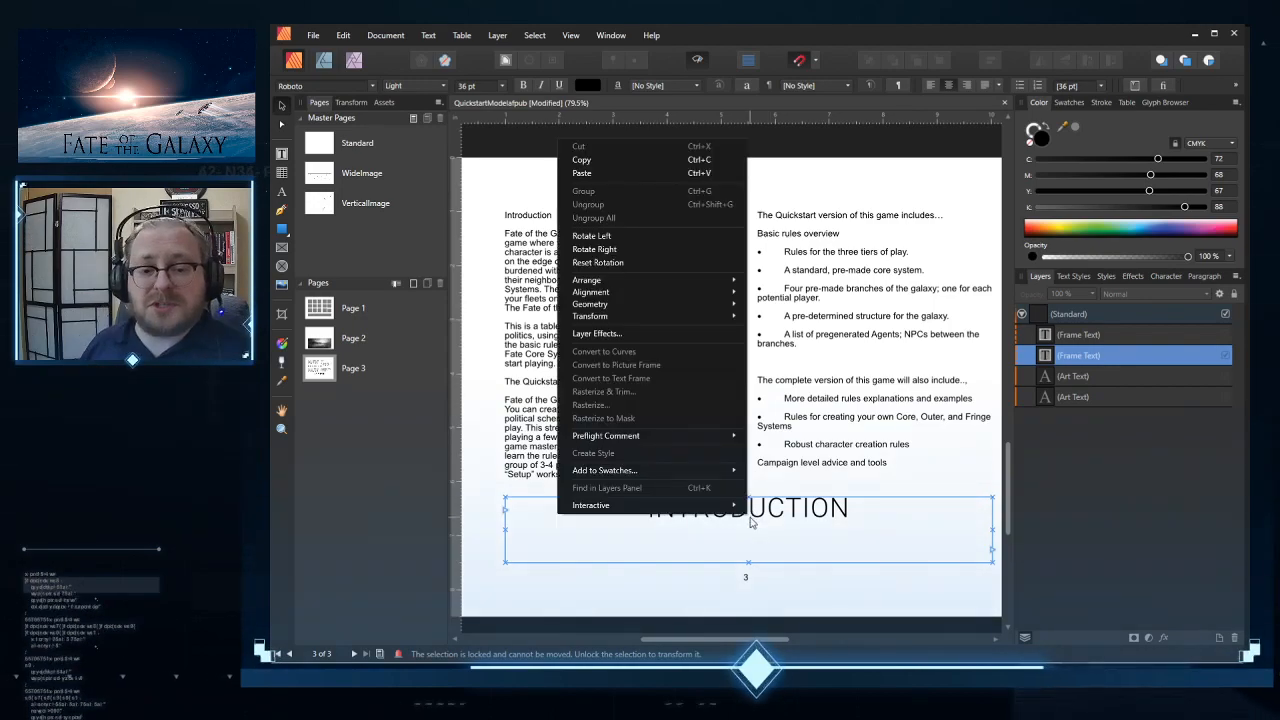
{"action": "left_click", "coordinate": [1196, 279]}
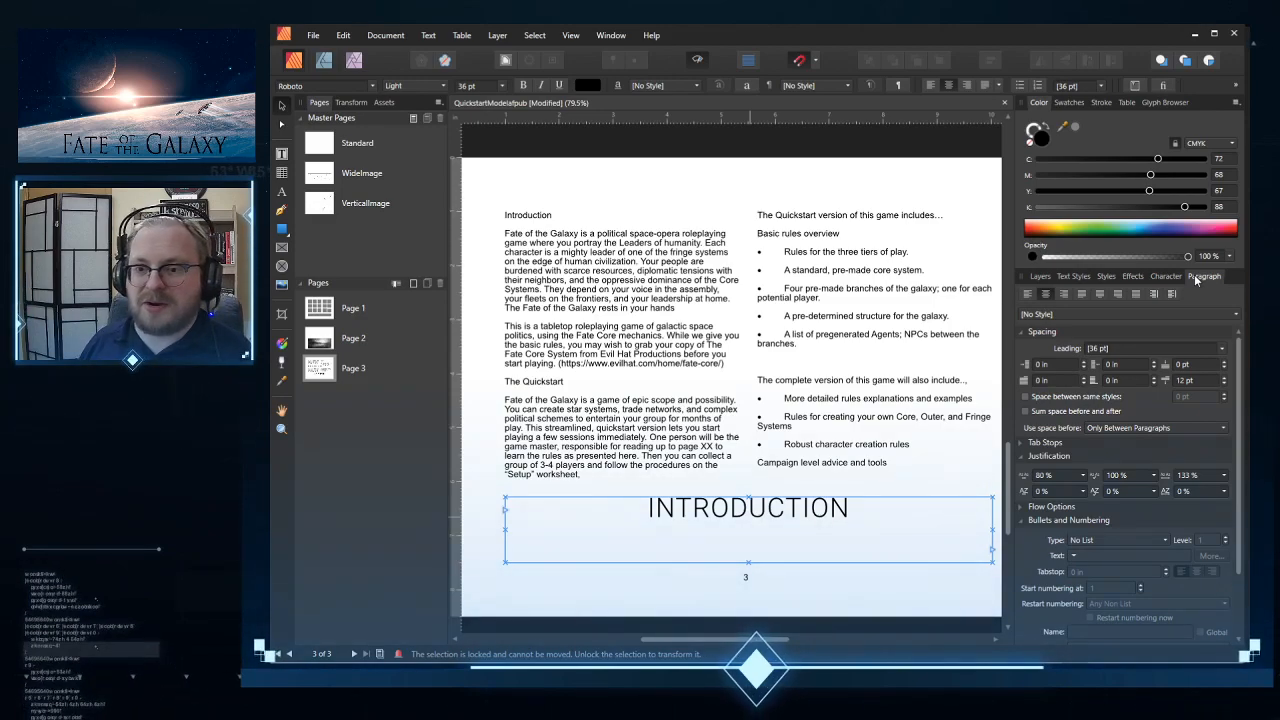
{"action": "scroll", "coordinate": [1172, 411], "scroll_direction": "down", "scroll_amount": 5}
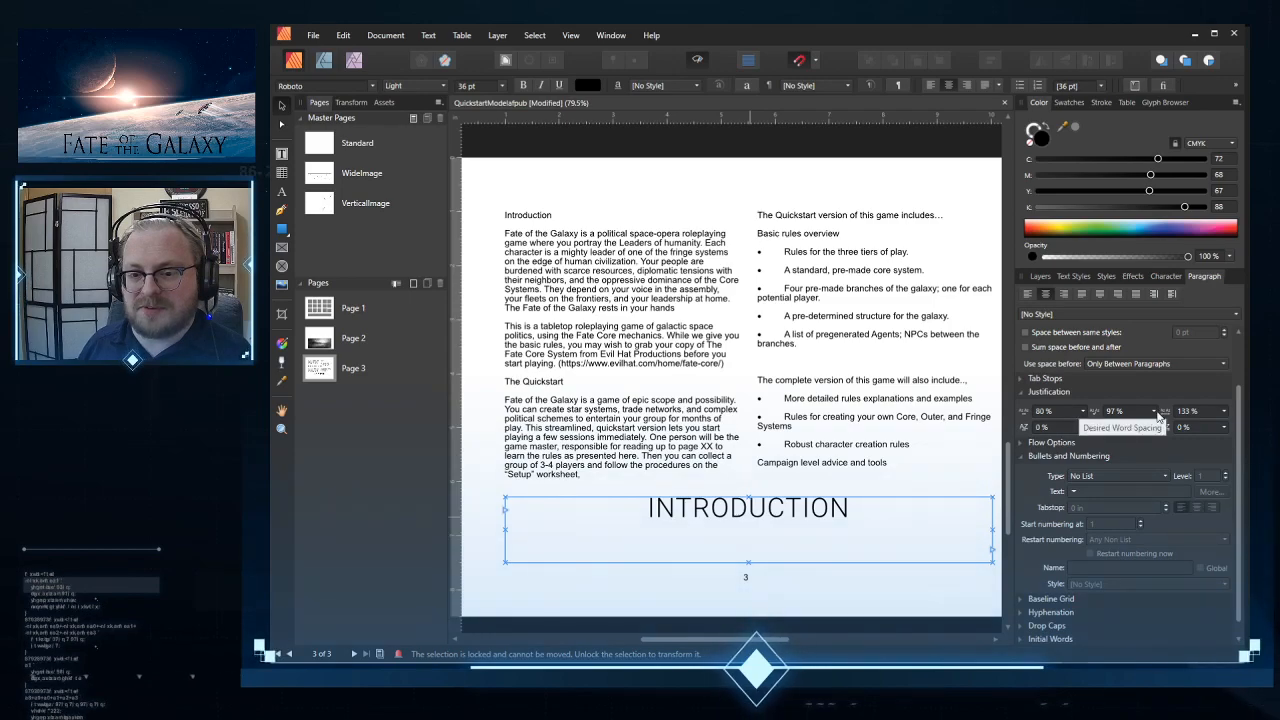
{"action": "left_click", "coordinate": [1022, 599]}
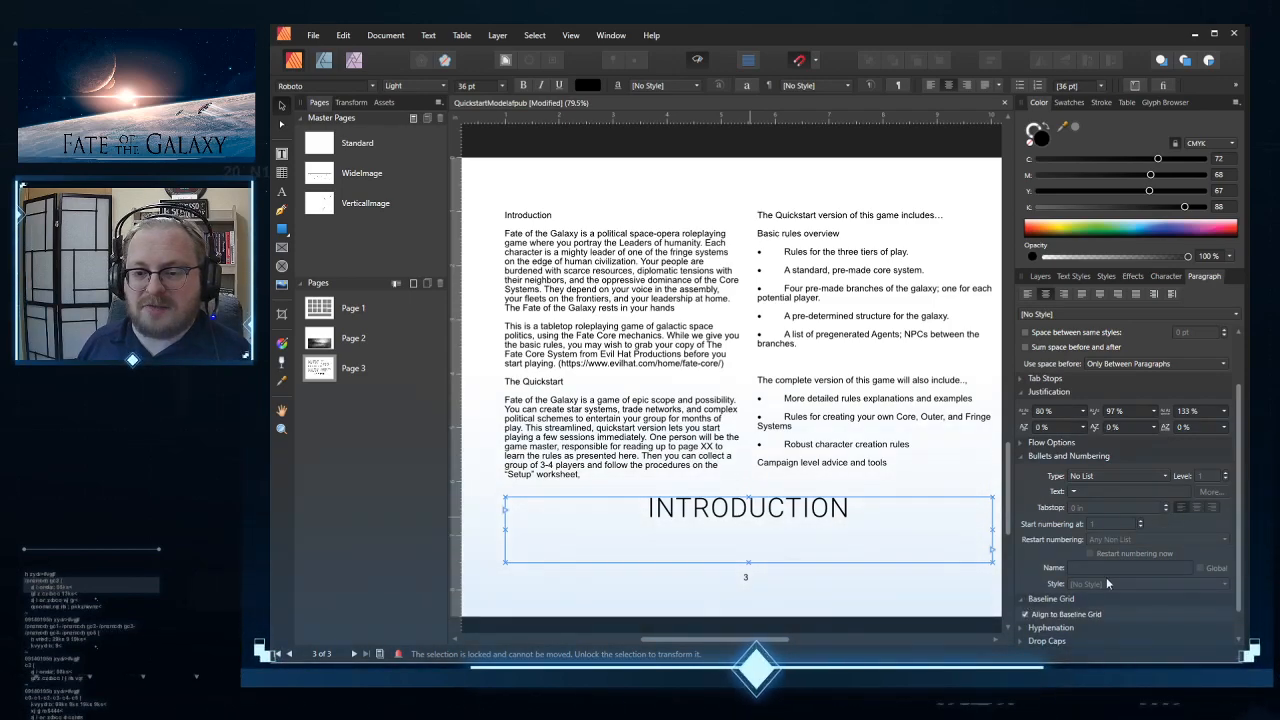
{"action": "scroll", "coordinate": [1105, 572], "scroll_direction": "up", "scroll_amount": 3}
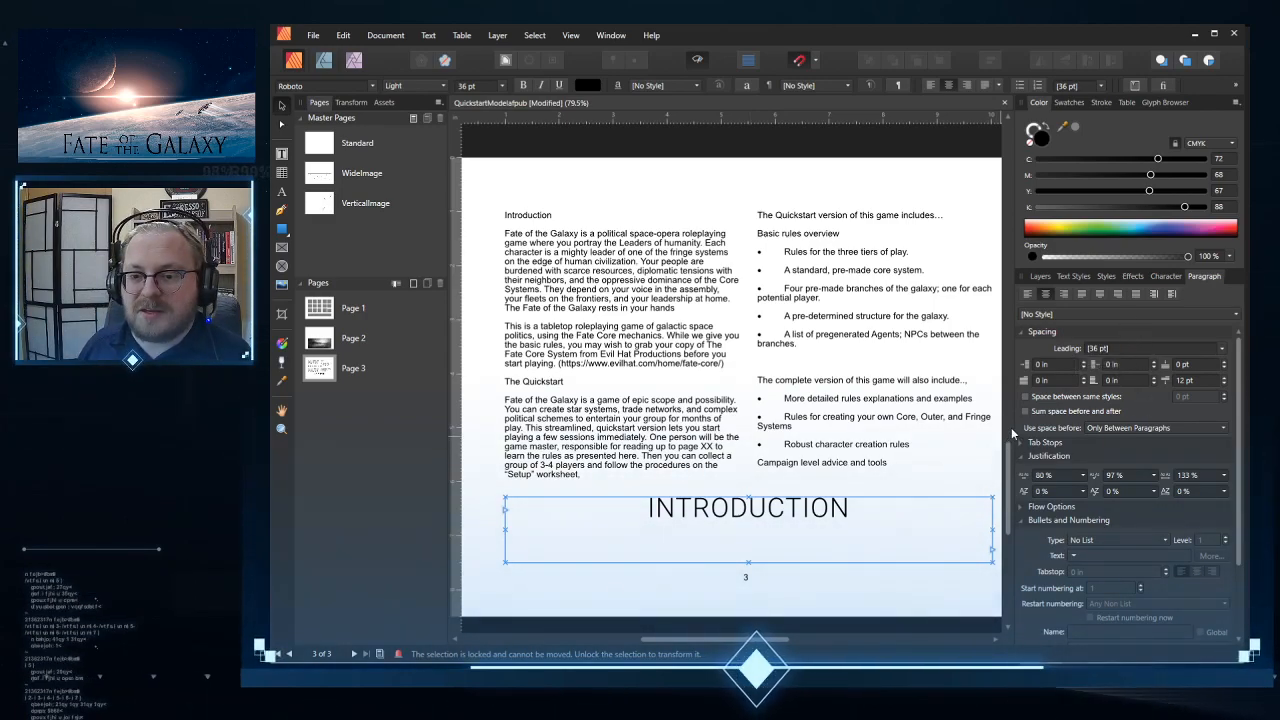
Step: Try to center the INTRODUCTION heading vertically within its text frame on page 3
{"action": "scroll", "coordinate": [1012, 422], "scroll_direction": "up", "scroll_amount": 5}
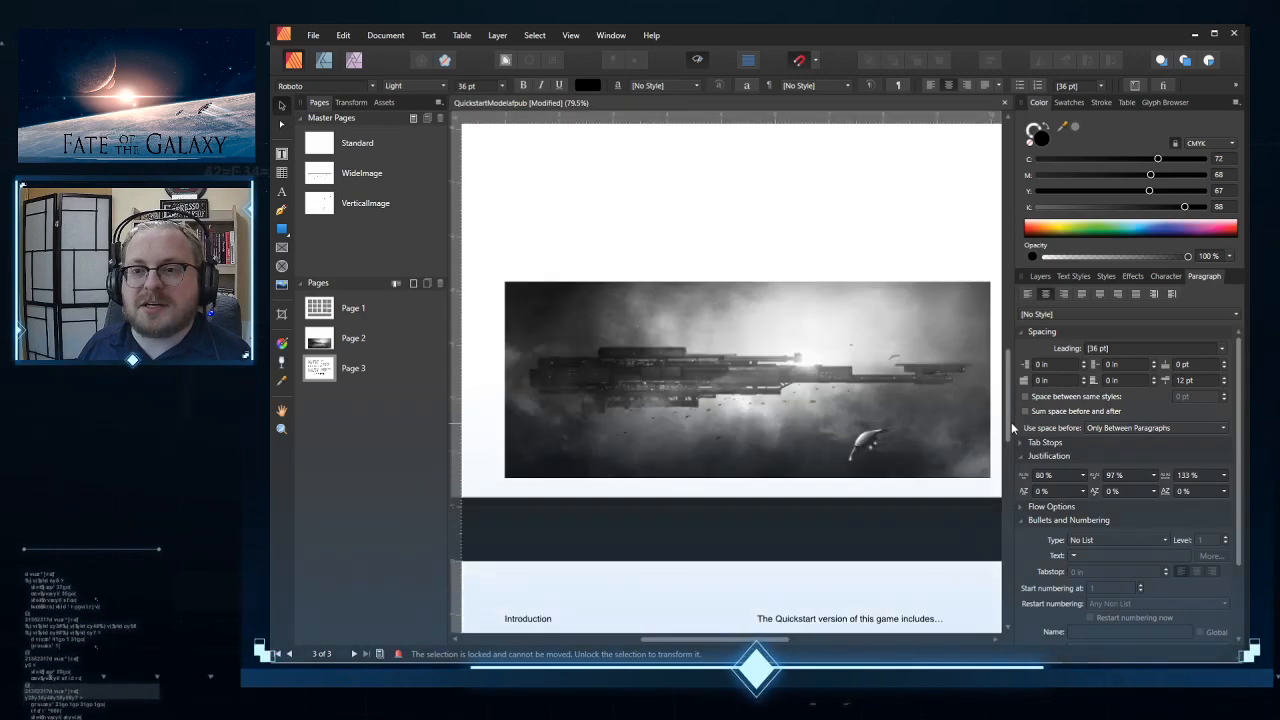
{"action": "scroll", "coordinate": [1011, 422], "scroll_direction": "up", "scroll_amount": 2}
{"action": "double_click", "coordinate": [320, 369]}
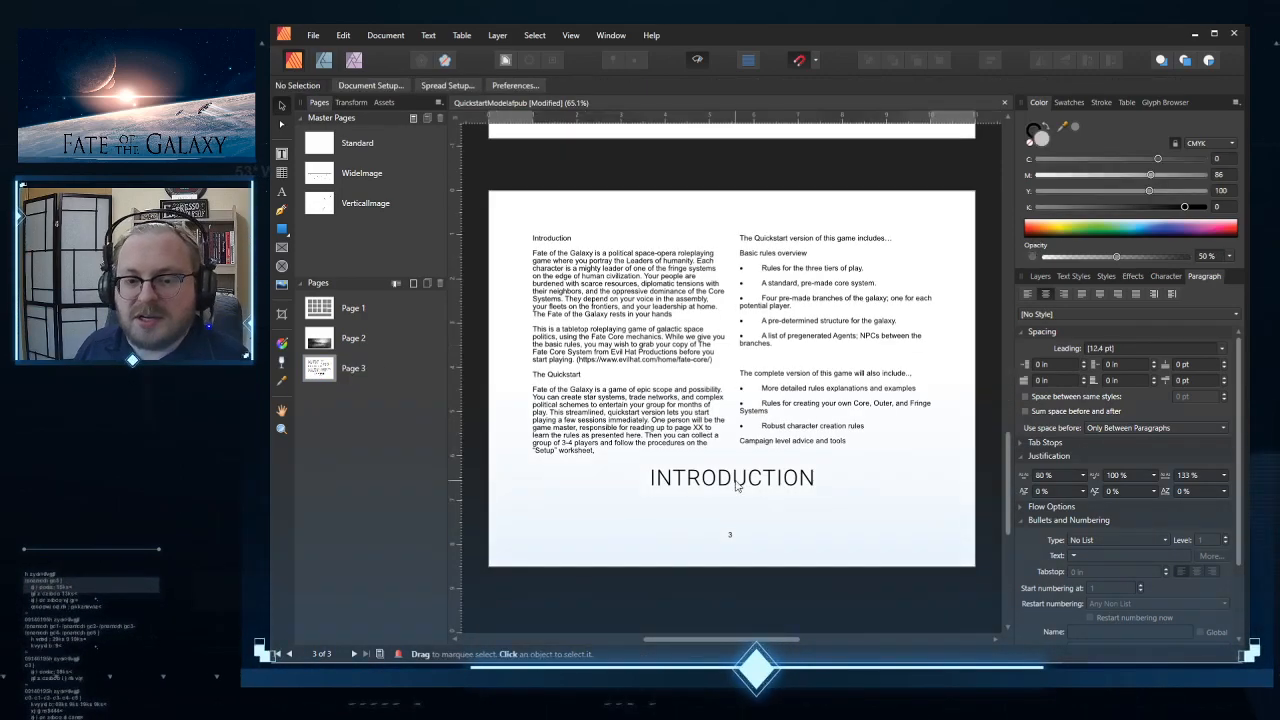
{"action": "left_click", "coordinate": [740, 475]}
{"action": "double_click", "coordinate": [736, 479]}
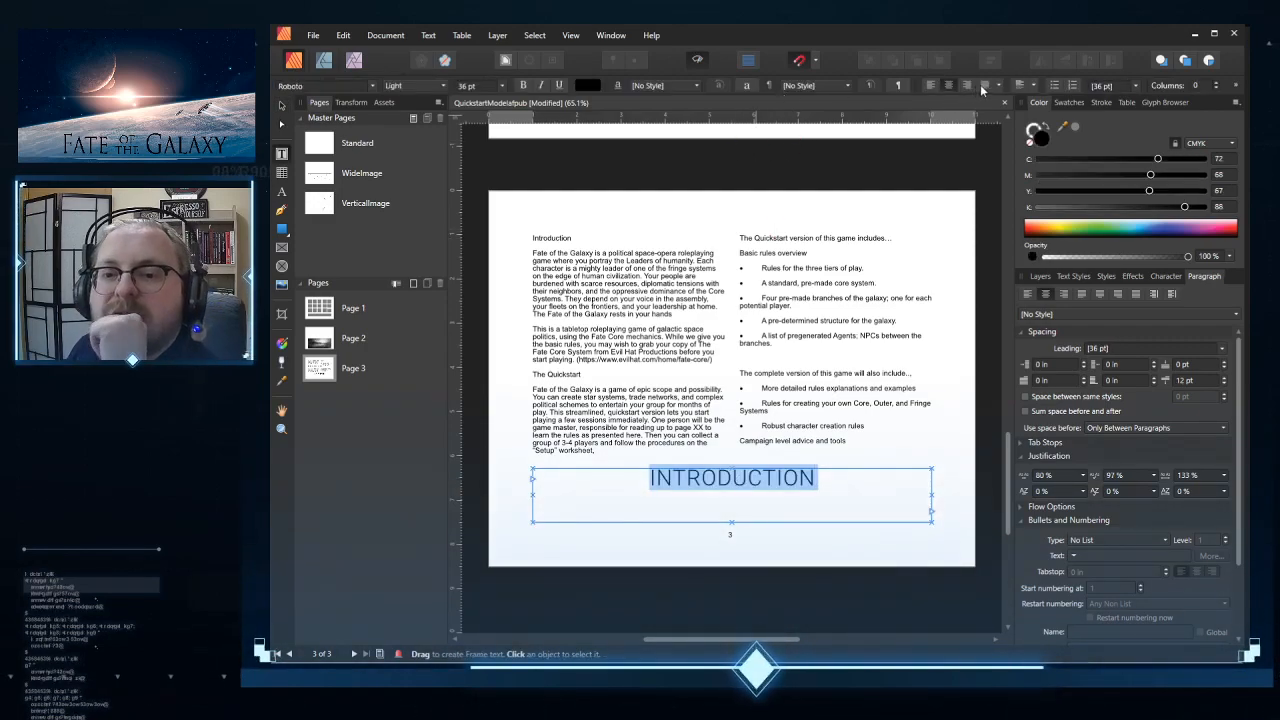
{"action": "left_click", "coordinate": [999, 85]}
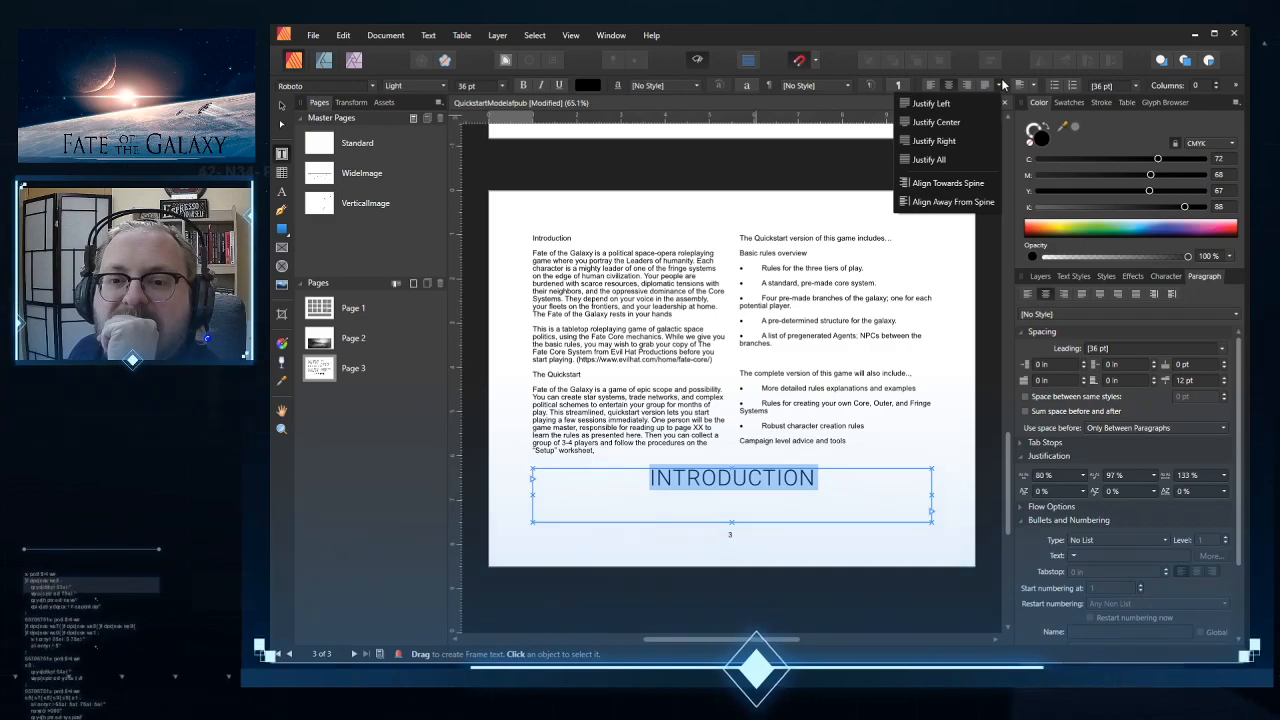
{"action": "left_click", "coordinate": [1034, 87]}
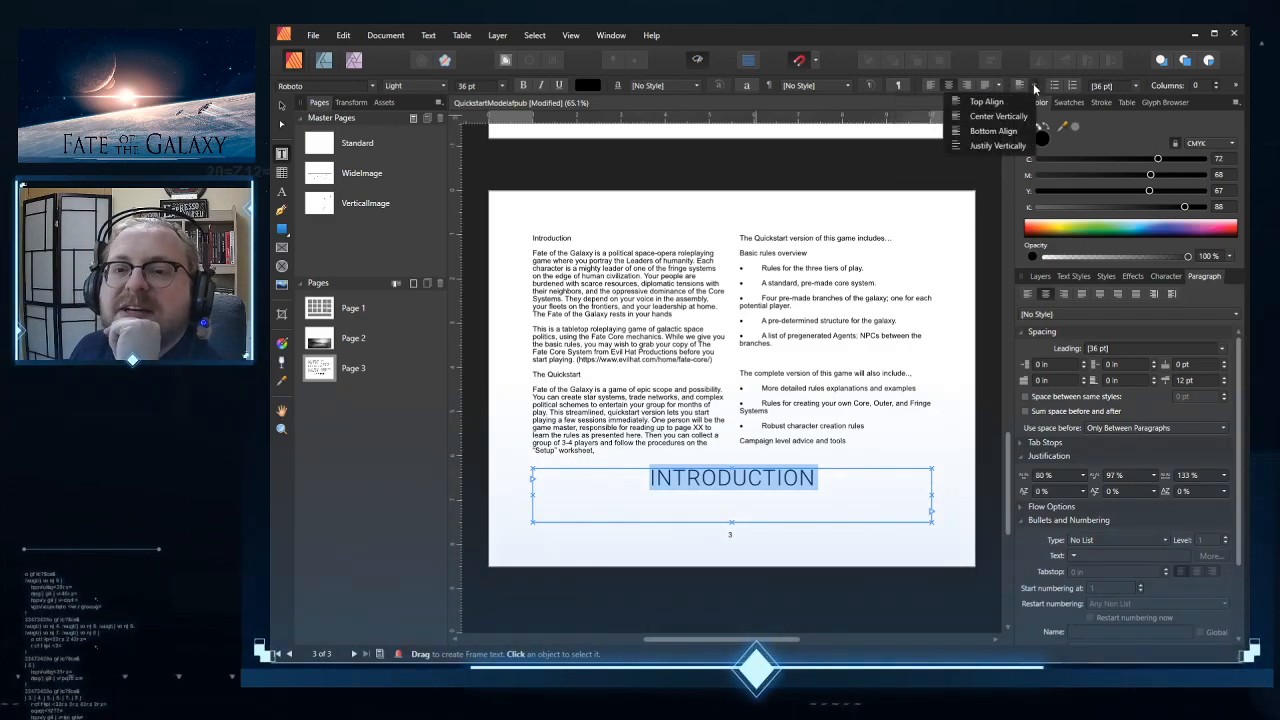
{"action": "left_click", "coordinate": [1014, 116]}
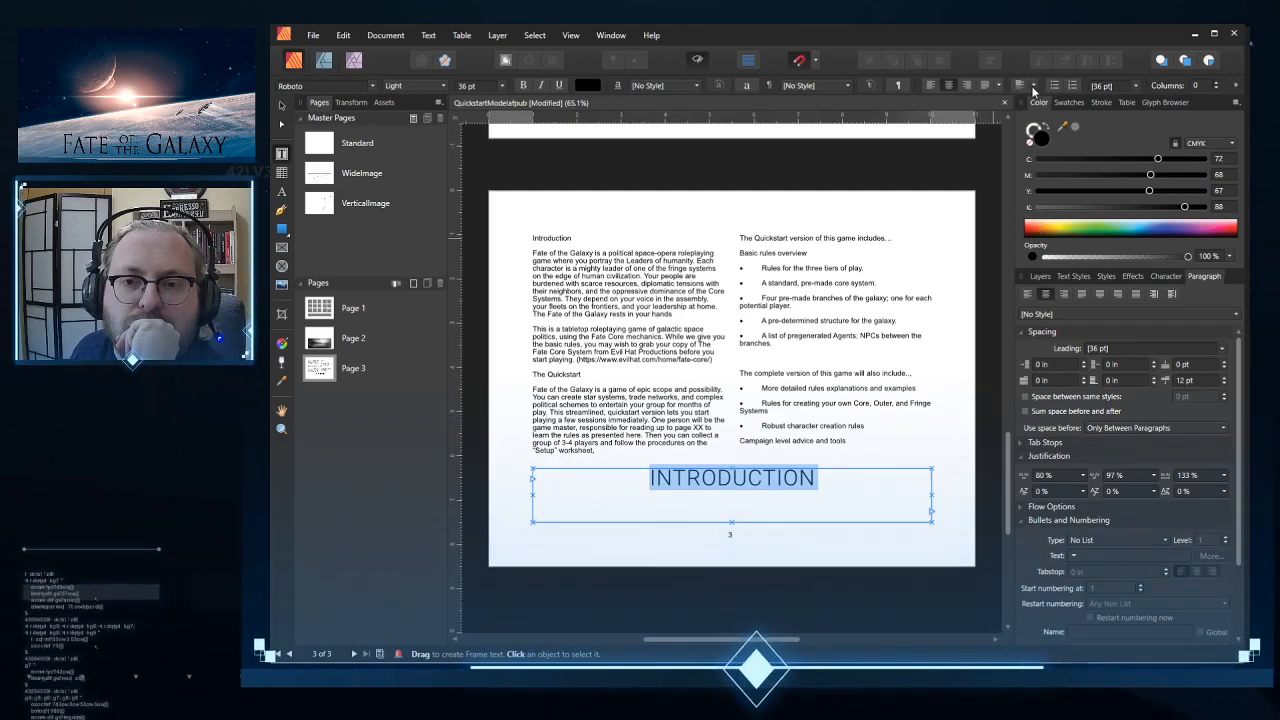
Step: Reselect the INTRODUCTION heading text in its frame on page 3 and retry the Center Vertically alignment
{"action": "left_click", "coordinate": [1034, 88]}
{"action": "left_click", "coordinate": [1004, 117]}
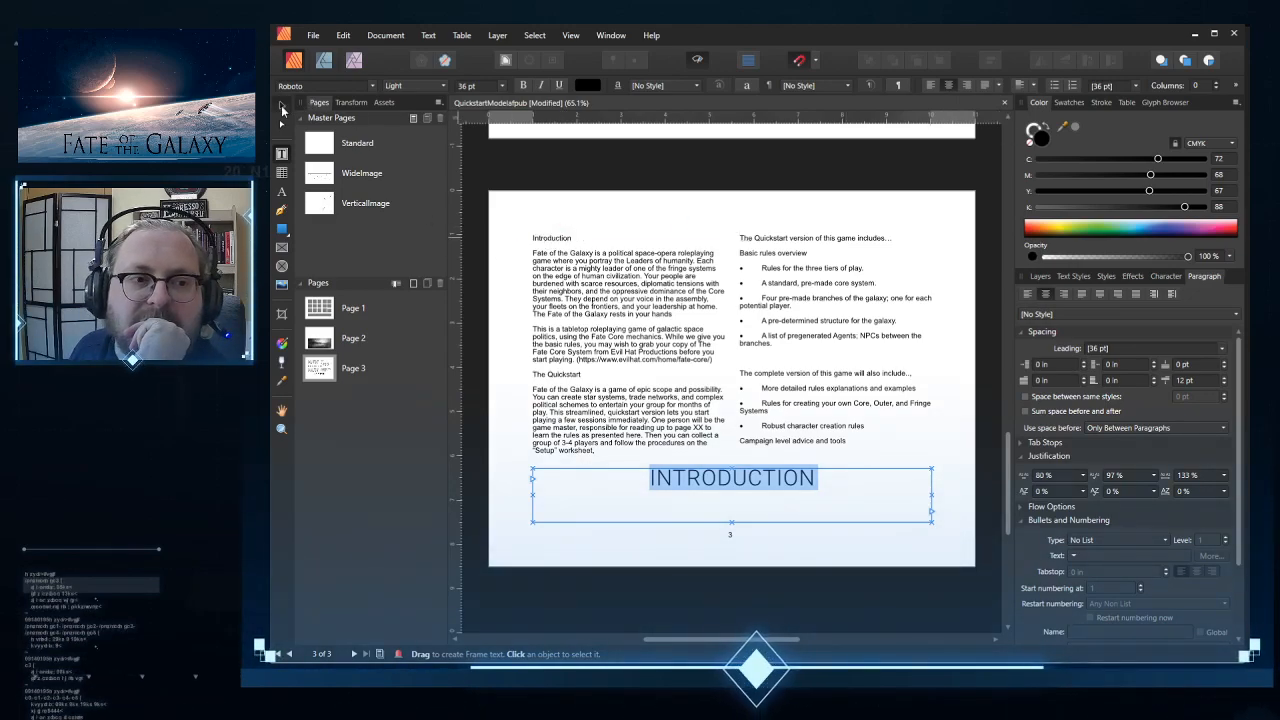
{"action": "left_click", "coordinate": [282, 106]}
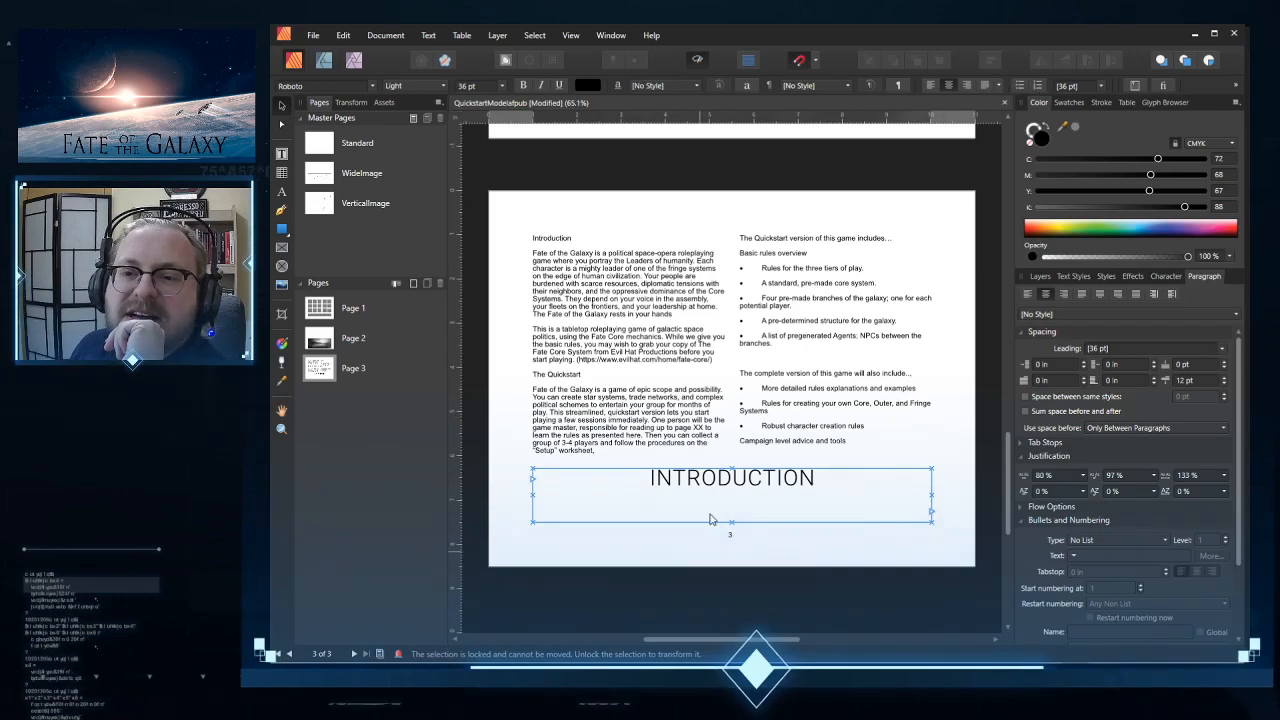
{"action": "double_click", "coordinate": [725, 485]}
{"action": "double_click", "coordinate": [726, 484]}
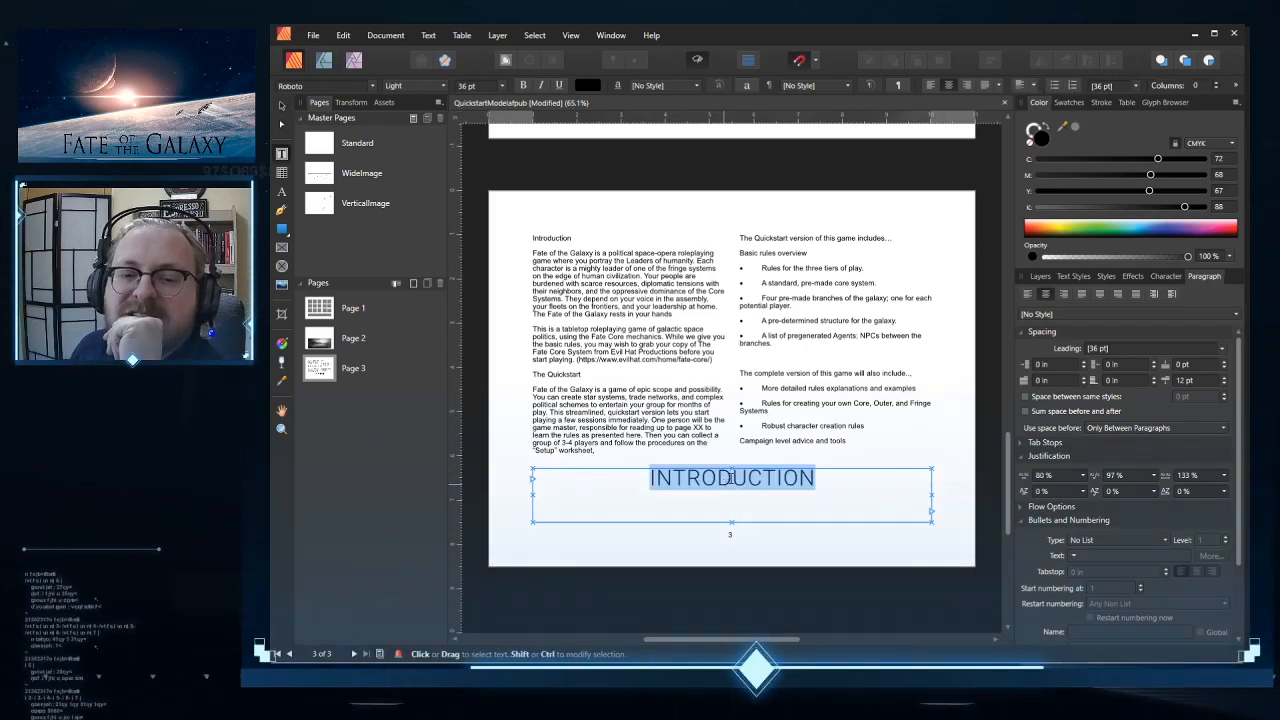
{"action": "left_click", "coordinate": [1031, 85]}
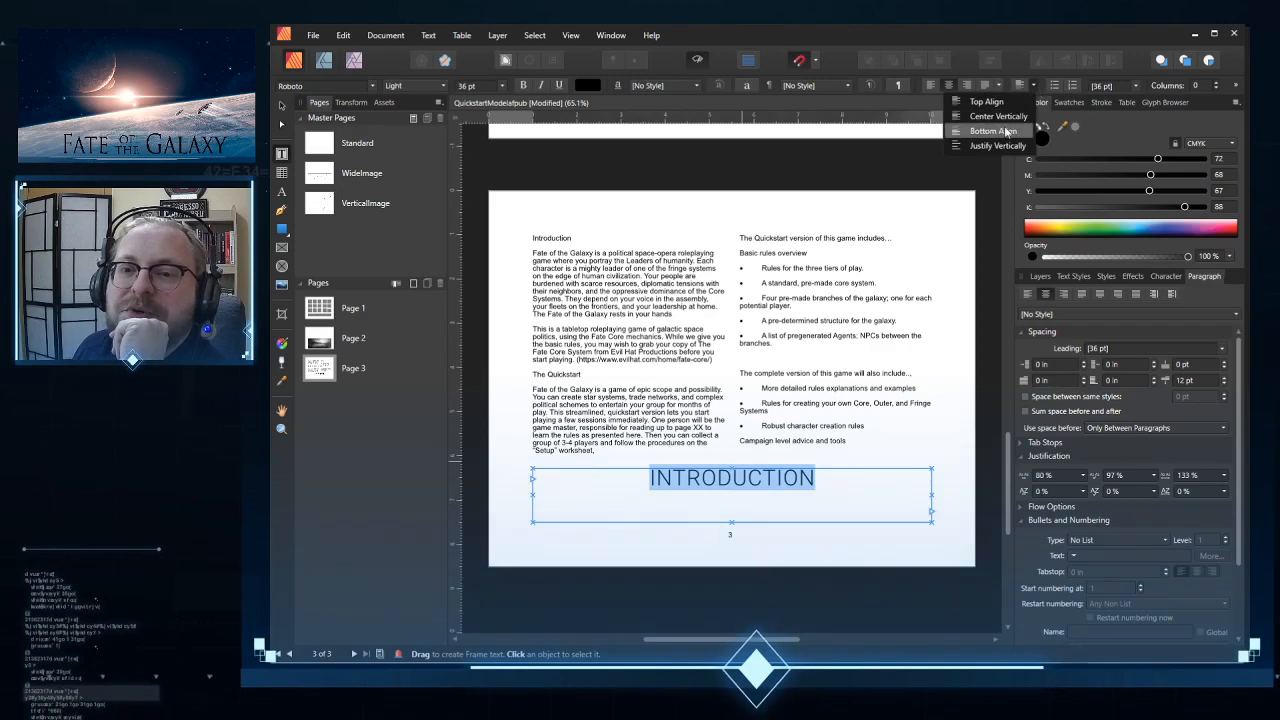
{"action": "left_click", "coordinate": [1011, 117]}
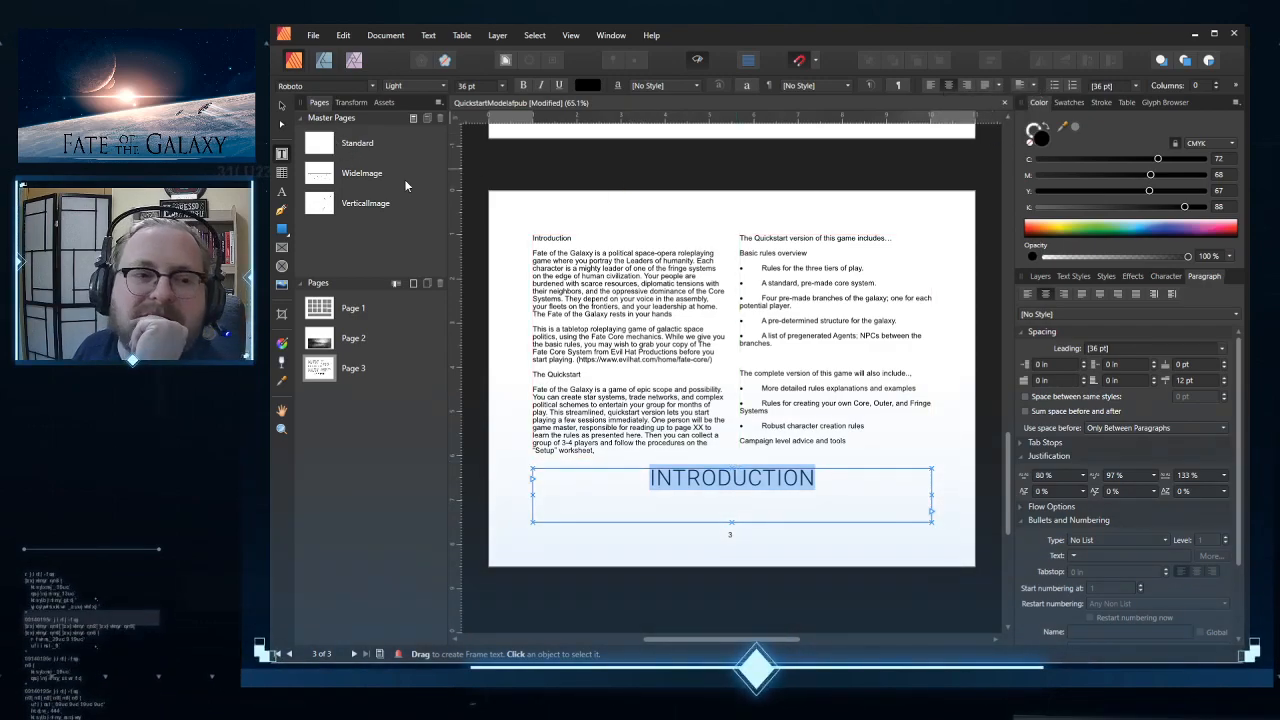
Step: Try to bottom-align the INTRODUCTION heading within its text frame on page 3
{"action": "left_click", "coordinate": [834, 473]}
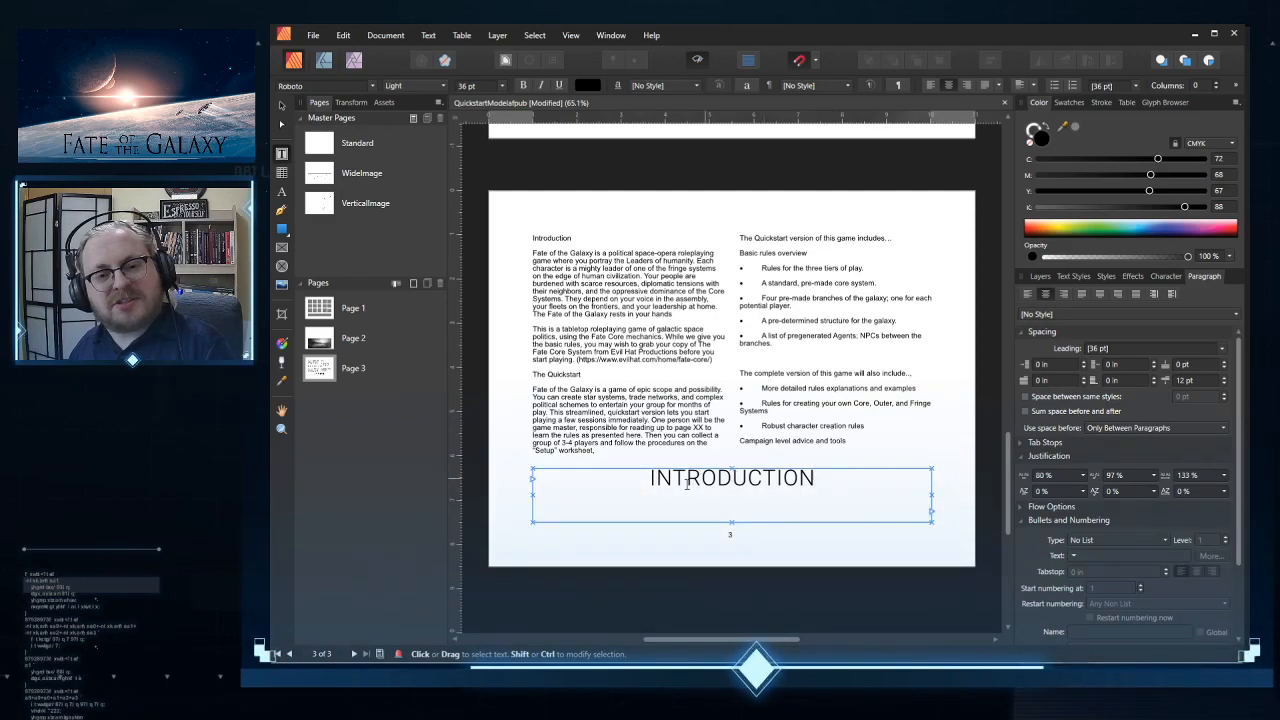
{"action": "left_click", "coordinate": [281, 106]}
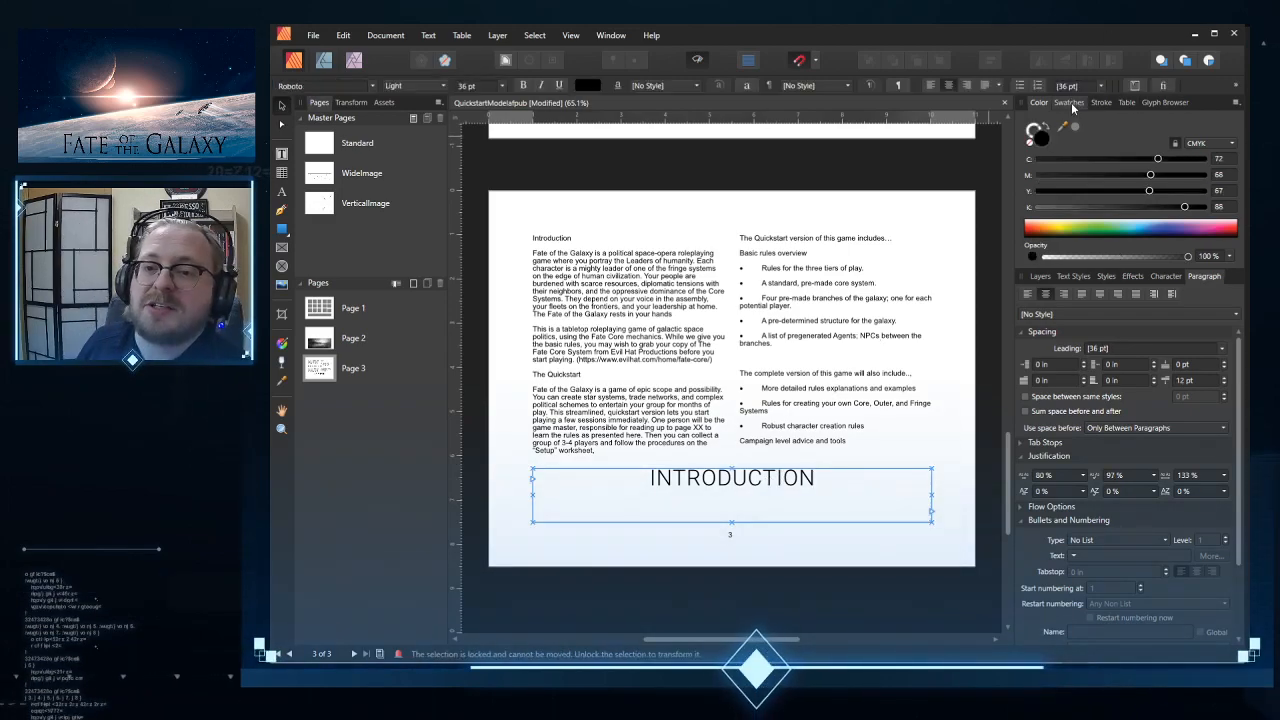
{"action": "double_click", "coordinate": [688, 478]}
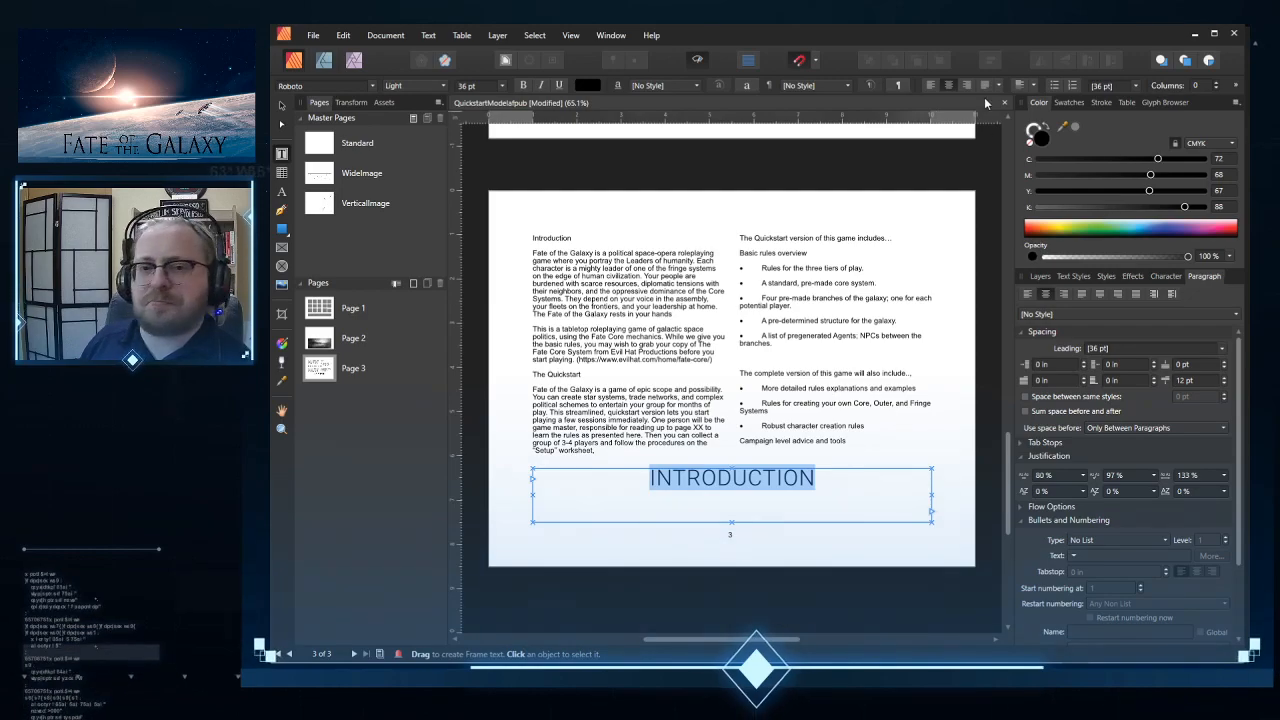
{"action": "left_click", "coordinate": [1031, 86]}
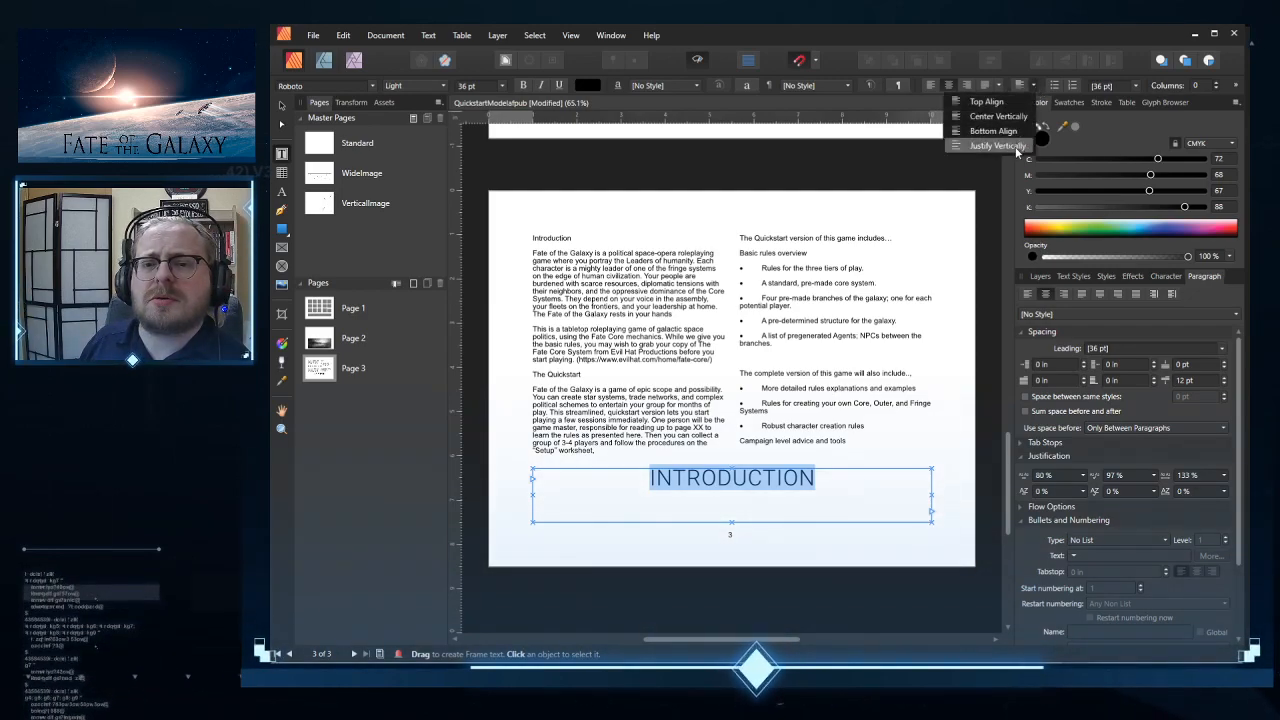
{"action": "left_click", "coordinate": [1020, 131]}
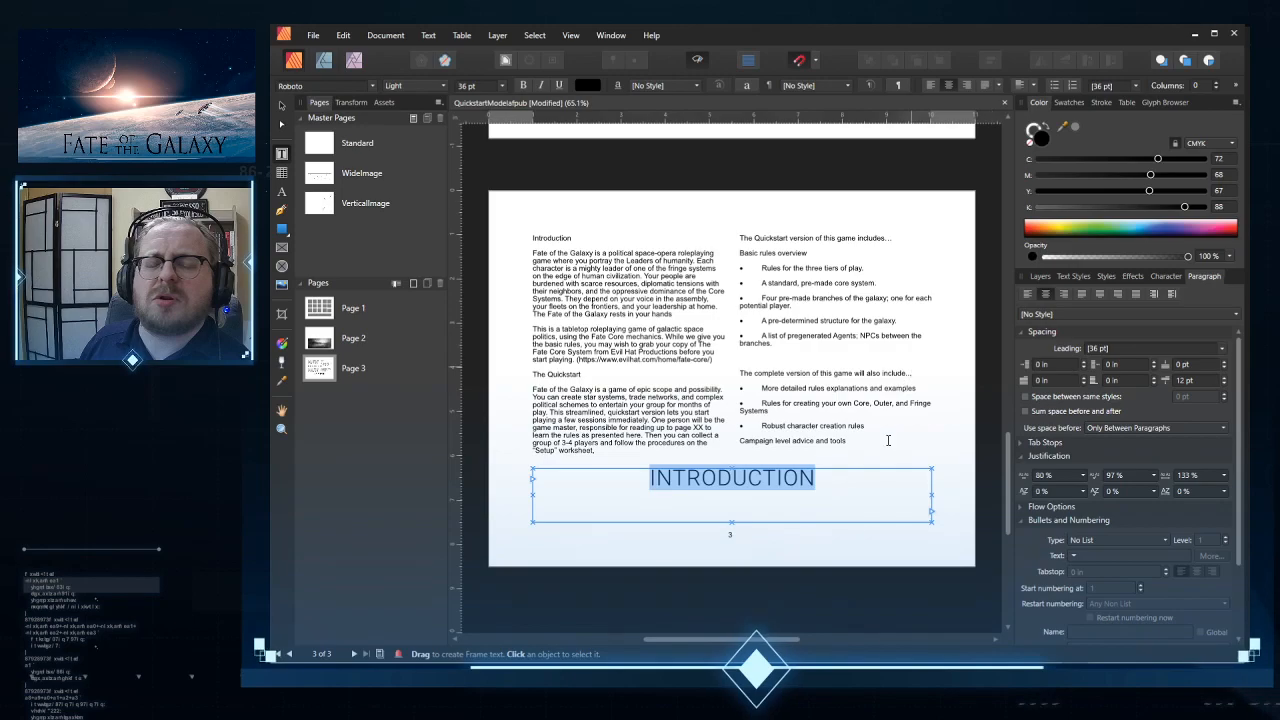
Step: Check the INTRODUCTION frame among the Standard master's layers and try Center Vertically on it again
{"action": "left_click", "coordinate": [1042, 277]}
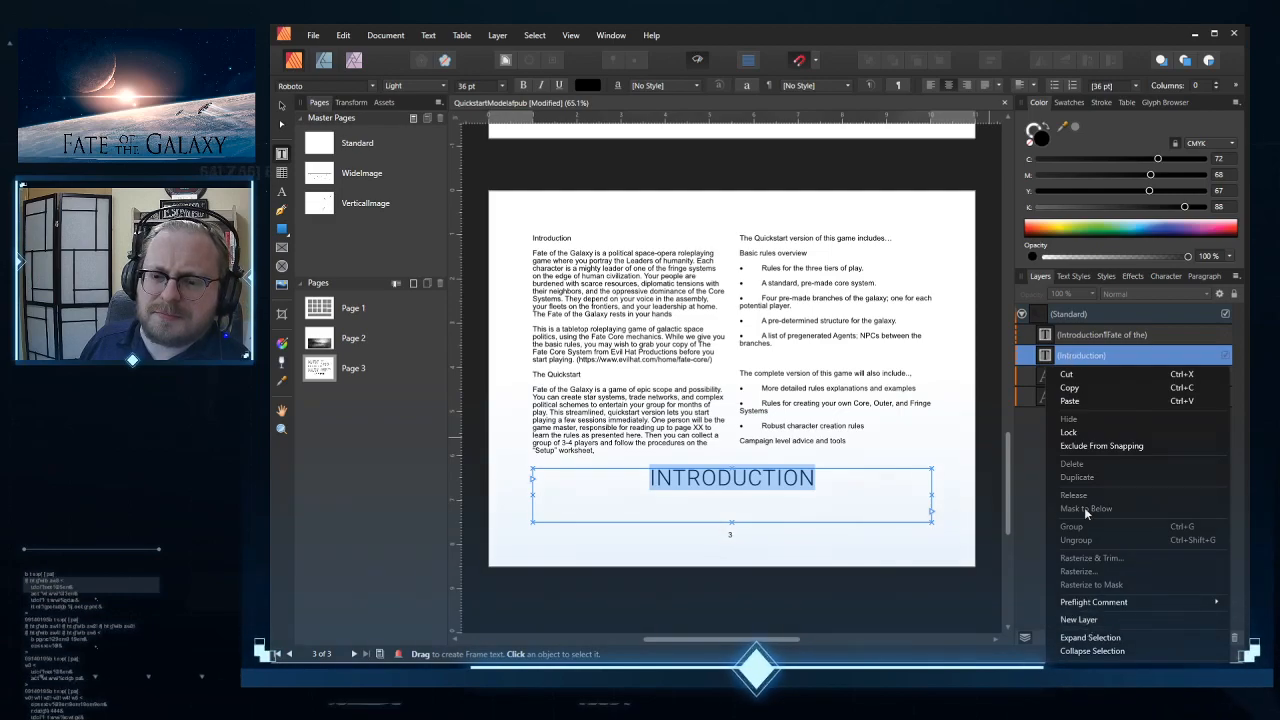
{"action": "left_click", "coordinate": [1020, 85]}
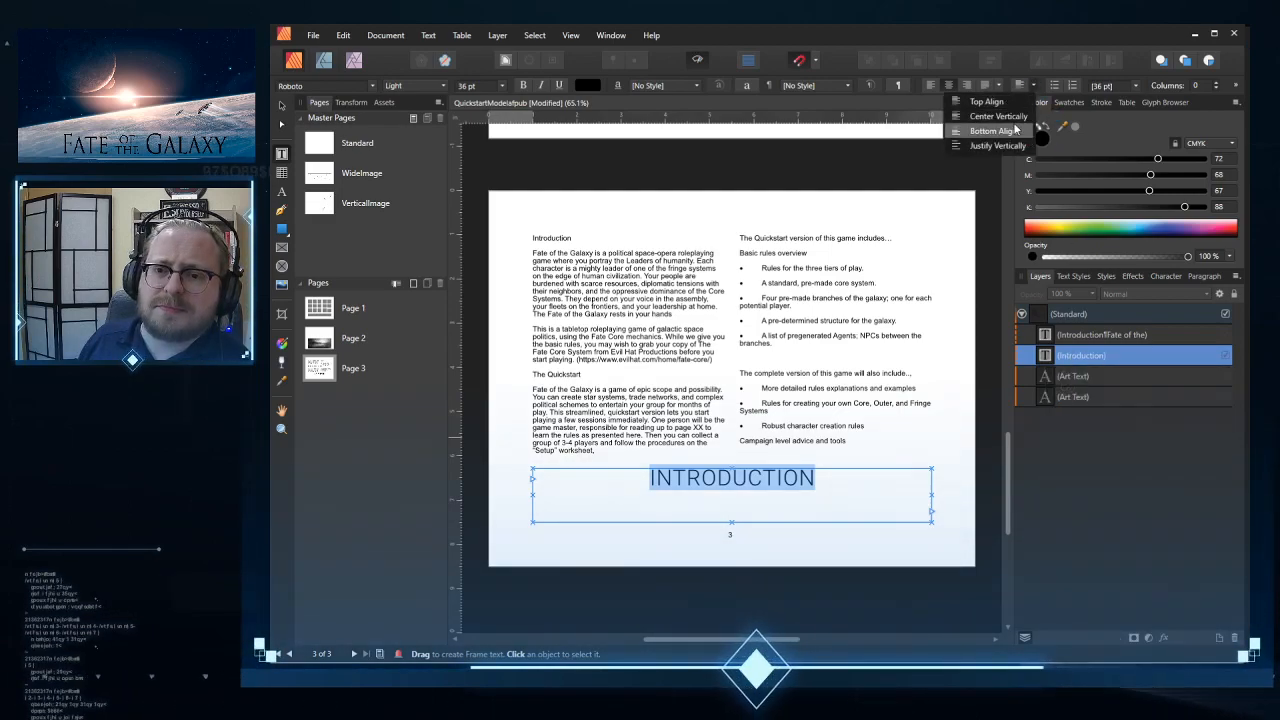
{"action": "left_click", "coordinate": [1014, 117]}
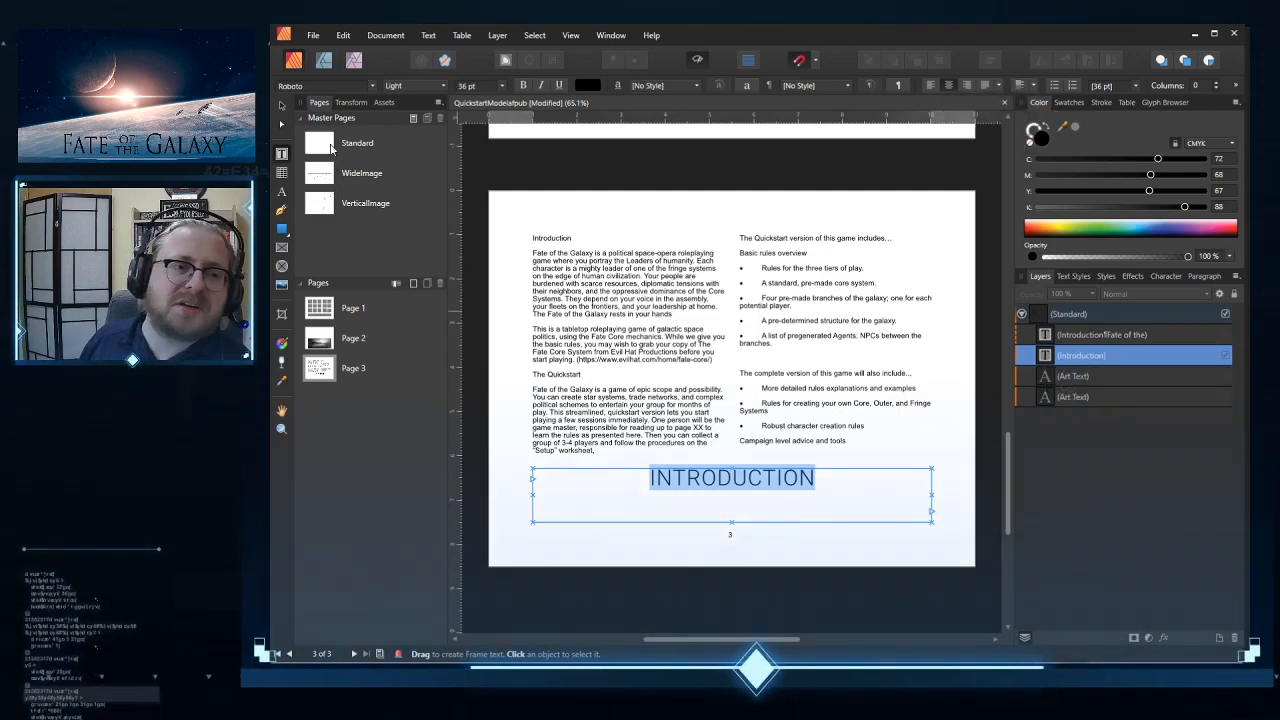
{"action": "left_click", "coordinate": [851, 614]}
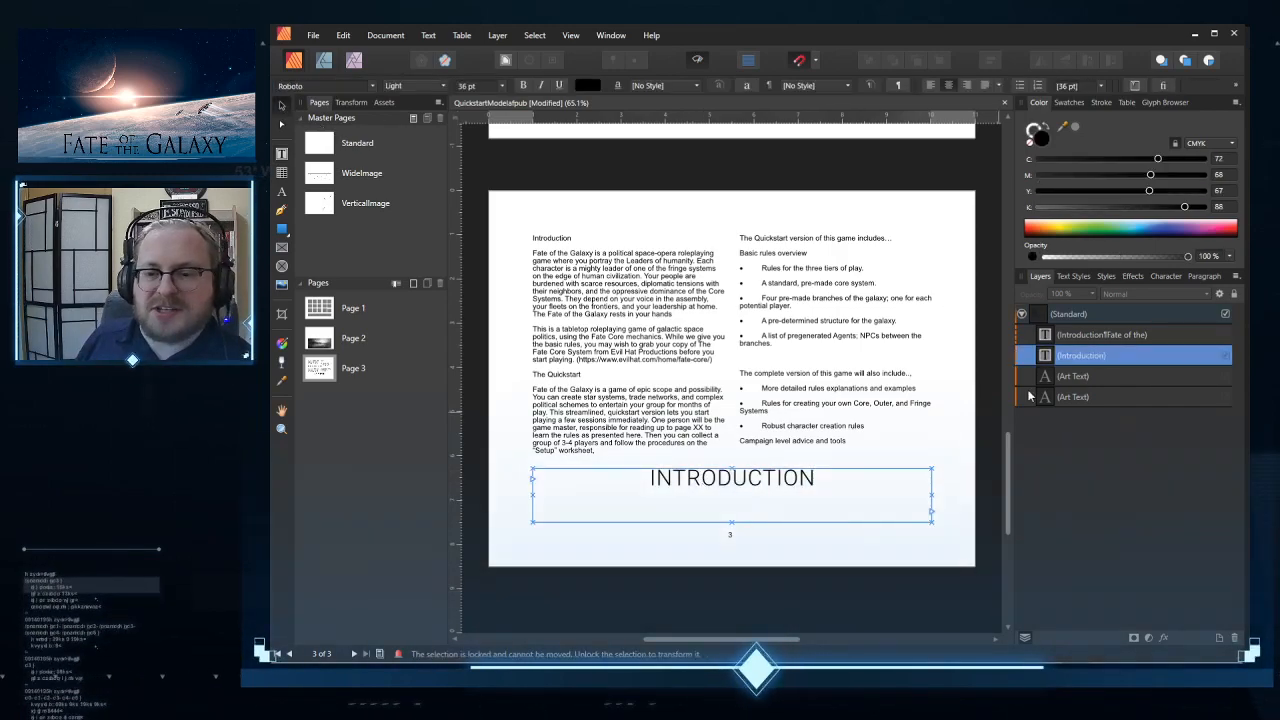
Step: Edit page 3's Standard master layer detached and center the INTRODUCTION heading vertically in its frame
{"action": "right_click", "coordinate": [1091, 316]}
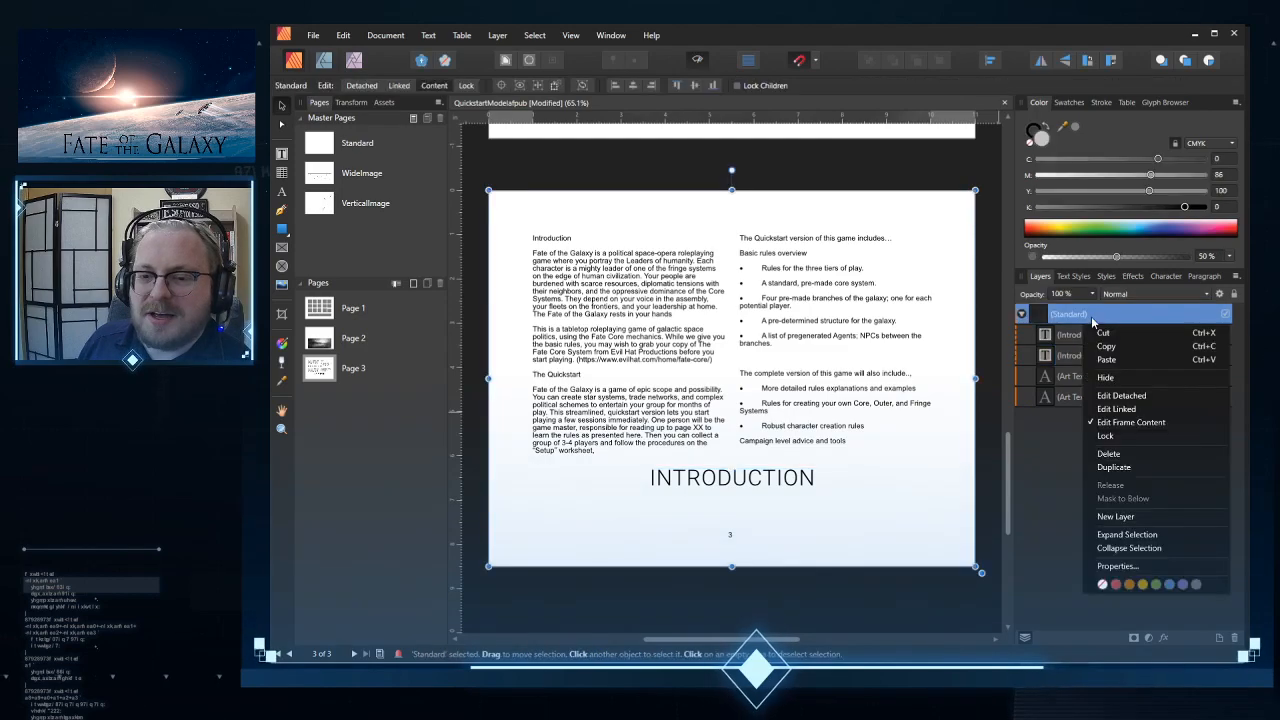
{"action": "left_click", "coordinate": [1120, 396]}
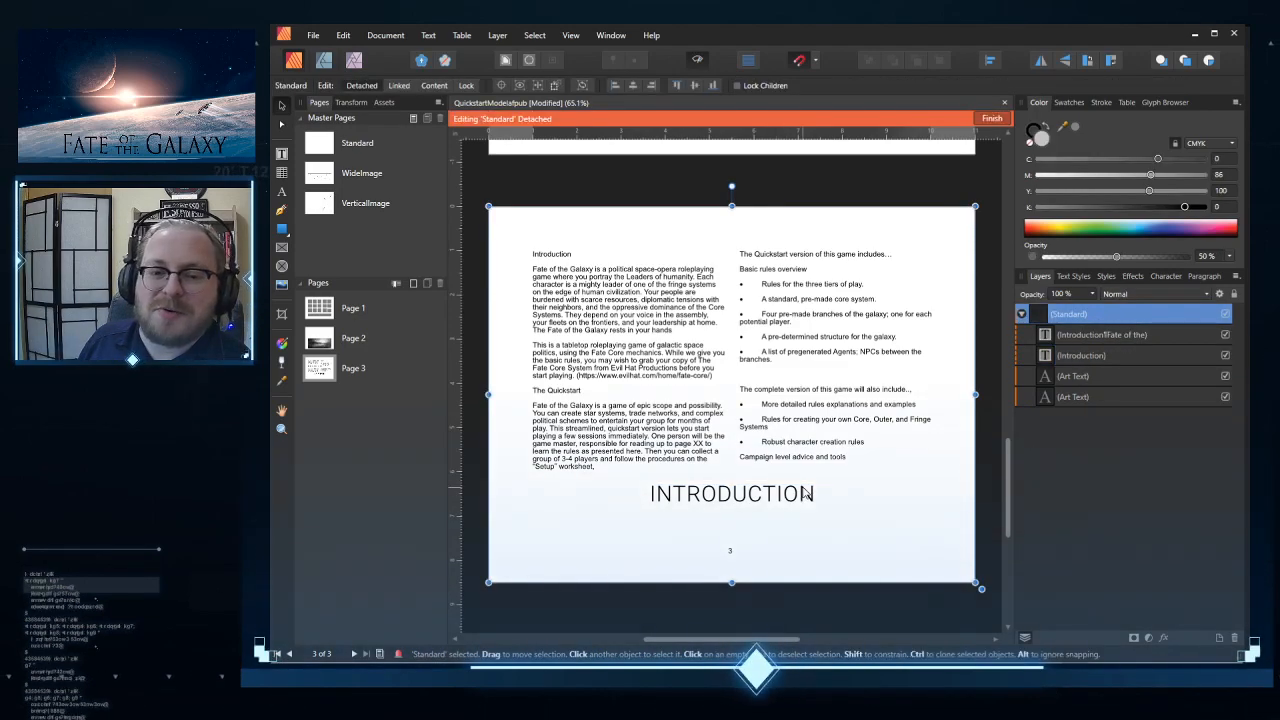
{"action": "left_click", "coordinate": [806, 494]}
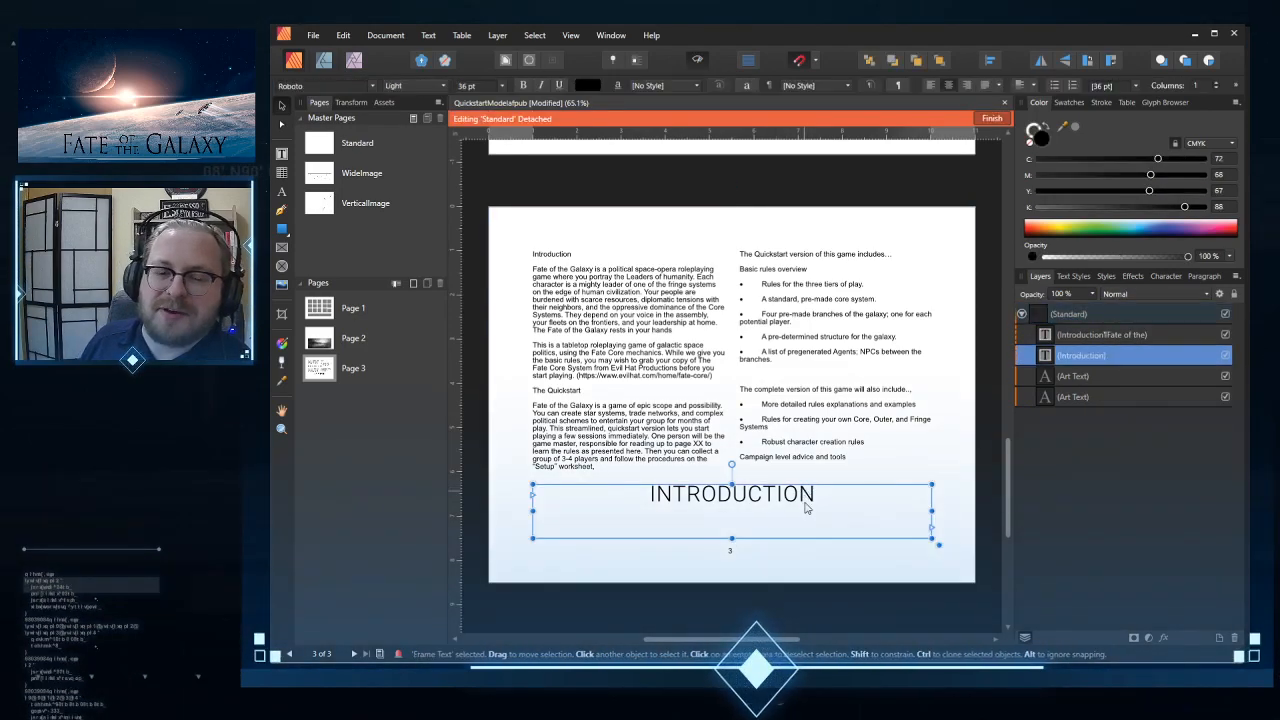
{"action": "left_click", "coordinate": [1029, 85]}
{"action": "left_click", "coordinate": [1022, 117]}
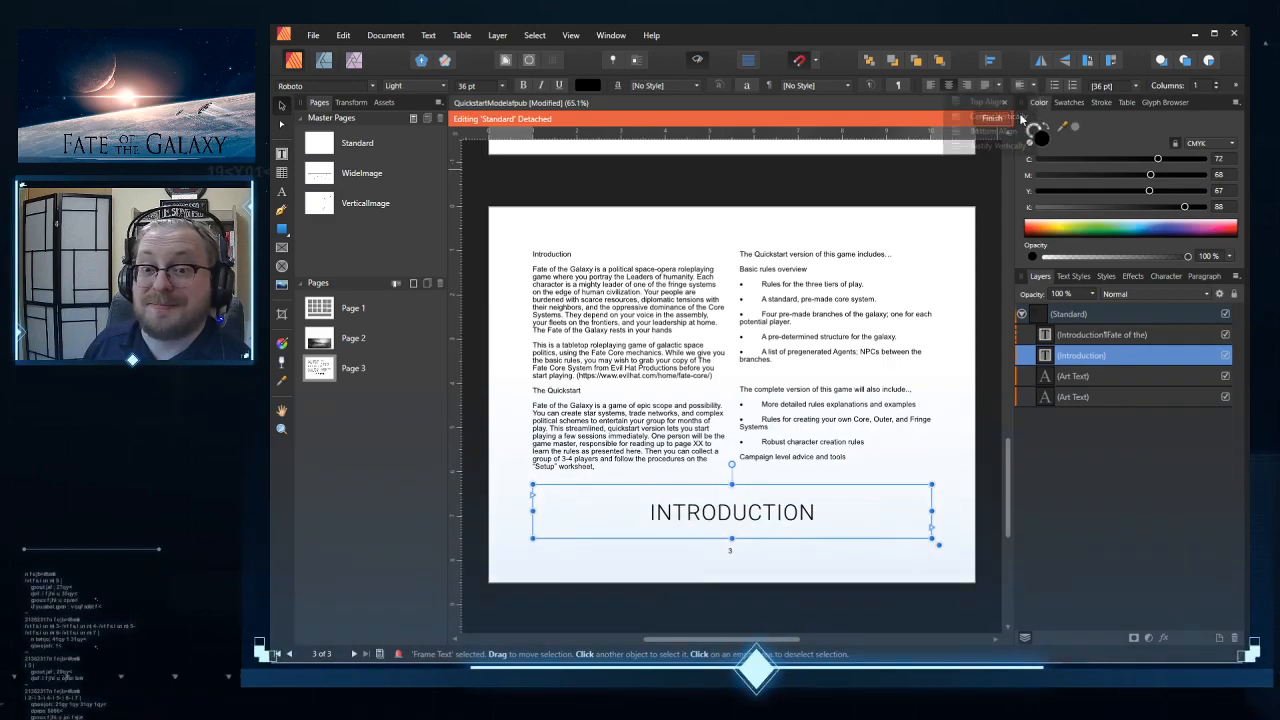
{"action": "left_click", "coordinate": [890, 582]}
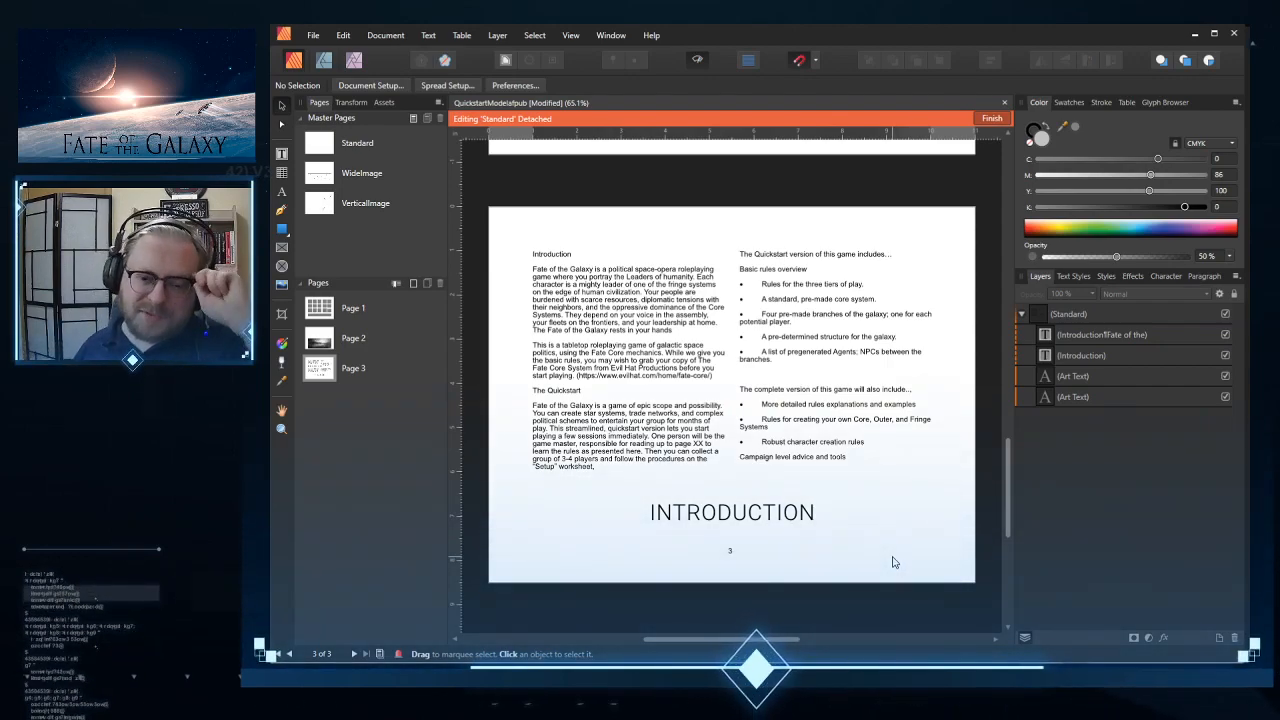
Step: Finish the detached editing of the Standard master on page 3
{"action": "left_click", "coordinate": [760, 520]}
{"action": "double_click", "coordinate": [760, 520]}
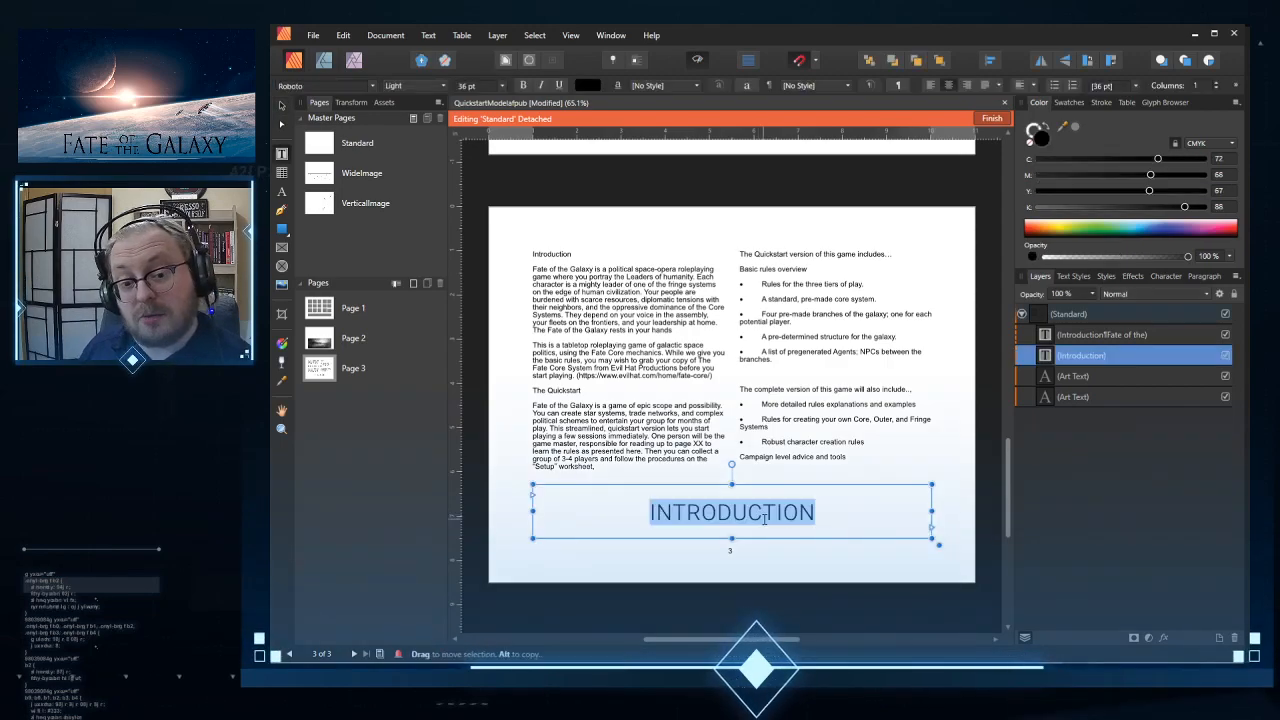
{"action": "left_click", "coordinate": [1003, 119]}
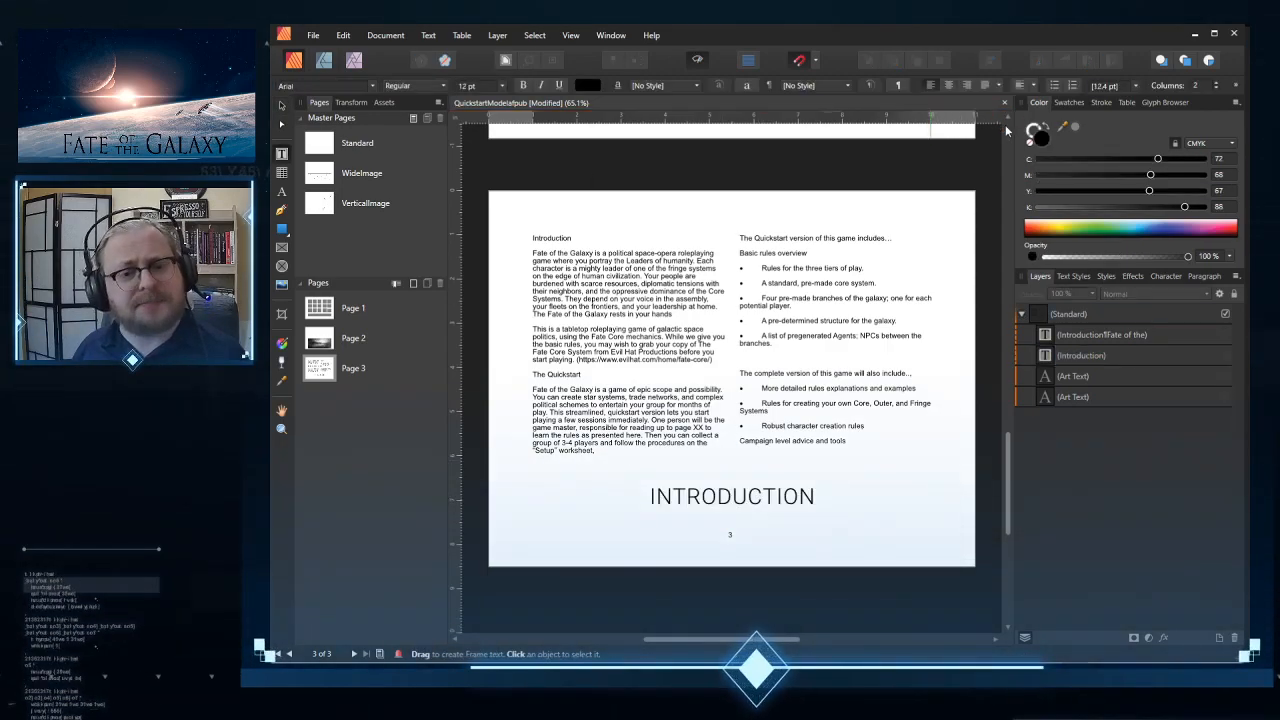
Step: Preview different fonts on the selected INTRODUCTION heading and set it to Saxo Grammaticus
{"action": "left_click", "coordinate": [737, 497]}
{"action": "double_click", "coordinate": [737, 497]}
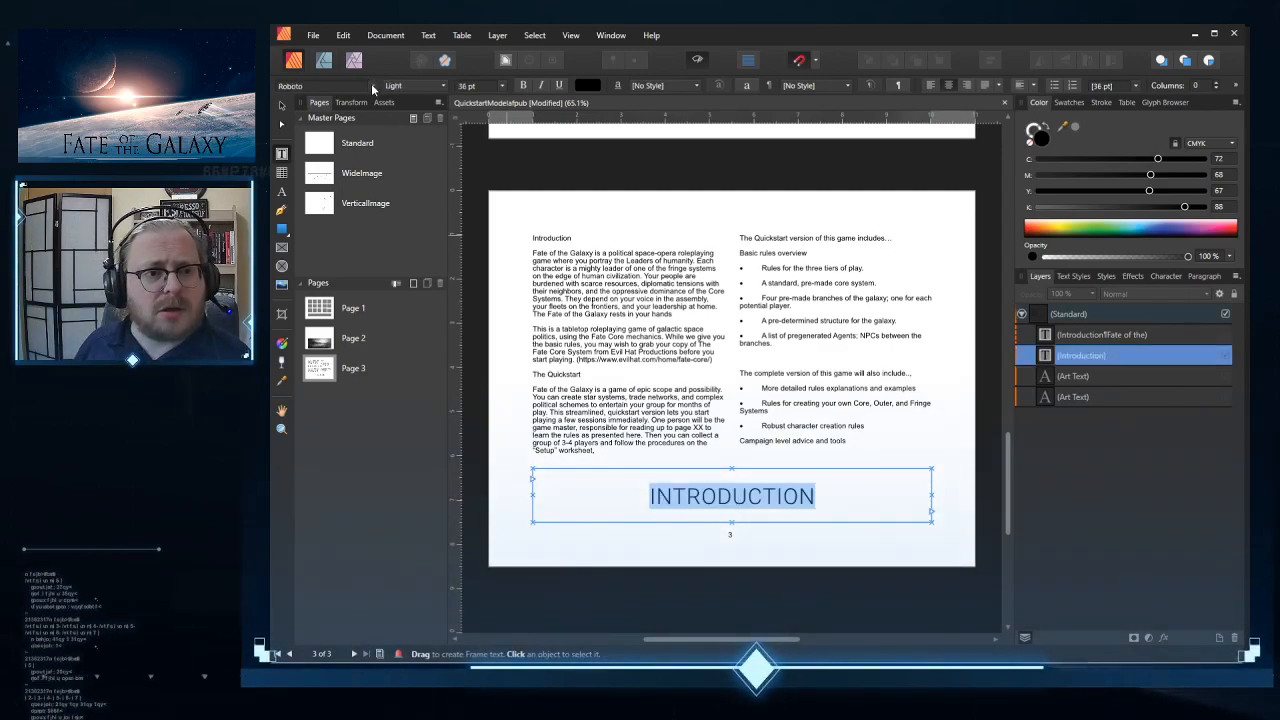
{"action": "left_click", "coordinate": [373, 87]}
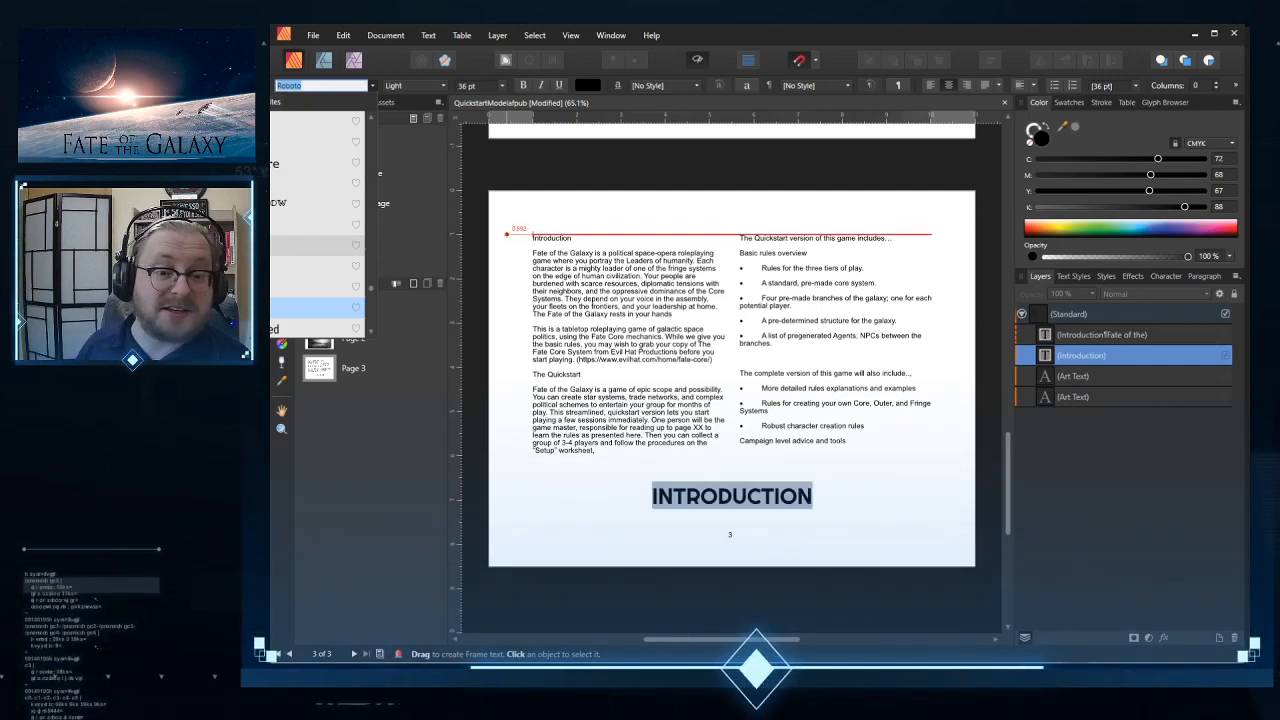
{"action": "scroll", "coordinate": [271, 254], "scroll_direction": "down", "scroll_amount": 3}
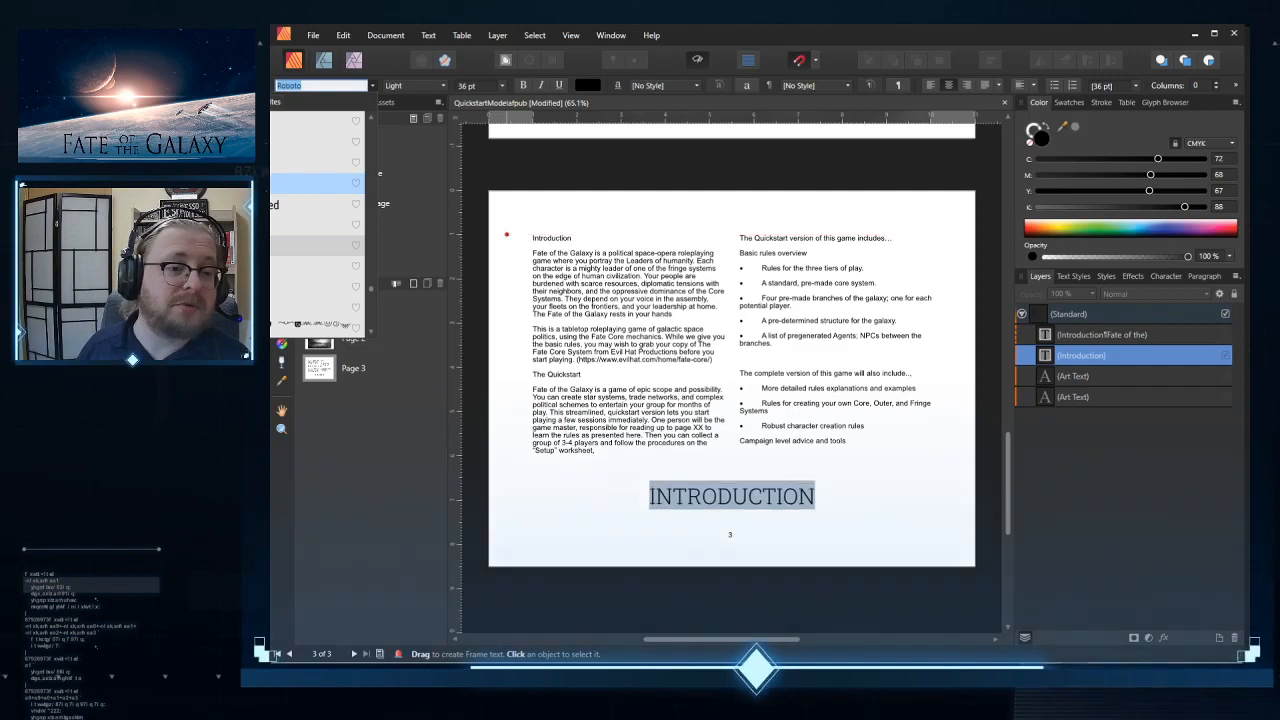
{"action": "scroll", "coordinate": [286, 215], "scroll_direction": "down", "scroll_amount": 1}
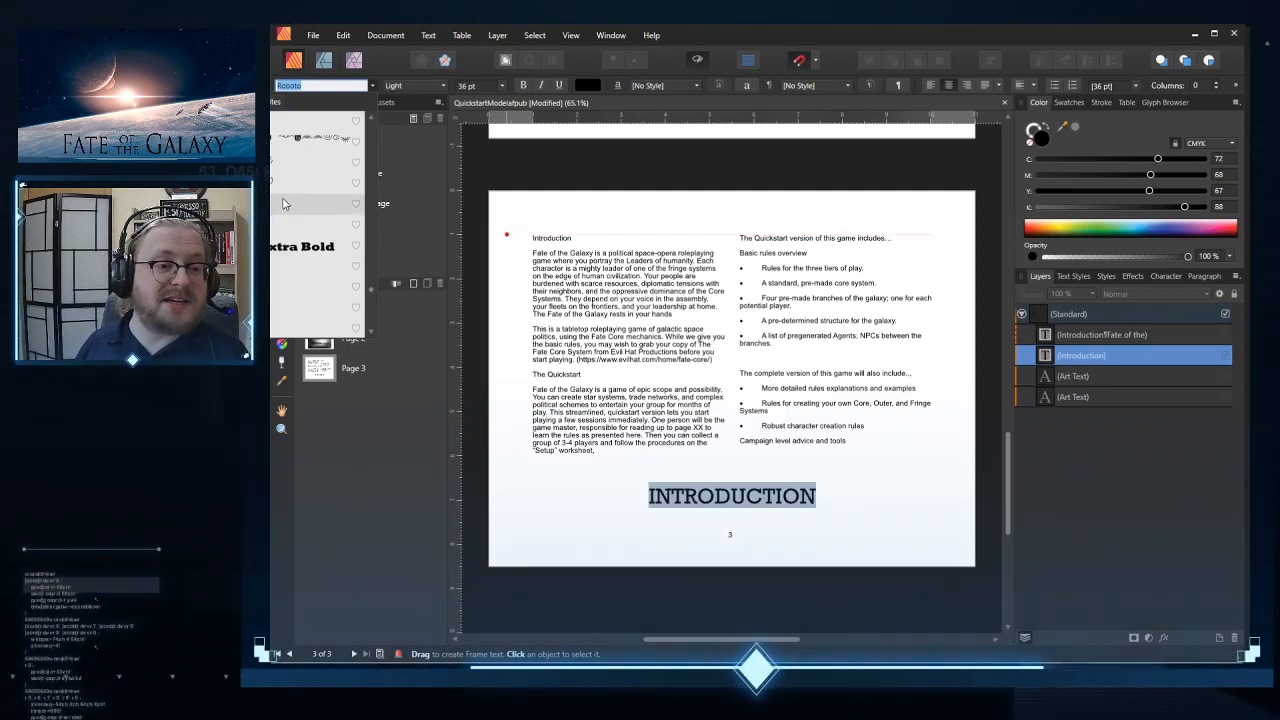
{"action": "scroll", "coordinate": [278, 313], "scroll_direction": "down", "scroll_amount": 1}
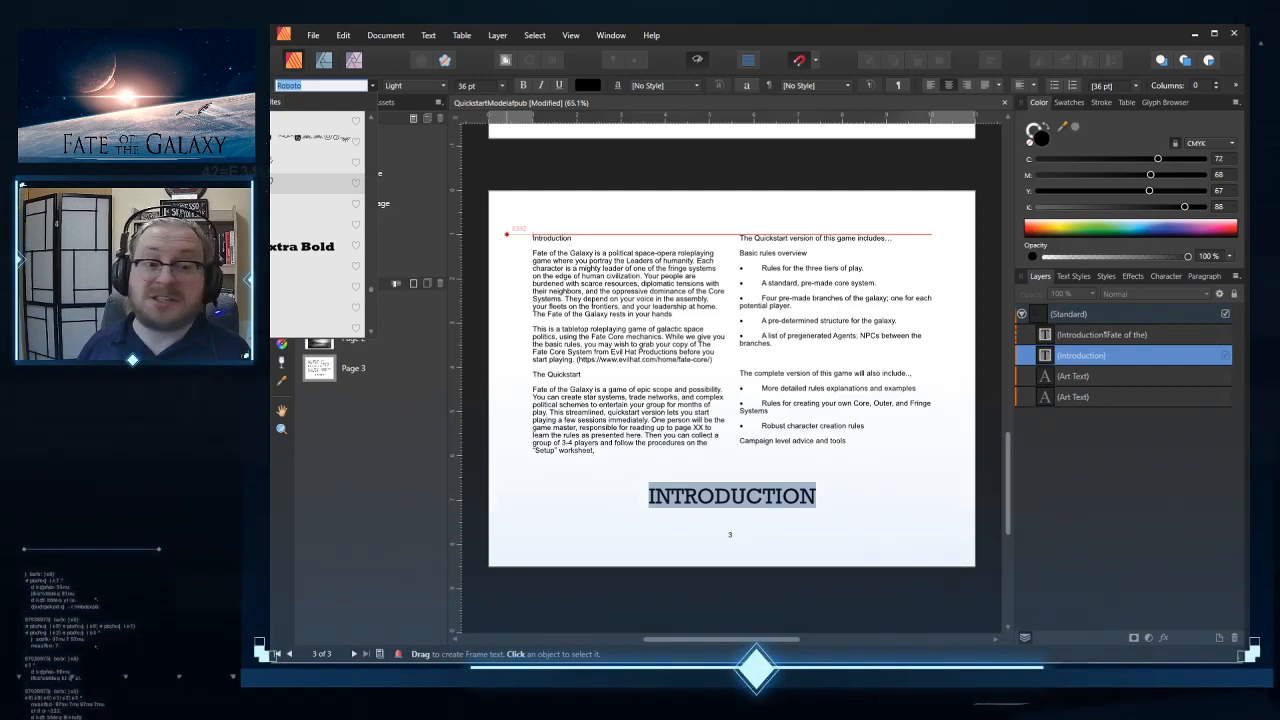
{"action": "scroll", "coordinate": [278, 309], "scroll_direction": "down", "scroll_amount": 3}
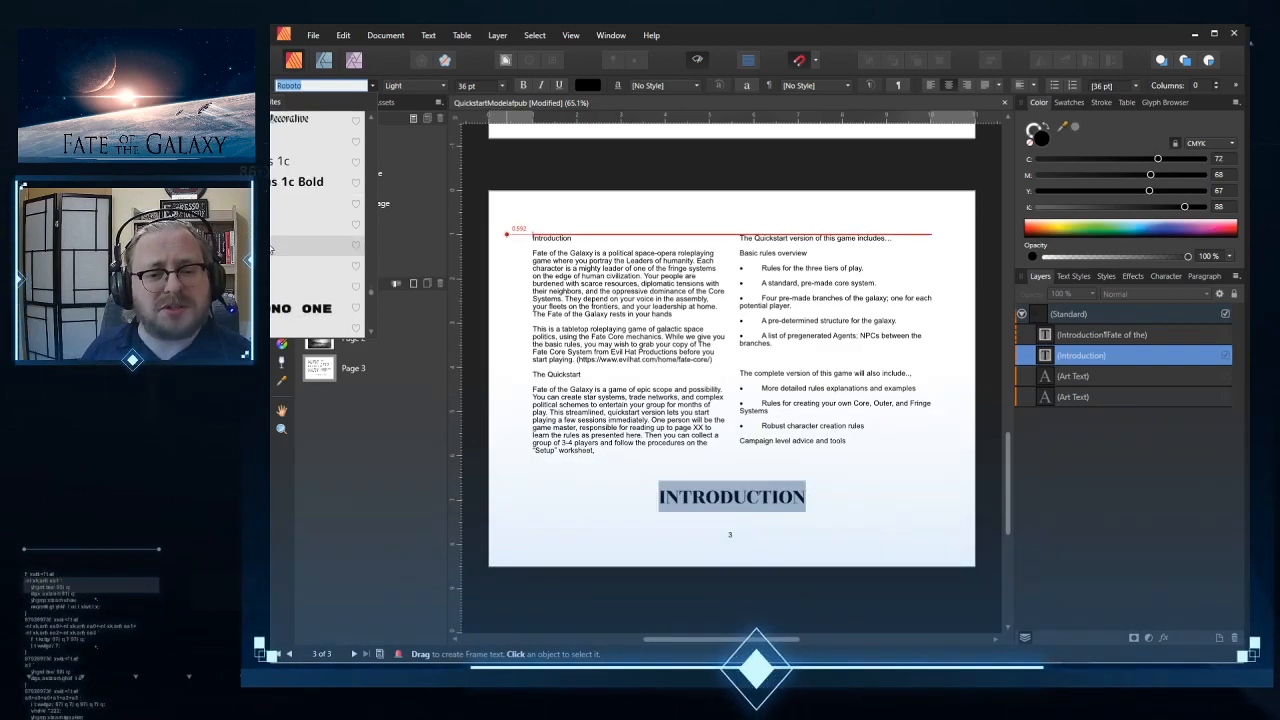
{"action": "scroll", "coordinate": [271, 250], "scroll_direction": "down", "scroll_amount": 5}
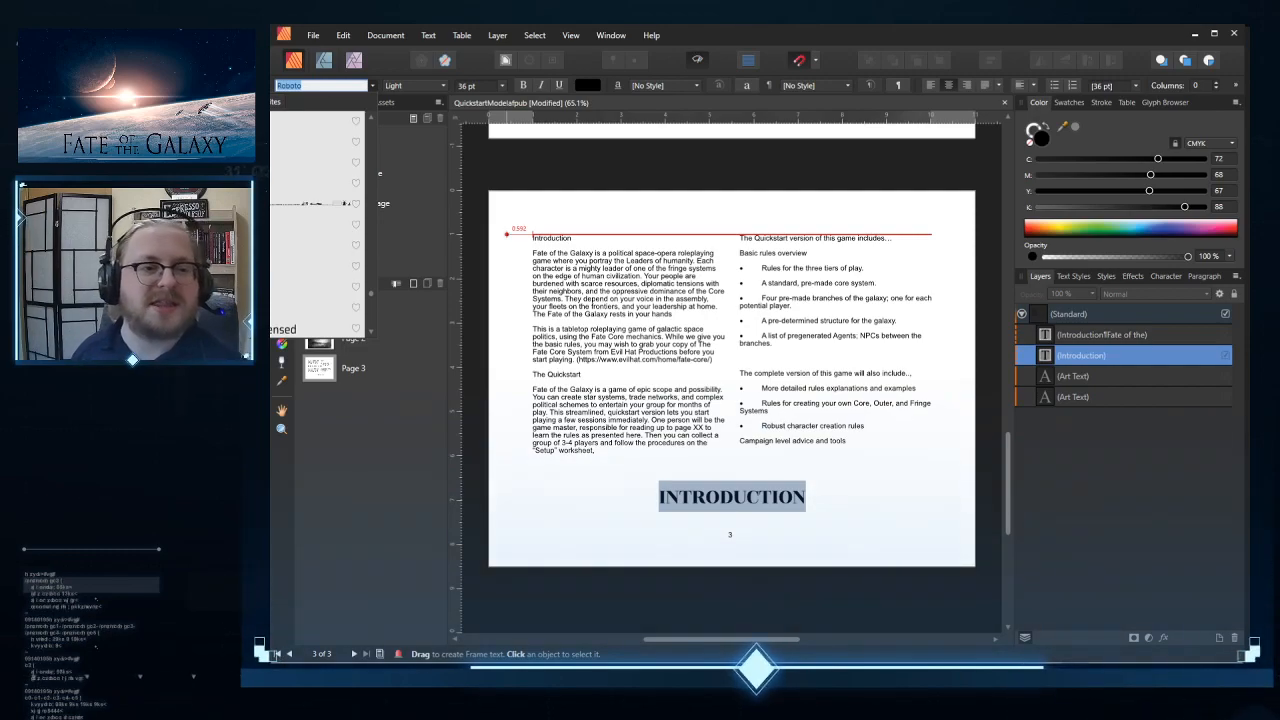
{"action": "scroll", "coordinate": [300, 246], "scroll_direction": "down", "scroll_amount": 4}
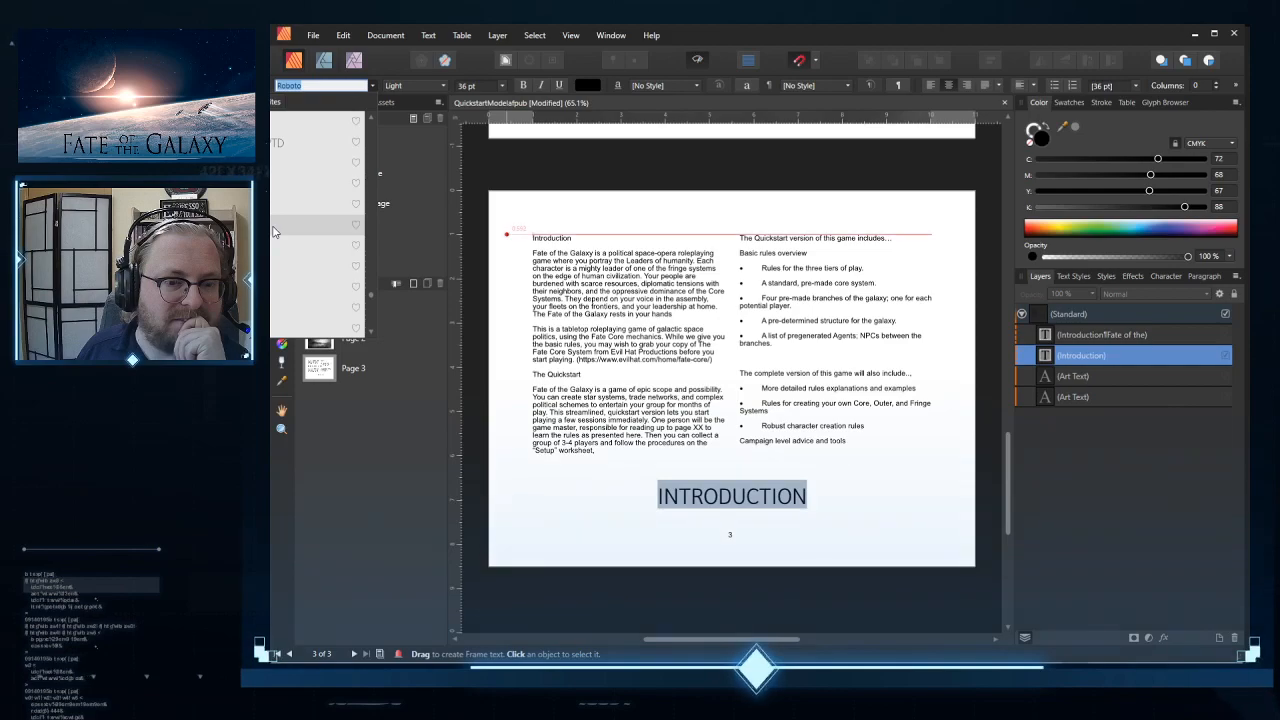
{"action": "scroll", "coordinate": [275, 232], "scroll_direction": "down", "scroll_amount": 3}
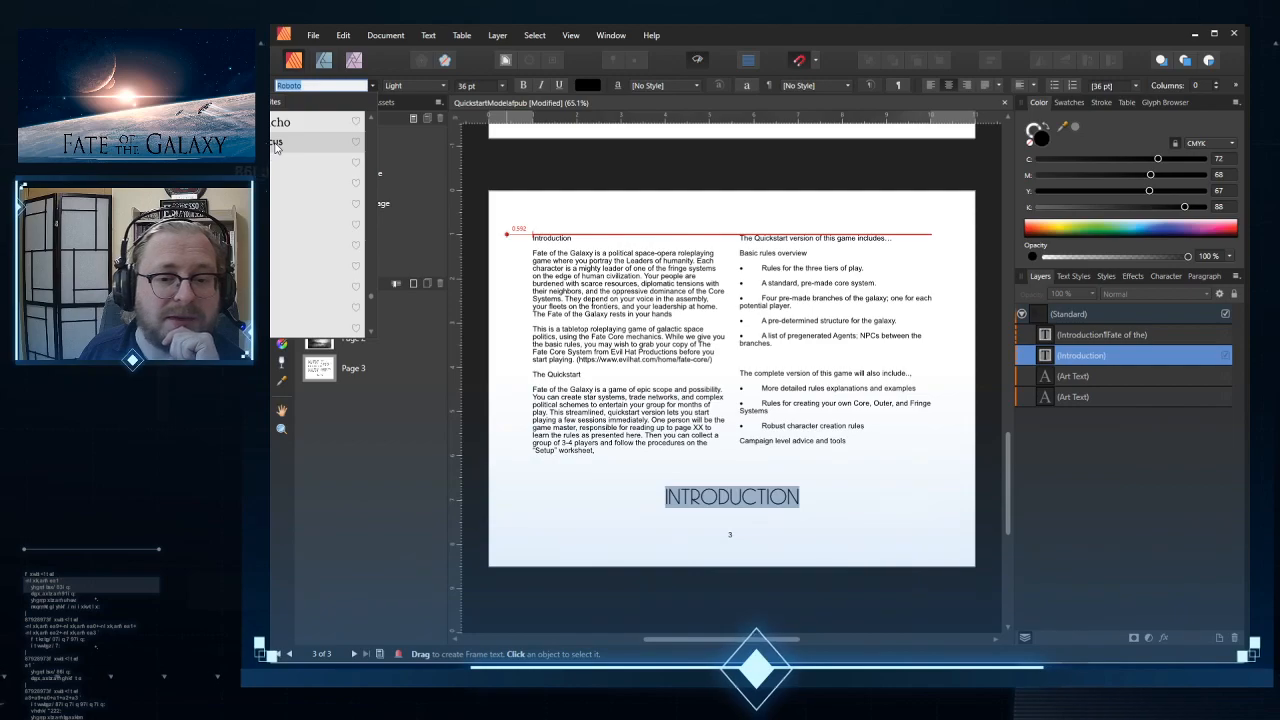
{"action": "left_click", "coordinate": [276, 144]}
{"action": "key", "text": "Escape"}
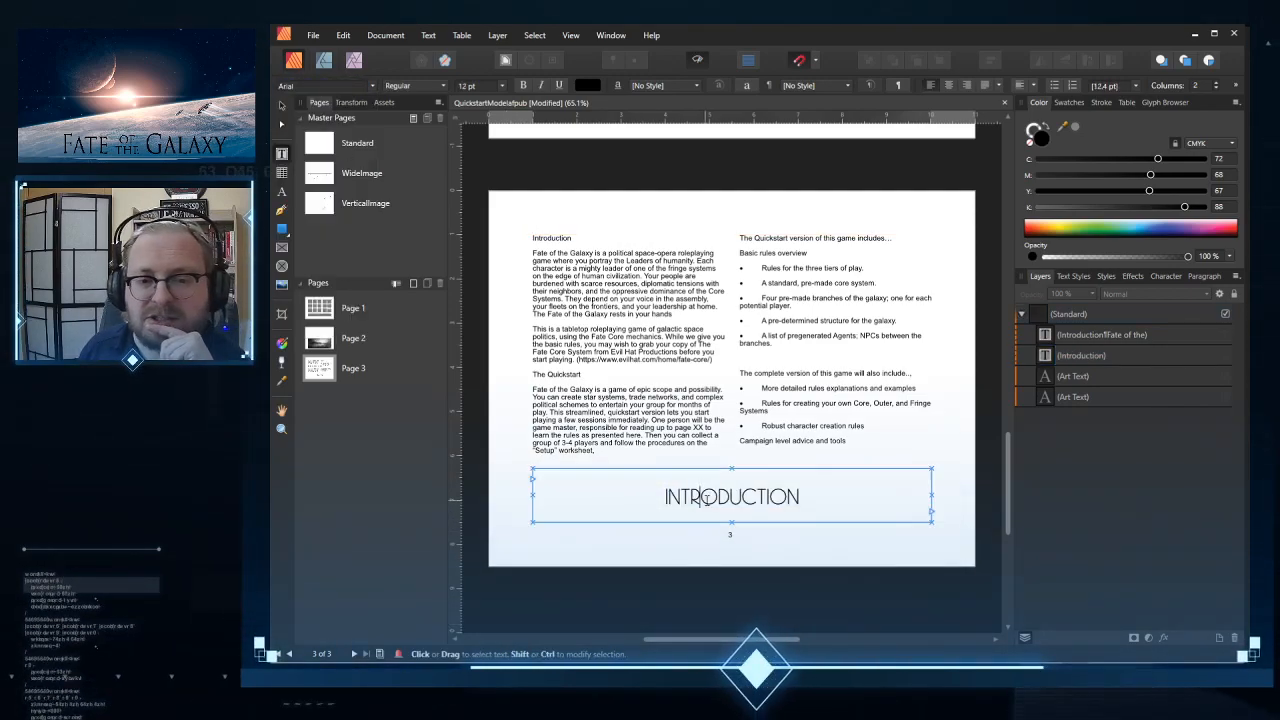
Step: Place the text cursor before the INTRODUCTION heading and examine the Regular glyphs of Saxo Grammaticus in the Glyph Browser
{"action": "double_click", "coordinate": [707, 498]}
{"action": "left_click", "coordinate": [670, 498]}
{"action": "key", "text": "Escape"}
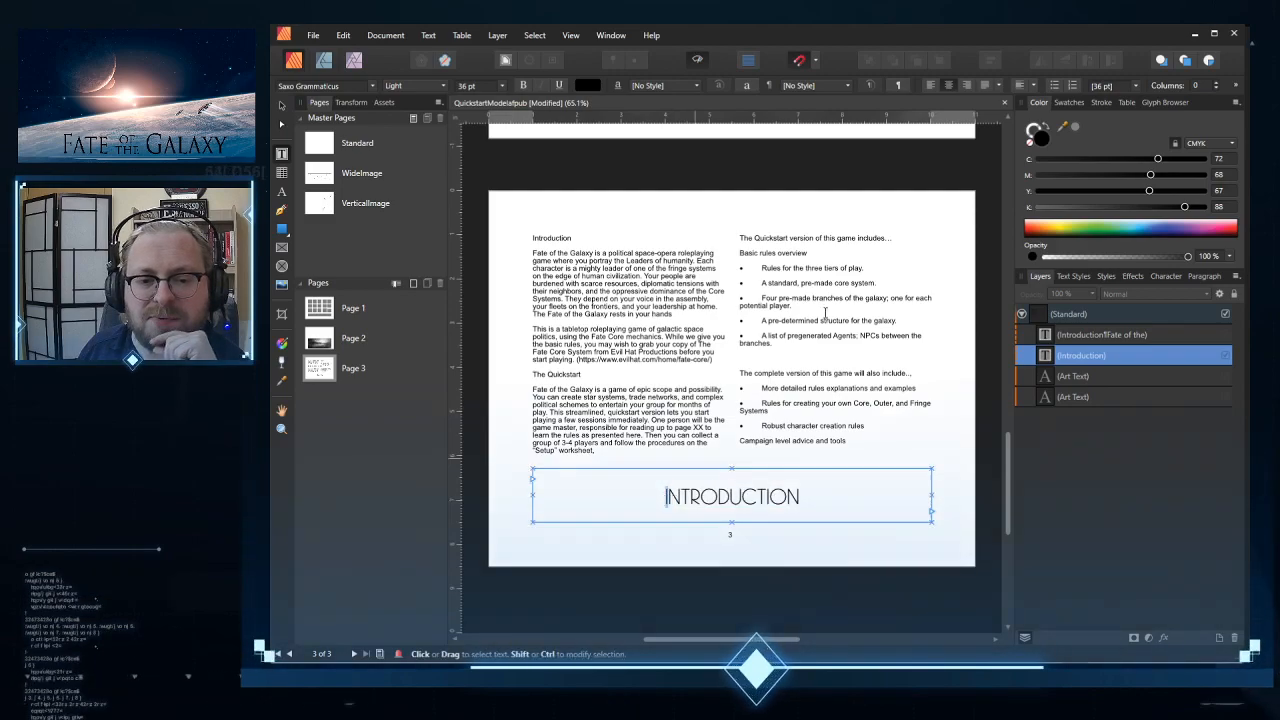
{"action": "left_click", "coordinate": [1165, 101]}
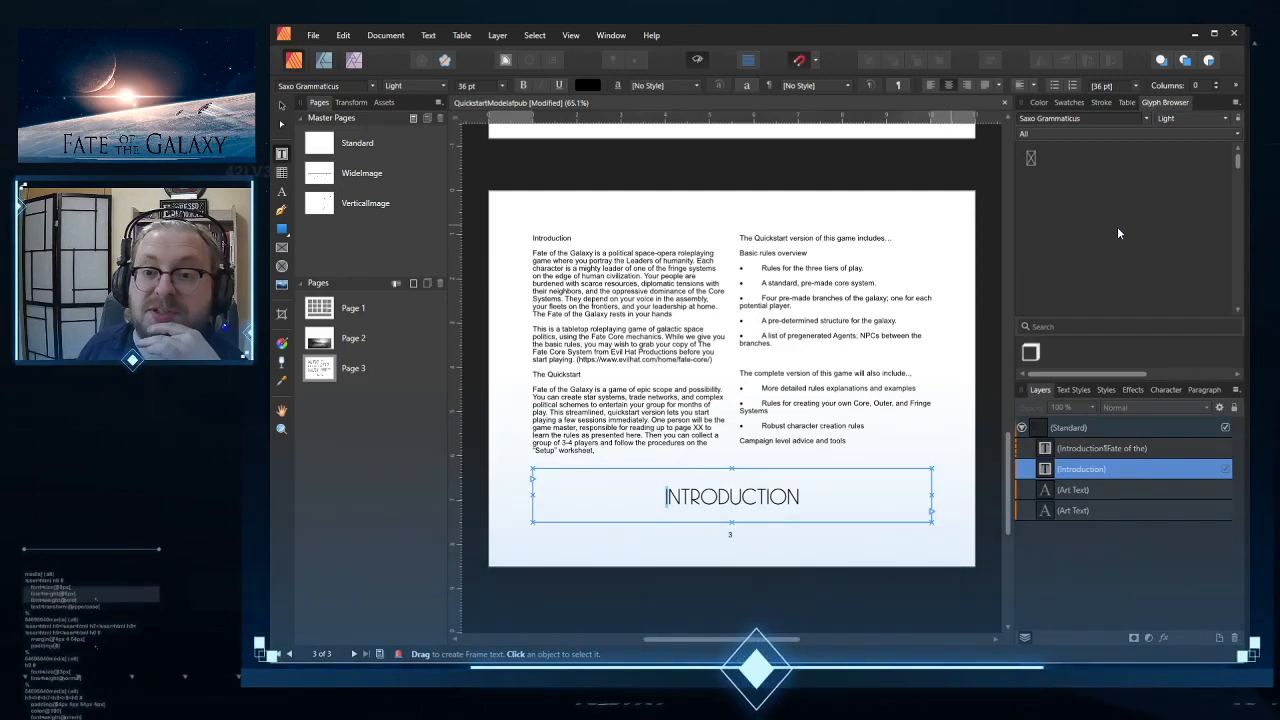
{"action": "left_click", "coordinate": [1208, 118]}
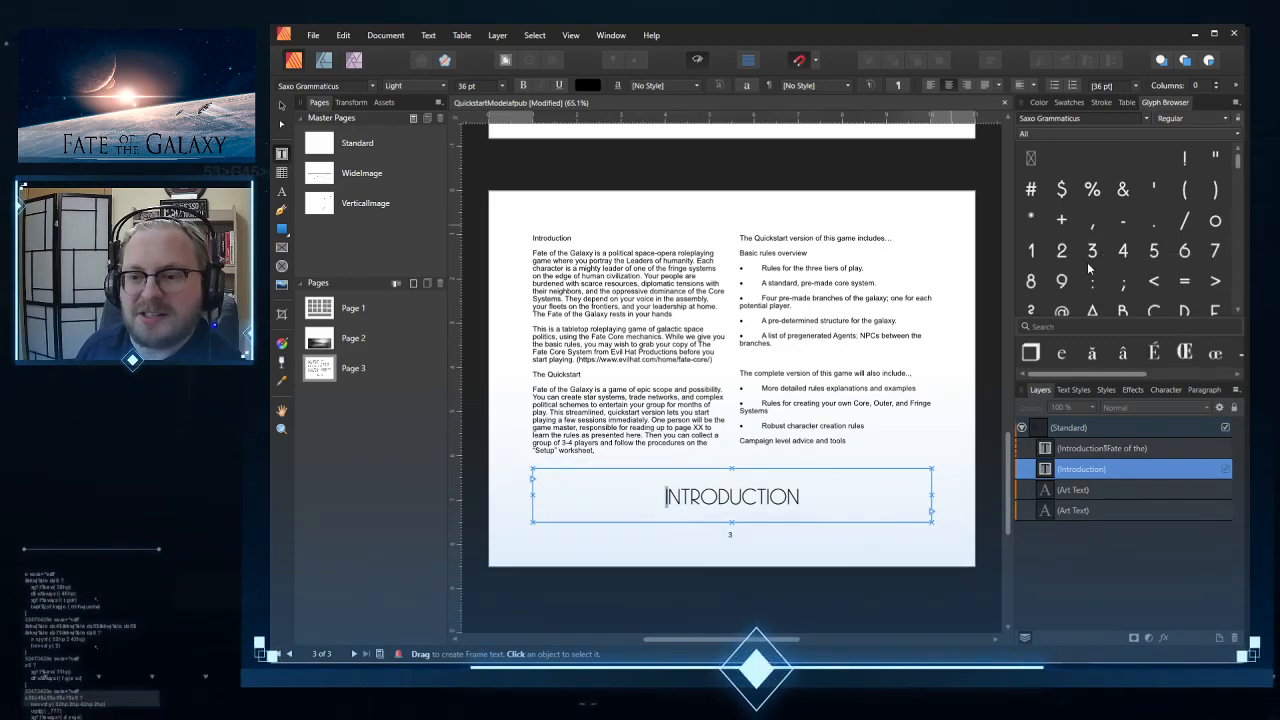
{"action": "scroll", "coordinate": [1110, 278], "scroll_direction": "down", "scroll_amount": 3}
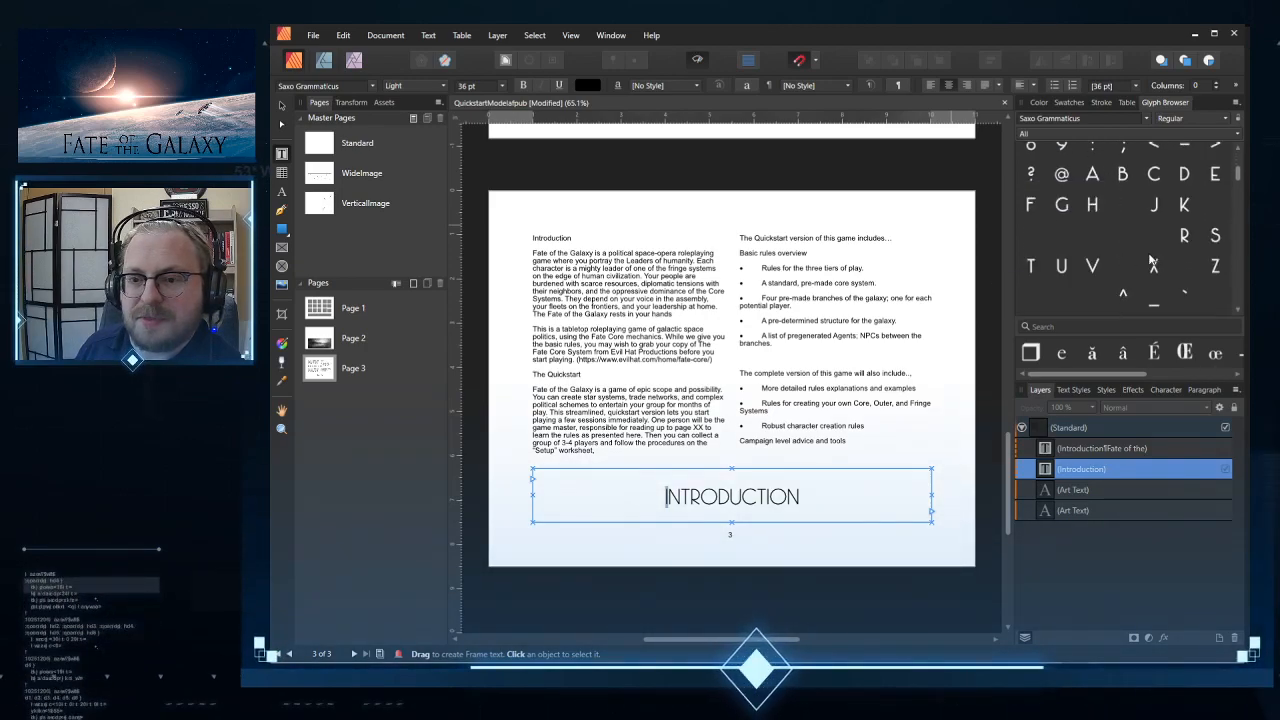
{"action": "scroll", "coordinate": [1184, 263], "scroll_direction": "down", "scroll_amount": 3}
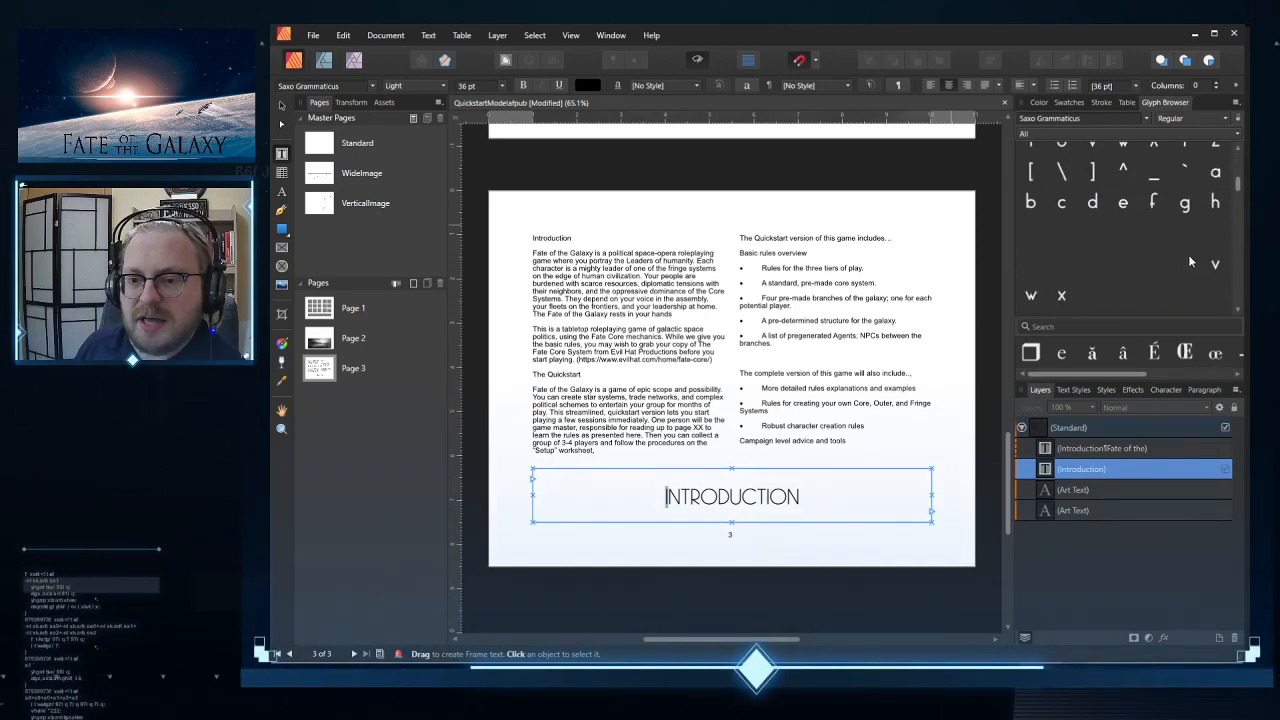
{"action": "scroll", "coordinate": [1186, 263], "scroll_direction": "down", "scroll_amount": 2}
{"action": "scroll", "coordinate": [1187, 263], "scroll_direction": "down", "scroll_amount": 3}
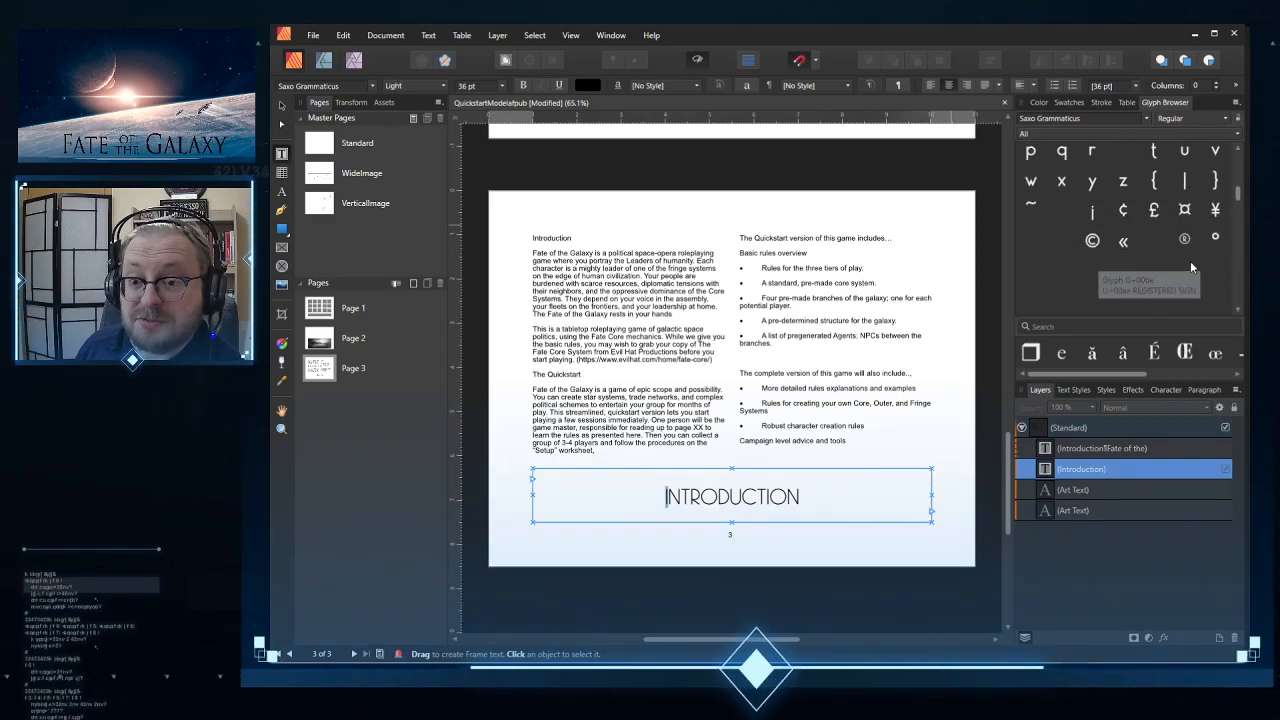
{"action": "scroll", "coordinate": [1220, 234], "scroll_direction": "down", "scroll_amount": 2}
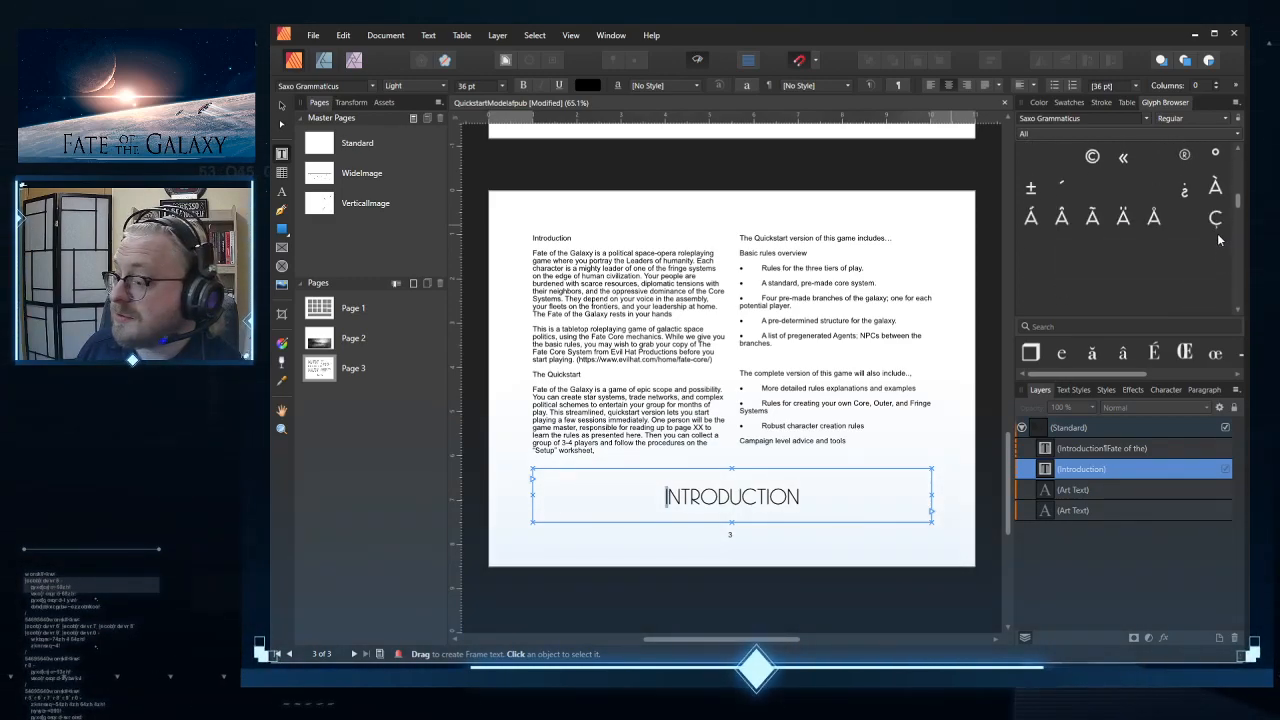
{"action": "scroll", "coordinate": [1215, 237], "scroll_direction": "down", "scroll_amount": 3}
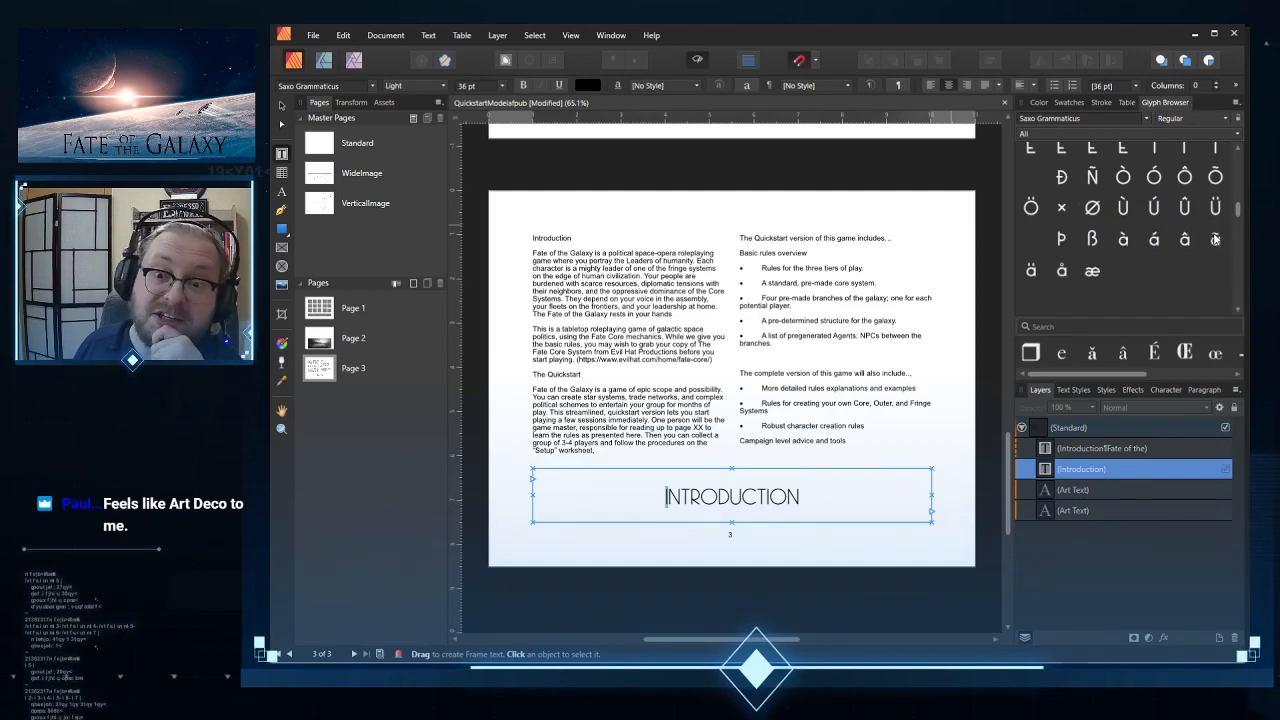
{"action": "scroll", "coordinate": [1210, 240], "scroll_direction": "down", "scroll_amount": 3}
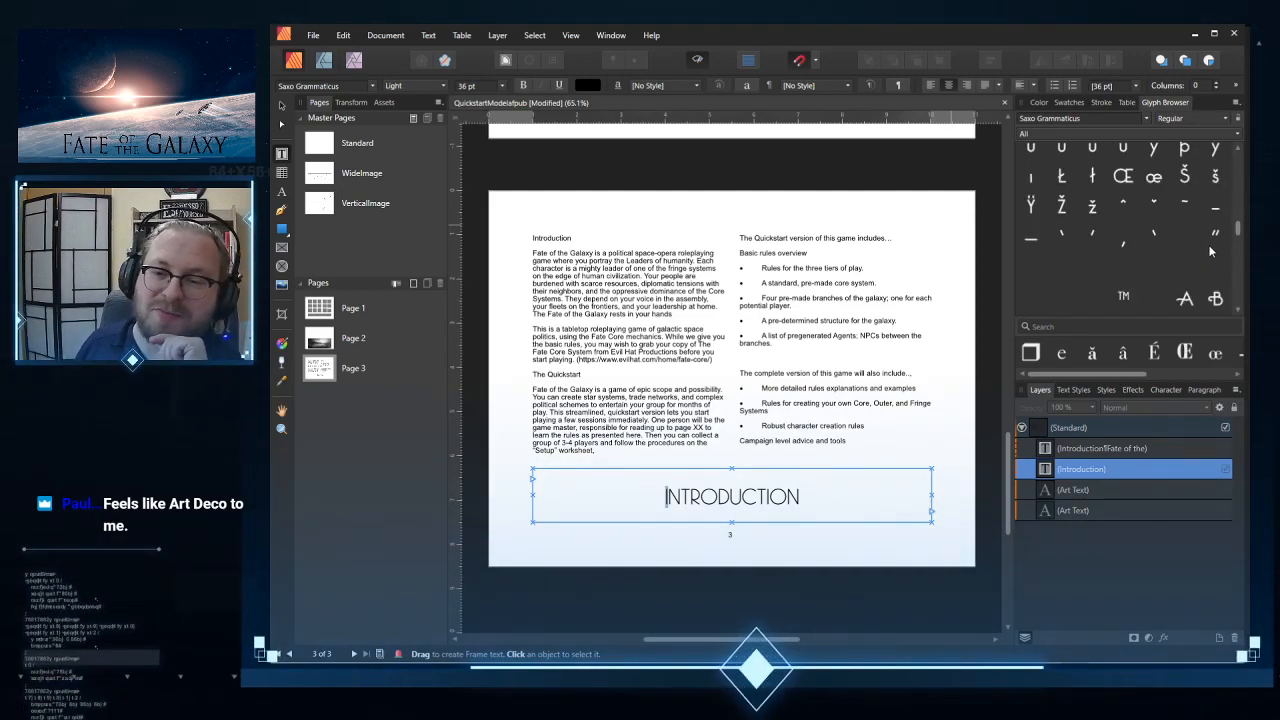
{"action": "scroll", "coordinate": [1211, 251], "scroll_direction": "down", "scroll_amount": 2}
{"action": "scroll", "coordinate": [1200, 265], "scroll_direction": "down", "scroll_amount": 2}
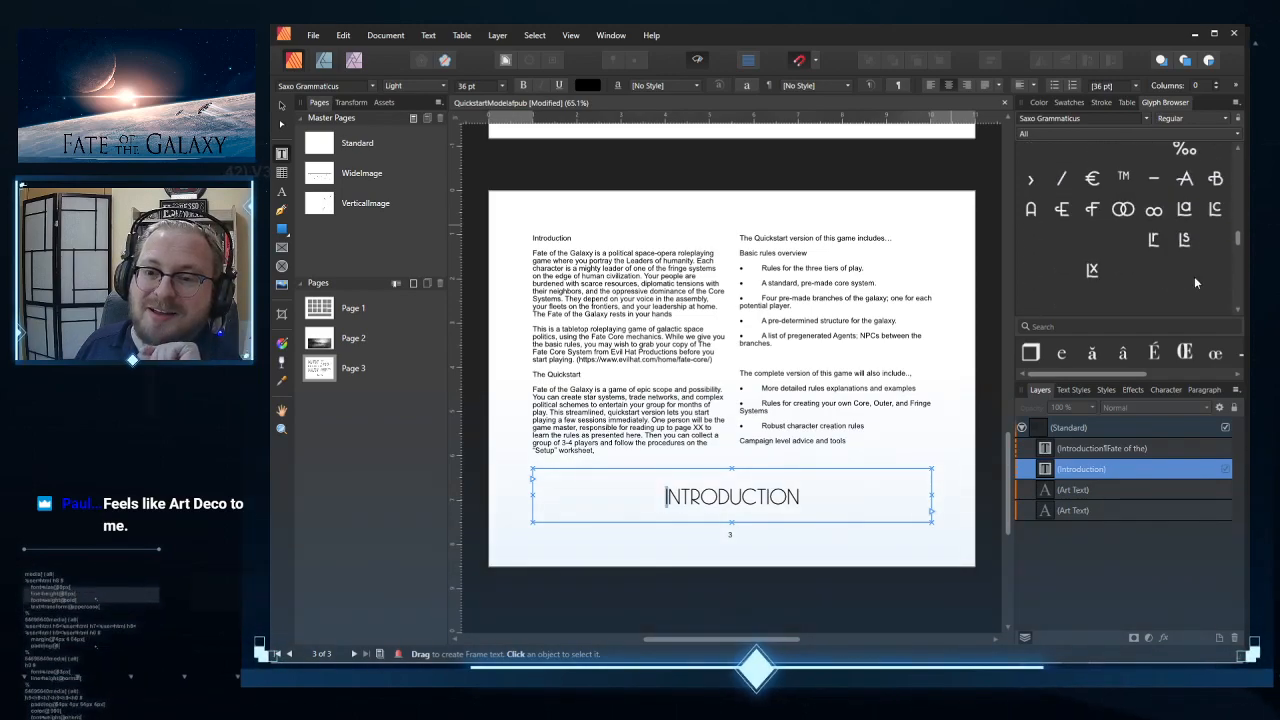
{"action": "scroll", "coordinate": [1189, 283], "scroll_direction": "down", "scroll_amount": 1}
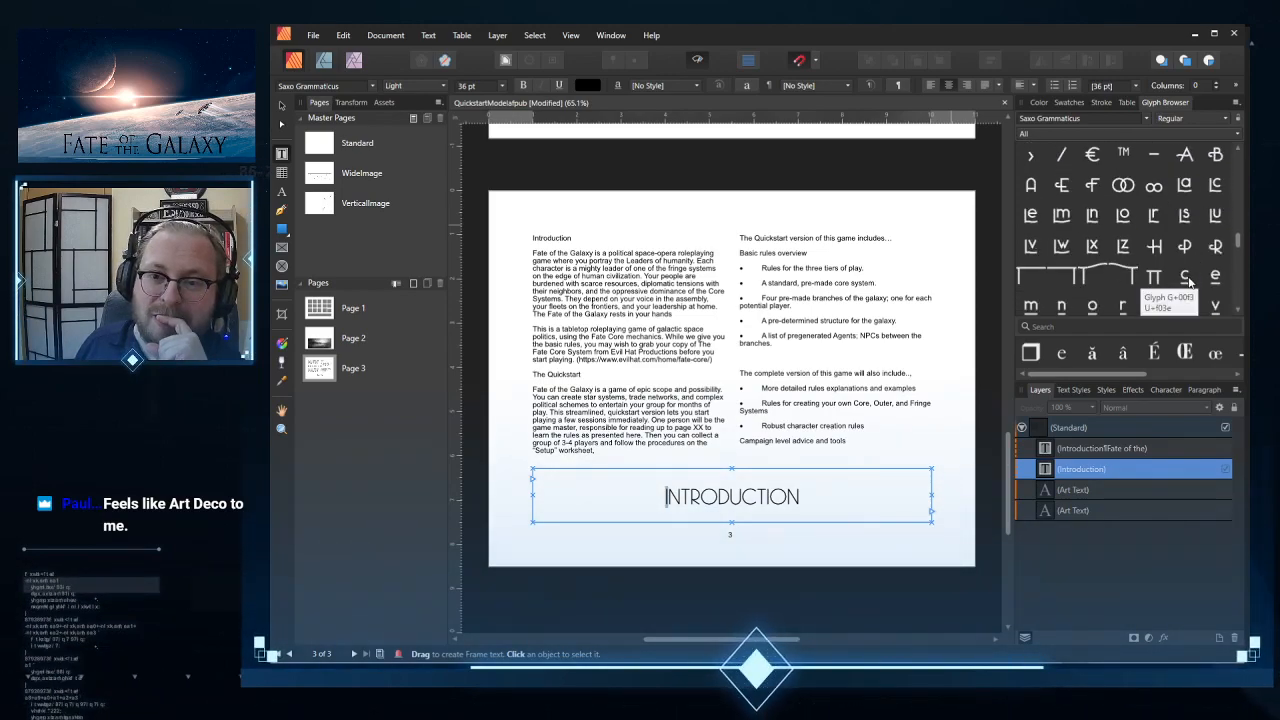
{"action": "scroll", "coordinate": [1189, 283], "scroll_direction": "down", "scroll_amount": 2}
{"action": "scroll", "coordinate": [1131, 285], "scroll_direction": "down", "scroll_amount": 4}
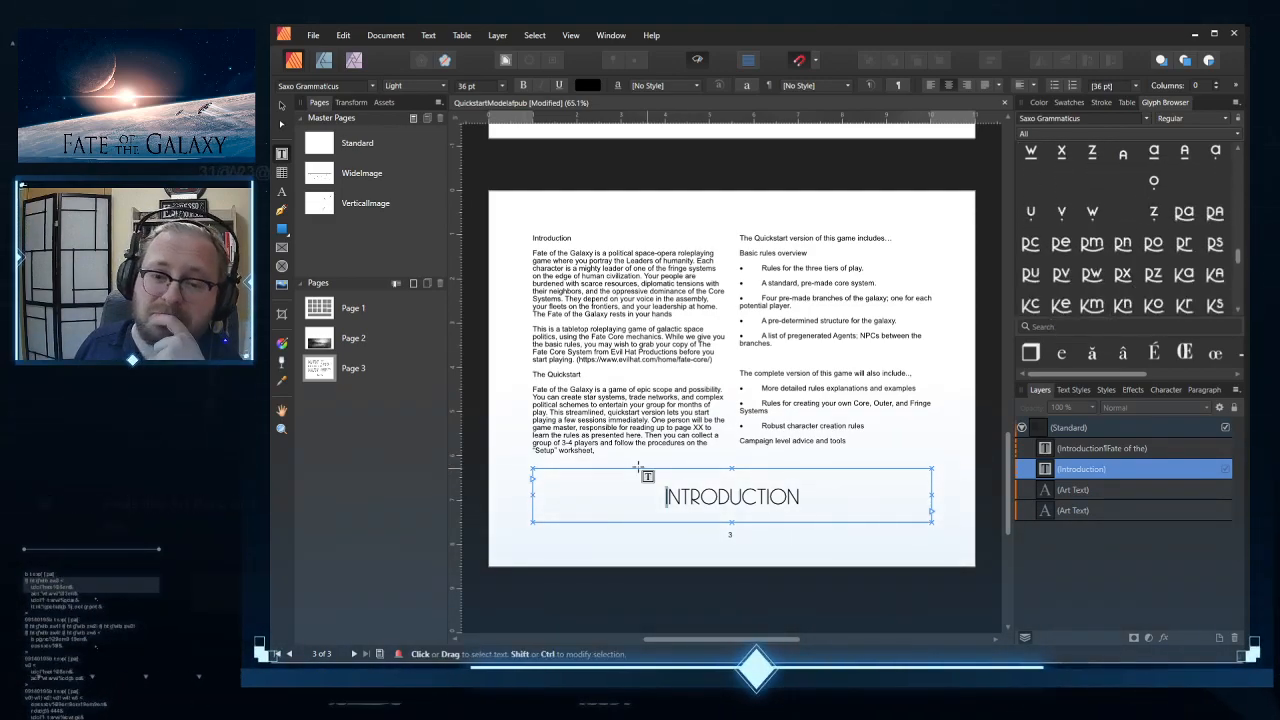
Step: Select the INTRODUCTION heading, preview further fonts on it and set it to Suprema
{"action": "double_click", "coordinate": [718, 497]}
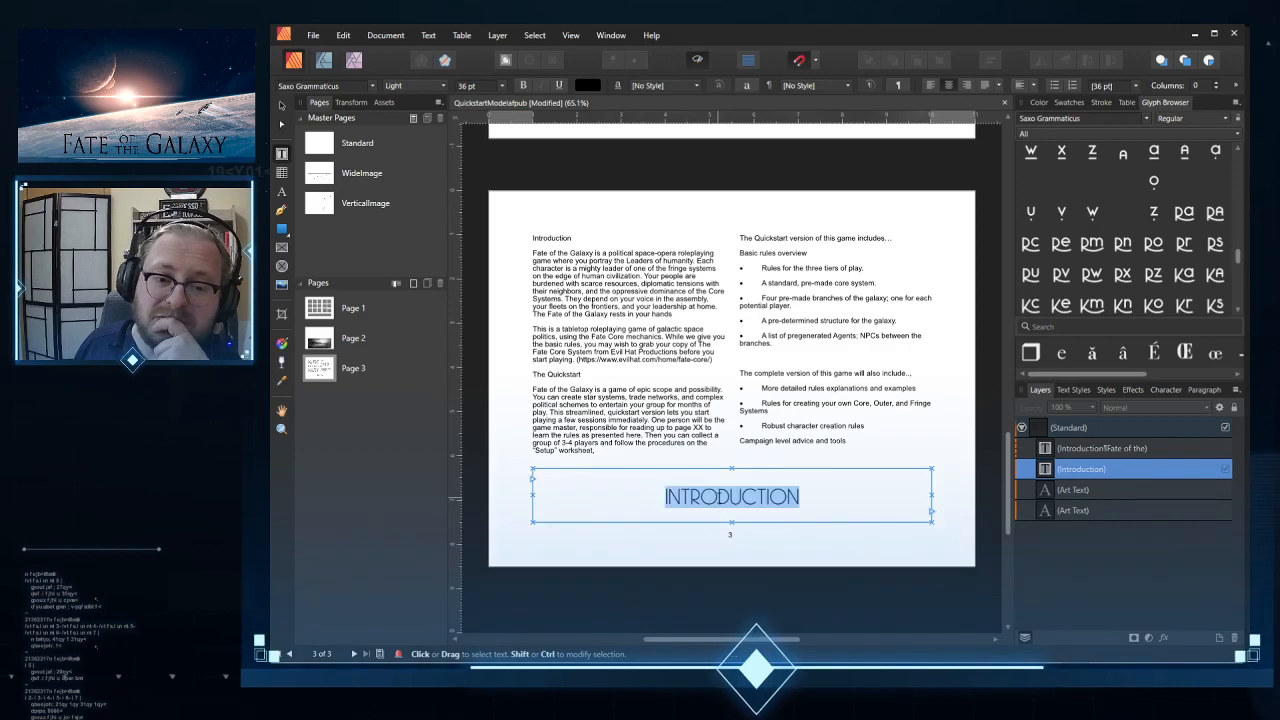
{"action": "left_click", "coordinate": [372, 86]}
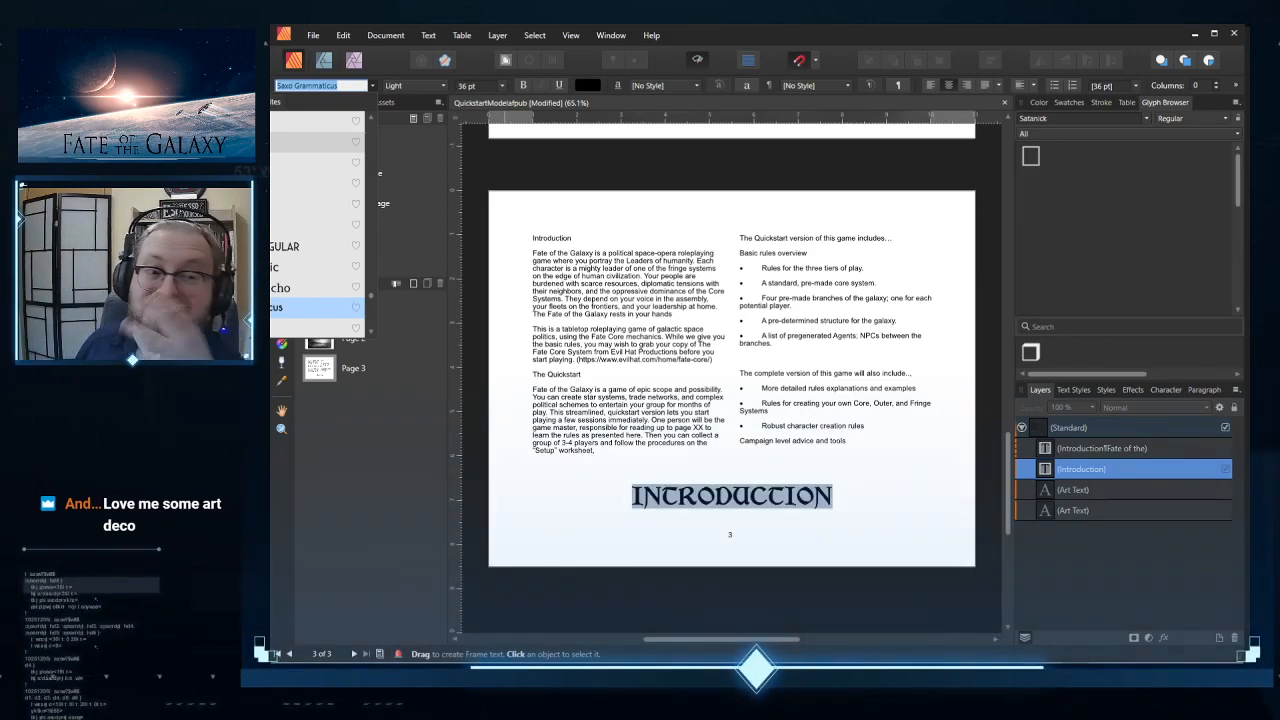
{"action": "scroll", "coordinate": [271, 287], "scroll_direction": "down", "scroll_amount": 2}
{"action": "scroll", "coordinate": [271, 285], "scroll_direction": "down", "scroll_amount": 2}
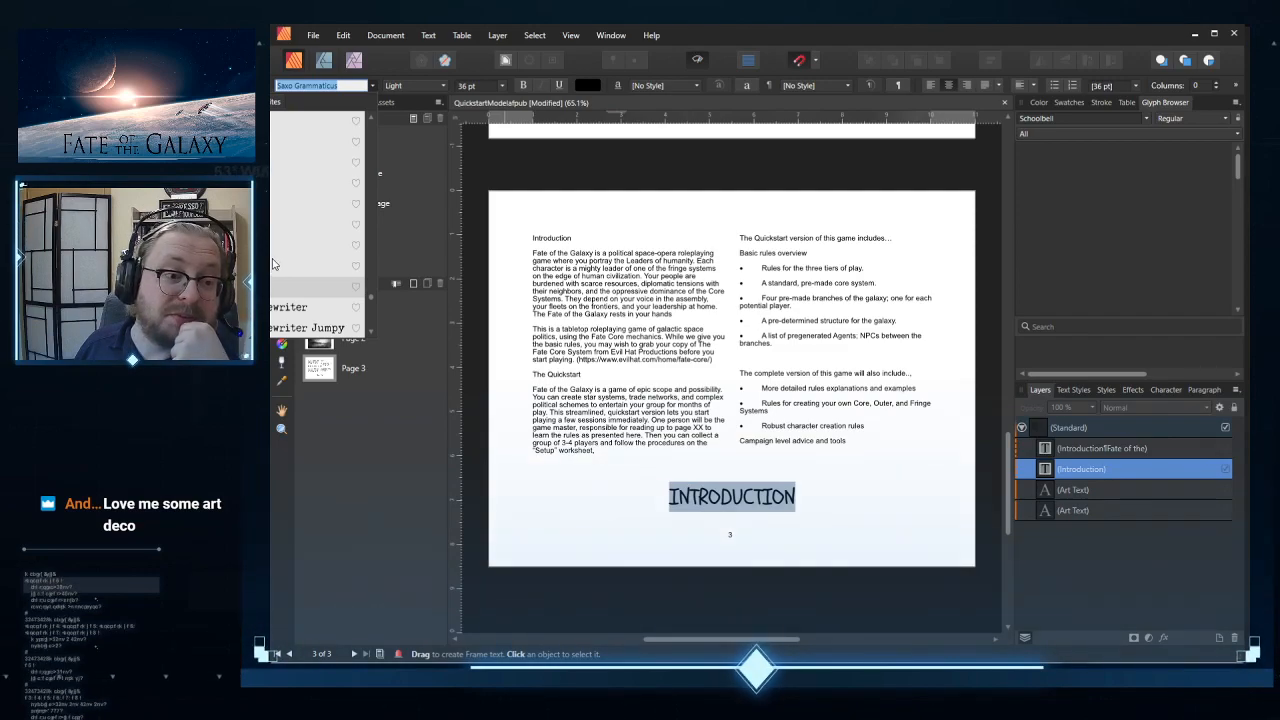
{"action": "scroll", "coordinate": [273, 264], "scroll_direction": "down", "scroll_amount": 1}
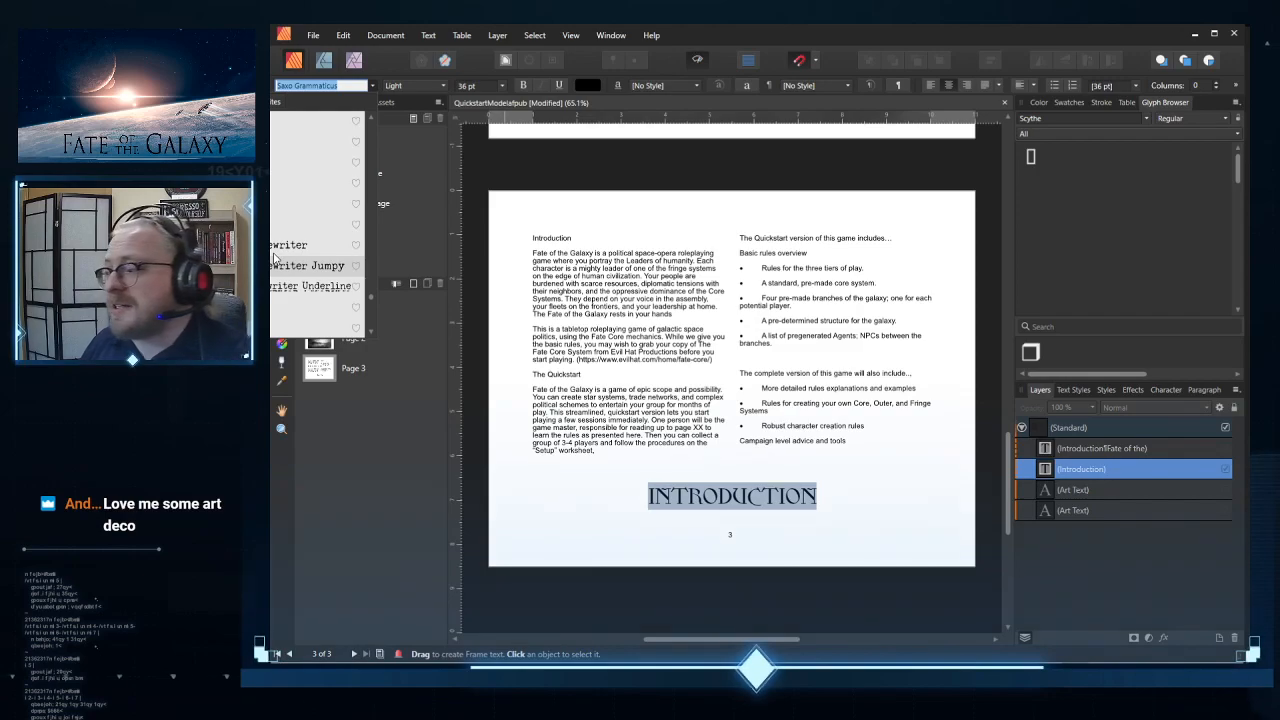
{"action": "scroll", "coordinate": [300, 262], "scroll_direction": "down", "scroll_amount": 1}
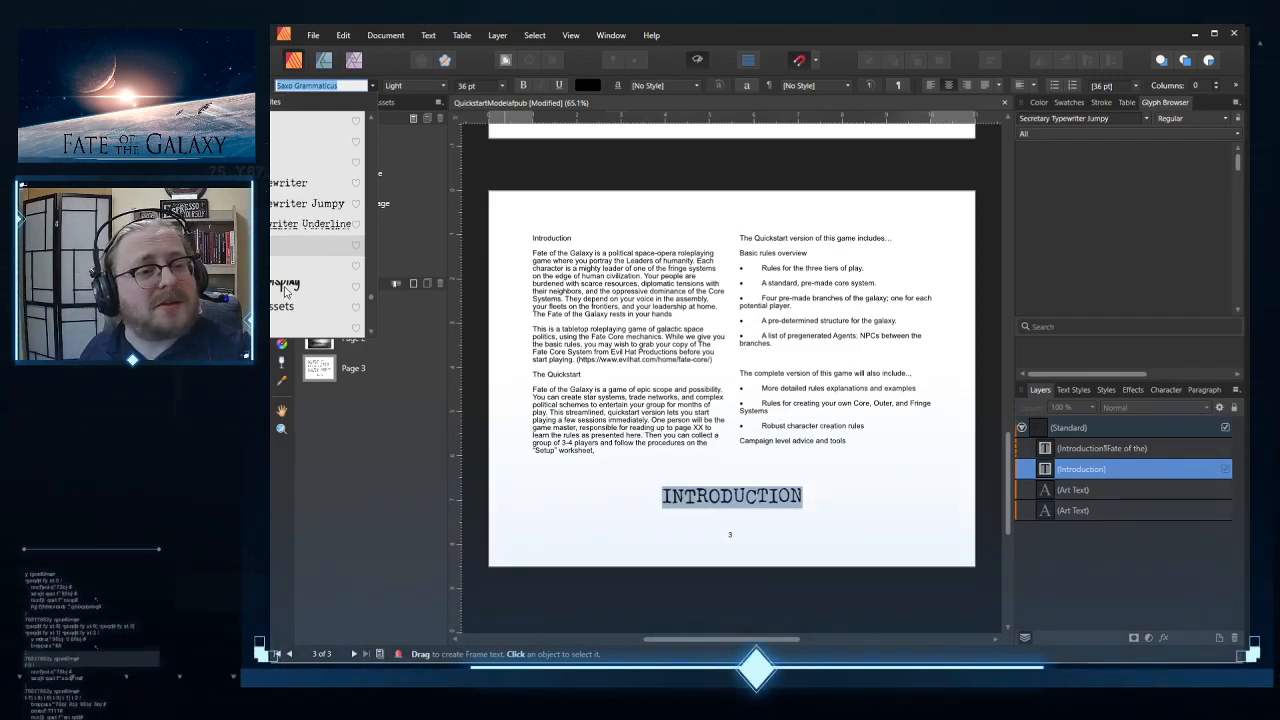
{"action": "scroll", "coordinate": [300, 293], "scroll_direction": "down", "scroll_amount": 1}
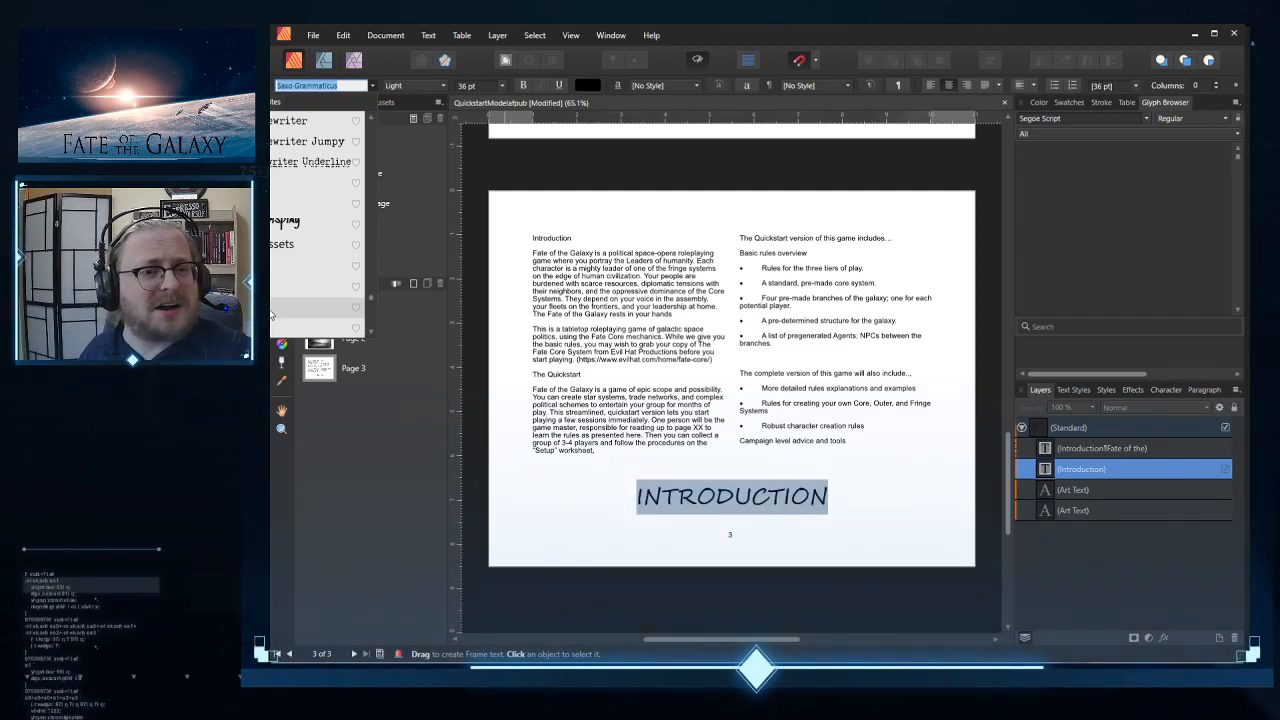
{"action": "scroll", "coordinate": [275, 313], "scroll_direction": "down", "scroll_amount": 1}
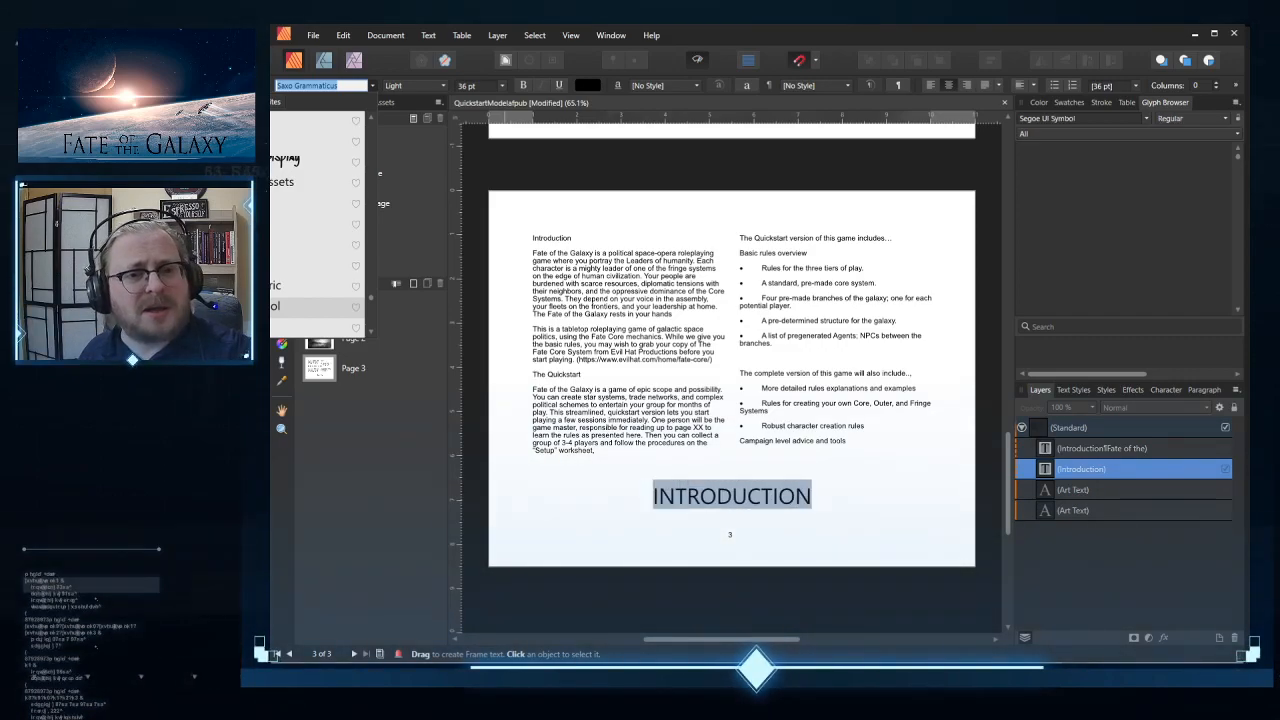
{"action": "scroll", "coordinate": [300, 300], "scroll_direction": "down", "scroll_amount": 1}
{"action": "scroll", "coordinate": [318, 225], "scroll_direction": "down", "scroll_amount": 1}
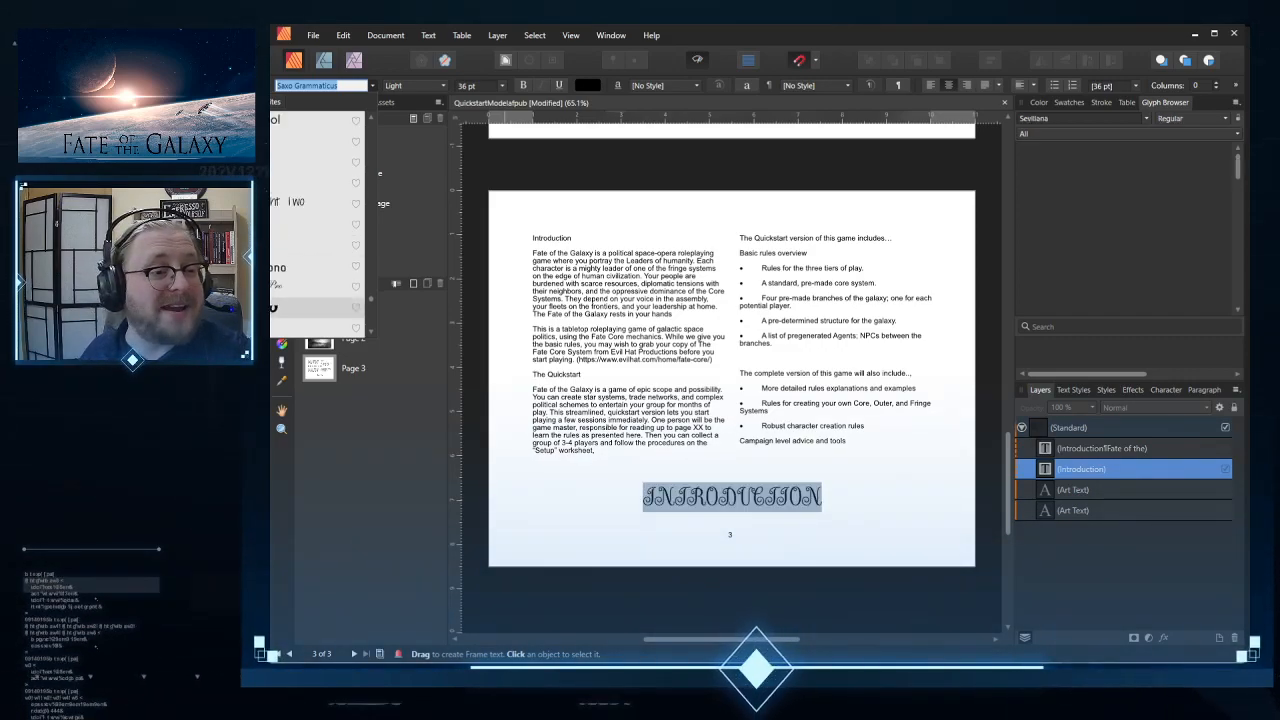
{"action": "scroll", "coordinate": [280, 258], "scroll_direction": "down", "scroll_amount": 2}
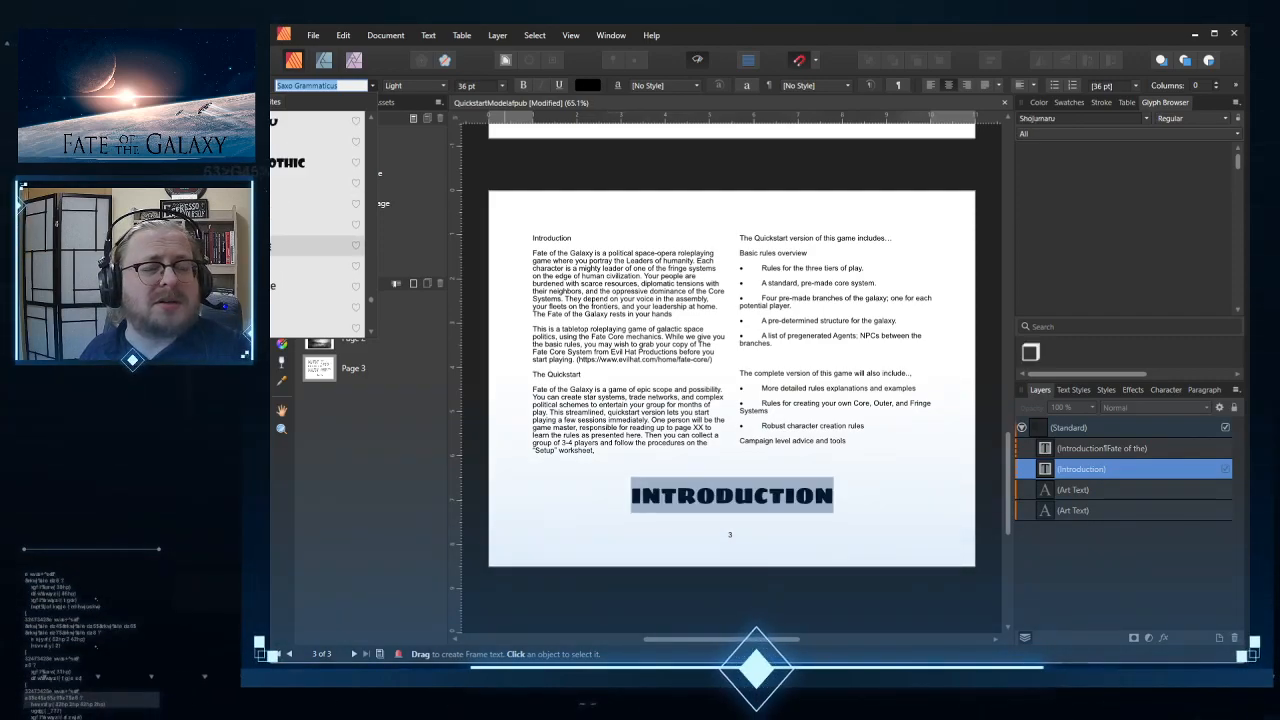
{"action": "scroll", "coordinate": [300, 286], "scroll_direction": "down", "scroll_amount": 2}
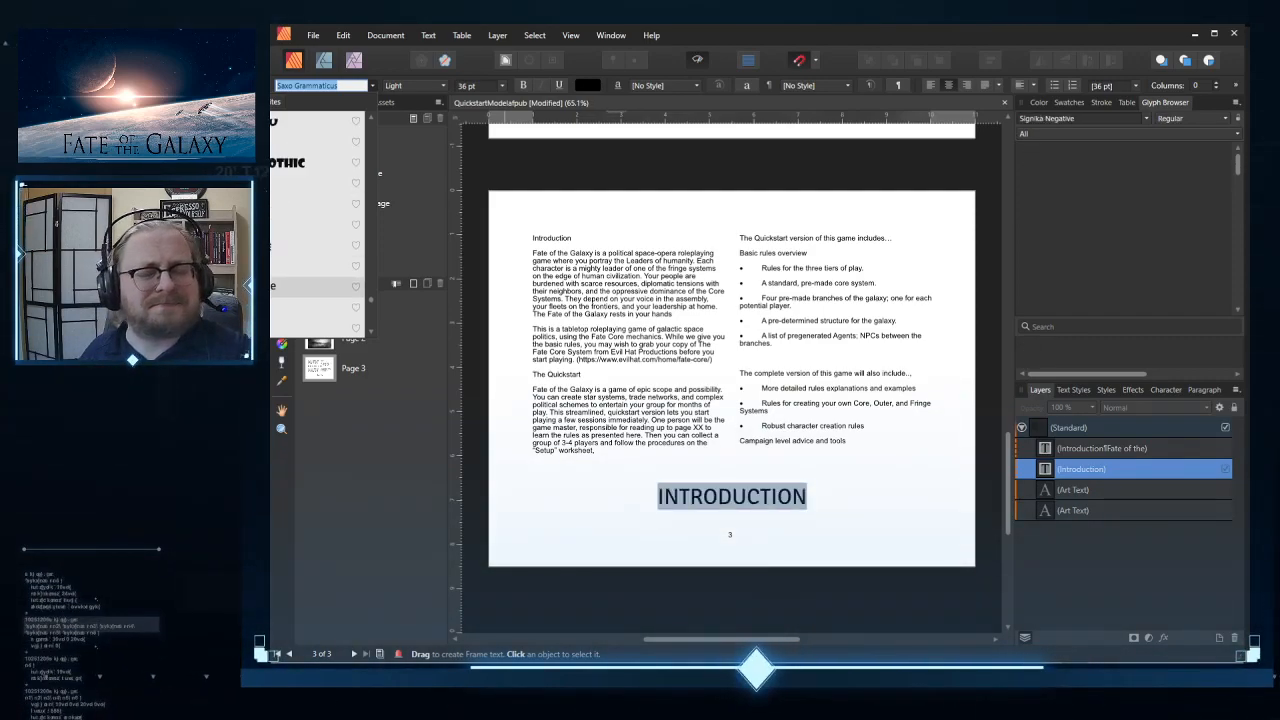
{"action": "scroll", "coordinate": [300, 286], "scroll_direction": "down", "scroll_amount": 1}
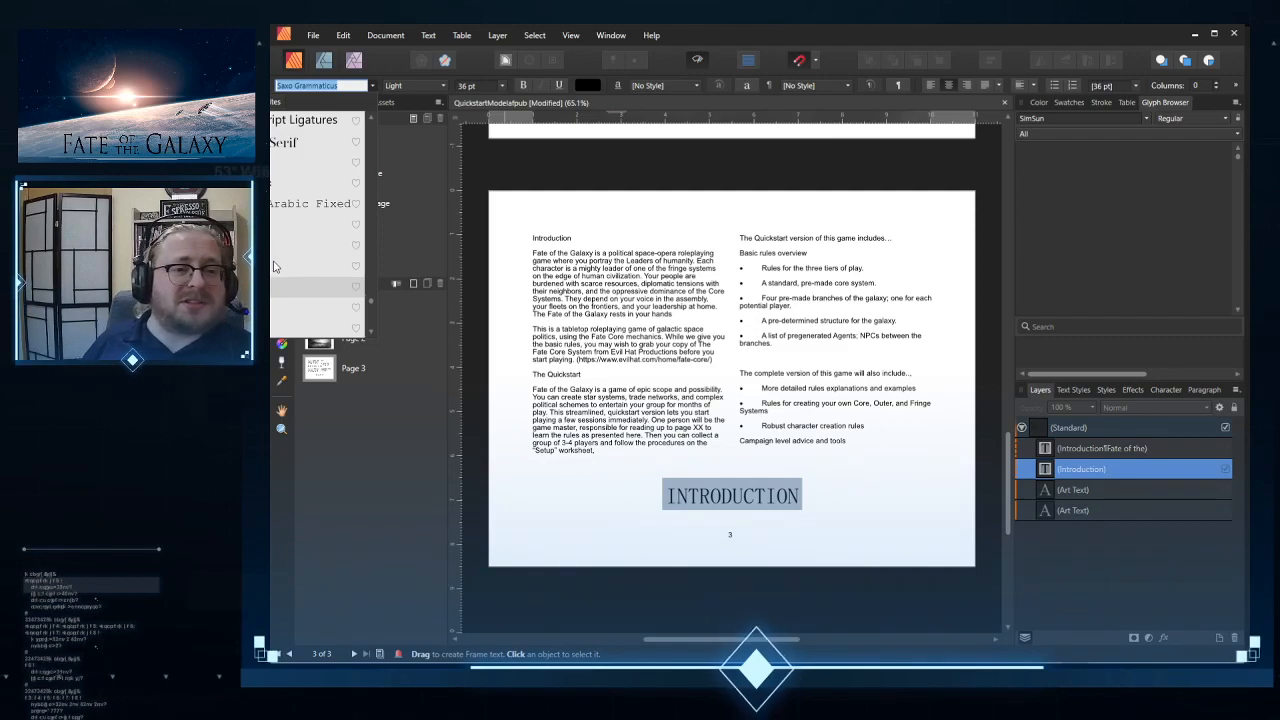
{"action": "scroll", "coordinate": [275, 266], "scroll_direction": "down", "scroll_amount": 2}
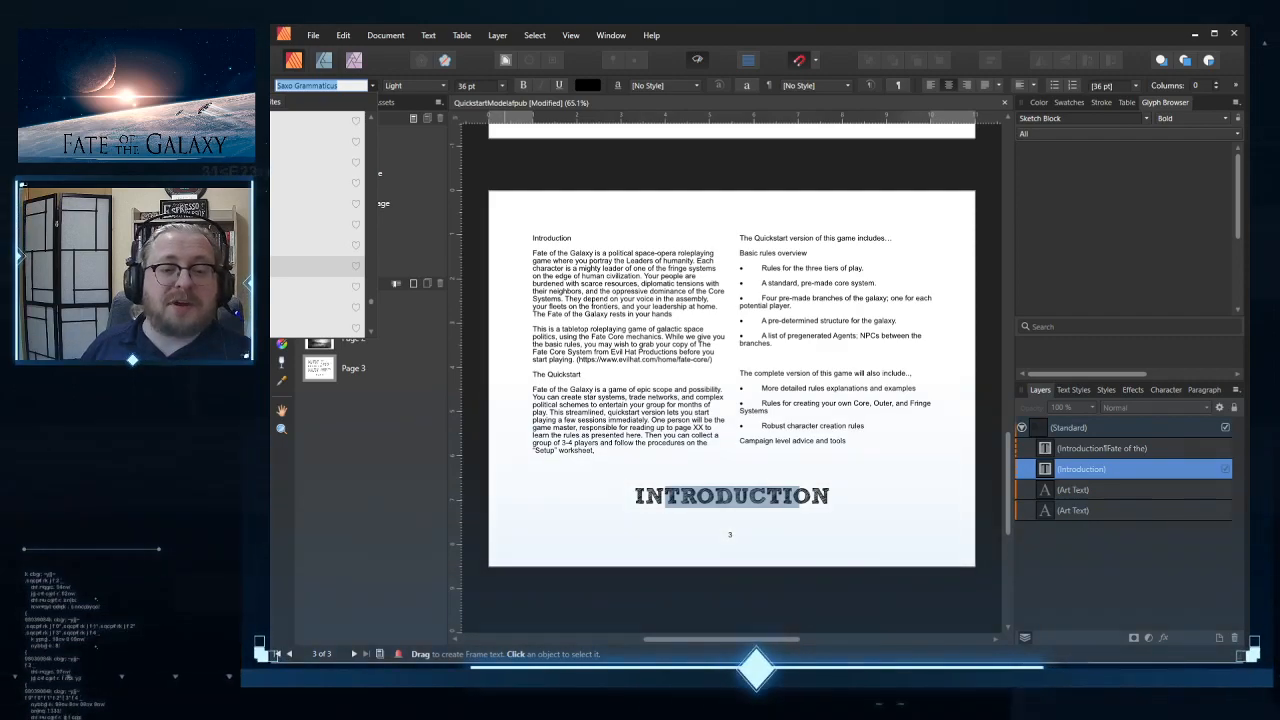
{"action": "scroll", "coordinate": [318, 183], "scroll_direction": "up", "scroll_amount": 2}
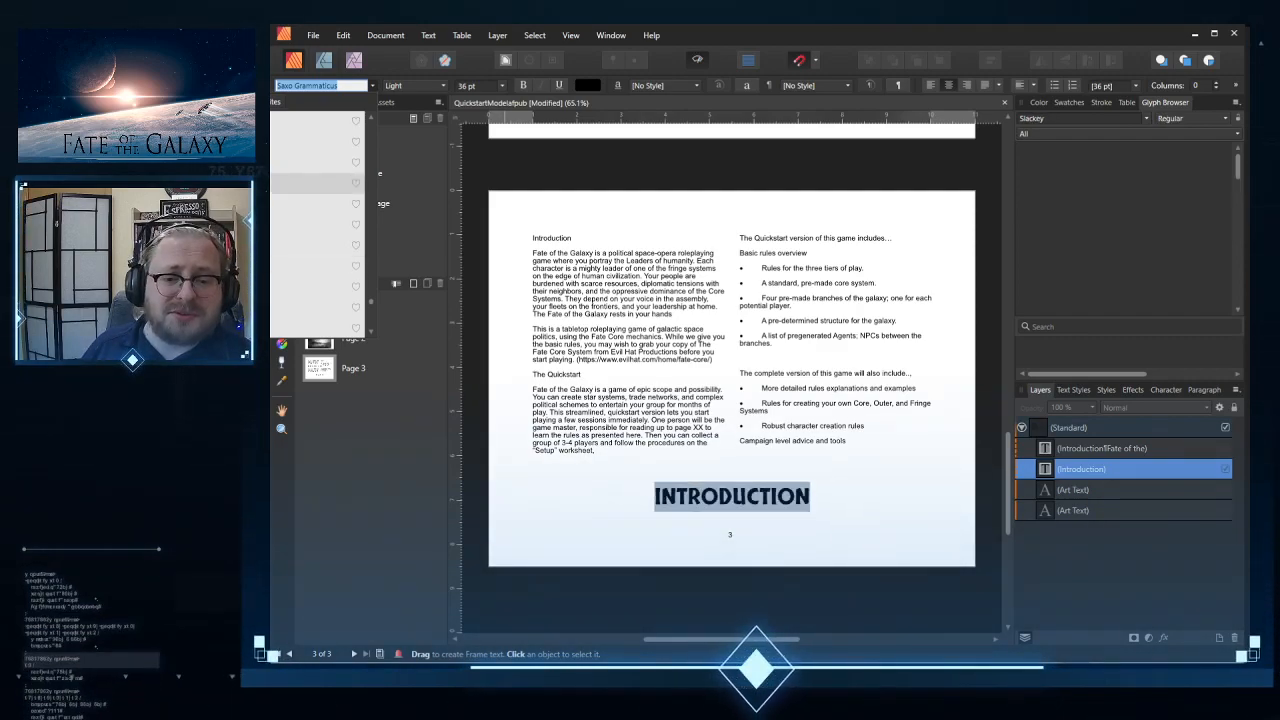
{"action": "scroll", "coordinate": [318, 183], "scroll_direction": "down", "scroll_amount": 3}
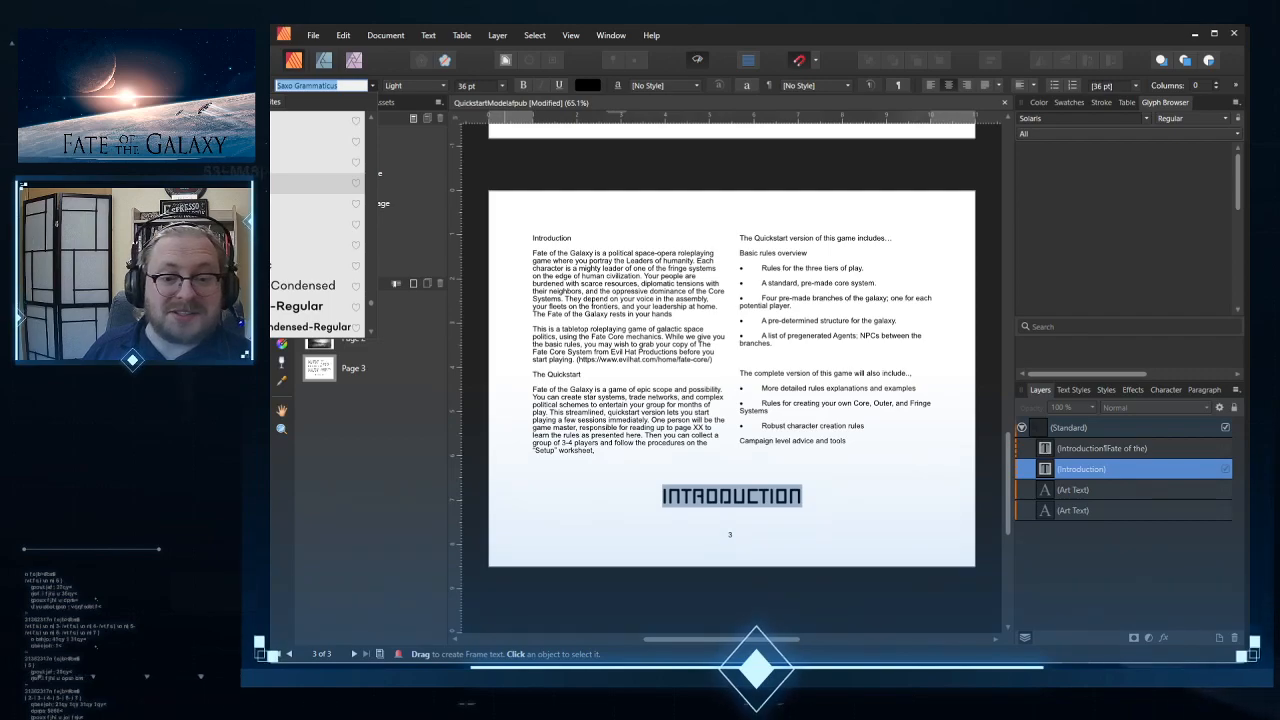
{"action": "scroll", "coordinate": [320, 183], "scroll_direction": "down", "scroll_amount": 4}
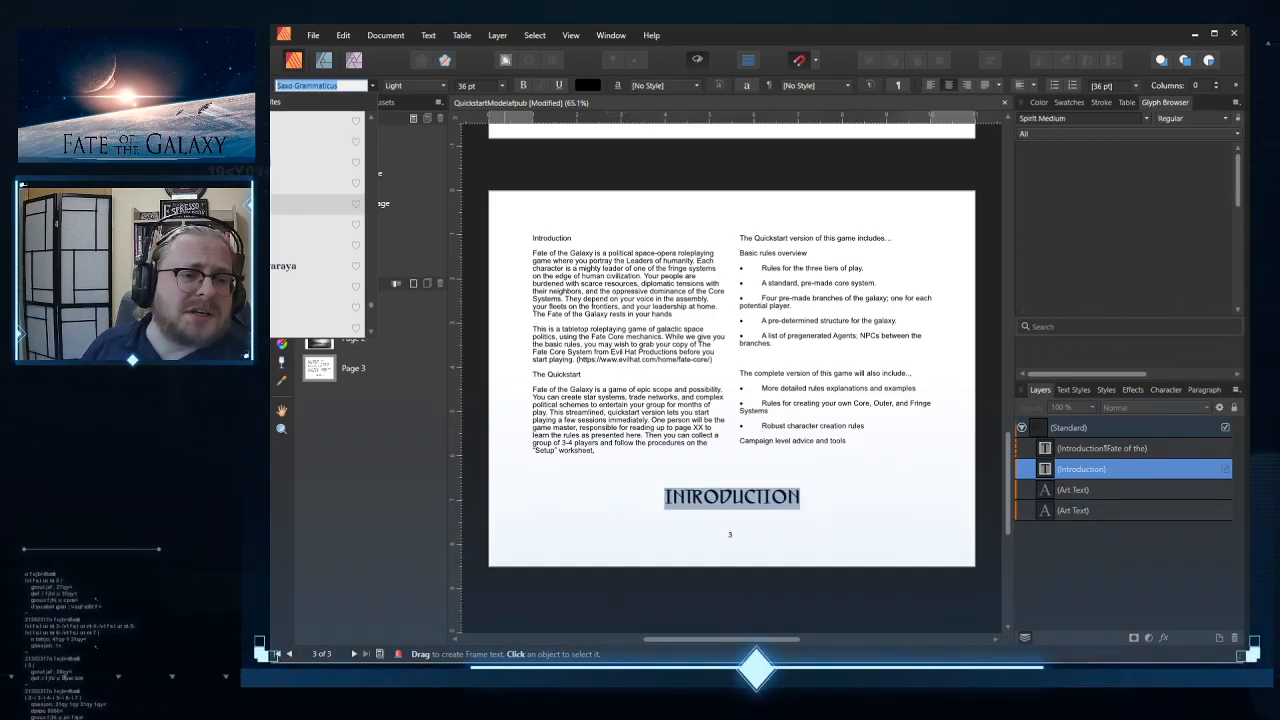
{"action": "scroll", "coordinate": [318, 224], "scroll_direction": "down", "scroll_amount": 2}
{"action": "scroll", "coordinate": [318, 224], "scroll_direction": "down", "scroll_amount": 2}
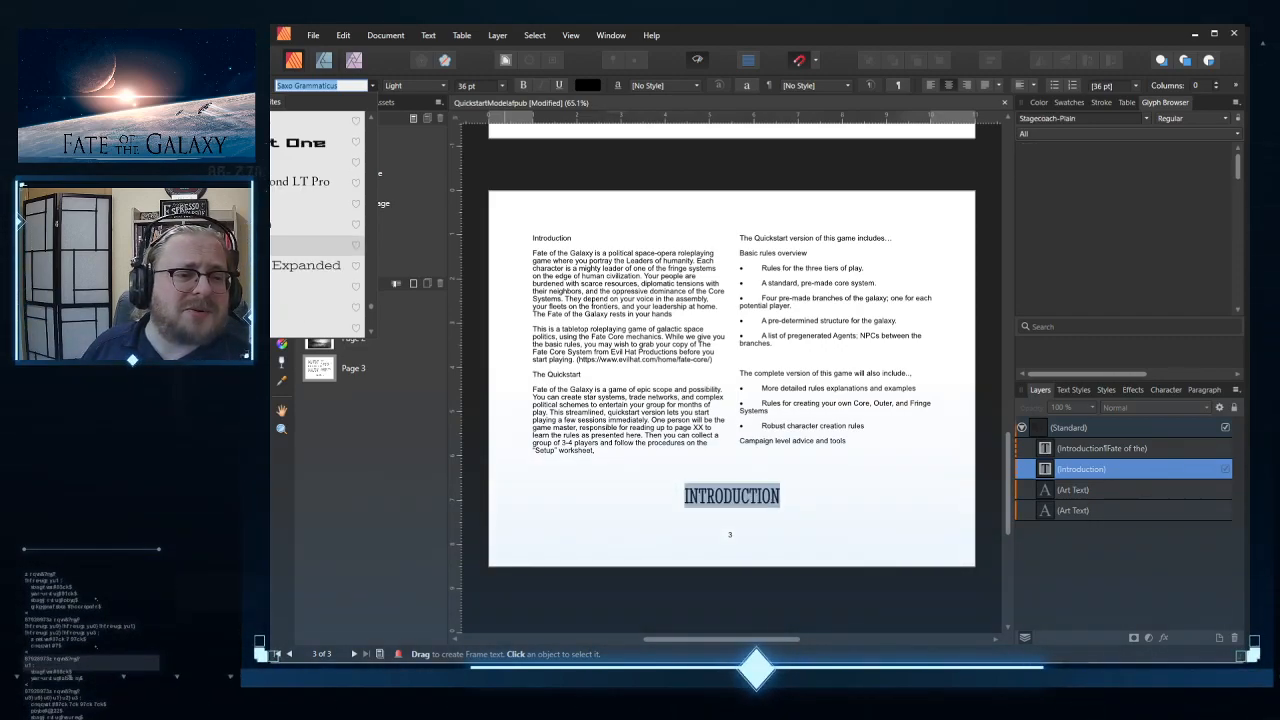
{"action": "scroll", "coordinate": [318, 230], "scroll_direction": "down", "scroll_amount": 1}
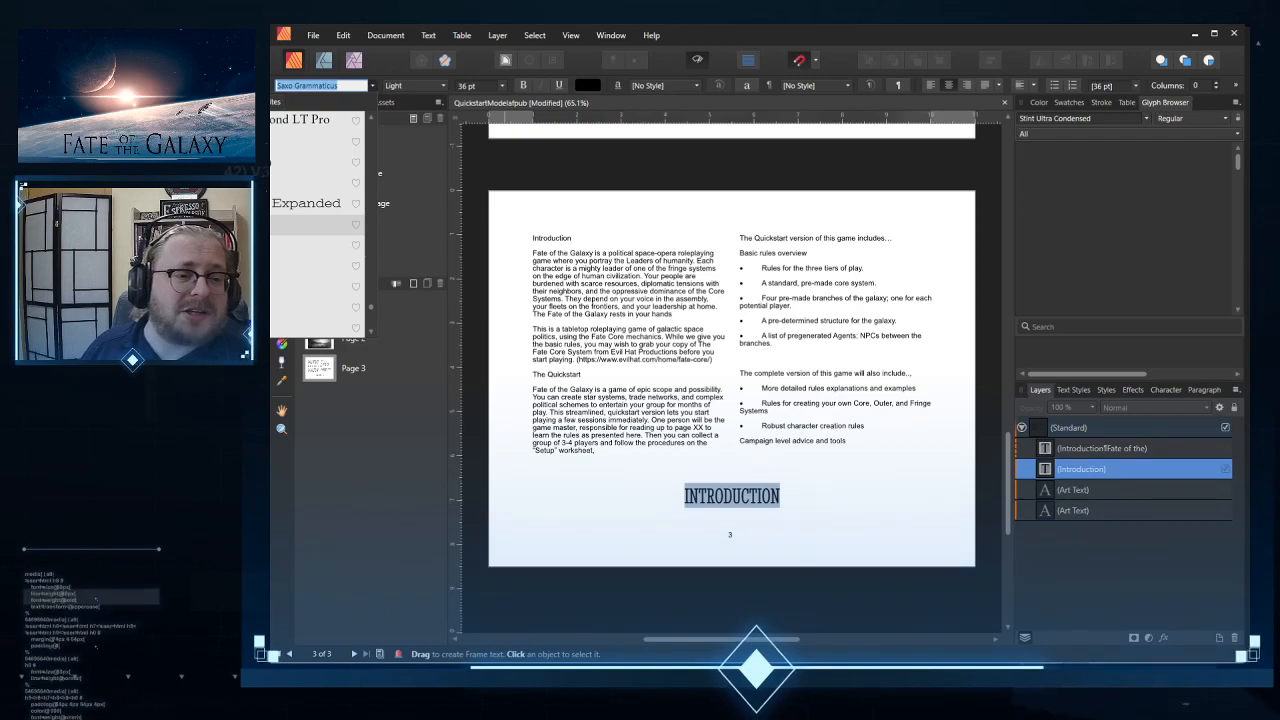
{"action": "scroll", "coordinate": [318, 230], "scroll_direction": "down", "scroll_amount": 1}
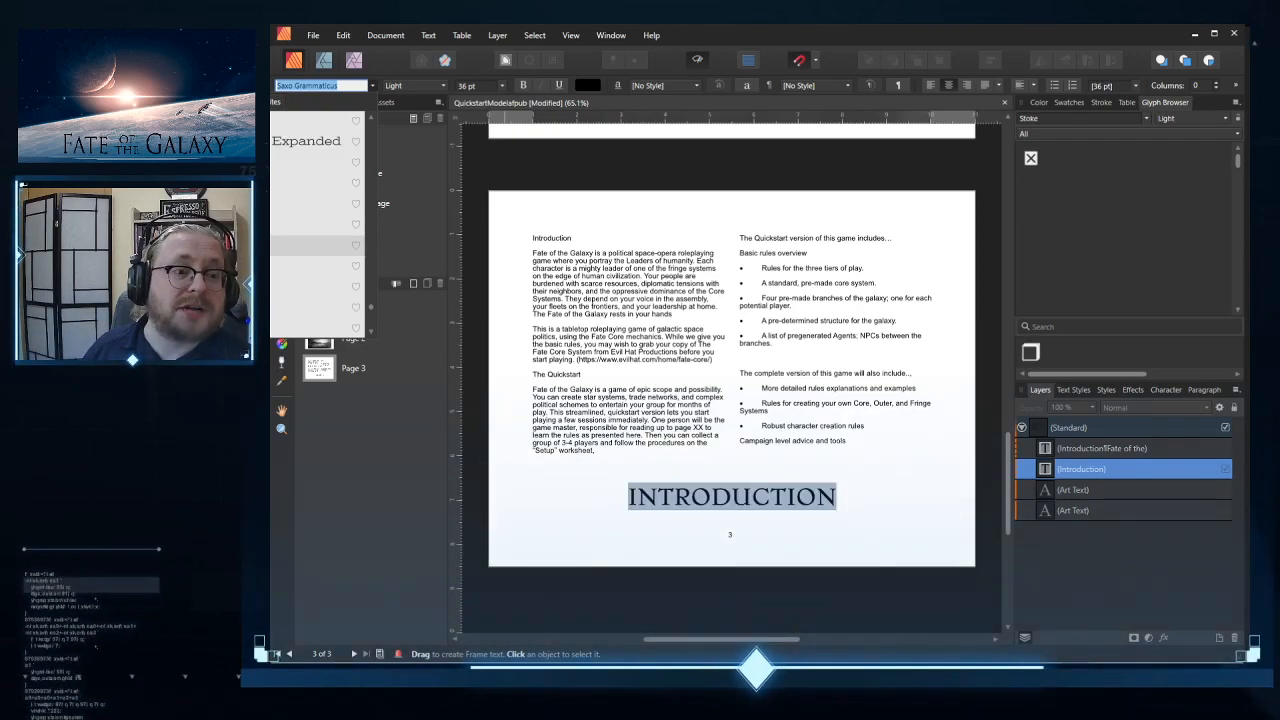
{"action": "scroll", "coordinate": [318, 230], "scroll_direction": "down", "scroll_amount": 1}
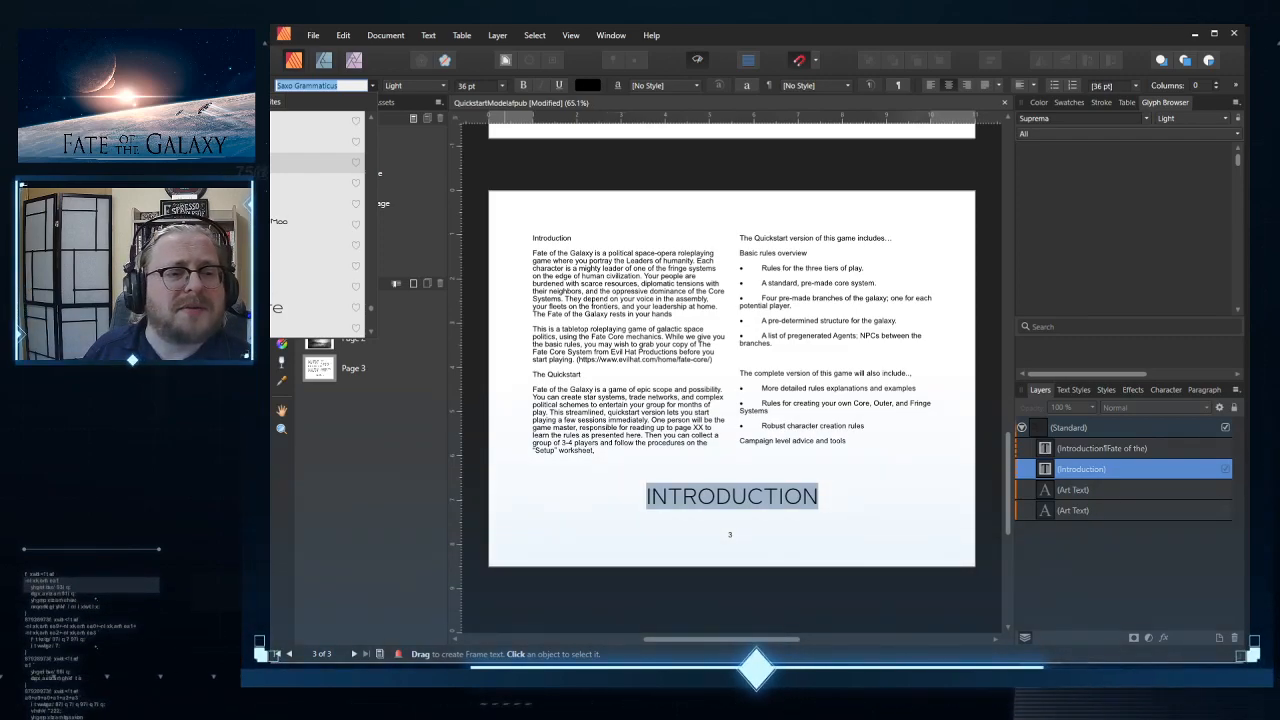
{"action": "left_click", "coordinate": [318, 162]}
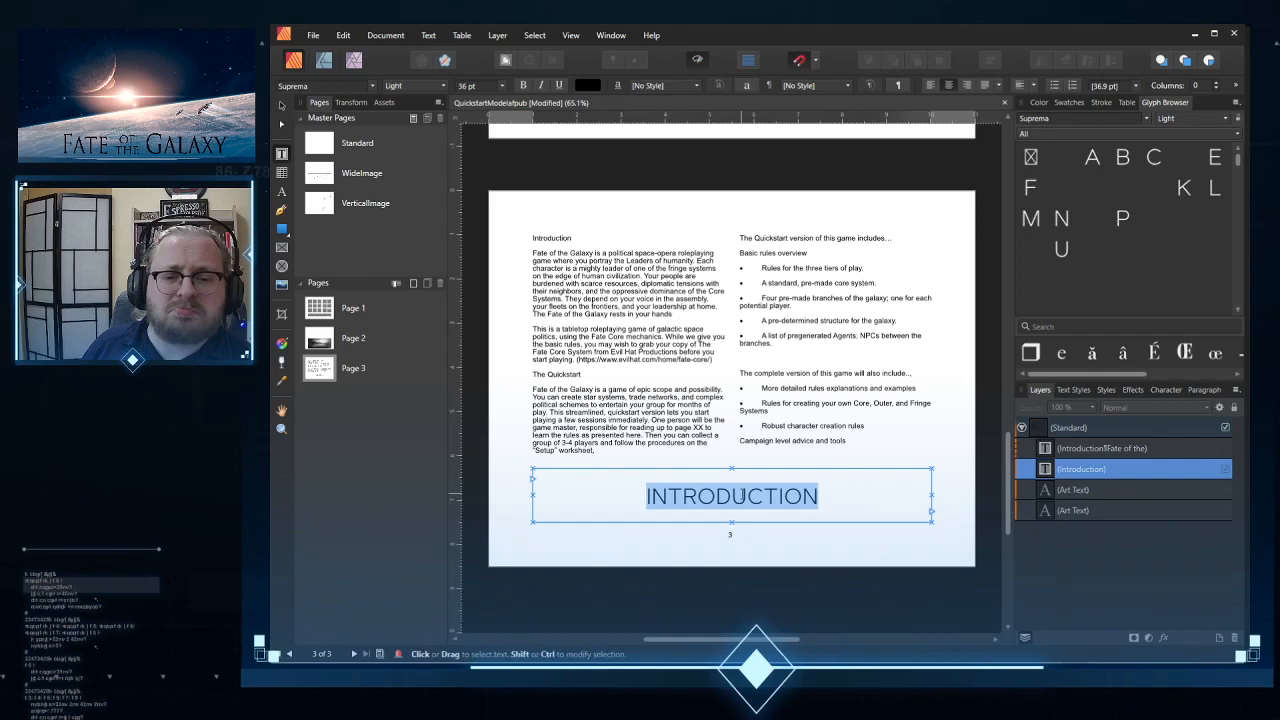
Step: Preview further fonts on the selected INTRODUCTION heading, set it to Trajan Pro and deselect the frame
{"action": "left_click", "coordinate": [340, 86]}
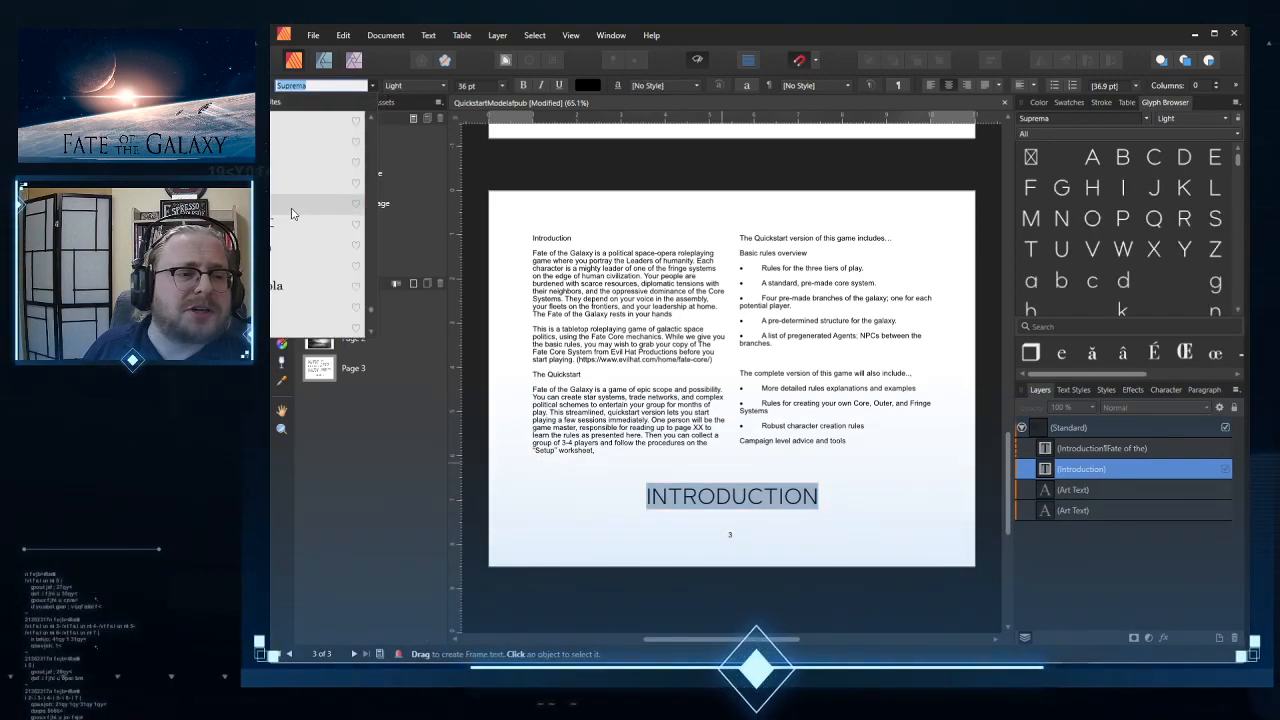
{"action": "left_click", "coordinate": [290, 203]}
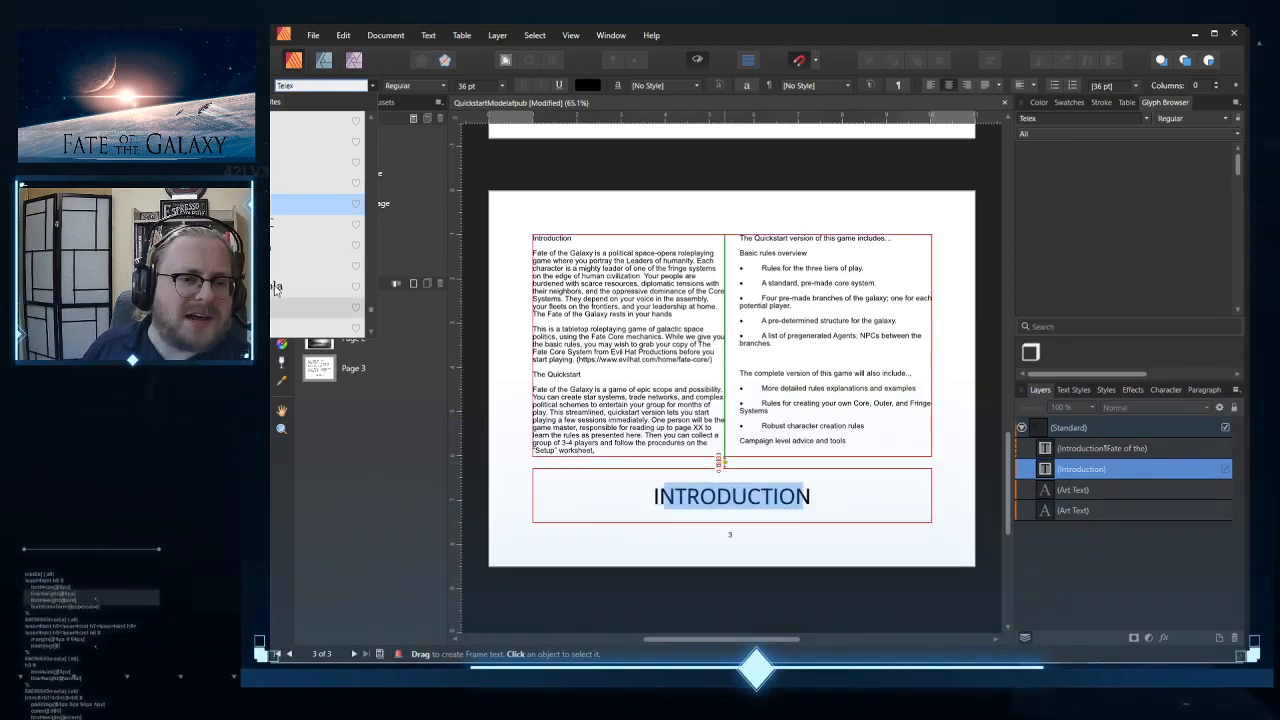
{"action": "scroll", "coordinate": [285, 293], "scroll_direction": "down", "scroll_amount": 1}
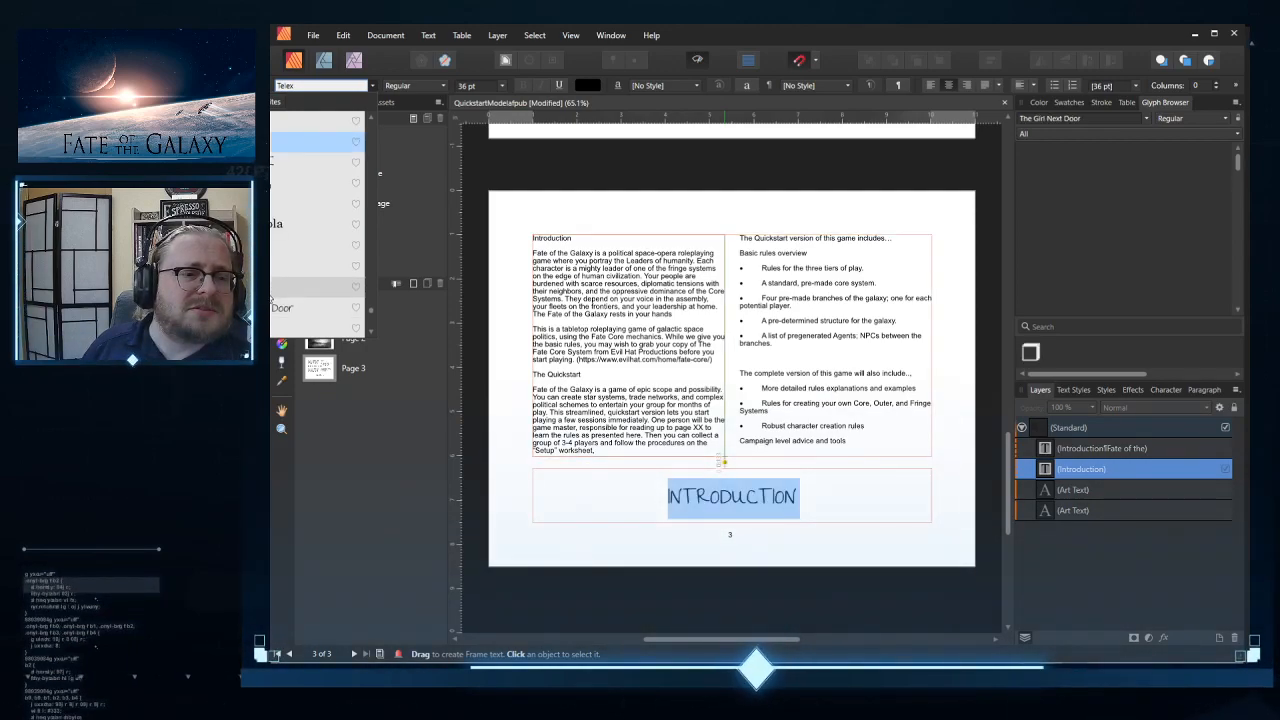
{"action": "scroll", "coordinate": [270, 295], "scroll_direction": "down", "scroll_amount": 1}
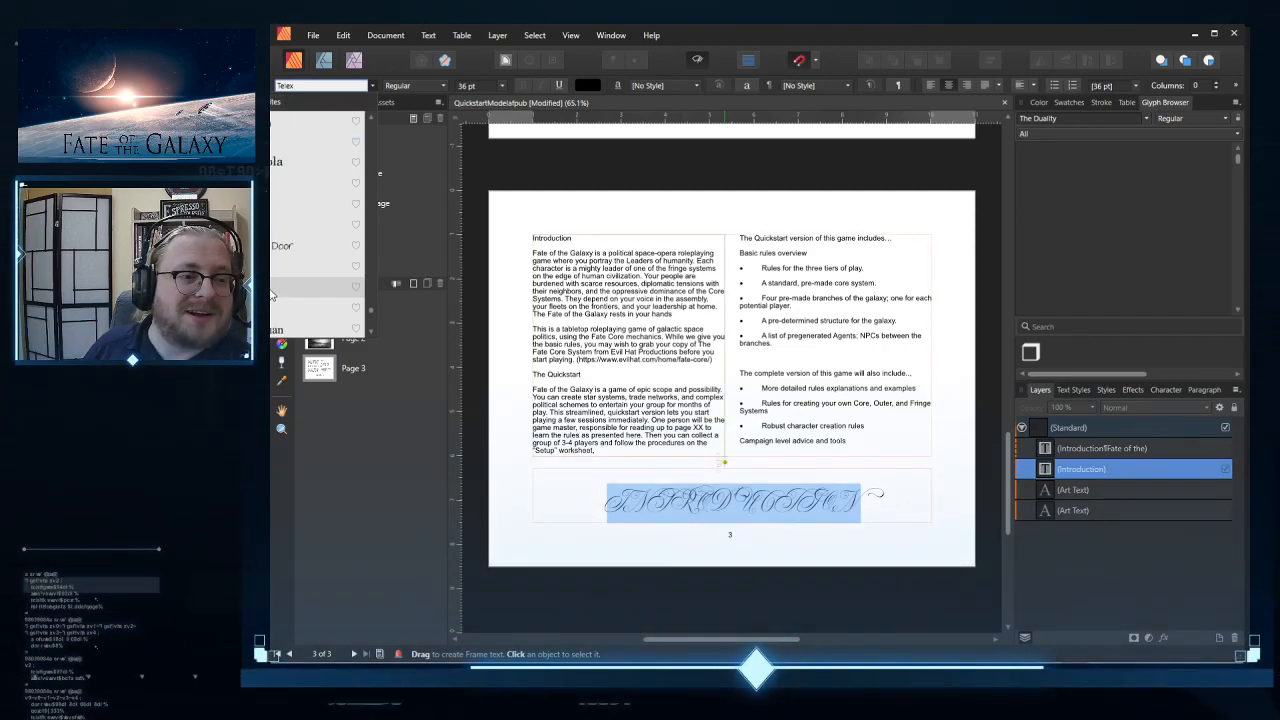
{"action": "scroll", "coordinate": [270, 293], "scroll_direction": "down", "scroll_amount": 1}
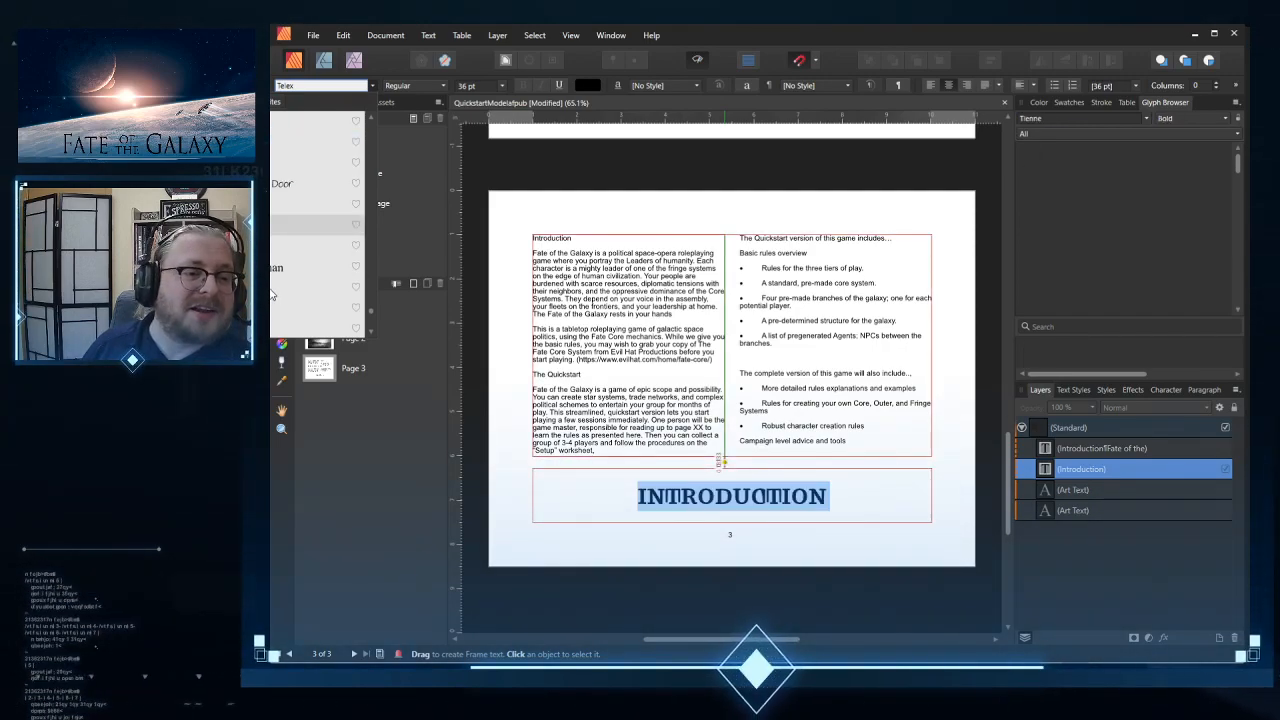
{"action": "scroll", "coordinate": [272, 294], "scroll_direction": "down", "scroll_amount": 2}
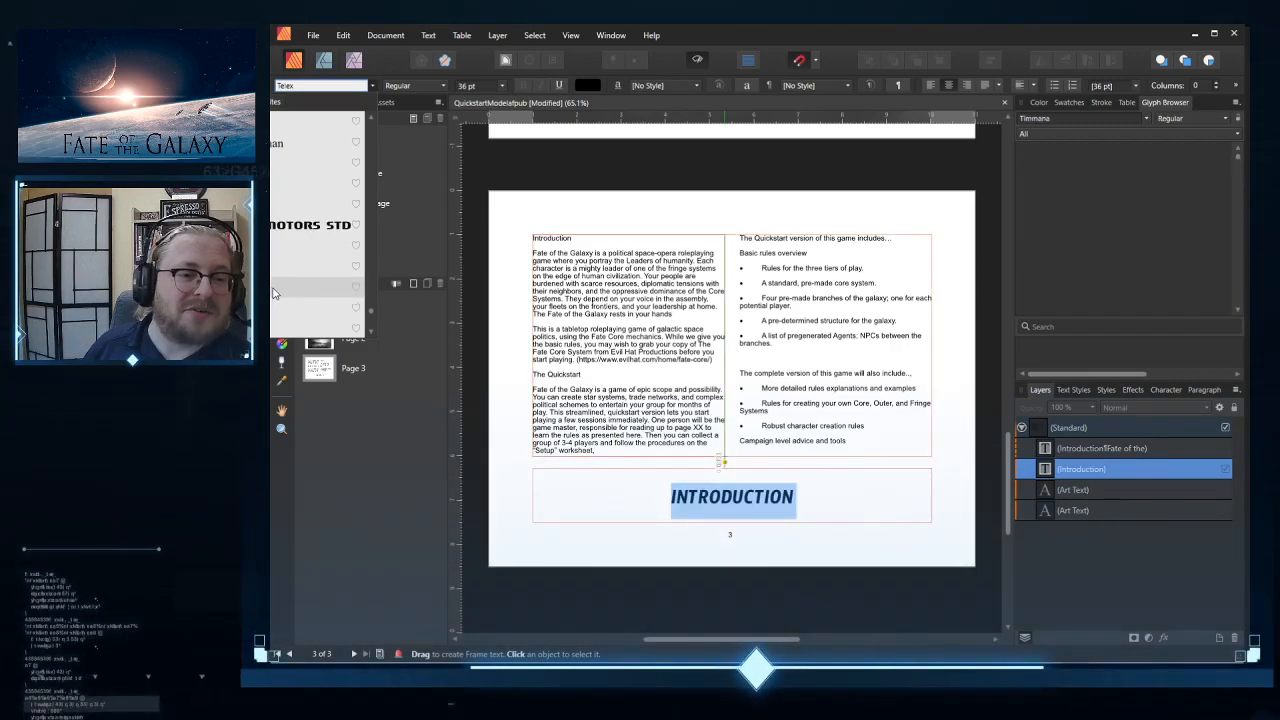
{"action": "scroll", "coordinate": [273, 295], "scroll_direction": "down", "scroll_amount": 1}
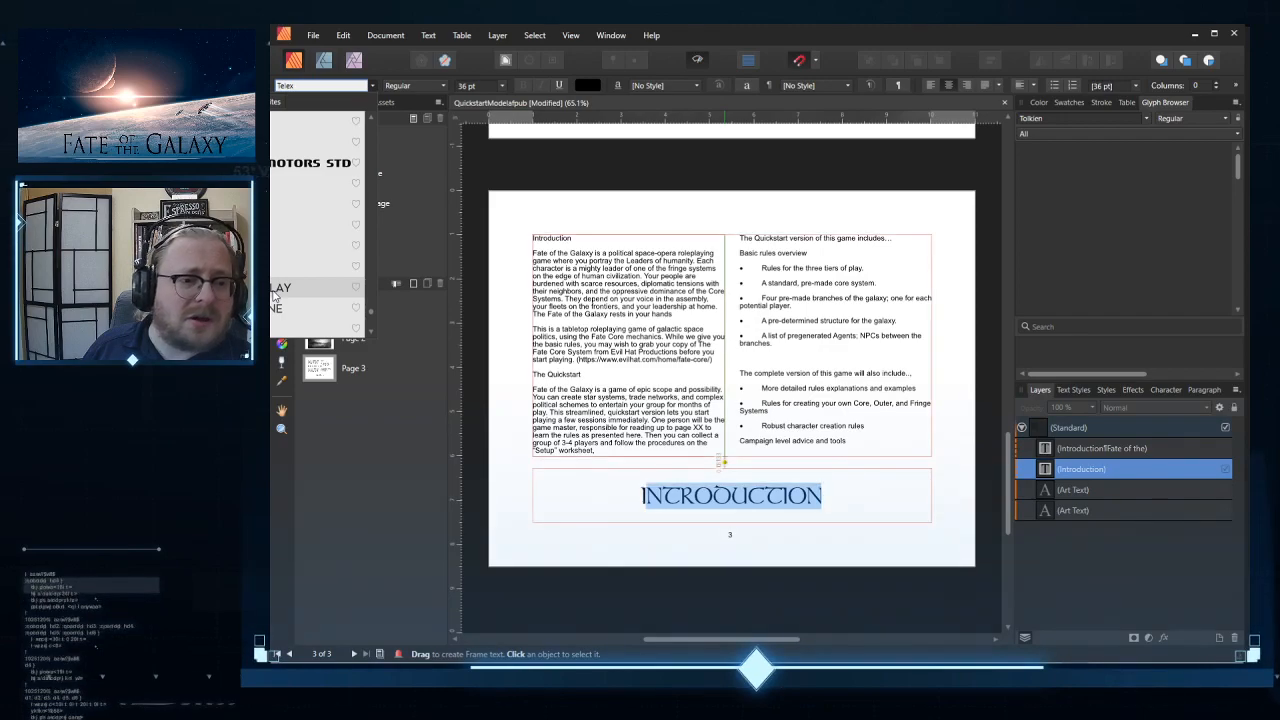
{"action": "scroll", "coordinate": [273, 295], "scroll_direction": "down", "scroll_amount": 1}
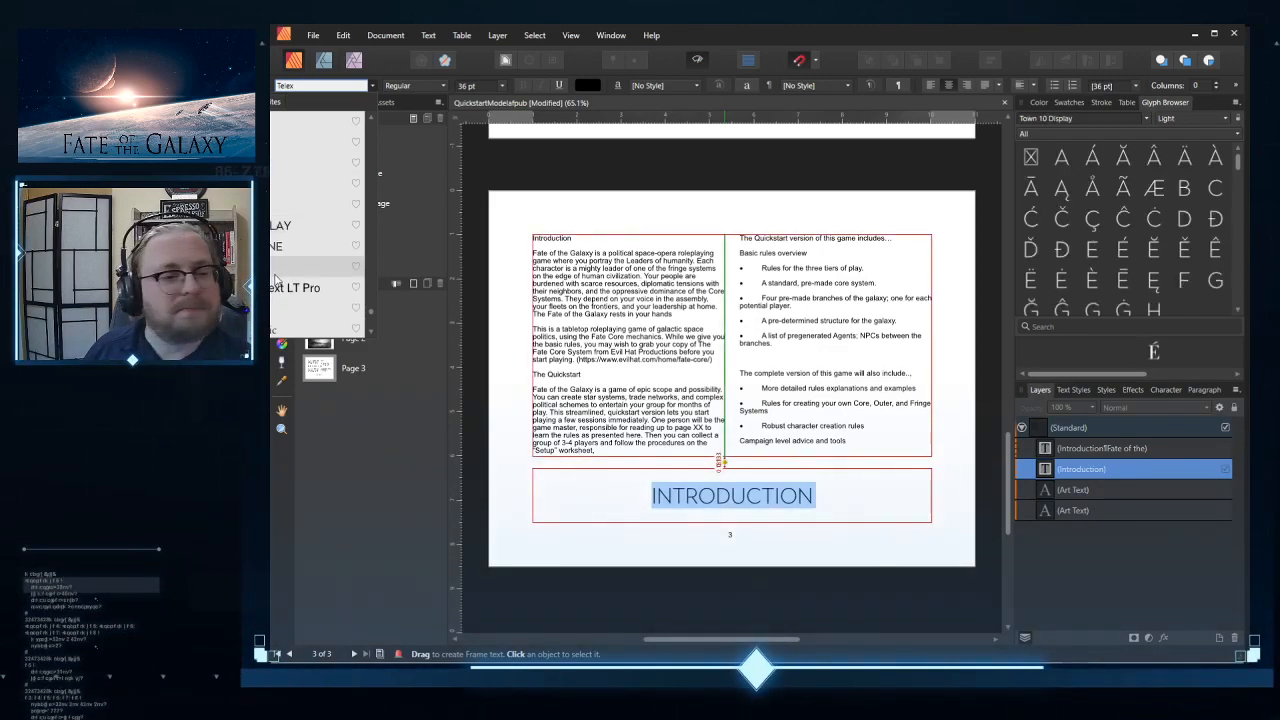
{"action": "scroll", "coordinate": [300, 279], "scroll_direction": "down", "scroll_amount": 1}
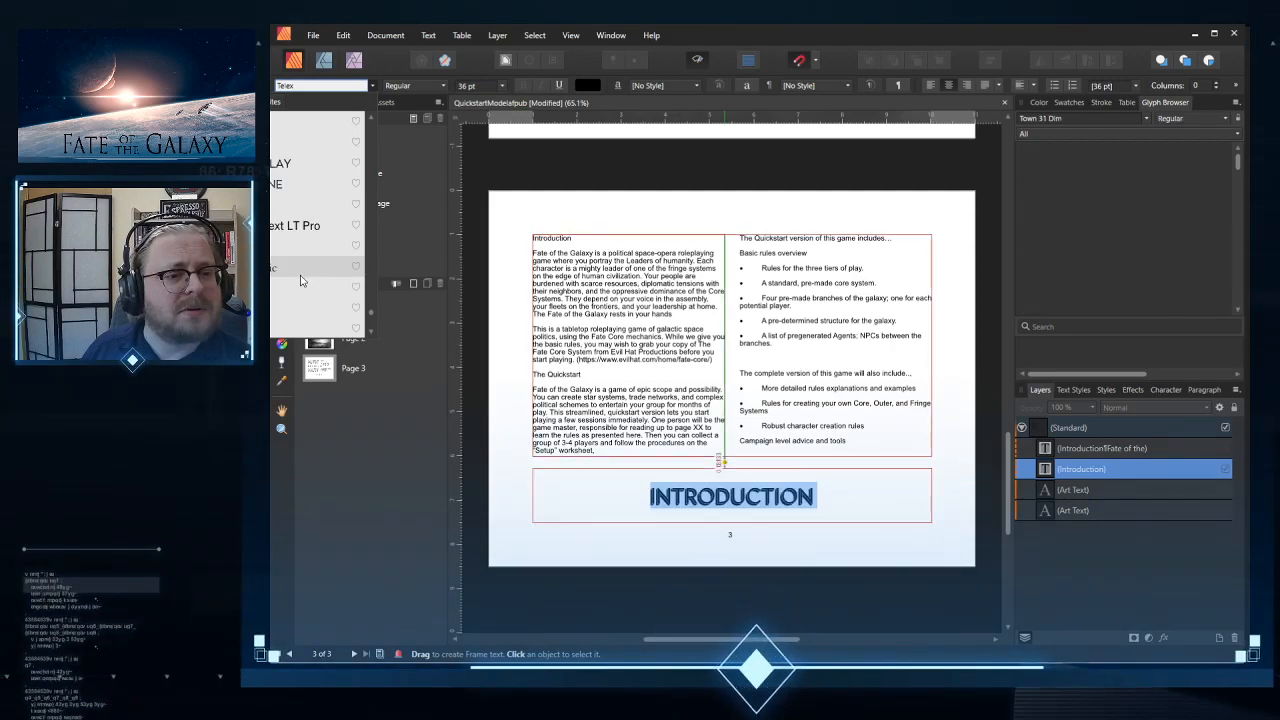
{"action": "scroll", "coordinate": [300, 279], "scroll_direction": "down", "scroll_amount": 1}
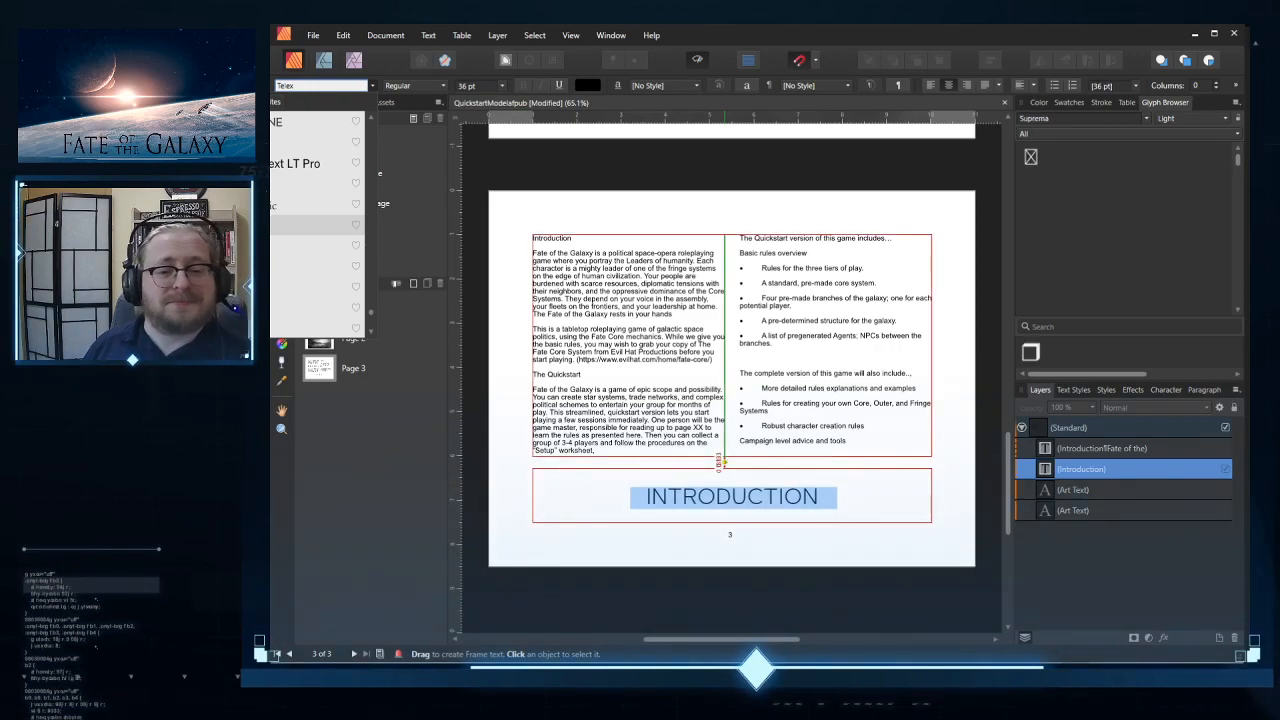
{"action": "key", "text": "Escape"}
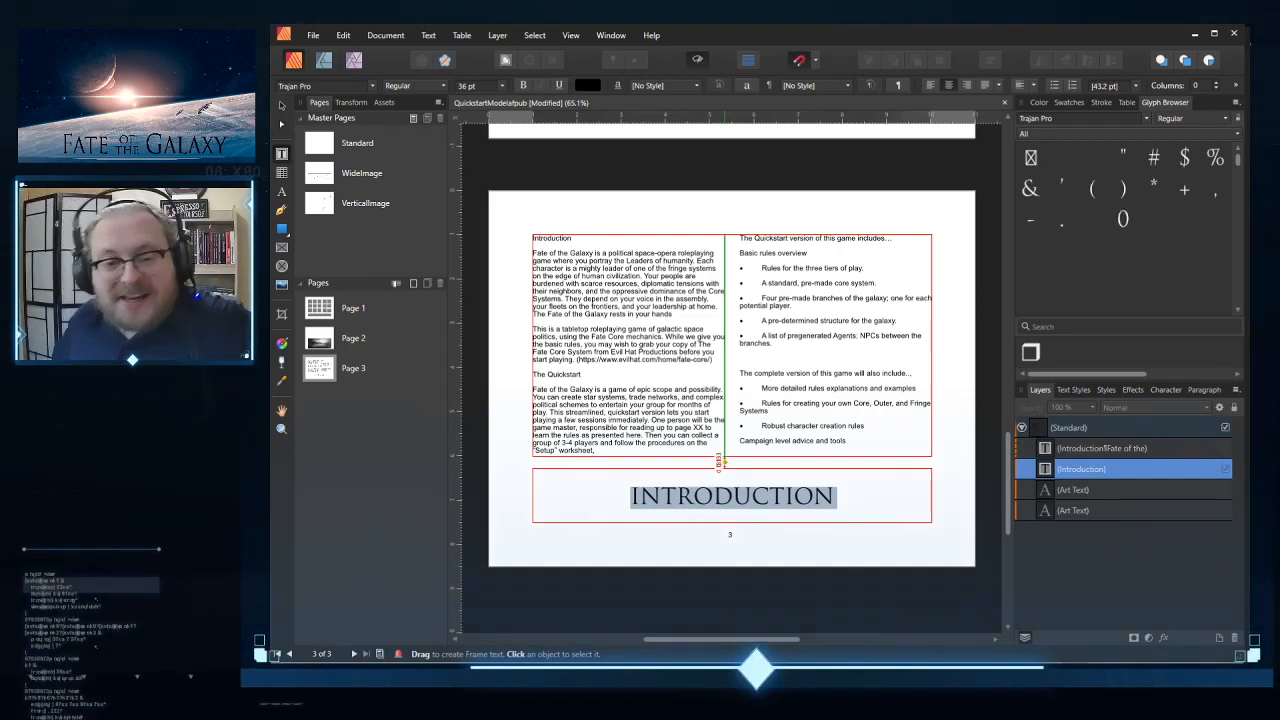
{"action": "key", "text": "Escape"}
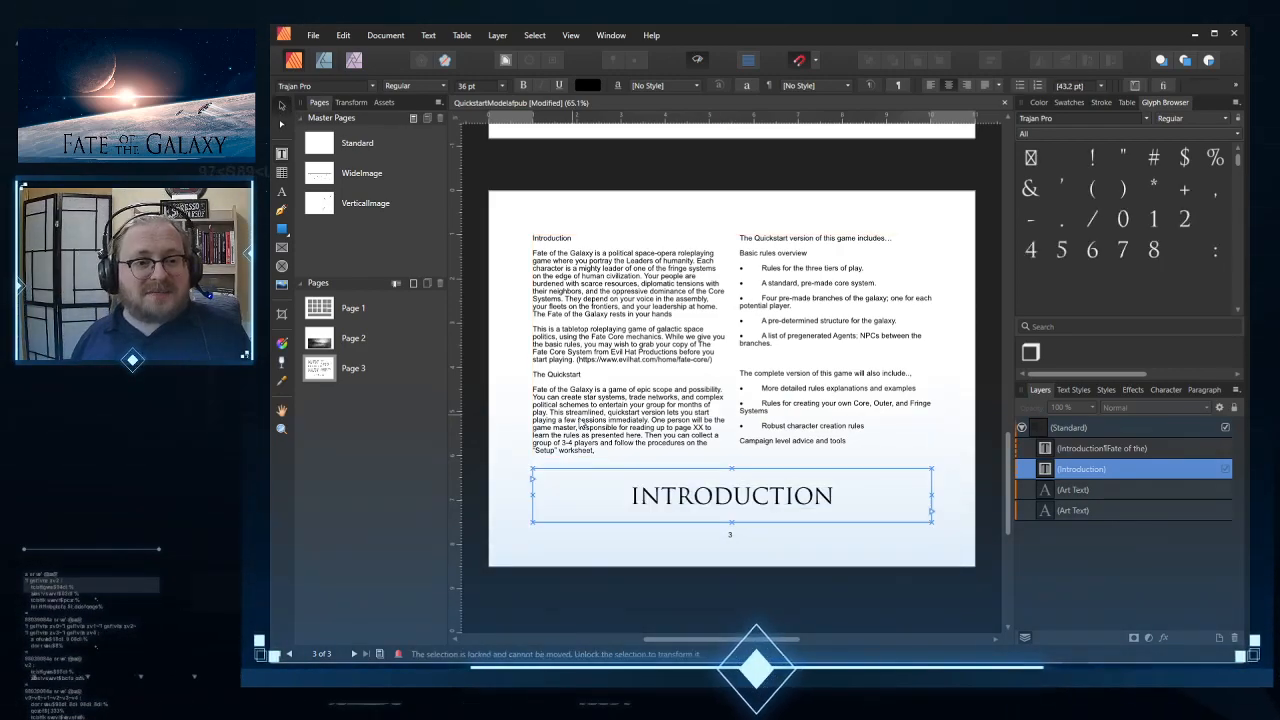
{"action": "key", "text": "Escape"}
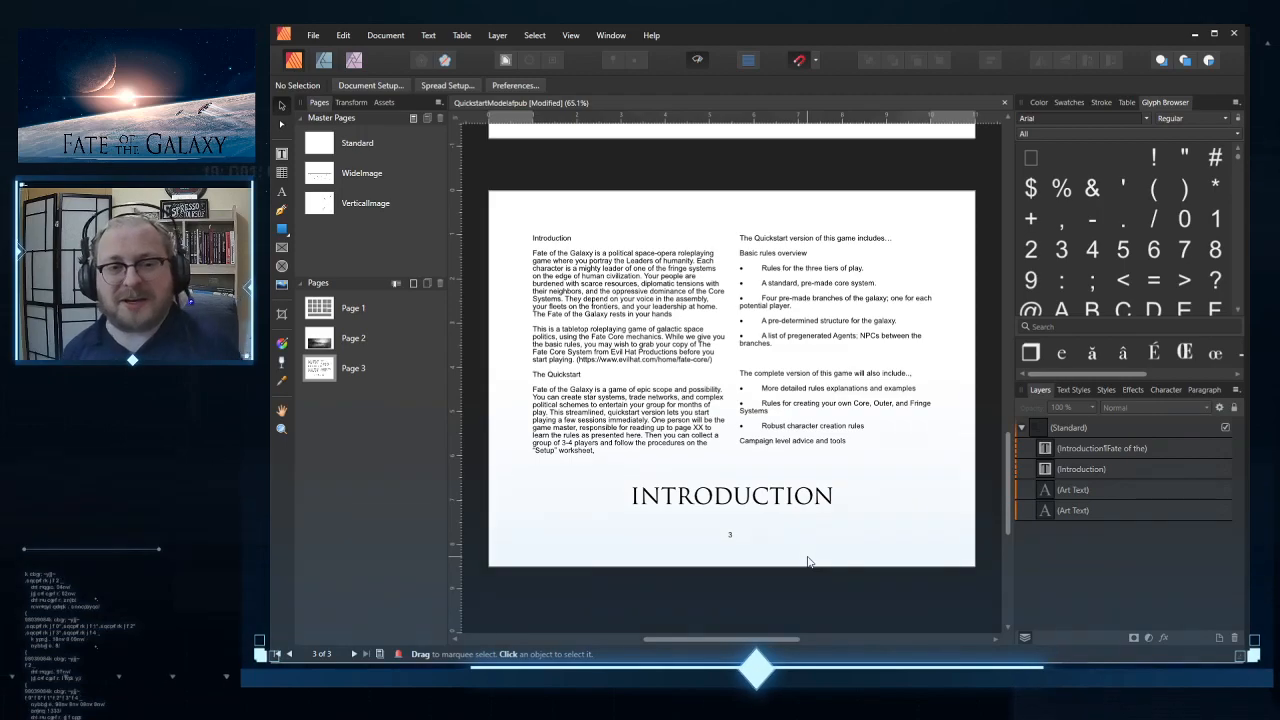
Step: Apply the Heading 1 text style to the large INTRODUCTION heading, preserving its local formatting, and to the Introduction line opening the body text
{"action": "left_click", "coordinate": [735, 505]}
{"action": "double_click", "coordinate": [789, 503]}
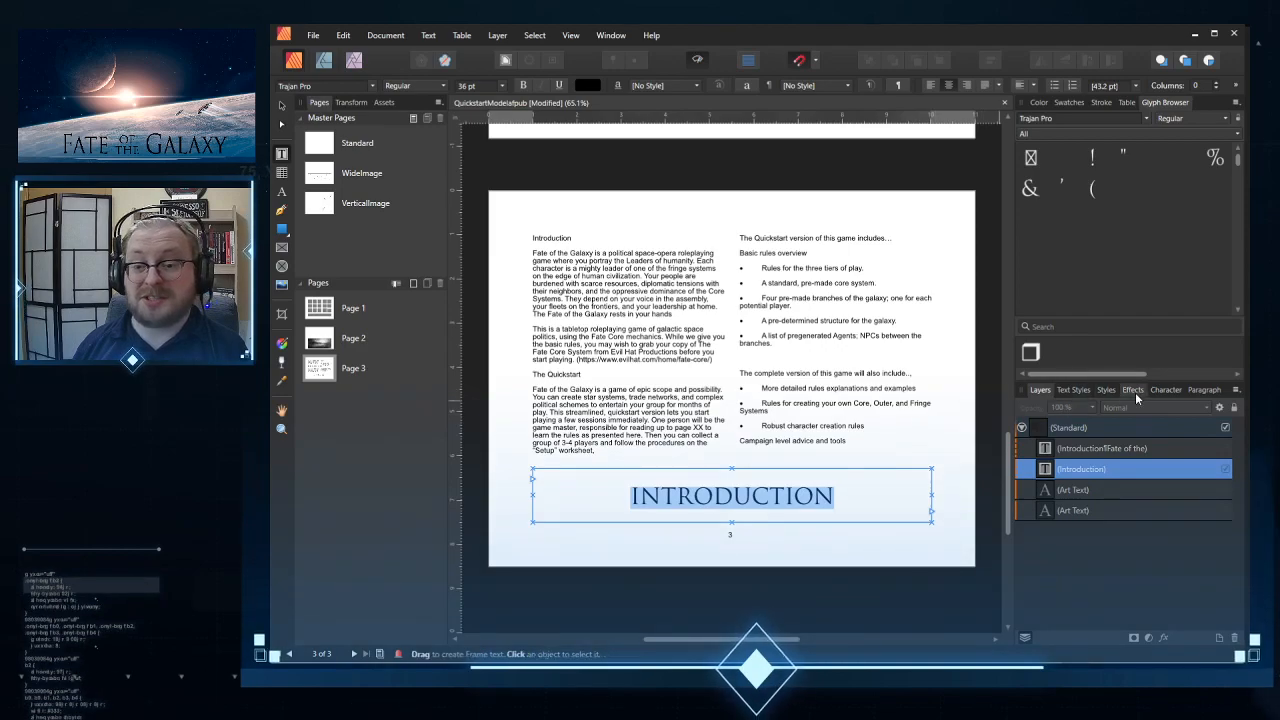
{"action": "left_click", "coordinate": [1069, 391]}
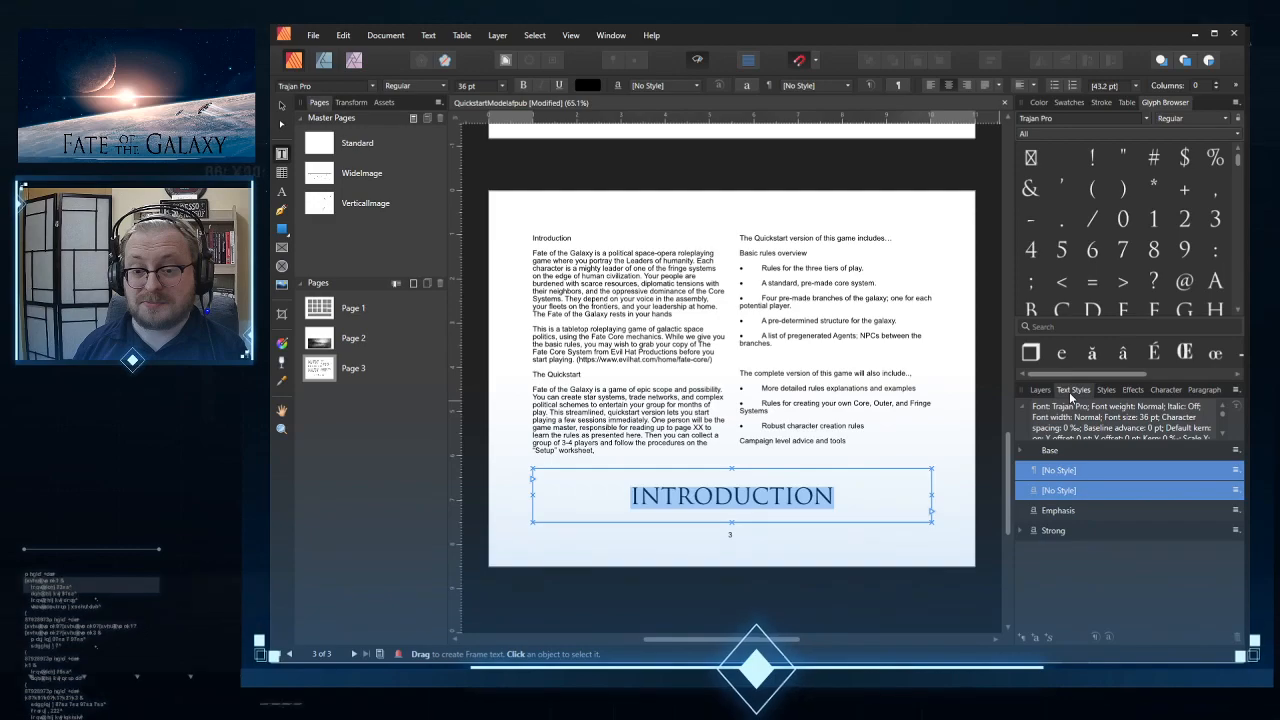
{"action": "left_click", "coordinate": [1022, 455]}
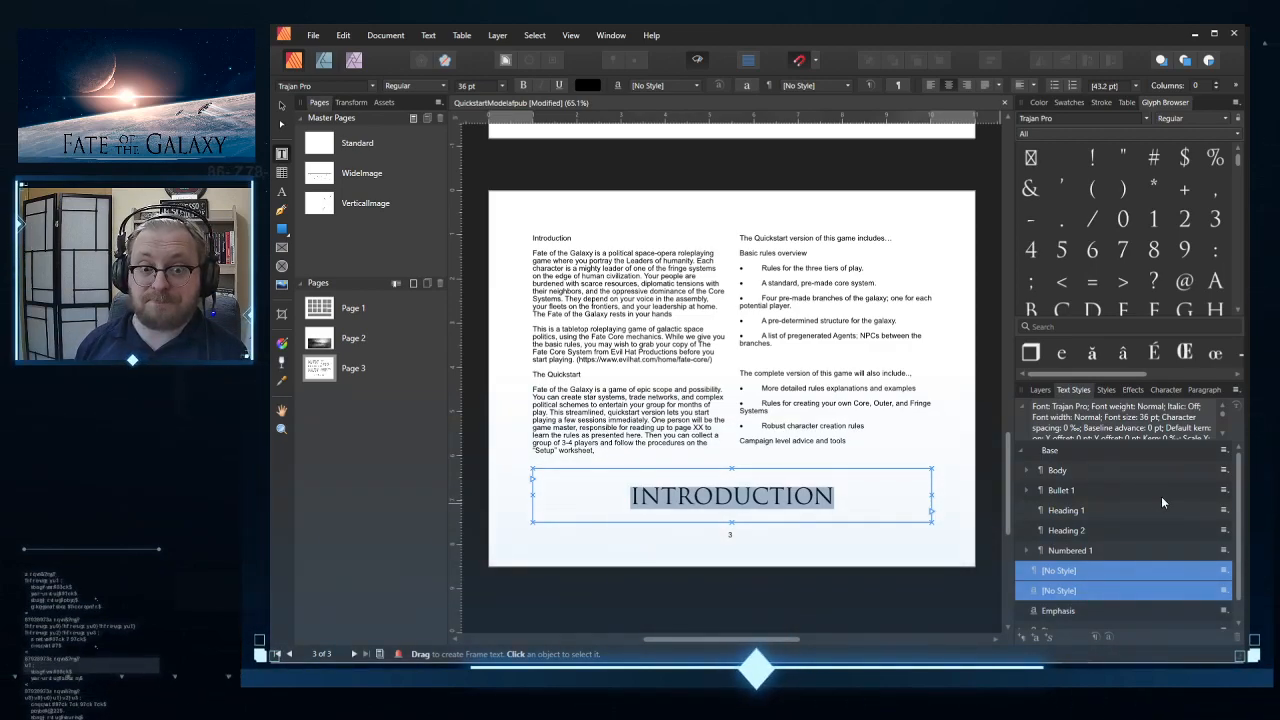
{"action": "right_click", "coordinate": [1086, 514]}
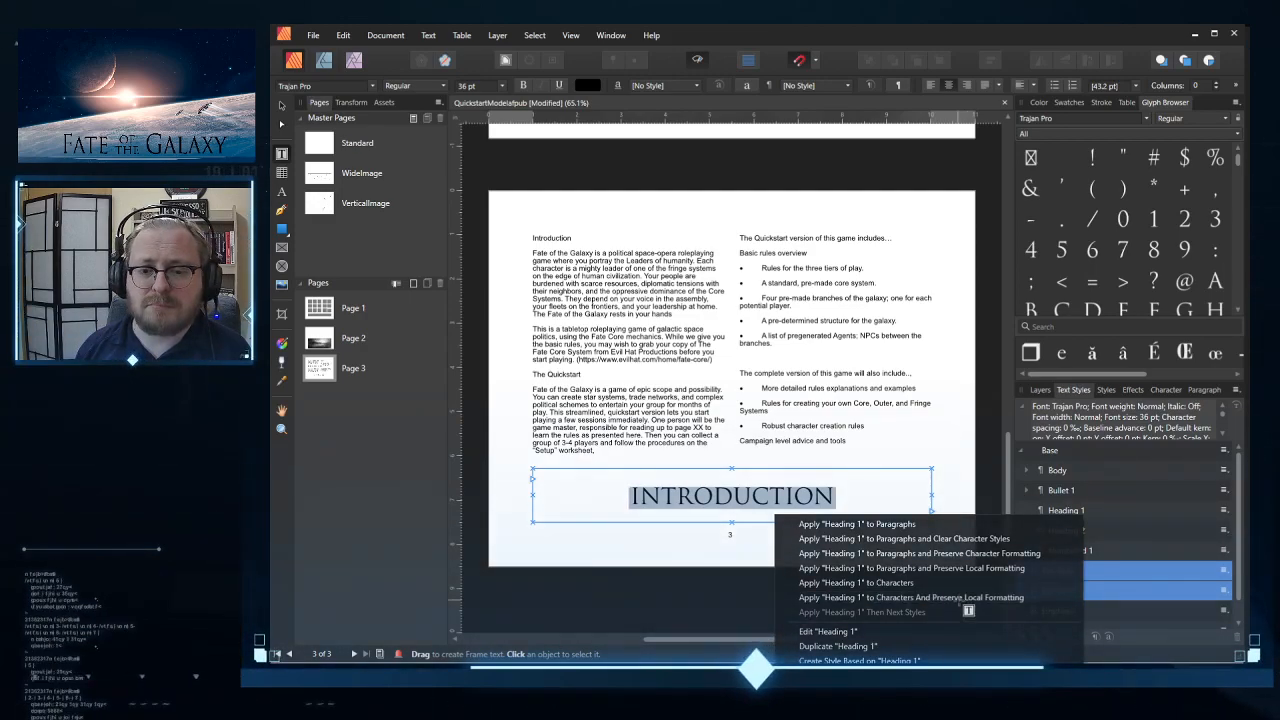
{"action": "left_click", "coordinate": [960, 597]}
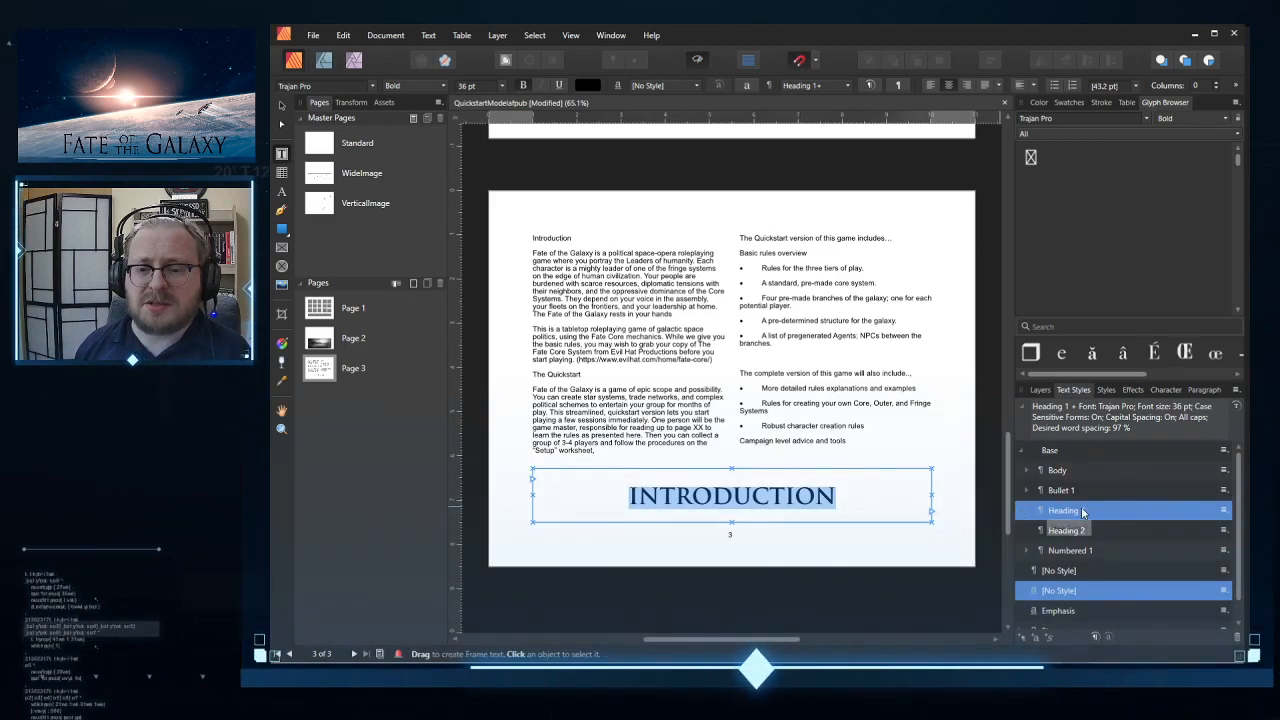
{"action": "double_click", "coordinate": [540, 237]}
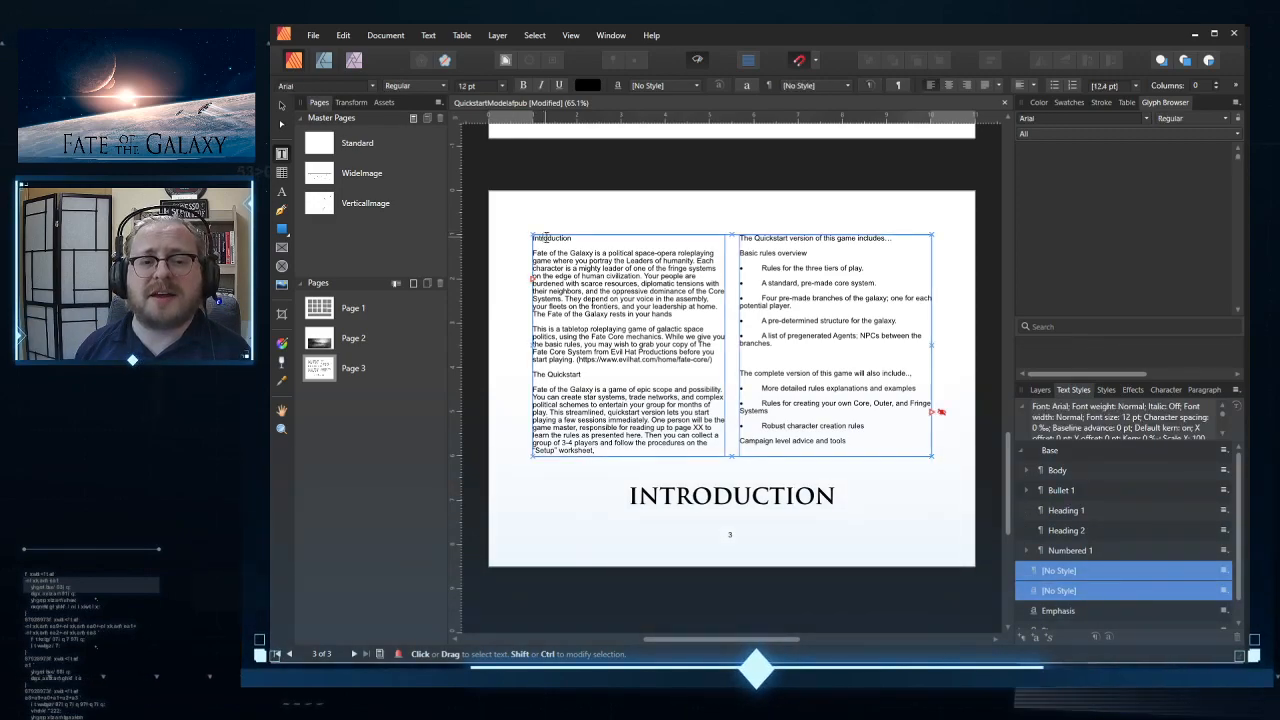
{"action": "left_click", "coordinate": [1077, 514]}
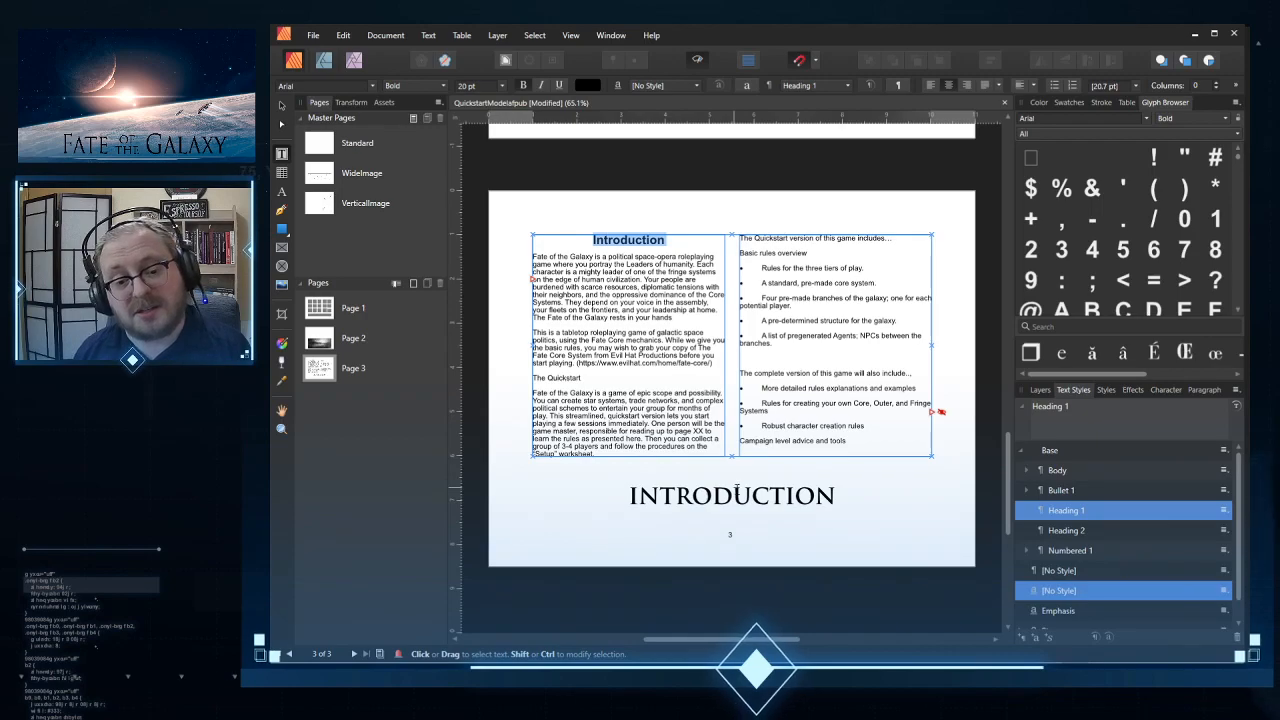
Step: Edit the Heading 1 text style to use the Trajan Pro font family at a size of 36 pt
{"action": "left_click", "coordinate": [752, 500]}
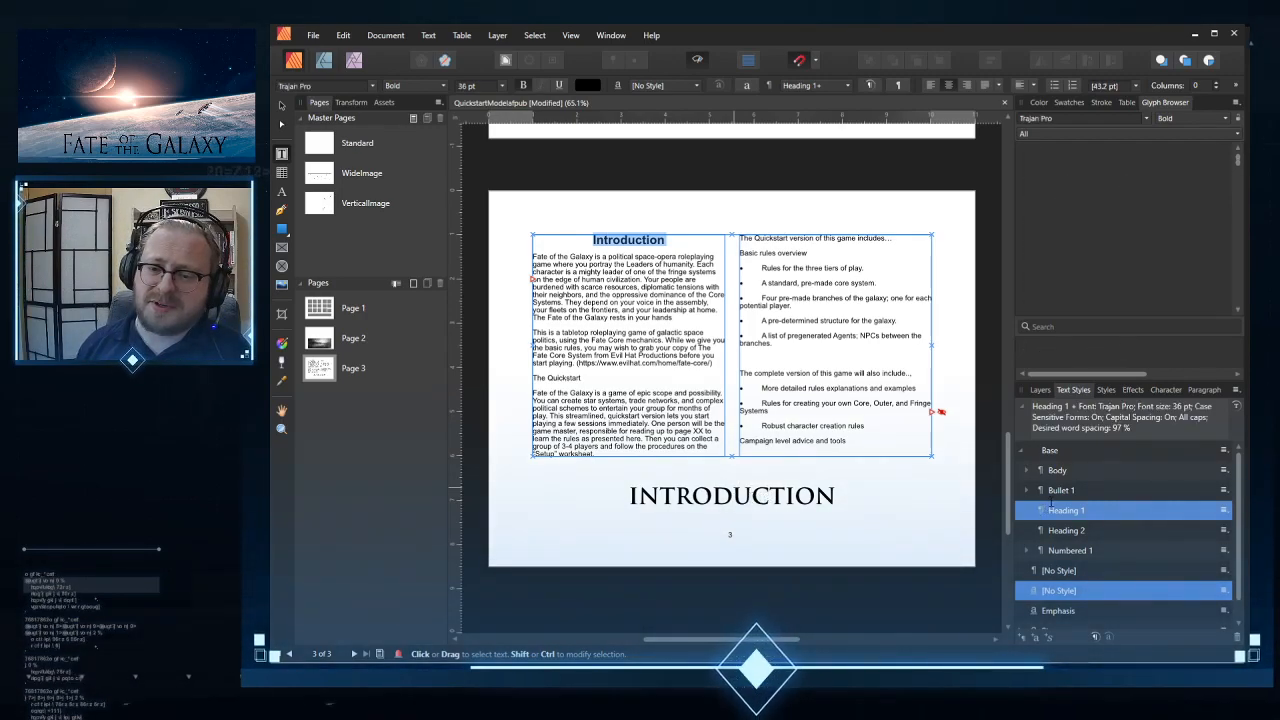
{"action": "key", "text": "ctrl+a"}
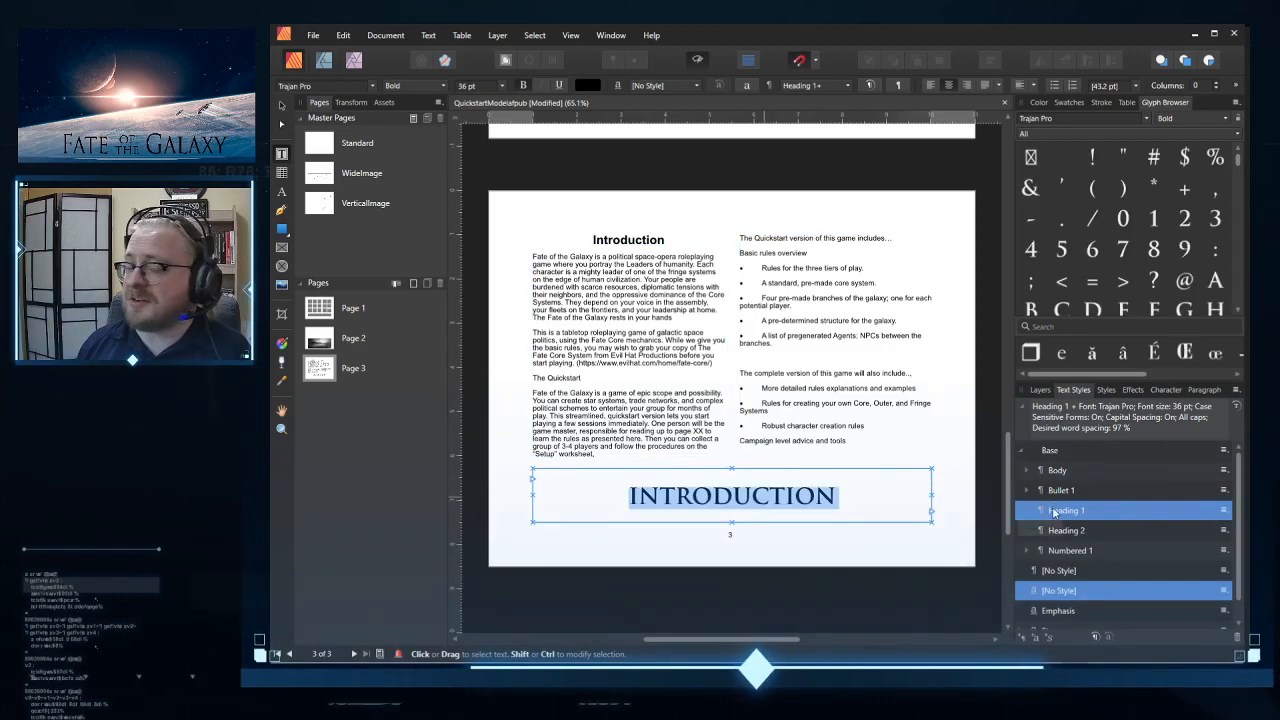
{"action": "right_click", "coordinate": [1053, 512]}
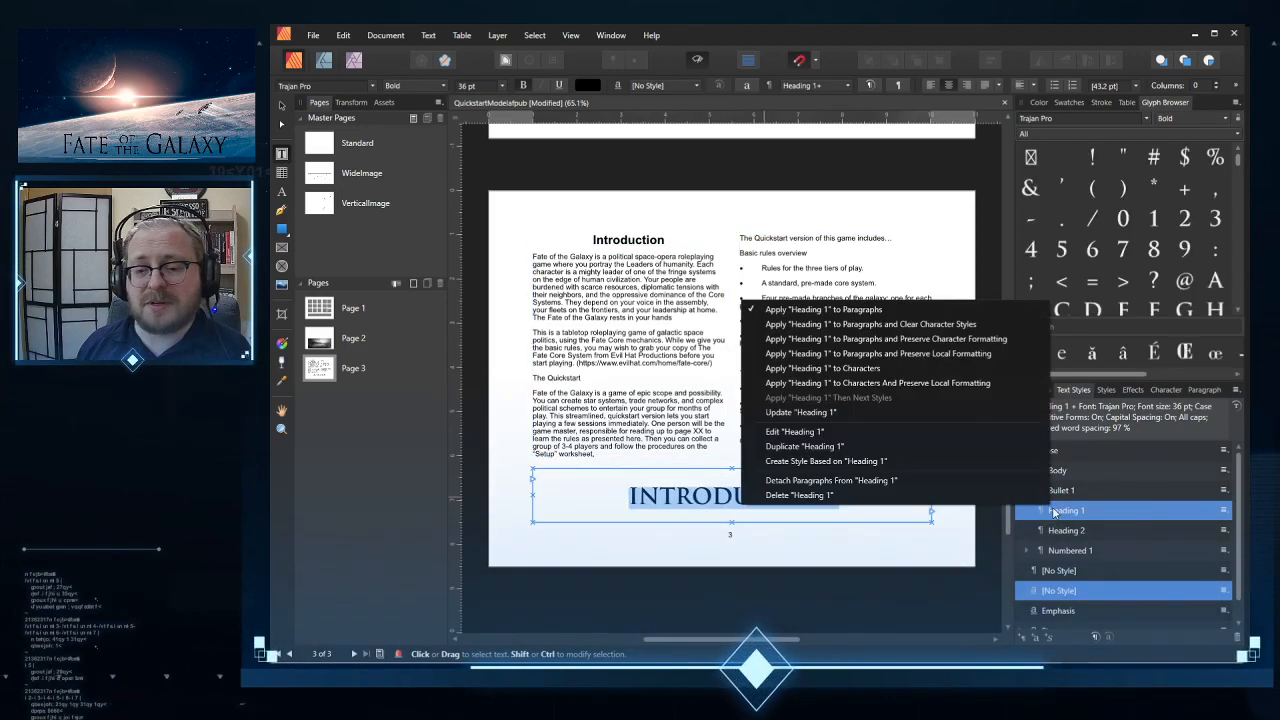
{"action": "left_click", "coordinate": [852, 431]}
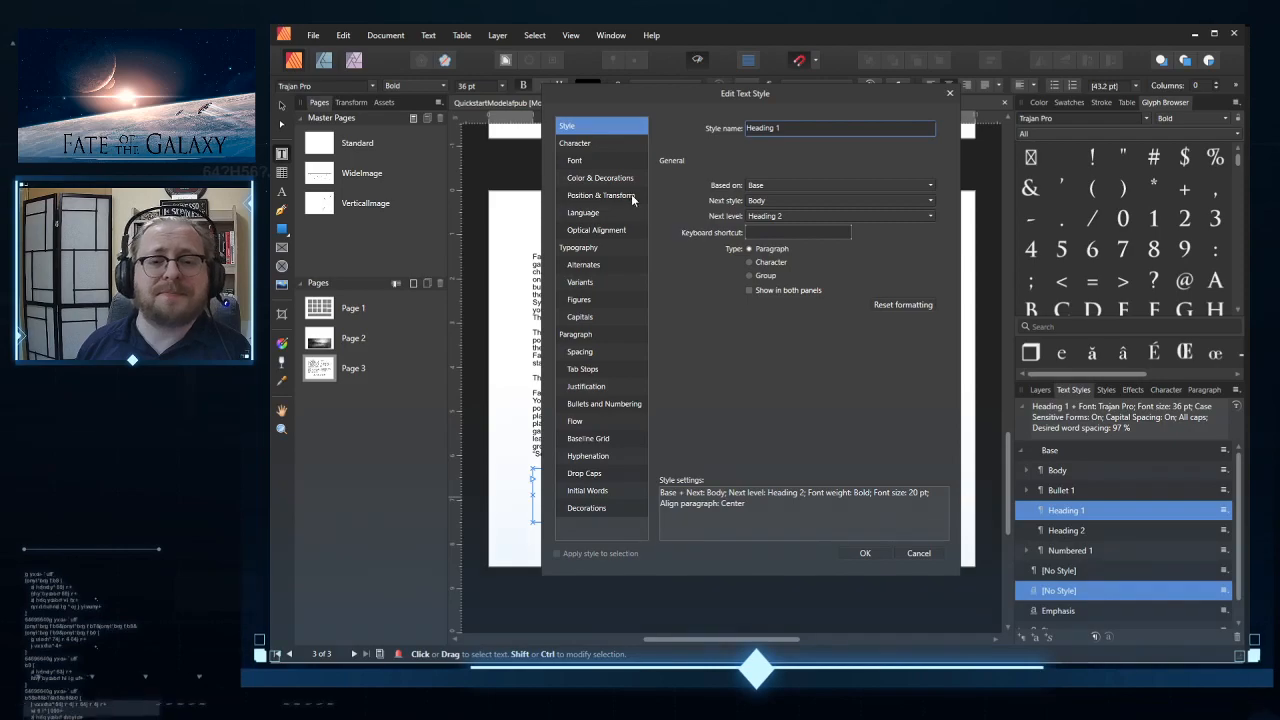
{"action": "left_click", "coordinate": [576, 160]}
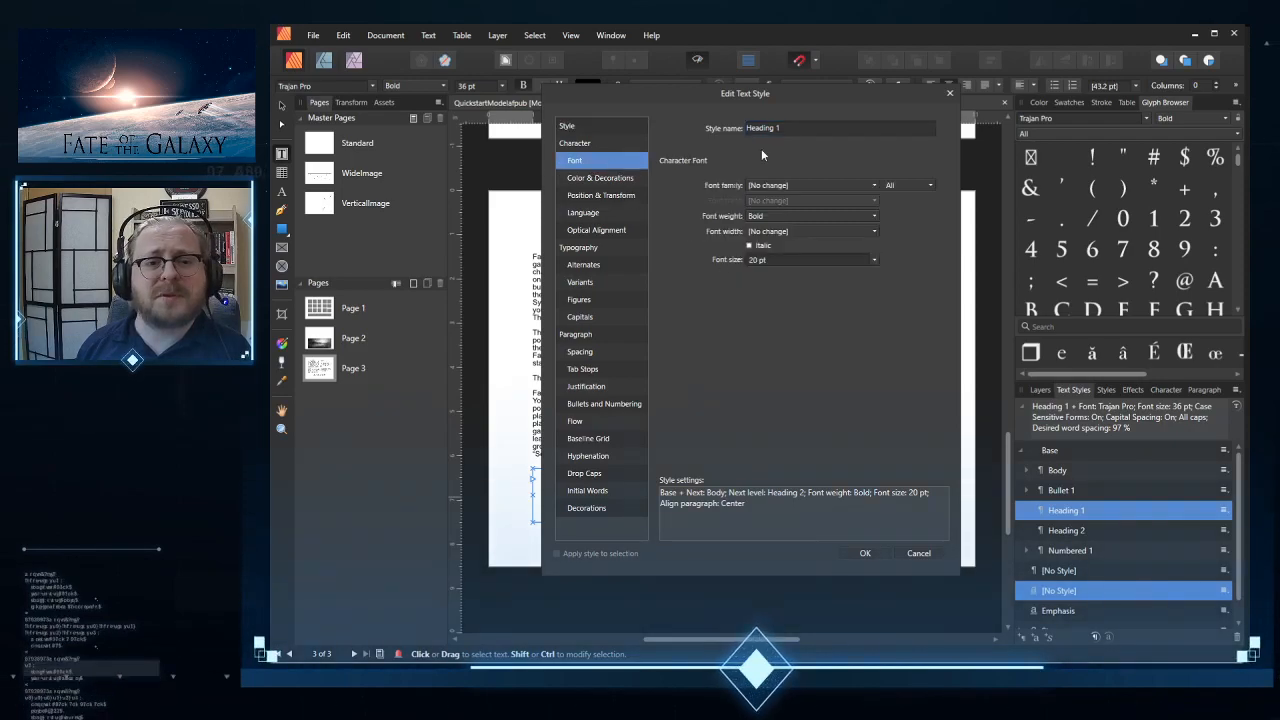
{"action": "left_click", "coordinate": [810, 185]}
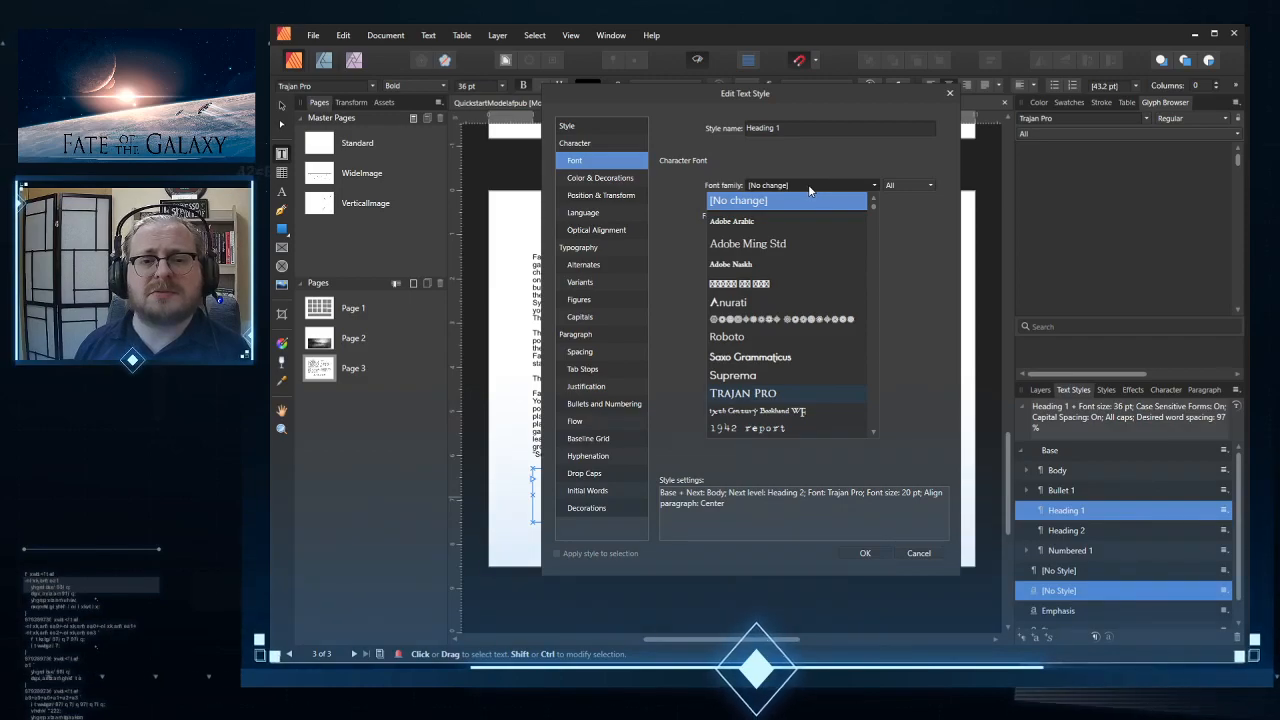
{"action": "left_click", "coordinate": [905, 274]}
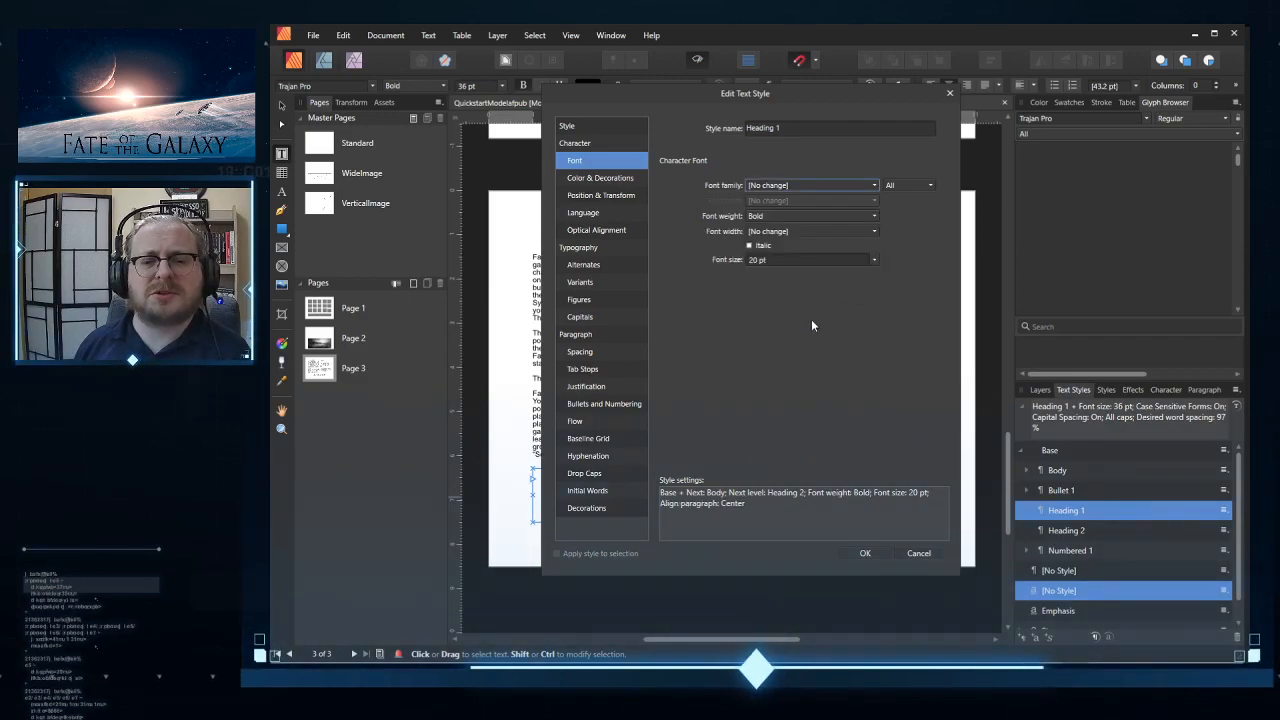
{"action": "left_click", "coordinate": [821, 187]}
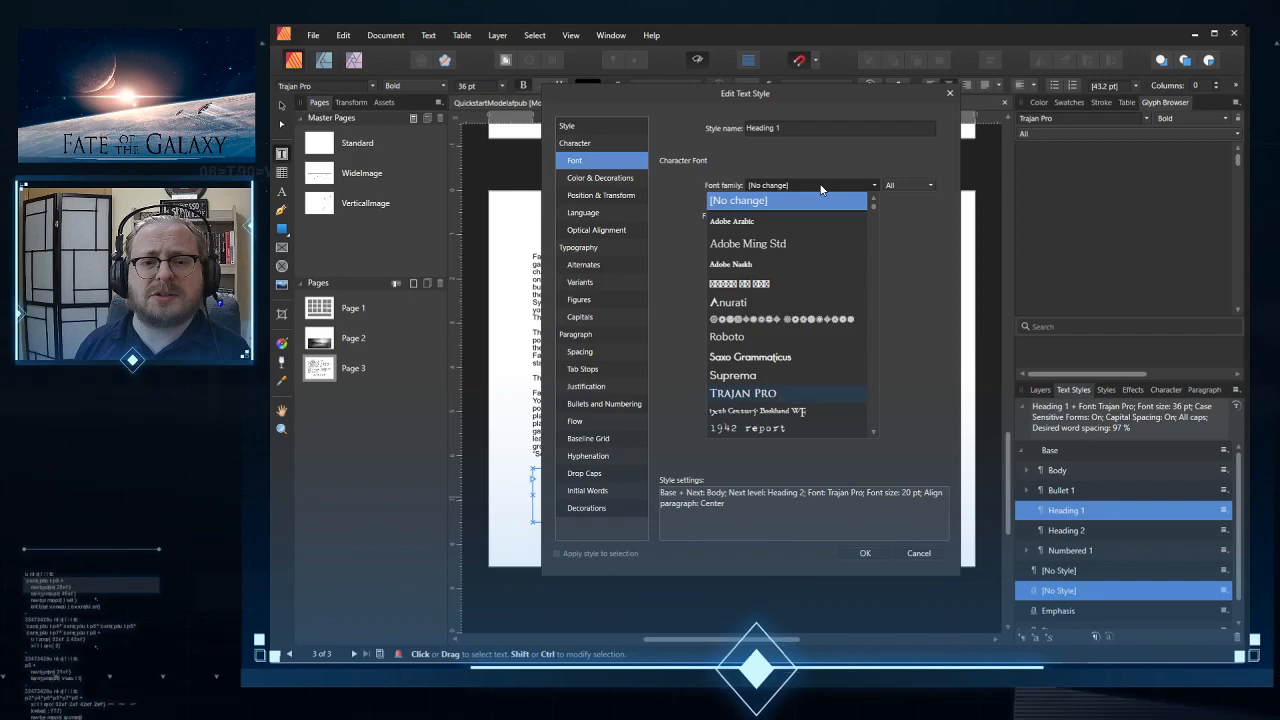
{"action": "left_click", "coordinate": [750, 393]}
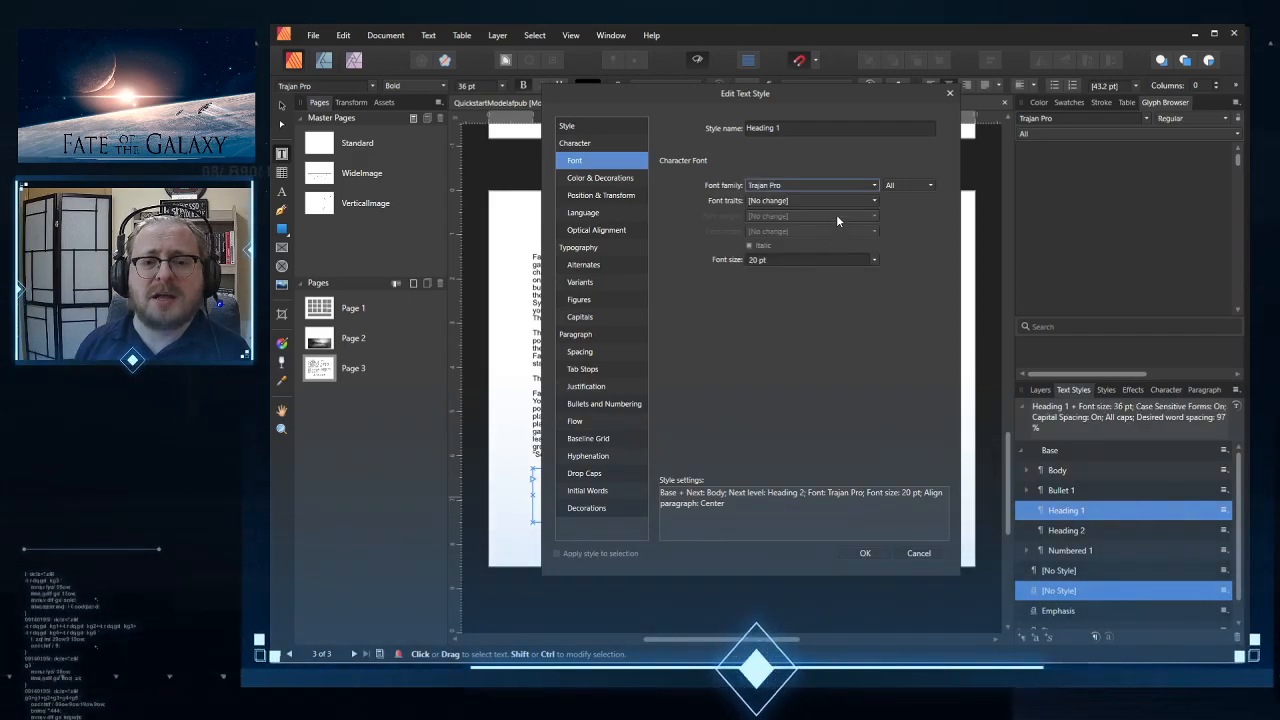
{"action": "left_click", "coordinate": [874, 260]}
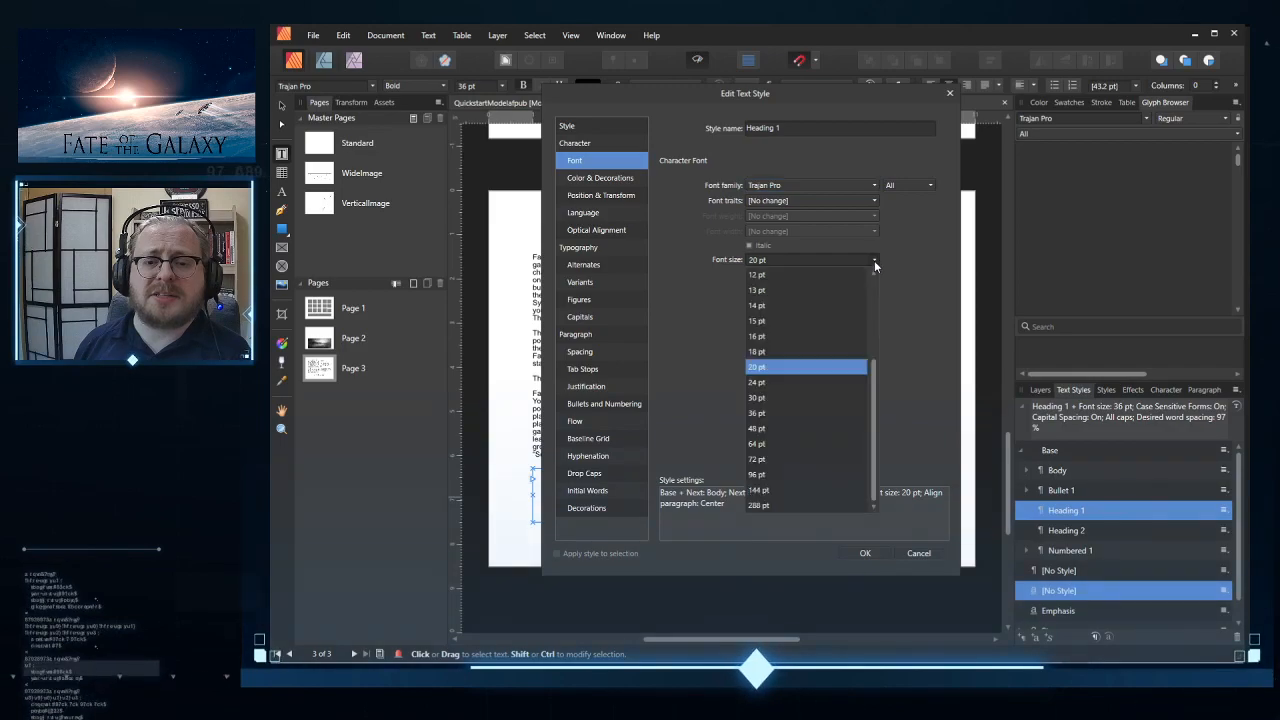
{"action": "left_click", "coordinate": [771, 414]}
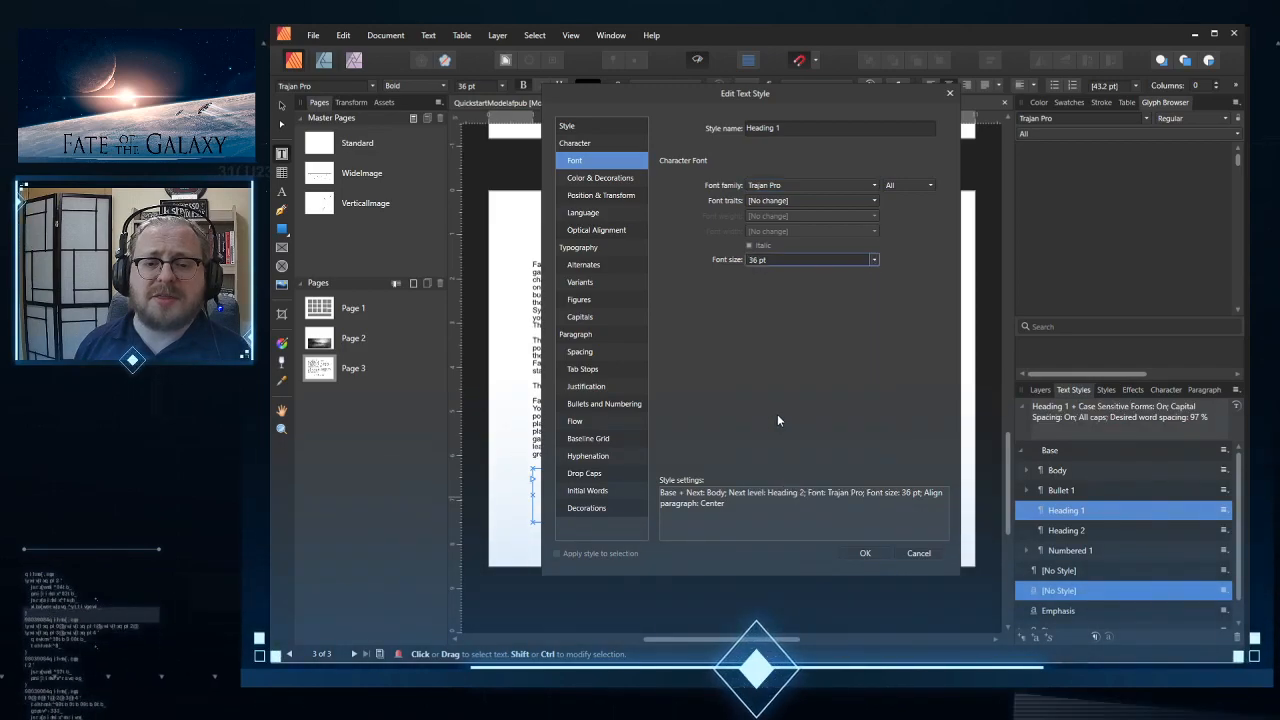
{"action": "left_click", "coordinate": [868, 552]}
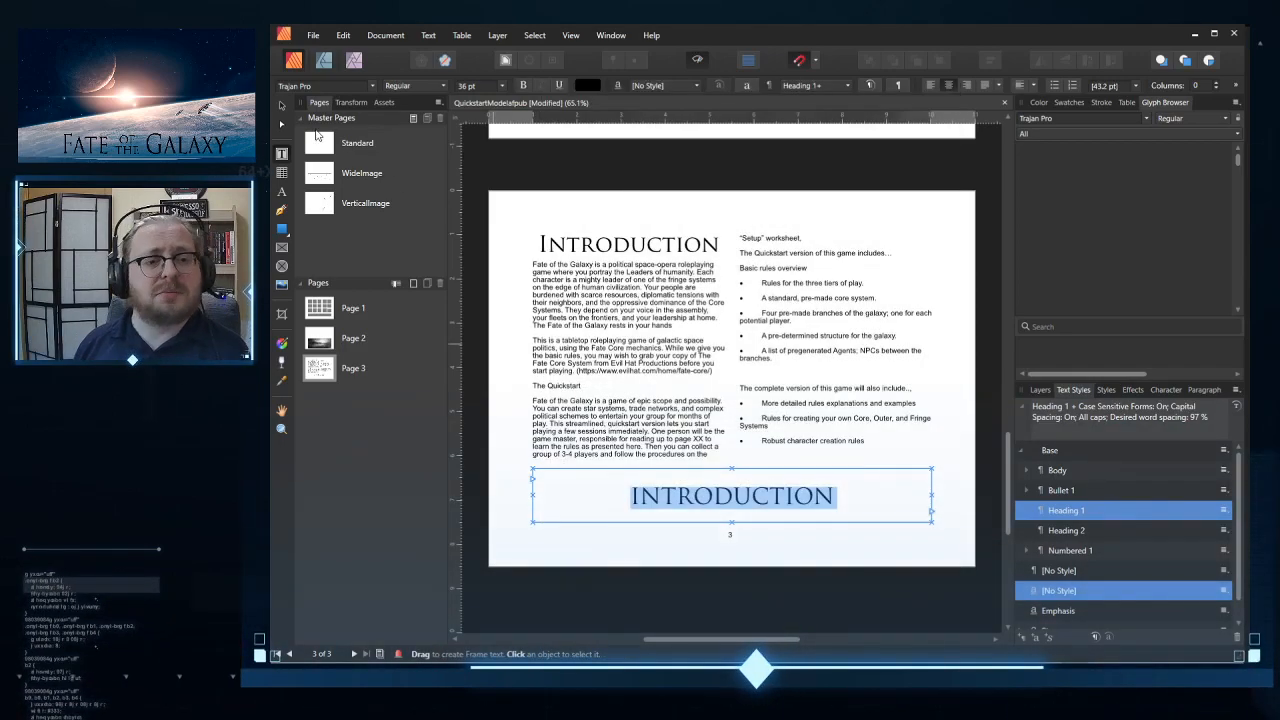
Step: Select the Introduction line that opens the two-column body text and apply the Heading 2 text style to it
{"action": "left_click", "coordinate": [283, 106]}
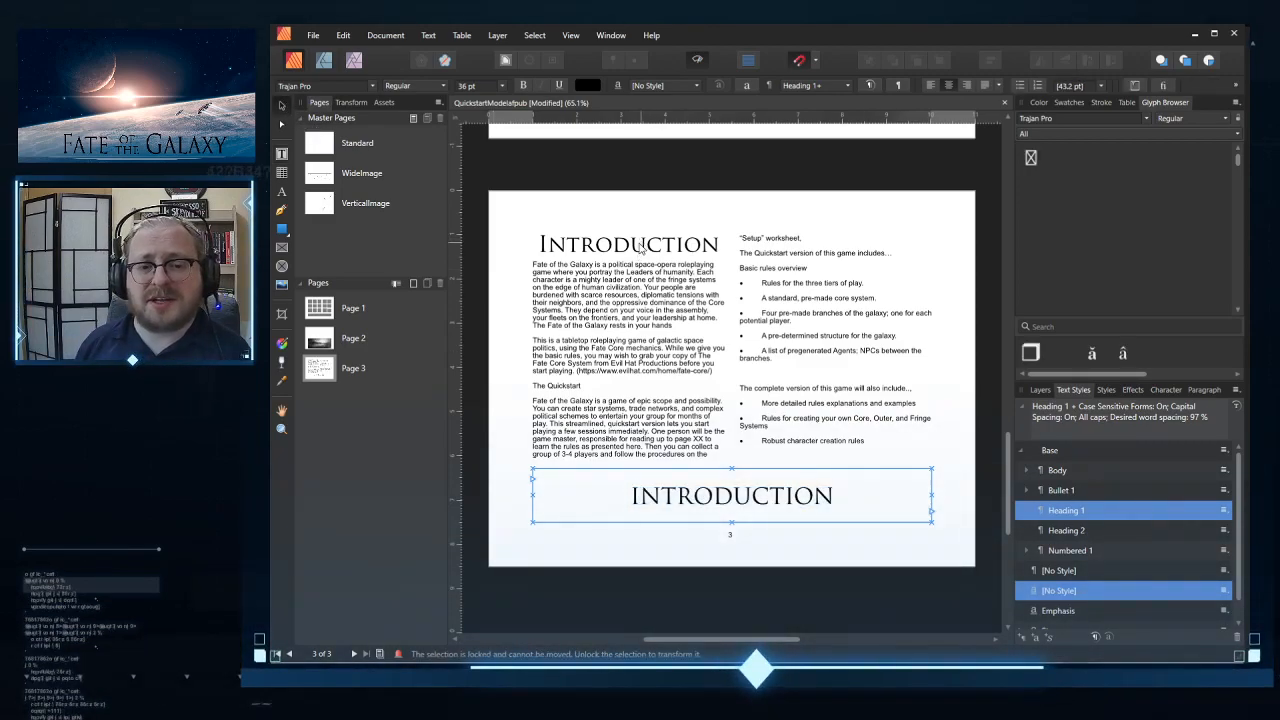
{"action": "left_click", "coordinate": [640, 248]}
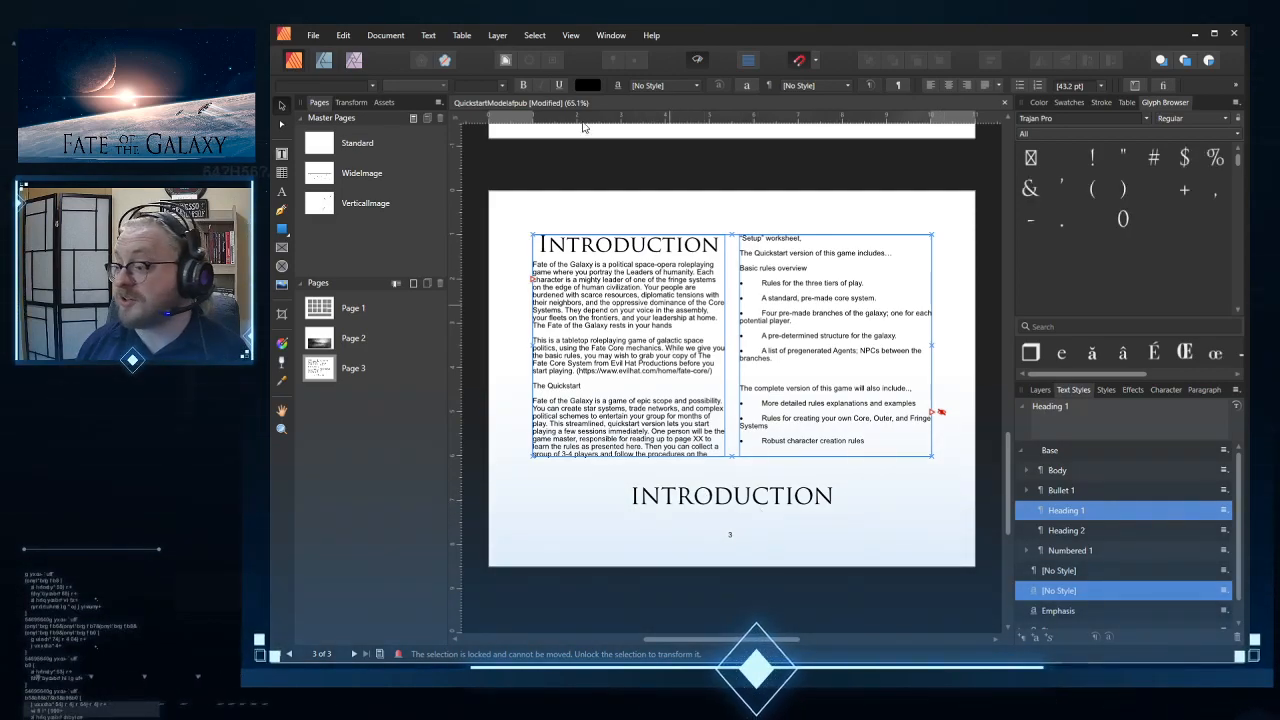
{"action": "key", "text": "t"}
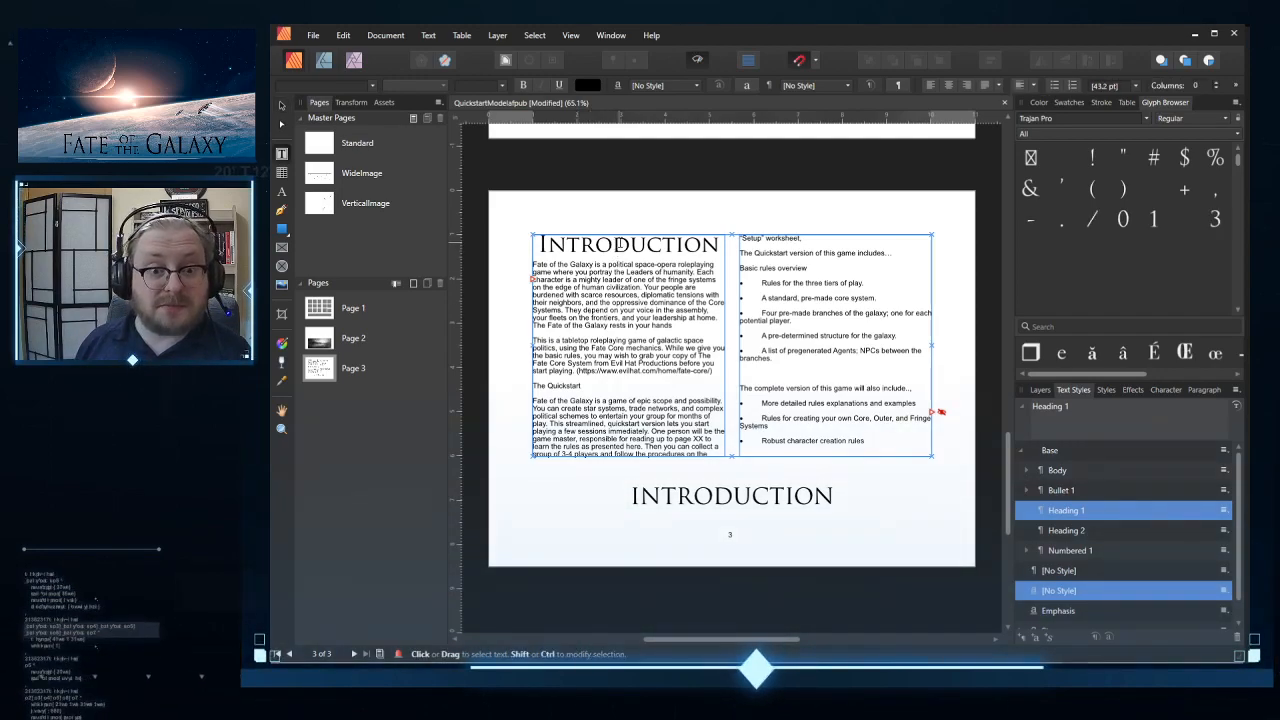
{"action": "double_click", "coordinate": [619, 245]}
{"action": "left_click", "coordinate": [619, 245]}
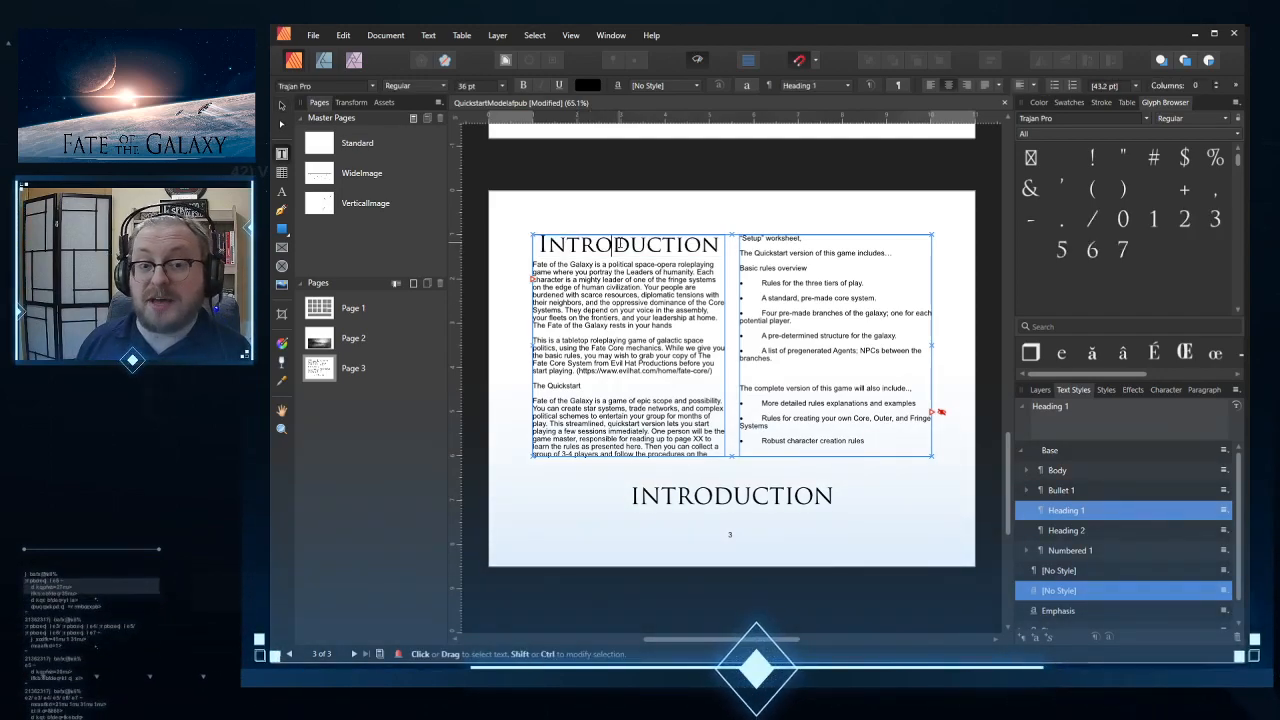
{"action": "double_click", "coordinate": [619, 245]}
{"action": "left_click", "coordinate": [1058, 531]}
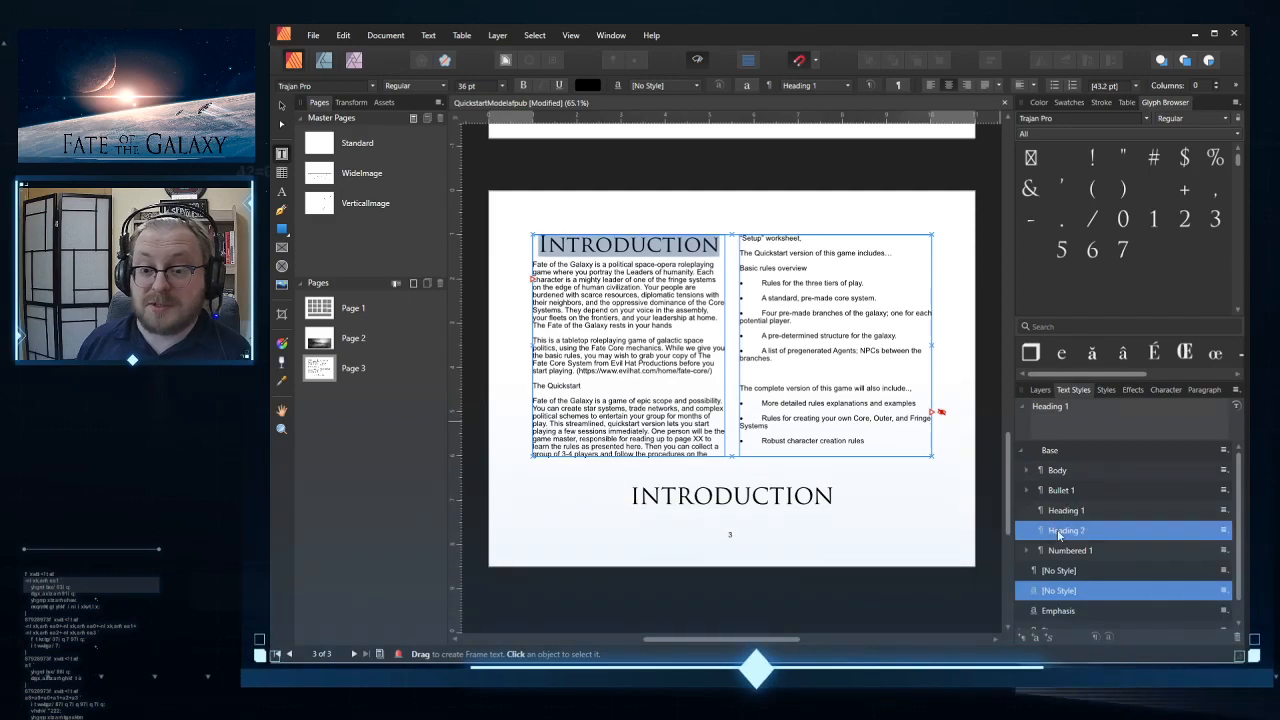
{"action": "left_click", "coordinate": [1060, 532]}
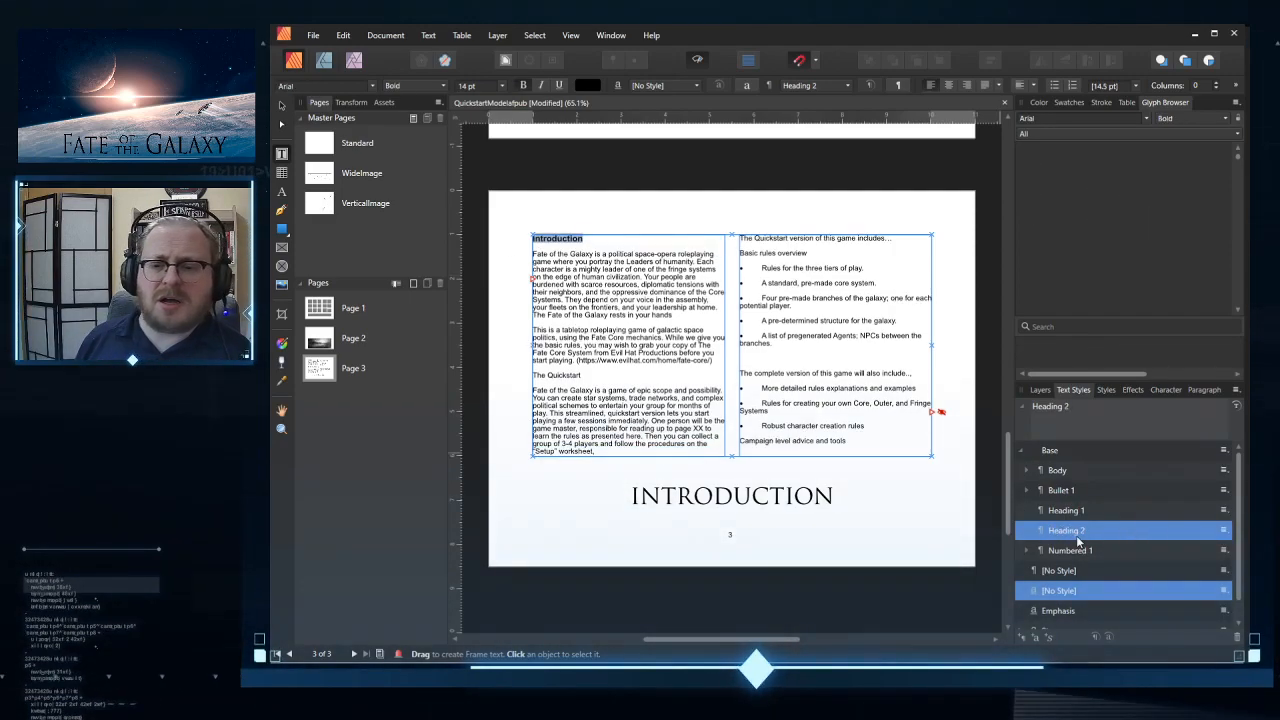
Step: Edit the Heading 2 text style so that it is based on Heading 1
{"action": "right_click", "coordinate": [1068, 530]}
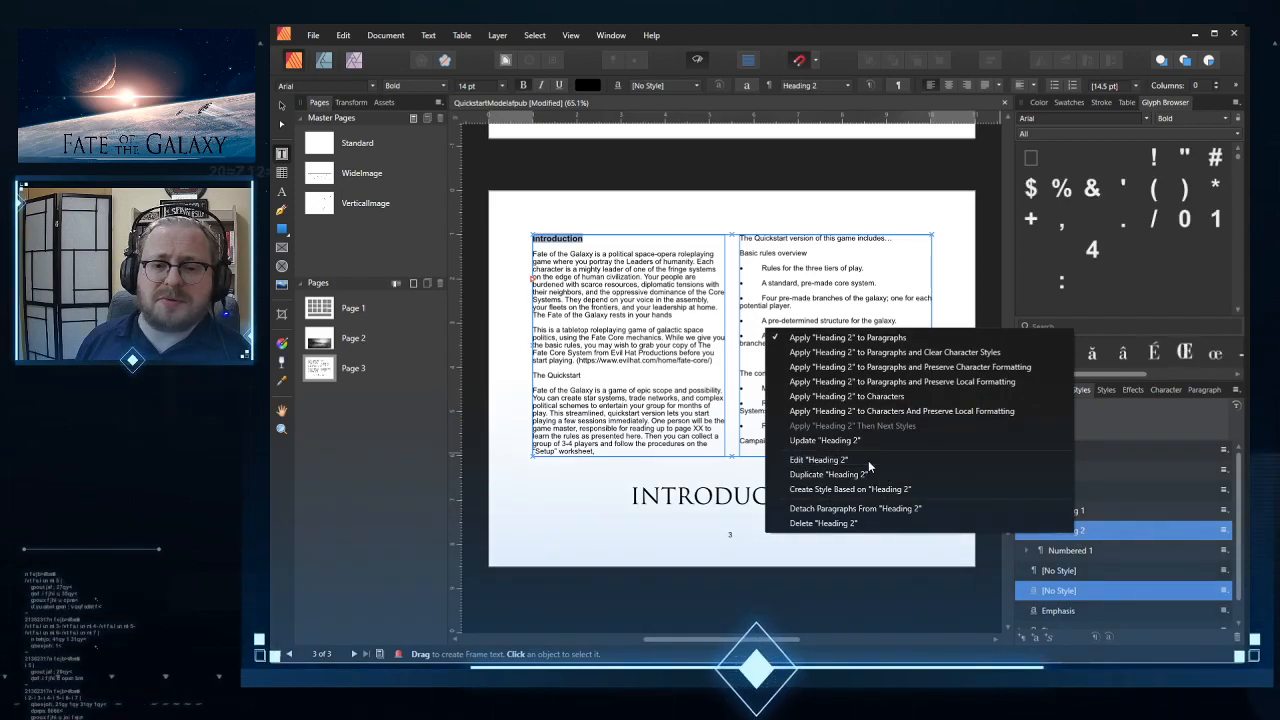
{"action": "left_click", "coordinate": [868, 462]}
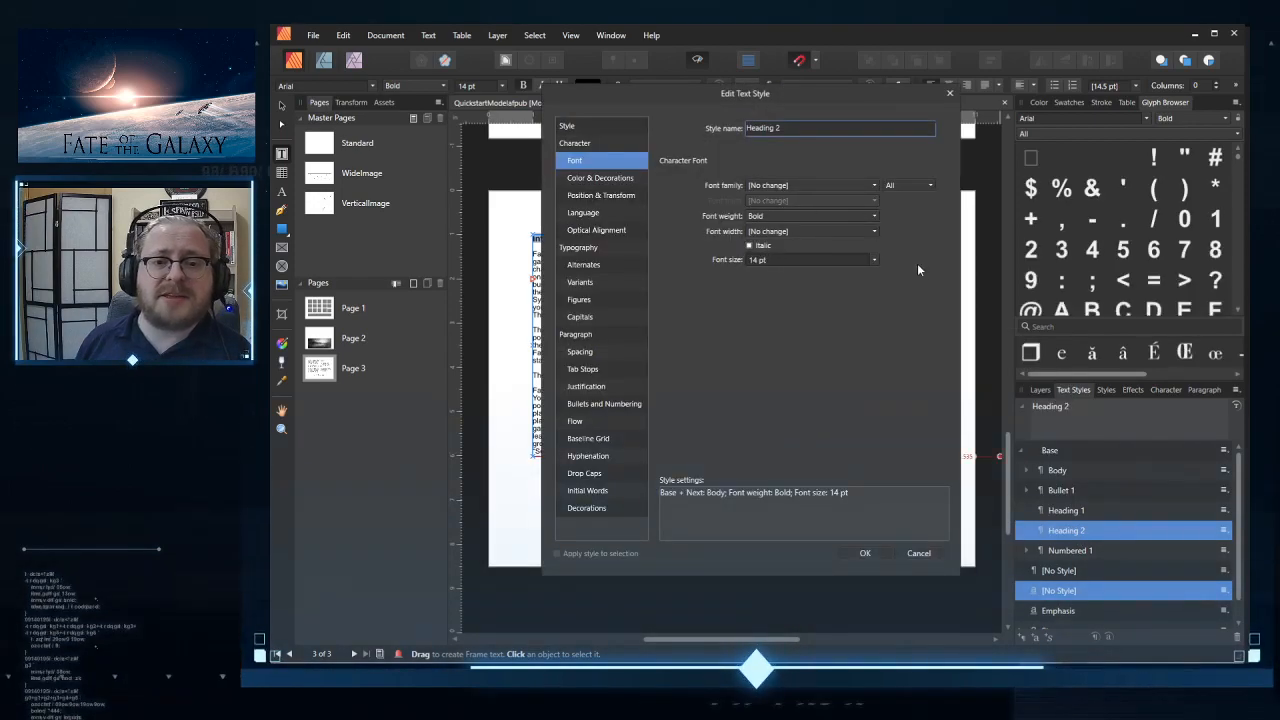
{"action": "left_click", "coordinate": [585, 129]}
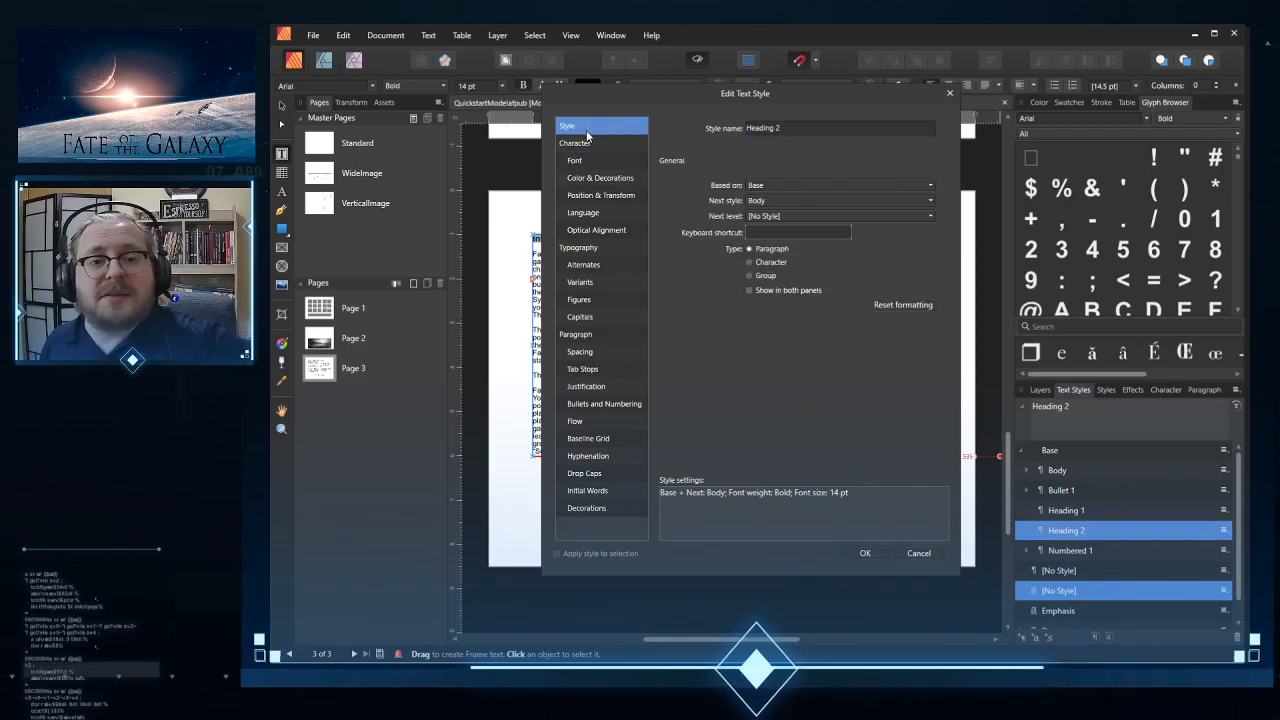
{"action": "left_click", "coordinate": [876, 184]}
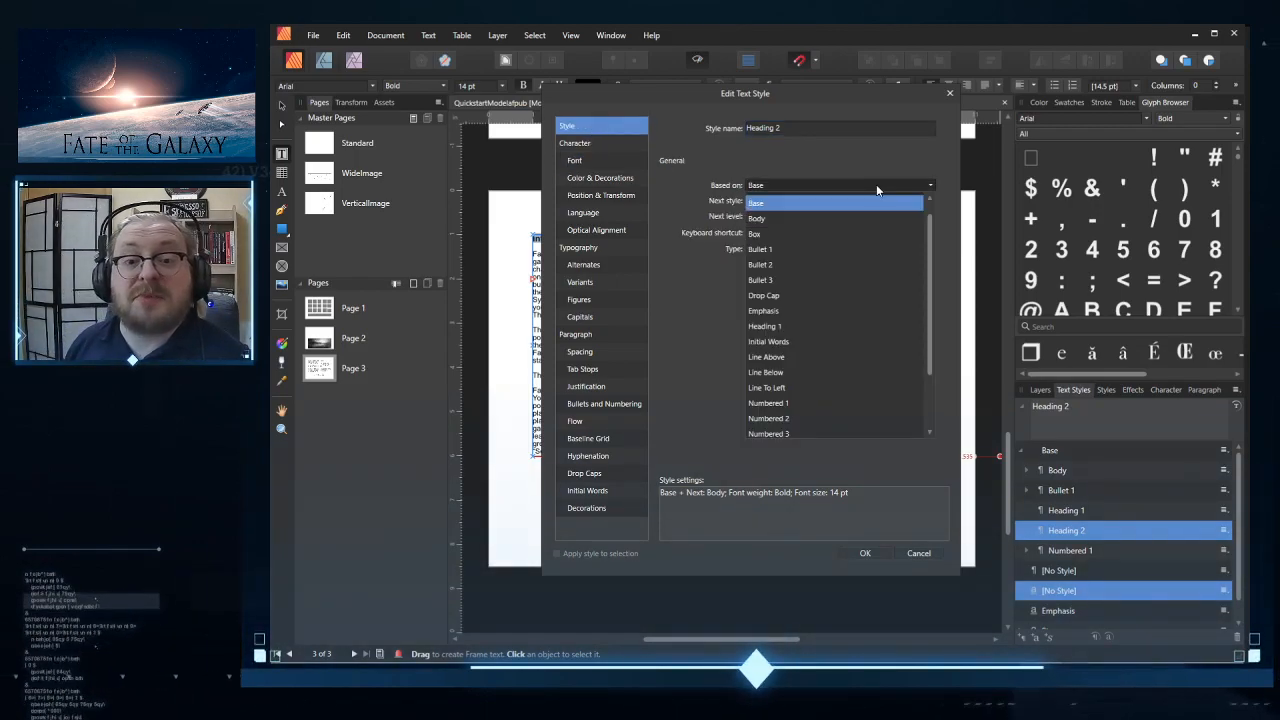
{"action": "scroll", "coordinate": [822, 322], "scroll_direction": "up", "scroll_amount": 1}
{"action": "left_click", "coordinate": [800, 341]}
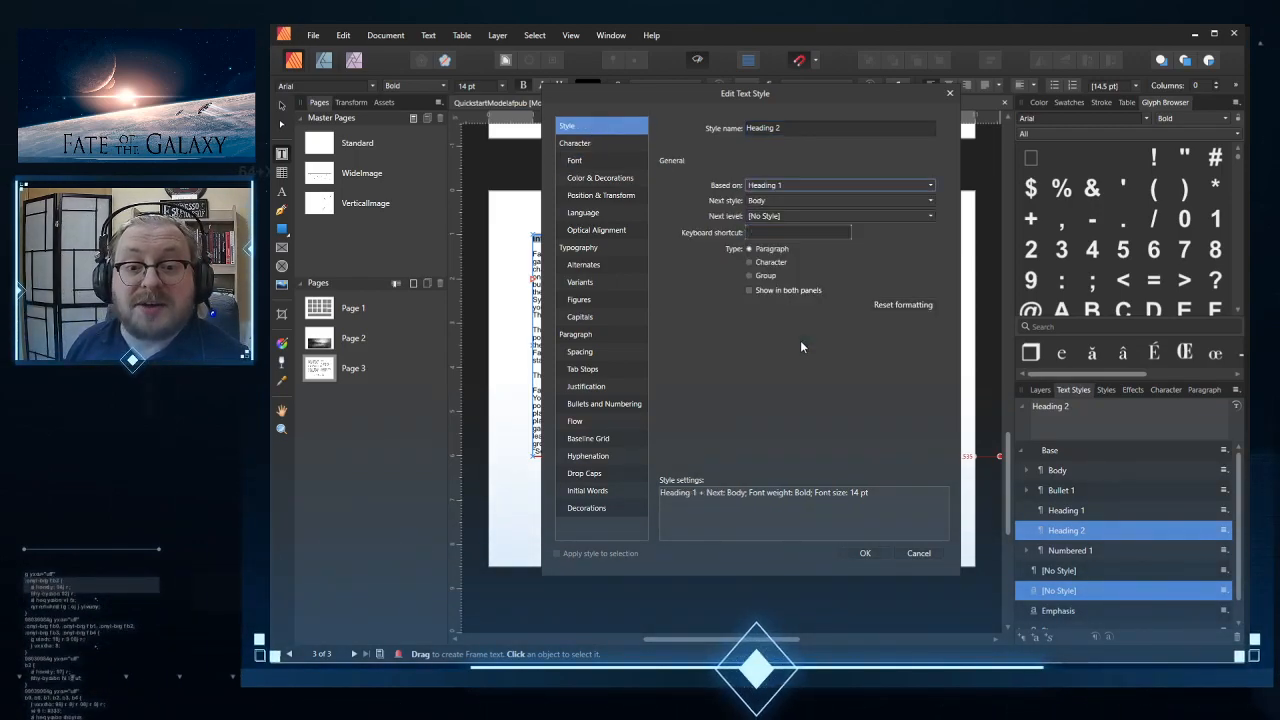
{"action": "left_click", "coordinate": [868, 554]}
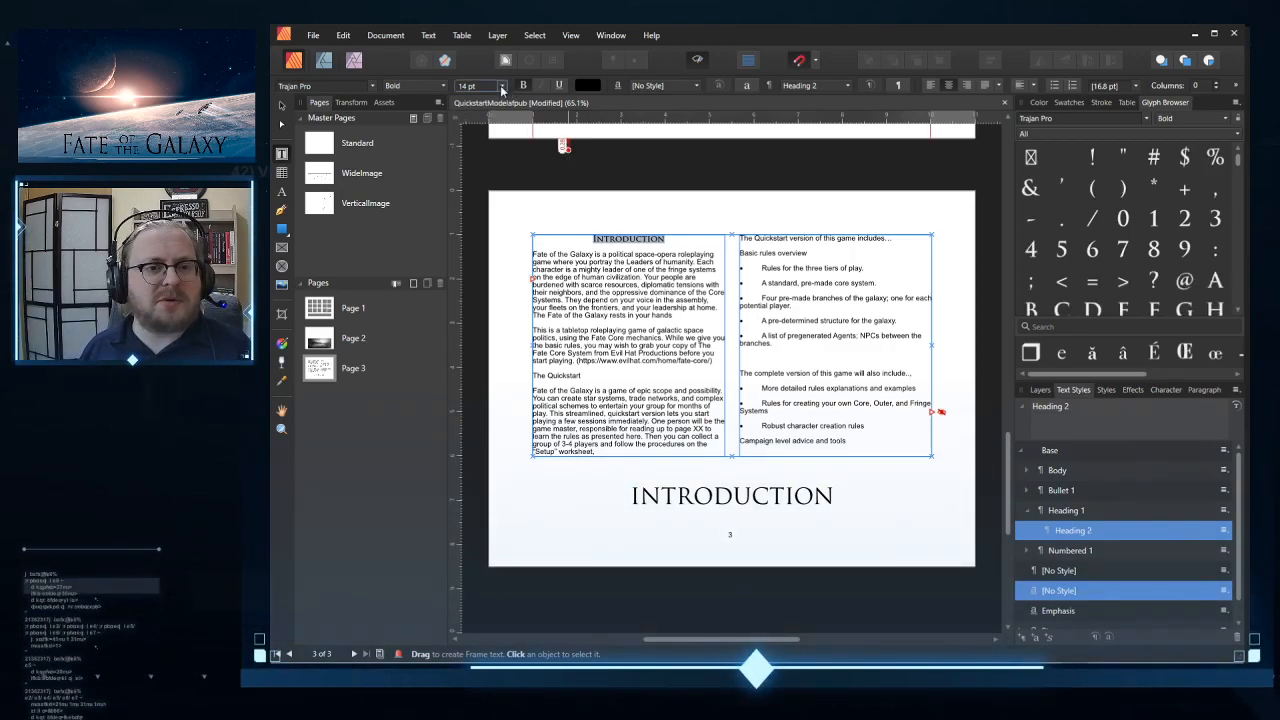
Step: Set the selected Introduction line above the body text to 24 pt and deselect the frame
{"action": "left_click", "coordinate": [502, 86]}
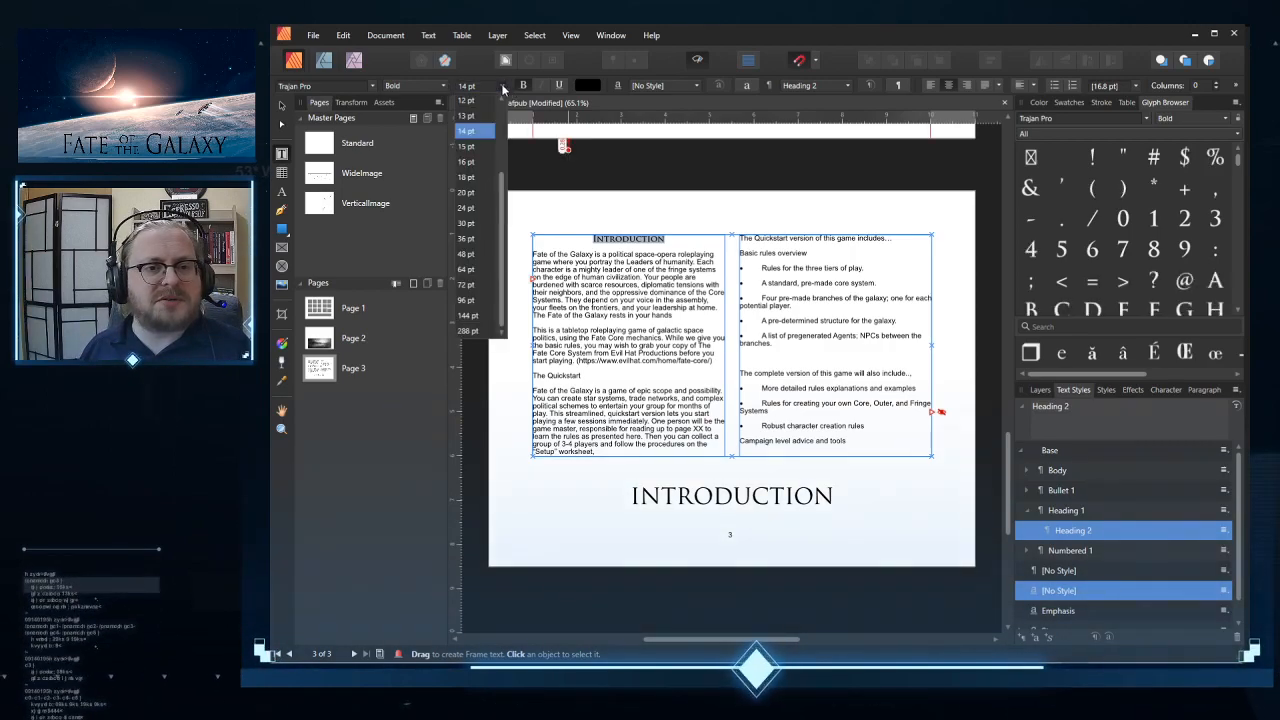
{"action": "left_click", "coordinate": [474, 210]}
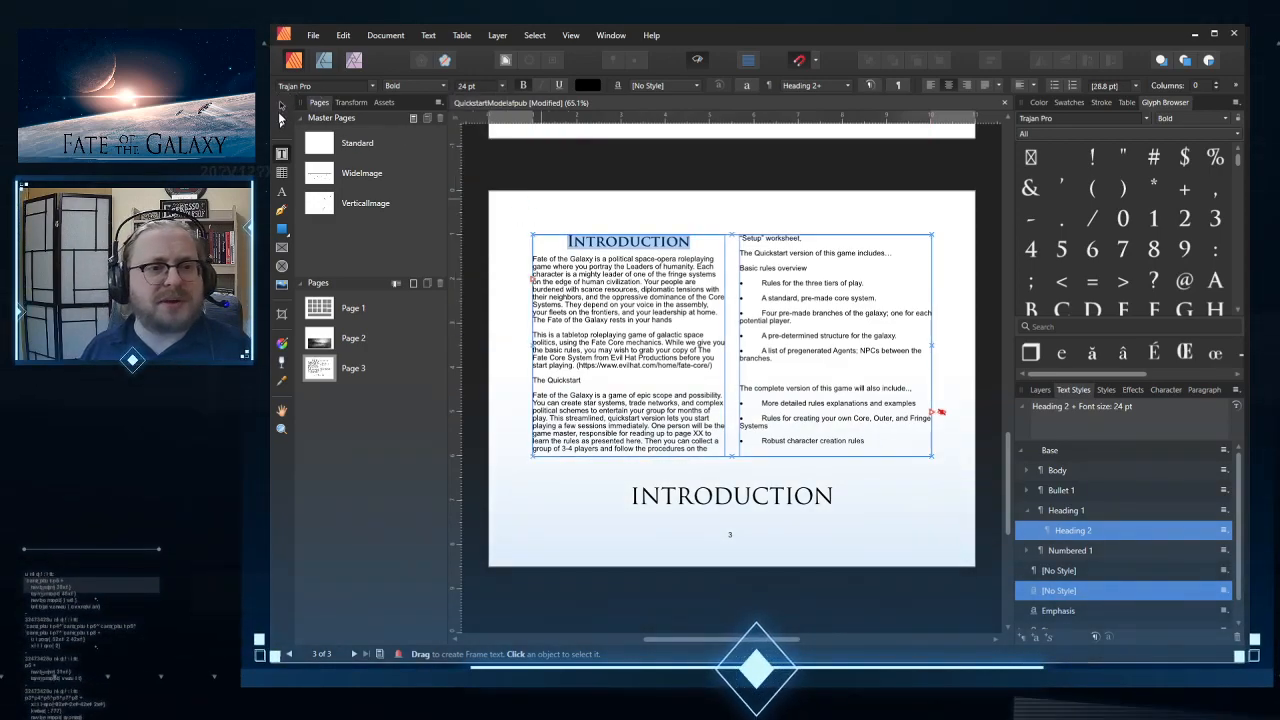
{"action": "left_click", "coordinate": [281, 104]}
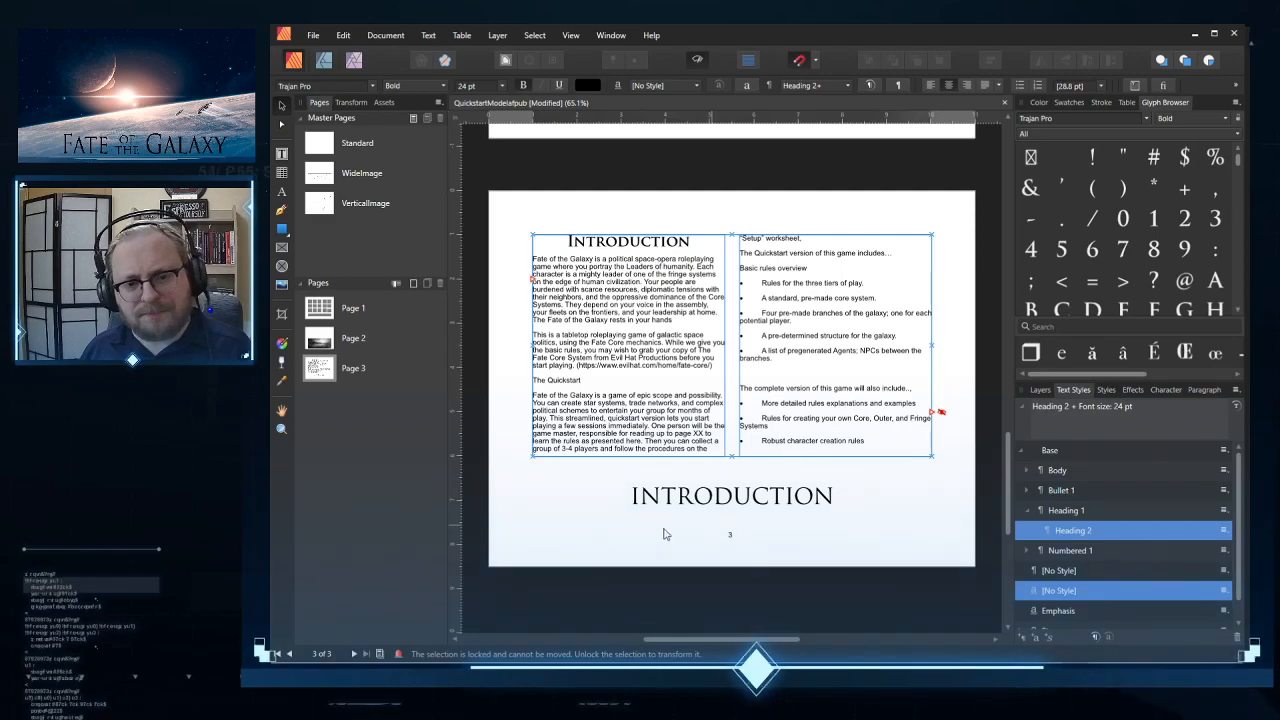
{"action": "left_click", "coordinate": [605, 545]}
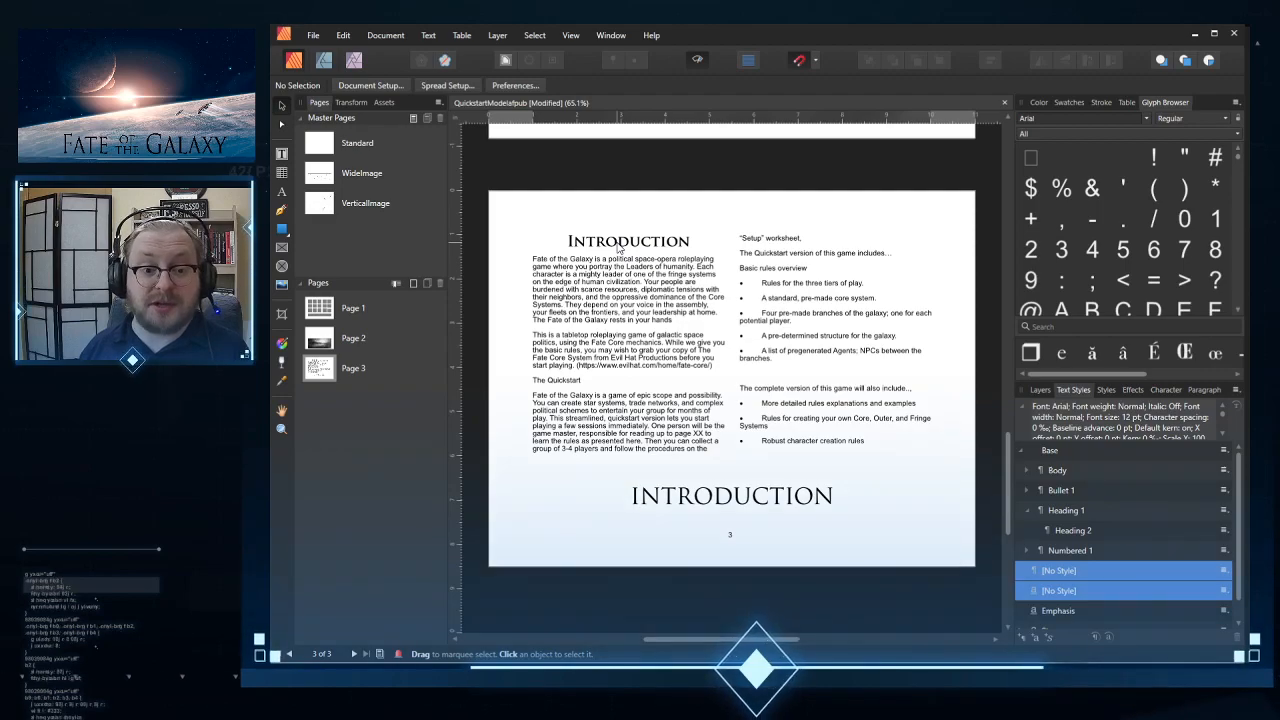
Step: Apply the Heading 2 text style to the line The Quickstart in the first column
{"action": "double_click", "coordinate": [552, 383]}
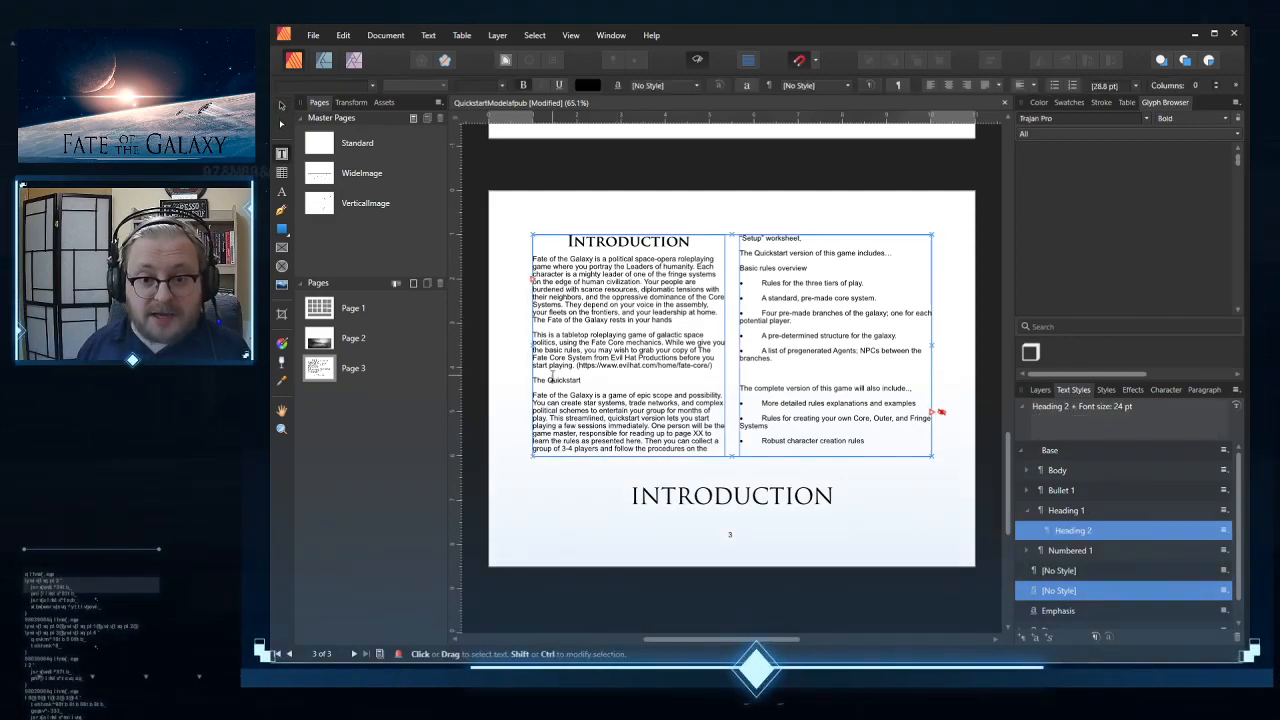
{"action": "left_click", "coordinate": [1081, 532]}
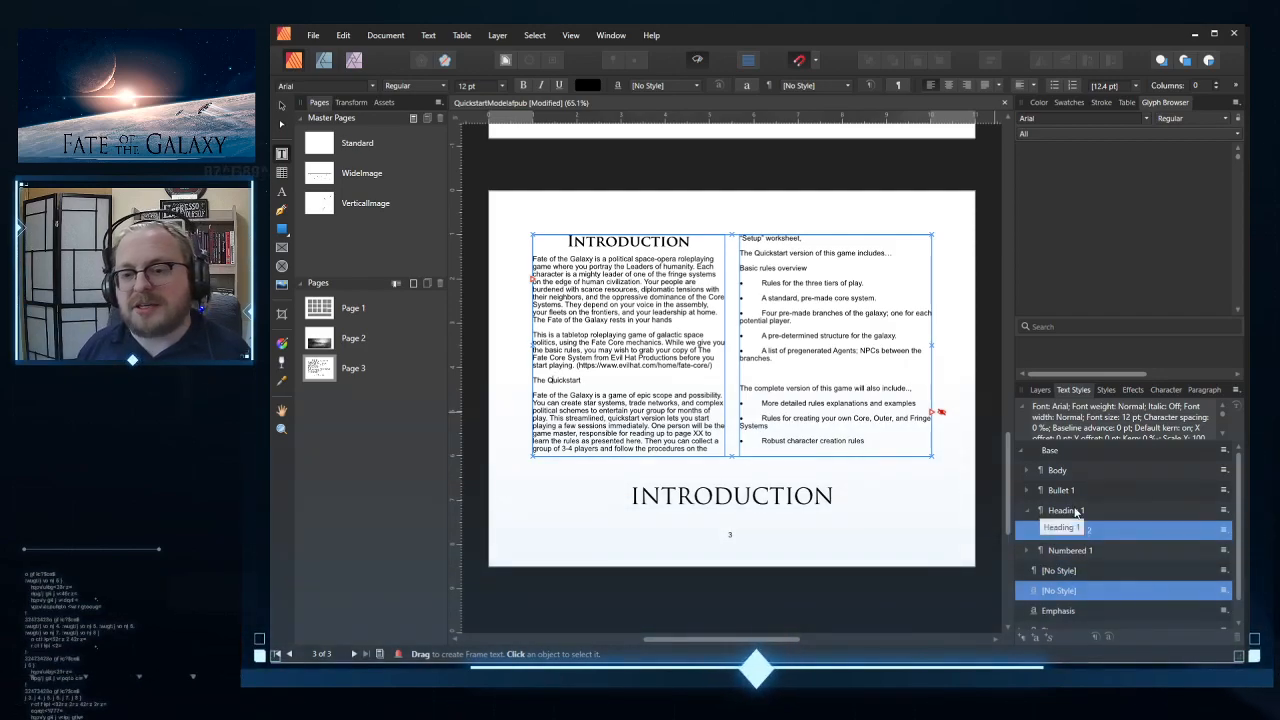
{"action": "left_click", "coordinate": [1086, 531]}
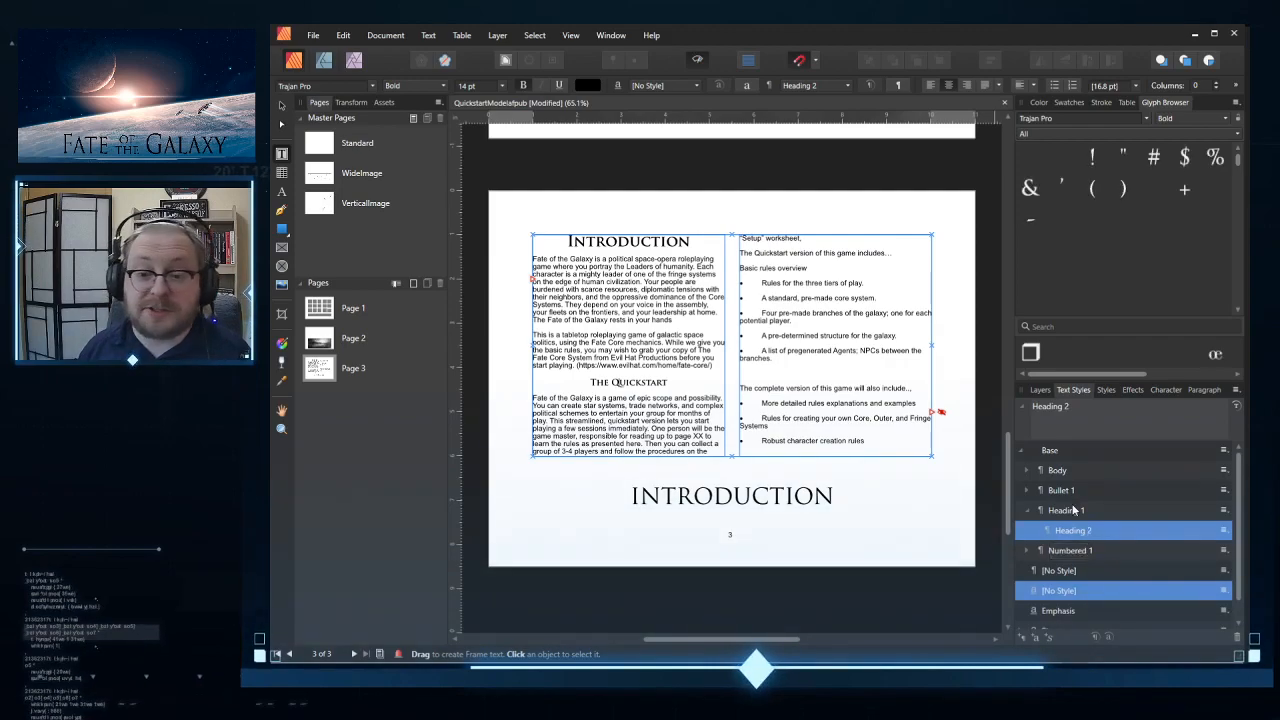
Step: Start a new paragraph style based on Heading 2 and name it Heading 3
{"action": "right_click", "coordinate": [1082, 536]}
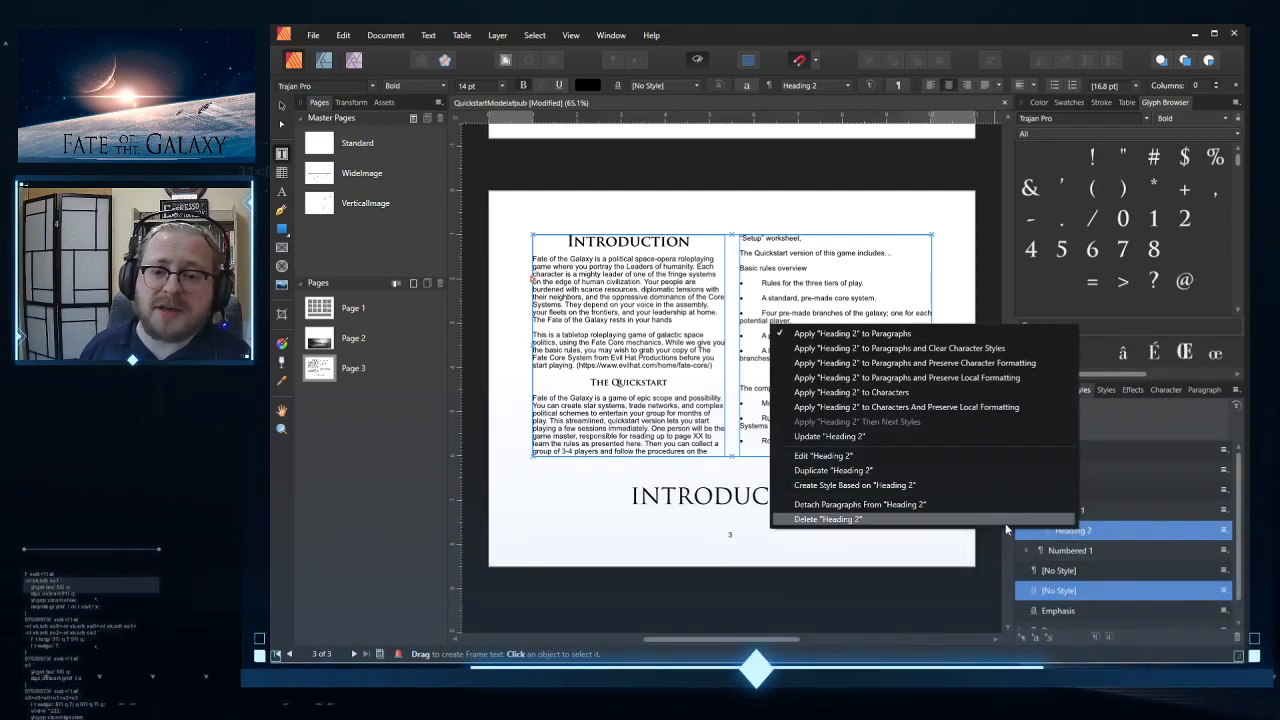
{"action": "left_click", "coordinate": [987, 491]}
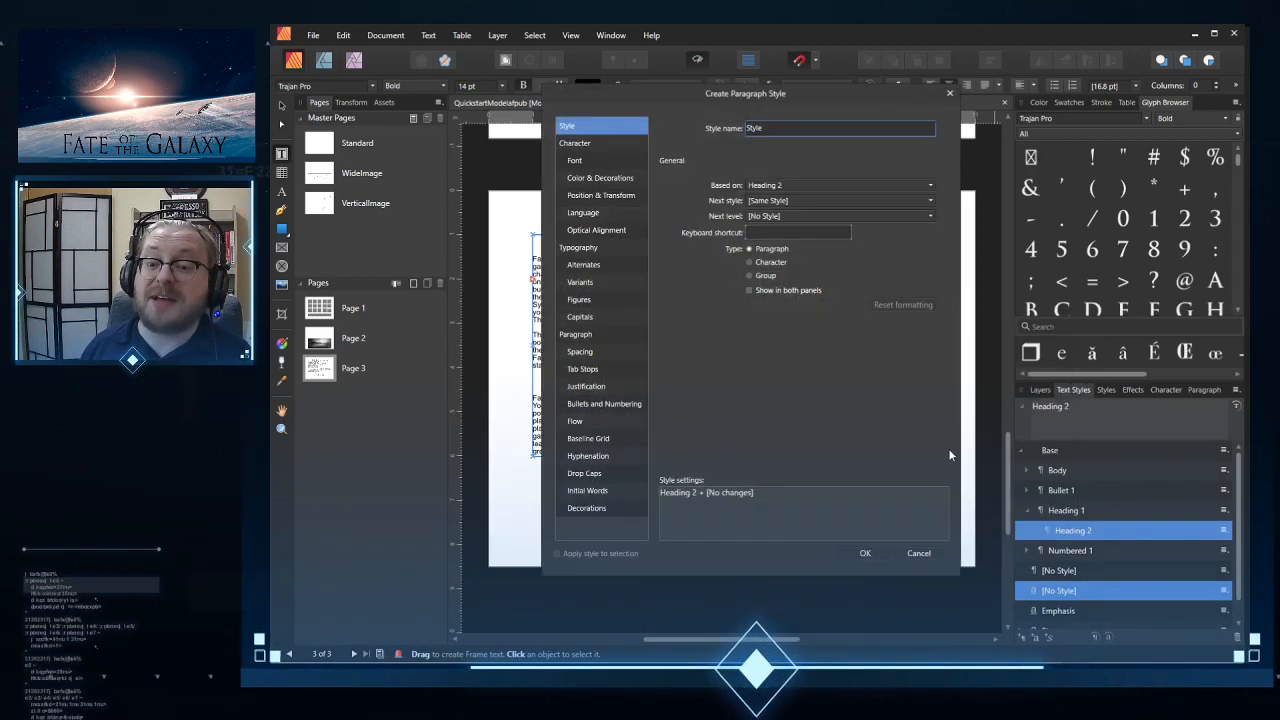
{"action": "type", "text": "Heading 3"}
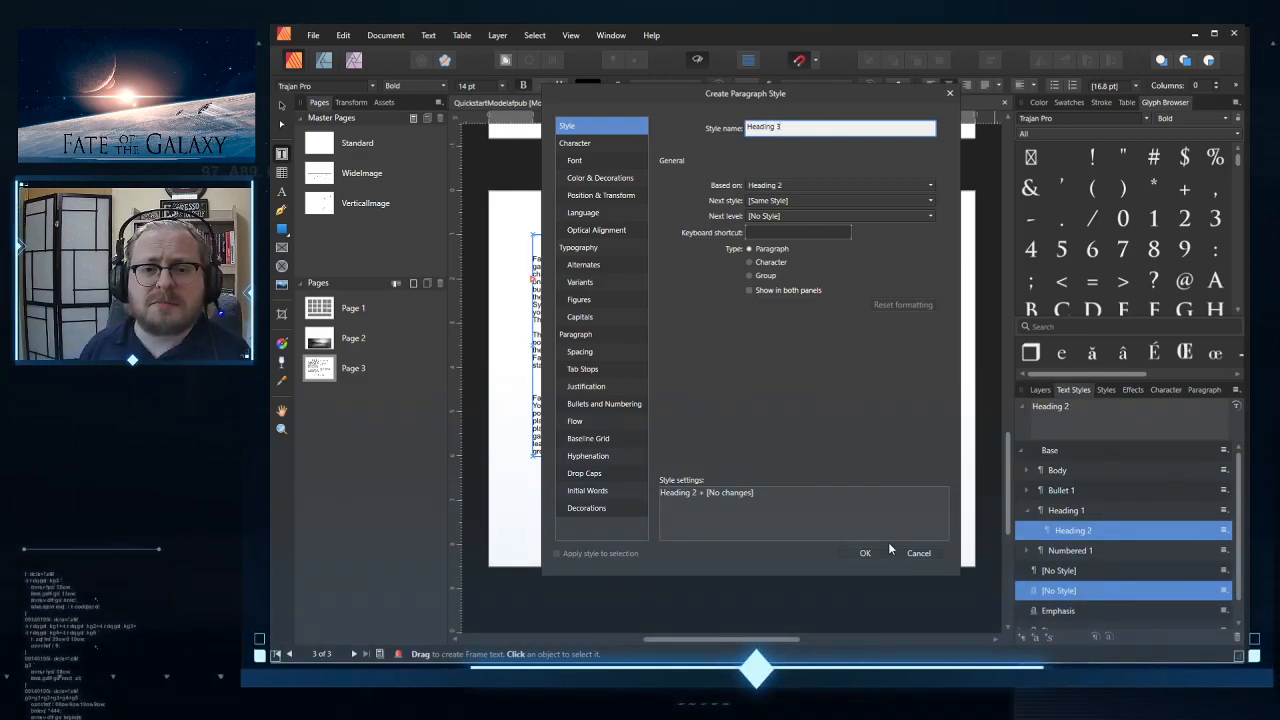
Step: Give the Heading 3 style a font size of 12 pt and an Expanded font width, save it and deselect the frame
{"action": "left_click", "coordinate": [574, 160]}
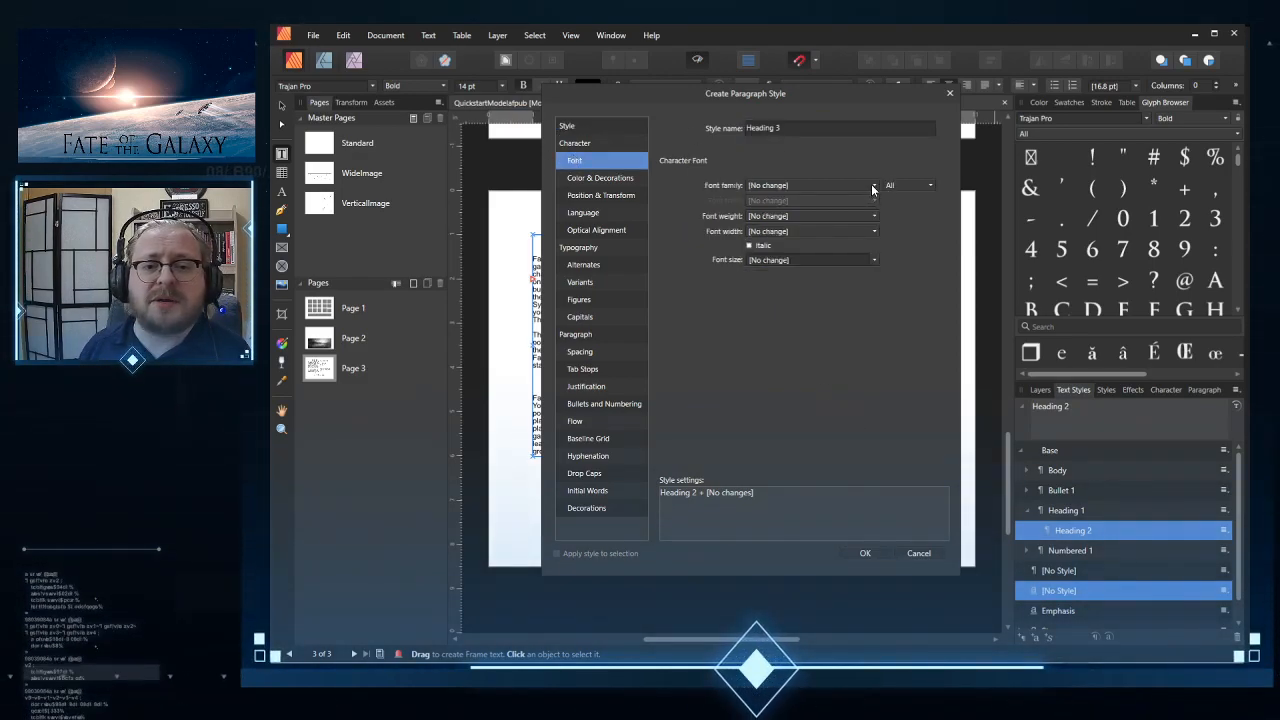
{"action": "left_click", "coordinate": [875, 260]}
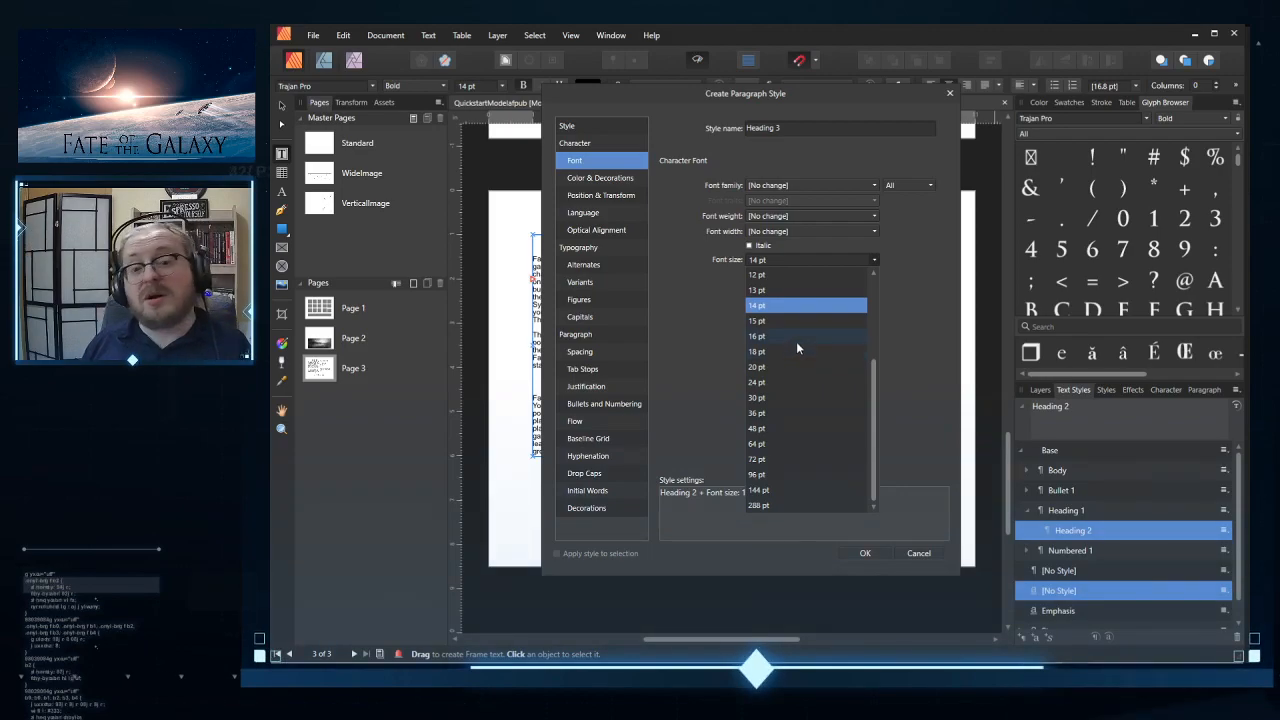
{"action": "left_click", "coordinate": [799, 275]}
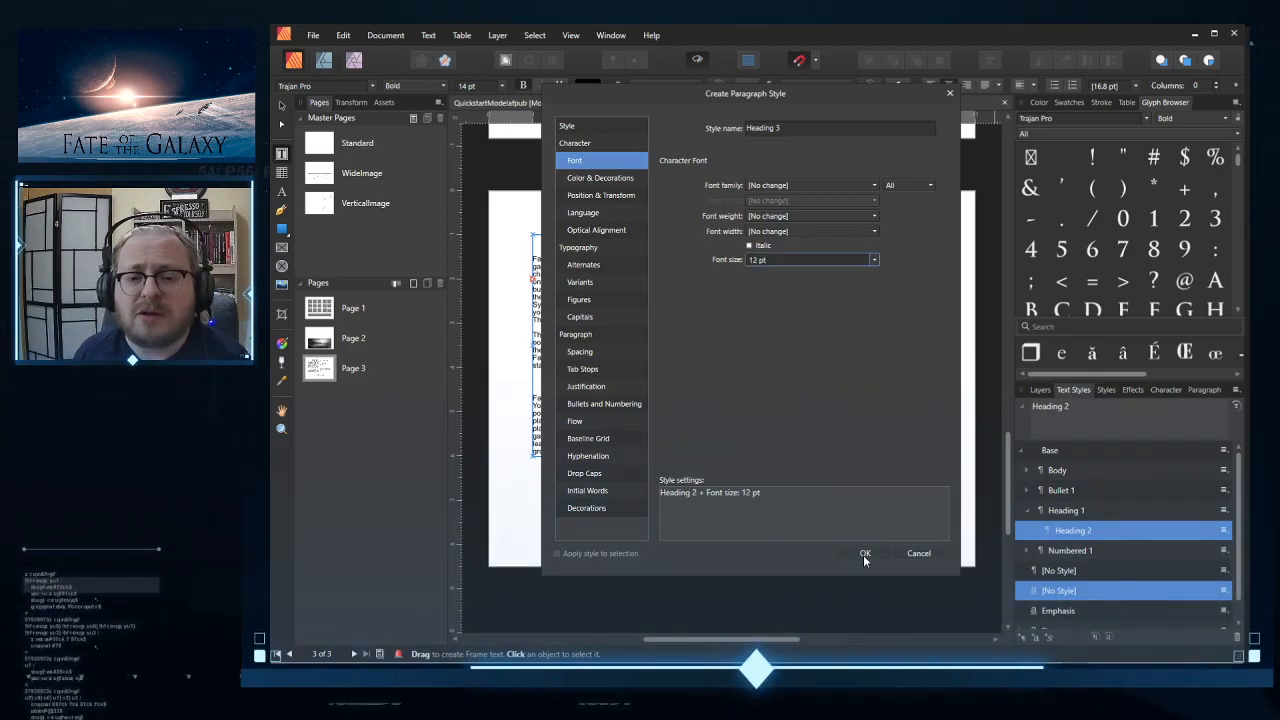
{"action": "left_click", "coordinate": [875, 231]}
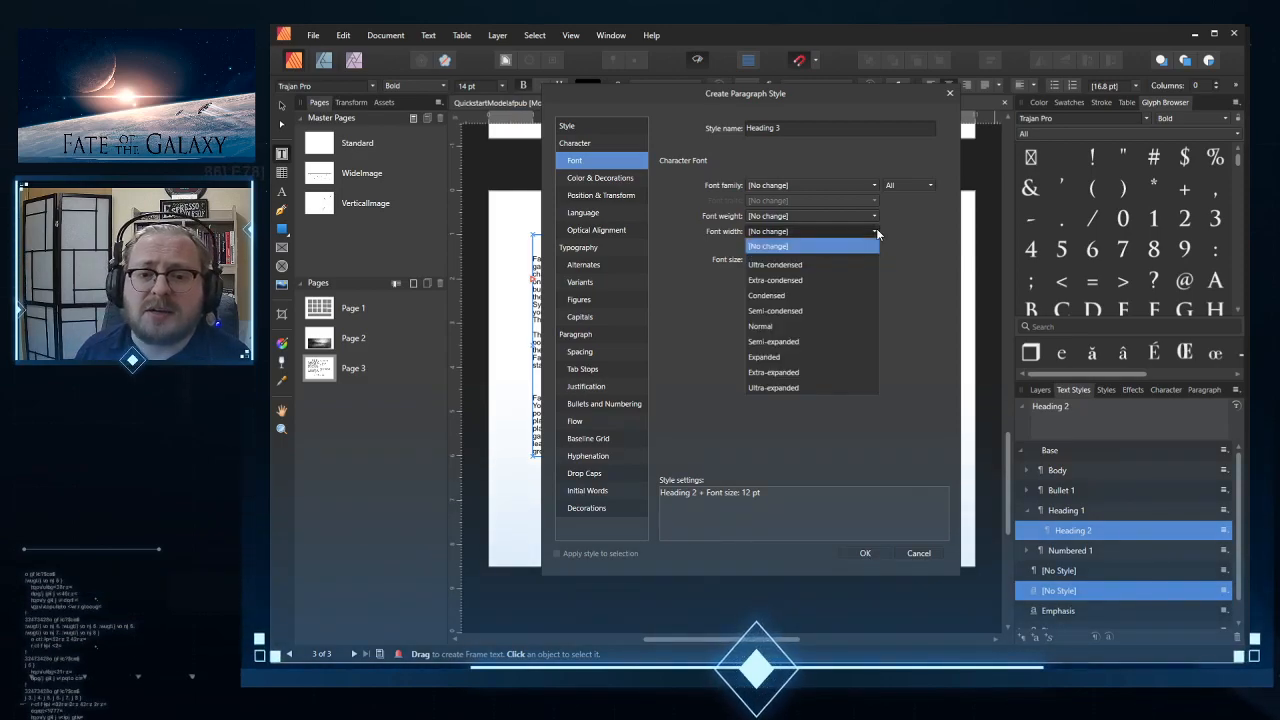
{"action": "left_click", "coordinate": [801, 356]}
{"action": "left_click", "coordinate": [865, 553]}
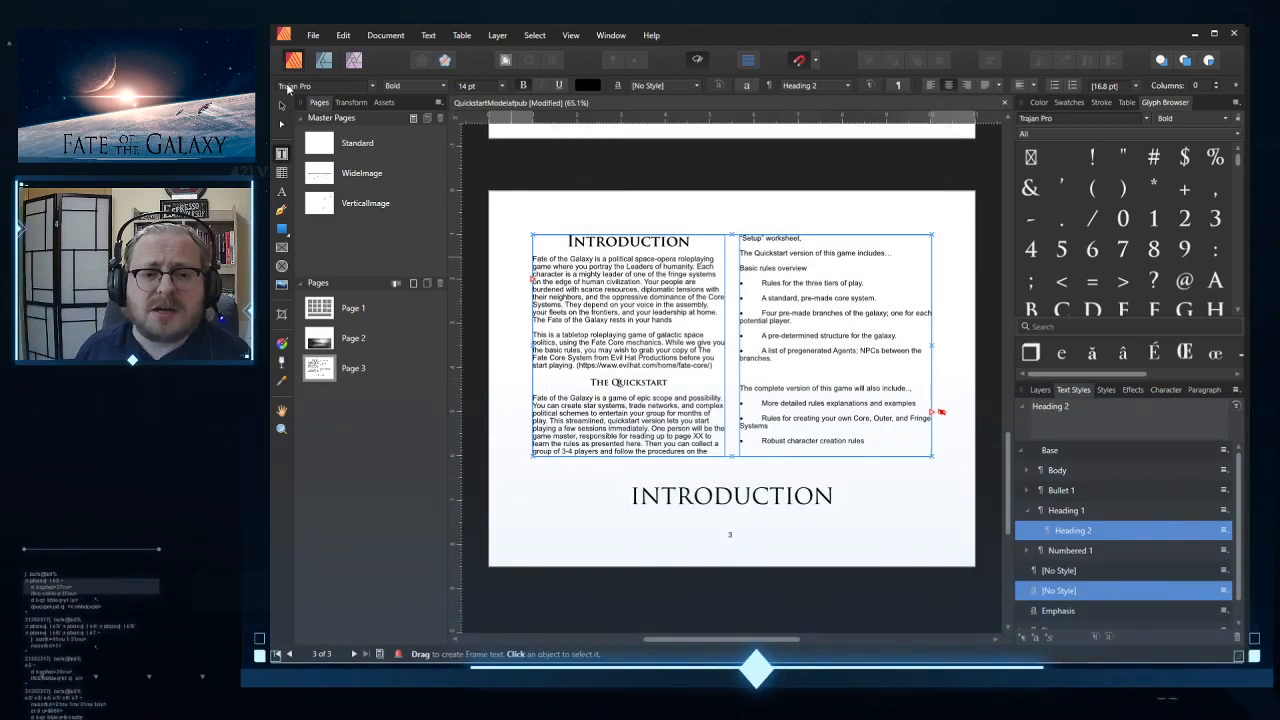
{"action": "left_click", "coordinate": [637, 560]}
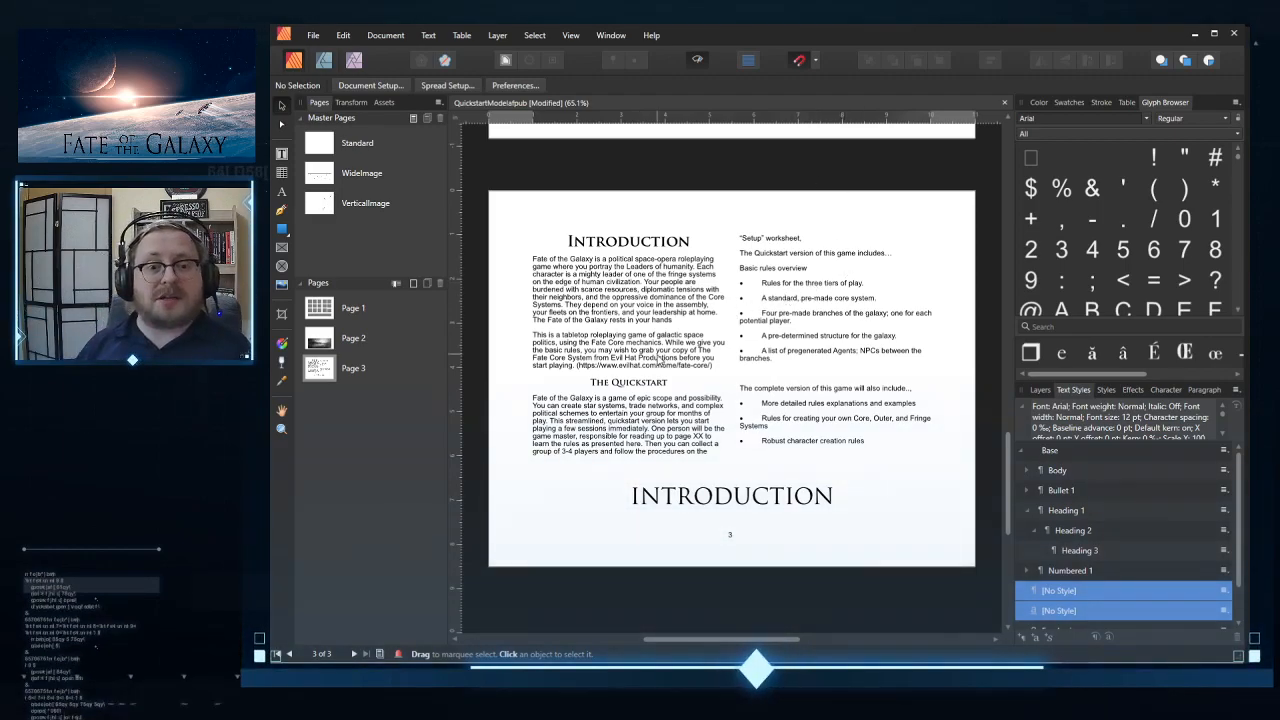
Step: Select the two paragraphs between the Introduction and The Quickstart headings and apply the Body text style to them
{"action": "double_click", "coordinate": [591, 287]}
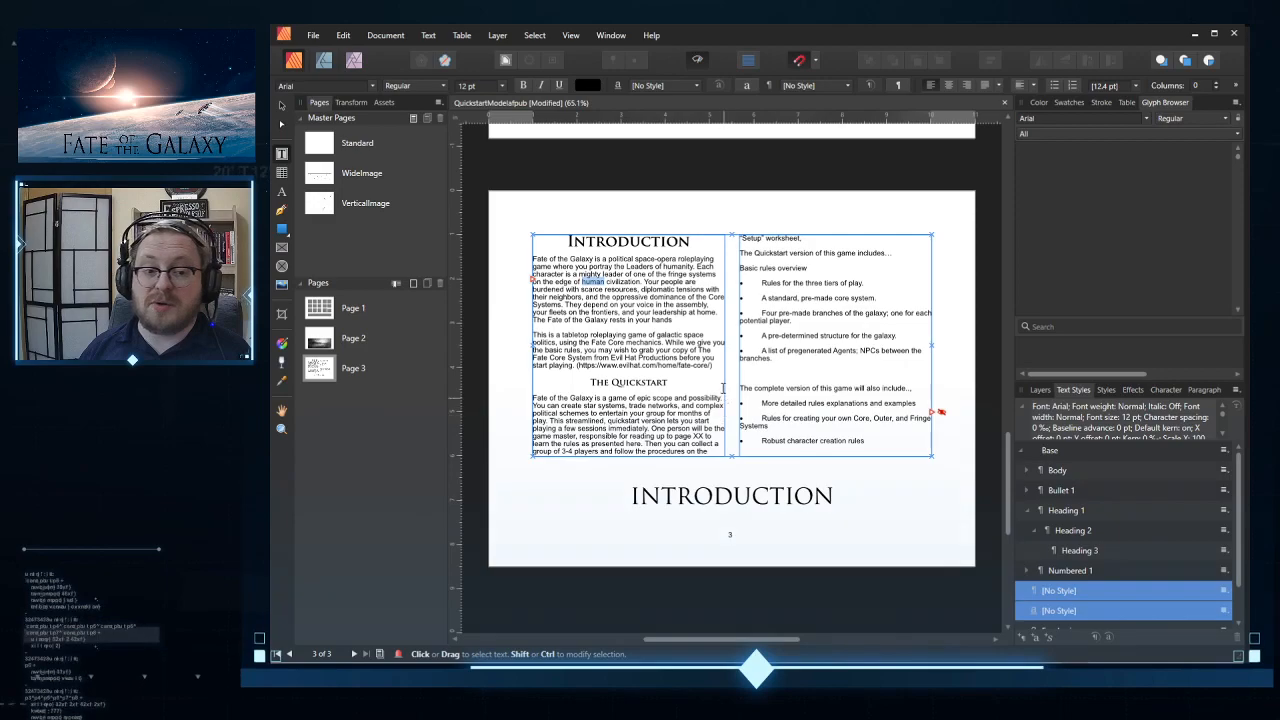
{"action": "left_click_drag", "start_coordinate": [720, 369], "coordinate": [532, 258]}
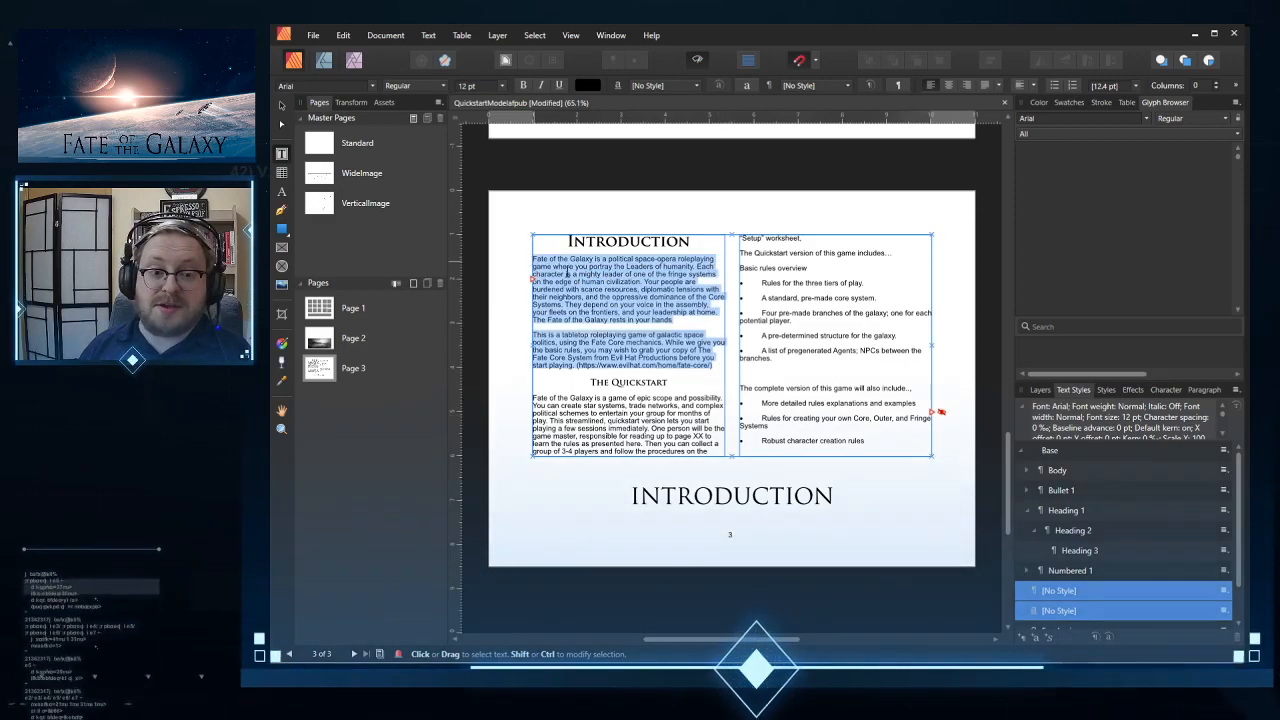
{"action": "left_click", "coordinate": [1052, 471]}
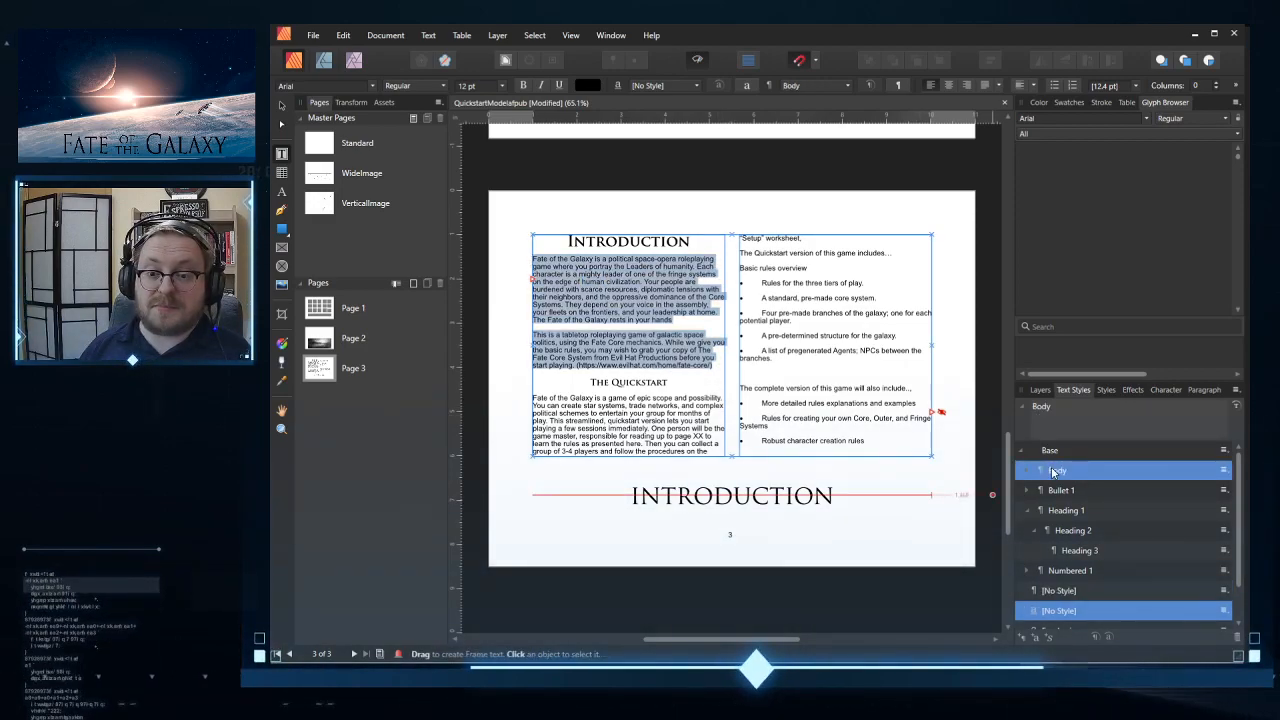
Step: Open the Body text style for editing and browse the font families beginning with A as candidates for its typeface
{"action": "right_click", "coordinate": [1052, 471]}
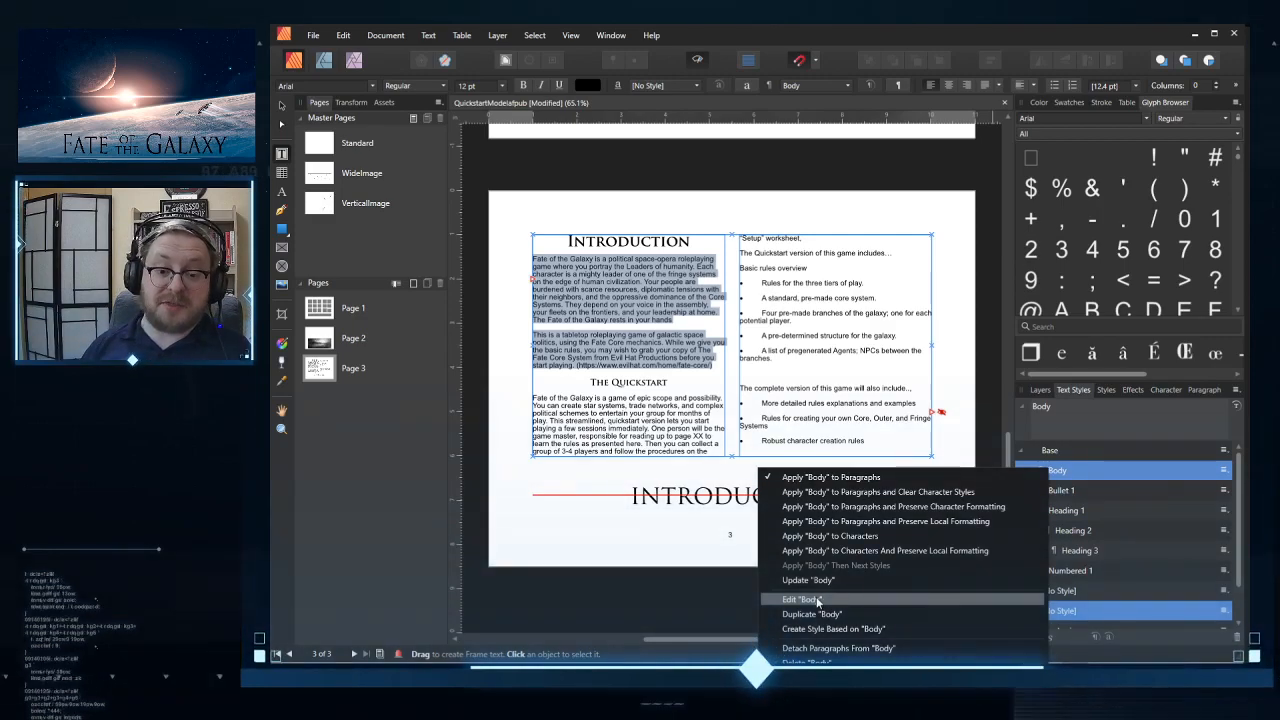
{"action": "left_click", "coordinate": [805, 599]}
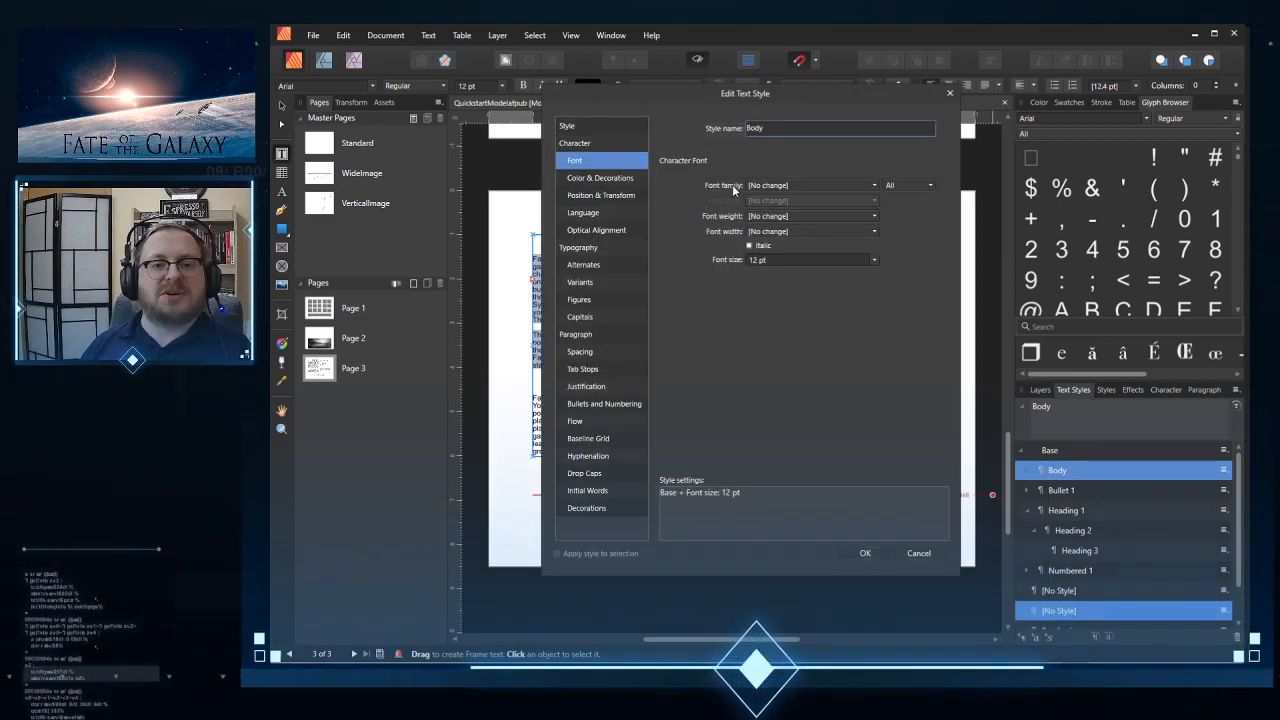
{"action": "left_click", "coordinate": [778, 188]}
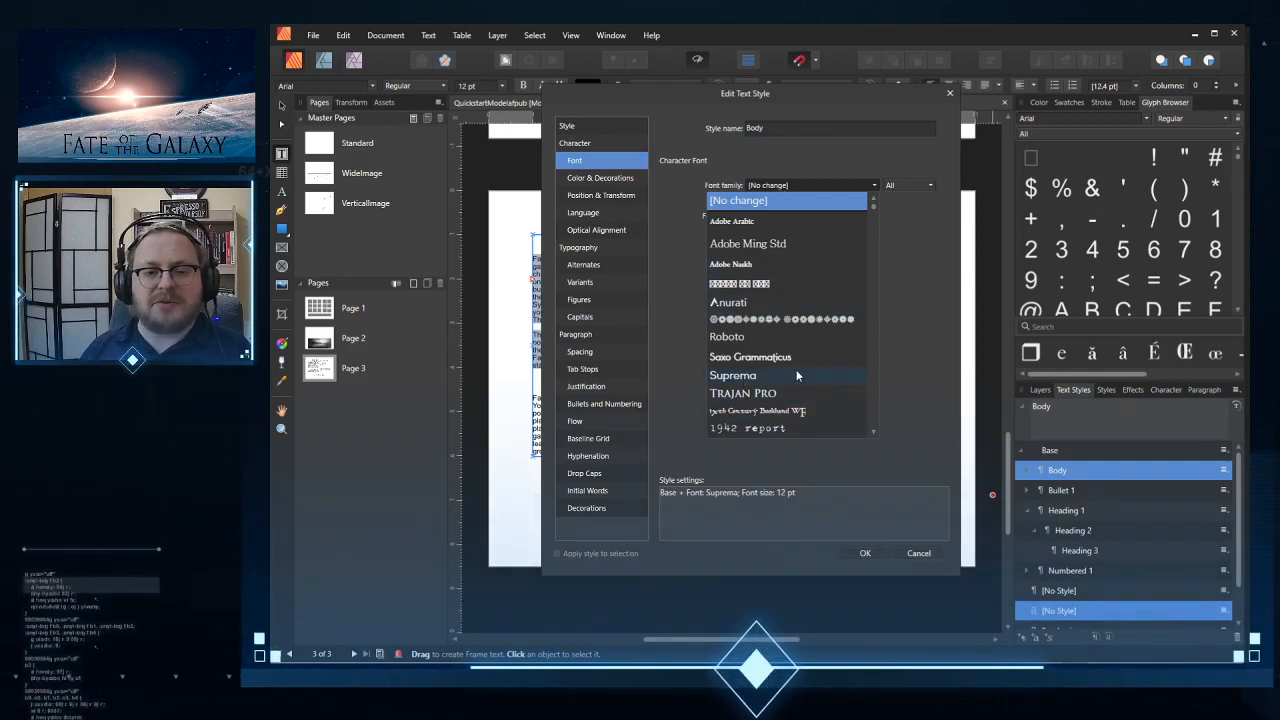
{"action": "scroll", "coordinate": [800, 375], "scroll_direction": "down", "scroll_amount": 5}
{"action": "scroll", "coordinate": [807, 382], "scroll_direction": "down", "scroll_amount": 1}
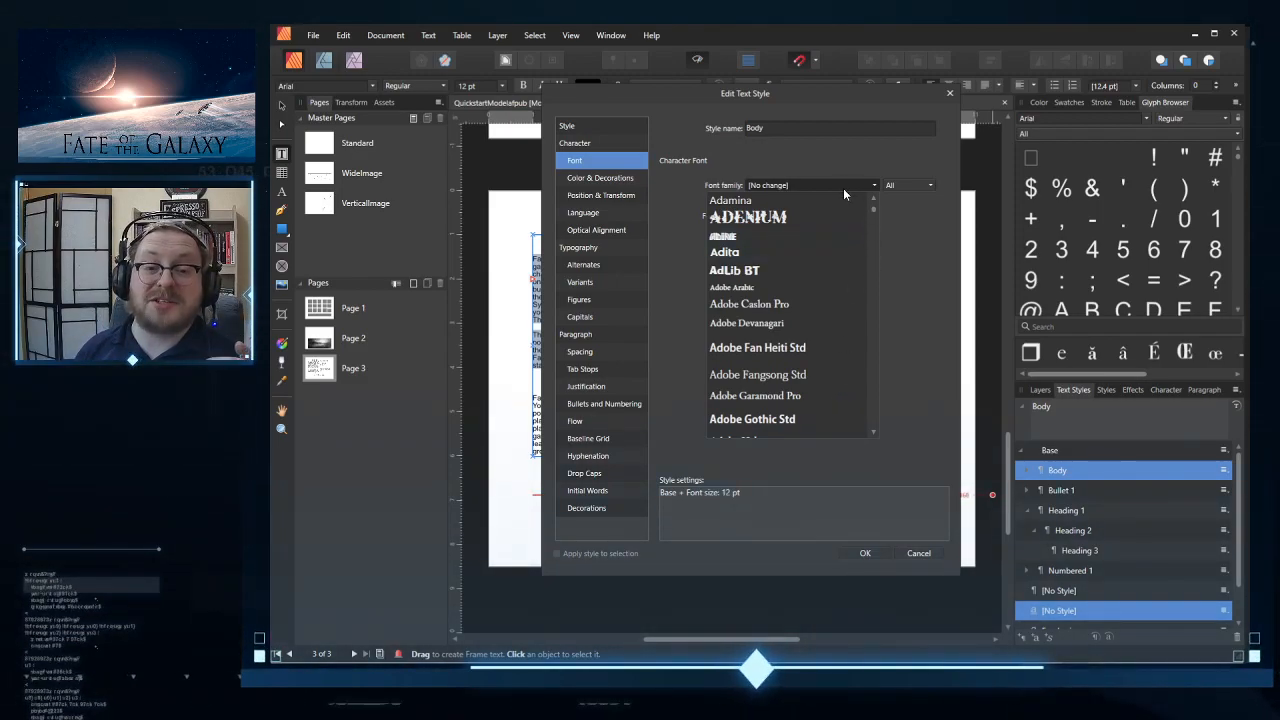
{"action": "scroll", "coordinate": [775, 398], "scroll_direction": "down", "scroll_amount": 15}
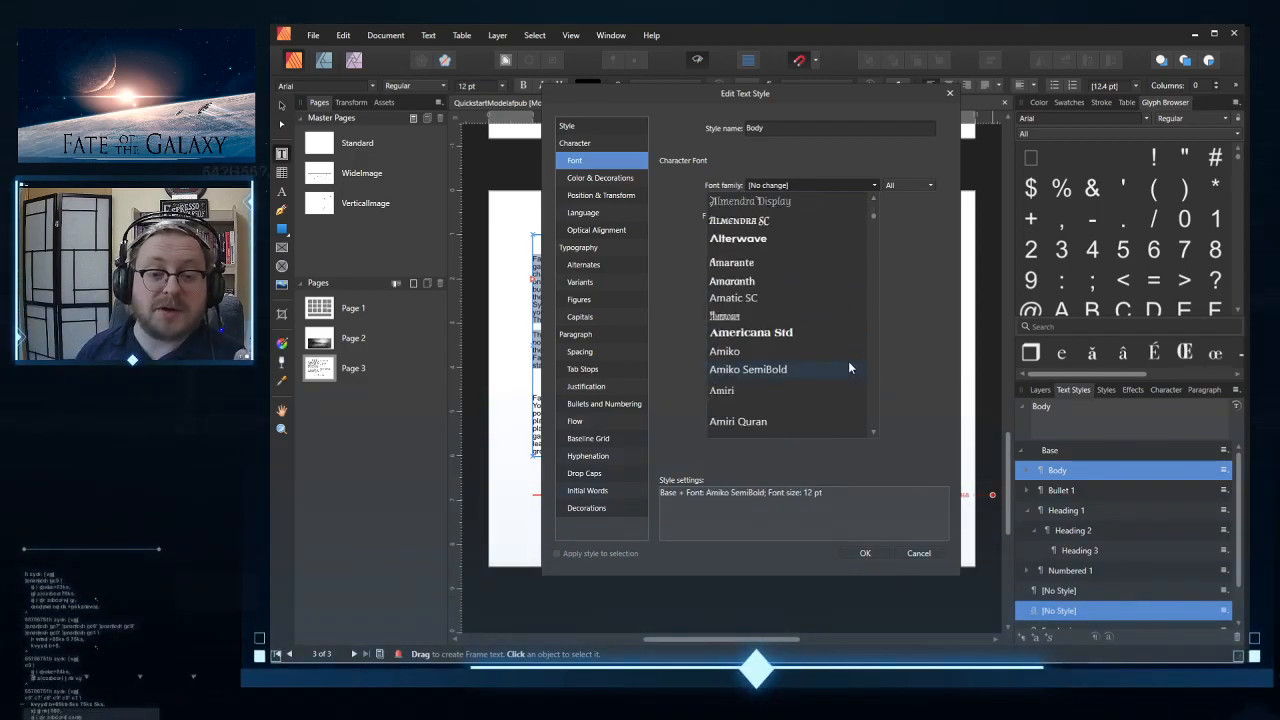
{"action": "scroll", "coordinate": [848, 359], "scroll_direction": "down", "scroll_amount": 3}
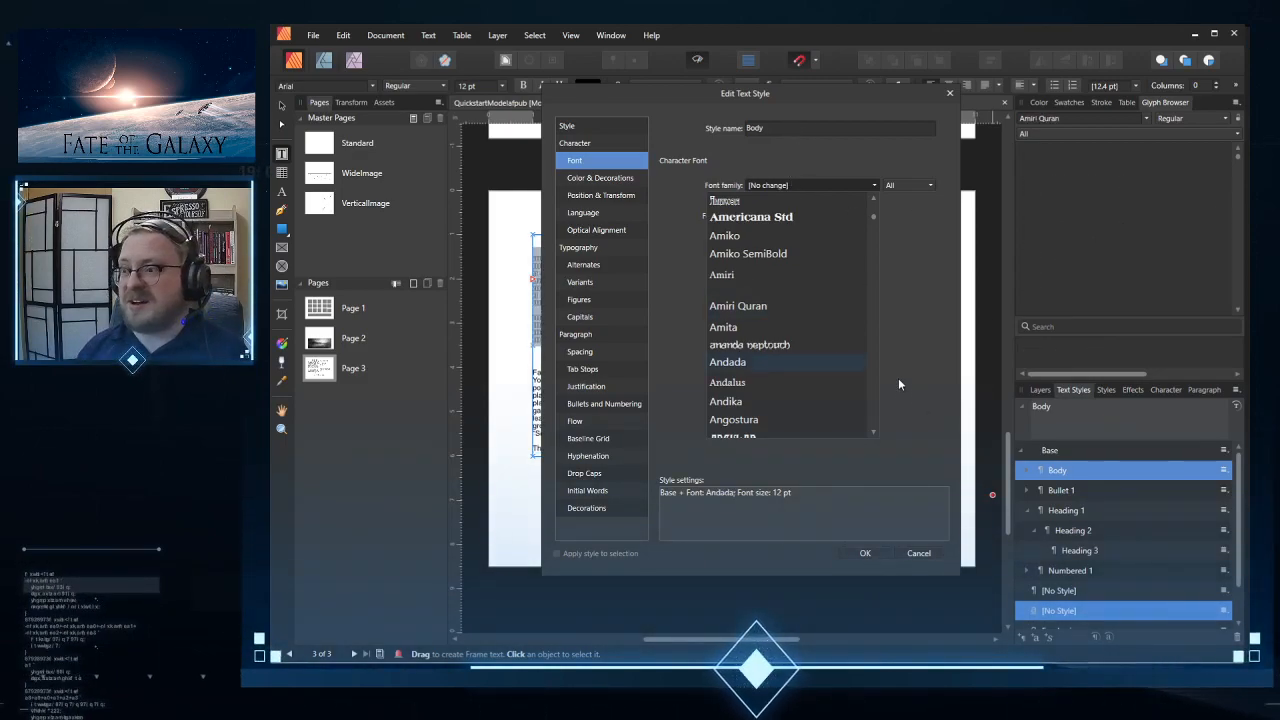
{"action": "left_click", "coordinate": [790, 185]}
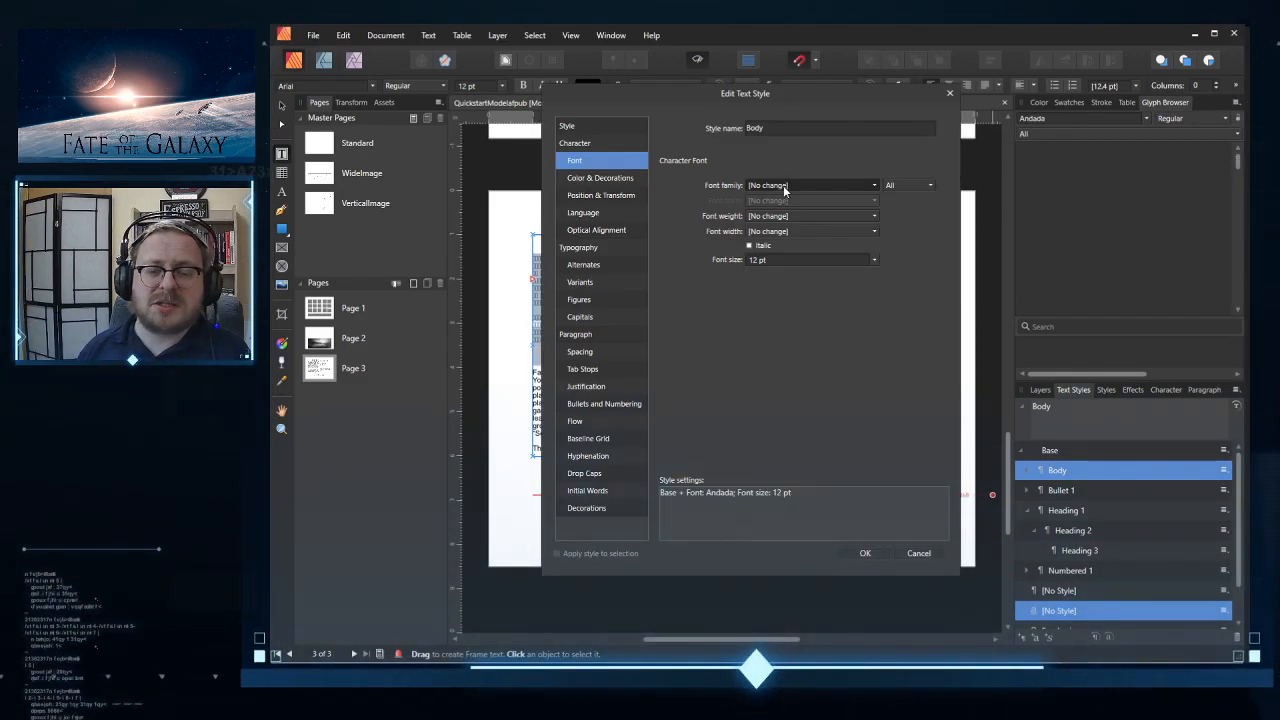
Step: Look through the font families beginning with I for a typeface for the Body style
{"action": "left_click", "coordinate": [852, 184]}
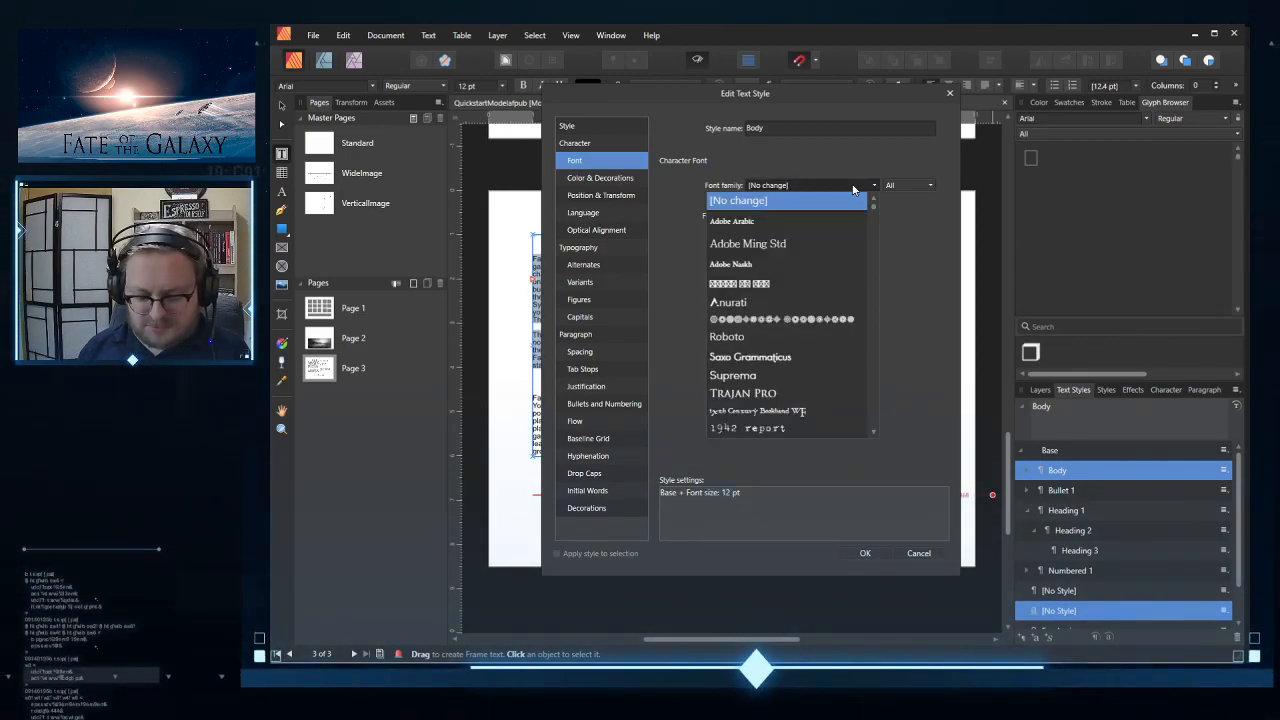
{"action": "key", "text": "i"}
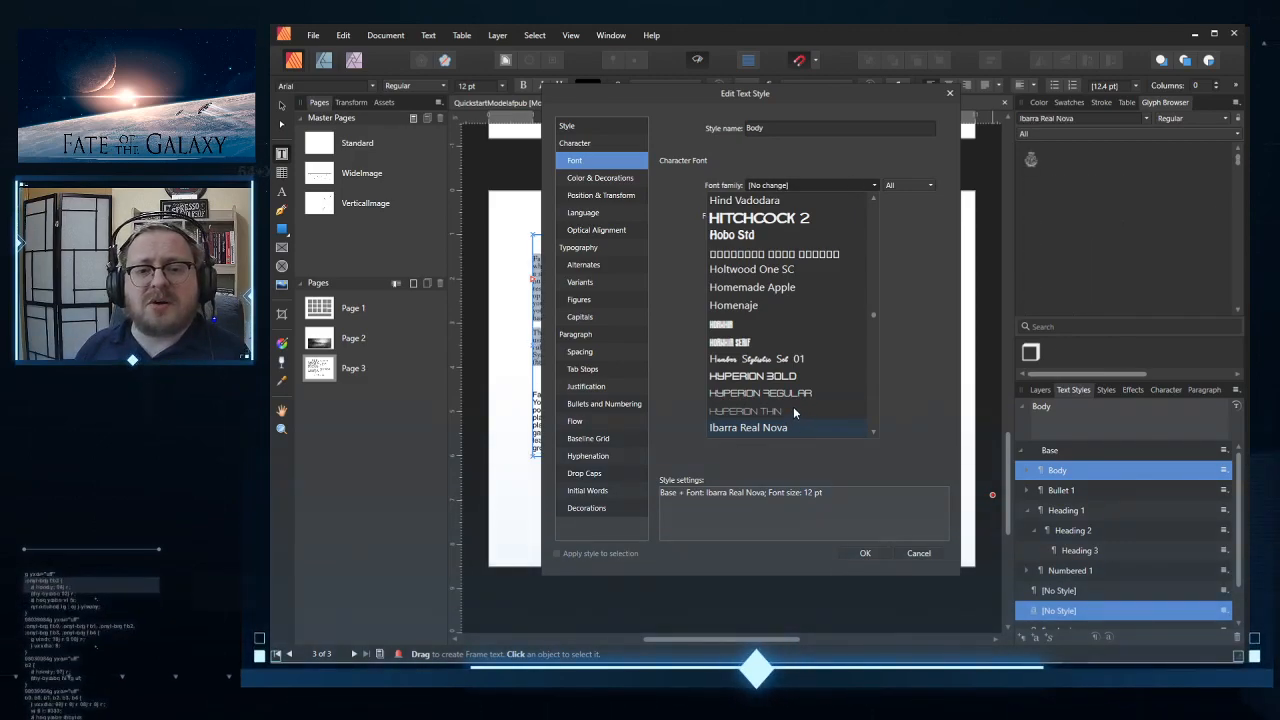
{"action": "scroll", "coordinate": [774, 397], "scroll_direction": "down", "scroll_amount": 1}
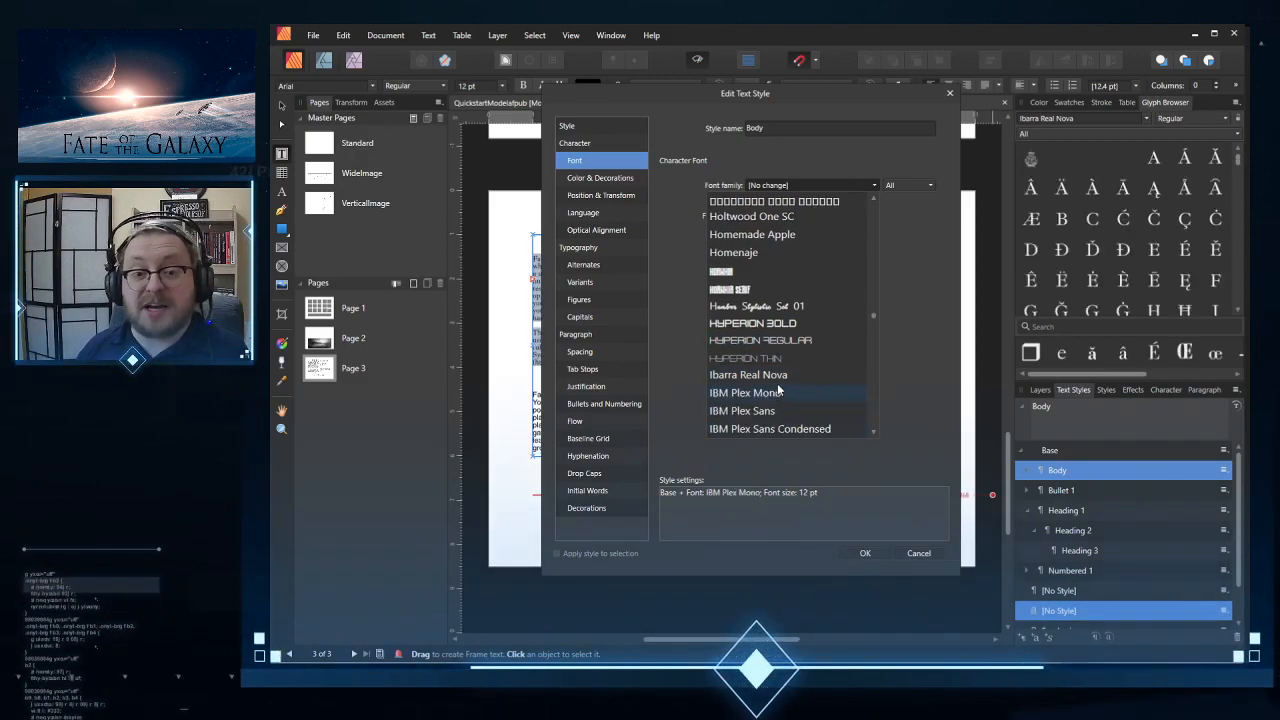
{"action": "scroll", "coordinate": [778, 362], "scroll_direction": "down", "scroll_amount": 2}
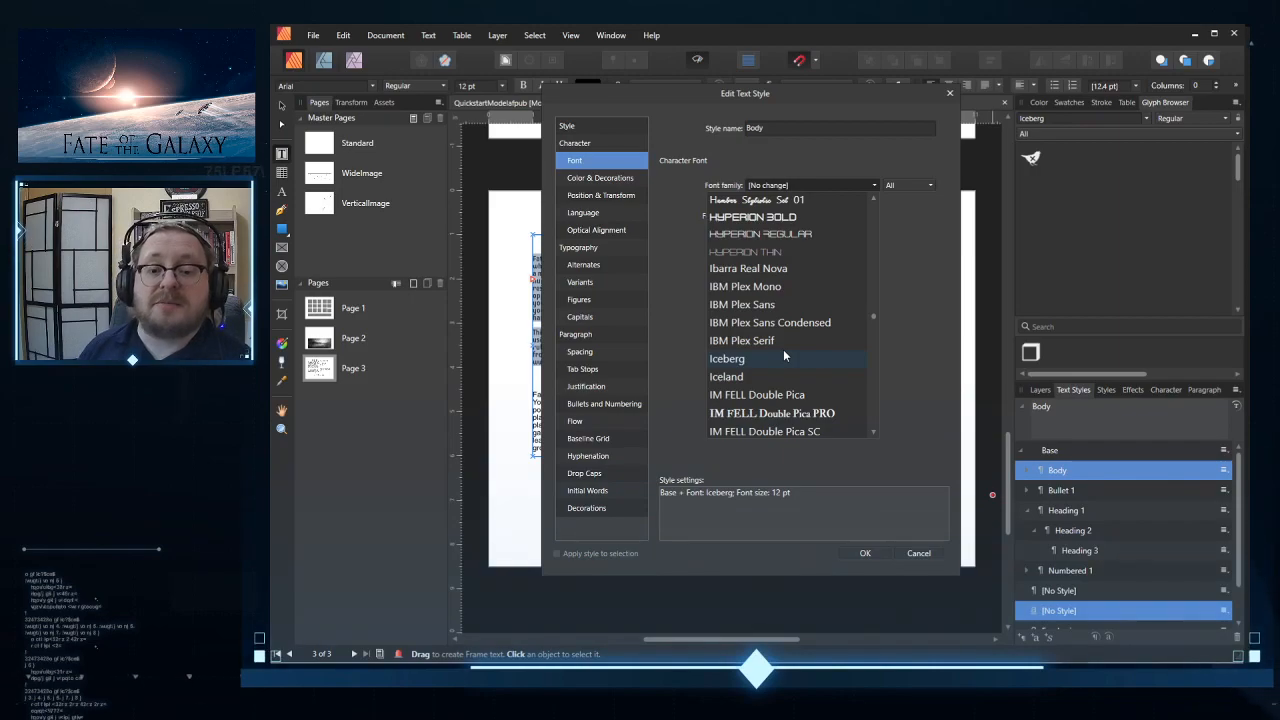
{"action": "scroll", "coordinate": [792, 352], "scroll_direction": "down", "scroll_amount": 5}
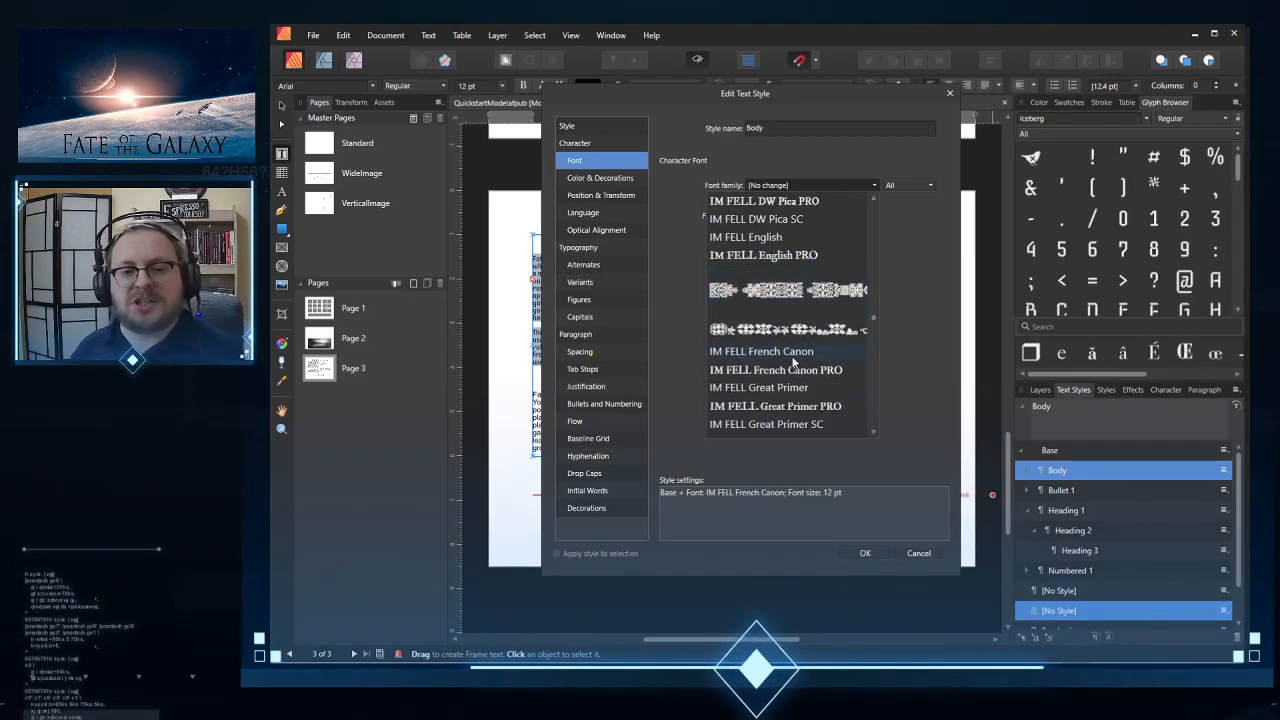
{"action": "scroll", "coordinate": [793, 362], "scroll_direction": "down", "scroll_amount": 3}
{"action": "scroll", "coordinate": [790, 349], "scroll_direction": "down", "scroll_amount": 3}
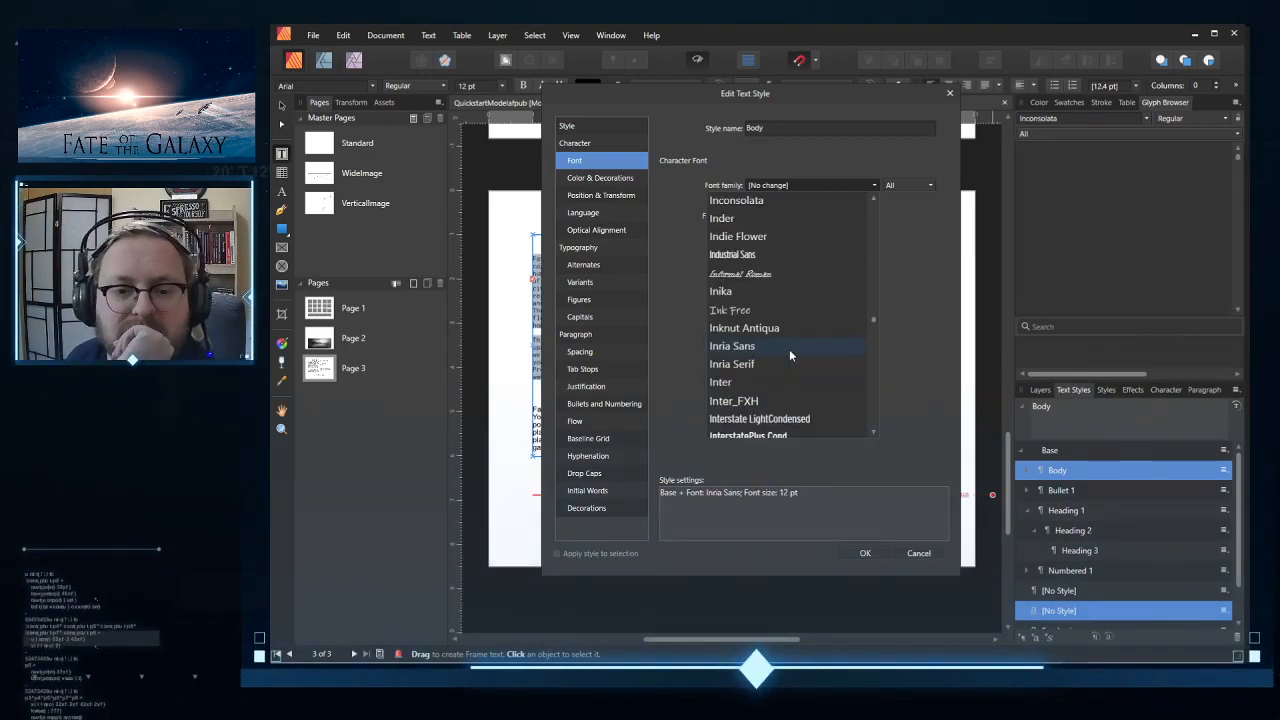
Step: Set the Body text style's font family to Intervogue, confirm the style, and deselect the text
{"action": "scroll", "coordinate": [790, 347], "scroll_direction": "down", "scroll_amount": 2}
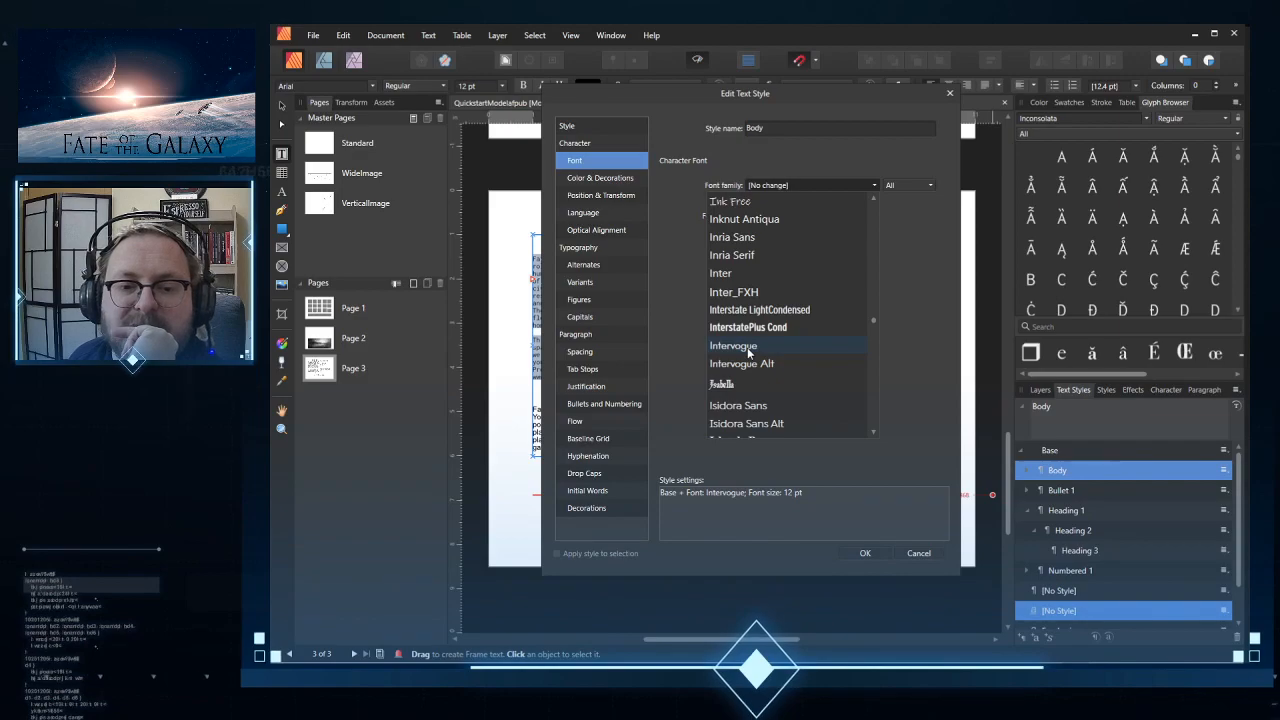
{"action": "left_click", "coordinate": [747, 347]}
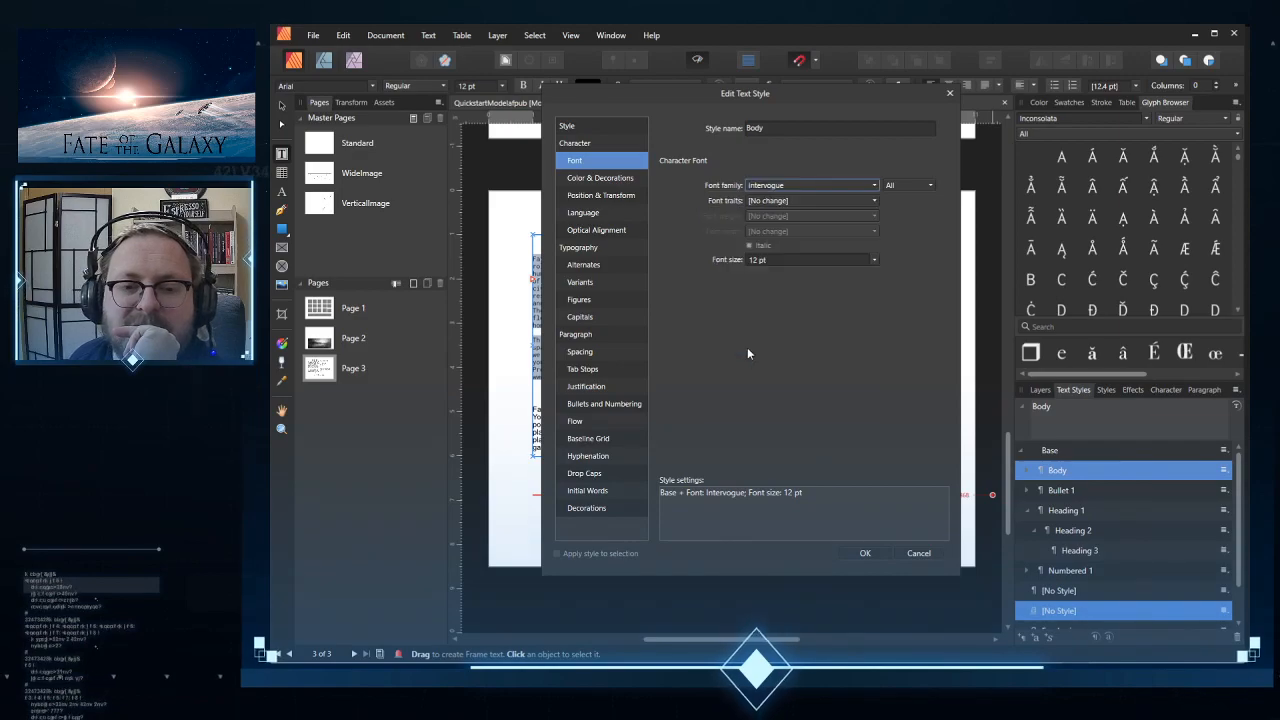
{"action": "left_click", "coordinate": [864, 553]}
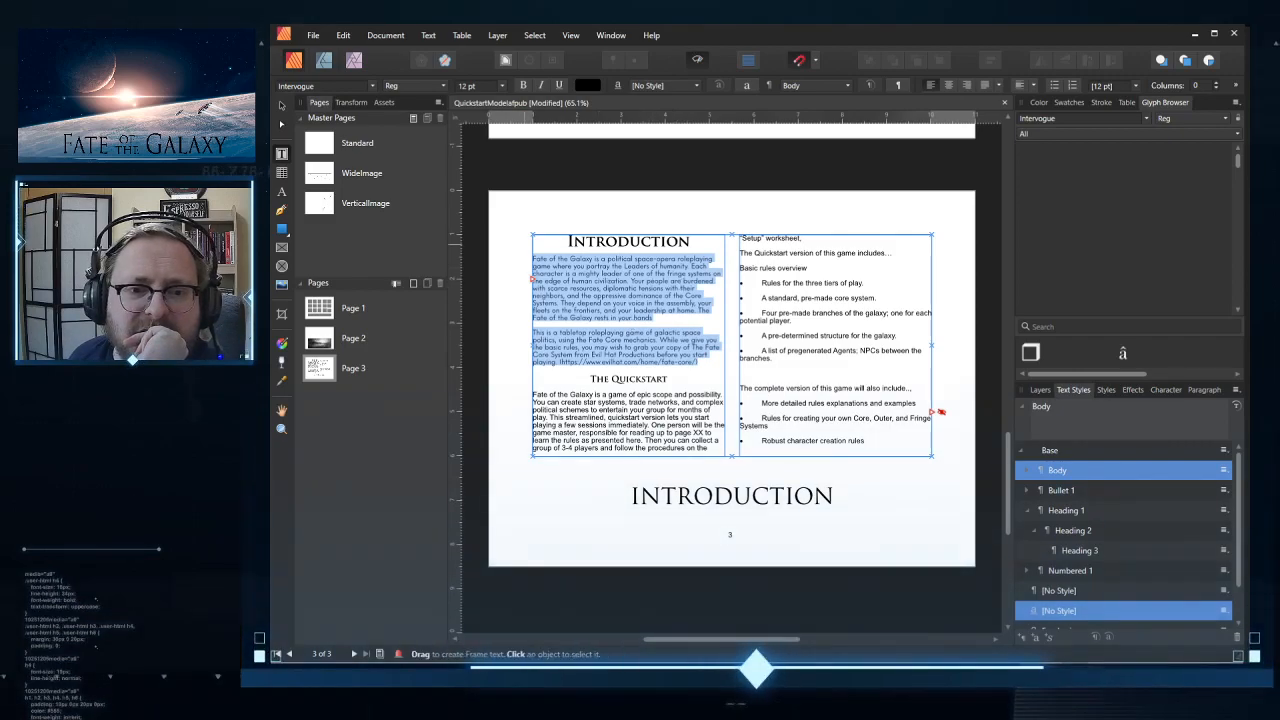
{"action": "left_click", "coordinate": [643, 565]}
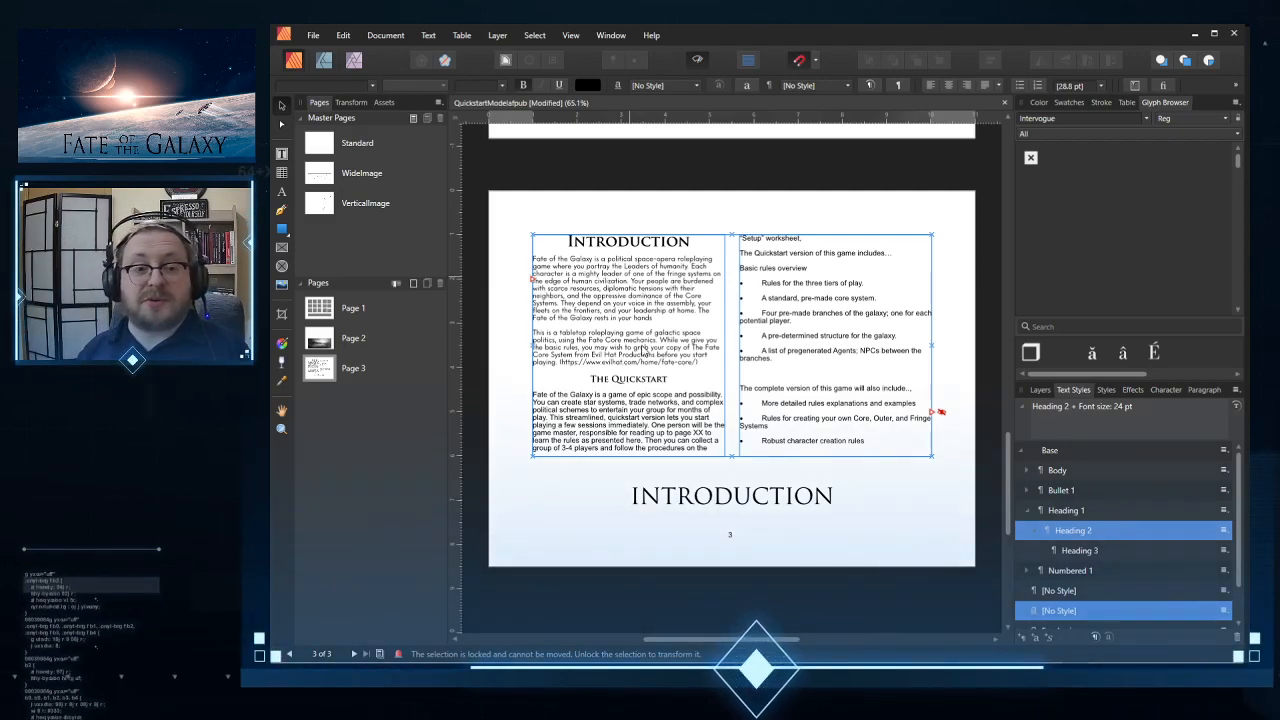
Step: Open the Body text style for editing from the introduction paragraph and move the dialog clear of the text column
{"action": "key", "text": "t"}
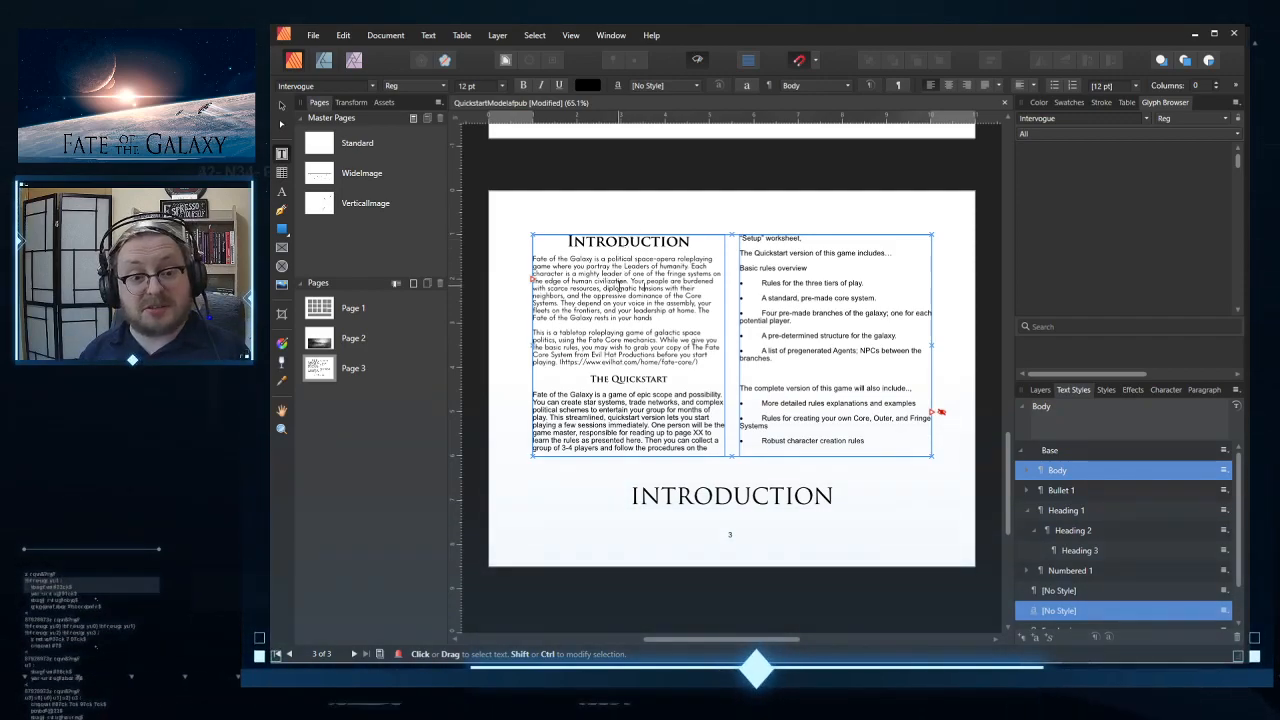
{"action": "triple_click", "coordinate": [618, 288]}
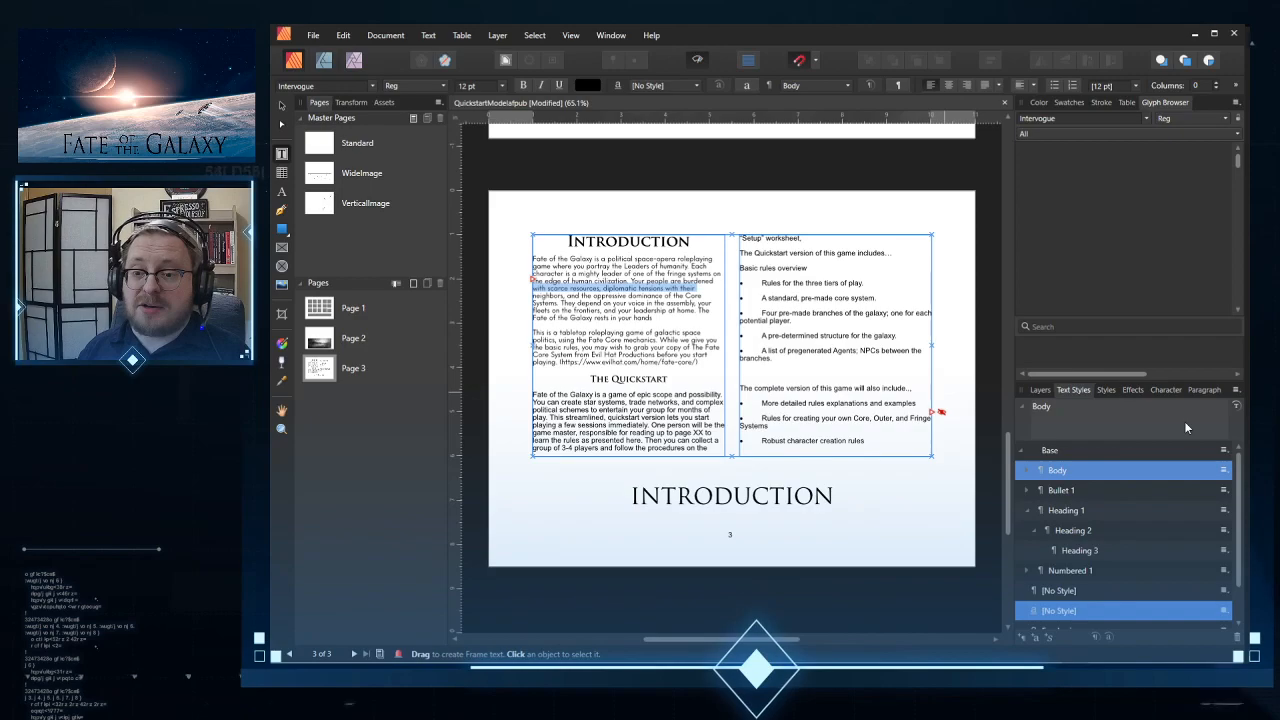
{"action": "right_click", "coordinate": [1060, 470]}
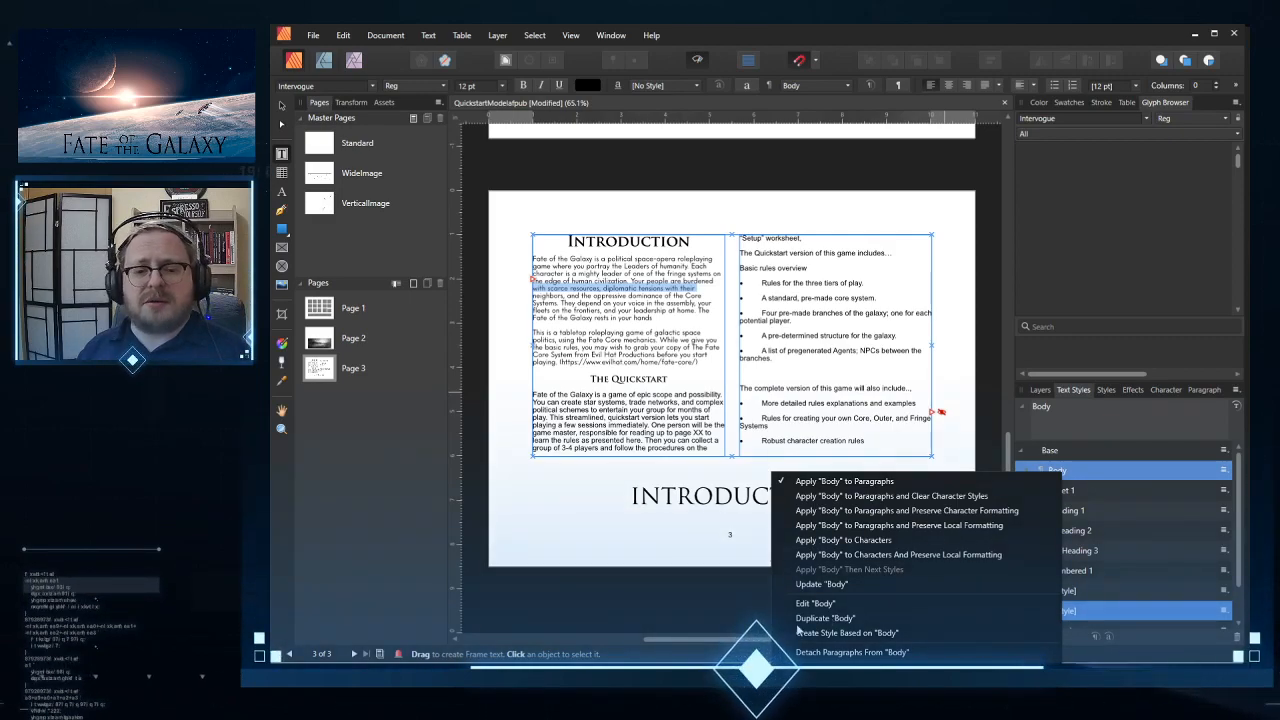
{"action": "left_click", "coordinate": [864, 604]}
{"action": "left_click_drag", "start_coordinate": [739, 95], "coordinate": [1068, 103]}
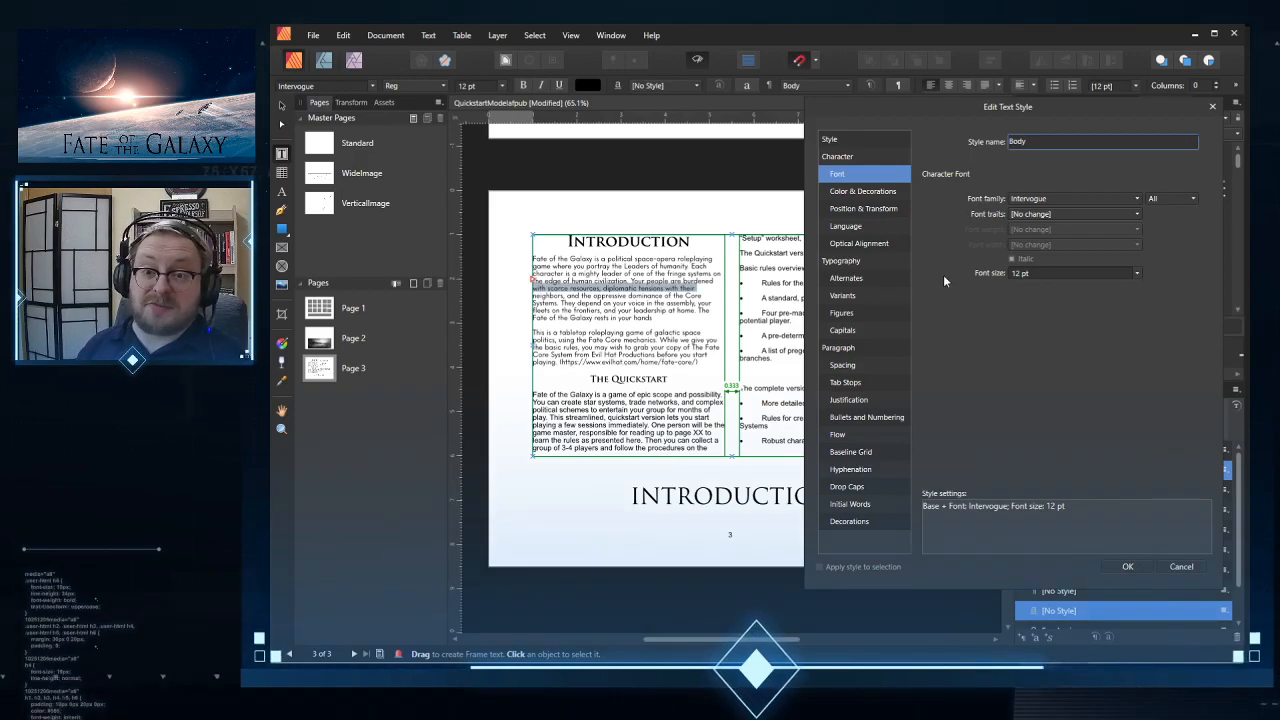
{"action": "left_click", "coordinate": [1085, 199]}
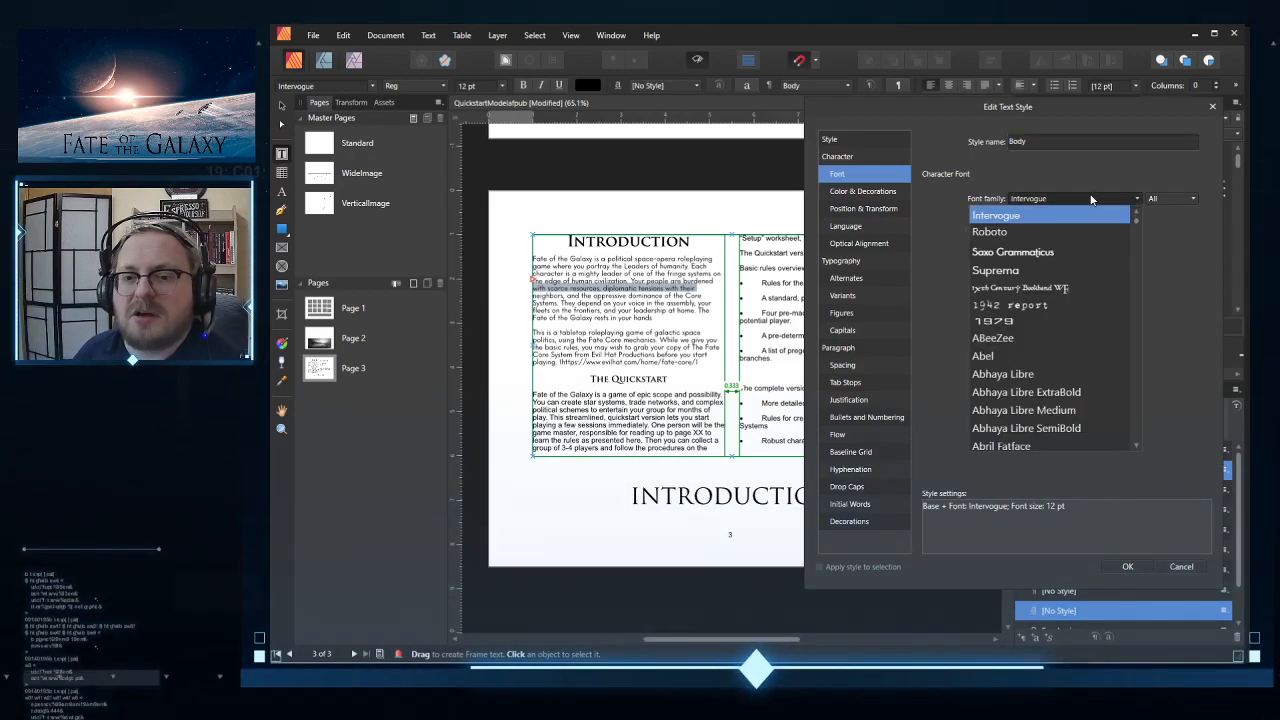
{"action": "left_click", "coordinate": [1060, 214]}
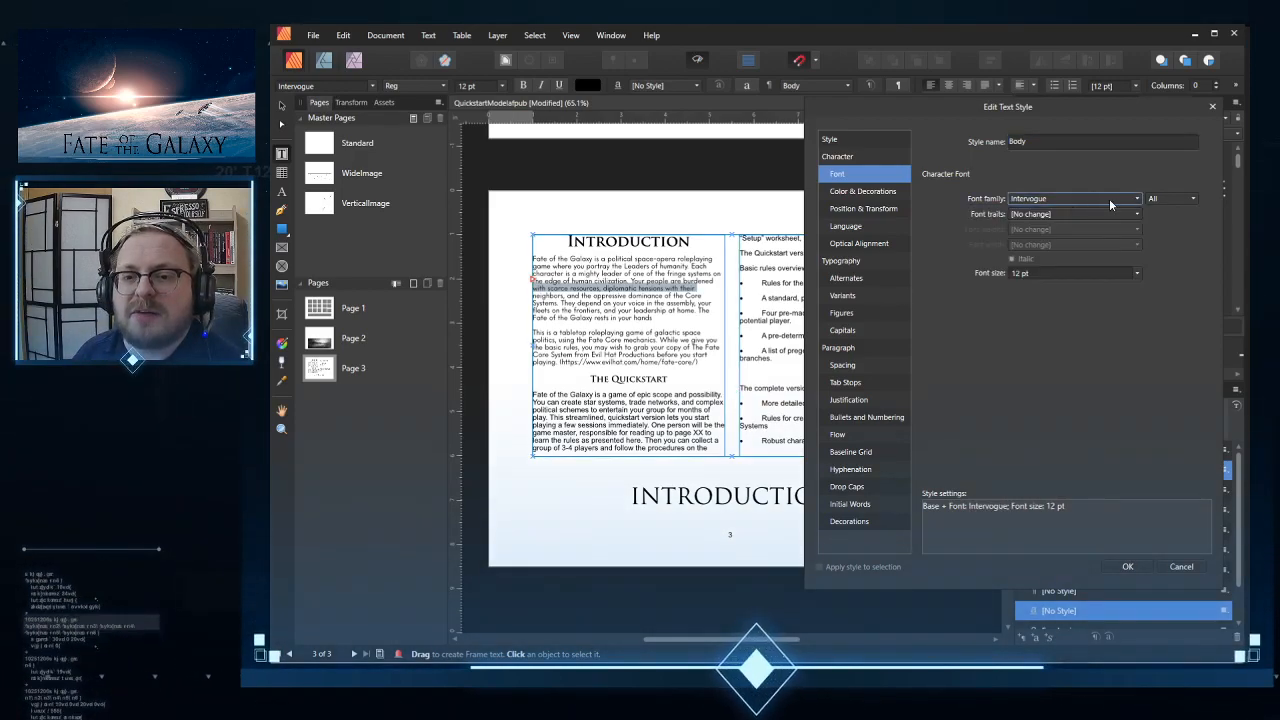
{"action": "left_click", "coordinate": [1163, 200]}
{"action": "left_click", "coordinate": [1163, 200]}
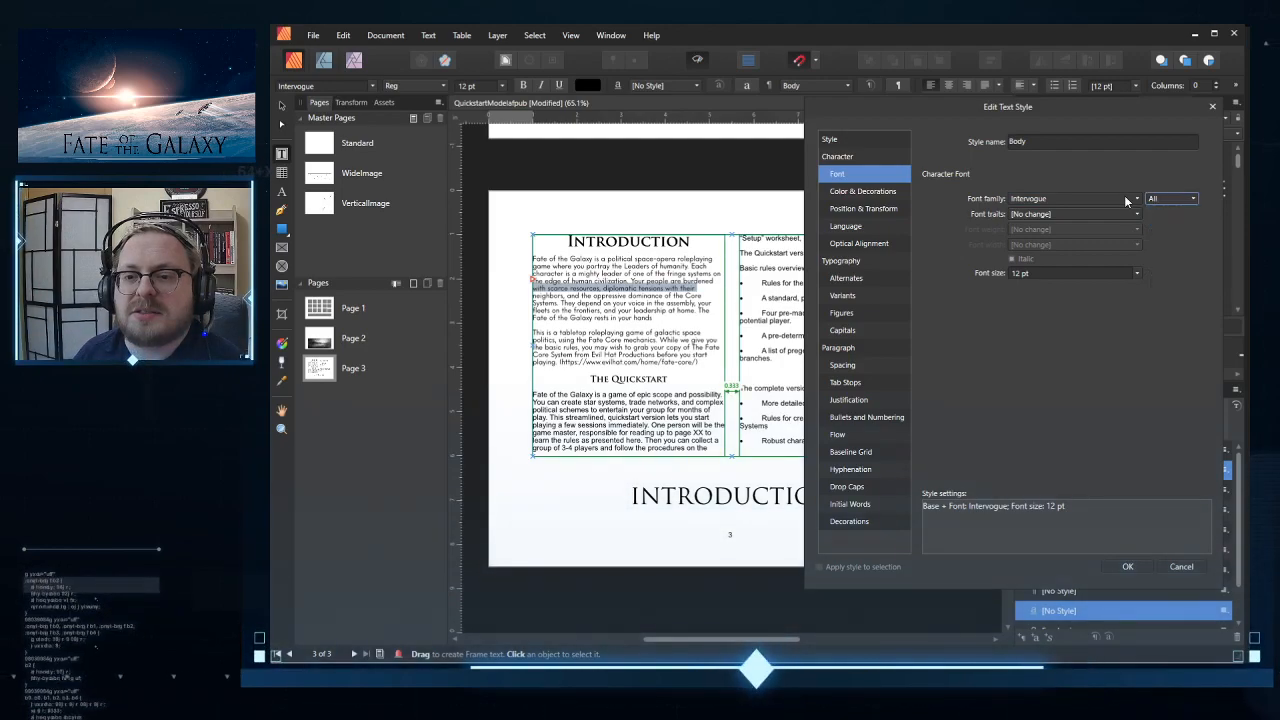
{"action": "left_click", "coordinate": [1130, 199]}
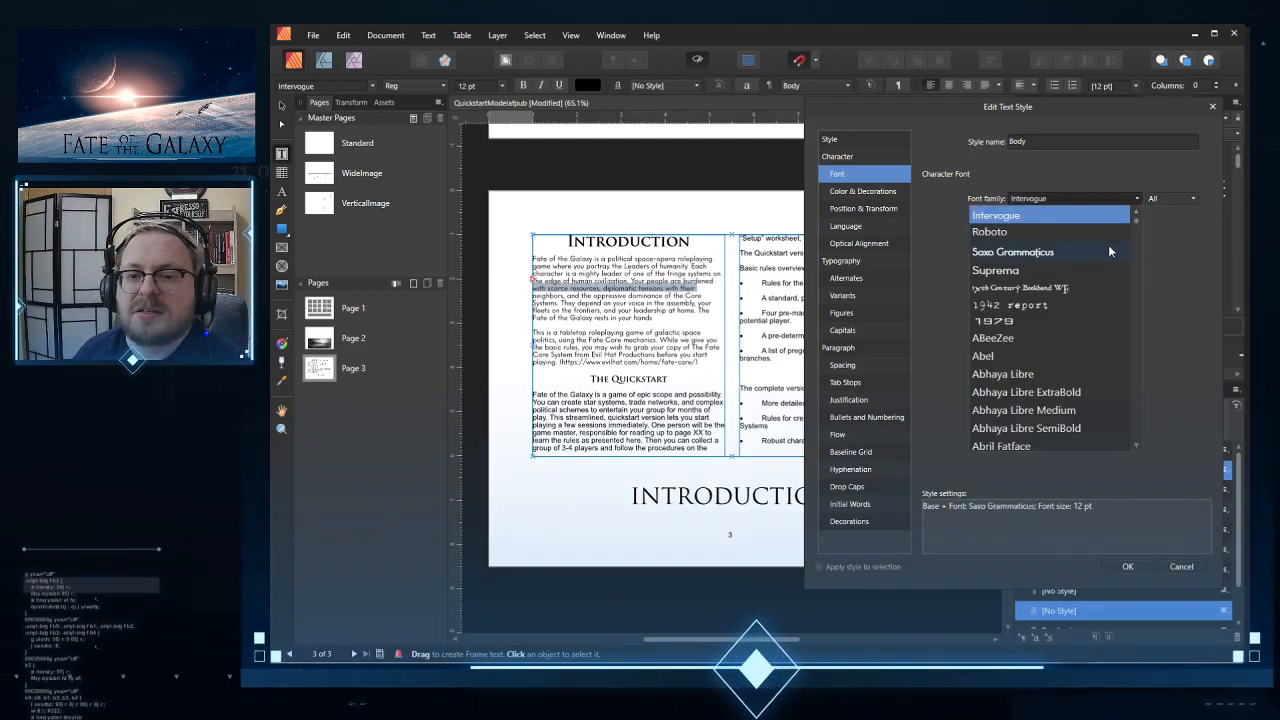
{"action": "left_click", "coordinate": [1043, 200]}
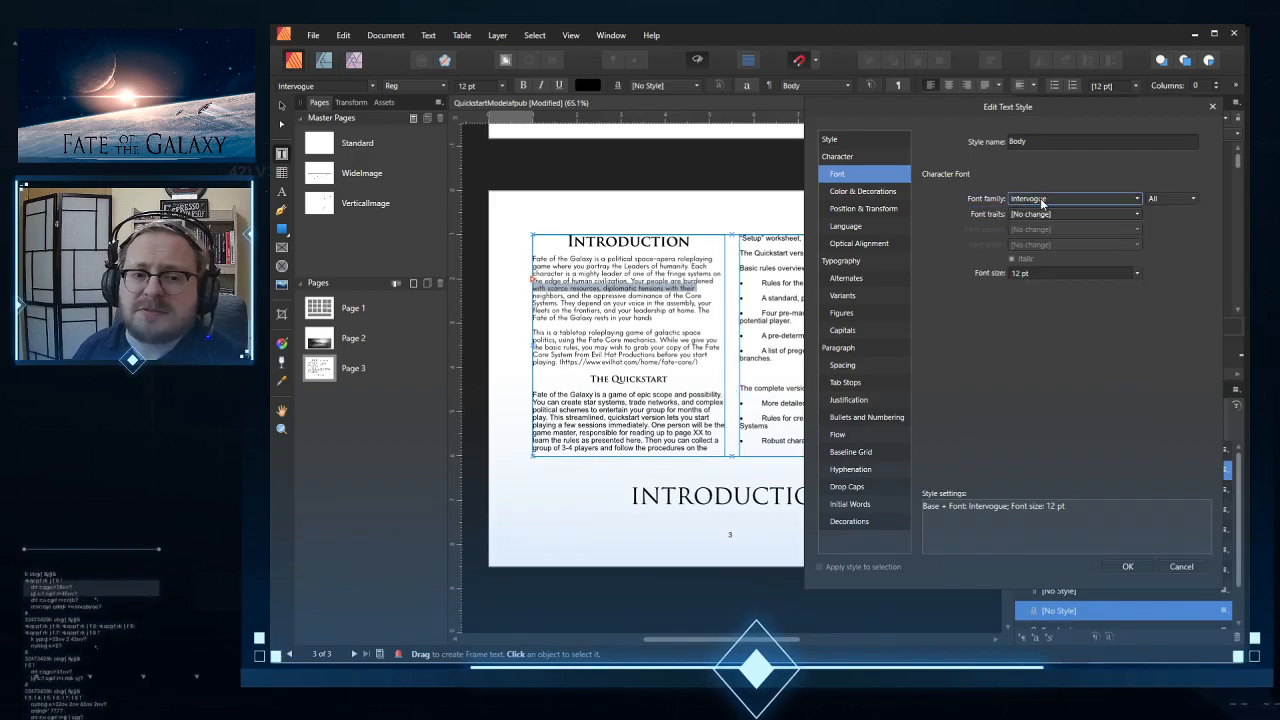
Step: Set the Body style's font family to Intervogue Alt
{"action": "left_click", "coordinate": [1040, 198]}
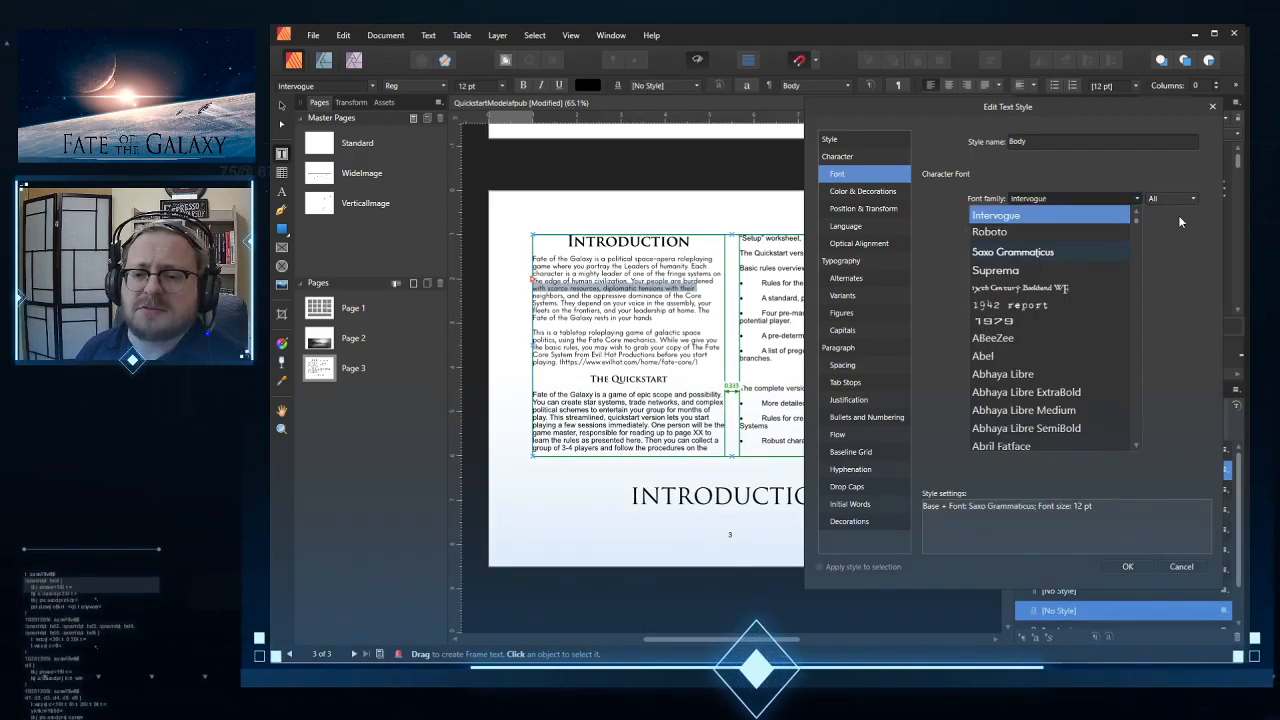
{"action": "scroll", "coordinate": [1140, 350], "scroll_direction": "down", "scroll_amount": 5}
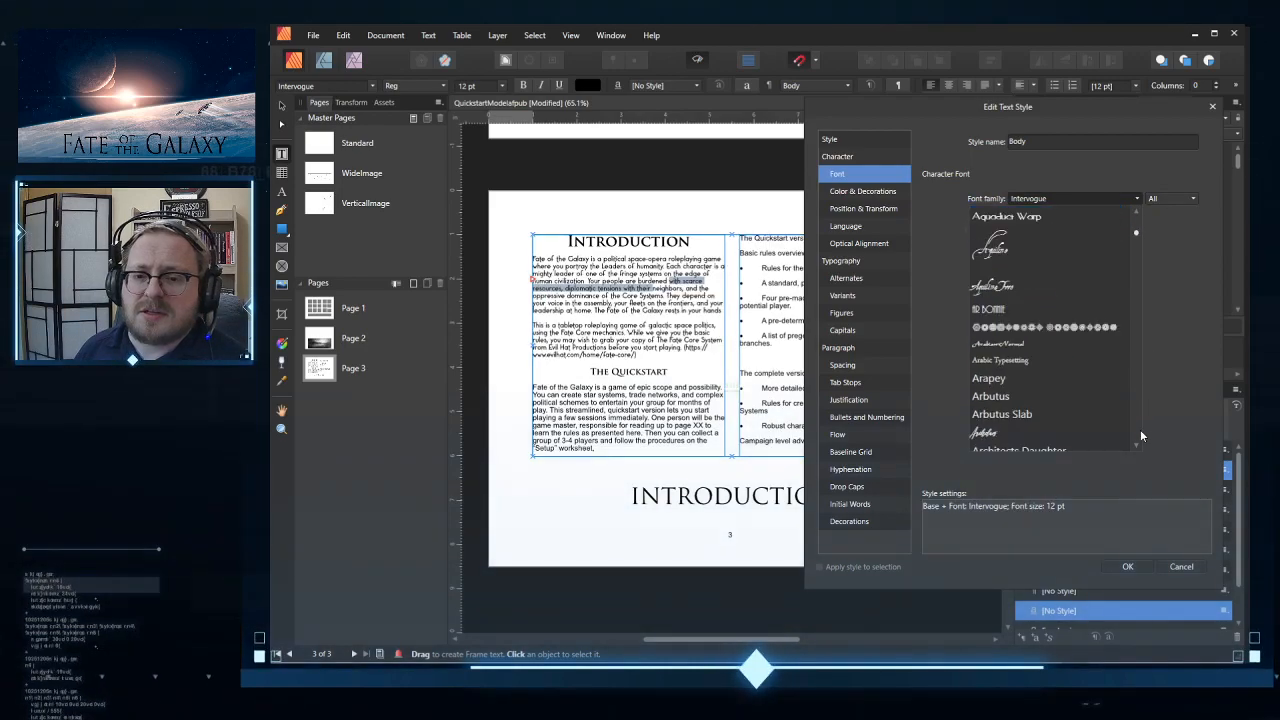
{"action": "scroll", "coordinate": [1140, 435], "scroll_direction": "down", "scroll_amount": 10}
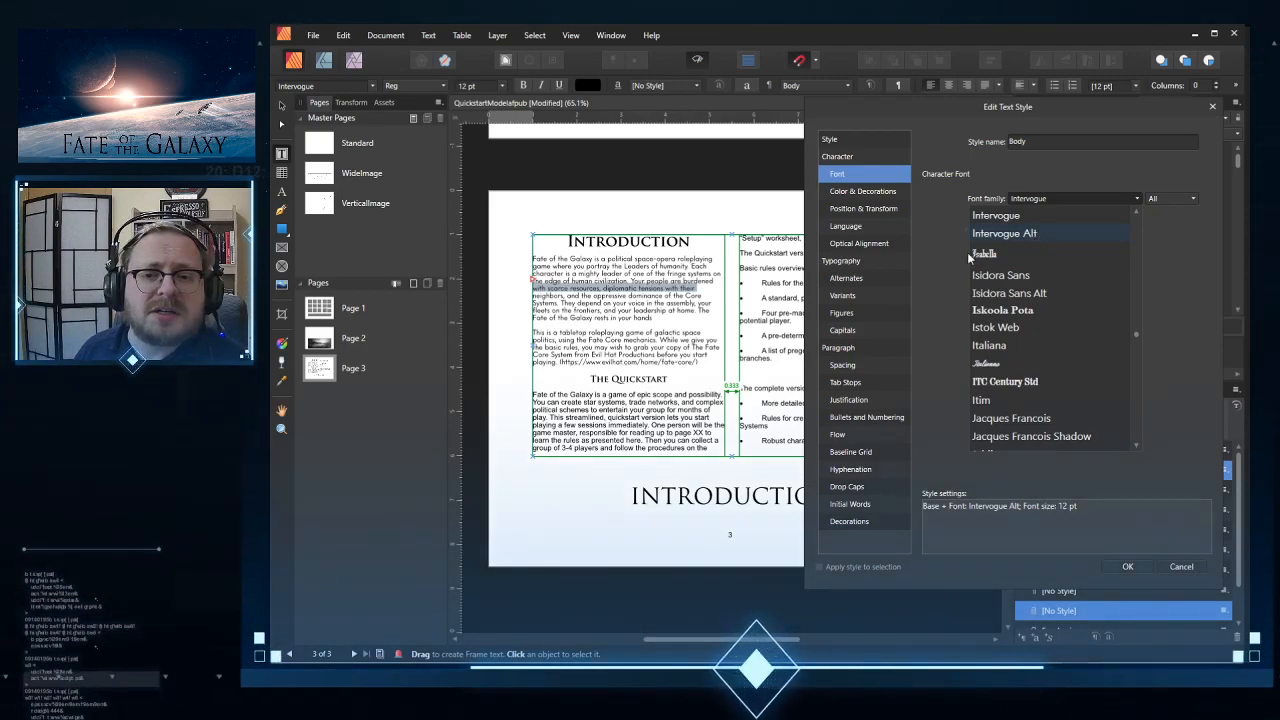
{"action": "left_click", "coordinate": [987, 234]}
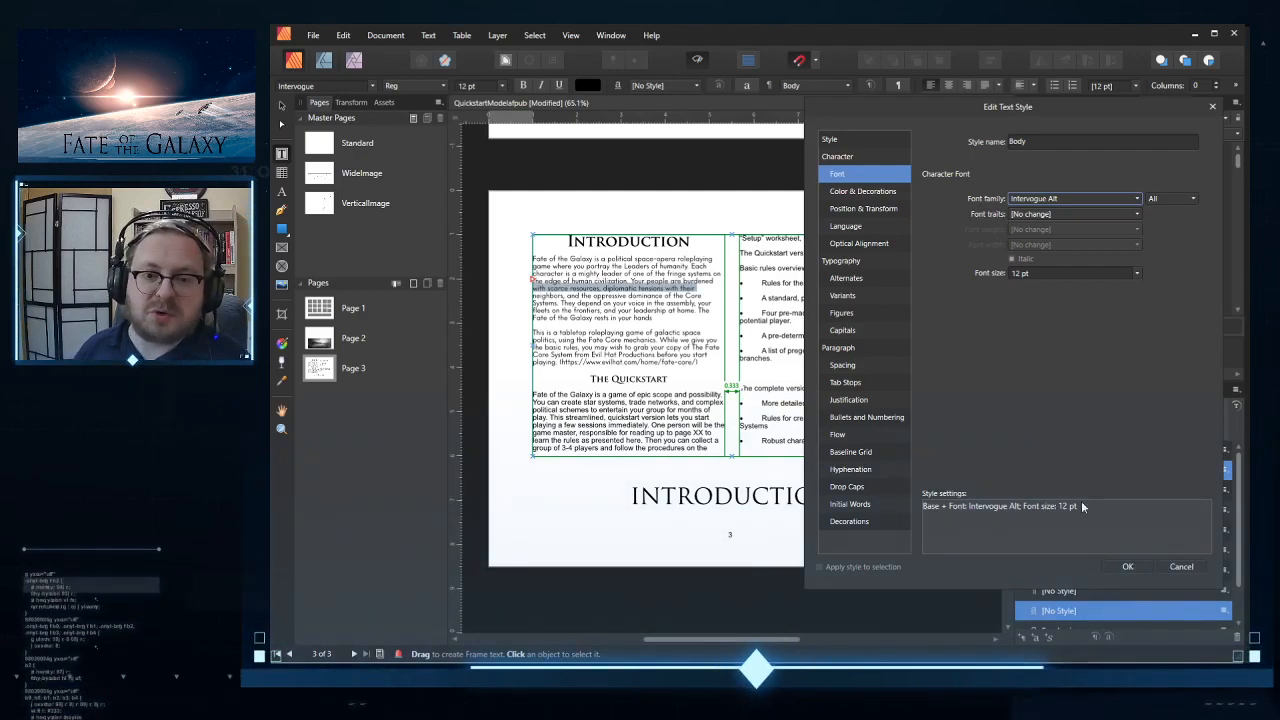
Step: Set the Body style's leading to % Height at 110 % and confirm the style changes
{"action": "left_click", "coordinate": [864, 367]}
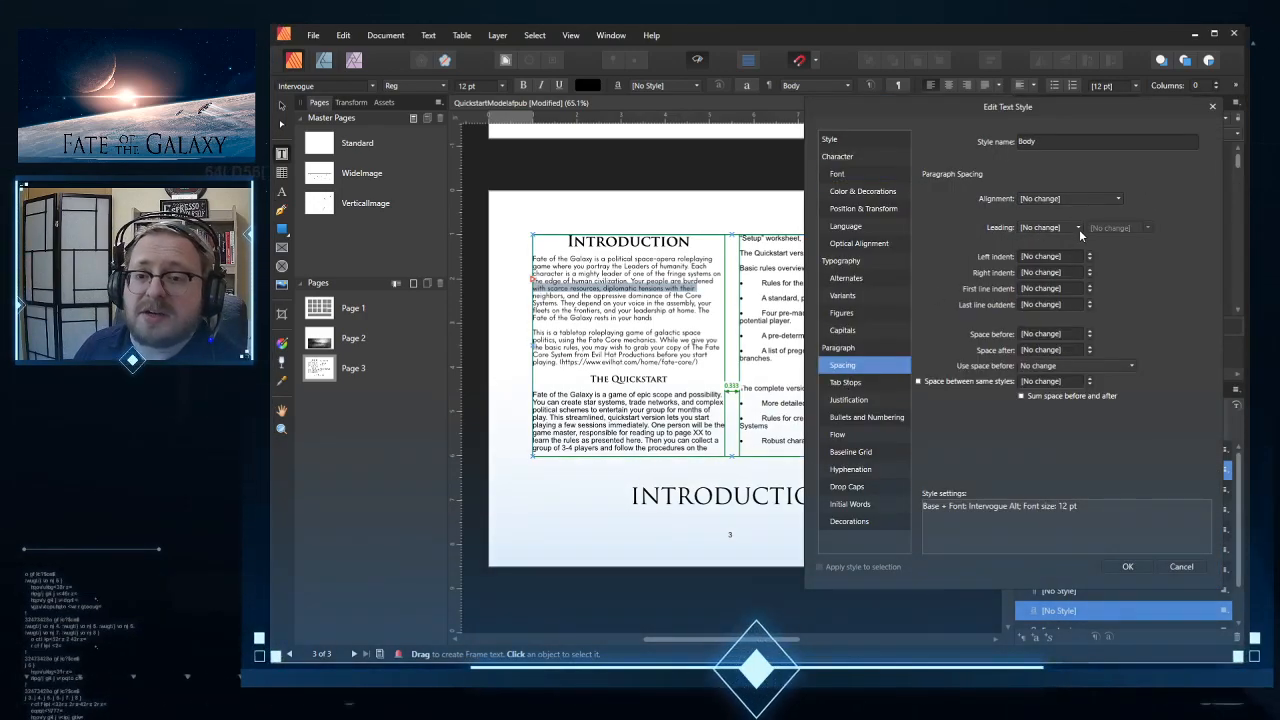
{"action": "left_click", "coordinate": [1079, 229]}
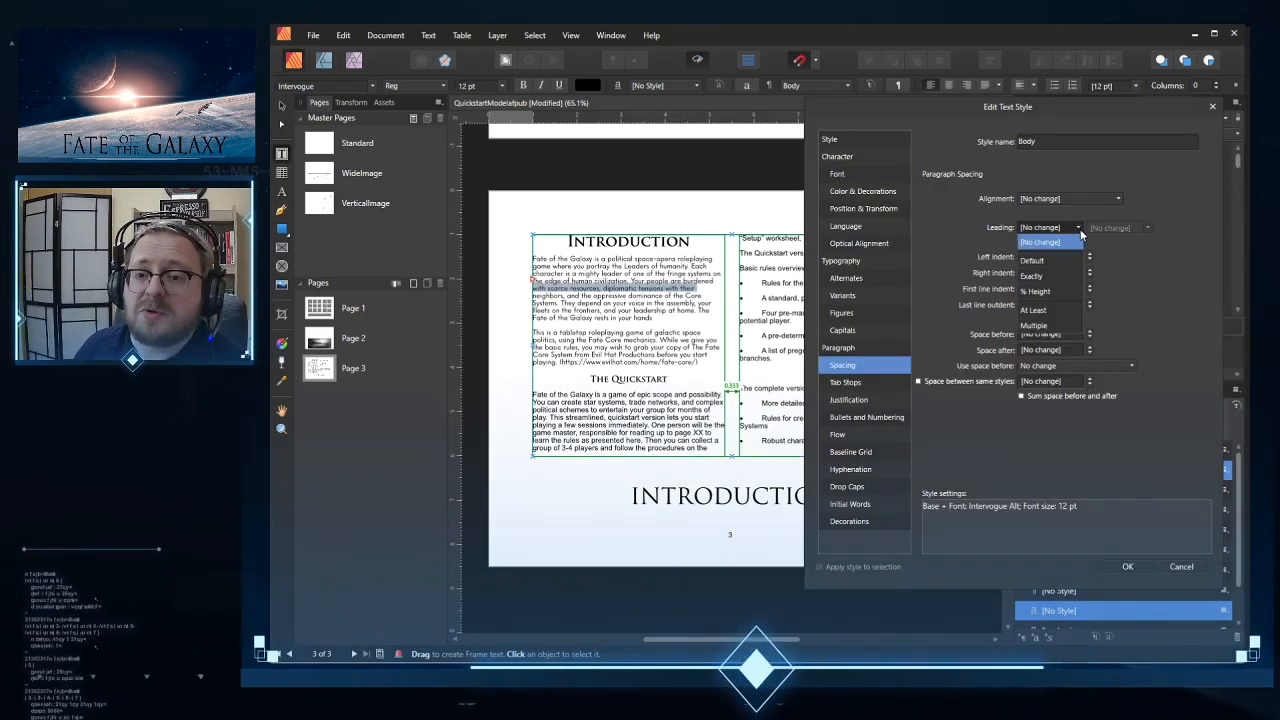
{"action": "left_click", "coordinate": [1054, 289]}
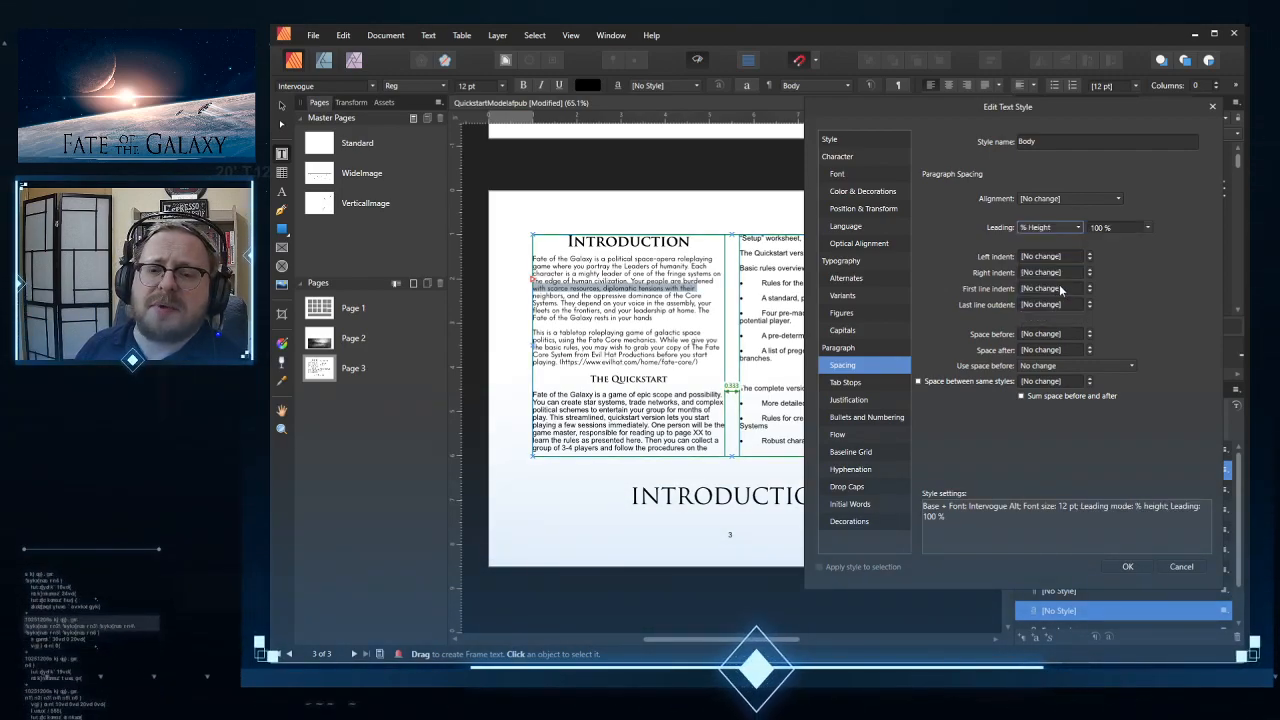
{"action": "left_click", "coordinate": [1150, 227]}
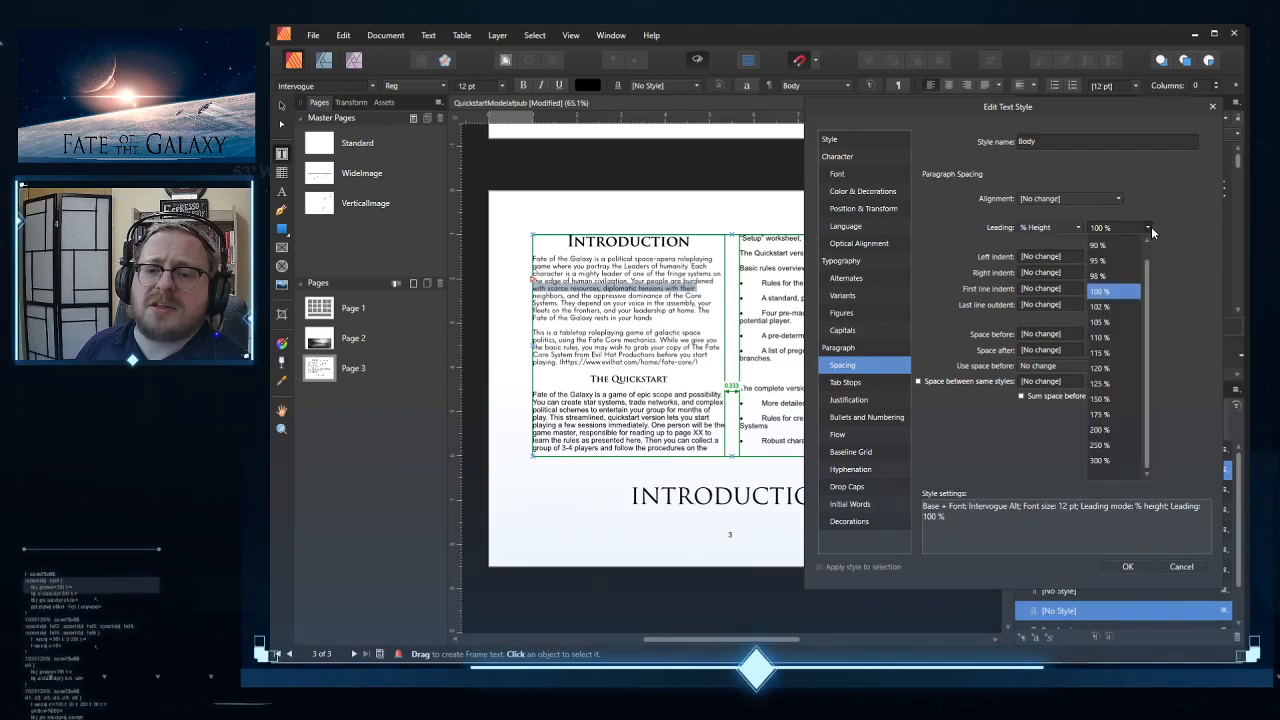
{"action": "left_click", "coordinate": [1117, 340]}
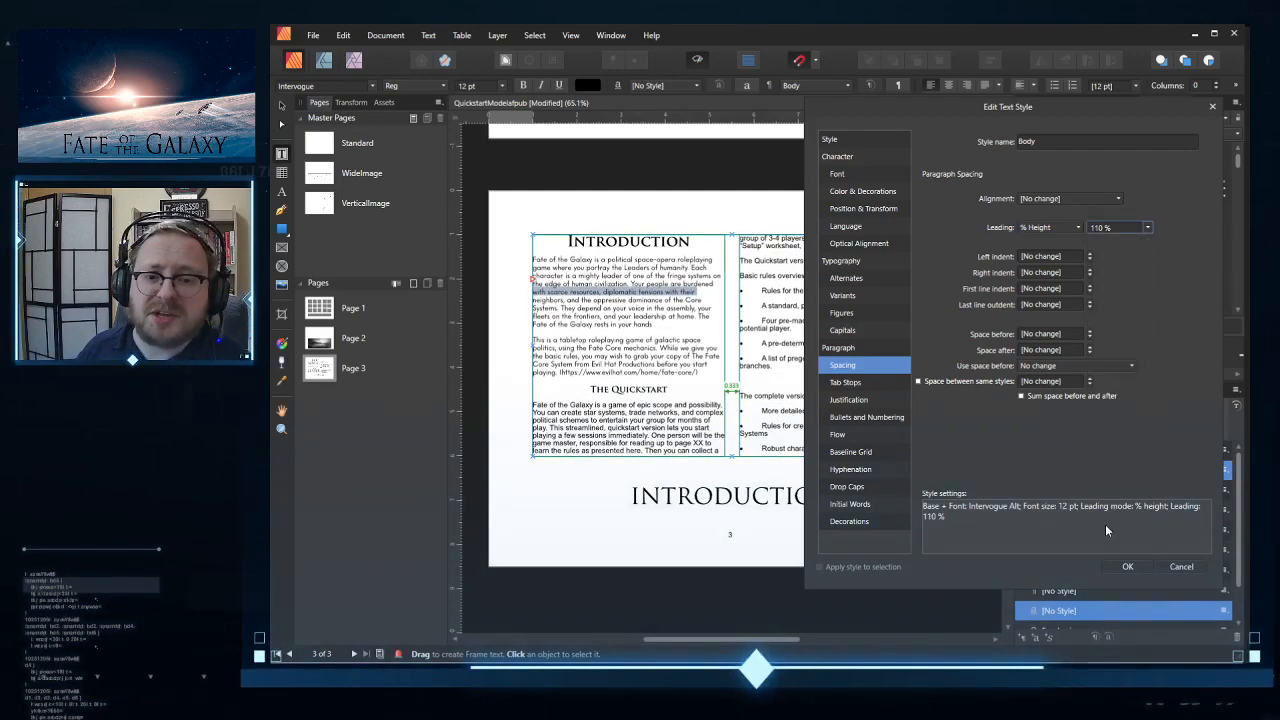
{"action": "left_click", "coordinate": [1127, 566]}
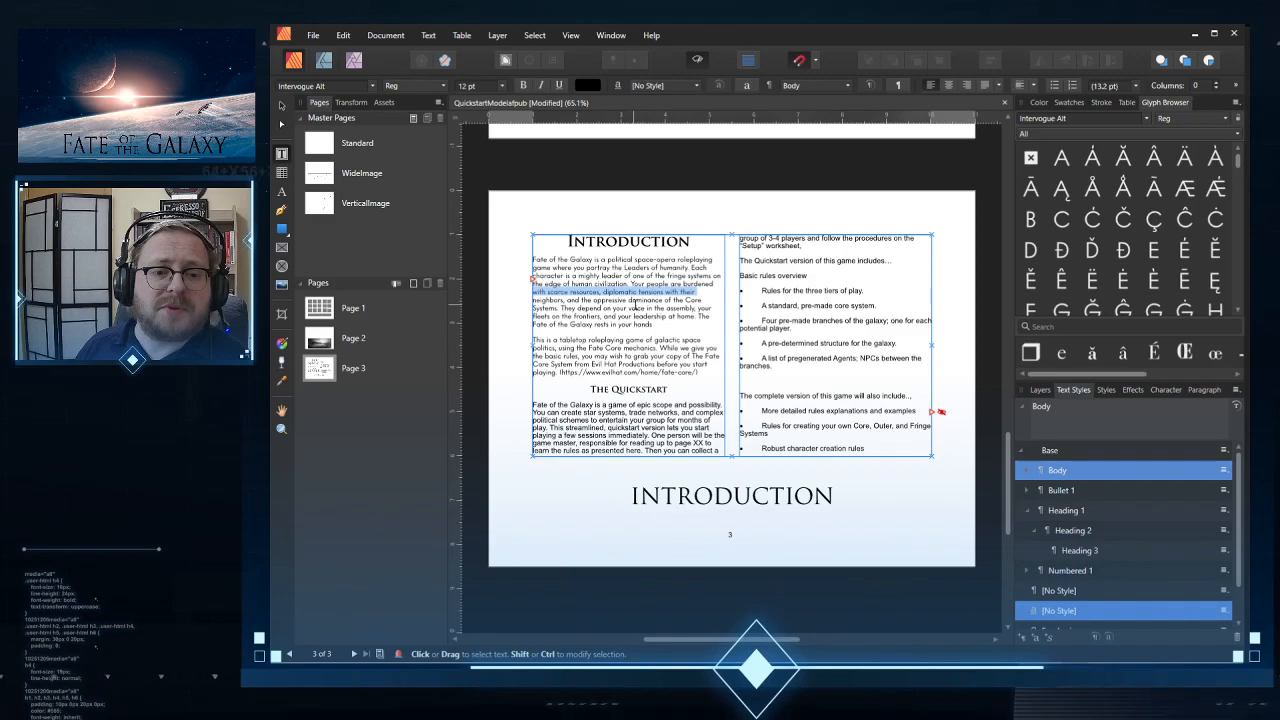
Step: Apply the Body style to all text from the paragraph below The Quickstart through the last visible bullet, then deselect it
{"action": "left_click", "coordinate": [635, 307]}
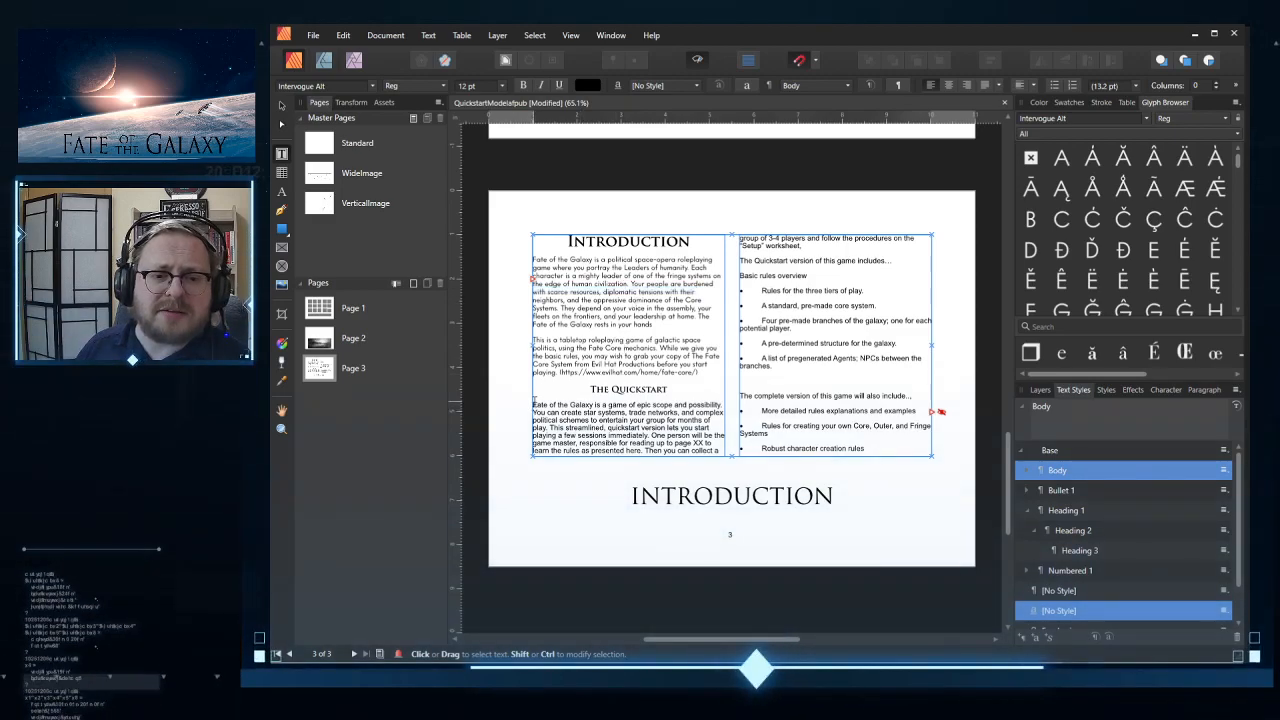
{"action": "left_click", "coordinate": [876, 448], "text": "shift"}
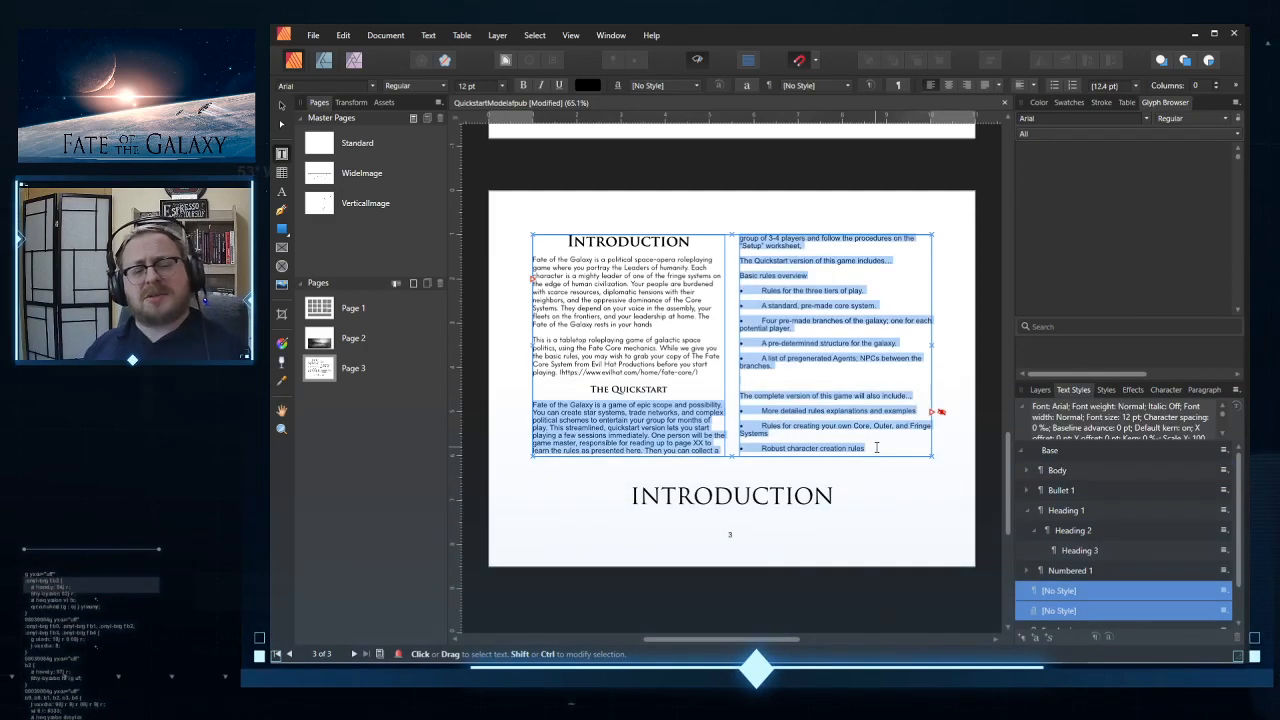
{"action": "left_click", "coordinate": [1072, 472]}
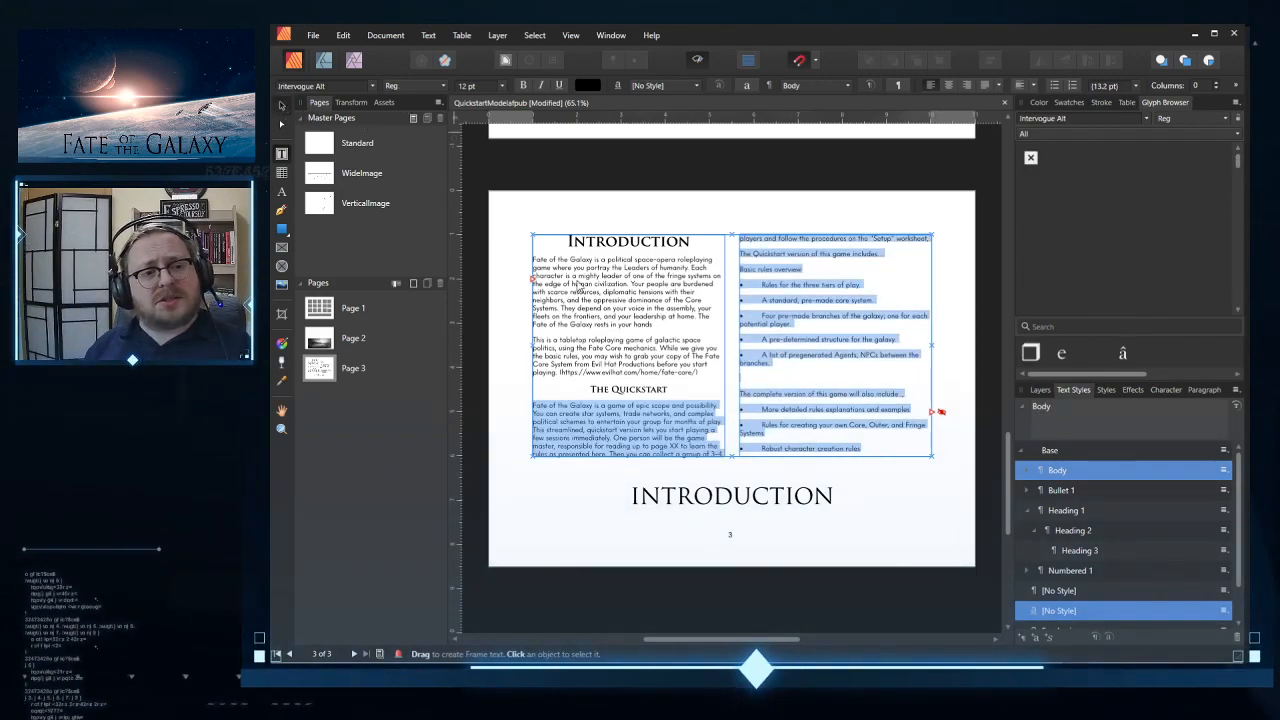
{"action": "left_click", "coordinate": [883, 590]}
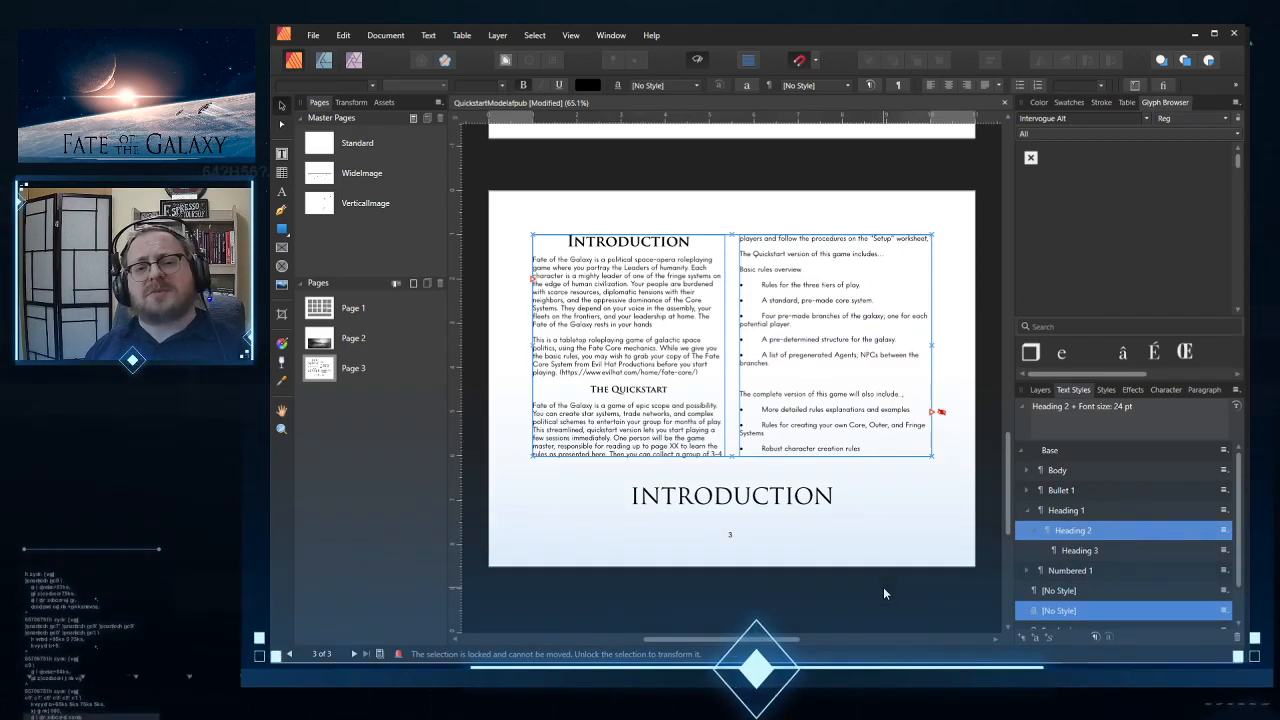
{"action": "left_click", "coordinate": [801, 226]}
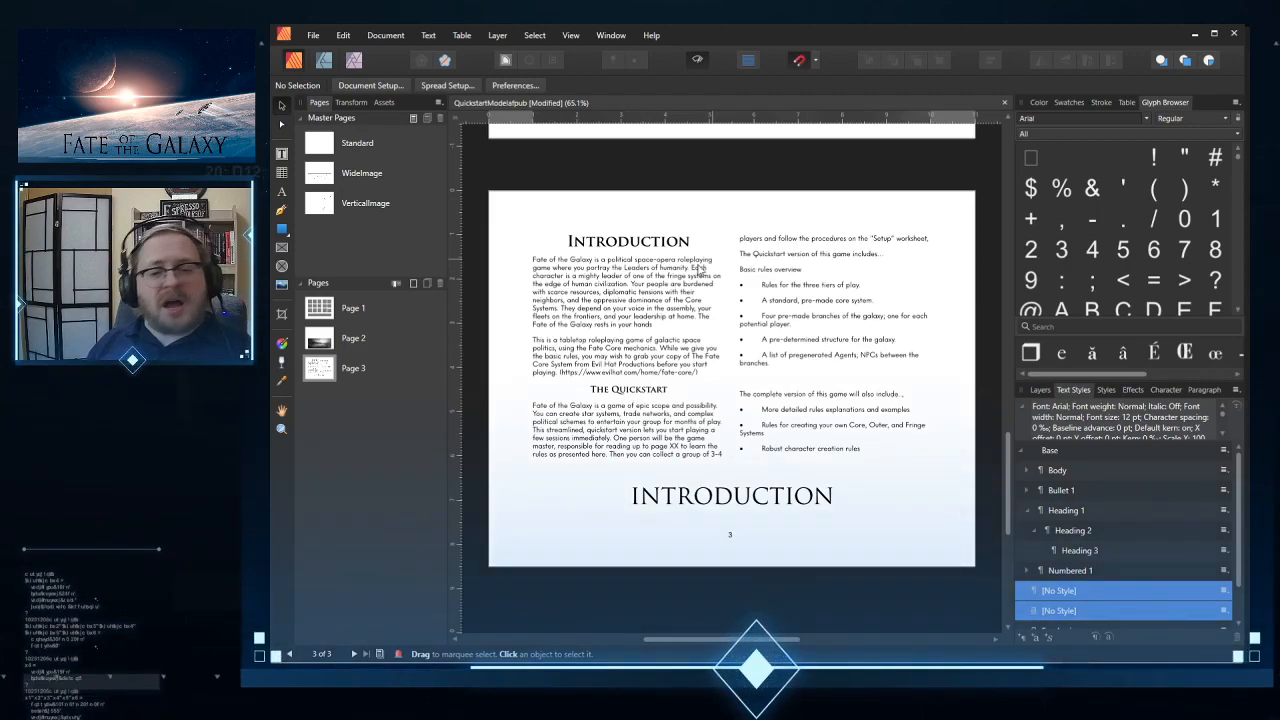
Step: Set the Body style's paragraph alignment to Justified Last Line Left and confirm the style changes
{"action": "double_click", "coordinate": [655, 283]}
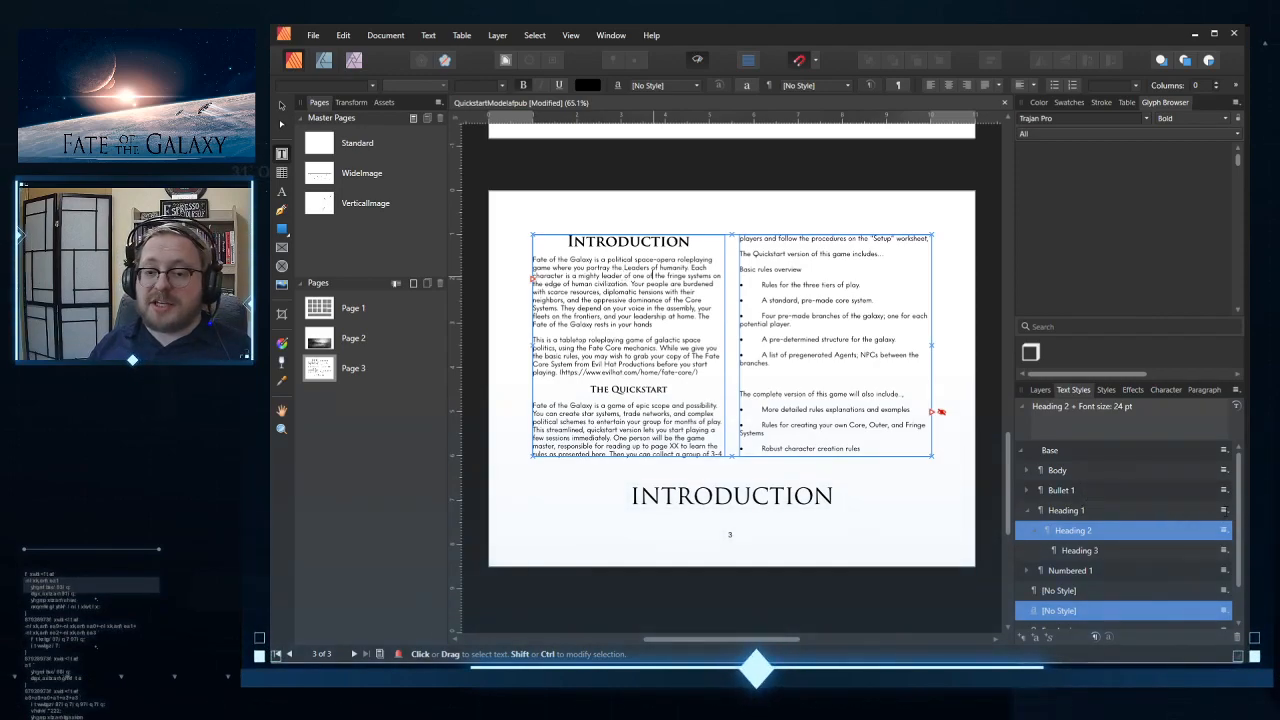
{"action": "triple_click", "coordinate": [653, 275]}
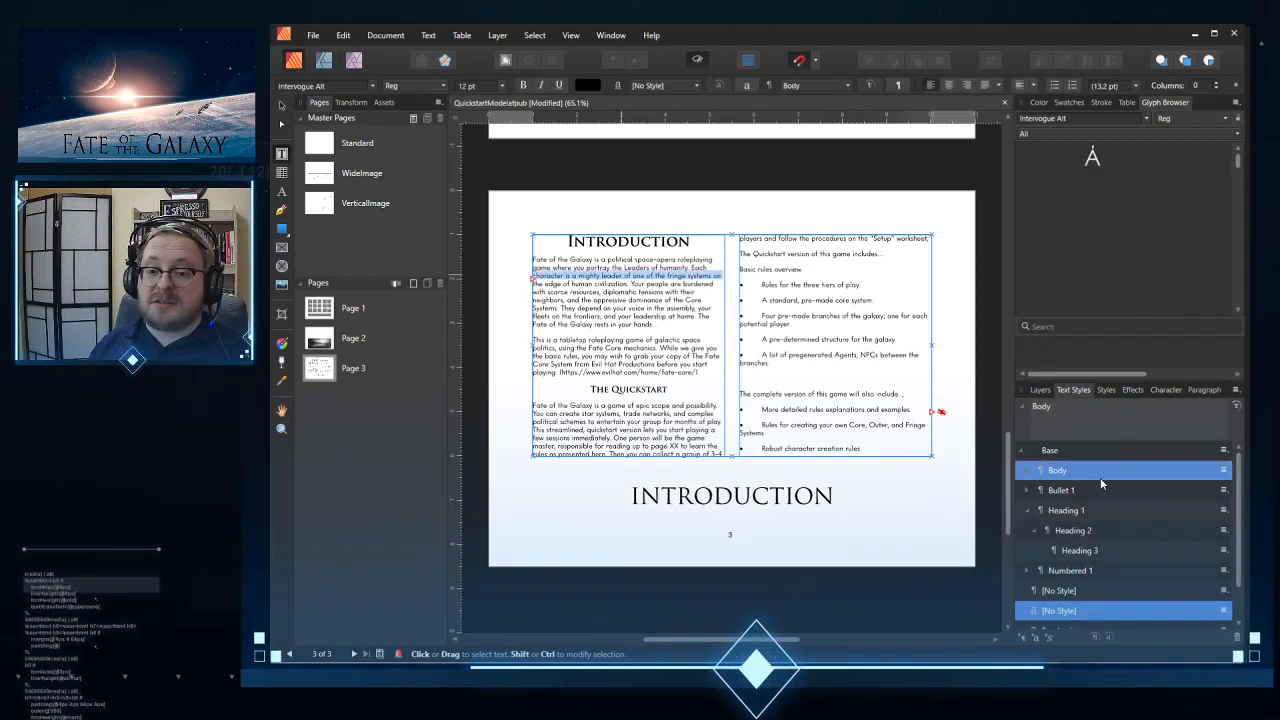
{"action": "right_click", "coordinate": [1054, 471]}
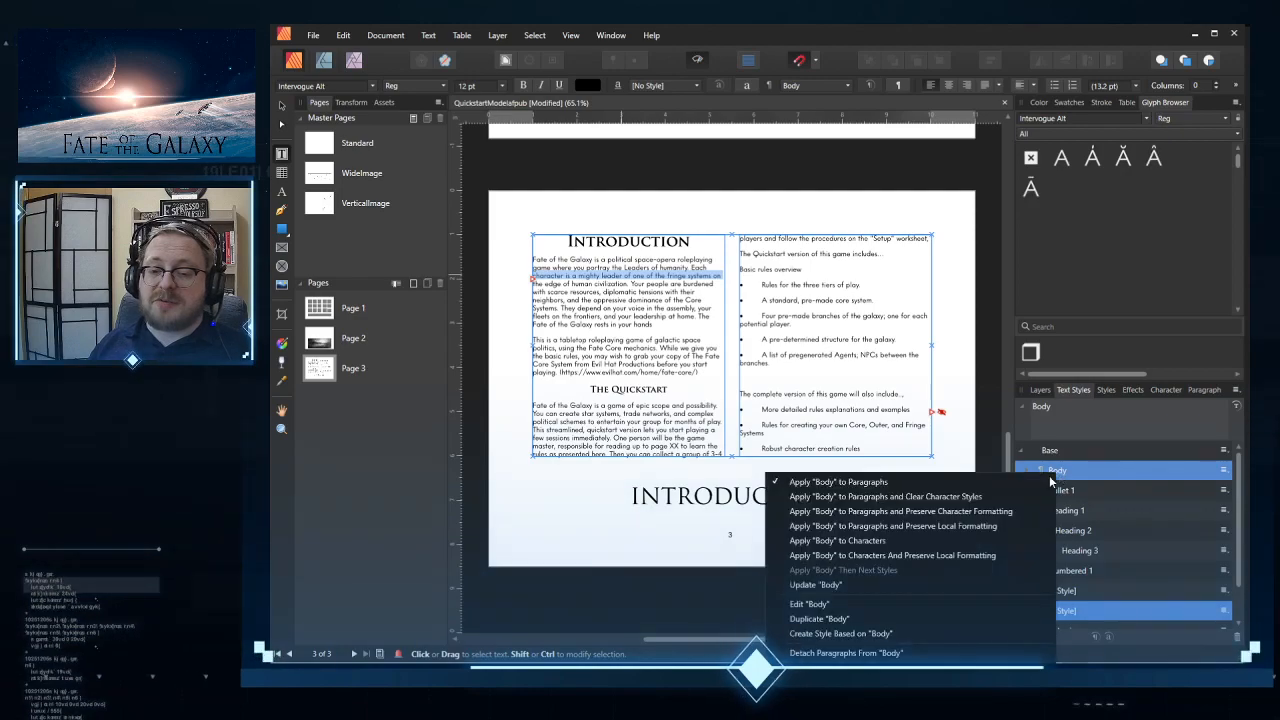
{"action": "left_click", "coordinate": [812, 604]}
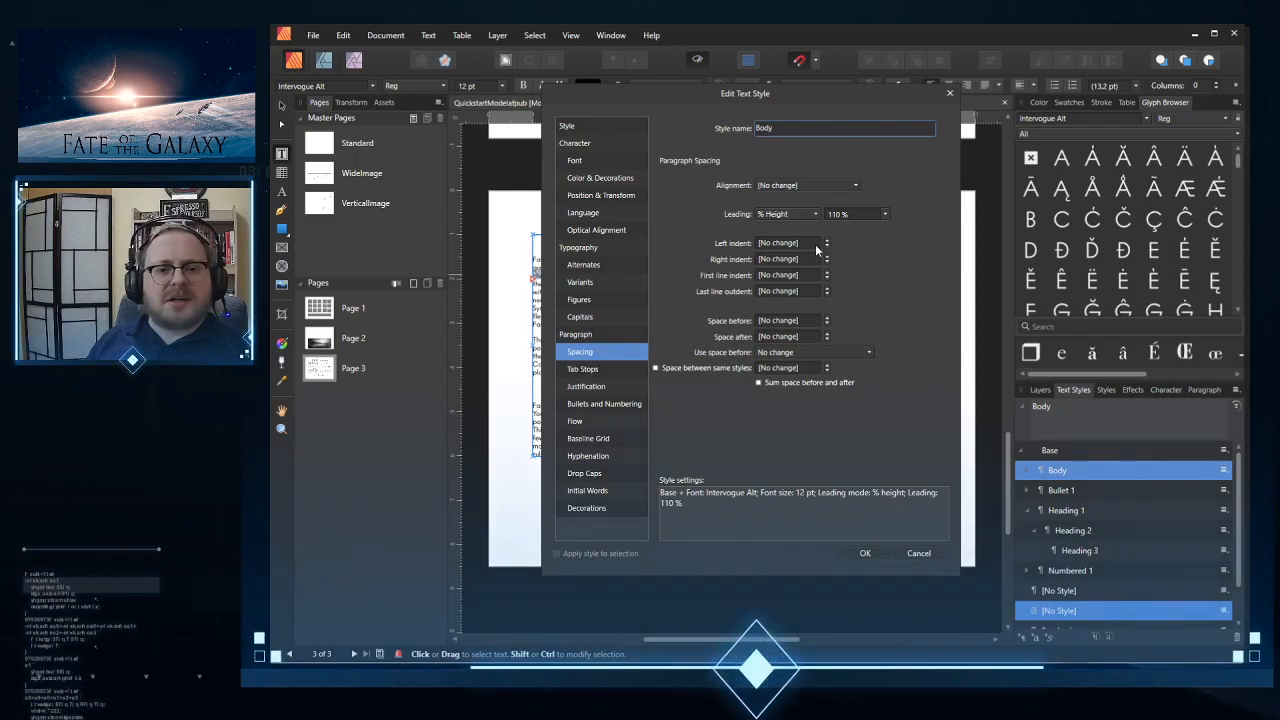
{"action": "left_click", "coordinate": [600, 385]}
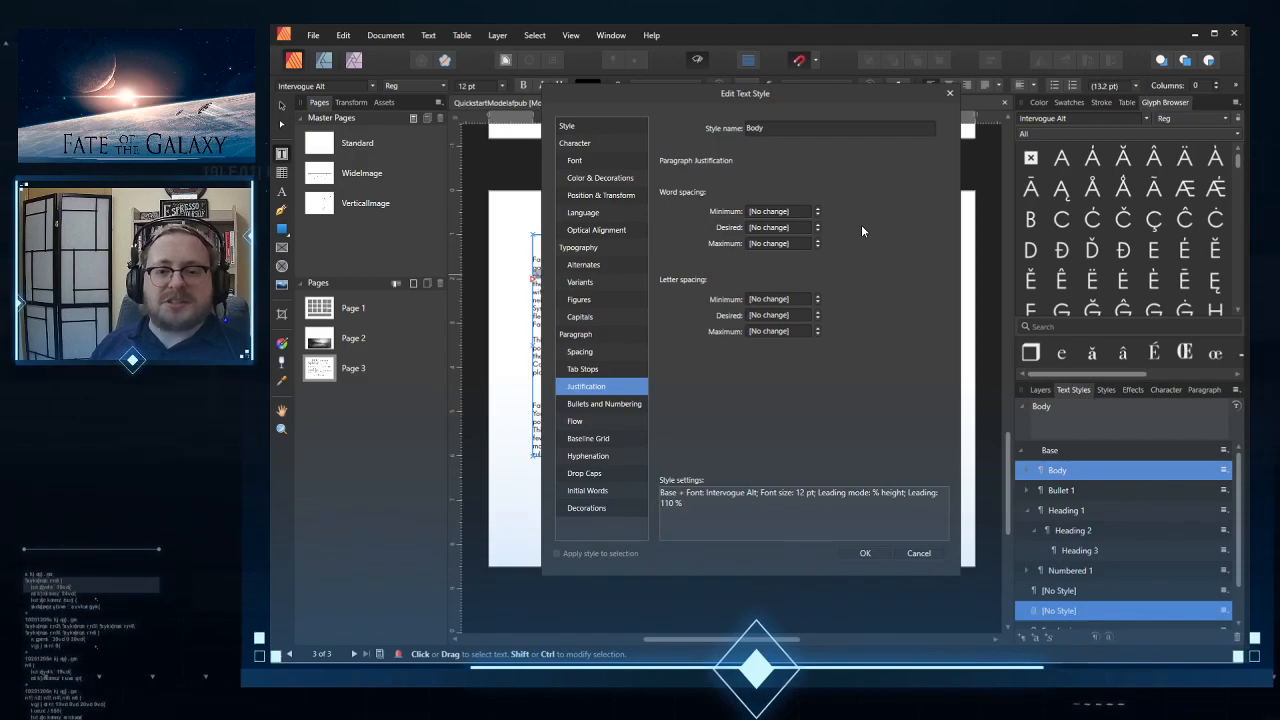
{"action": "left_click", "coordinate": [599, 353]}
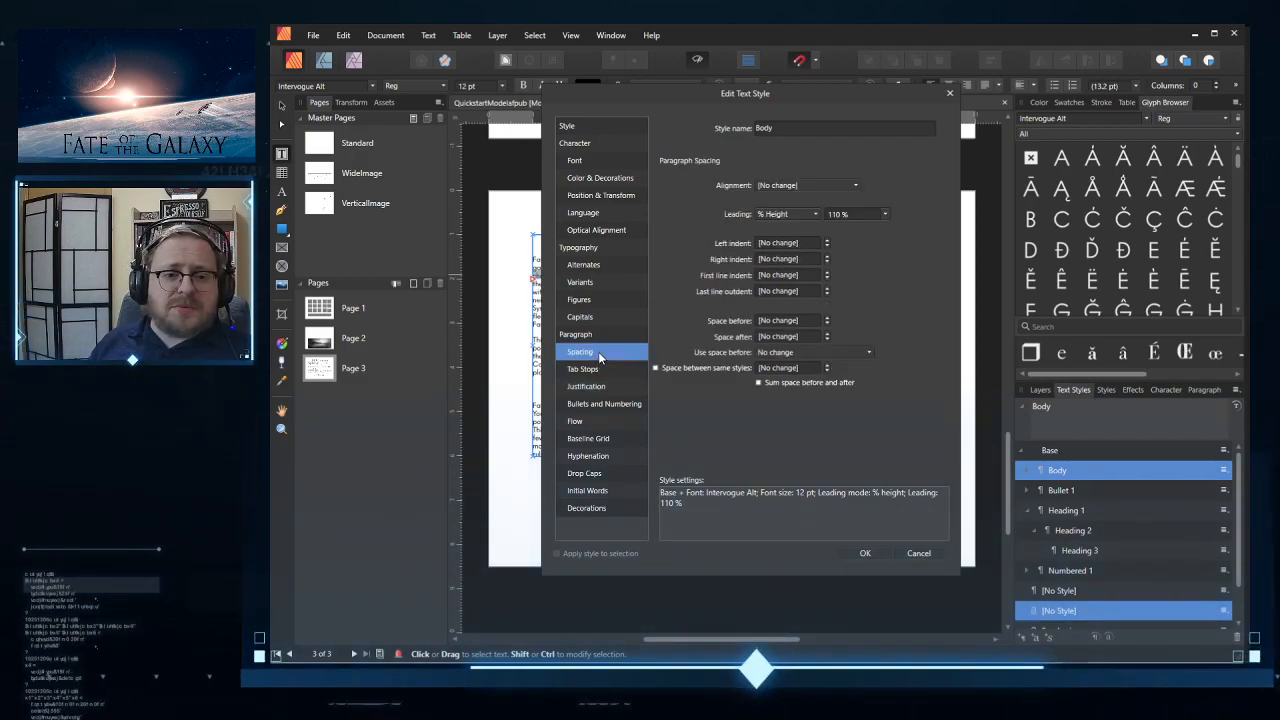
{"action": "left_click", "coordinate": [857, 185]}
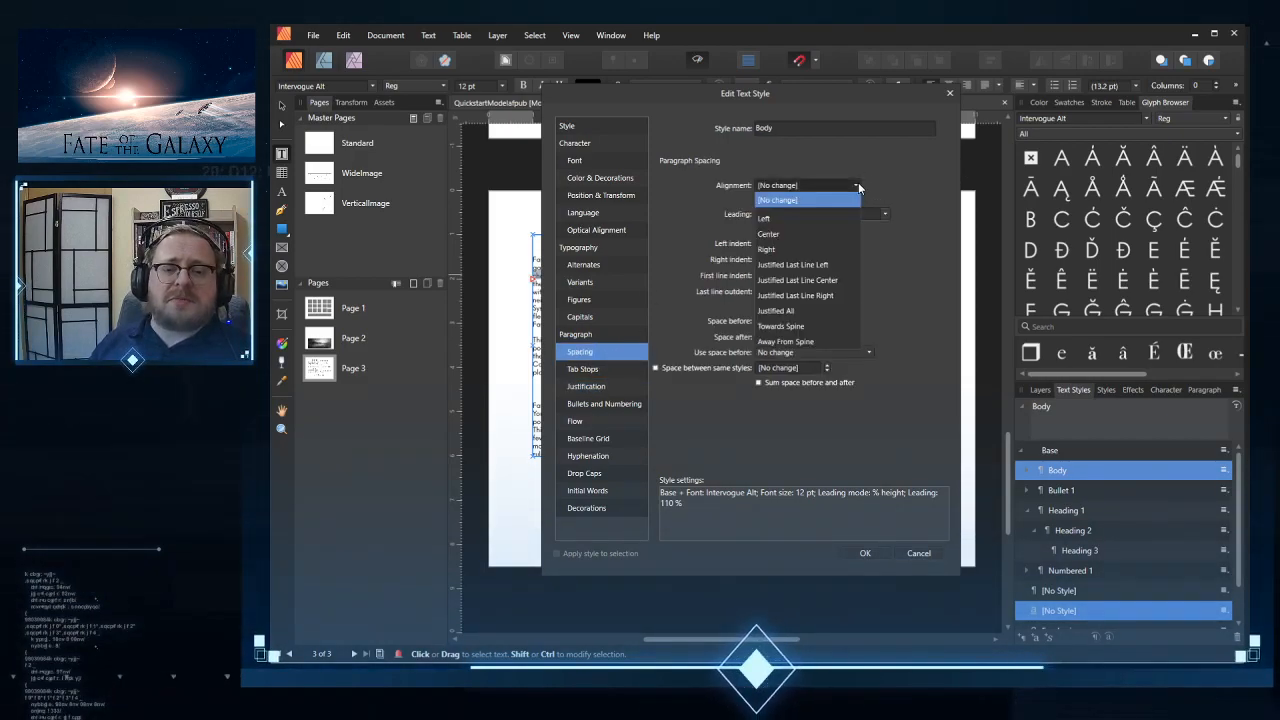
{"action": "left_click", "coordinate": [835, 264]}
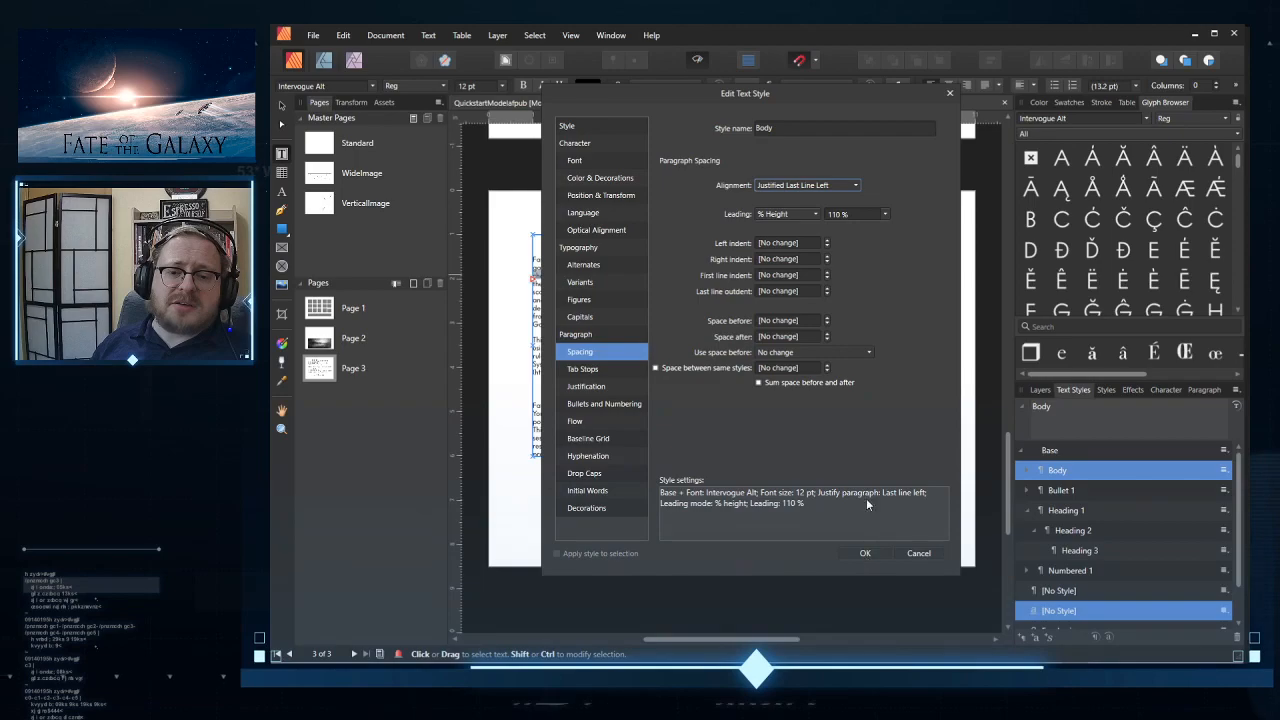
{"action": "left_click", "coordinate": [864, 554]}
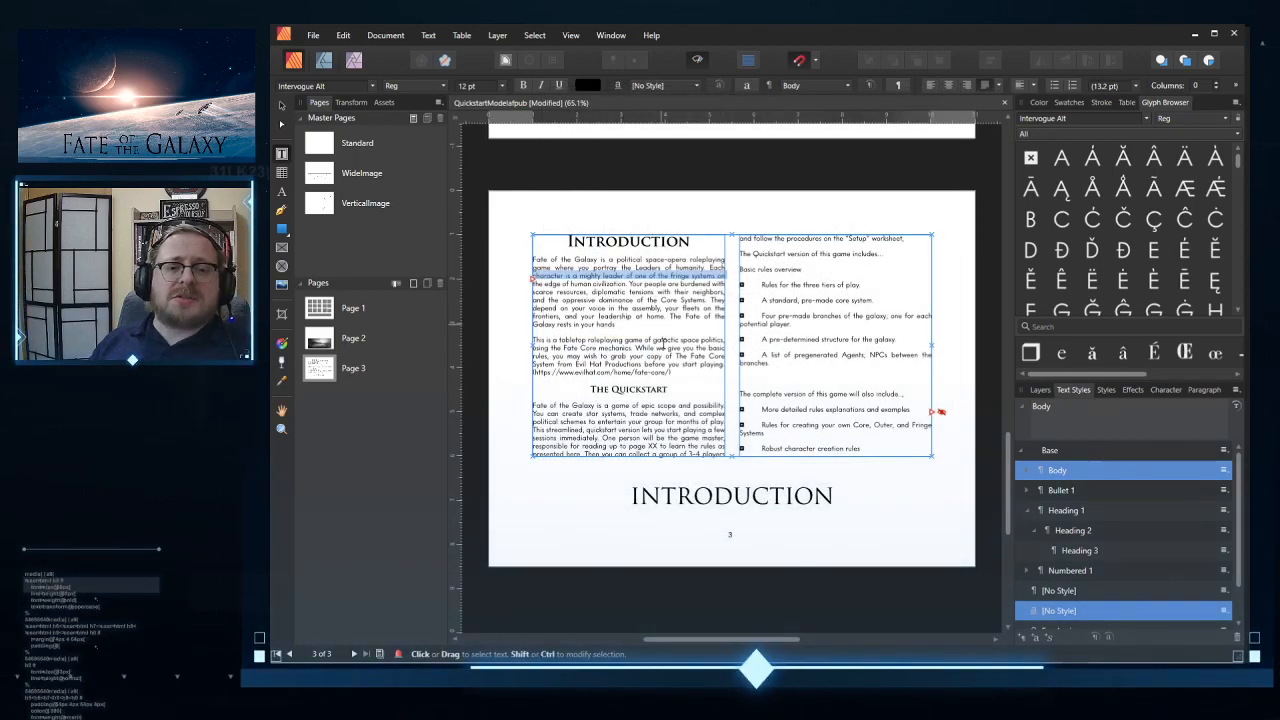
Step: Start detached editing of the Standard master on page 3
{"action": "left_click", "coordinate": [783, 355]}
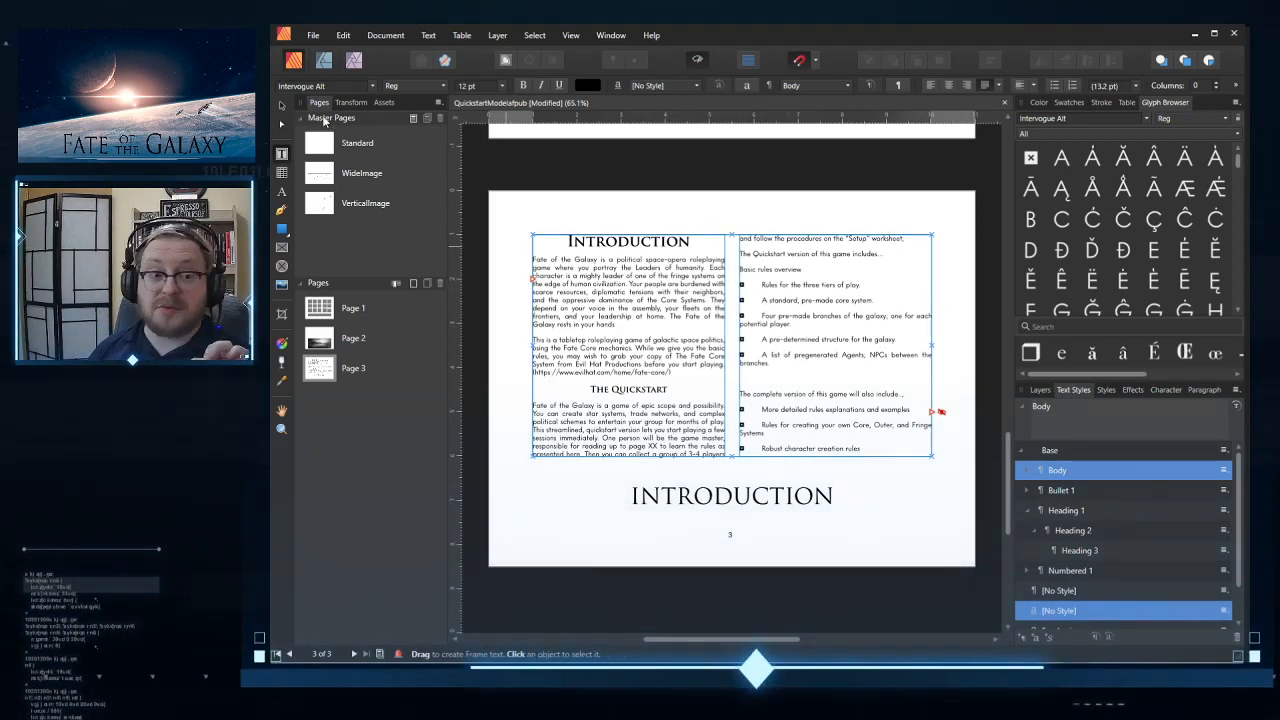
{"action": "left_click", "coordinate": [1040, 390]}
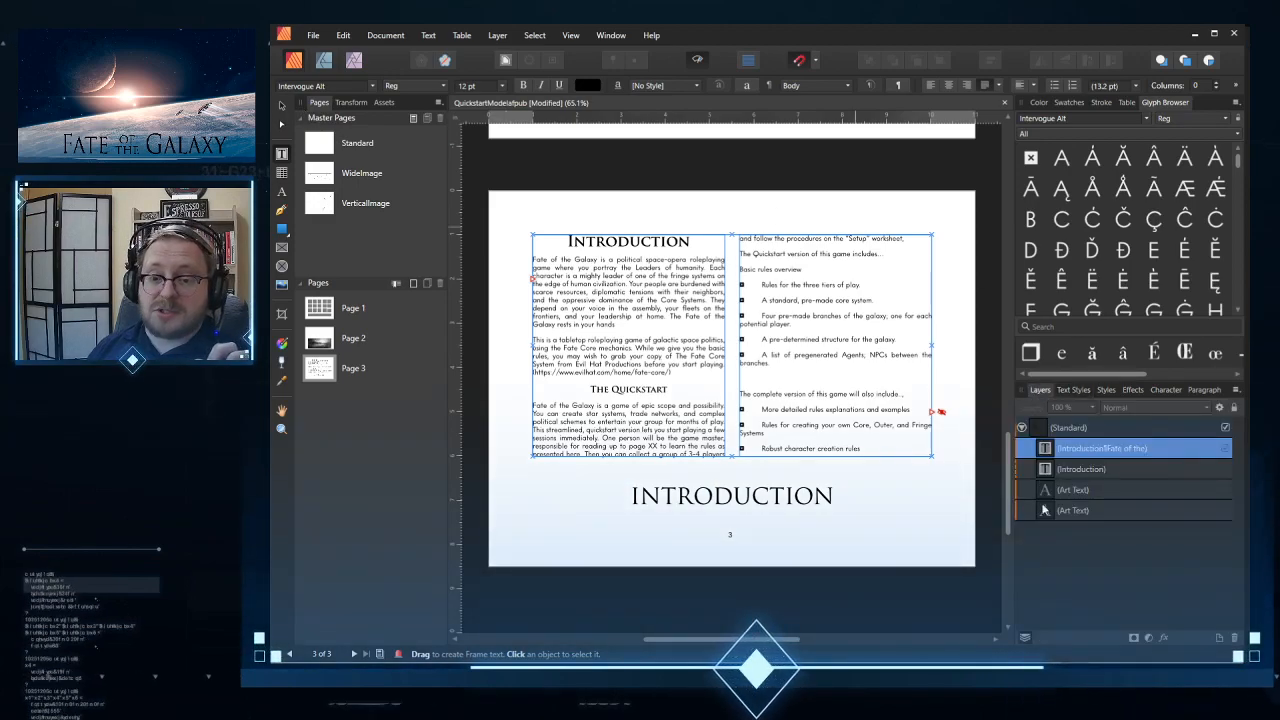
{"action": "left_click", "coordinate": [281, 106]}
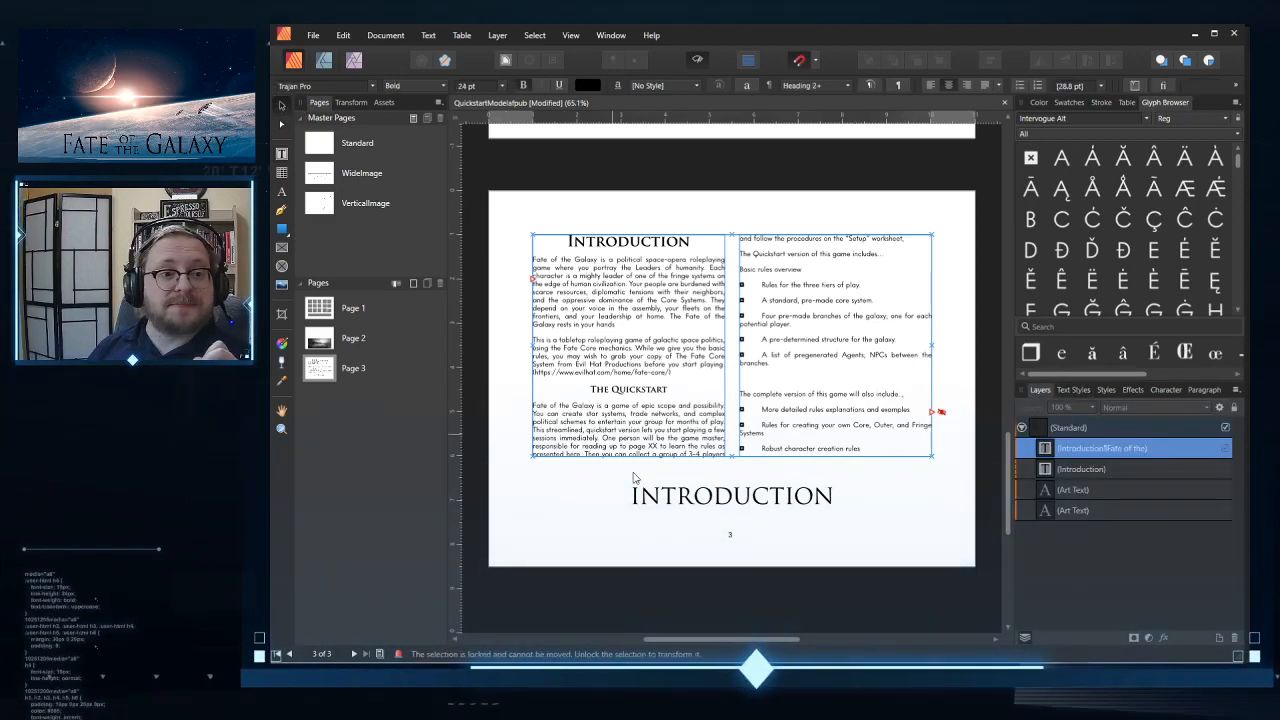
{"action": "left_click", "coordinate": [690, 356]}
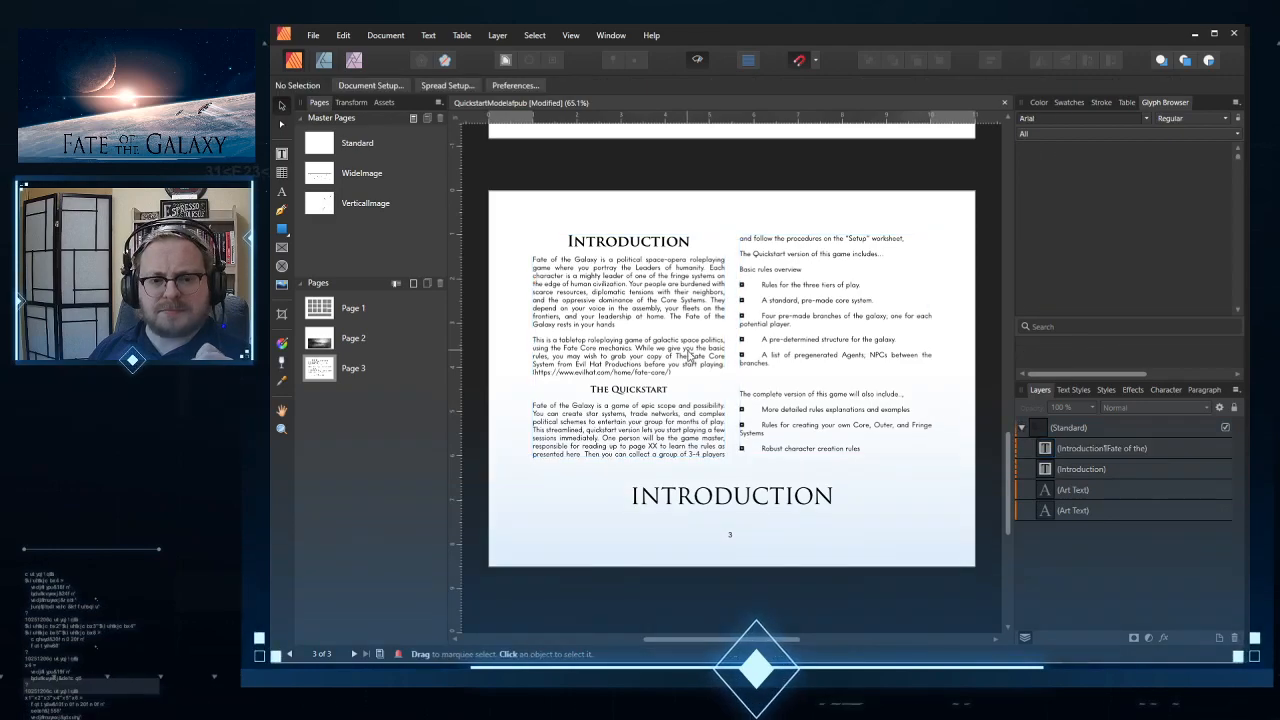
{"action": "left_click", "coordinate": [1118, 430]}
{"action": "right_click", "coordinate": [1118, 427]}
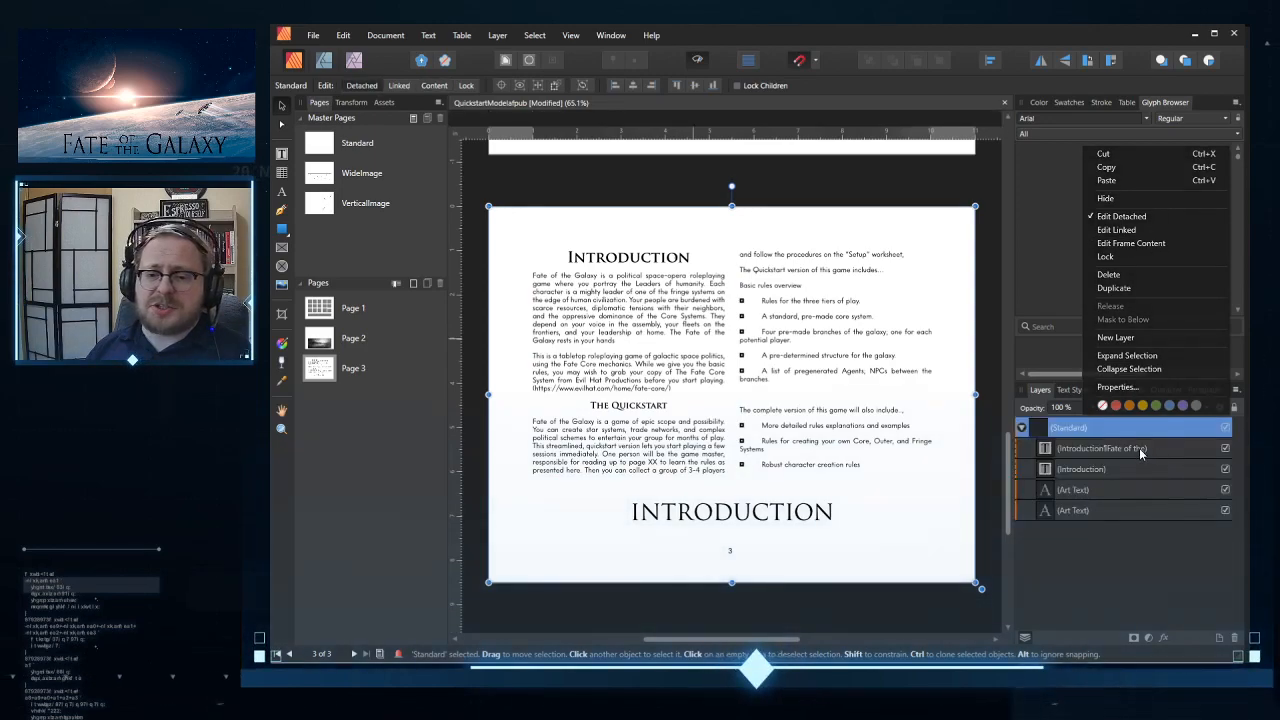
{"action": "left_click", "coordinate": [1140, 216]}
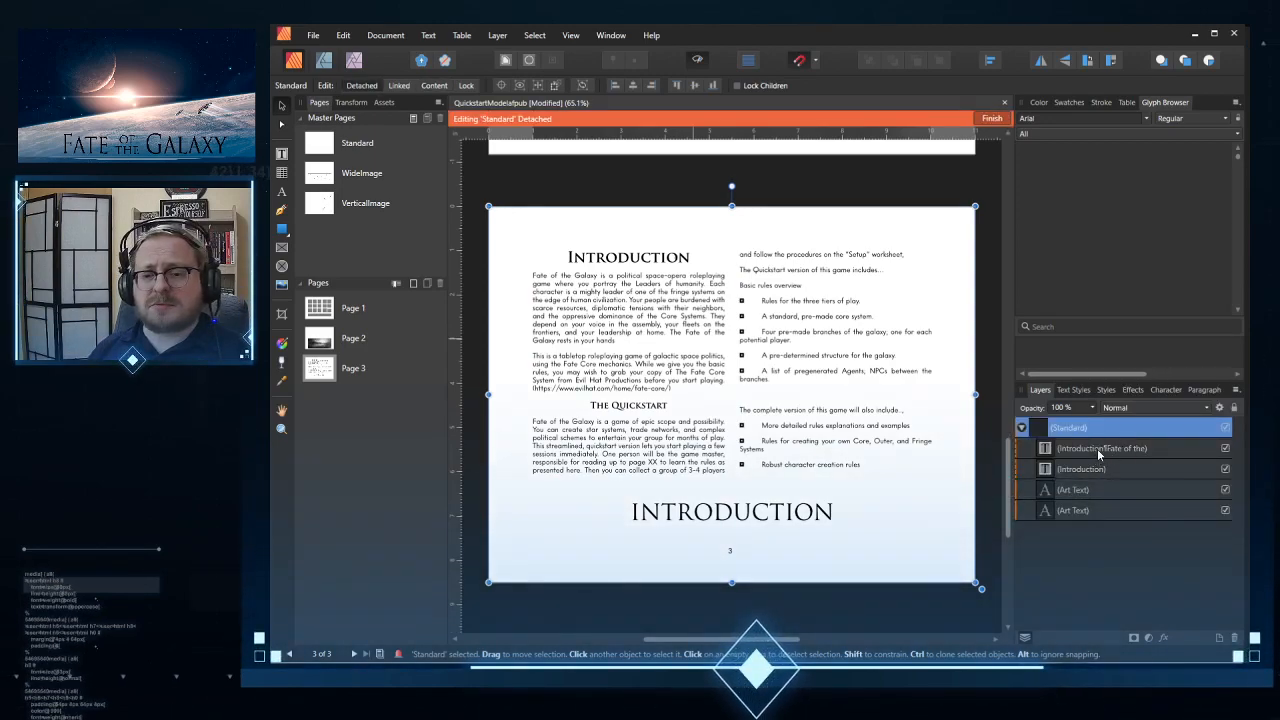
Step: Set the introduction text frame to 3 columns and deselect it
{"action": "left_click", "coordinate": [1097, 446]}
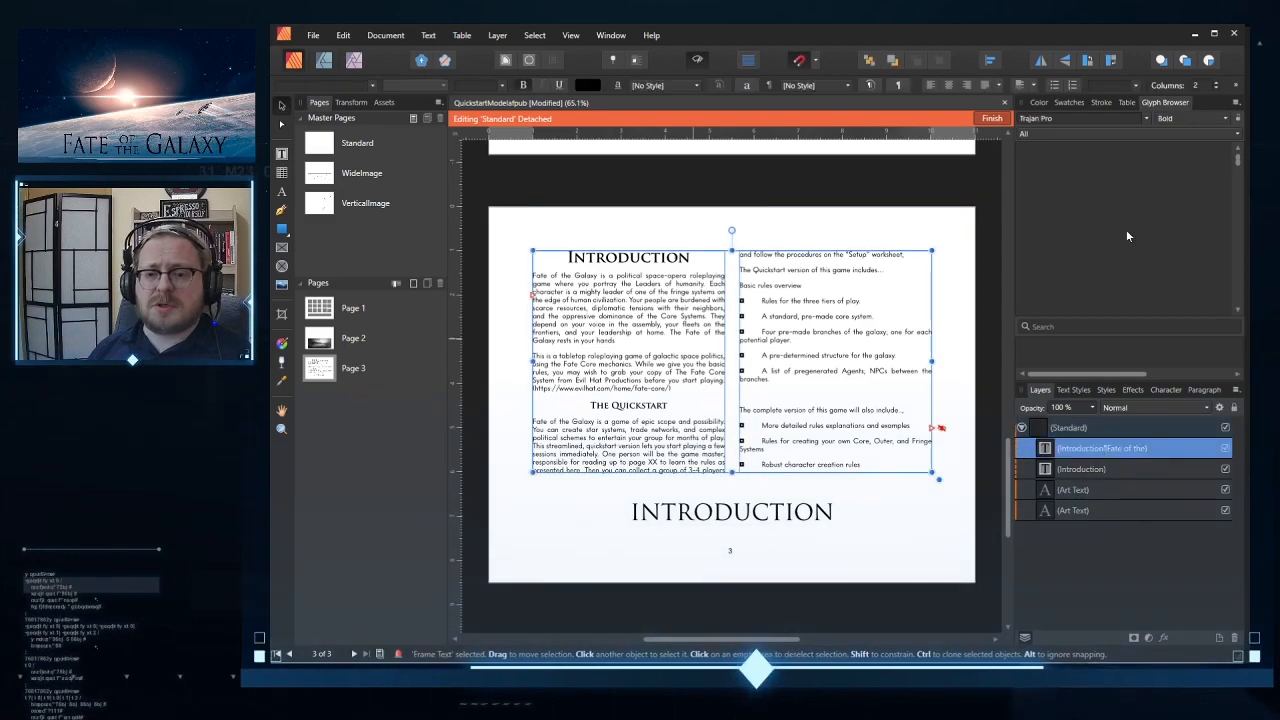
{"action": "left_click", "coordinate": [1217, 86]}
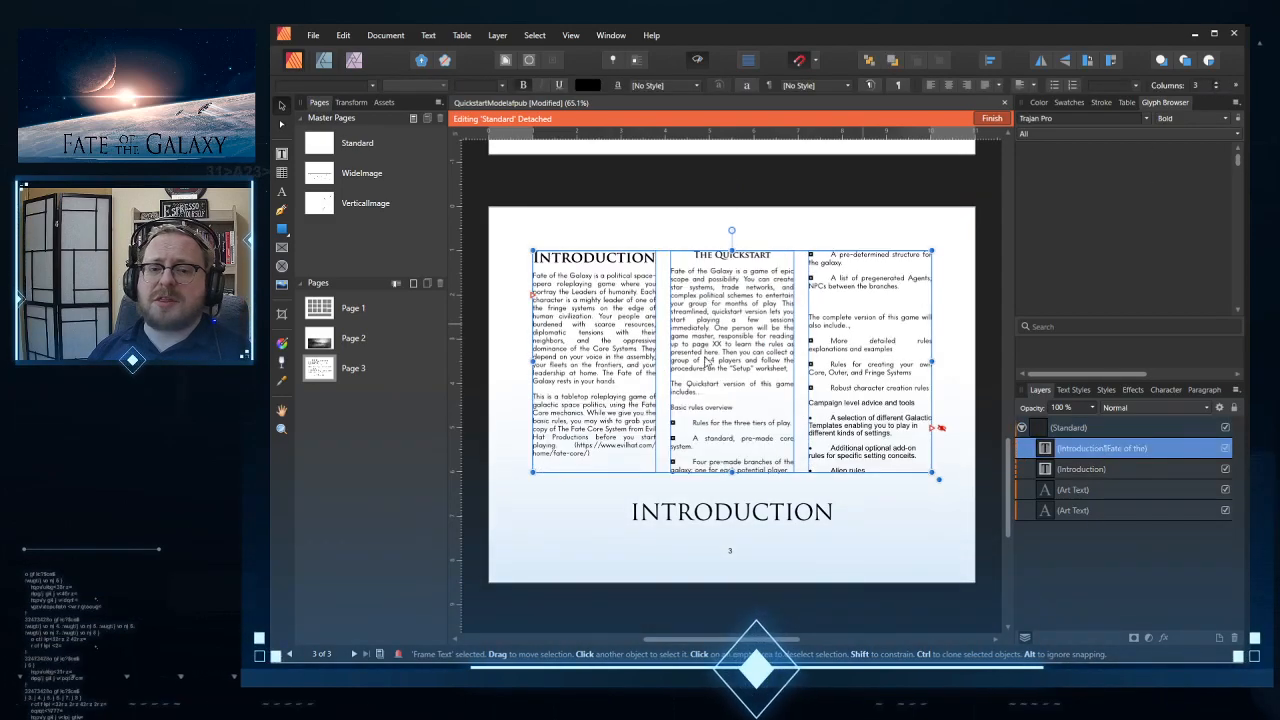
{"action": "left_click", "coordinate": [718, 609]}
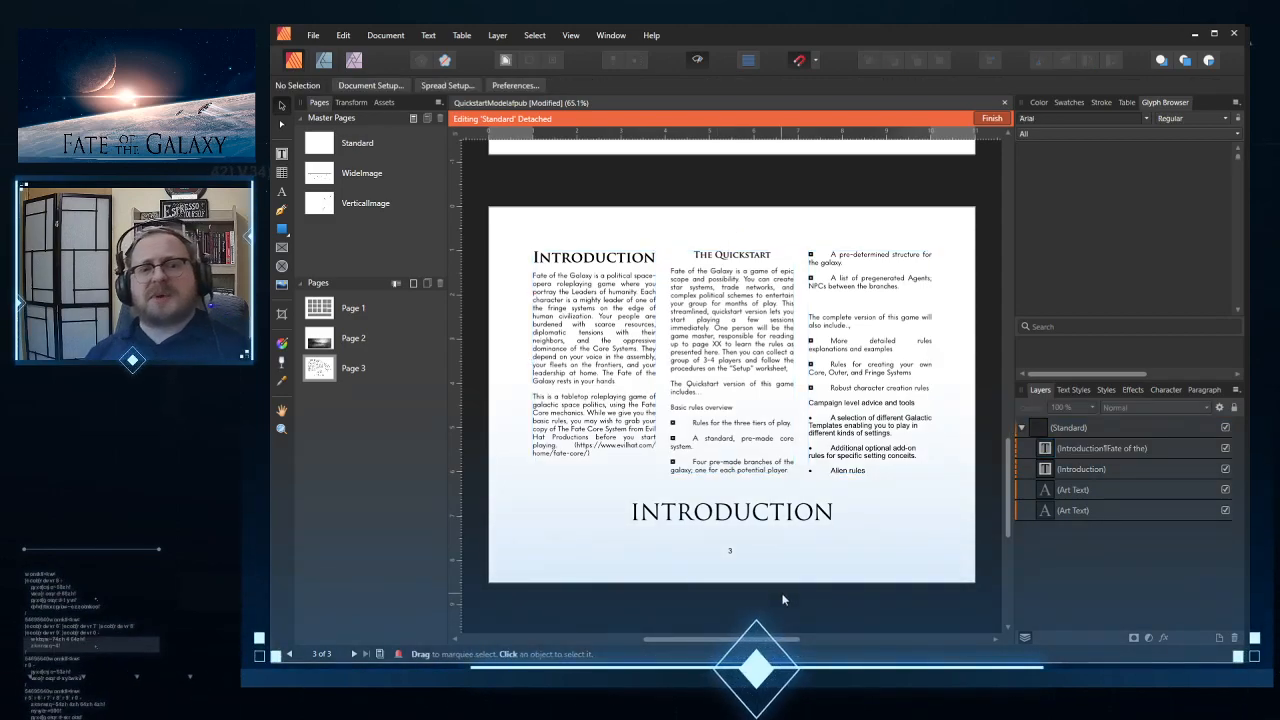
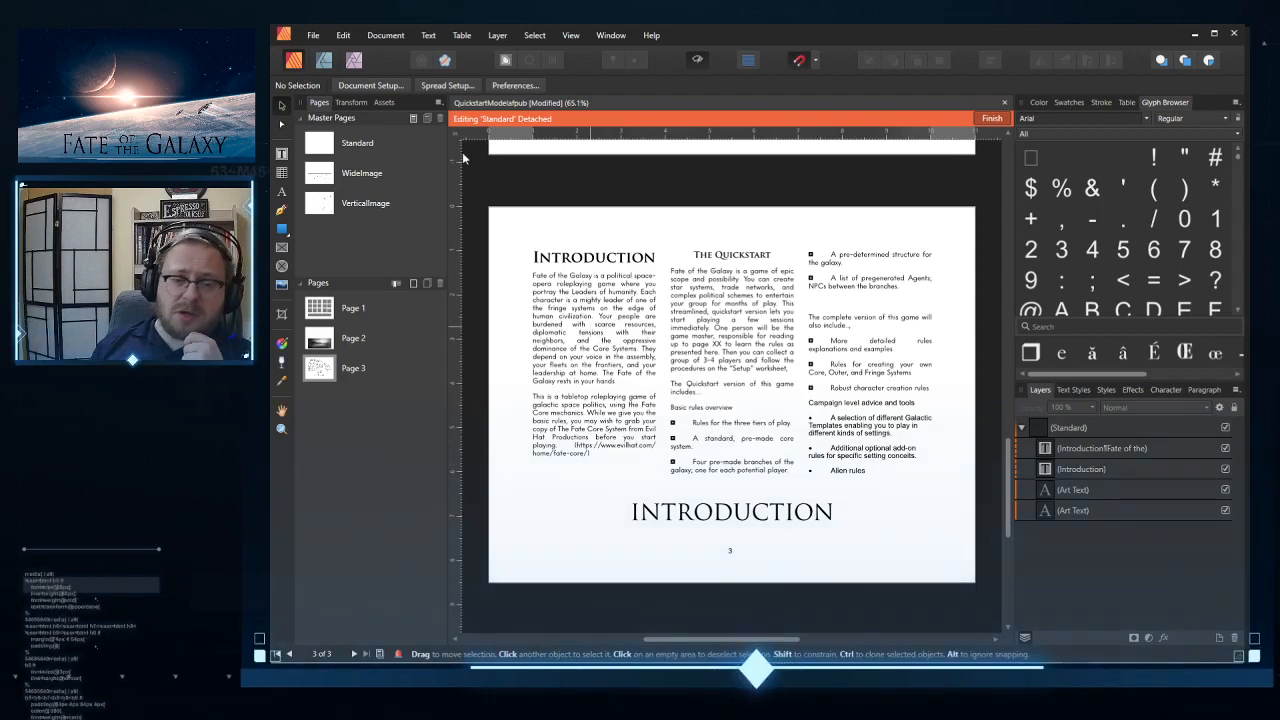
Step: Set the font size to 10 pt for all text from the first introduction paragraph through the last visible bullet
{"action": "double_click", "coordinate": [594, 324]}
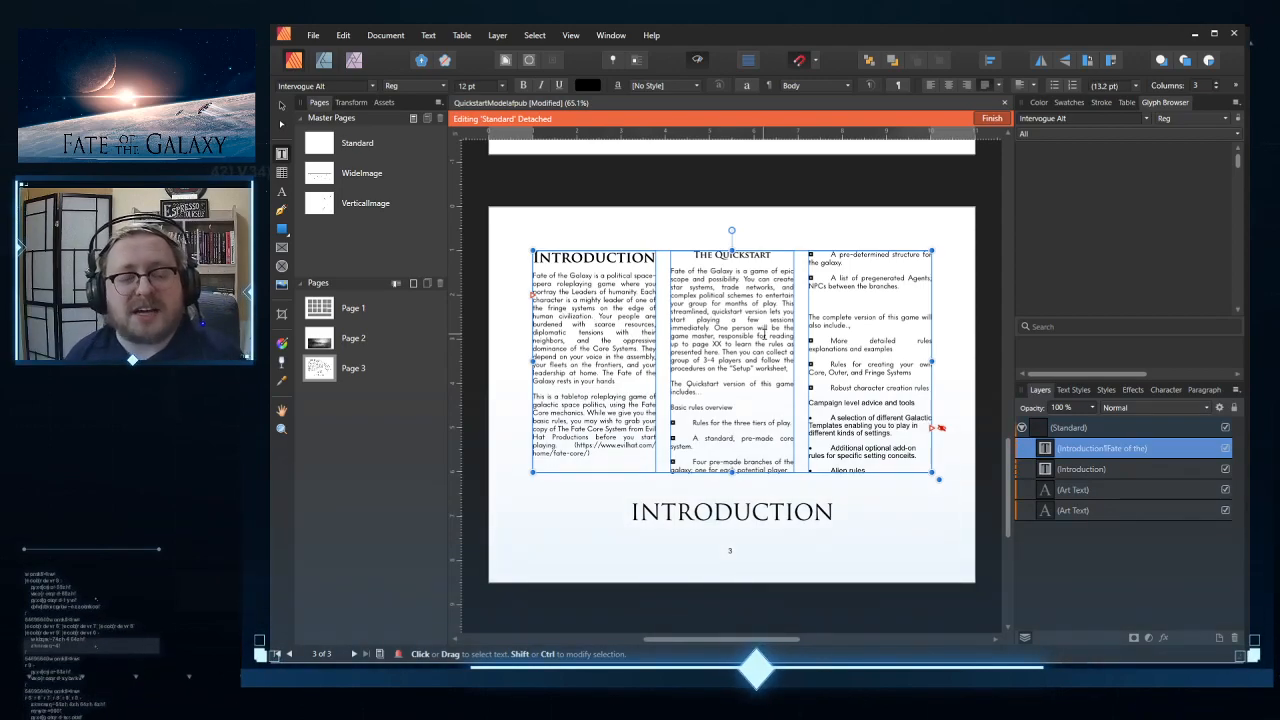
{"action": "triple_click", "coordinate": [589, 299]}
{"action": "left_click_drag", "start_coordinate": [533, 274], "coordinate": [928, 472]}
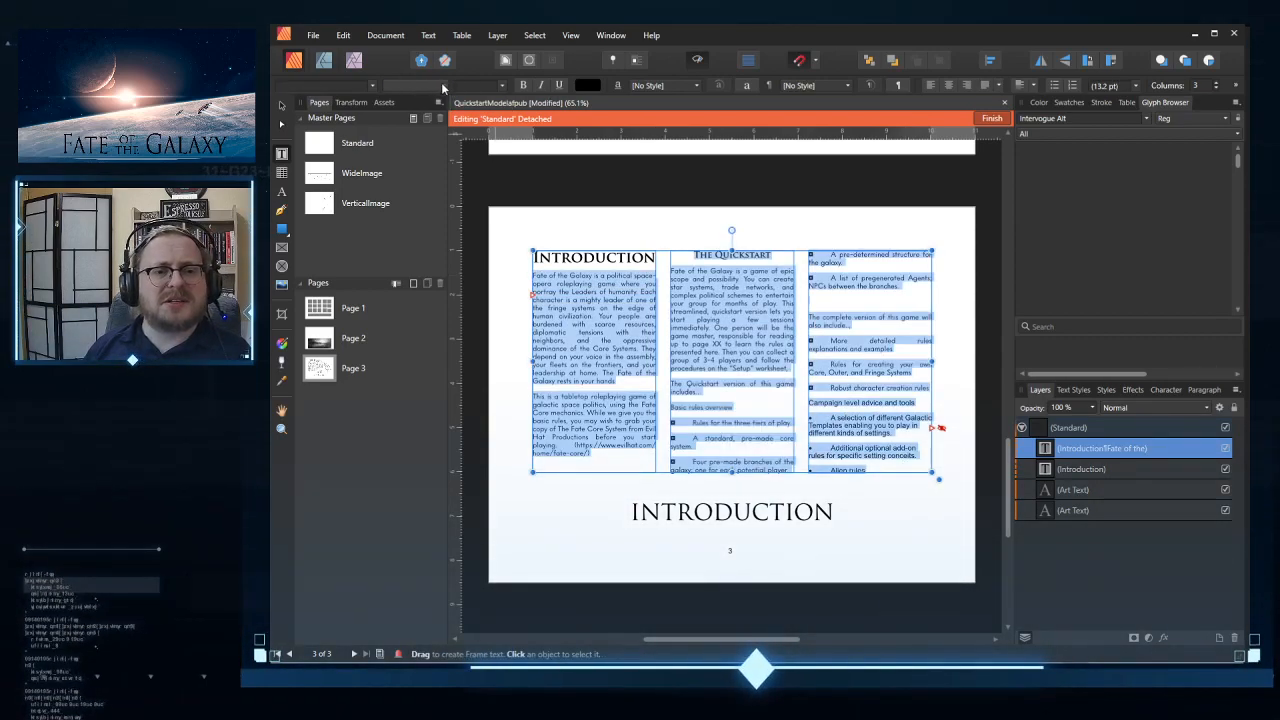
{"action": "left_click", "coordinate": [501, 86]}
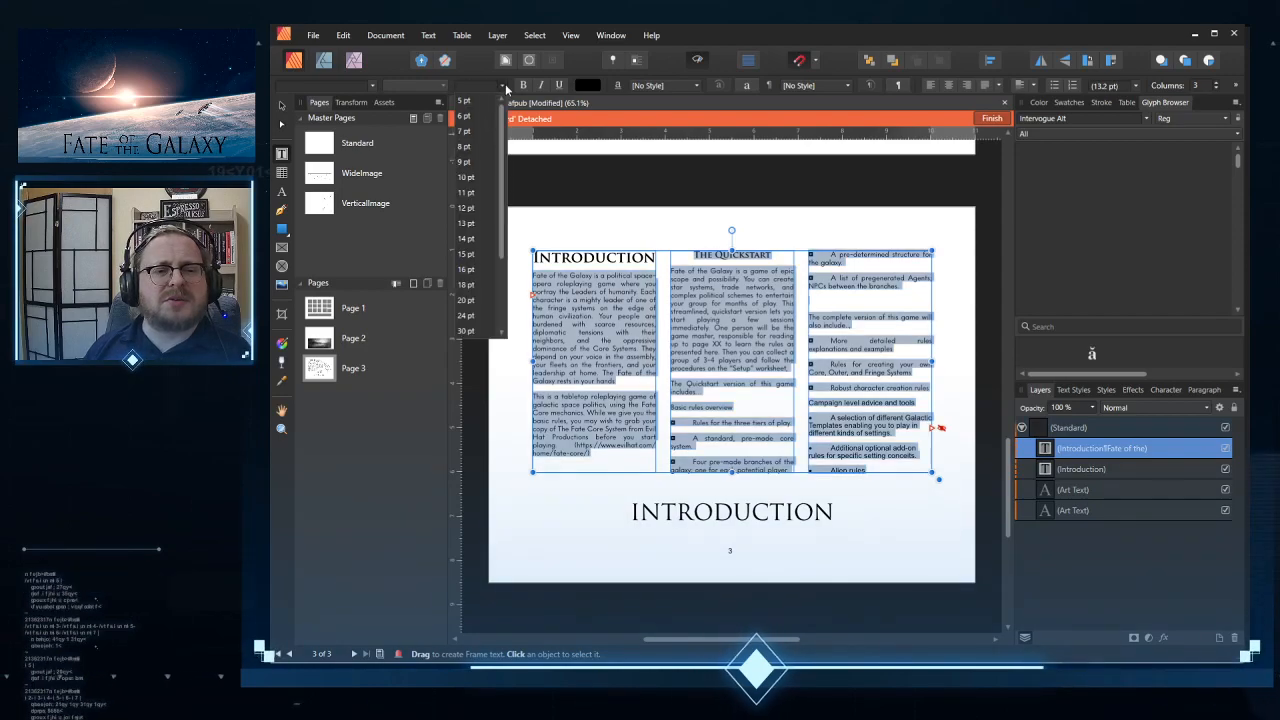
{"action": "left_click", "coordinate": [467, 179]}
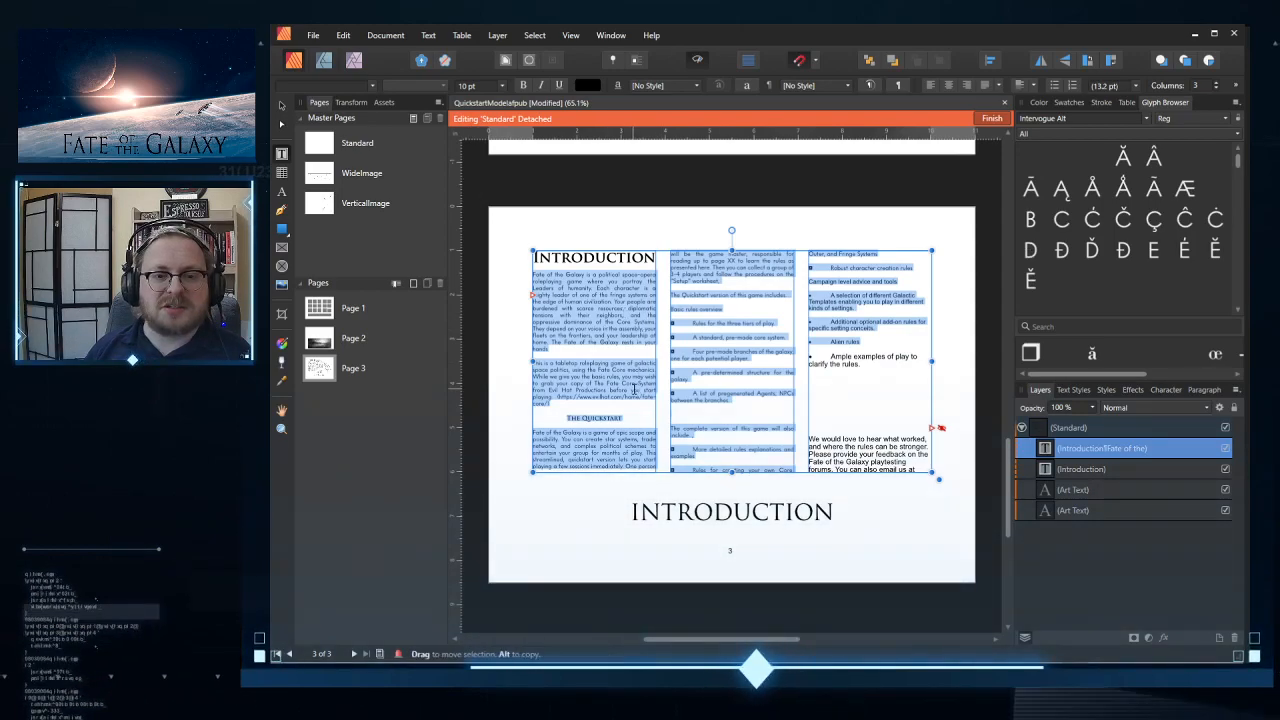
{"action": "left_click", "coordinate": [625, 395]}
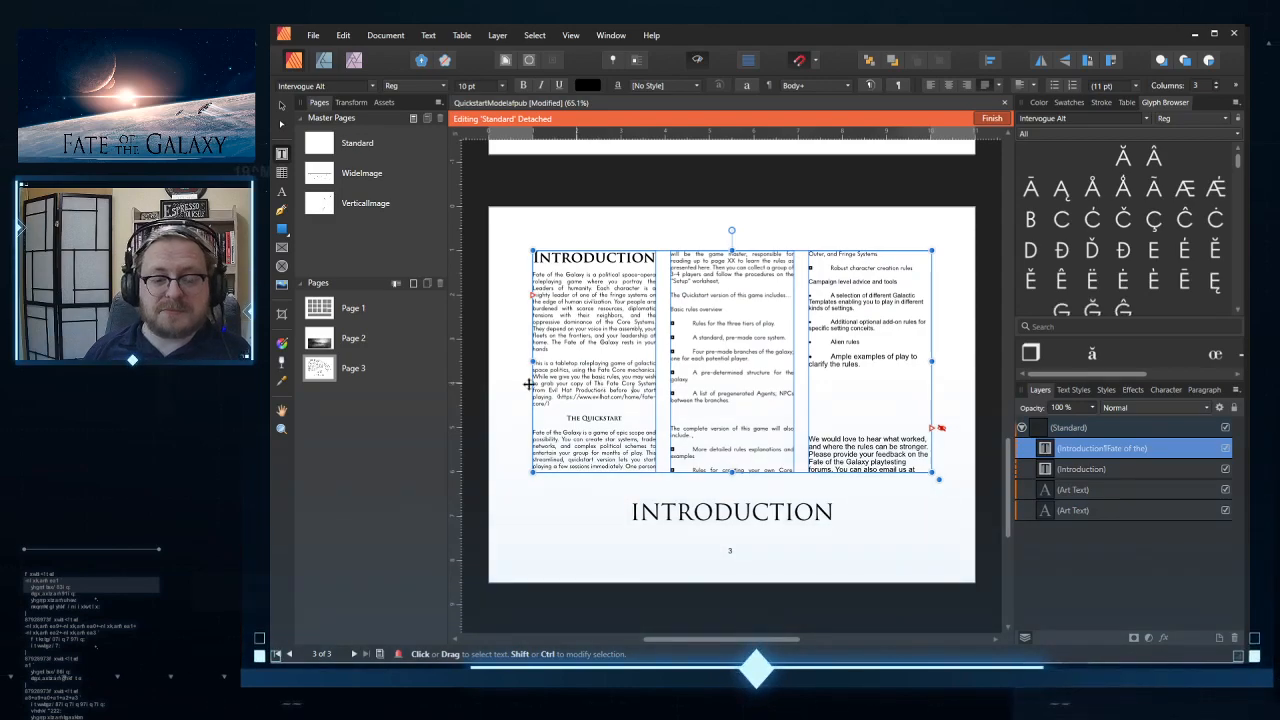
Step: Tighten the character spacing of the first introduction paragraph and finish the detached editing of the Standard master
{"action": "triple_click", "coordinate": [535, 296]}
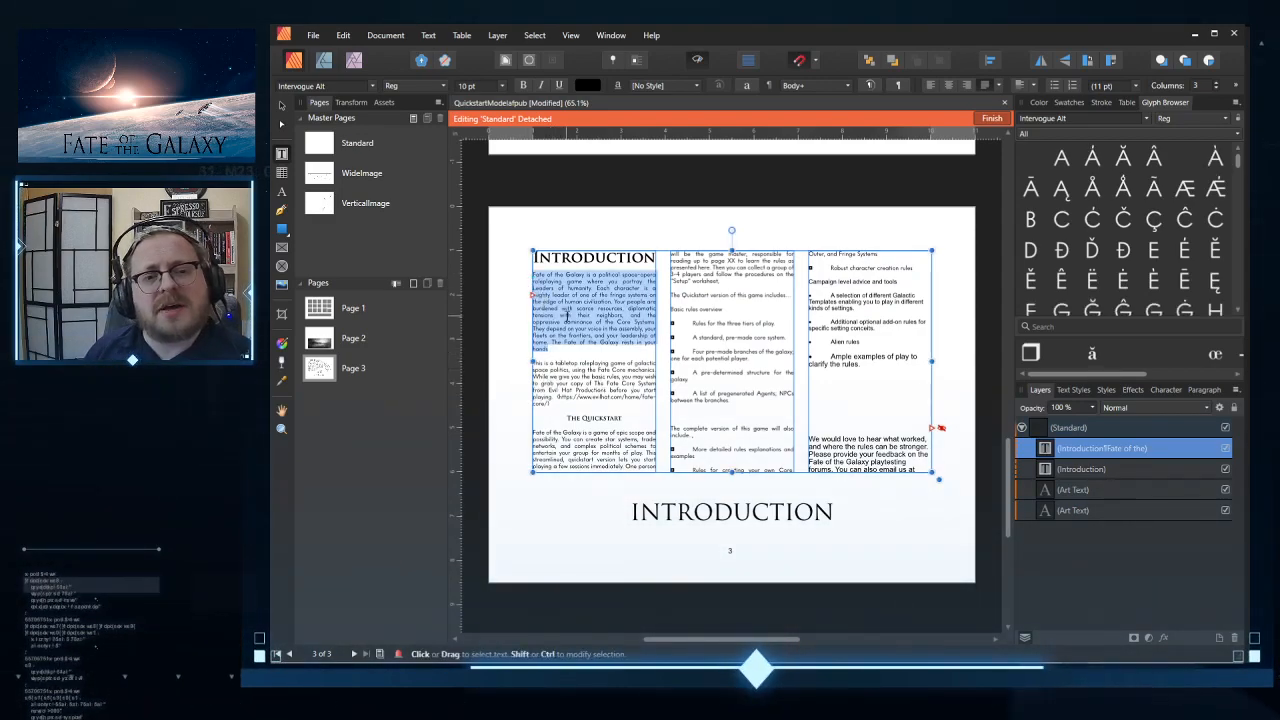
{"action": "left_click", "coordinate": [640, 388]}
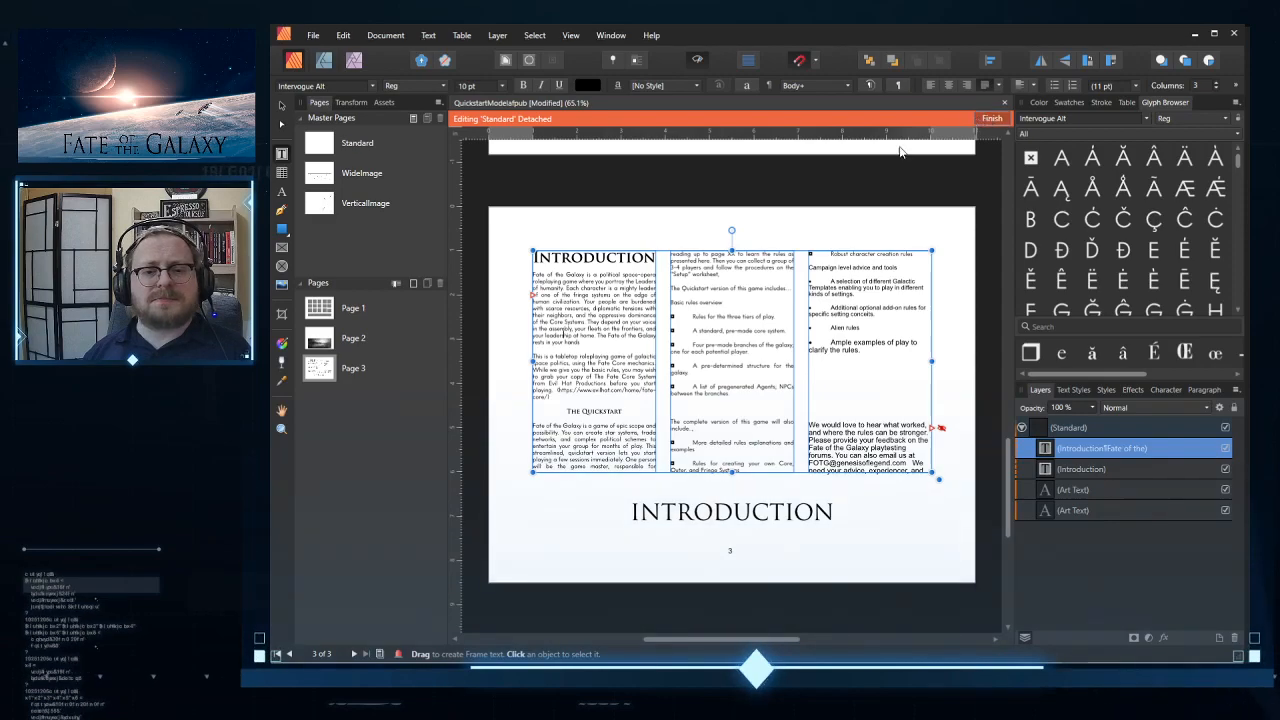
{"action": "left_click", "coordinate": [990, 119]}
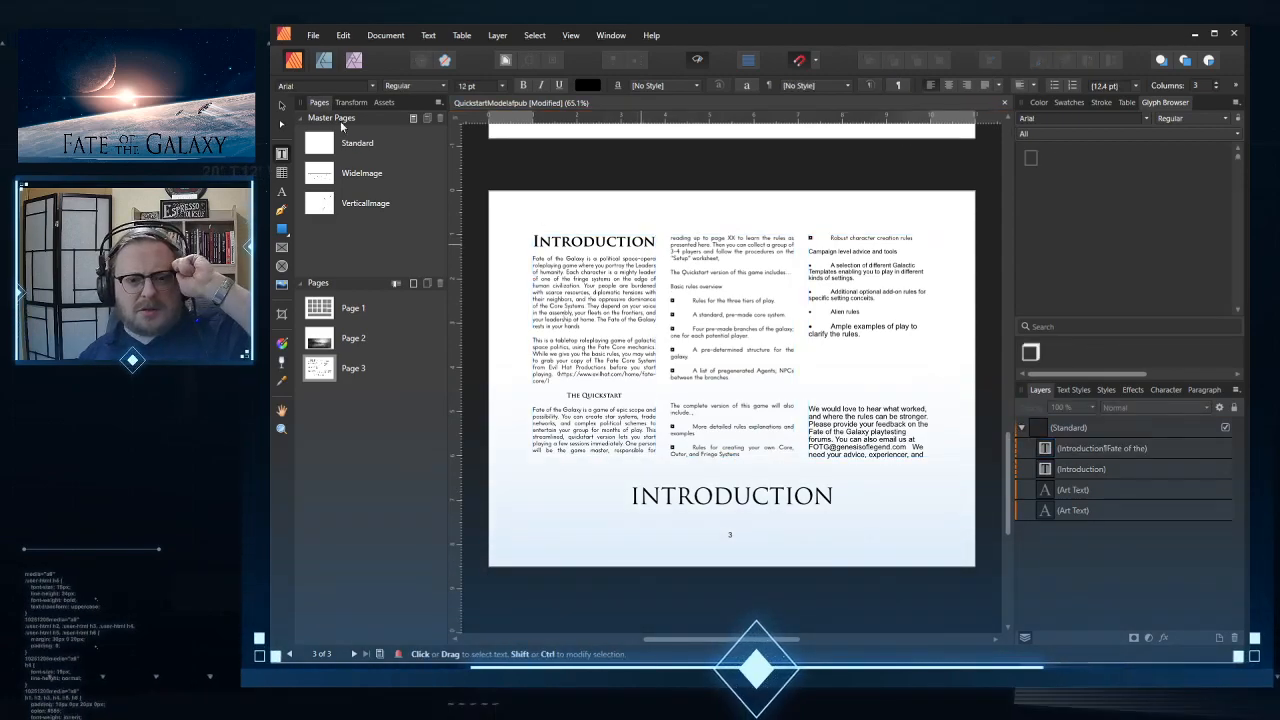
{"action": "left_click", "coordinate": [282, 106]}
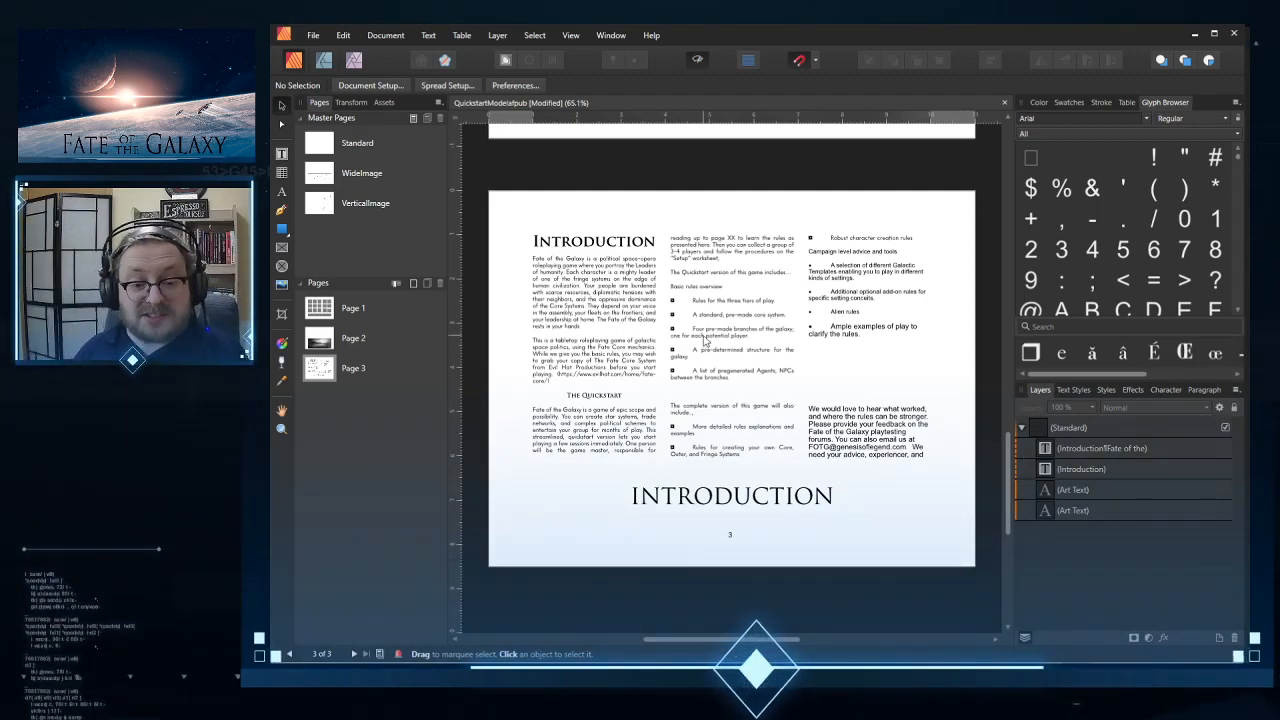
Step: Save the document with the view close up on the paragraphs around The Quickstart heading
{"action": "scroll", "coordinate": [560, 407], "scroll_direction": "up", "scroll_amount": 3}
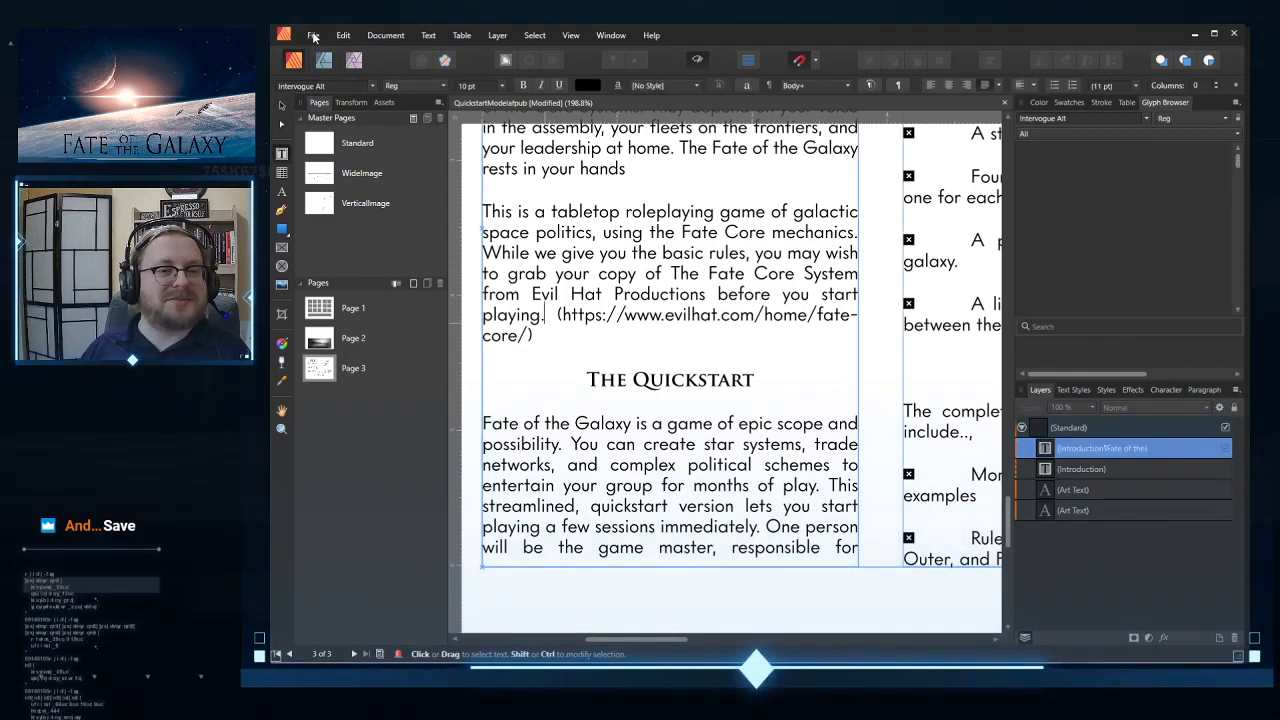
{"action": "left_click", "coordinate": [314, 38]}
{"action": "left_click", "coordinate": [290, 127]}
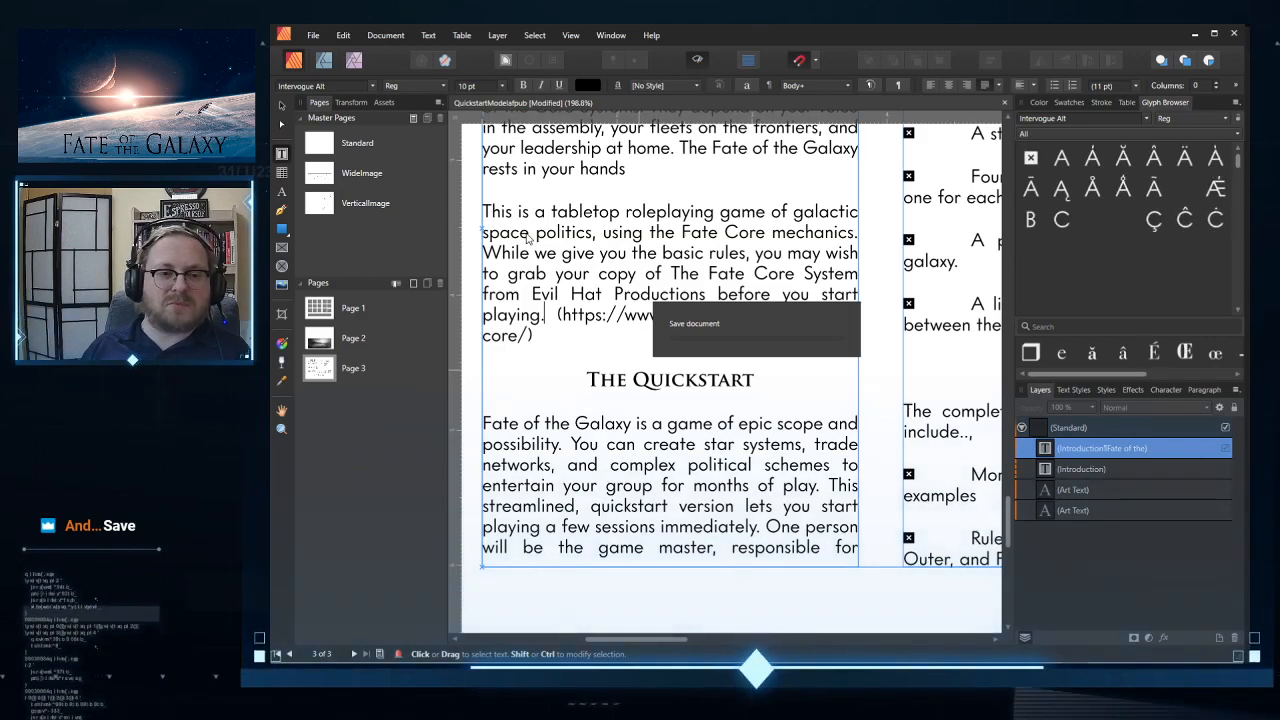
Step: Tighten the character spacing of the paragraph above The Quickstart to -10 ‰
{"action": "double_click", "coordinate": [527, 233]}
{"action": "left_click_drag", "start_coordinate": [535, 339], "coordinate": [468, 200]}
{"action": "triple_click", "coordinate": [491, 214]}
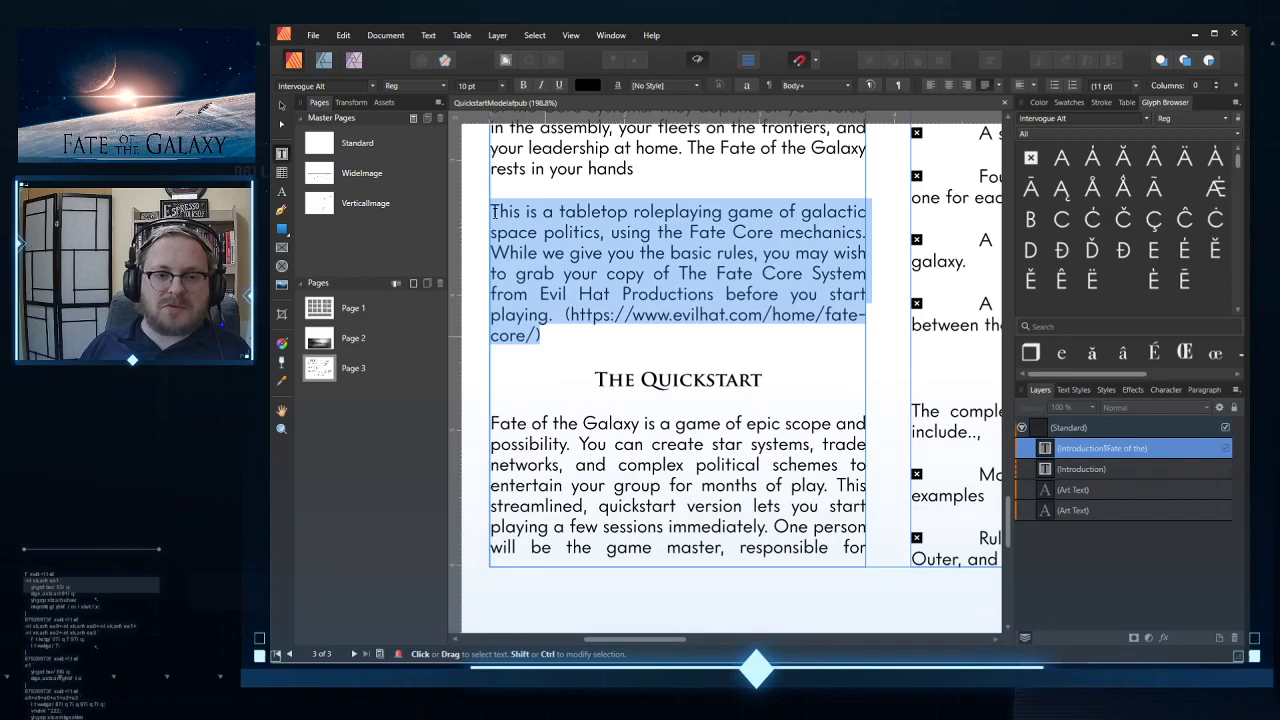
{"action": "key", "text": "alt+Left"}
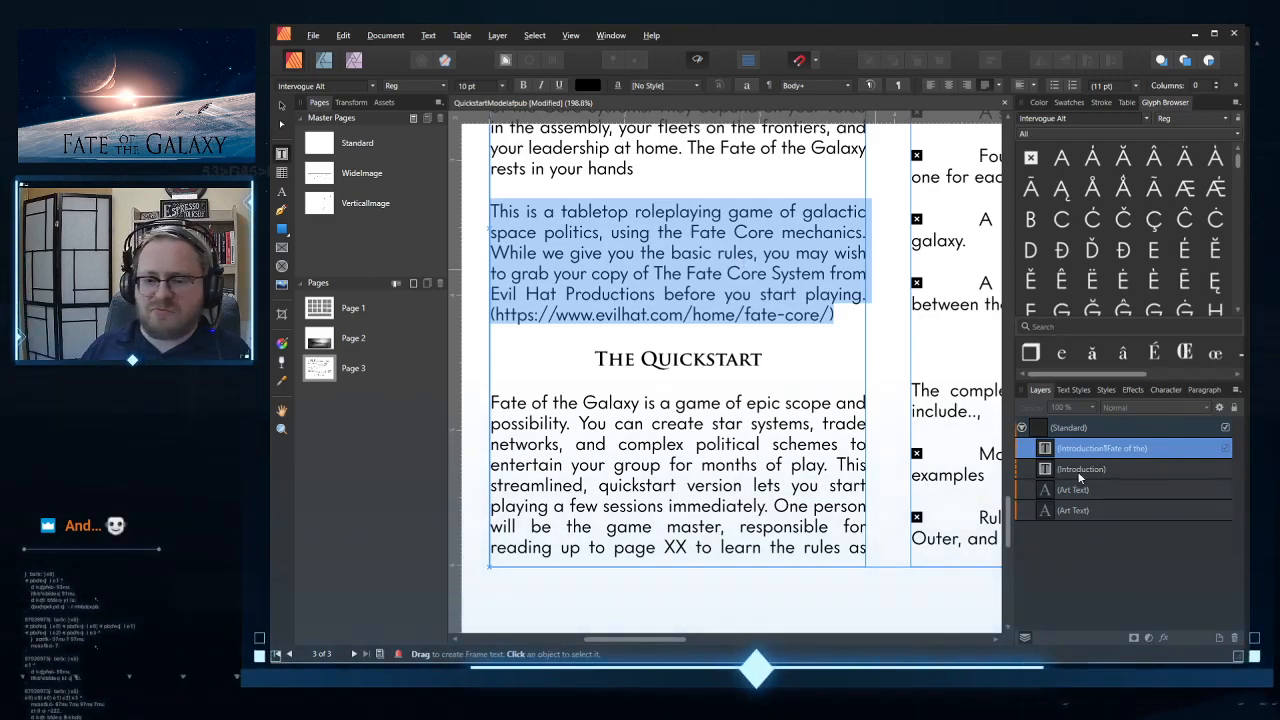
Step: Edit the Body text style's justification: word spacing minimum 75 %, desired 95 % and maximum 115 %
{"action": "left_click", "coordinate": [1075, 390]}
{"action": "right_click", "coordinate": [1062, 474]}
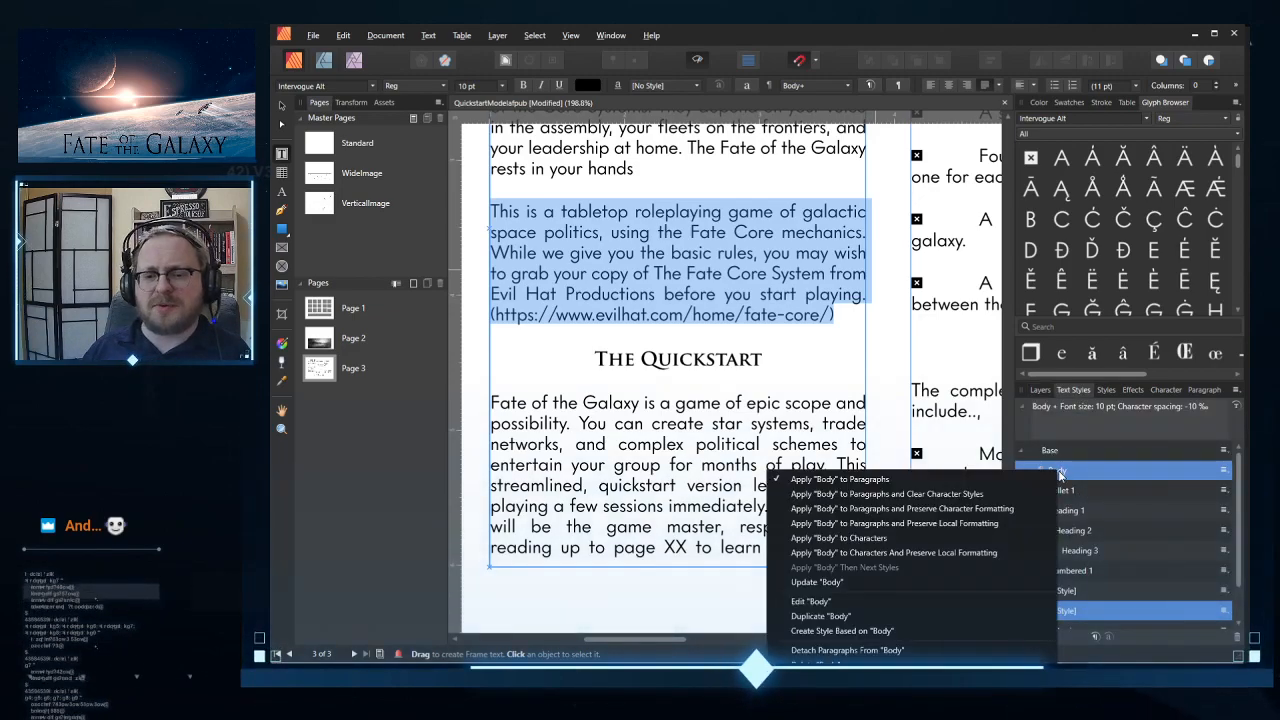
{"action": "left_click", "coordinate": [810, 601]}
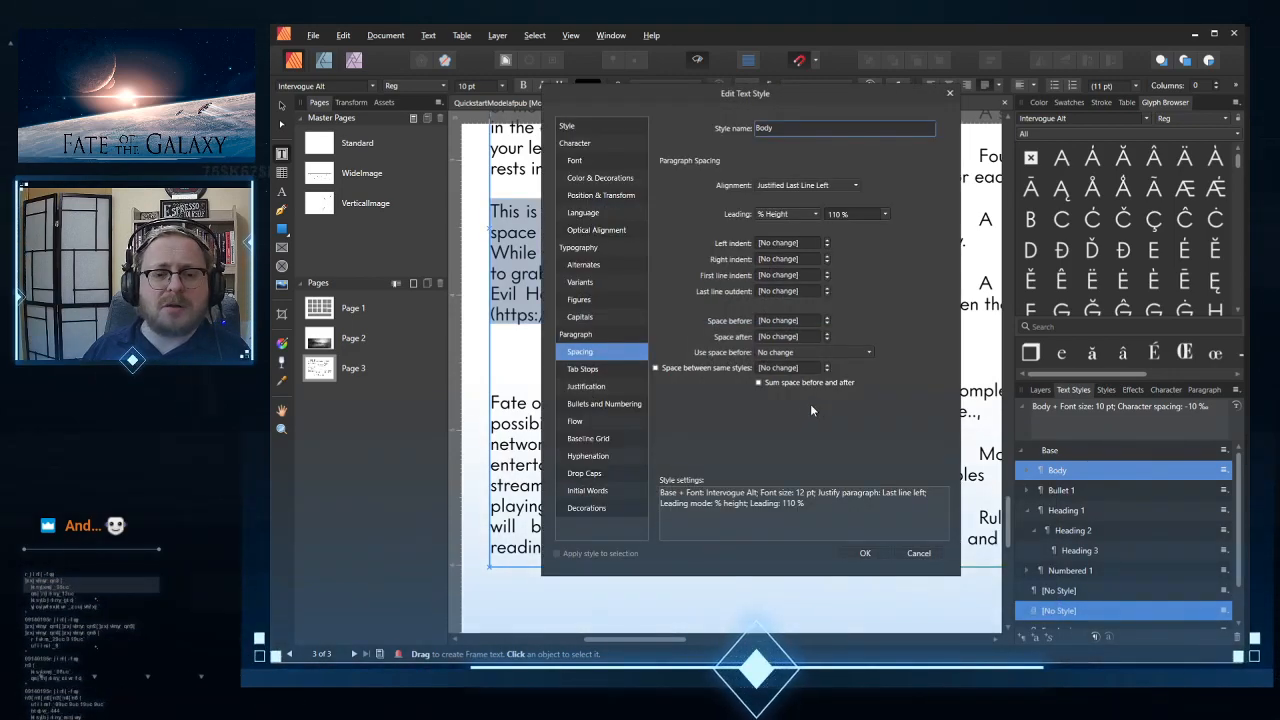
{"action": "left_click", "coordinate": [603, 390]}
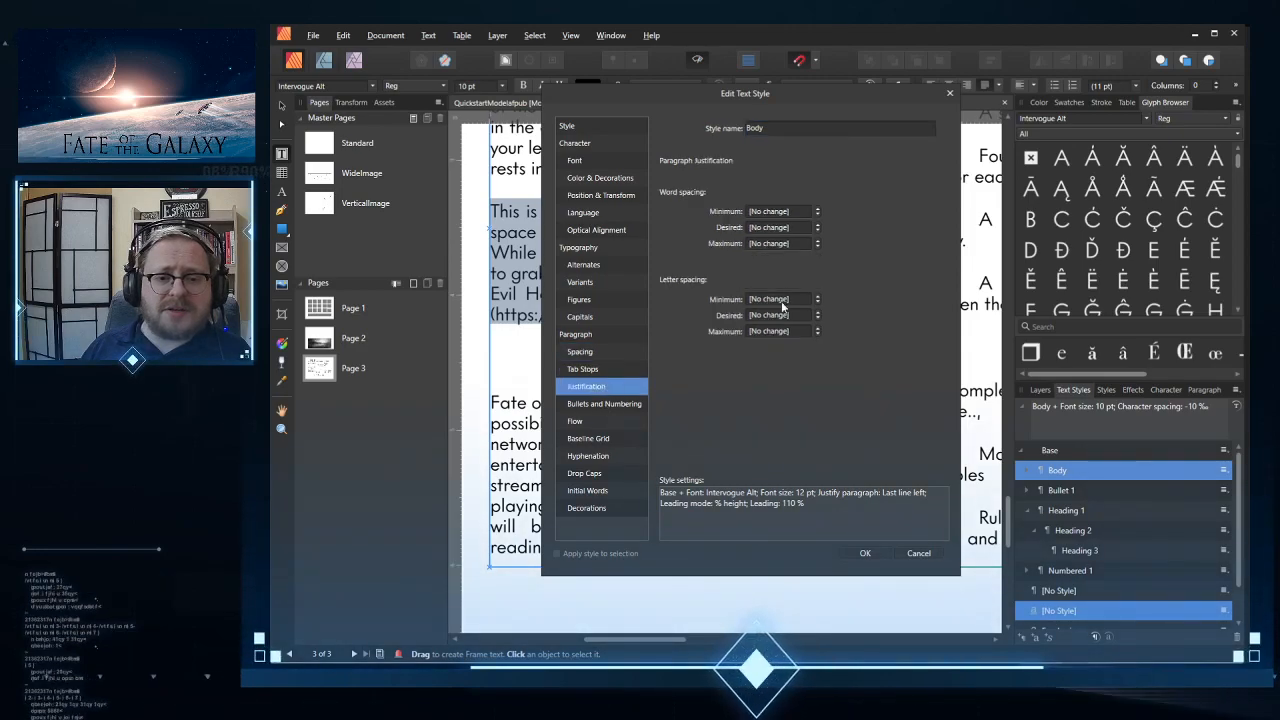
{"action": "left_click", "coordinate": [819, 213]}
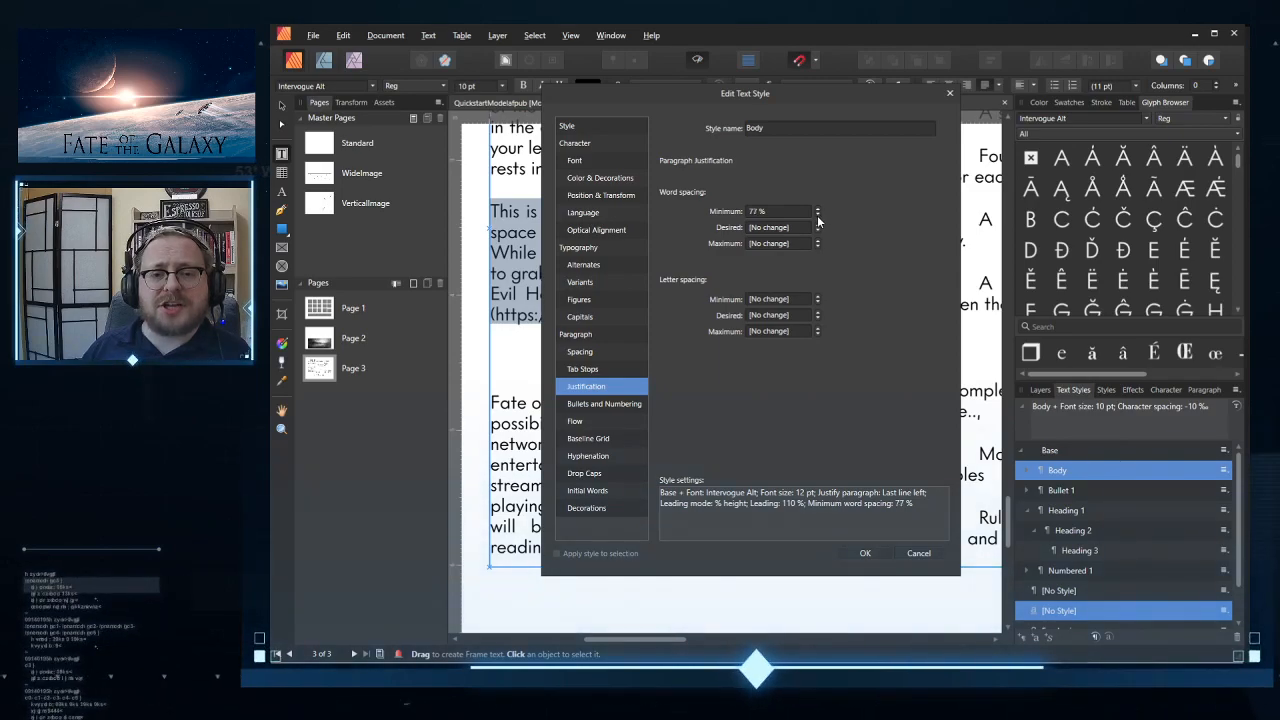
{"action": "left_click", "coordinate": [818, 230]}
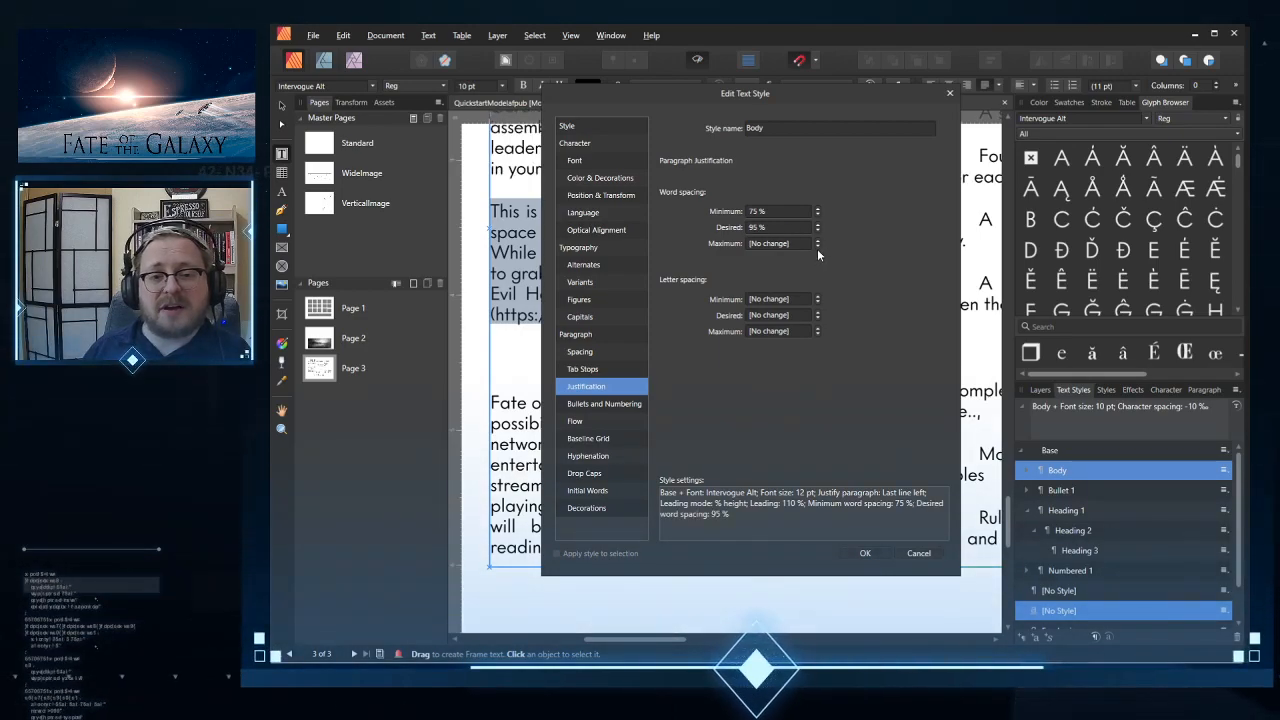
{"action": "left_click", "coordinate": [817, 247]}
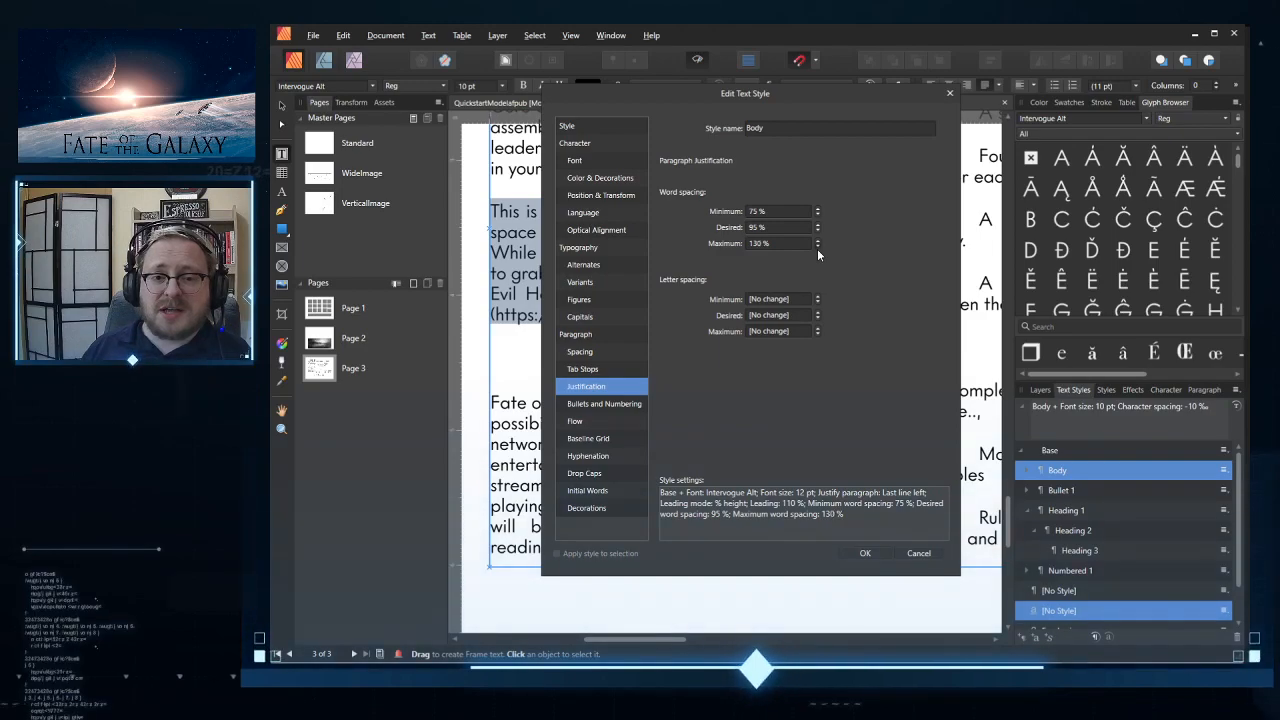
{"action": "left_click", "coordinate": [817, 247]}
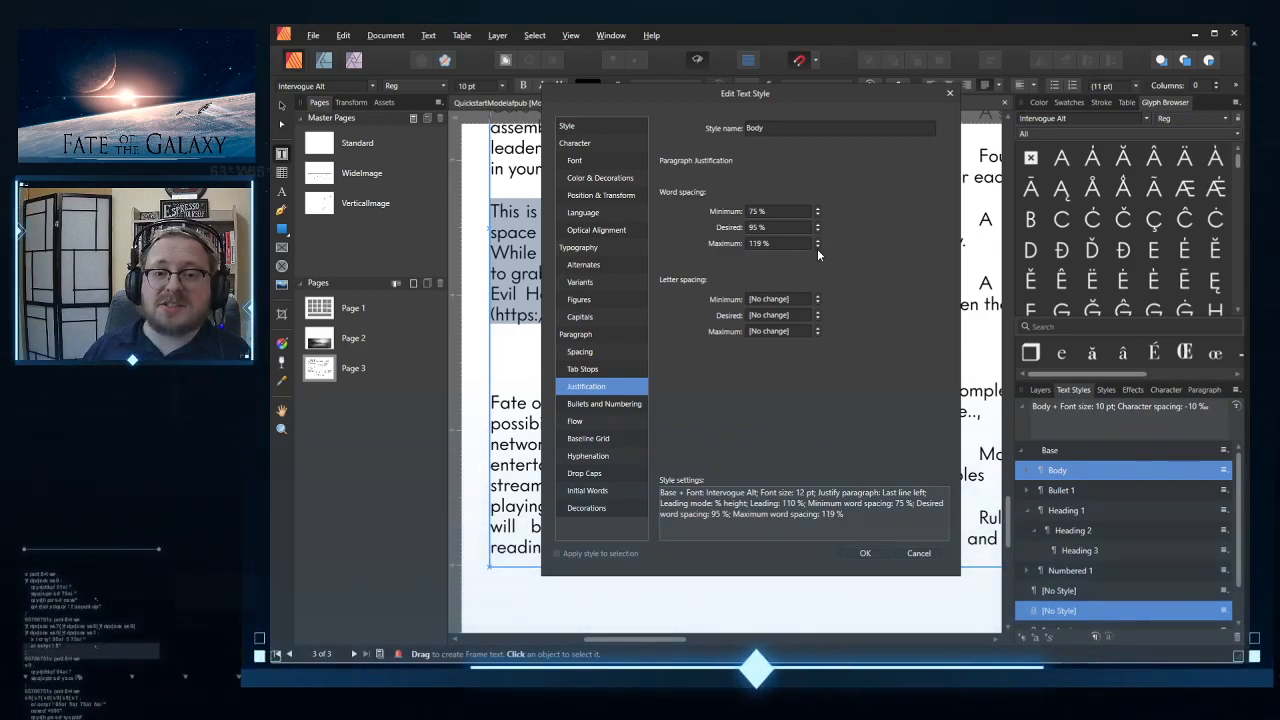
{"action": "left_click", "coordinate": [817, 249]}
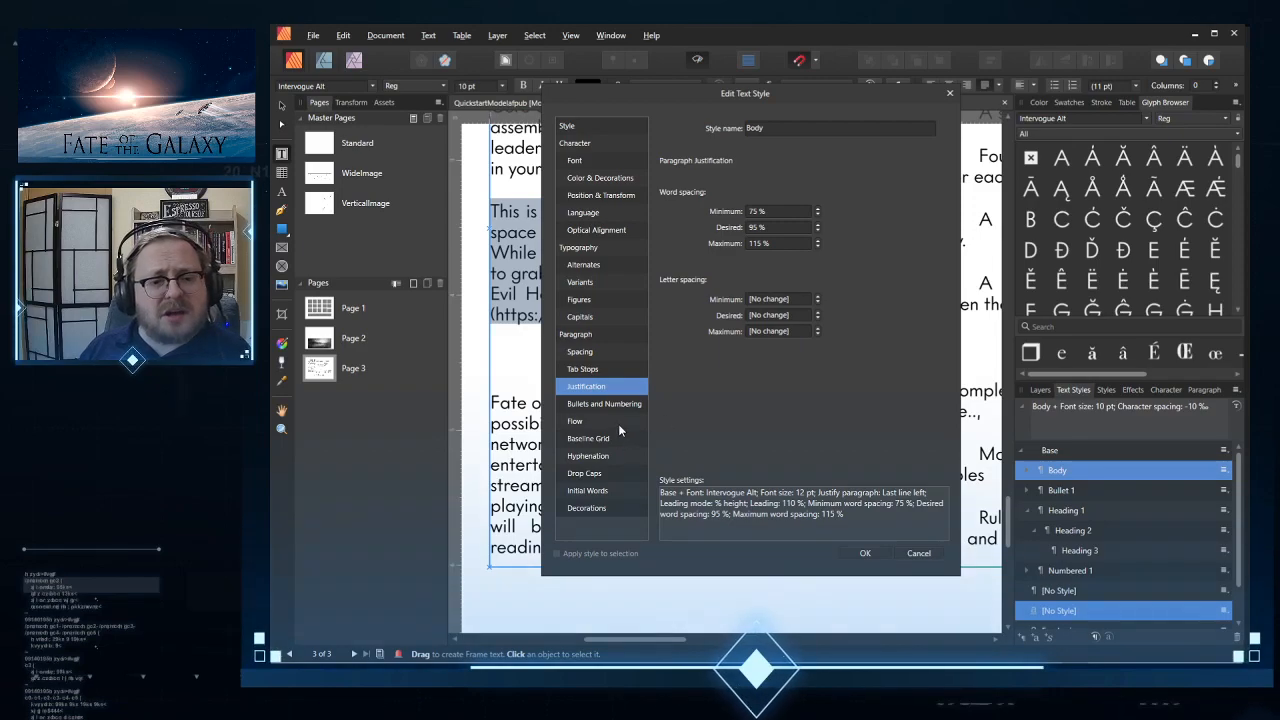
Step: Enable auto-hyphenation in the Body text style and apply the style changes
{"action": "left_click", "coordinate": [600, 456]}
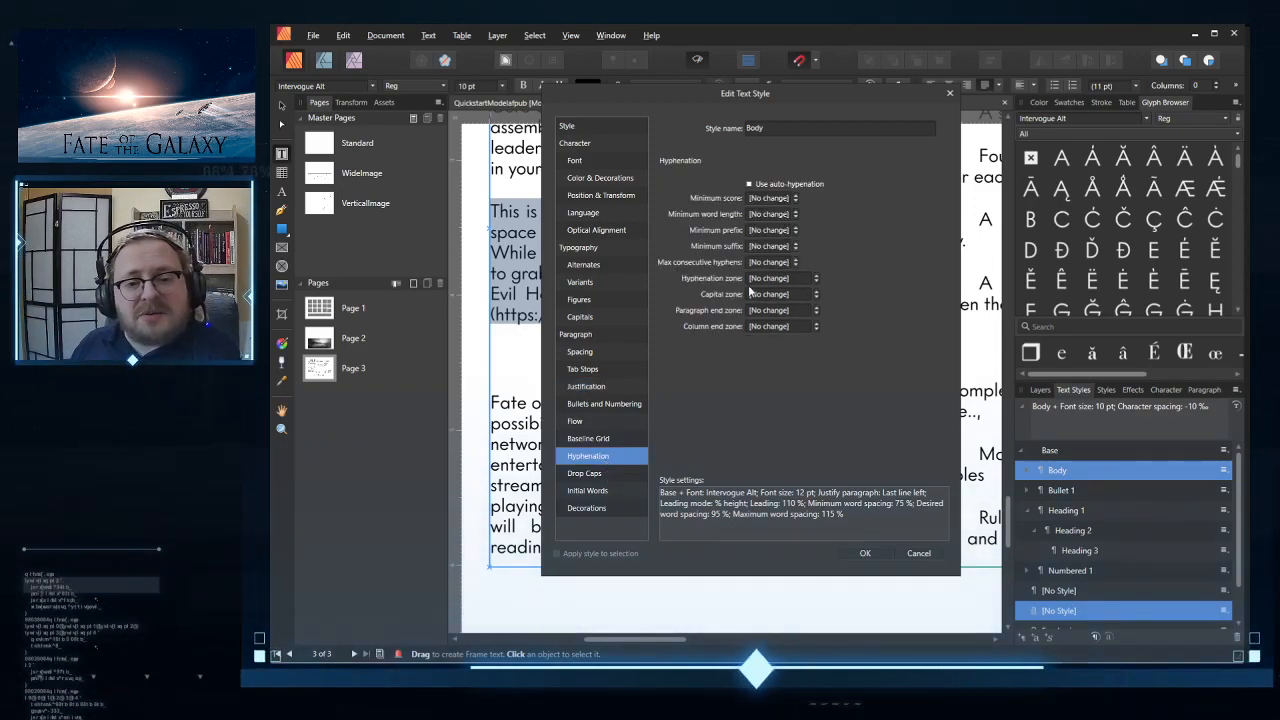
{"action": "left_click", "coordinate": [749, 184]}
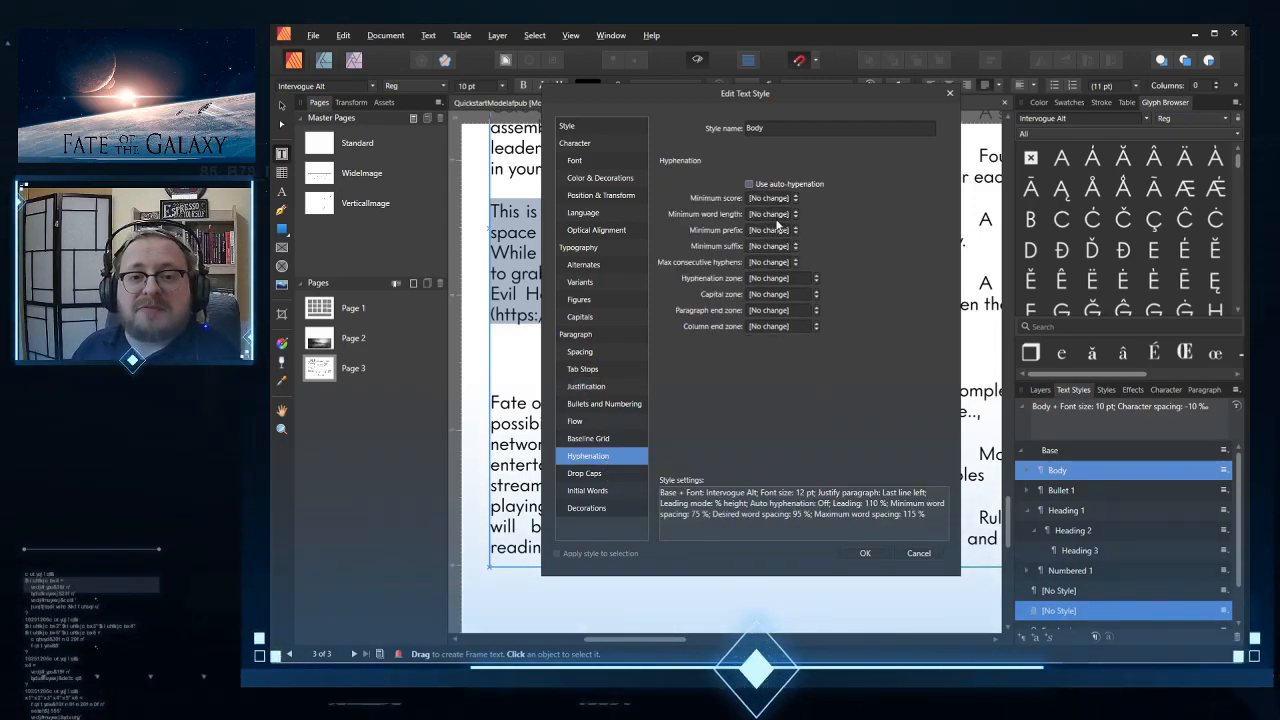
{"action": "left_click", "coordinate": [749, 184]}
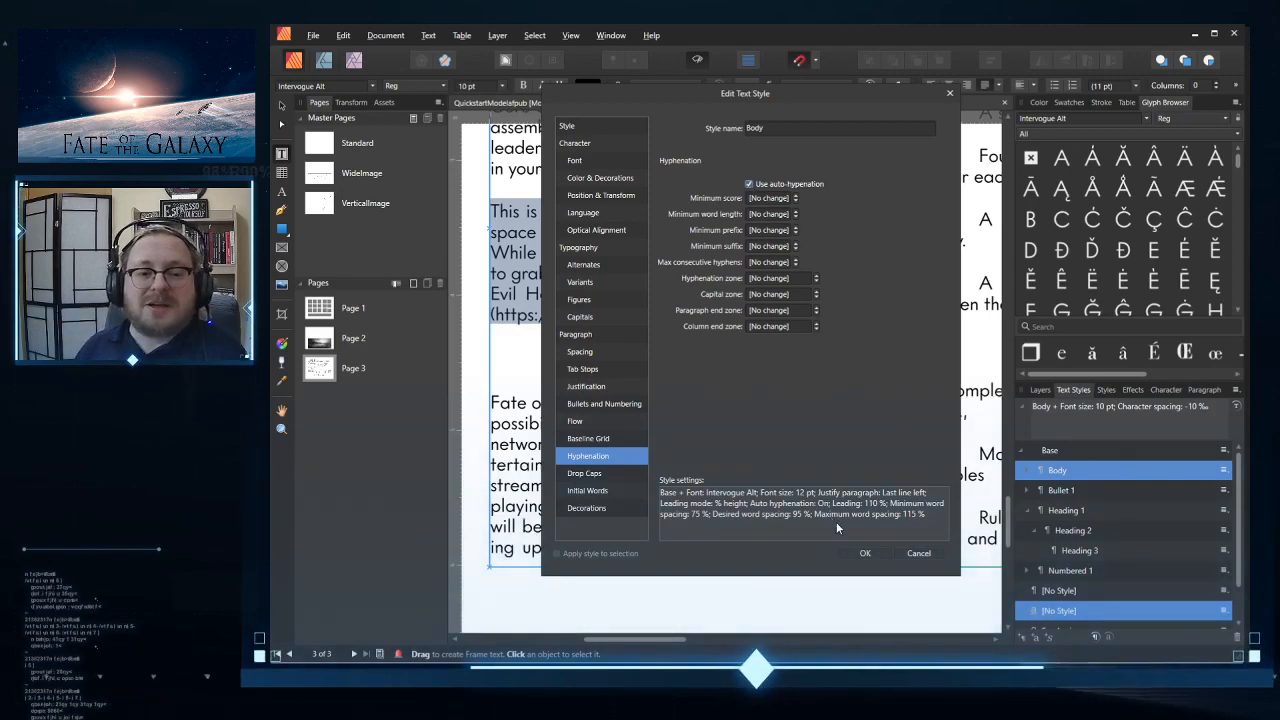
{"action": "left_click", "coordinate": [862, 553]}
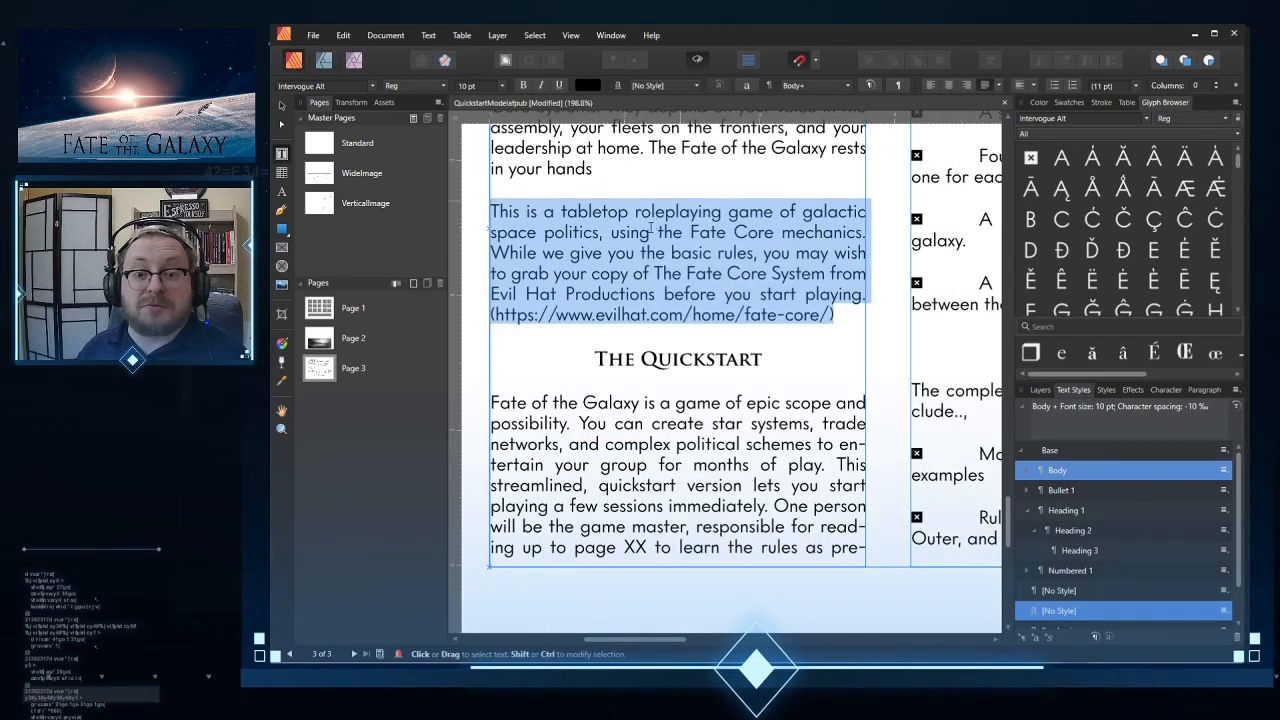
Step: Clear the selection and examine the layout of the whole introduction page across its three columns
{"action": "left_click", "coordinate": [650, 229]}
{"action": "key", "text": "ctrl+0"}
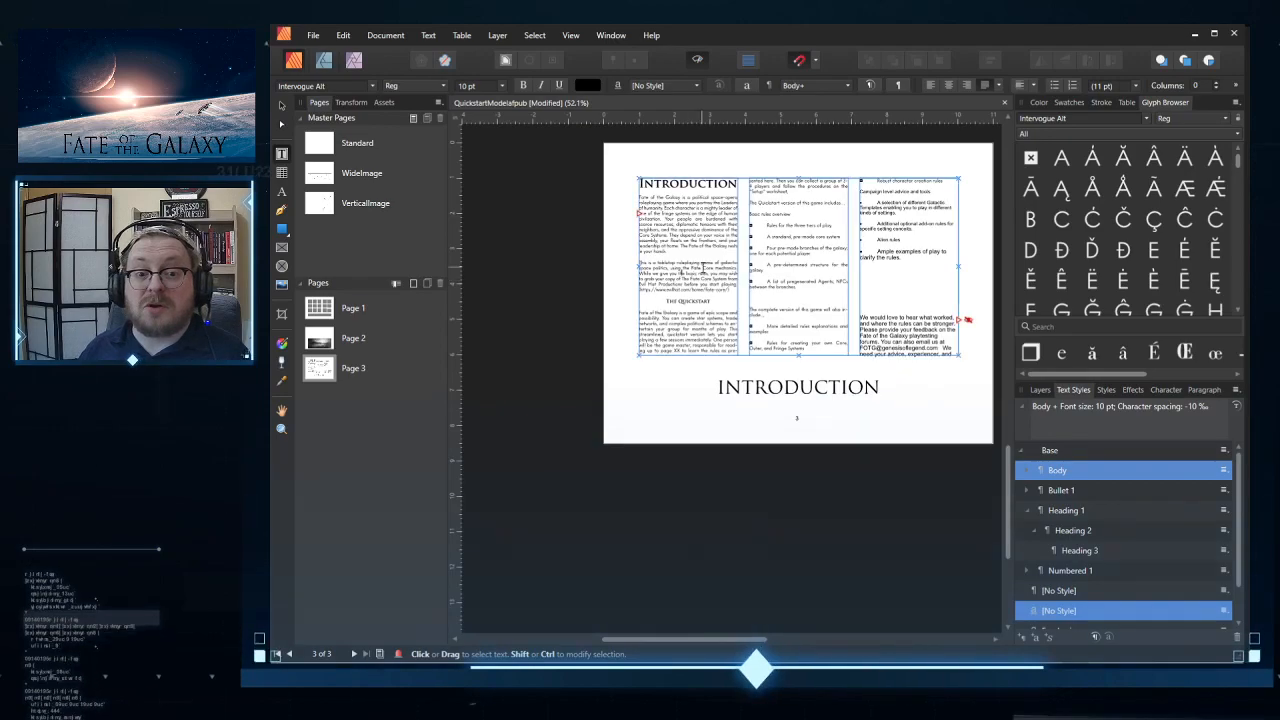
{"action": "scroll", "coordinate": [704, 266], "scroll_direction": "up", "scroll_amount": 3, "text": "ctrl"}
{"action": "scroll", "coordinate": [821, 208], "scroll_direction": "down", "scroll_amount": 3, "text": "ctrl"}
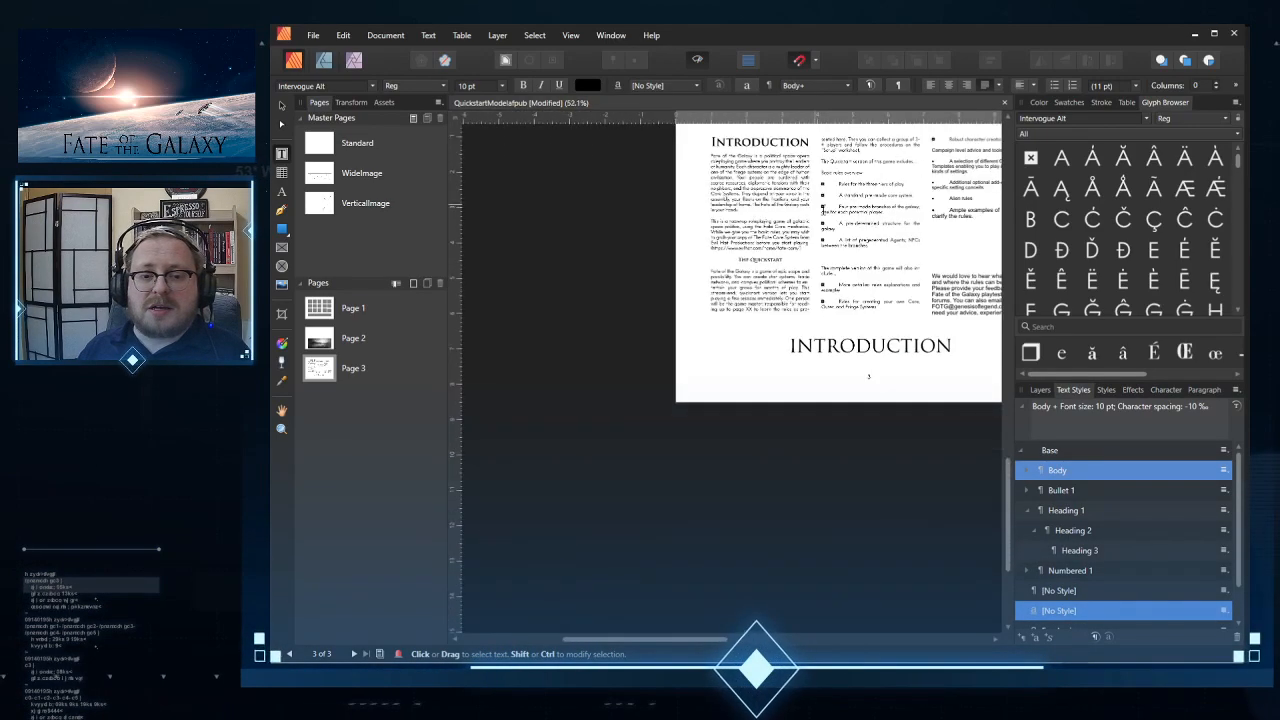
{"action": "scroll", "coordinate": [503, 163], "scroll_direction": "up", "scroll_amount": 2}
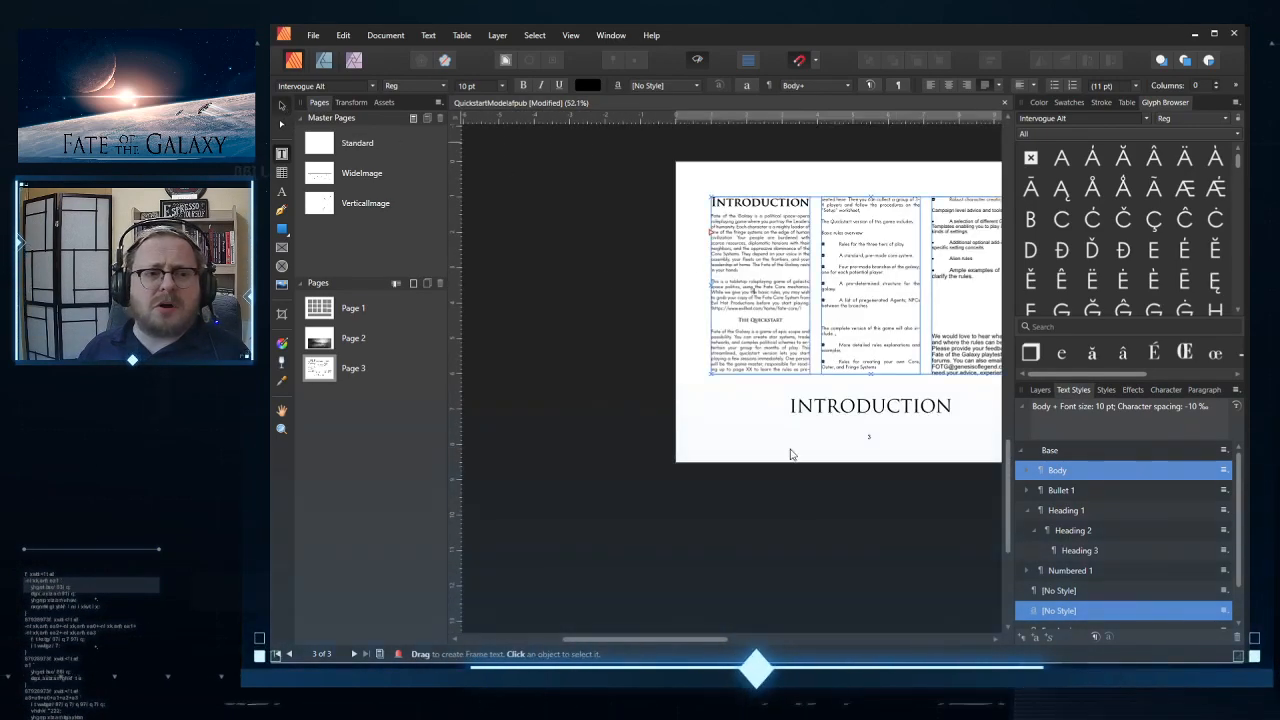
{"action": "left_click", "coordinate": [790, 455]}
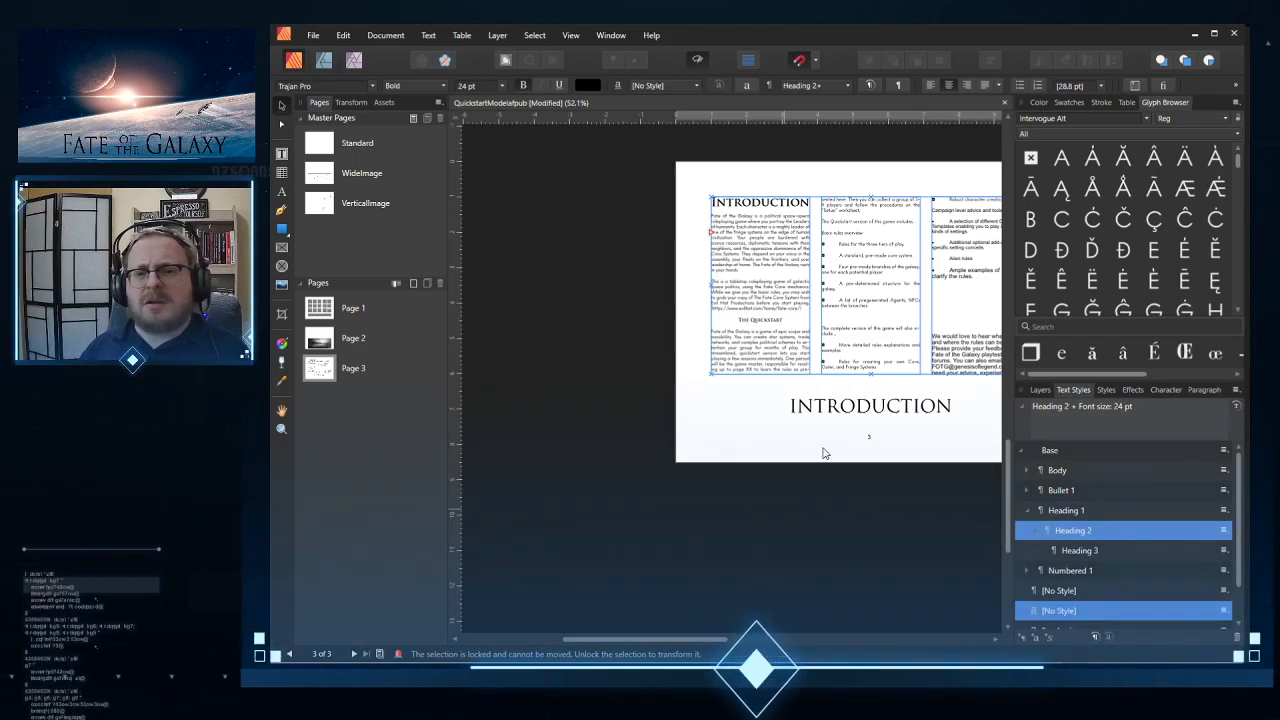
{"action": "left_click", "coordinate": [732, 146]}
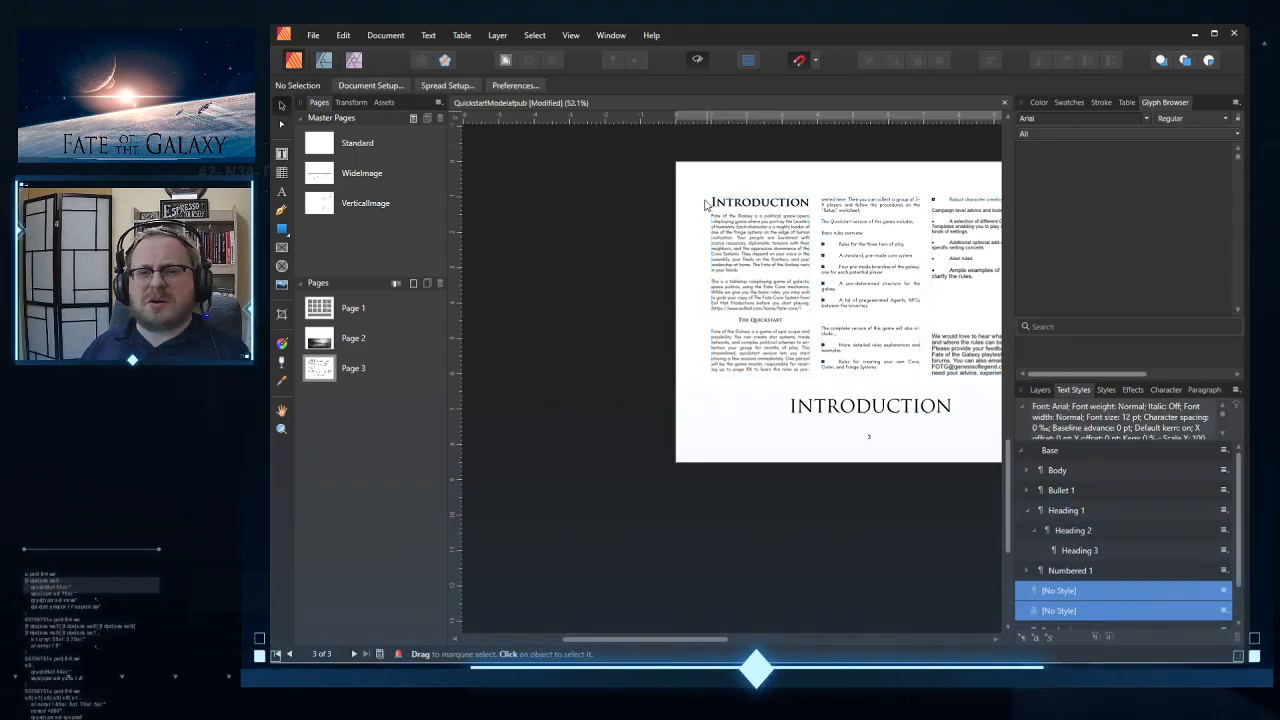
{"action": "left_click_drag", "start_coordinate": [676, 640], "coordinate": [757, 640]}
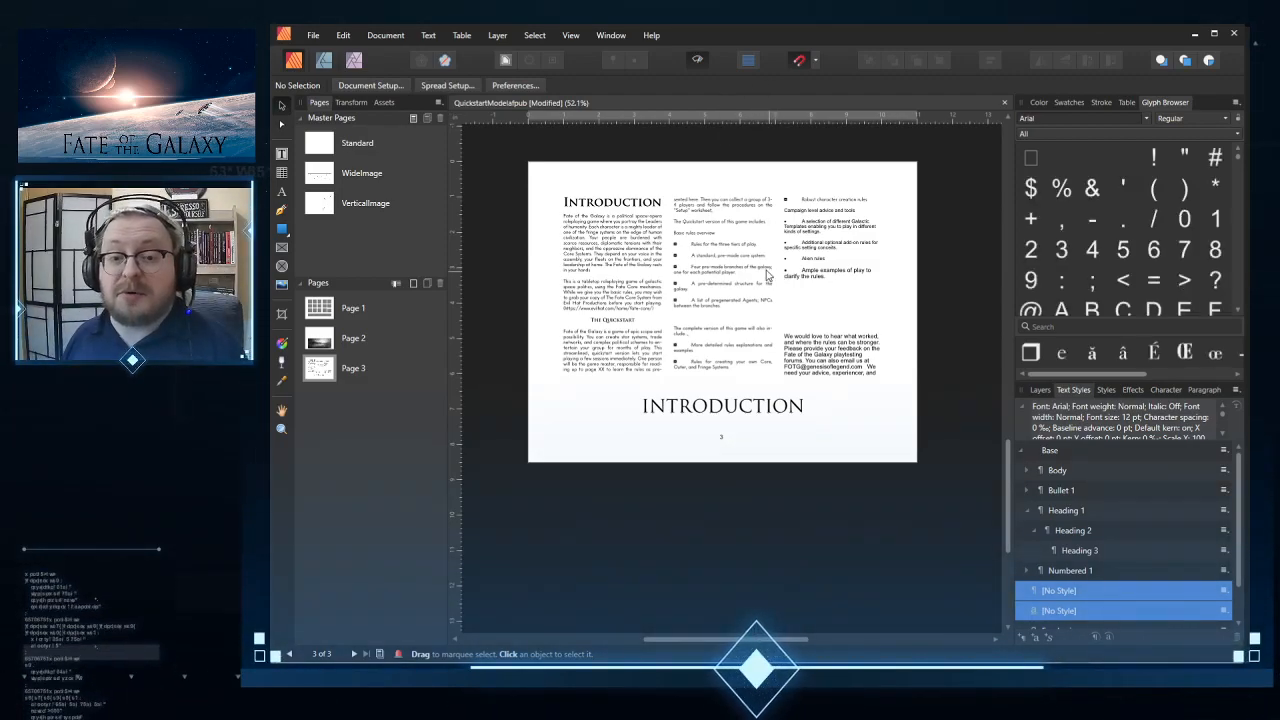
Step: Edit the Bullet 1 text style so that it is based on the Body style
{"action": "right_click", "coordinate": [1063, 490]}
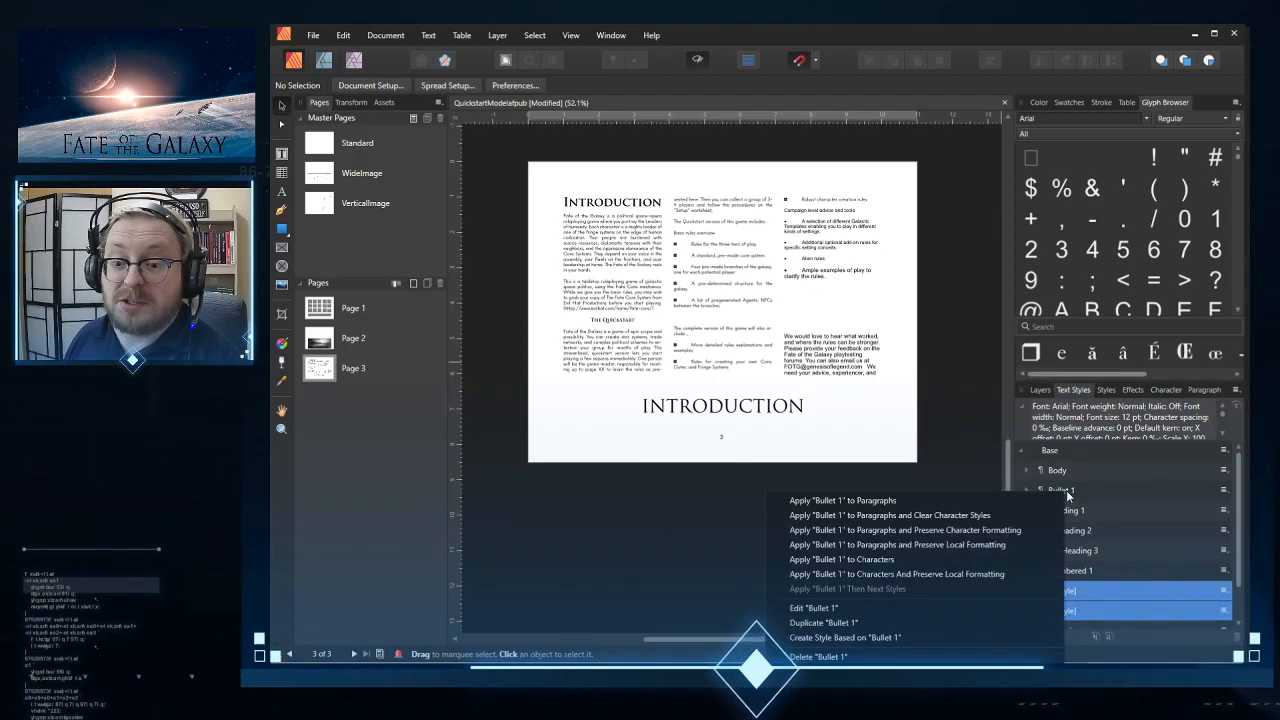
{"action": "left_click", "coordinate": [839, 607]}
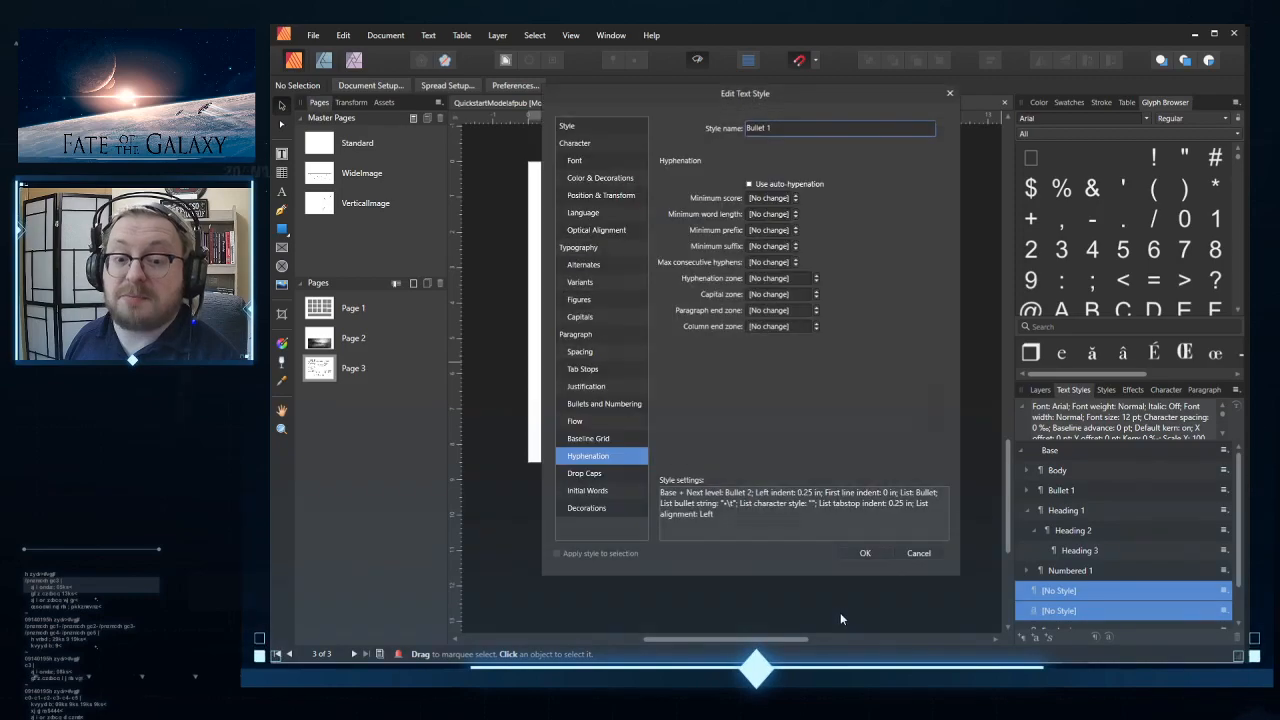
{"action": "left_click", "coordinate": [572, 127]}
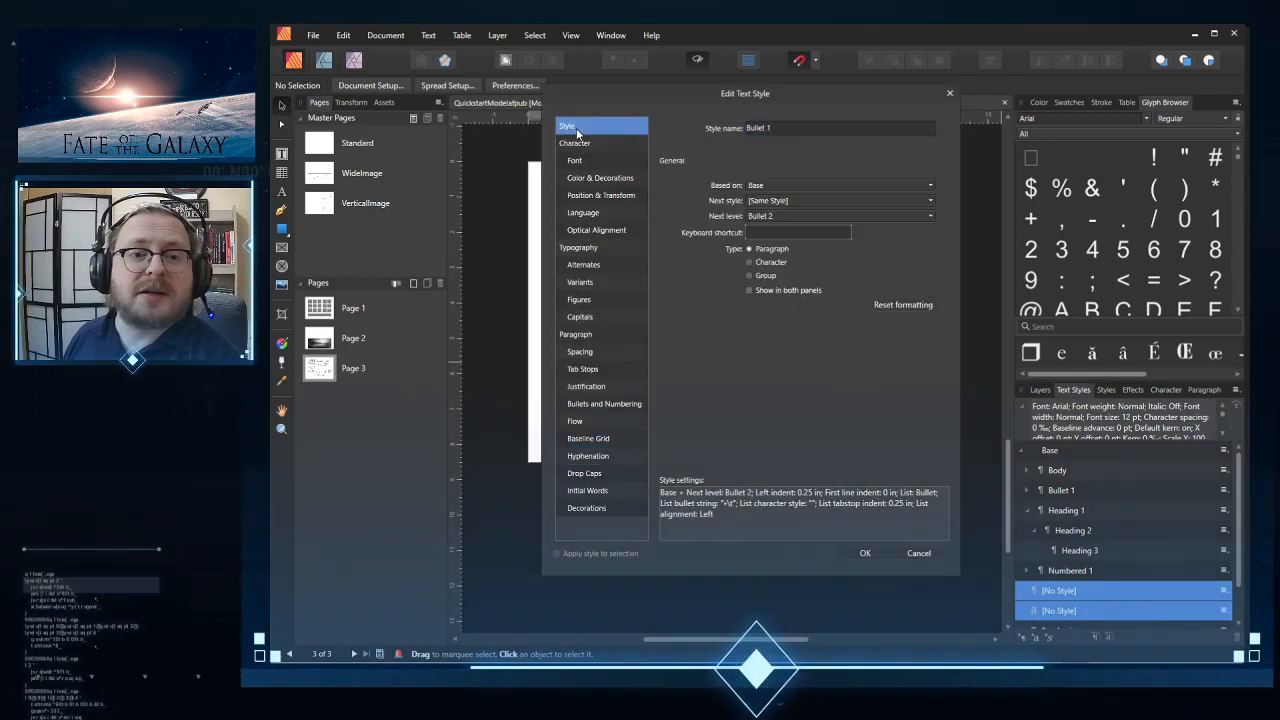
{"action": "left_click", "coordinate": [800, 185]}
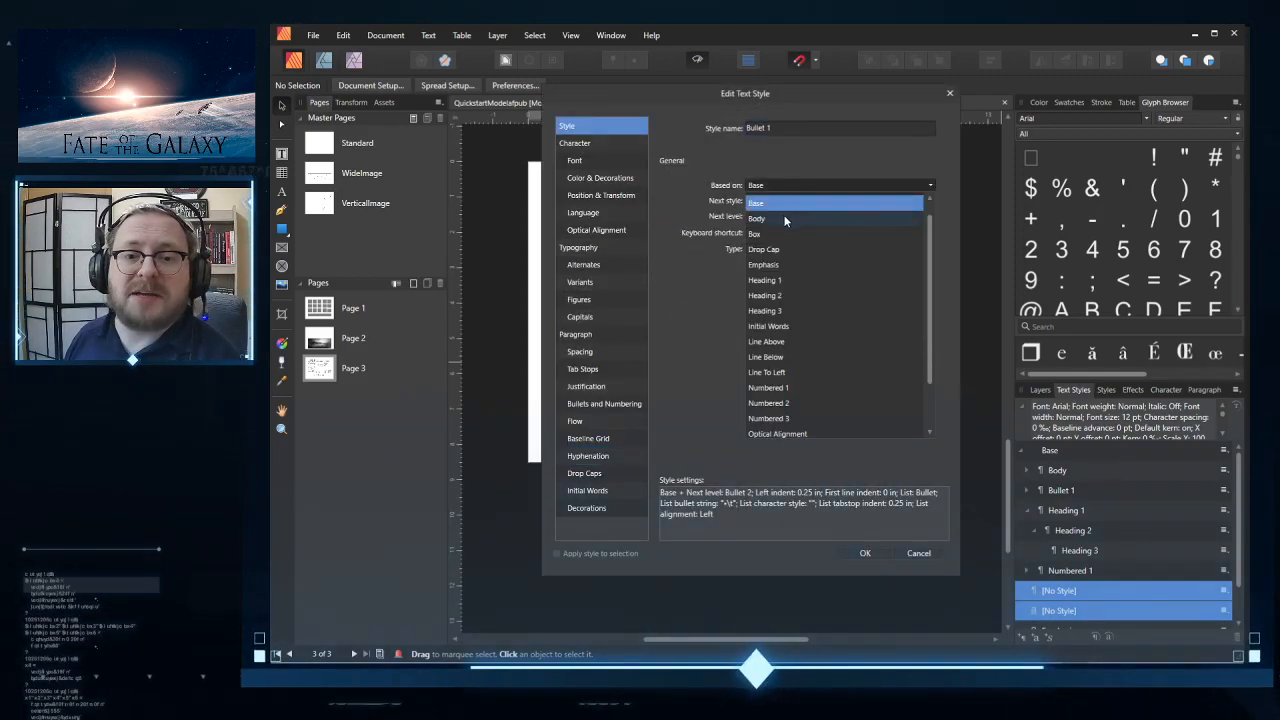
{"action": "left_click", "coordinate": [785, 219]}
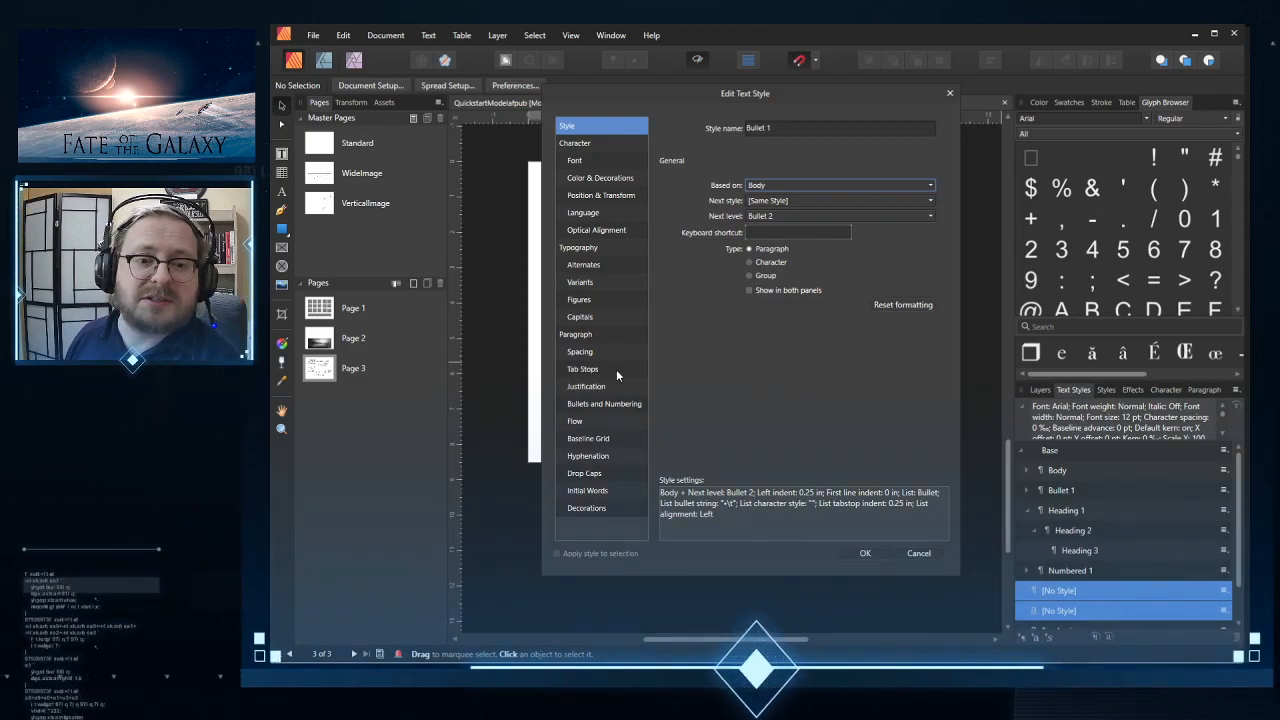
Step: Remove the bullet character from the Bullet 1 style's list text and set the bullet glyph picker's font to Wingdings
{"action": "left_click", "coordinate": [606, 404]}
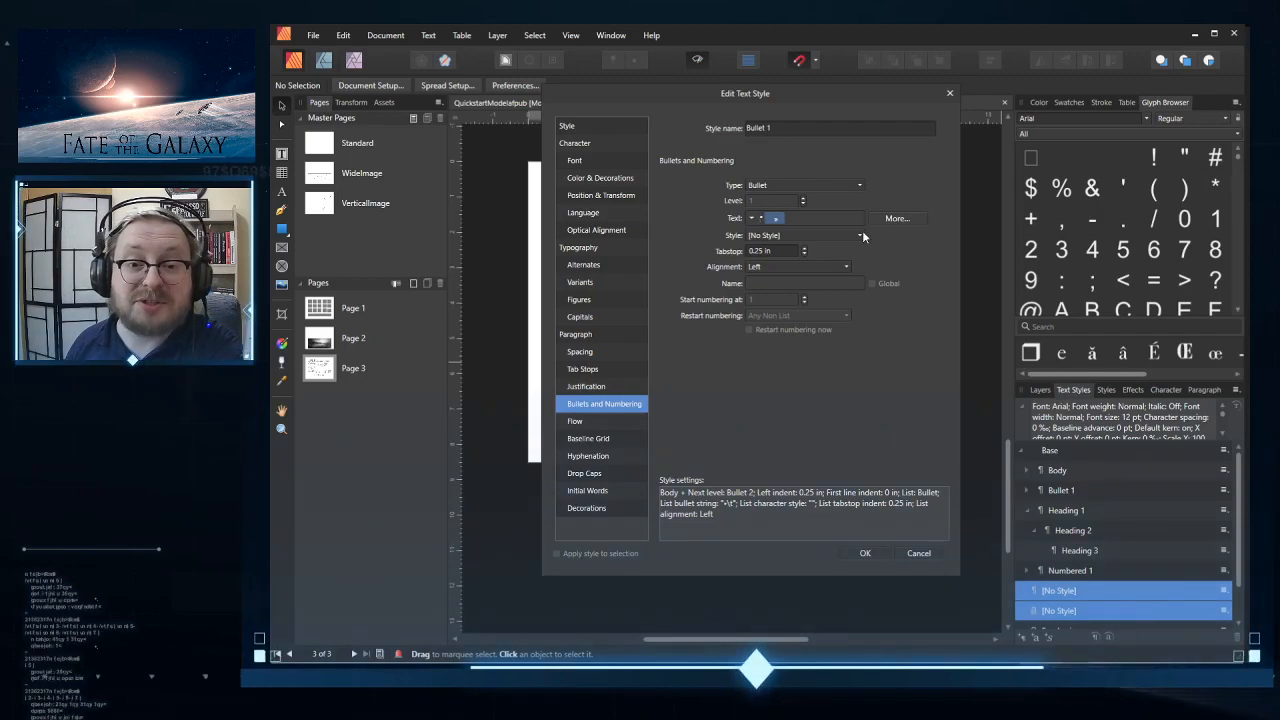
{"action": "key", "text": "BackSpace"}
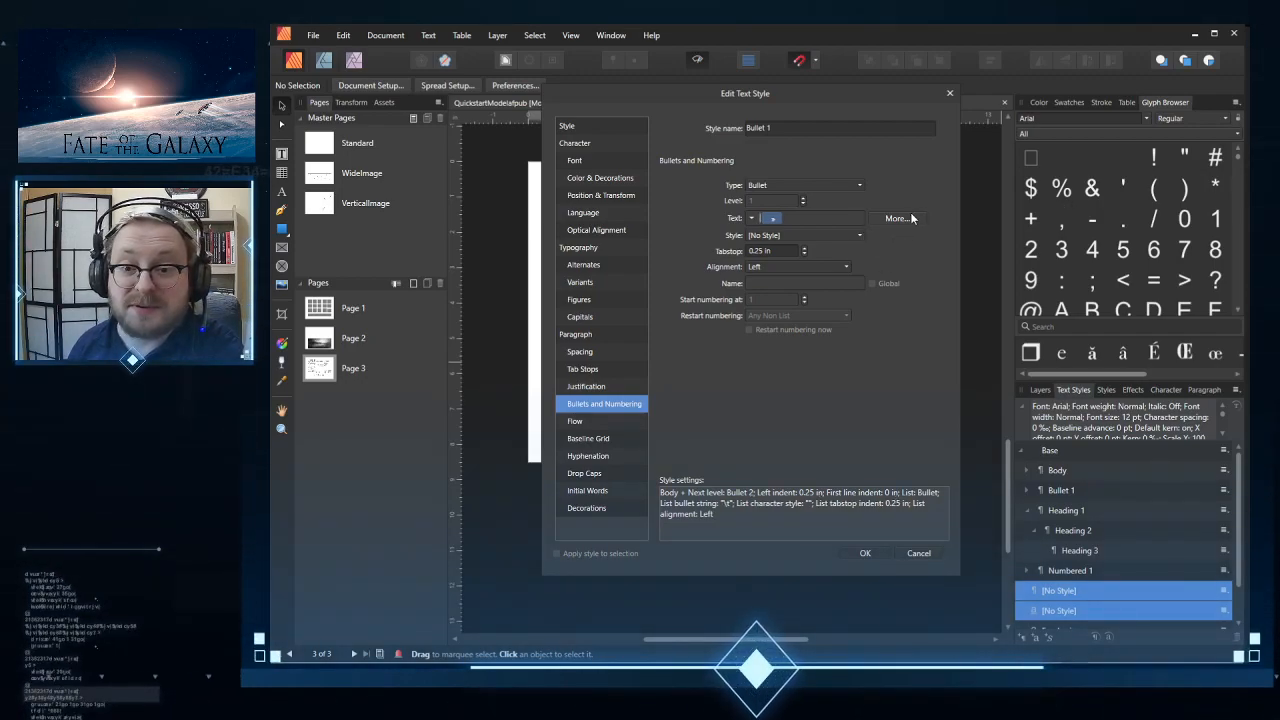
{"action": "left_click", "coordinate": [900, 221]}
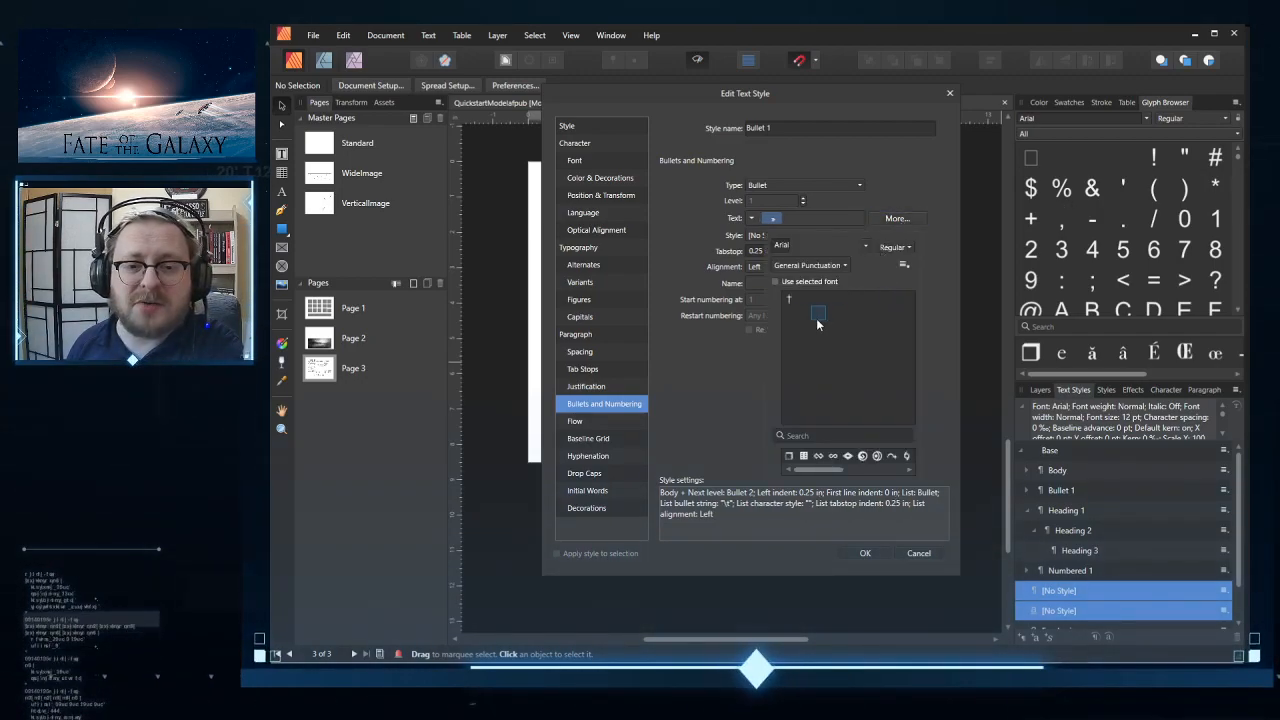
{"action": "left_click", "coordinate": [838, 267]}
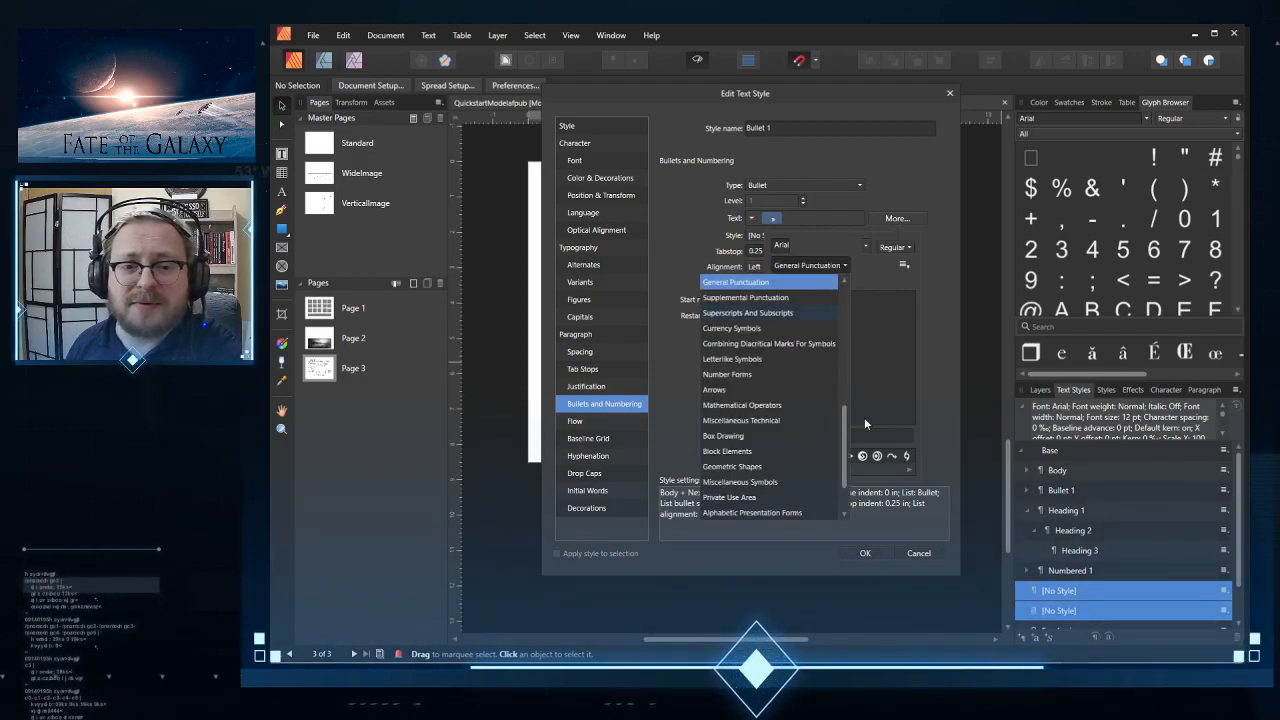
{"action": "left_click", "coordinate": [826, 246]}
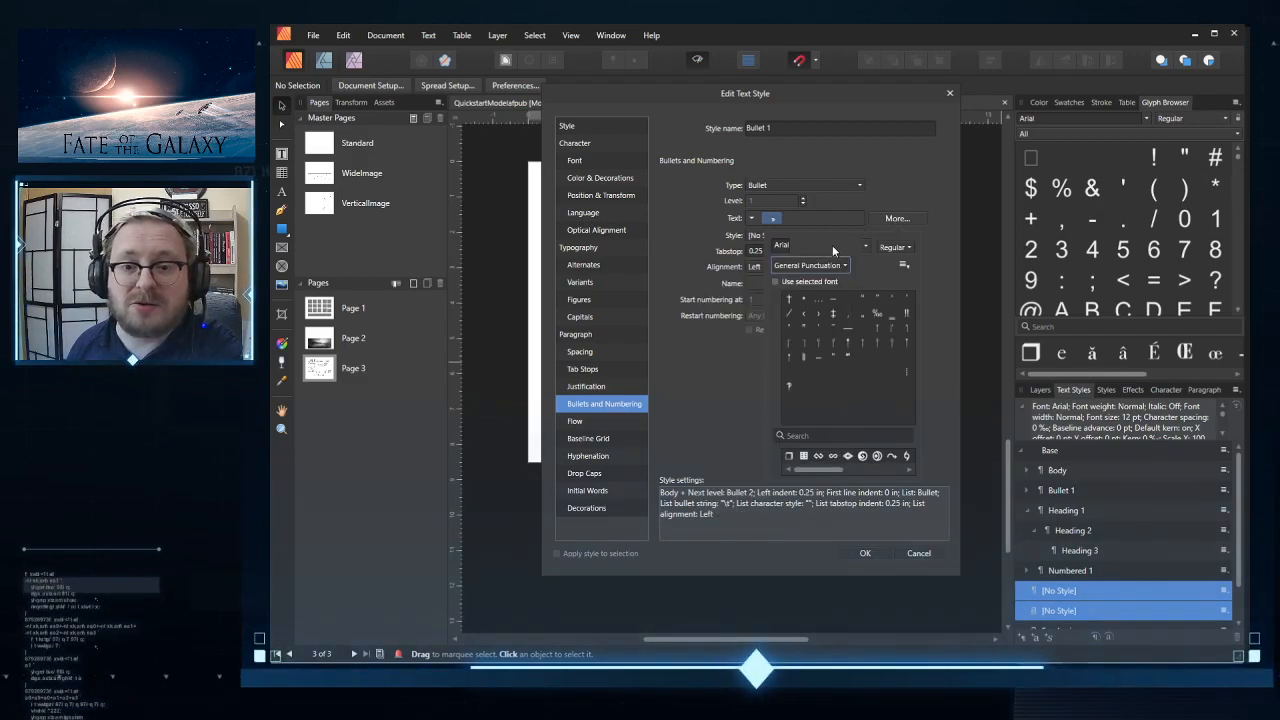
{"action": "left_click", "coordinate": [786, 246]}
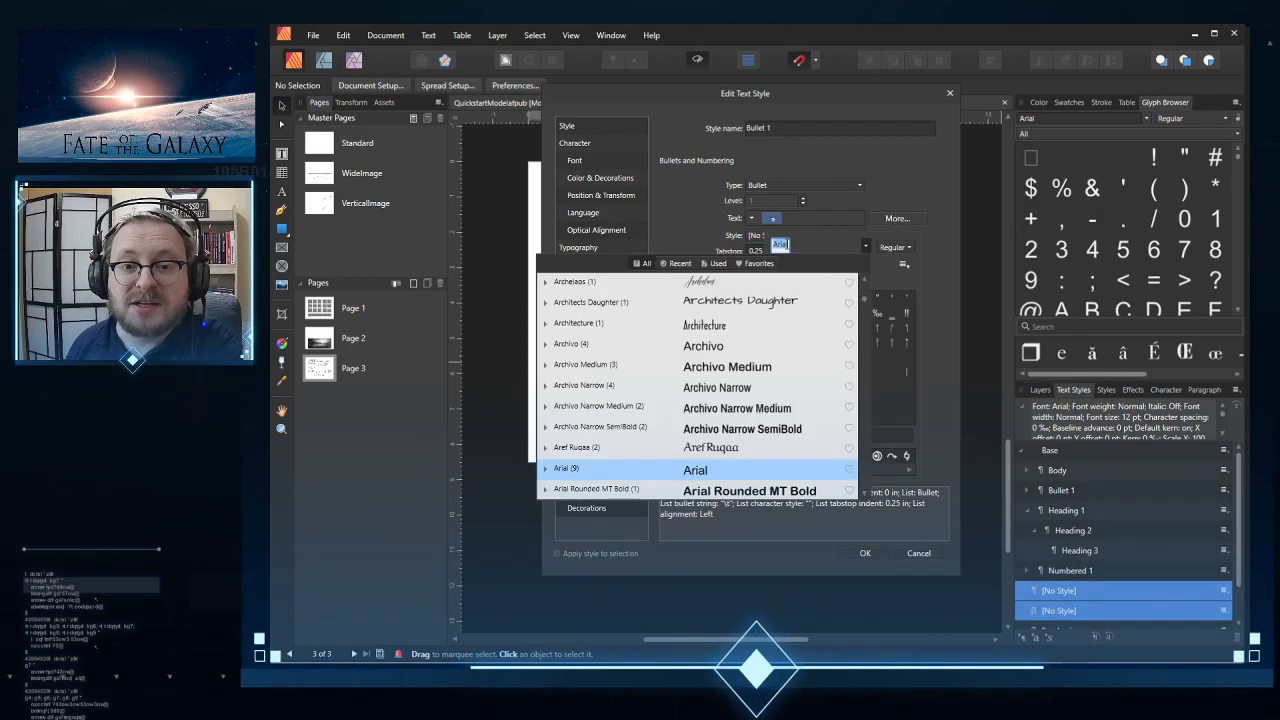
{"action": "left_click_drag", "start_coordinate": [864, 311], "coordinate": [864, 490]}
{"action": "scroll", "coordinate": [793, 410], "scroll_direction": "up", "scroll_amount": 3}
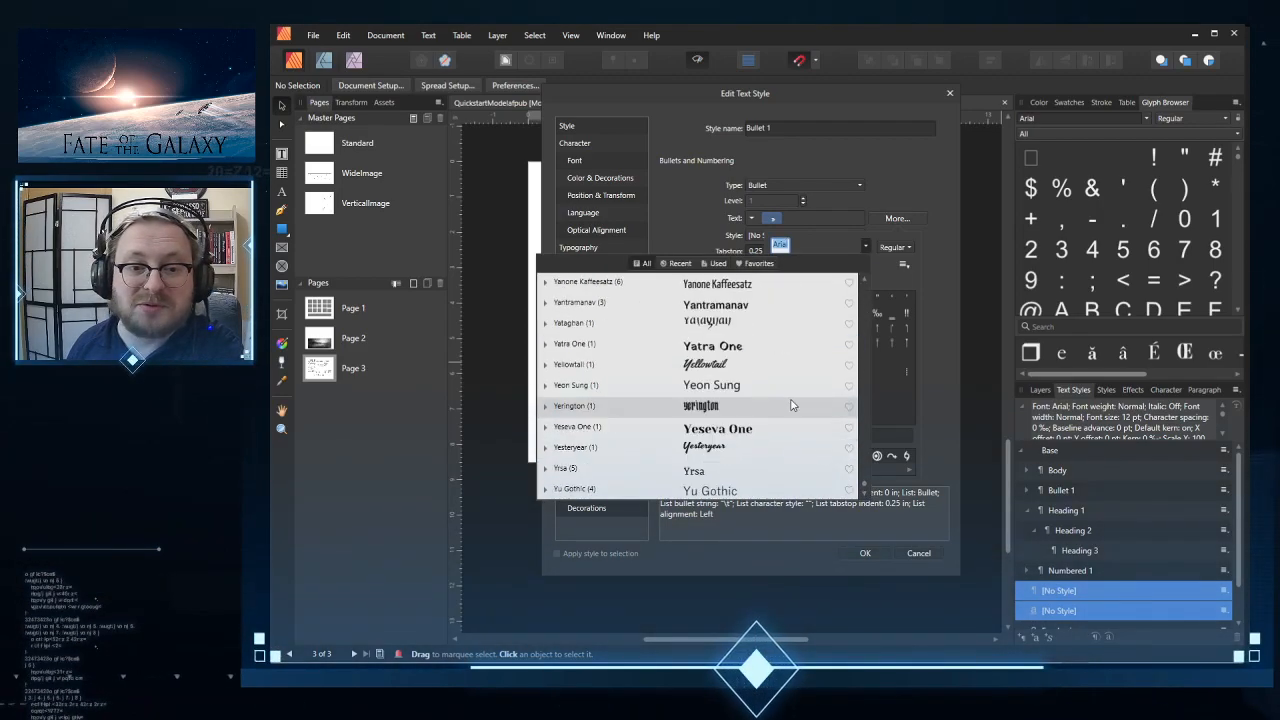
{"action": "scroll", "coordinate": [776, 408], "scroll_direction": "up", "scroll_amount": 5}
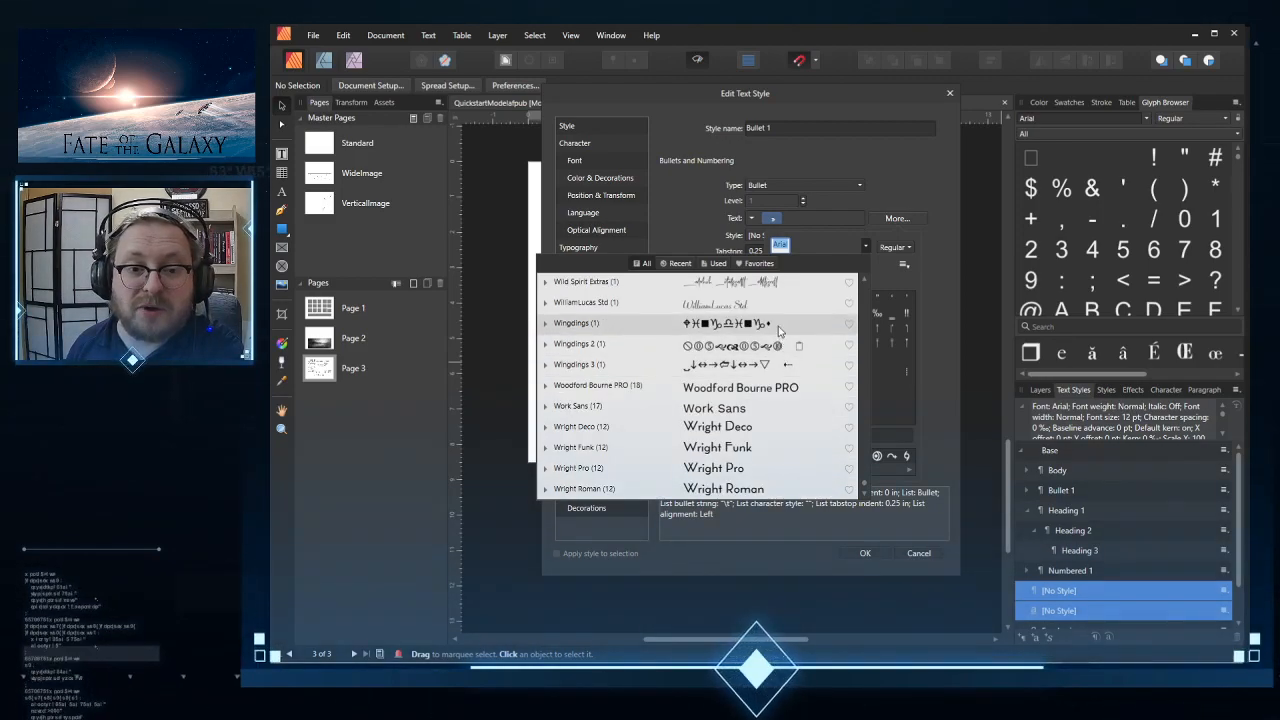
{"action": "left_click", "coordinate": [779, 331]}
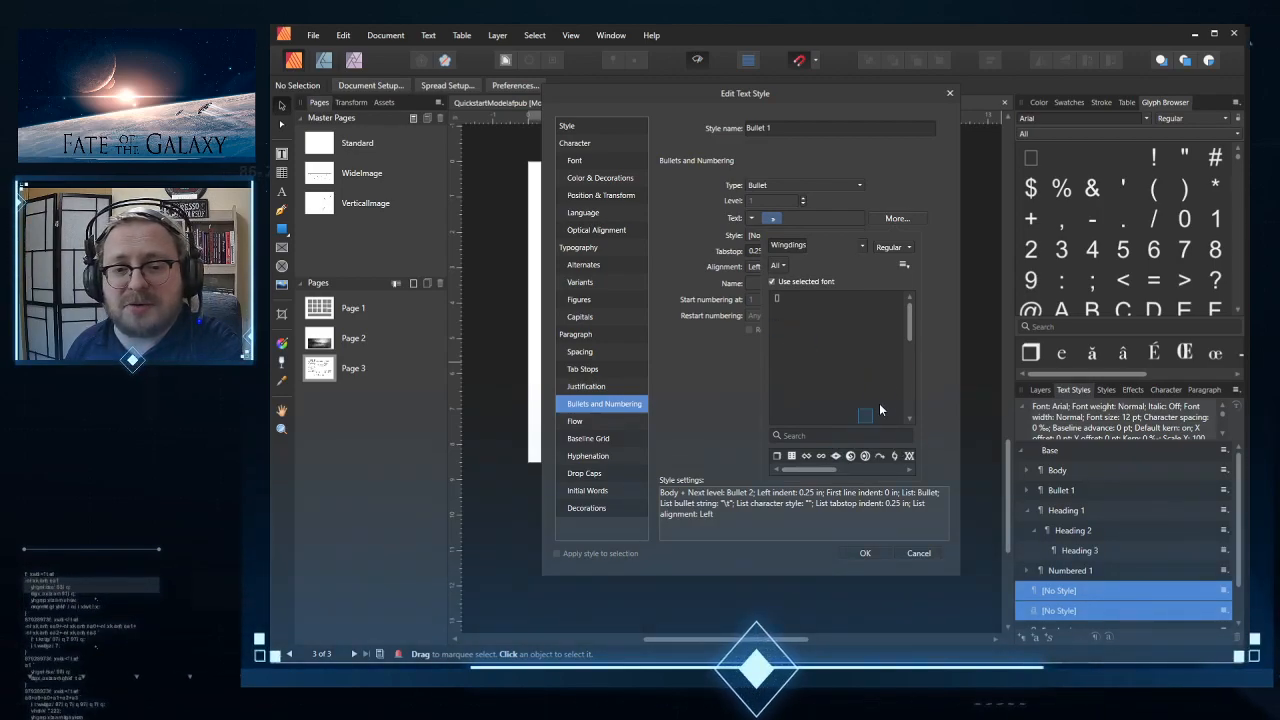
Step: Look through the Wingdings glyphs for a suitable bullet symbol for the Bullet 1 style
{"action": "left_click_drag", "start_coordinate": [911, 330], "coordinate": [912, 377]}
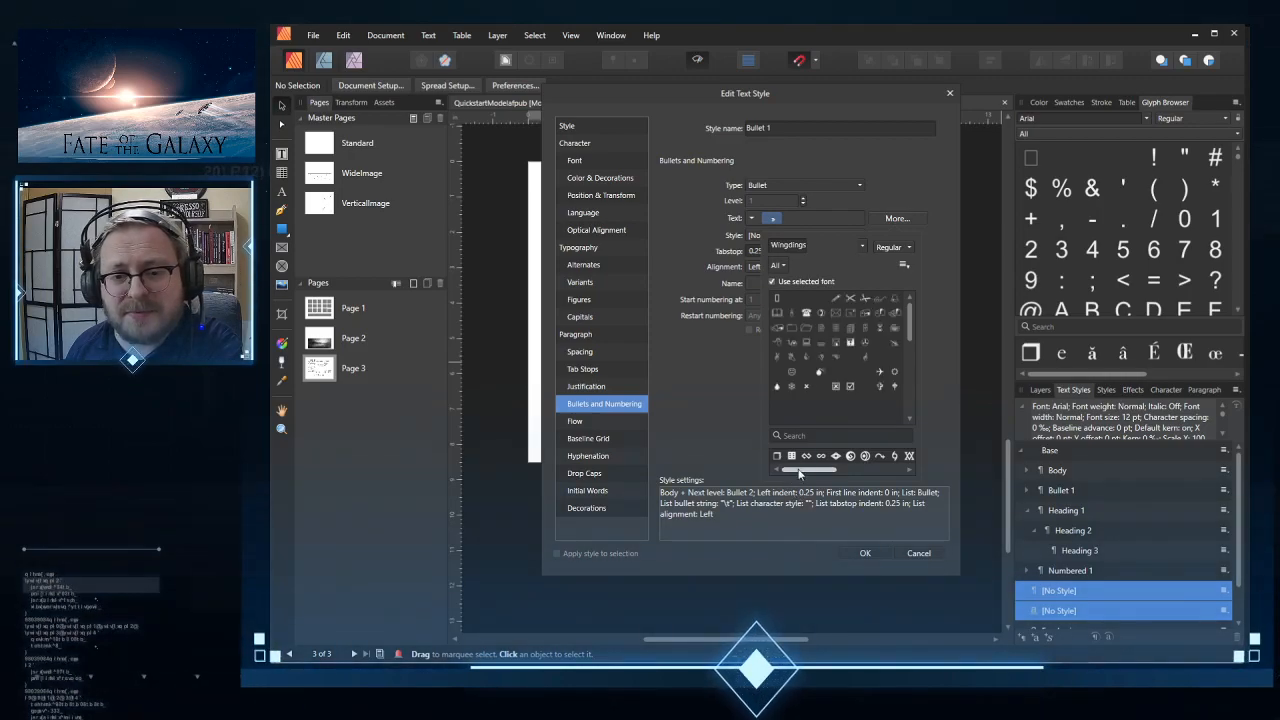
{"action": "scroll", "coordinate": [875, 398], "scroll_direction": "down", "scroll_amount": 3}
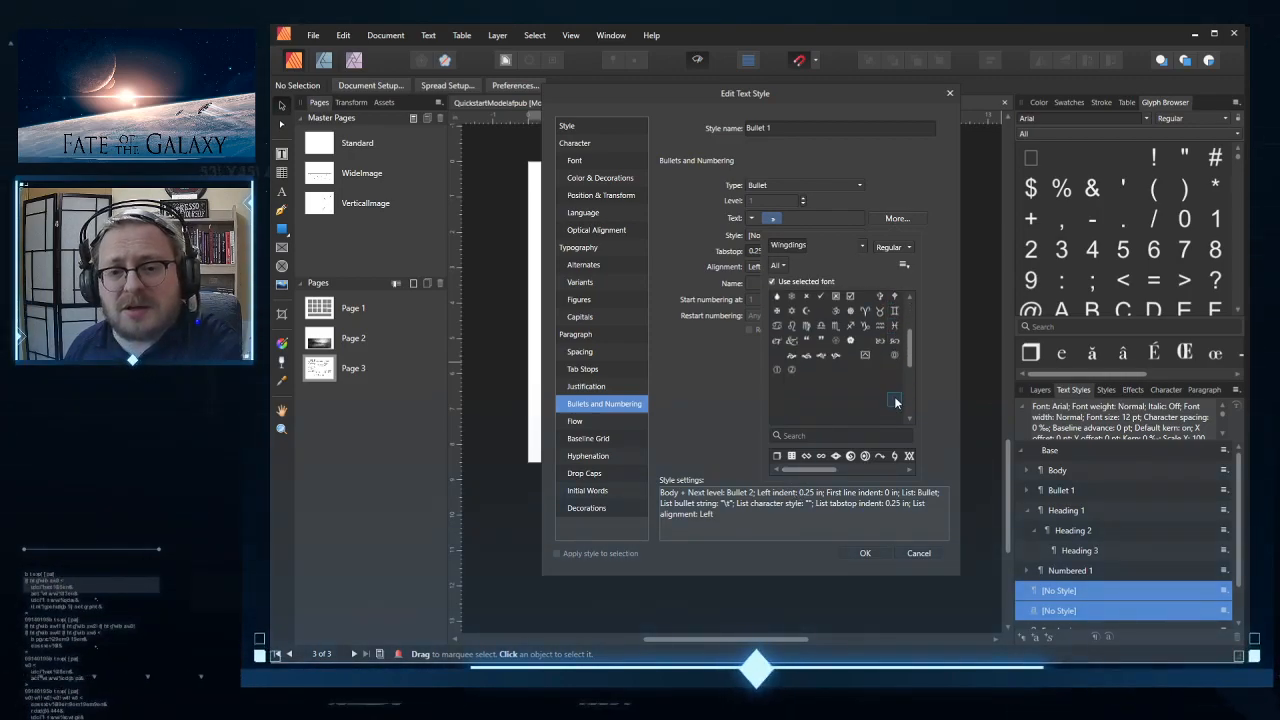
{"action": "scroll", "coordinate": [857, 393], "scroll_direction": "down", "scroll_amount": 2}
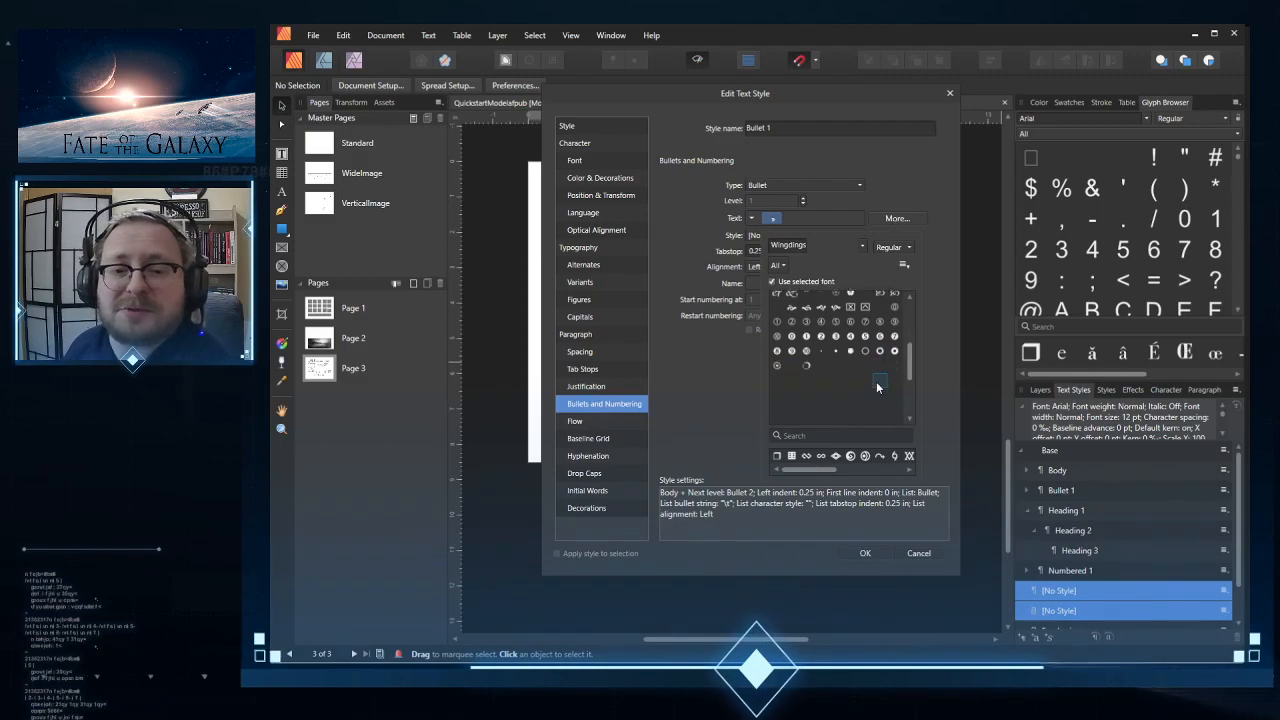
{"action": "scroll", "coordinate": [878, 391], "scroll_direction": "down", "scroll_amount": 1}
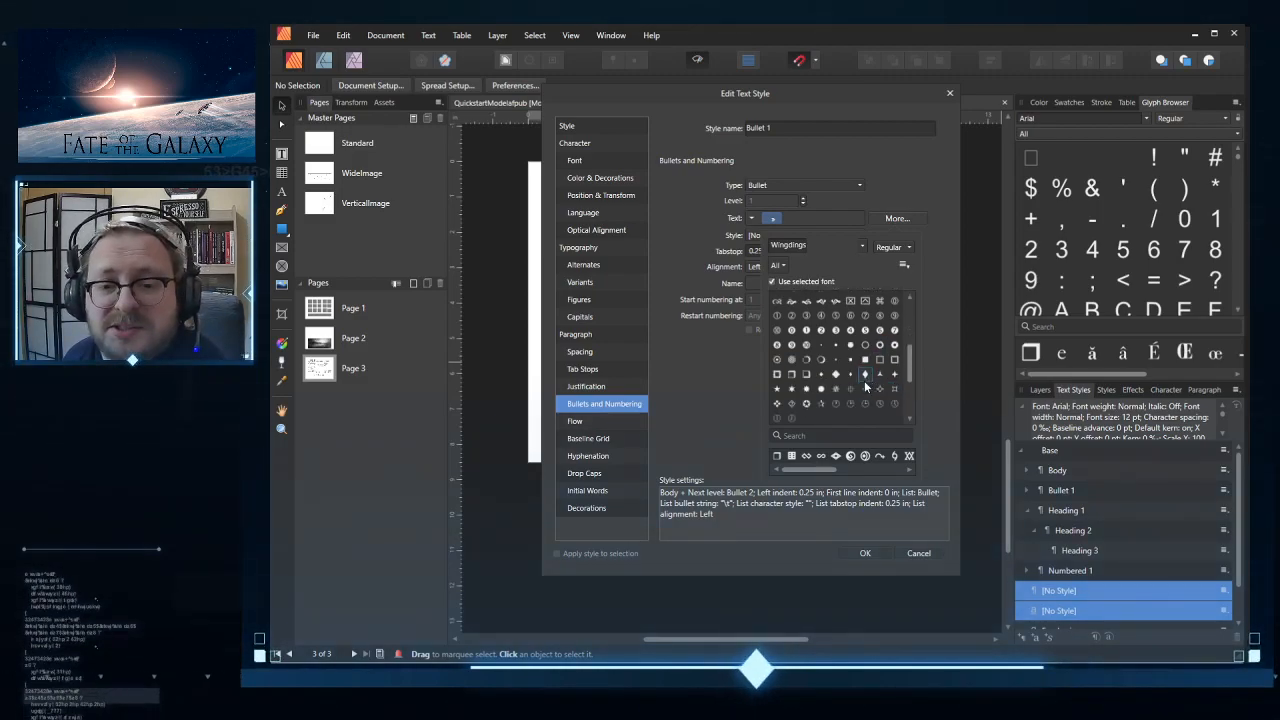
{"action": "scroll", "coordinate": [866, 386], "scroll_direction": "down", "scroll_amount": 1}
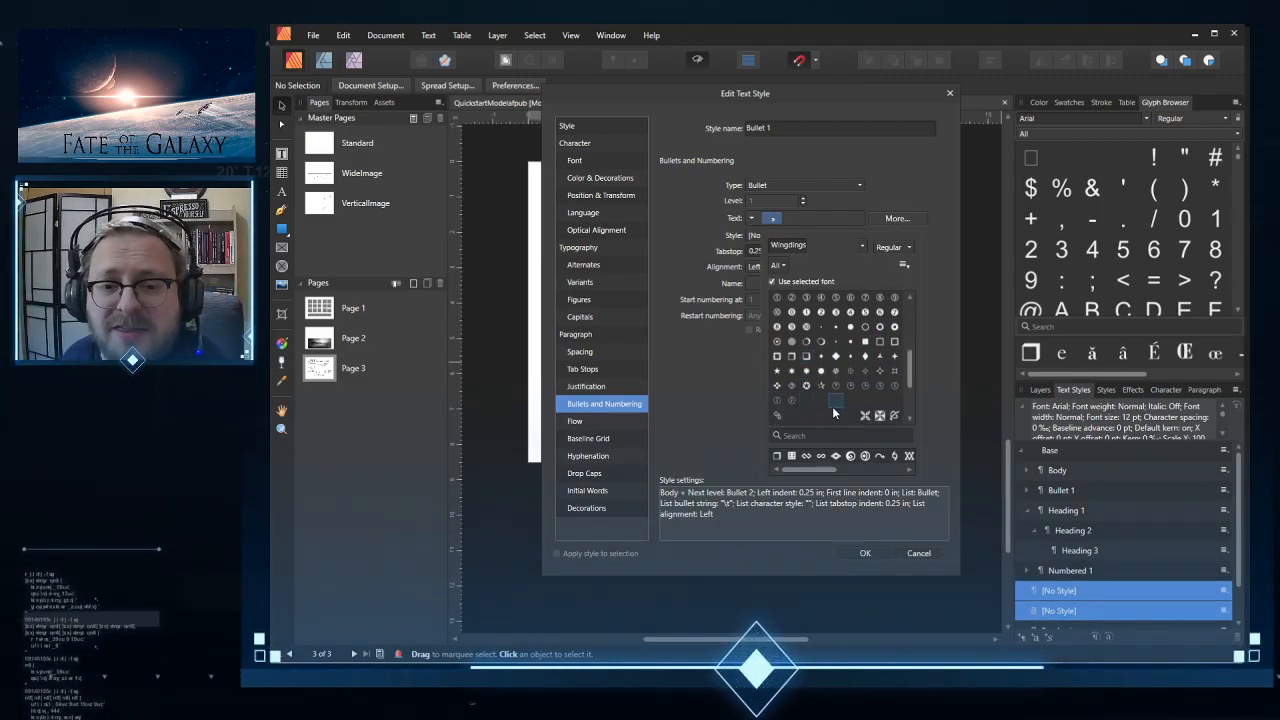
{"action": "scroll", "coordinate": [840, 410], "scroll_direction": "down", "scroll_amount": 1}
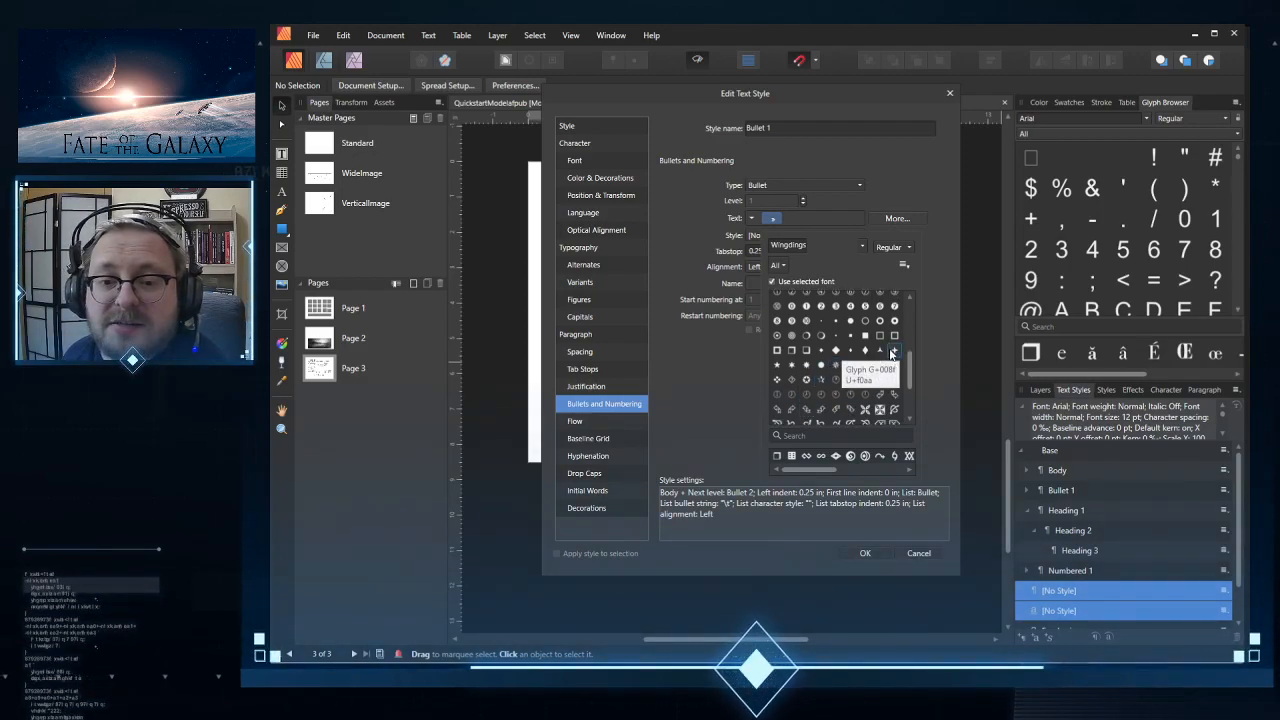
{"action": "left_click", "coordinate": [865, 551]}
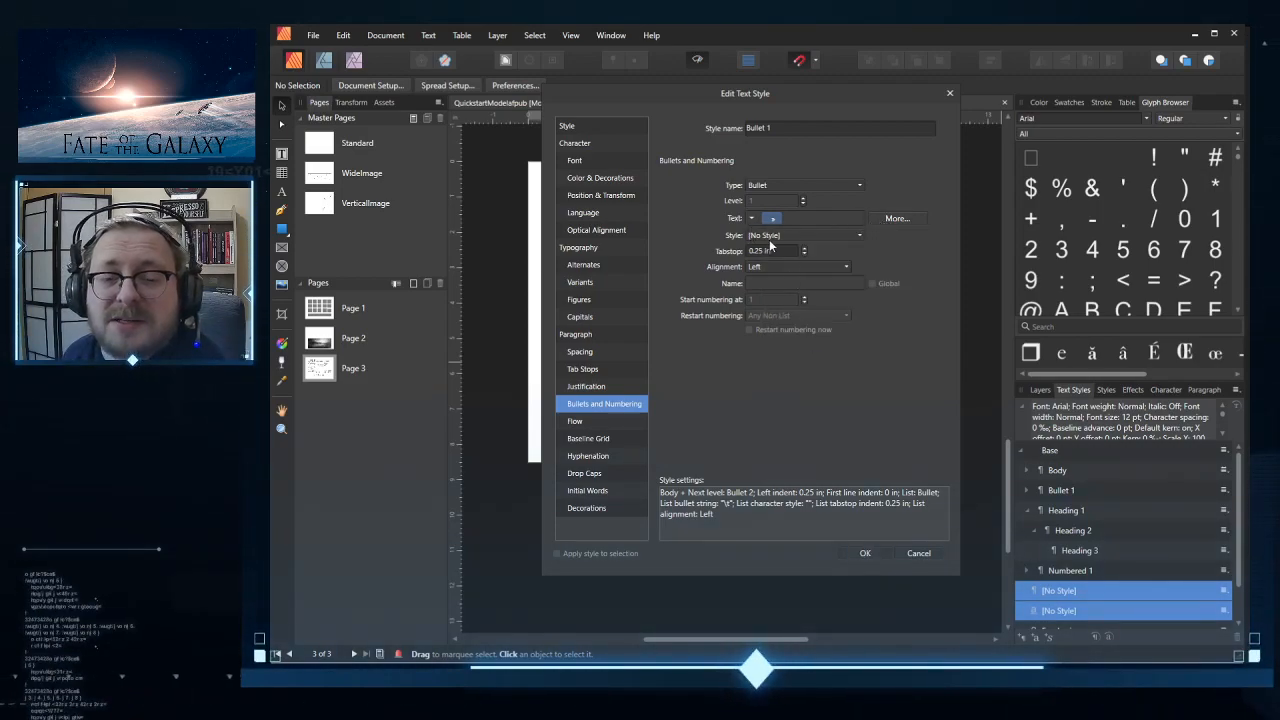
Step: Insert the four-pointed star from the recently used glyphs into the Bullet 1 style's list text
{"action": "left_click", "coordinate": [910, 221]}
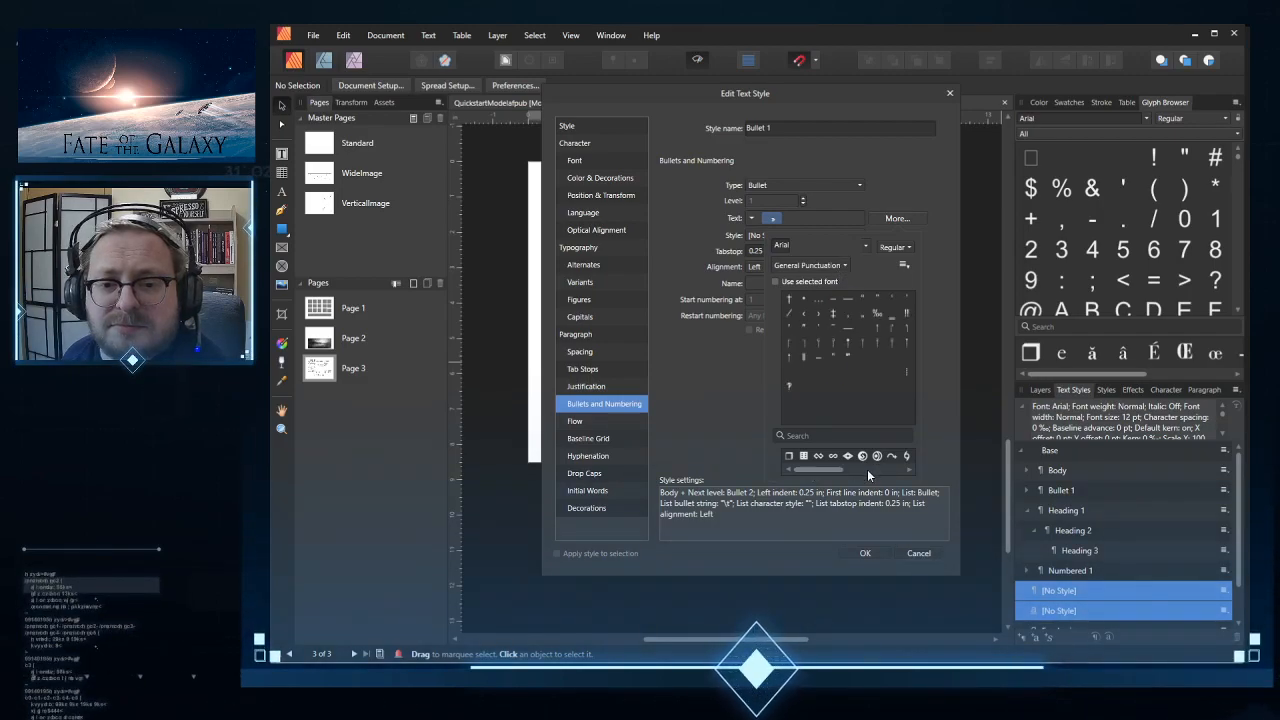
{"action": "left_click_drag", "start_coordinate": [838, 470], "coordinate": [880, 472]}
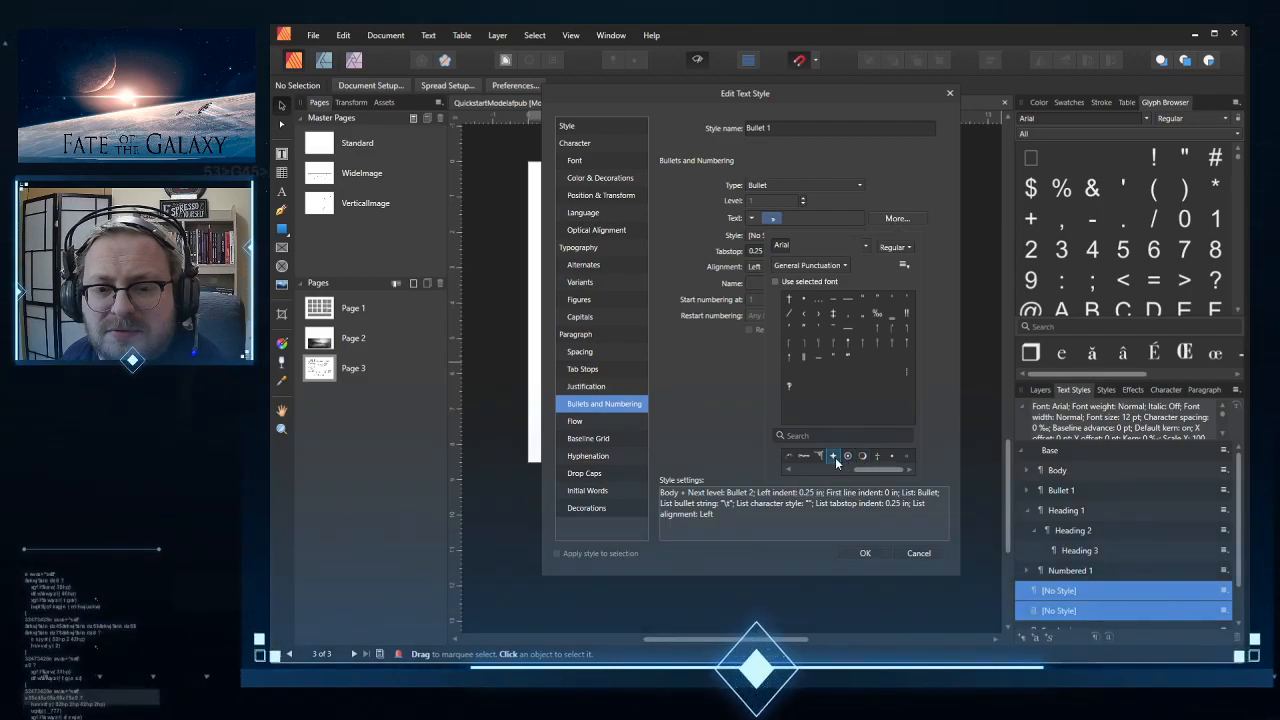
{"action": "left_click", "coordinate": [834, 457]}
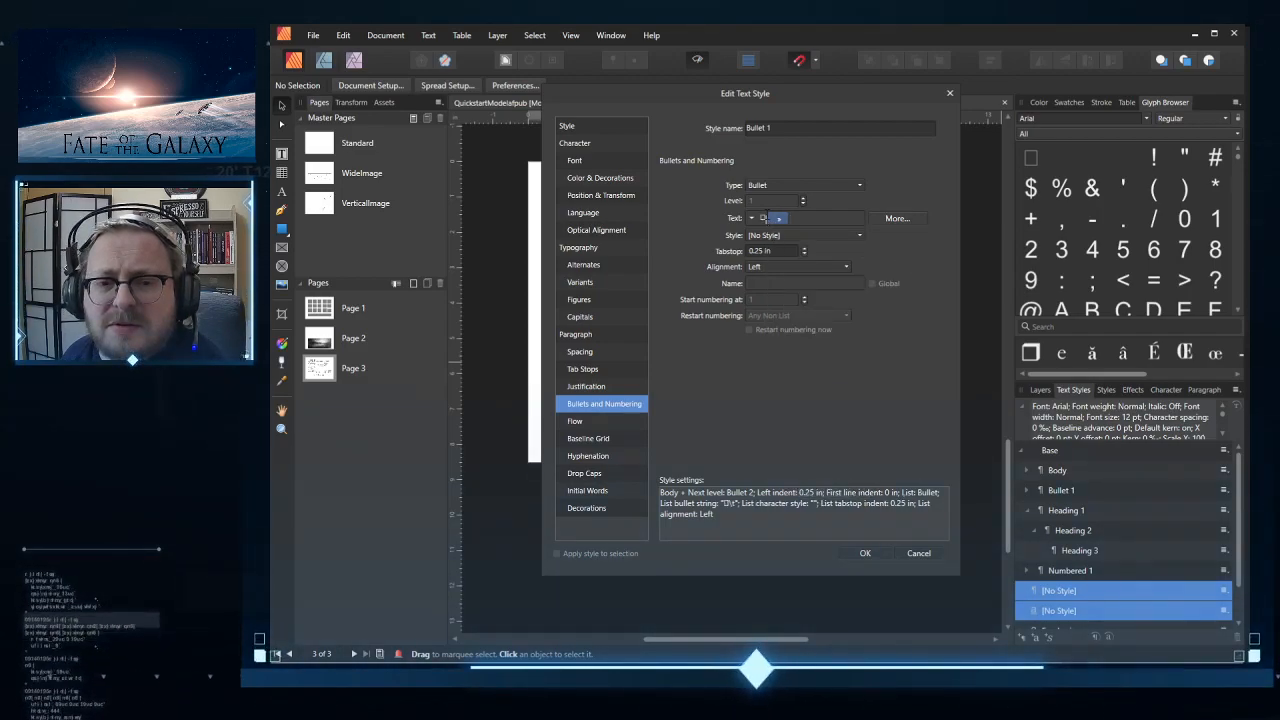
Step: Recheck the glyph picker and the general settings of the Bullet 1 style, and apply the style changes
{"action": "left_click", "coordinate": [889, 219]}
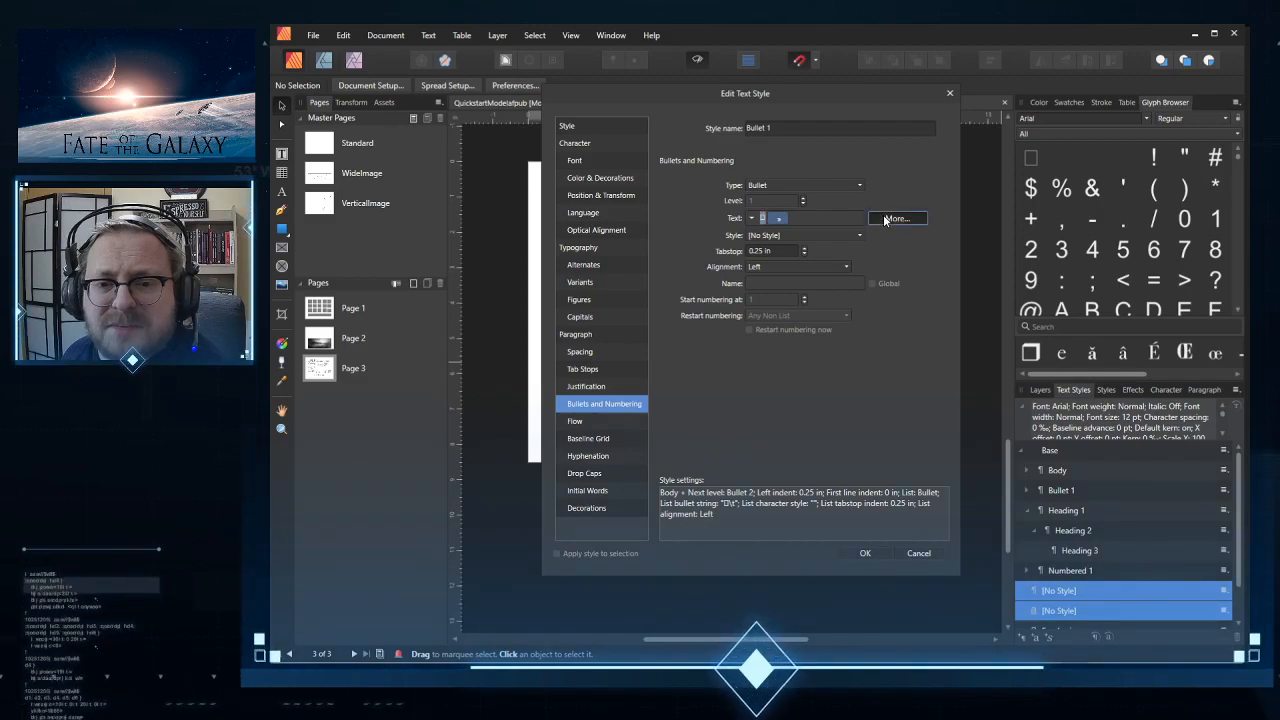
{"action": "left_click", "coordinate": [834, 265]}
{"action": "left_click", "coordinate": [839, 262]}
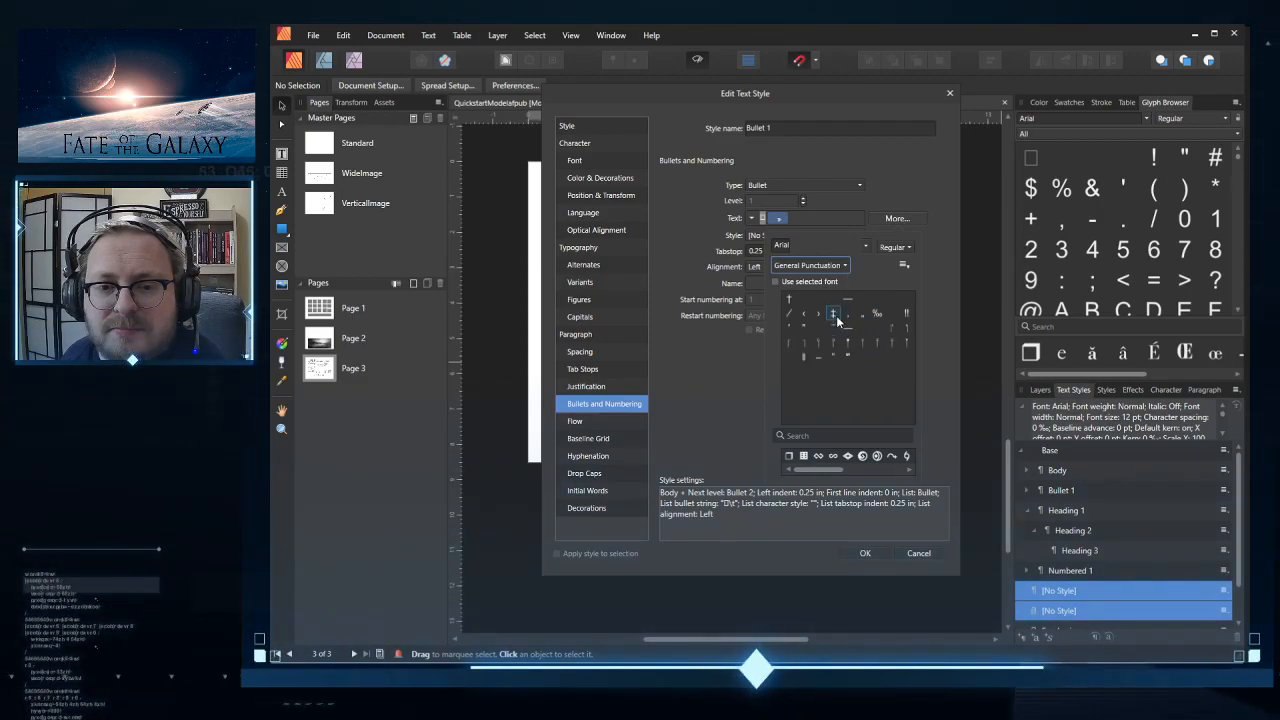
{"action": "left_click", "coordinate": [784, 247]}
{"action": "left_click", "coordinate": [937, 283]}
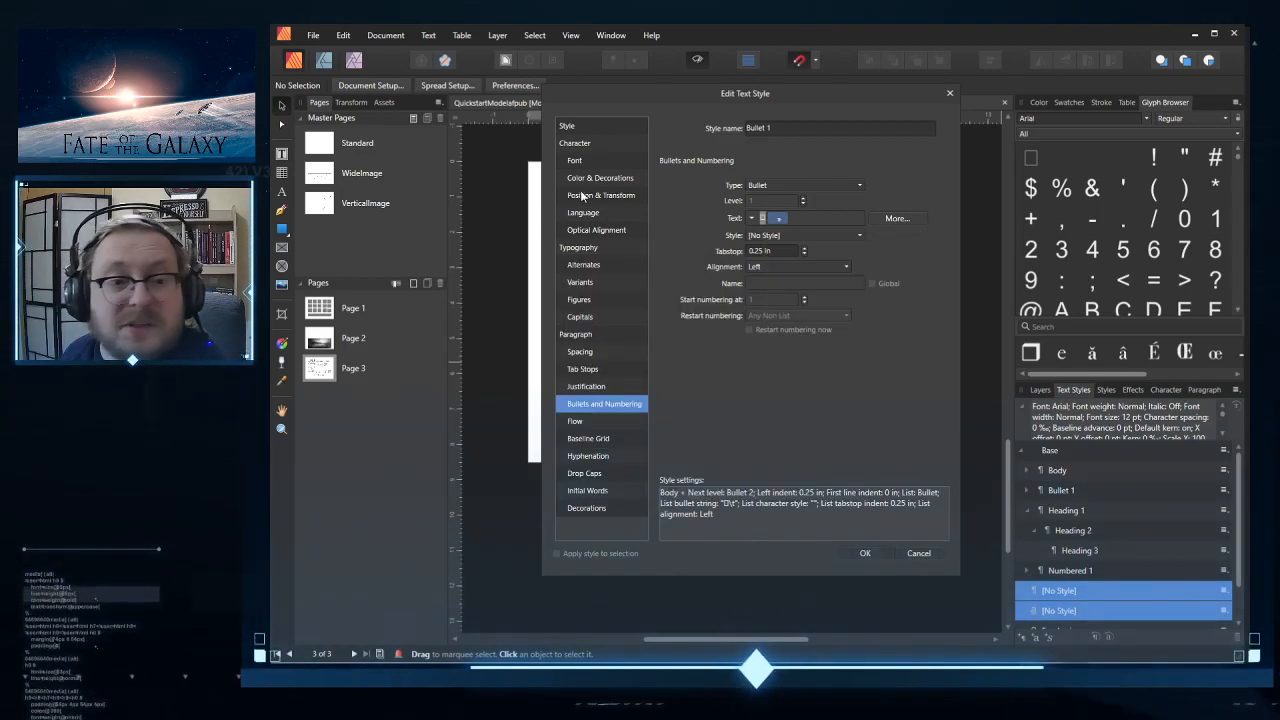
{"action": "left_click", "coordinate": [578, 127]}
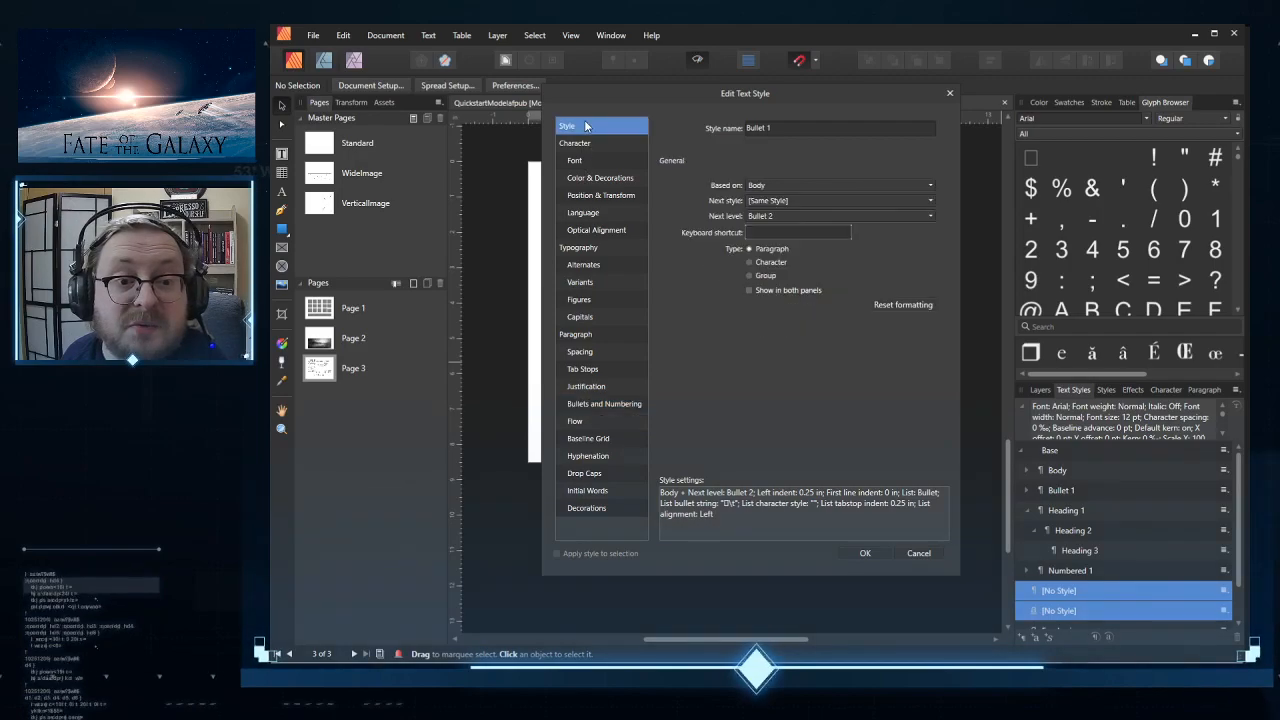
{"action": "left_click", "coordinate": [865, 553]}
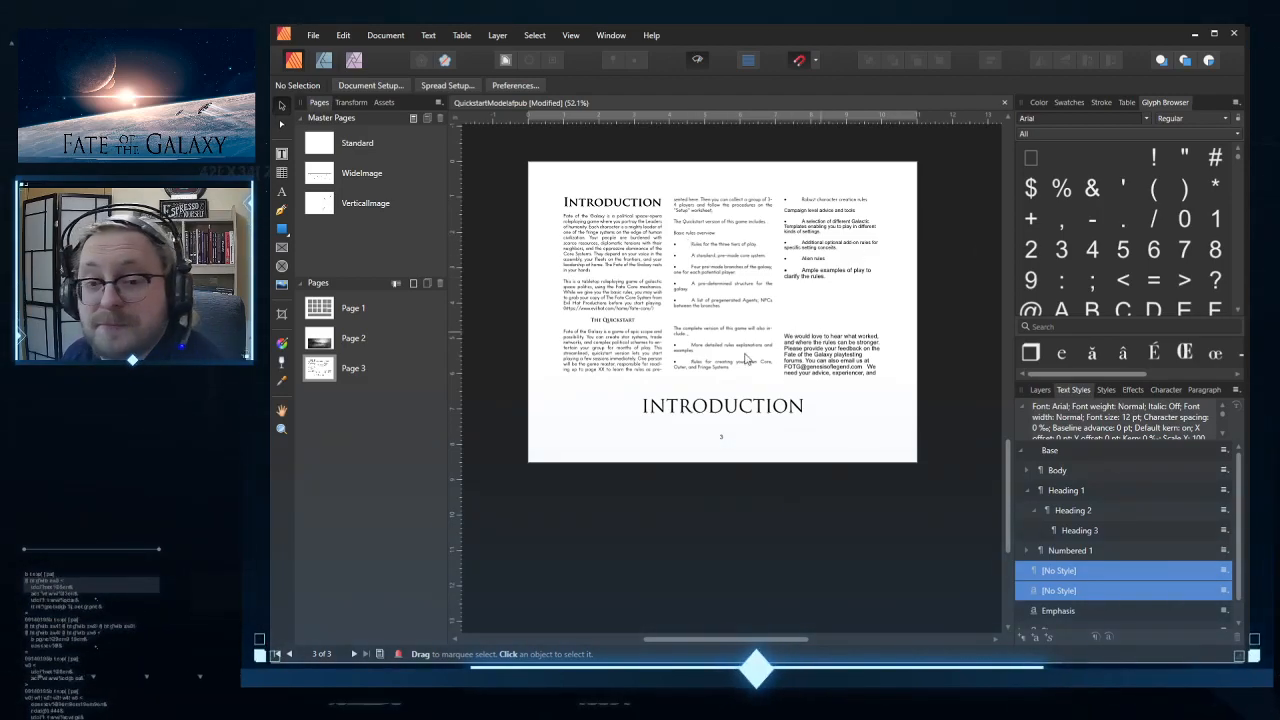
Step: Reopen the Bullet 1 style nested under Body, replace its bullet character with the preset Diamond, and apply the change
{"action": "left_click", "coordinate": [1075, 510]}
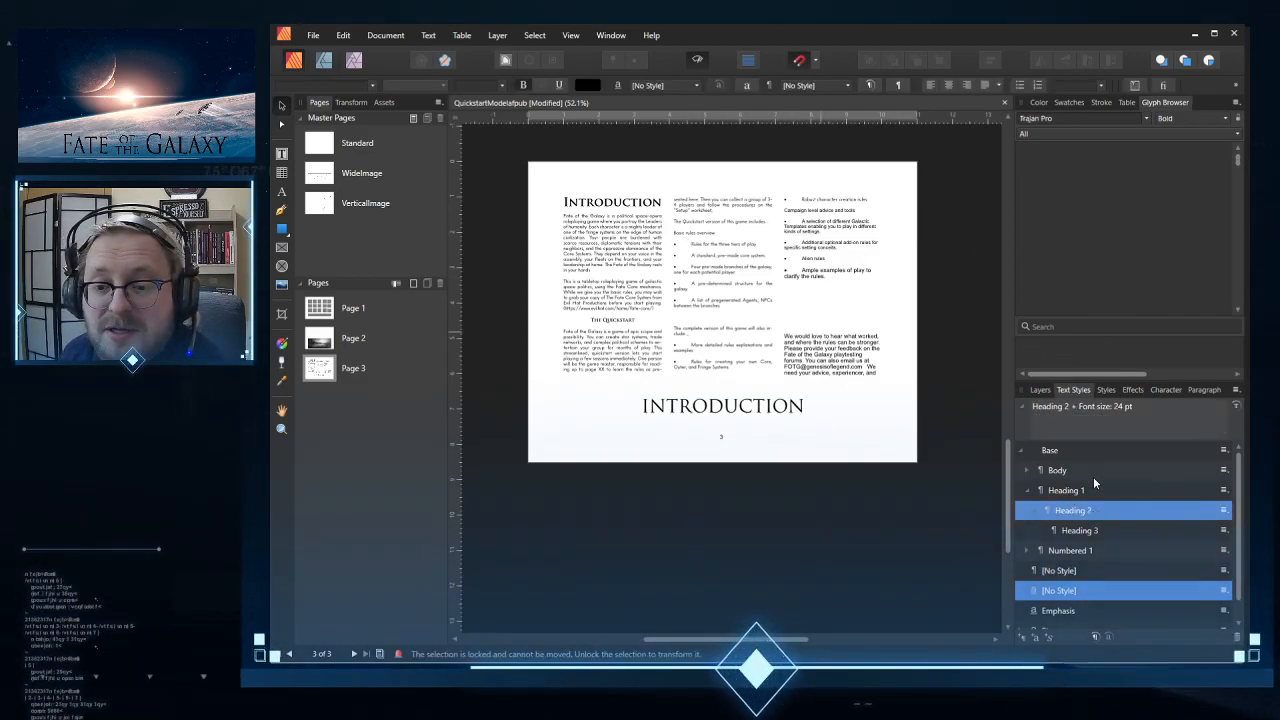
{"action": "left_click", "coordinate": [1031, 472]}
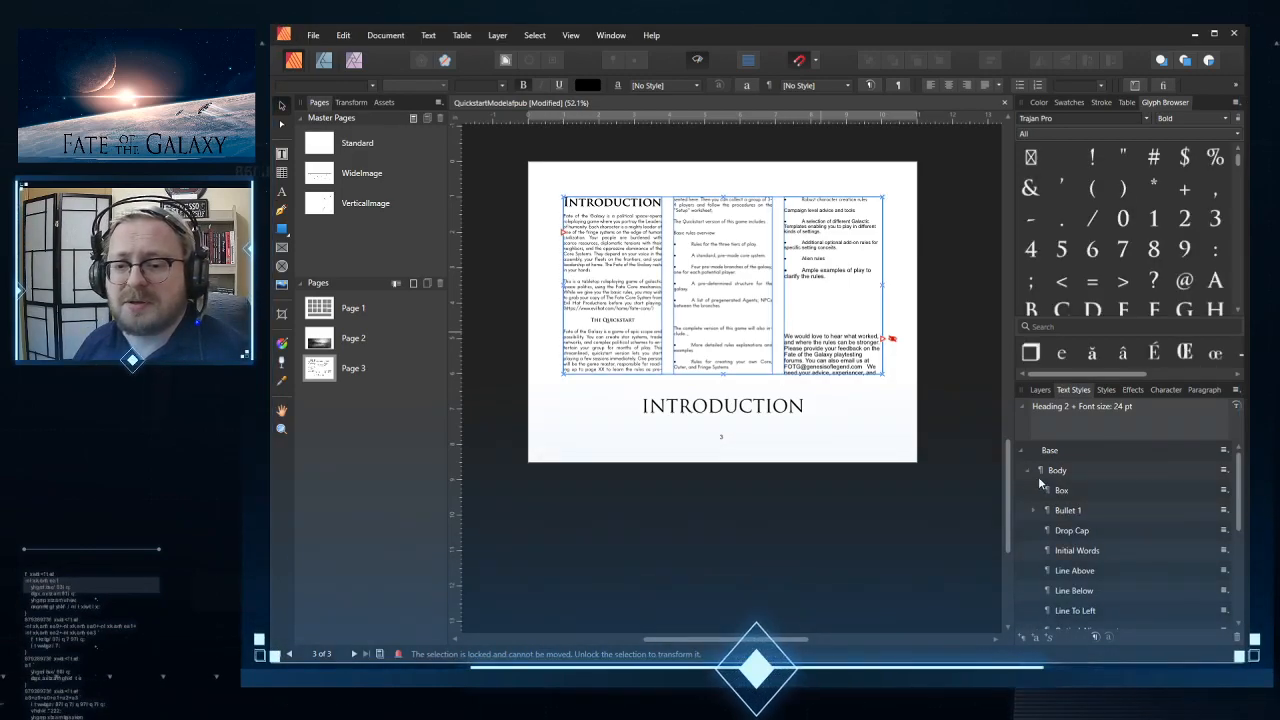
{"action": "right_click", "coordinate": [1068, 512]}
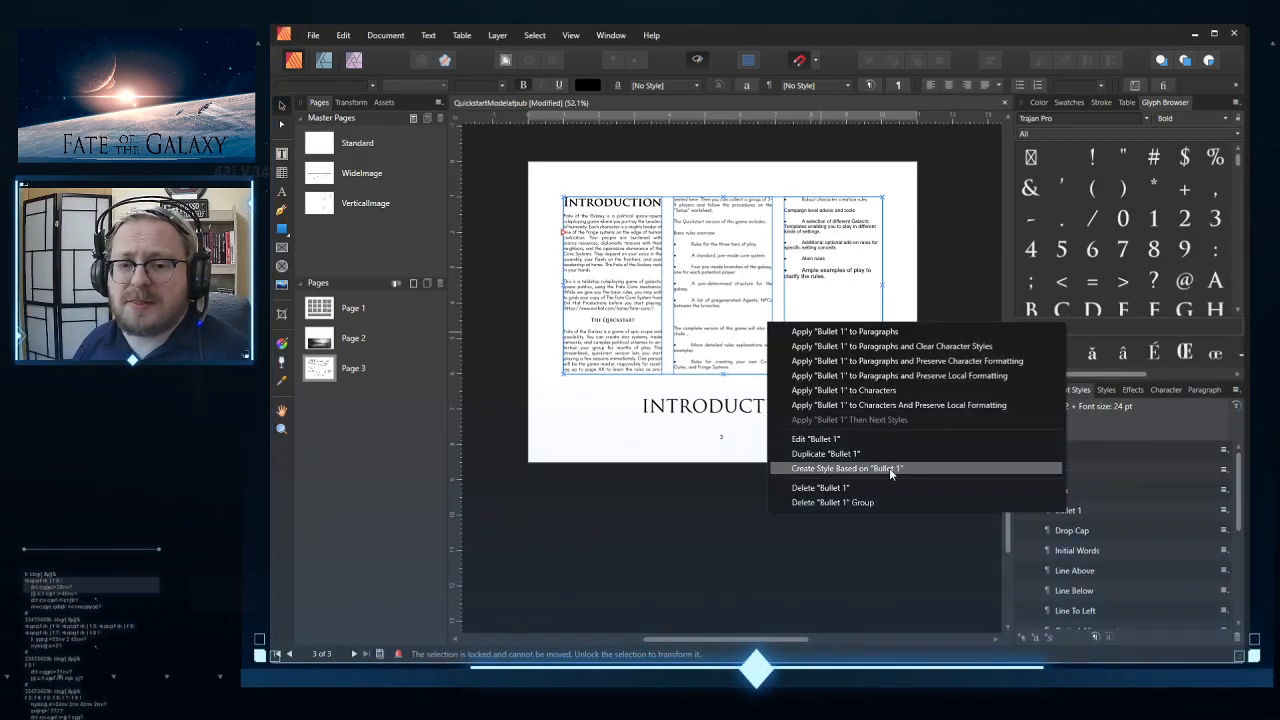
{"action": "left_click", "coordinate": [867, 437]}
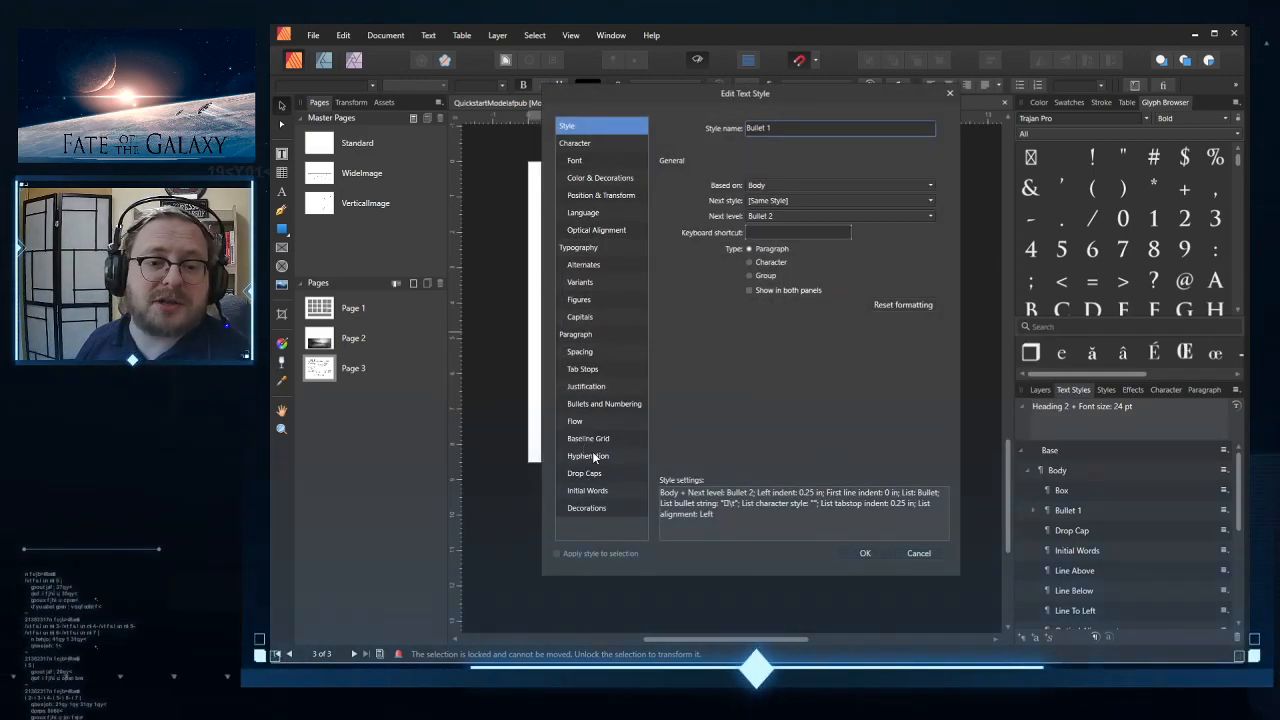
{"action": "left_click", "coordinate": [596, 403]}
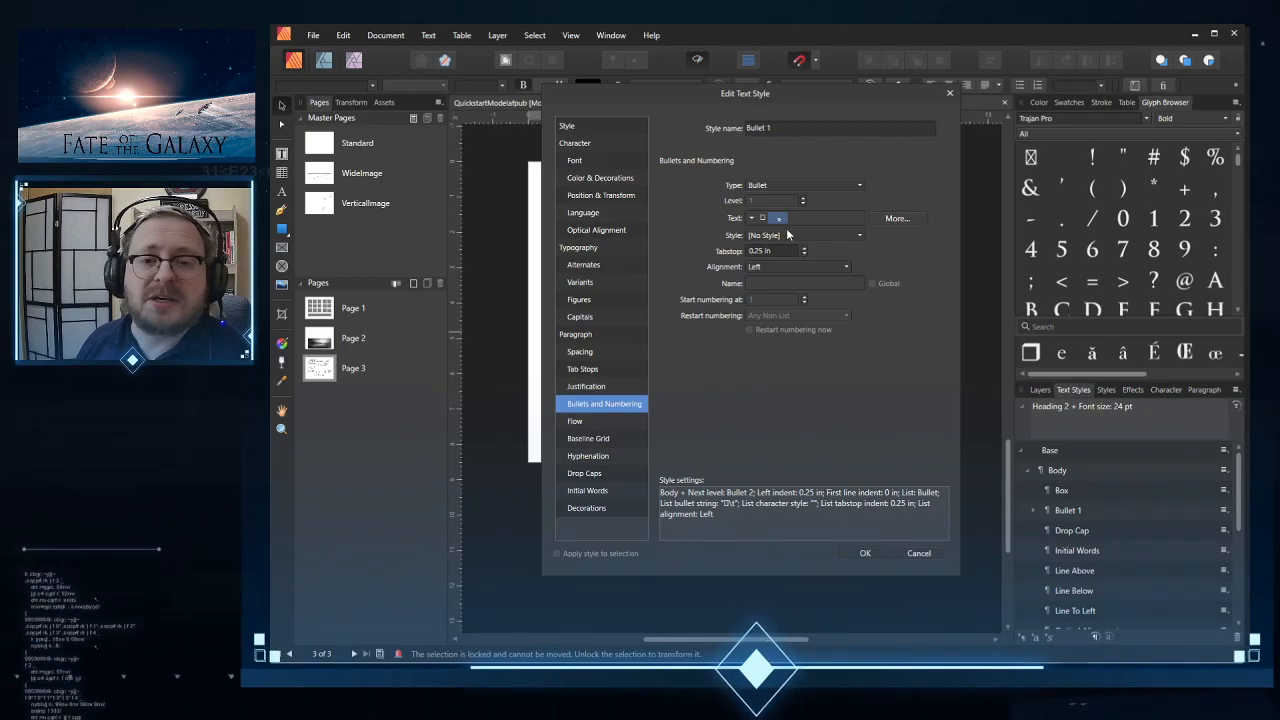
{"action": "key", "text": "BackSpace"}
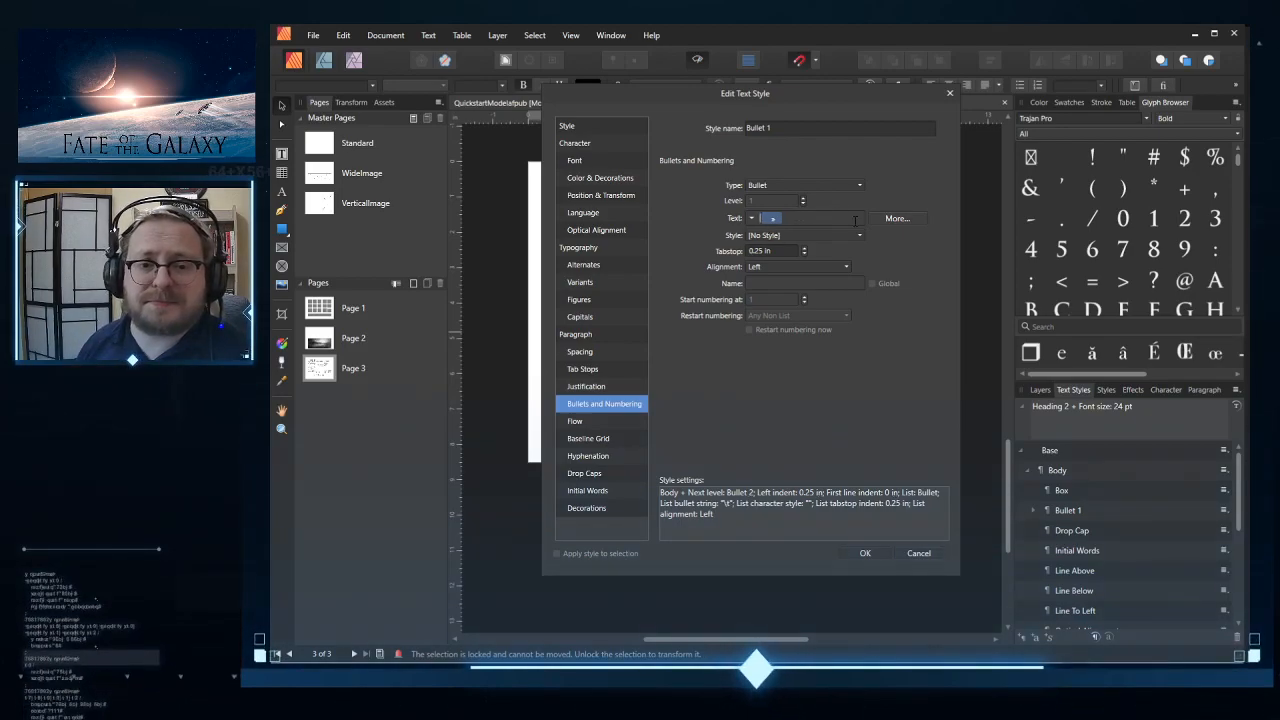
{"action": "left_click", "coordinate": [752, 218]}
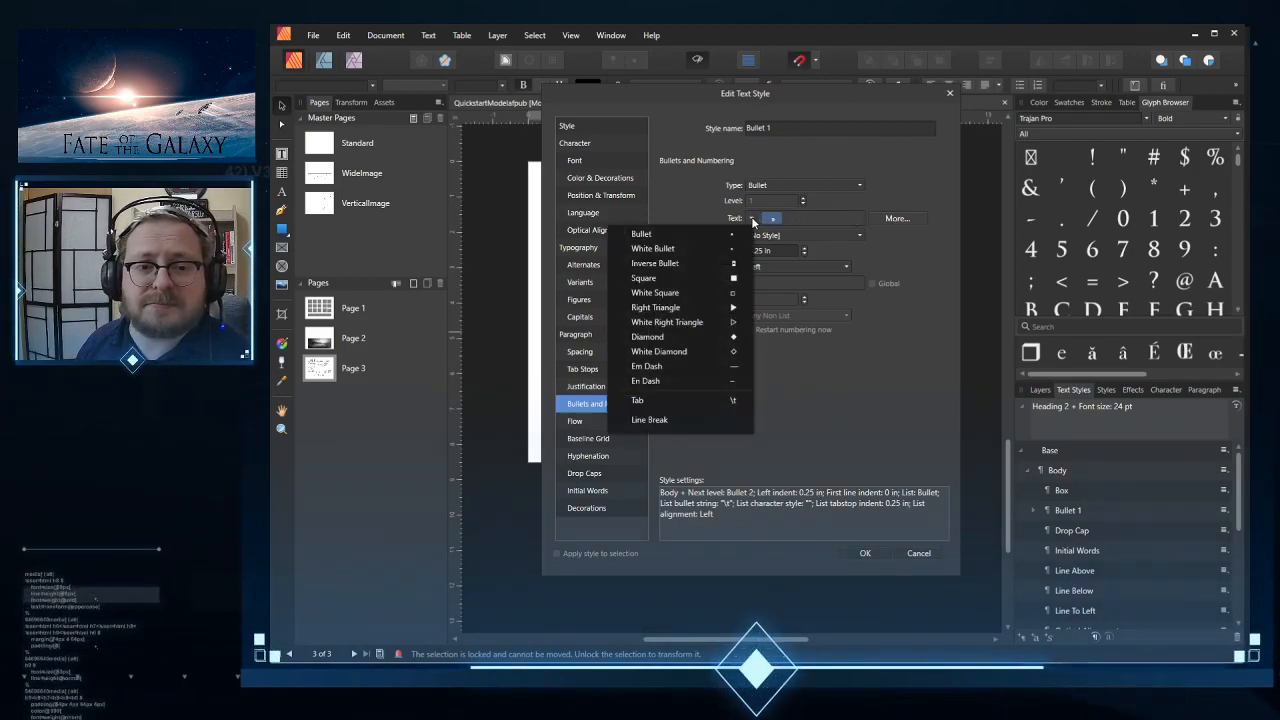
{"action": "left_click", "coordinate": [730, 337]}
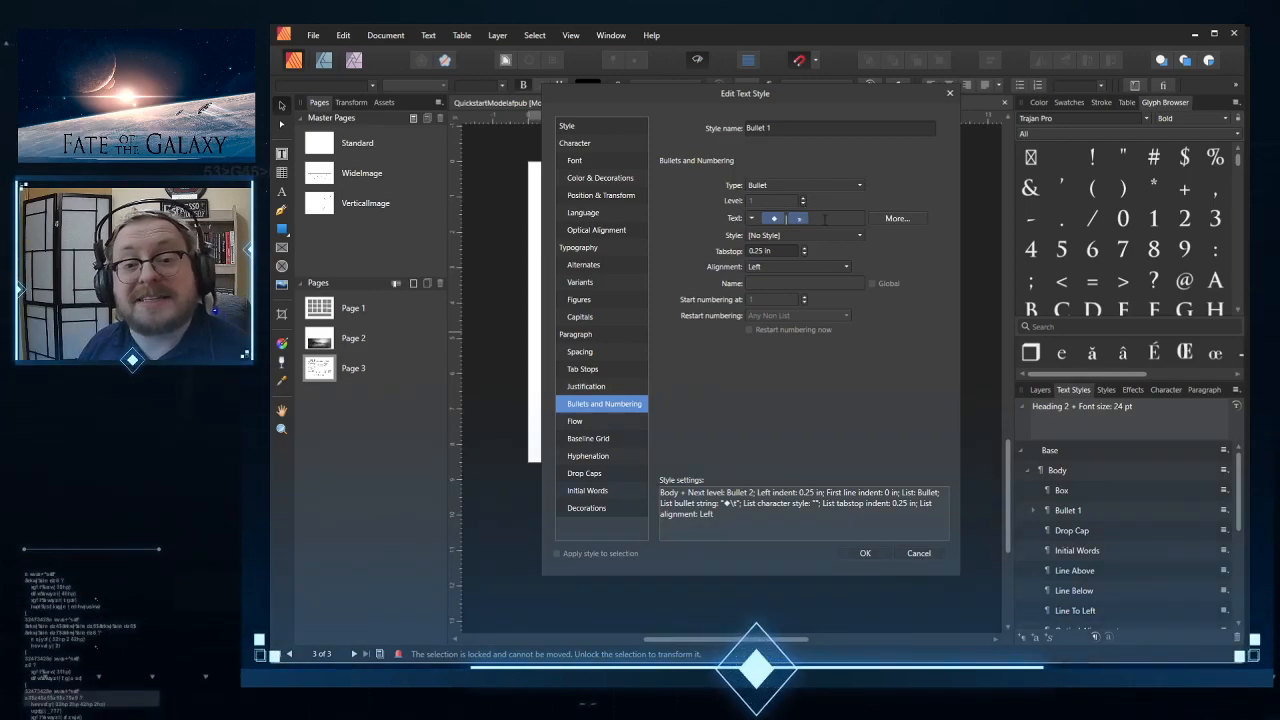
{"action": "left_click", "coordinate": [864, 551]}
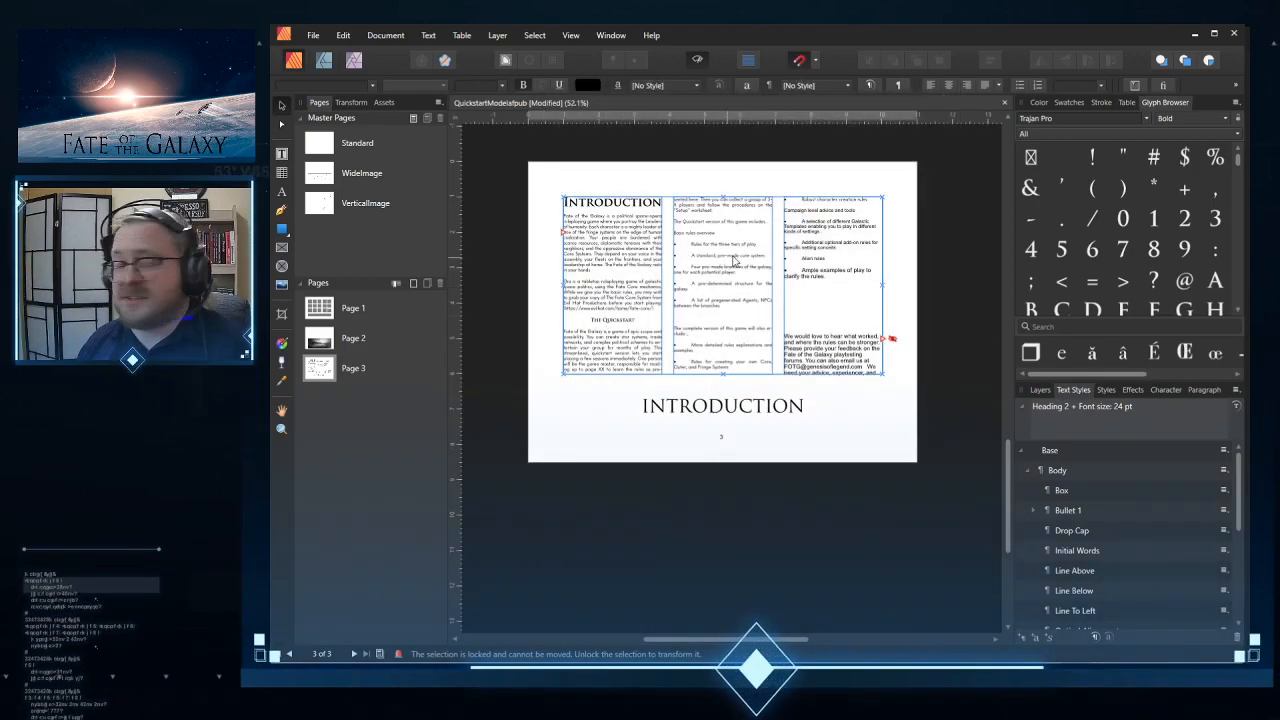
Step: Delete the typed bullets and tabs before "Rules for the three tiers of play." and "A standard, pre-made core system."
{"action": "scroll", "coordinate": [735, 260], "scroll_direction": "up", "scroll_amount": 3}
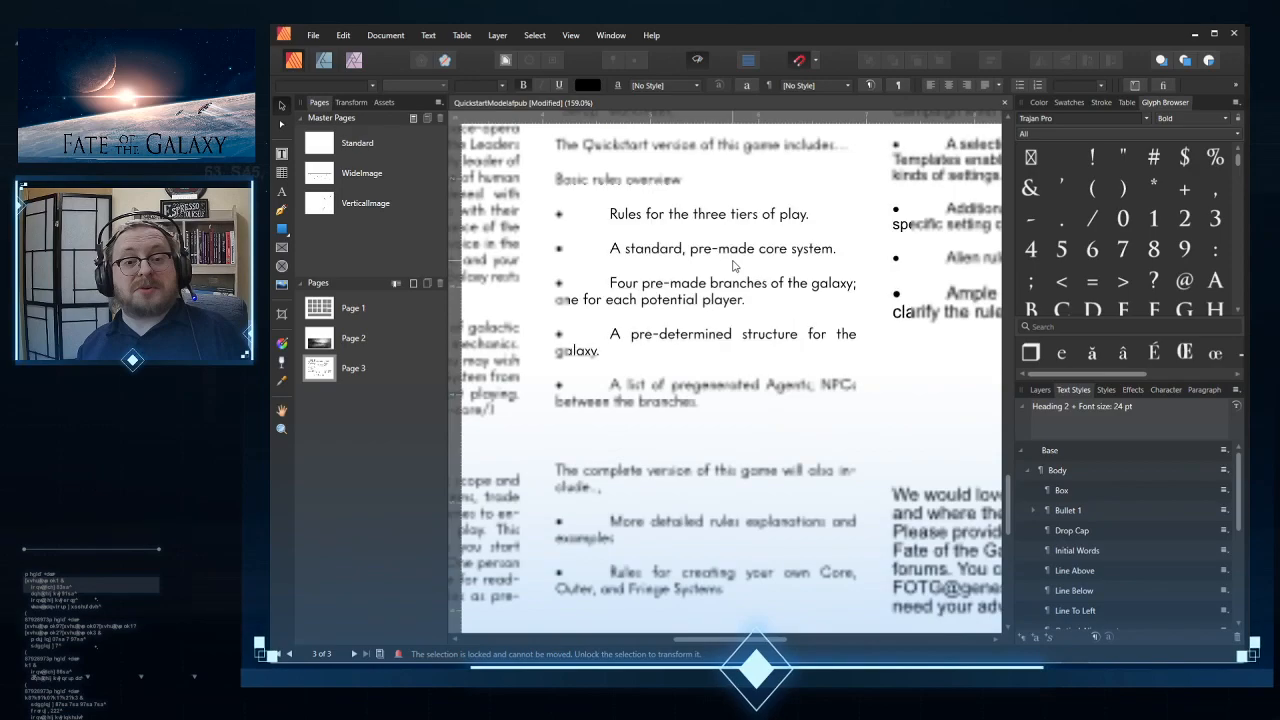
{"action": "double_click", "coordinate": [624, 246]}
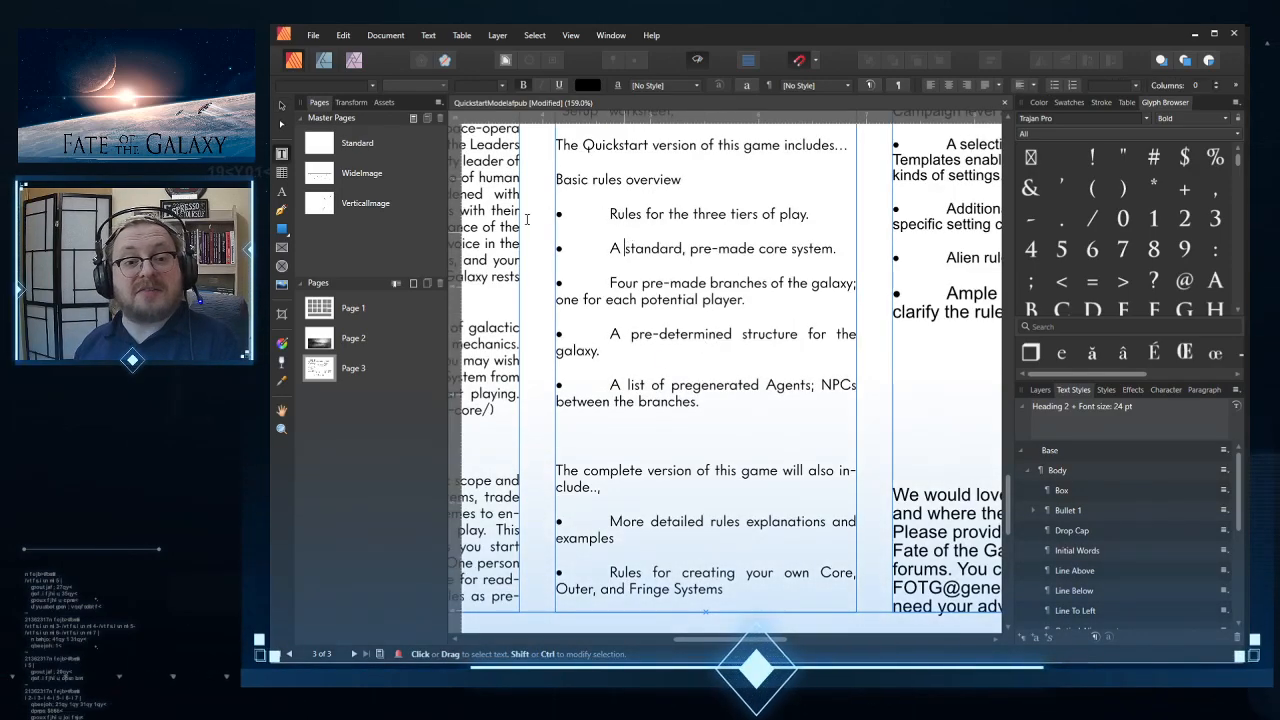
{"action": "double_click", "coordinate": [565, 213]}
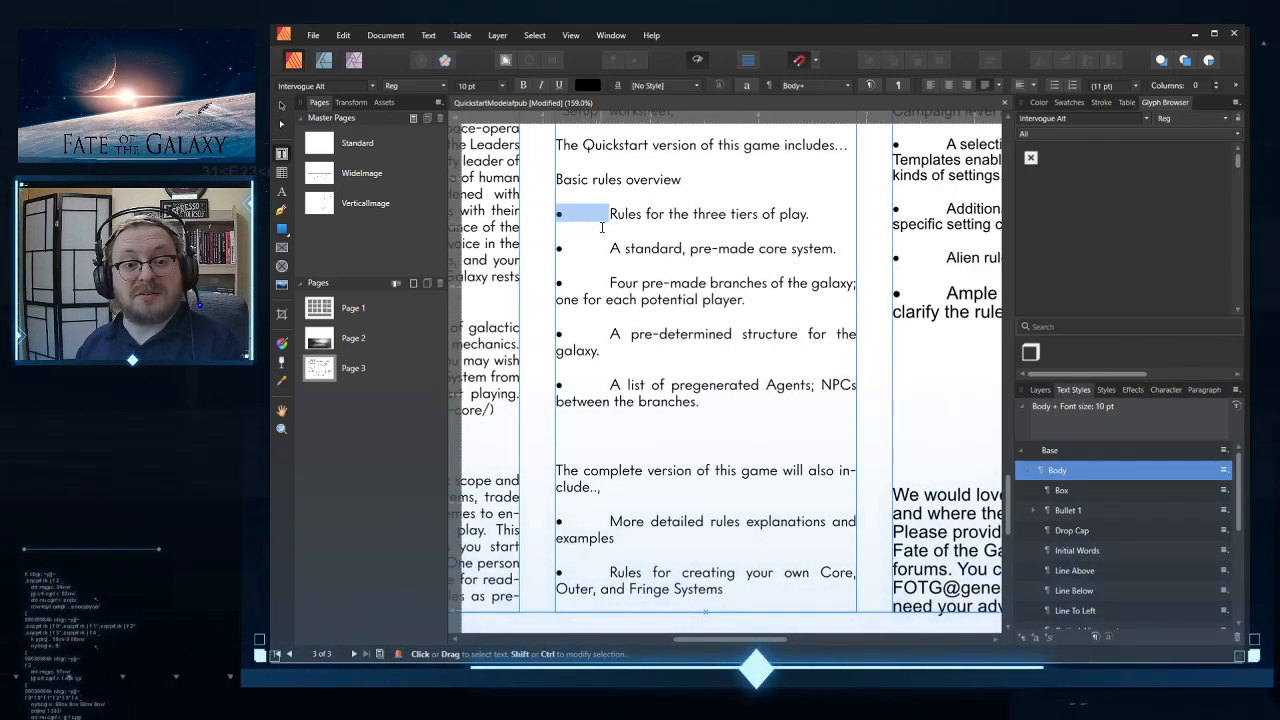
{"action": "key", "text": "Delete"}
{"action": "left_click_drag", "start_coordinate": [610, 248], "coordinate": [552, 250]}
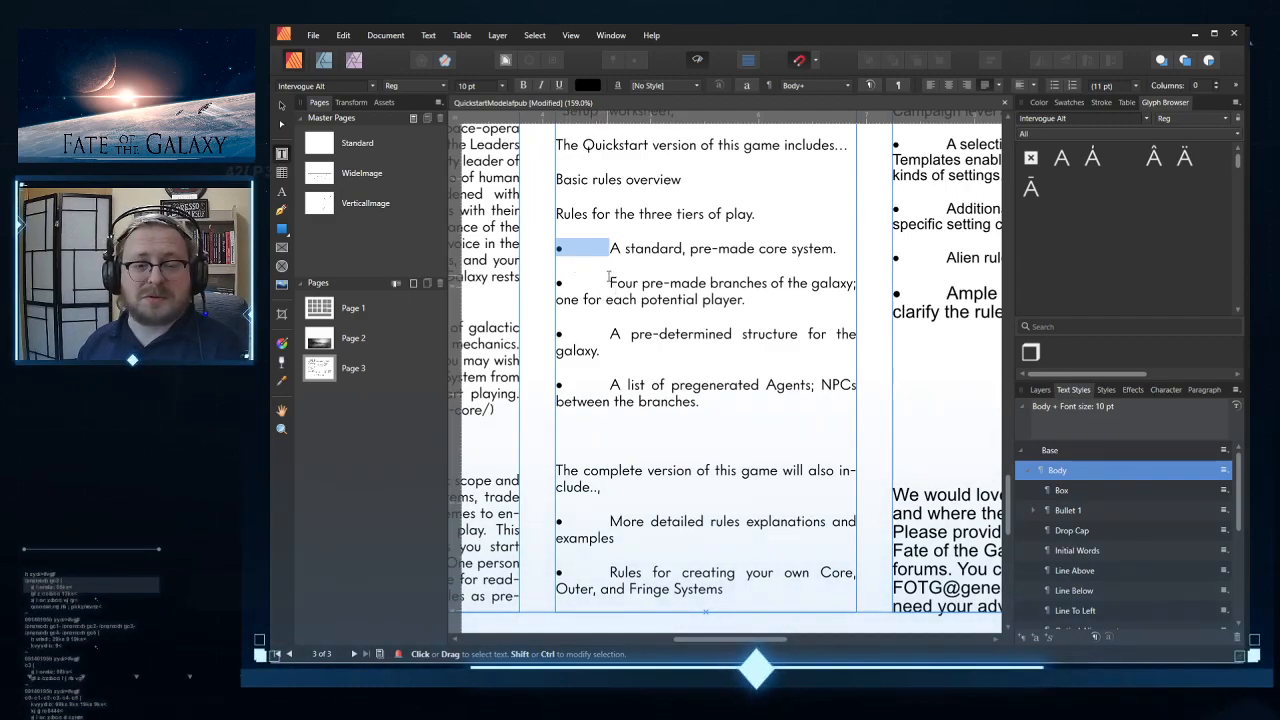
{"action": "key", "text": "Delete"}
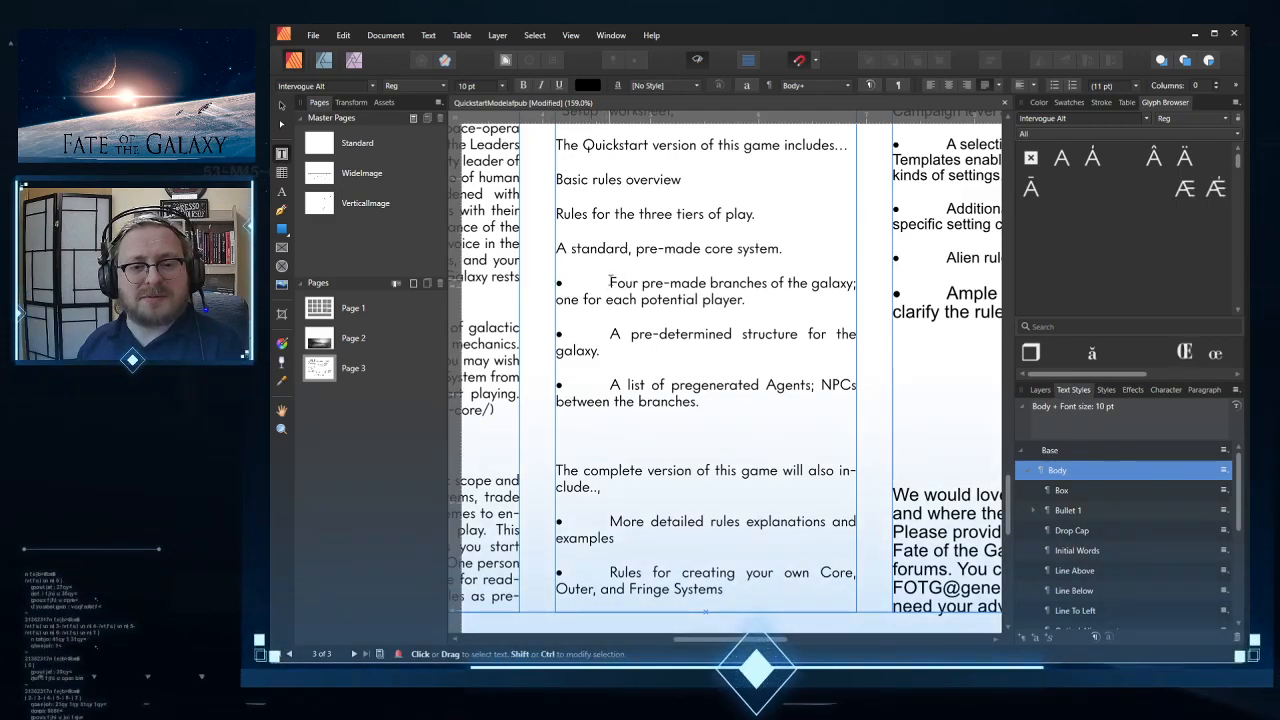
Step: Delete the typed bullets and tabs before the "Four pre-made branches of the galaxy" and "A pre-determined structure for the galaxy" lines
{"action": "left_click_drag", "start_coordinate": [609, 282], "coordinate": [558, 283]}
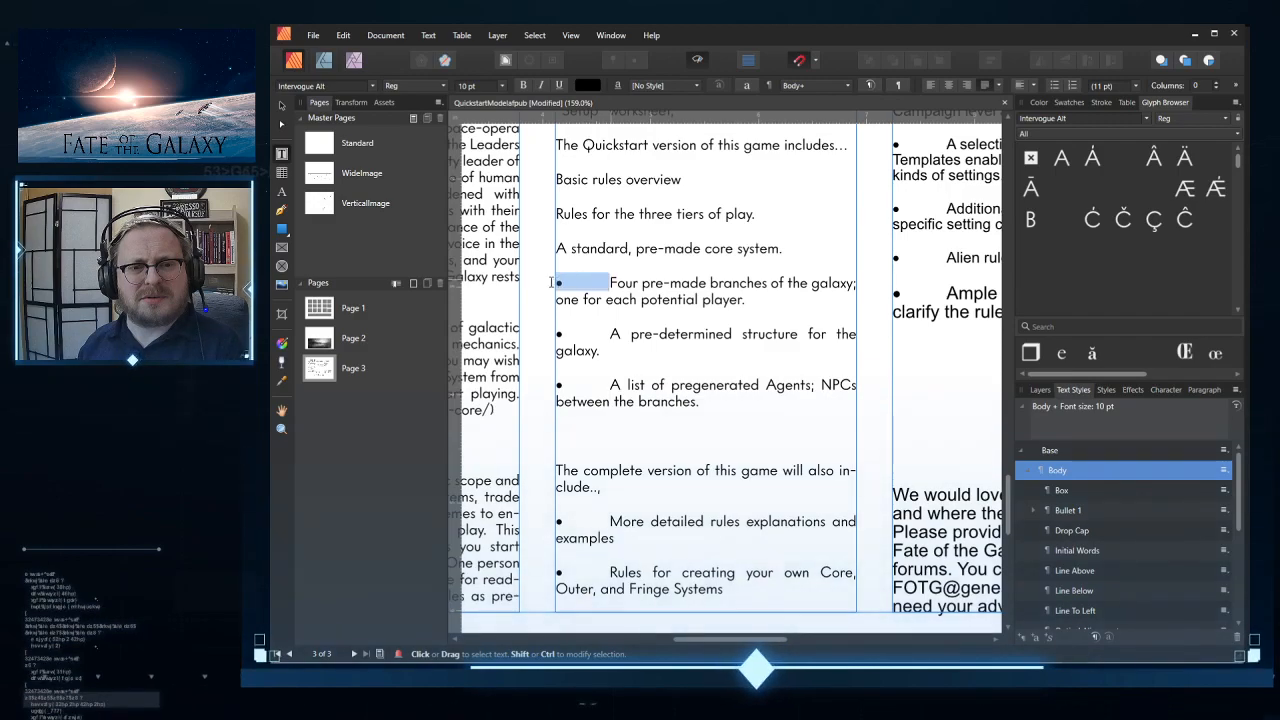
{"action": "key", "text": "BackSpace"}
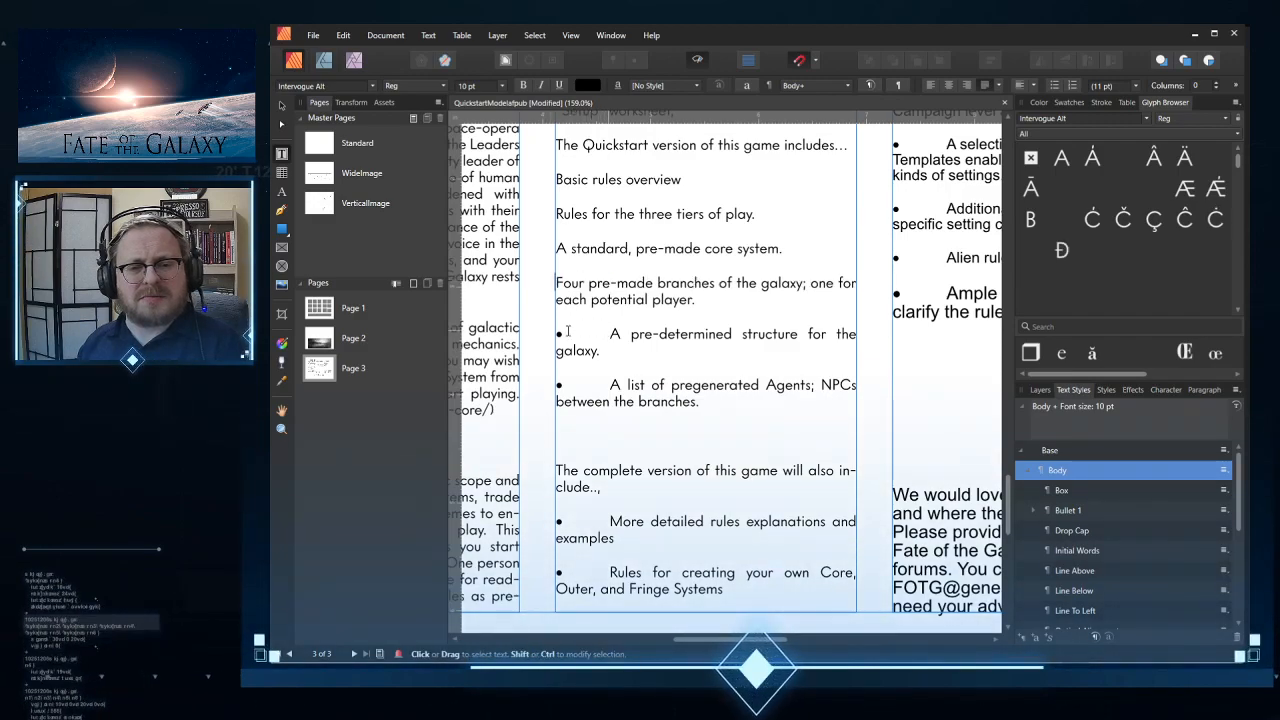
{"action": "double_click", "coordinate": [564, 330]}
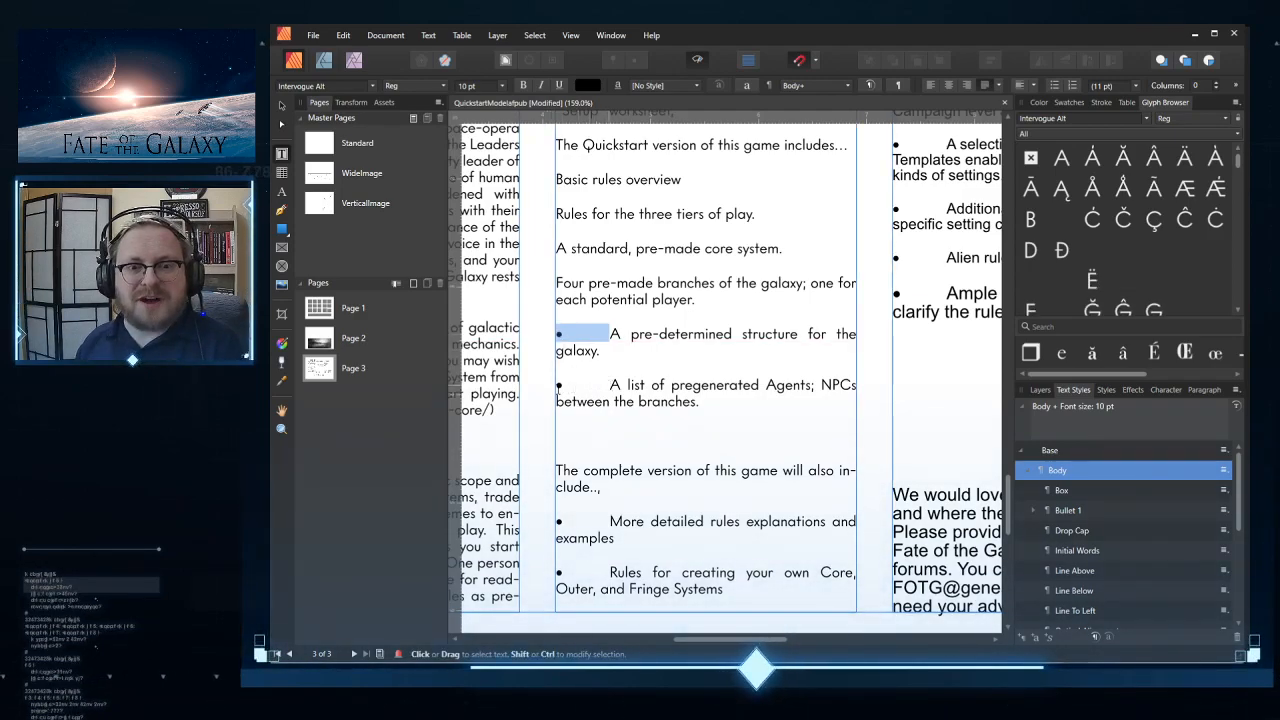
{"action": "key", "text": "Delete"}
Step: Delete the typed bullet and tab before "A list of pregenerated Agents; NPCs between the branches."
{"action": "double_click", "coordinate": [558, 387]}
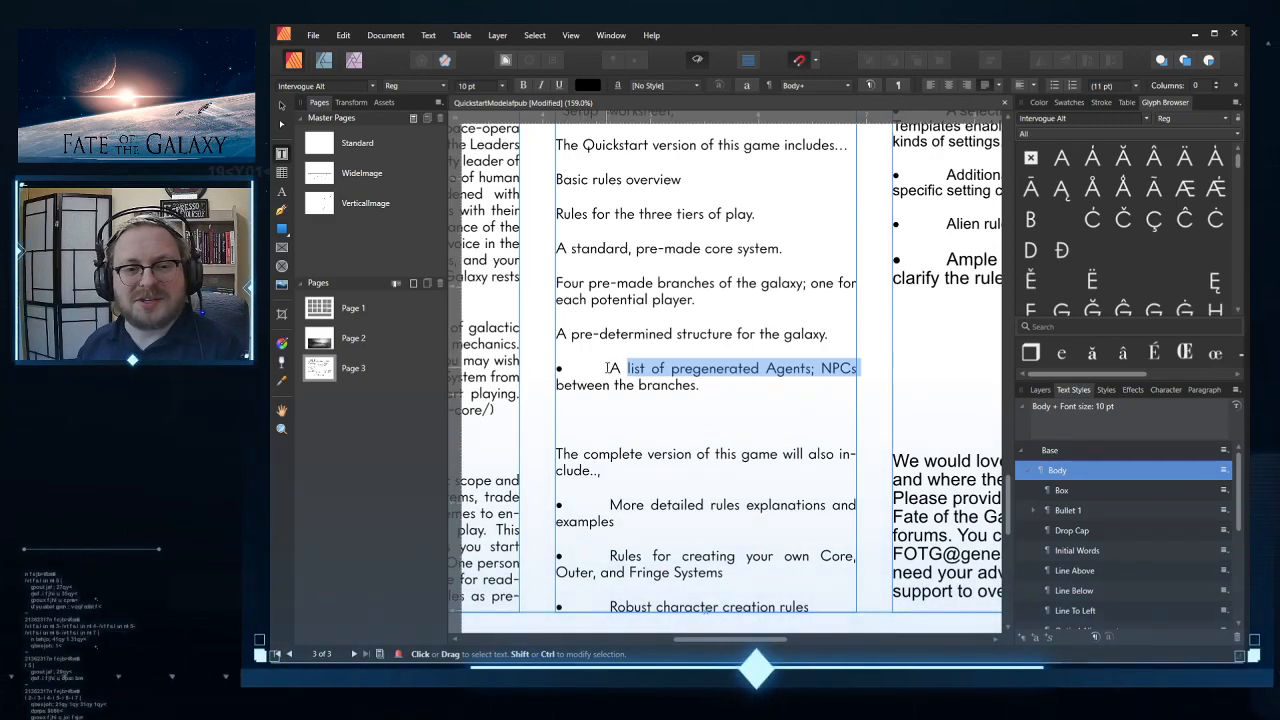
{"action": "left_click", "coordinate": [612, 368]}
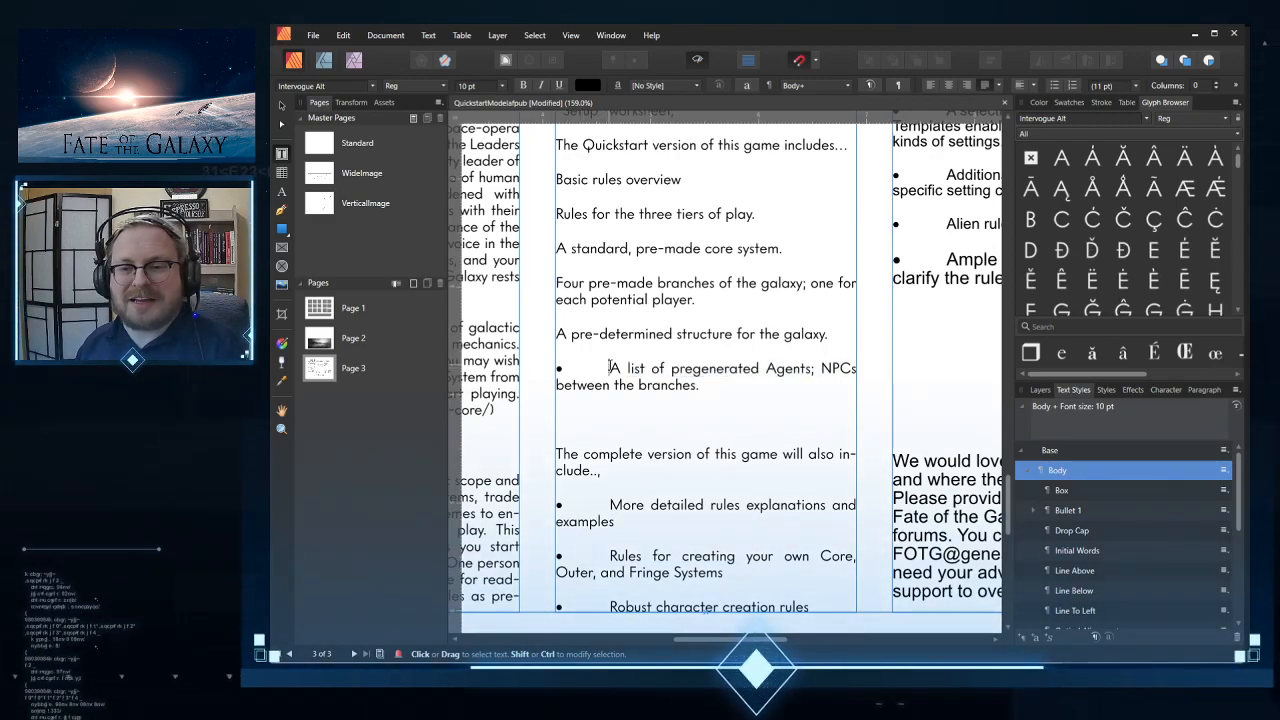
{"action": "left_click", "coordinate": [548, 370], "text": "shift"}
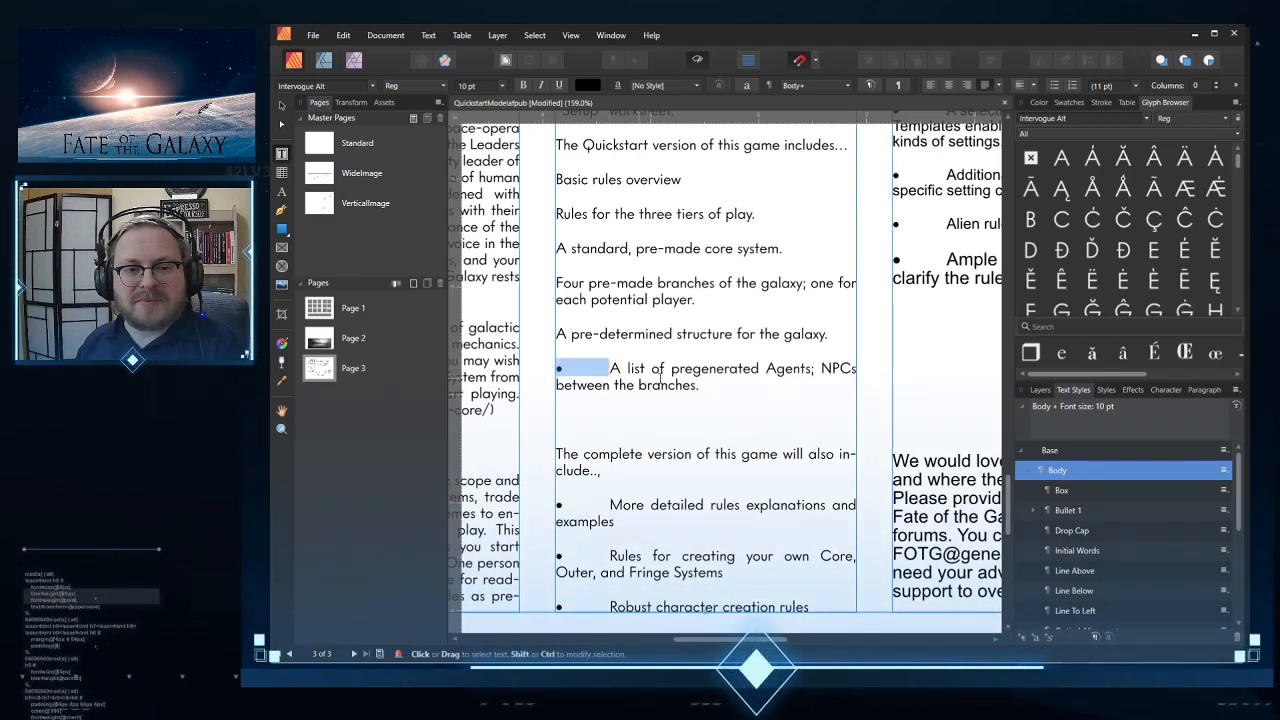
{"action": "key", "text": "BackSpace"}
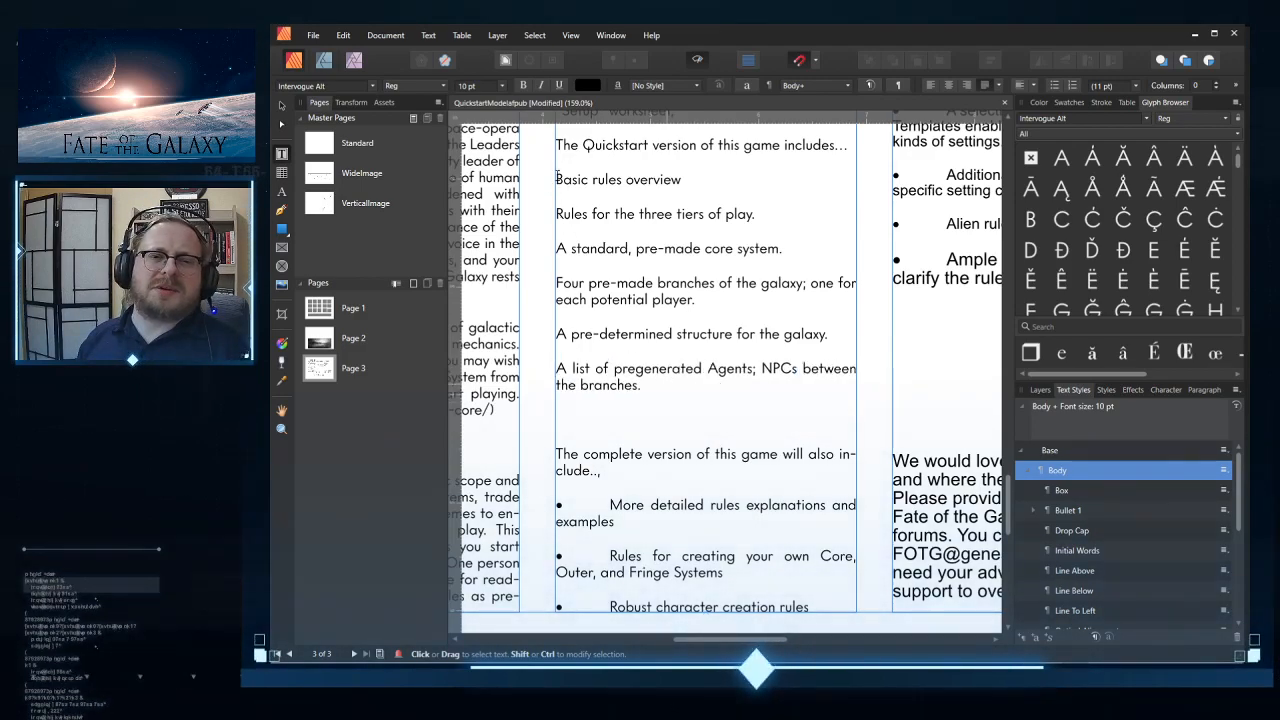
Step: Apply the Bullet 1 style to the six list lines from "Basic rules overview" through "A list of pregenerated Agents"
{"action": "left_click_drag", "start_coordinate": [557, 178], "coordinate": [641, 386]}
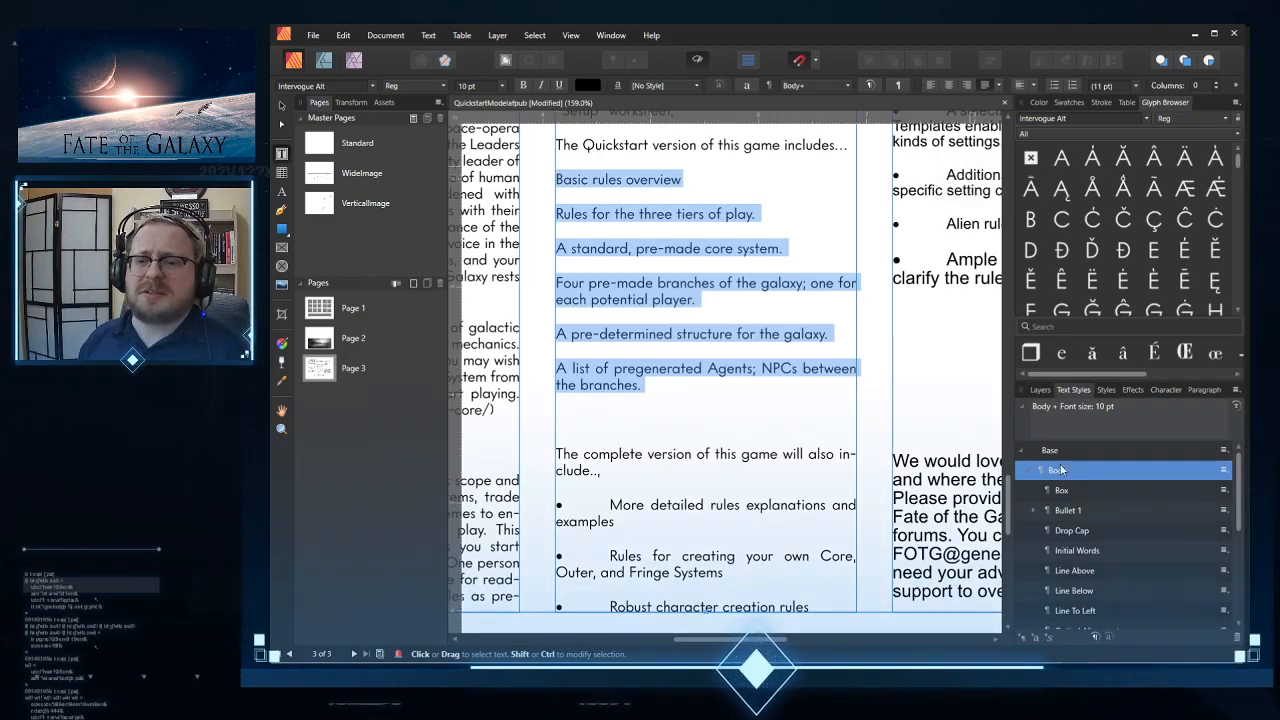
{"action": "left_click", "coordinate": [1069, 511]}
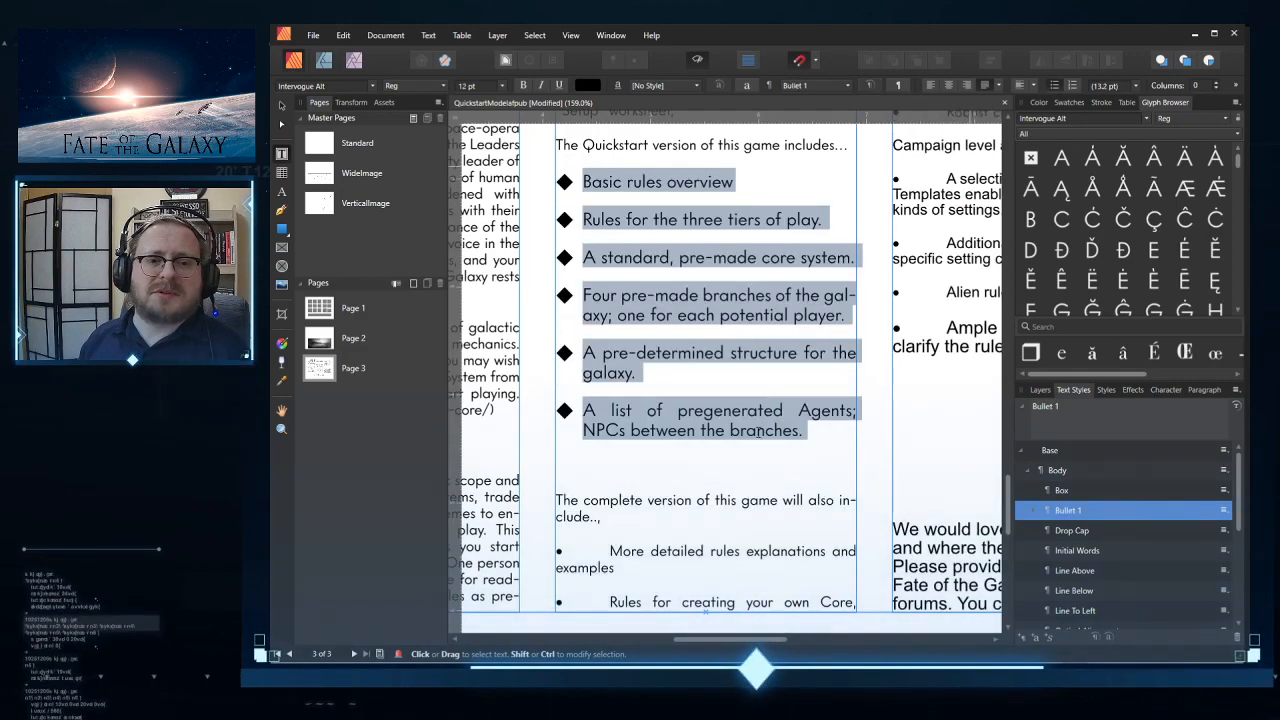
{"action": "key", "text": "Left"}
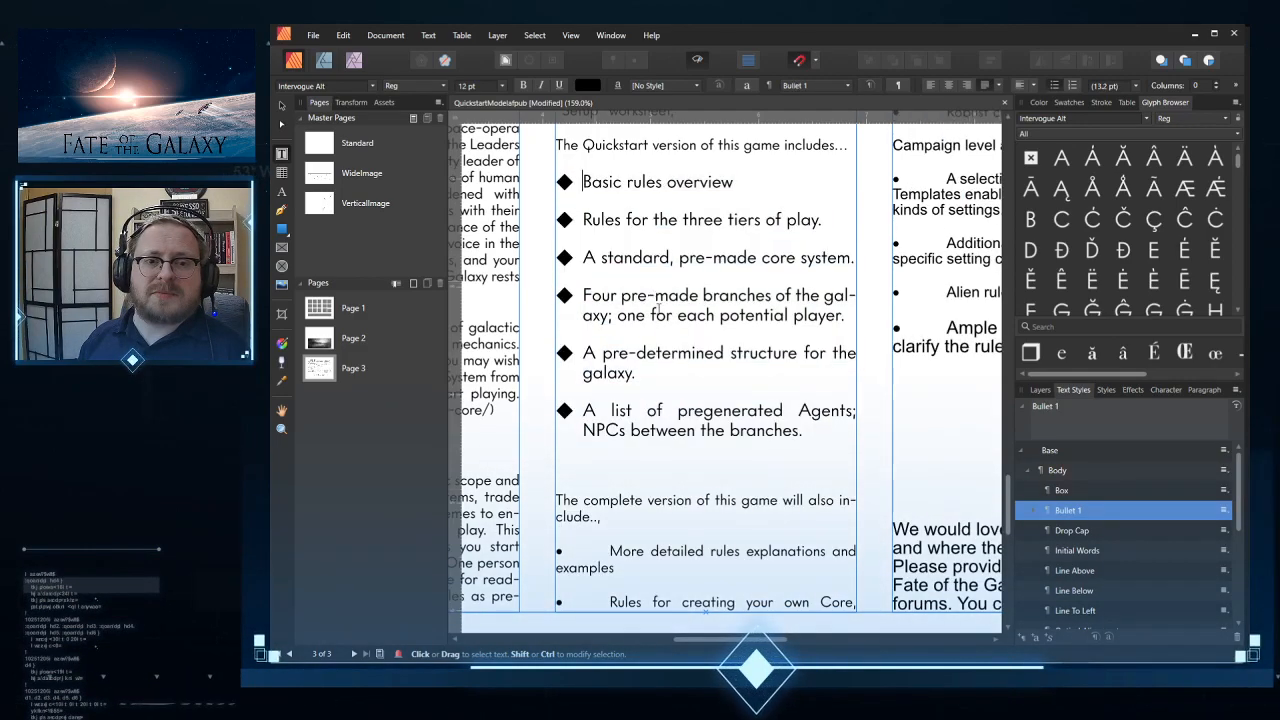
{"action": "key", "text": "Down"}
{"action": "key", "text": "Down"}
{"action": "key", "text": "Down"}
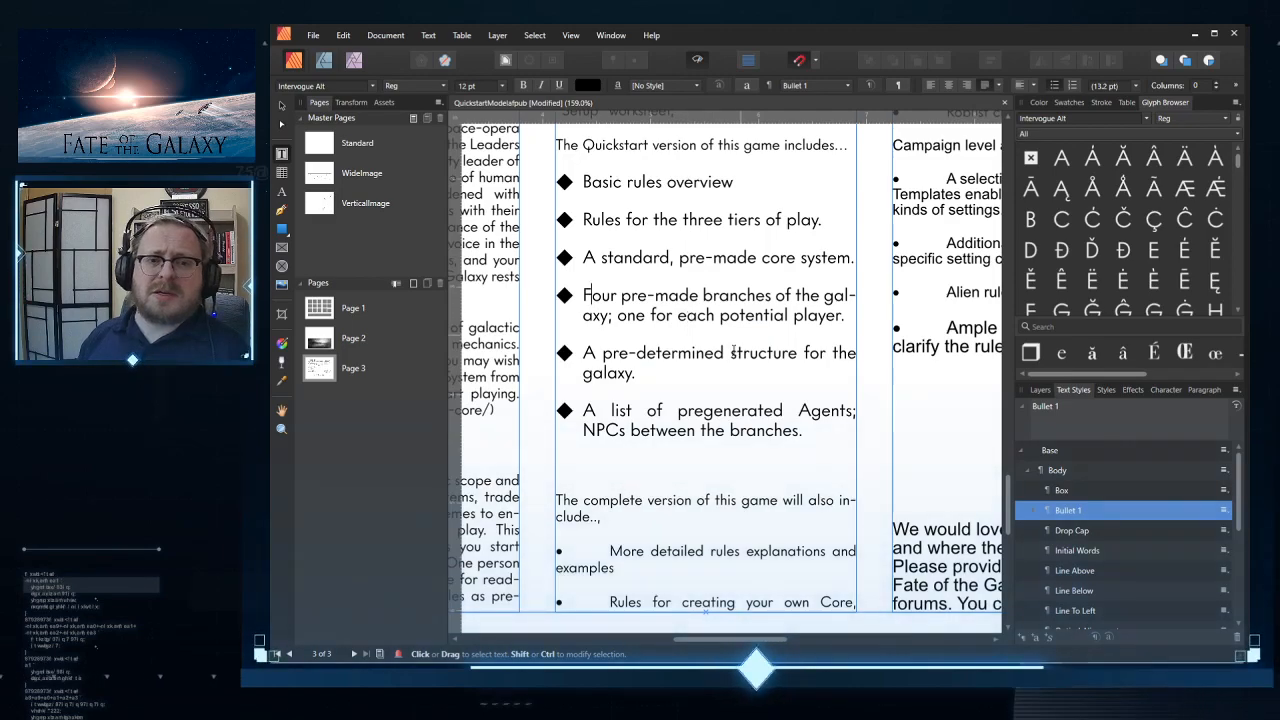
Step: Compare the body text with the bulleted lines, and edit the Bullet 1 style to a font size of 10 pt
{"action": "scroll", "coordinate": [684, 338], "scroll_direction": "up", "scroll_amount": 3}
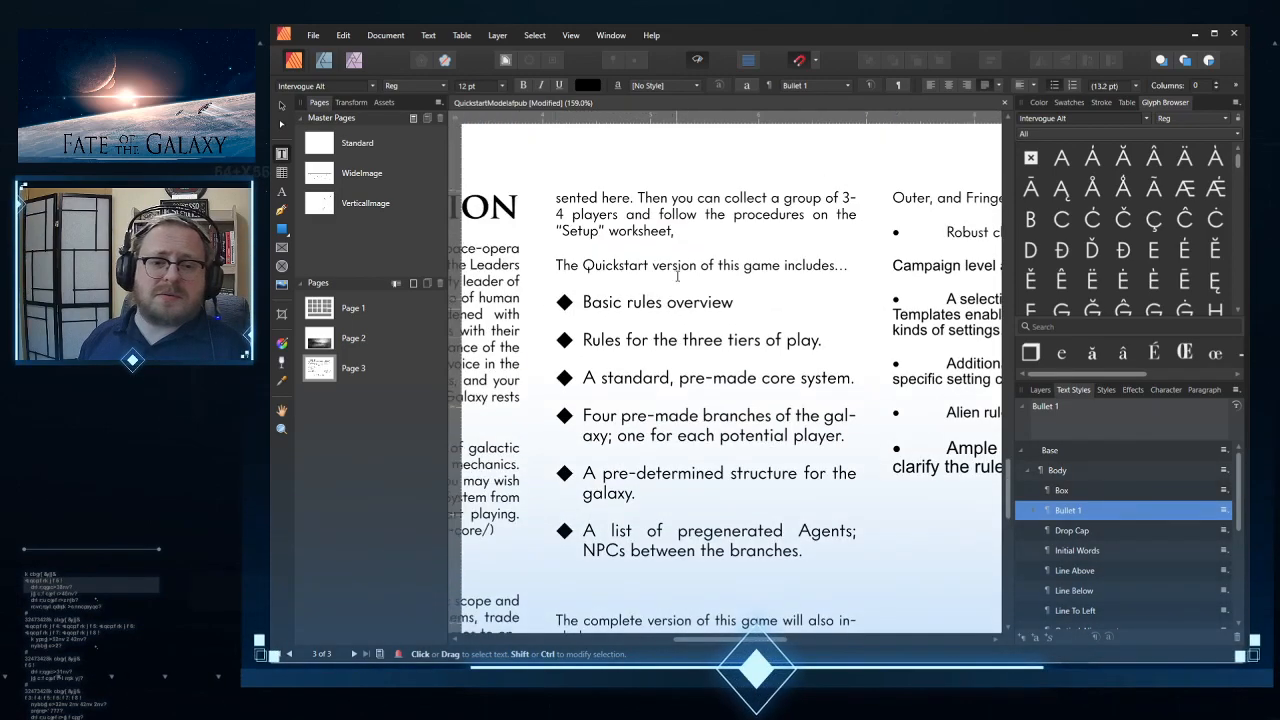
{"action": "left_click", "coordinate": [651, 214]}
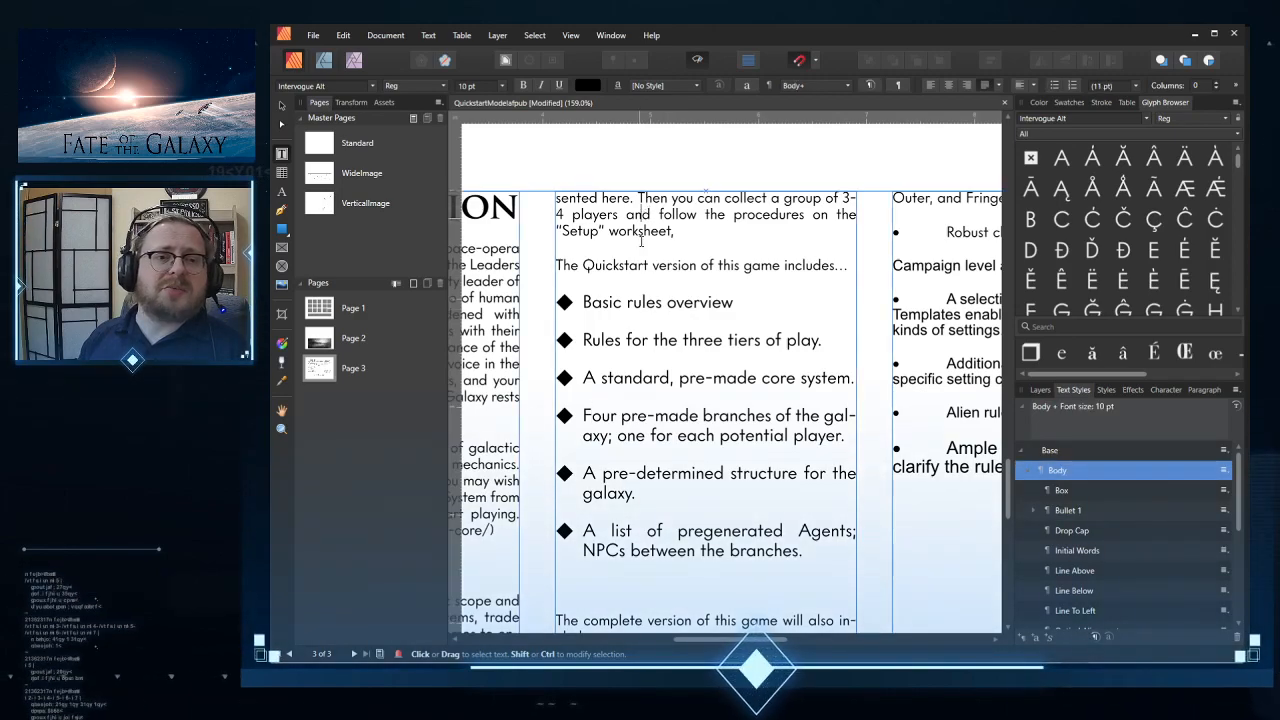
{"action": "left_click", "coordinate": [678, 340]}
{"action": "double_click", "coordinate": [666, 340]}
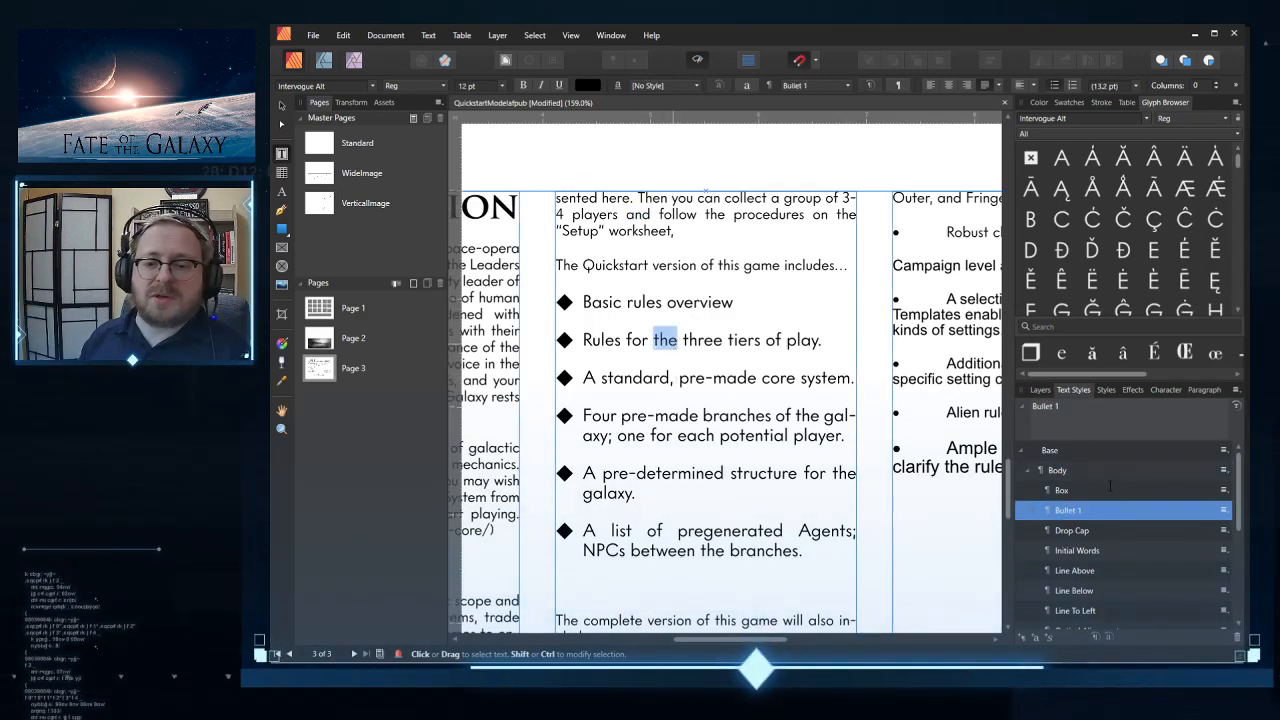
{"action": "right_click", "coordinate": [1078, 511]}
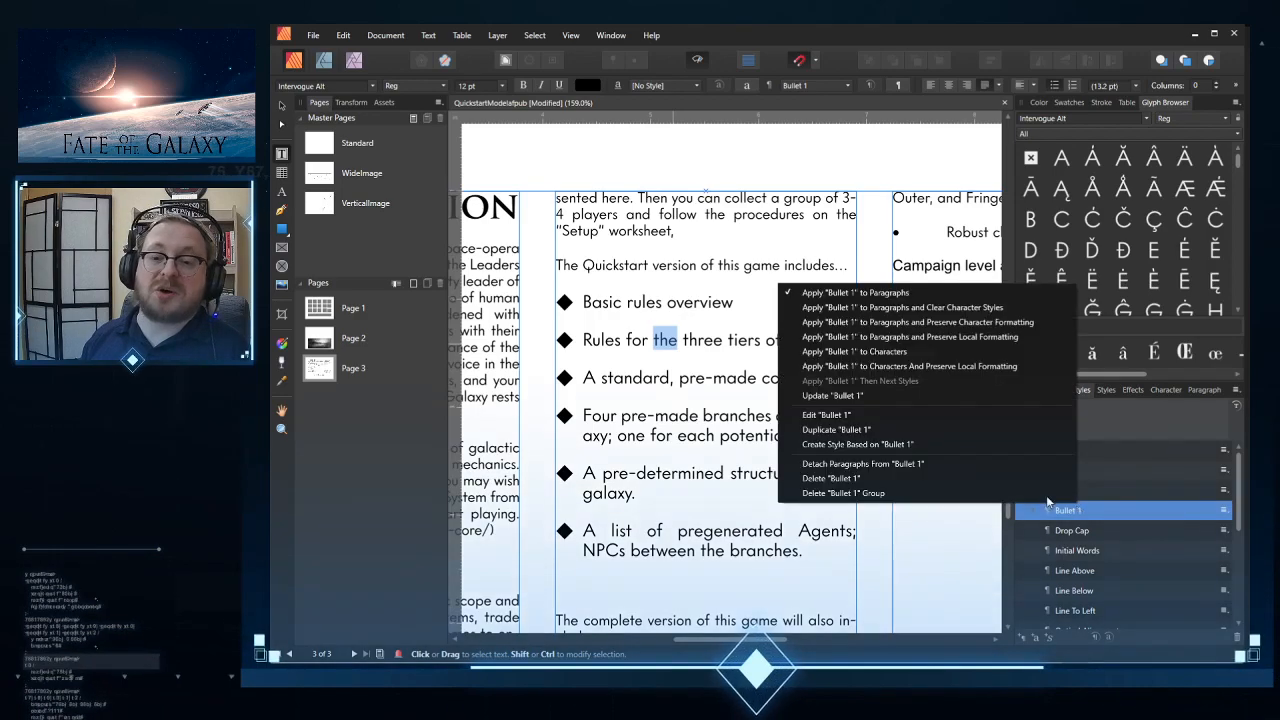
{"action": "left_click", "coordinate": [909, 415]}
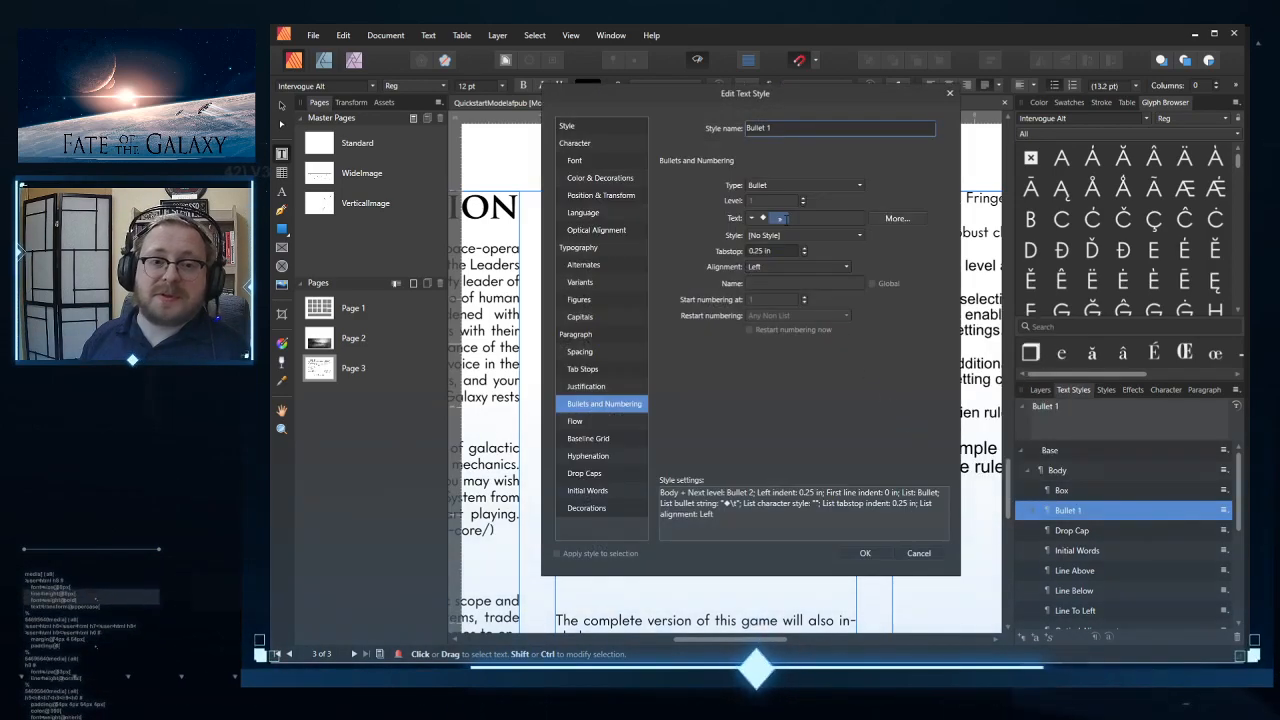
{"action": "left_click", "coordinate": [580, 129]}
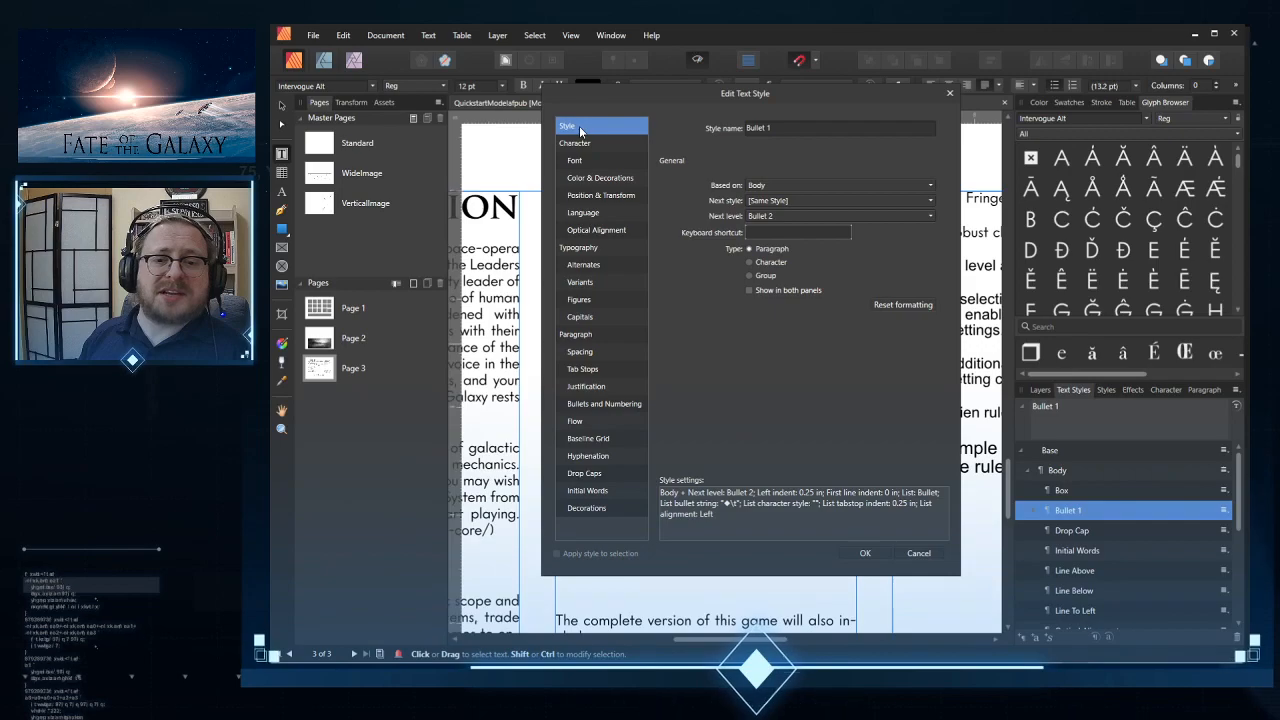
{"action": "left_click", "coordinate": [576, 143]}
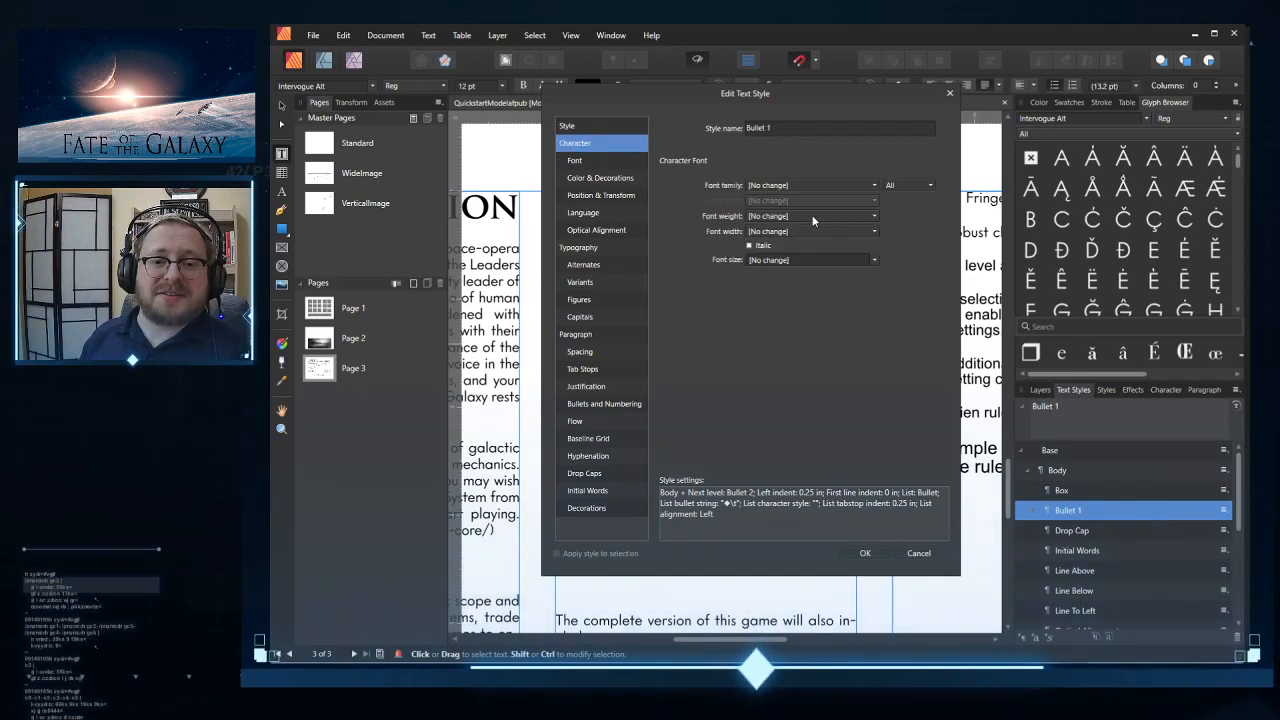
{"action": "left_click", "coordinate": [803, 259]}
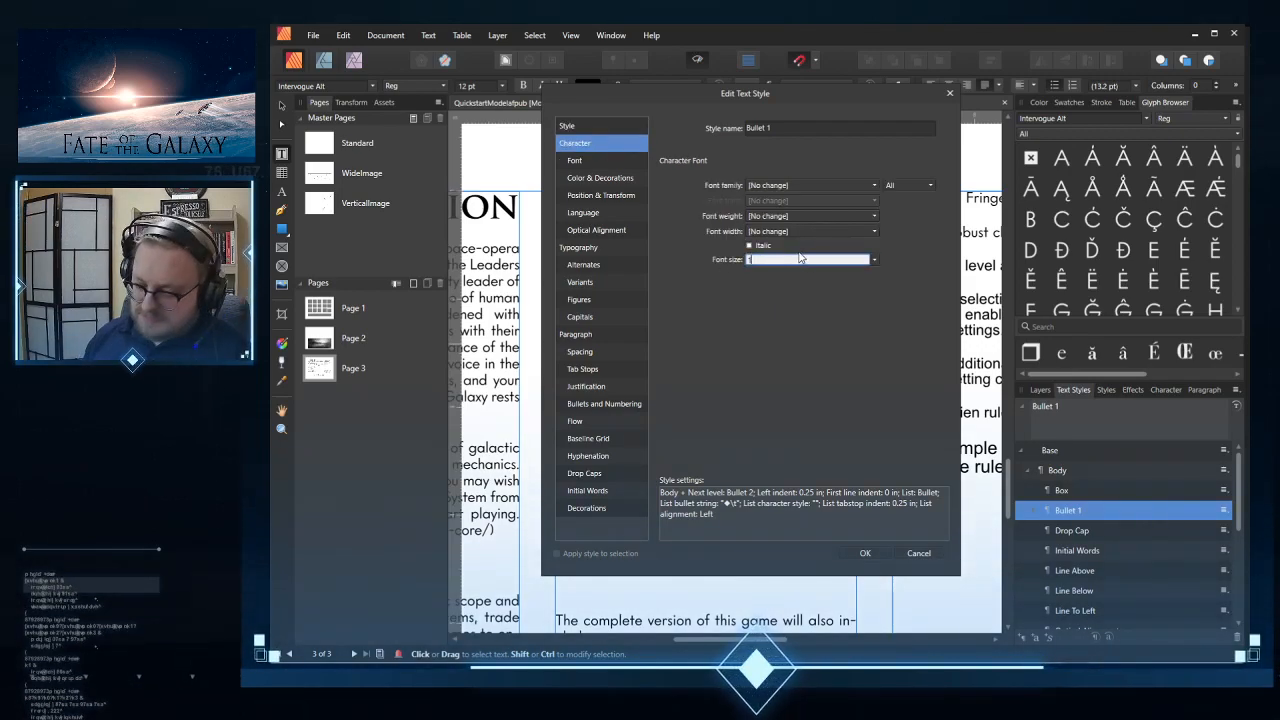
{"action": "type", "text": "10"}
{"action": "key", "text": "Return"}
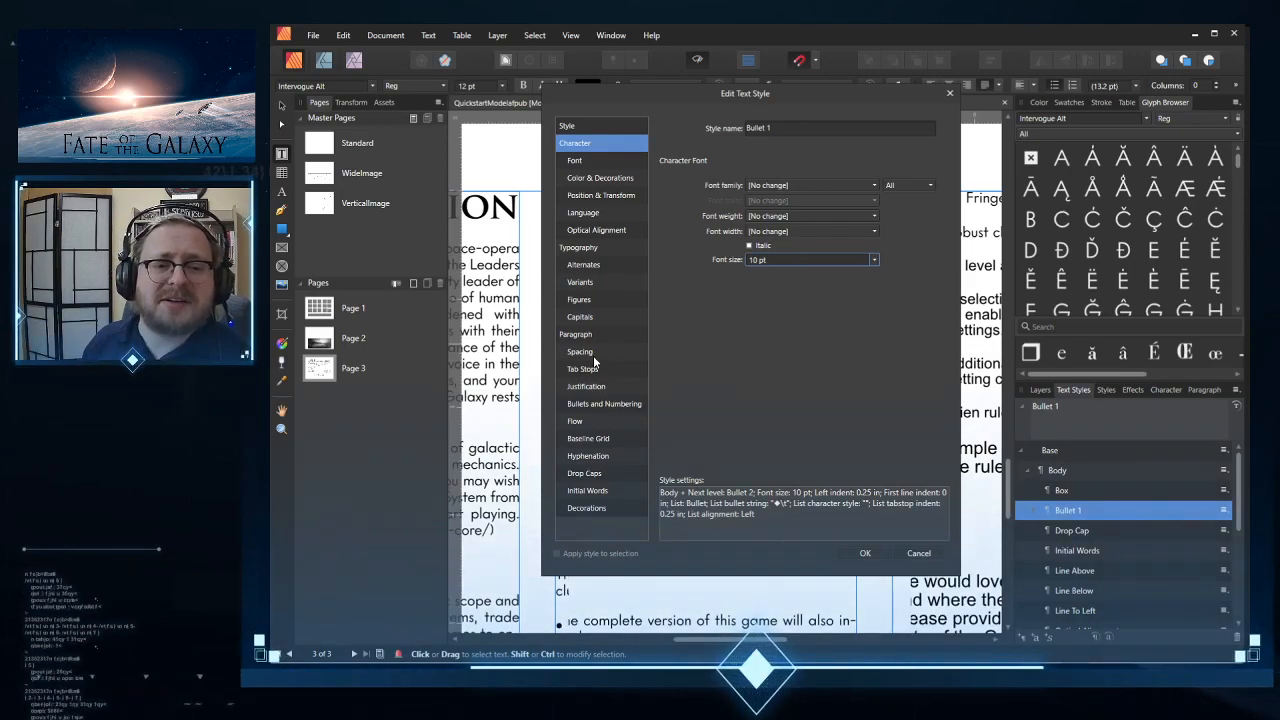
Step: Set the Bullet 1 style's paragraph spacing to 0 pt before and 6 pt after, and apply the style changes
{"action": "left_click", "coordinate": [593, 355]}
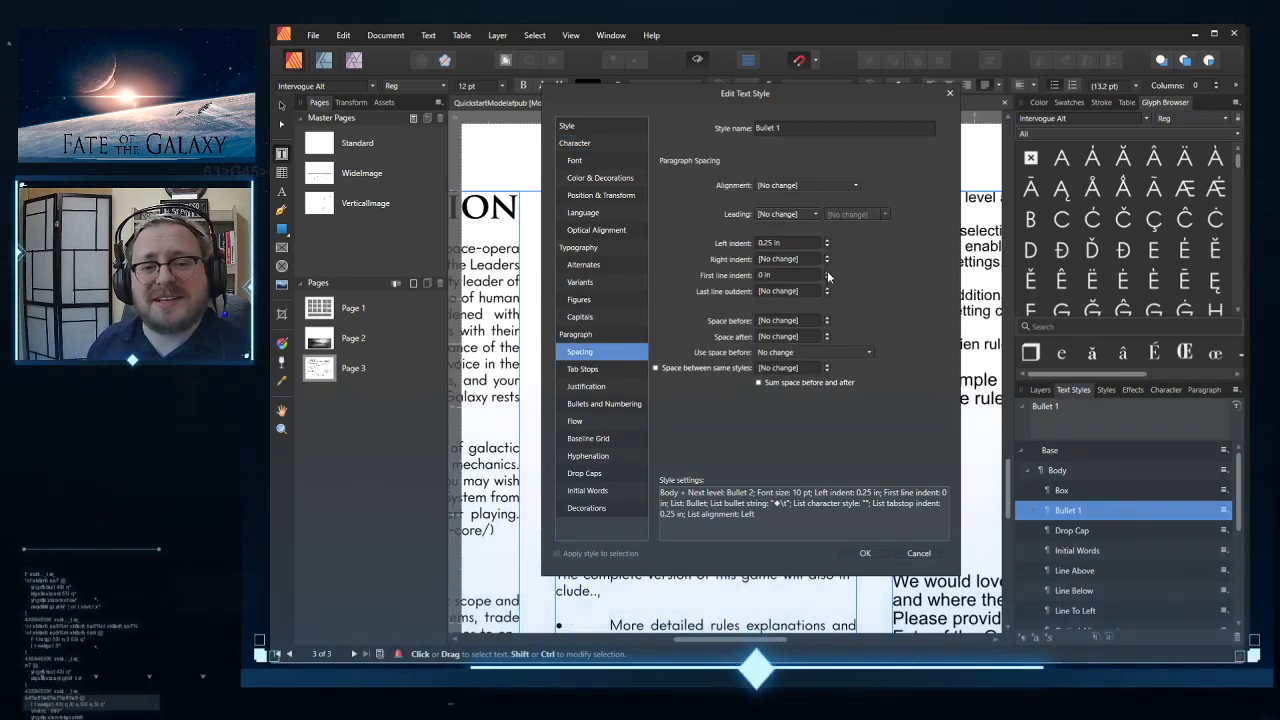
{"action": "left_click", "coordinate": [826, 323]}
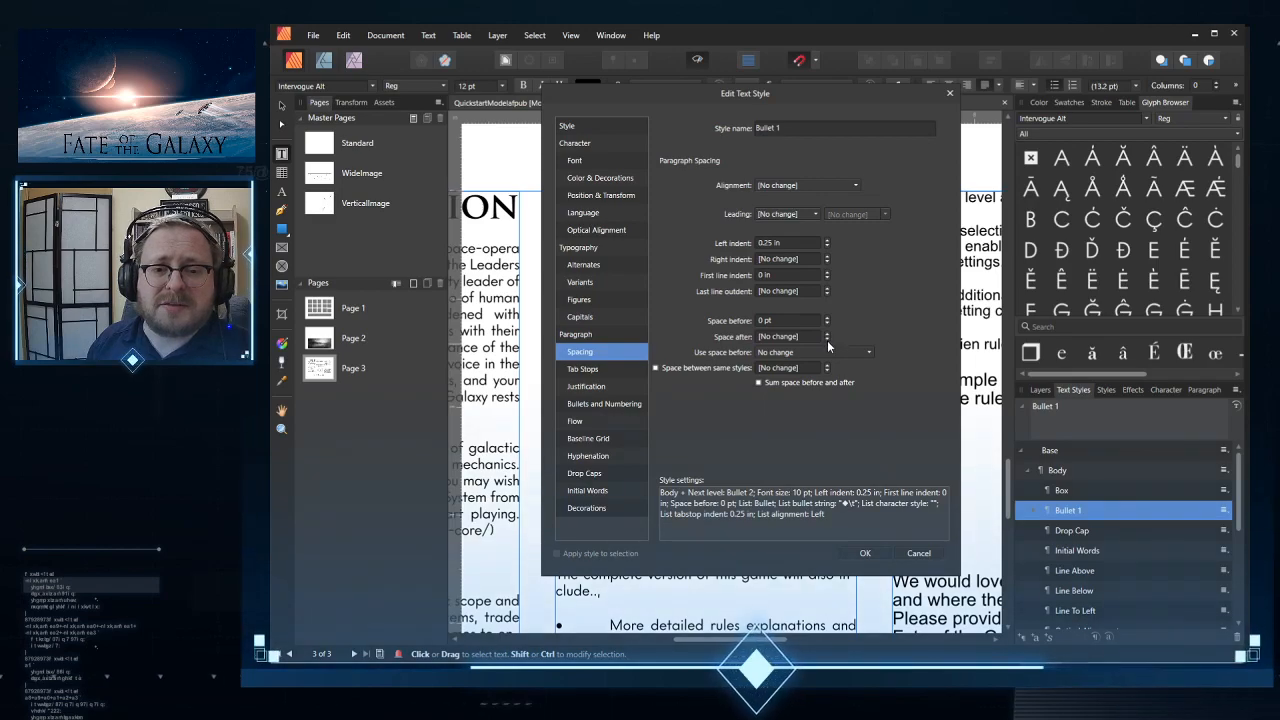
{"action": "left_click", "coordinate": [826, 341]}
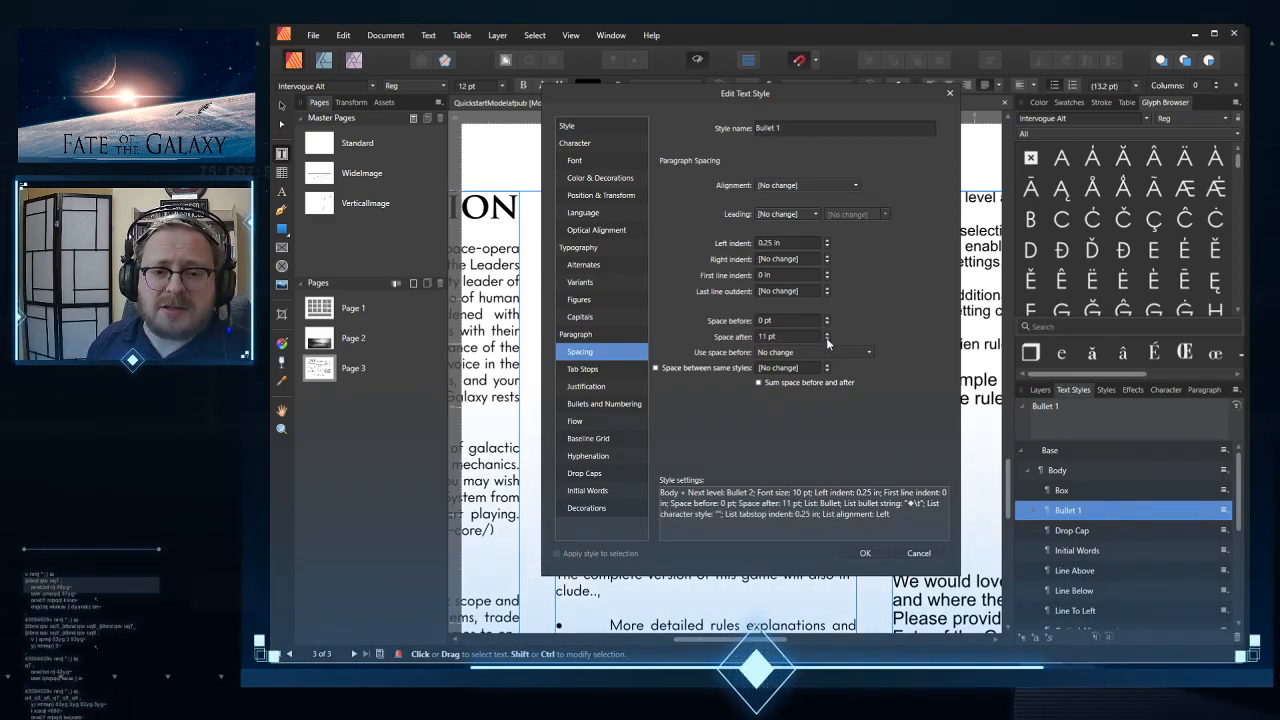
{"action": "scroll", "coordinate": [769, 339], "scroll_direction": "down", "scroll_amount": 1}
{"action": "scroll", "coordinate": [770, 341], "scroll_direction": "down", "scroll_amount": 10}
{"action": "left_click", "coordinate": [770, 337]}
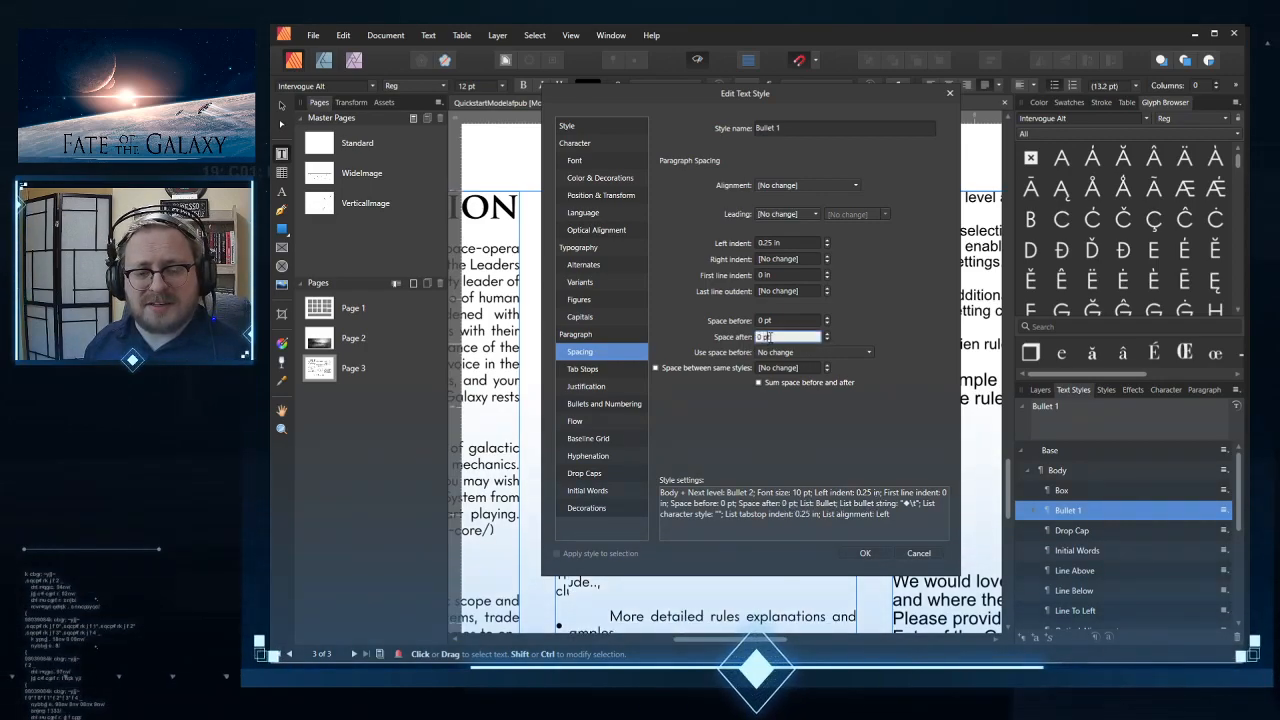
{"action": "type", "text": "6"}
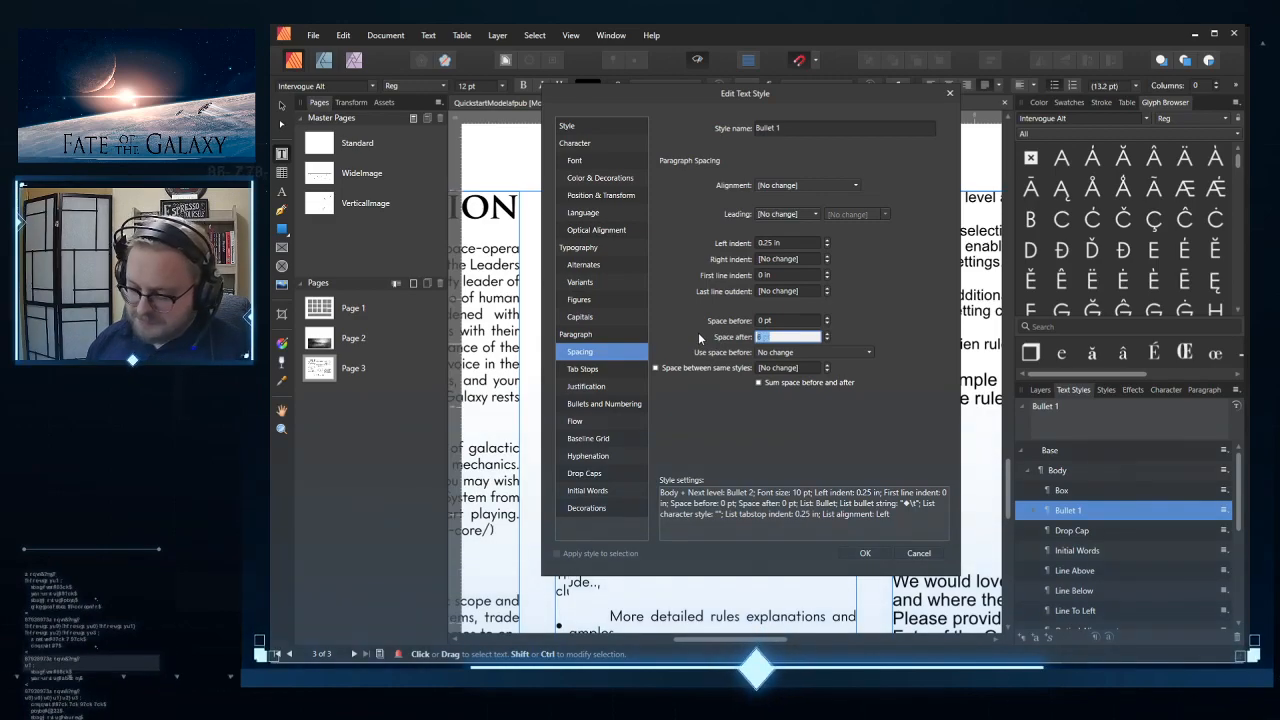
{"action": "key", "text": "Tab"}
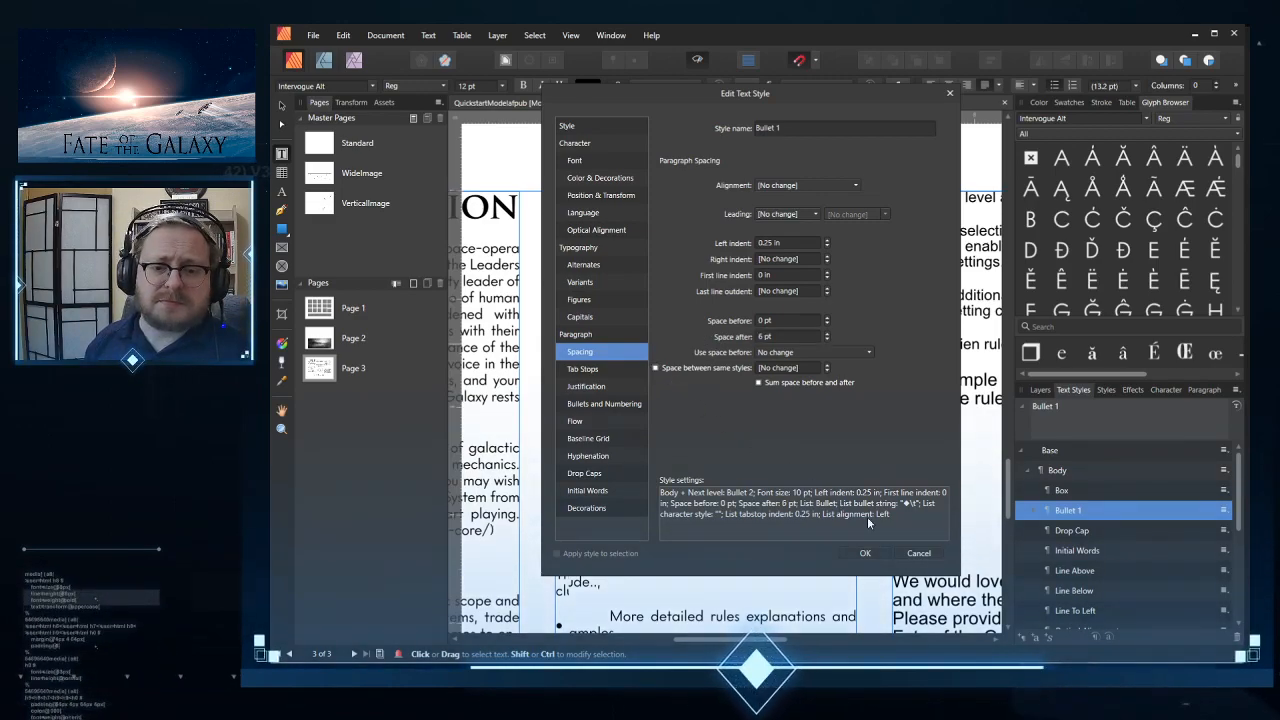
{"action": "left_click", "coordinate": [866, 551]}
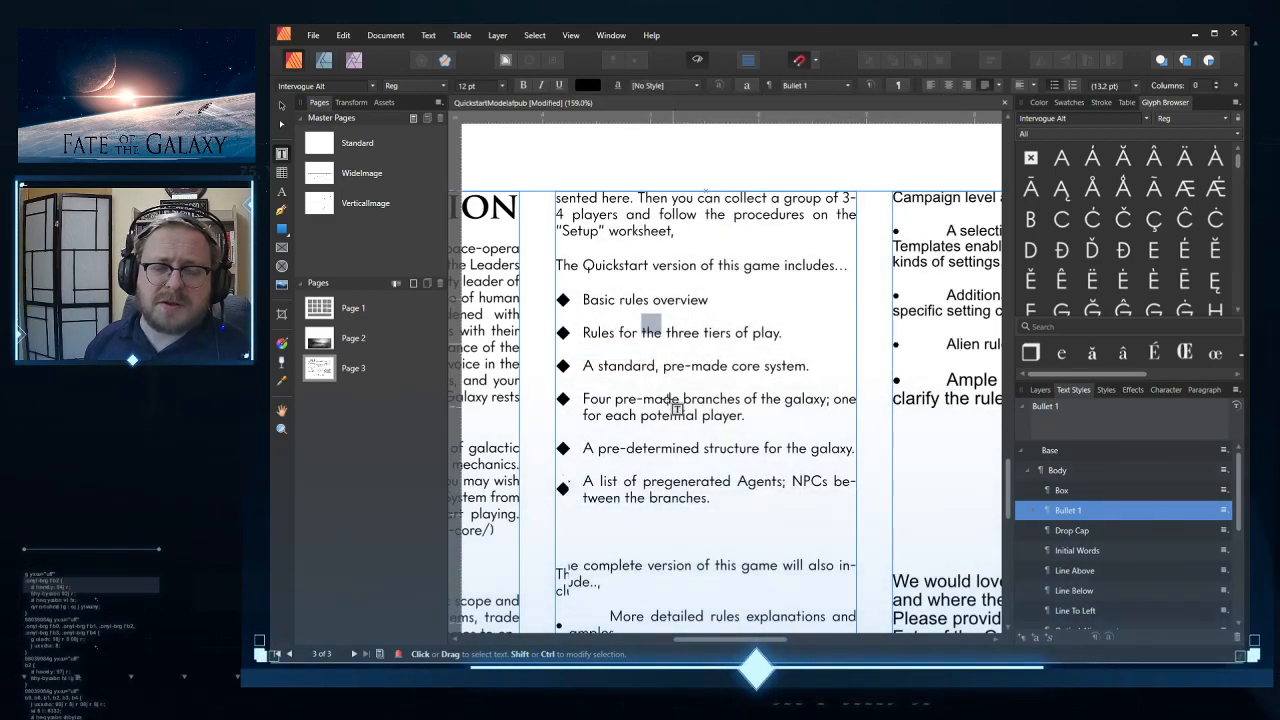
{"action": "left_click", "coordinate": [723, 415]}
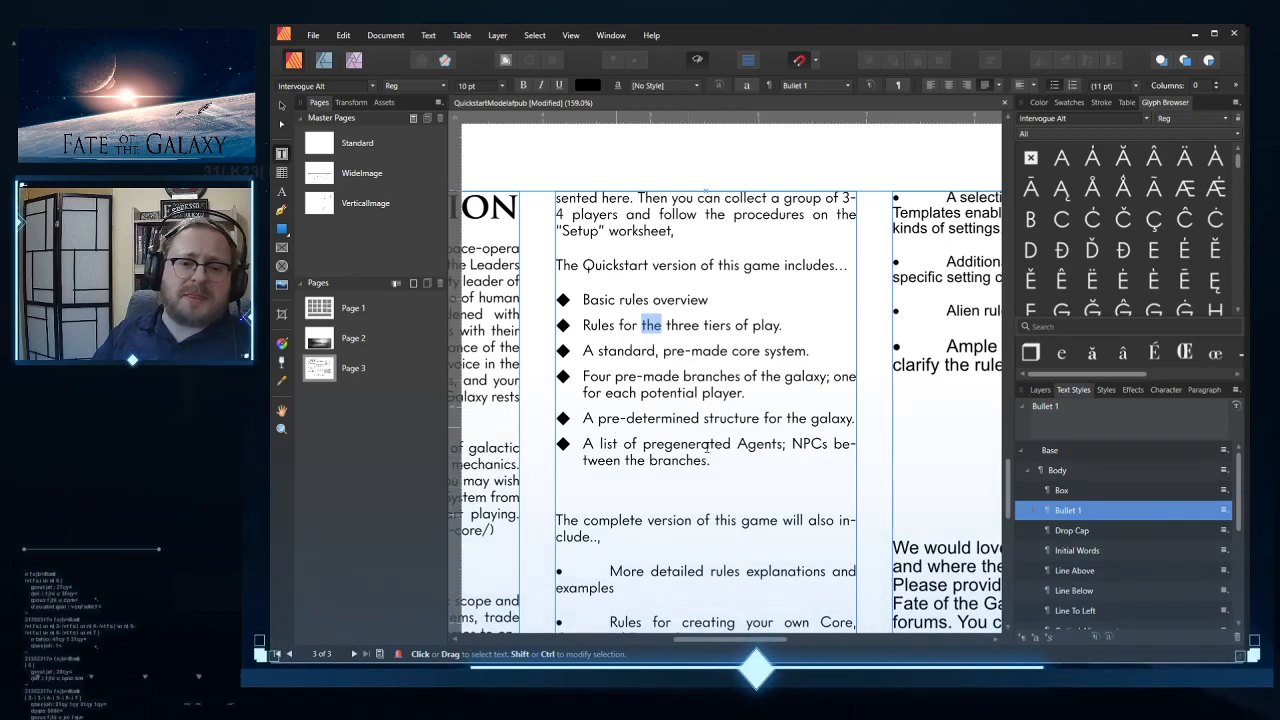
Step: Examine the restyled bulleted list's size and spacing against the rest of the introduction page
{"action": "scroll", "coordinate": [707, 447], "scroll_direction": "down", "scroll_amount": 8}
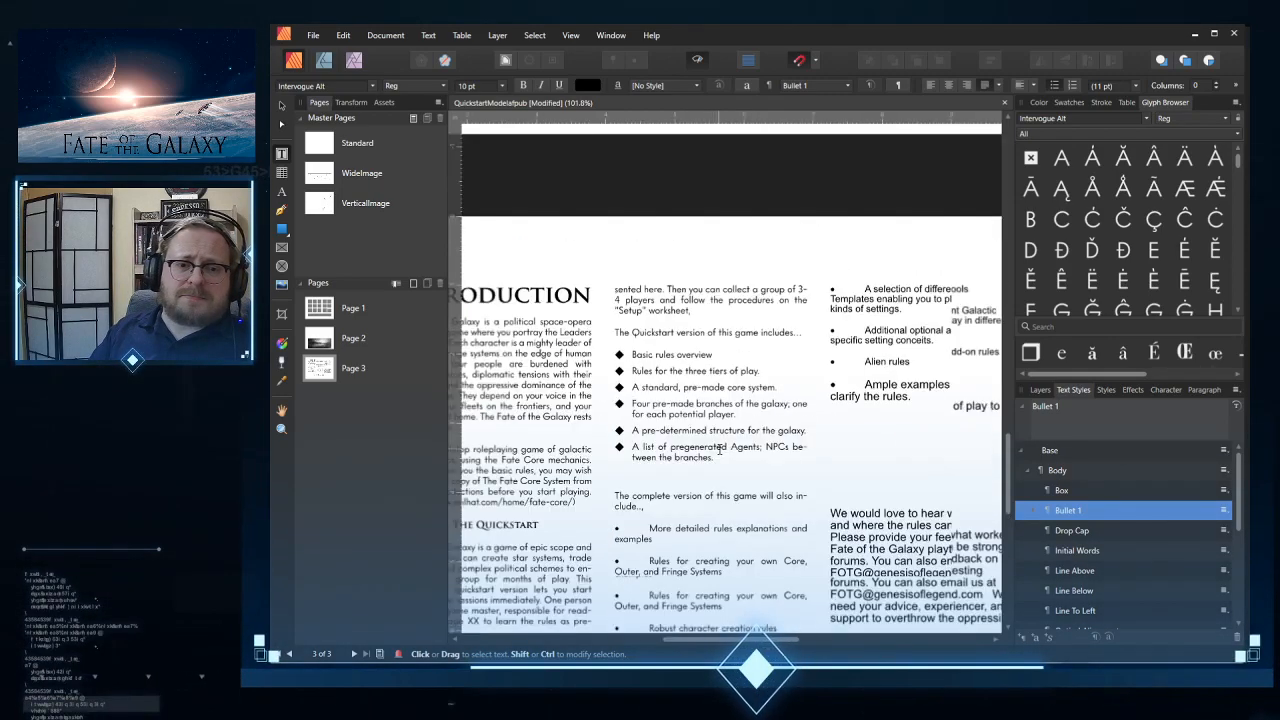
{"action": "scroll", "coordinate": [686, 428], "scroll_direction": "up", "scroll_amount": 5}
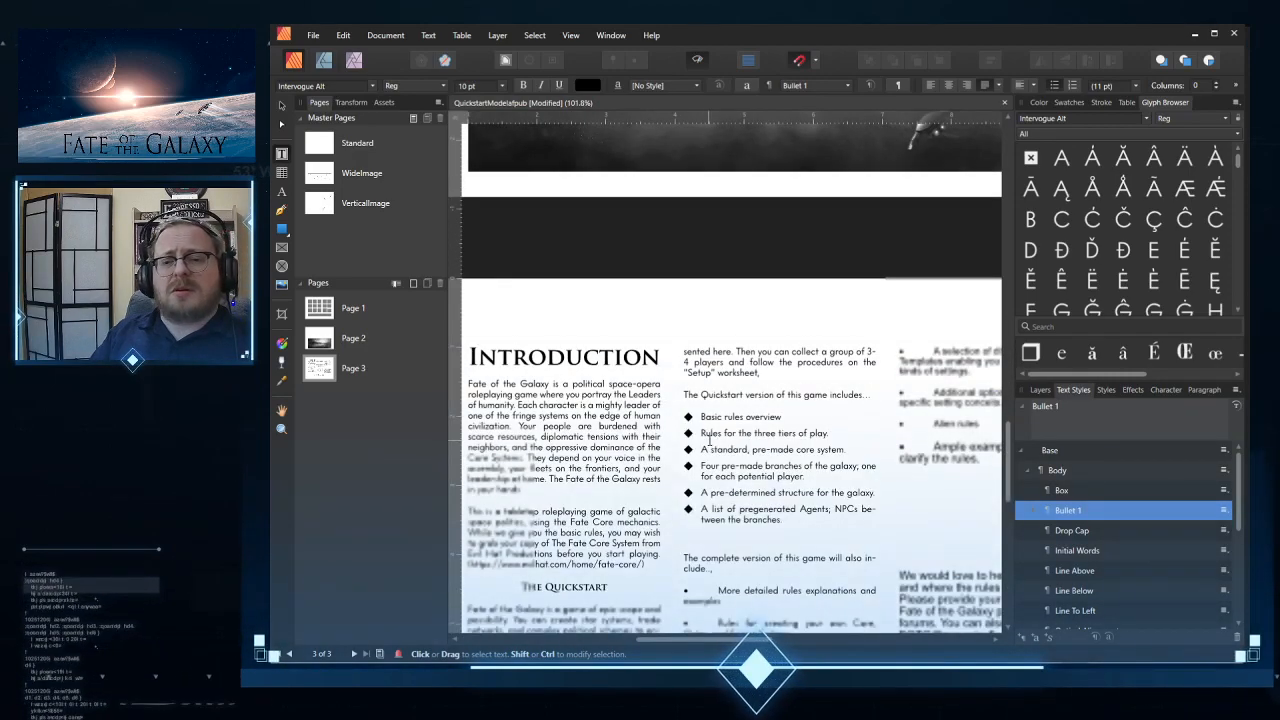
{"action": "scroll", "coordinate": [706, 423], "scroll_direction": "down", "scroll_amount": 1}
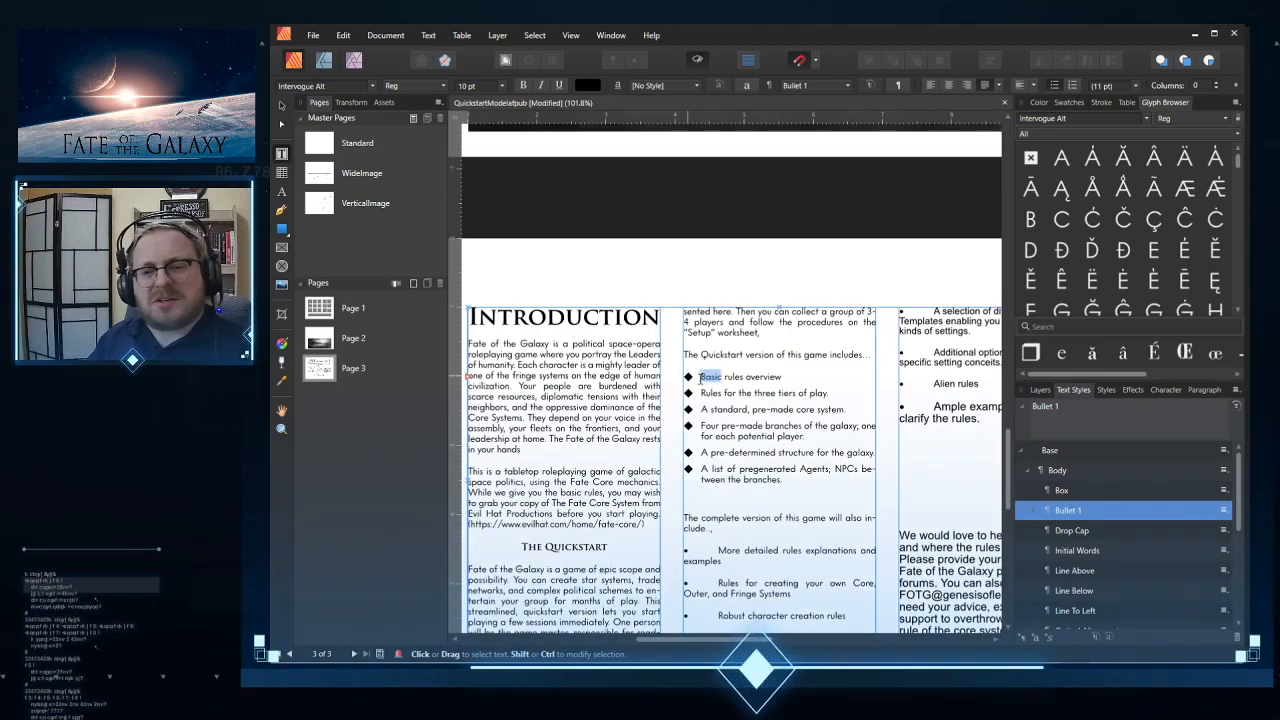
{"action": "left_click", "coordinate": [733, 389]}
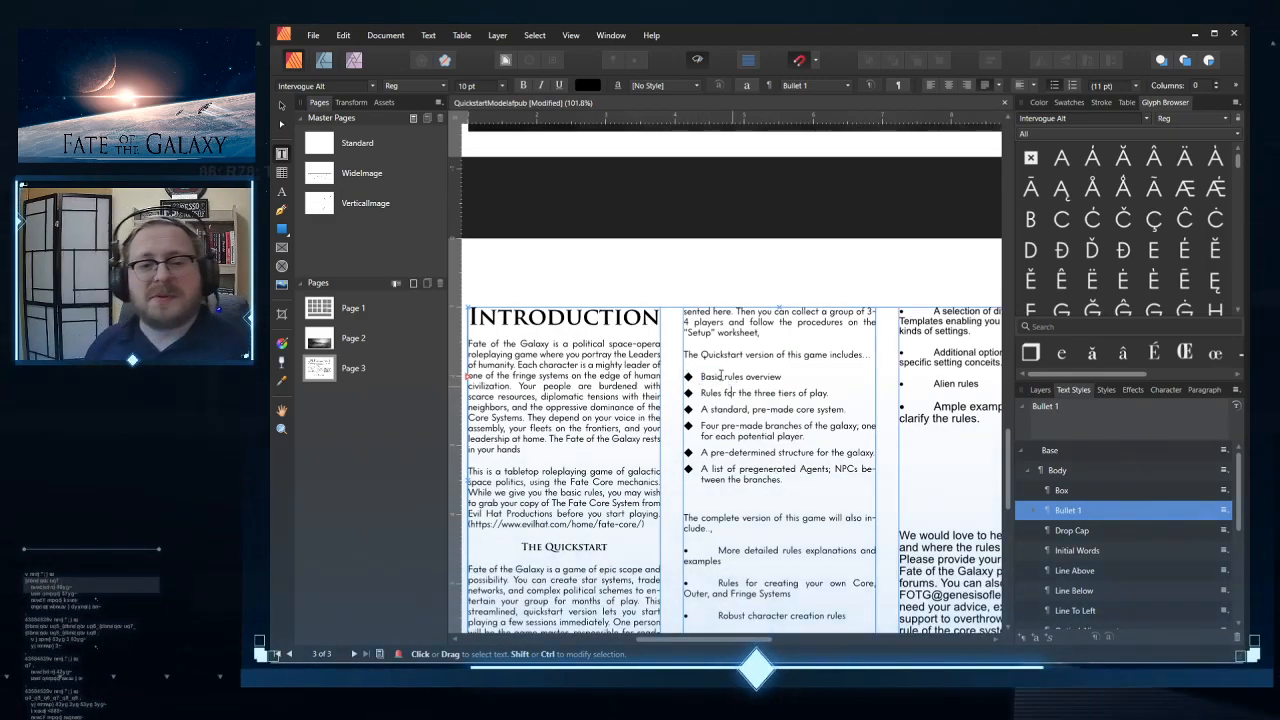
{"action": "right_click", "coordinate": [1068, 510]}
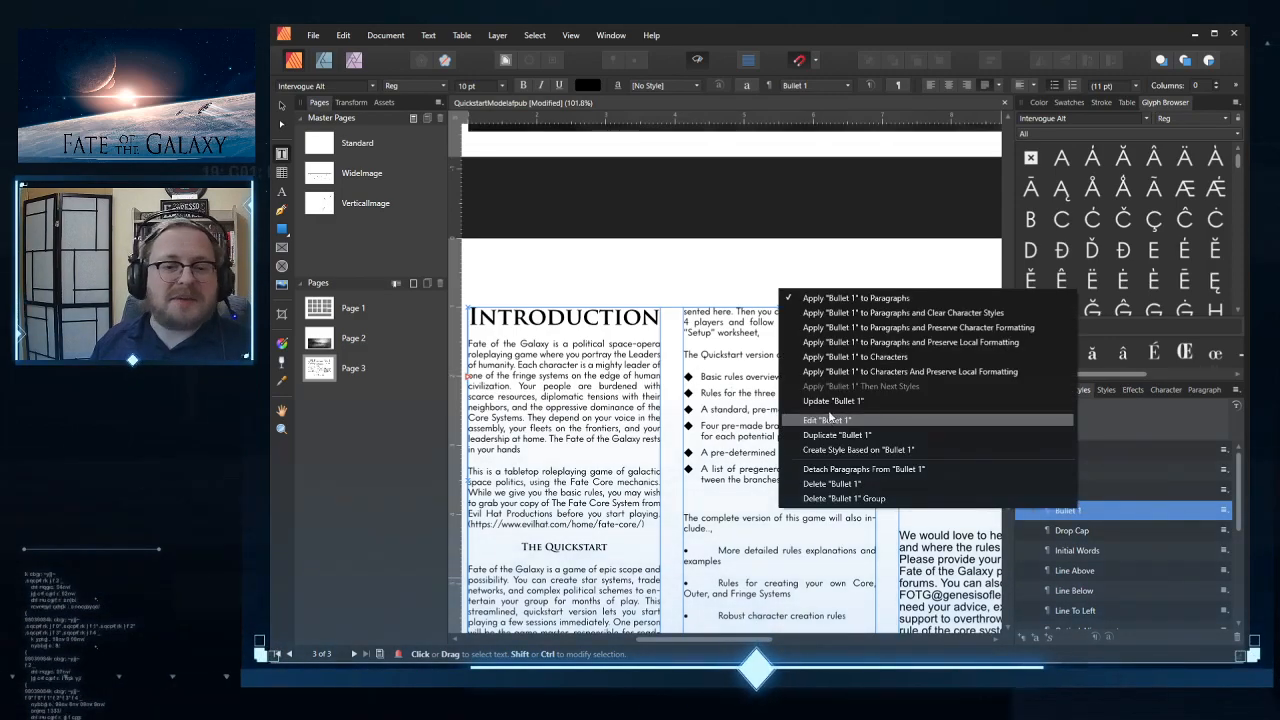
{"action": "left_click", "coordinate": [742, 607]}
{"action": "scroll", "coordinate": [742, 607], "scroll_direction": "down", "scroll_amount": 5}
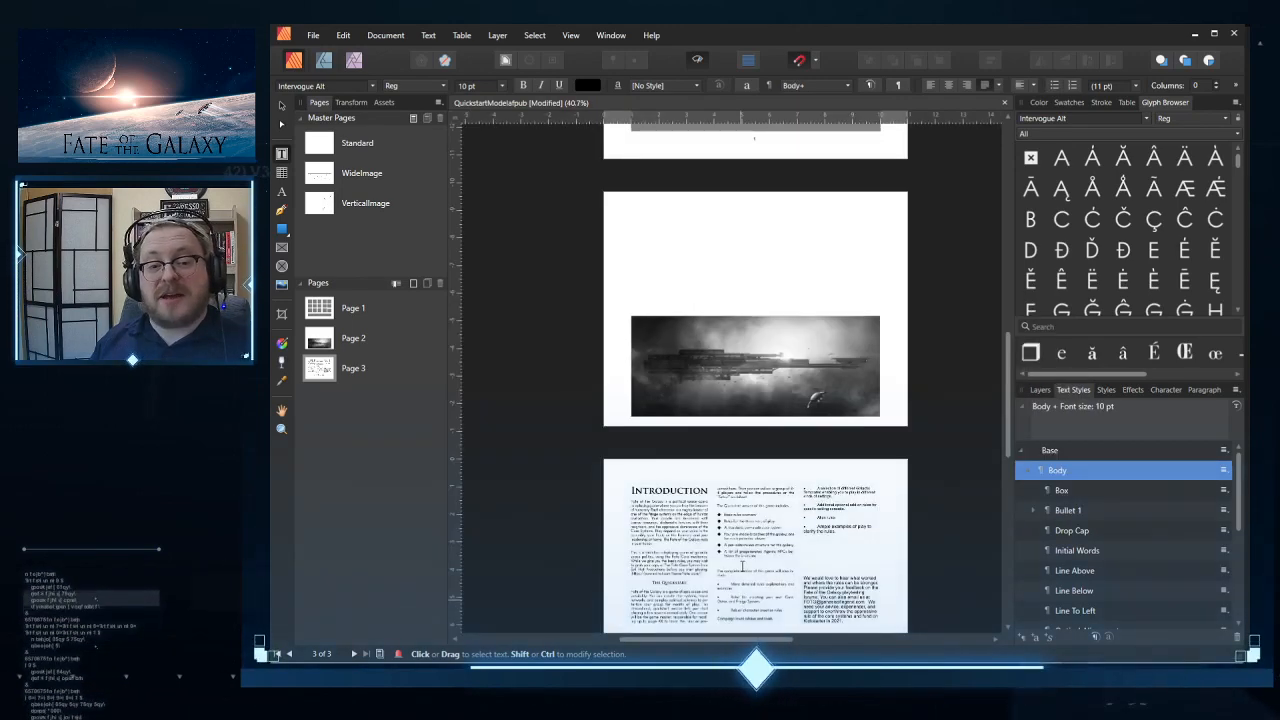
{"action": "scroll", "coordinate": [743, 566], "scroll_direction": "up", "scroll_amount": 3}
{"action": "scroll", "coordinate": [702, 462], "scroll_direction": "down", "scroll_amount": 3}
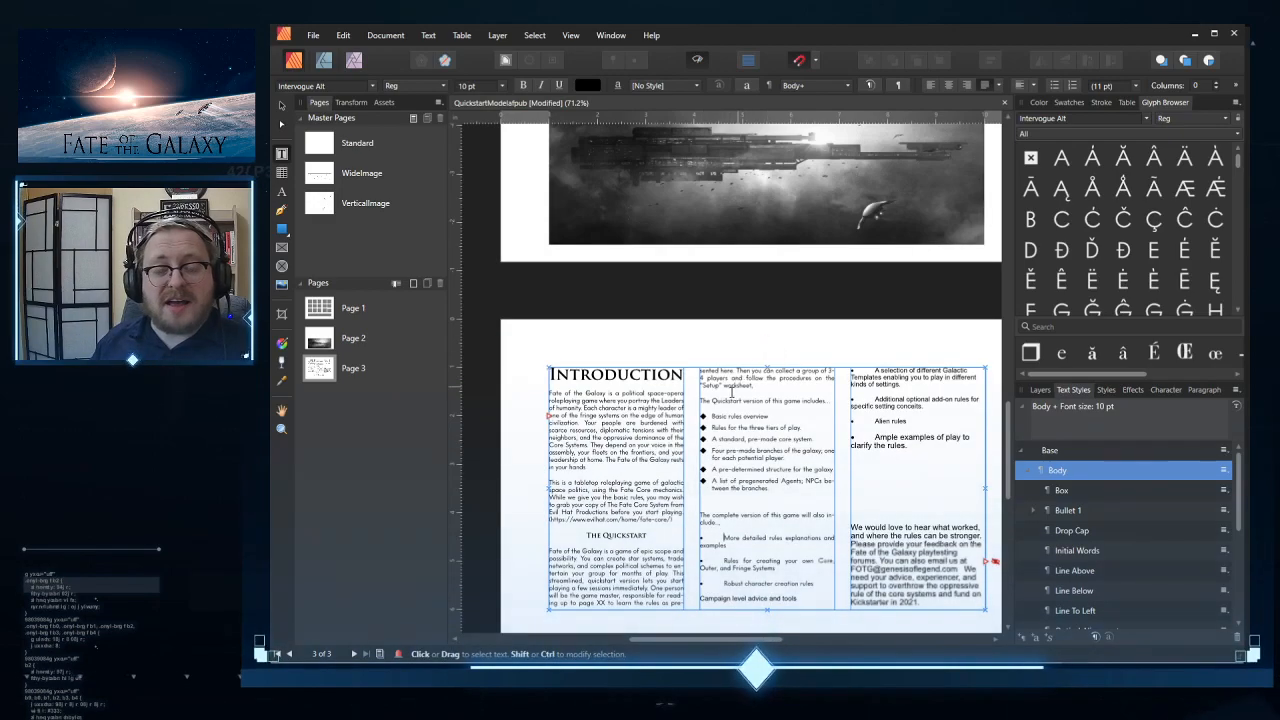
{"action": "scroll", "coordinate": [726, 400], "scroll_direction": "up", "scroll_amount": 2}
{"action": "scroll", "coordinate": [726, 400], "scroll_direction": "up", "scroll_amount": 1}
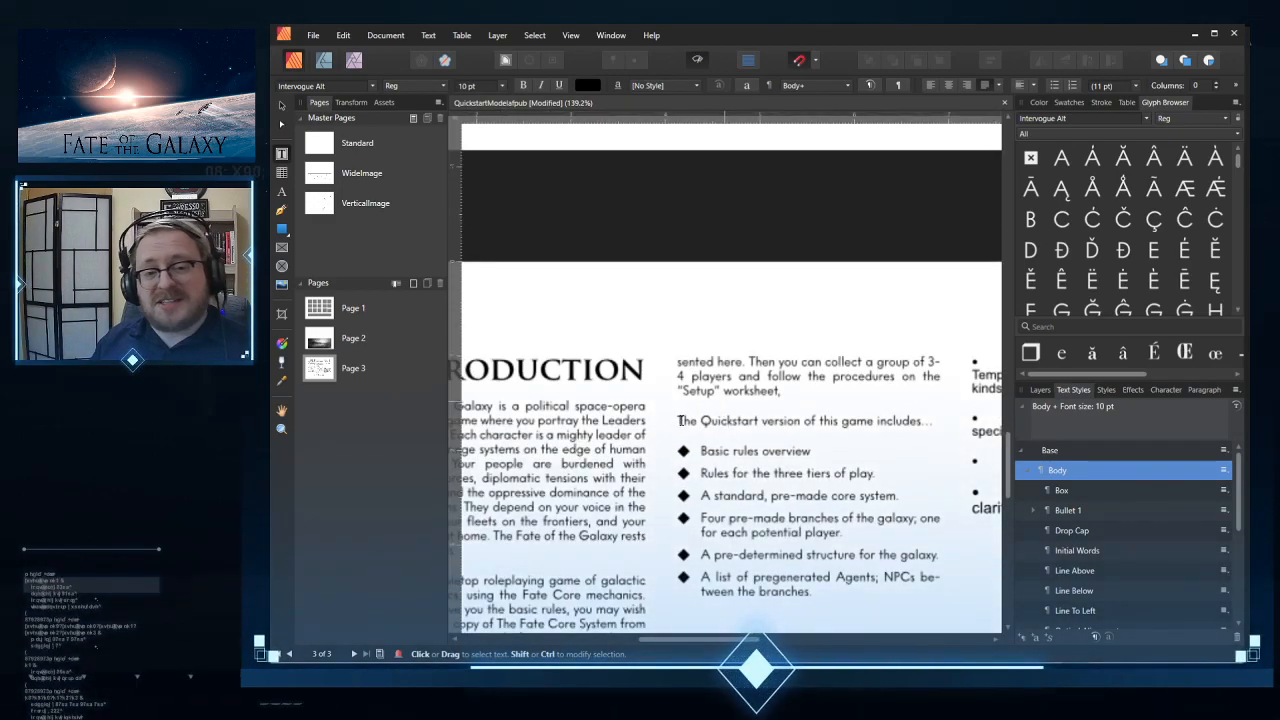
Step: Apply the Strong character style to the line "The Quickstart version of this game includes…" and tighten its character spacing to -10 ‰
{"action": "left_click", "coordinate": [936, 420]}
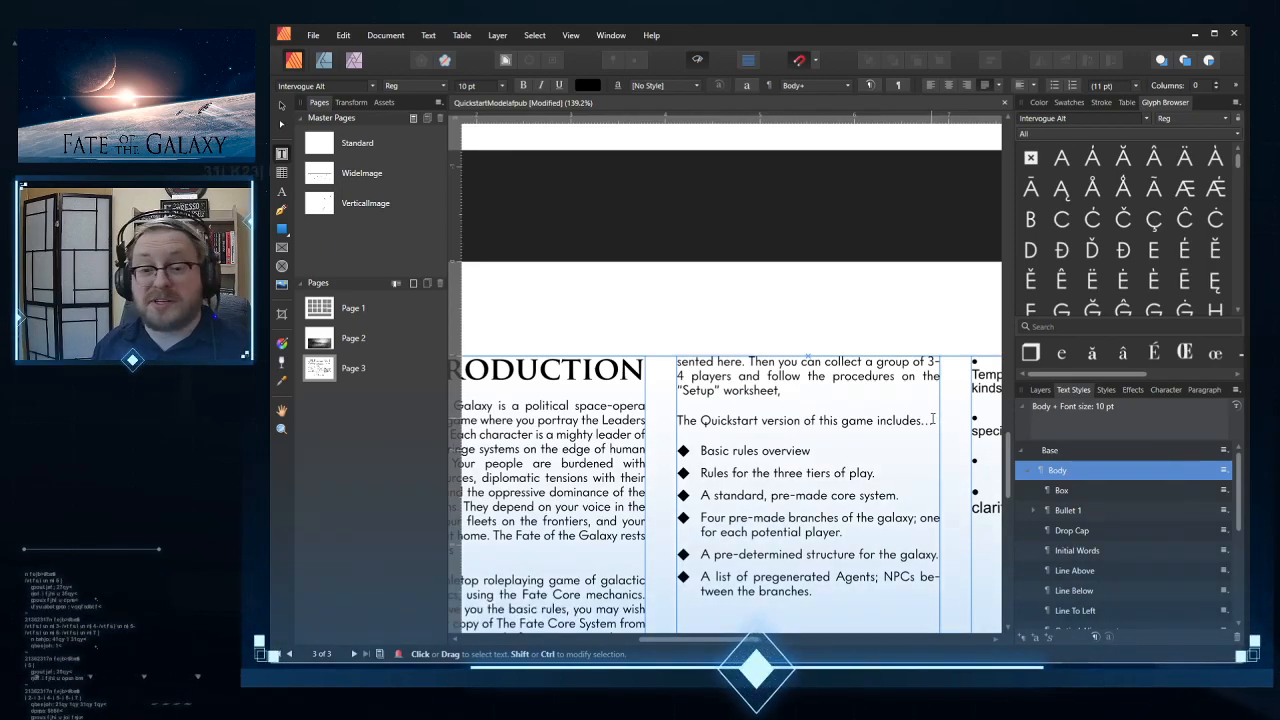
{"action": "left_click_drag", "start_coordinate": [934, 424], "coordinate": [675, 419]}
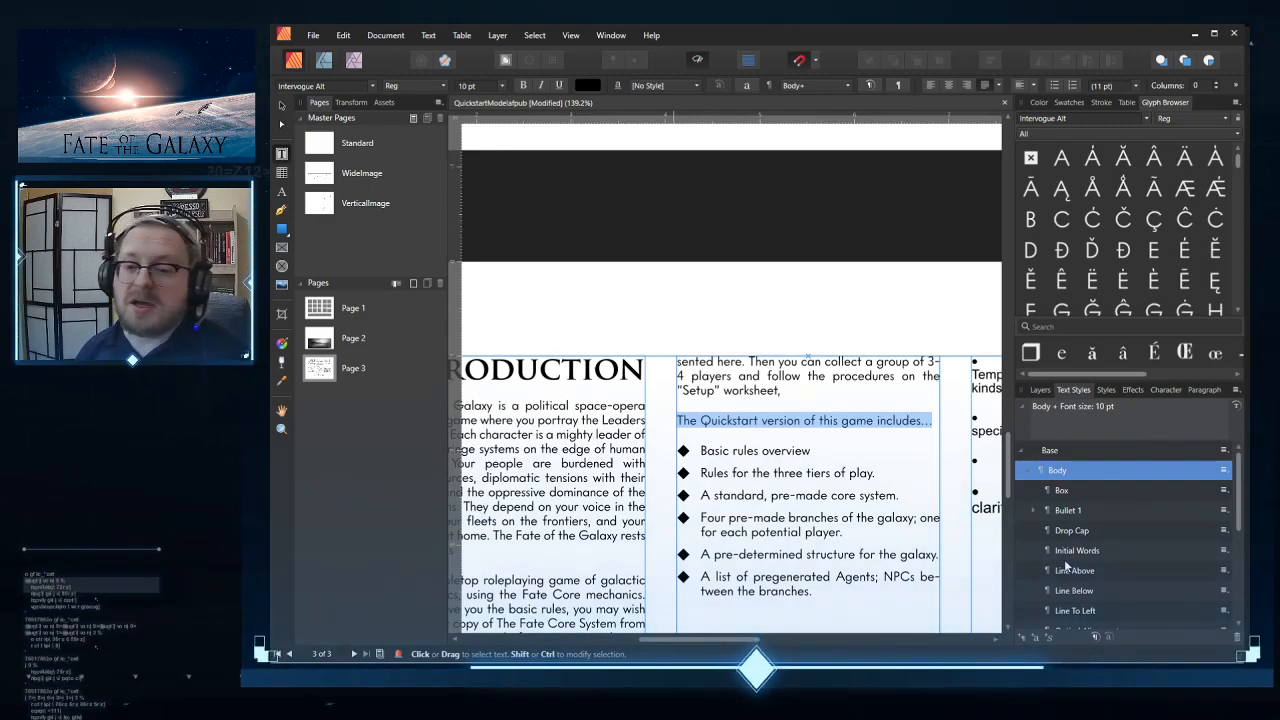
{"action": "scroll", "coordinate": [1108, 525], "scroll_direction": "down", "scroll_amount": 5}
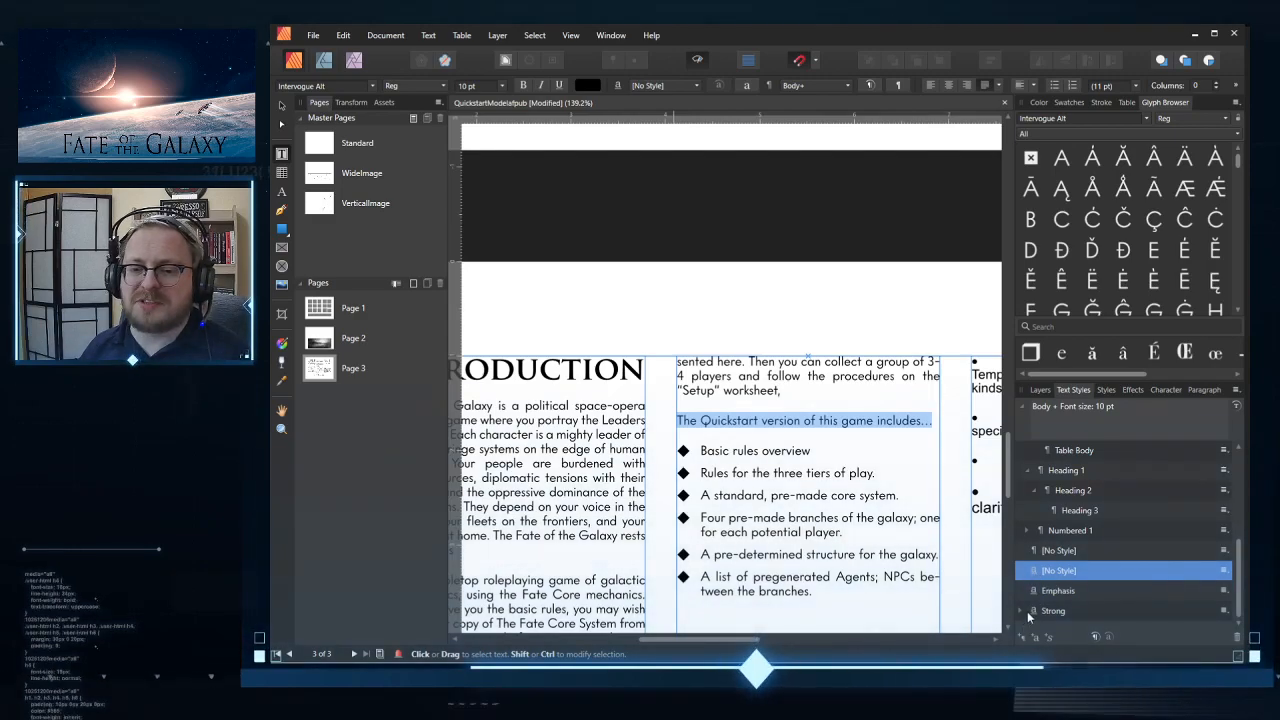
{"action": "left_click", "coordinate": [1056, 610]}
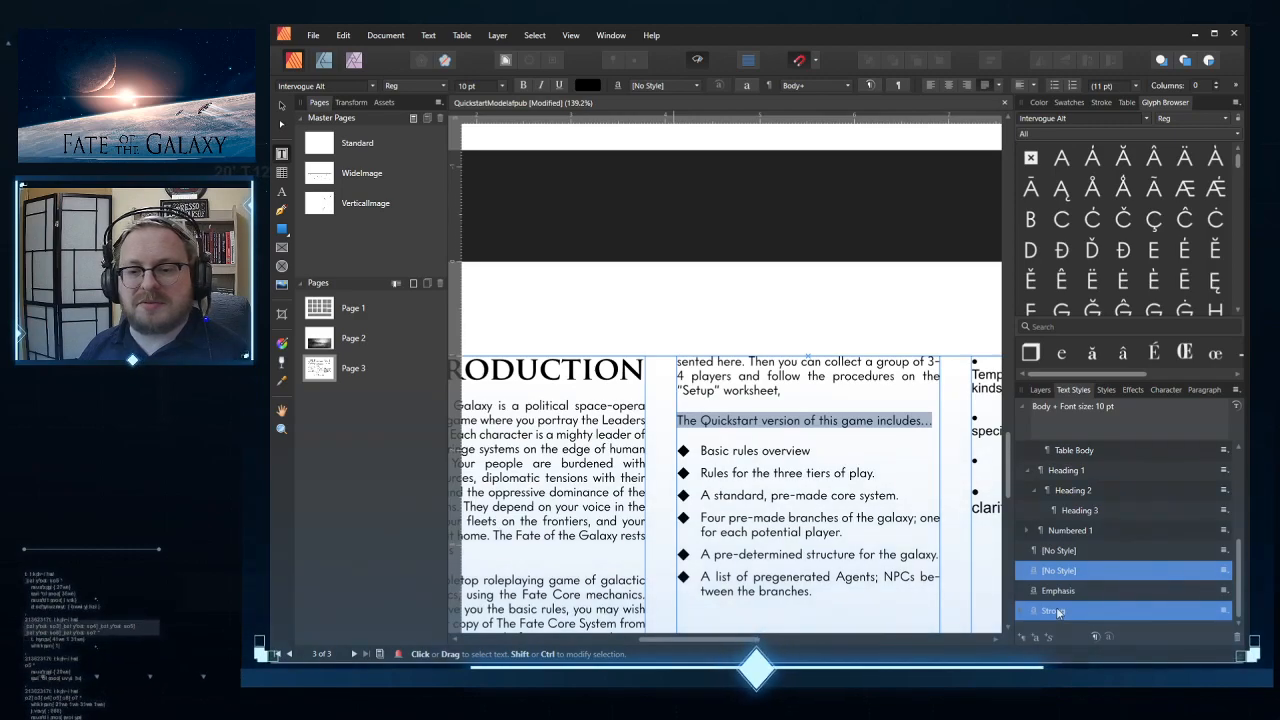
{"action": "left_click", "coordinate": [1052, 612]}
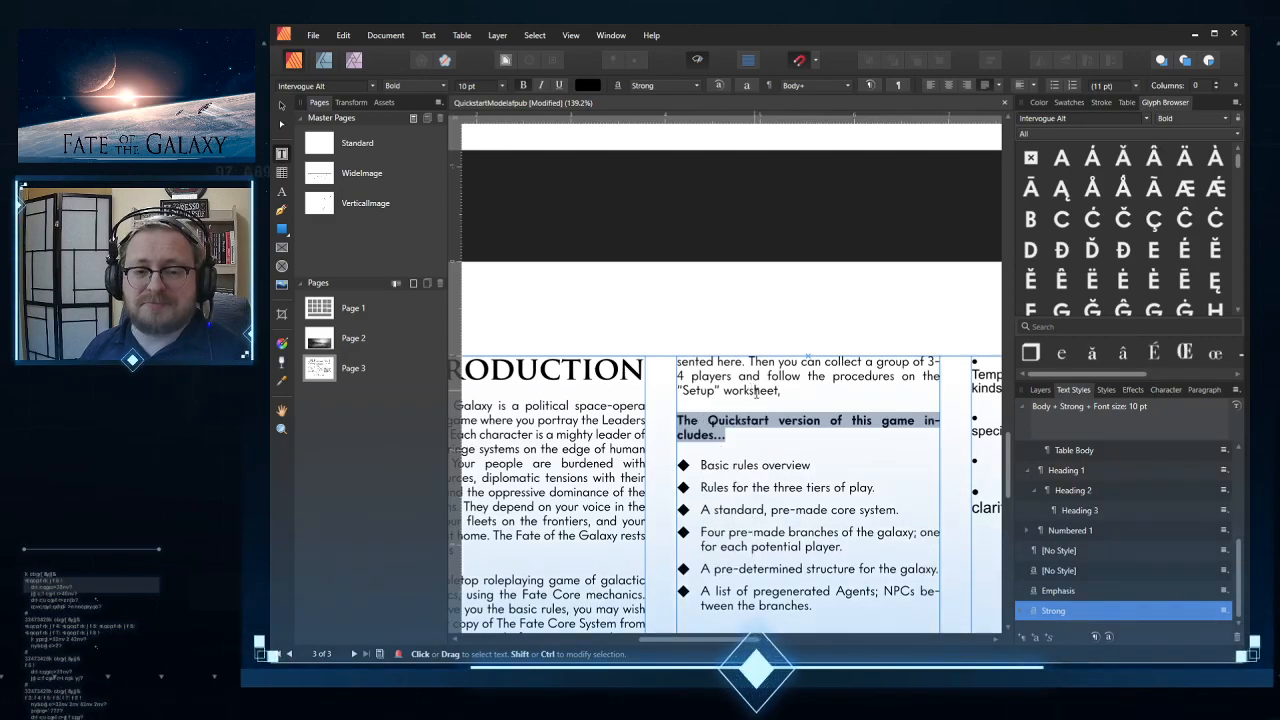
{"action": "key", "text": "alt+Left"}
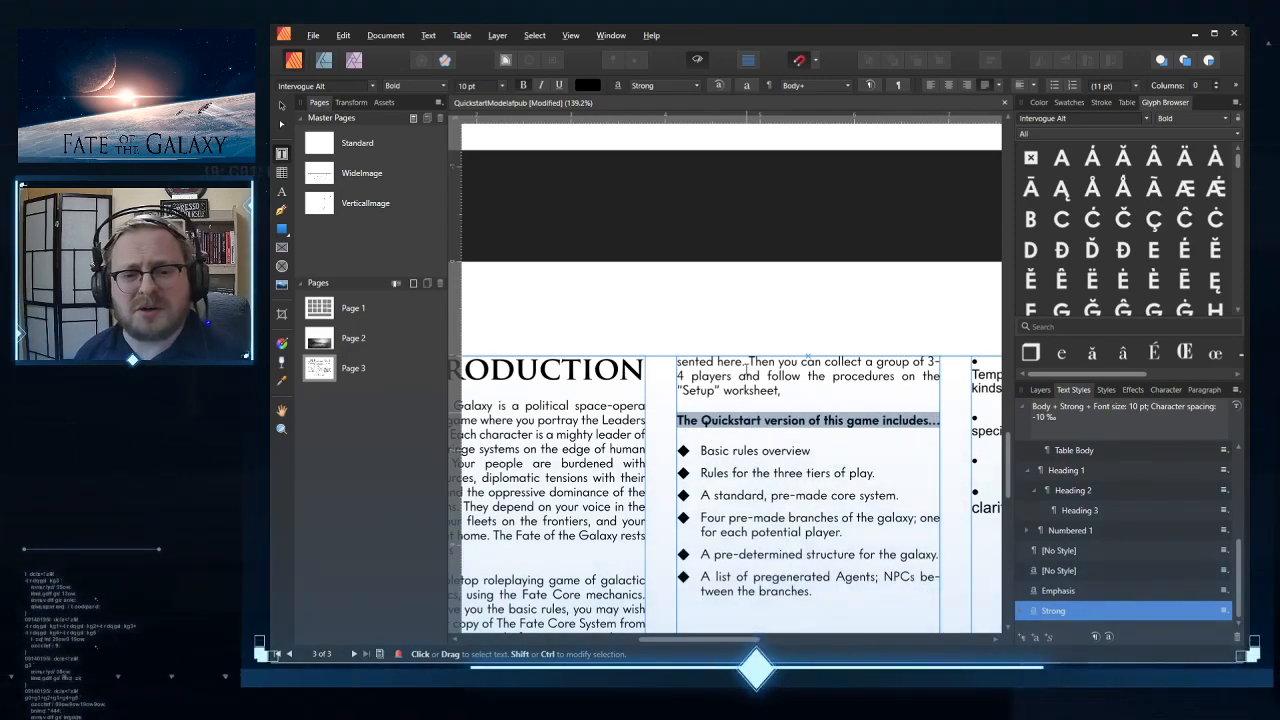
{"action": "left_click", "coordinate": [755, 370]}
Step: Replace the bold on the whole line "The Quickstart version of this game includes…" with the Emphasis character style
{"action": "scroll", "coordinate": [759, 449], "scroll_direction": "down", "scroll_amount": 5}
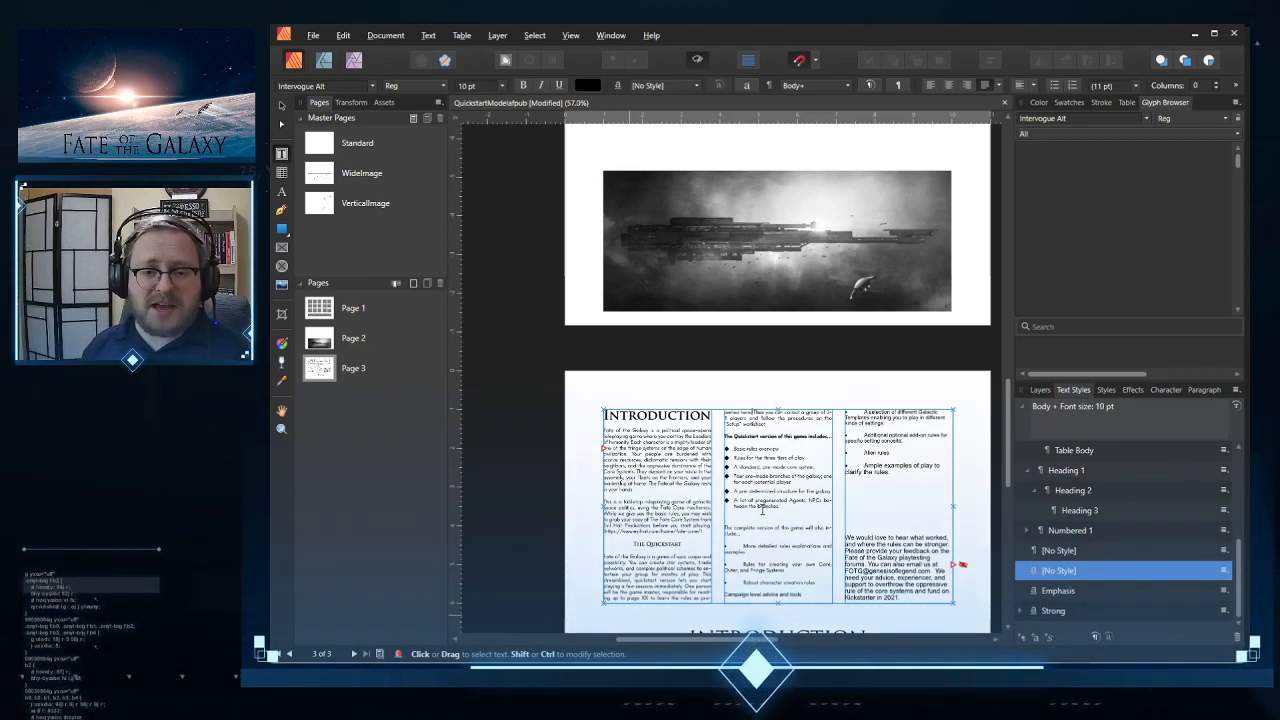
{"action": "scroll", "coordinate": [824, 428], "scroll_direction": "up", "scroll_amount": 3}
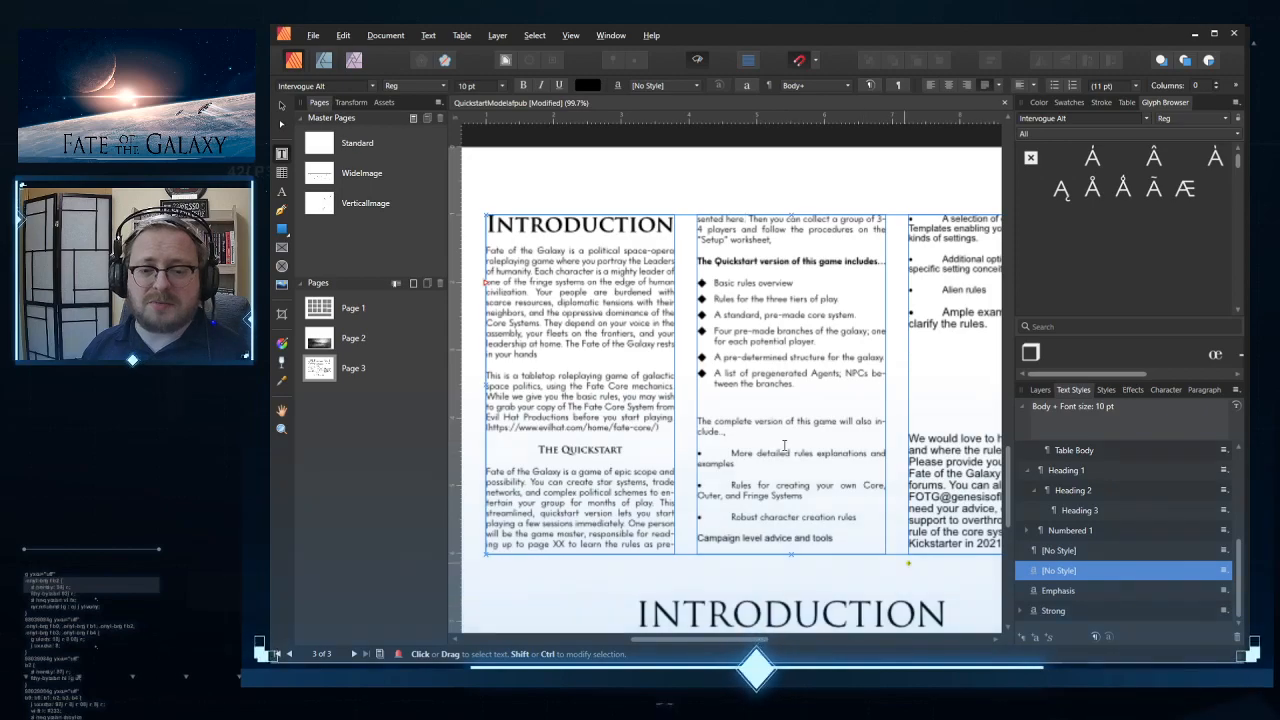
{"action": "scroll", "coordinate": [889, 553], "scroll_direction": "up", "scroll_amount": 1}
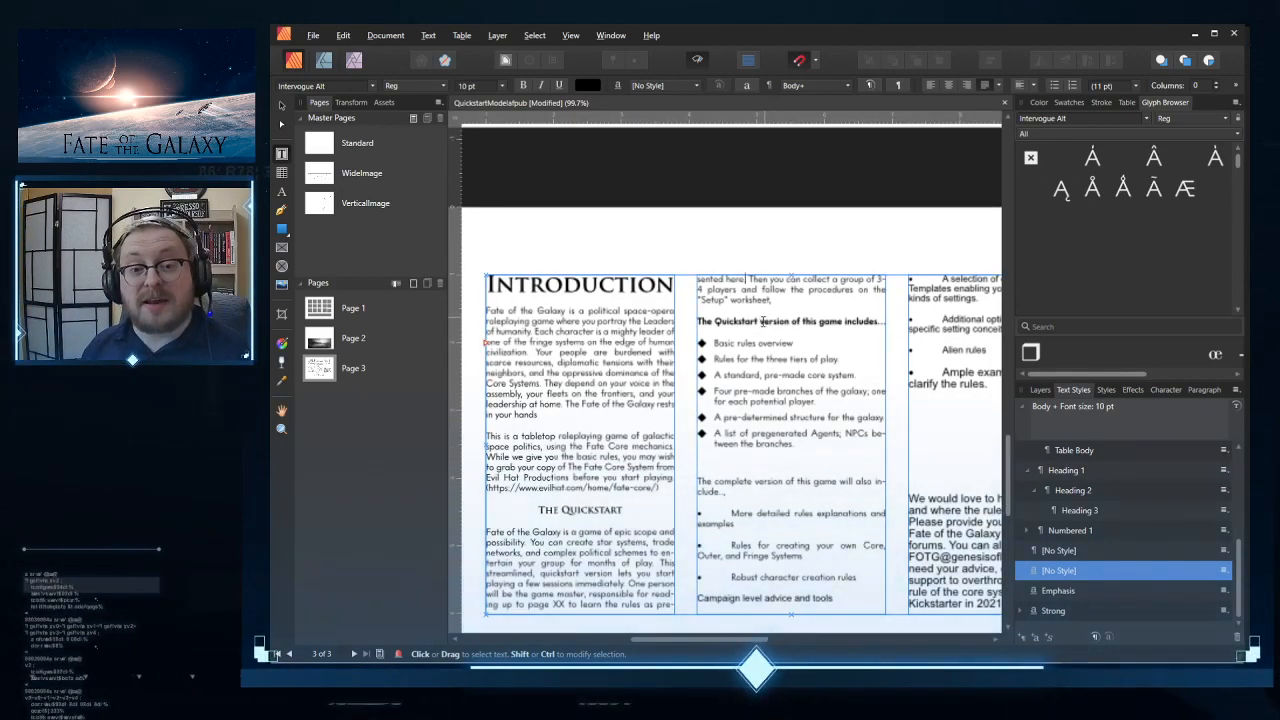
{"action": "double_click", "coordinate": [764, 321]}
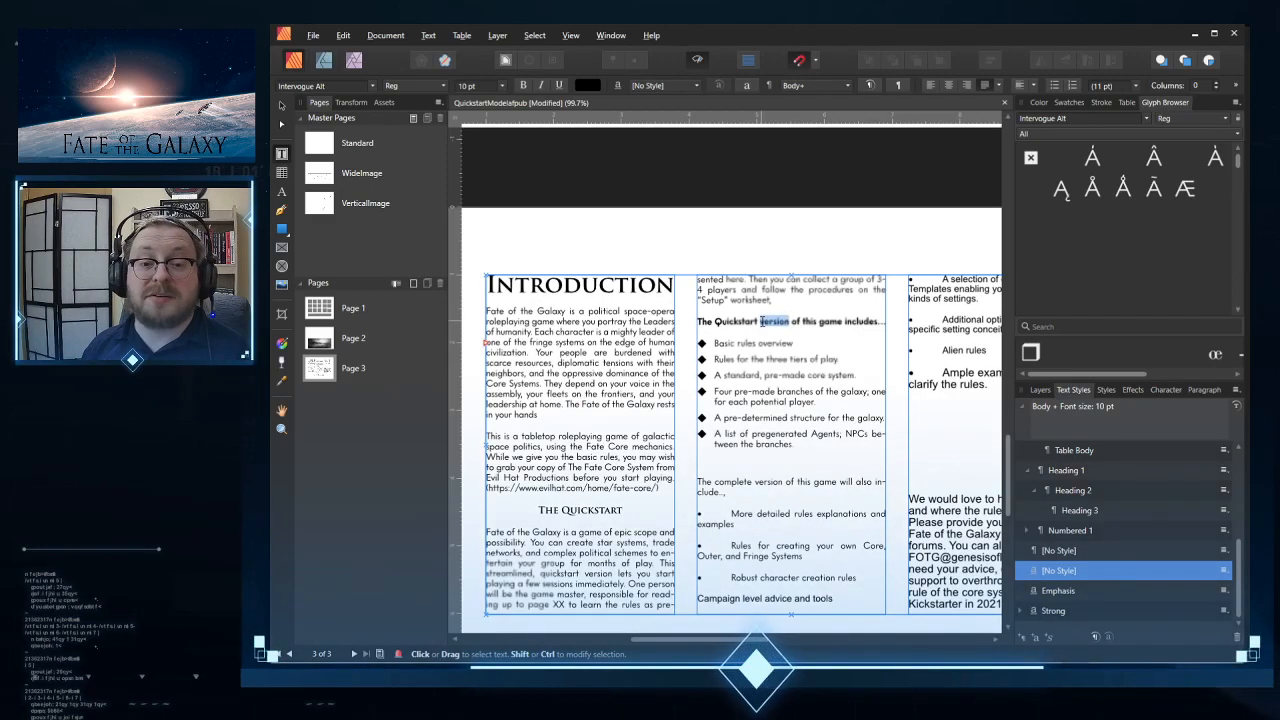
{"action": "key", "text": "ctrl+b"}
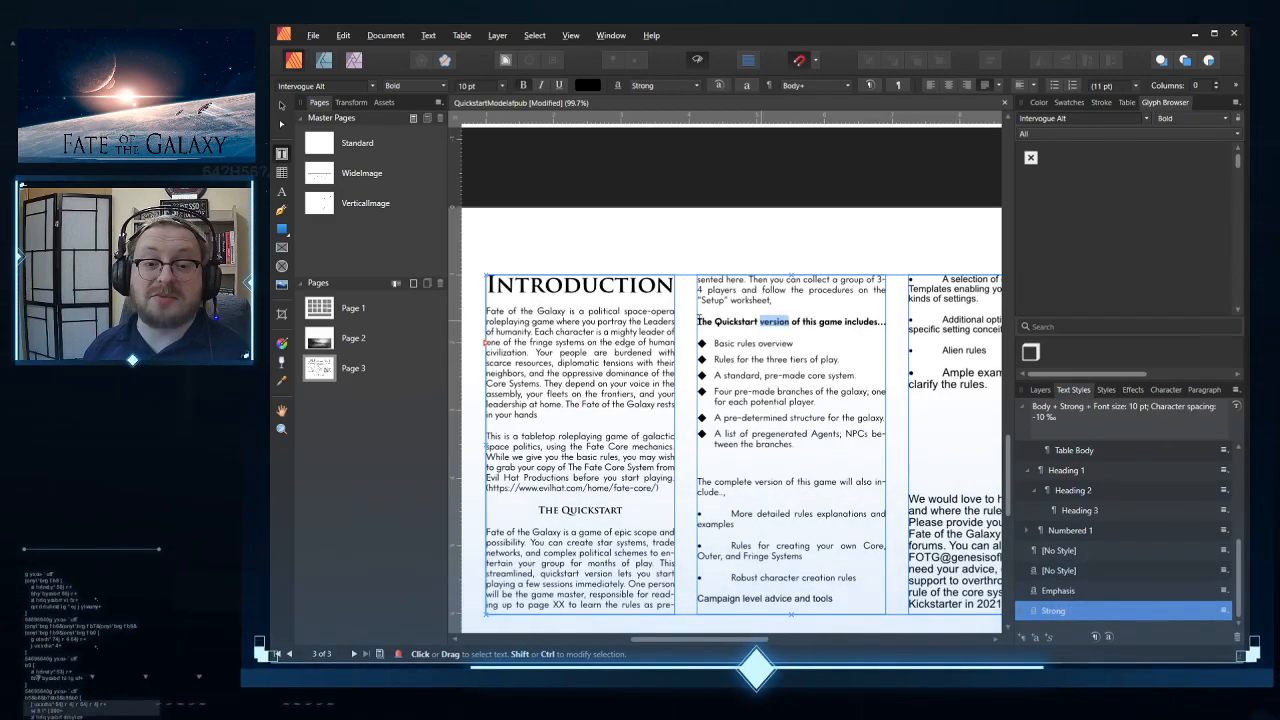
{"action": "triple_click", "coordinate": [884, 321]}
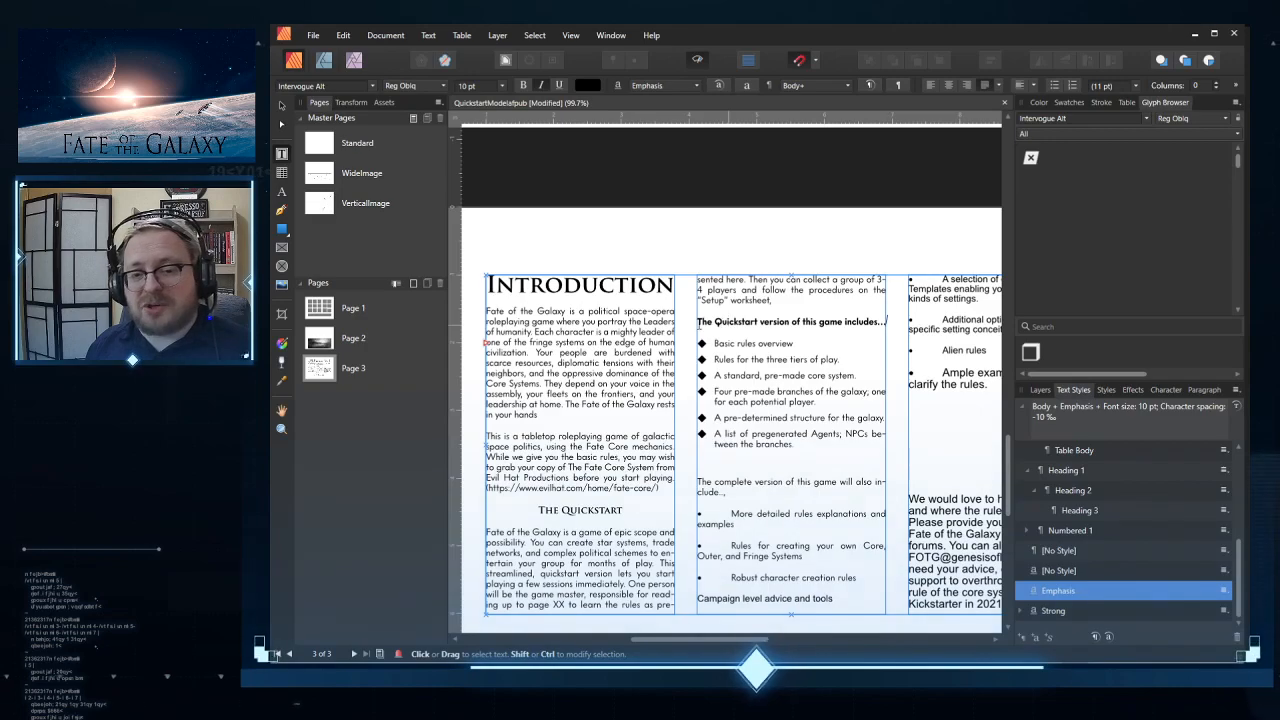
{"action": "double_click", "coordinate": [737, 322]}
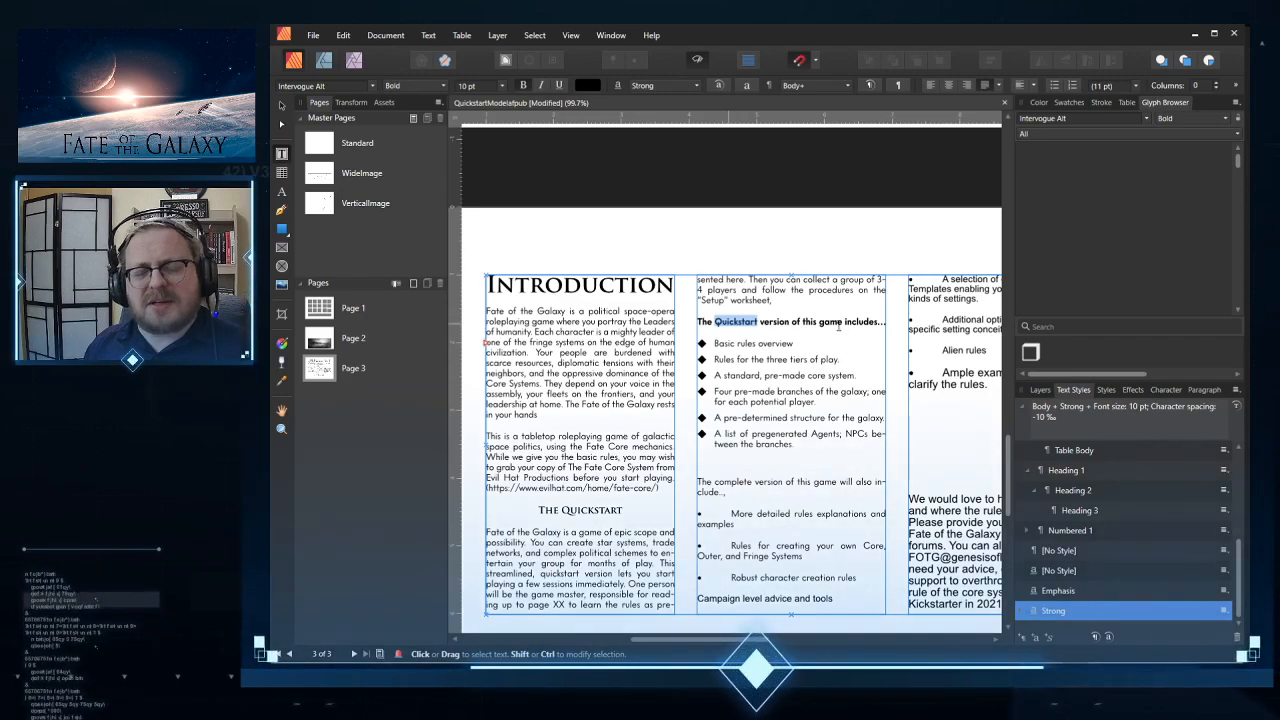
{"action": "triple_click", "coordinate": [836, 320]}
{"action": "double_click", "coordinate": [737, 322]}
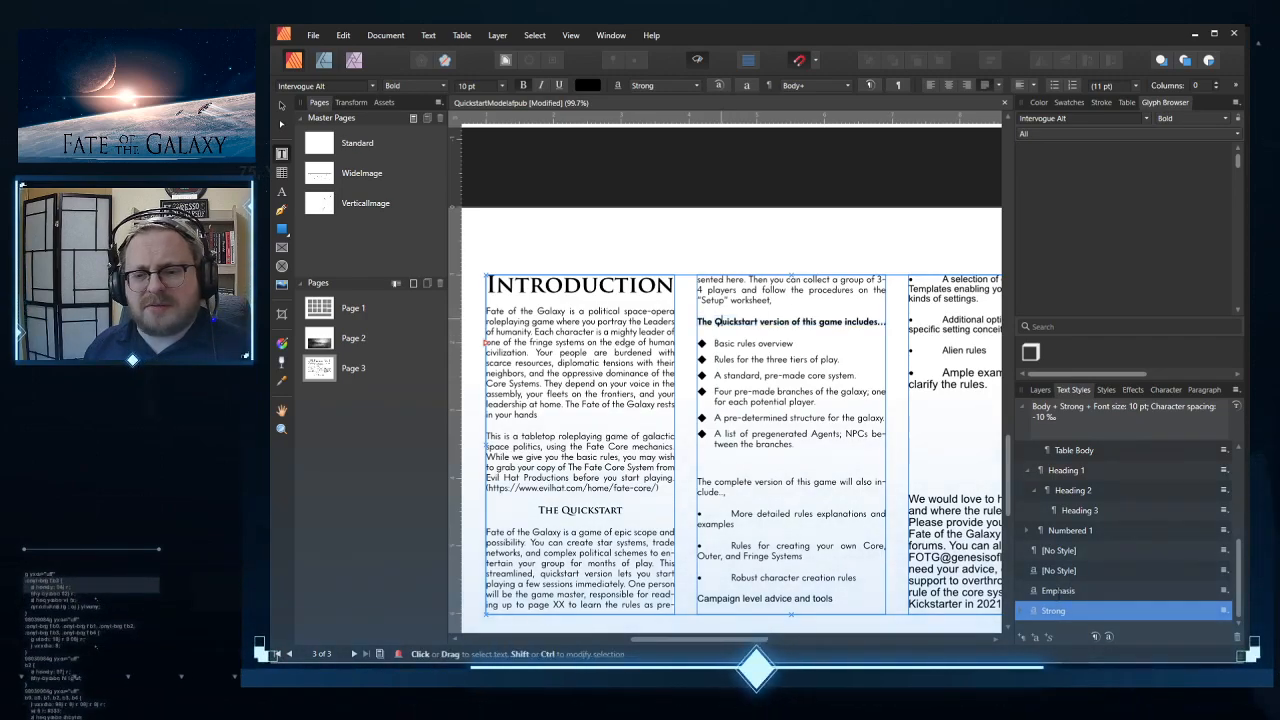
{"action": "triple_click", "coordinate": [836, 321]}
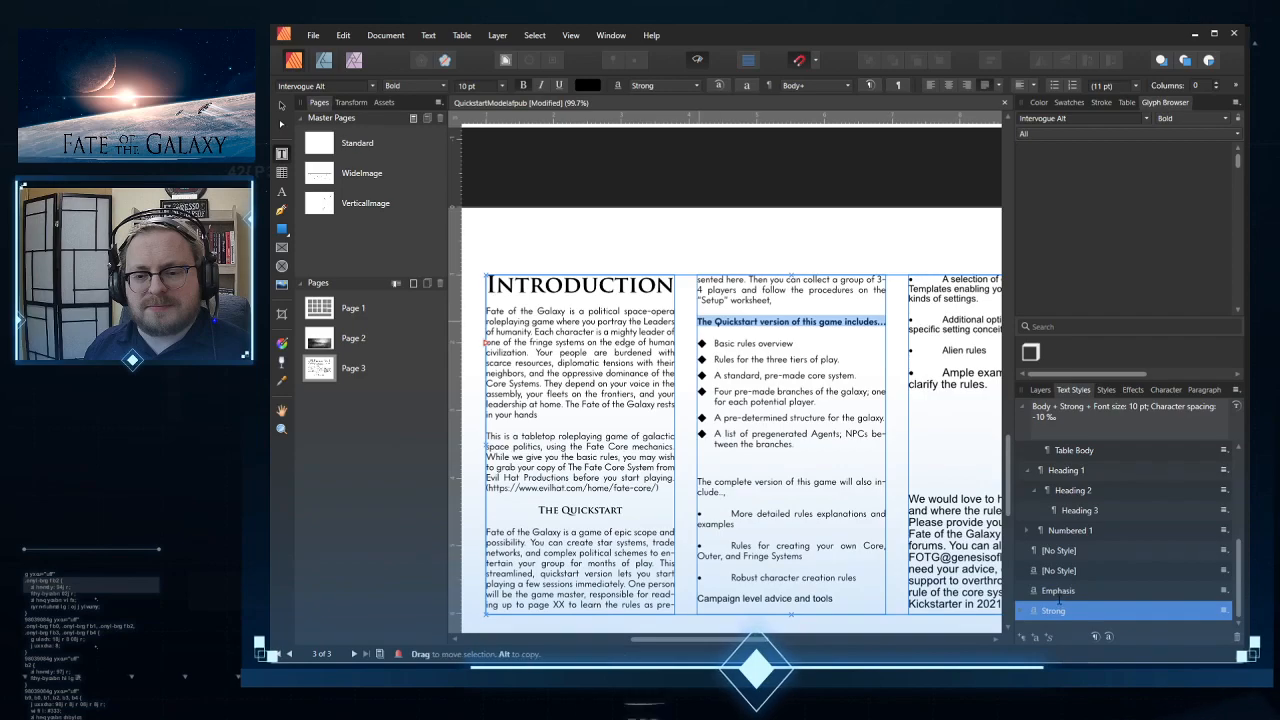
{"action": "key", "text": "Escape"}
{"action": "triple_click", "coordinate": [836, 321]}
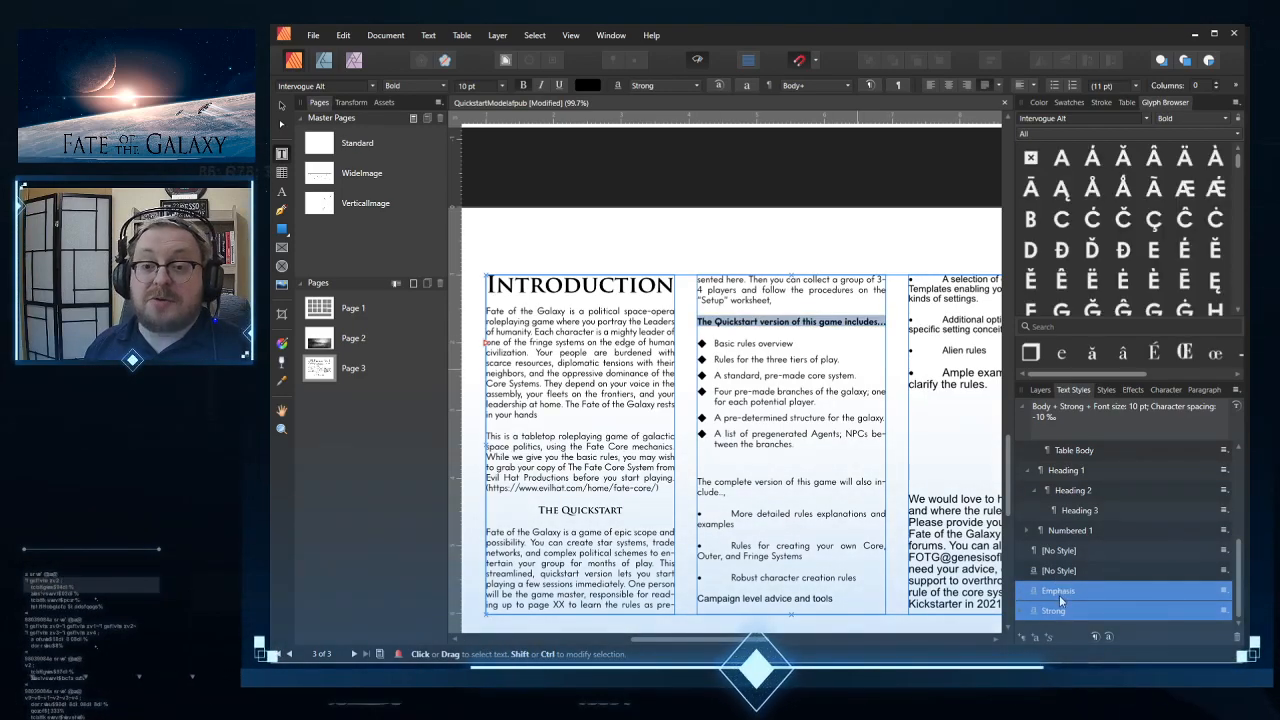
{"action": "left_click", "coordinate": [1060, 596]}
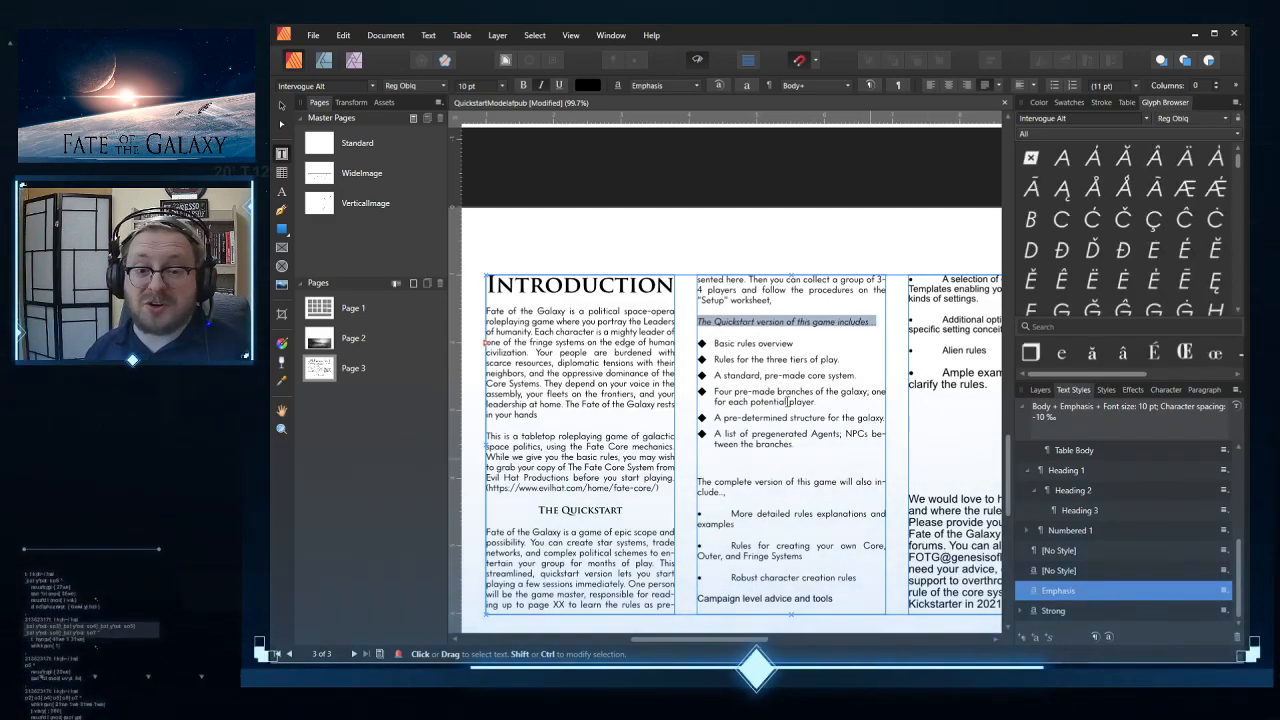
{"action": "left_click", "coordinate": [761, 290]}
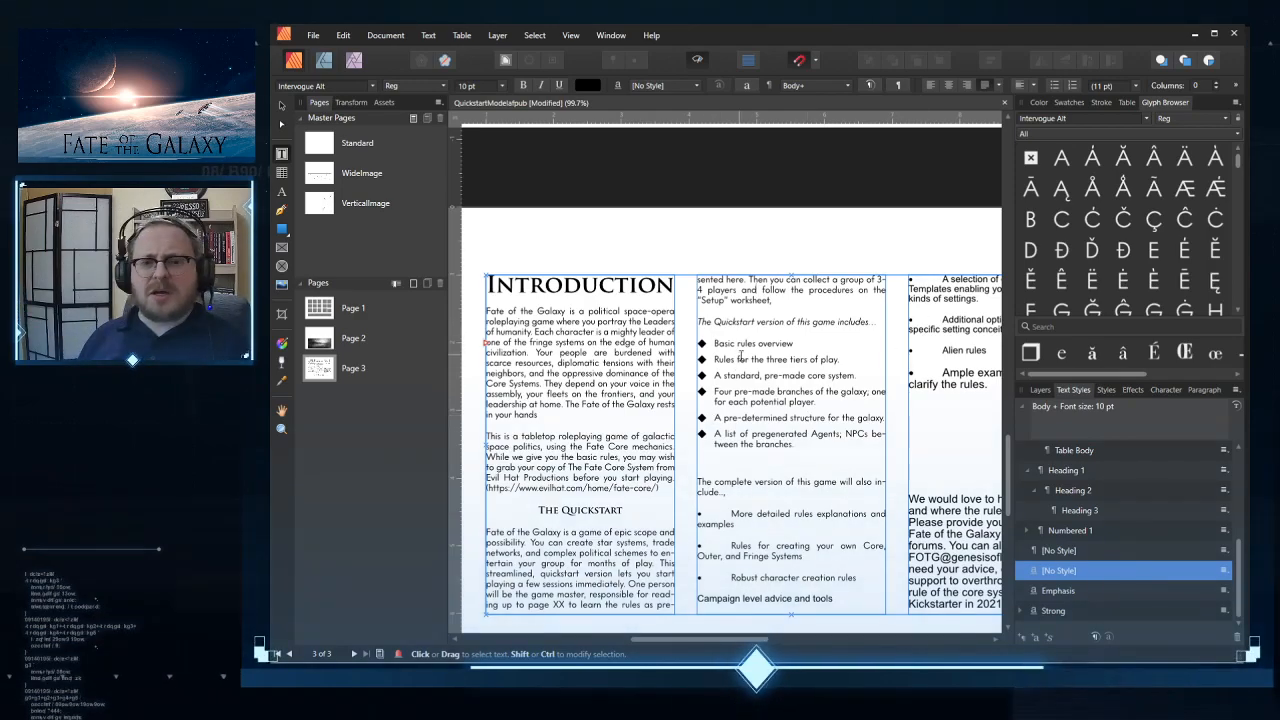
Step: Edit the Heading 2 style used by "The Quickstart" so its paragraph space after is 0 pt, and apply the change
{"action": "scroll", "coordinate": [654, 407], "scroll_direction": "down", "scroll_amount": 1}
{"action": "scroll", "coordinate": [654, 407], "scroll_direction": "down", "scroll_amount": 1}
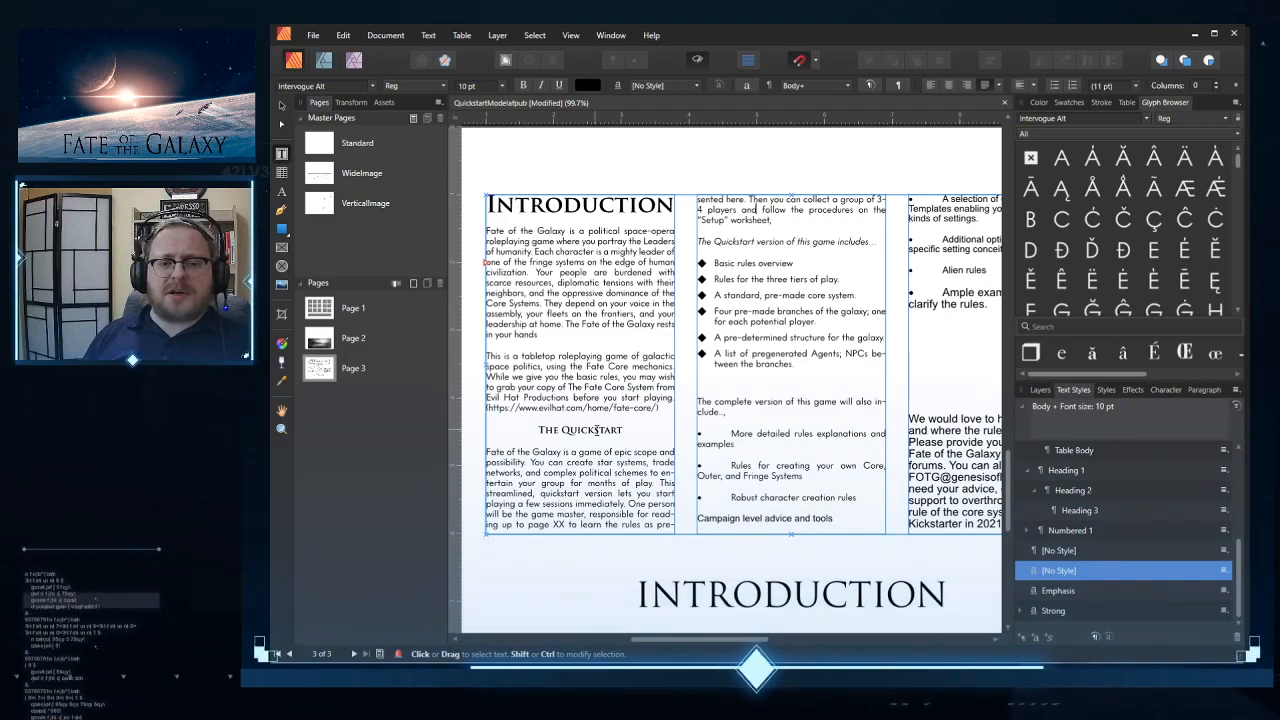
{"action": "double_click", "coordinate": [596, 430]}
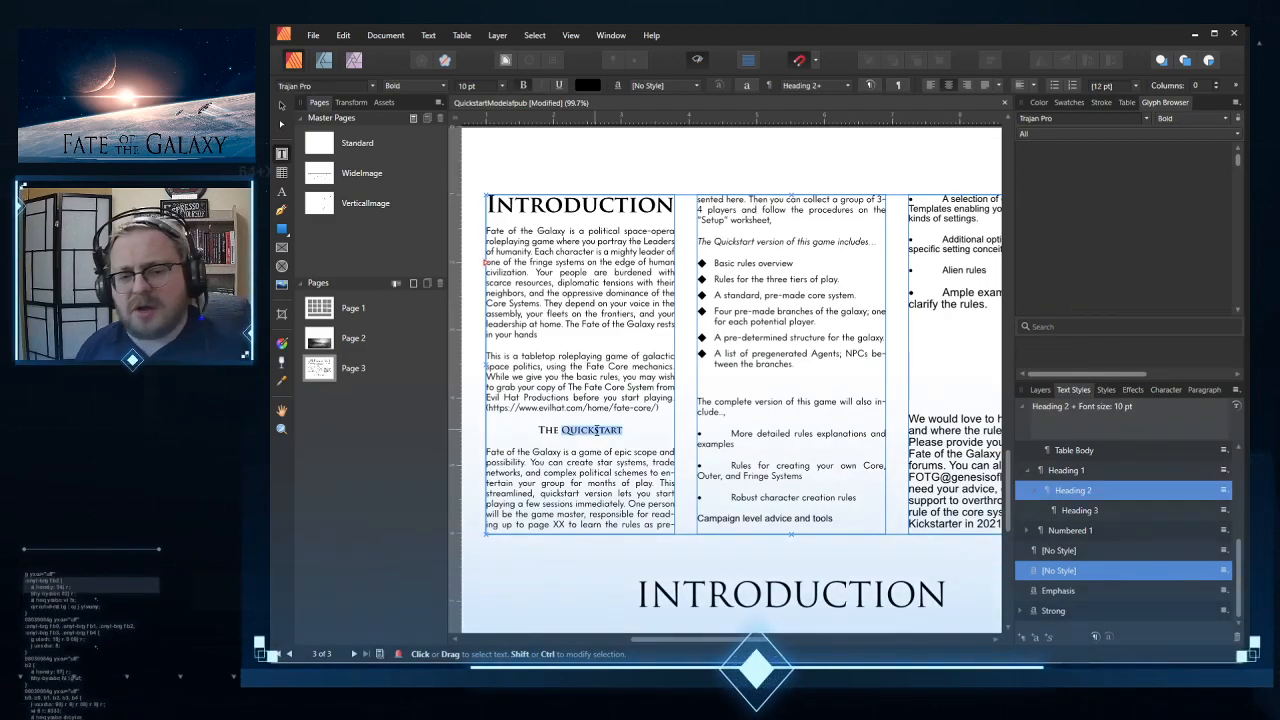
{"action": "triple_click", "coordinate": [592, 430]}
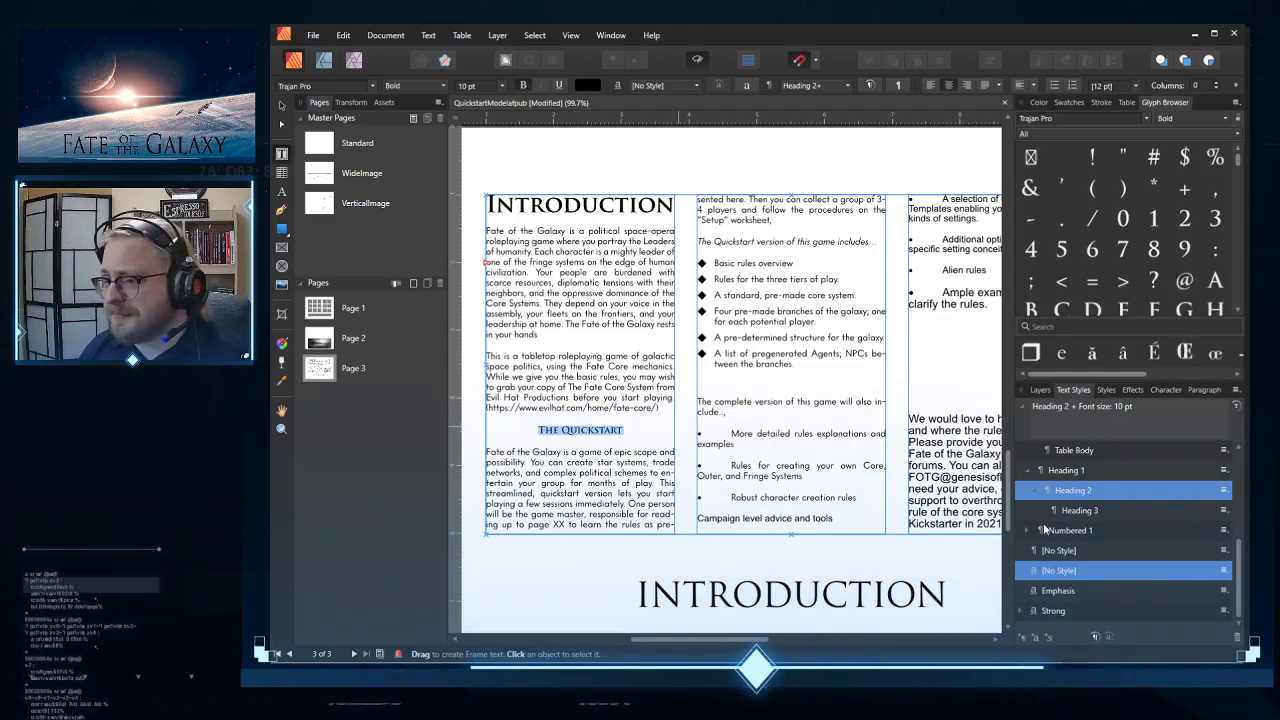
{"action": "right_click", "coordinate": [1047, 492]}
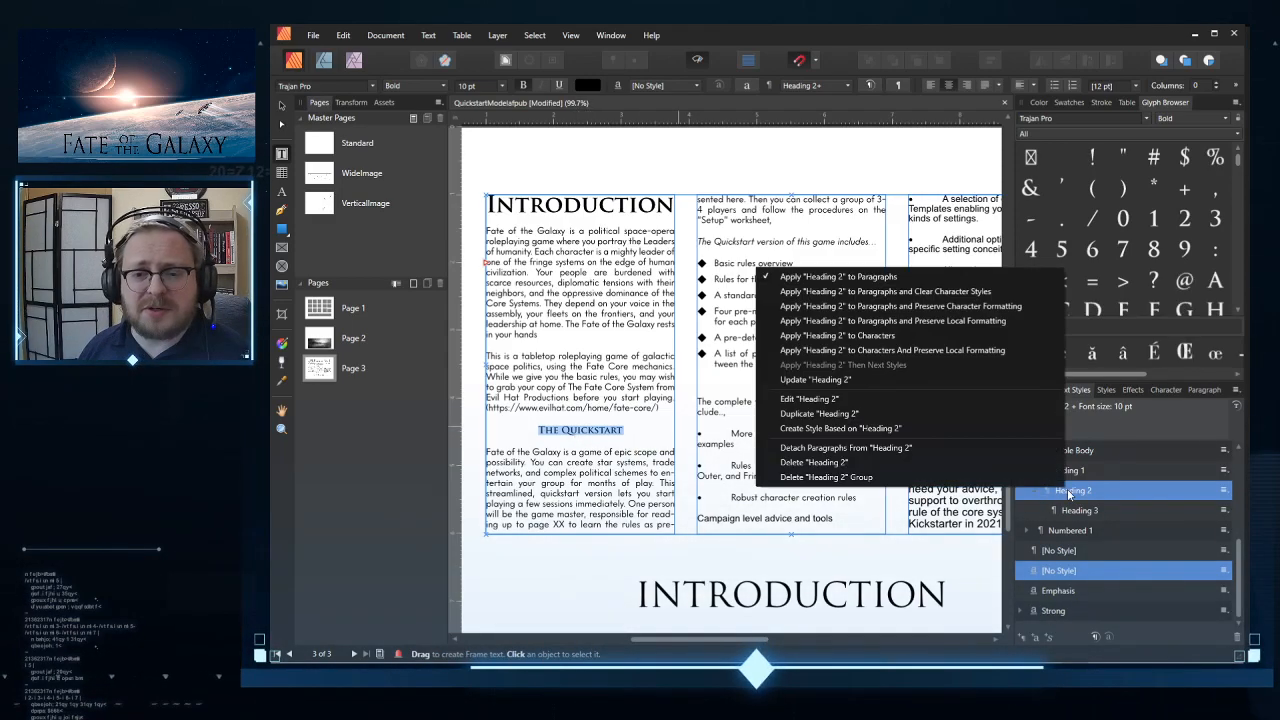
{"action": "left_click", "coordinate": [845, 399]}
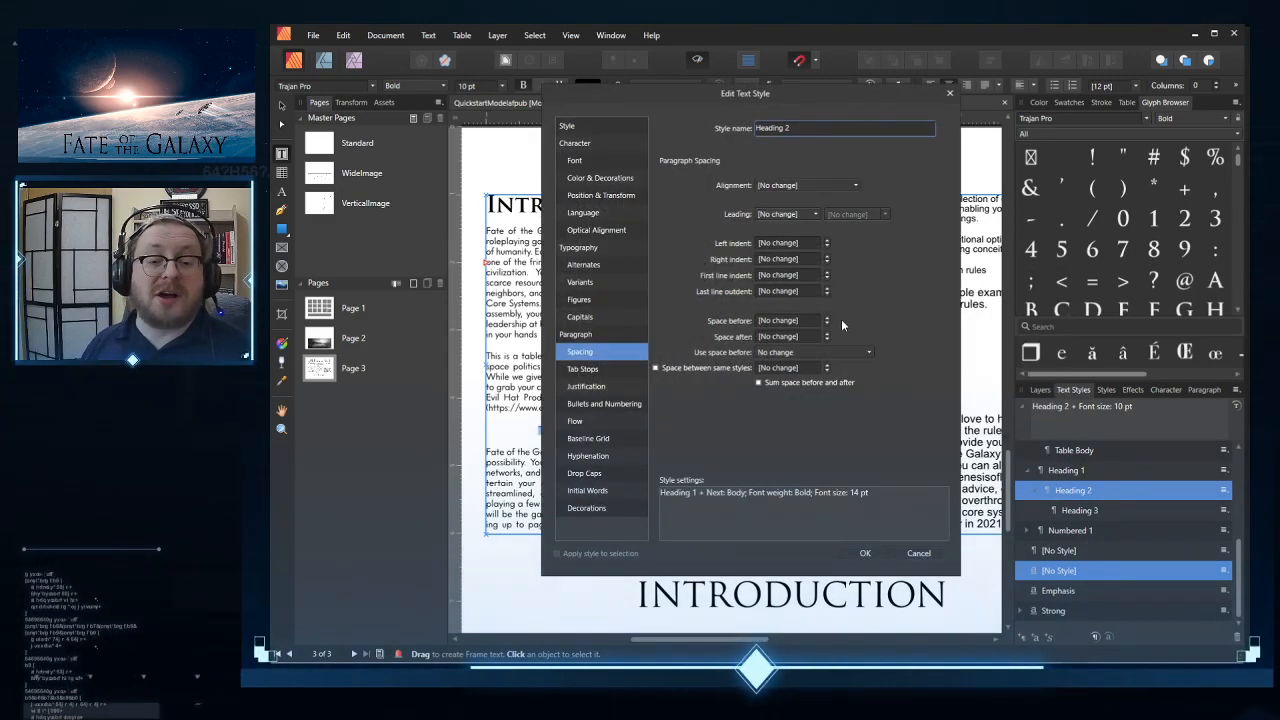
{"action": "left_click", "coordinate": [826, 343]}
{"action": "left_click", "coordinate": [826, 343]}
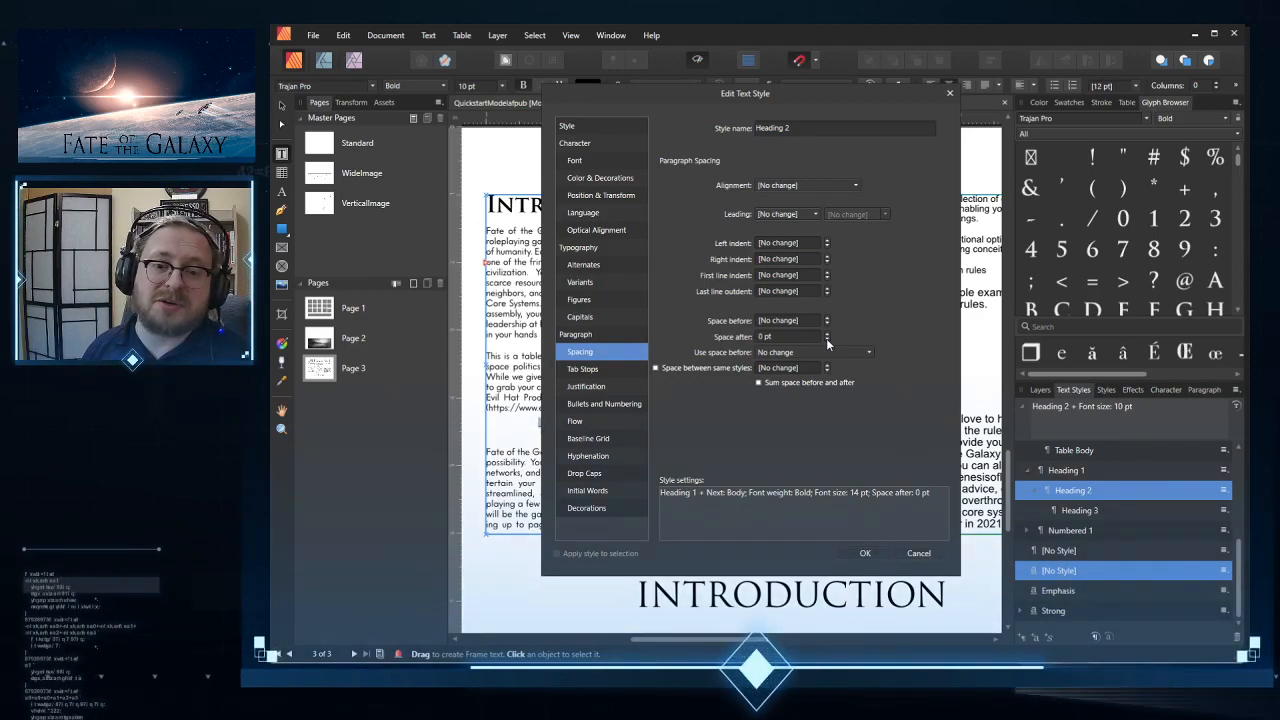
{"action": "left_click", "coordinate": [865, 553]}
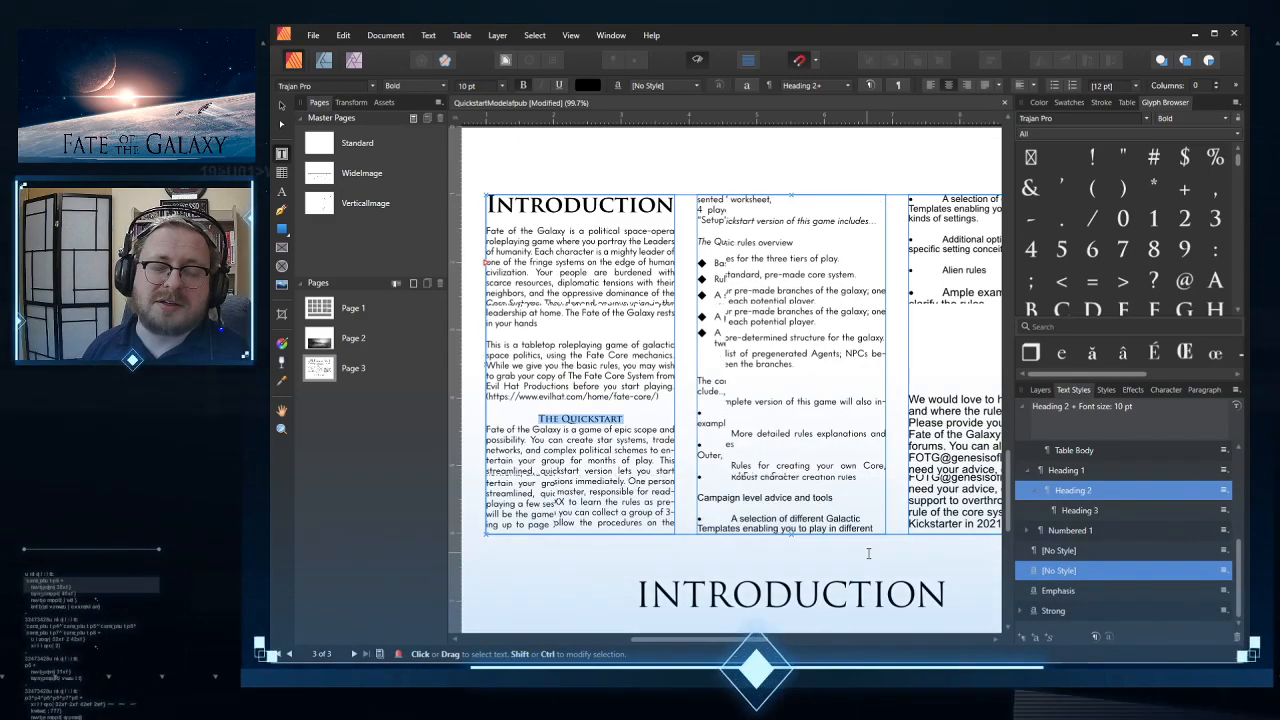
{"action": "left_click", "coordinate": [569, 421]}
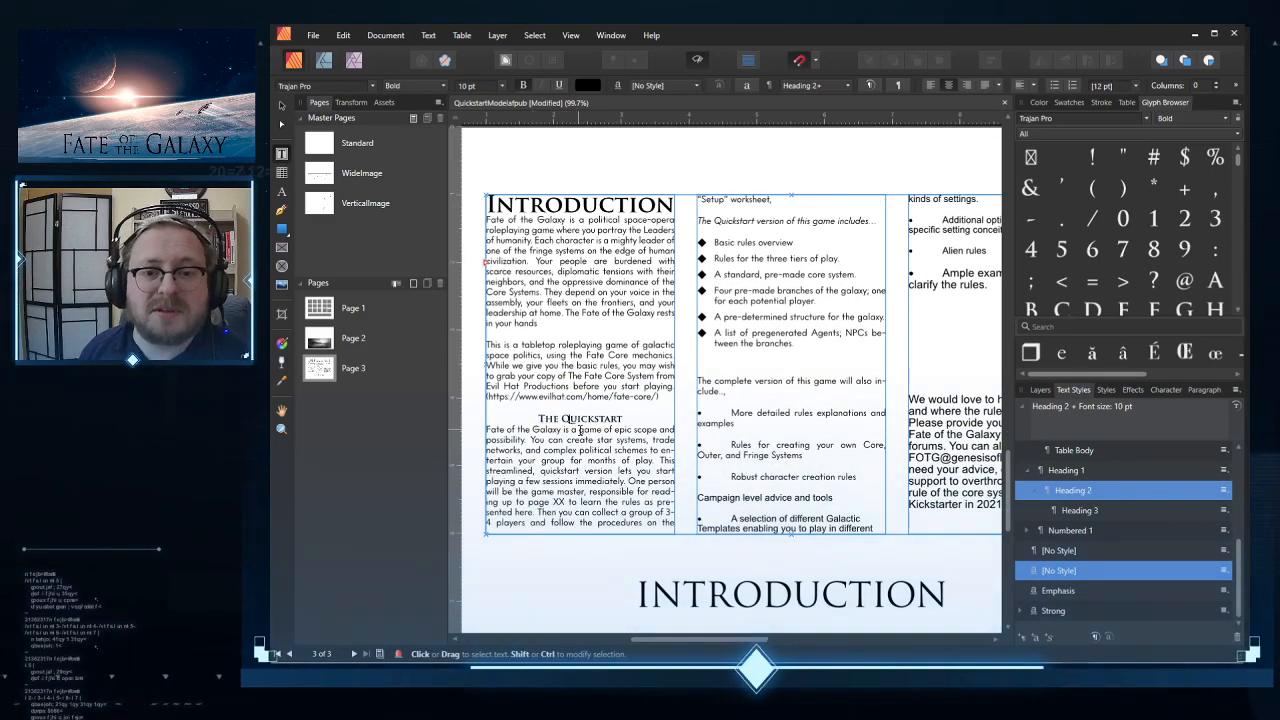
{"action": "left_click", "coordinate": [611, 512]}
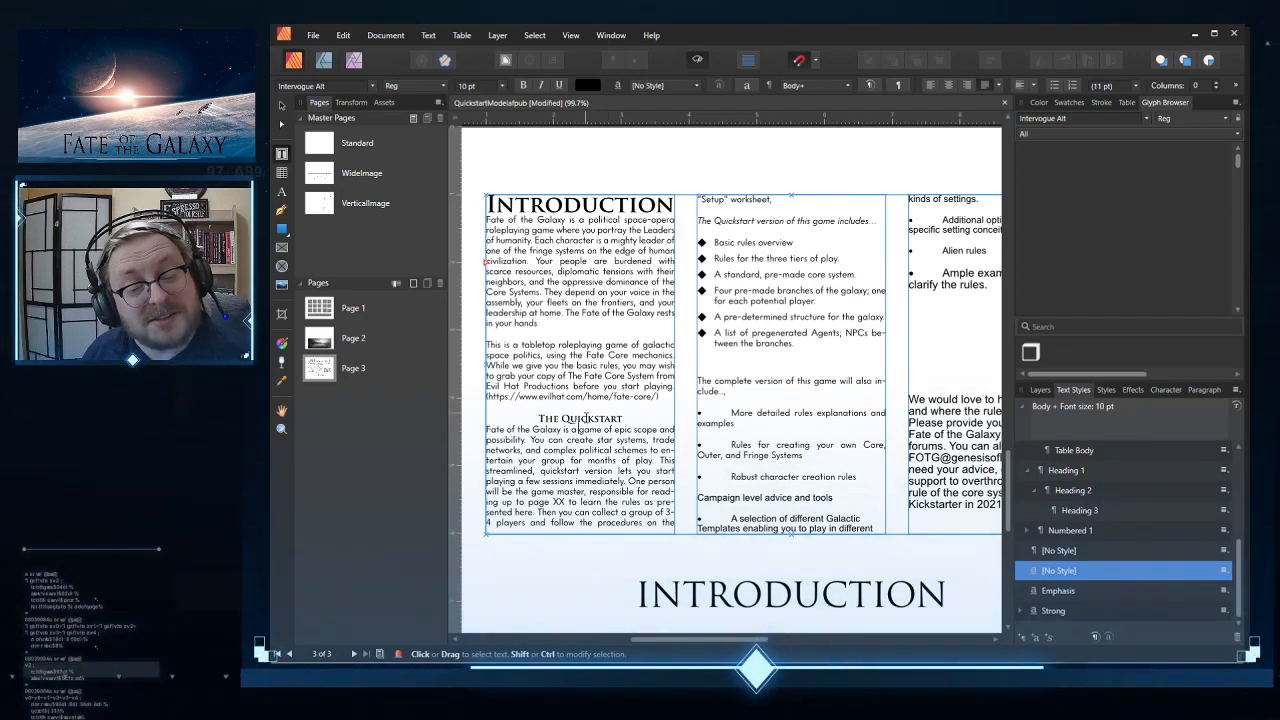
{"action": "left_click", "coordinate": [598, 418]}
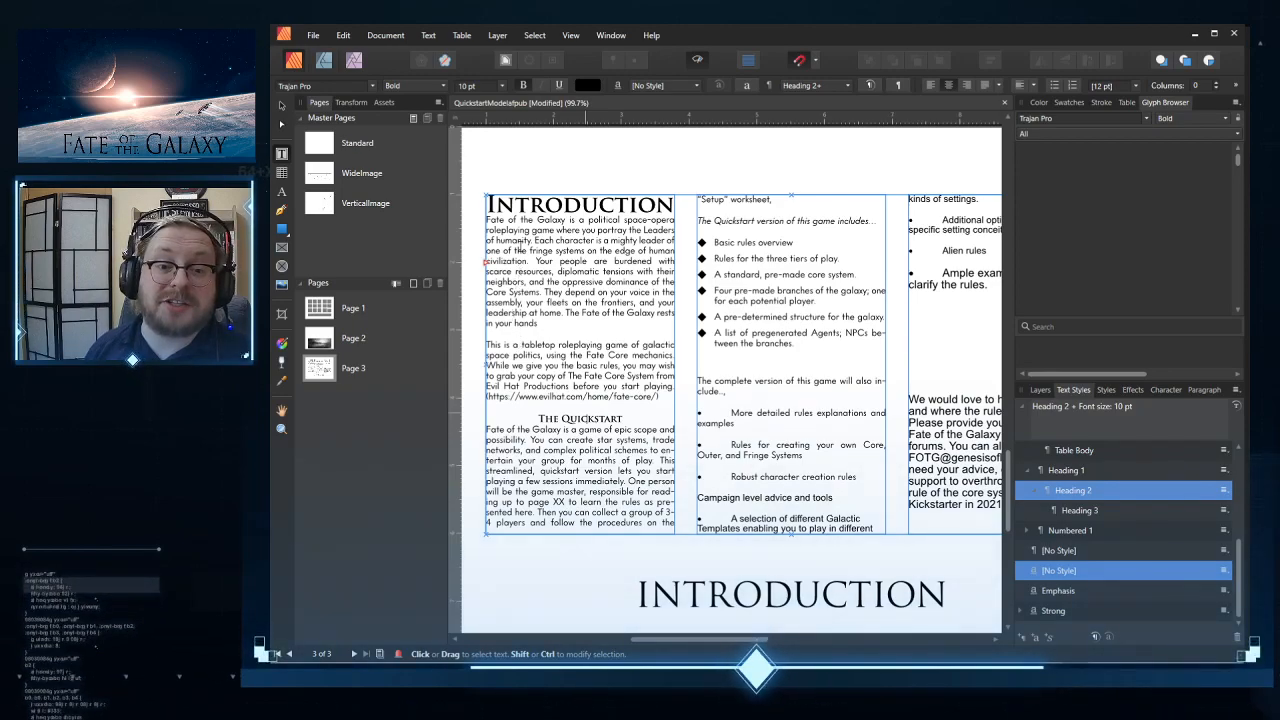
{"action": "key", "text": "ctrl+shift+Left"}
{"action": "left_click", "coordinate": [587, 419]}
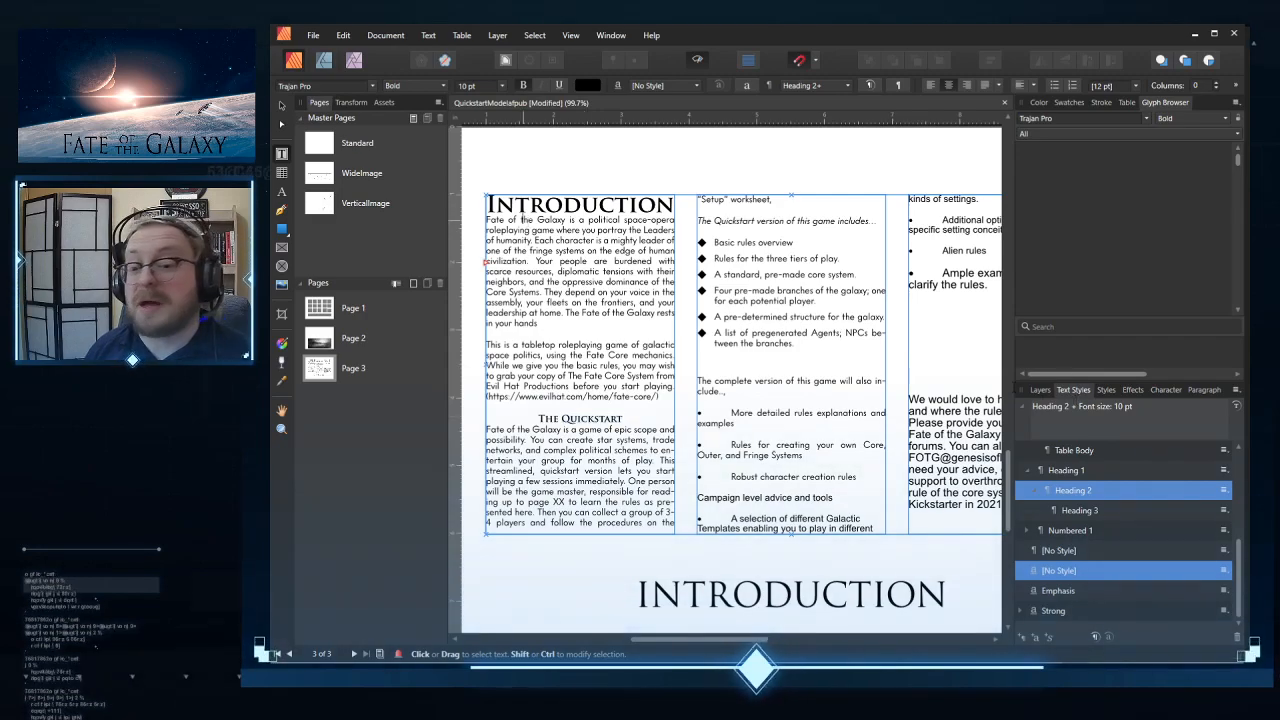
{"action": "left_click", "coordinate": [535, 255]}
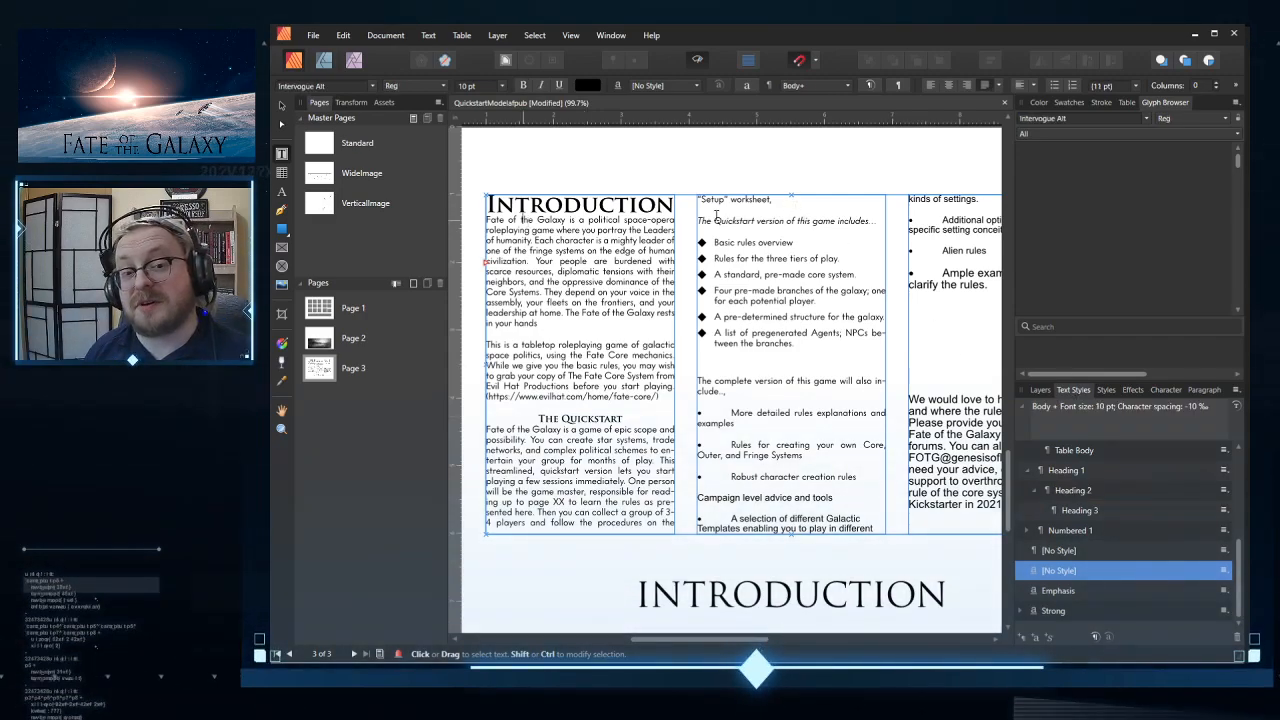
Step: Edit the Body style of the introduction text so its space before is 10 pt and is used Only Between Paragraphs
{"action": "double_click", "coordinate": [524, 219]}
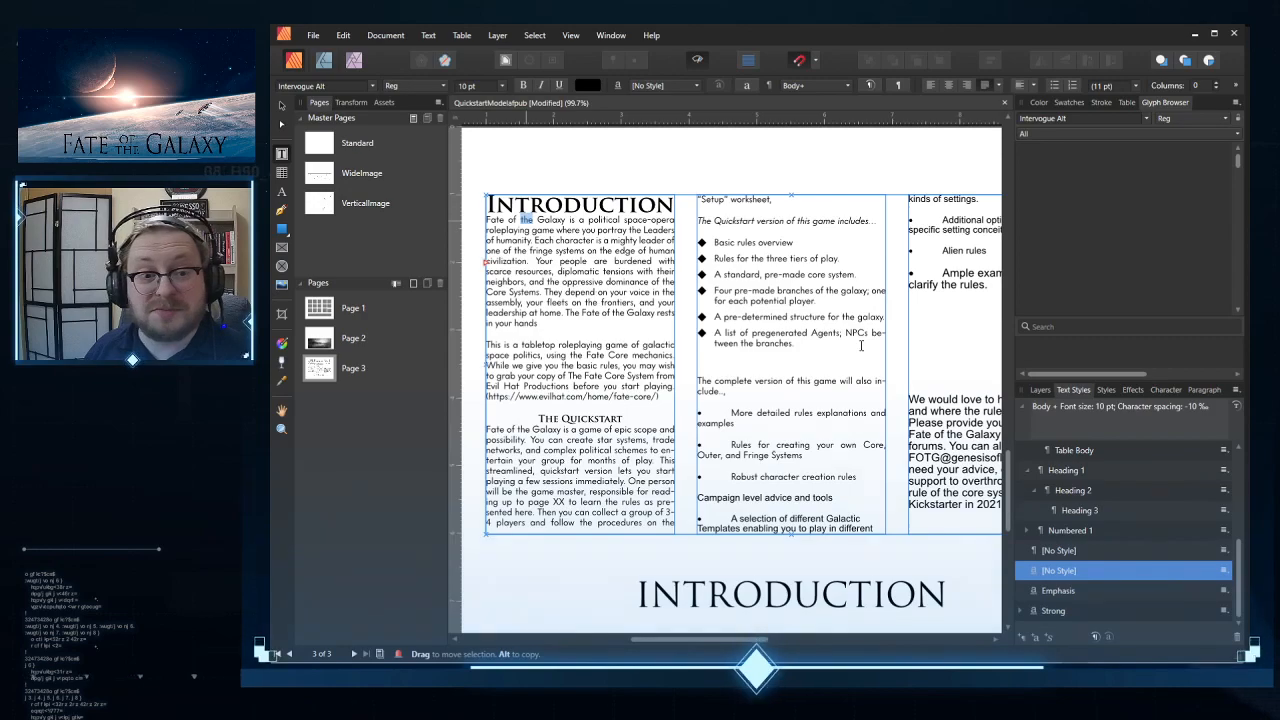
{"action": "triple_click", "coordinate": [524, 219]}
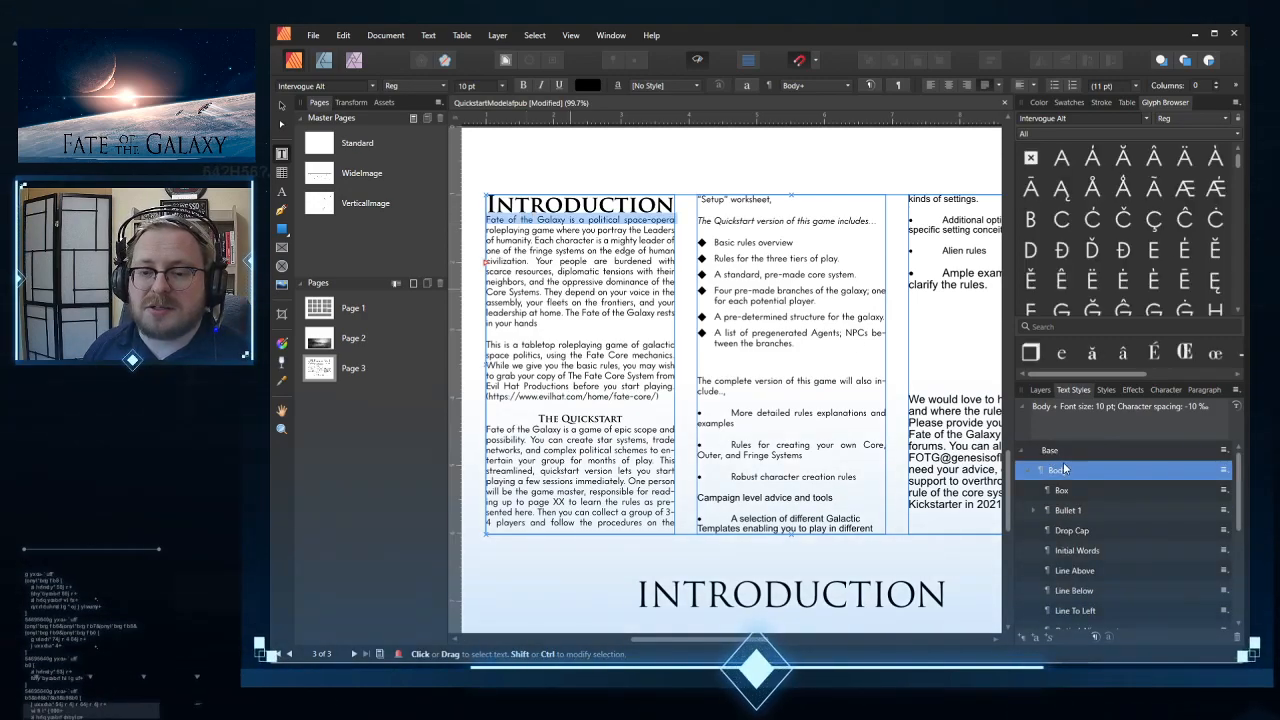
{"action": "right_click", "coordinate": [1065, 473]}
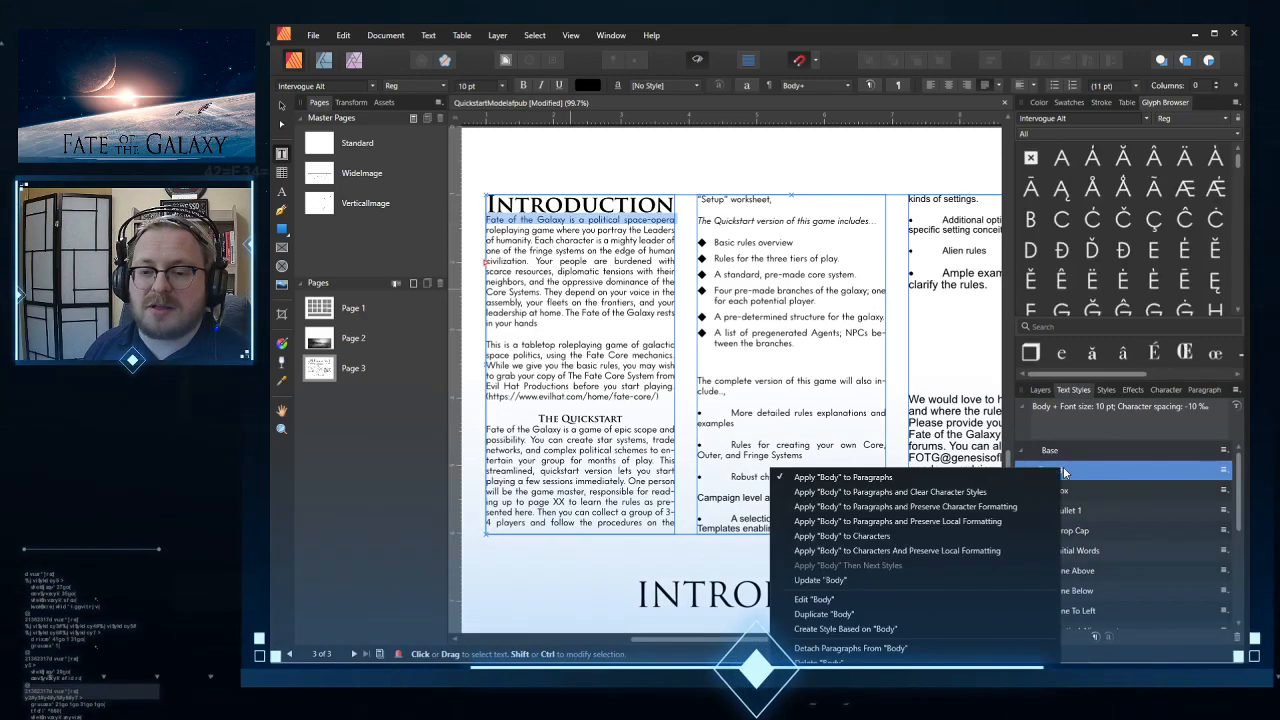
{"action": "left_click", "coordinate": [830, 598]}
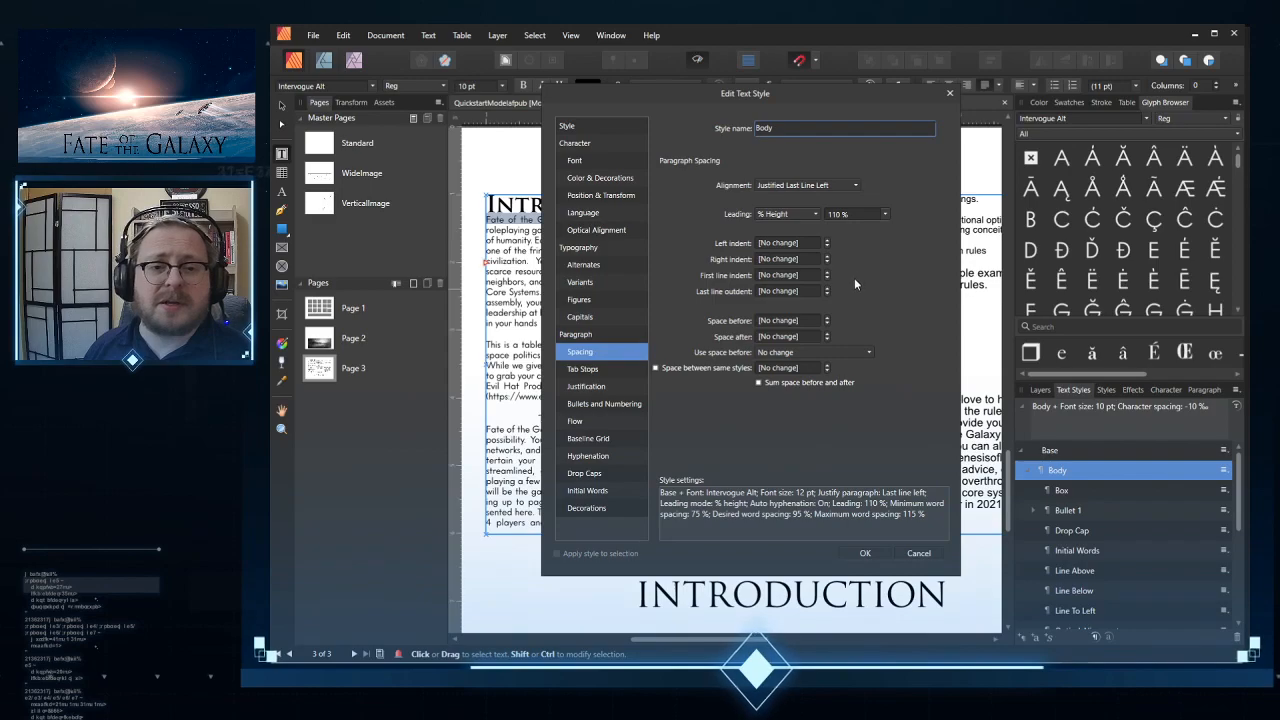
{"action": "left_click", "coordinate": [828, 318]}
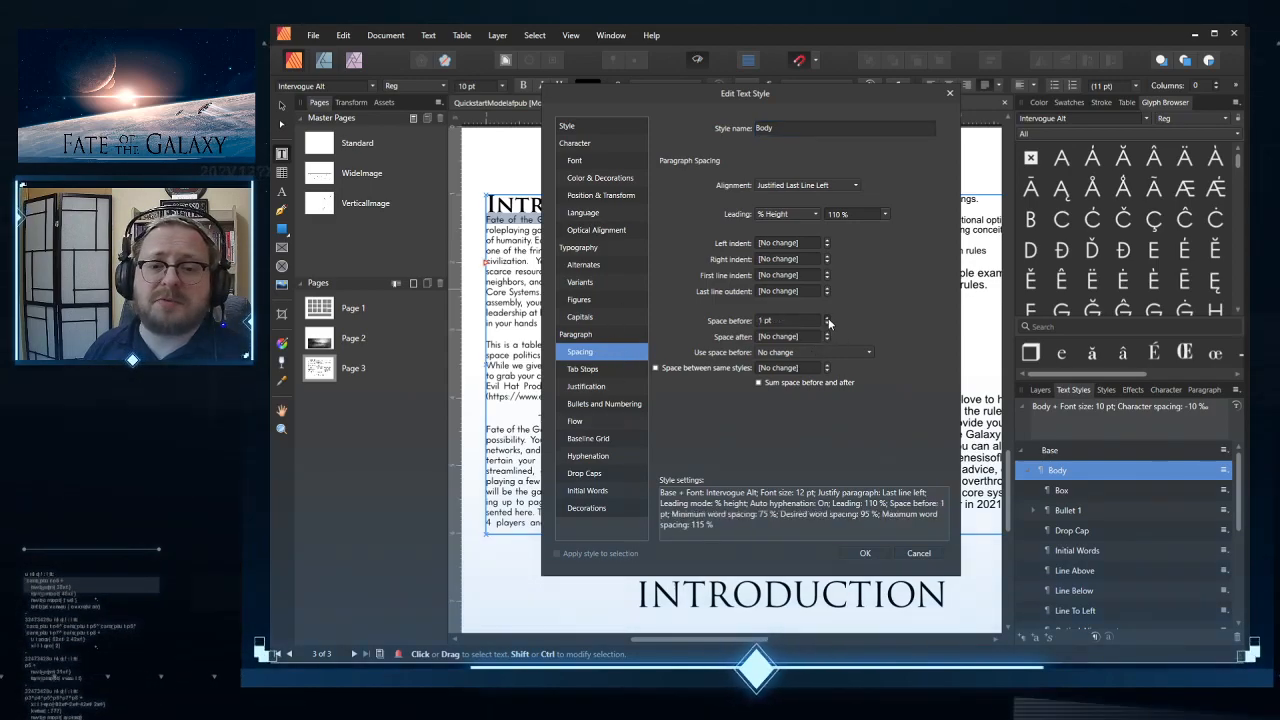
{"action": "left_click", "coordinate": [828, 318]}
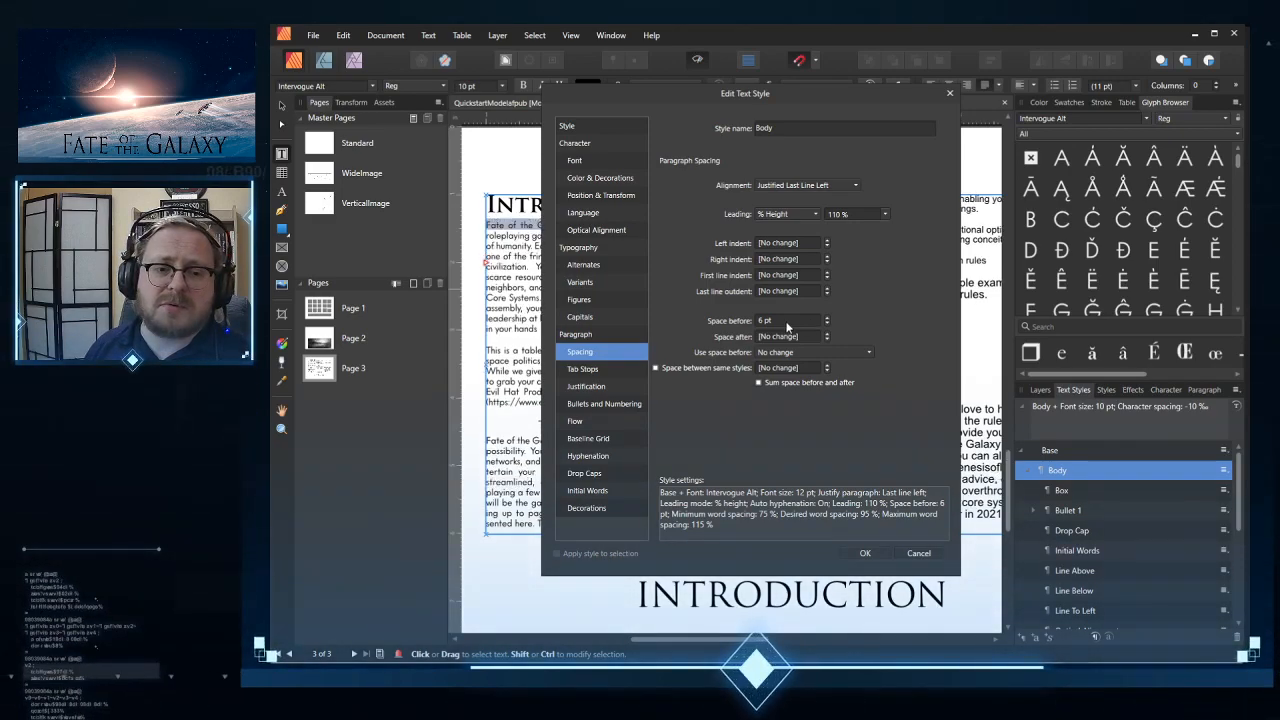
{"action": "left_click", "coordinate": [787, 321]}
{"action": "type", "text": "12"}
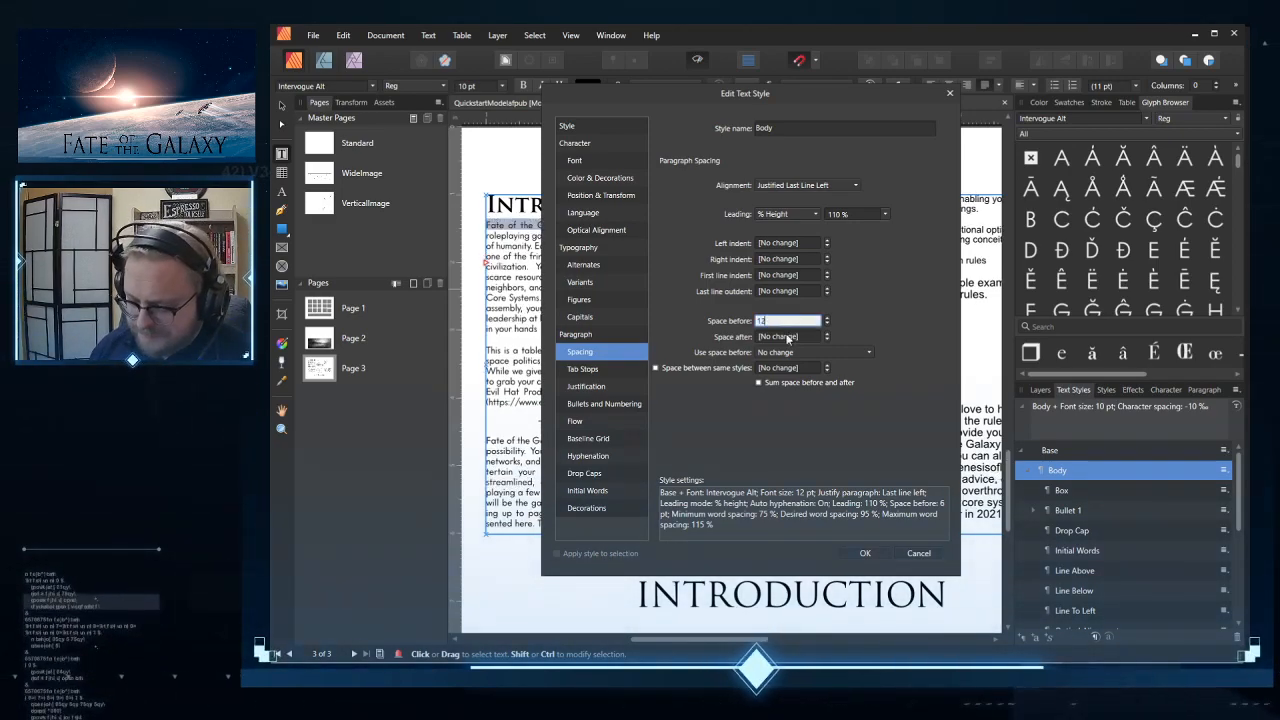
{"action": "type", "text": "10"}
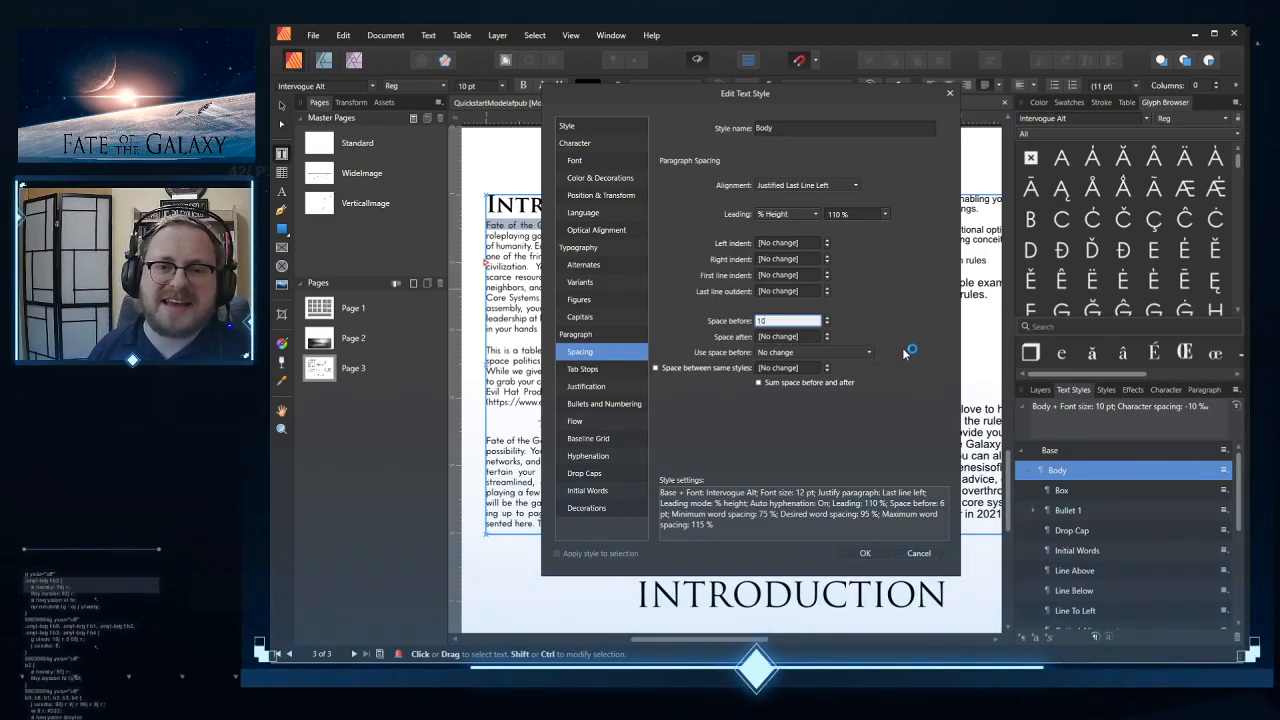
{"action": "left_click", "coordinate": [861, 355]}
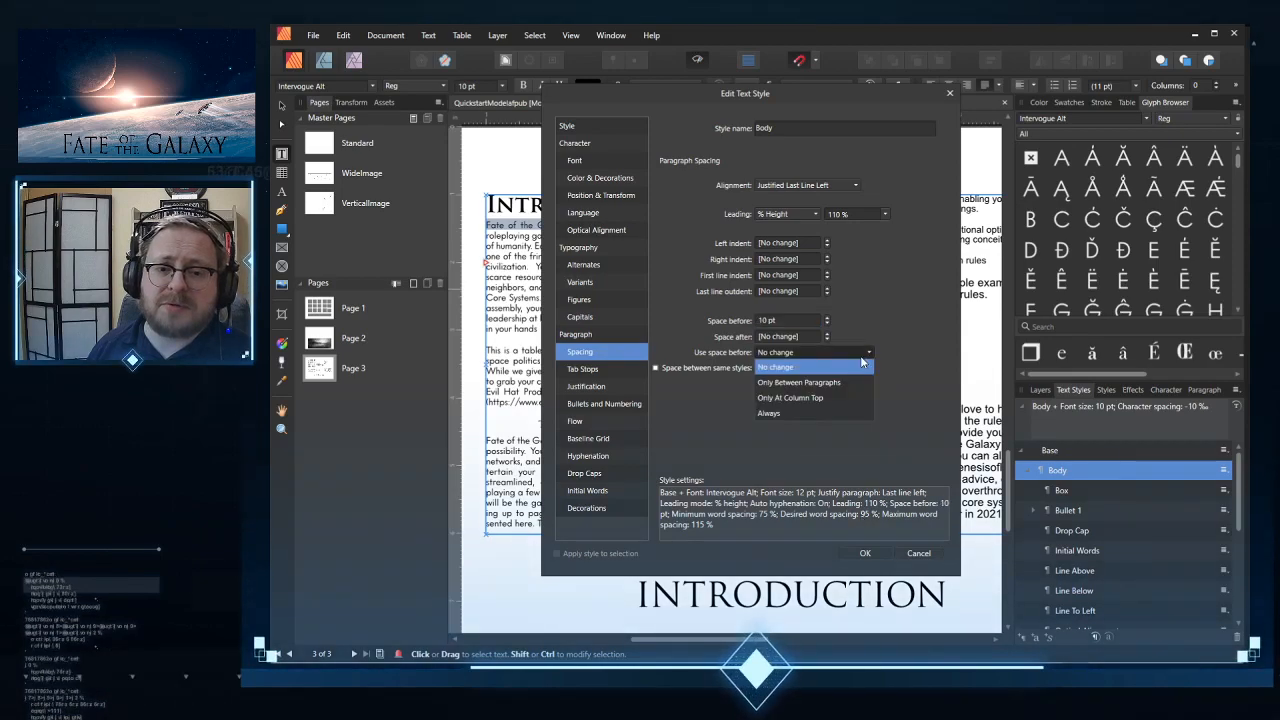
{"action": "left_click", "coordinate": [831, 384]}
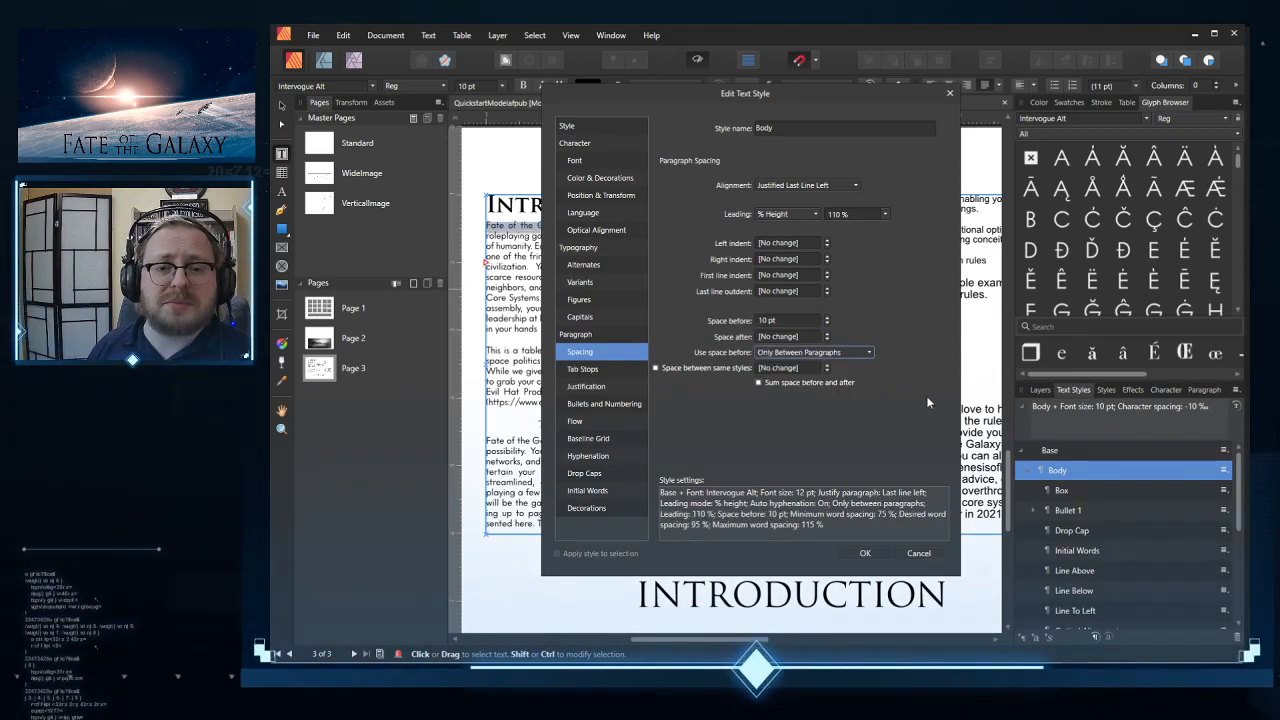
Step: Set the Body style's space between same styles to 6 pt, turn on Sum space before and after, and apply the changes
{"action": "left_click", "coordinate": [827, 366]}
{"action": "left_click", "coordinate": [818, 369]}
{"action": "type", "text": "6"}
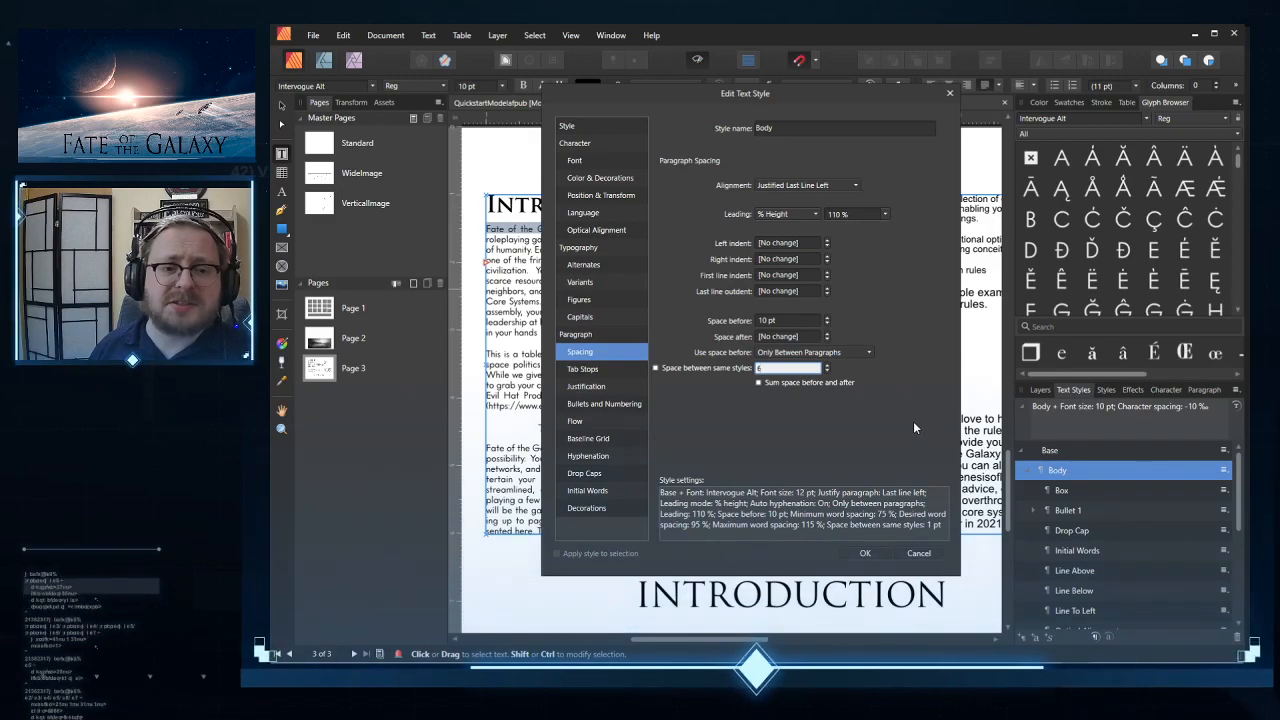
{"action": "key", "text": "Tab"}
{"action": "left_click", "coordinate": [758, 384]}
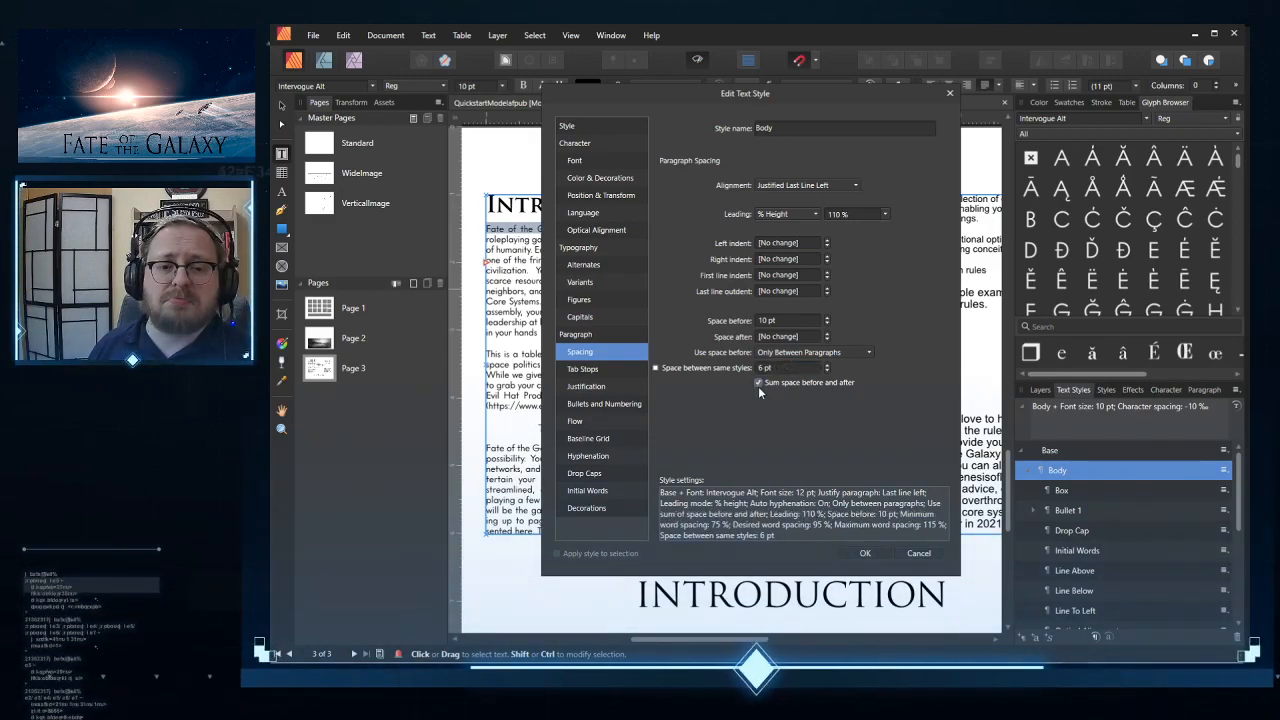
{"action": "left_click", "coordinate": [863, 551]}
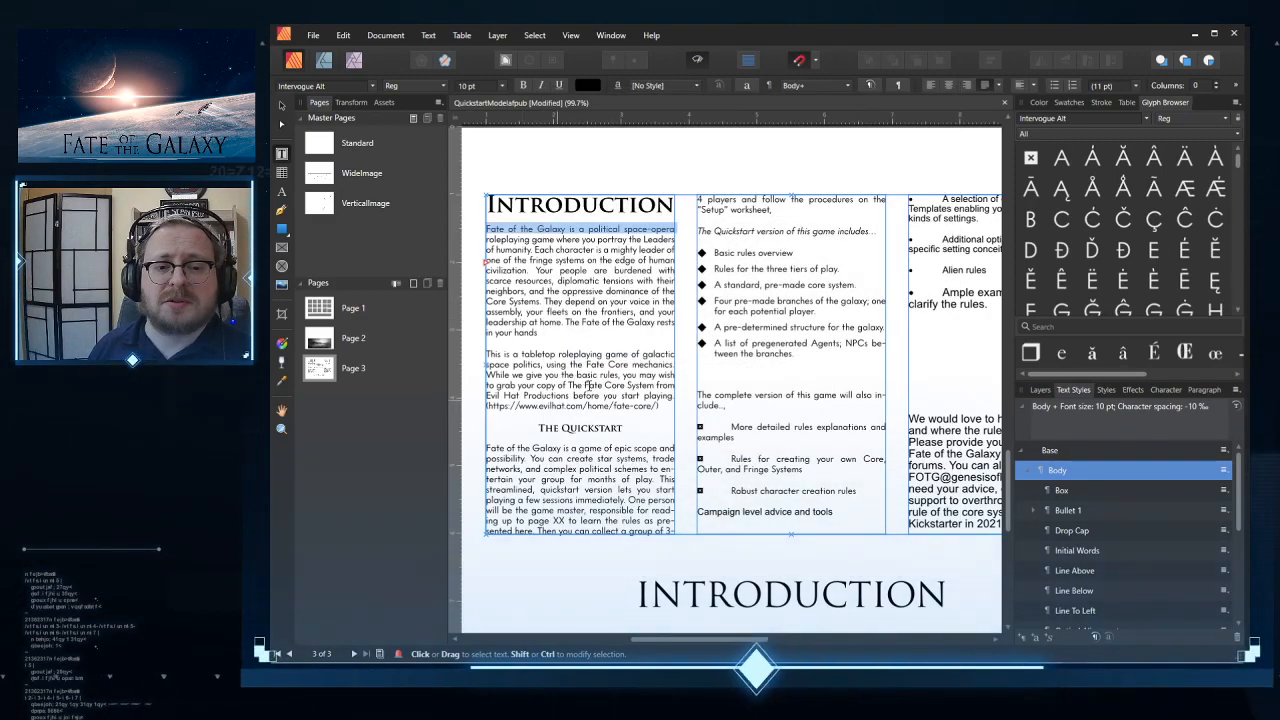
Step: Reopen the Body style for editing, enable its Space between same styles option, and apply the change
{"action": "left_click", "coordinate": [553, 402]}
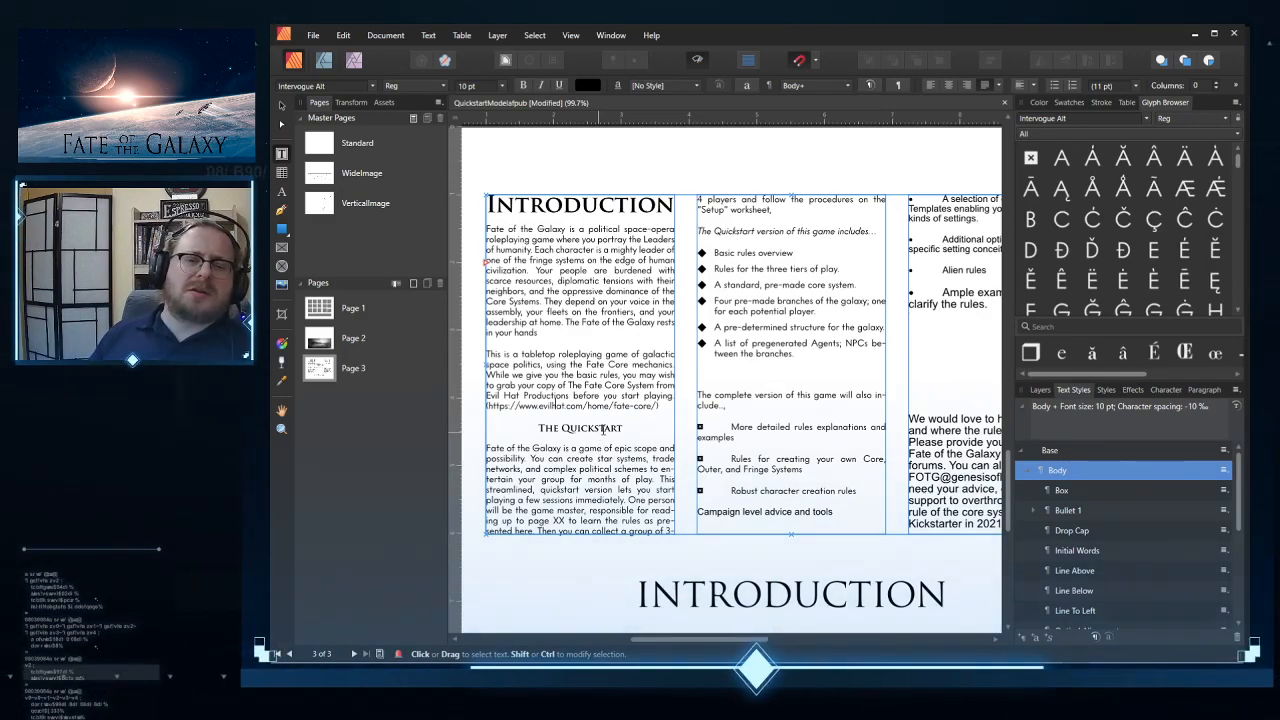
{"action": "left_click", "coordinate": [601, 430]}
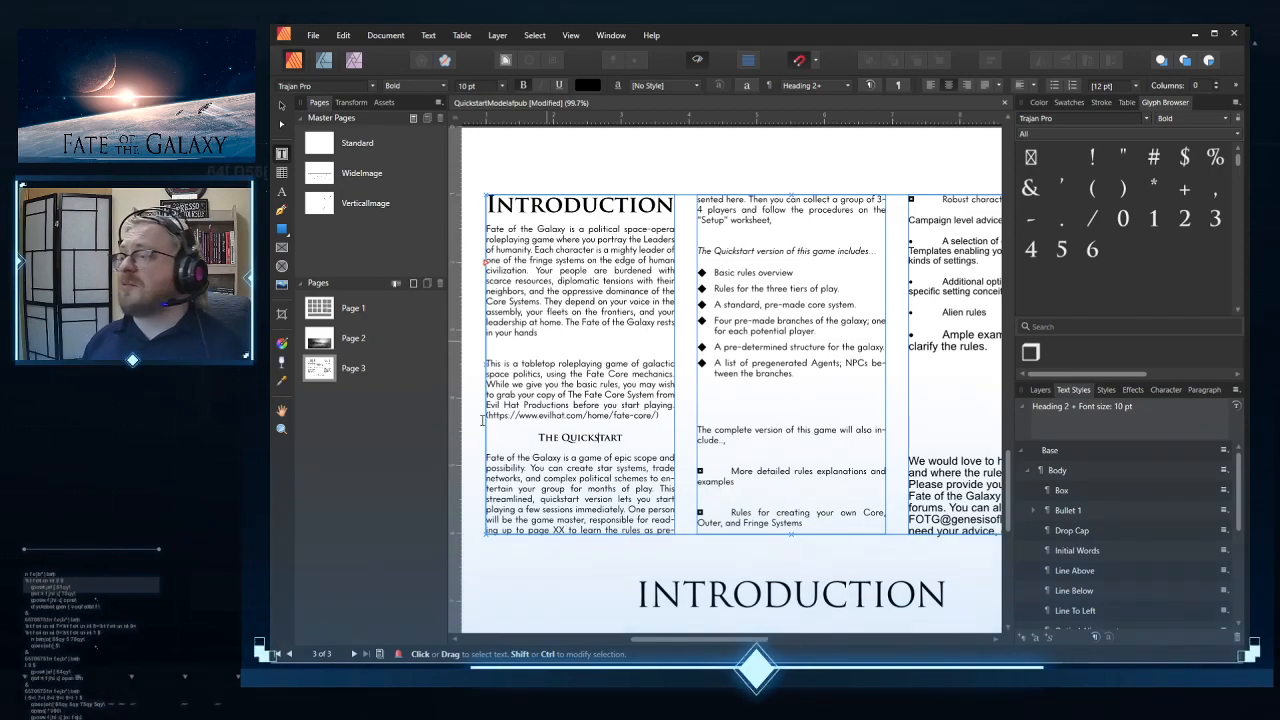
{"action": "left_click", "coordinate": [543, 333]}
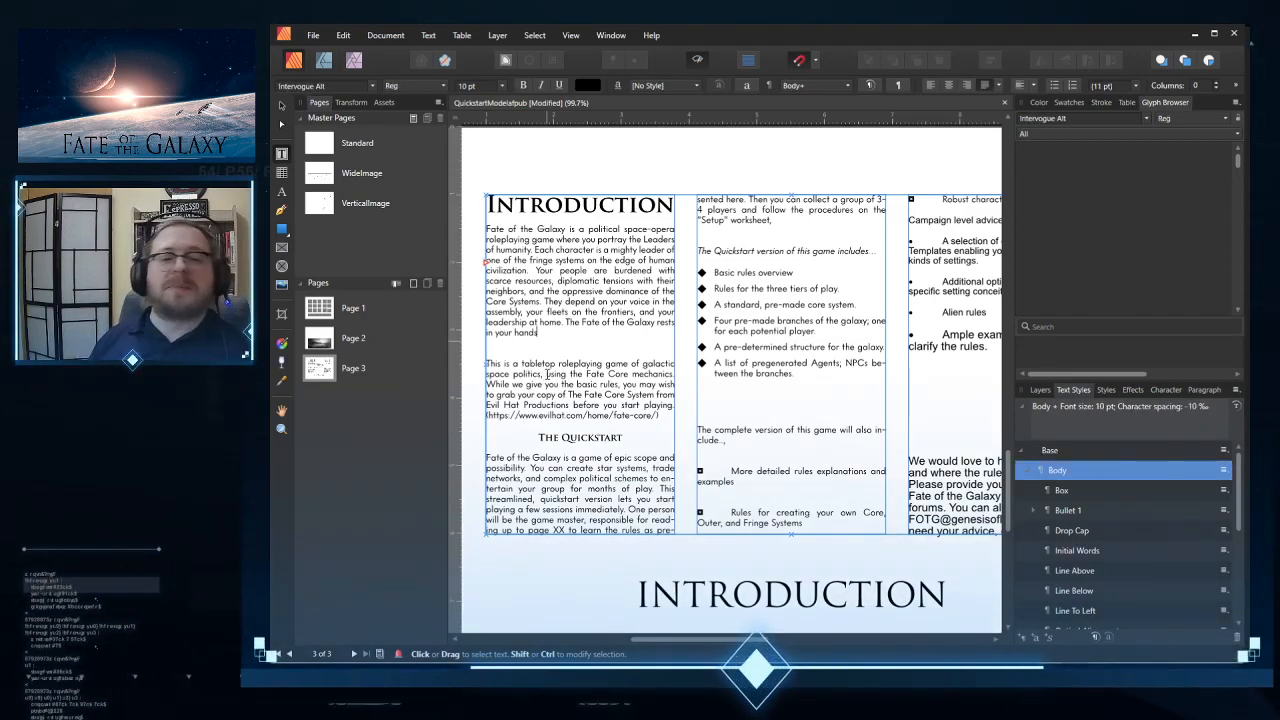
{"action": "key", "text": "shift+Home"}
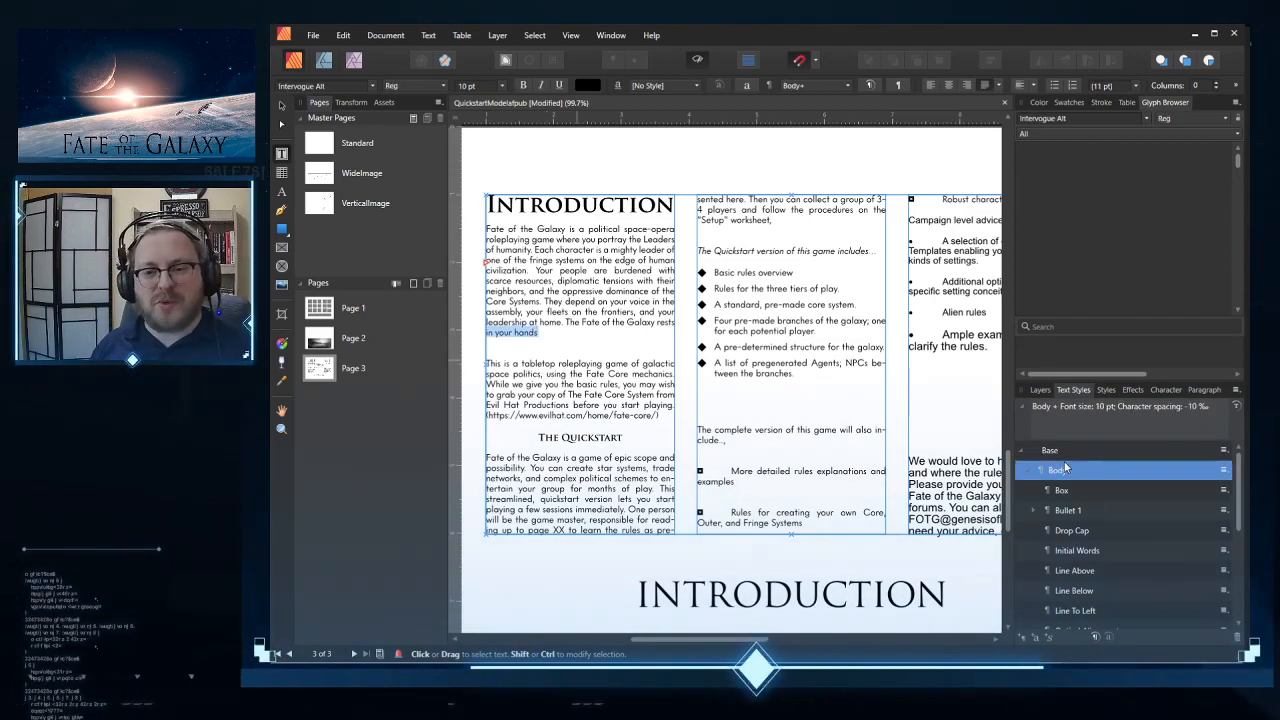
{"action": "right_click", "coordinate": [1057, 468]}
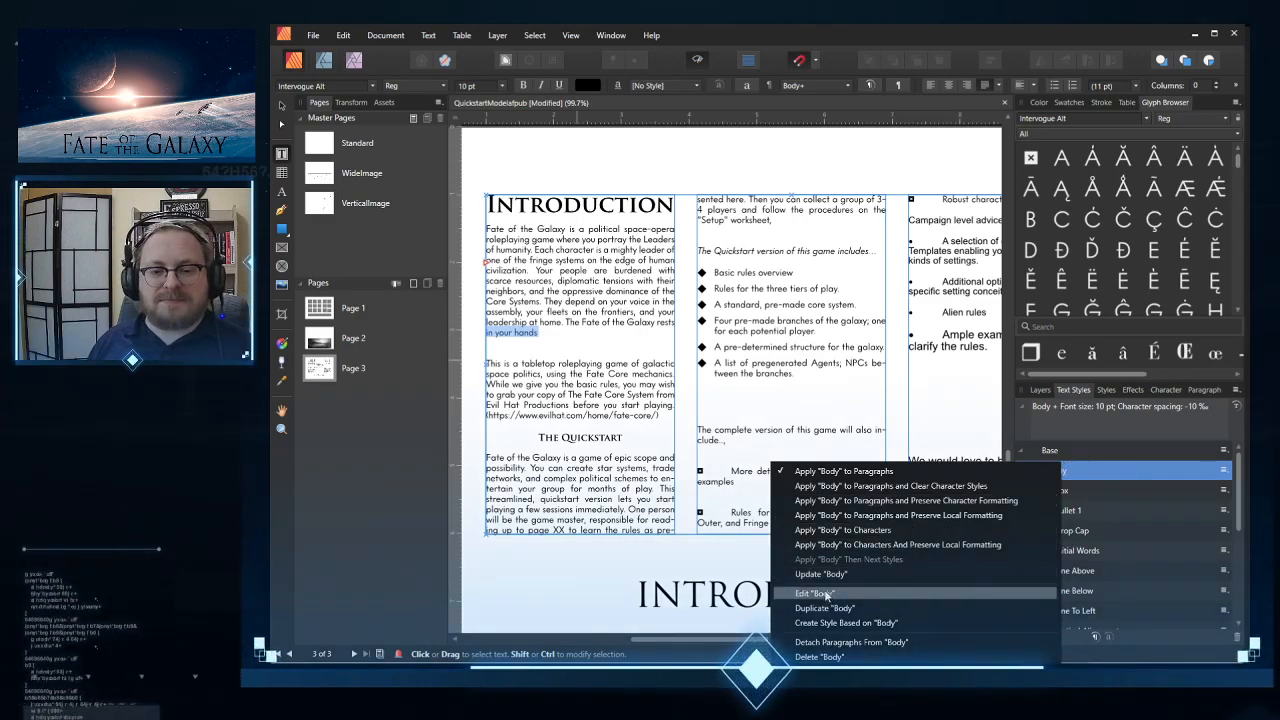
{"action": "left_click", "coordinate": [815, 512]}
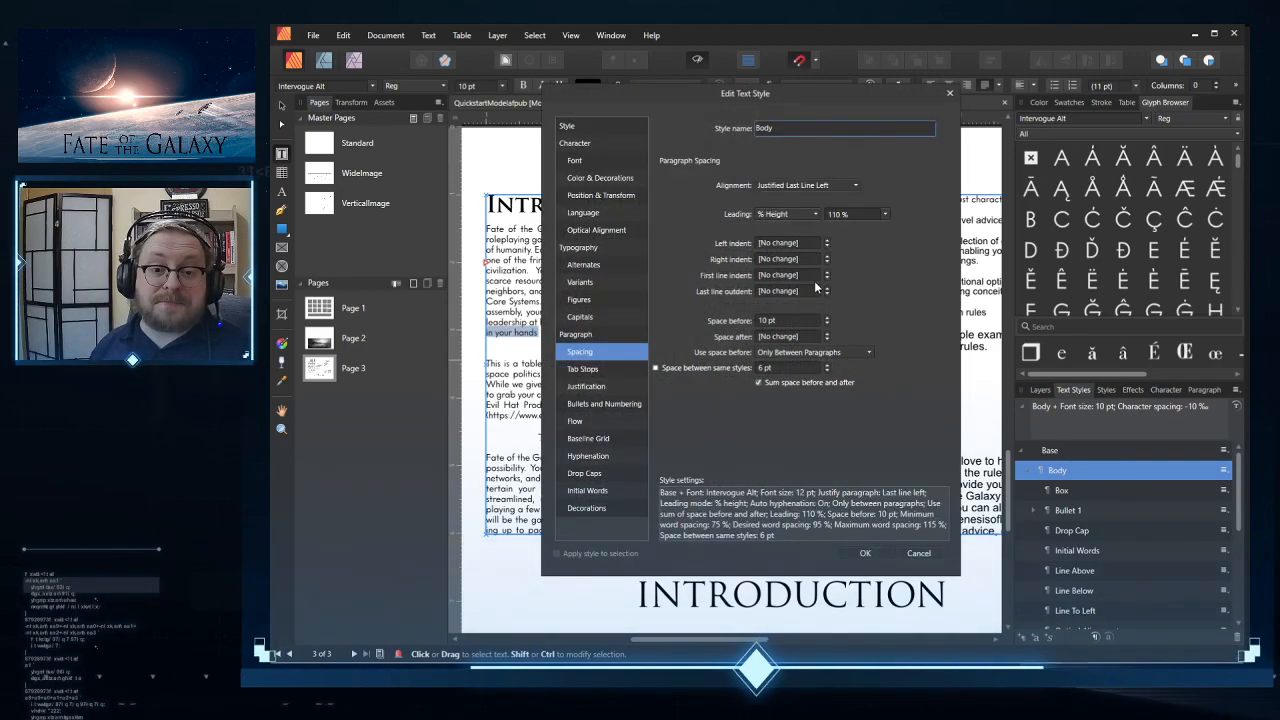
{"action": "left_click", "coordinate": [655, 368]}
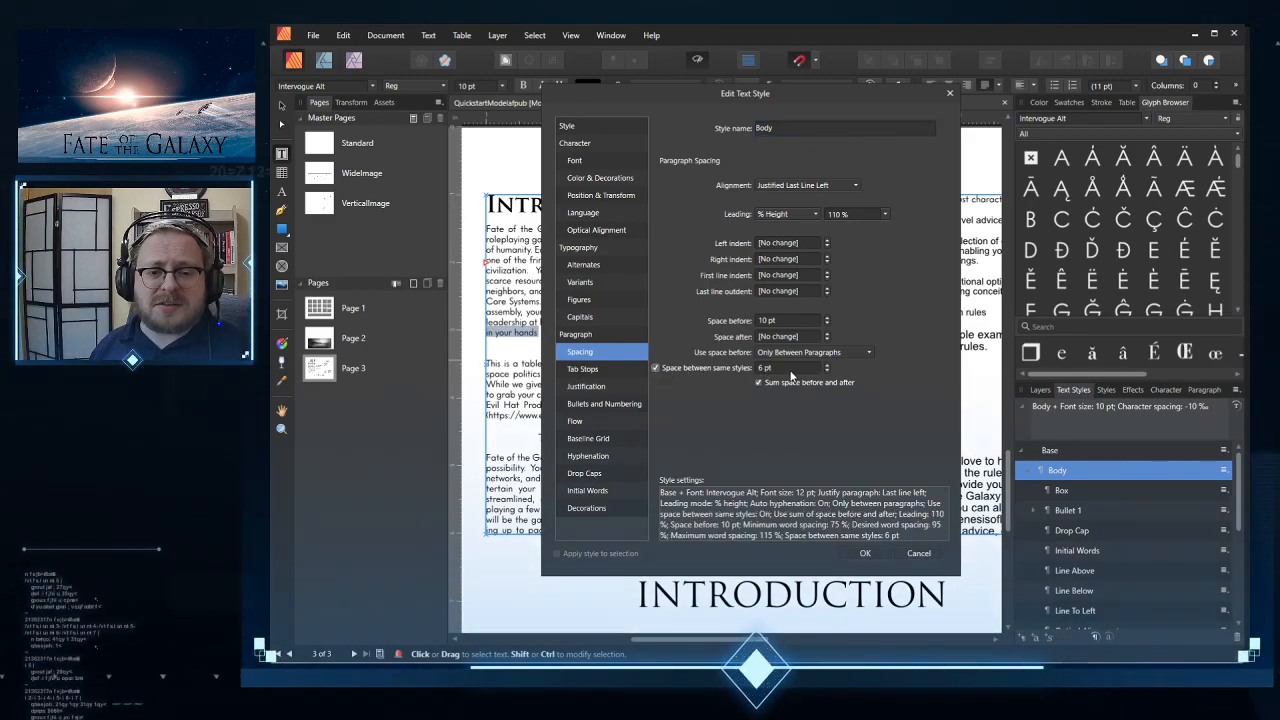
{"action": "left_click", "coordinate": [866, 552]}
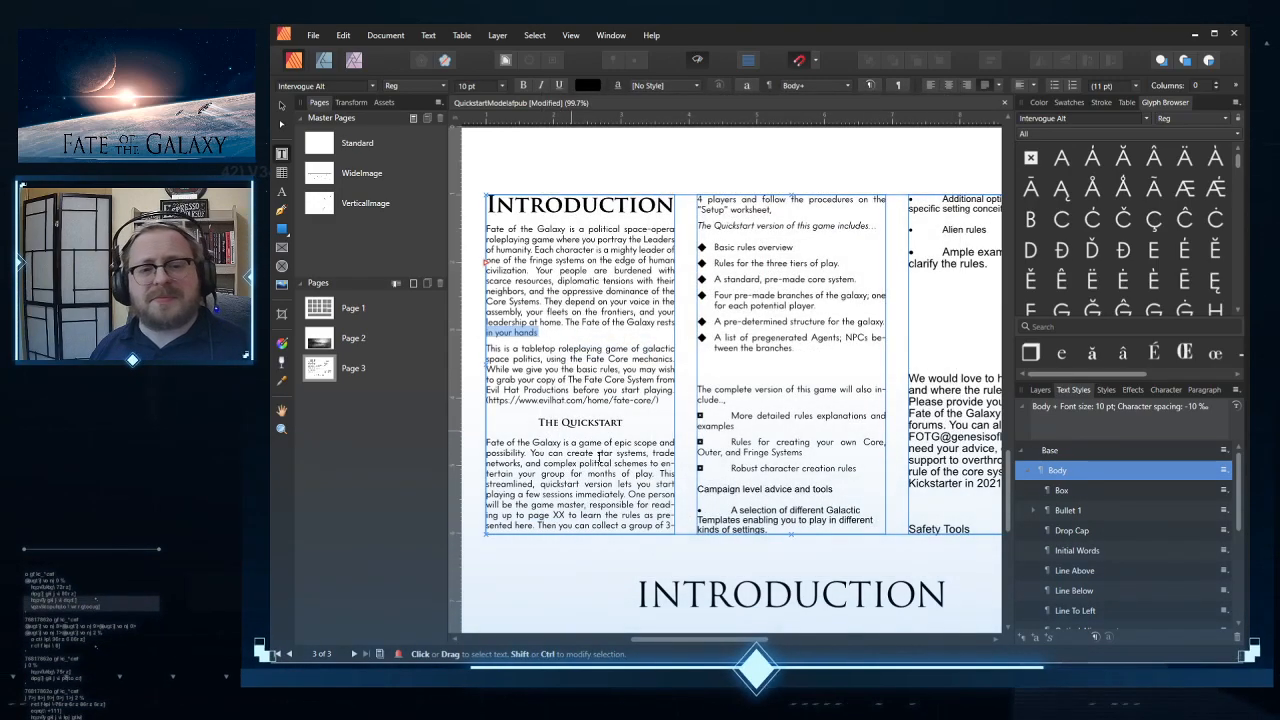
Step: Review the paragraph spacing settings of the Heading 2 style used by "The Quickstart" and close them without editing
{"action": "left_click", "coordinate": [601, 420]}
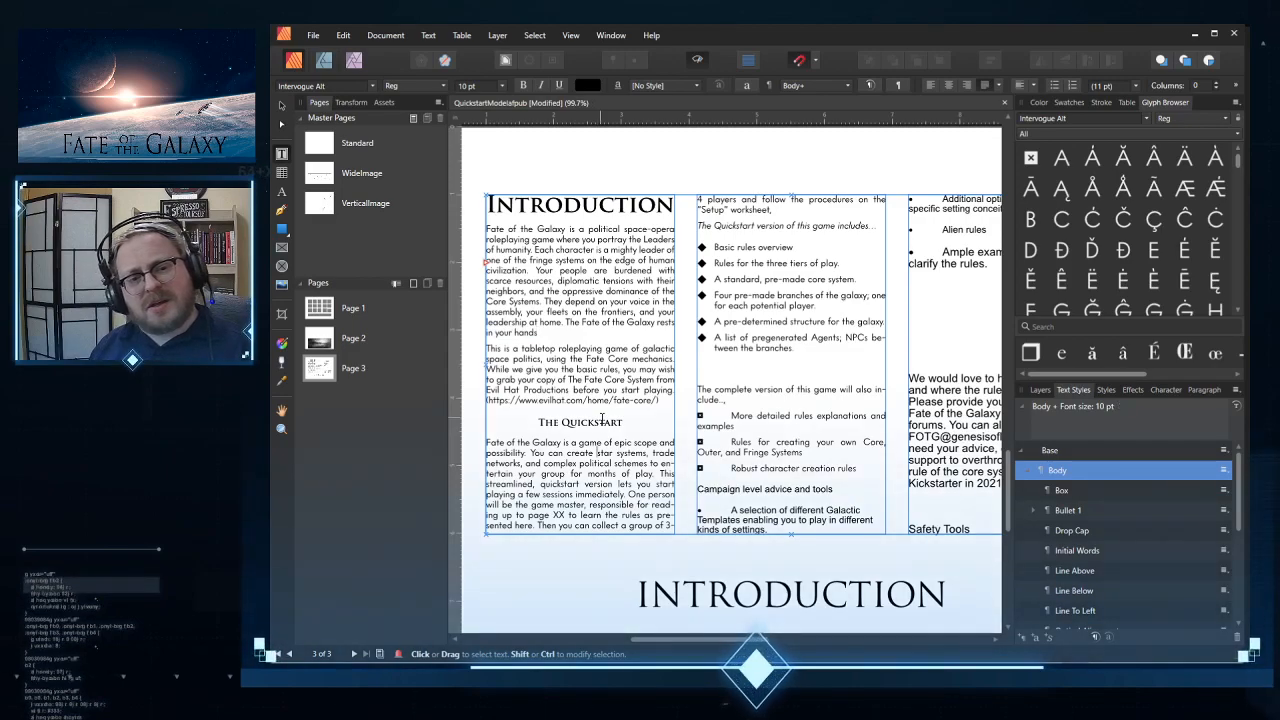
{"action": "double_click", "coordinate": [601, 420]}
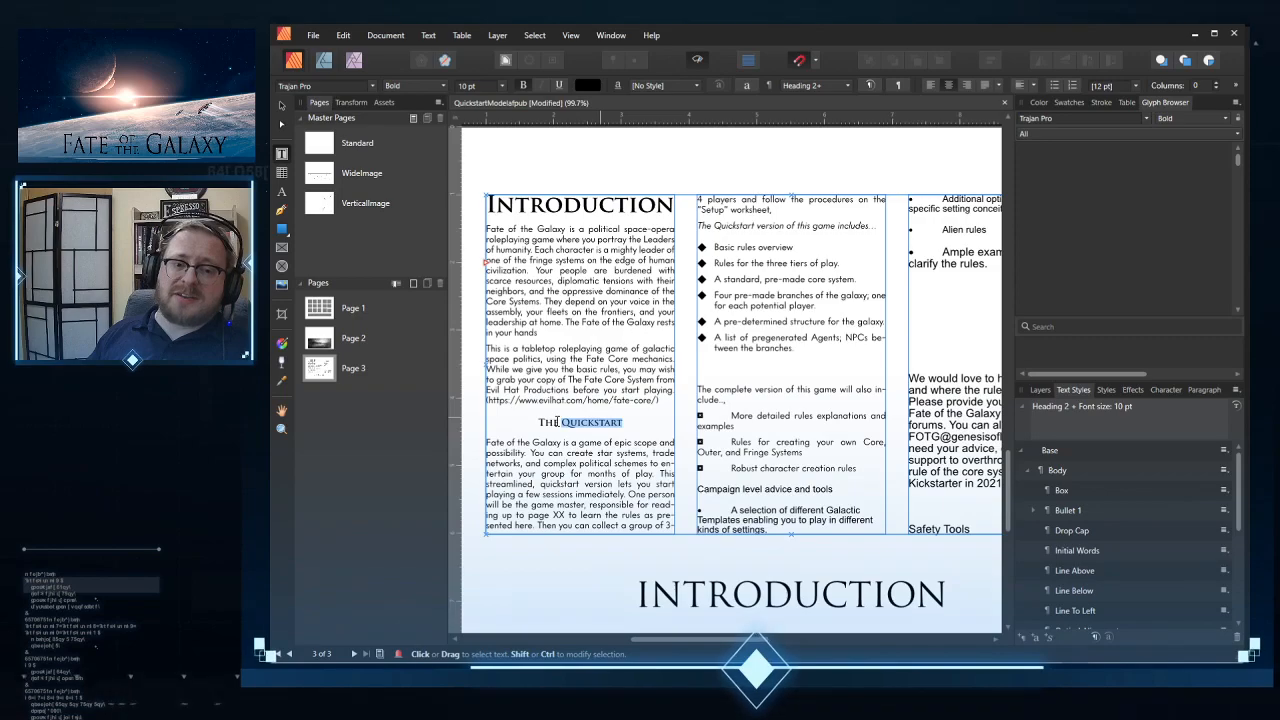
{"action": "left_click", "coordinate": [549, 421]}
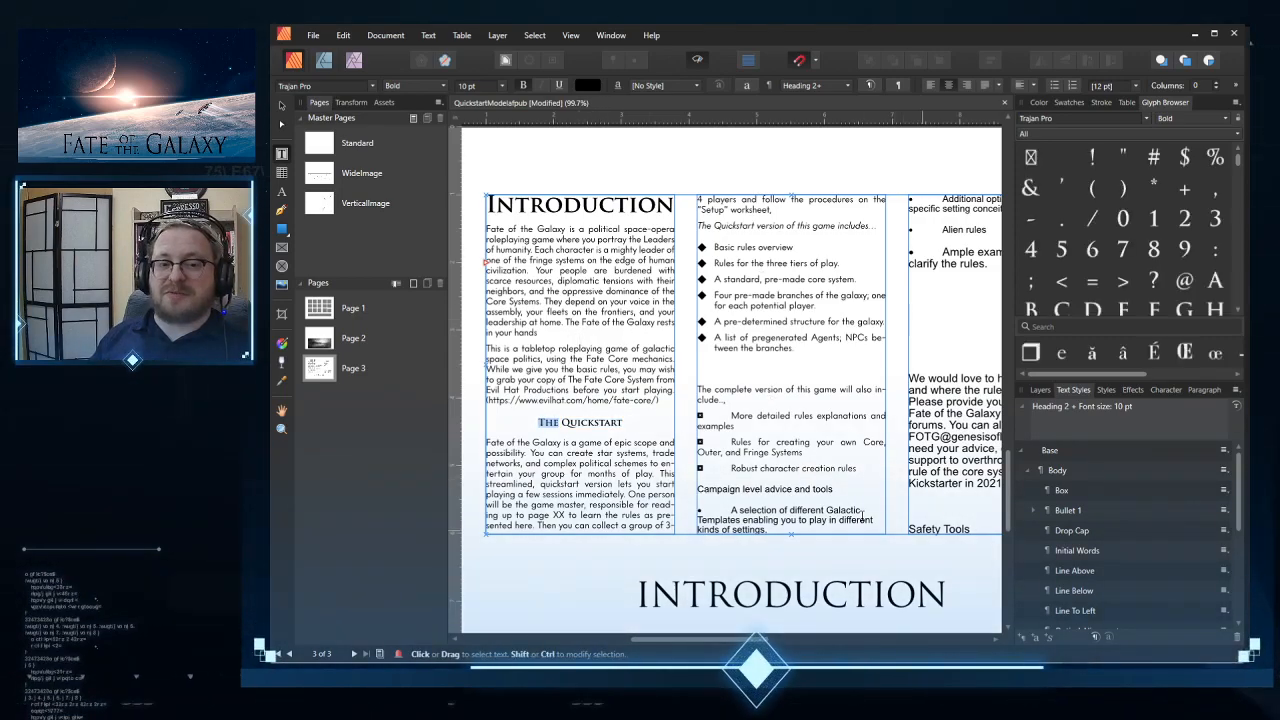
{"action": "scroll", "coordinate": [1112, 519], "scroll_direction": "down", "scroll_amount": 2}
{"action": "scroll", "coordinate": [1112, 519], "scroll_direction": "down", "scroll_amount": 1}
{"action": "right_click", "coordinate": [1108, 569]}
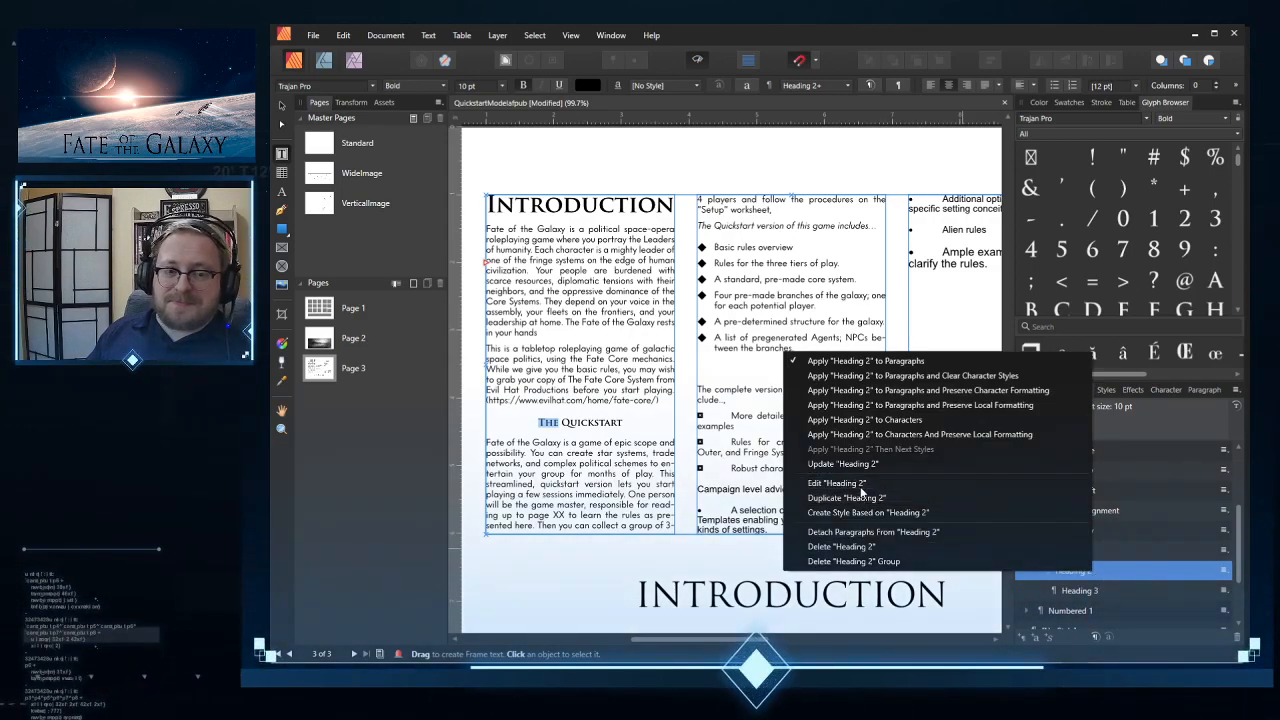
{"action": "left_click", "coordinate": [860, 485]}
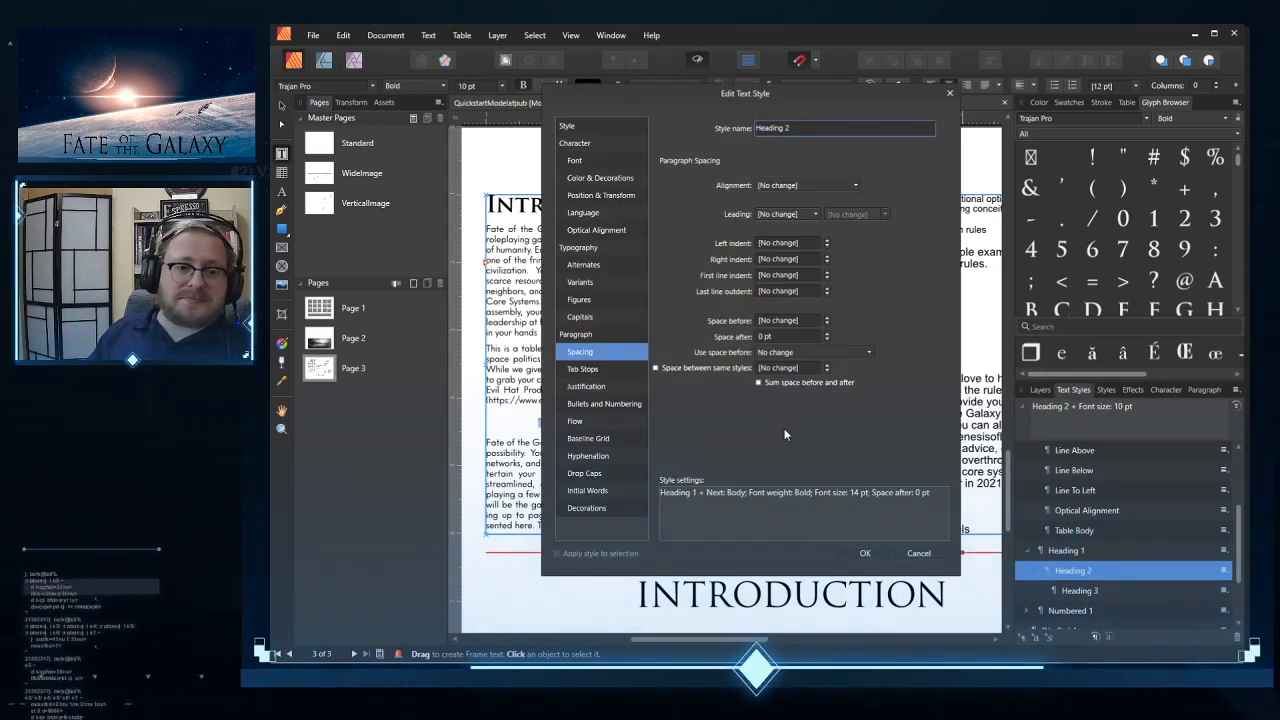
{"action": "left_click", "coordinate": [918, 554]}
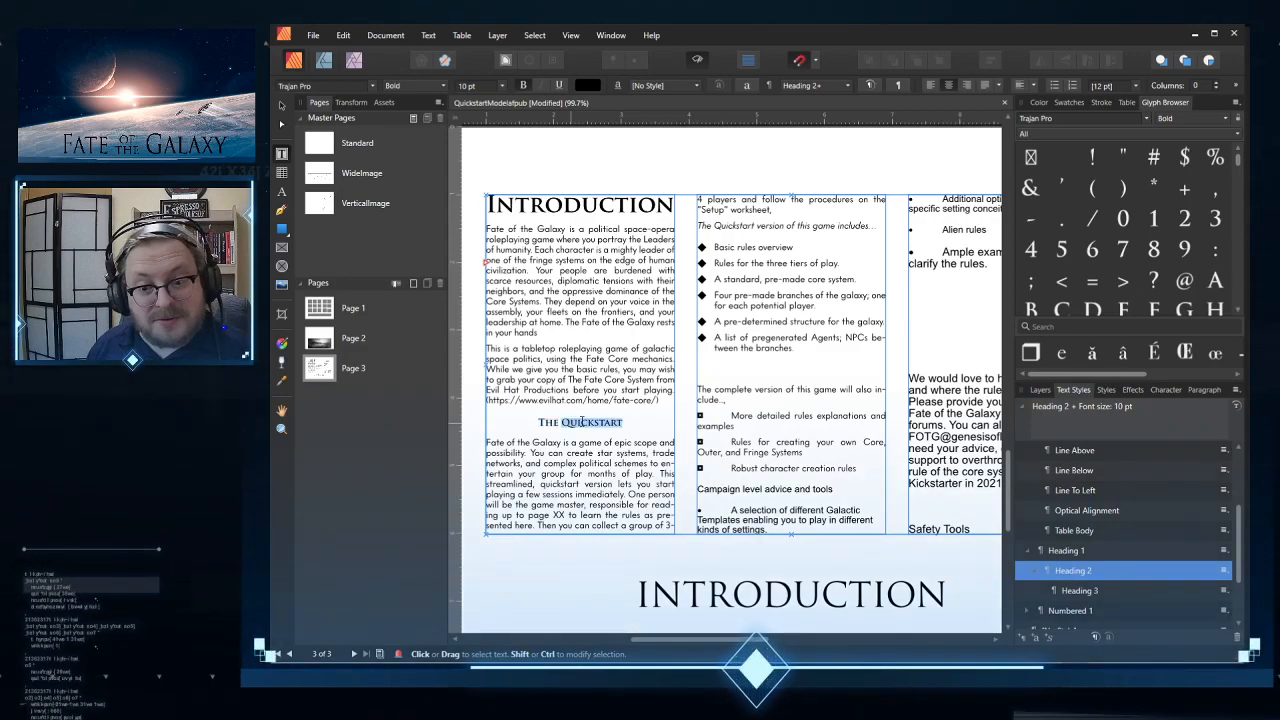
Step: Apply the Heading 3 paragraph style to the "The Quickstart" heading and update Heading 3 from the selected text
{"action": "left_click", "coordinate": [534, 421], "text": "shift"}
{"action": "left_click_drag", "start_coordinate": [641, 423], "coordinate": [611, 423]}
{"action": "left_click", "coordinate": [1093, 591]}
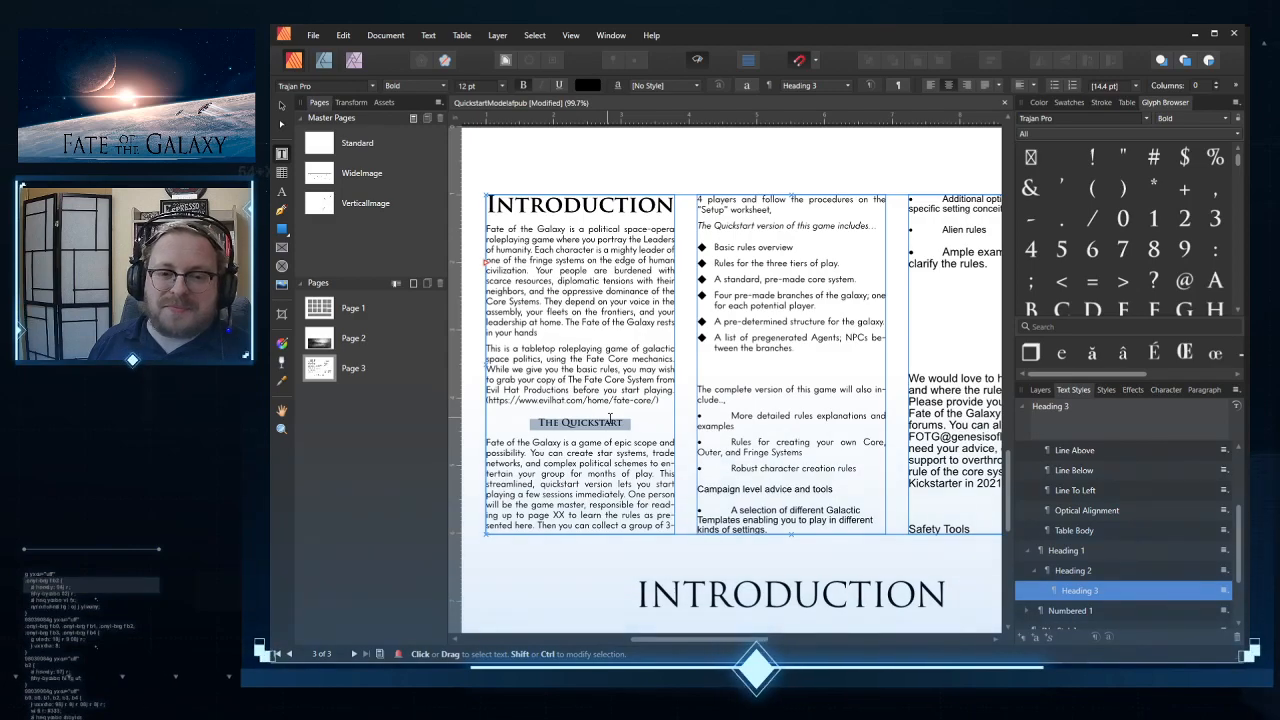
{"action": "right_click", "coordinate": [609, 420]}
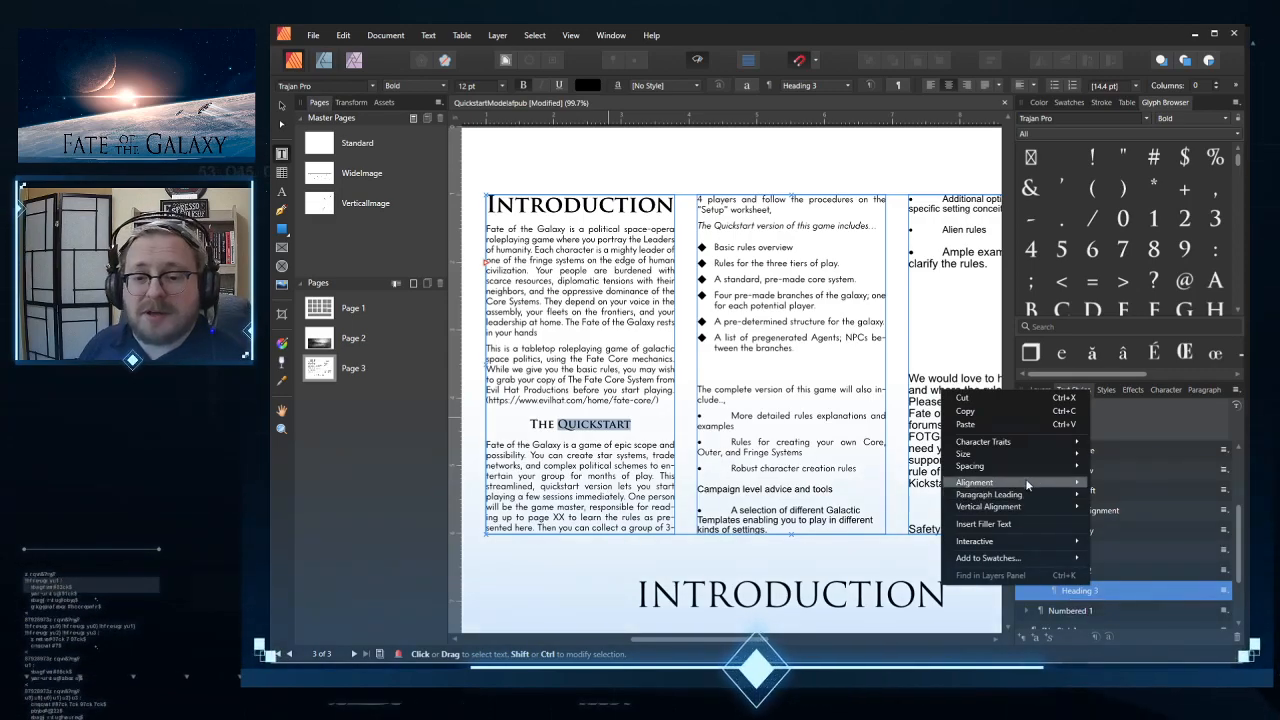
{"action": "right_click", "coordinate": [1082, 590]}
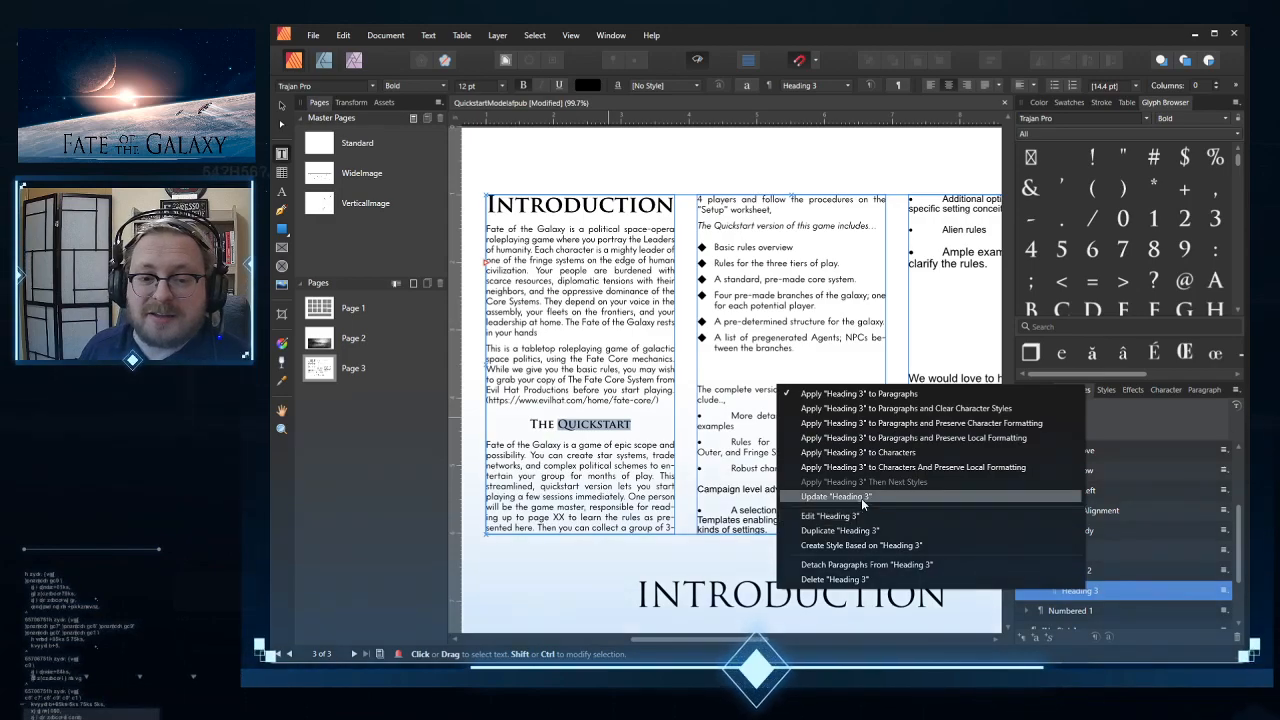
{"action": "left_click", "coordinate": [861, 497]}
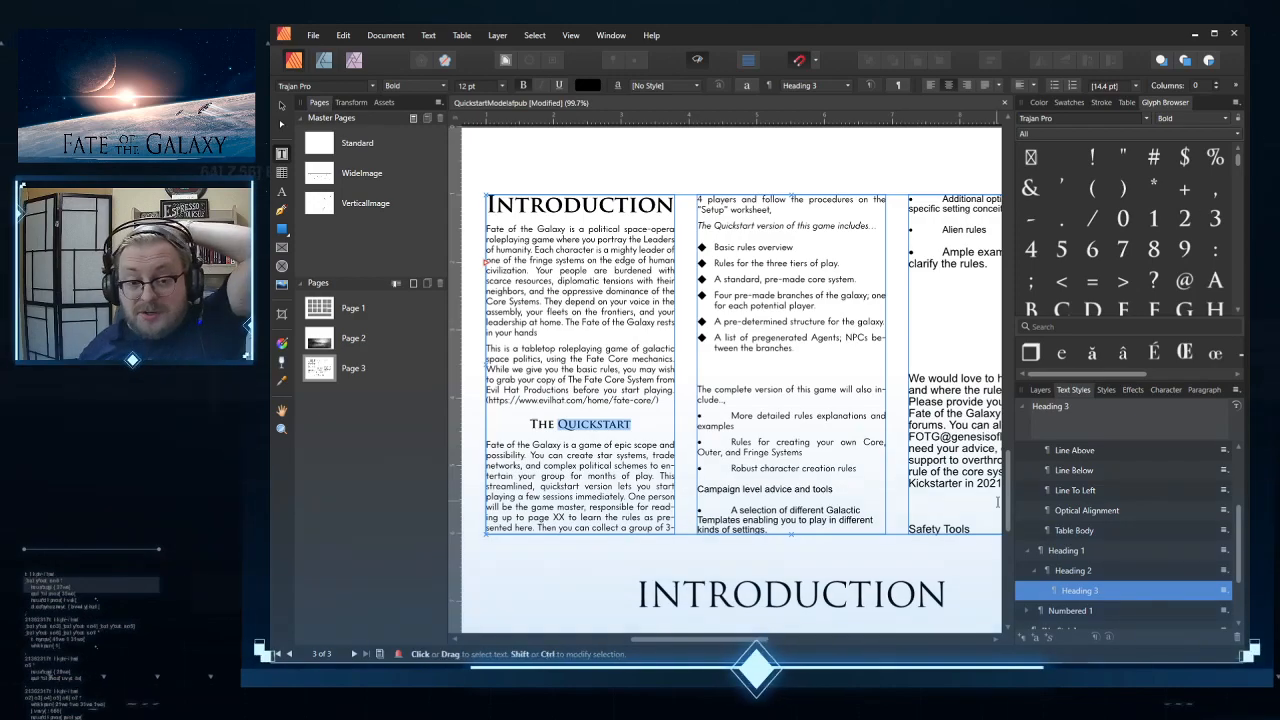
Step: Edit the Heading 3 style's paragraph spacing: set space after to 0 pt, raise space before to at least 16 pt, and apply the changes
{"action": "right_click", "coordinate": [1076, 596]}
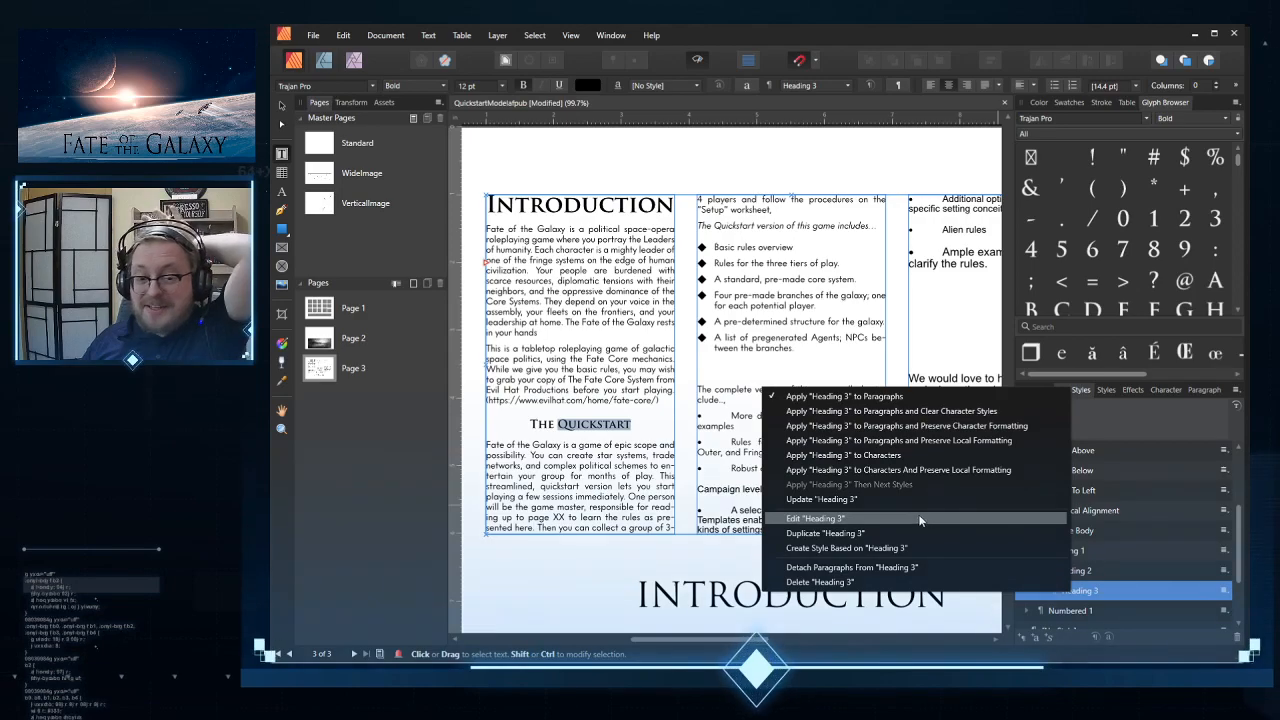
{"action": "left_click", "coordinate": [853, 519]}
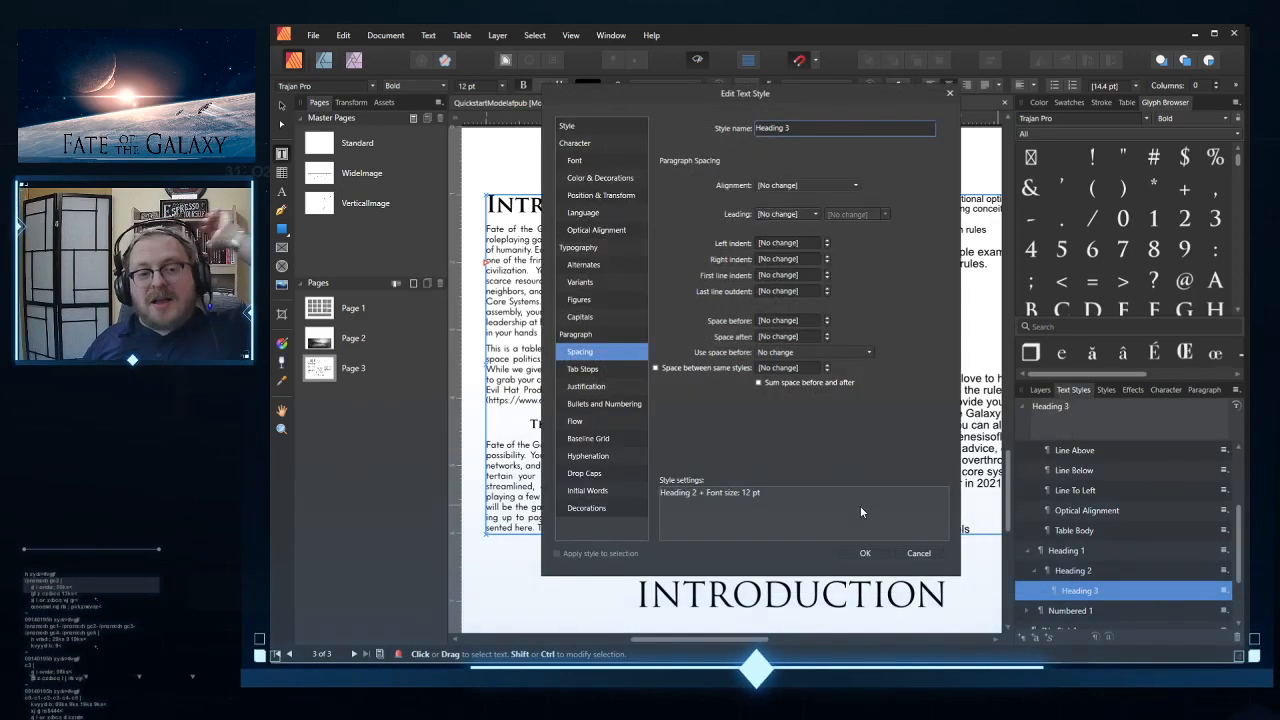
{"action": "left_click", "coordinate": [827, 339]}
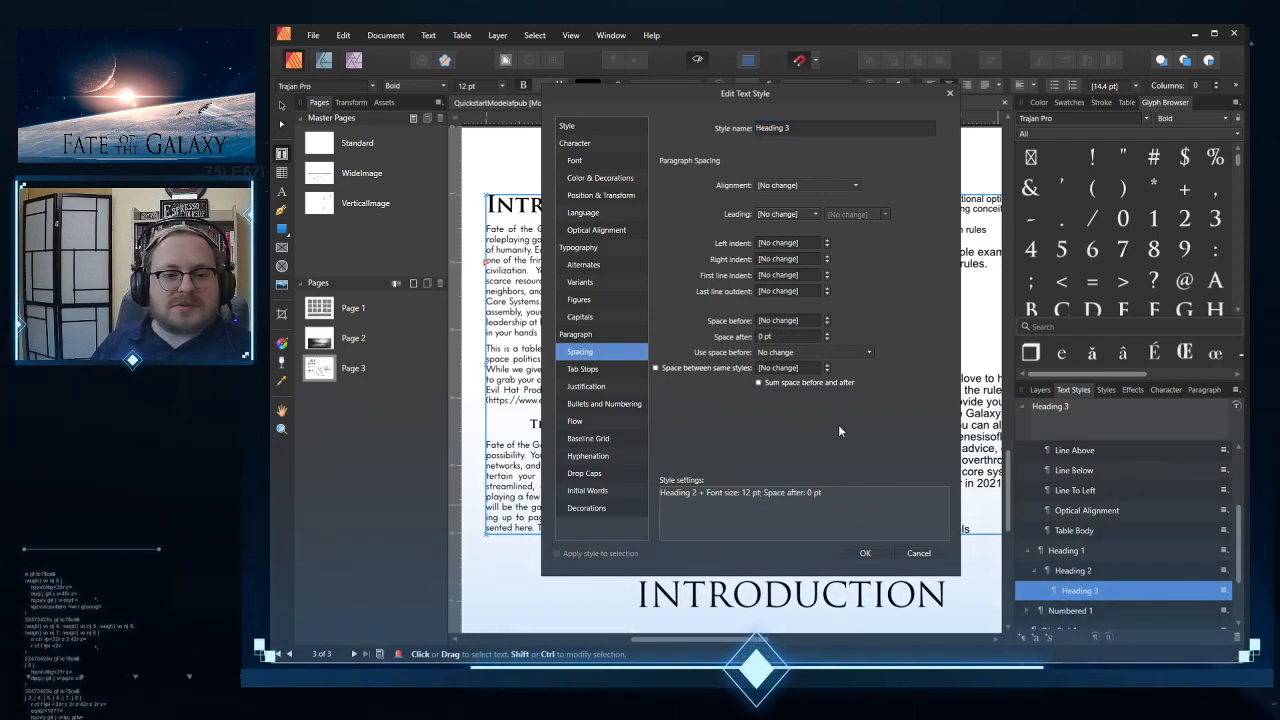
{"action": "left_click", "coordinate": [827, 319]}
{"action": "left_click", "coordinate": [827, 319]}
{"action": "left_click", "coordinate": [827, 319]}
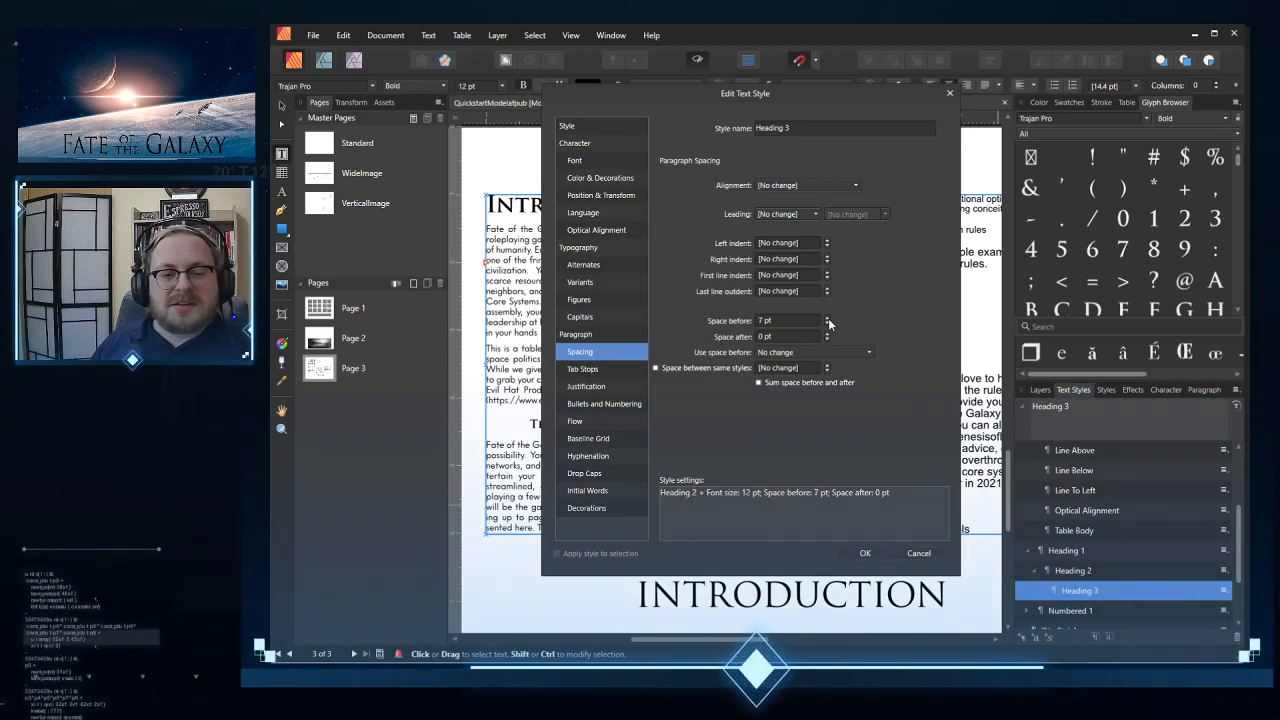
{"action": "left_click", "coordinate": [827, 319]}
{"action": "left_click", "coordinate": [827, 319]}
{"action": "left_click", "coordinate": [827, 319]}
{"action": "left_click", "coordinate": [827, 319]}
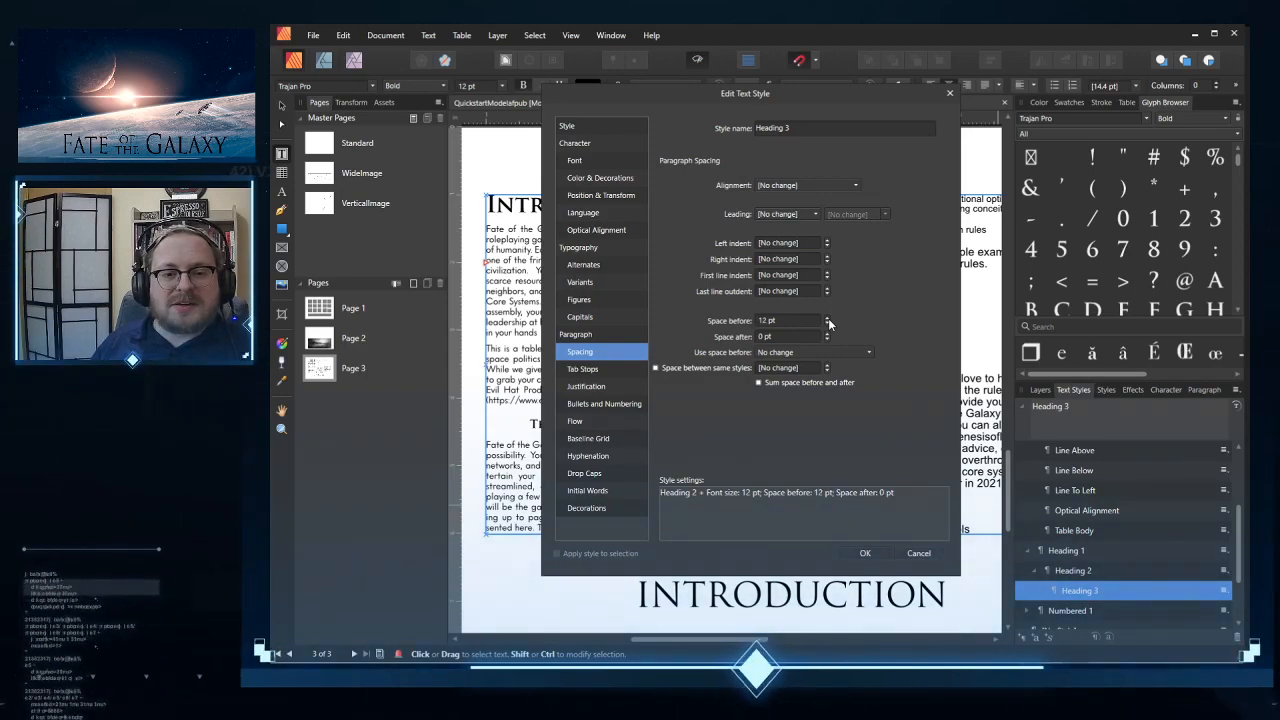
{"action": "left_click", "coordinate": [827, 319]}
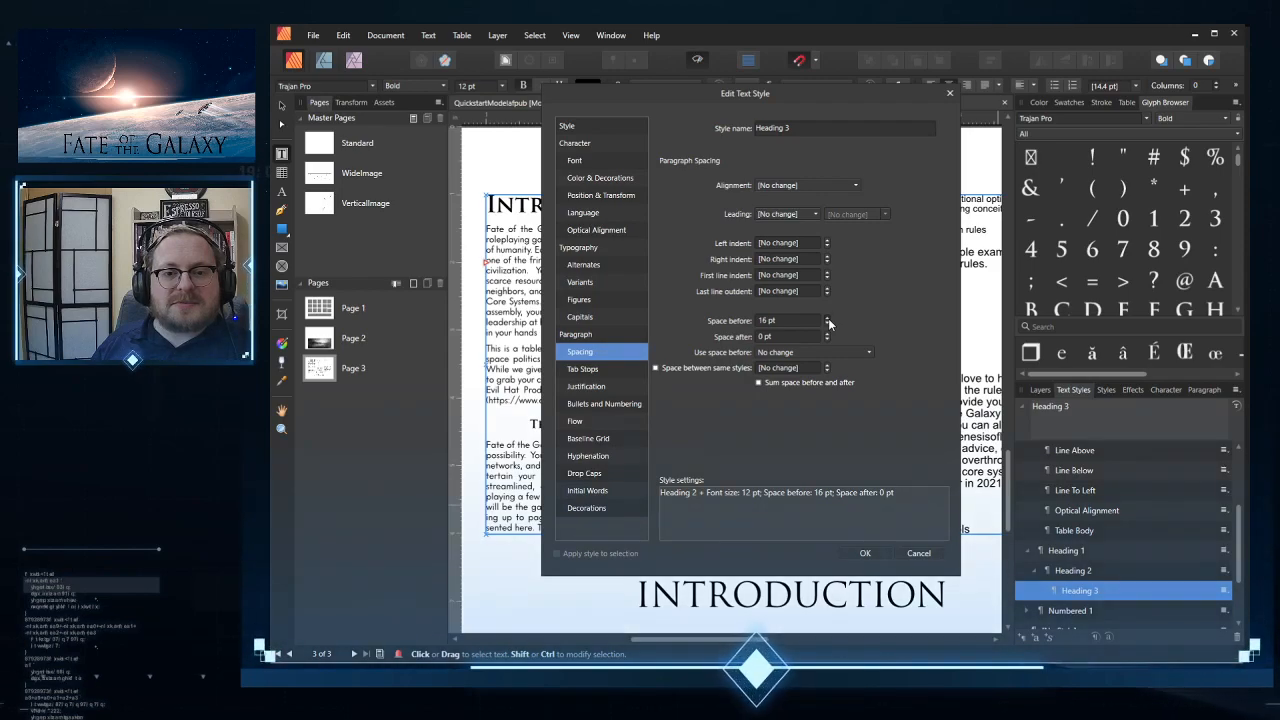
{"action": "left_click", "coordinate": [827, 319]}
{"action": "left_click", "coordinate": [827, 319]}
{"action": "left_click", "coordinate": [850, 554]}
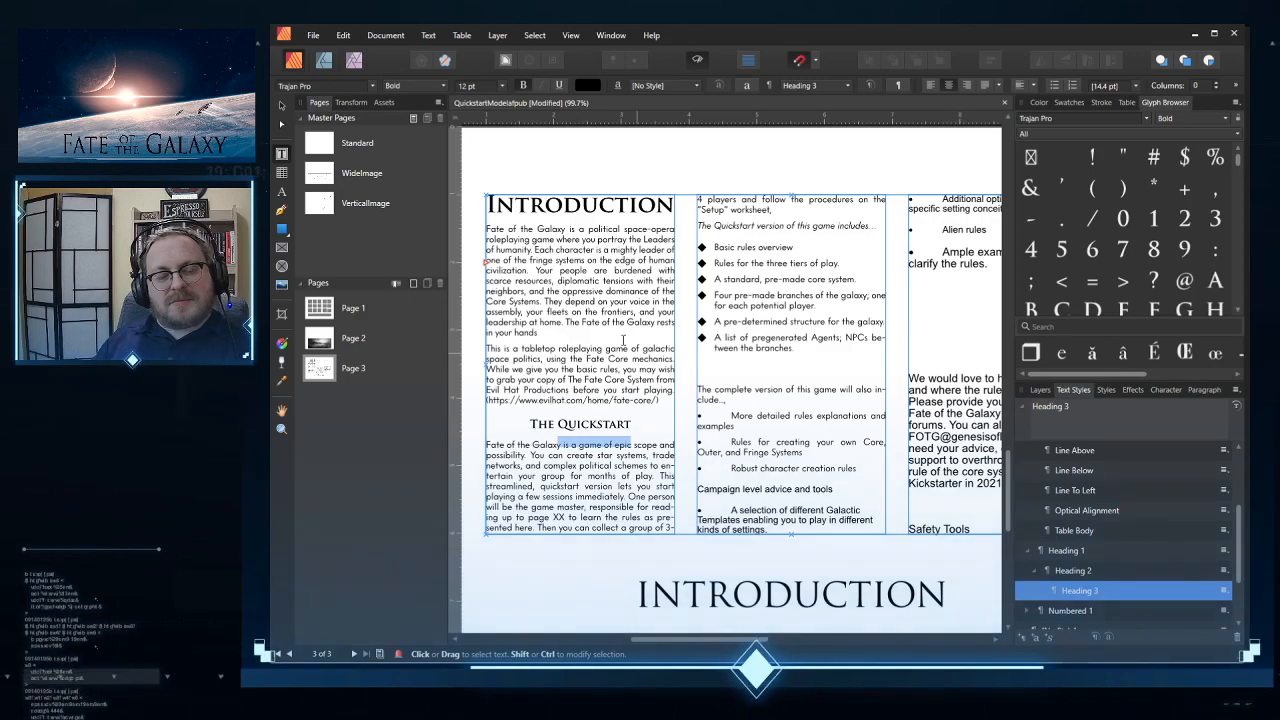
{"action": "left_click", "coordinate": [588, 430]}
{"action": "double_click", "coordinate": [630, 432]}
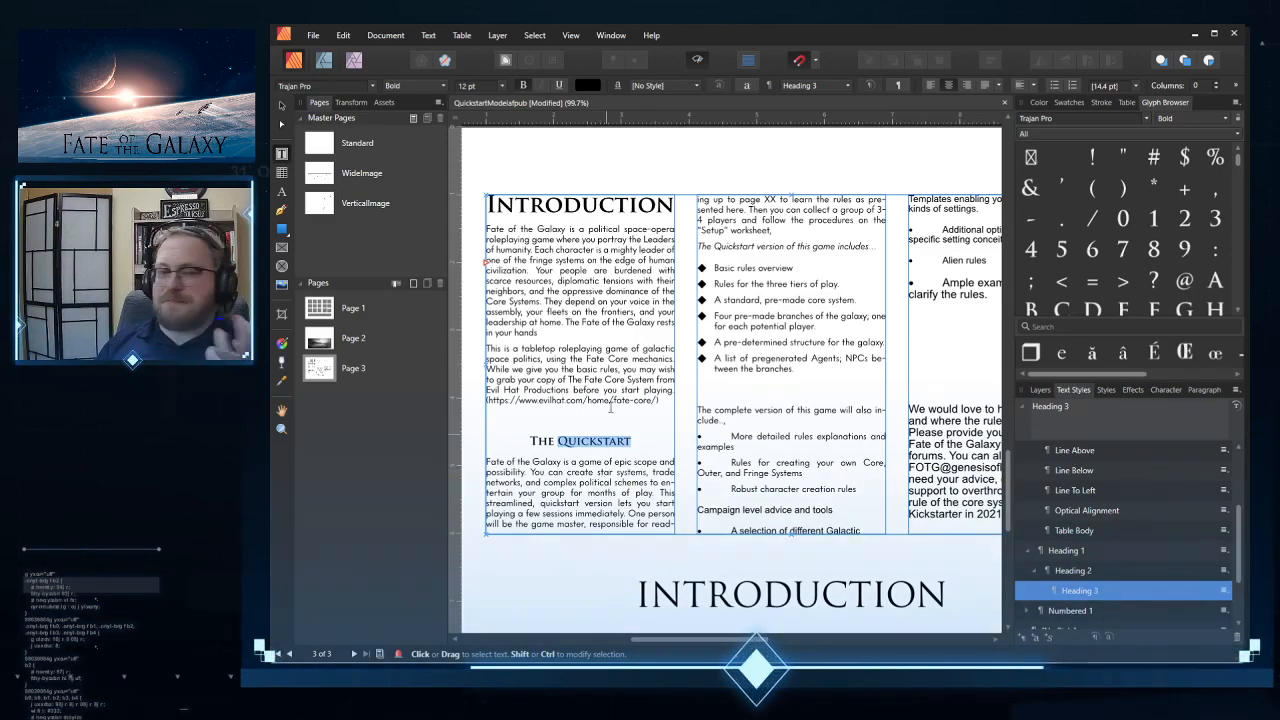
{"action": "left_click", "coordinate": [616, 424]}
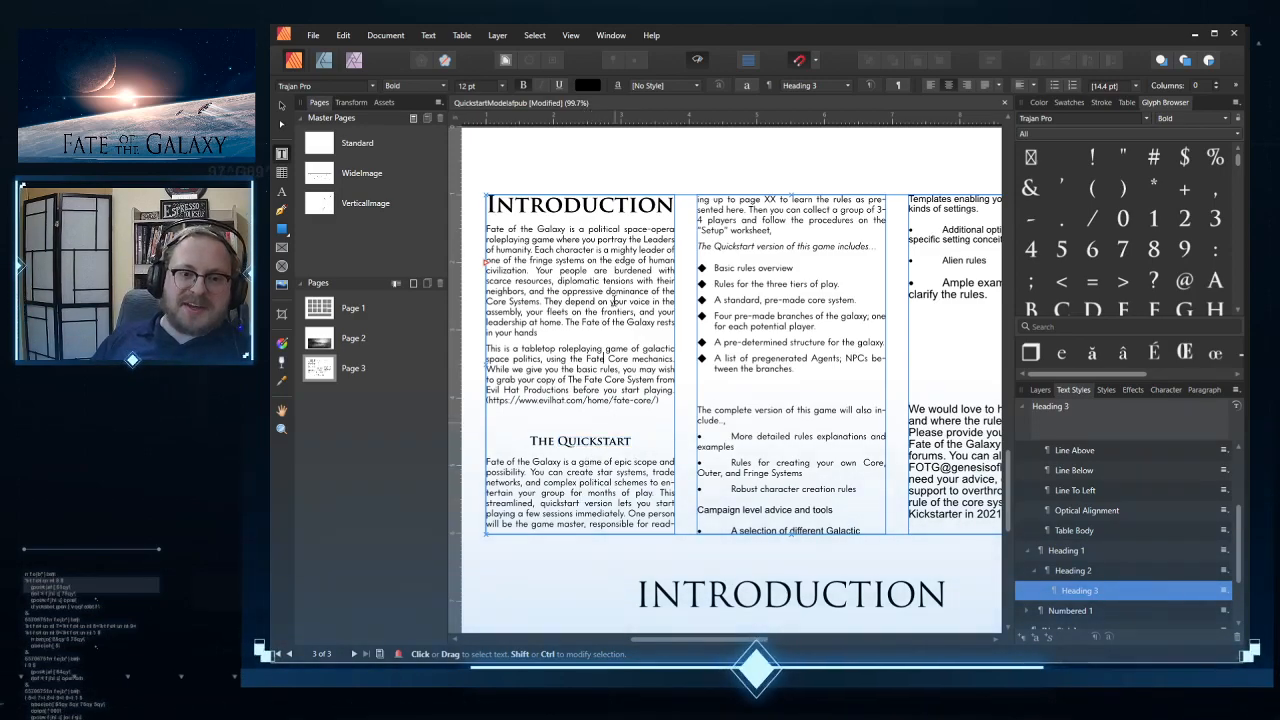
{"action": "left_click", "coordinate": [662, 407]}
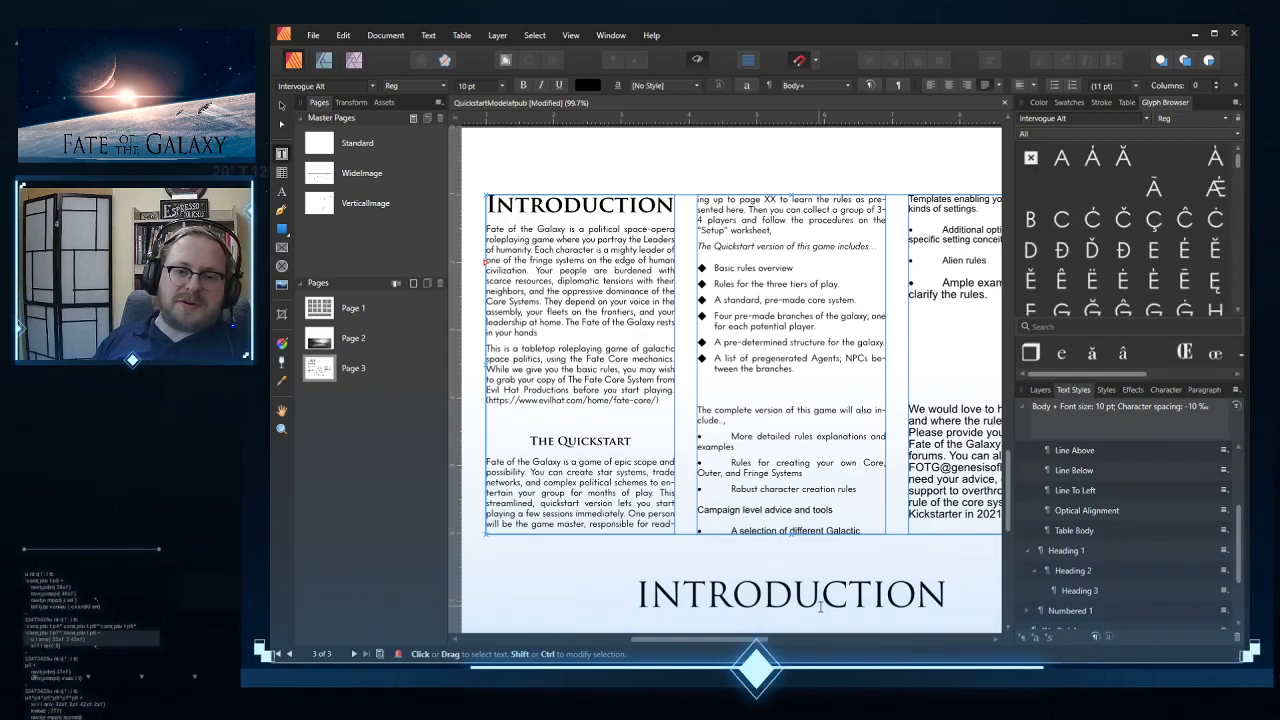
Step: Recolour the large "INTRODUCTION" title below the text columns with the recently used mid-grey swatch and deselect it
{"action": "double_click", "coordinate": [821, 606]}
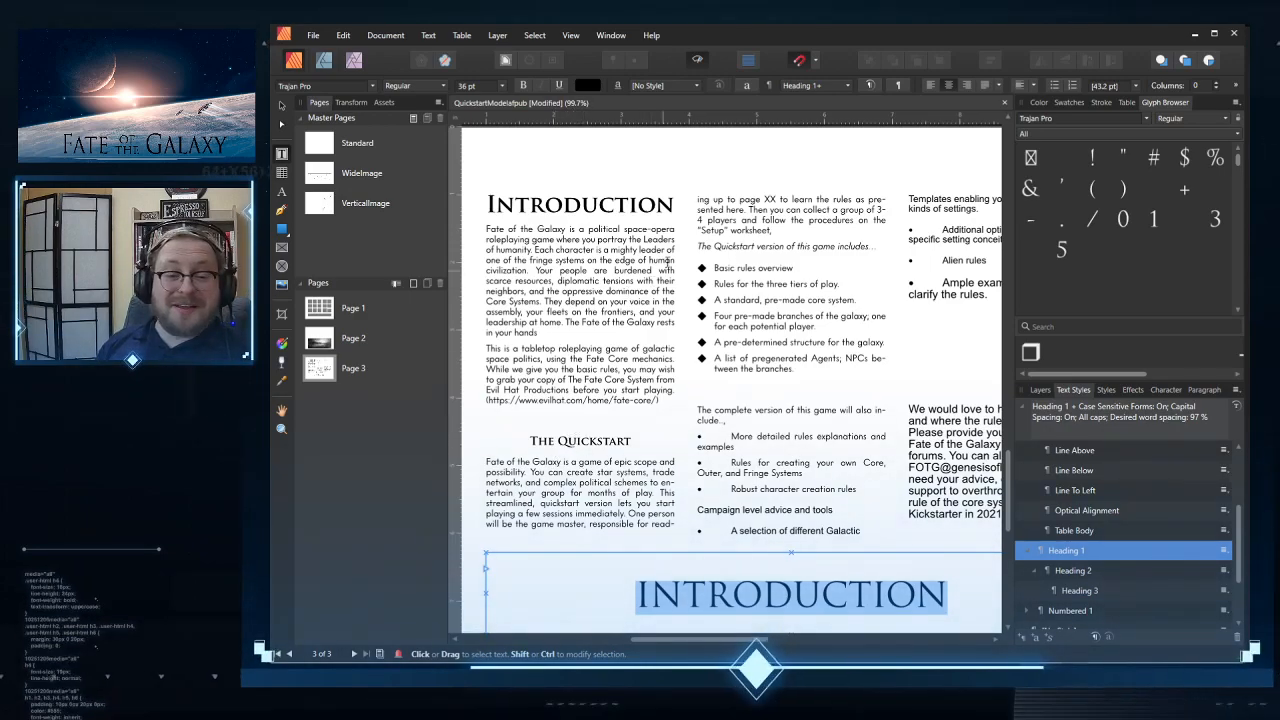
{"action": "left_click", "coordinate": [588, 86]}
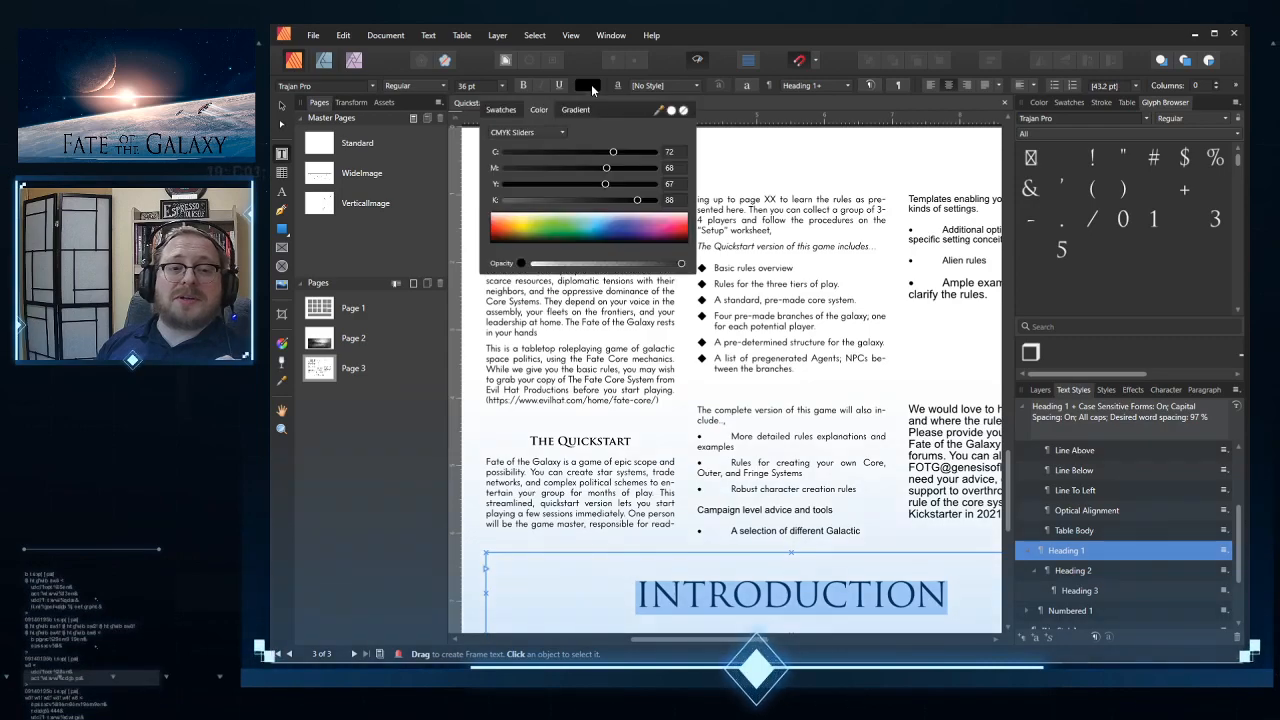
{"action": "left_click", "coordinate": [506, 112]}
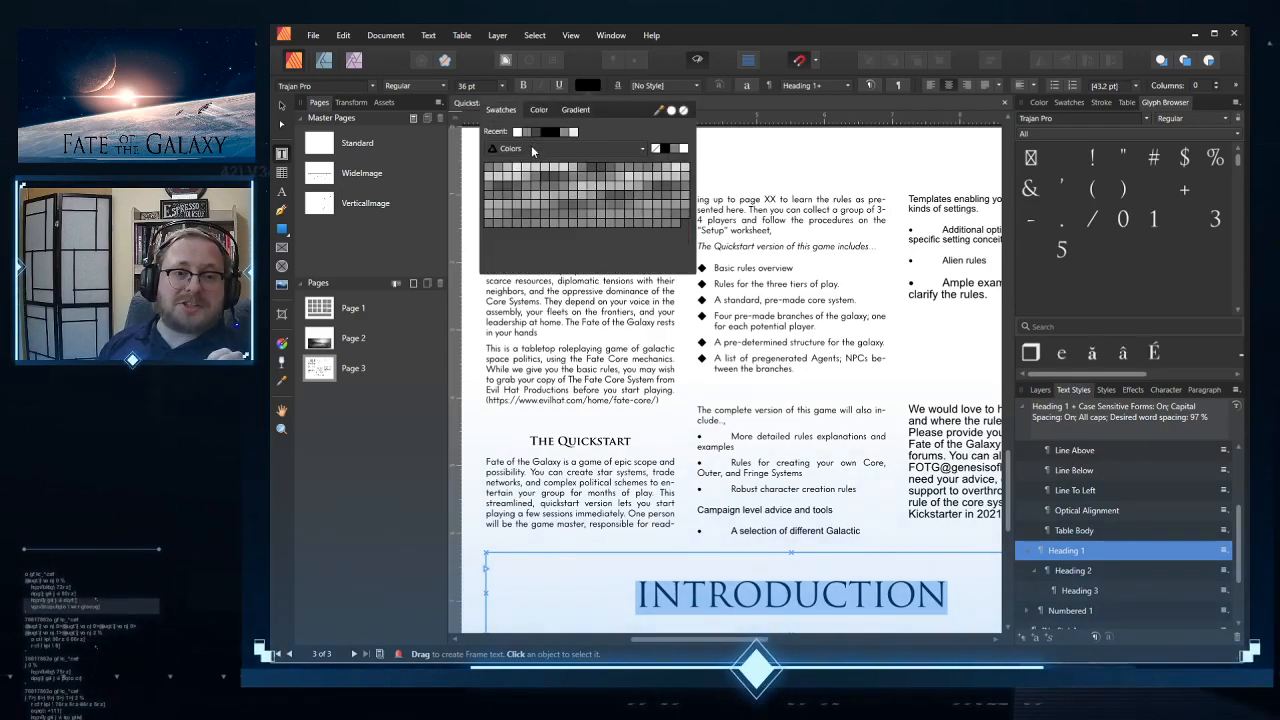
{"action": "left_click", "coordinate": [527, 132]}
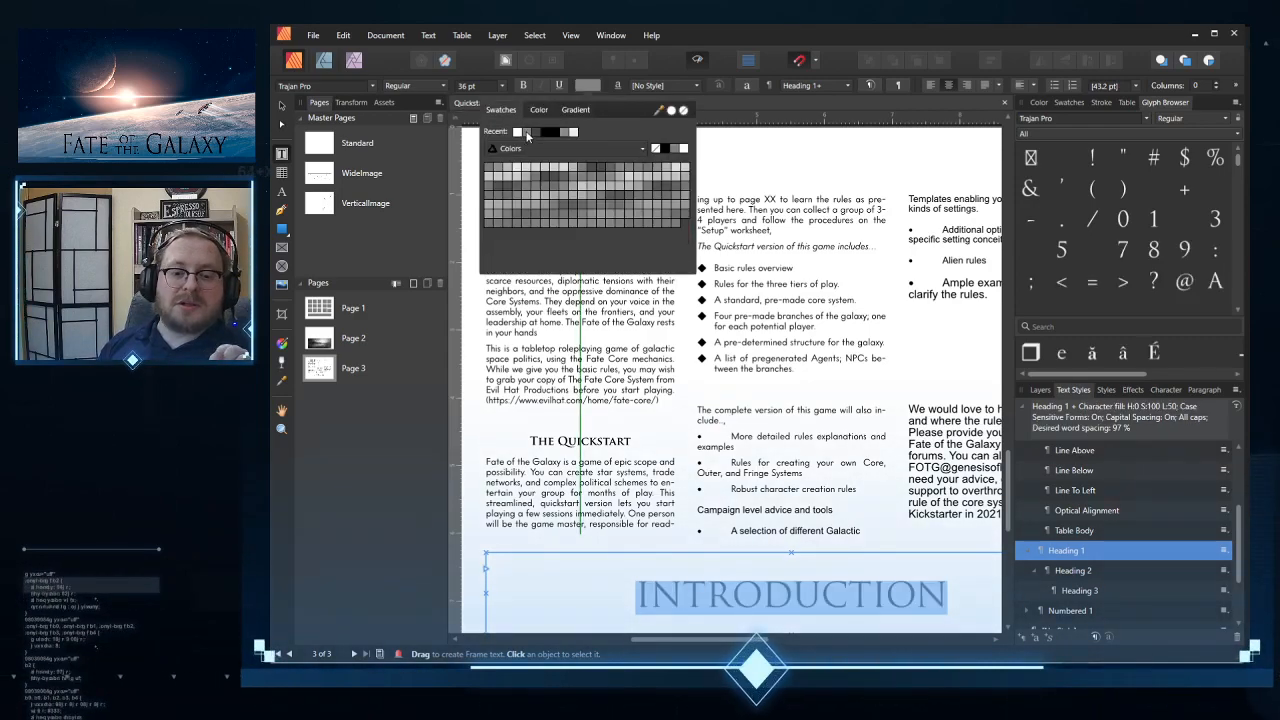
{"action": "left_click", "coordinate": [283, 106]}
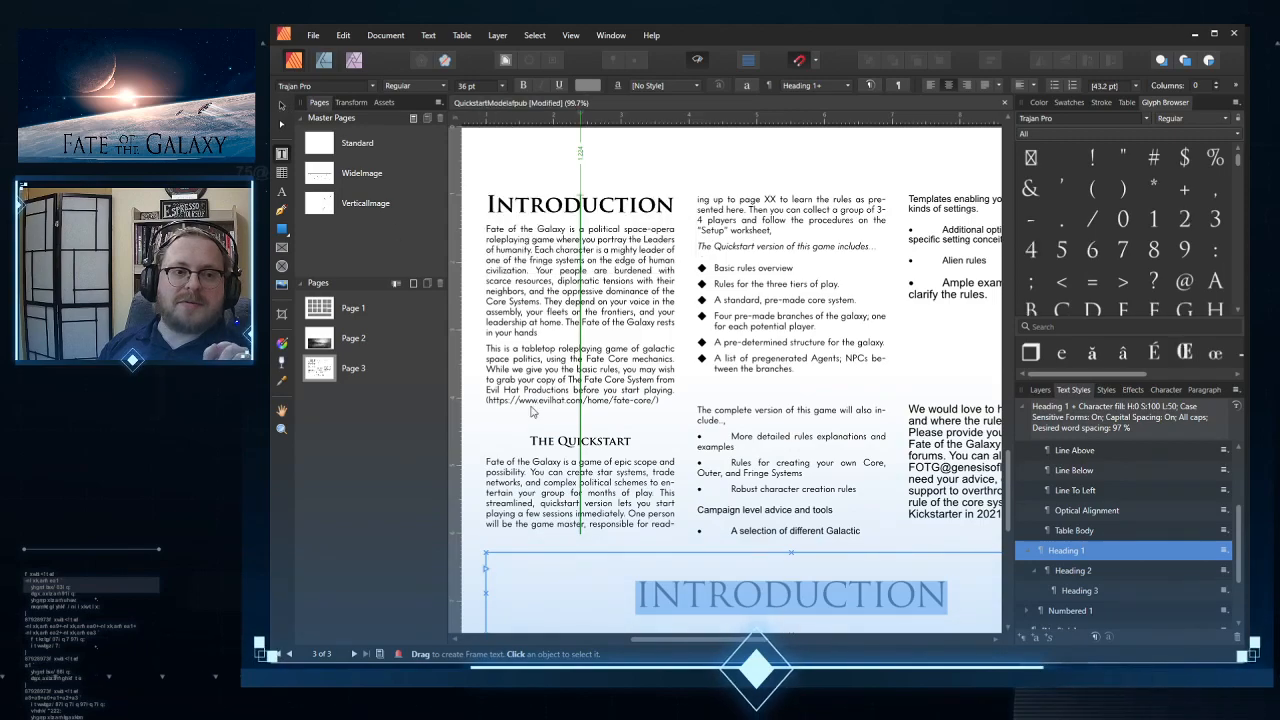
{"action": "left_click", "coordinate": [687, 505]}
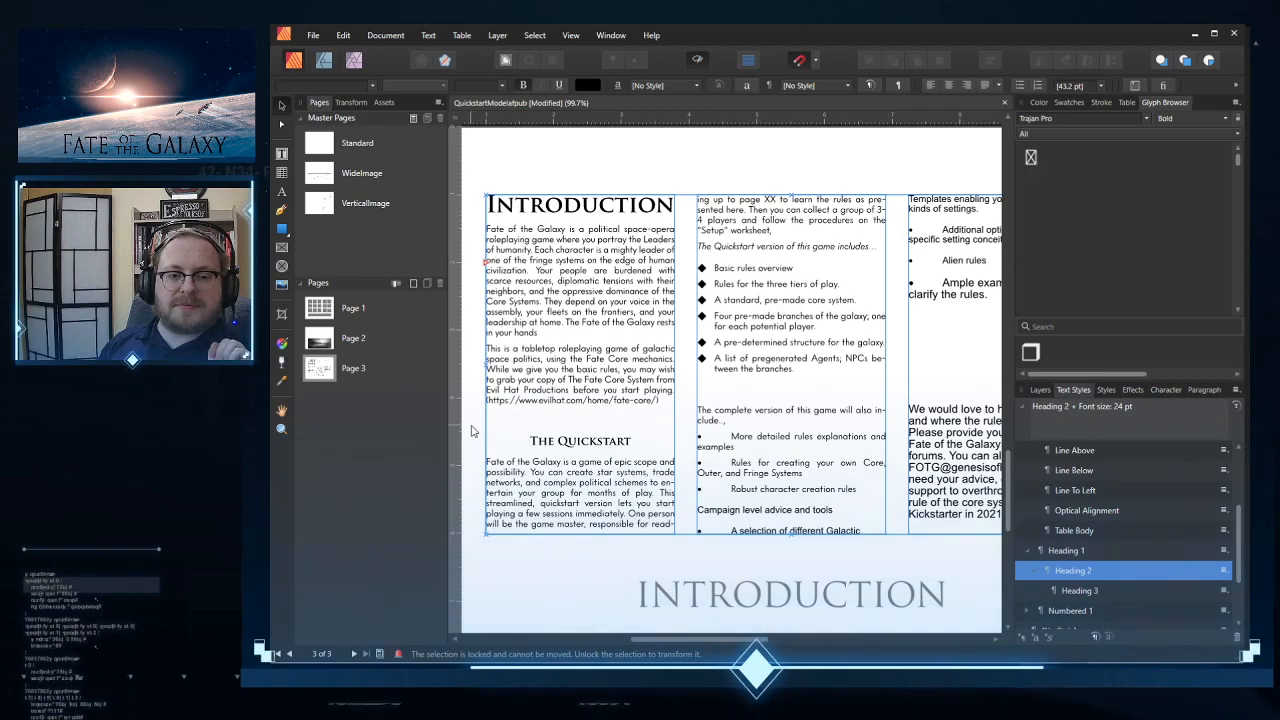
{"action": "left_click", "coordinate": [472, 431]}
Step: Apply the Body paragraph style to the "We would love to hear what worked" paragraph in the third column
{"action": "scroll", "coordinate": [472, 431], "scroll_direction": "down", "scroll_amount": 5}
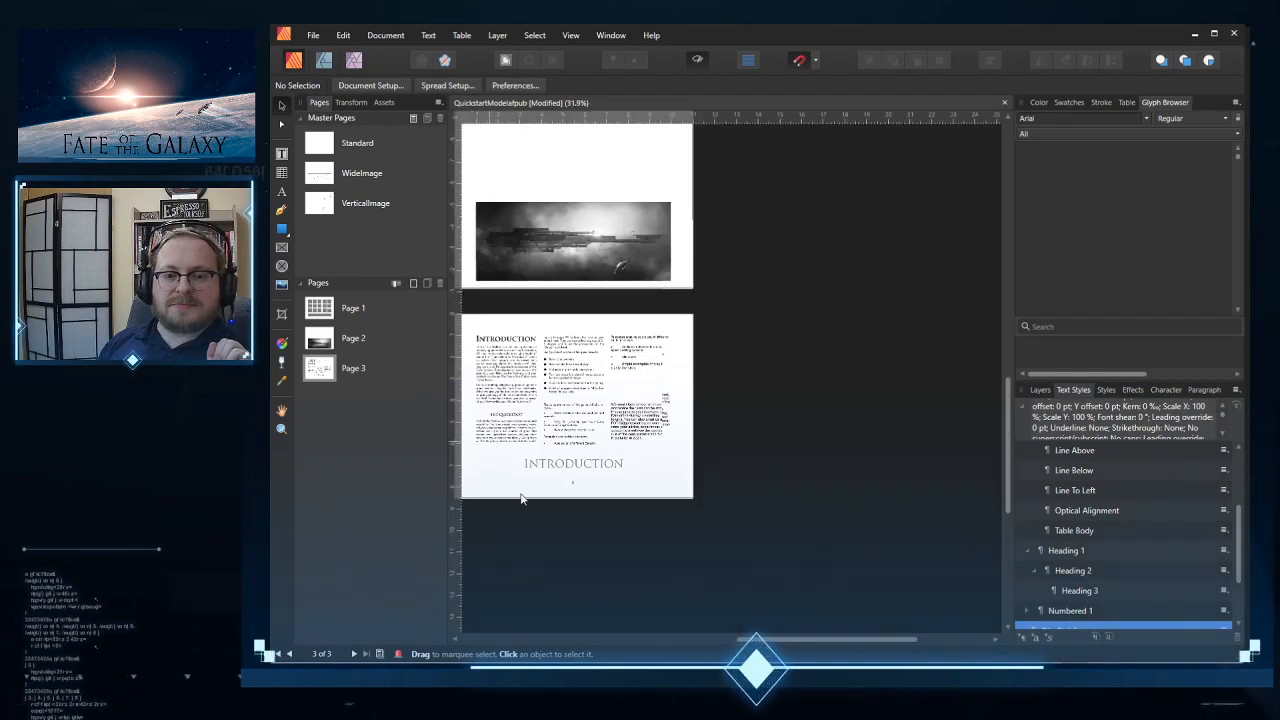
{"action": "left_click_drag", "start_coordinate": [811, 640], "coordinate": [772, 640]}
{"action": "scroll", "coordinate": [722, 413], "scroll_direction": "up", "scroll_amount": 2}
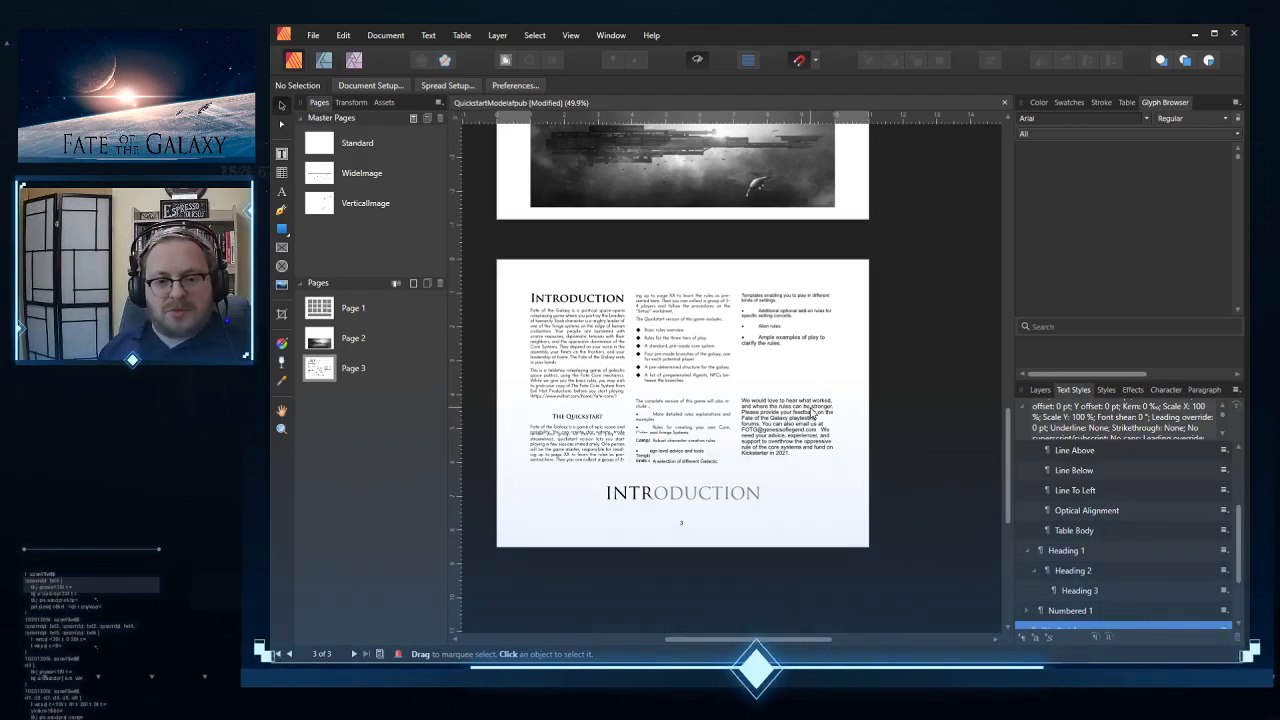
{"action": "left_click", "coordinate": [797, 464]}
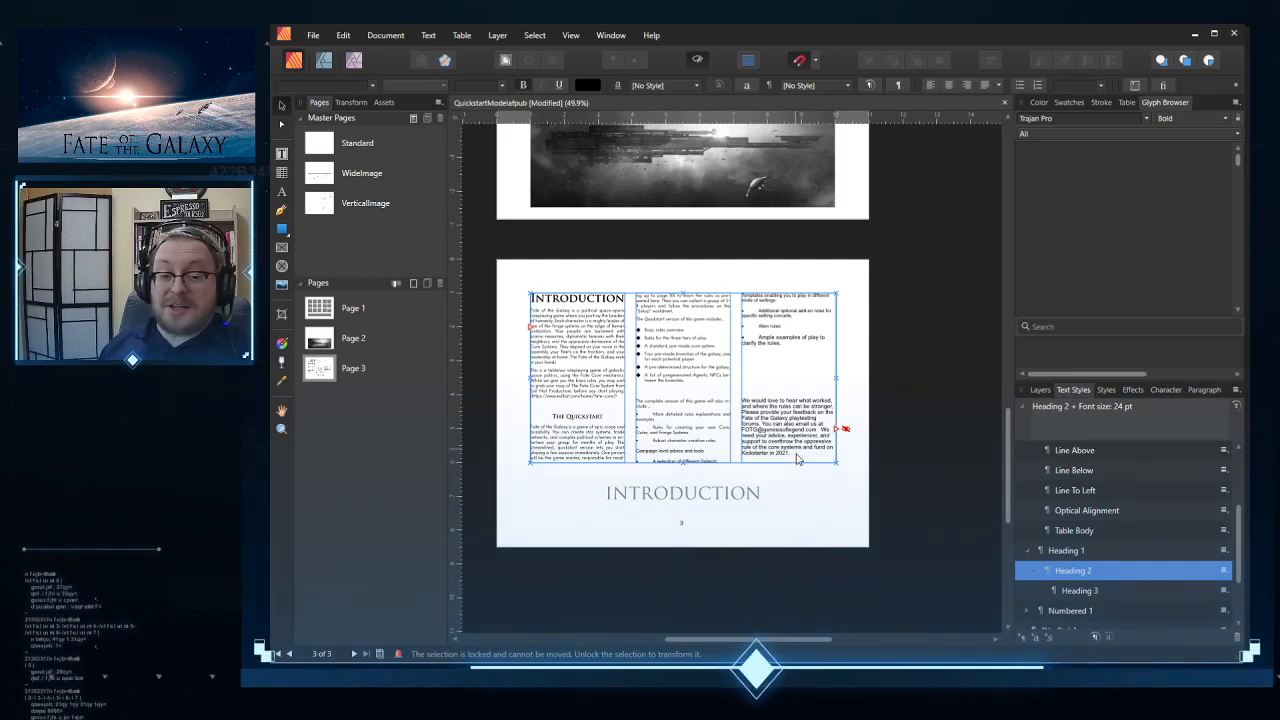
{"action": "double_click", "coordinate": [794, 455]}
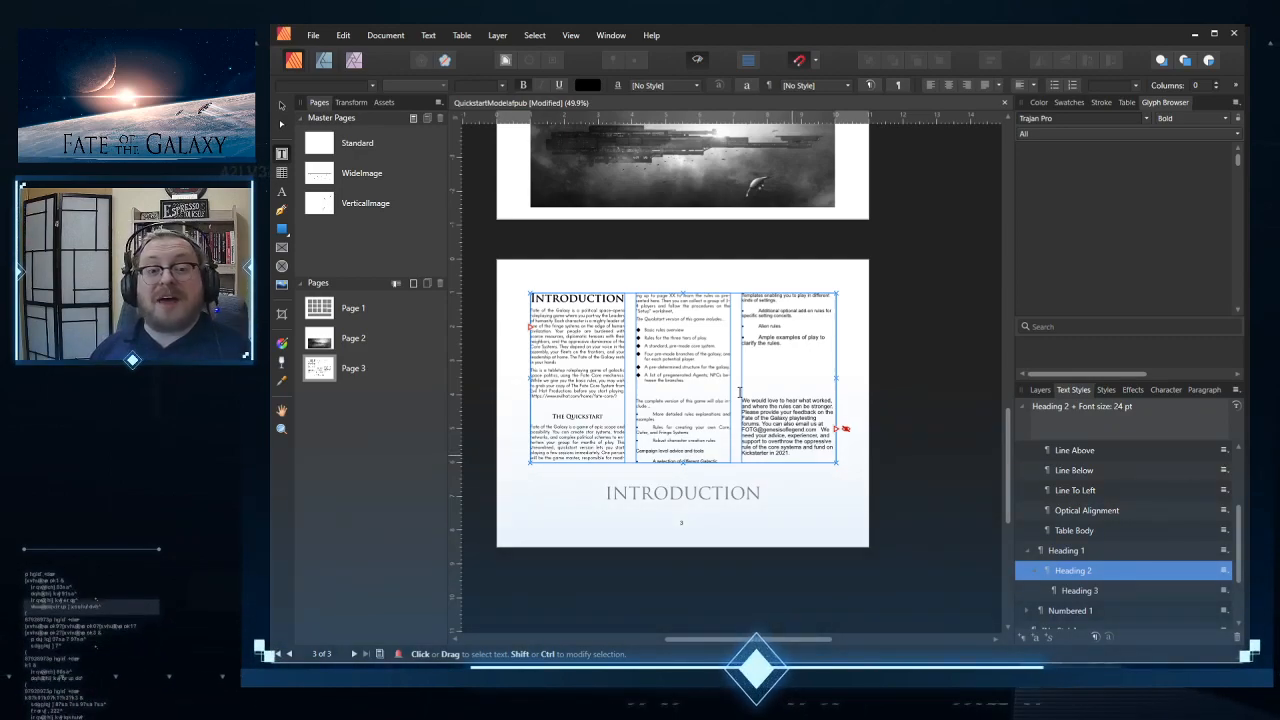
{"action": "left_click", "coordinate": [748, 397]}
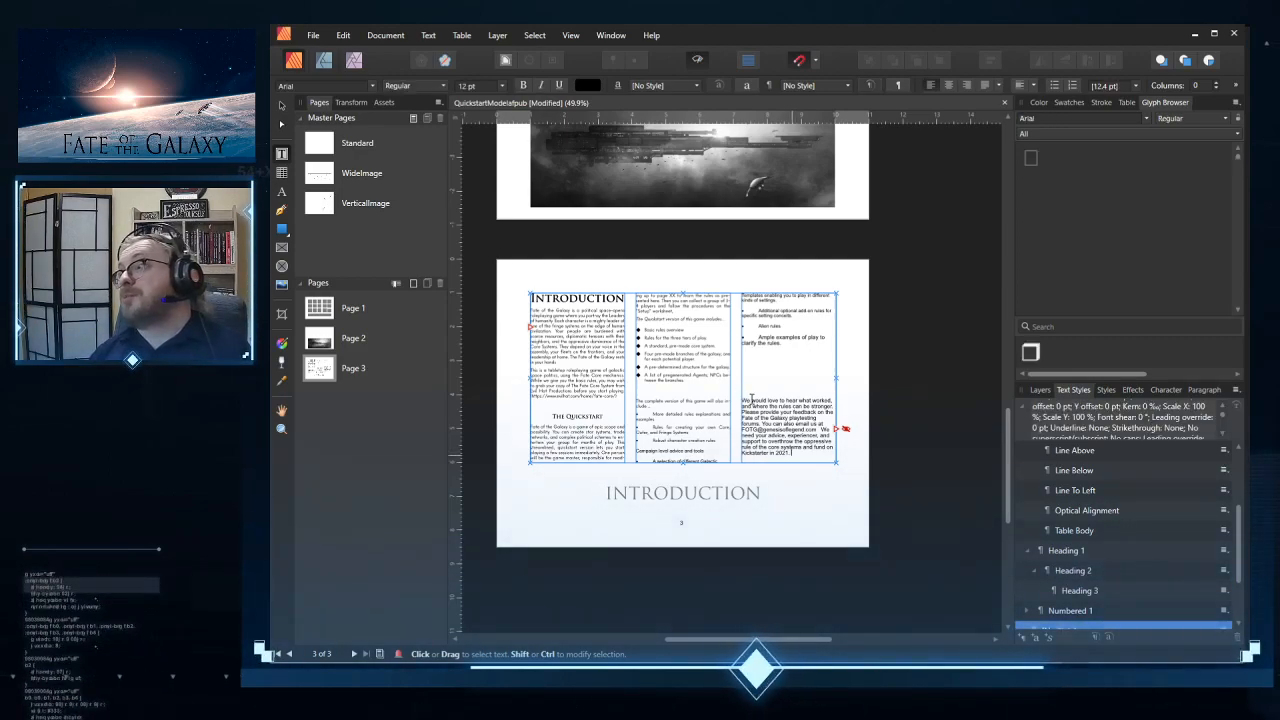
{"action": "triple_click", "coordinate": [750, 397]}
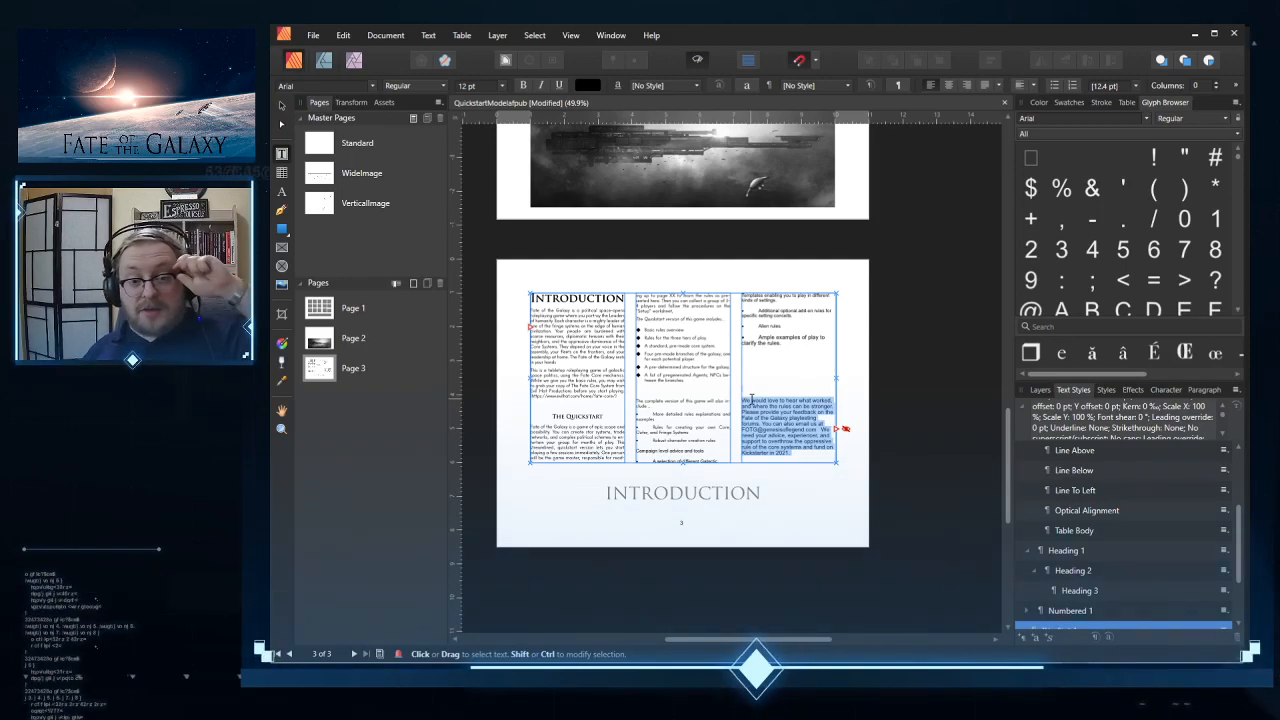
{"action": "scroll", "coordinate": [1134, 581], "scroll_direction": "up", "scroll_amount": 3}
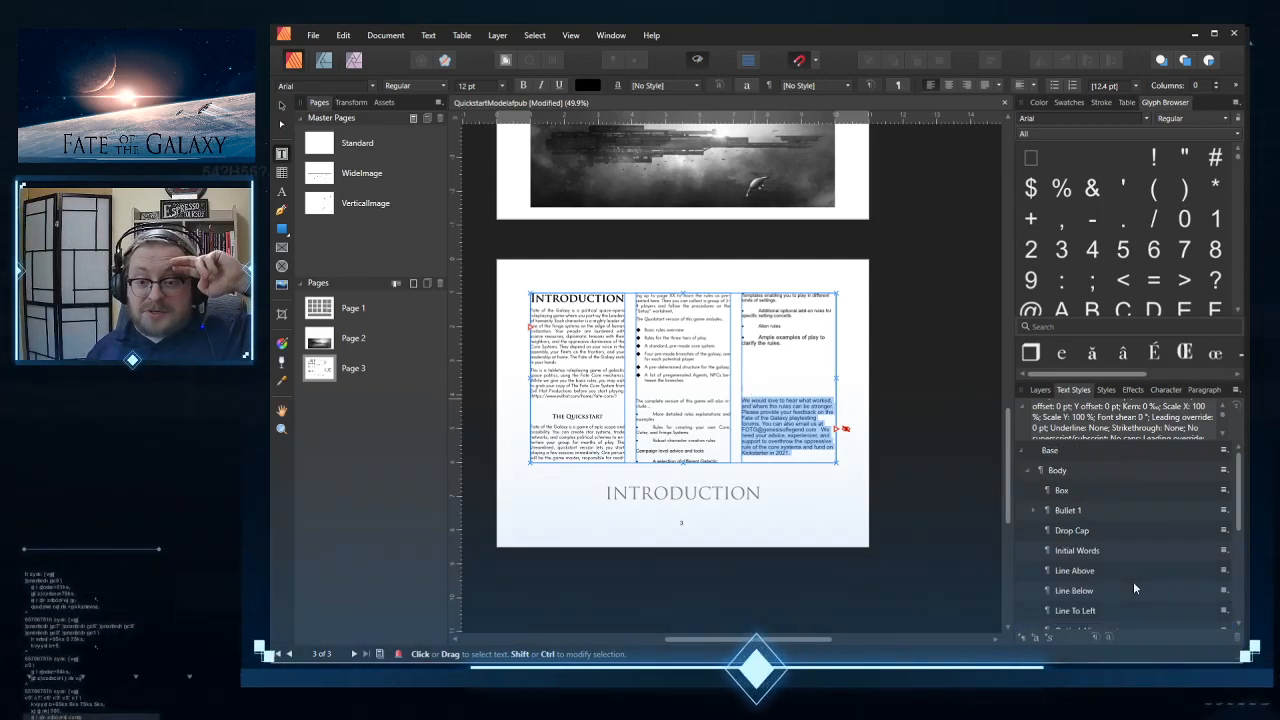
{"action": "left_click", "coordinate": [1066, 476]}
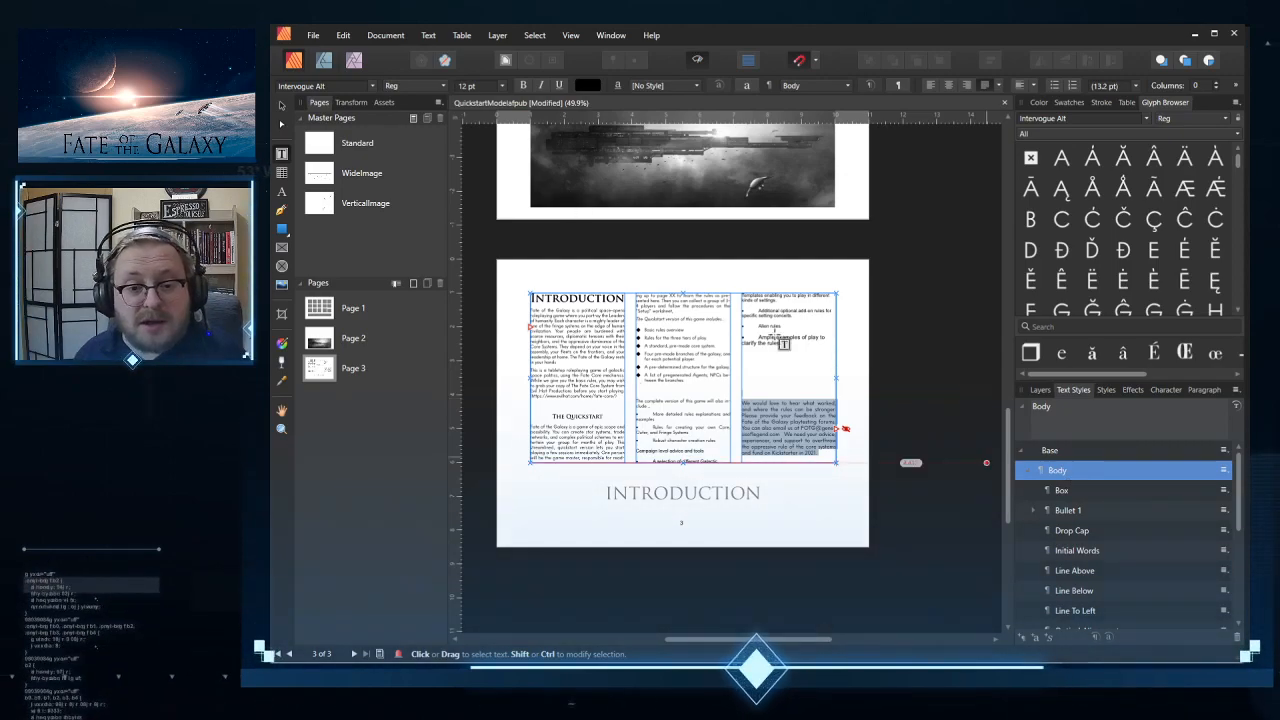
Step: Look over the document's pages, from the square grid on page 1 to the introduction layout on page 3
{"action": "left_click", "coordinate": [281, 428]}
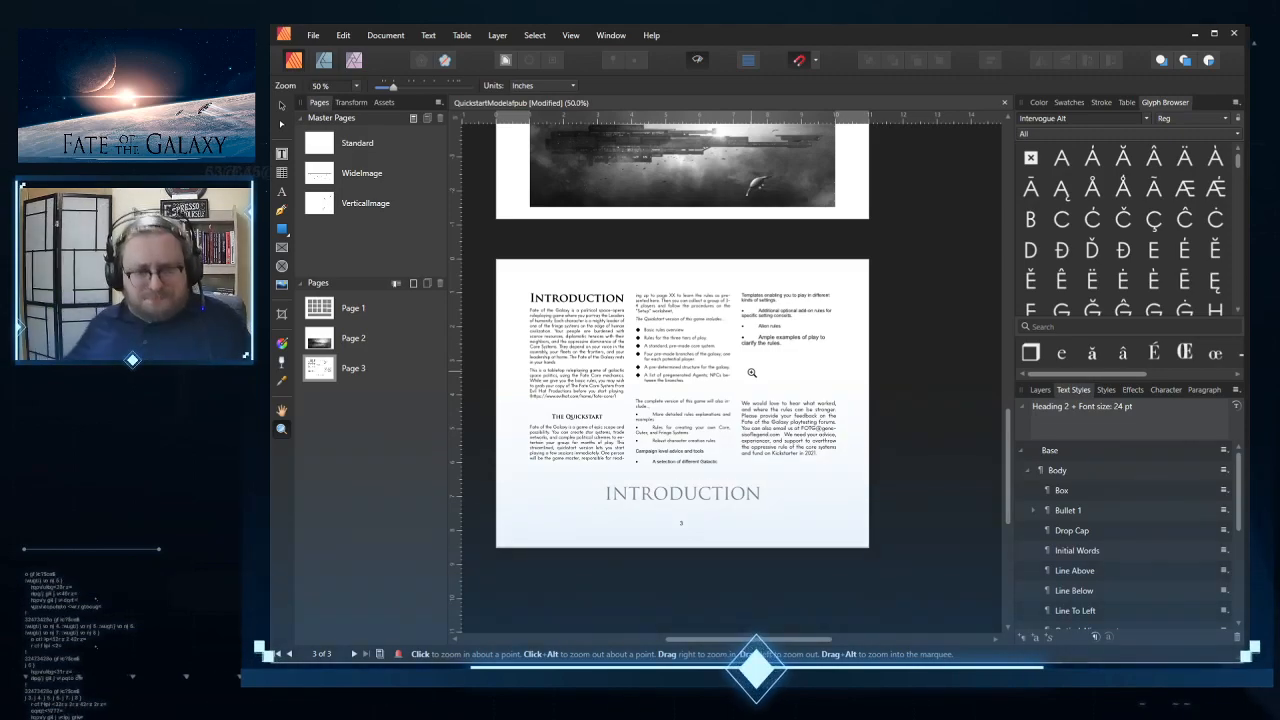
{"action": "scroll", "coordinate": [752, 373], "scroll_direction": "up", "scroll_amount": 3}
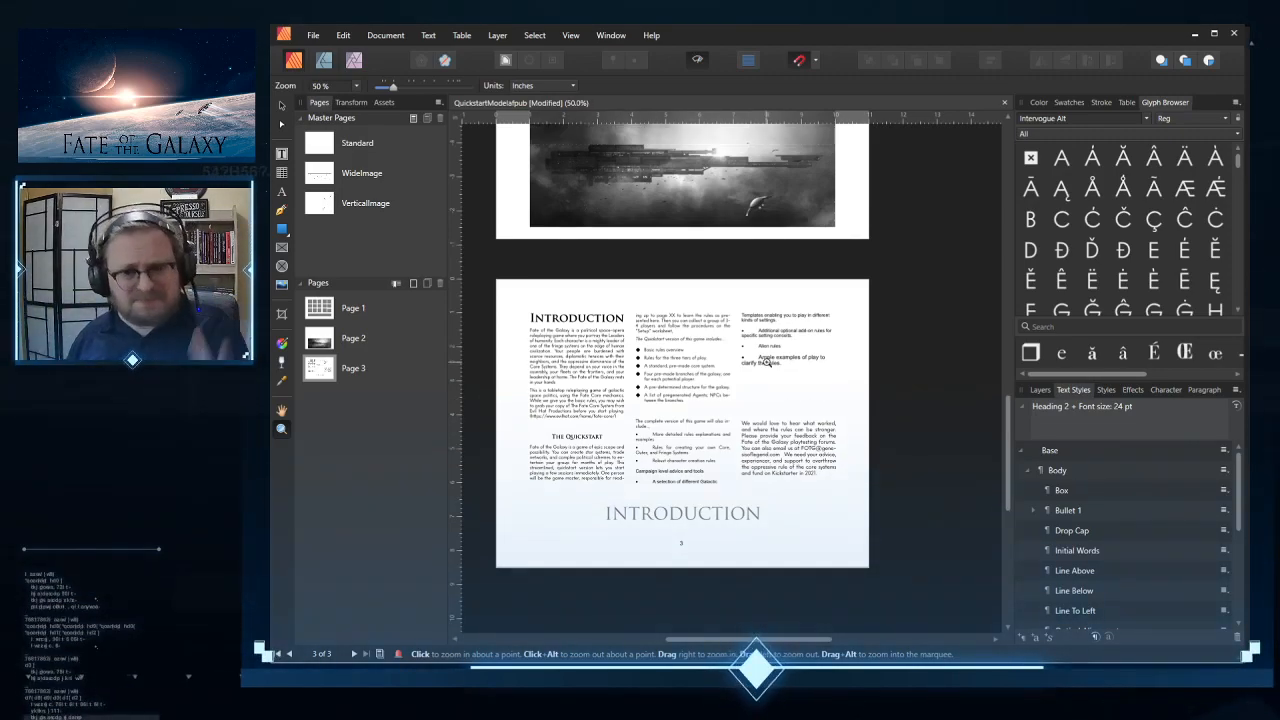
{"action": "scroll", "coordinate": [762, 365], "scroll_direction": "up", "scroll_amount": 5}
{"action": "scroll", "coordinate": [762, 365], "scroll_direction": "up", "scroll_amount": 2}
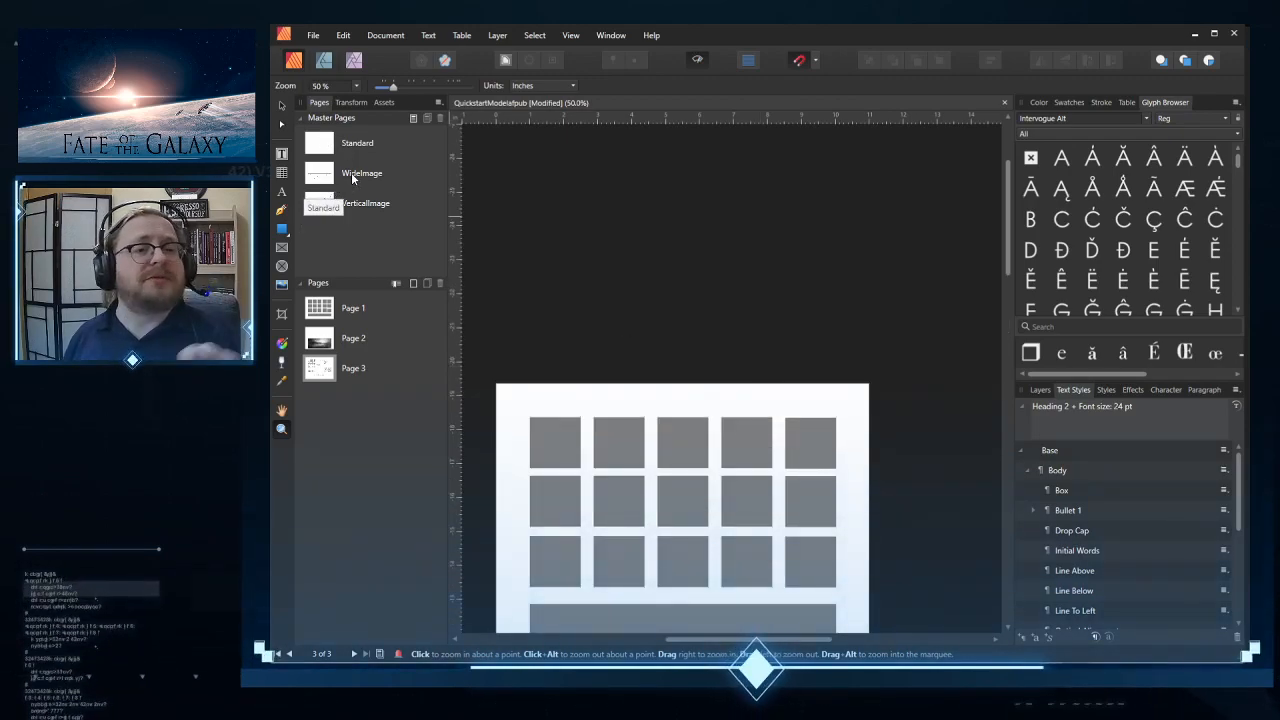
{"action": "scroll", "coordinate": [757, 545], "scroll_direction": "down", "scroll_amount": 4}
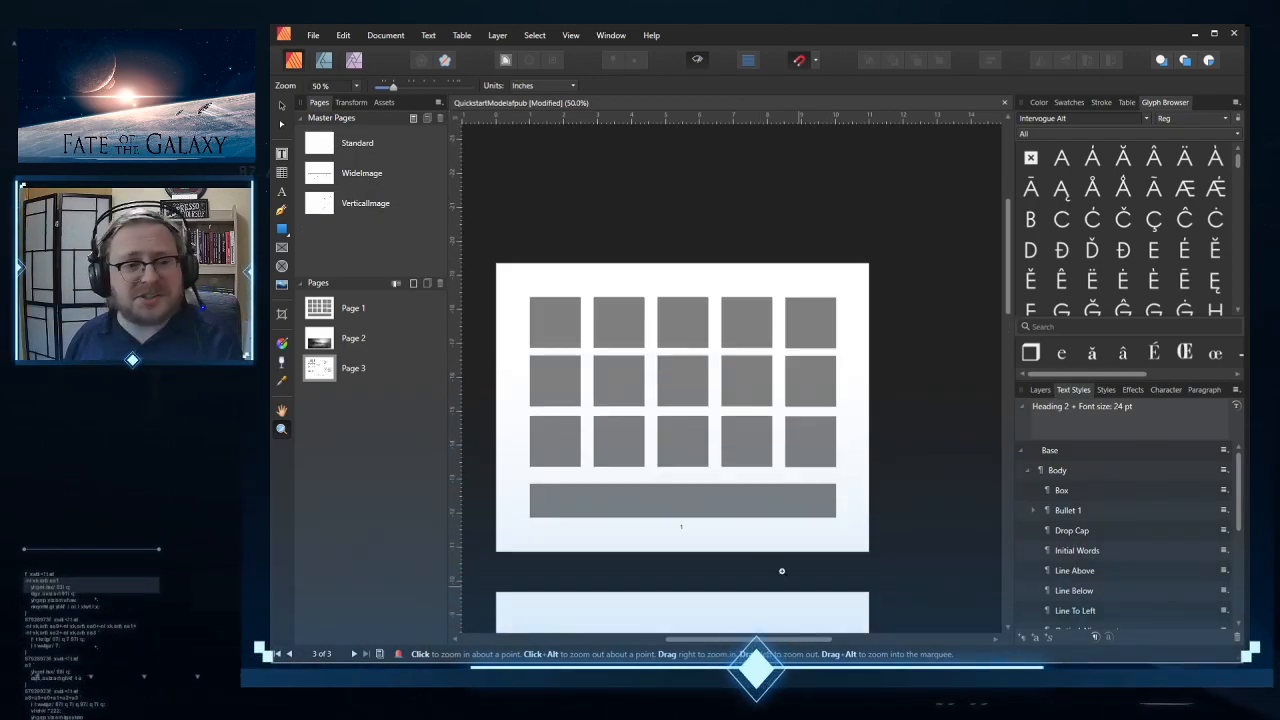
{"action": "scroll", "coordinate": [757, 545], "scroll_direction": "down", "scroll_amount": 7}
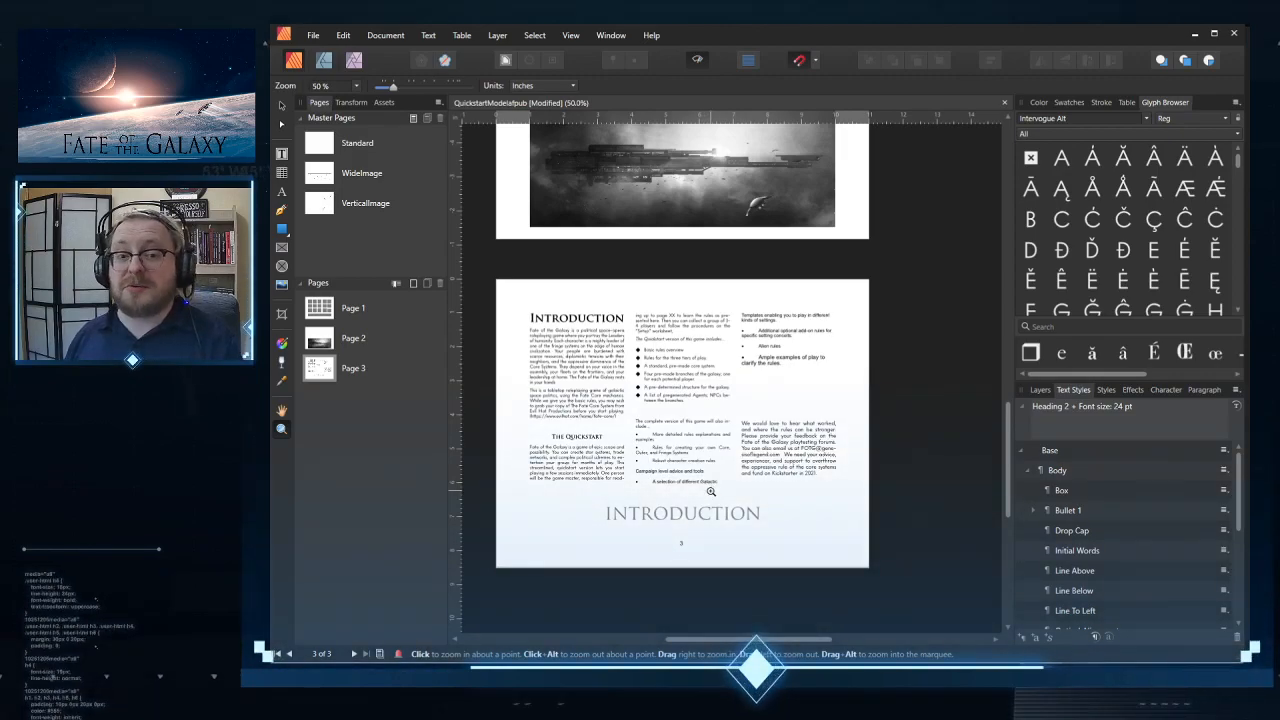
{"action": "scroll", "coordinate": [705, 491], "scroll_direction": "up", "scroll_amount": 2}
{"action": "scroll", "coordinate": [720, 500], "scroll_direction": "down", "scroll_amount": 3}
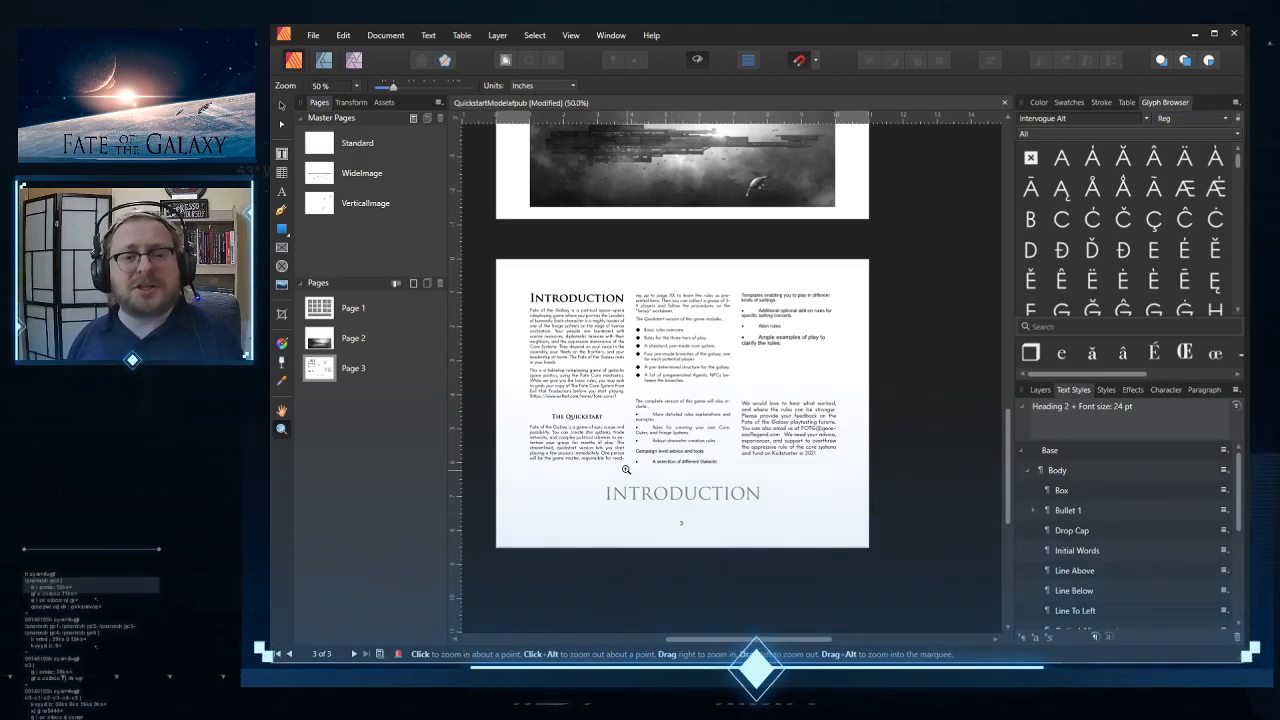
Step: In the Designer persona, draw a straight horizontal line about 9.19 in long between the text columns and grey title, with a 1 pt stroke
{"action": "left_click", "coordinate": [326, 63]}
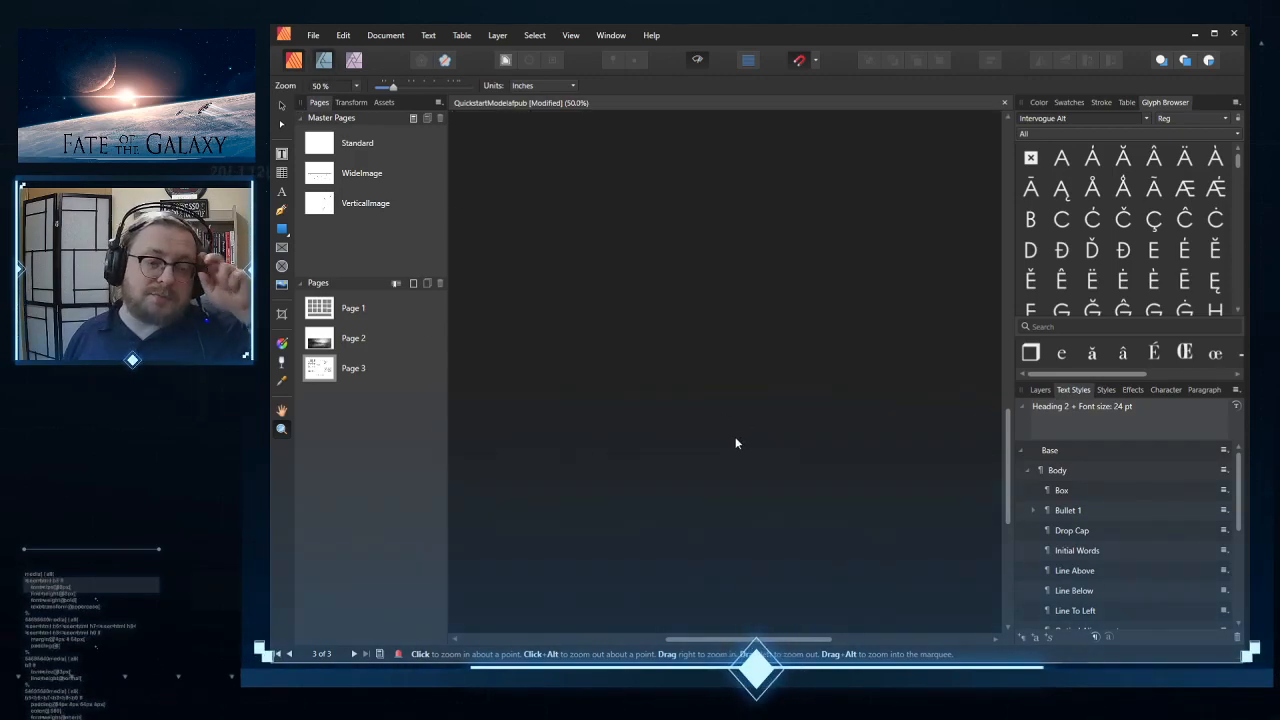
{"action": "scroll", "coordinate": [705, 497], "scroll_direction": "up", "scroll_amount": 3}
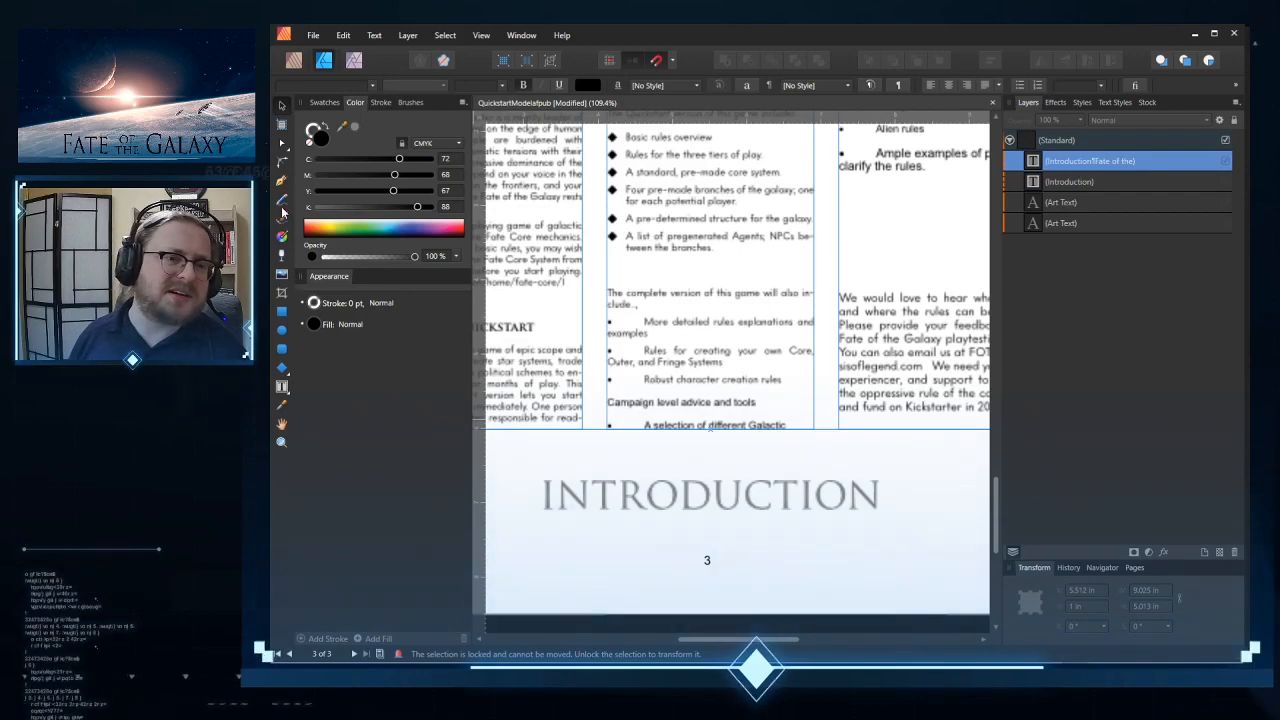
{"action": "left_click_drag", "start_coordinate": [720, 640], "coordinate": [675, 641]}
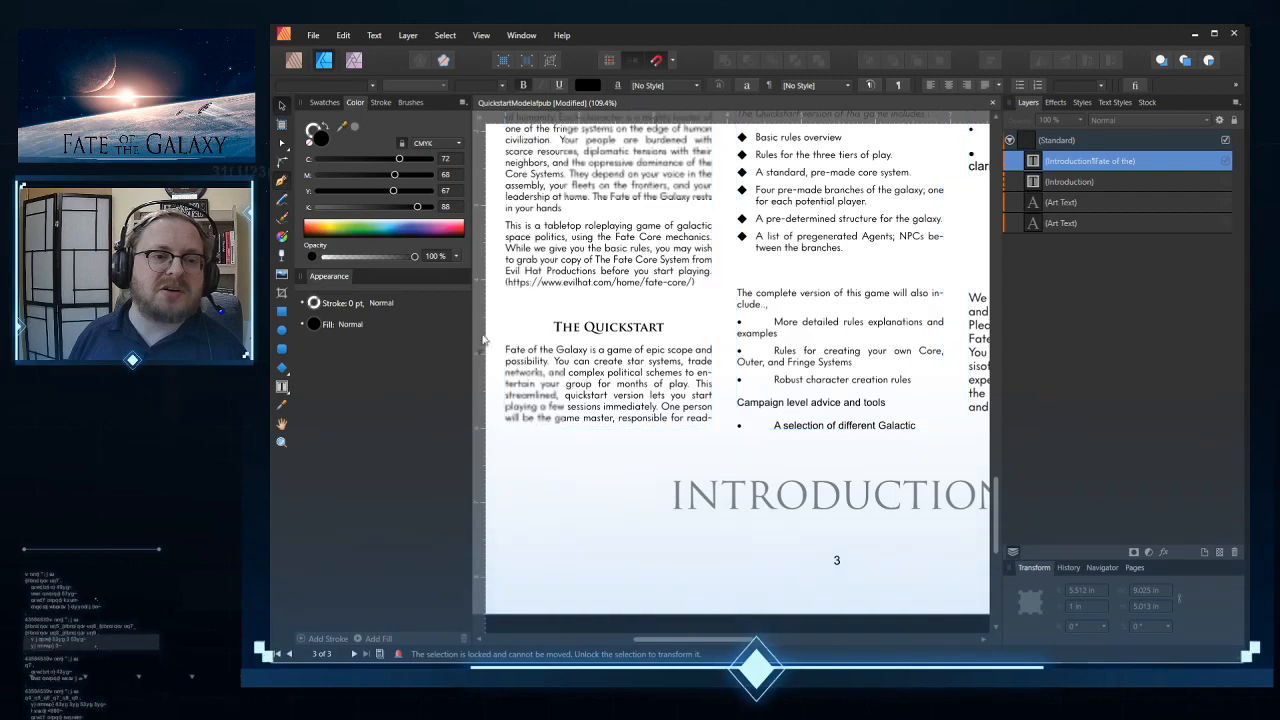
{"action": "left_click", "coordinate": [282, 181]}
{"action": "left_click", "coordinate": [504, 465]}
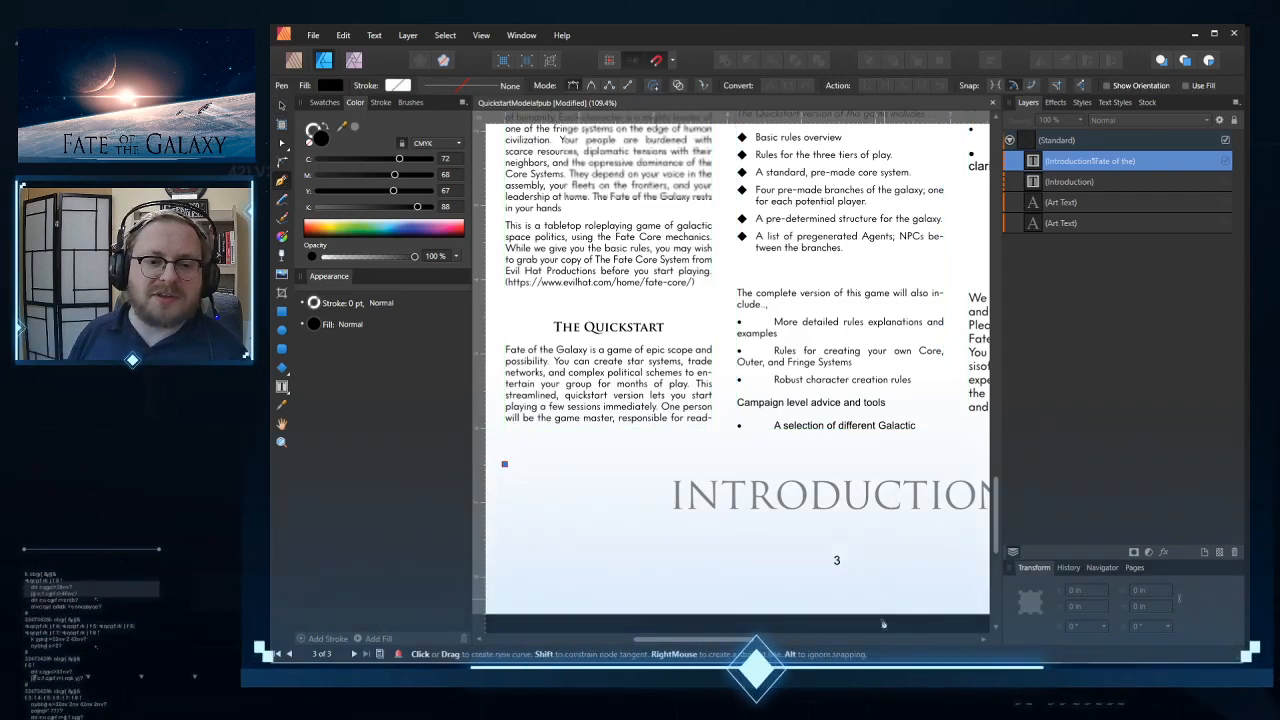
{"action": "scroll", "coordinate": [729, 457], "scroll_direction": "right", "scroll_amount": 5}
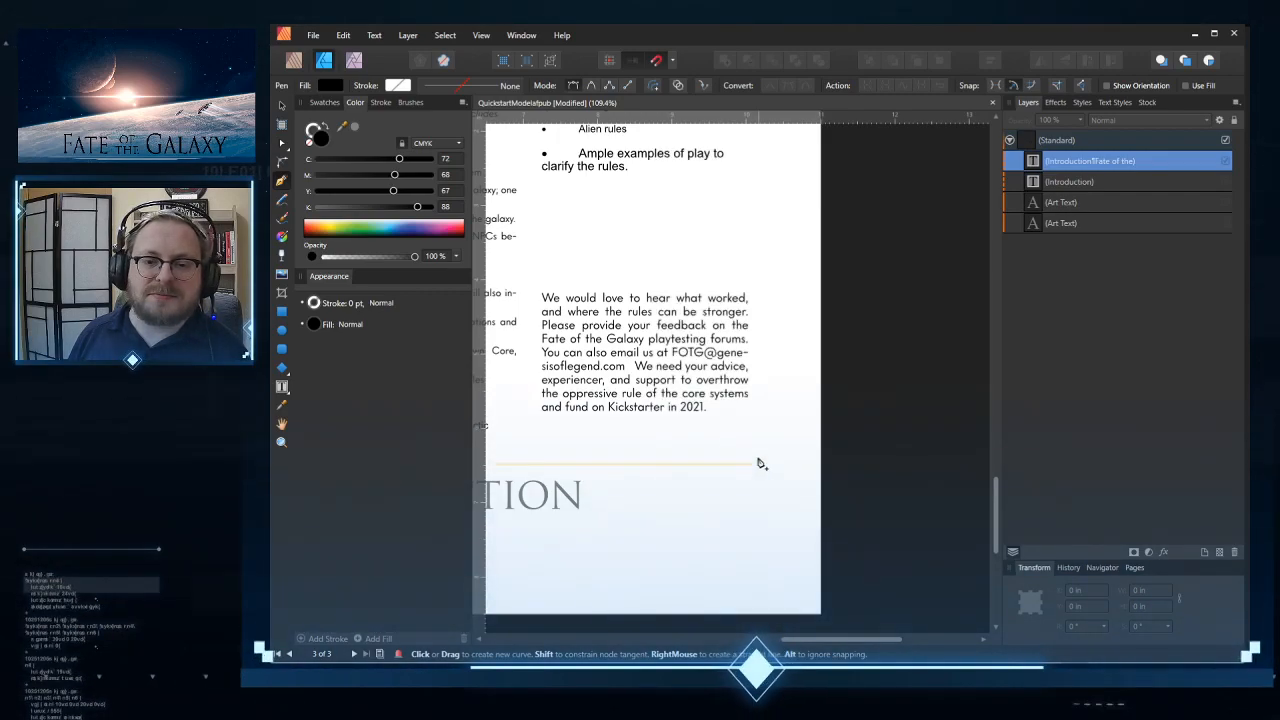
{"action": "left_click", "coordinate": [760, 465]}
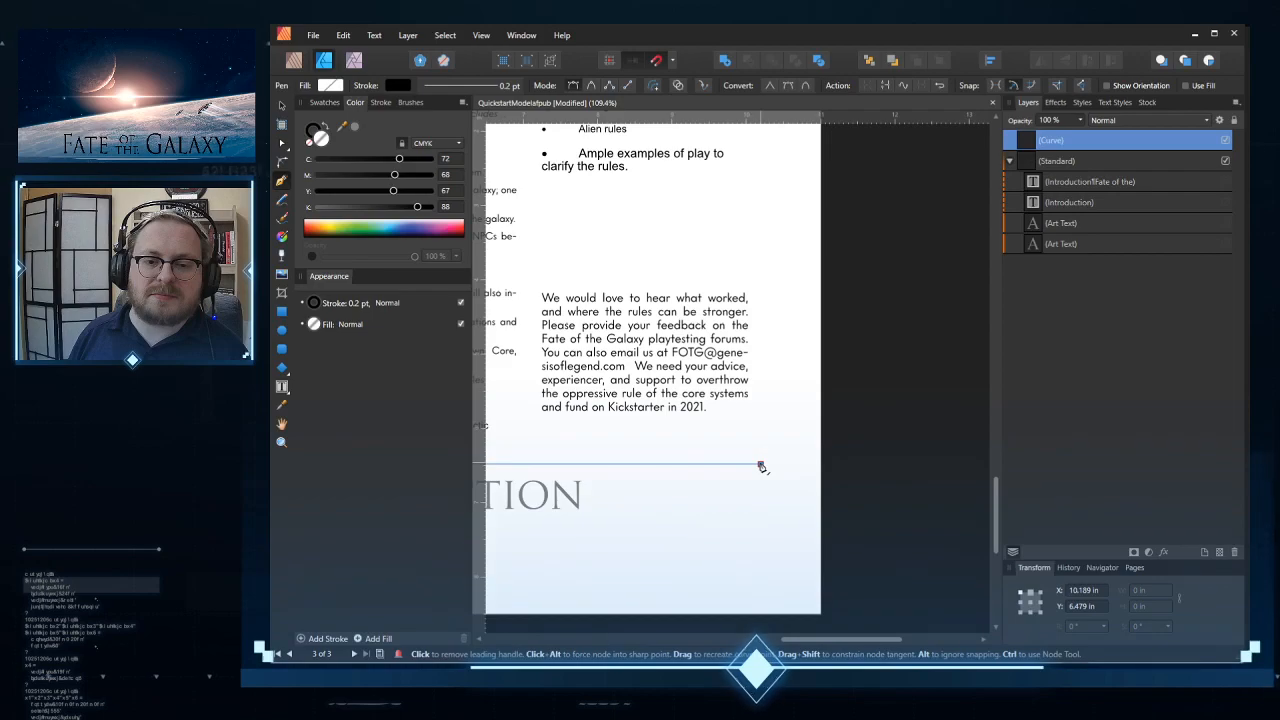
{"action": "left_click", "coordinate": [512, 86]}
{"action": "left_click_drag", "start_coordinate": [432, 139], "coordinate": [462, 134]}
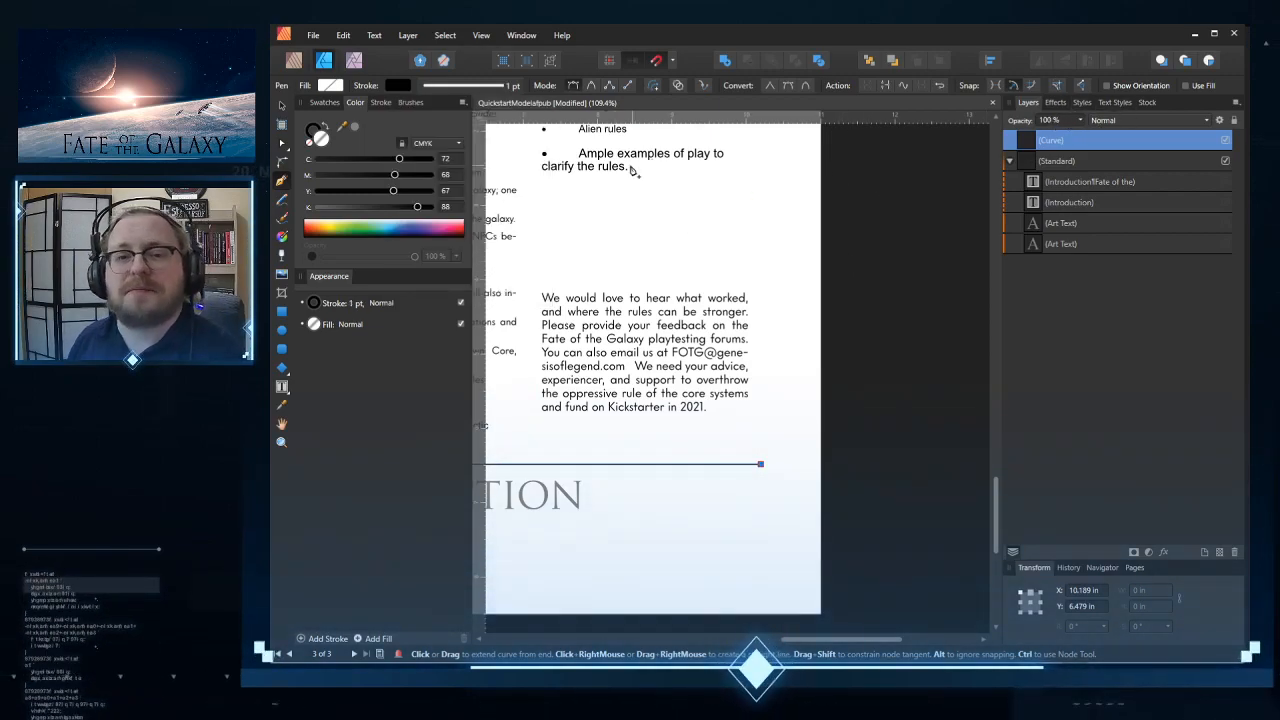
{"action": "left_click", "coordinate": [283, 106]}
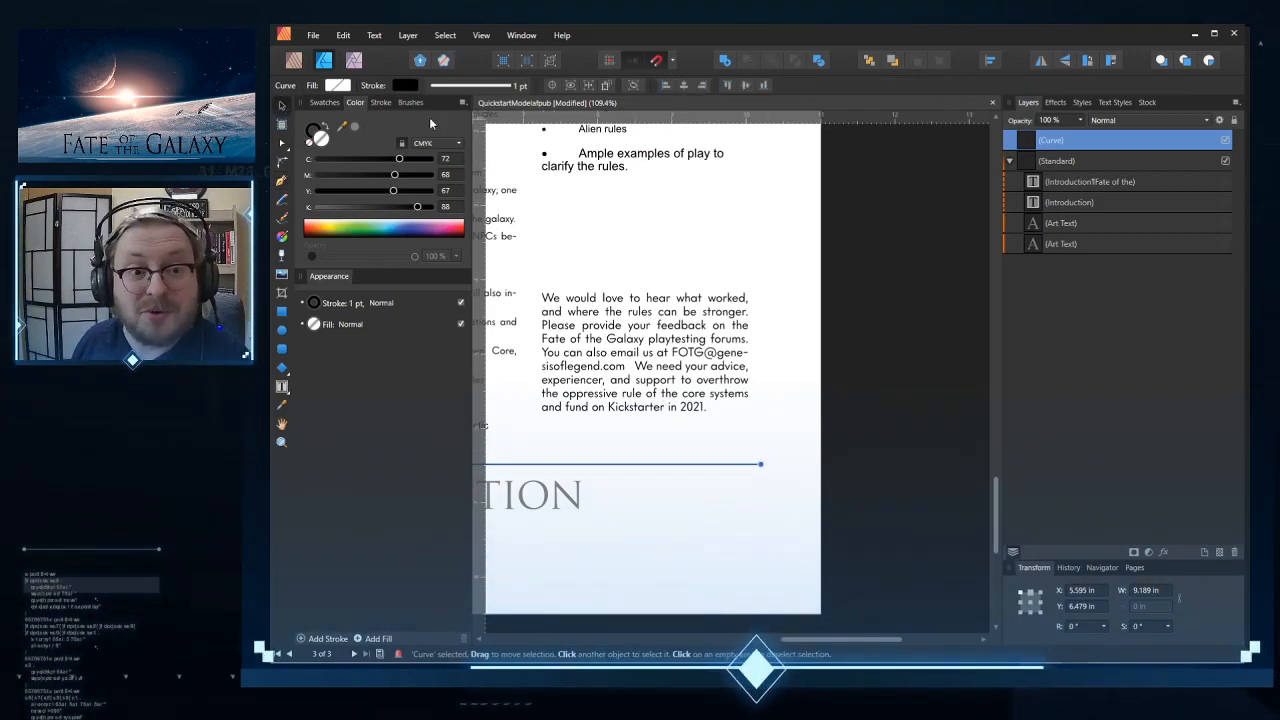
Step: Try an Acrylics brush stroke on the divider line, followed by the size 40 Oils brush
{"action": "left_click", "coordinate": [410, 103]}
{"action": "left_click", "coordinate": [389, 248]}
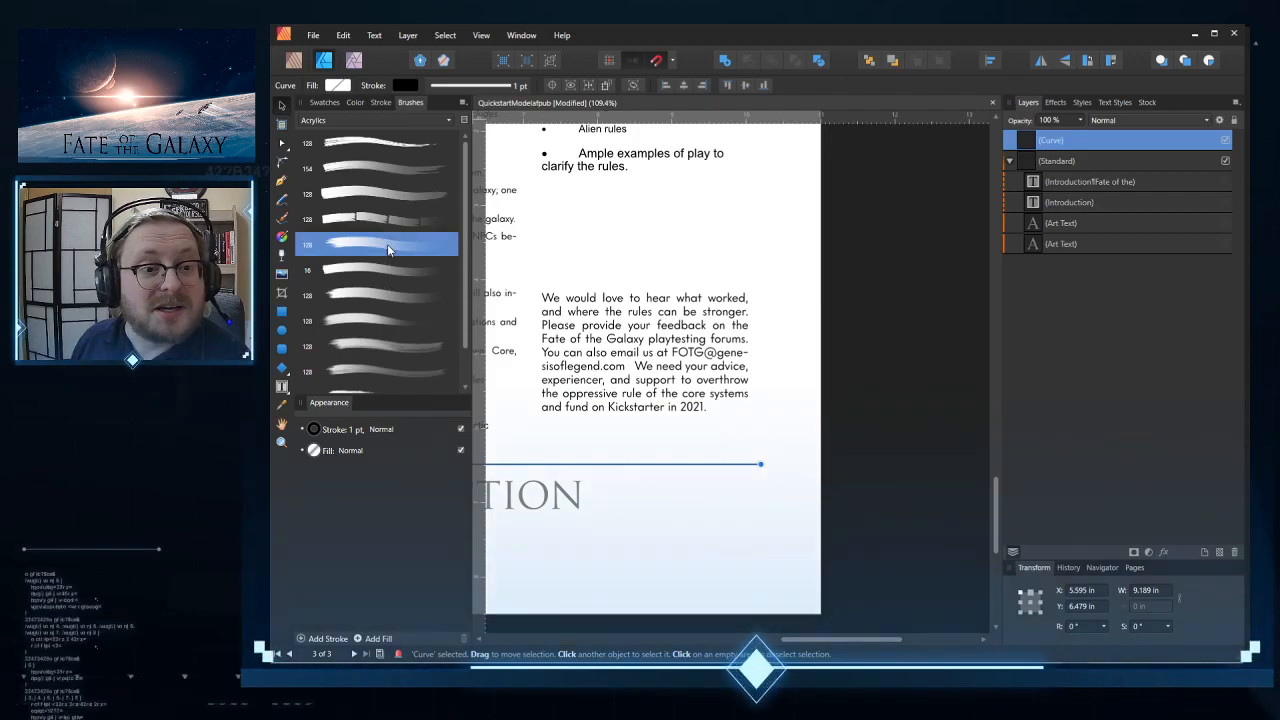
{"action": "scroll", "coordinate": [400, 278], "scroll_direction": "down", "scroll_amount": 1}
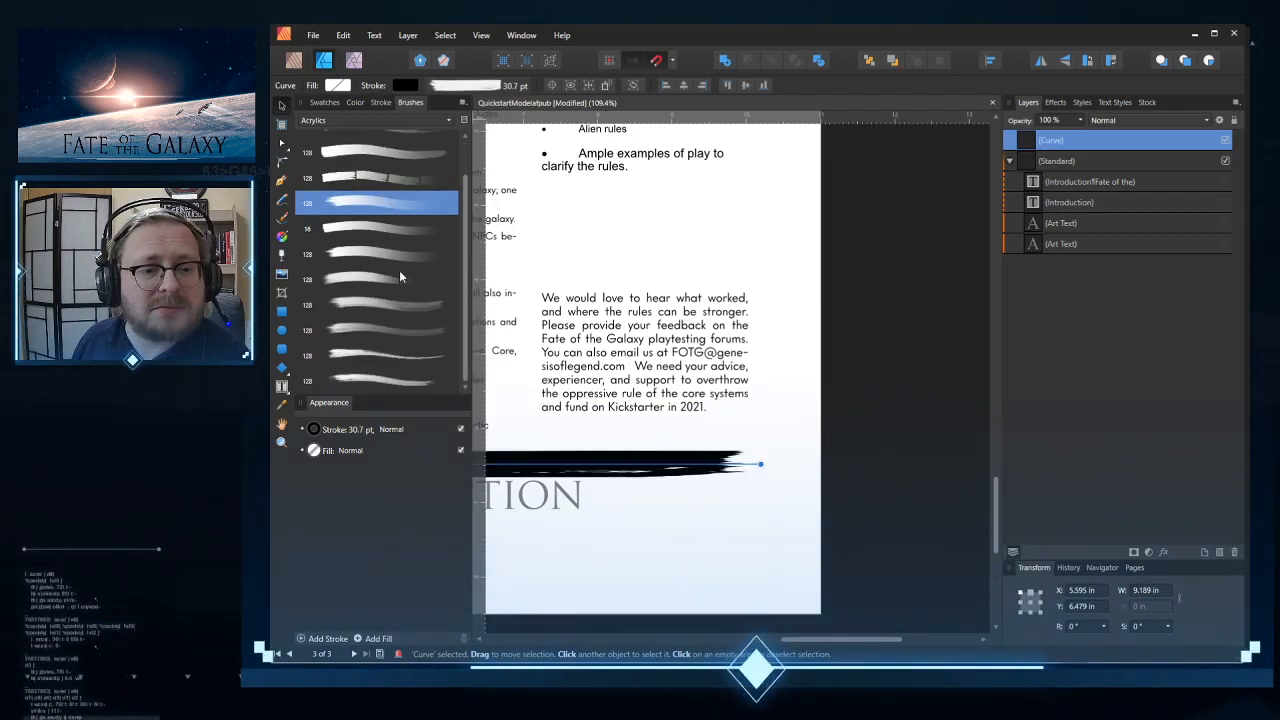
{"action": "left_click", "coordinate": [337, 121]}
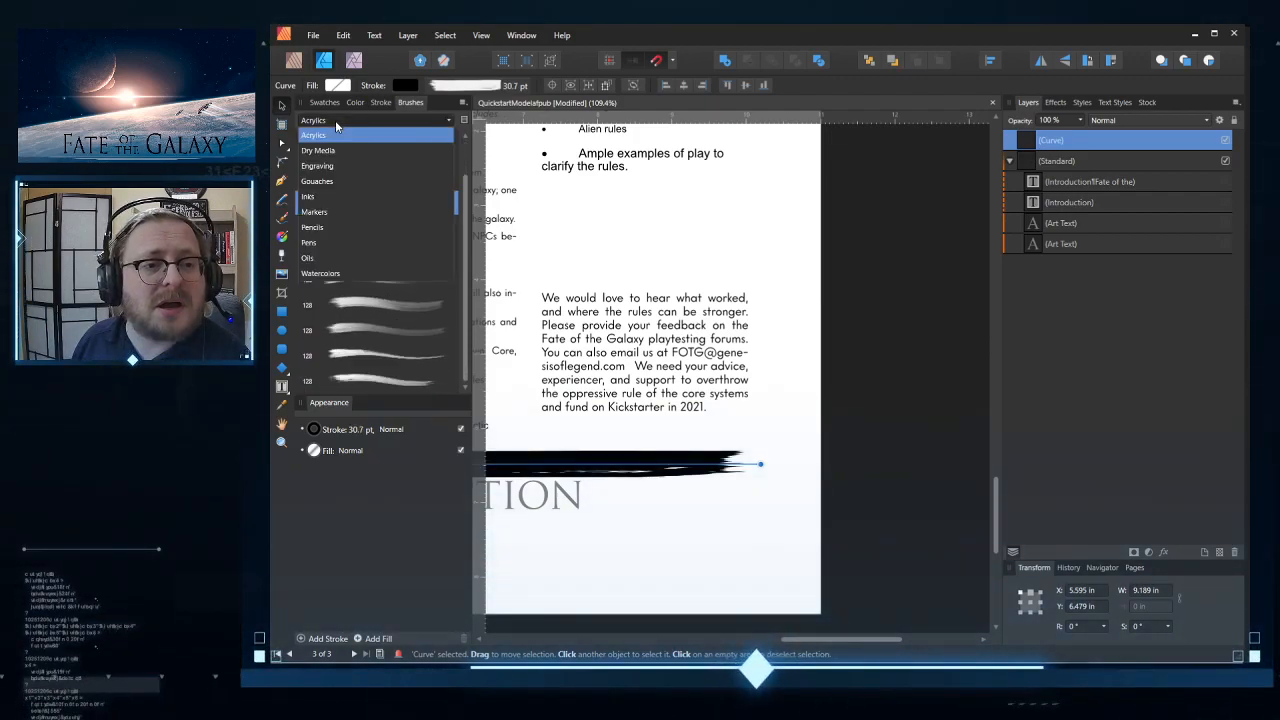
{"action": "left_click", "coordinate": [320, 260]}
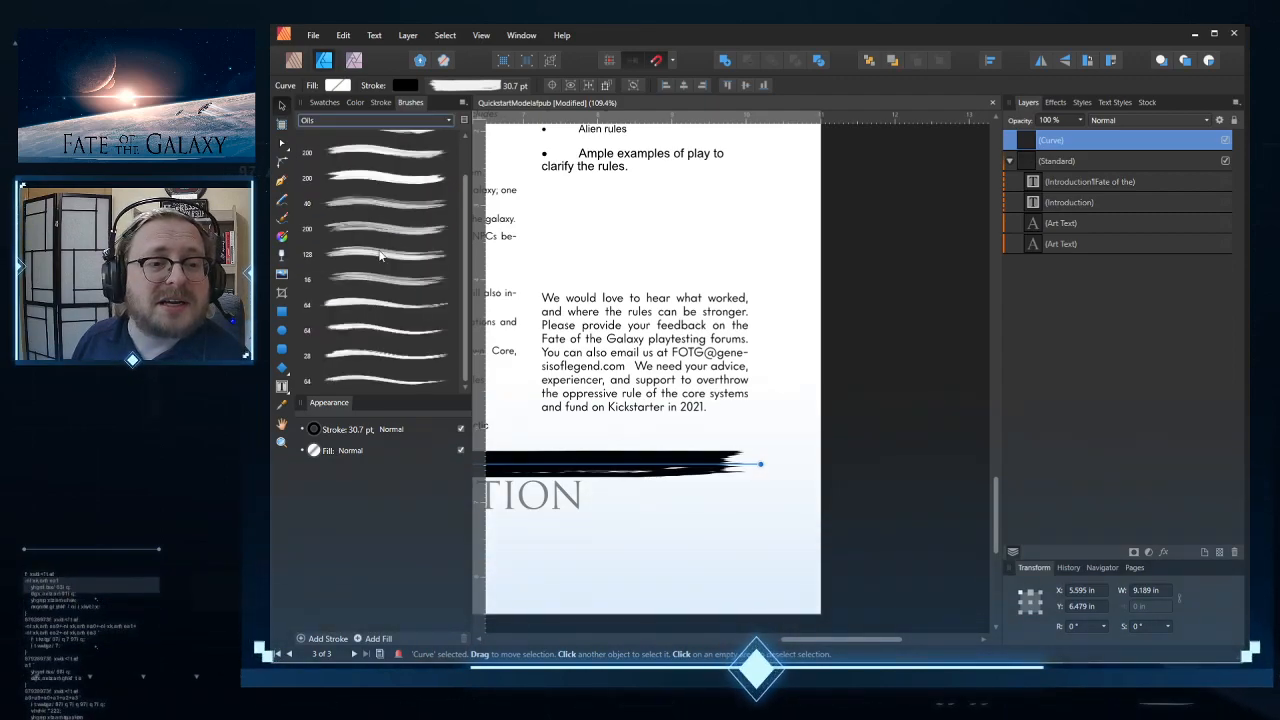
{"action": "left_click", "coordinate": [394, 230]}
{"action": "left_click", "coordinate": [400, 204]}
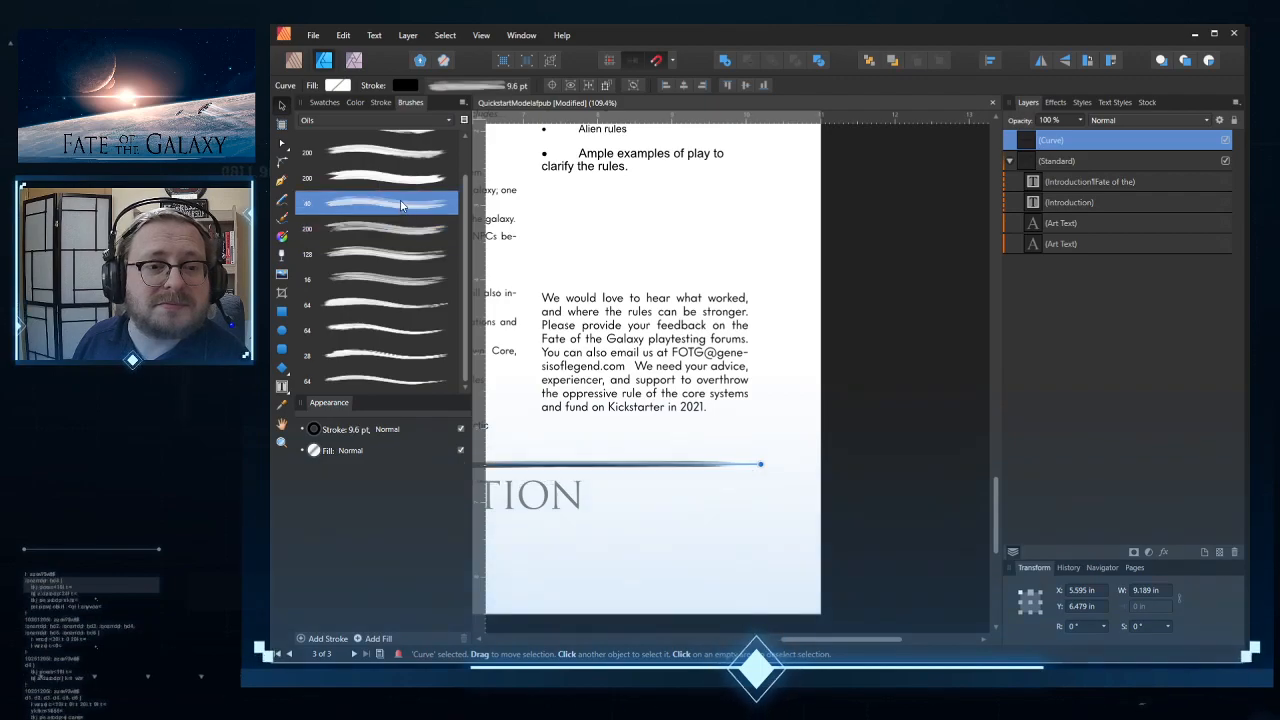
Step: Try several Inks brushes on the divider line, including the size 128 and 281 strokes
{"action": "left_click_drag", "start_coordinate": [823, 648], "coordinate": [678, 649]}
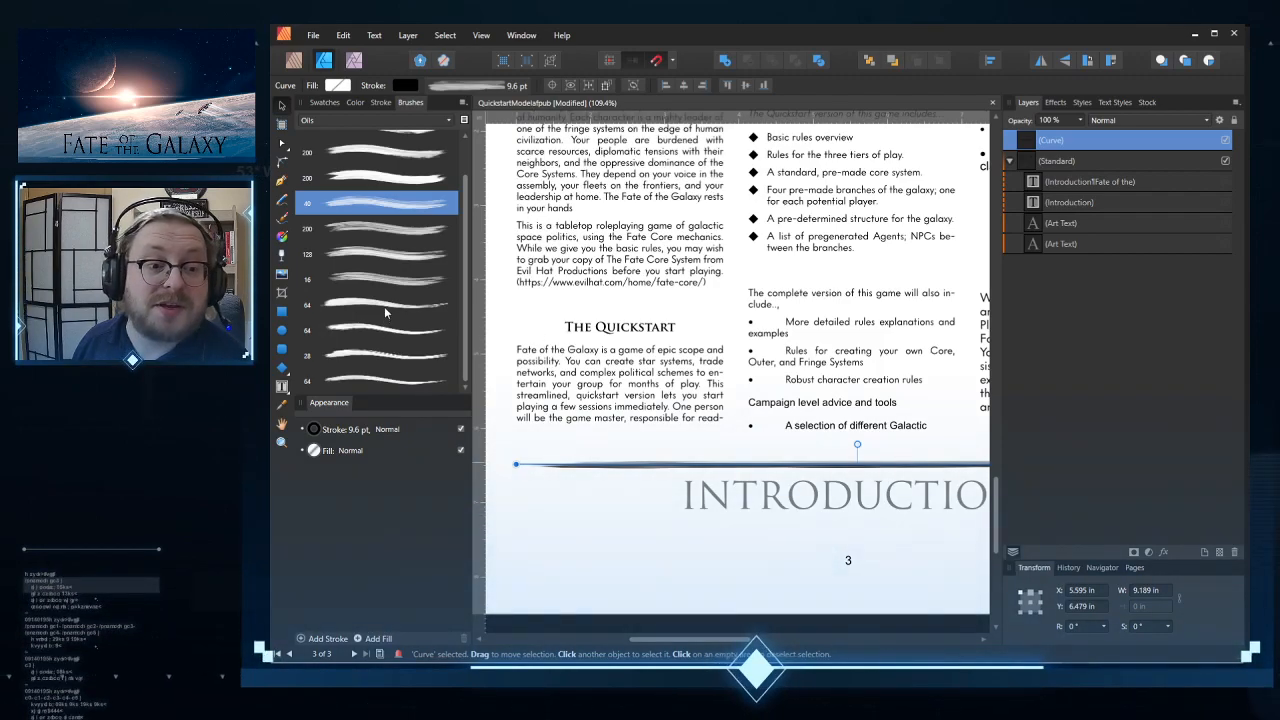
{"action": "scroll", "coordinate": [385, 300], "scroll_direction": "up", "scroll_amount": 1}
{"action": "left_click", "coordinate": [377, 119]}
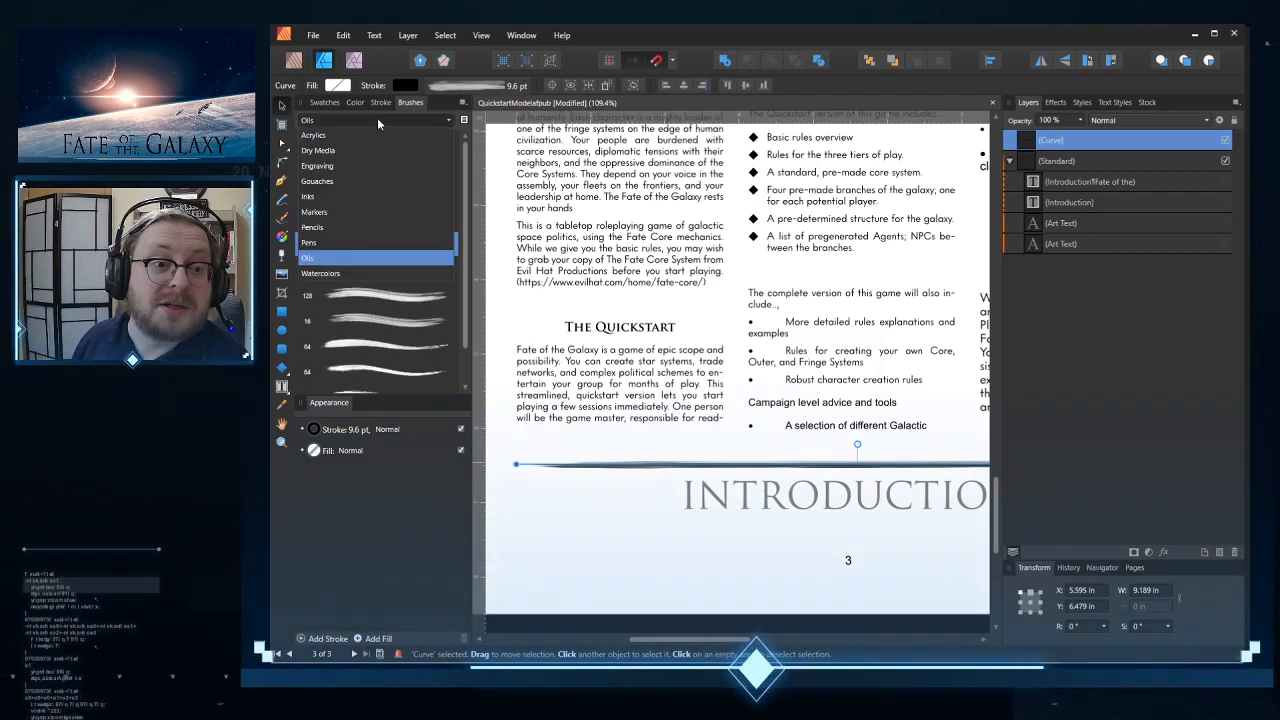
{"action": "left_click", "coordinate": [318, 201]}
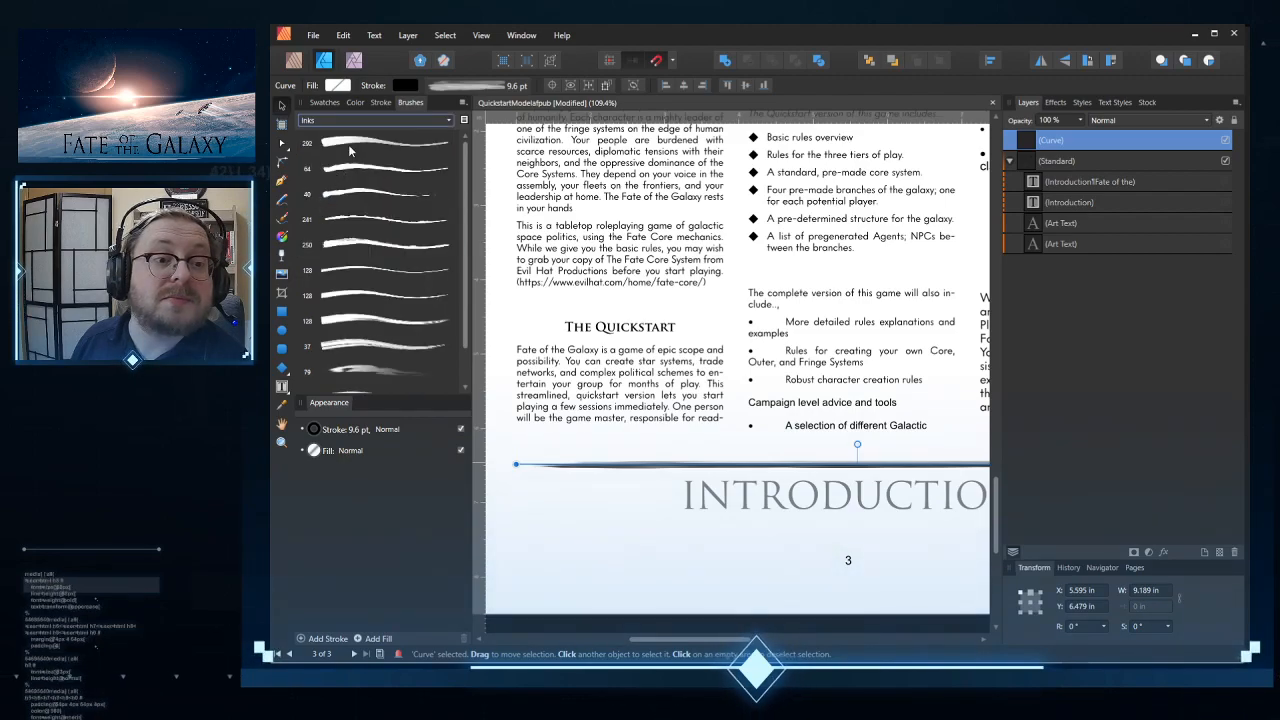
{"action": "left_click", "coordinate": [366, 298]}
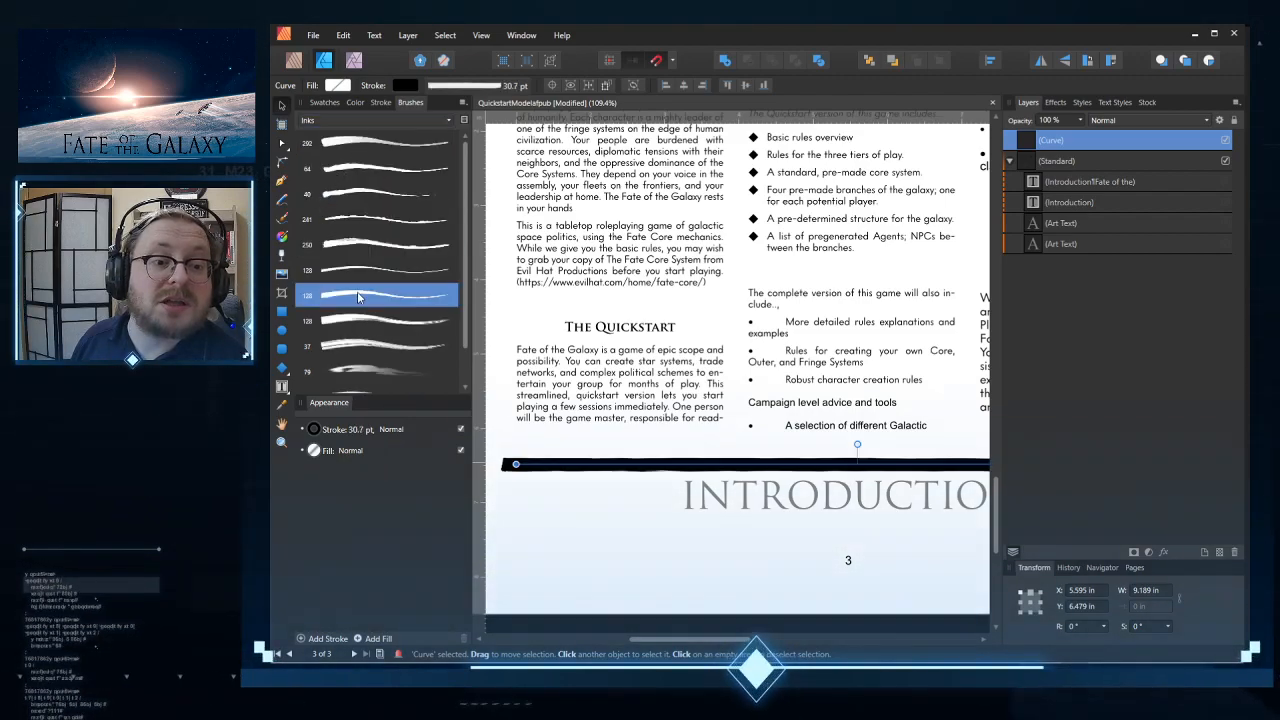
{"action": "left_click", "coordinate": [387, 241]}
{"action": "left_click", "coordinate": [388, 230]}
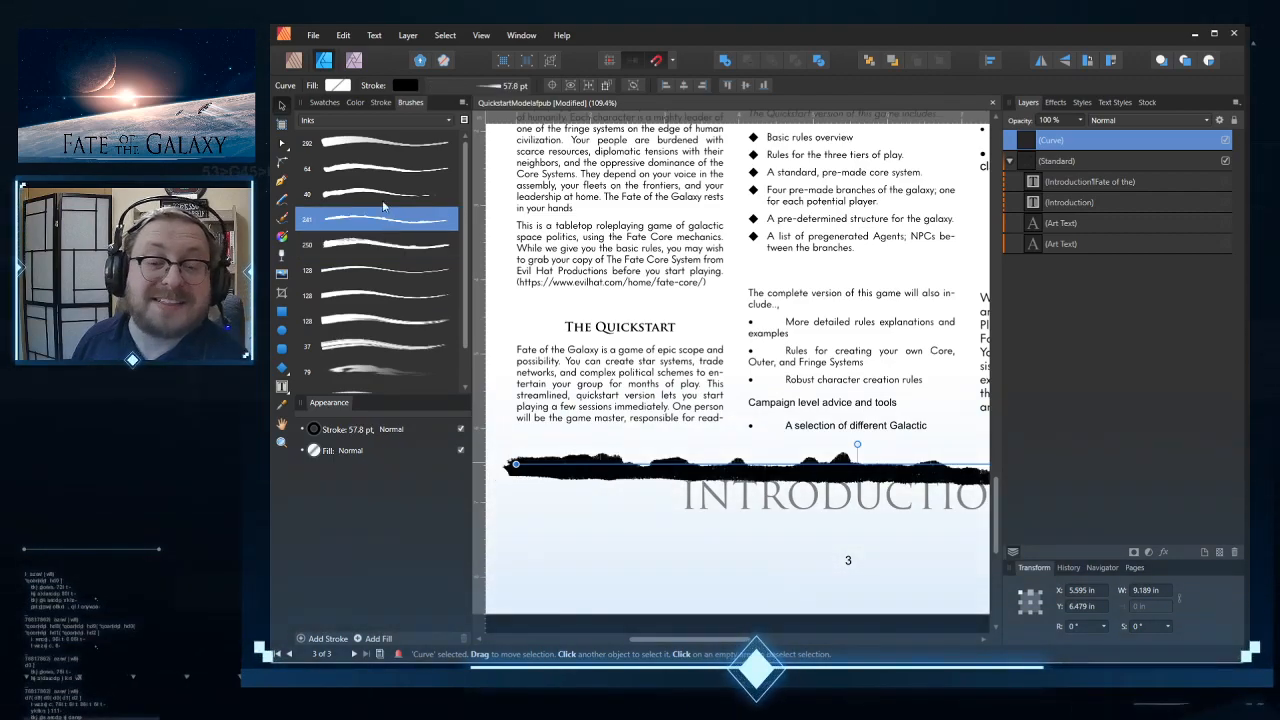
Step: Try the multi-line Pens brushes on the divider line and look over the other brush categories
{"action": "left_click", "coordinate": [387, 123]}
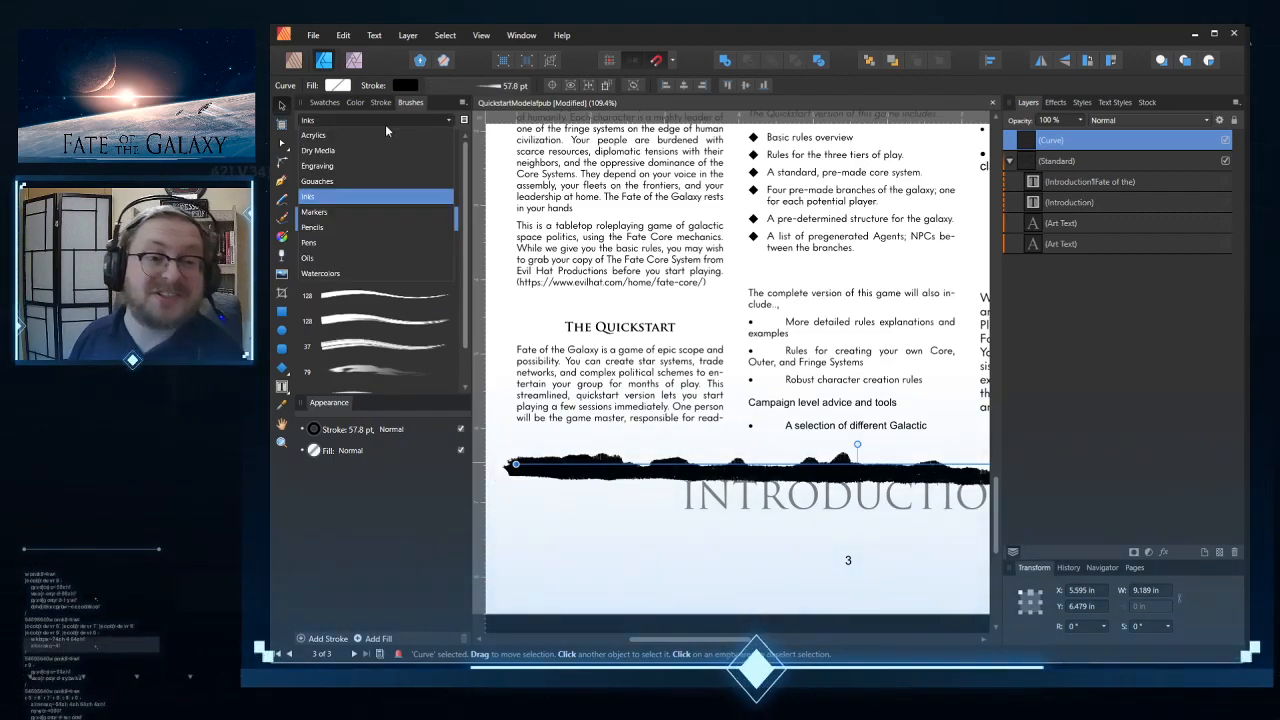
{"action": "left_click", "coordinate": [330, 243]}
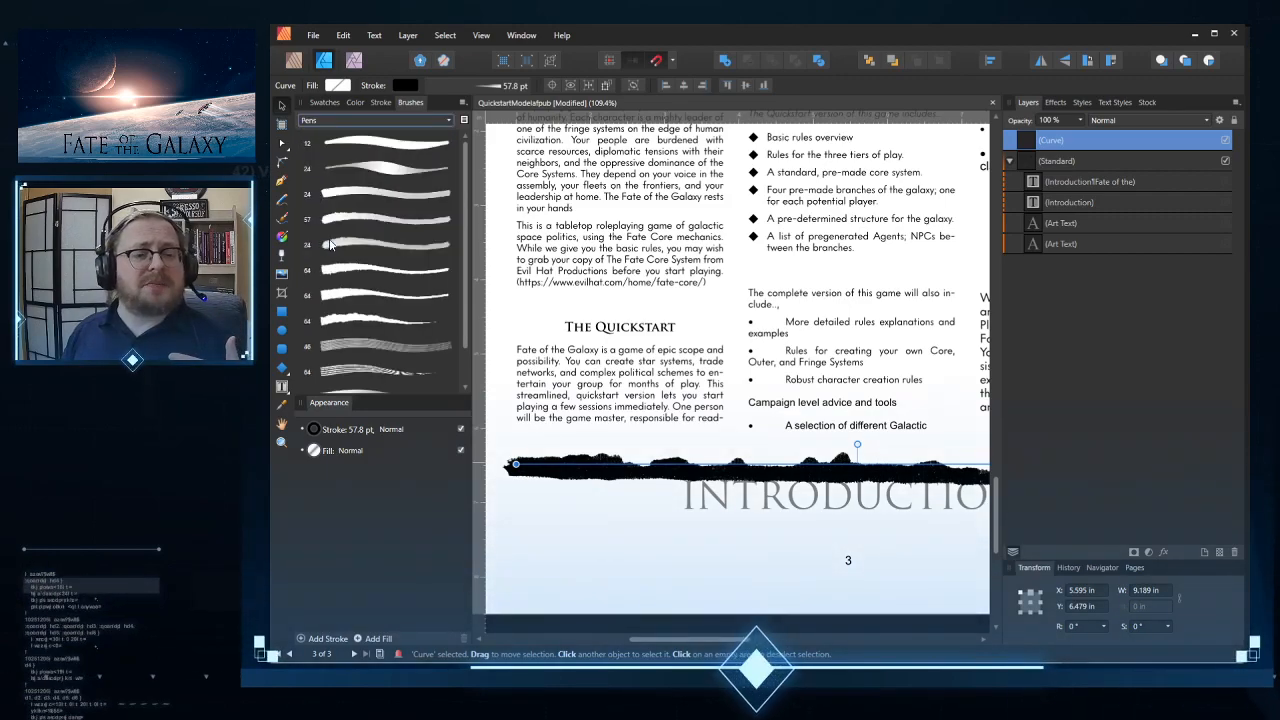
{"action": "left_click", "coordinate": [408, 350]}
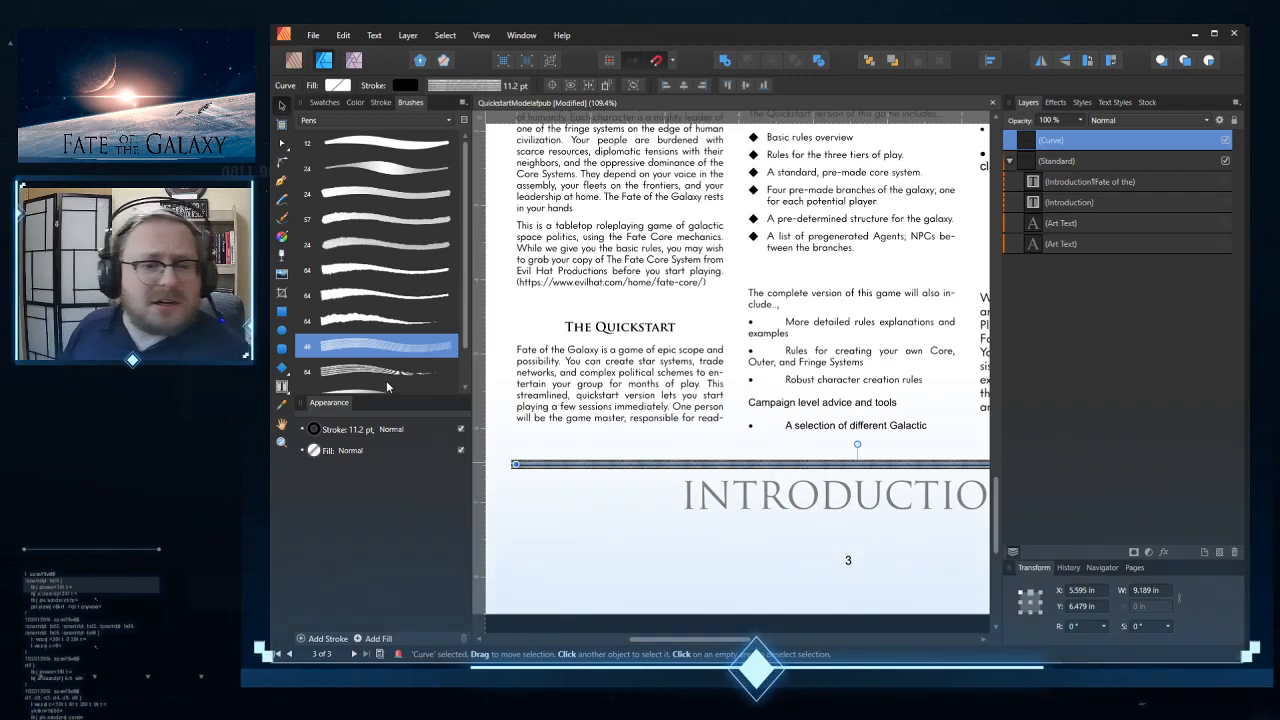
{"action": "left_click", "coordinate": [389, 375]}
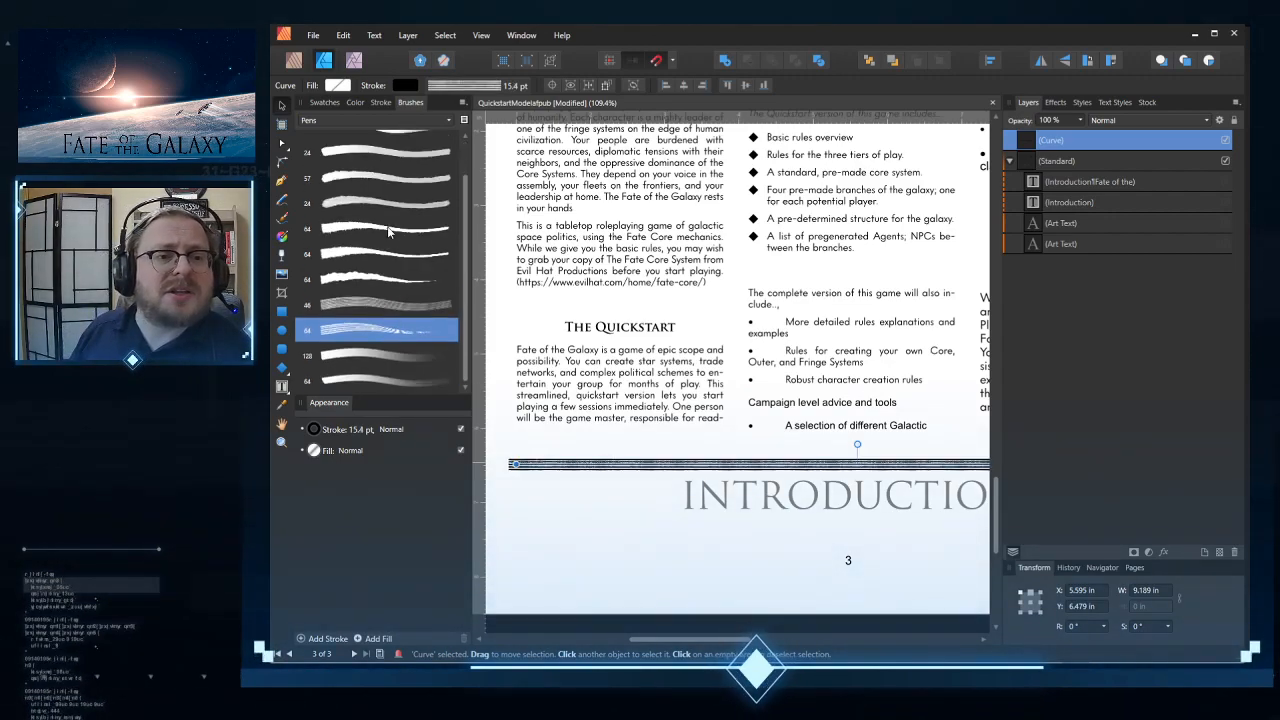
{"action": "left_click", "coordinate": [376, 120]}
{"action": "left_click", "coordinate": [369, 126]}
{"action": "left_click", "coordinate": [369, 125]}
{"action": "left_click", "coordinate": [362, 119]}
Step: Change the divider back to a solid line style and set its stroke width to 2 pt
{"action": "left_click", "coordinate": [379, 102]}
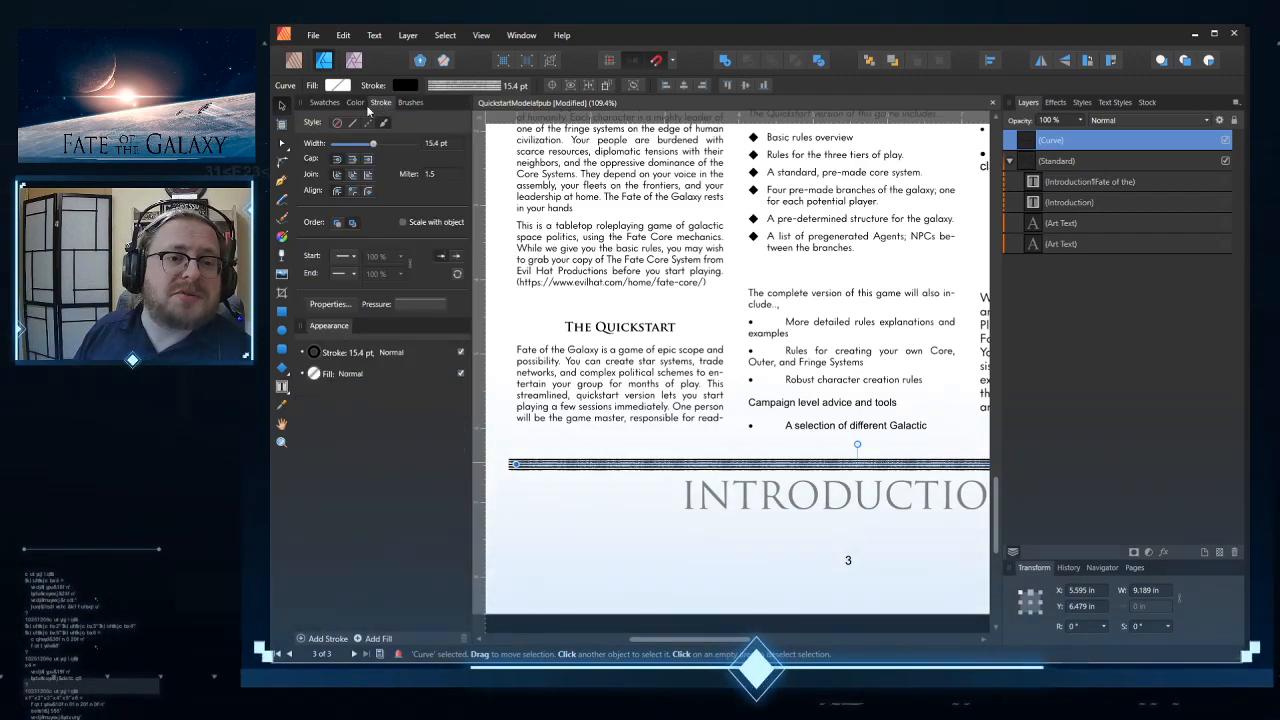
{"action": "left_click", "coordinate": [352, 122]}
{"action": "left_click_drag", "start_coordinate": [373, 143], "coordinate": [346, 149]}
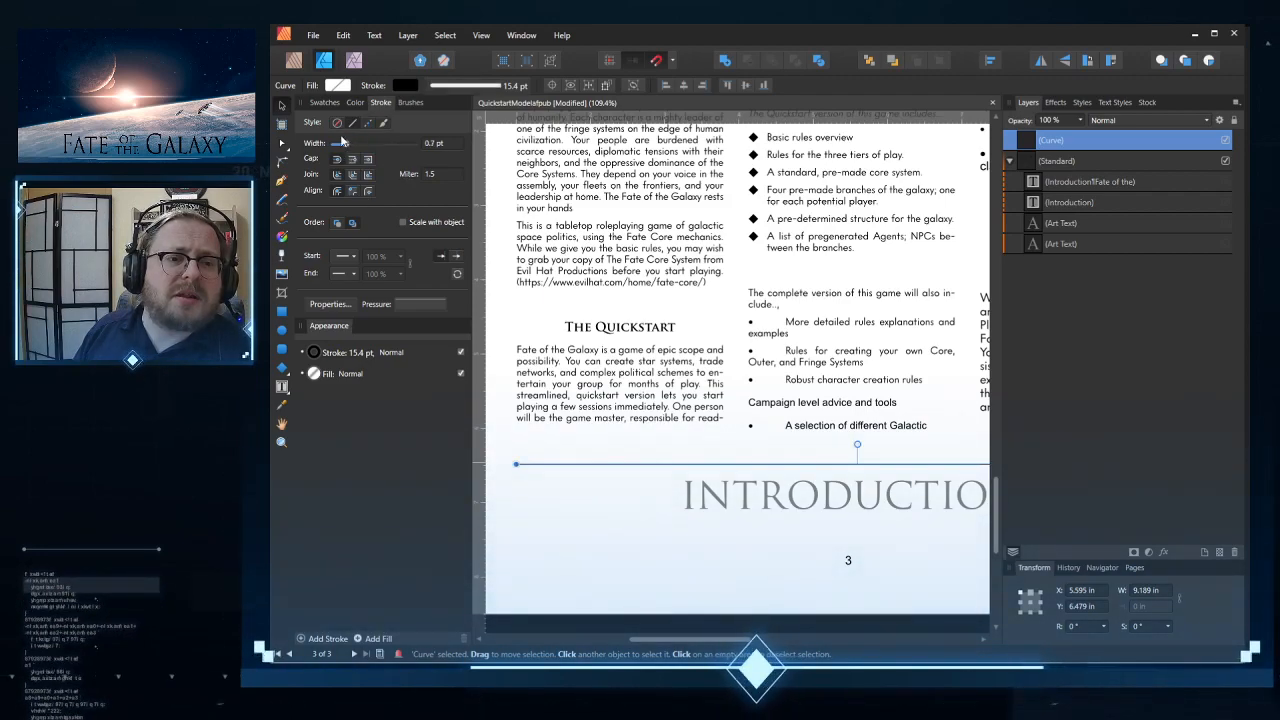
{"action": "left_click", "coordinate": [338, 123]}
{"action": "left_click", "coordinate": [352, 122]}
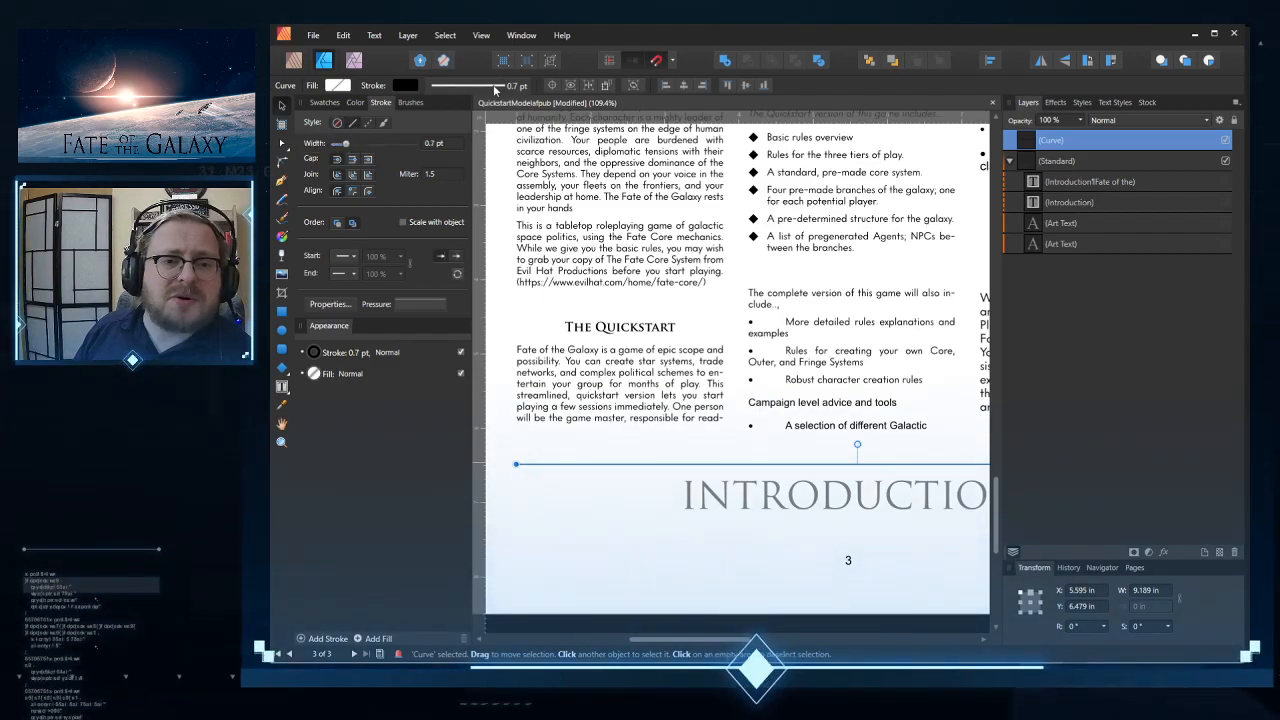
{"action": "left_click", "coordinate": [460, 86]}
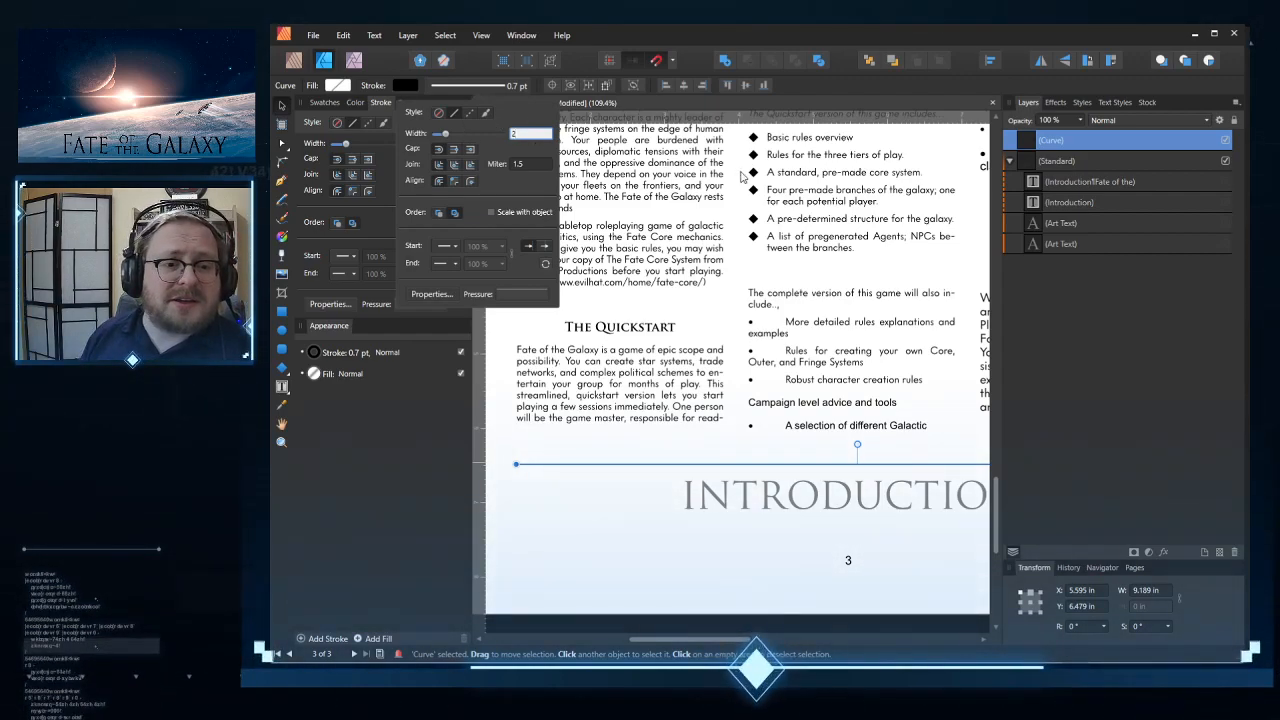
{"action": "type", "text": "2"}
{"action": "key", "text": "Return"}
Step: Shape the divider's pressure profile into a curve that peaks in the middle and tapers the line at both ends
{"action": "left_click", "coordinate": [521, 293]}
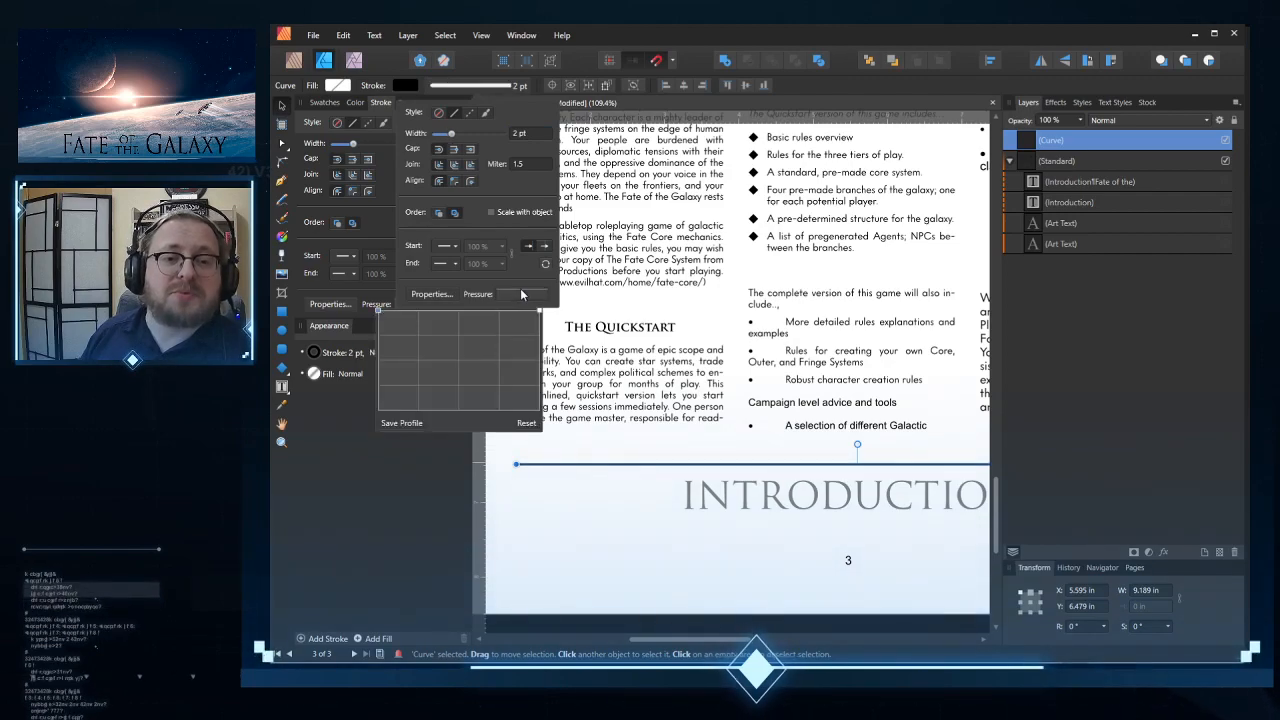
{"action": "left_click", "coordinate": [458, 307]}
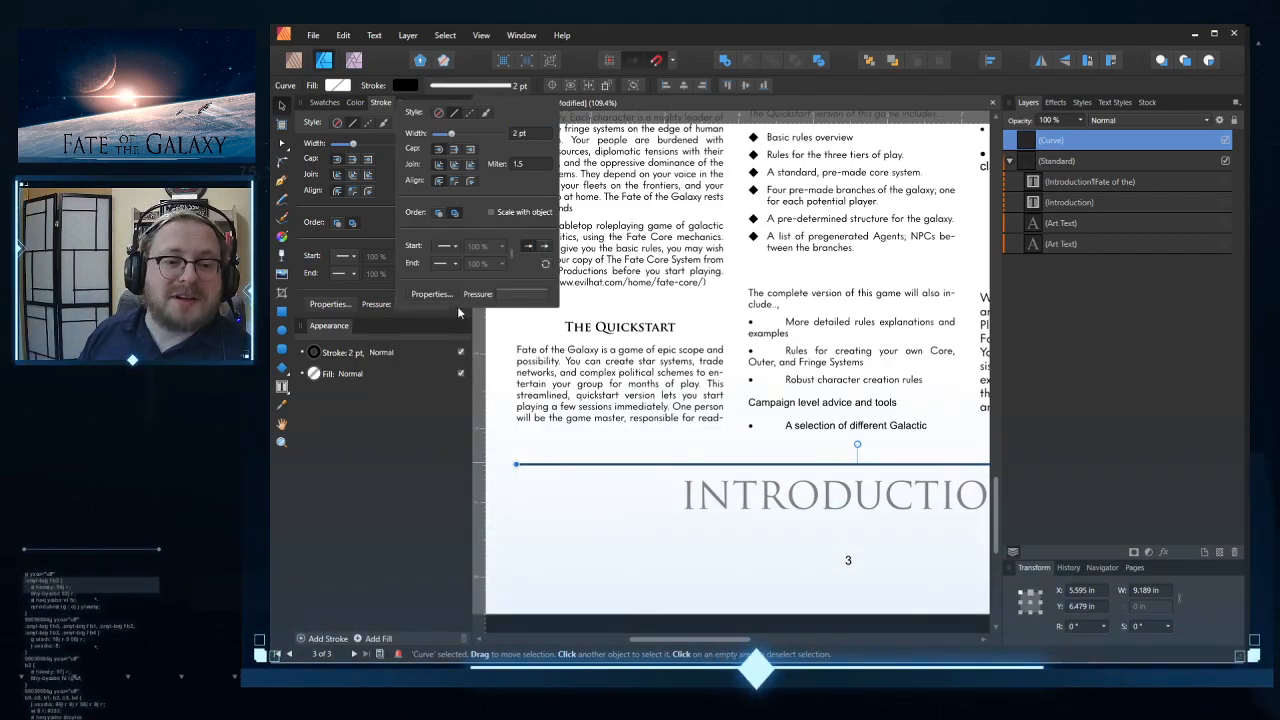
{"action": "left_click", "coordinate": [509, 296]}
{"action": "mouse_move", "coordinate": [485, 313]}
{"action": "left_mouse_down"}
{"action": "mouse_move", "coordinate": [483, 376]}
{"action": "mouse_move", "coordinate": [445, 428]}
{"action": "left_mouse_up"}
{"action": "mouse_move", "coordinate": [538, 312]}
{"action": "left_mouse_down"}
{"action": "mouse_move", "coordinate": [536, 345]}
{"action": "mouse_move", "coordinate": [470, 410]}
{"action": "mouse_move", "coordinate": [458, 408]}
{"action": "mouse_move", "coordinate": [460, 307]}
{"action": "left_mouse_up"}
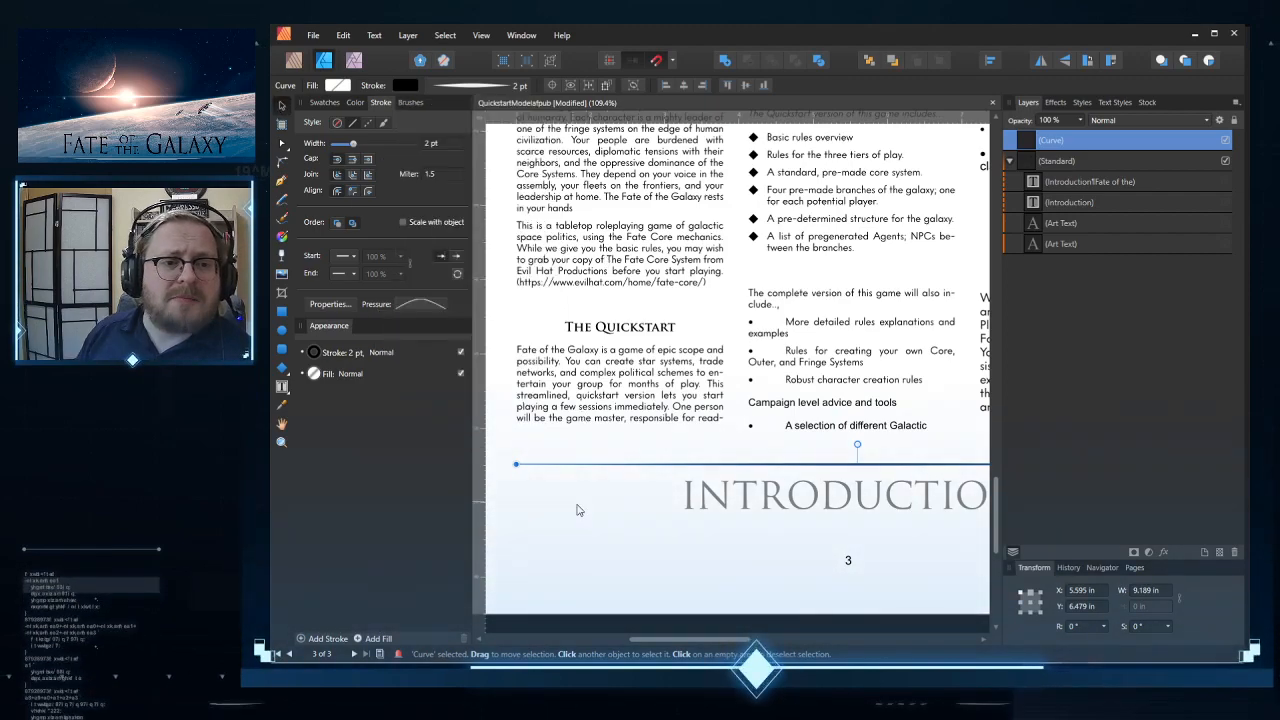
{"action": "left_click", "coordinate": [522, 453]}
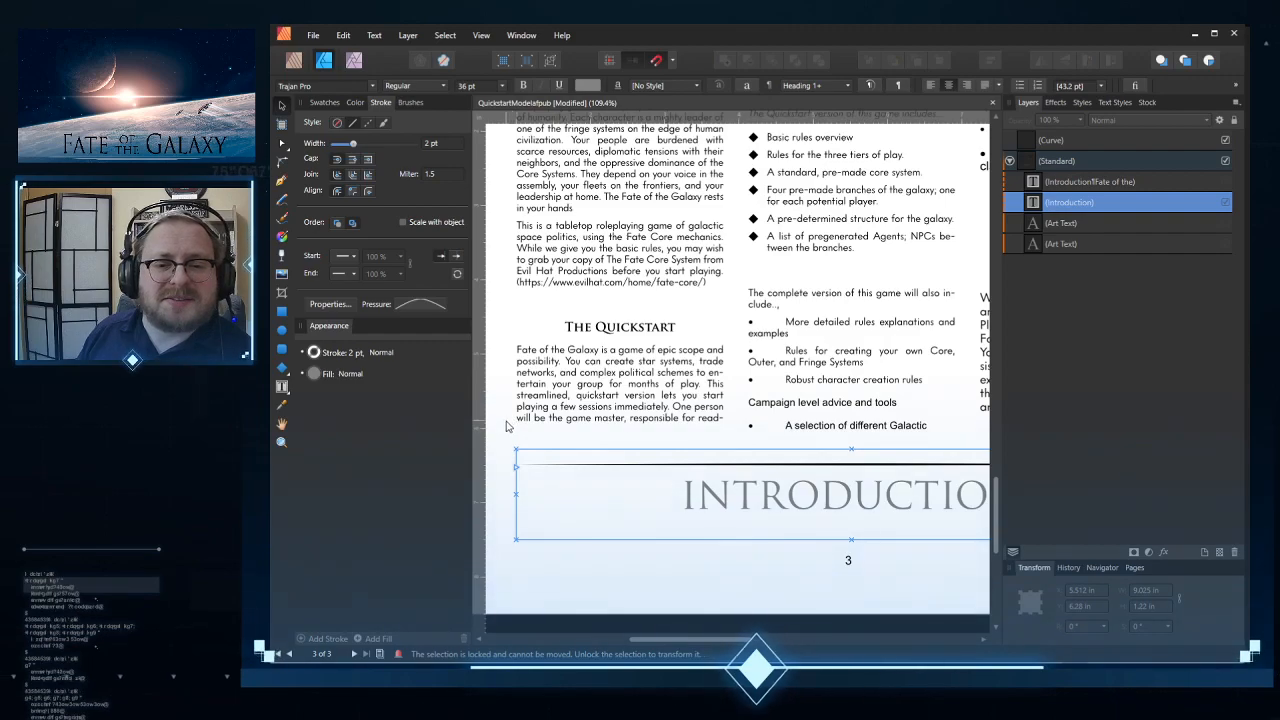
Step: Clear the selection and review the divider line above the title in the full-page view, among the neighbouring pages and up close
{"action": "scroll", "coordinate": [522, 455], "scroll_direction": "down", "scroll_amount": 6}
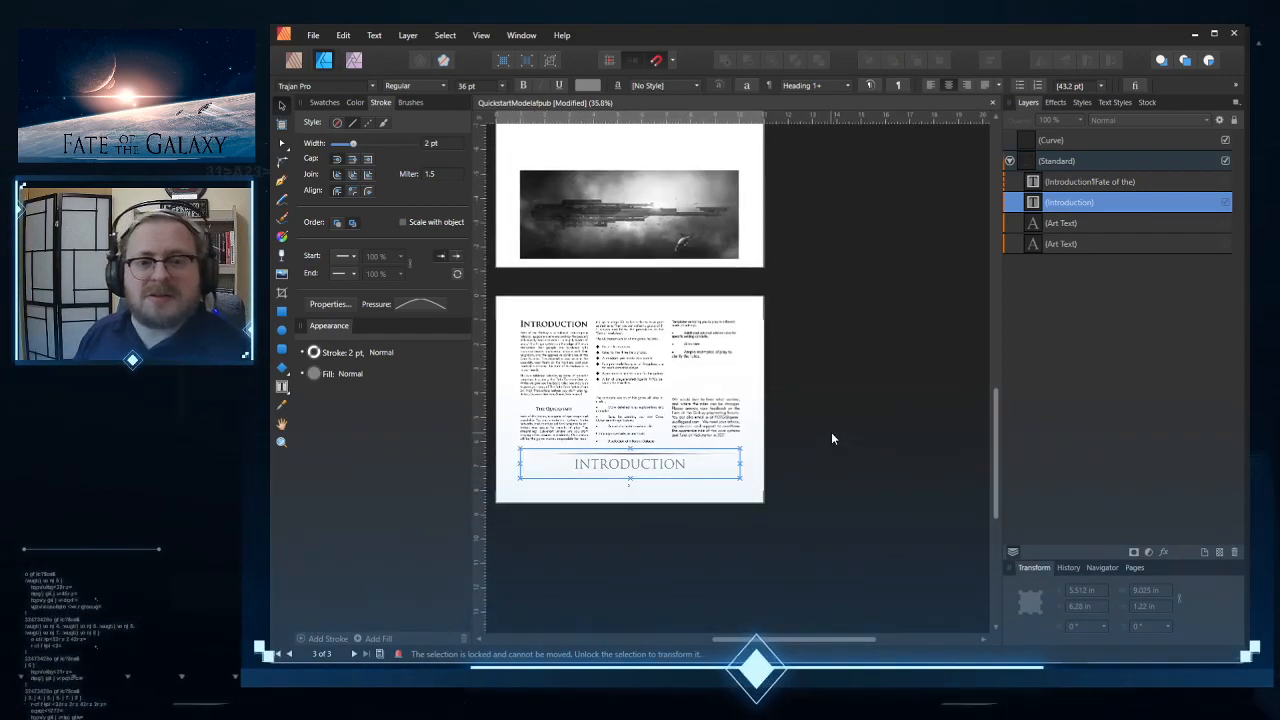
{"action": "left_click", "coordinate": [865, 453]}
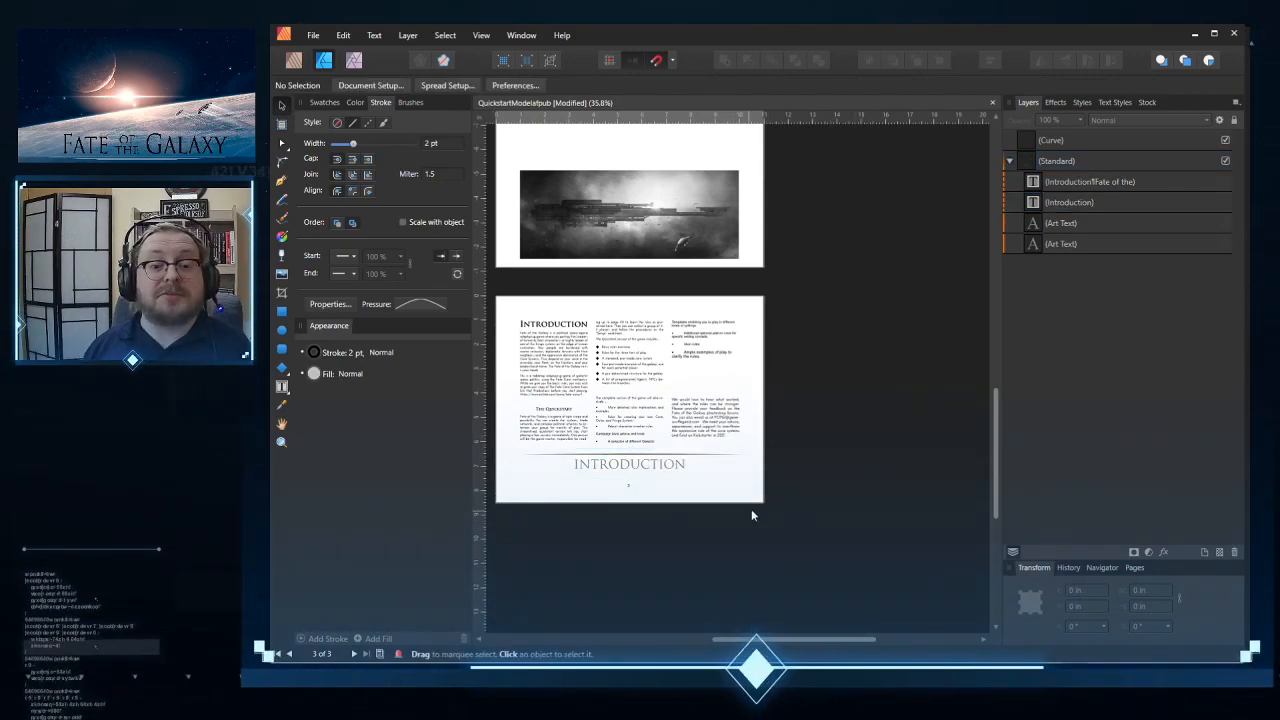
{"action": "scroll", "coordinate": [677, 514], "scroll_direction": "up", "scroll_amount": 2}
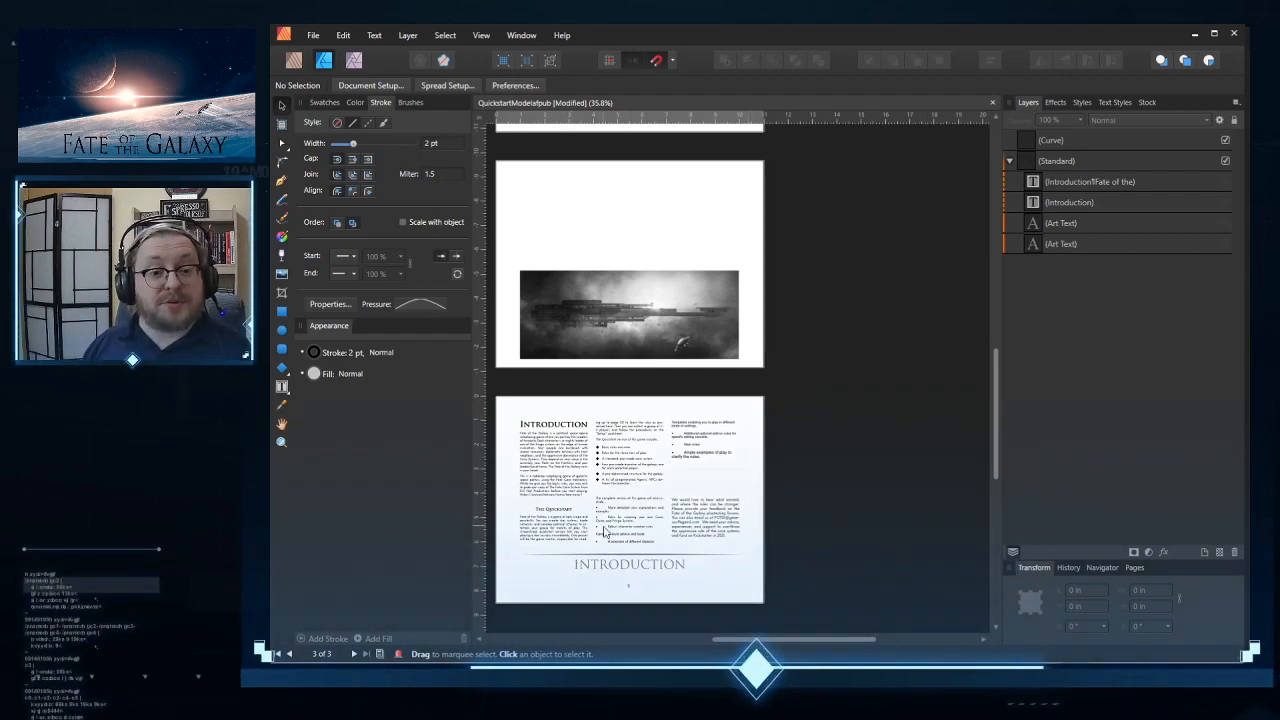
{"action": "scroll", "coordinate": [603, 527], "scroll_direction": "down", "scroll_amount": 2}
{"action": "scroll", "coordinate": [603, 525], "scroll_direction": "up", "scroll_amount": 6}
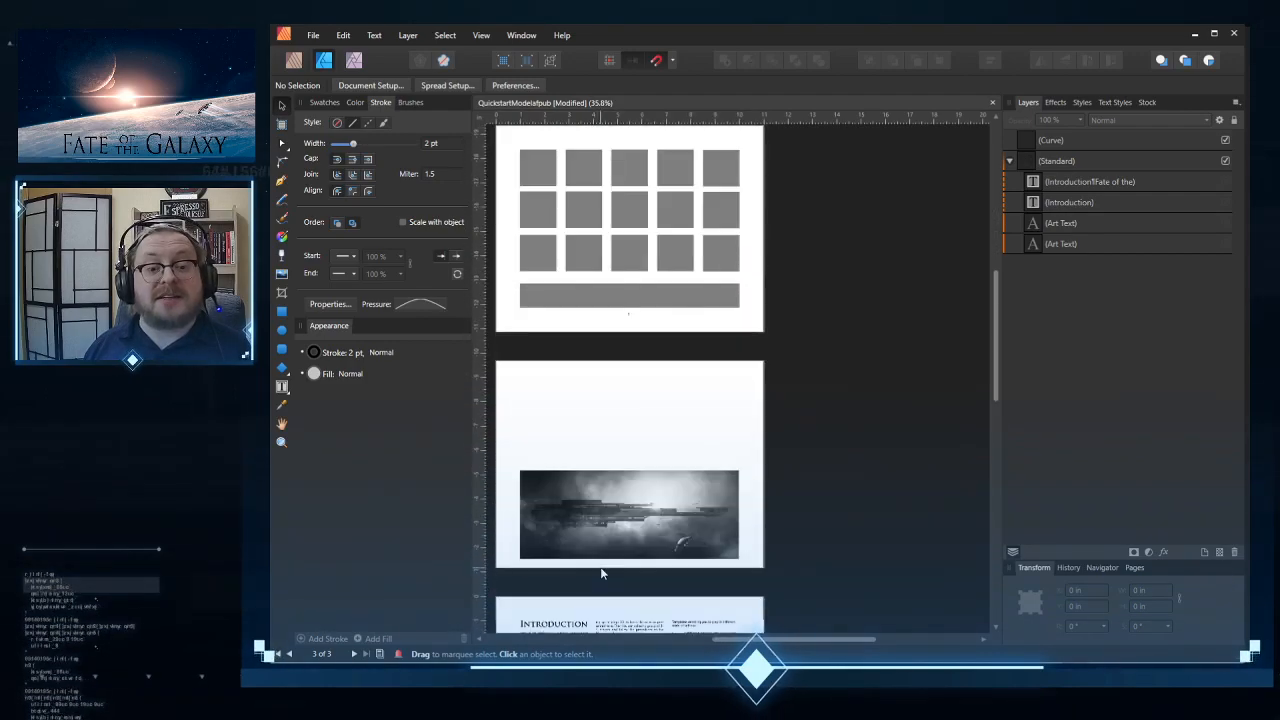
{"action": "scroll", "coordinate": [602, 573], "scroll_direction": "down", "scroll_amount": 5}
{"action": "scroll", "coordinate": [606, 486], "scroll_direction": "up", "scroll_amount": 8}
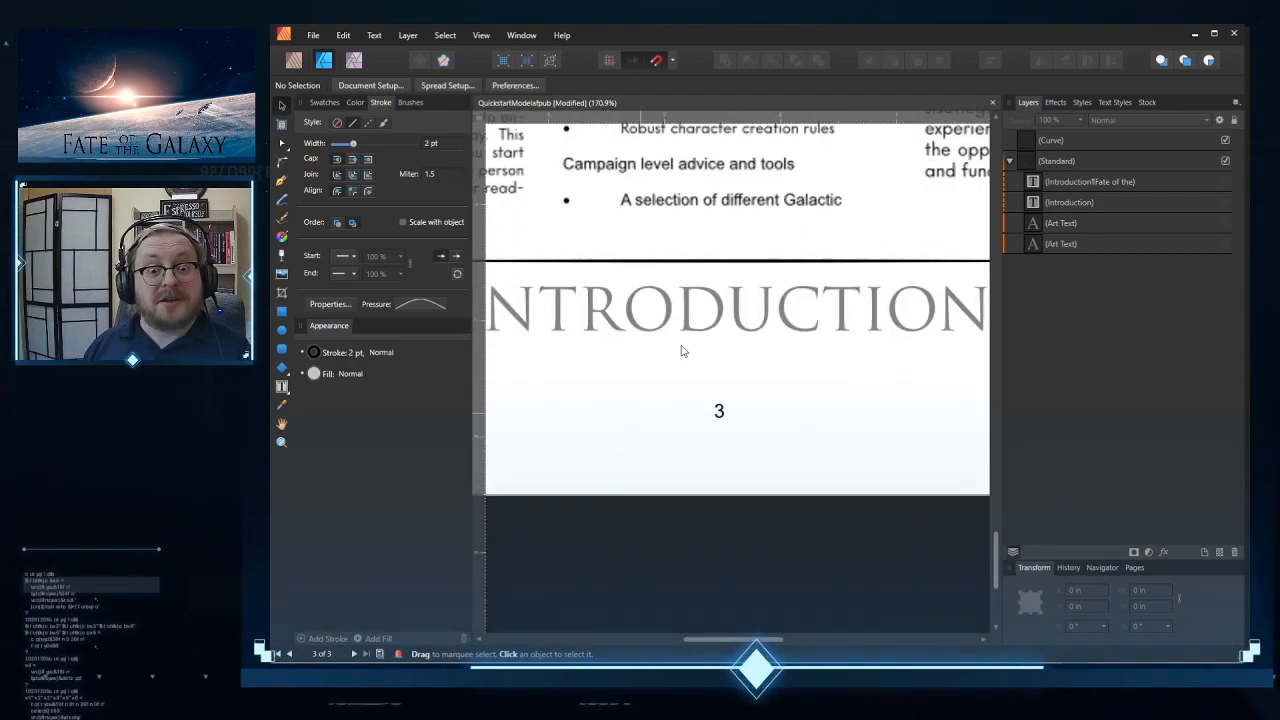
Step: Recolour the divider line's stroke with the recently used mid-grey swatch, and clear the selection
{"action": "left_click", "coordinate": [732, 262]}
{"action": "left_click", "coordinate": [404, 85]}
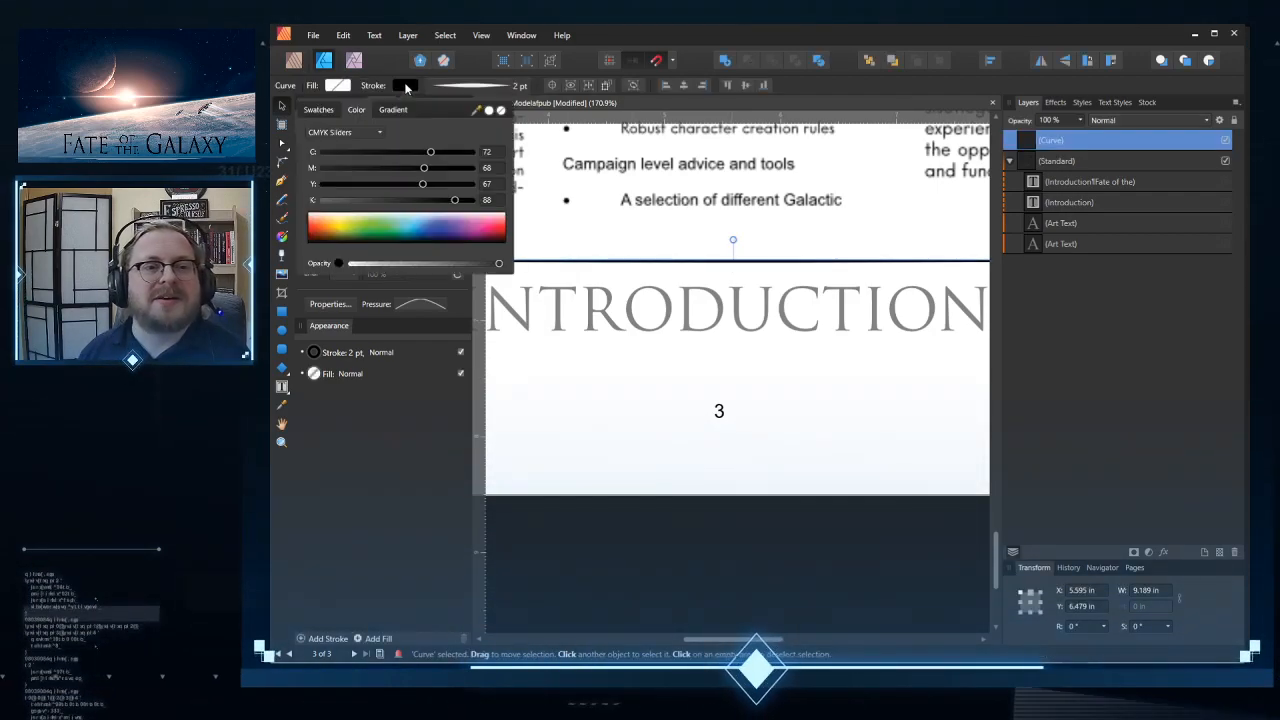
{"action": "left_click", "coordinate": [318, 110]}
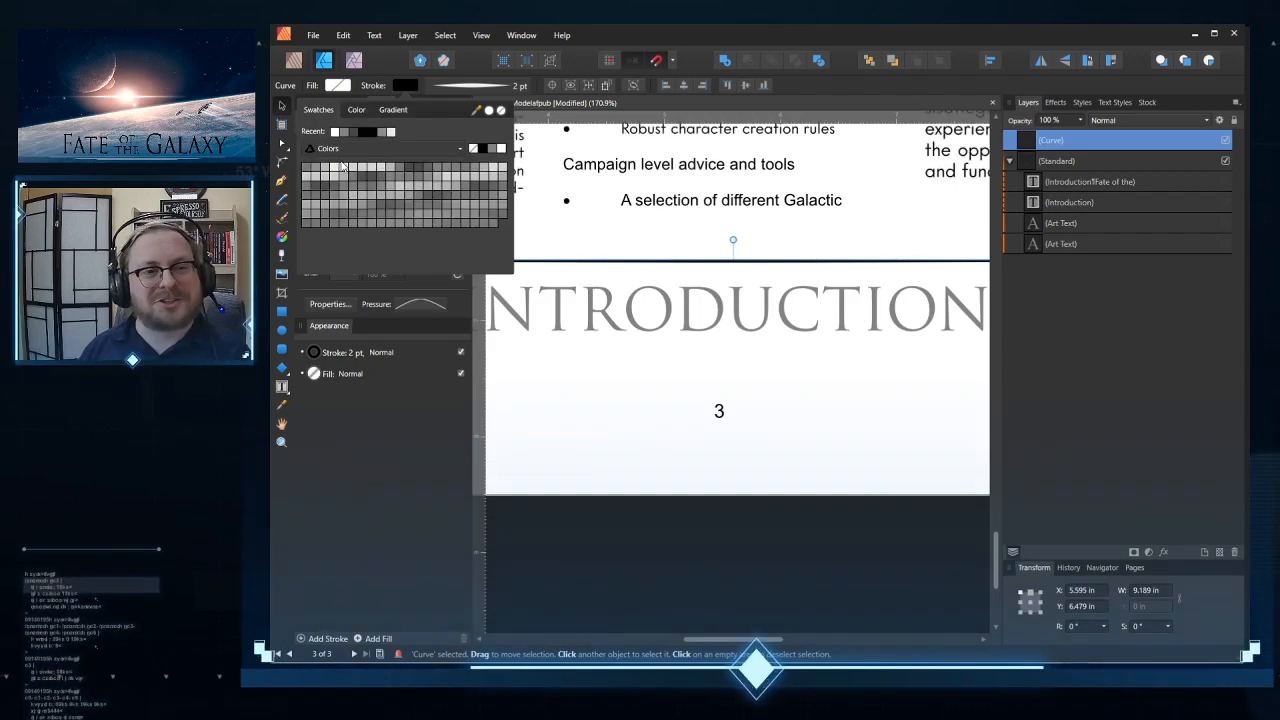
{"action": "left_click", "coordinate": [346, 134]}
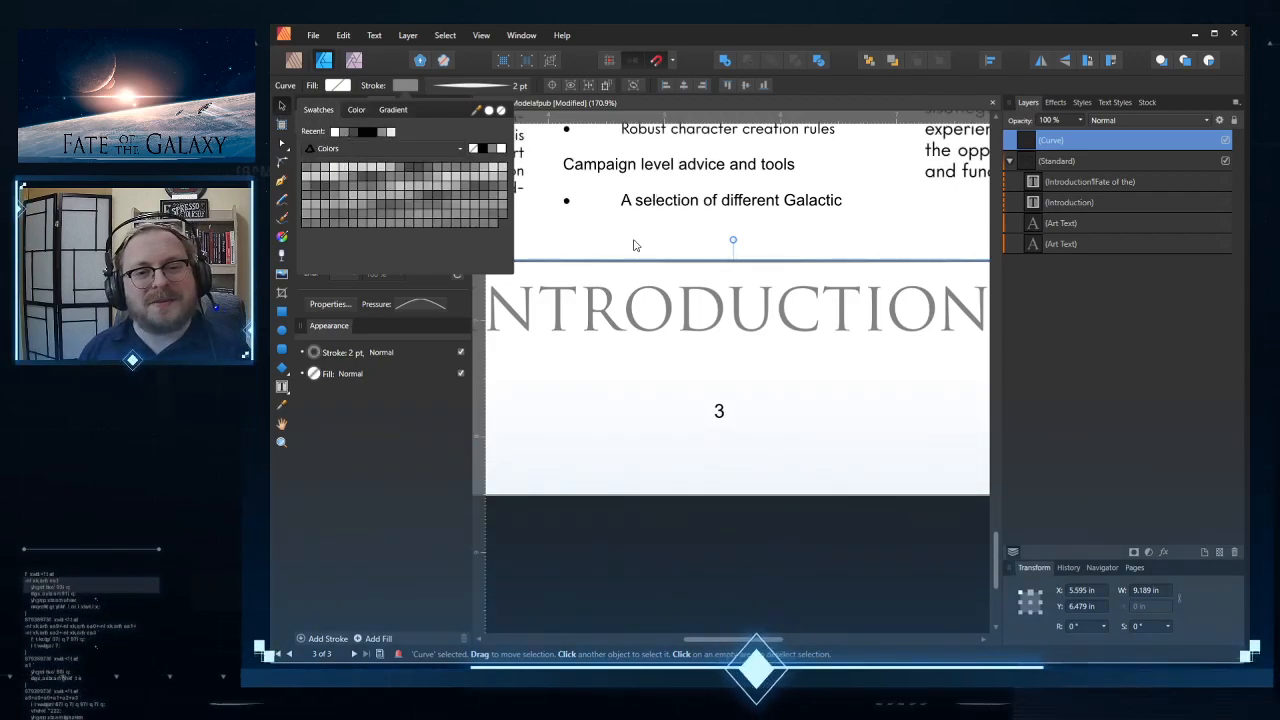
{"action": "scroll", "coordinate": [678, 525], "scroll_direction": "down", "scroll_amount": 5}
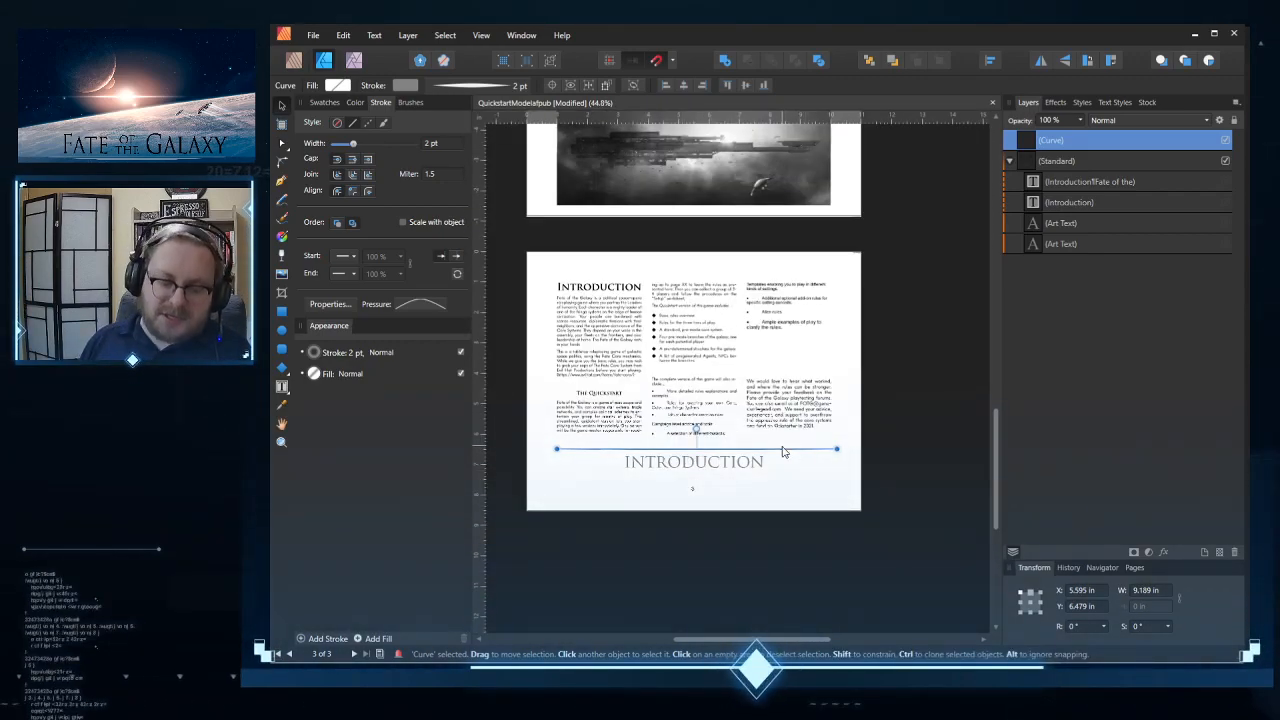
{"action": "left_click", "coordinate": [886, 507]}
{"action": "key", "text": "ctrl+v"}
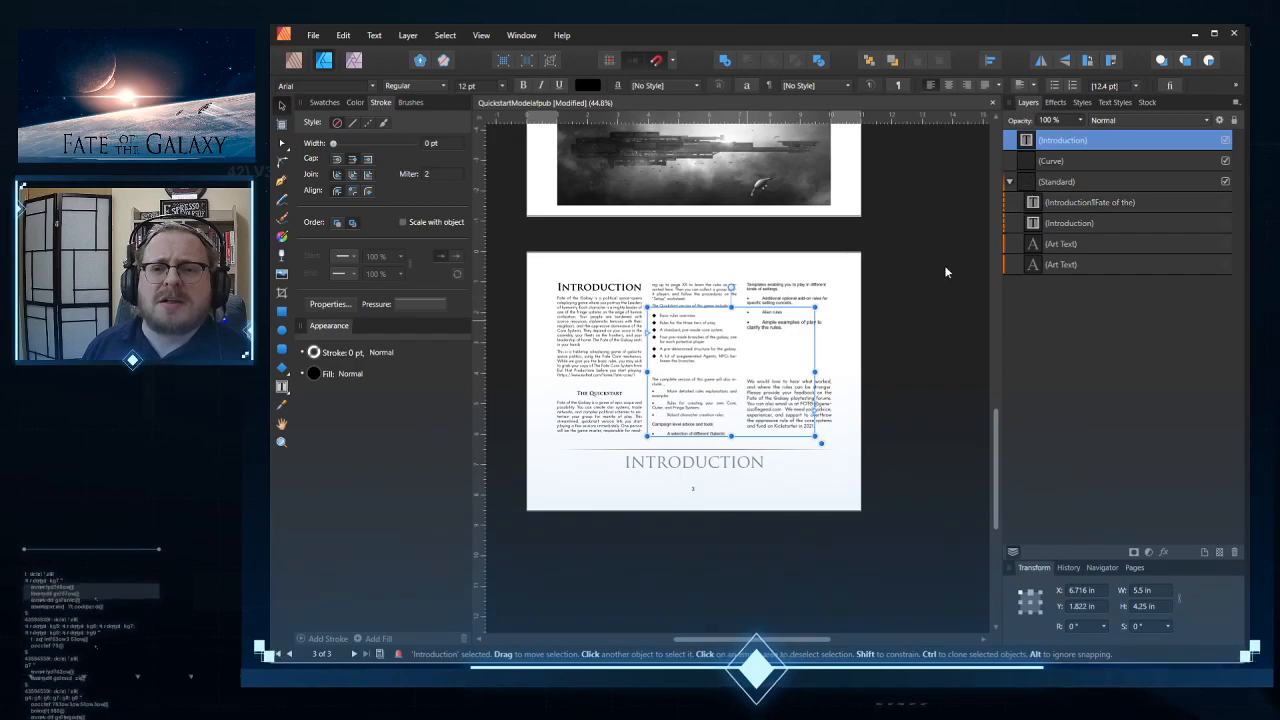
{"action": "left_click_drag", "start_coordinate": [799, 388], "coordinate": [853, 506]}
{"action": "left_click_drag", "start_coordinate": [835, 464], "coordinate": [835, 464]}
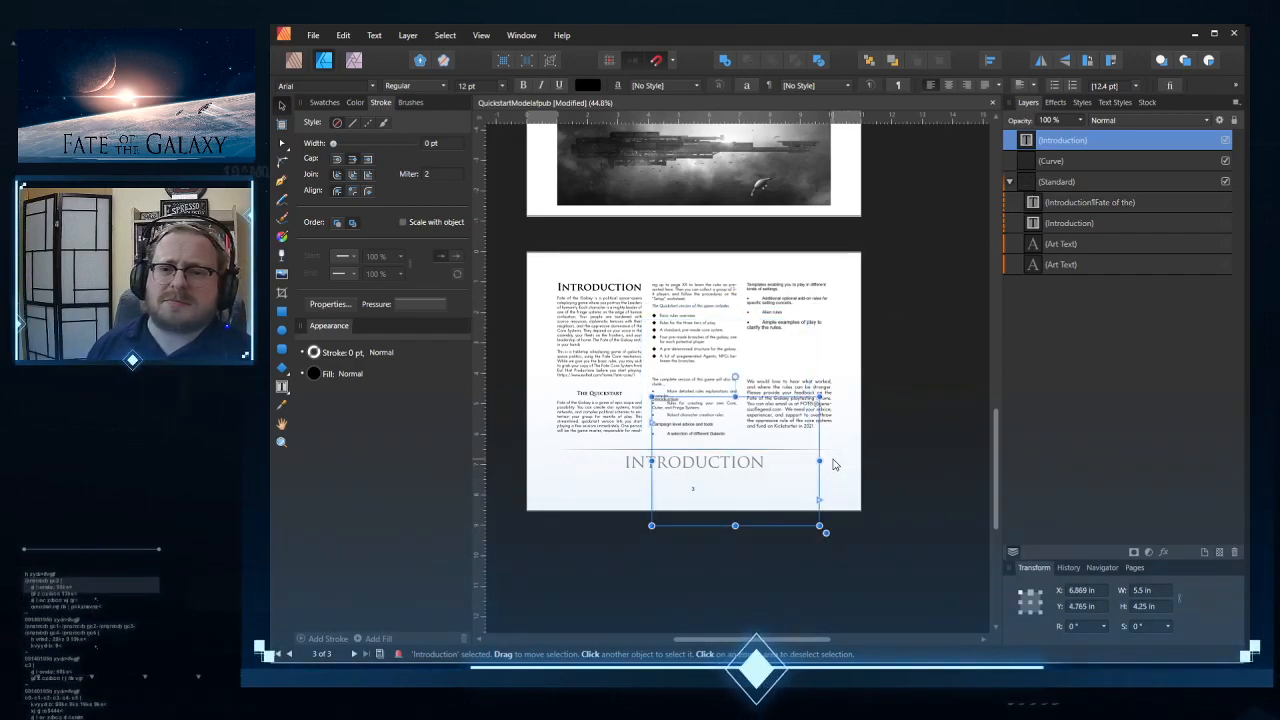
{"action": "key", "text": "Delete"}
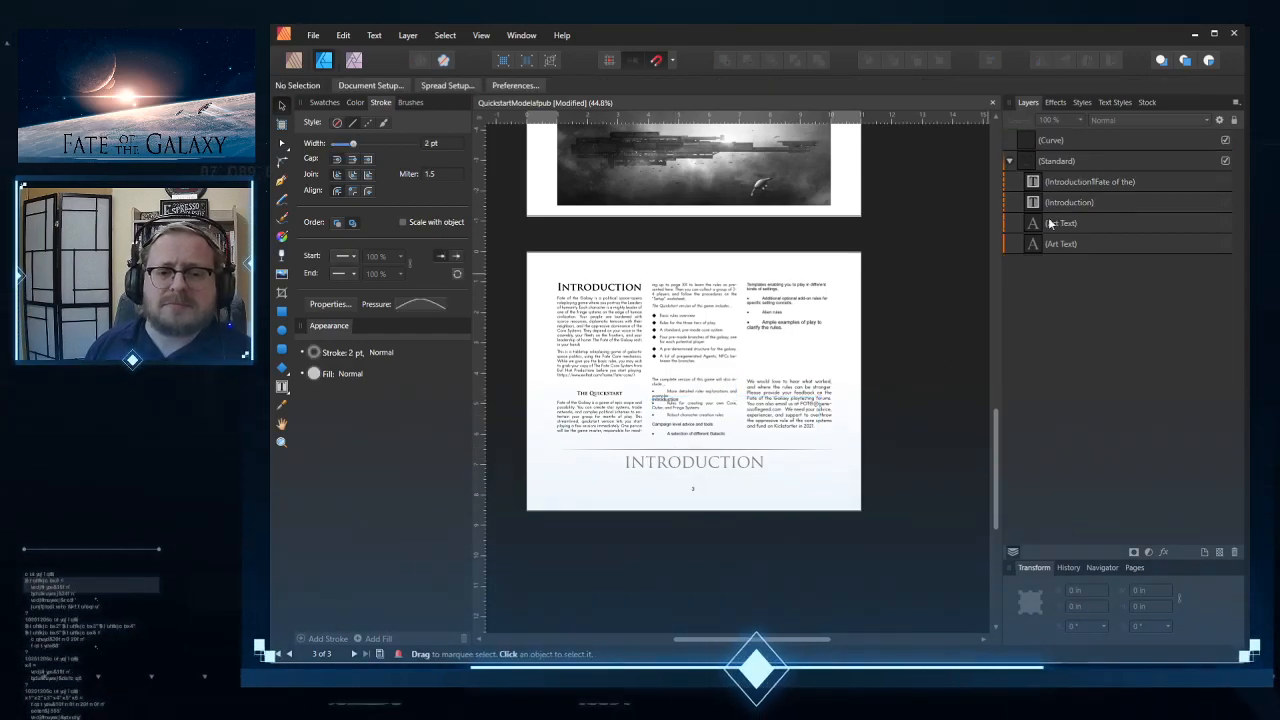
Step: Duplicate the divider line and move the copy straight down below the INTRODUCTION title, to a Y position of about 7.28 in
{"action": "left_click", "coordinate": [1062, 141]}
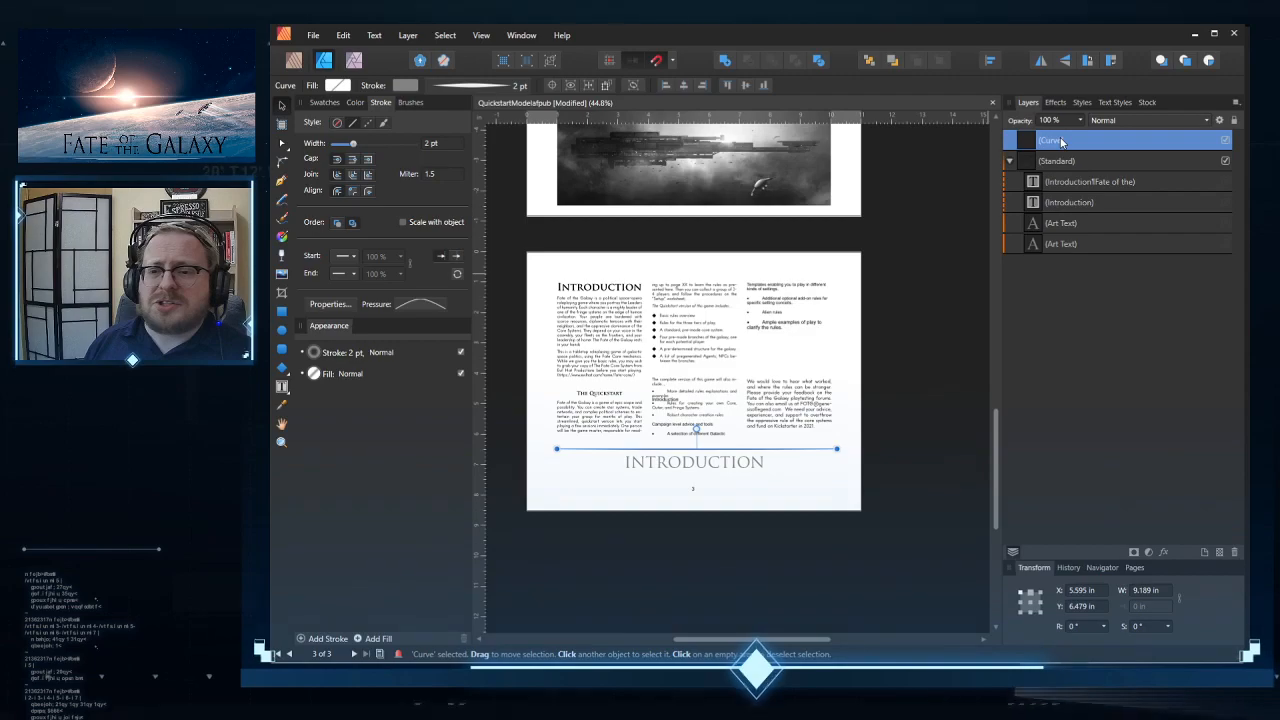
{"action": "right_click", "coordinate": [1047, 148]}
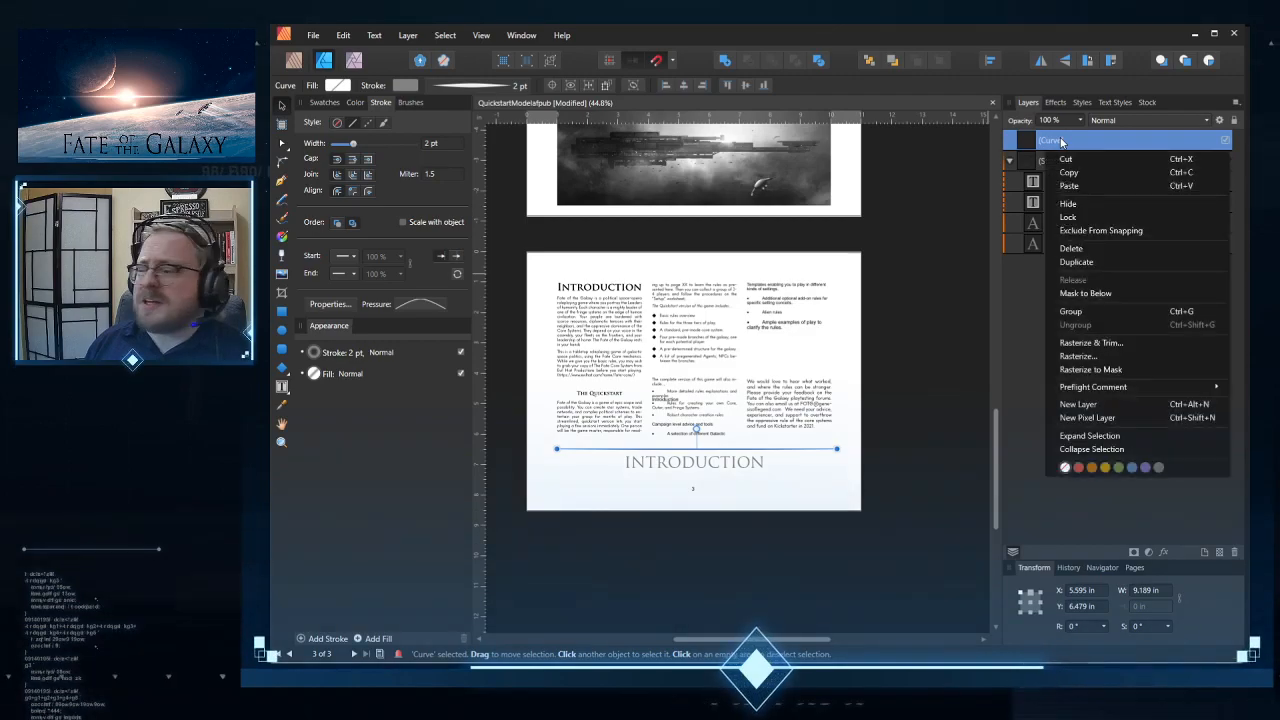
{"action": "left_click", "coordinate": [1084, 262]}
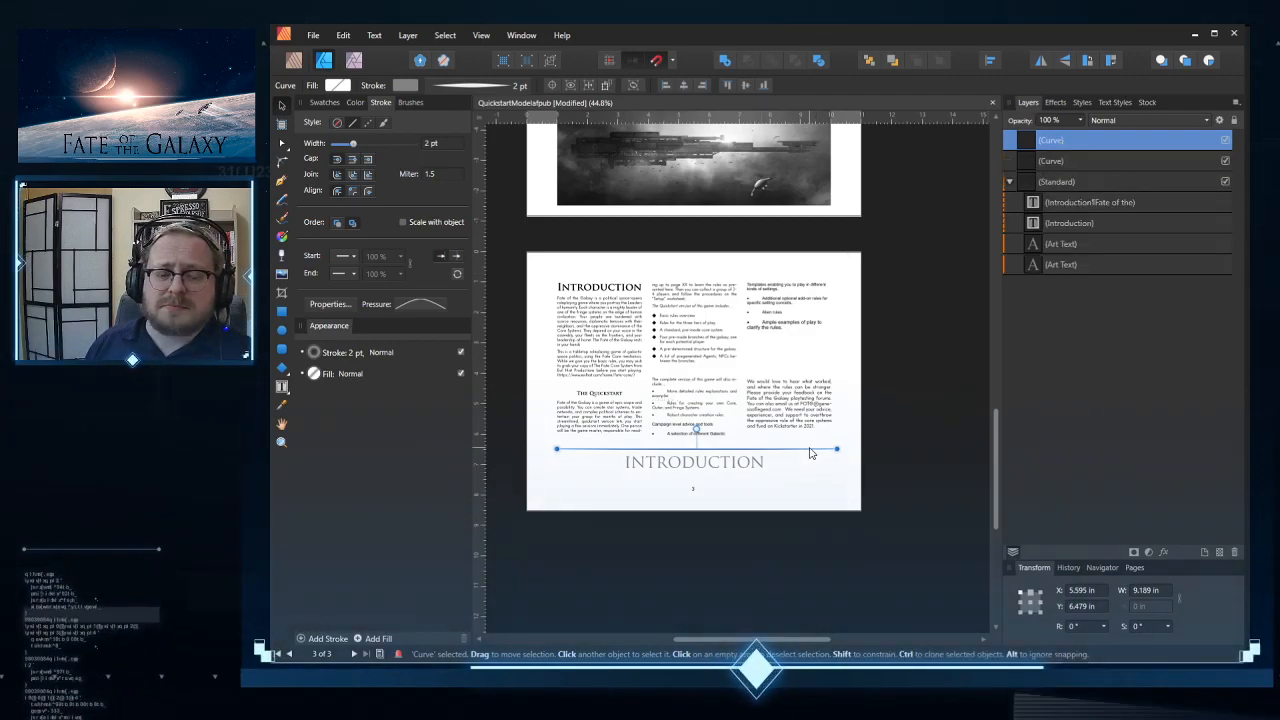
{"action": "left_click_drag", "start_coordinate": [809, 449], "coordinate": [810, 453]}
{"action": "key", "text": "Down"}
{"action": "key", "text": "Down"}
{"action": "key", "text": "Down"}
{"action": "key", "text": "Down"}
{"action": "key", "text": "Down"}
{"action": "key", "text": "Down"}
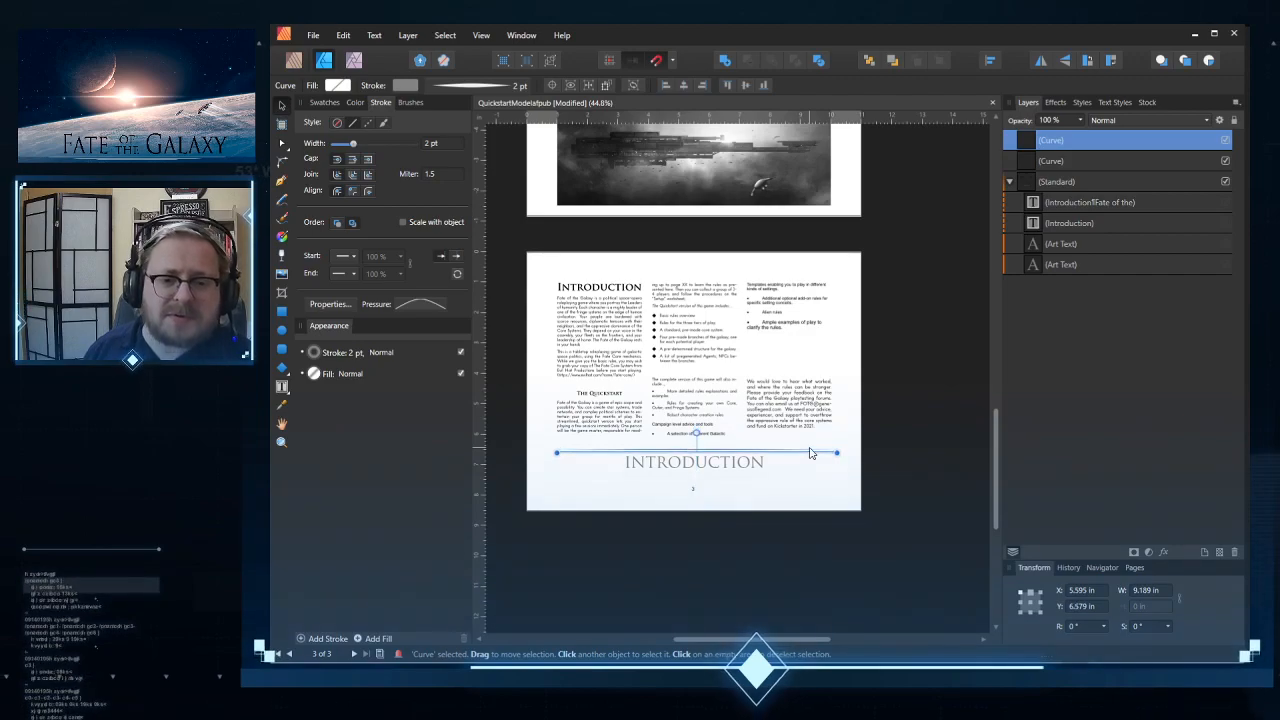
{"action": "key", "text": "Down"}
{"action": "key", "text": "Down"}
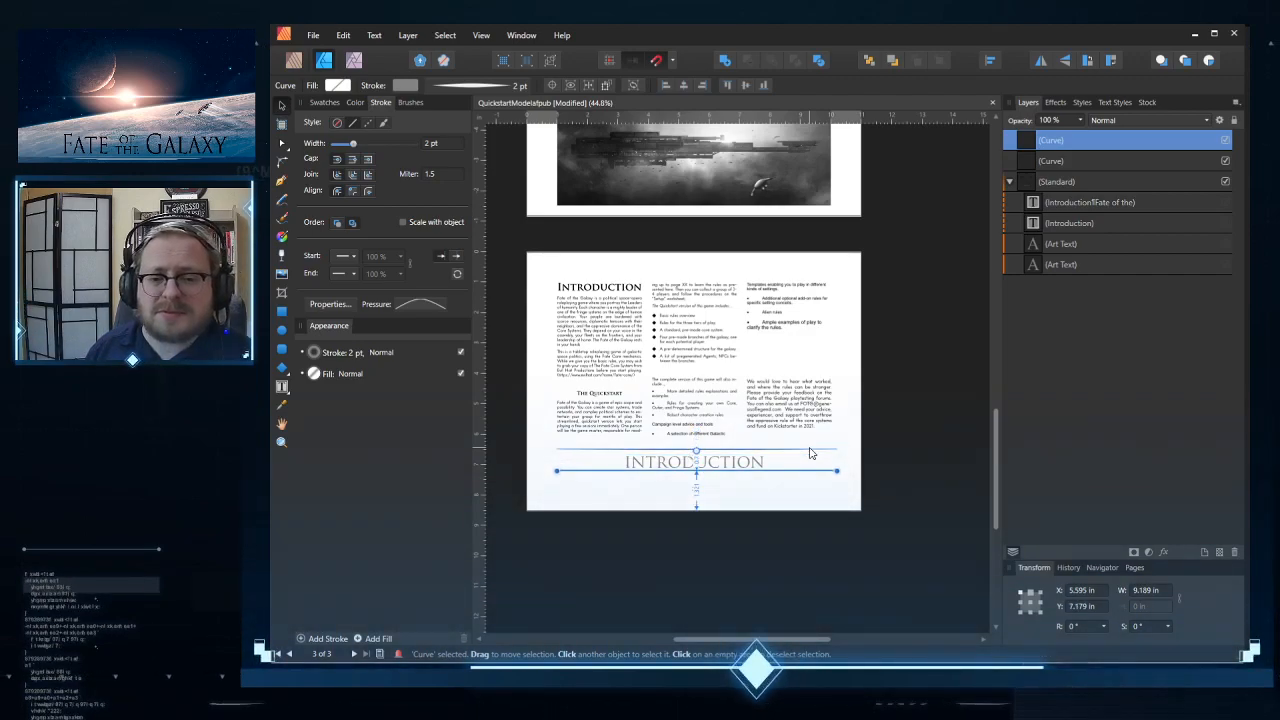
{"action": "key", "text": "Up"}
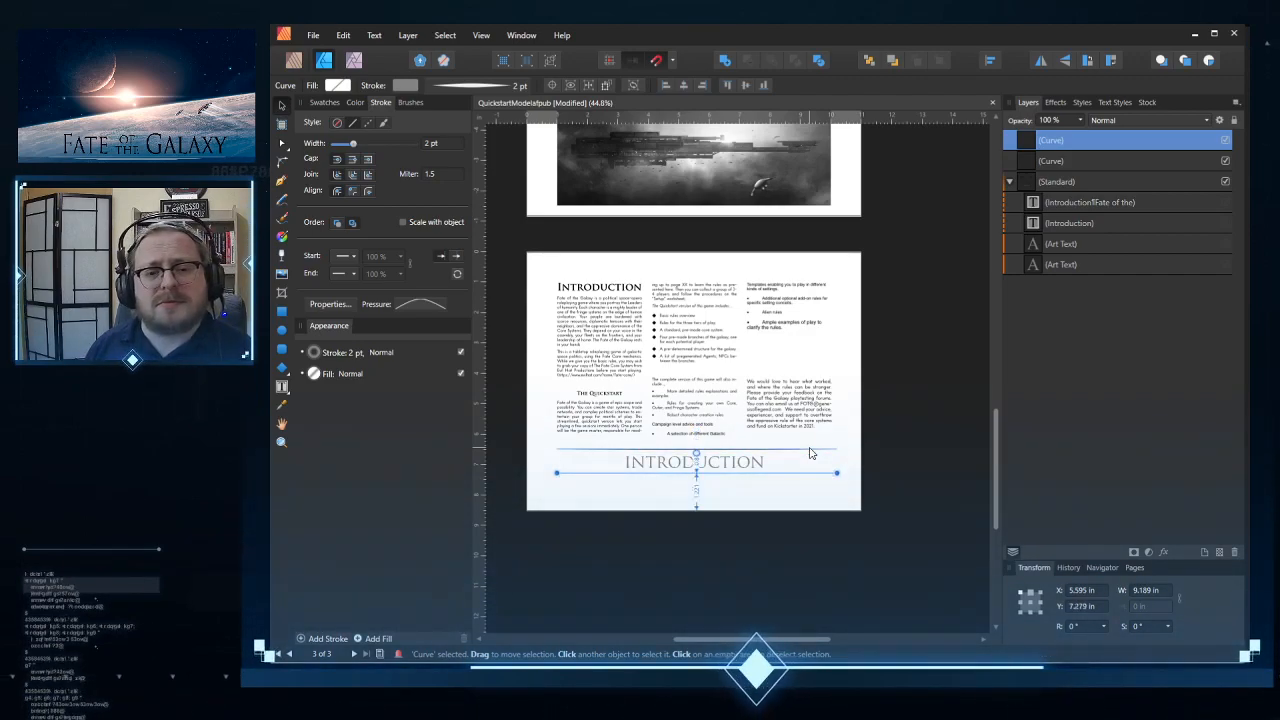
{"action": "left_click", "coordinate": [903, 479]}
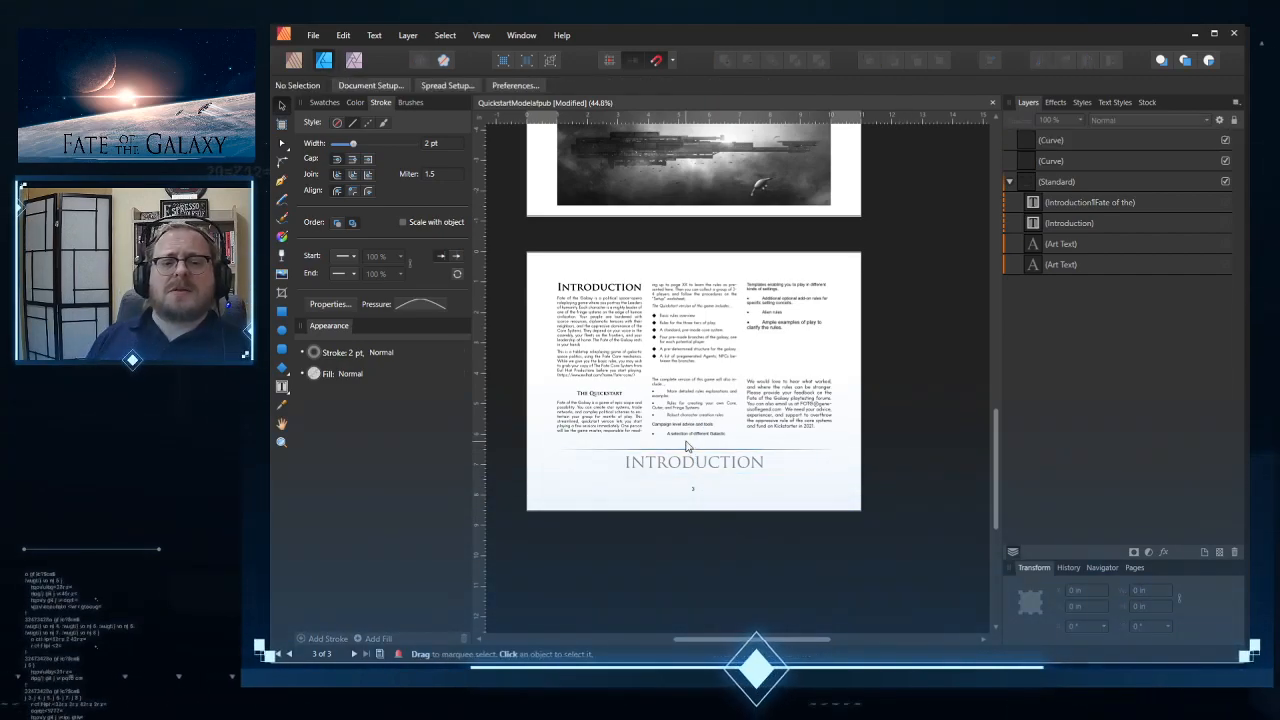
{"action": "scroll", "coordinate": [711, 476], "scroll_direction": "up", "scroll_amount": 5, "text": "ctrl"}
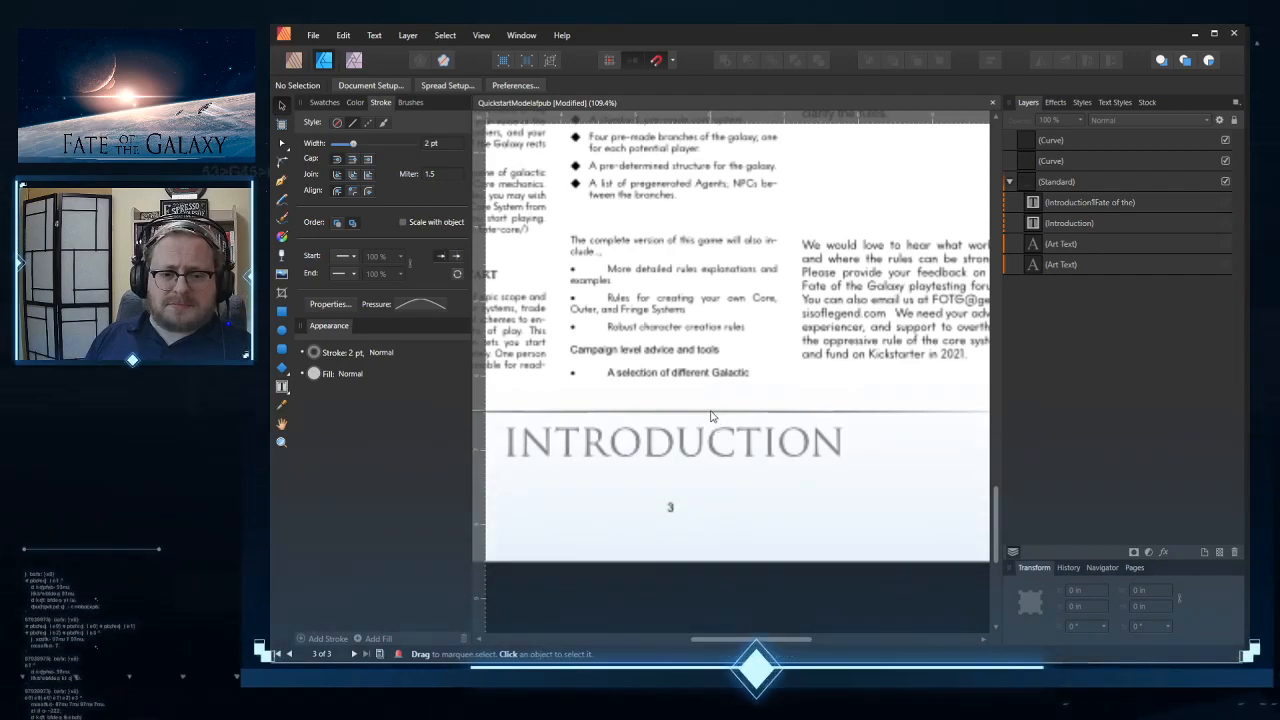
{"action": "left_click", "coordinate": [1063, 163]}
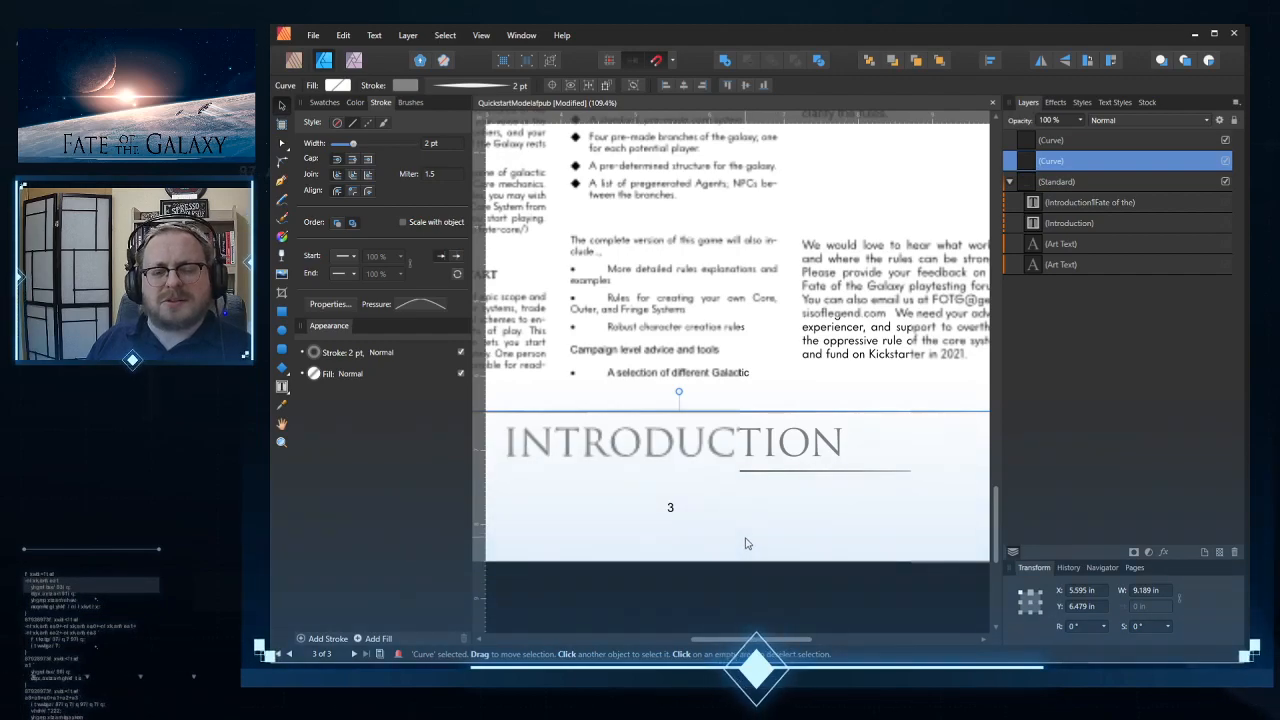
{"action": "scroll", "coordinate": [745, 540], "scroll_direction": "down", "scroll_amount": 5}
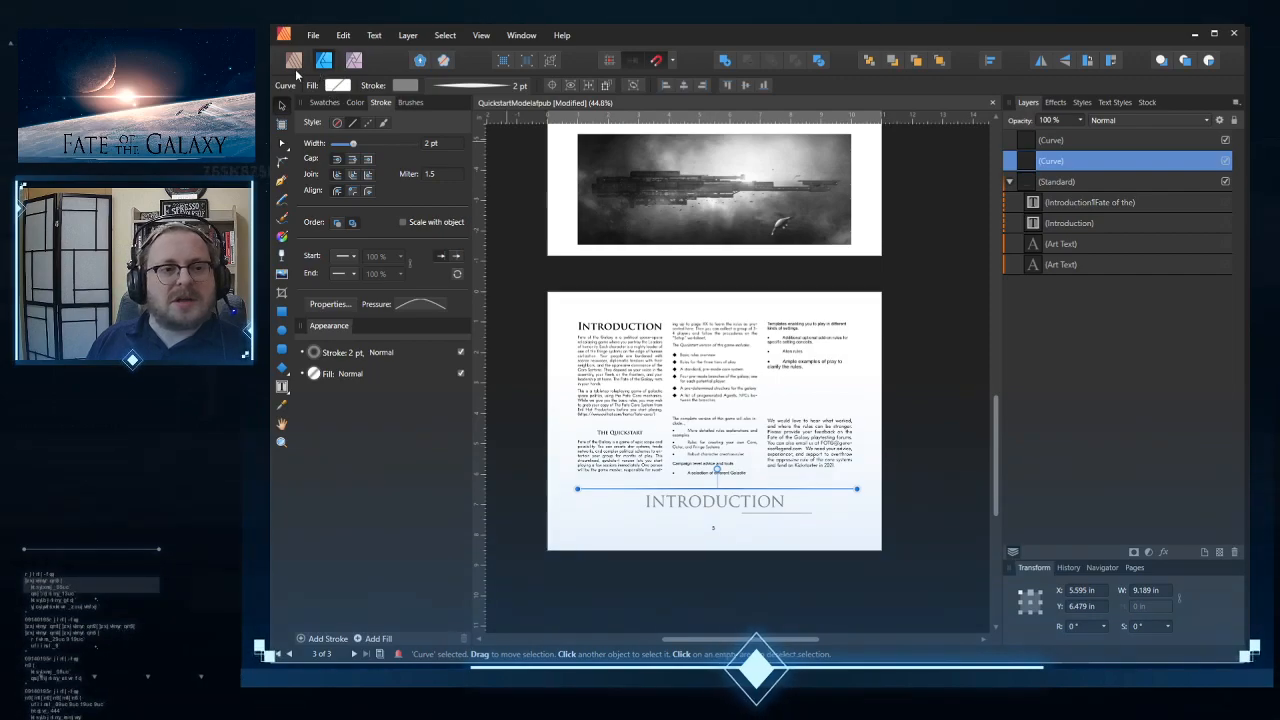
{"action": "key", "text": "ctrl+d"}
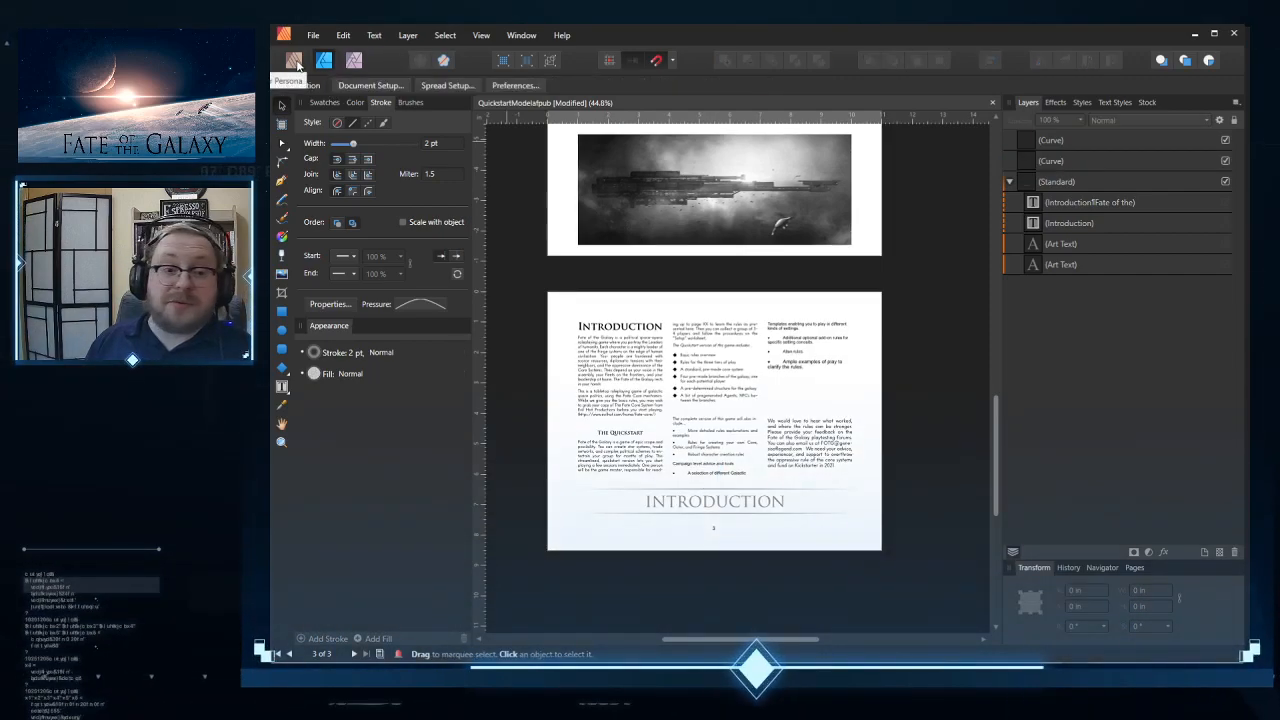
Step: Return to the Publisher persona, select the INTRODUCTION title's text, and open its Heading 1 text style for editing
{"action": "left_click", "coordinate": [297, 66]}
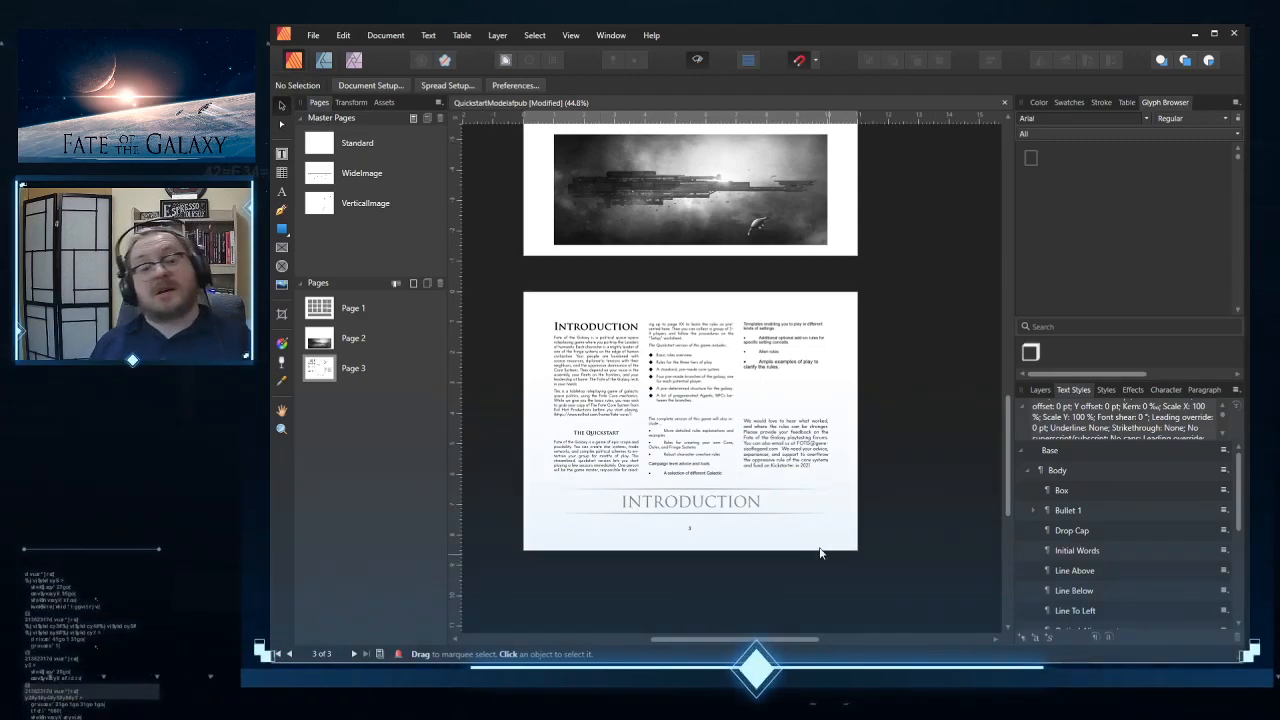
{"action": "scroll", "coordinate": [781, 528], "scroll_direction": "down", "scroll_amount": 1}
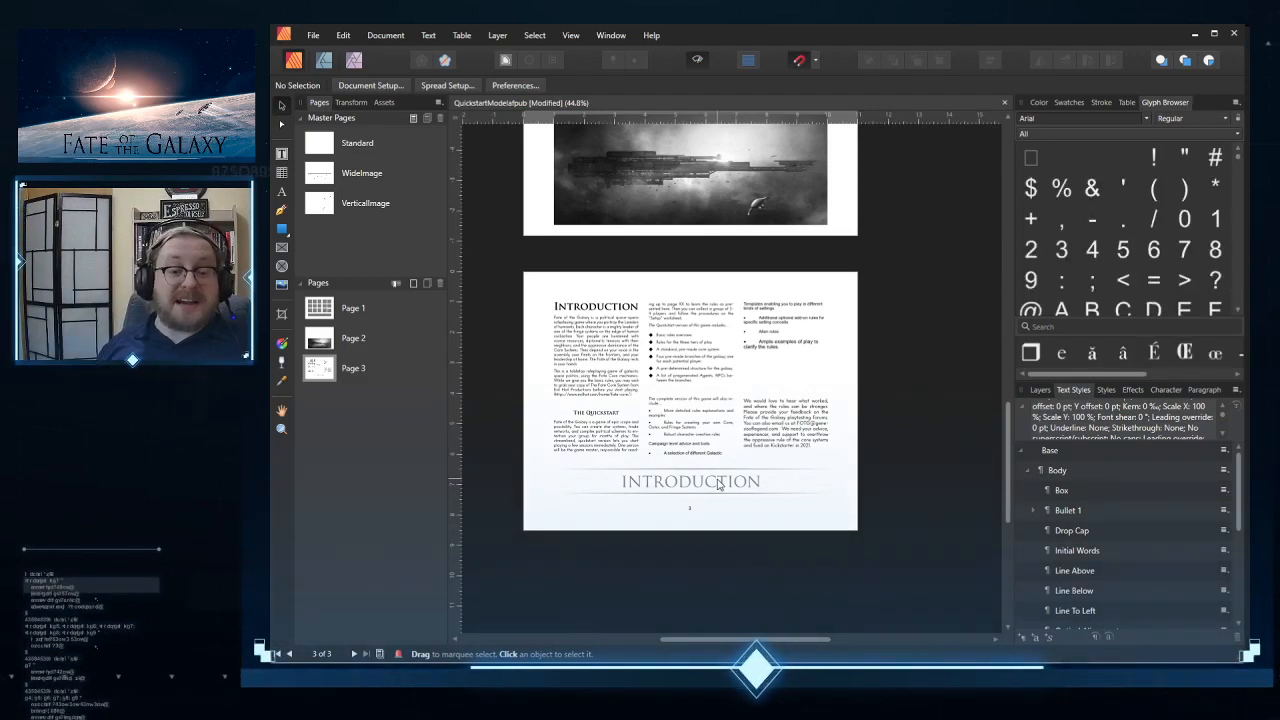
{"action": "double_click", "coordinate": [717, 484]}
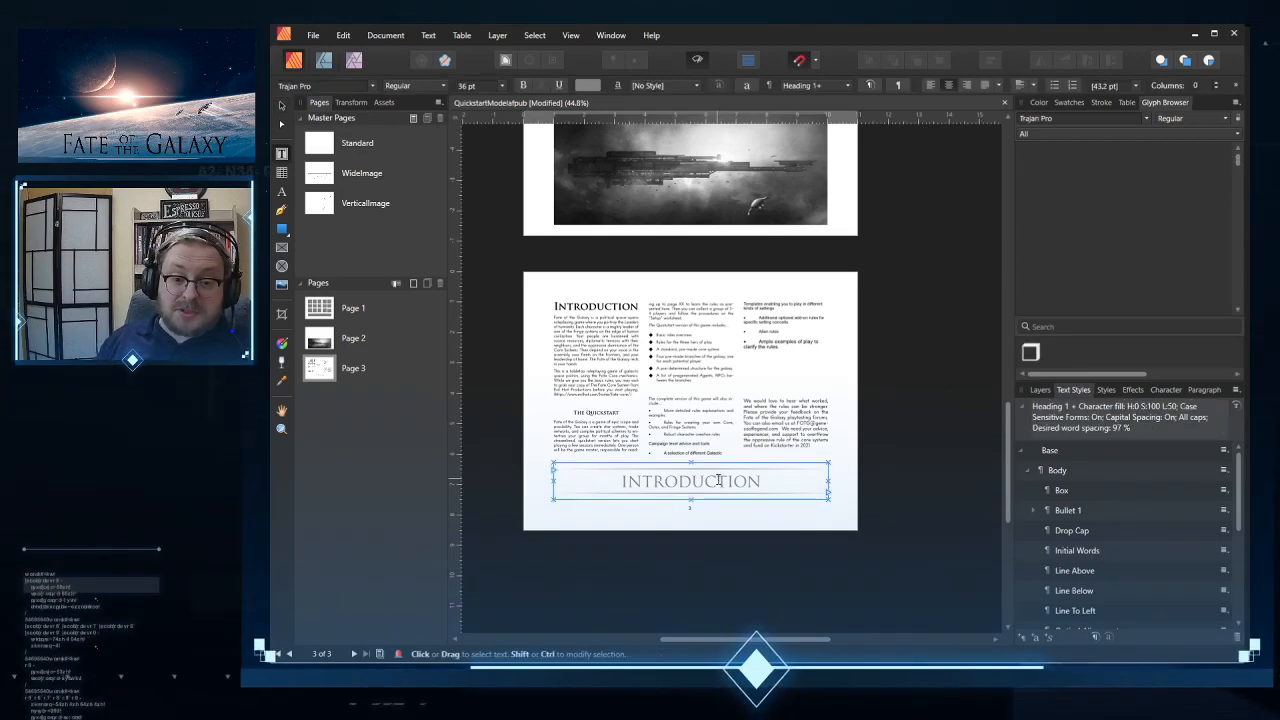
{"action": "double_click", "coordinate": [719, 483]}
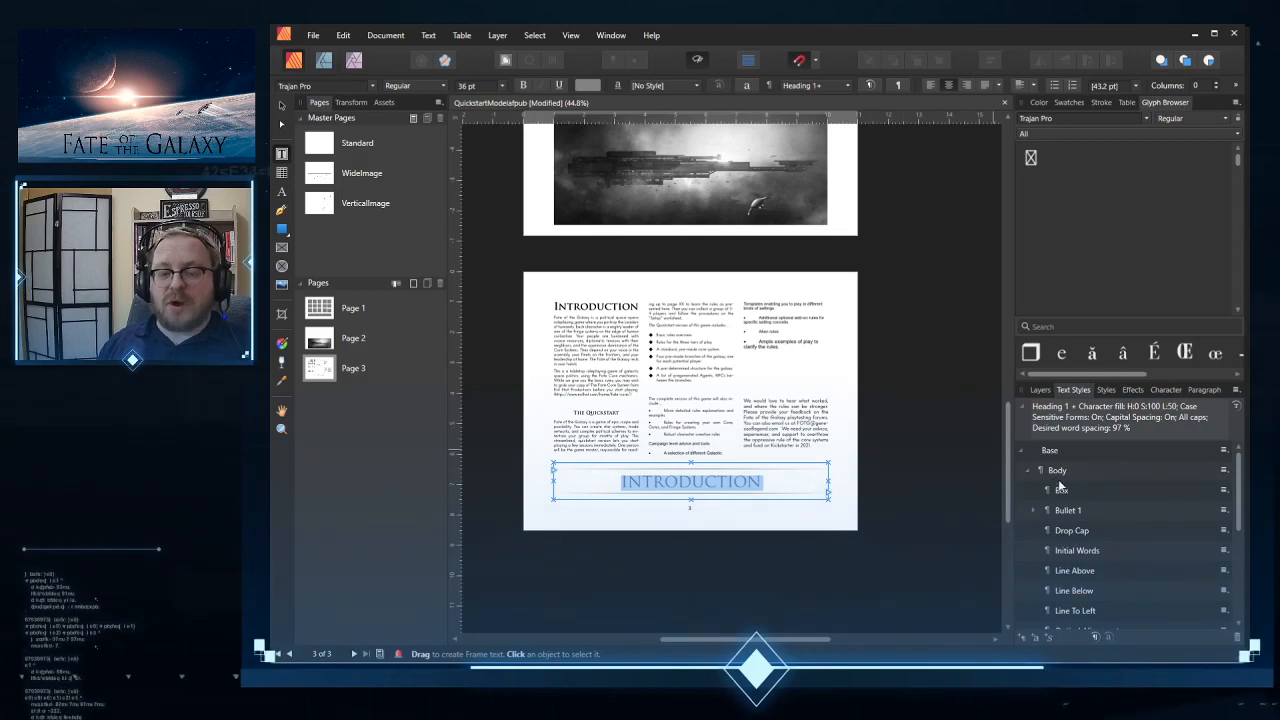
{"action": "scroll", "coordinate": [1084, 497], "scroll_direction": "down", "scroll_amount": 5}
{"action": "right_click", "coordinate": [1089, 478]}
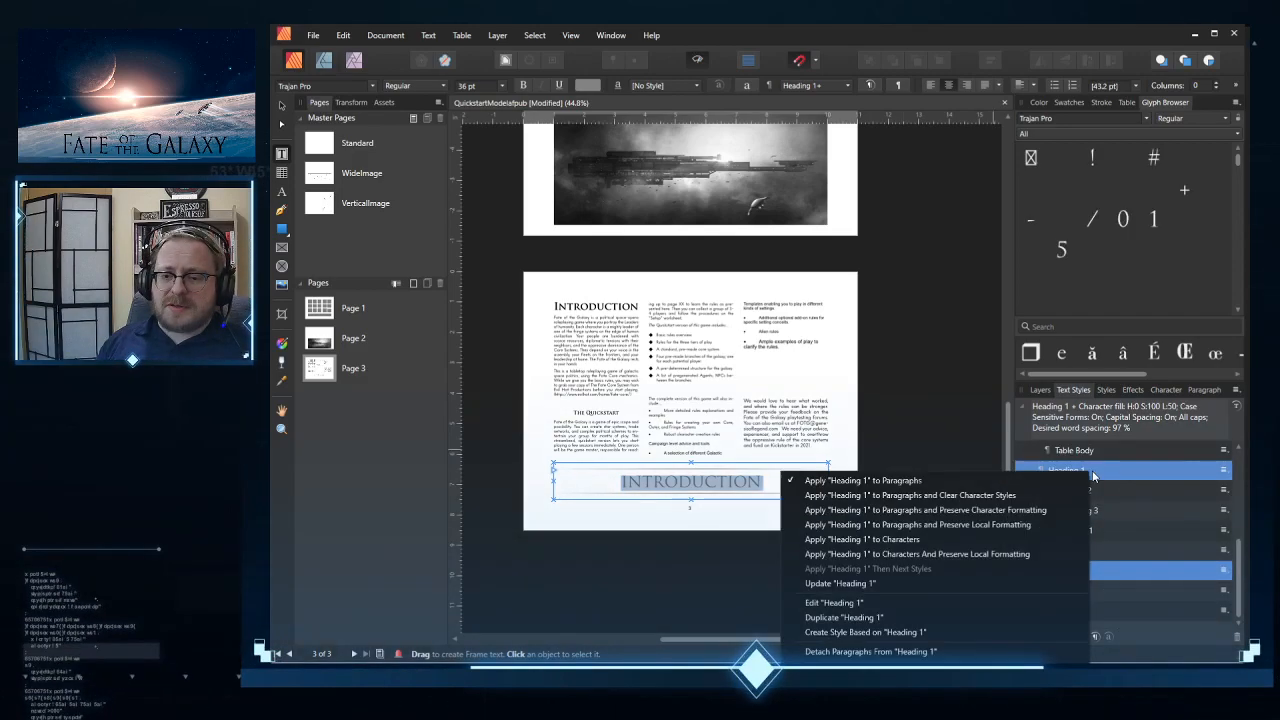
{"action": "left_click", "coordinate": [863, 603]}
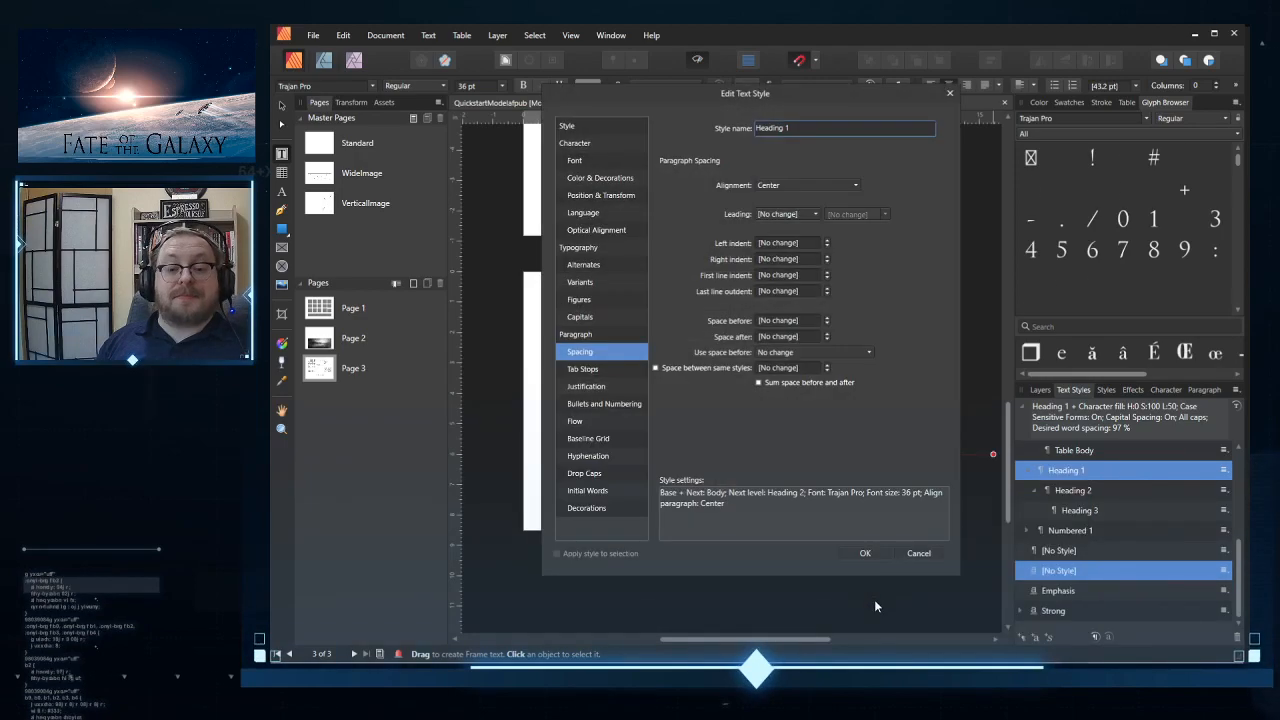
Step: Enable paragraph decorations for the Heading 1 style, with lines at the top and bottom
{"action": "left_click", "coordinate": [592, 510]}
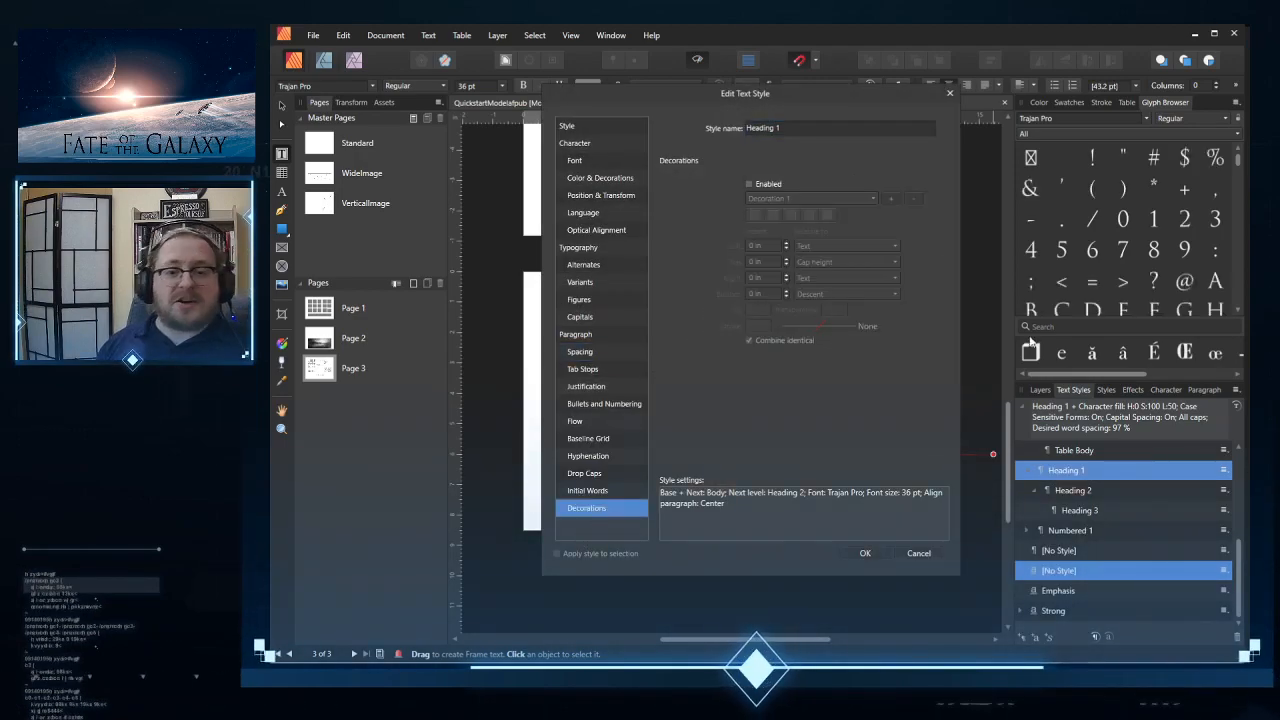
{"action": "left_click", "coordinate": [749, 185]}
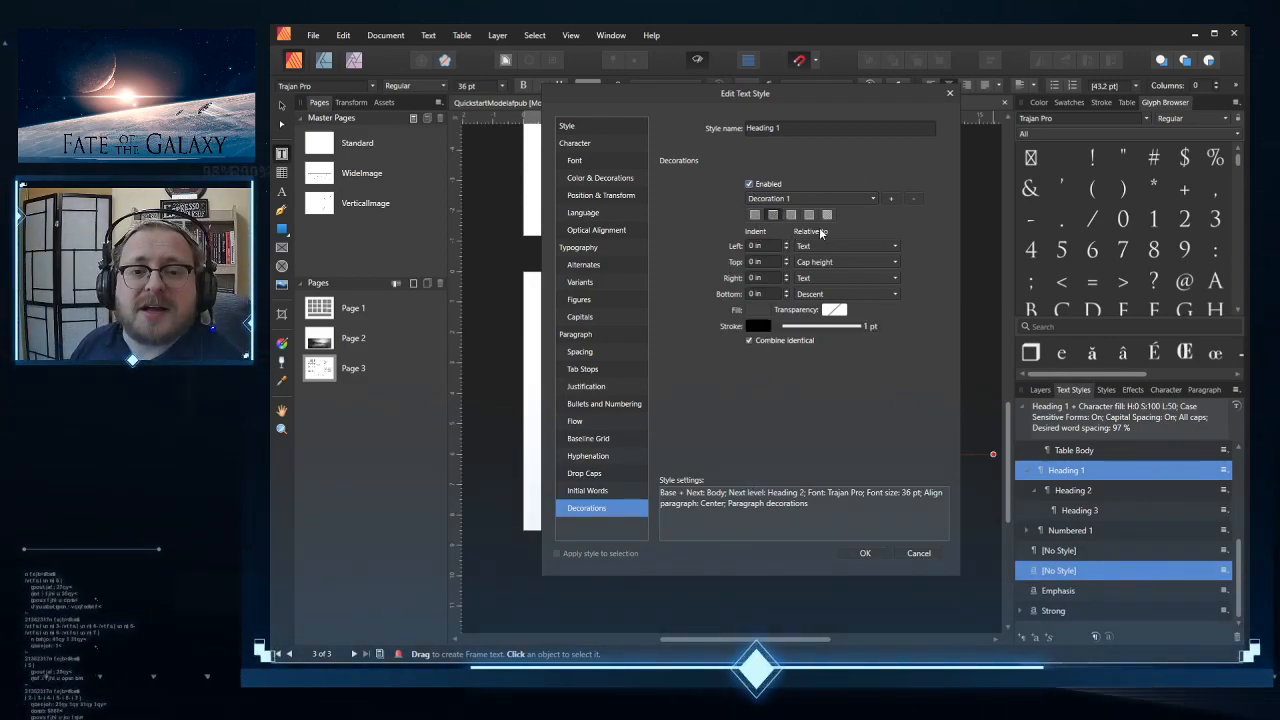
{"action": "left_click", "coordinate": [755, 327]}
{"action": "left_click", "coordinate": [756, 334]}
Step: Shape the decoration stroke's pressure profile into a curve that peaks in the middle and drops to zero at both ends
{"action": "left_click", "coordinate": [778, 326]}
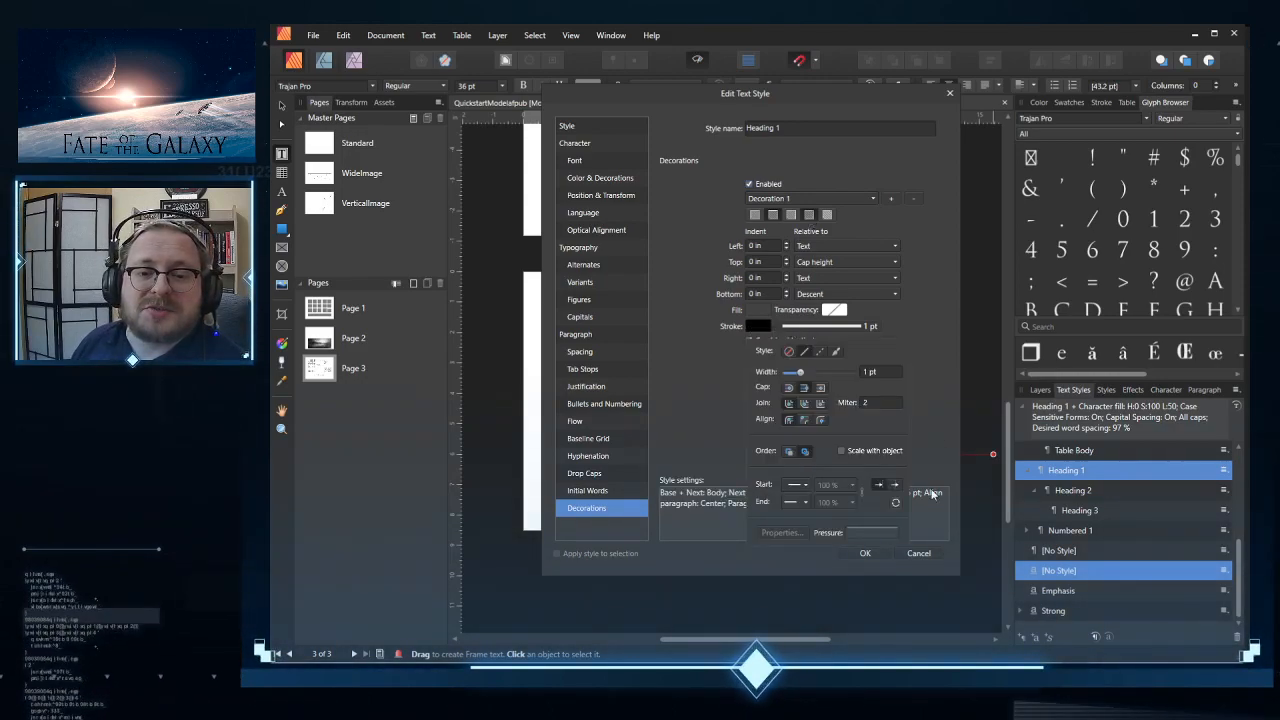
{"action": "left_click", "coordinate": [870, 532]}
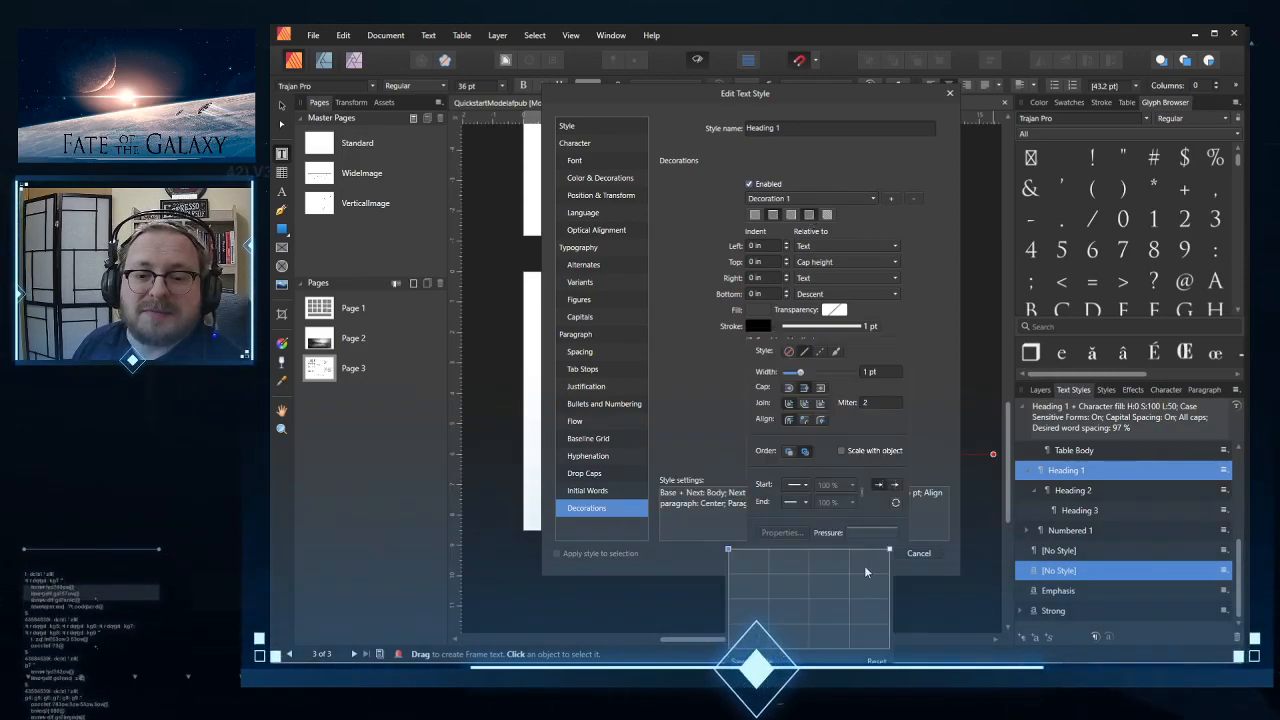
{"action": "left_click", "coordinate": [808, 549]}
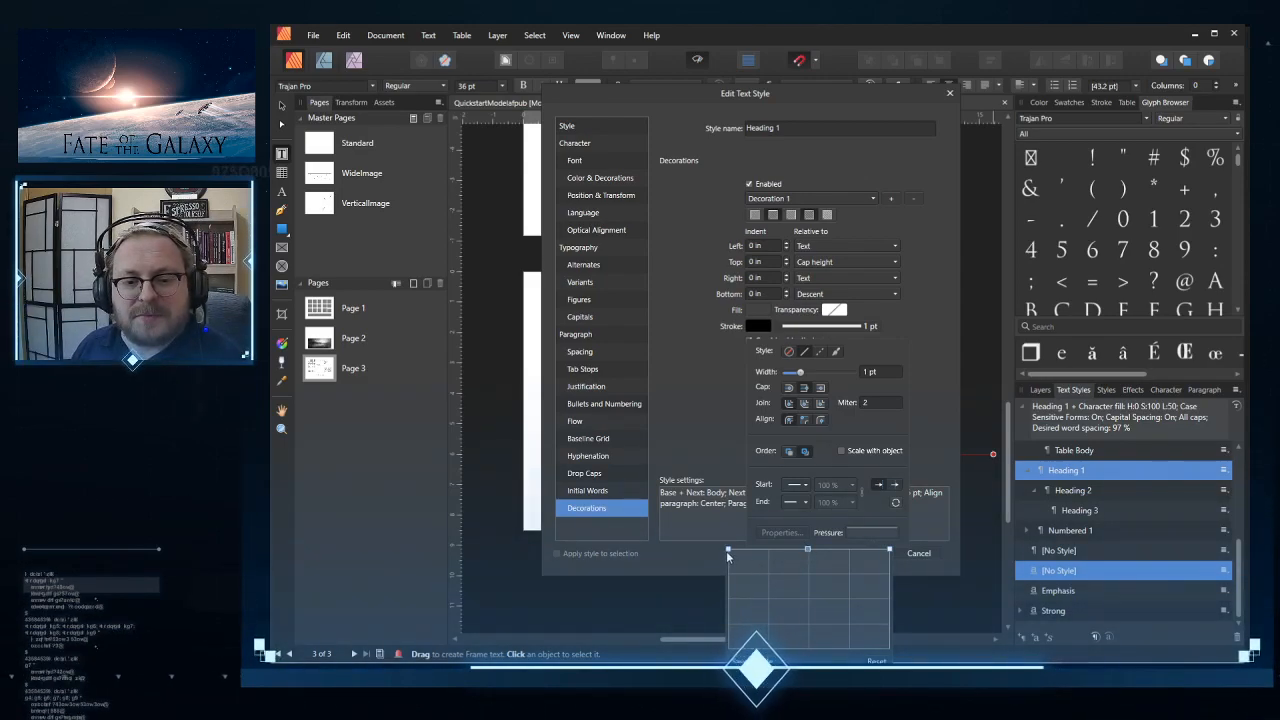
{"action": "left_click_drag", "start_coordinate": [727, 549], "coordinate": [728, 650]}
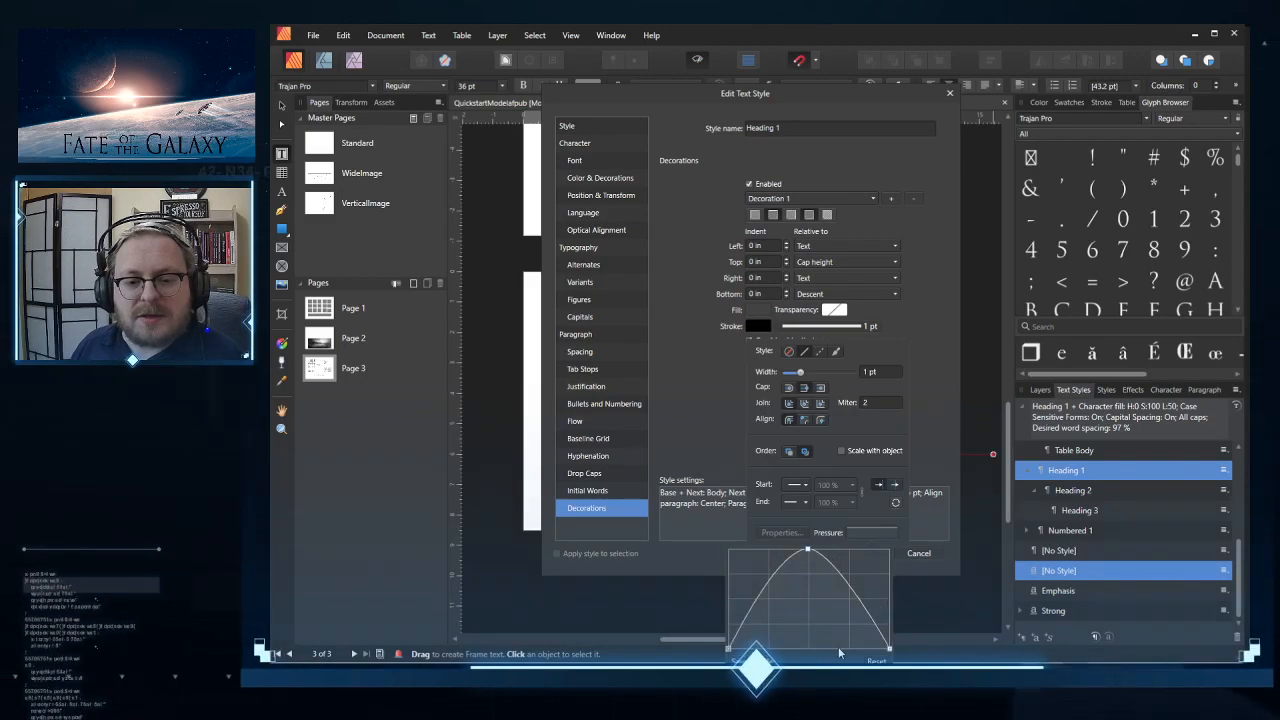
{"action": "left_click", "coordinate": [685, 446]}
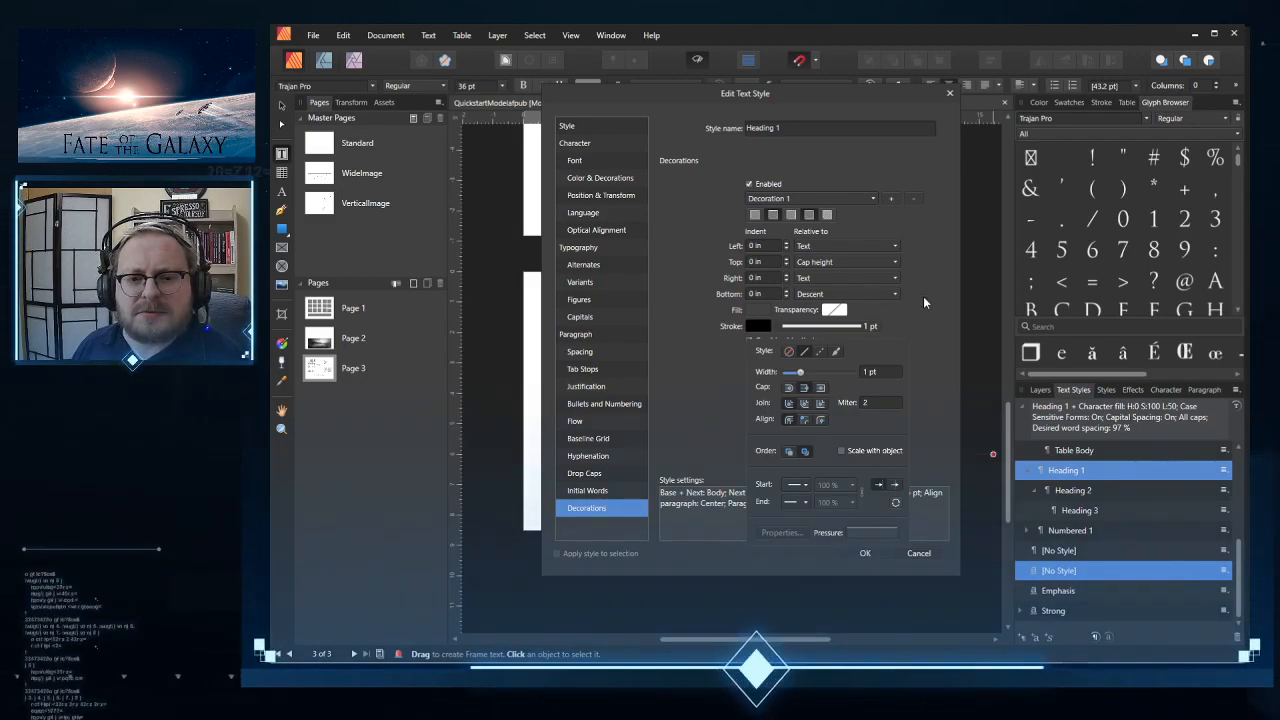
Step: Try to change the decoration's stroke width, and recolour its stroke with the recently used mid-grey swatch
{"action": "left_click", "coordinate": [857, 328]}
{"action": "left_click", "coordinate": [858, 328]}
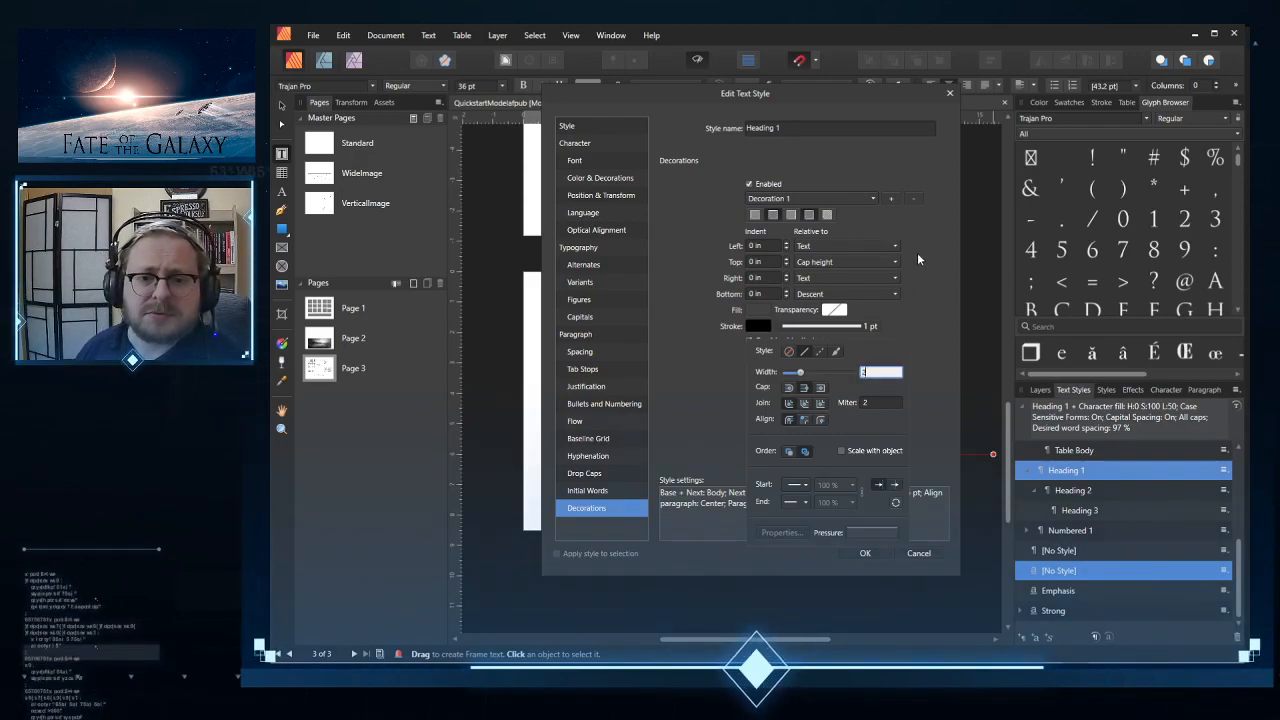
{"action": "left_click", "coordinate": [917, 257]}
{"action": "left_click", "coordinate": [758, 326]}
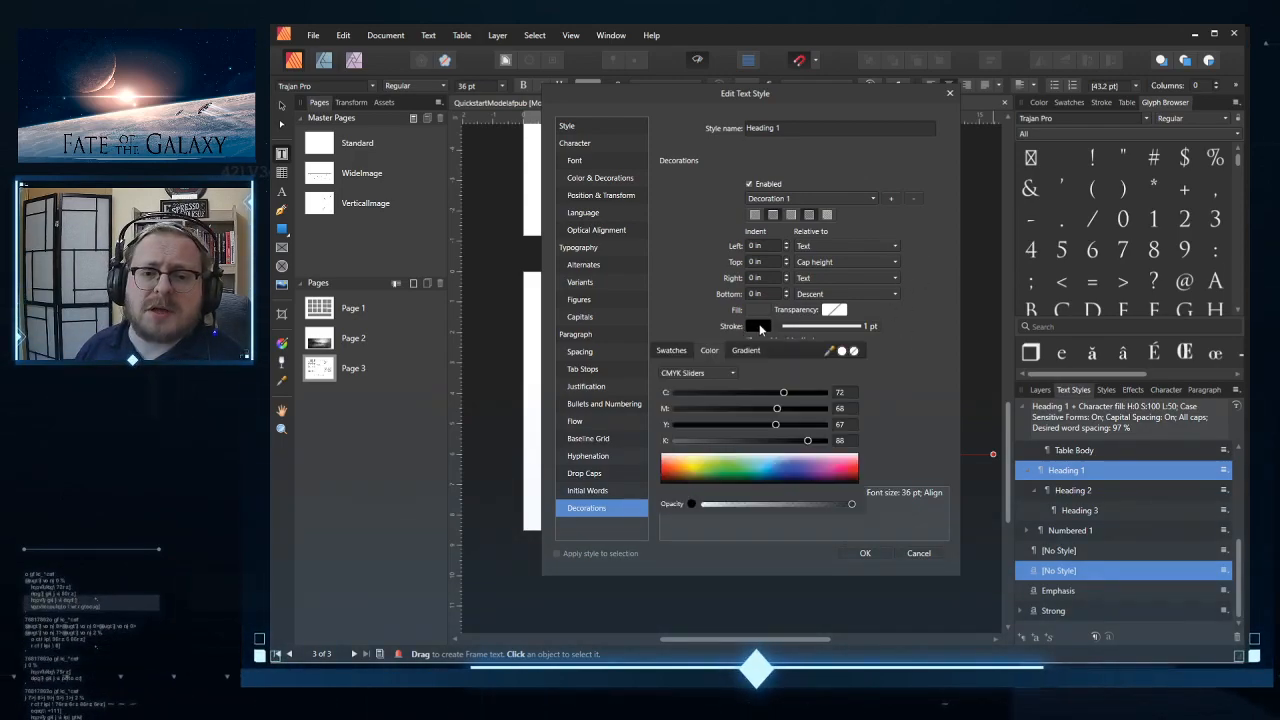
{"action": "left_click", "coordinate": [671, 350]}
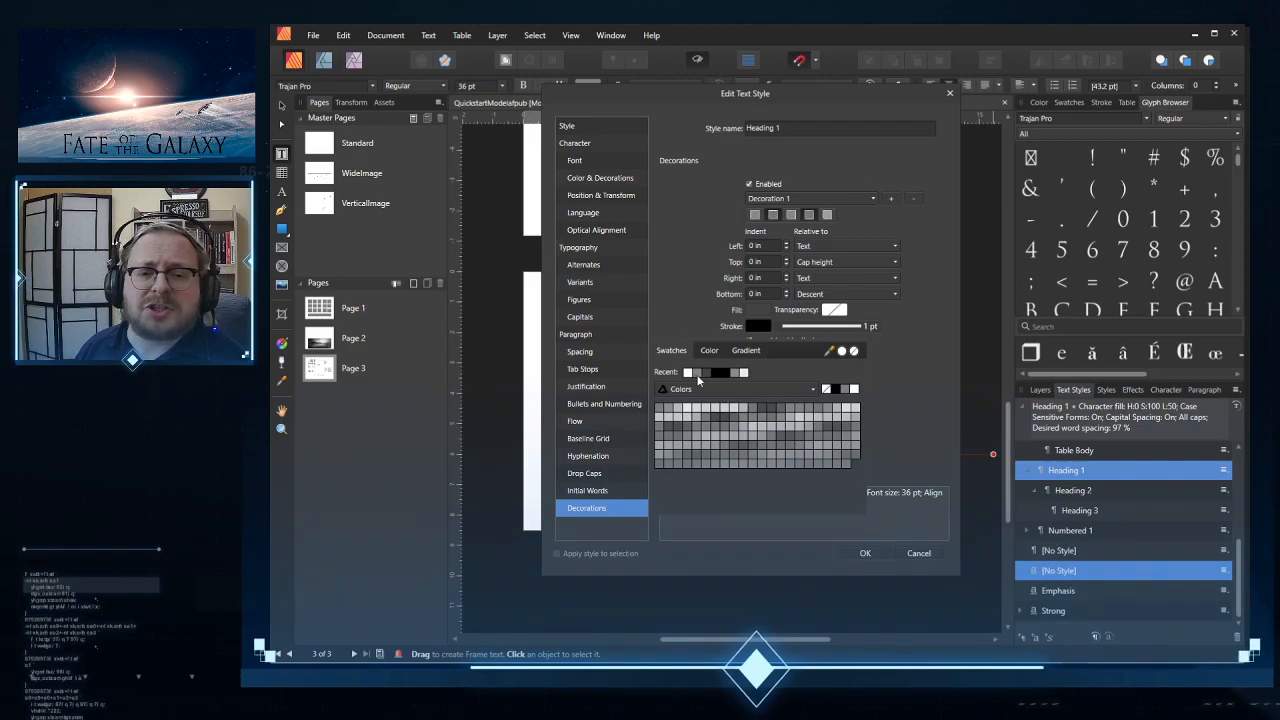
{"action": "left_click", "coordinate": [697, 373]}
{"action": "left_click", "coordinate": [942, 282]}
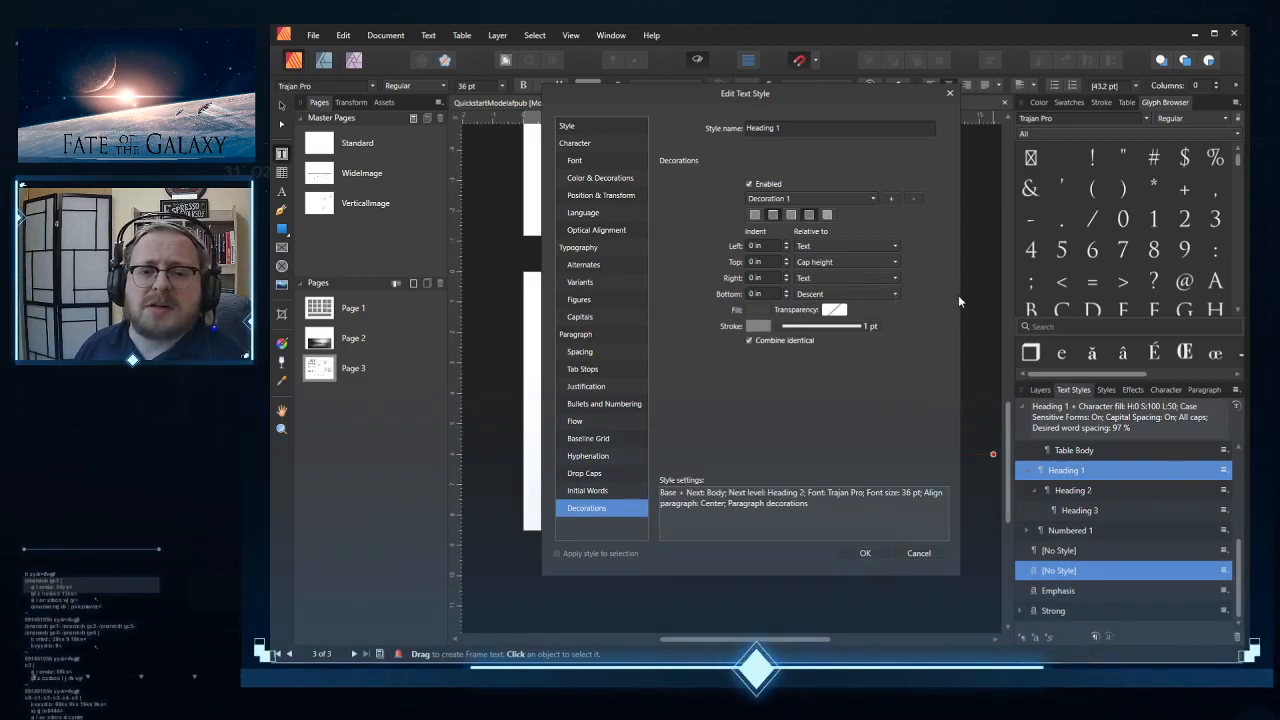
Step: Set the Heading 1 decoration's top indent to 0.1 in and bottom indent to -0.08 in, and apply the style changes
{"action": "left_click", "coordinate": [897, 261]}
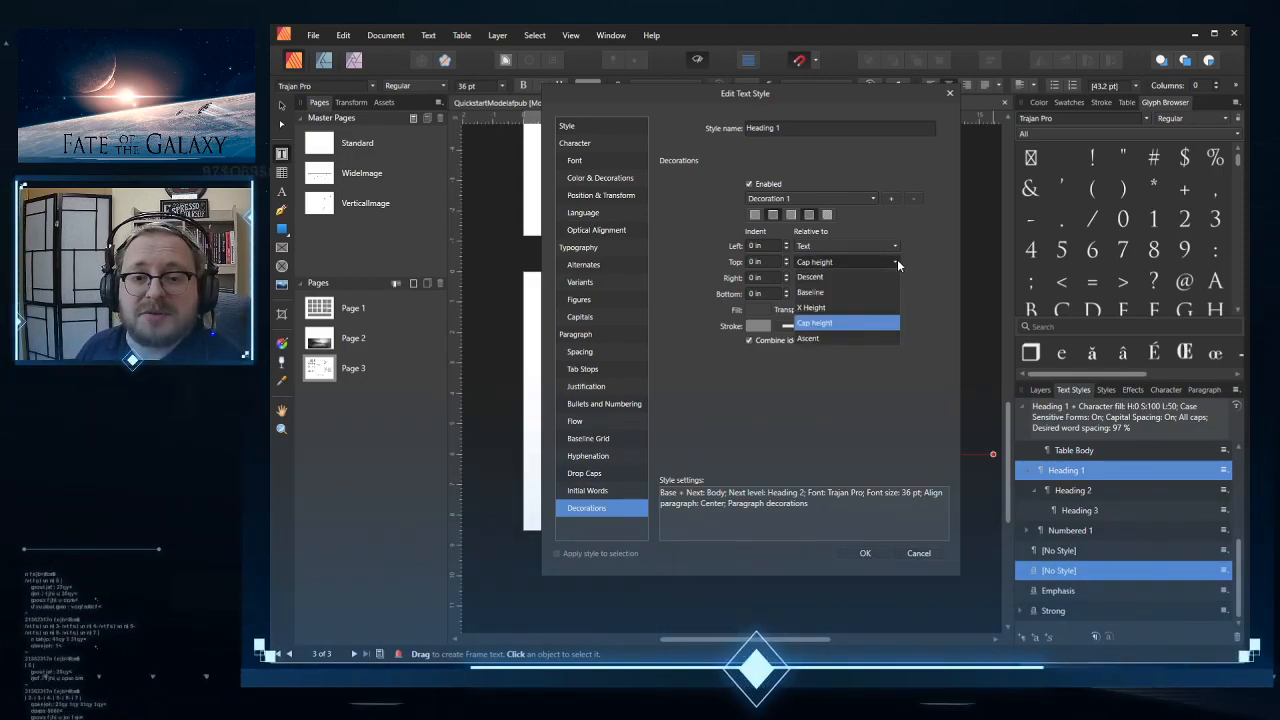
{"action": "left_click", "coordinate": [897, 261]}
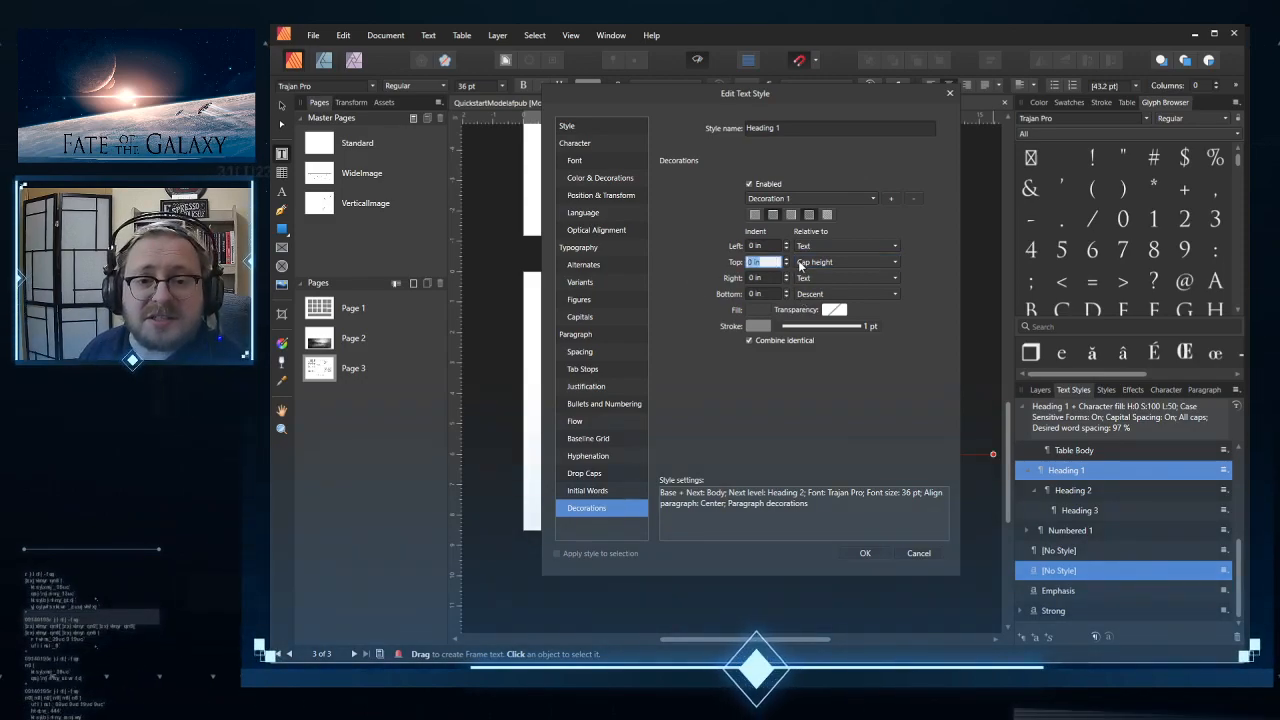
{"action": "left_click", "coordinate": [787, 259]}
{"action": "left_click", "coordinate": [787, 259]}
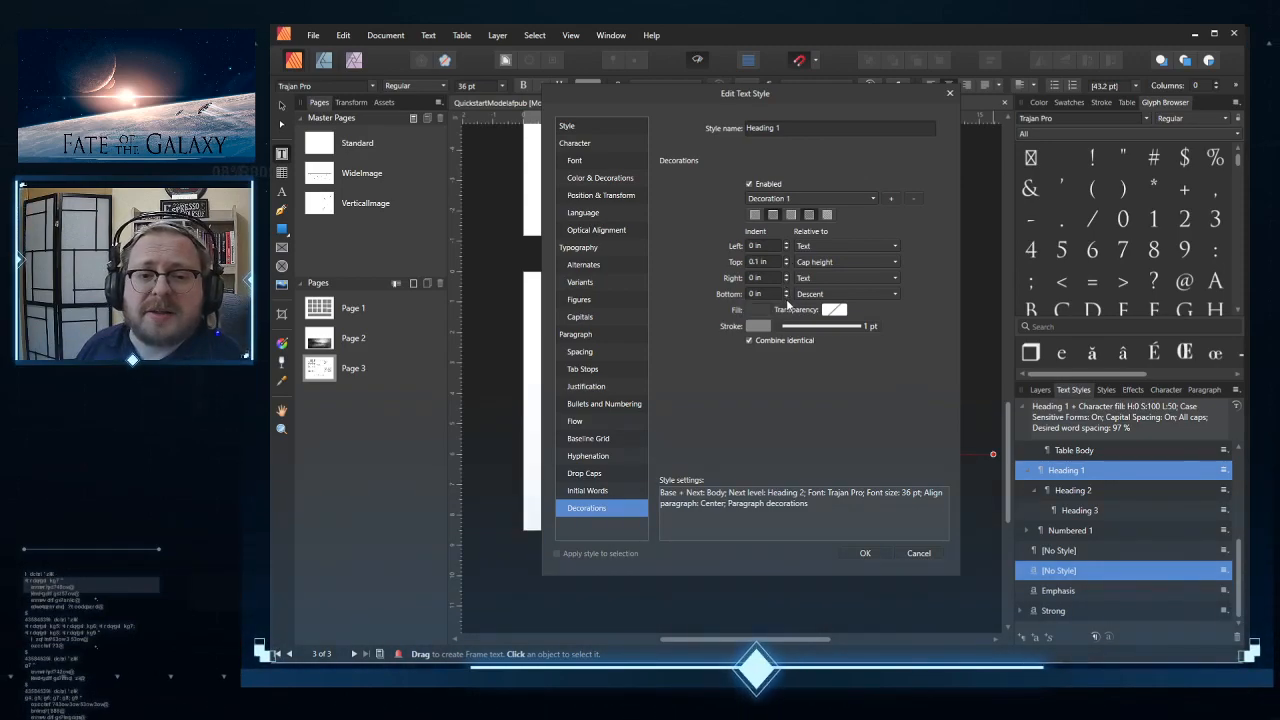
{"action": "left_click", "coordinate": [786, 297]}
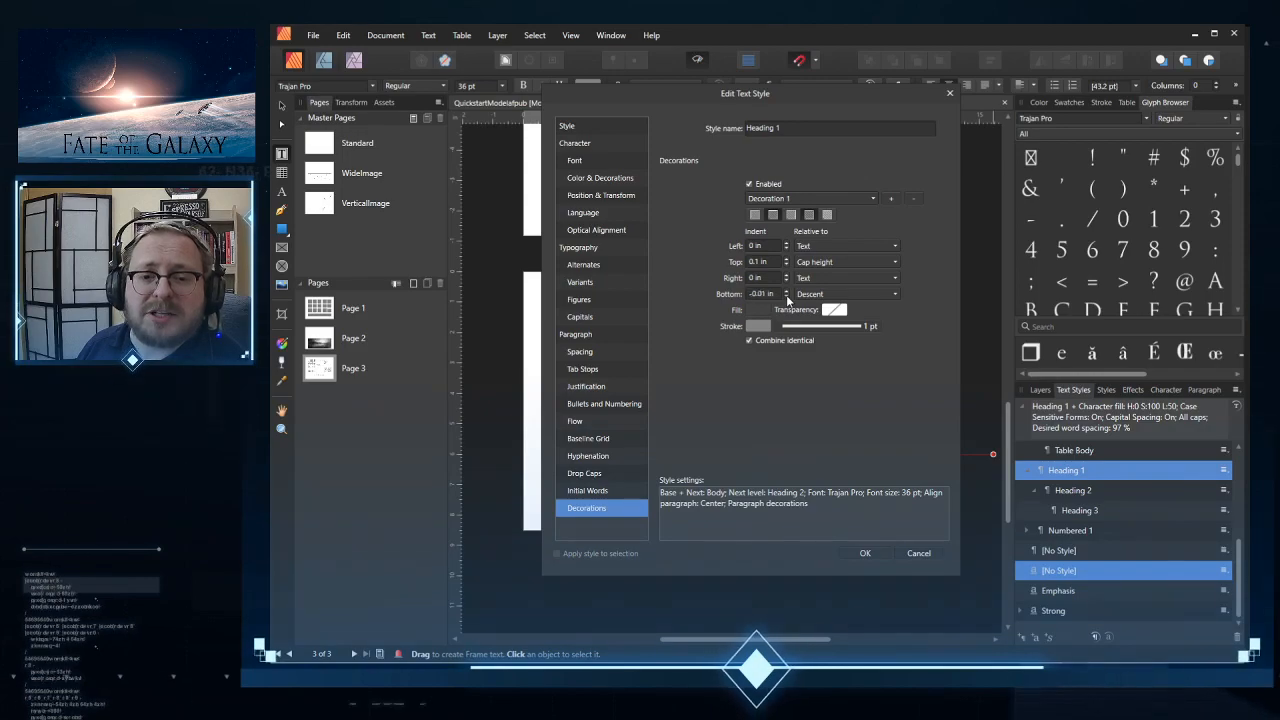
{"action": "left_click", "coordinate": [787, 297]}
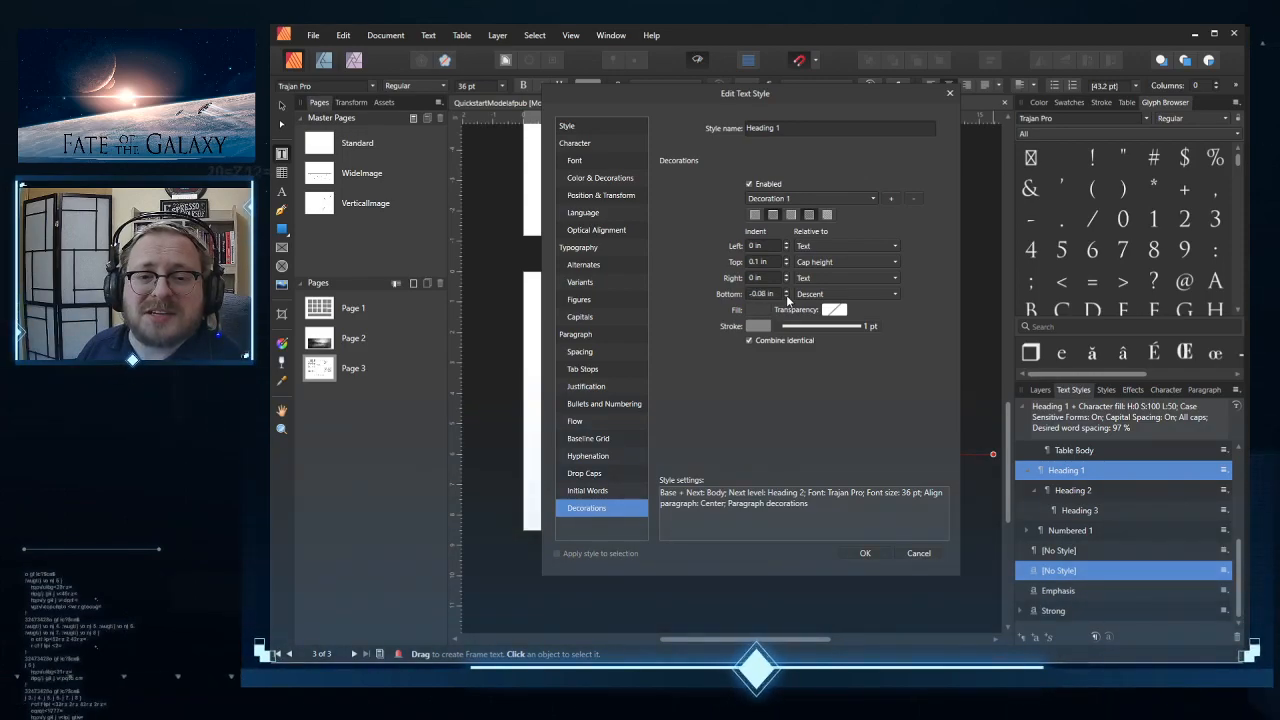
{"action": "left_click", "coordinate": [868, 554]}
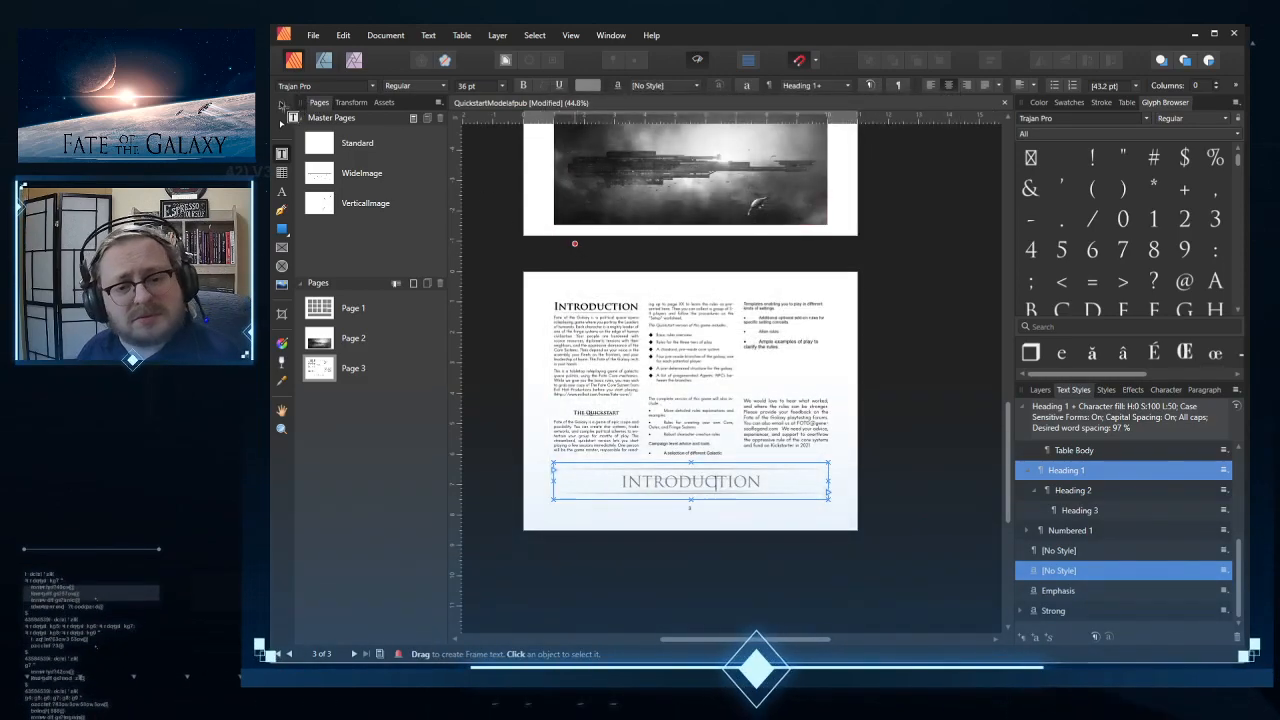
Step: Delete the two separately drawn tapered curves above and below the grey INTRODUCTION title on page 3
{"action": "left_click", "coordinate": [283, 106]}
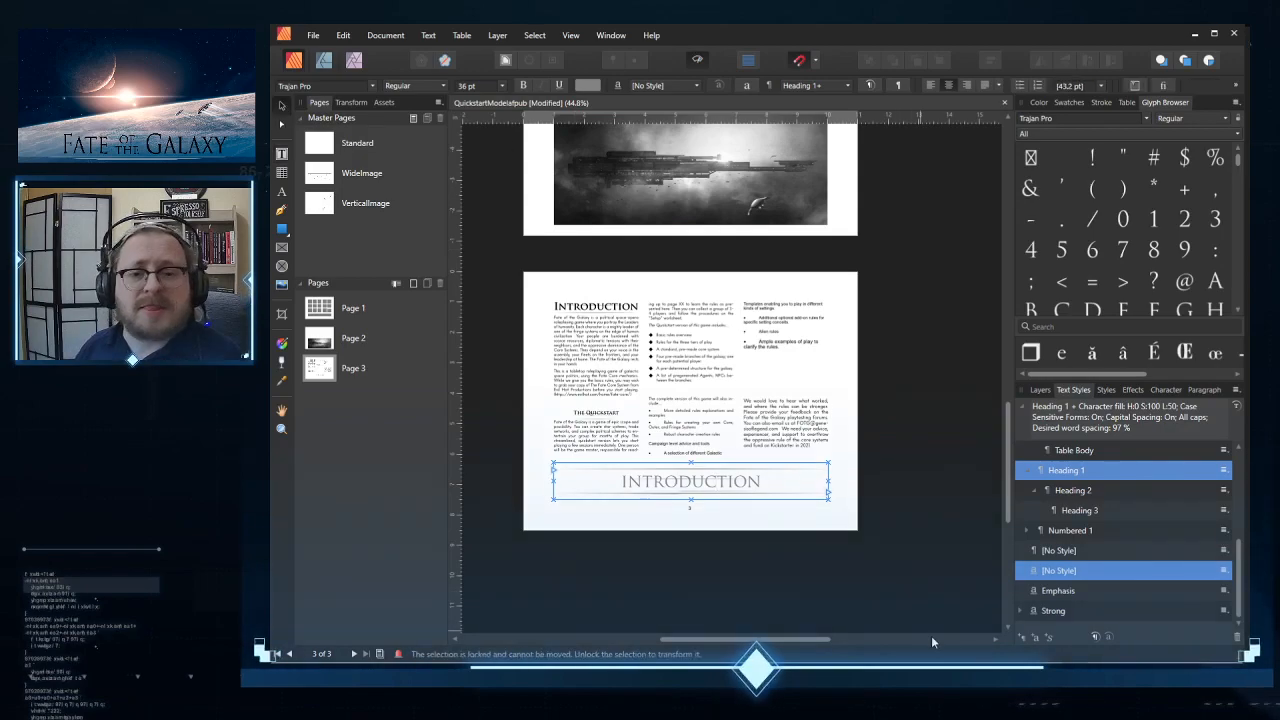
{"action": "left_click", "coordinate": [1046, 391]}
{"action": "left_click", "coordinate": [1063, 502]}
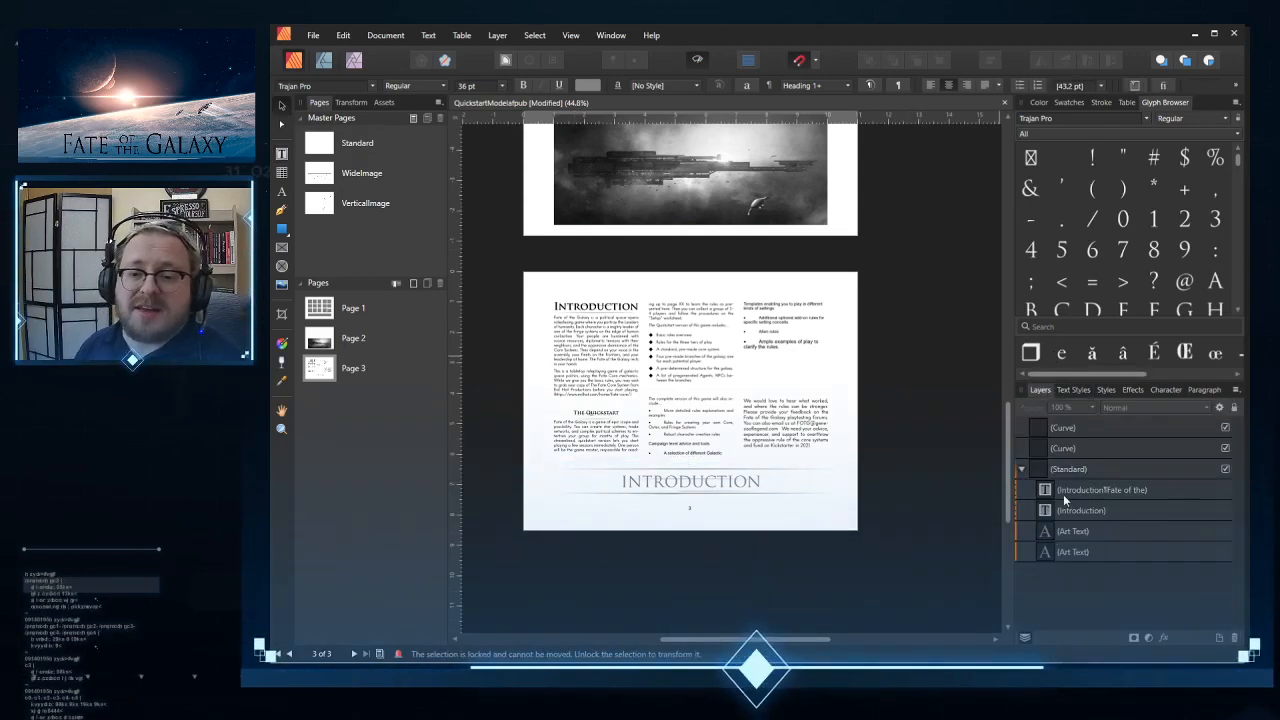
{"action": "left_click", "coordinate": [1065, 450]}
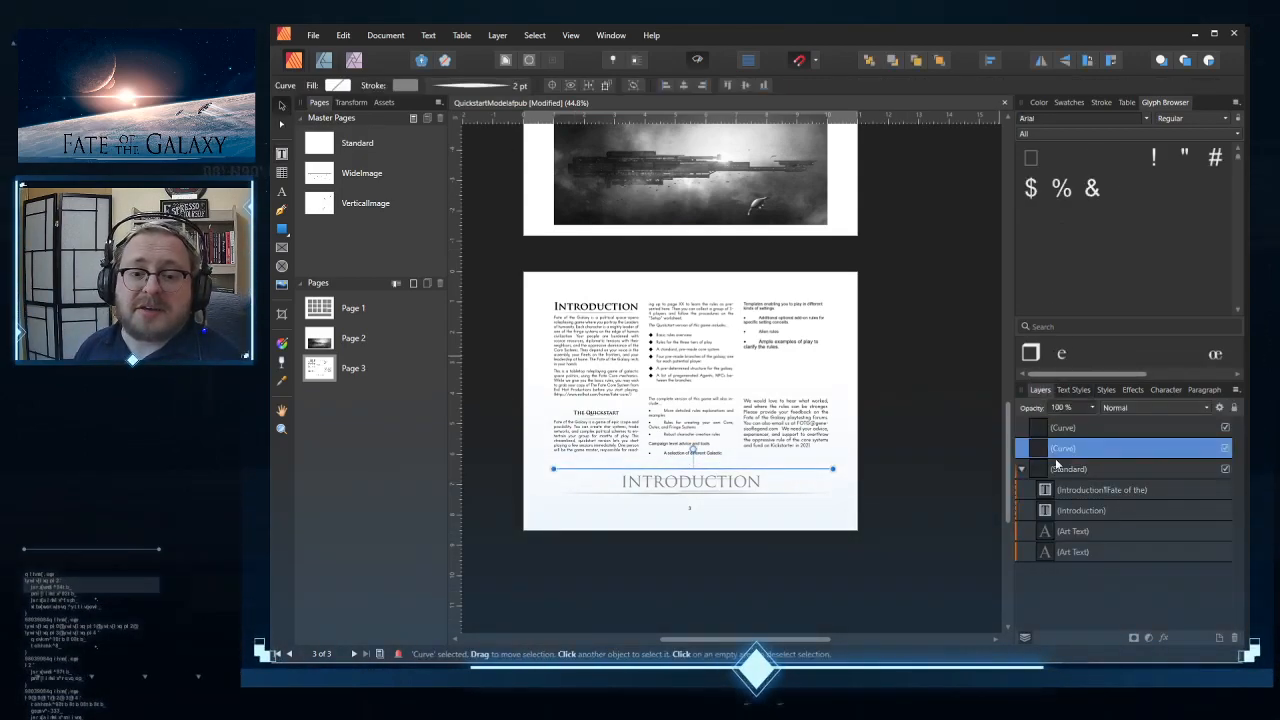
{"action": "key", "text": "Delete"}
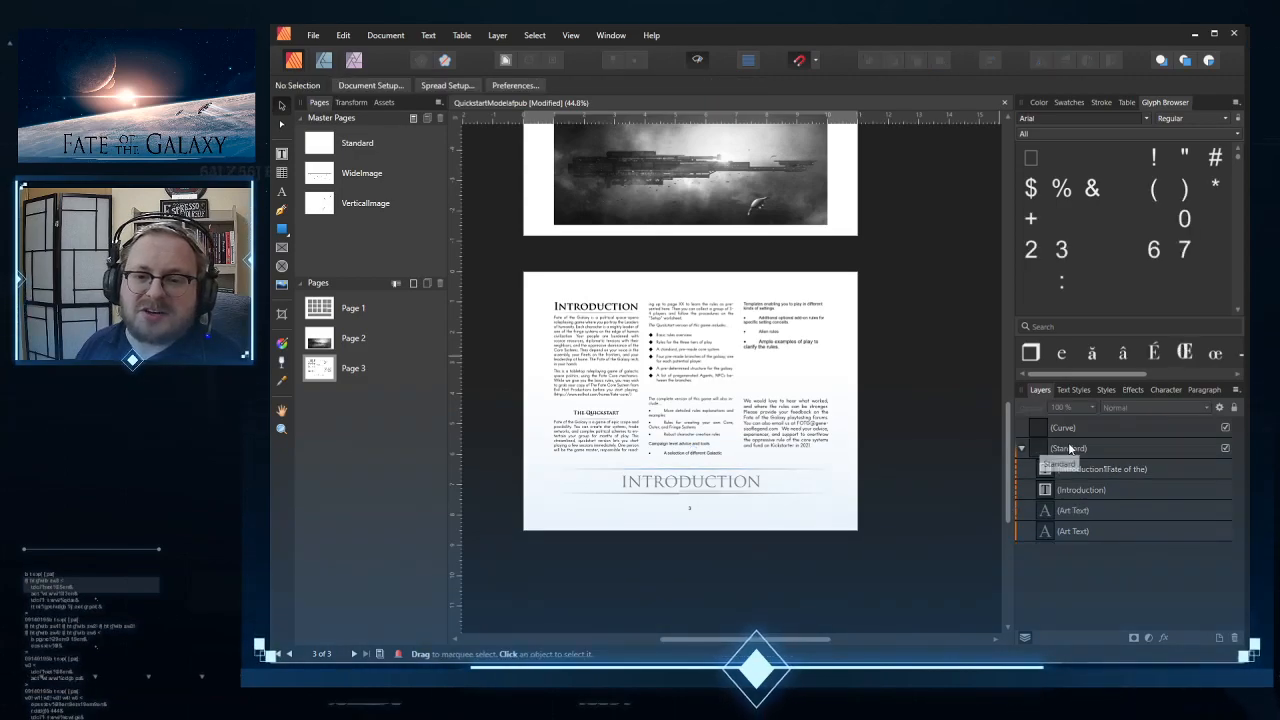
{"action": "left_click", "coordinate": [1068, 432]}
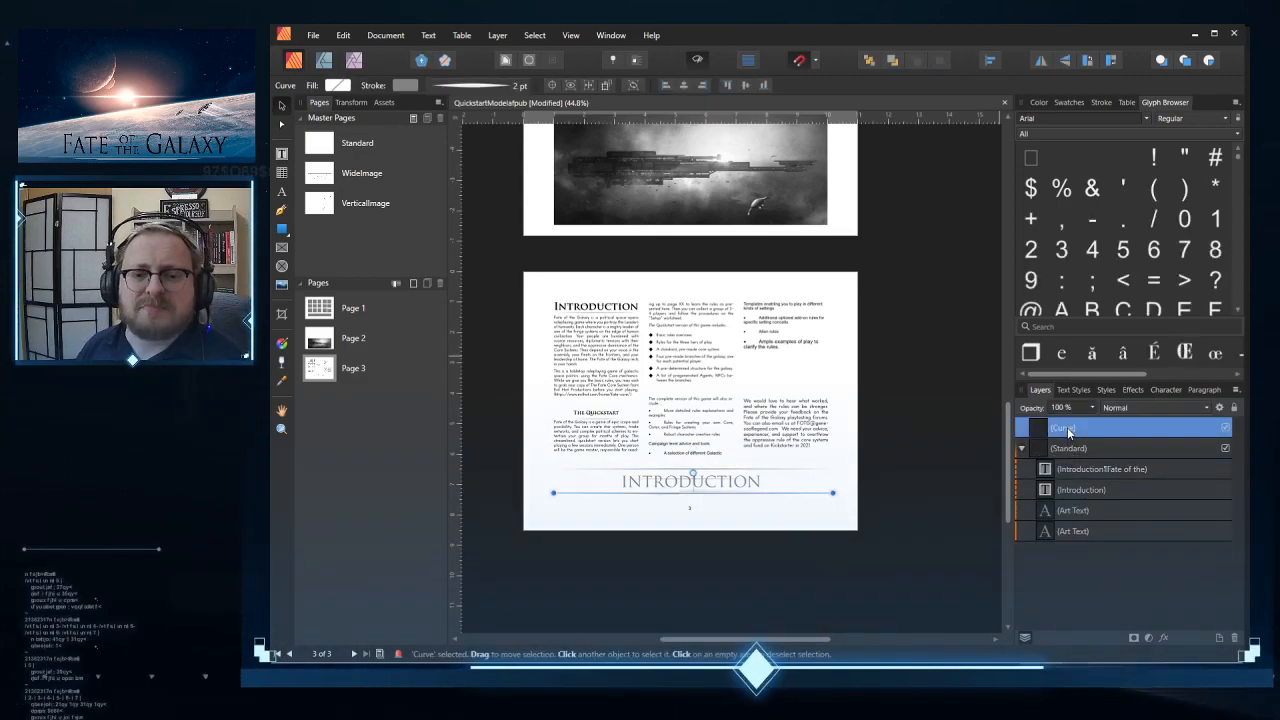
{"action": "key", "text": "Delete"}
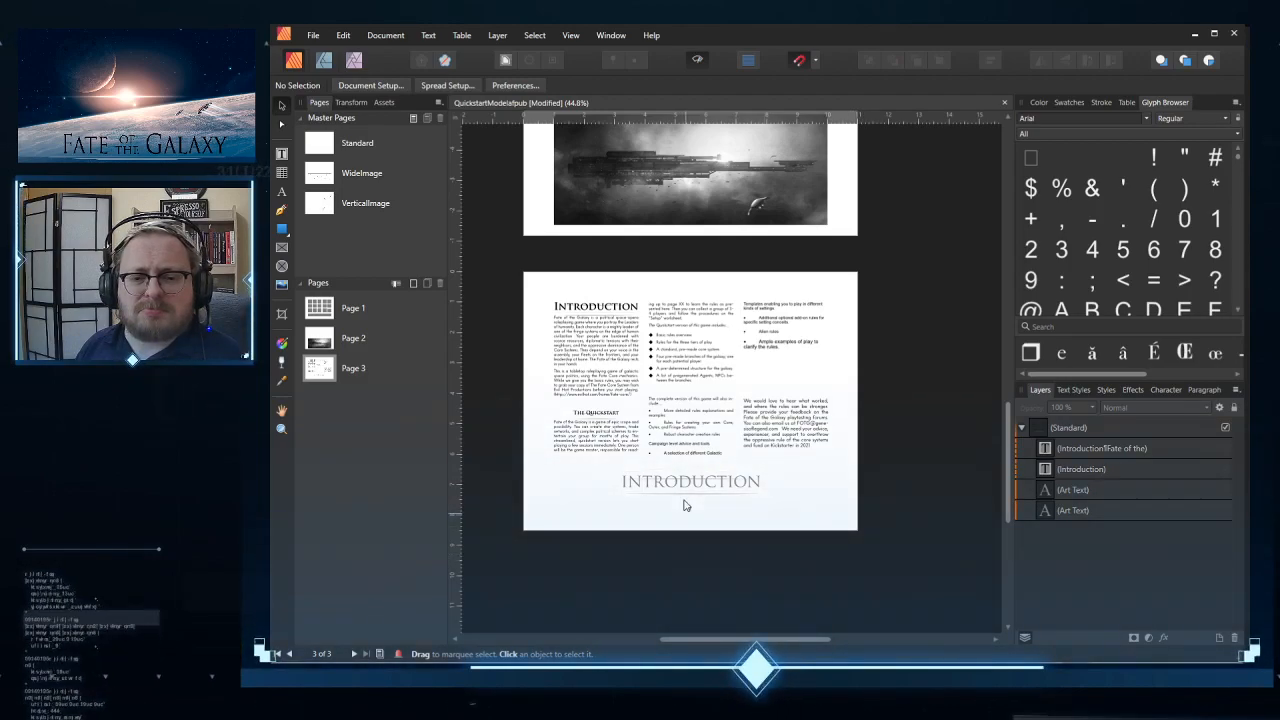
Step: Examine the decoration lines around the grey INTRODUCTION title and the column headings on page 3 up close
{"action": "scroll", "coordinate": [686, 503], "scroll_direction": "up", "scroll_amount": 5, "text": "ctrl"}
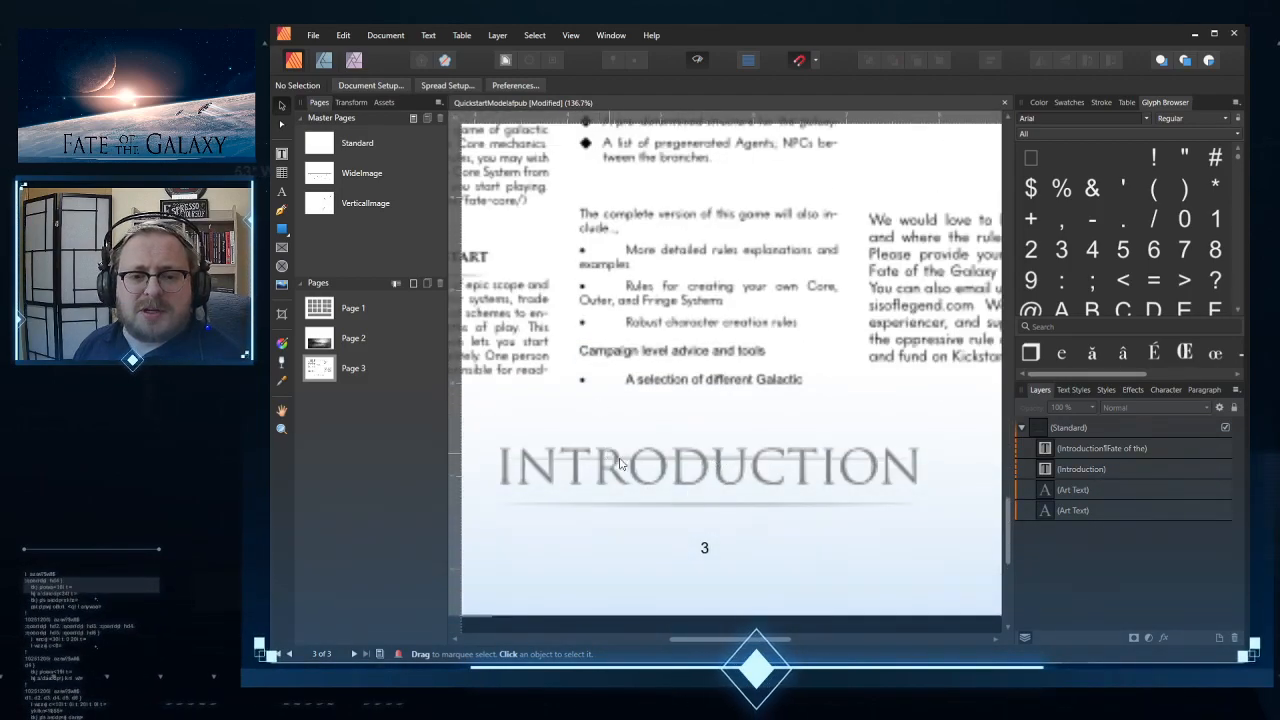
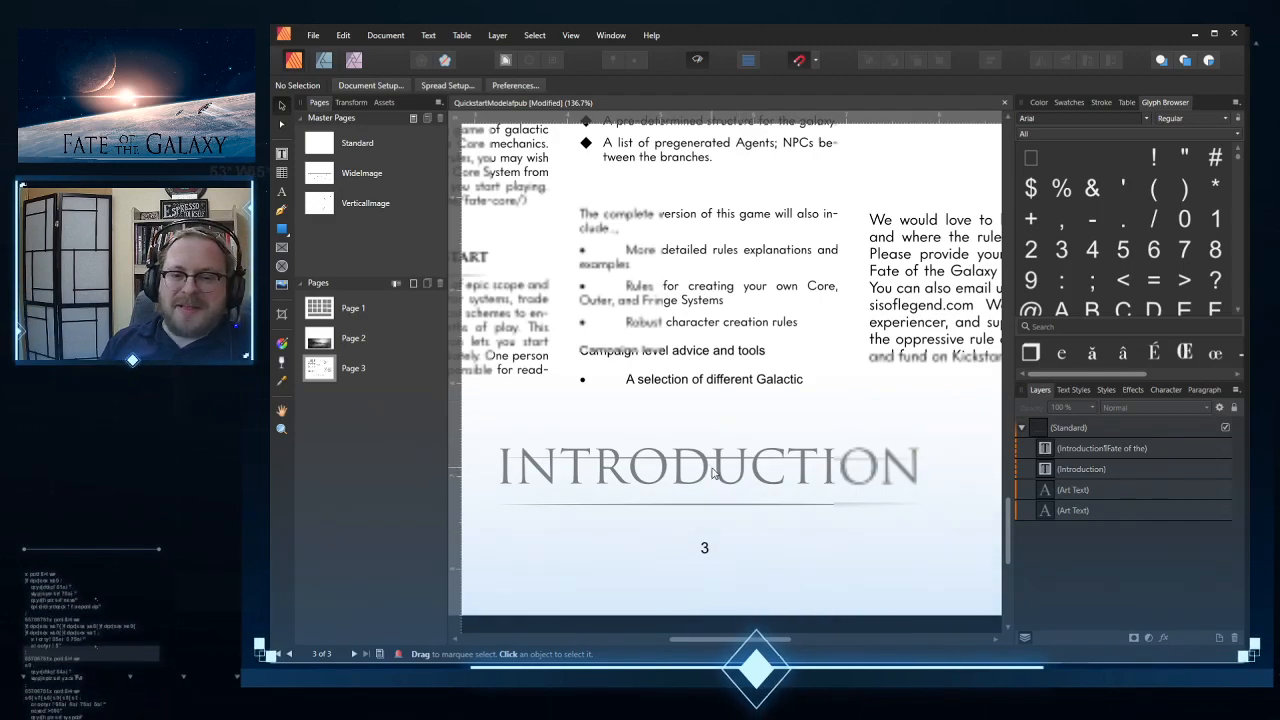
{"action": "left_click", "coordinate": [652, 465]}
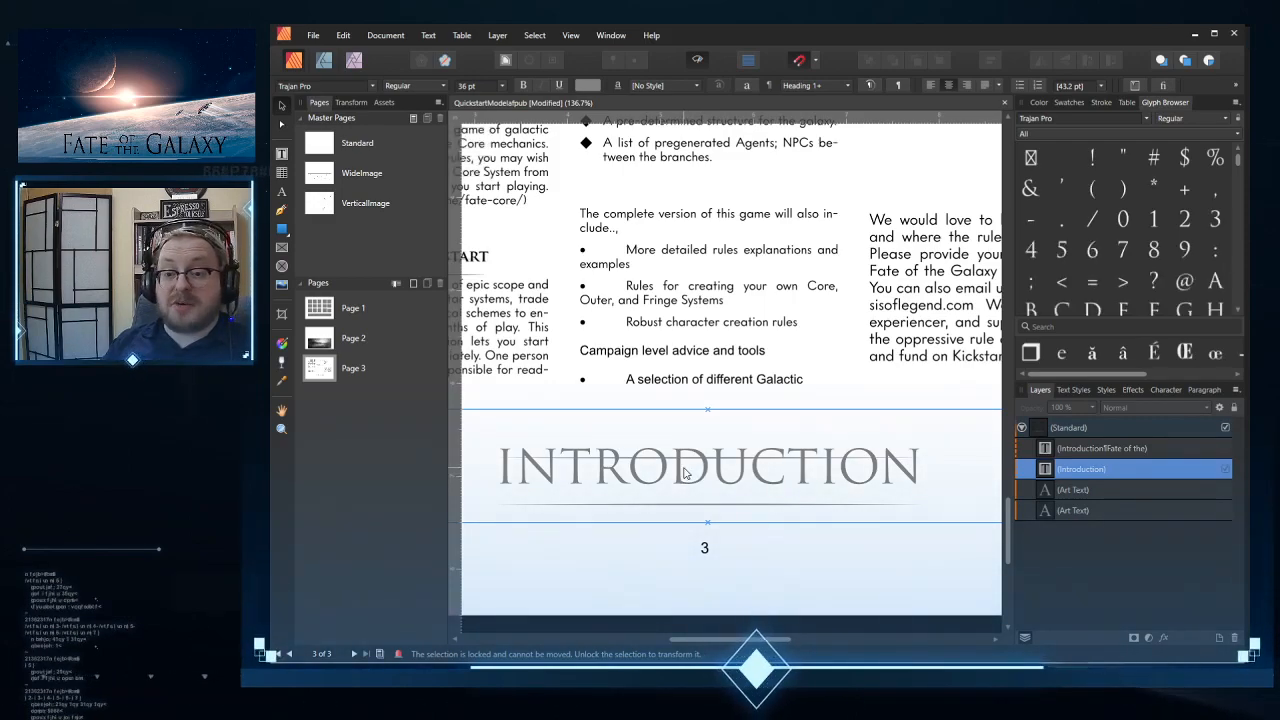
{"action": "scroll", "coordinate": [688, 382], "scroll_direction": "down", "scroll_amount": 4}
{"action": "scroll", "coordinate": [587, 260], "scroll_direction": "up", "scroll_amount": 4}
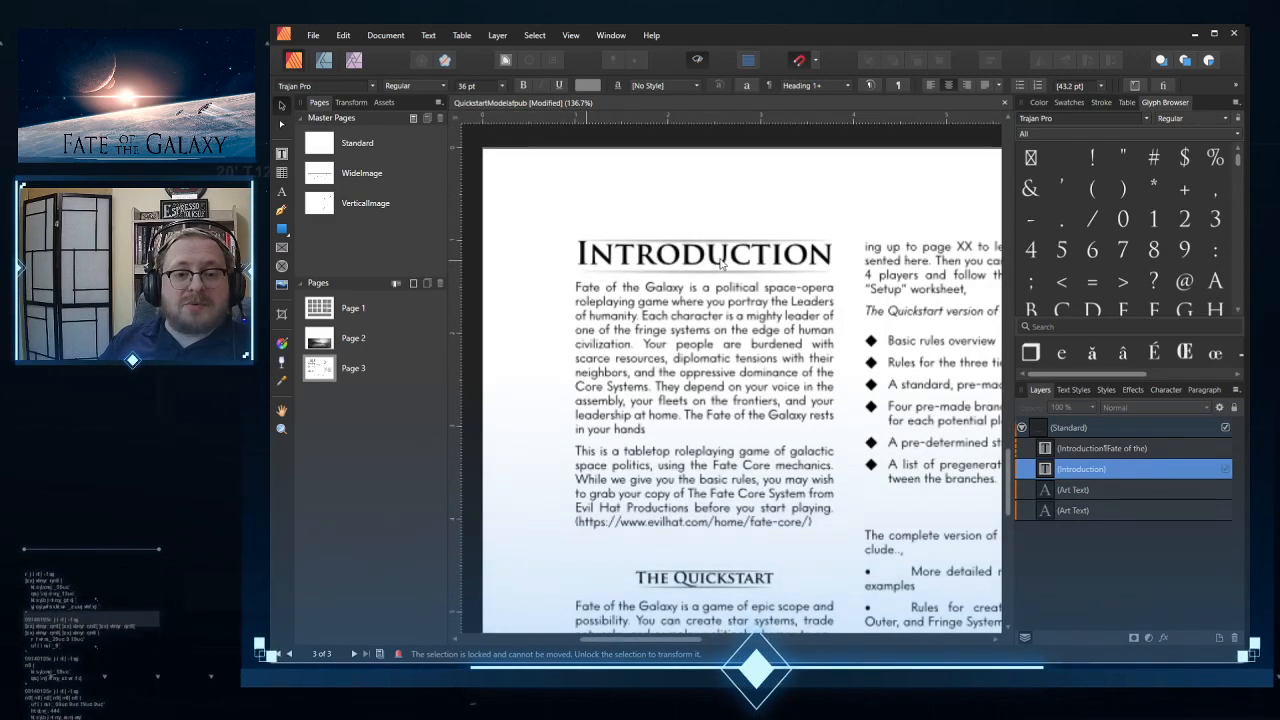
{"action": "scroll", "coordinate": [720, 262], "scroll_direction": "down", "scroll_amount": 4}
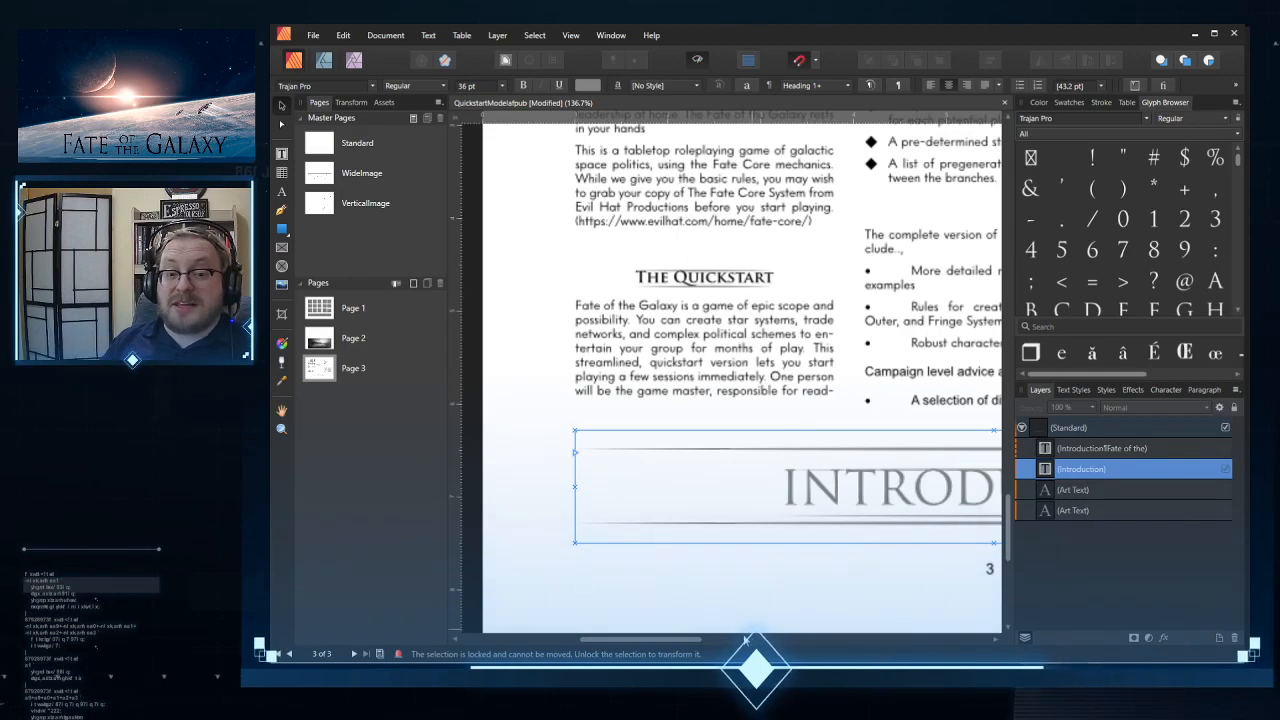
{"action": "left_click_drag", "start_coordinate": [695, 641], "coordinate": [784, 642]}
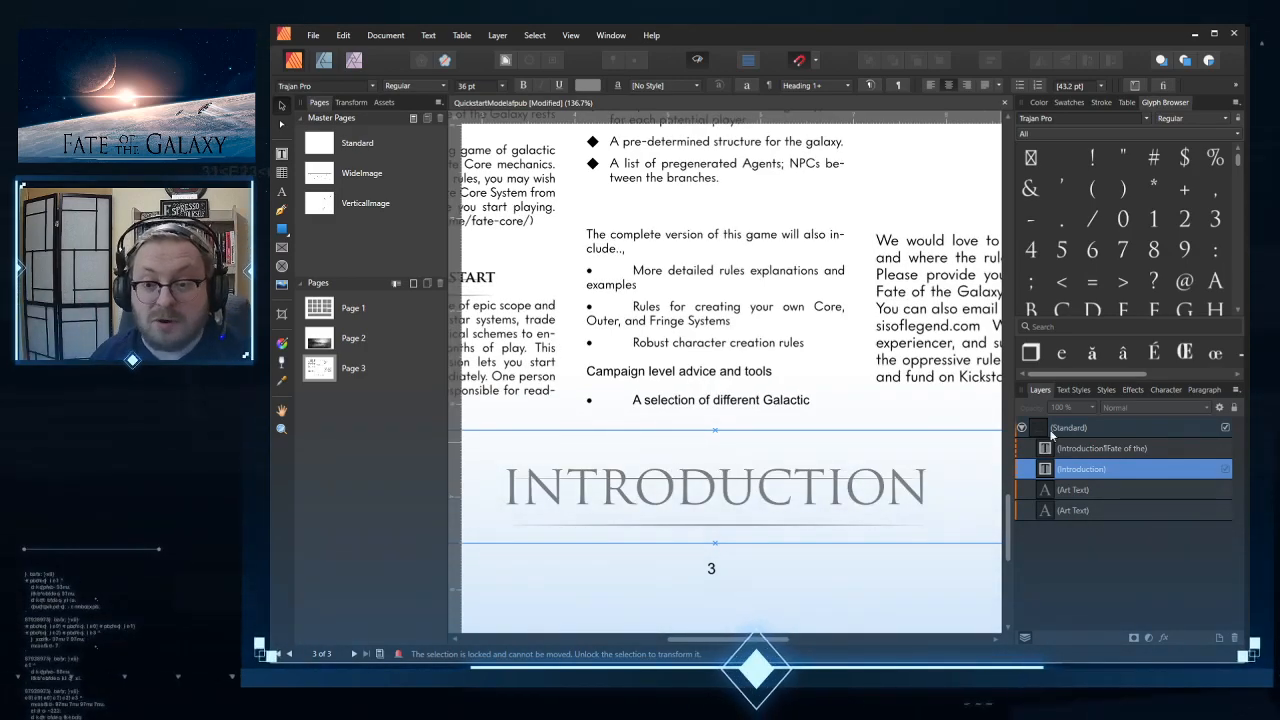
Step: Bring up the text styles list, deselect the title frame, and review the layout across all three pages
{"action": "left_click", "coordinate": [1071, 390]}
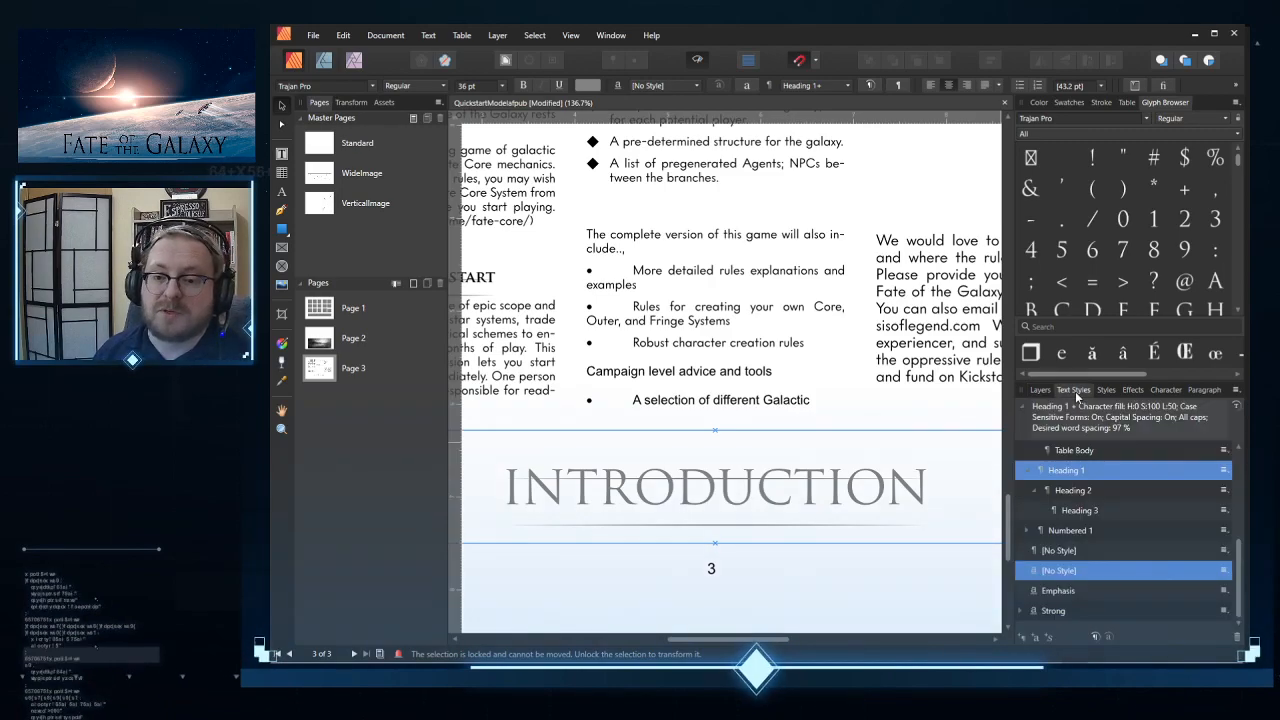
{"action": "scroll", "coordinate": [670, 410], "scroll_direction": "down", "scroll_amount": 5}
{"action": "scroll", "coordinate": [622, 291], "scroll_direction": "up", "scroll_amount": 2}
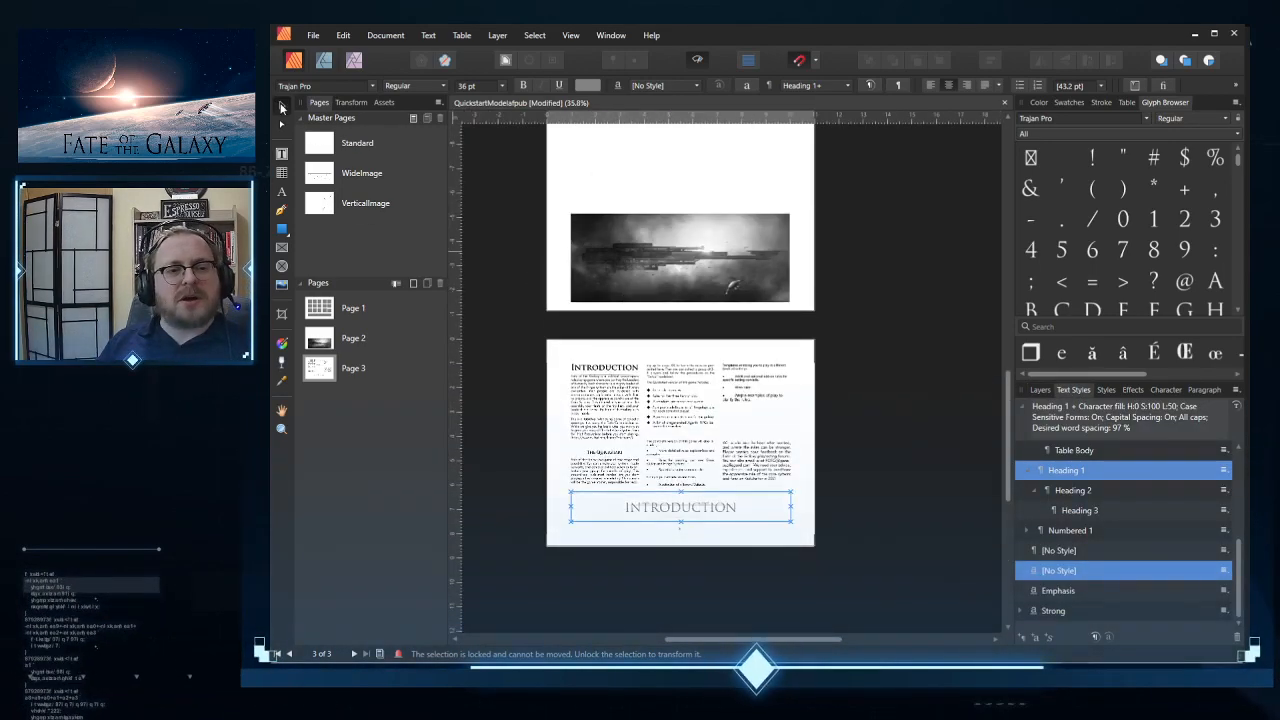
{"action": "left_click", "coordinate": [905, 312]}
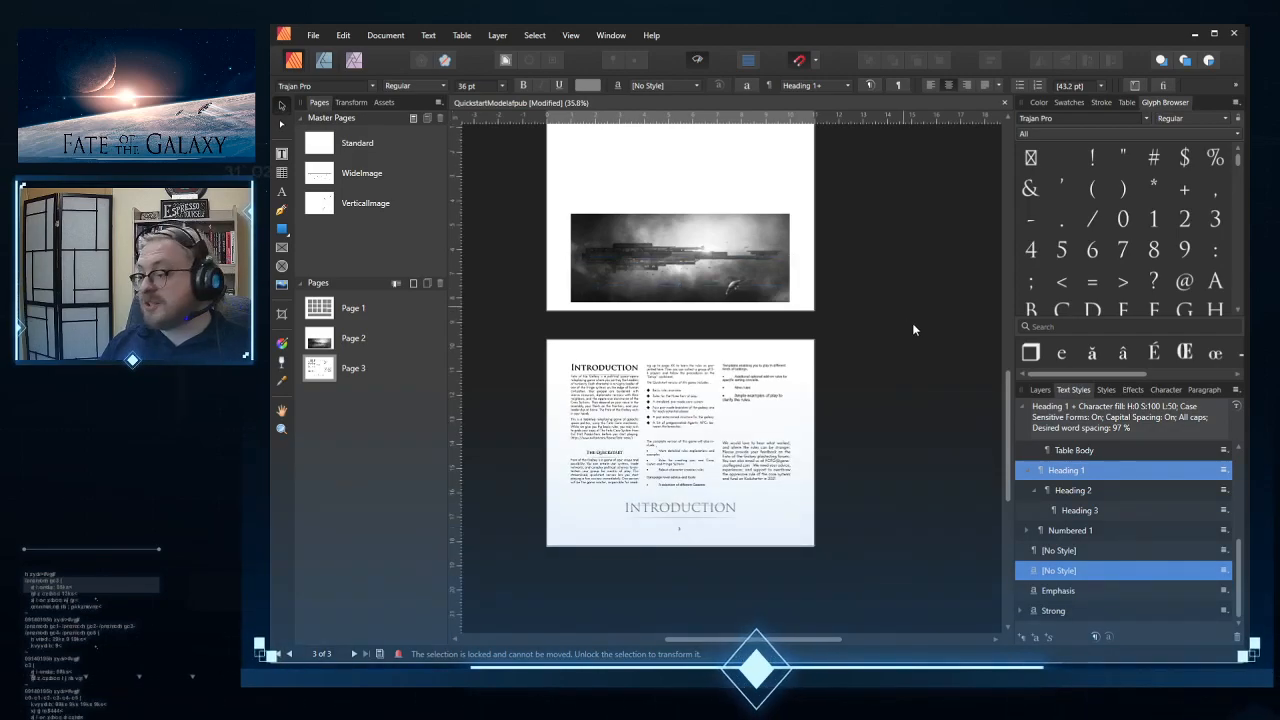
{"action": "scroll", "coordinate": [905, 320], "scroll_direction": "up", "scroll_amount": 3}
{"action": "left_click", "coordinate": [902, 331]}
{"action": "scroll", "coordinate": [900, 335], "scroll_direction": "up", "scroll_amount": 3}
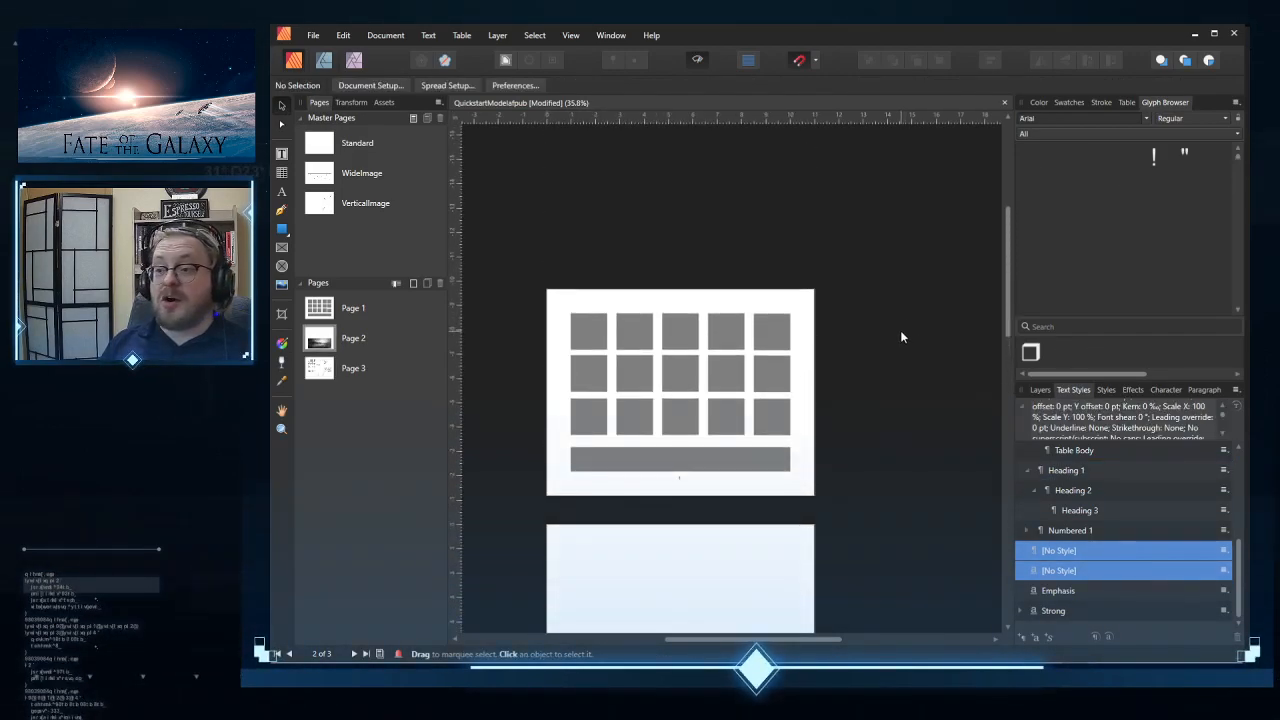
{"action": "scroll", "coordinate": [898, 337], "scroll_direction": "down", "scroll_amount": 4}
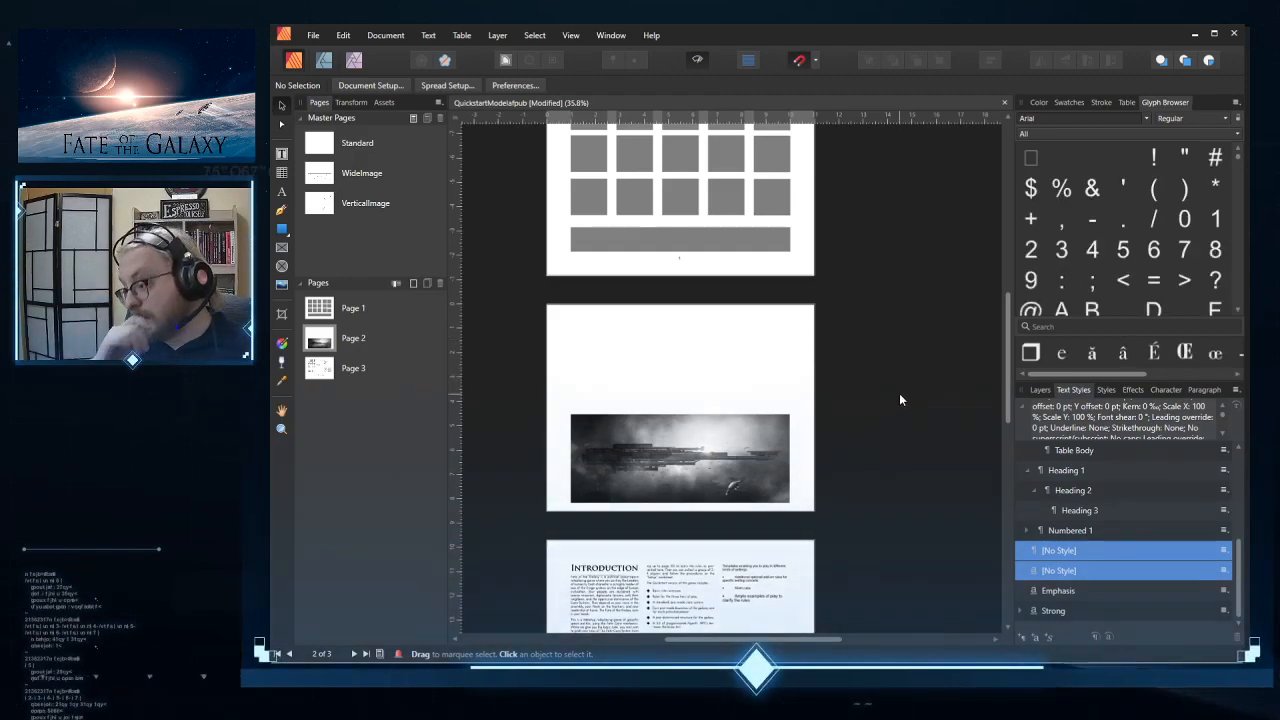
{"action": "scroll", "coordinate": [788, 377], "scroll_direction": "down", "scroll_amount": 2}
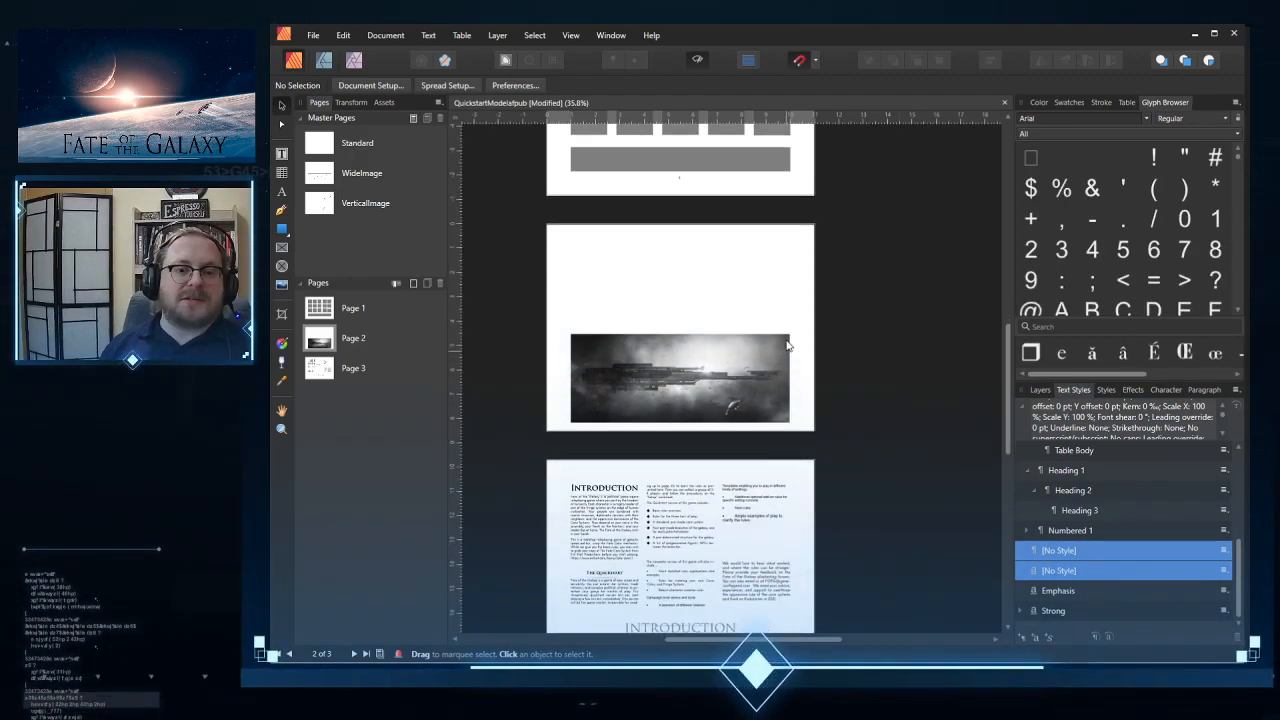
Step: Look through the application's commands and Preferences for the baseline grid settings
{"action": "left_click", "coordinate": [386, 35]}
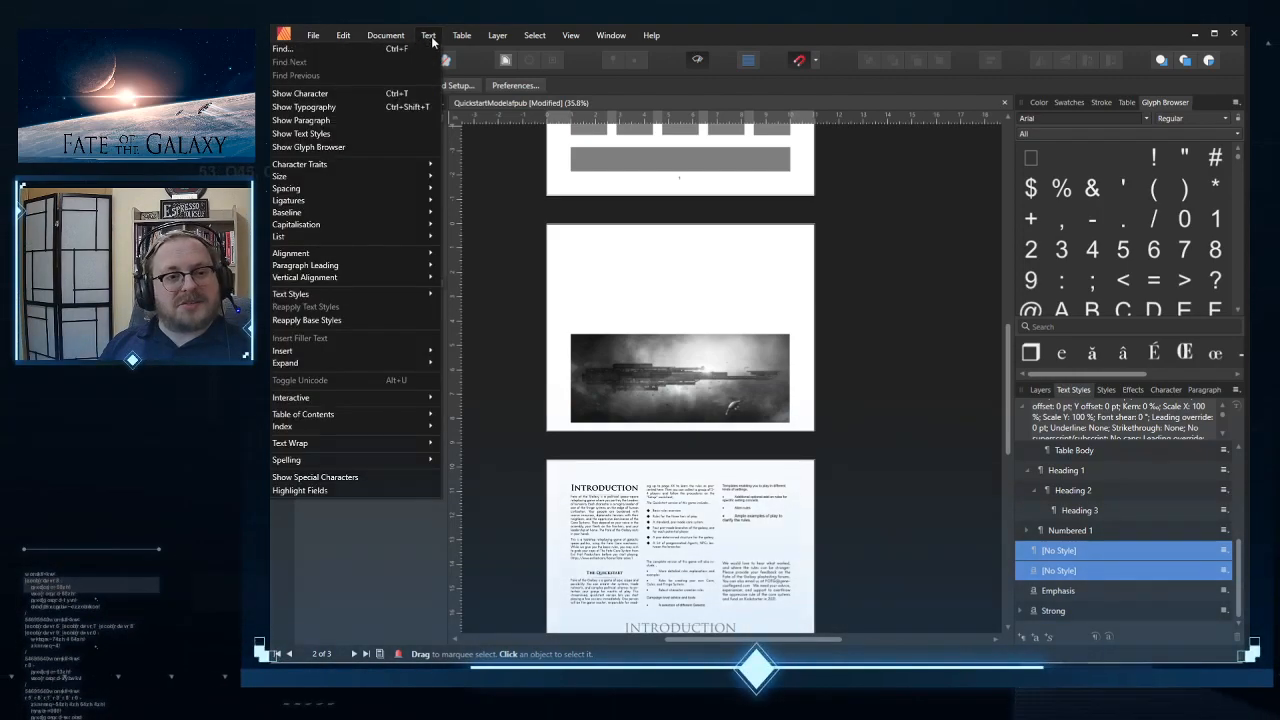
{"action": "left_click", "coordinate": [431, 36]}
{"action": "left_click", "coordinate": [461, 35]}
{"action": "mouse_move", "coordinate": [482, 37]}
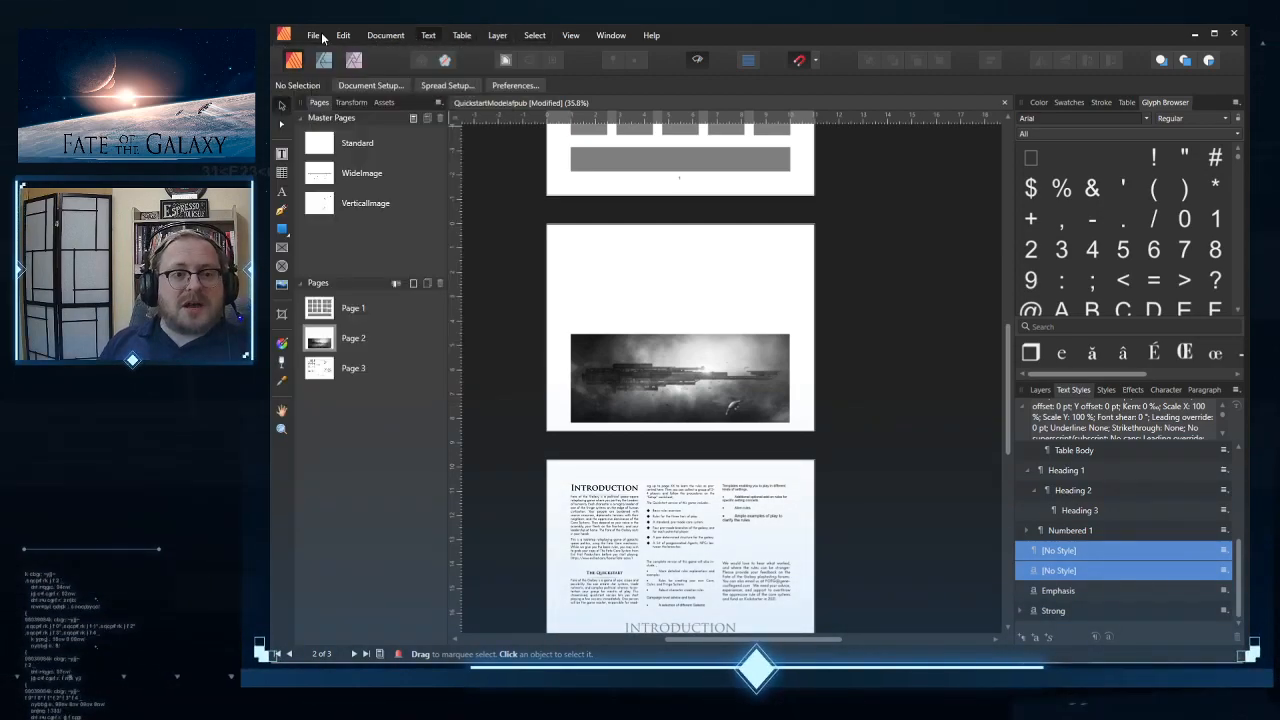
{"action": "left_click", "coordinate": [343, 36]}
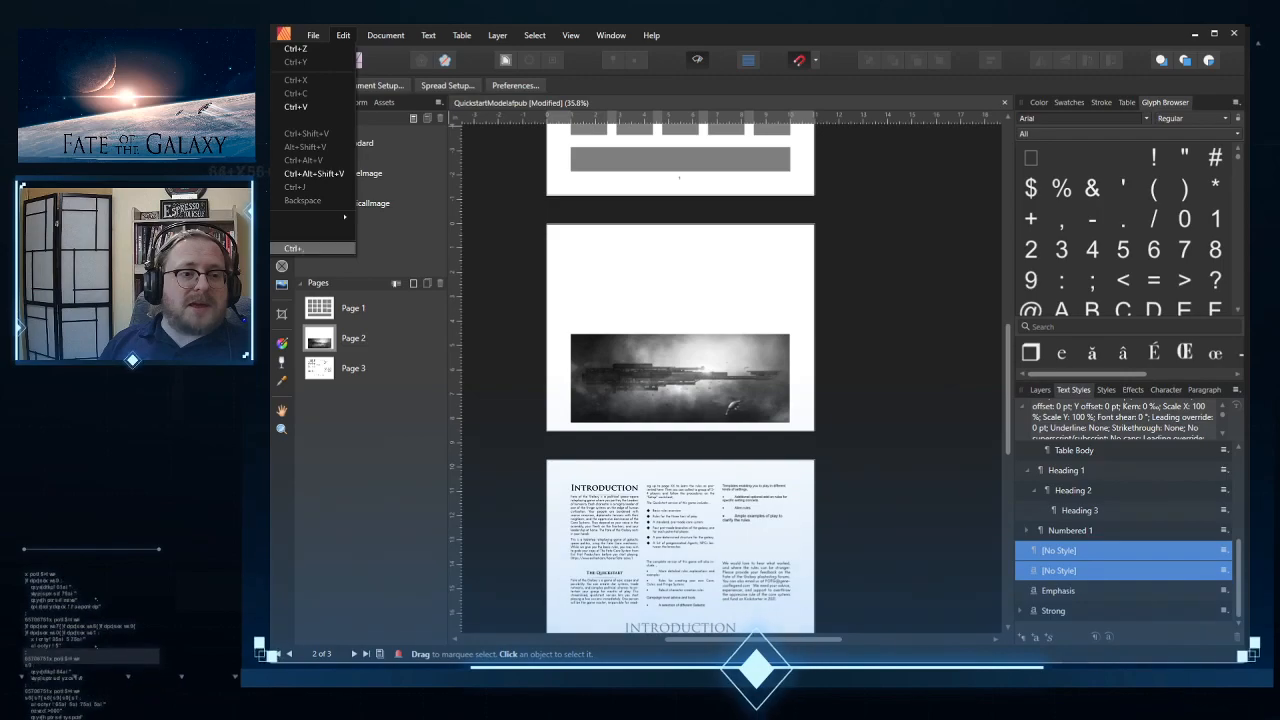
{"action": "left_click", "coordinate": [312, 248]}
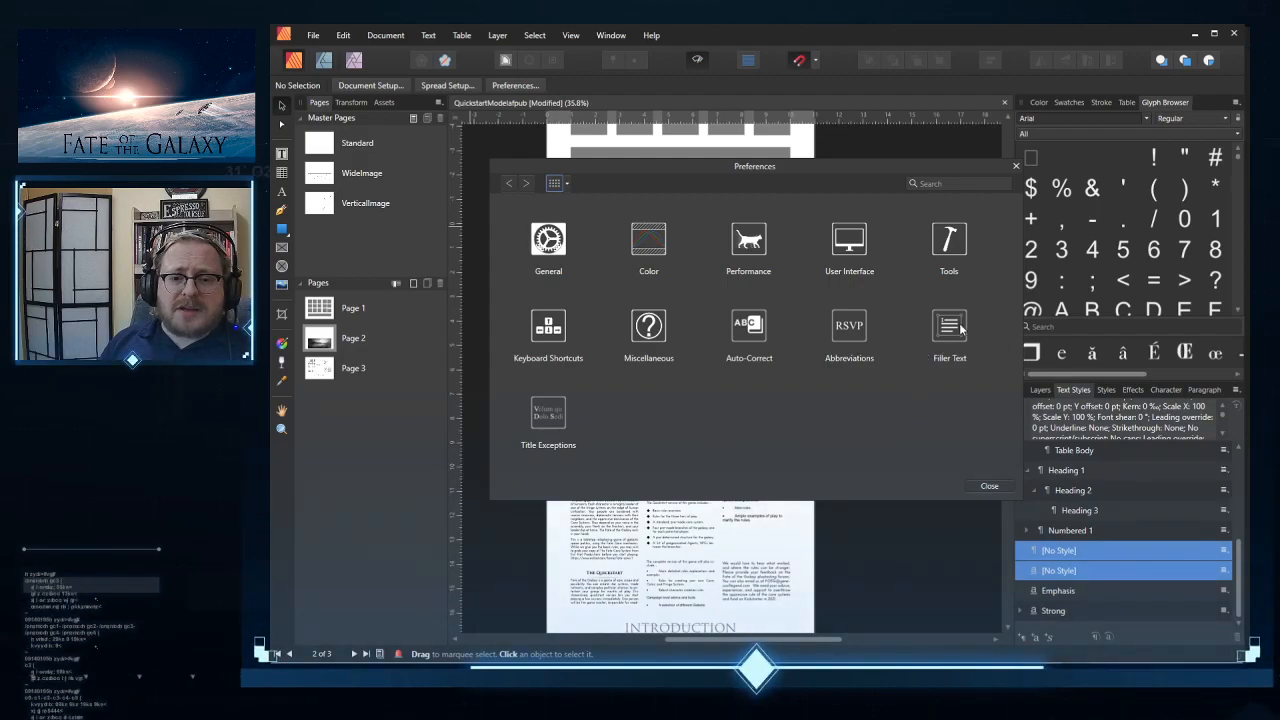
{"action": "left_click", "coordinate": [987, 486]}
{"action": "left_click", "coordinate": [505, 85]}
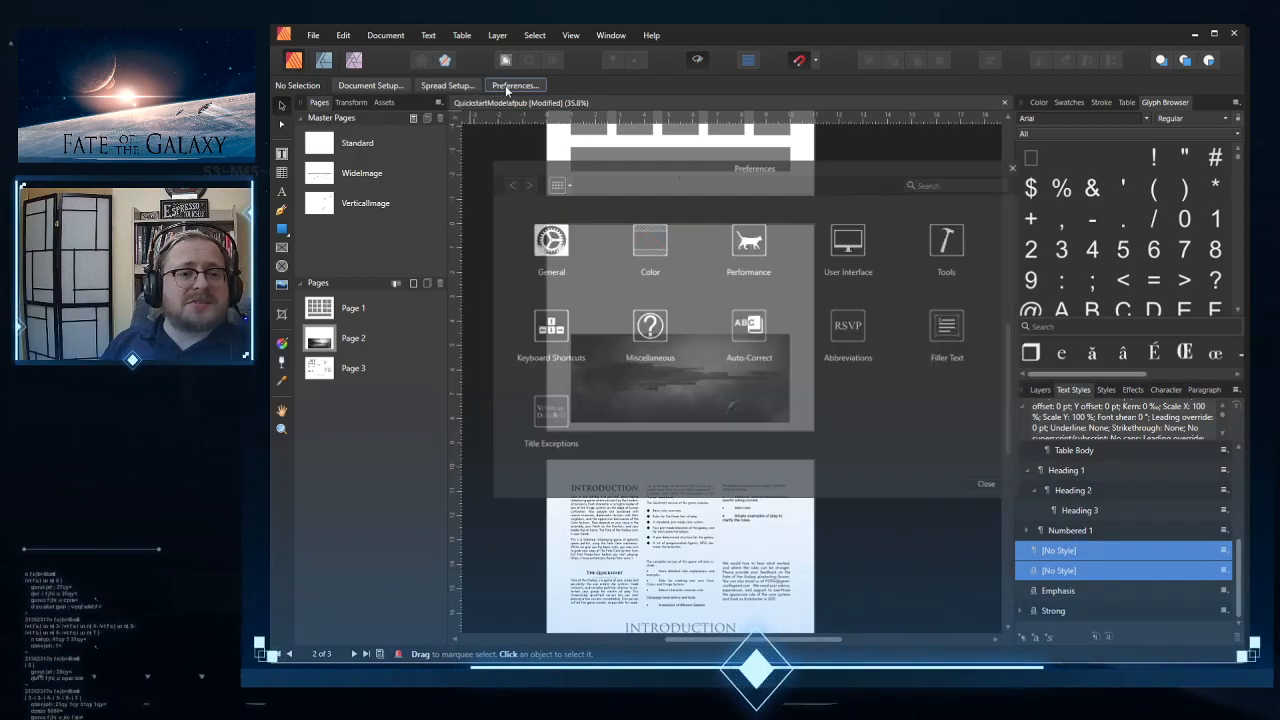
{"action": "left_click", "coordinate": [988, 484]}
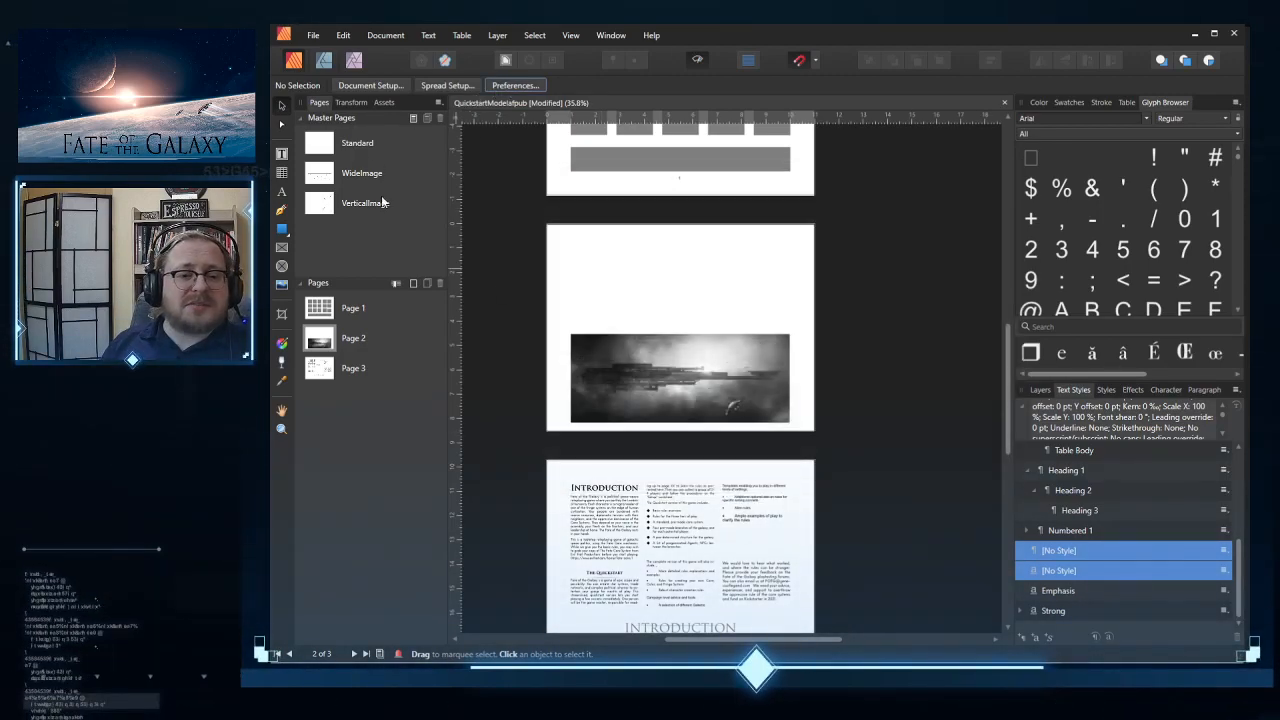
Step: Open the Baseline Grid Manager, enable the baseline grid for the document, and move the dialog clear of the pages
{"action": "left_click", "coordinate": [431, 34]}
{"action": "mouse_move", "coordinate": [401, 37]}
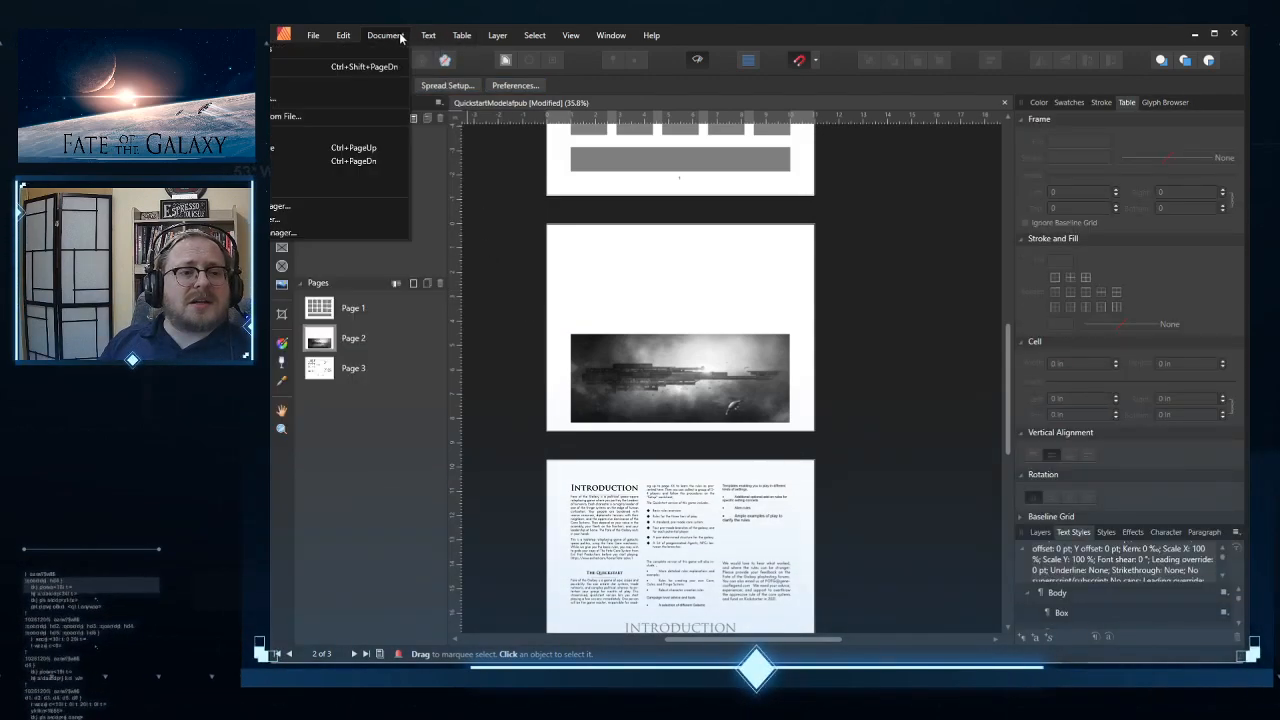
{"action": "mouse_move", "coordinate": [344, 35]}
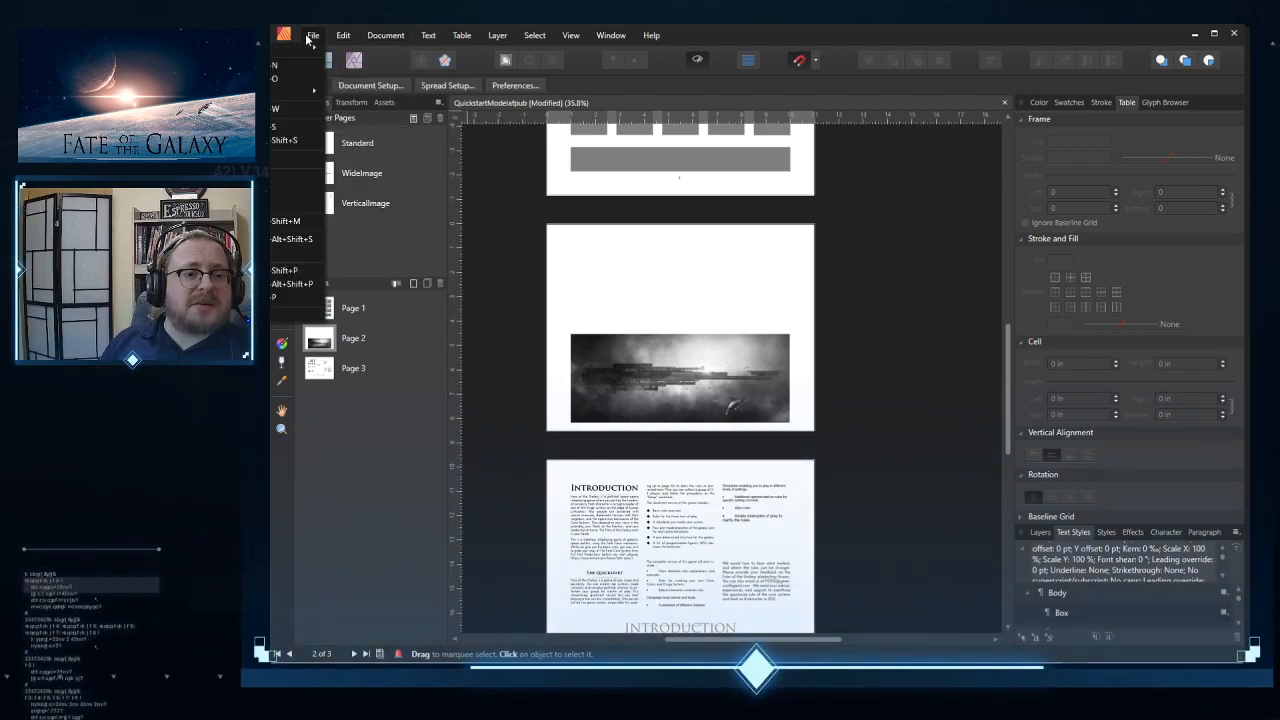
{"action": "mouse_move", "coordinate": [568, 40]}
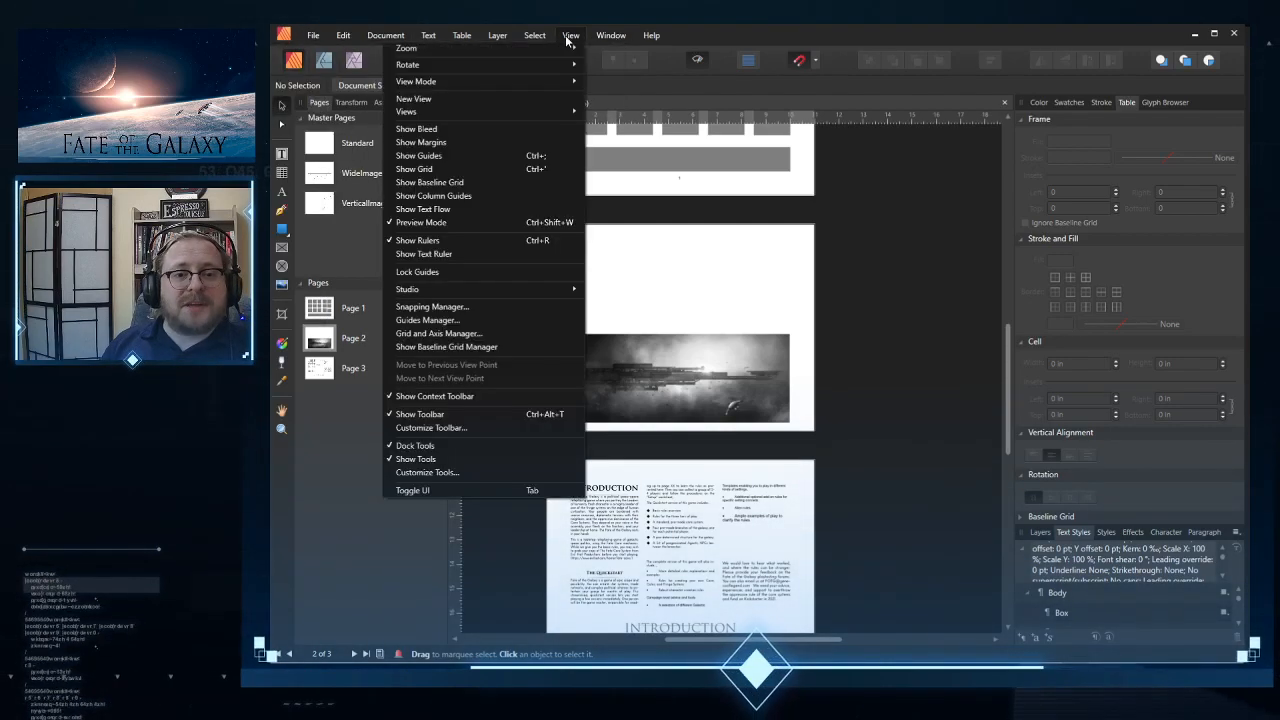
{"action": "left_click", "coordinate": [477, 346]}
{"action": "left_click", "coordinate": [651, 272]}
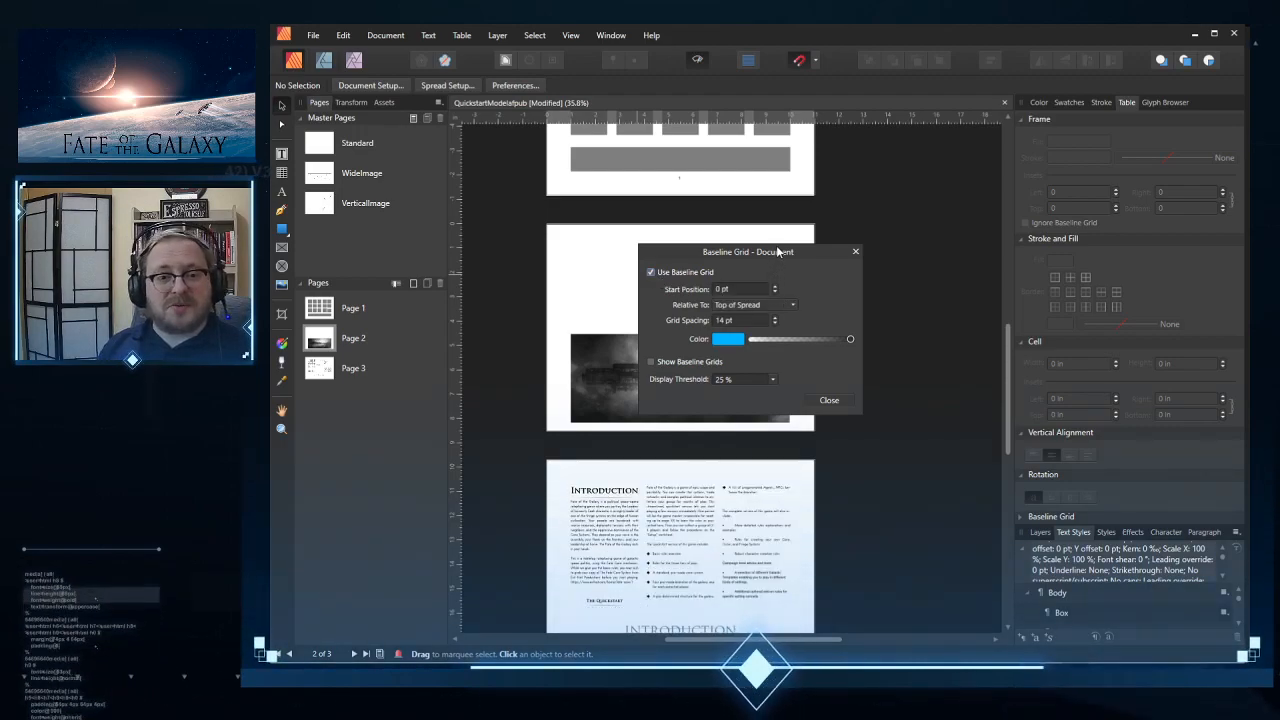
{"action": "left_click_drag", "start_coordinate": [821, 253], "coordinate": [1009, 198]}
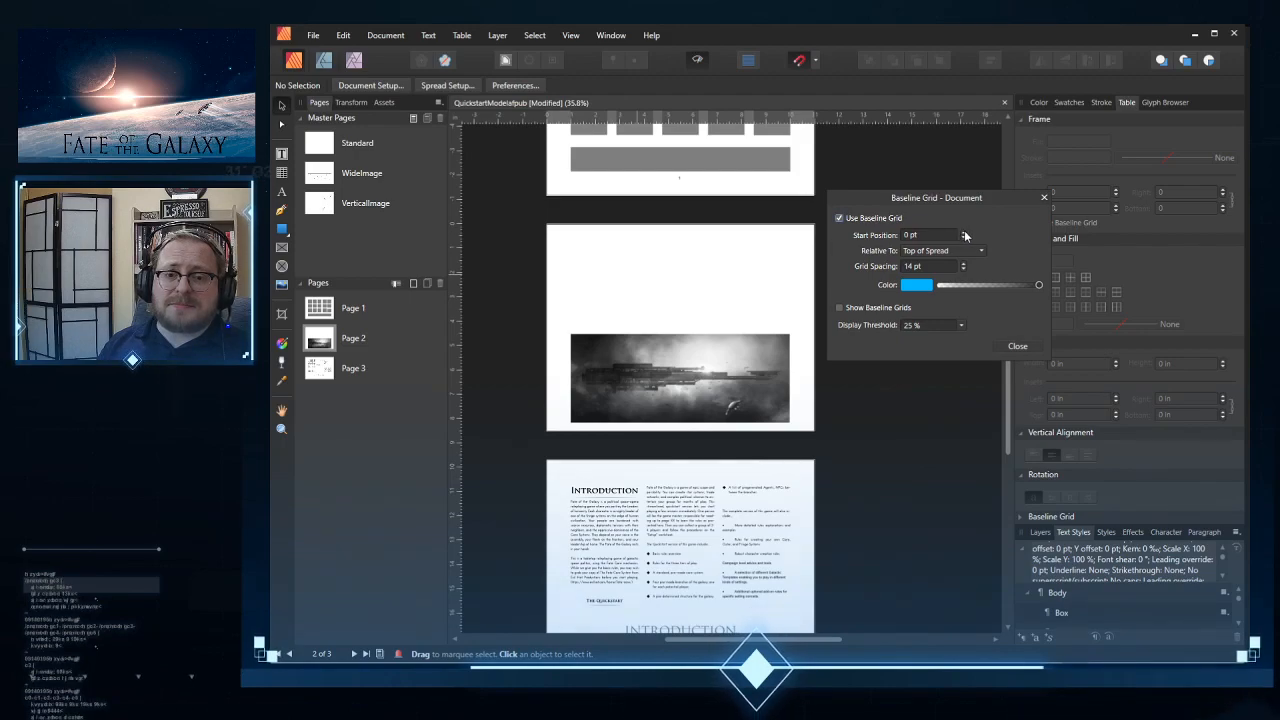
Step: Show the baseline grids on the pages and set the grid's start position to 5 pt
{"action": "left_click", "coordinate": [839, 308]}
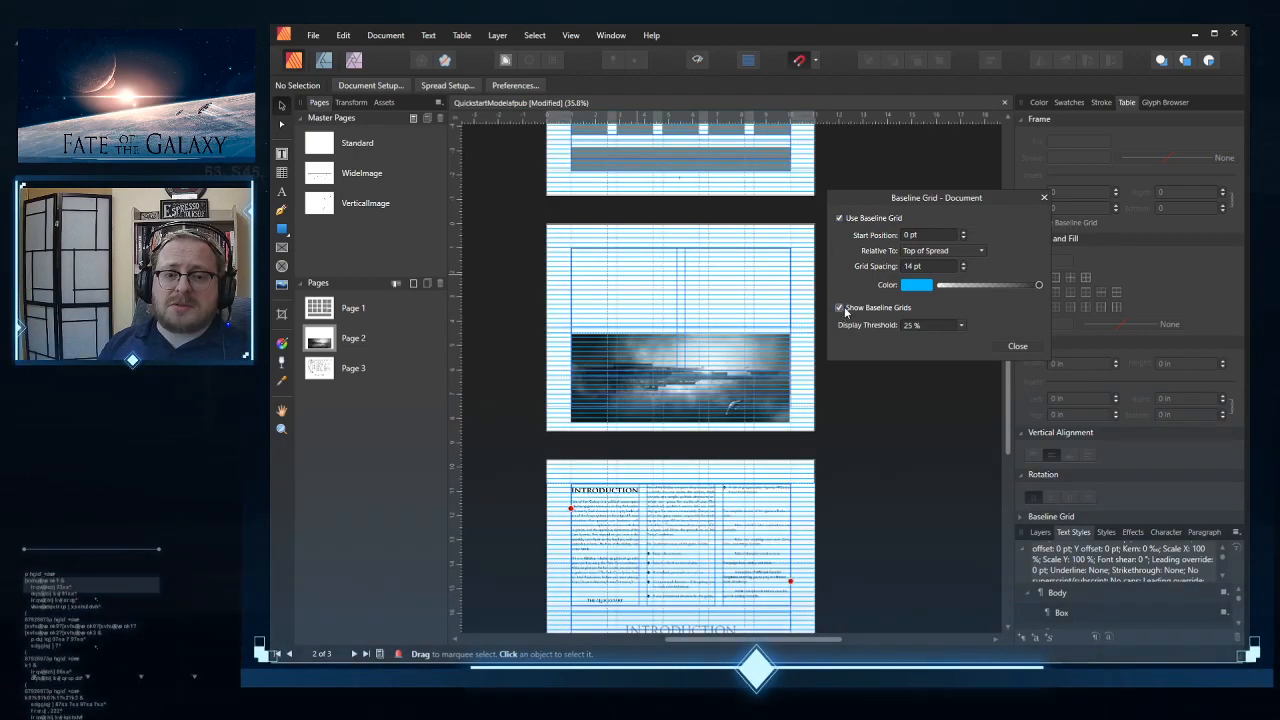
{"action": "left_click", "coordinate": [964, 231]}
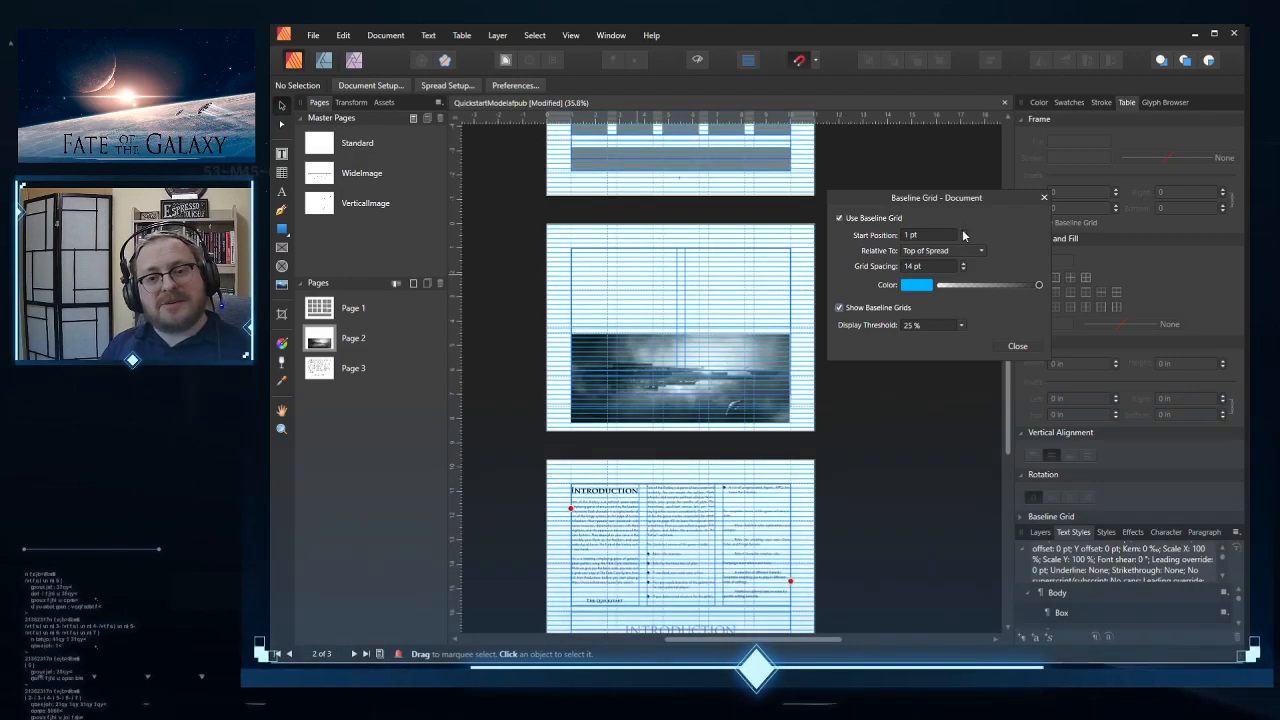
{"action": "left_click", "coordinate": [964, 232]}
{"action": "left_click", "coordinate": [964, 232]}
{"action": "left_click", "coordinate": [964, 232]}
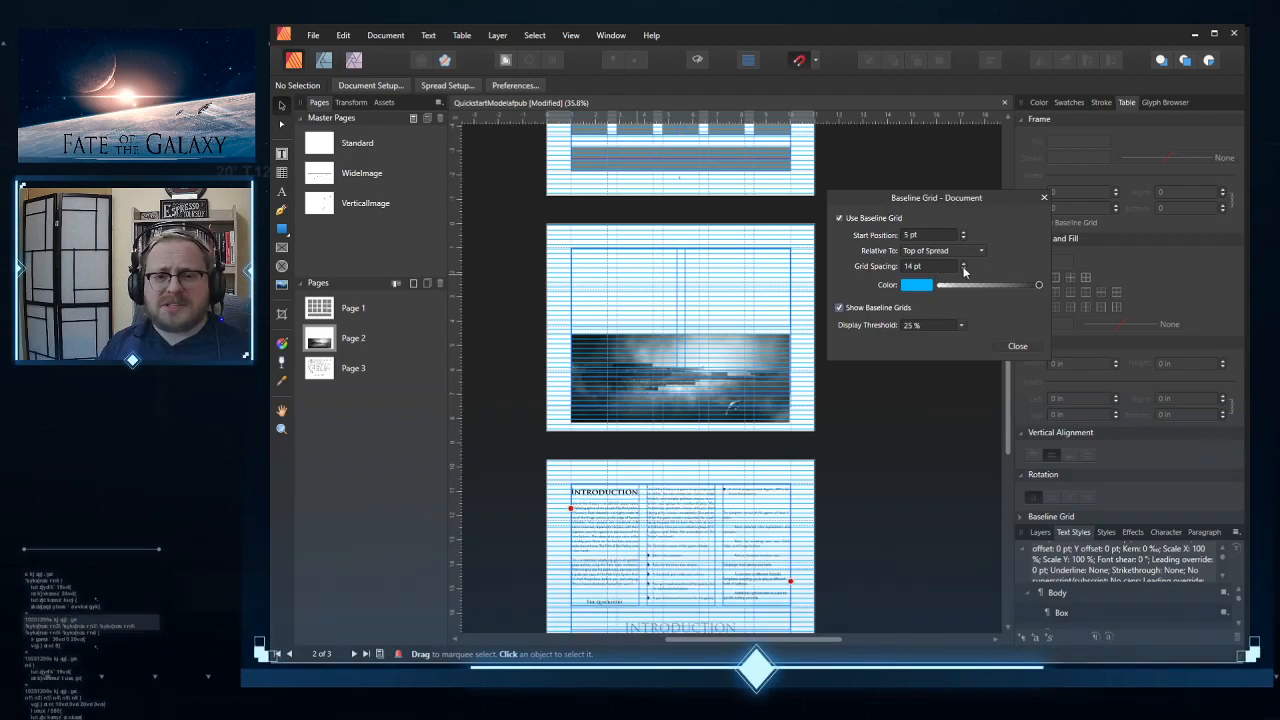
Step: Try a baseline grid spacing of 17 pt, set it to 10 pt, and keep the grid relative to Top of Spread
{"action": "left_click", "coordinate": [964, 263]}
{"action": "left_click", "coordinate": [964, 263]}
{"action": "left_click", "coordinate": [964, 263]}
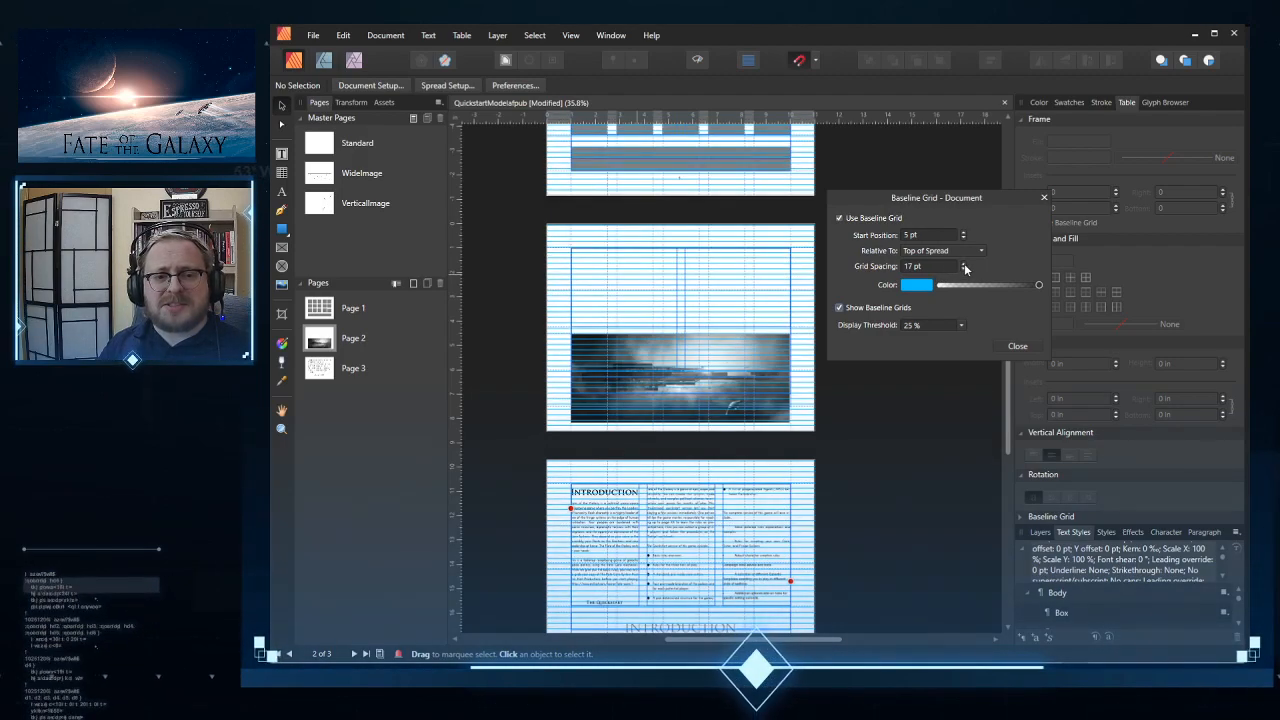
{"action": "left_click", "coordinate": [964, 270]}
{"action": "left_click", "coordinate": [944, 265]}
{"action": "type", "text": "10"}
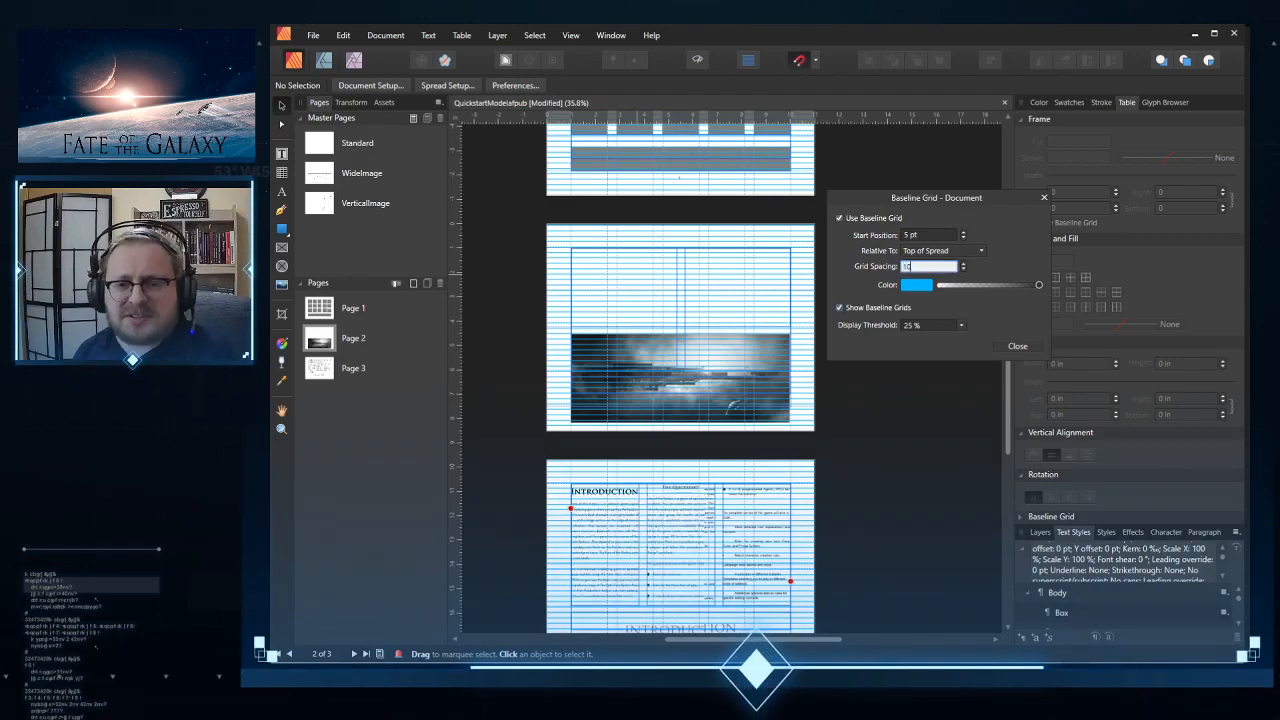
{"action": "left_click", "coordinate": [915, 236]}
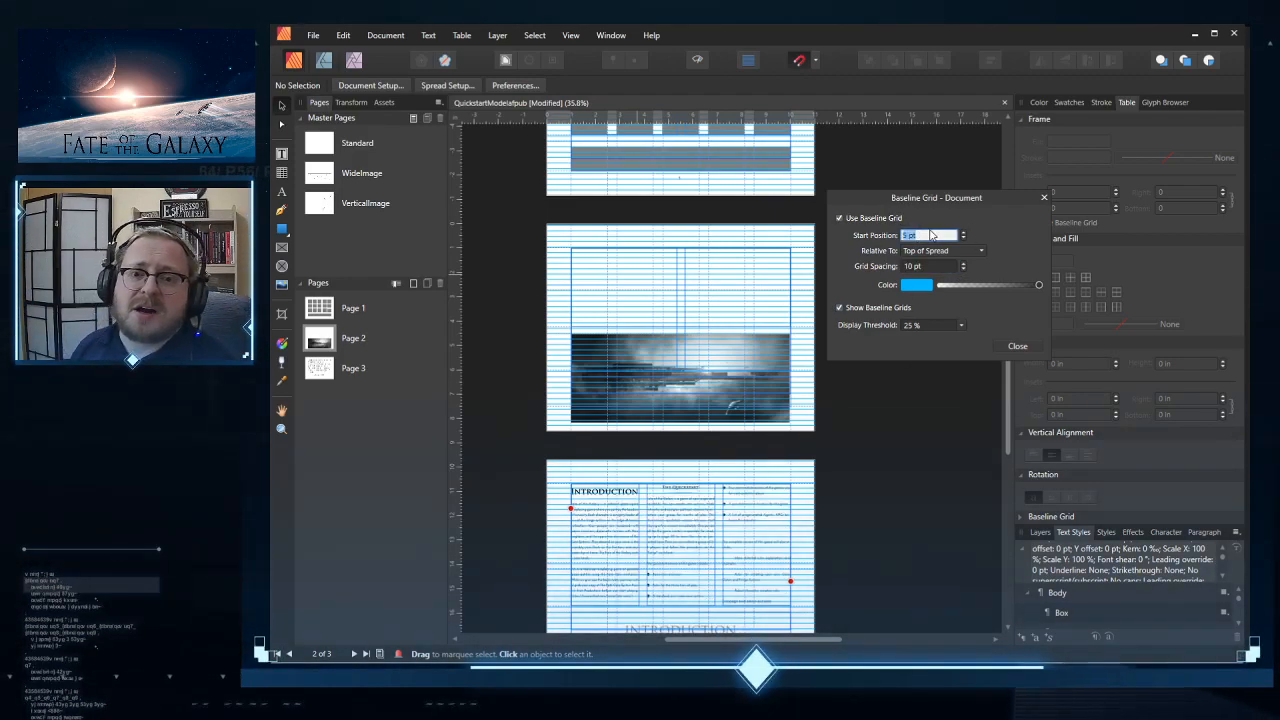
{"action": "left_click", "coordinate": [945, 250]}
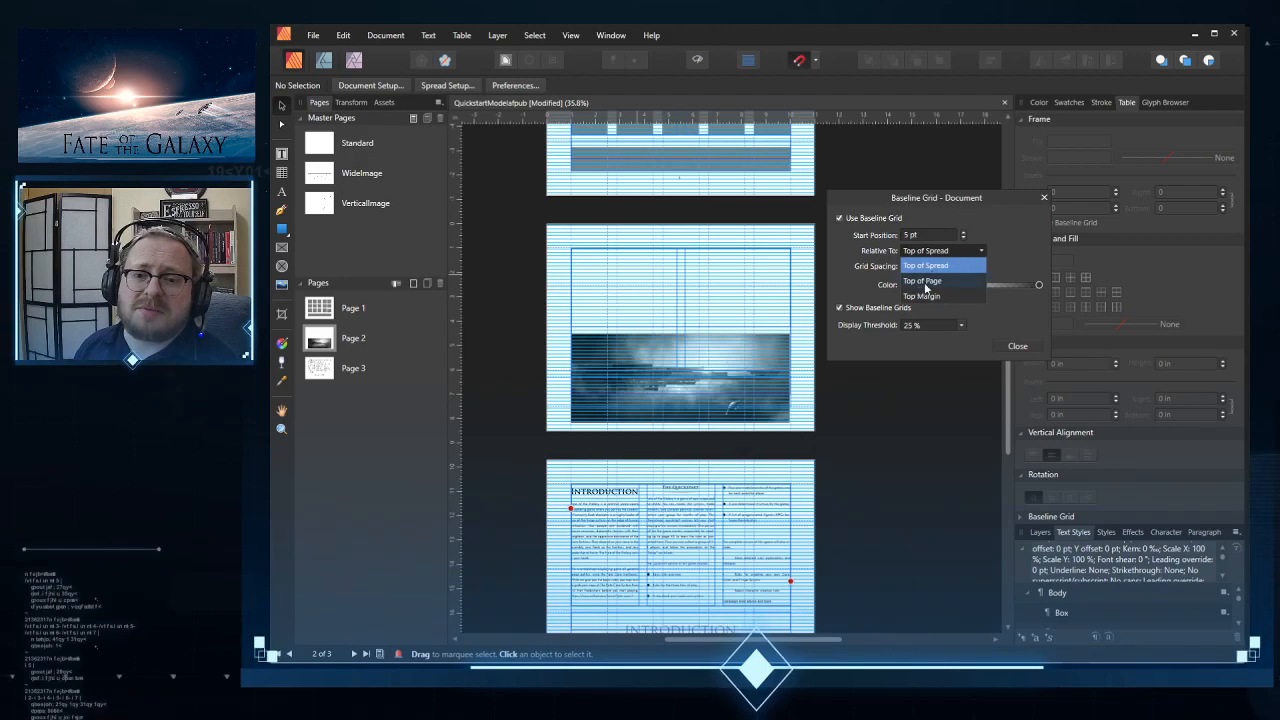
{"action": "left_click", "coordinate": [935, 268]}
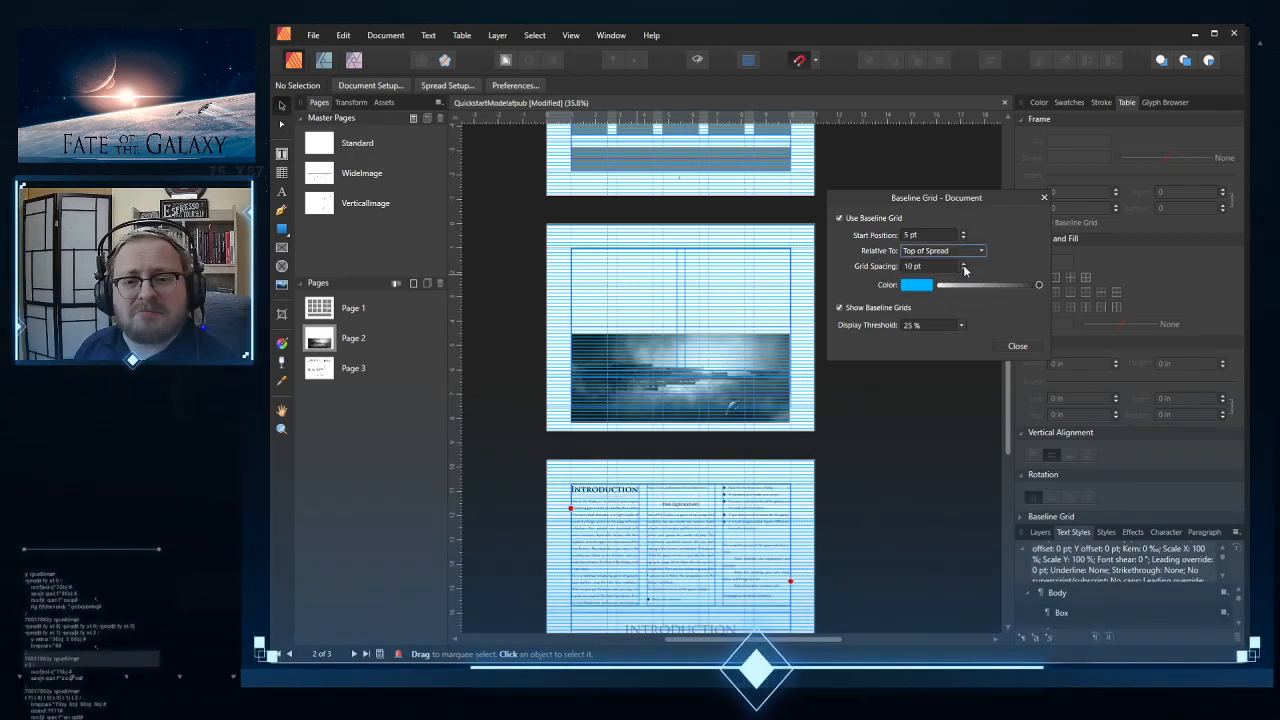
Step: Set the baseline grid spacing to 50 pt, hide the baseline grids, and close the dialog to check the page 3 text
{"action": "left_click", "coordinate": [948, 267]}
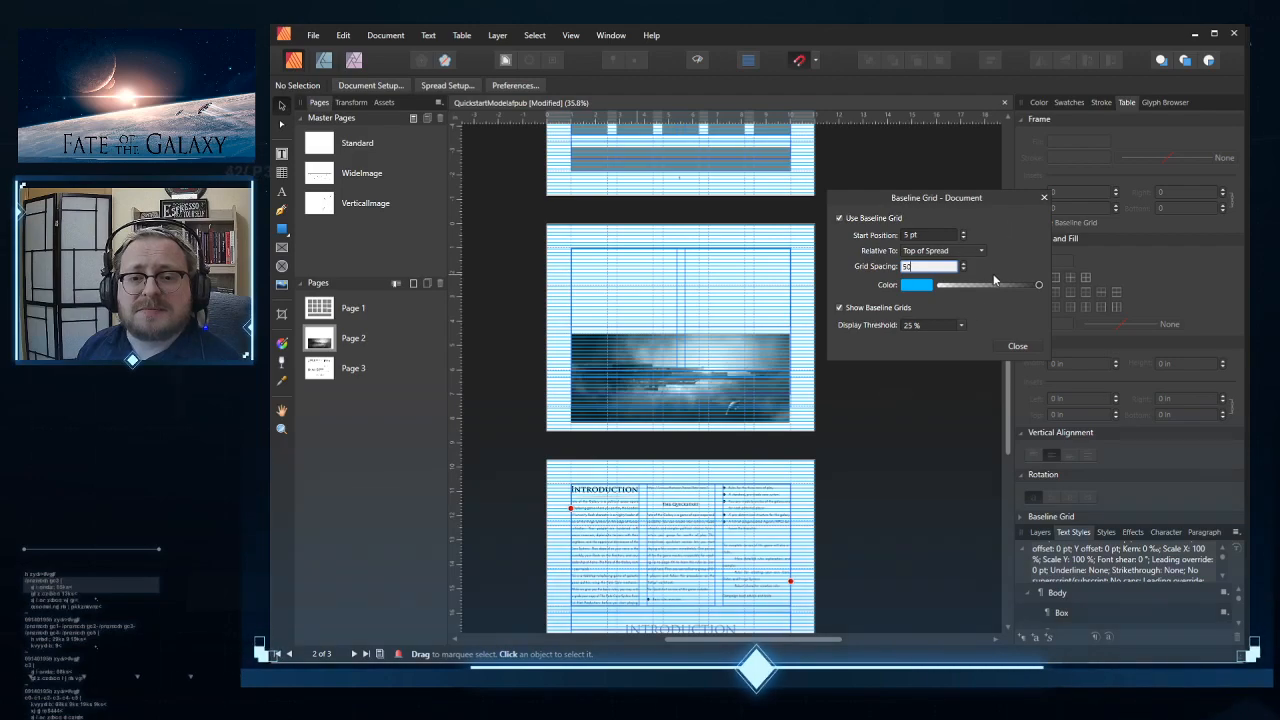
{"action": "left_click", "coordinate": [1010, 310]}
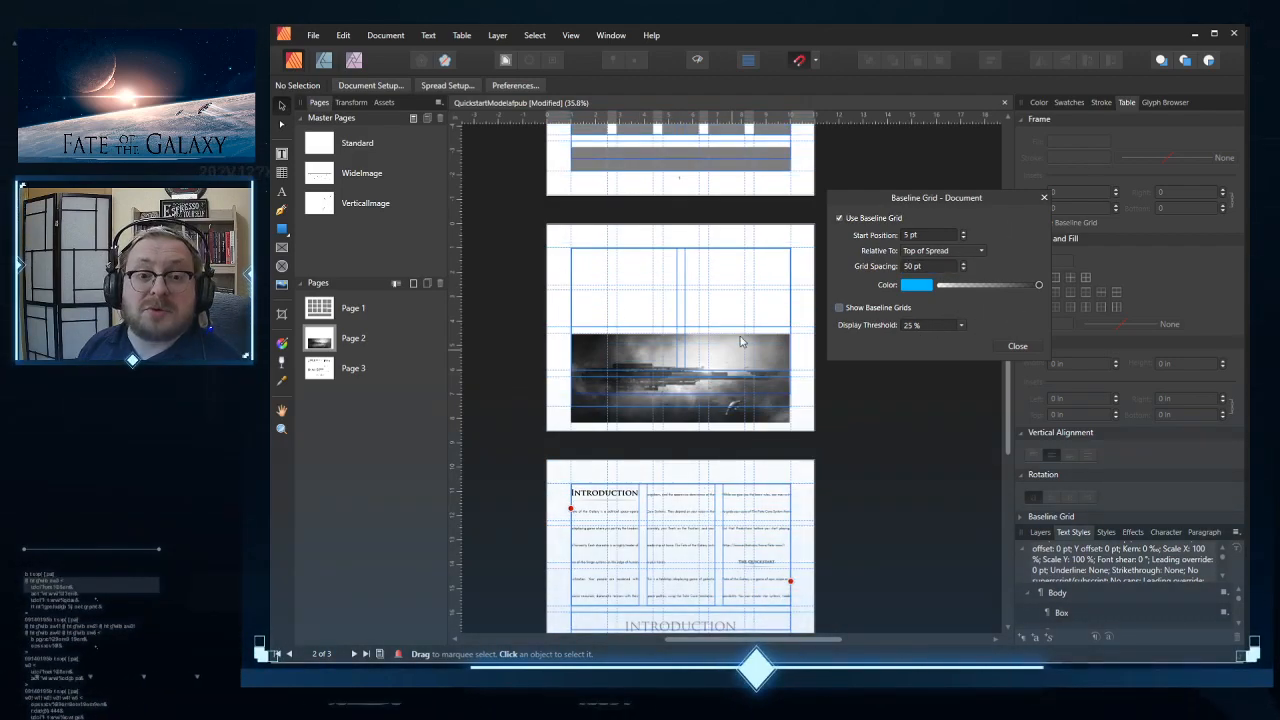
{"action": "left_click", "coordinate": [1017, 347]}
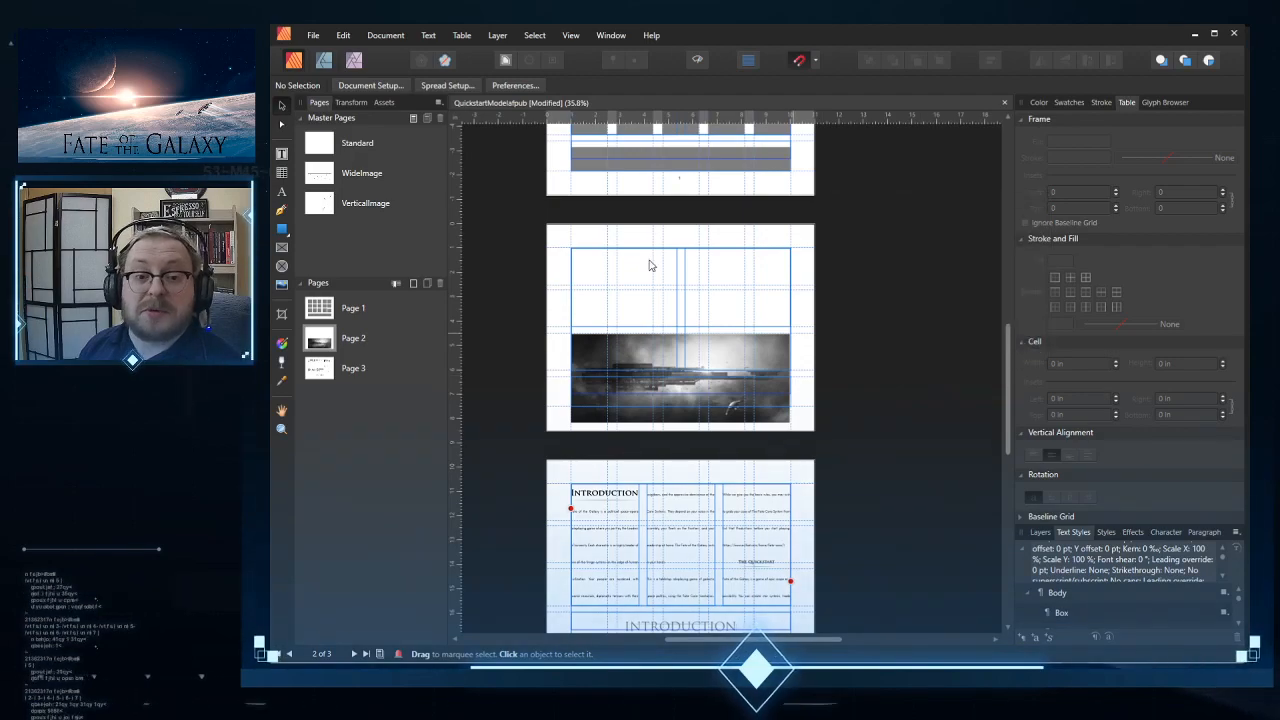
{"action": "scroll", "coordinate": [925, 347], "scroll_direction": "down", "scroll_amount": 4}
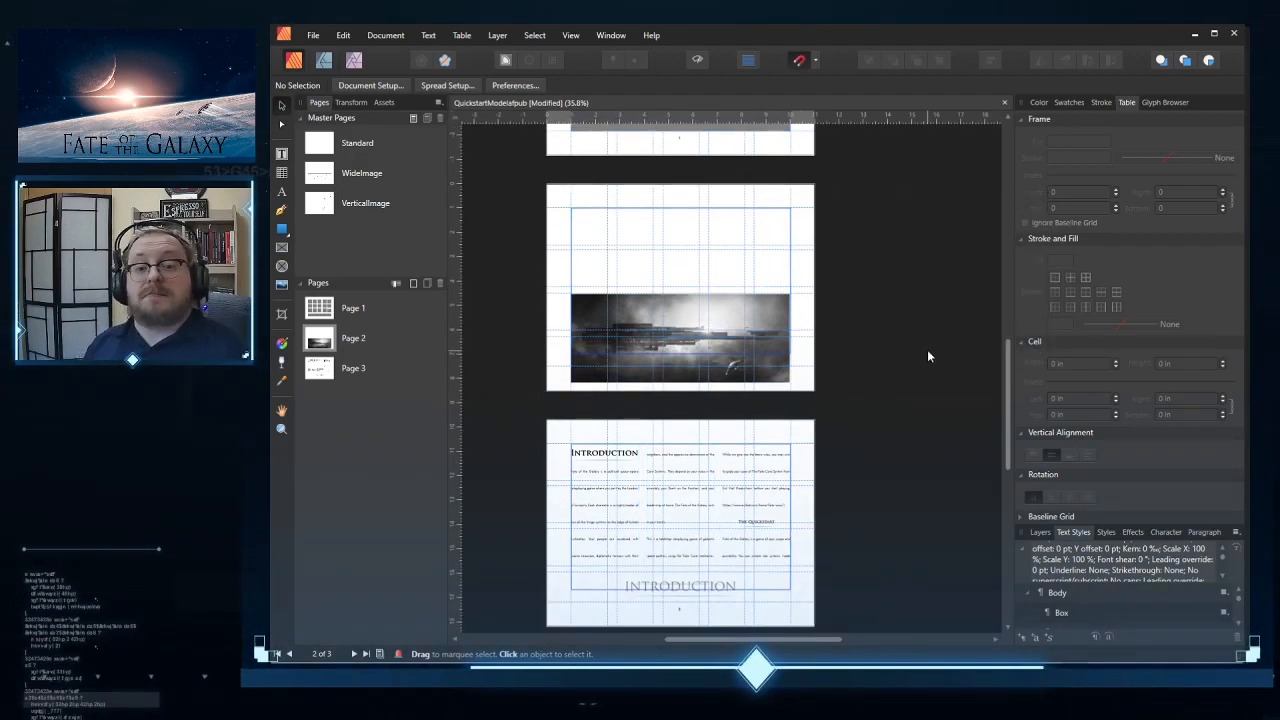
{"action": "scroll", "coordinate": [918, 378], "scroll_direction": "up", "scroll_amount": 2}
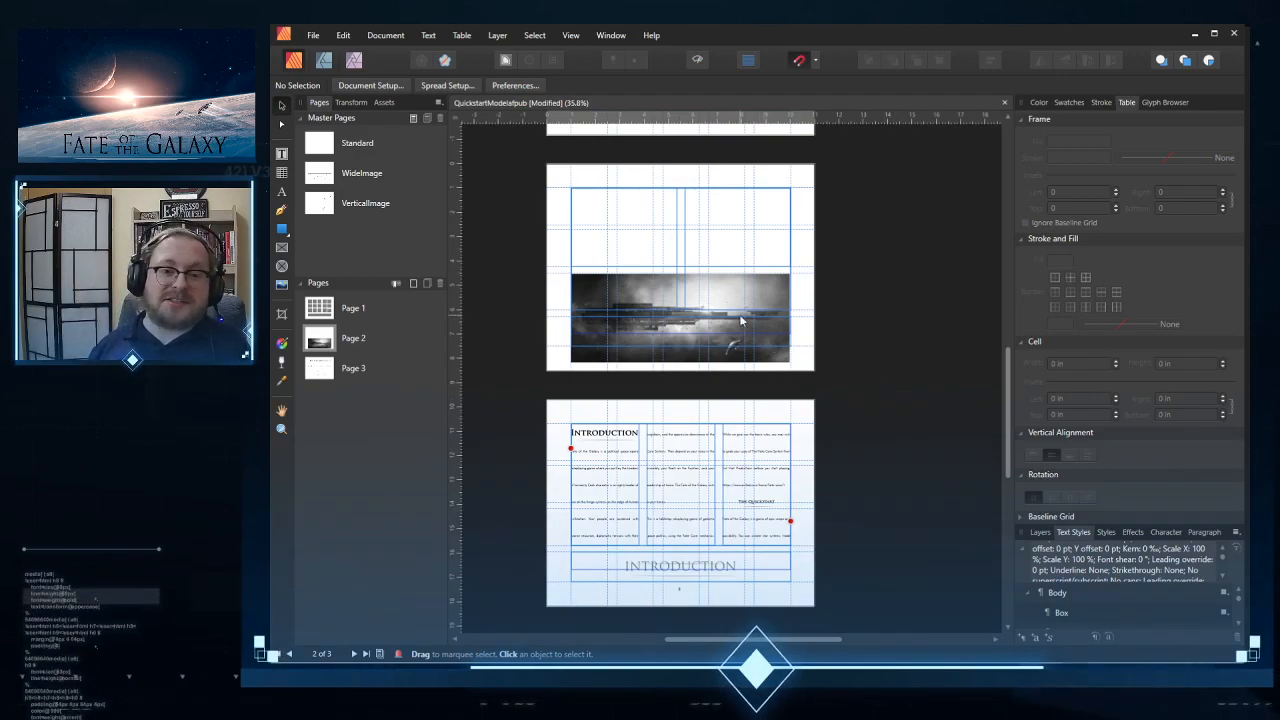
{"action": "scroll", "coordinate": [879, 354], "scroll_direction": "down", "scroll_amount": 1}
{"action": "scroll", "coordinate": [878, 357], "scroll_direction": "down", "scroll_amount": 3}
Step: Undo the last baseline grid changes to the document
{"action": "left_click", "coordinate": [343, 35]}
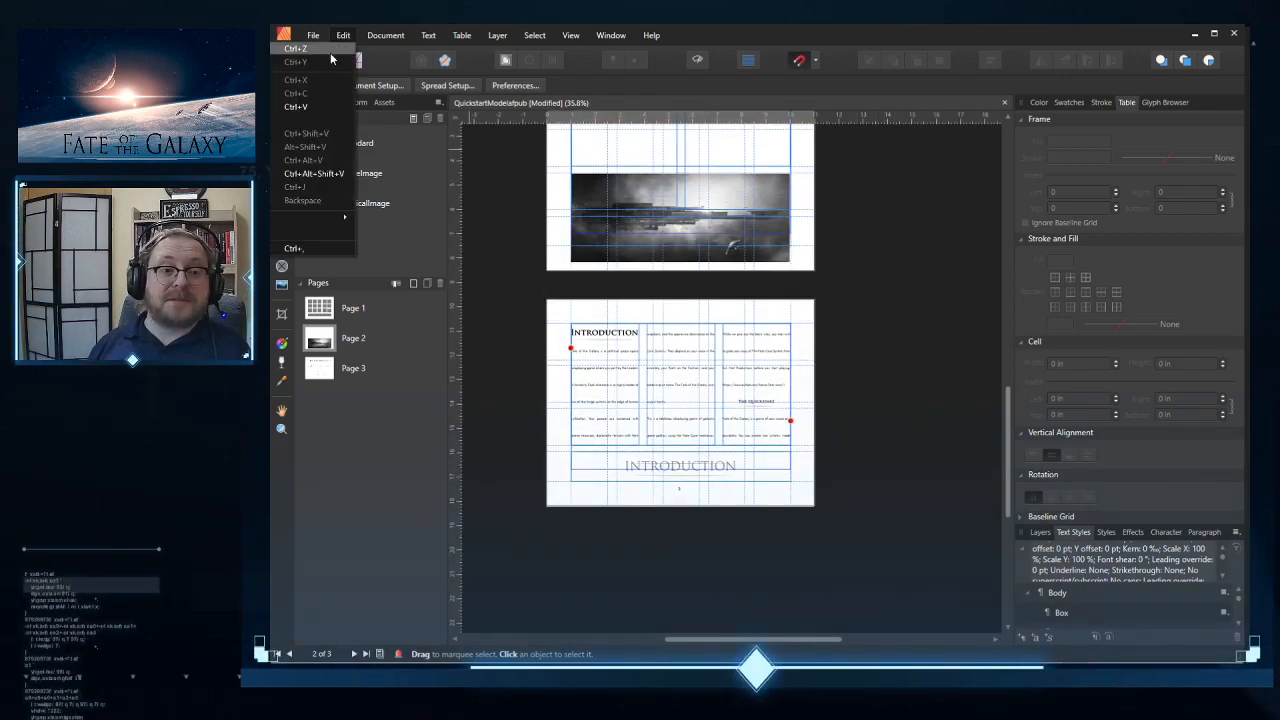
{"action": "left_click", "coordinate": [316, 51]}
{"action": "left_click", "coordinate": [344, 35]}
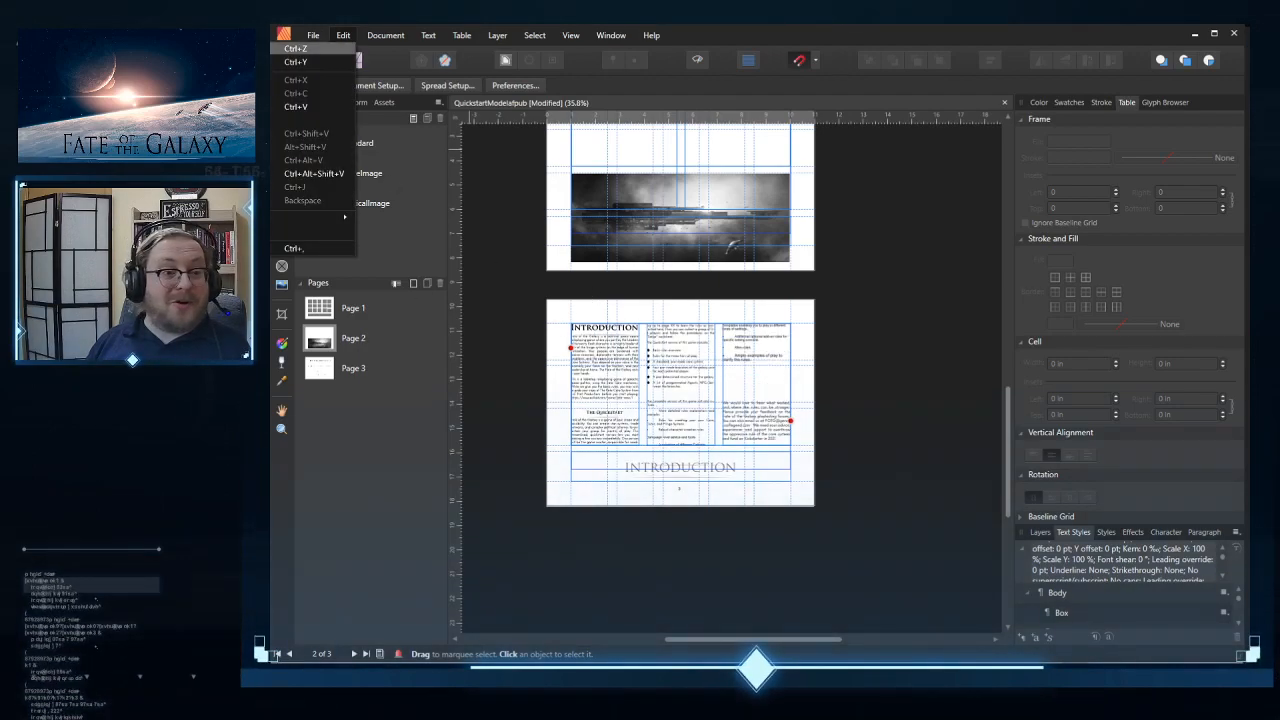
{"action": "left_click", "coordinate": [350, 49]}
{"action": "left_click", "coordinate": [345, 40]}
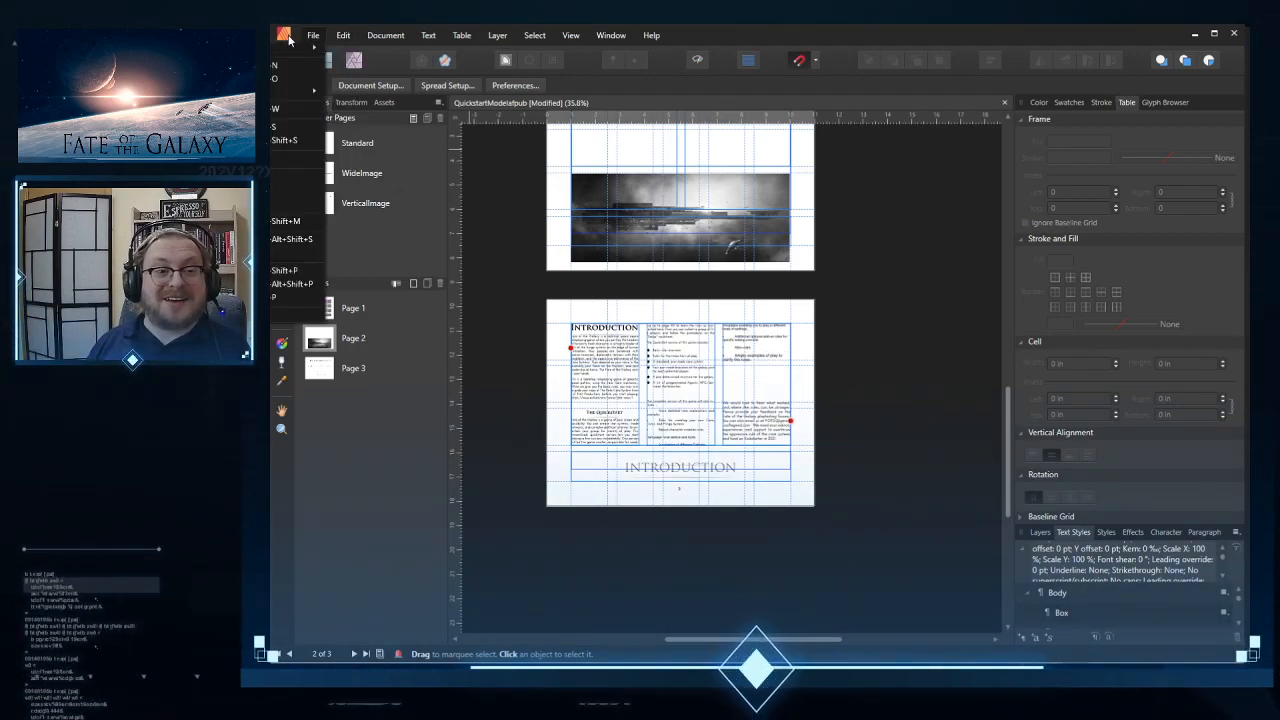
{"action": "mouse_move", "coordinate": [307, 44]}
{"action": "mouse_move", "coordinate": [352, 40]}
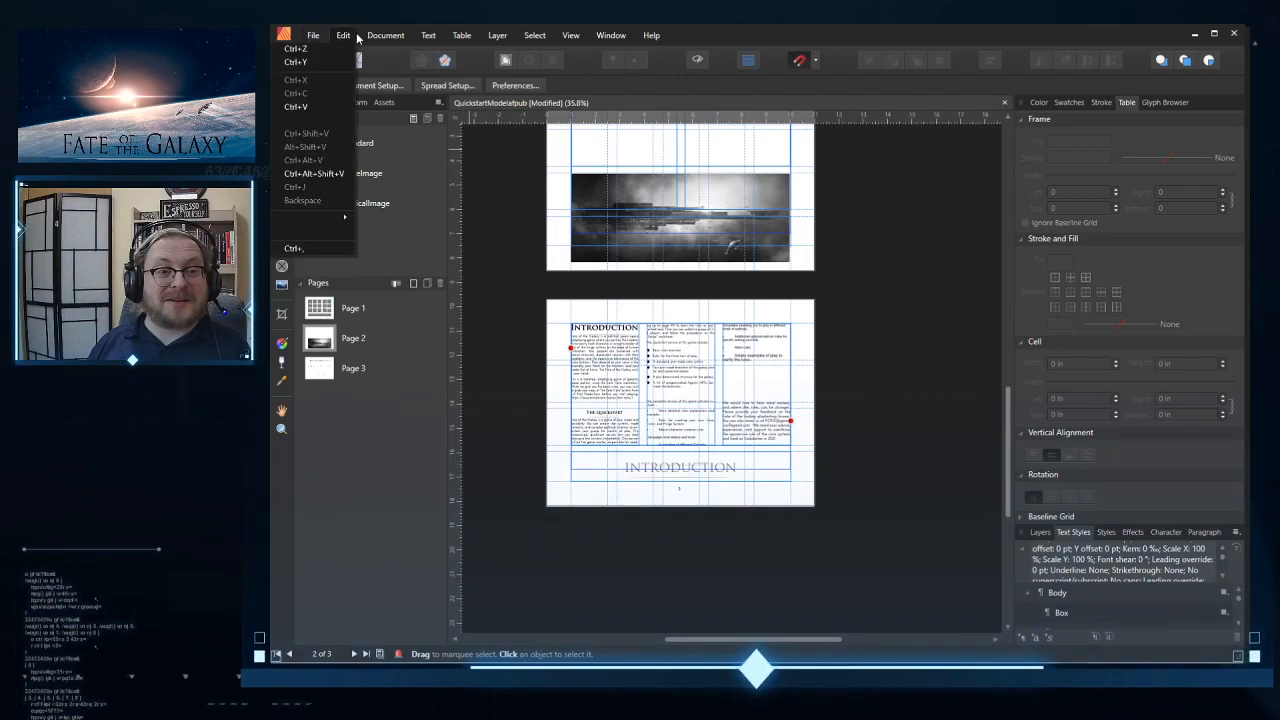
{"action": "left_click", "coordinate": [297, 52]}
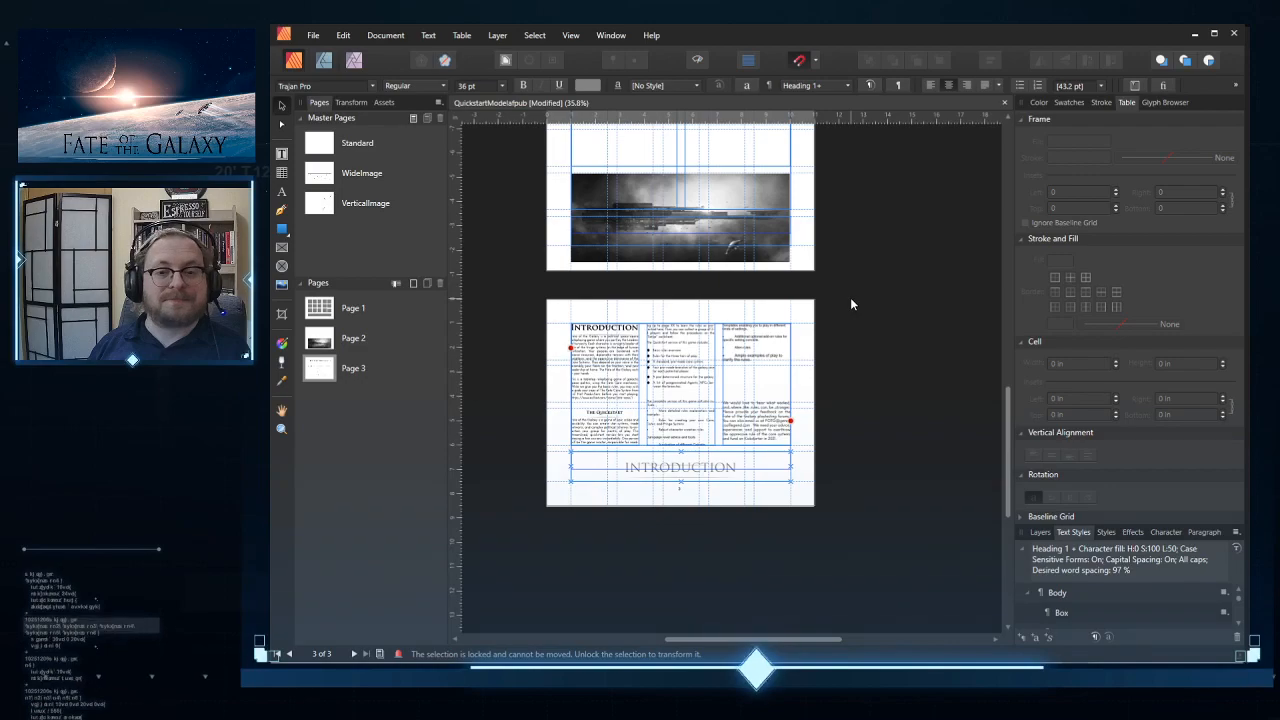
Step: Deselect the grey INTRODUCTION title frame and undo the 50 pt baseline spacing again on page 3
{"action": "scroll", "coordinate": [855, 270], "scroll_direction": "up", "scroll_amount": 2}
{"action": "left_click", "coordinate": [887, 371]}
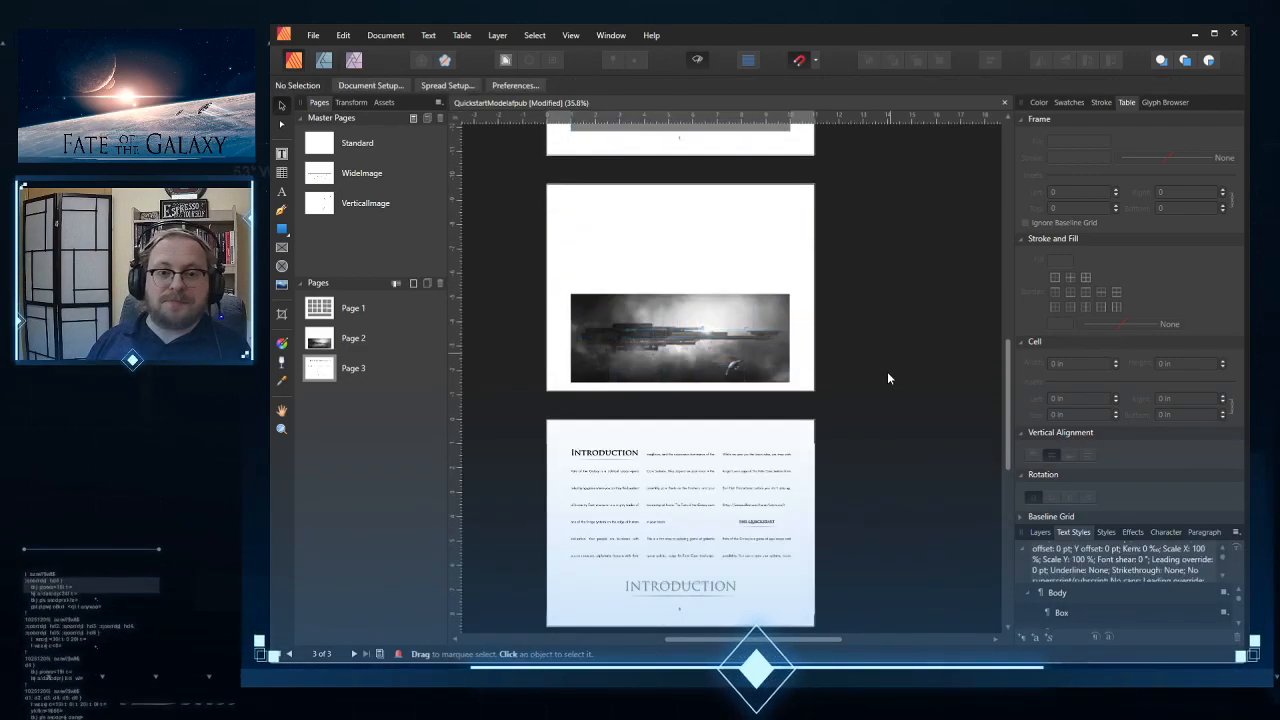
{"action": "left_click", "coordinate": [346, 37]}
{"action": "left_click", "coordinate": [345, 38]}
{"action": "left_click", "coordinate": [345, 38]}
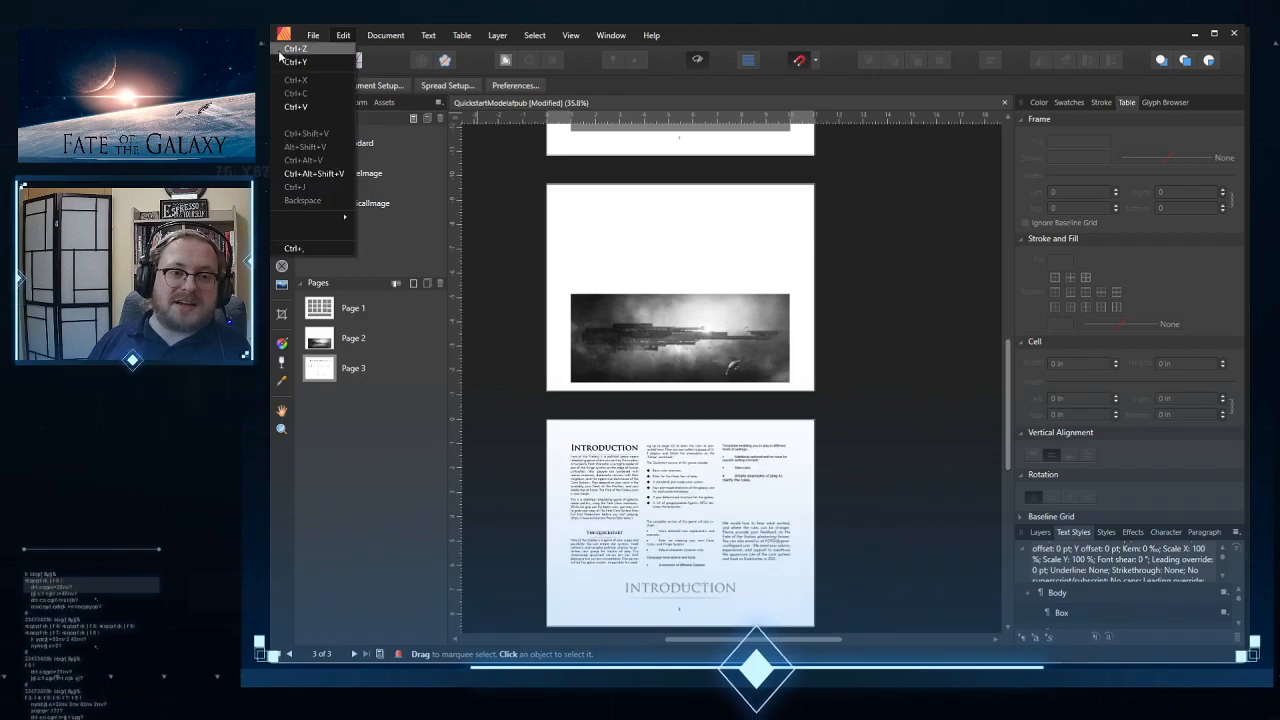
{"action": "left_click", "coordinate": [361, 472]}
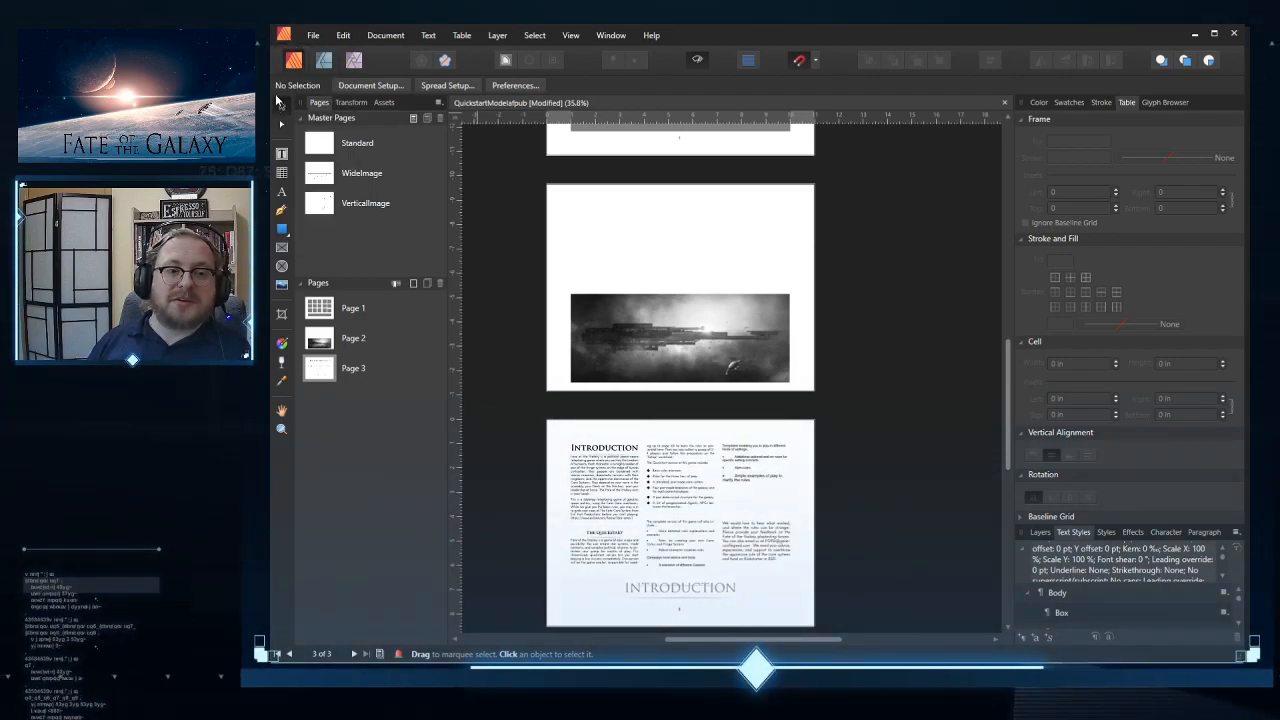
{"action": "left_click", "coordinate": [485, 277]}
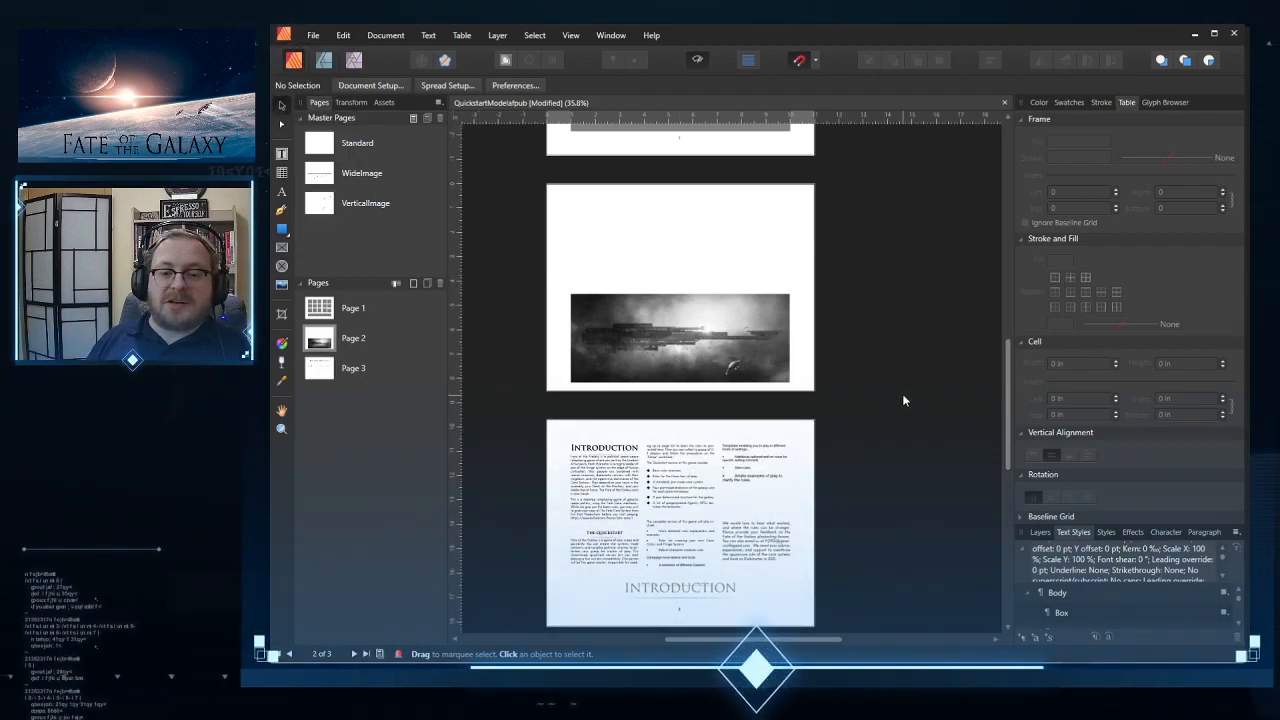
{"action": "scroll", "coordinate": [896, 398], "scroll_direction": "down", "scroll_amount": 1}
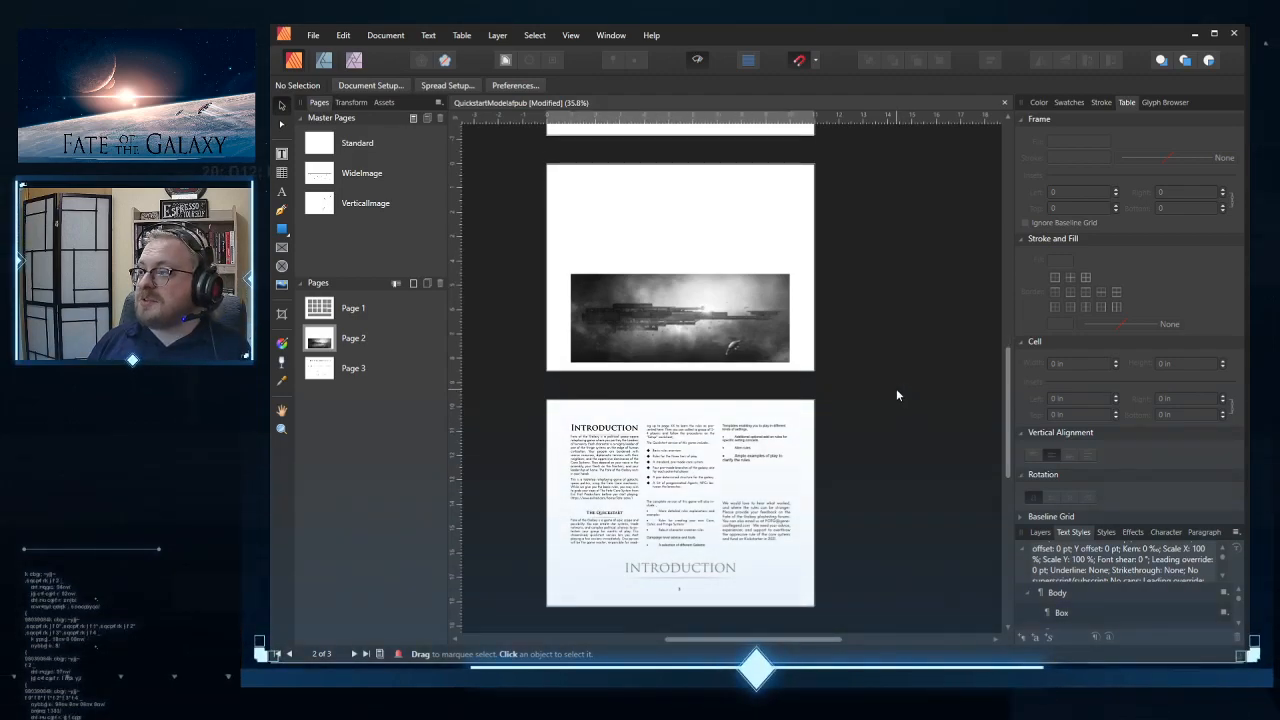